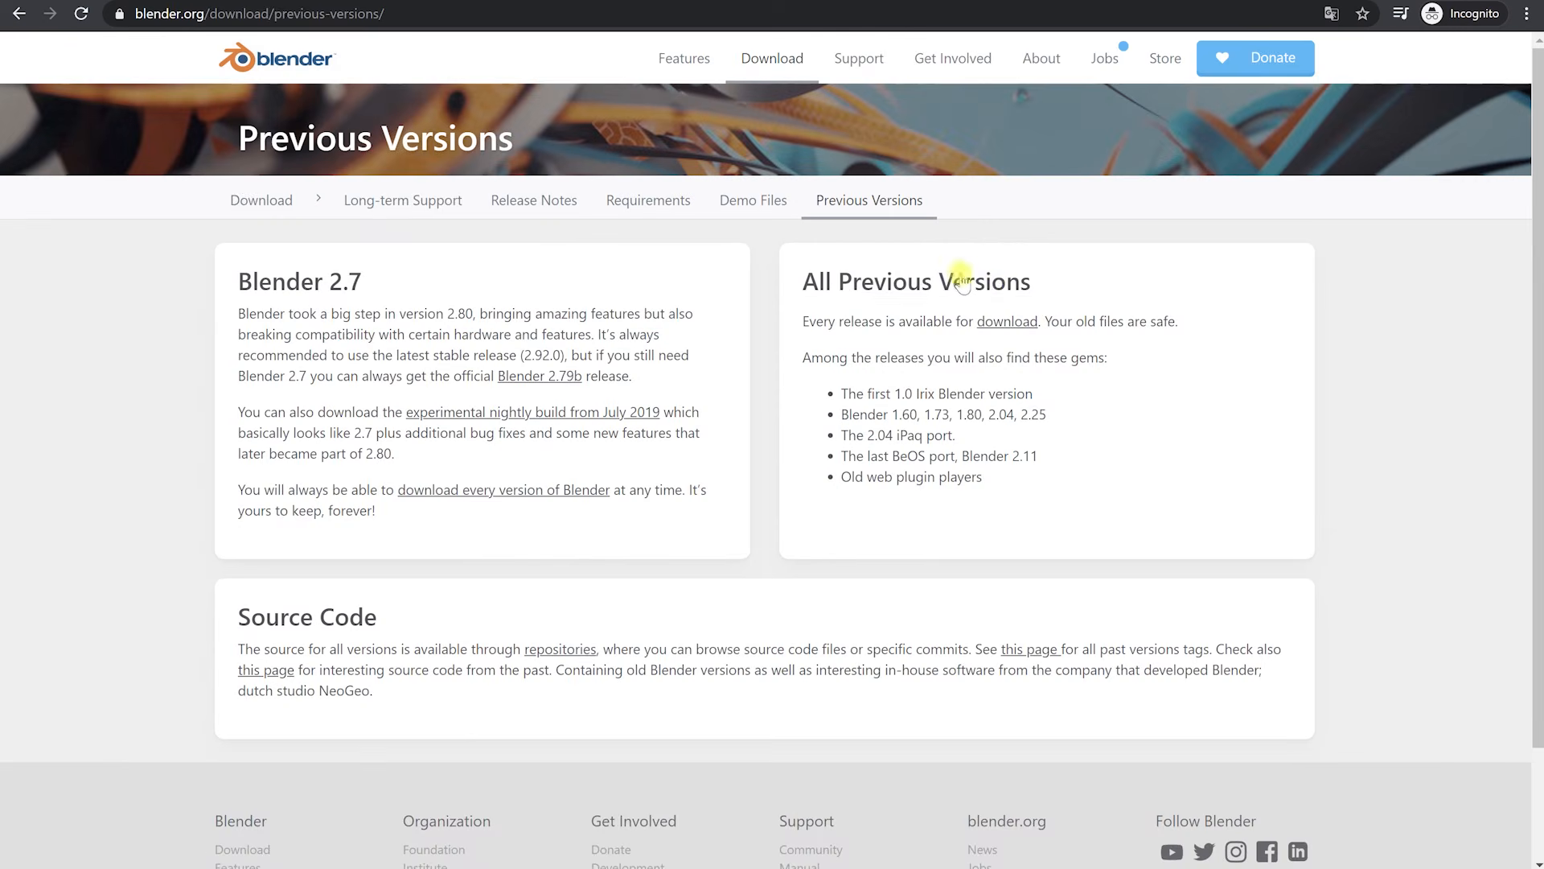
Open the download archive of all previous Blender versions and look through its list of releases.
left_click(995, 294)
scroll(643, 367, "down", 10)
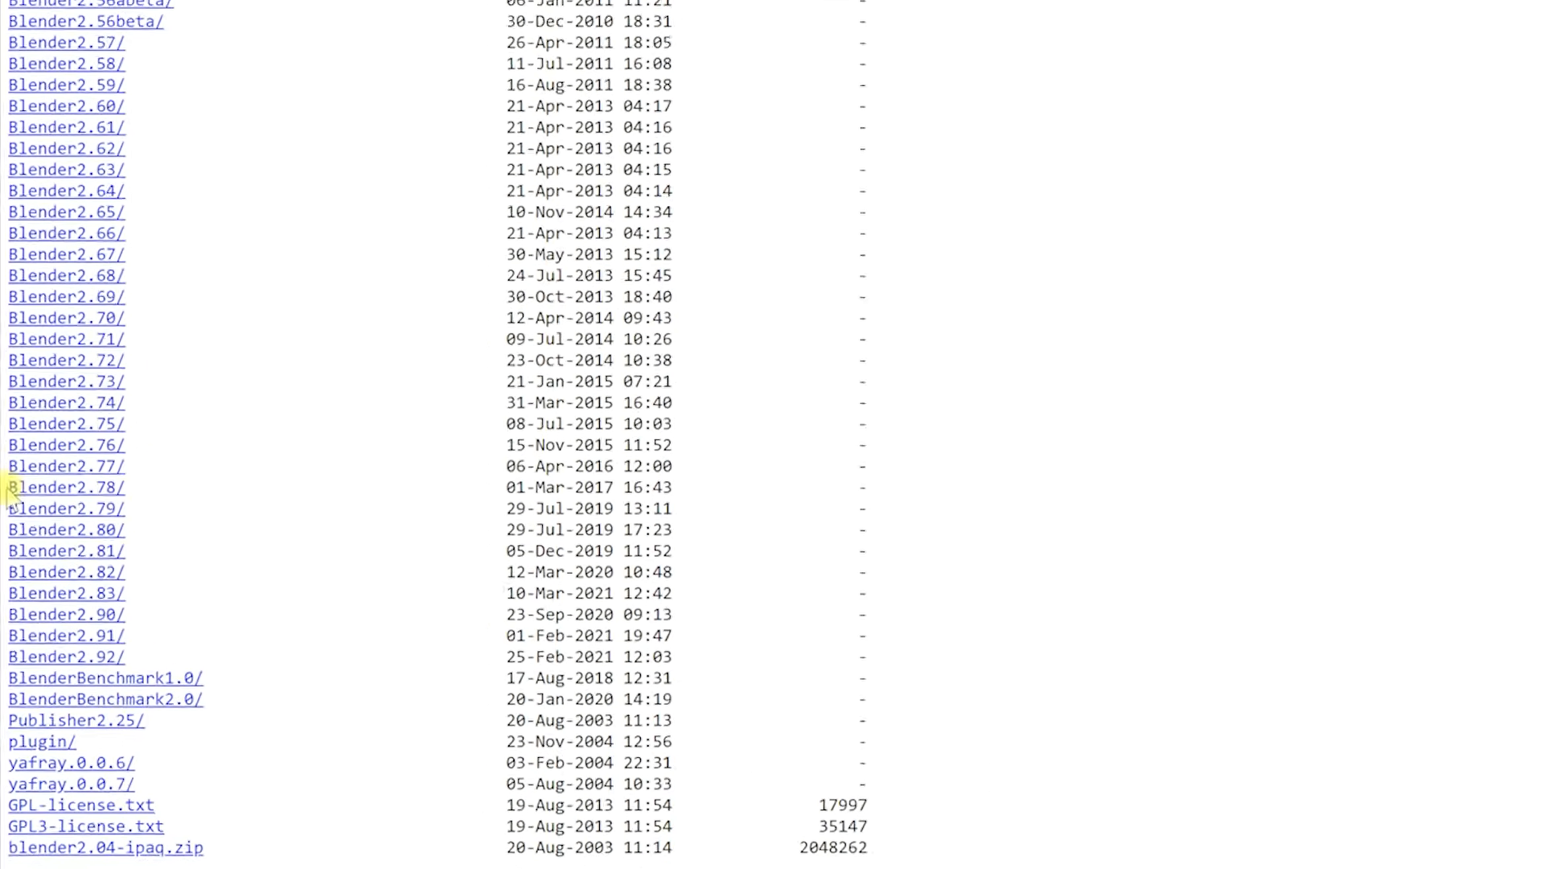
left_click_drag(9, 489, 704, 594)
left_click_drag(996, 489, 1011, 569)
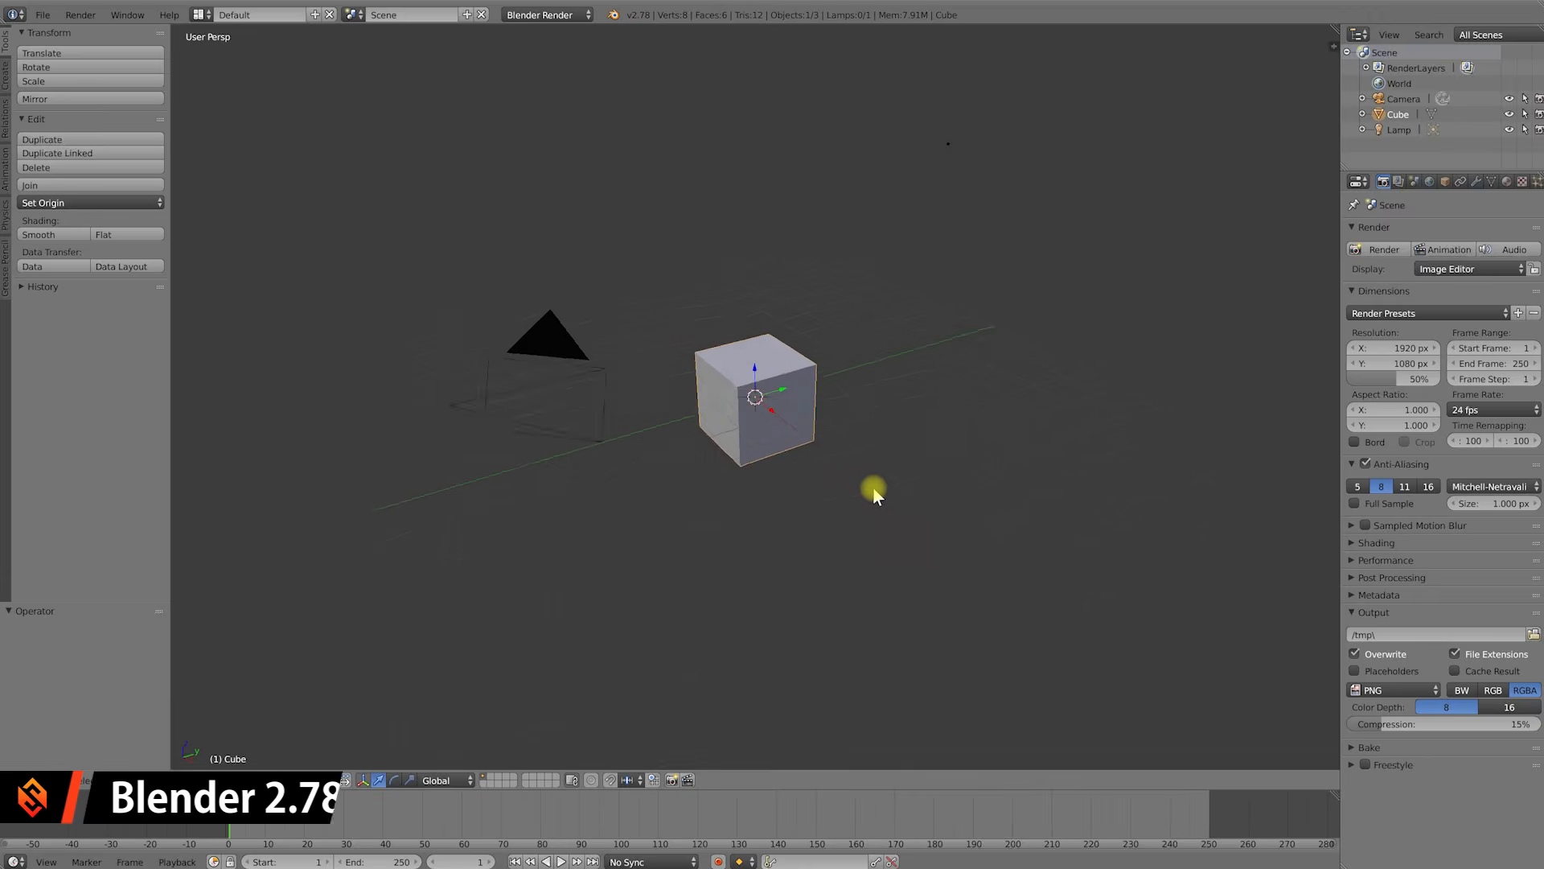
middle_click_drag(872, 486, 817, 469)
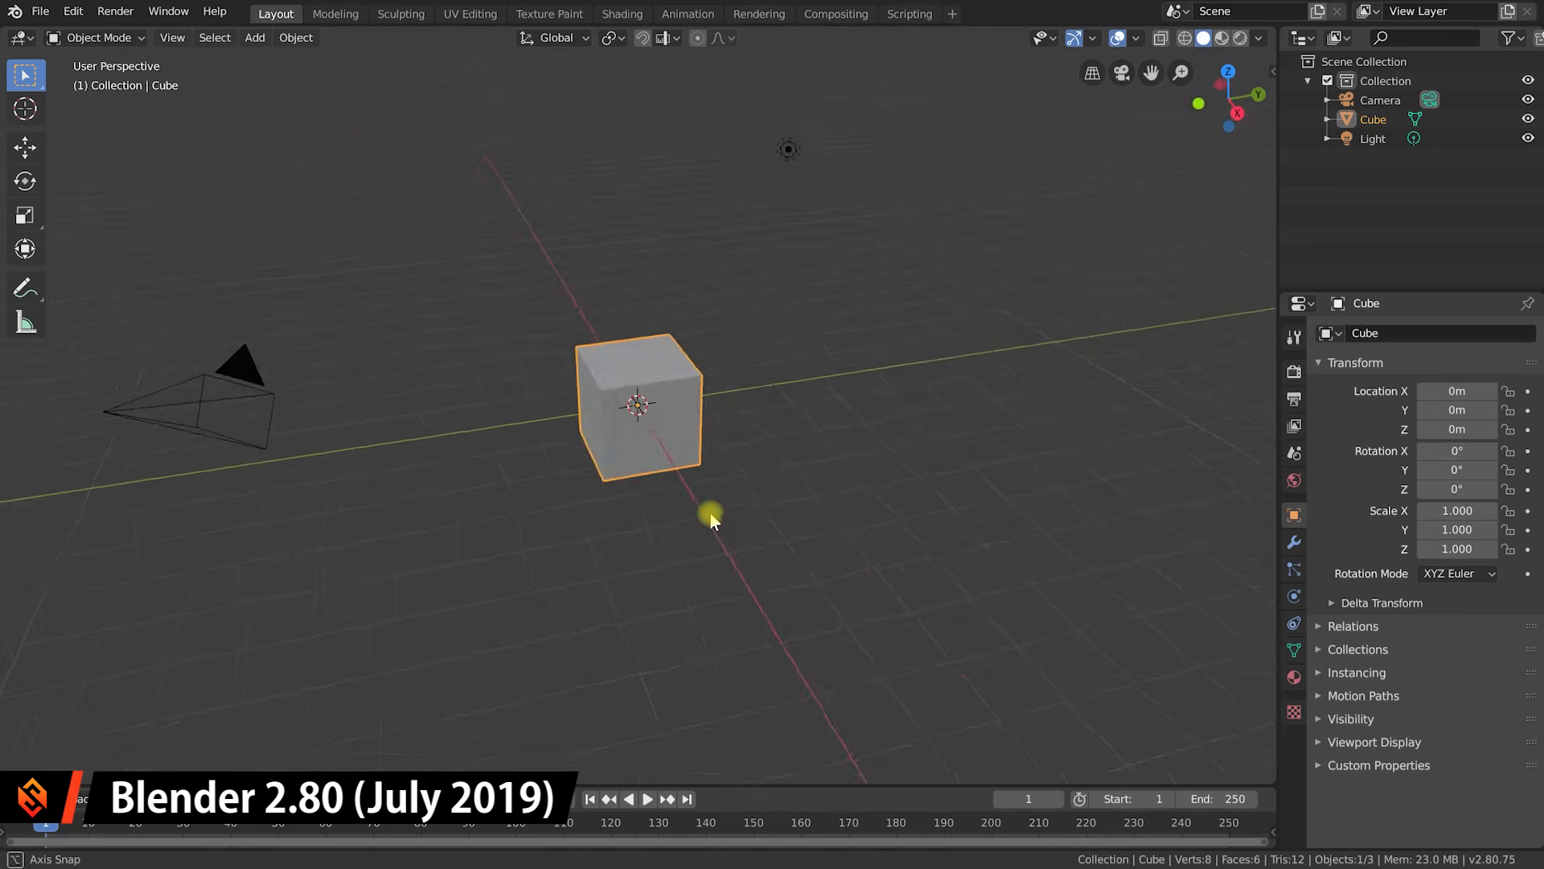
middle_click_drag(707, 514, 745, 520)
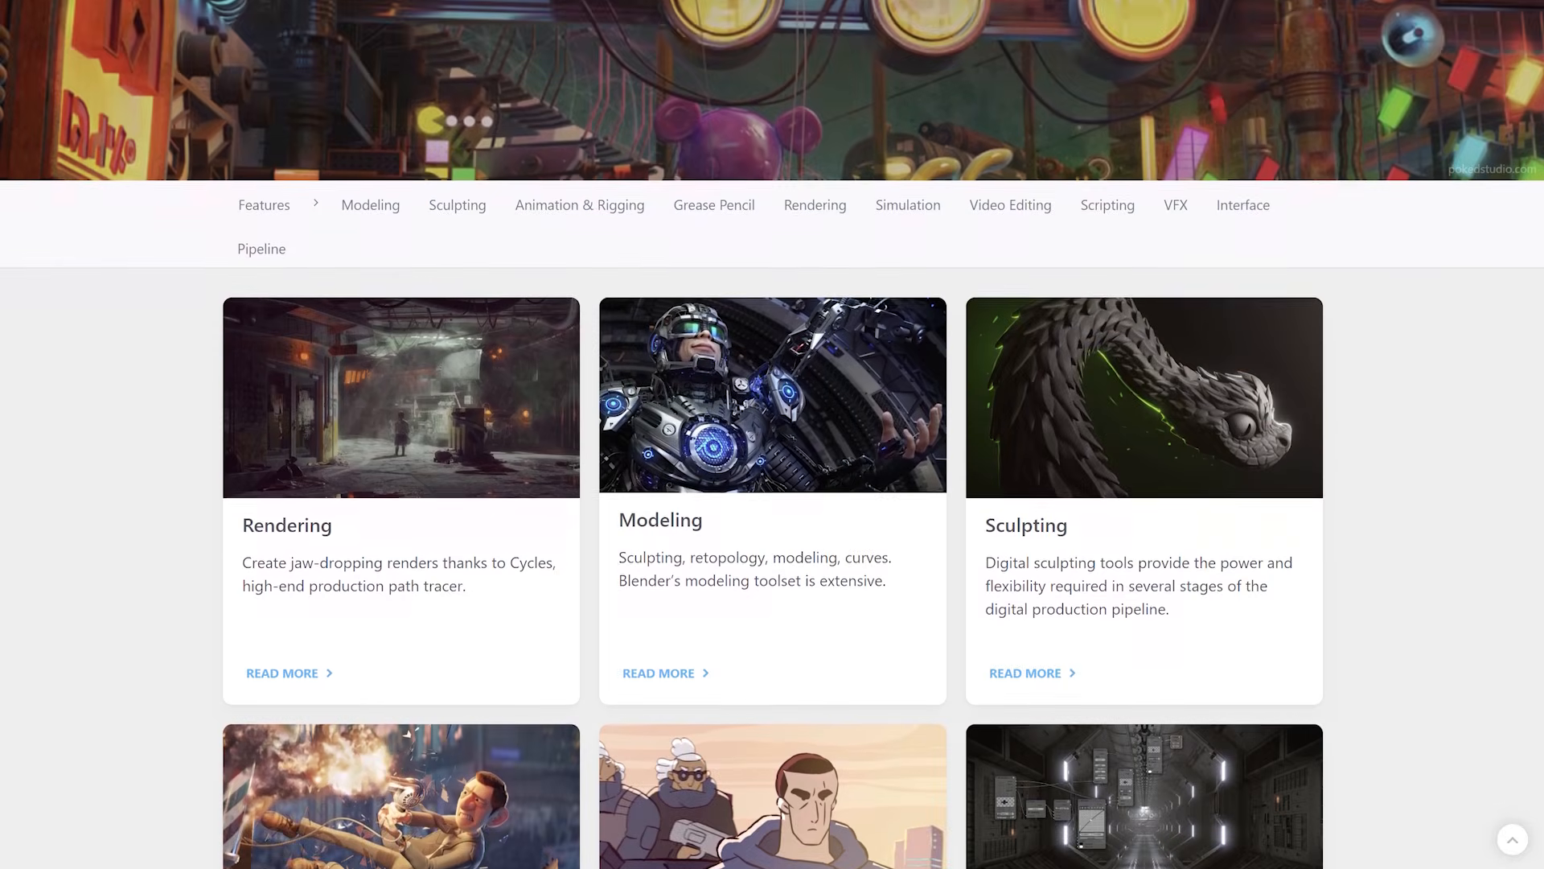
scroll(772, 435, "down", 4)
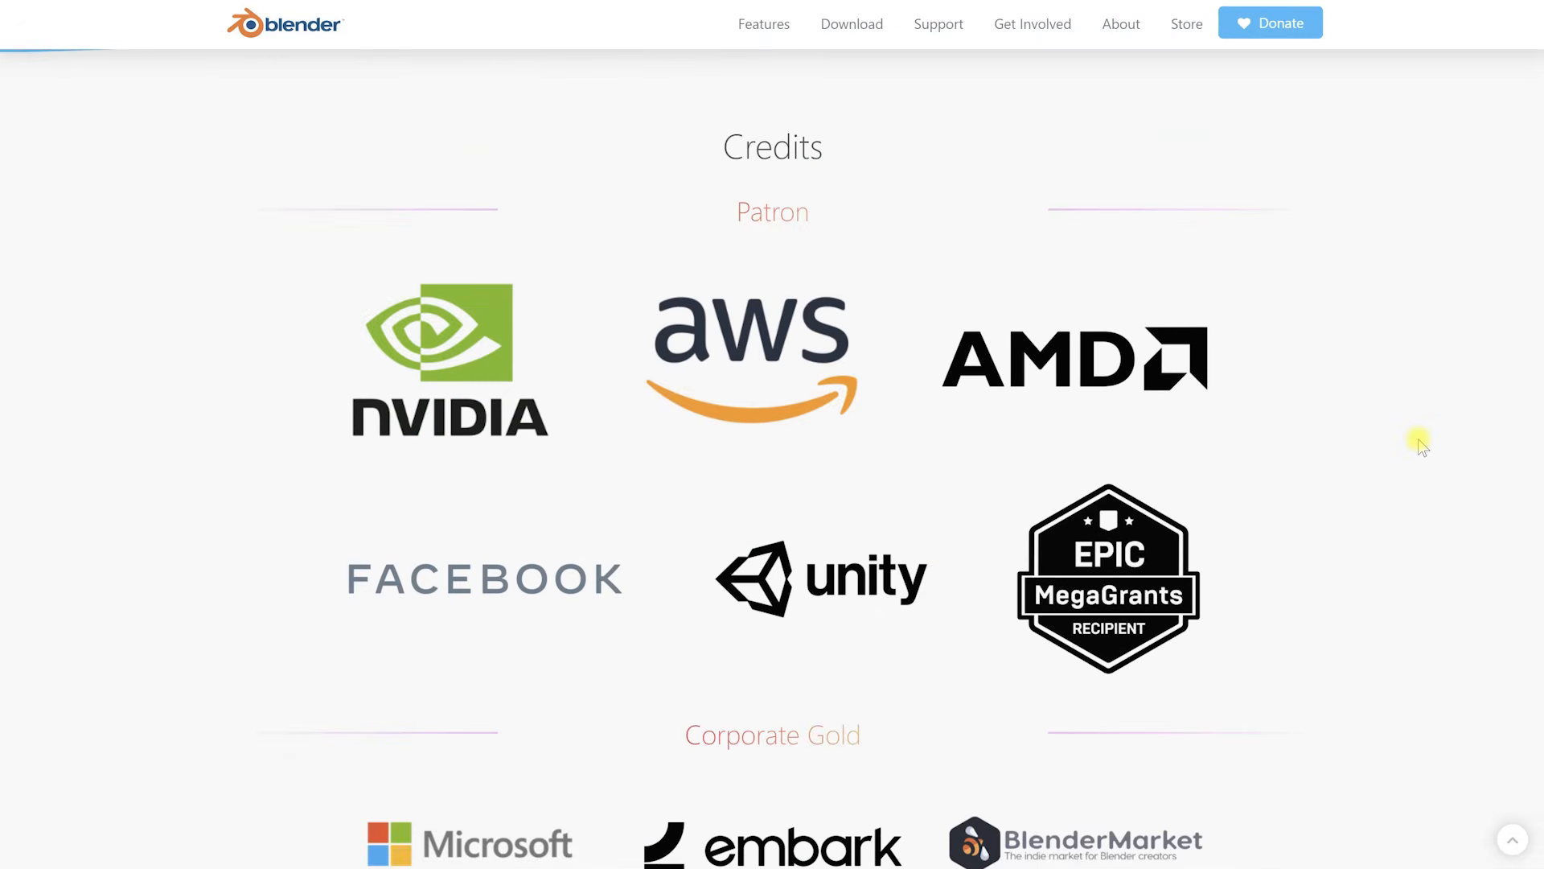
scroll(1417, 447, "down", 6)
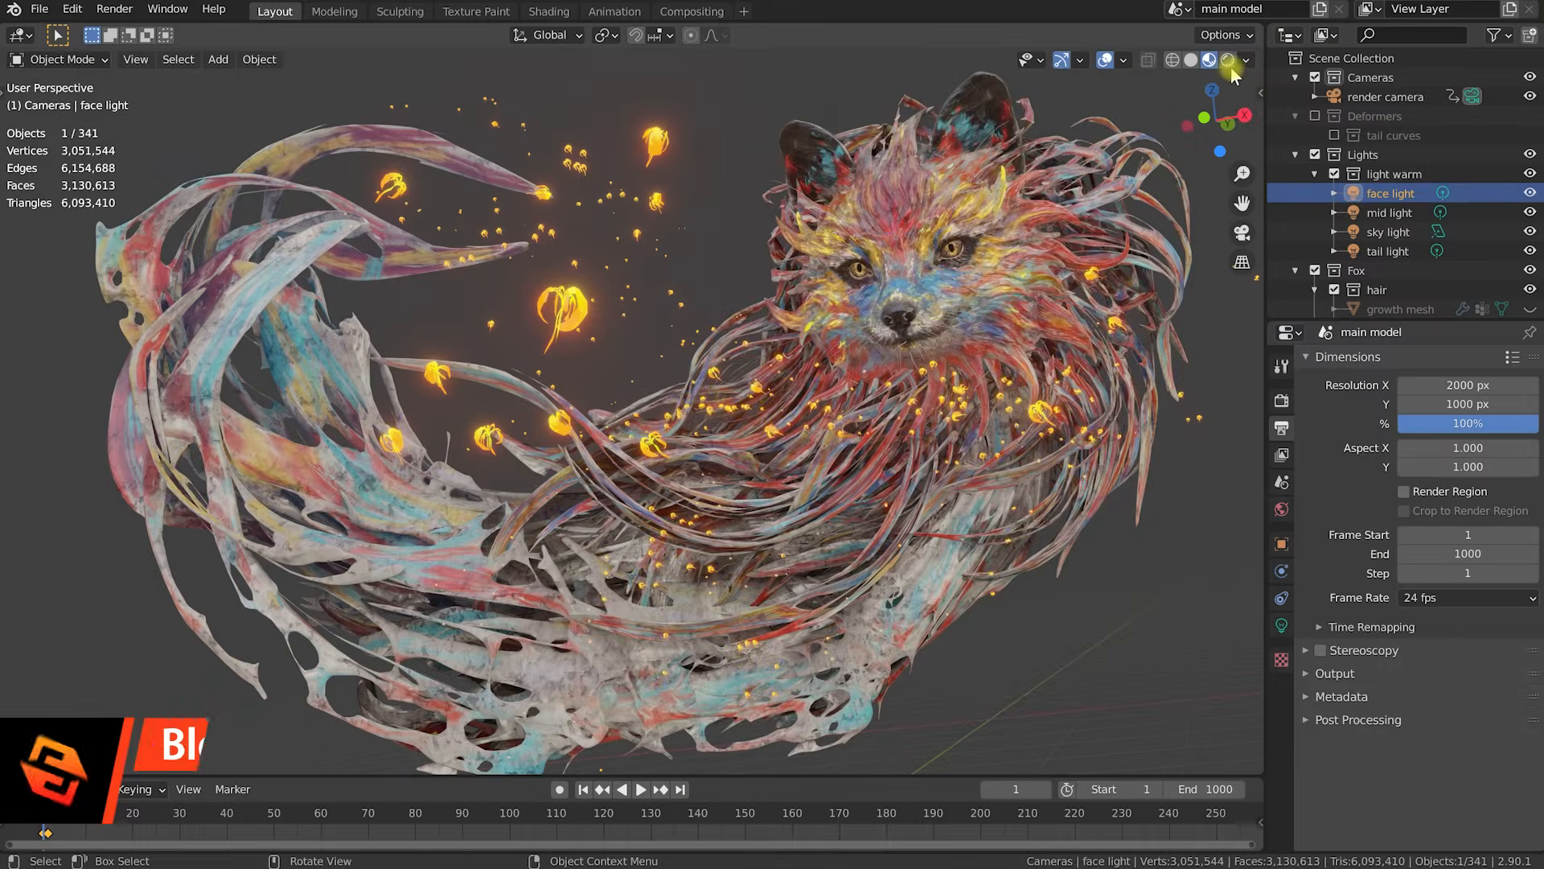
Switch the viewport of the colourful fox scene to rendered shading.
left_click(1227, 59)
middle_click_drag(1099, 532, 1034, 517)
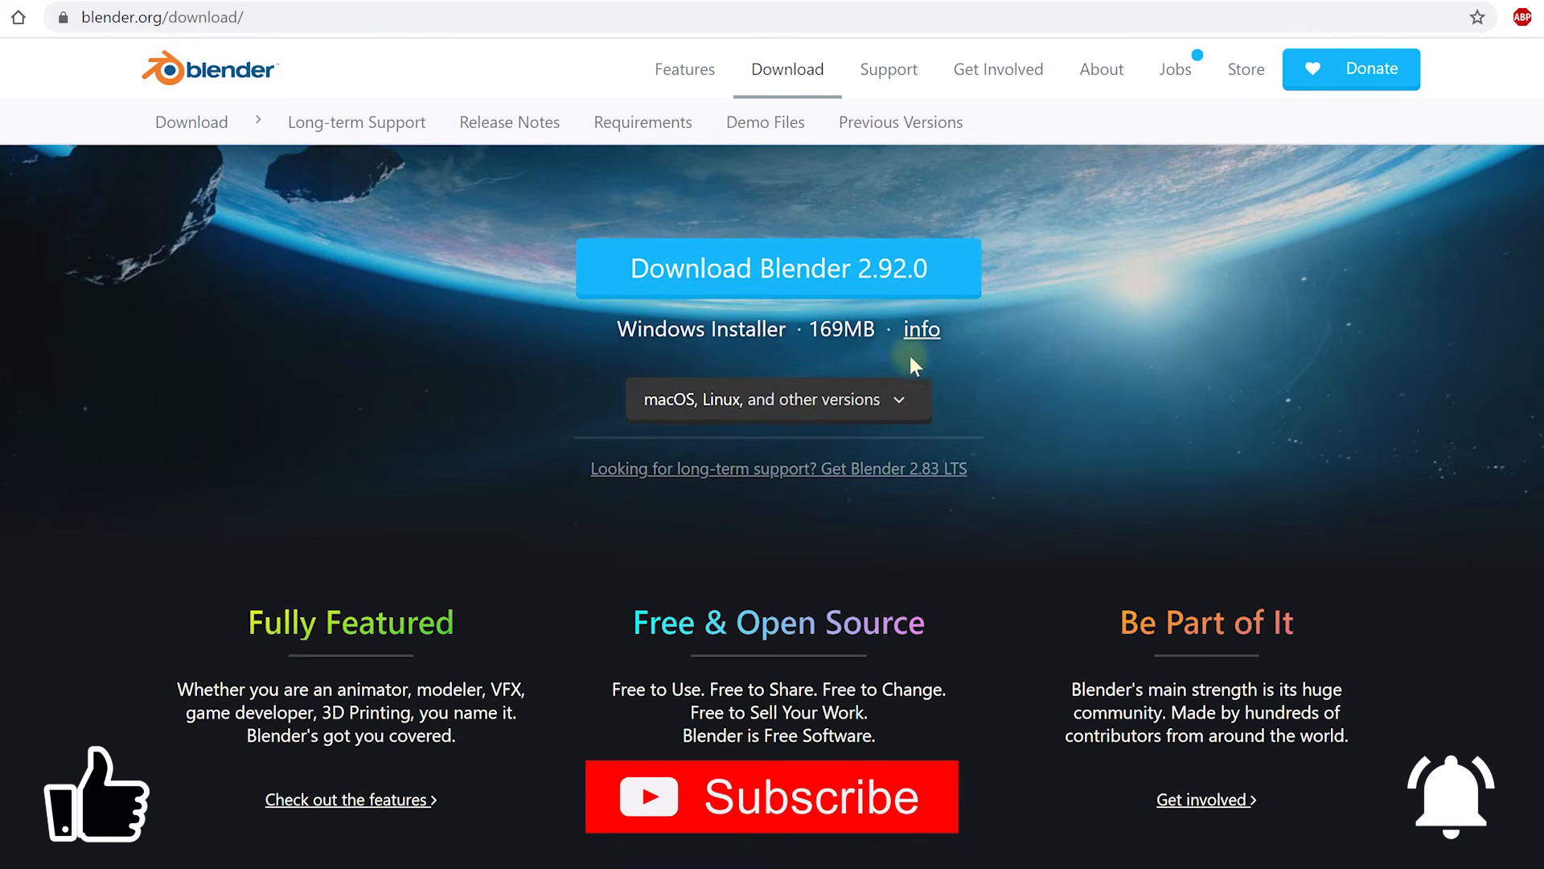
Show the Blender downloads offered for macOS, Linux and other versions.
left_click(900, 406)
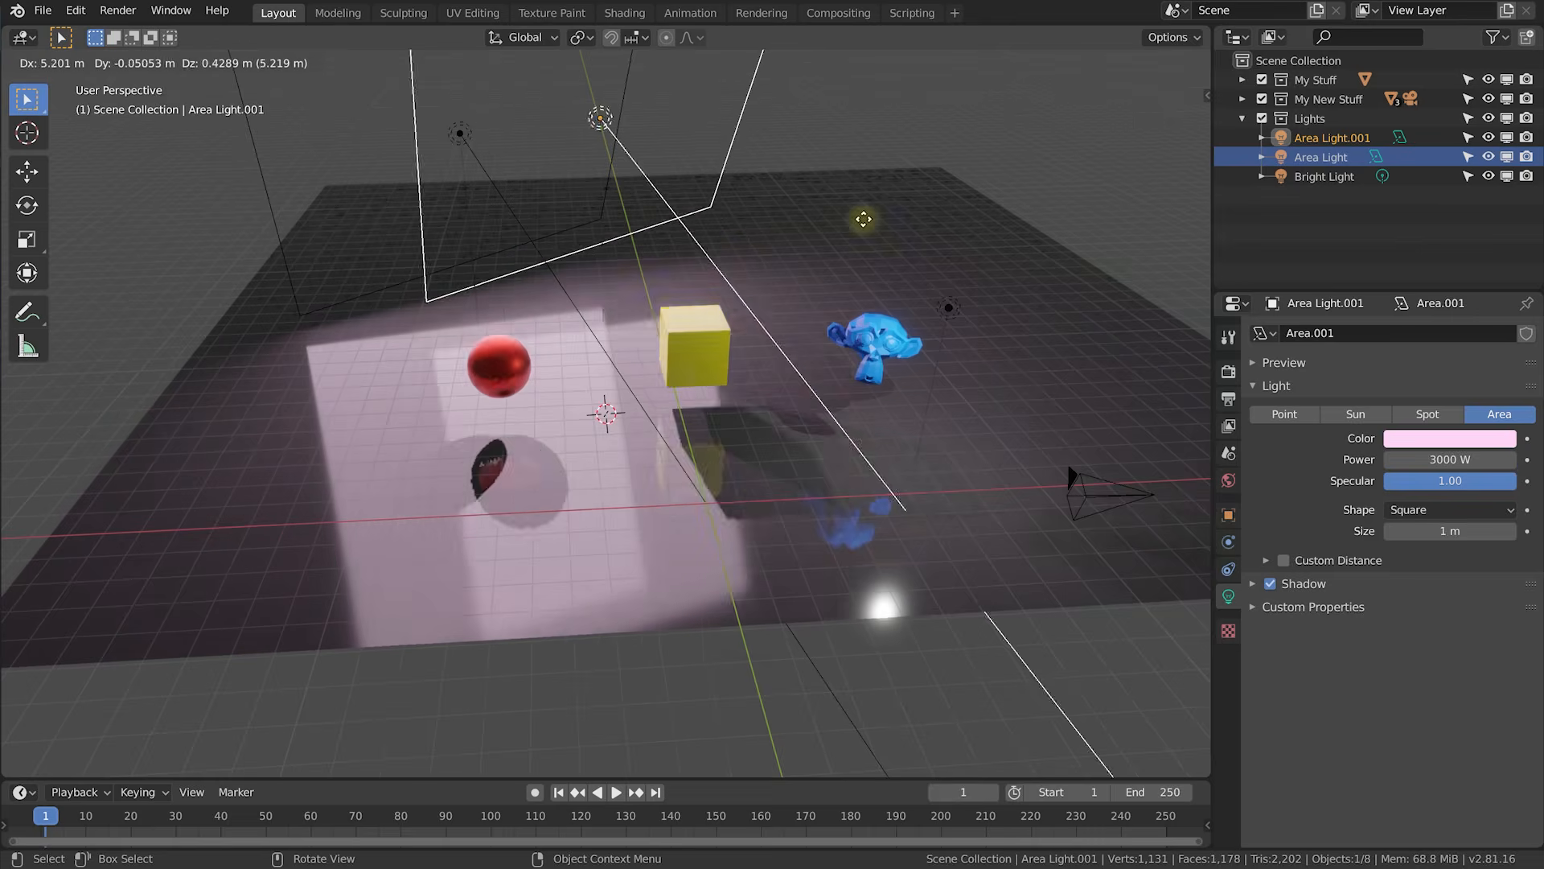
Move the blue Suzanne monkey head within the scene.
key("g")
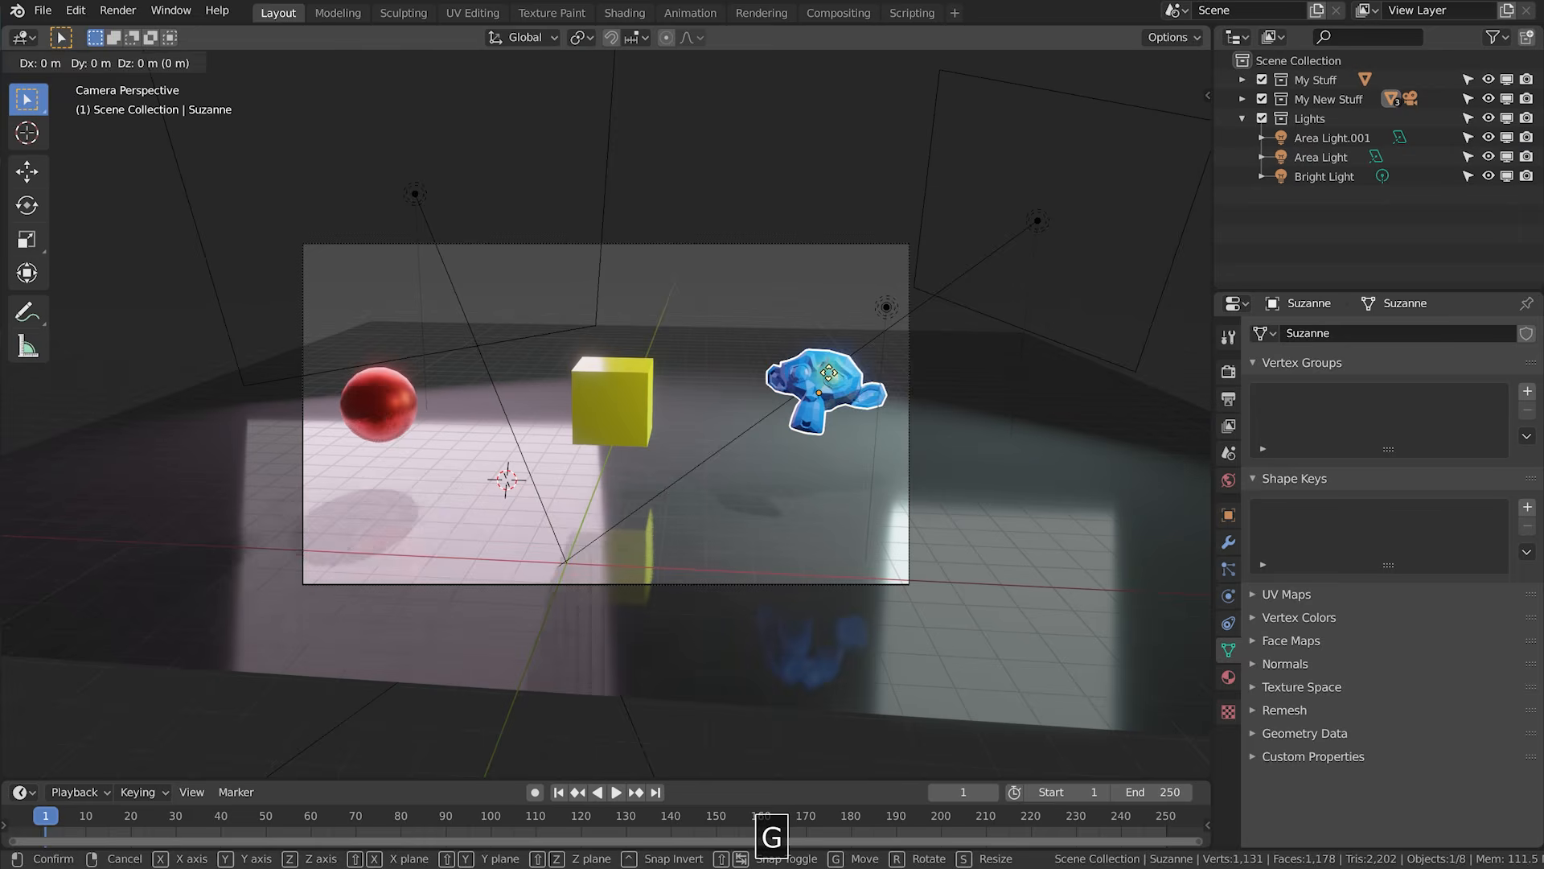
key("Return")
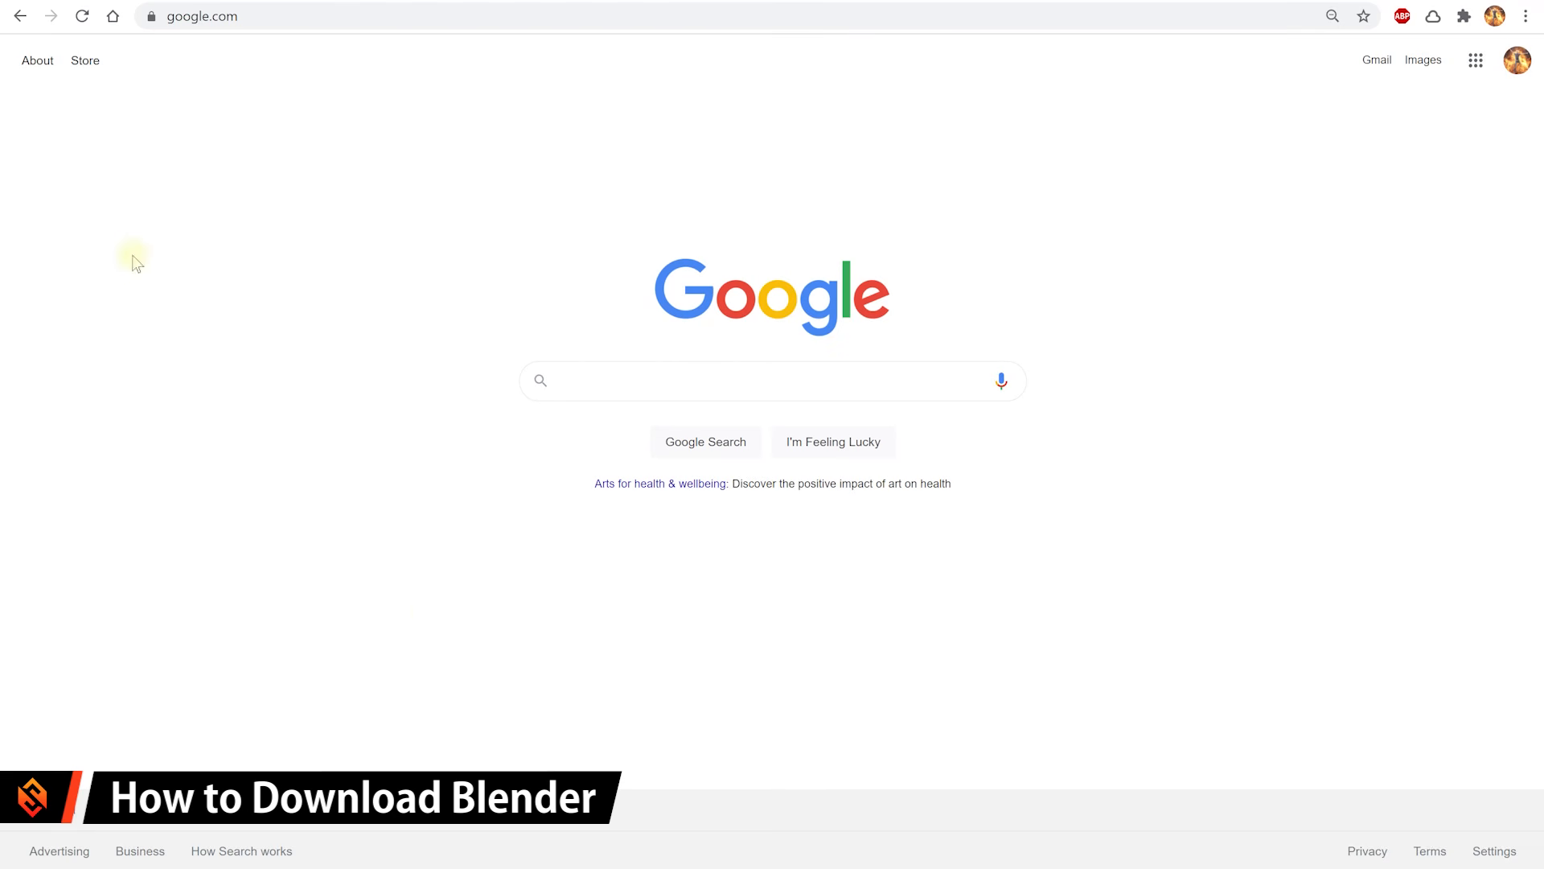
Open the Blender website at blender.org.
left_click(333, 16)
type("blender.or")
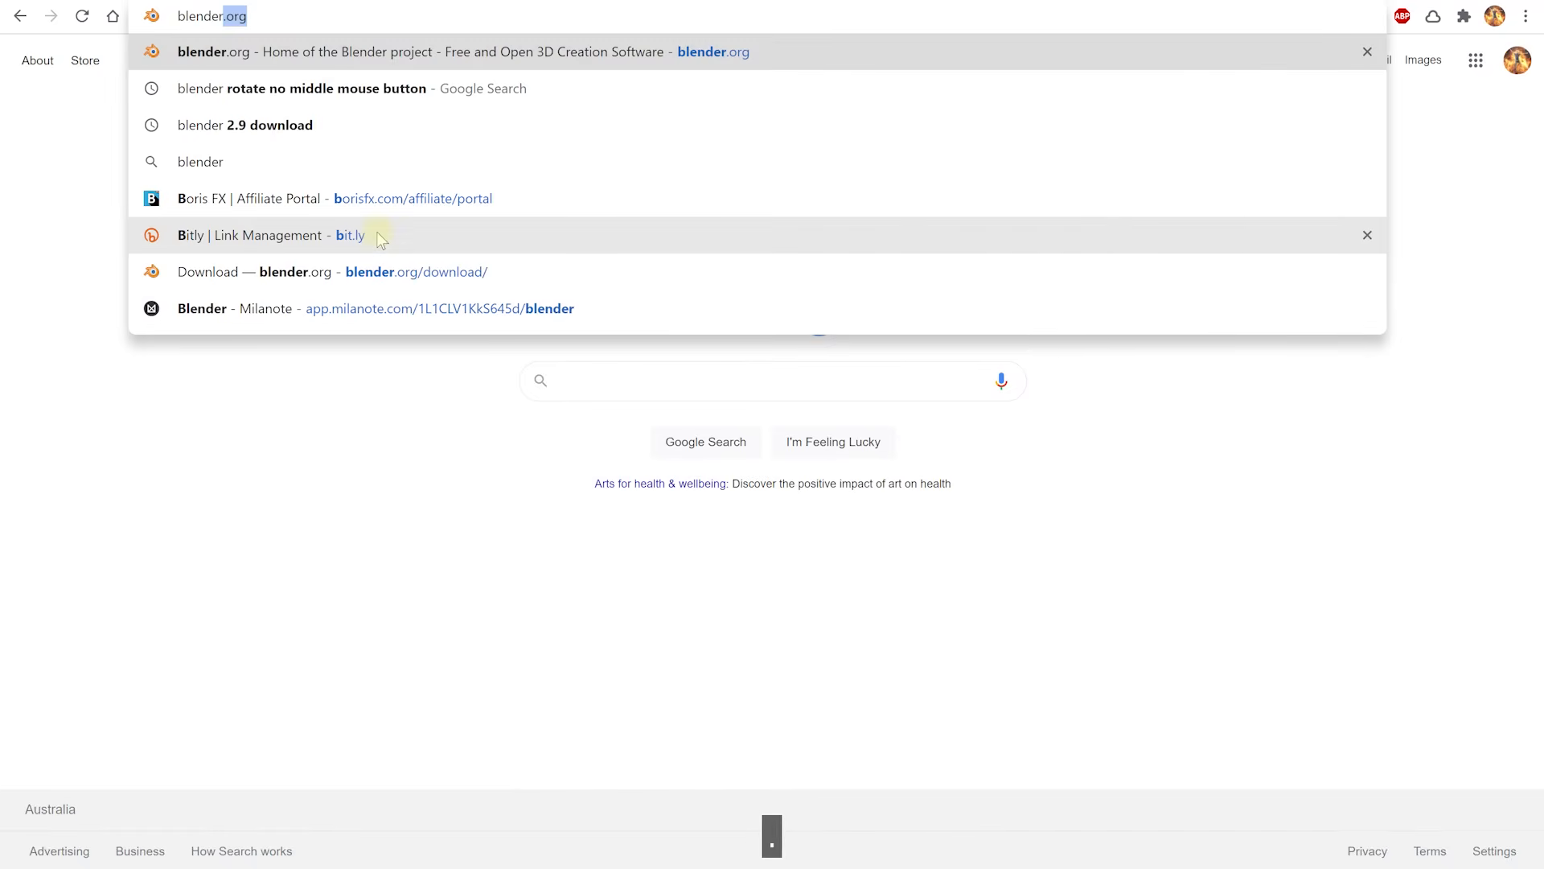
type("g")
key("Return")
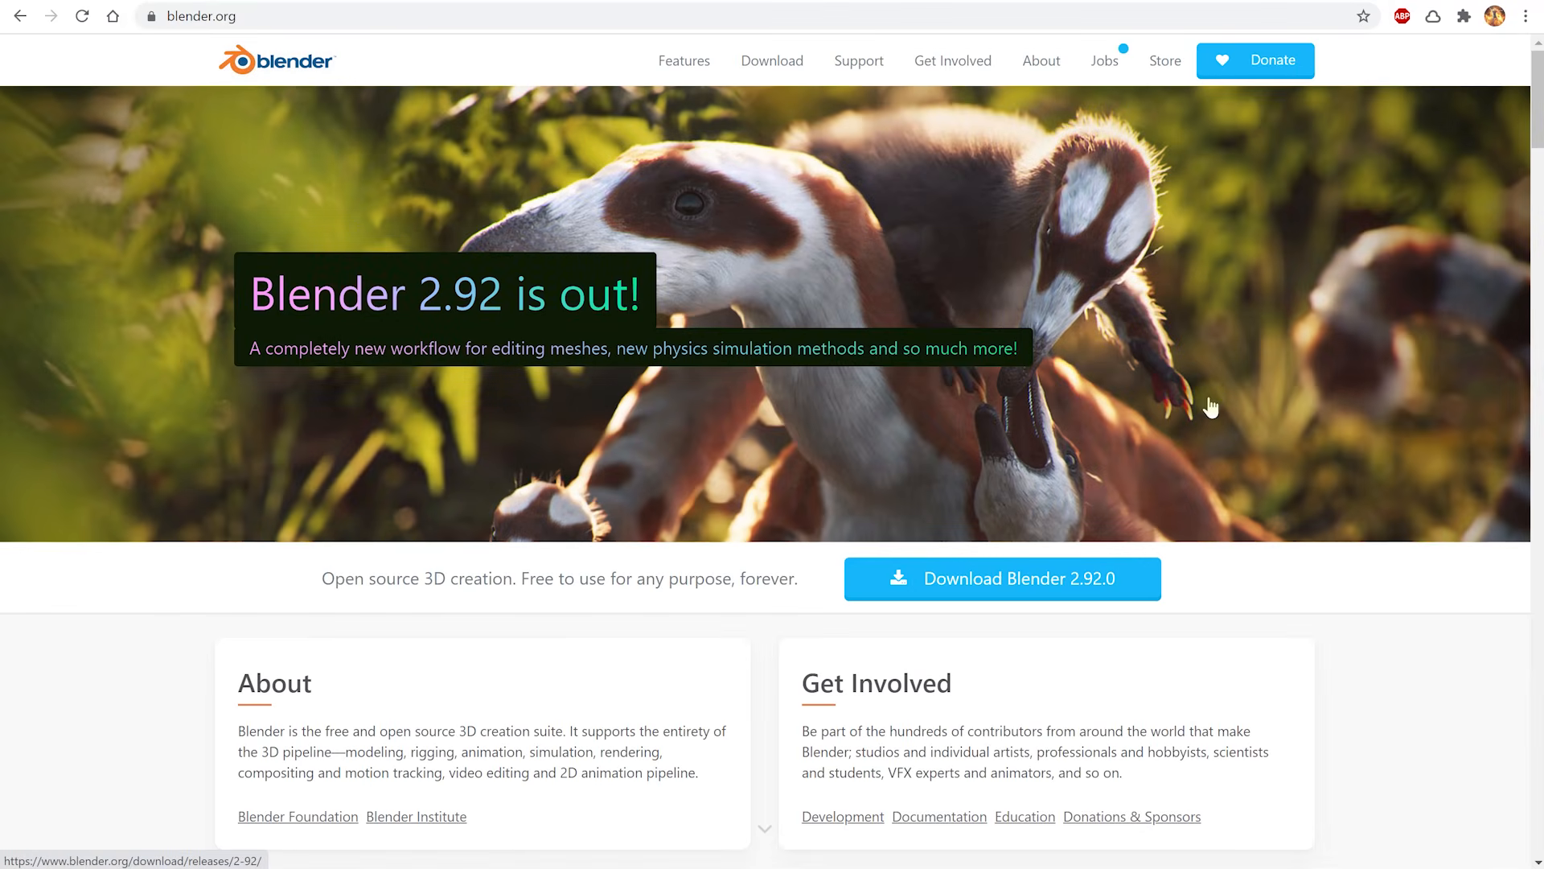
Download the Windows Portable (.zip) version of Blender 2.92.0 and save it as blender-2.92.0-windows64.zip in the Downloads folder.
scroll(1211, 408, "down", 15)
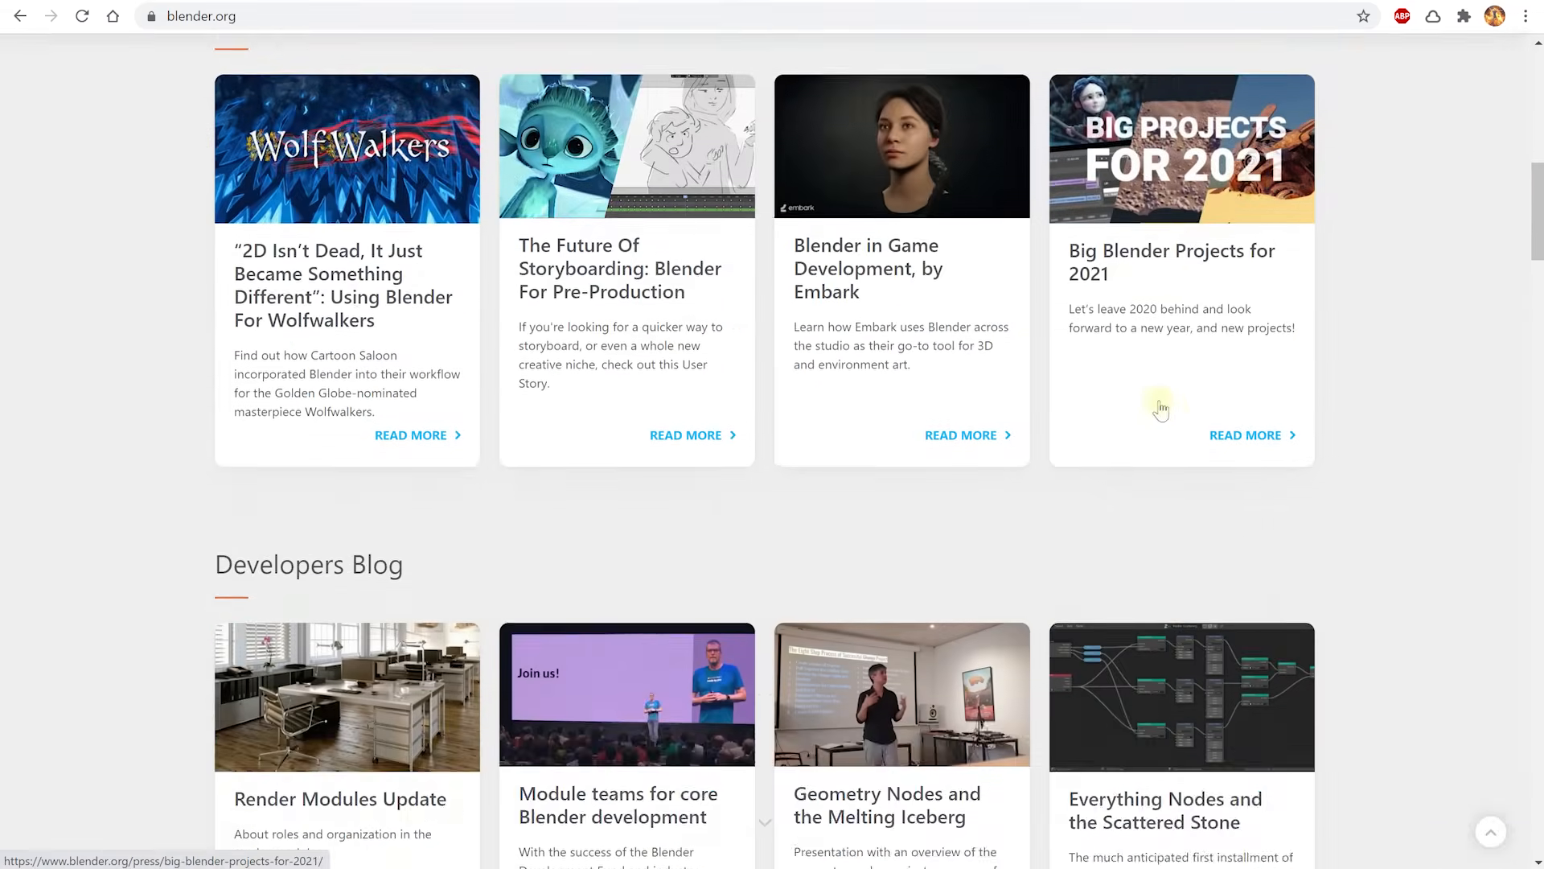
scroll(1148, 401, "down", 15)
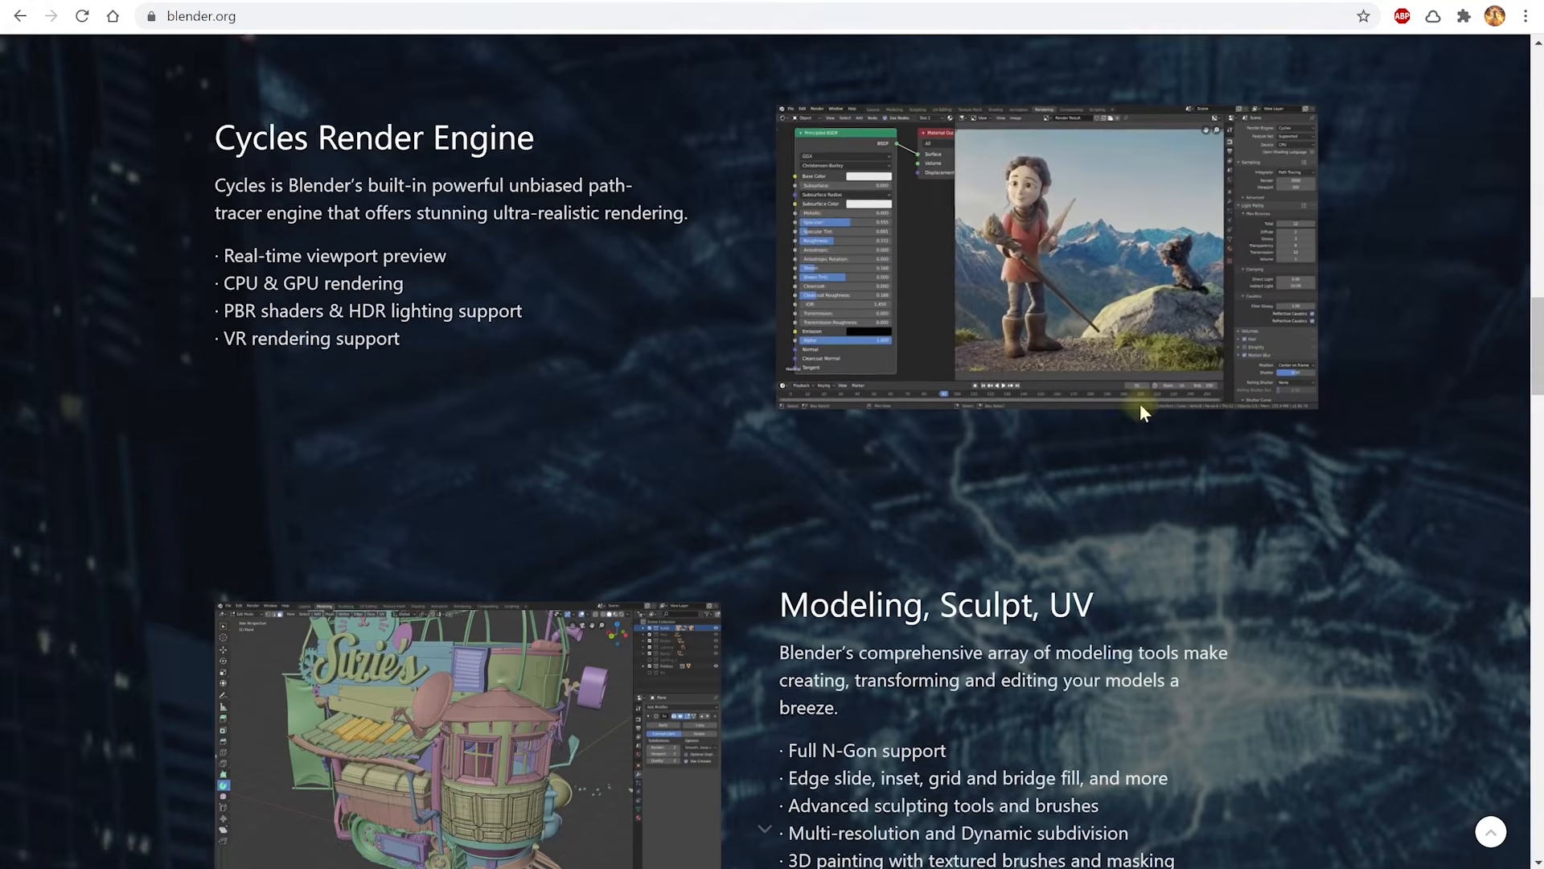
scroll(1111, 524, "up", 20)
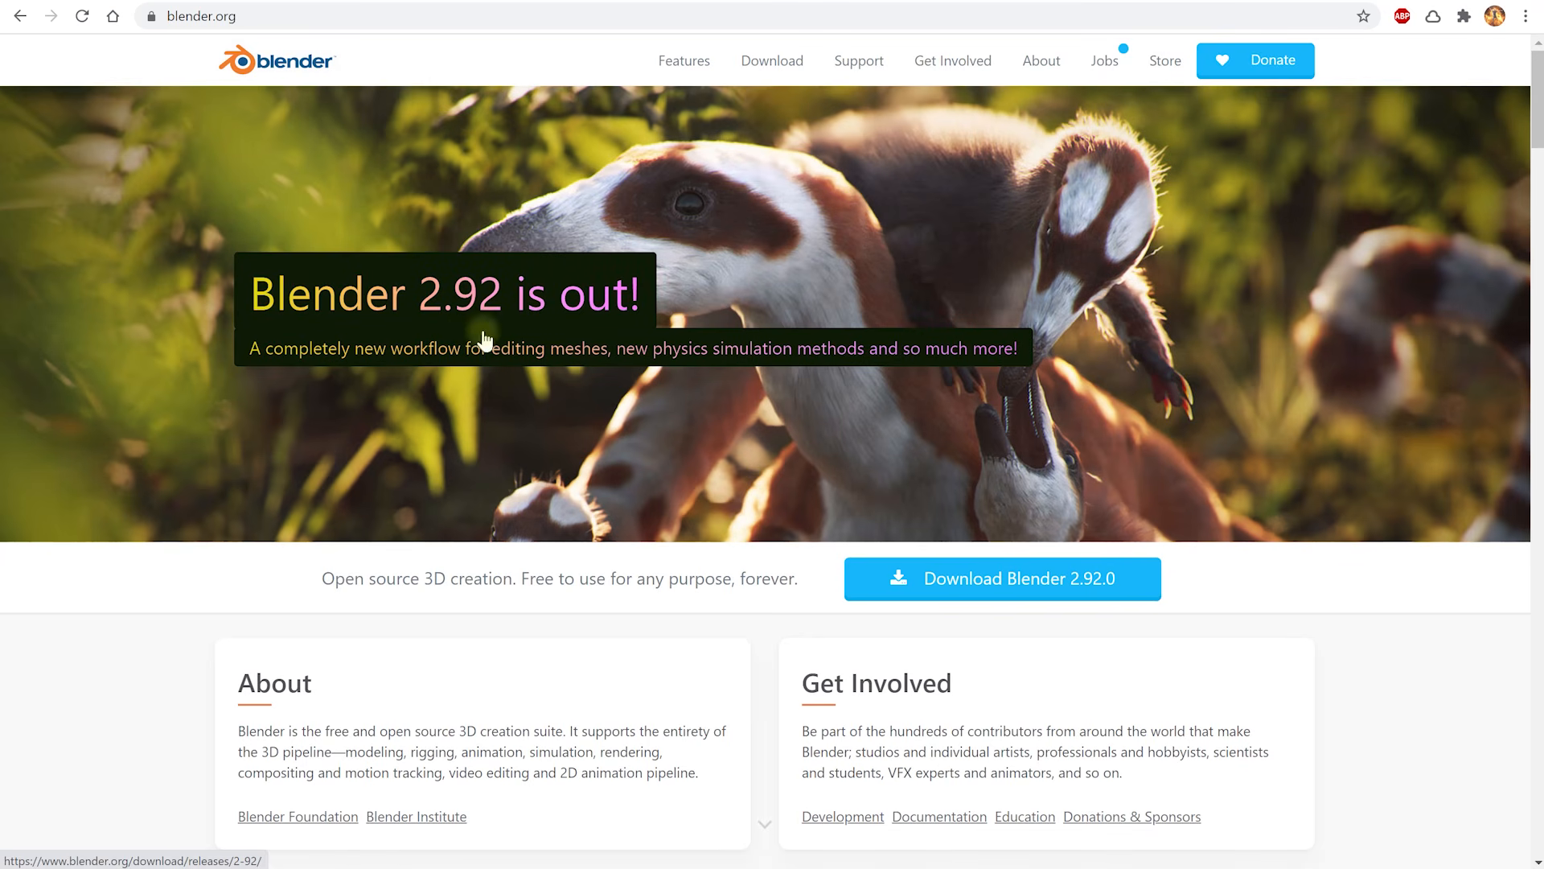
left_click(1068, 580)
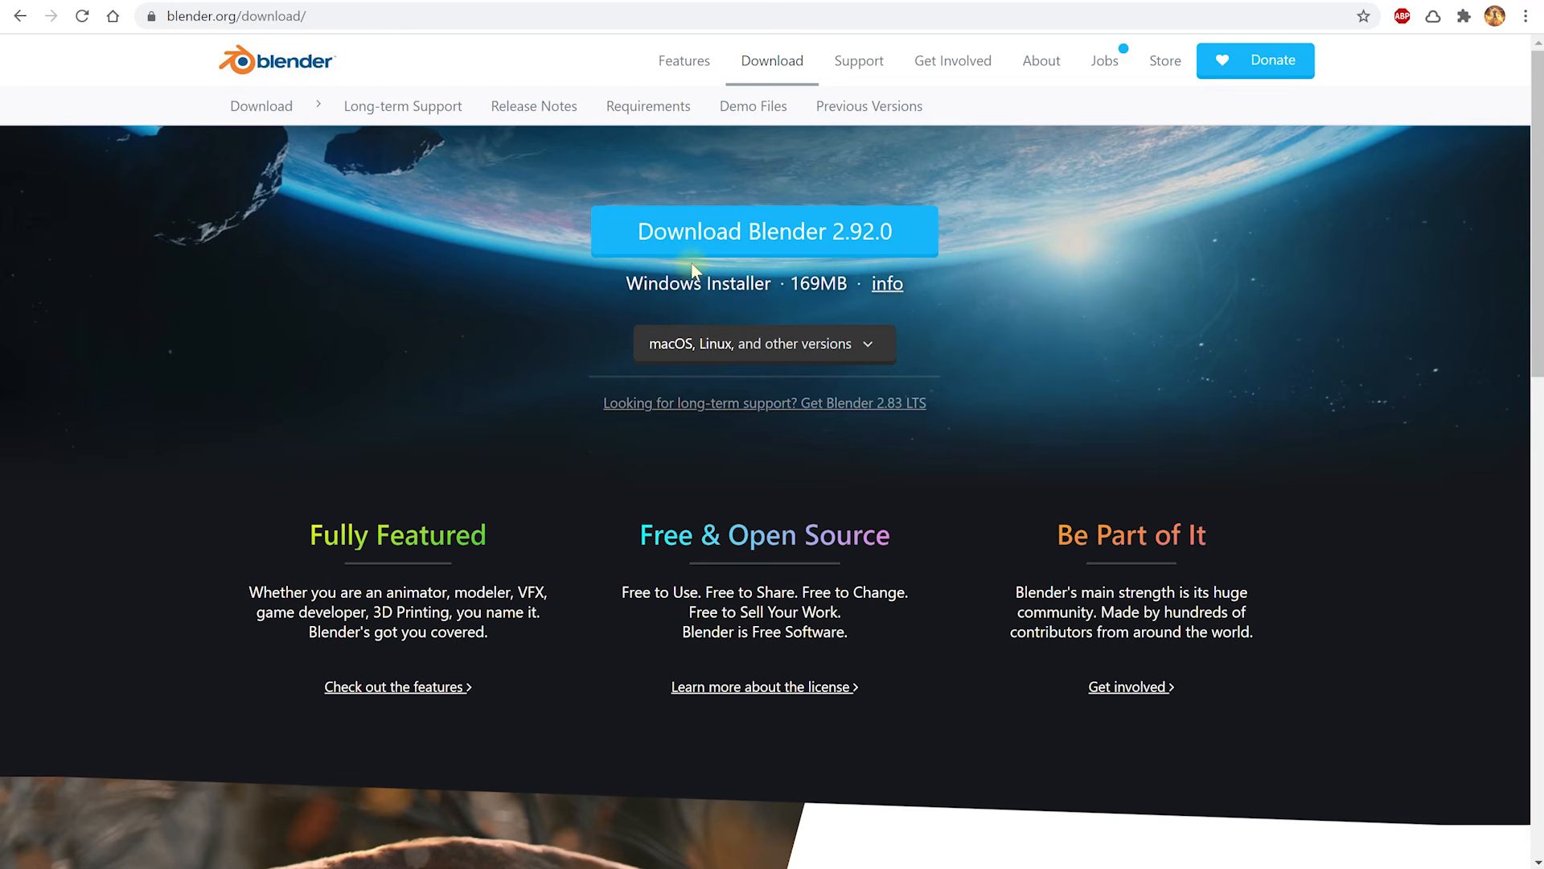
left_click(870, 356)
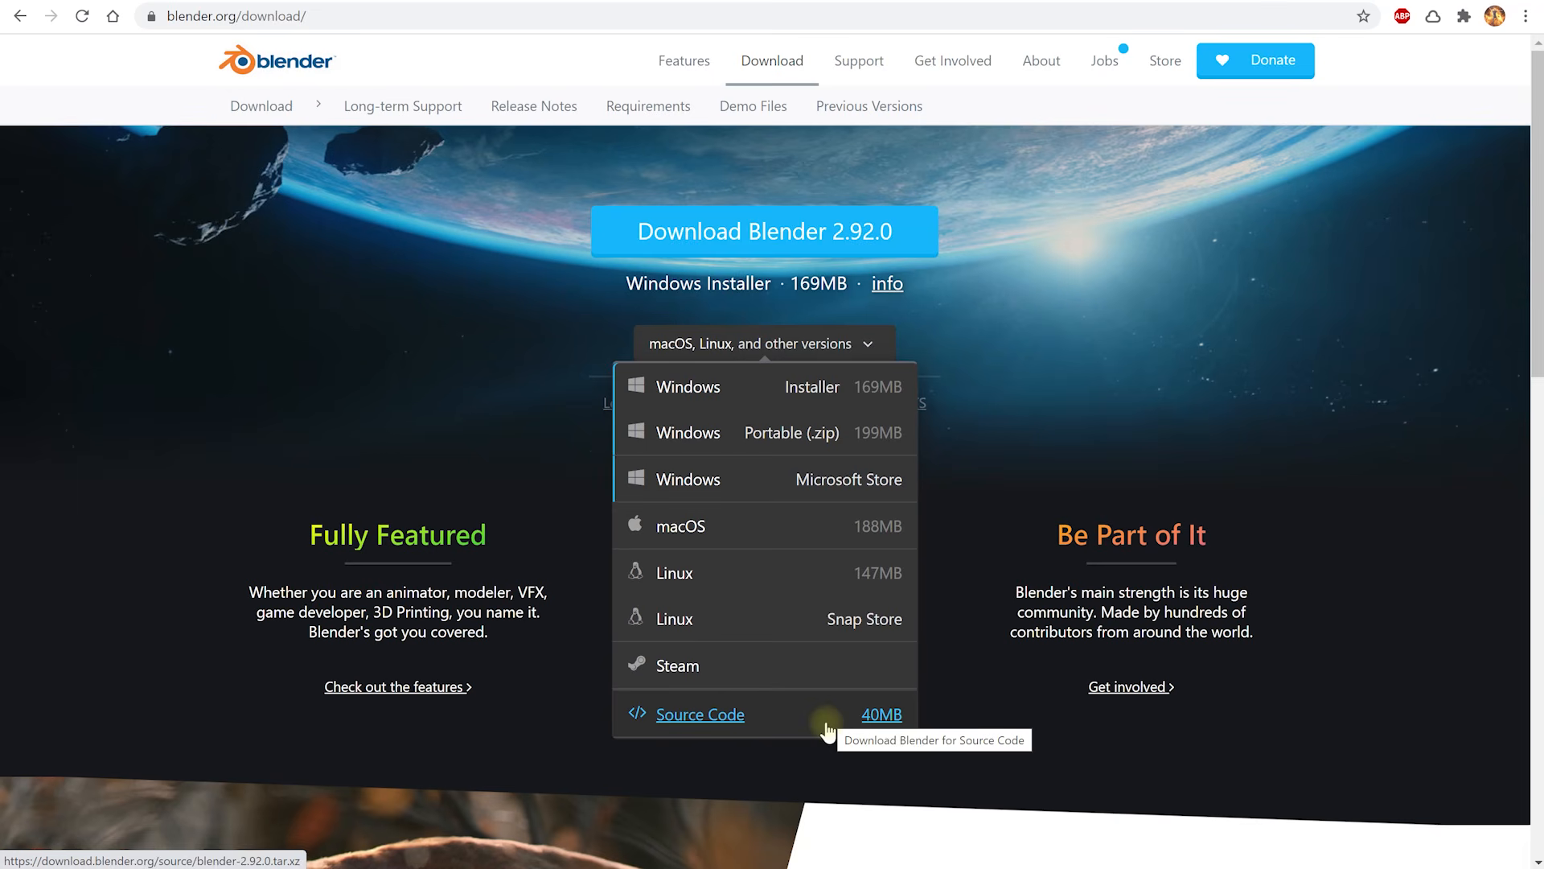
left_click(788, 434)
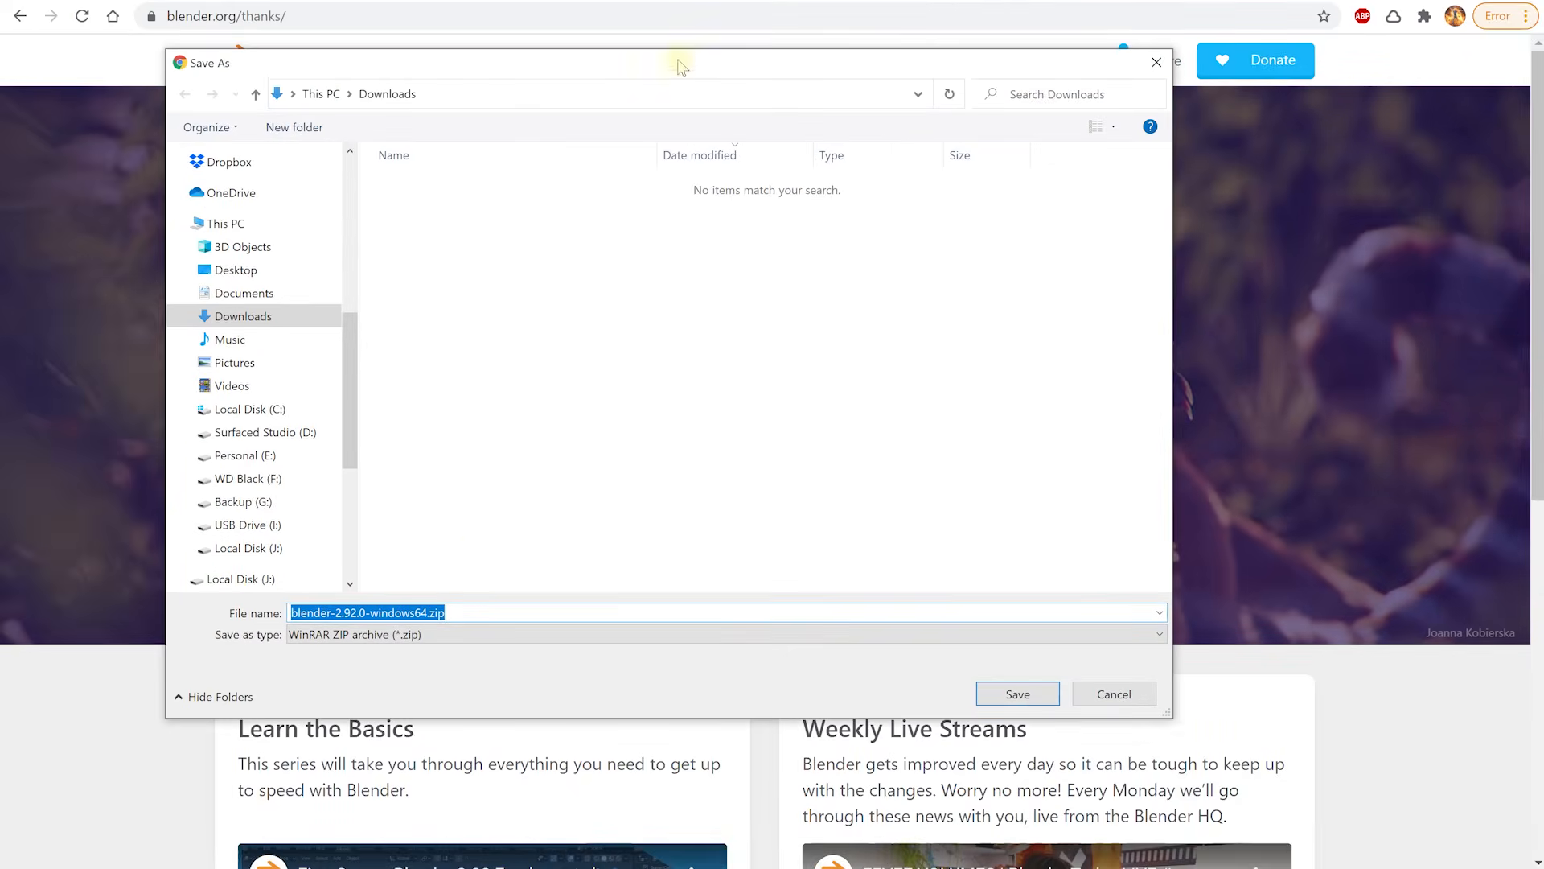
left_click(1018, 694)
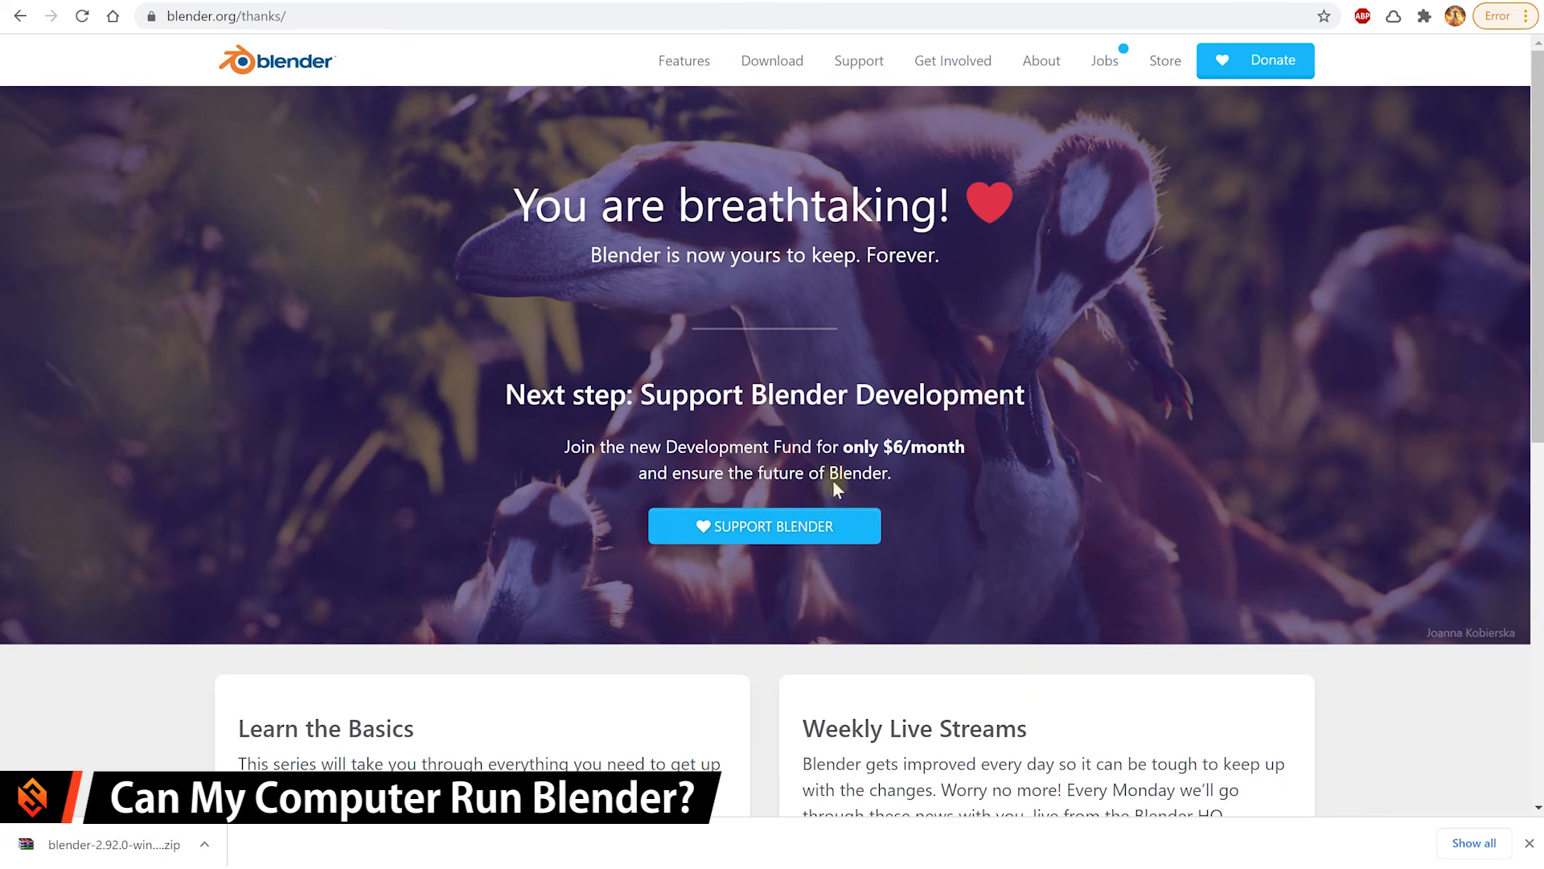
Open Blender's Requirements page and review the minimum and optimal hardware requirements.
left_click(774, 69)
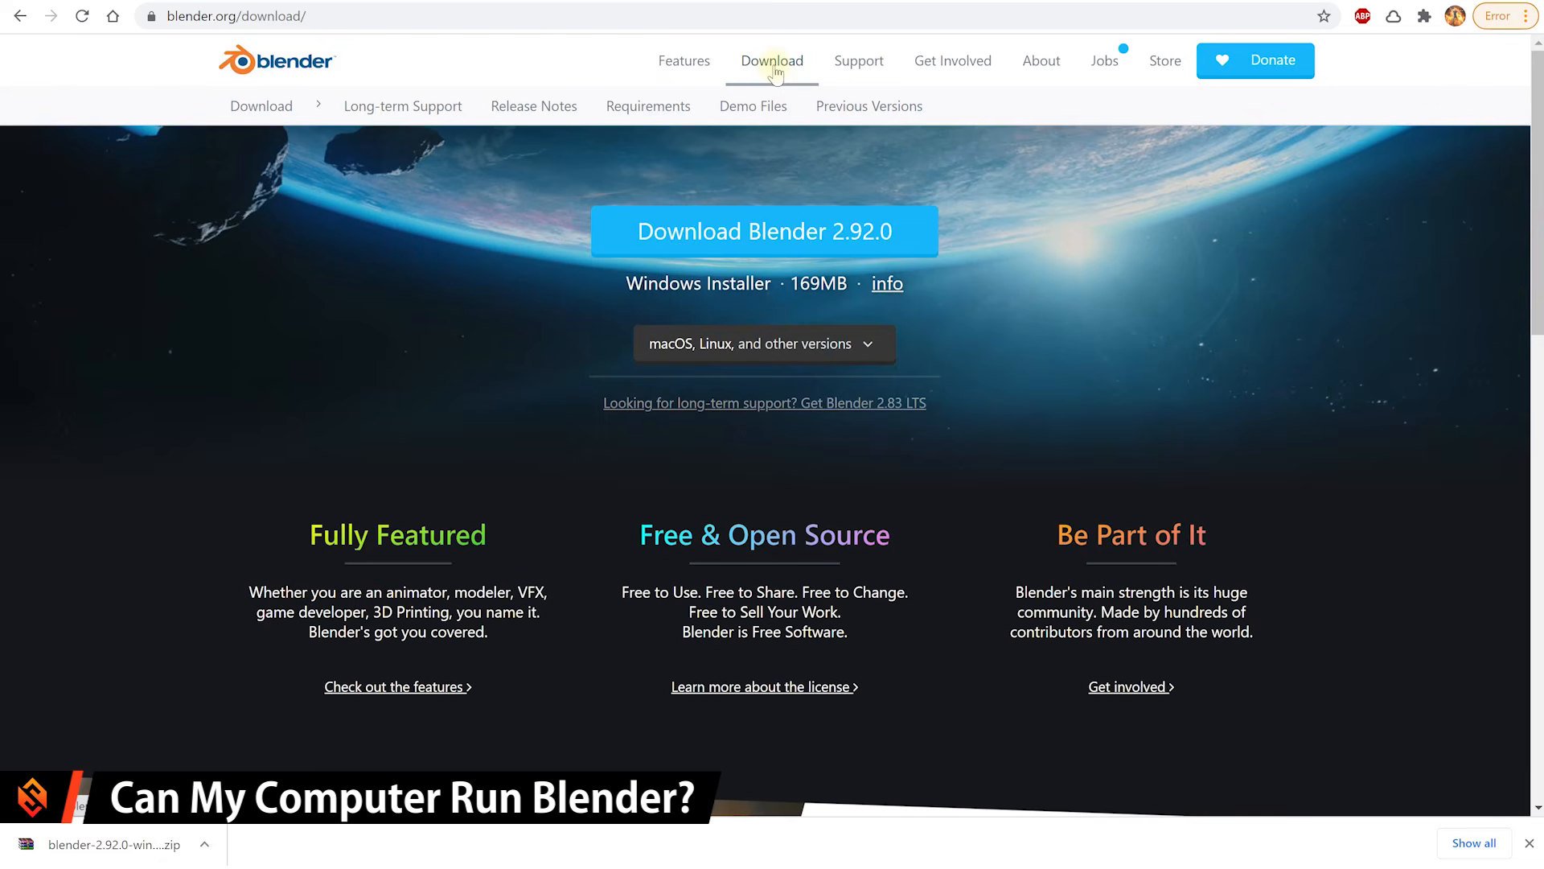
left_click(667, 106)
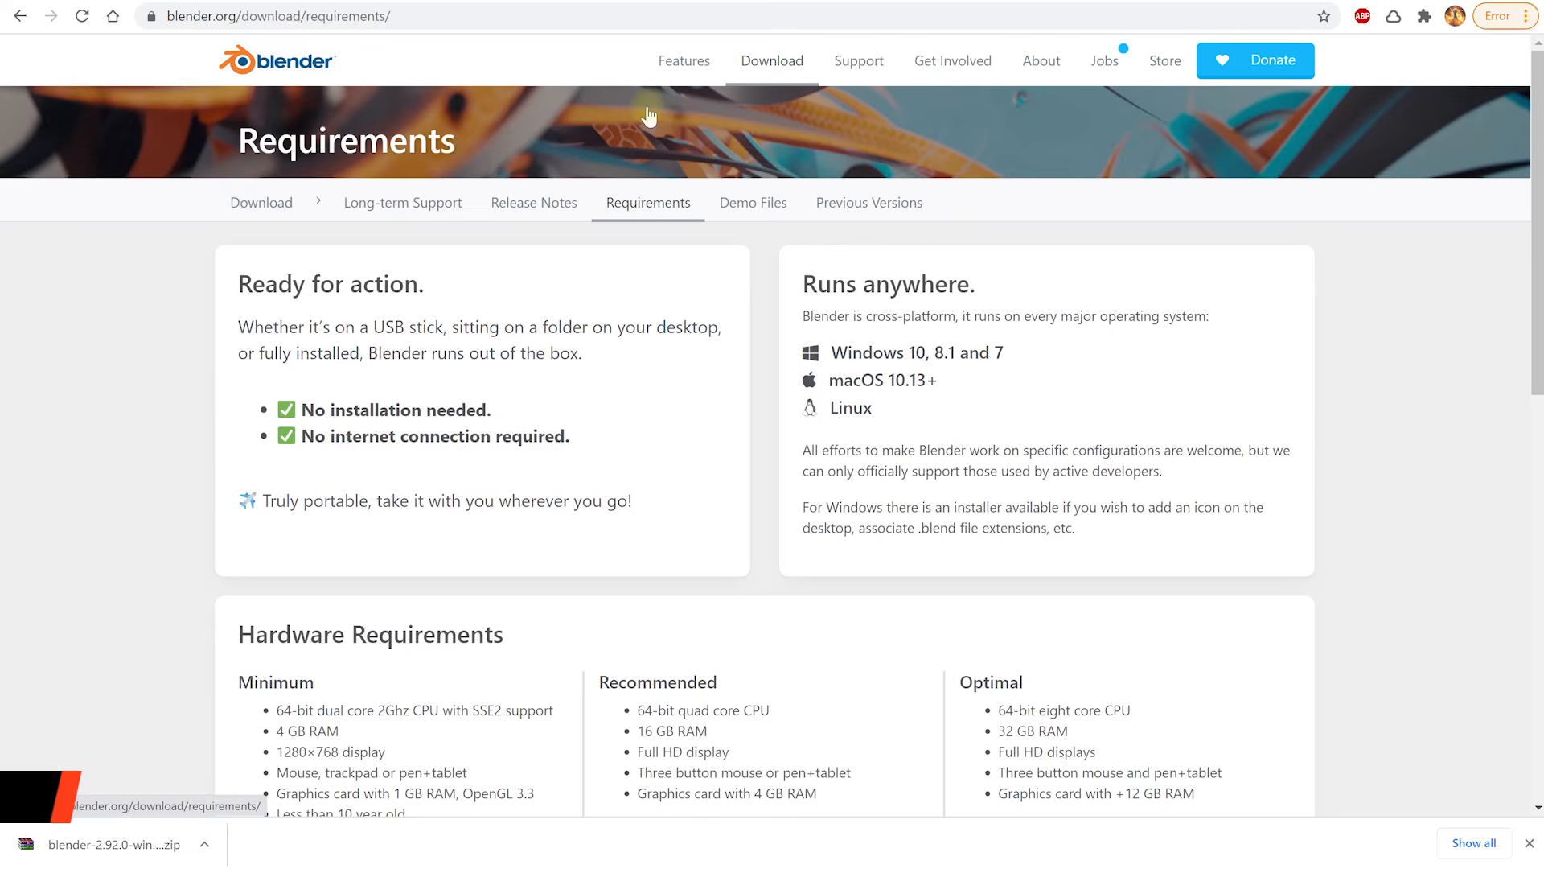
scroll(643, 331, "down", 3)
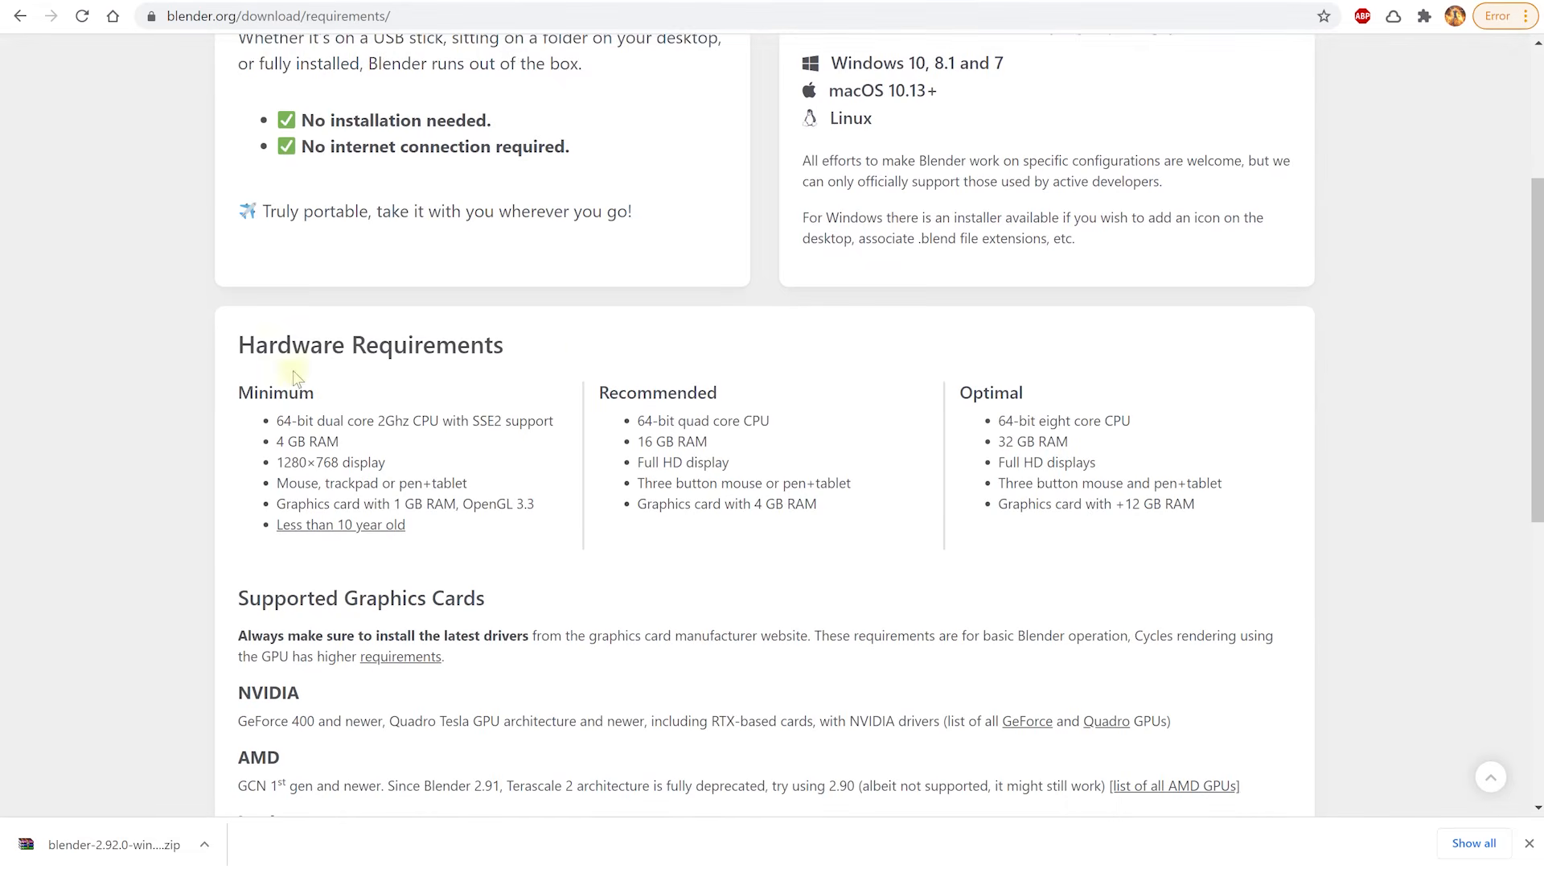
left_click_drag(240, 345, 435, 532)
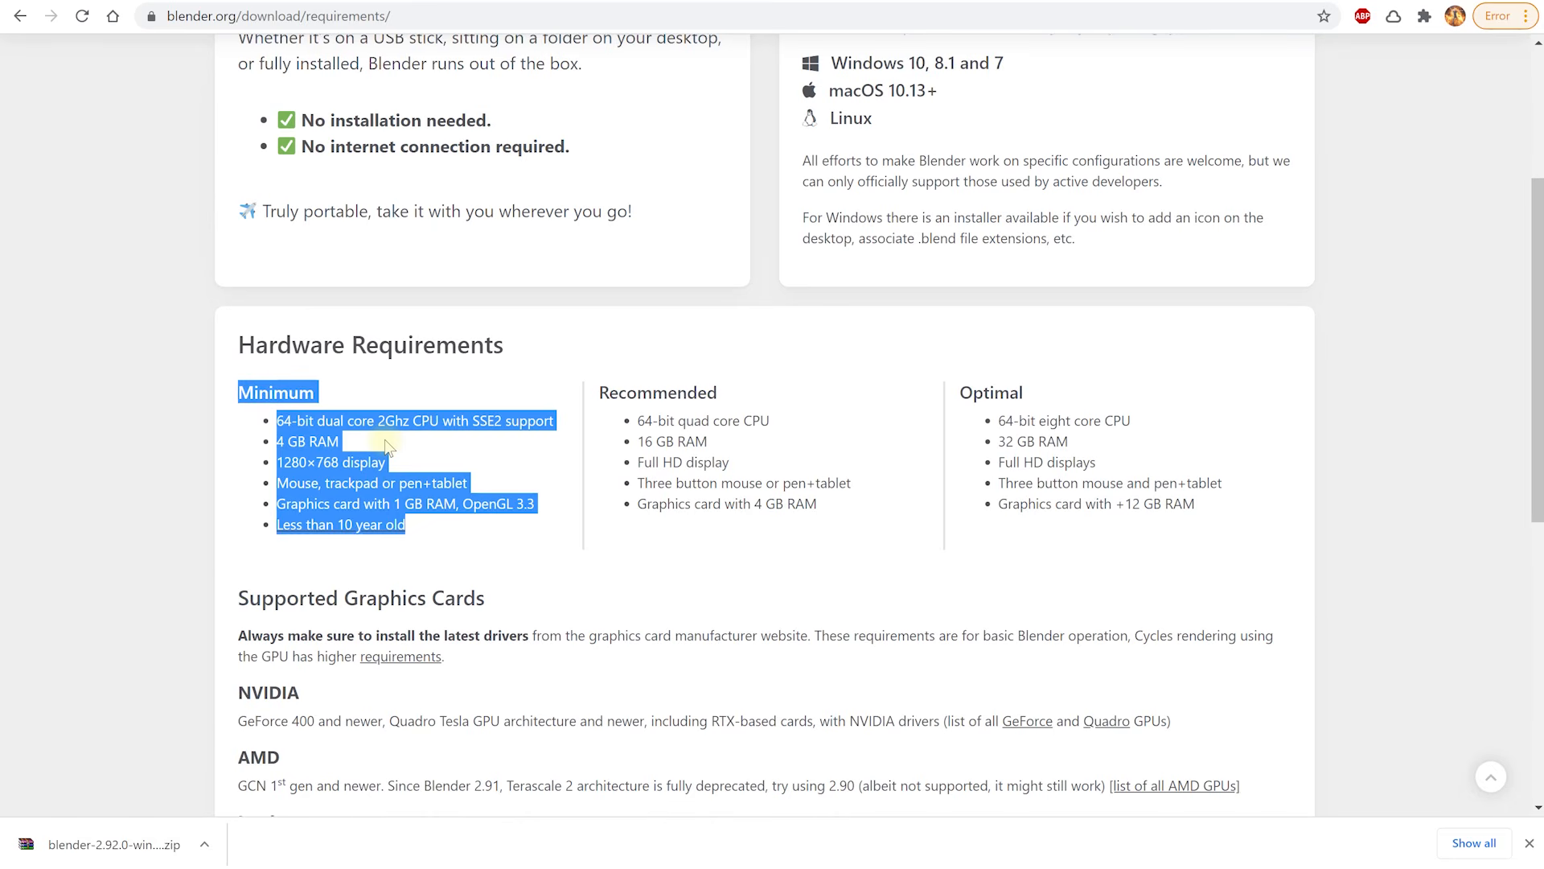
left_click_drag(964, 392, 1237, 515)
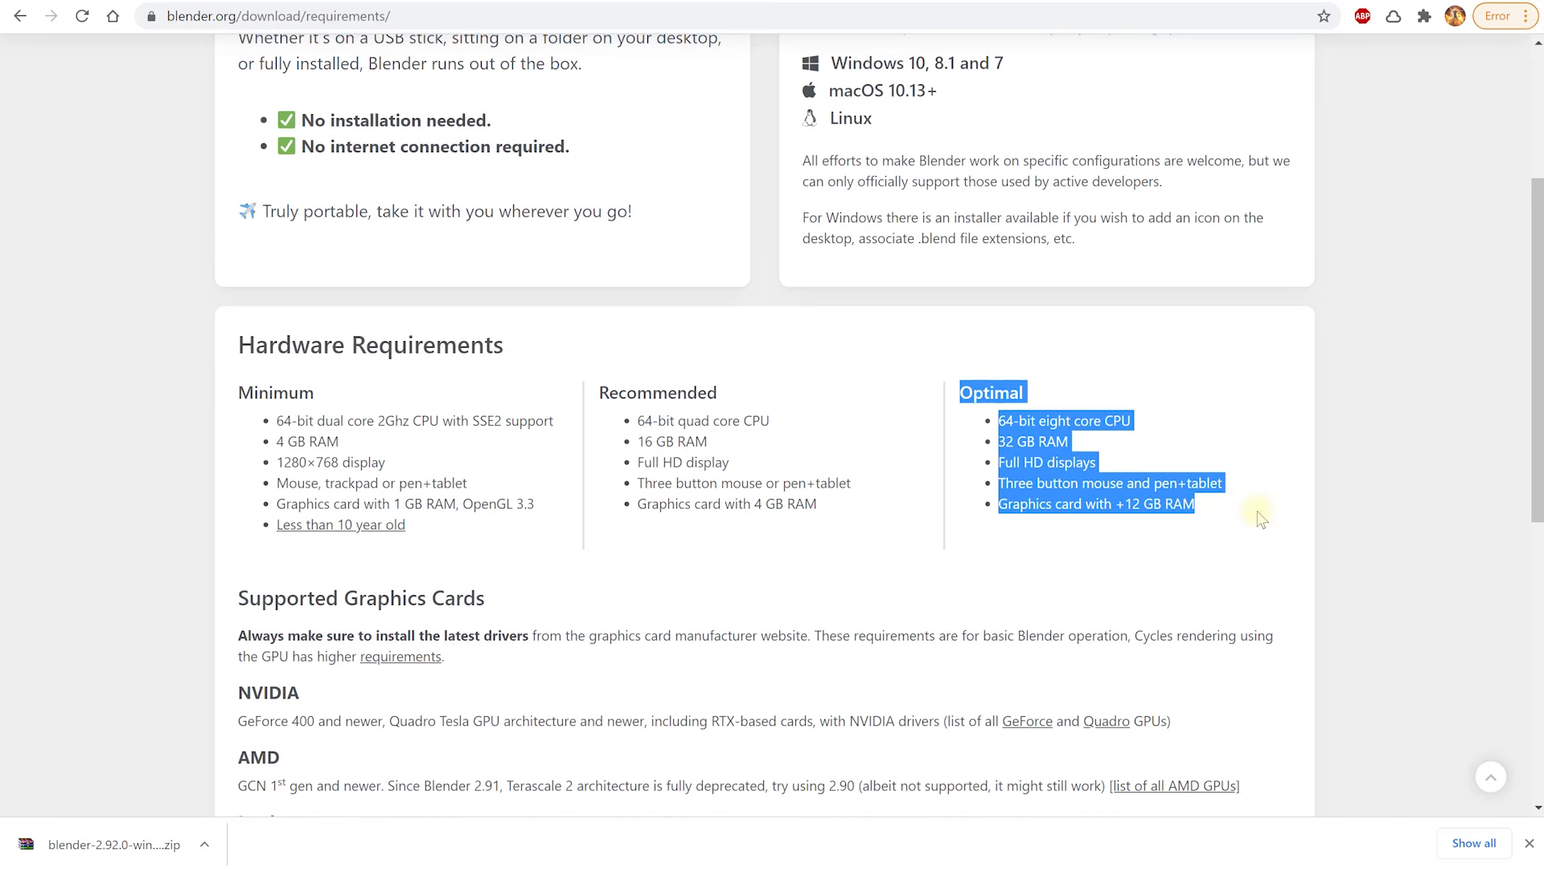
left_click_drag(411, 525, 226, 427)
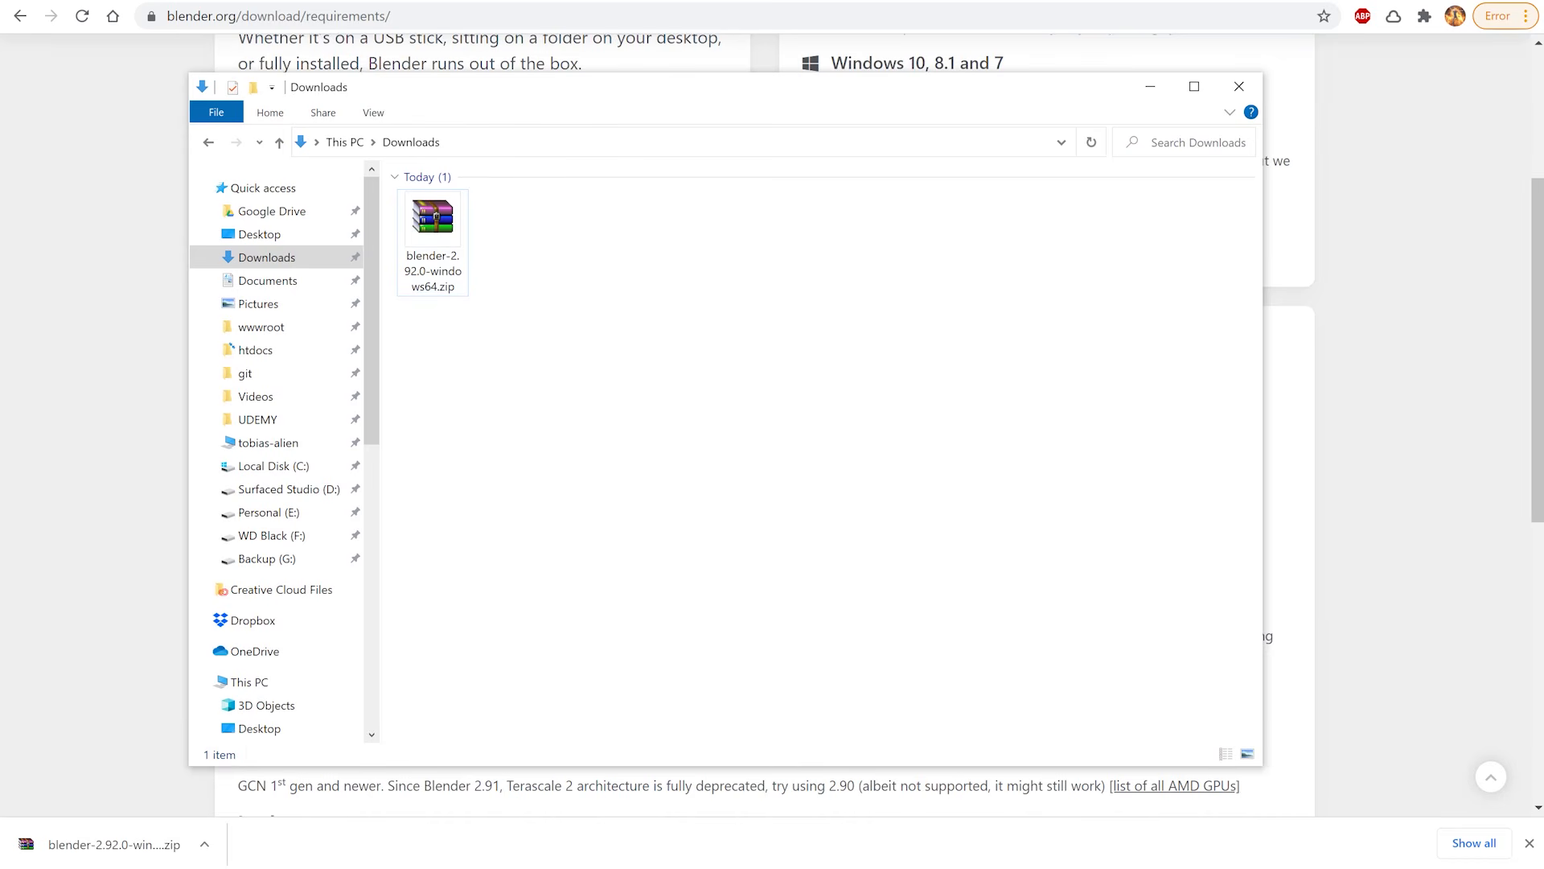
Extract blender-2.92.0-windows64.zip directly into the Downloads folder.
left_click(433, 225)
right_click(443, 219)
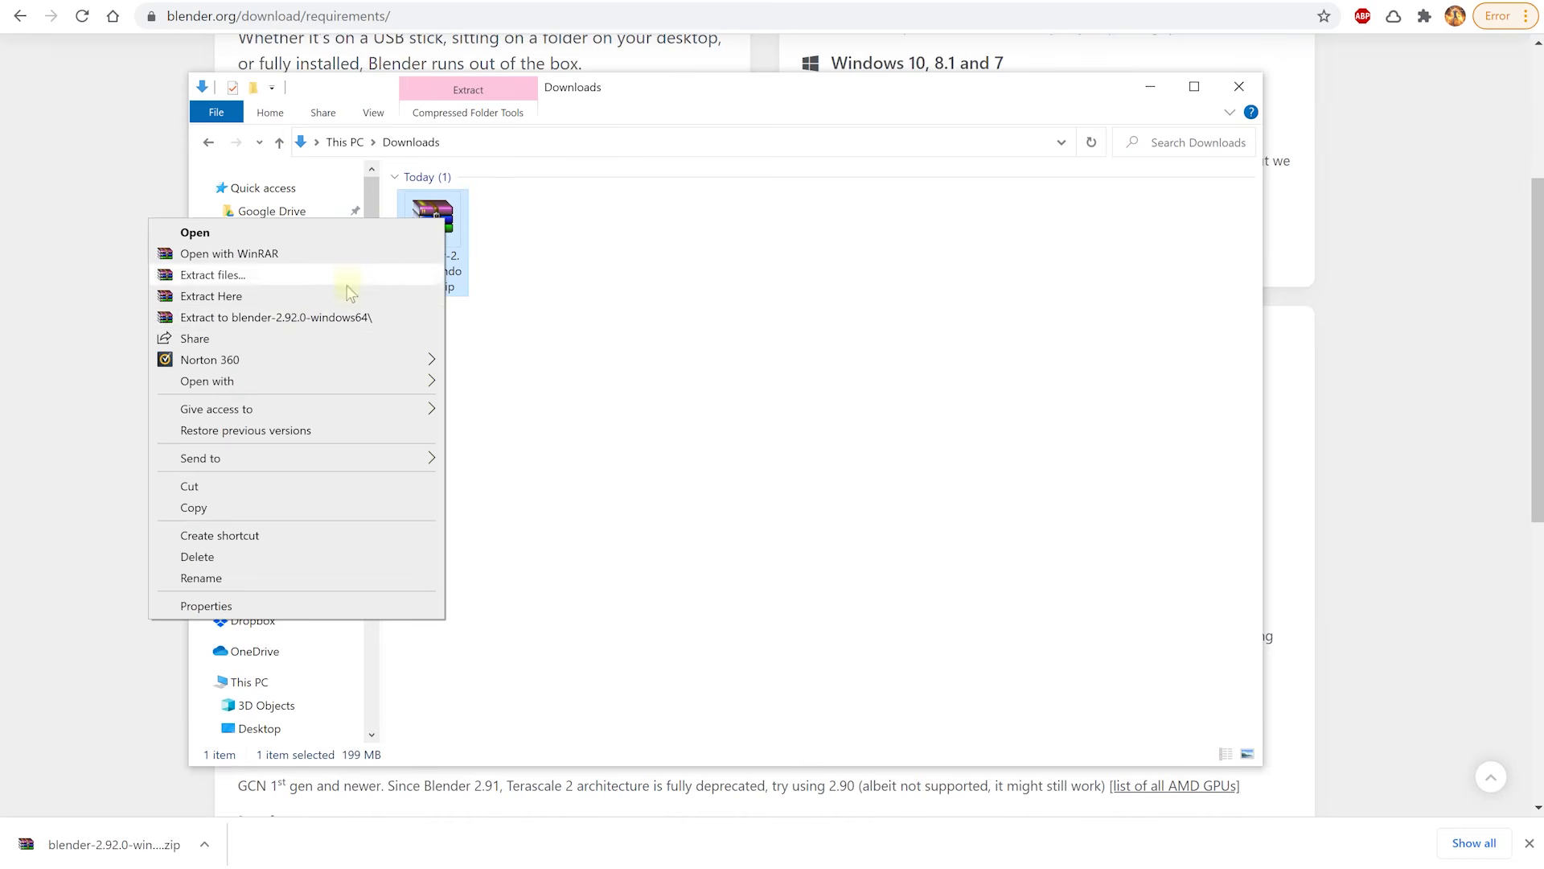
left_click(275, 296)
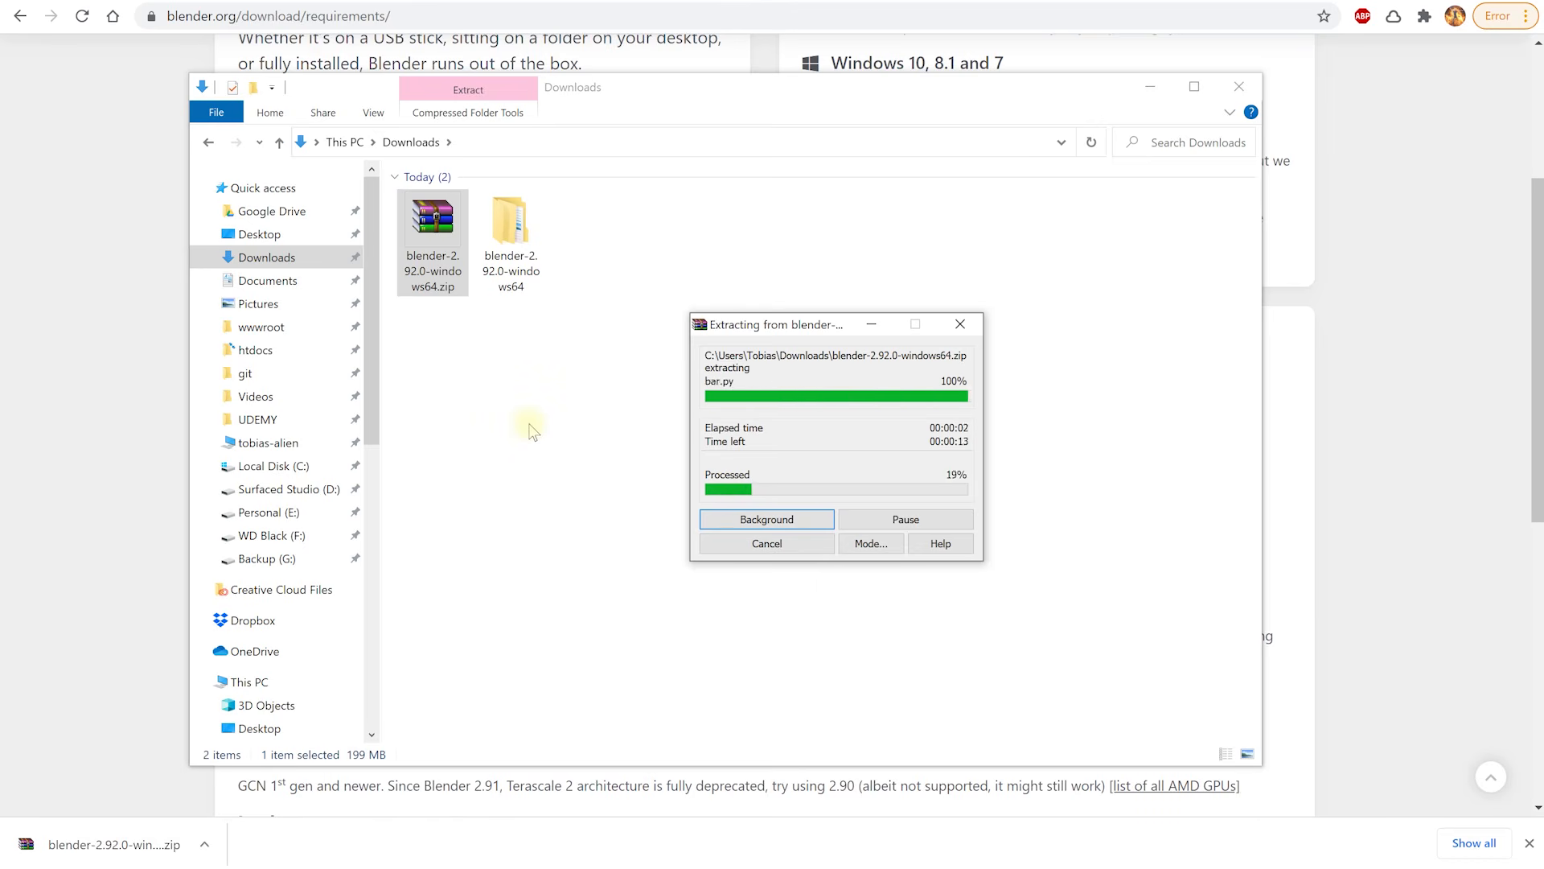
Launch blender.exe from the extracted blender-2.92.0-windows64 folder.
left_click(534, 241)
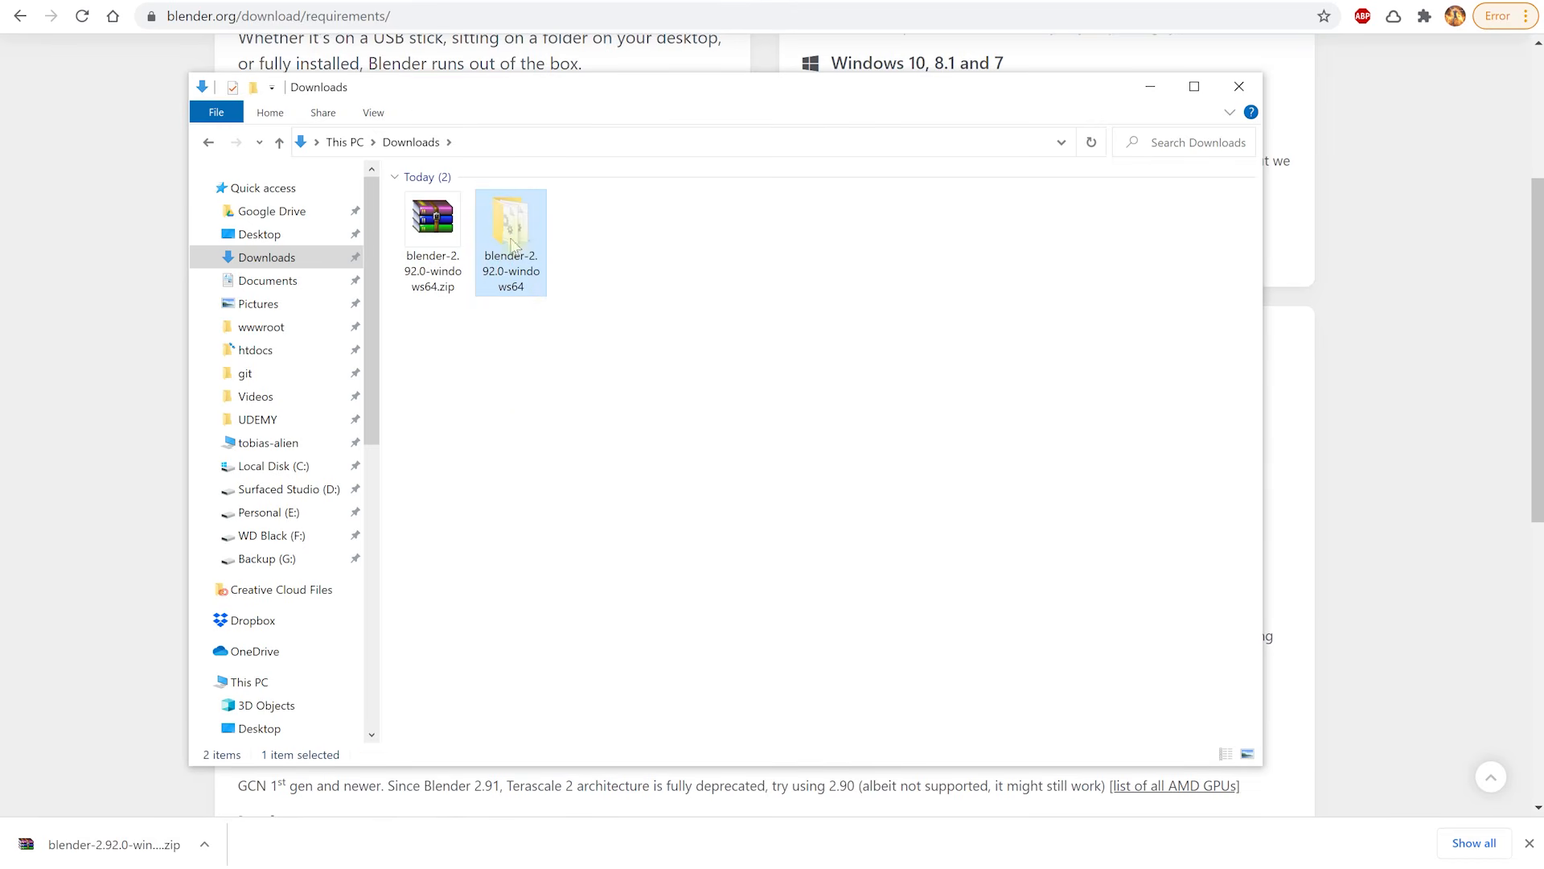
double_click(515, 246)
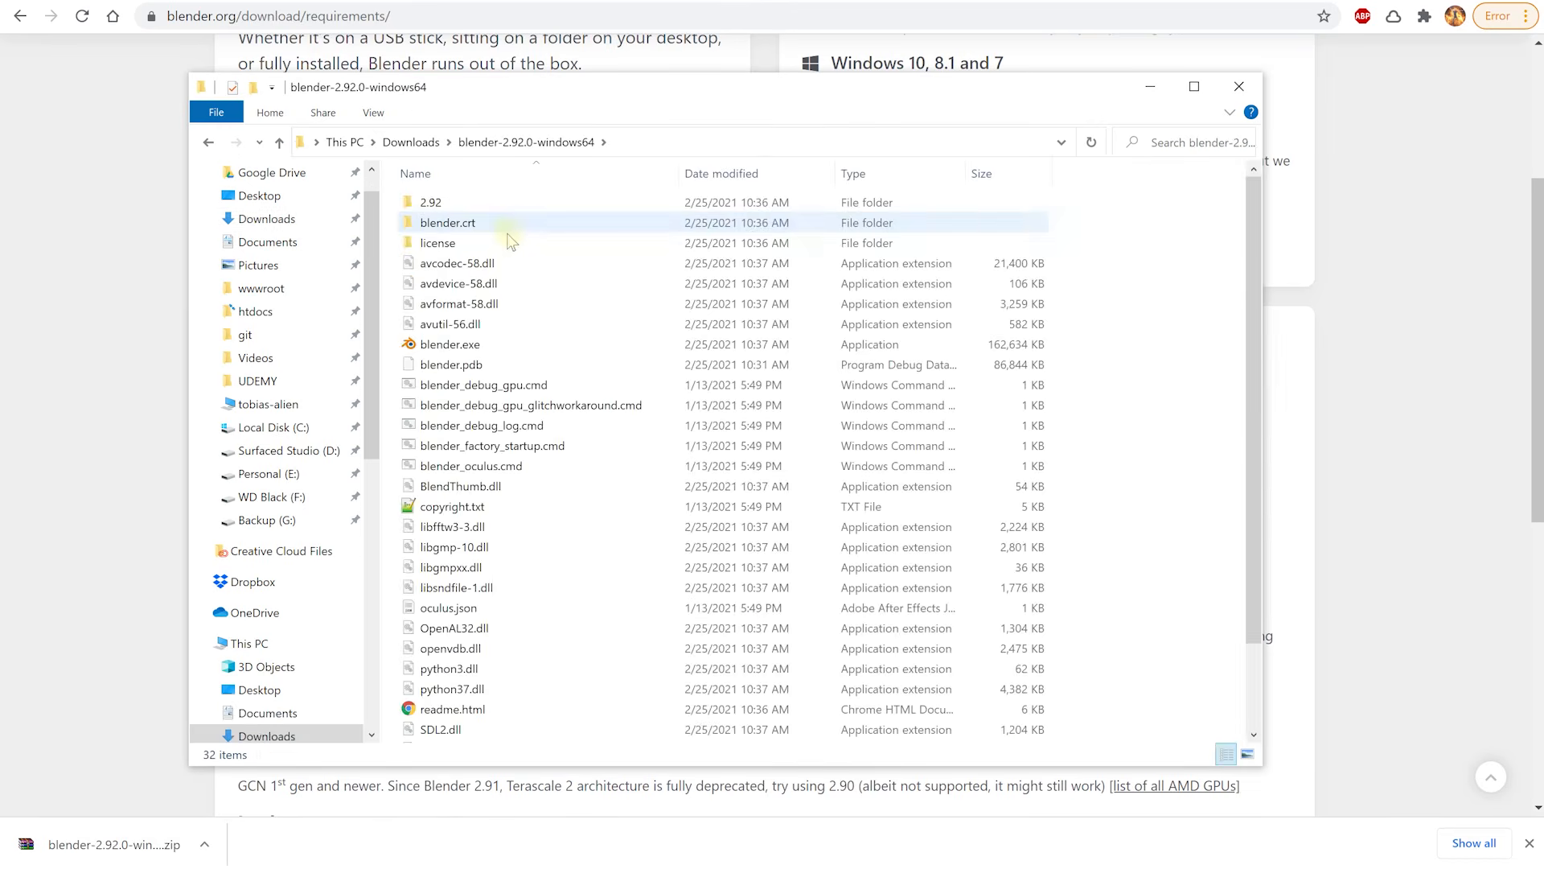
left_click(434, 357)
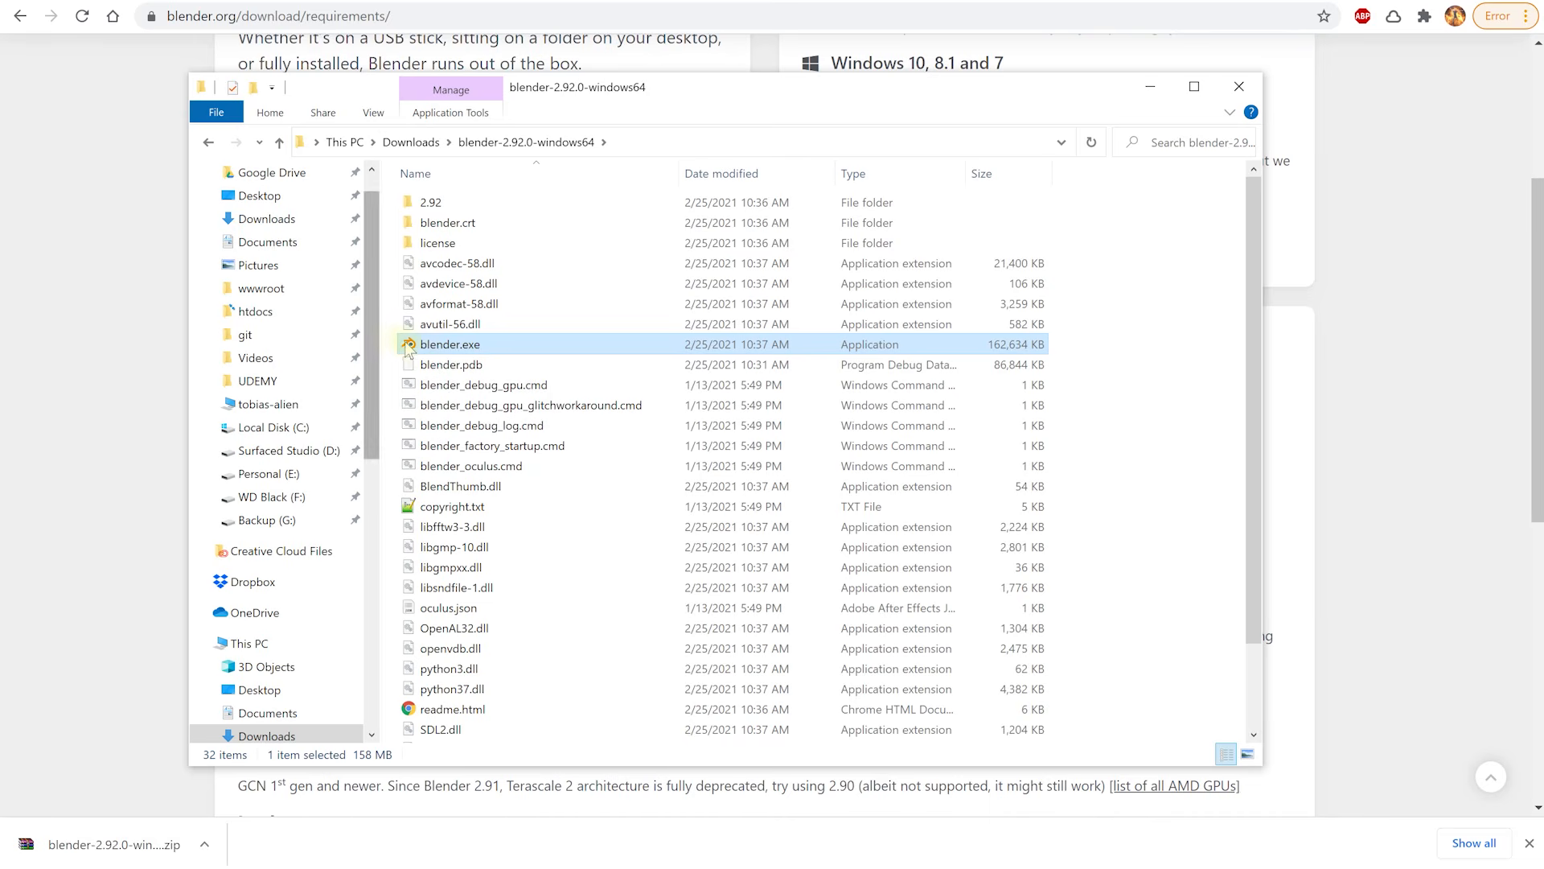
double_click(411, 346)
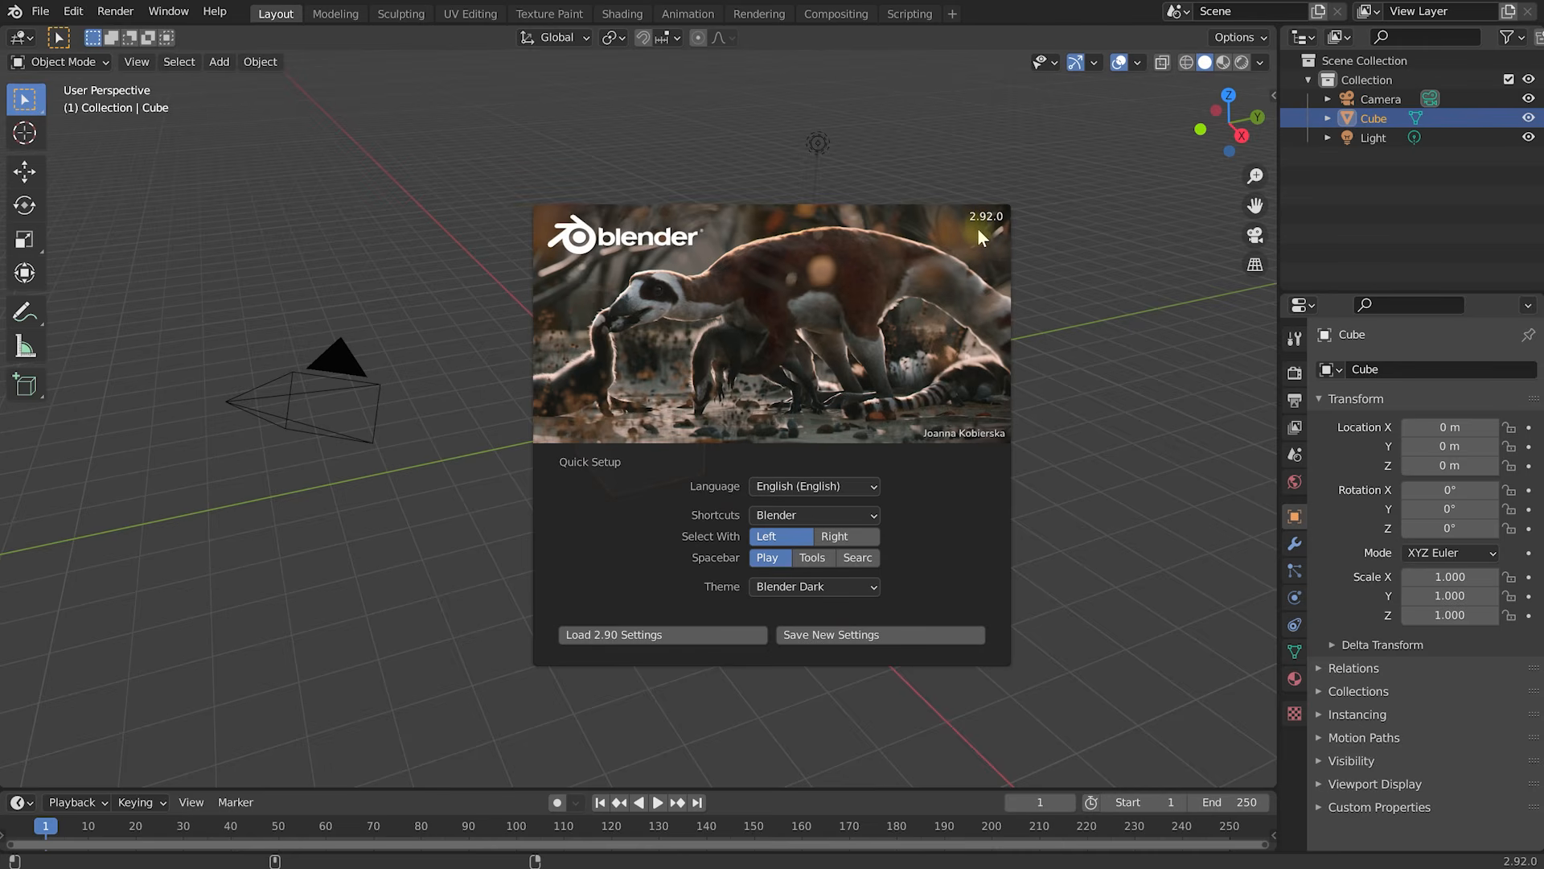
Review the language, shortcuts and theme choices in Quick Setup, keeping English, the Blender shortcuts and the Blender Dark theme.
left_click(828, 486)
left_click(848, 483)
left_click(867, 513)
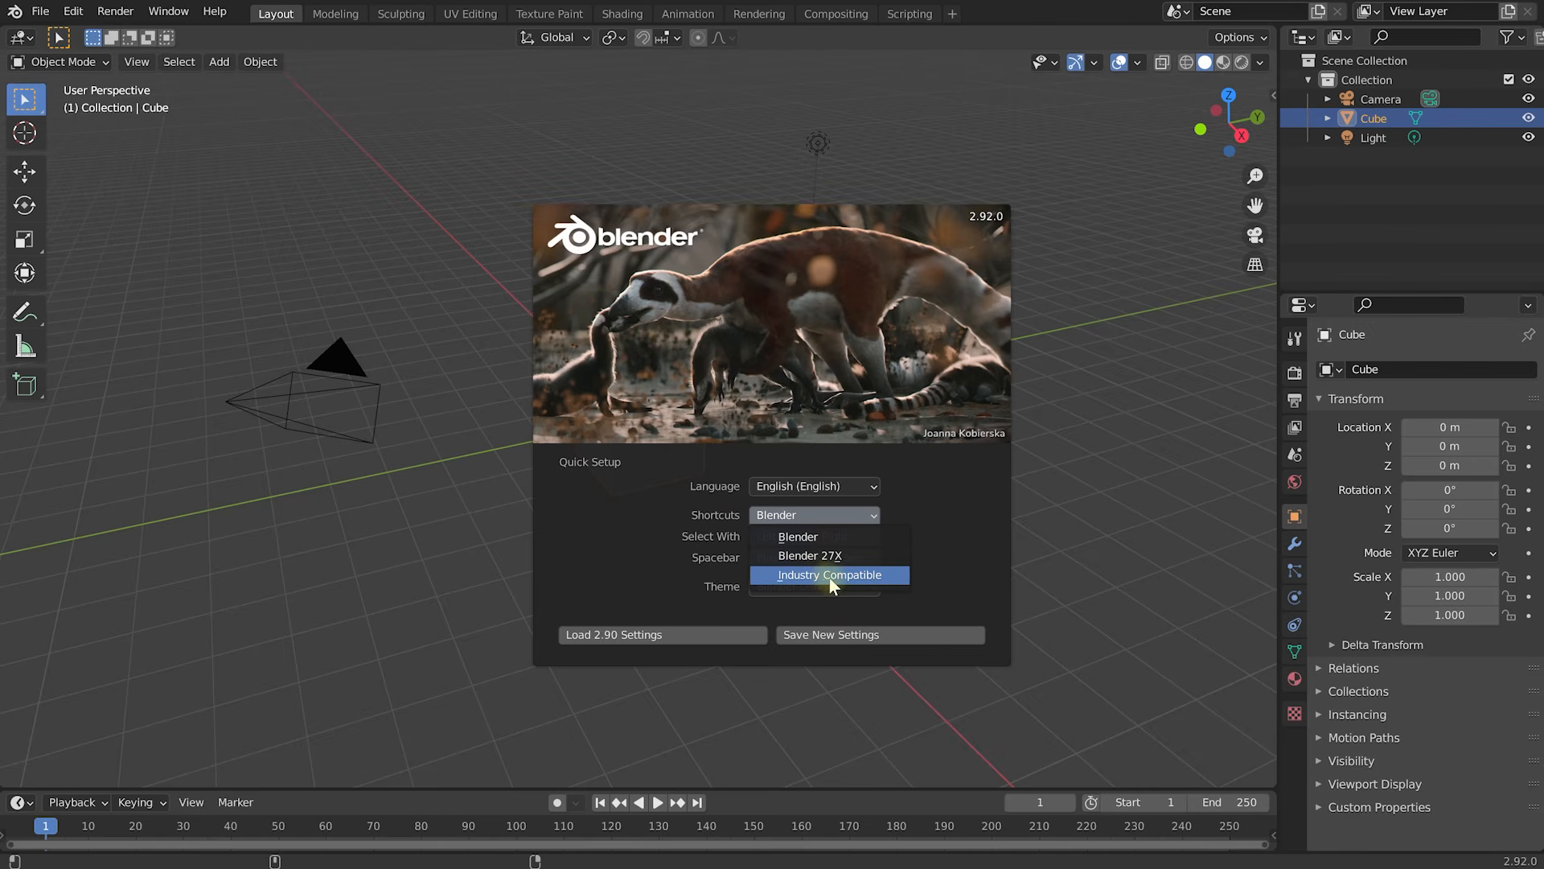
left_click(875, 520)
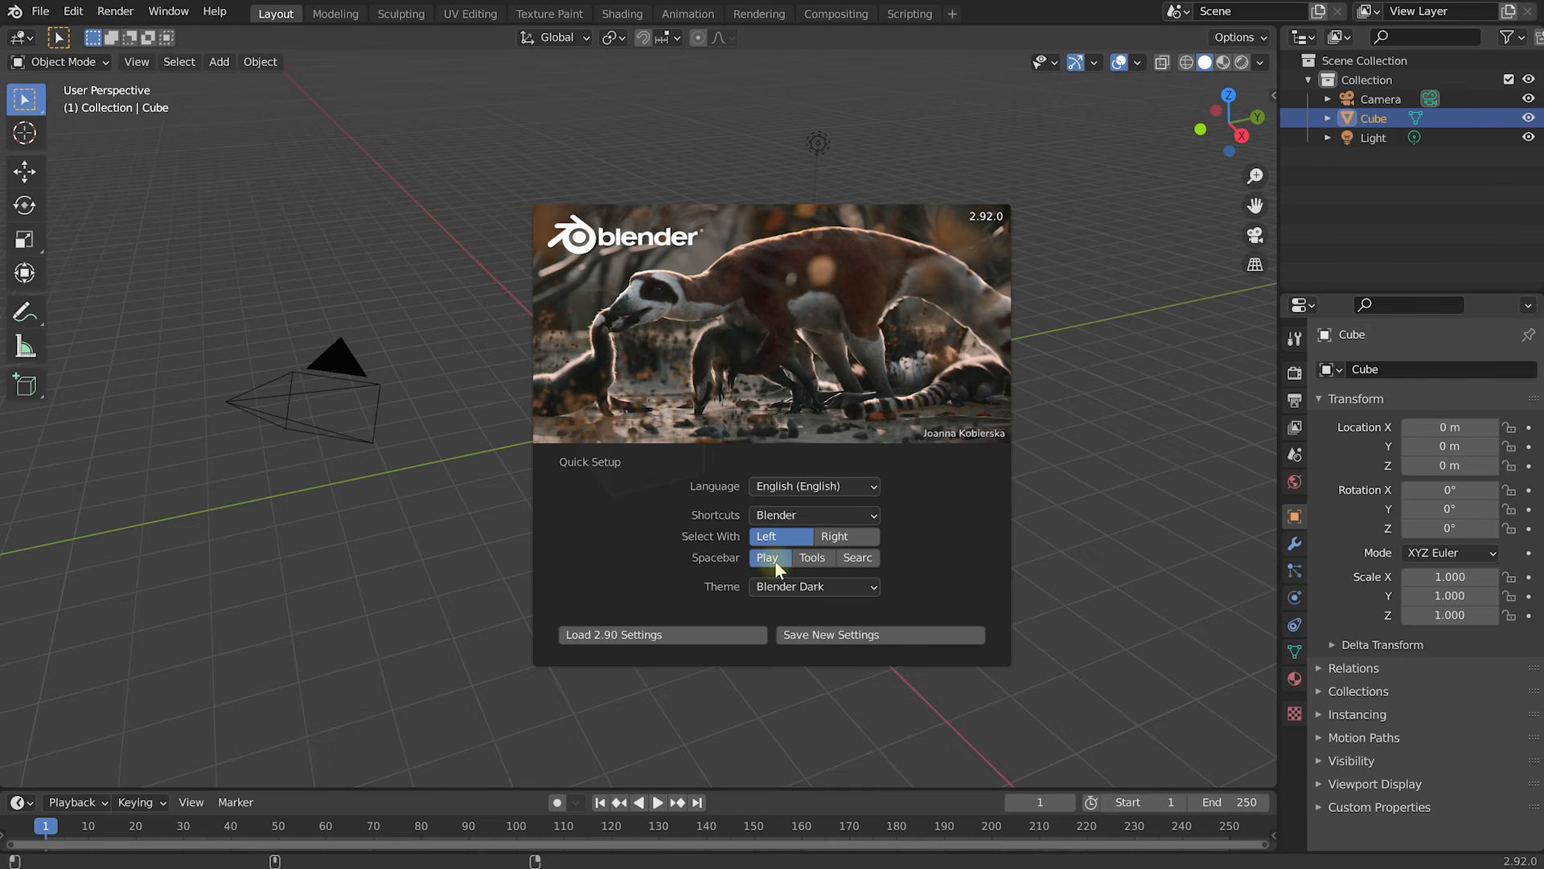
left_click(837, 588)
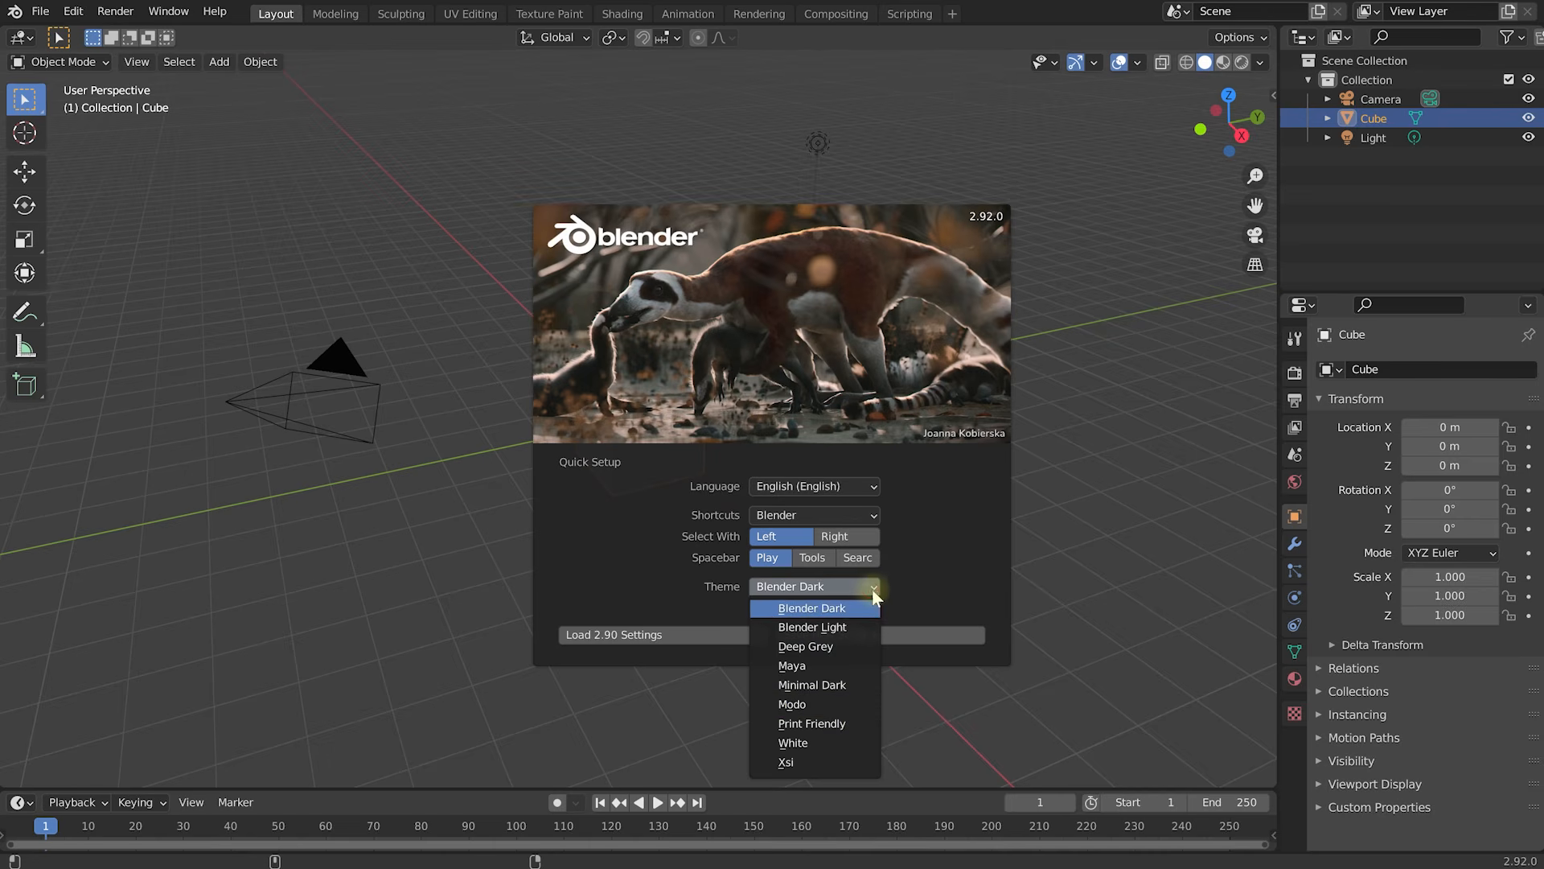
left_click(871, 591)
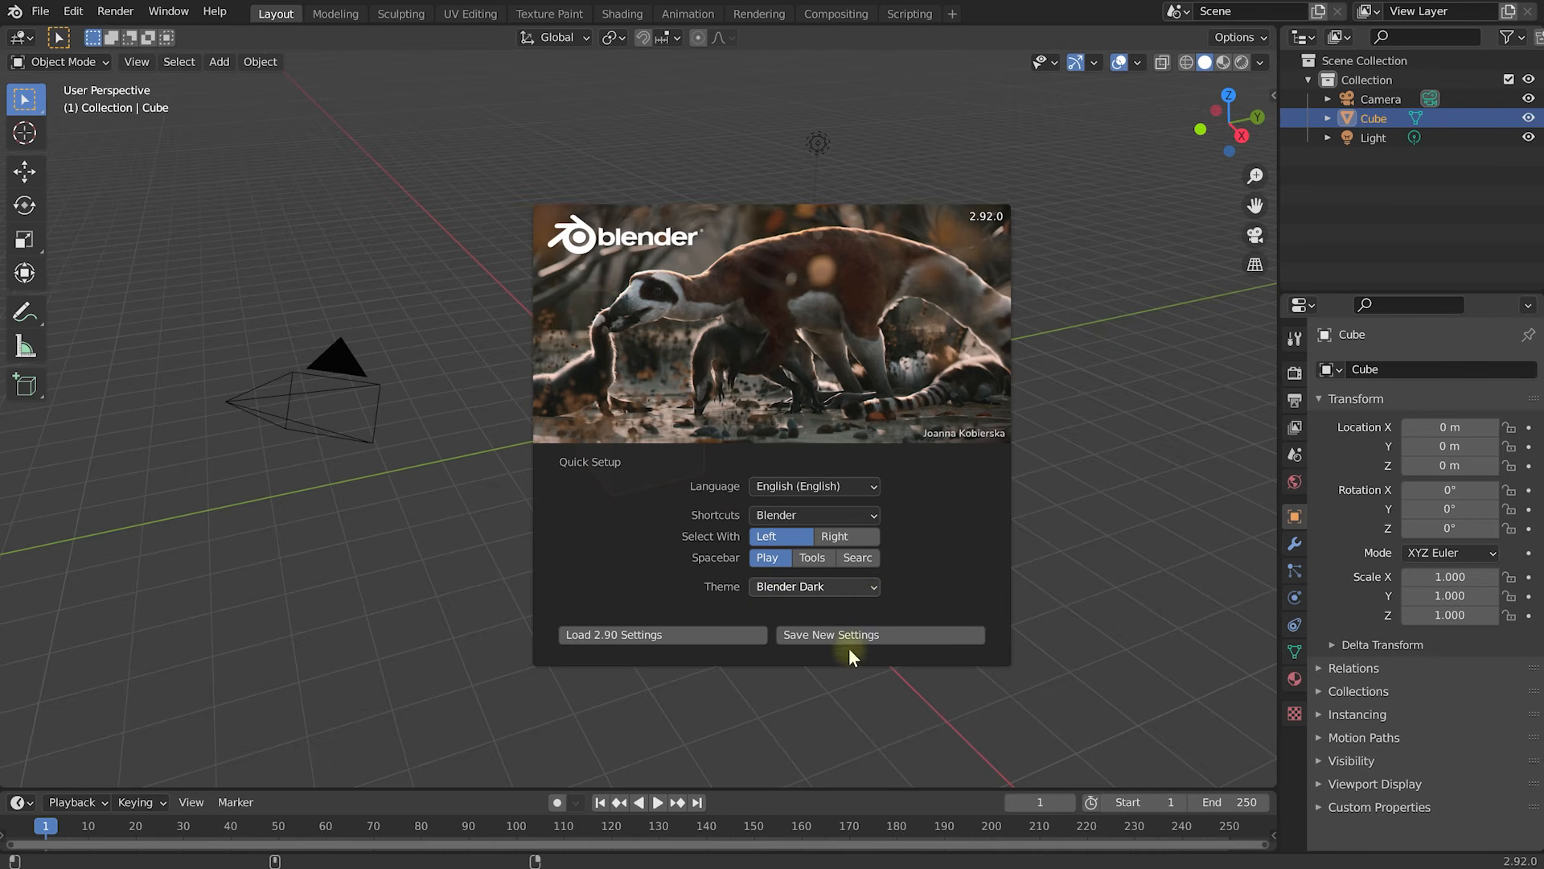
Save the new Quick Setup settings and start a new General file.
left_click(900, 635)
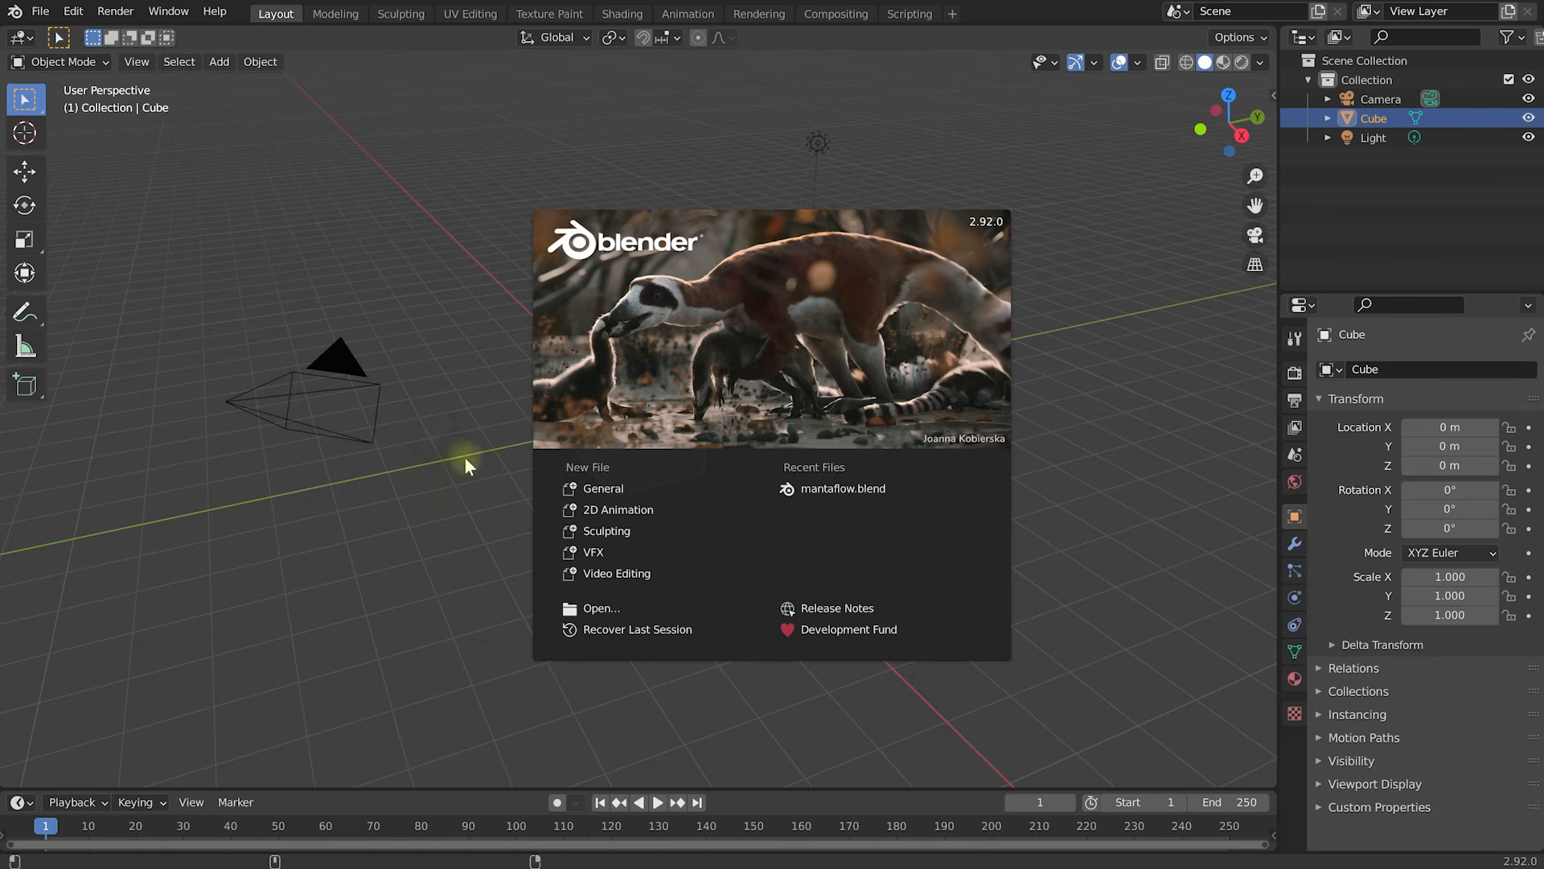
left_click(605, 491)
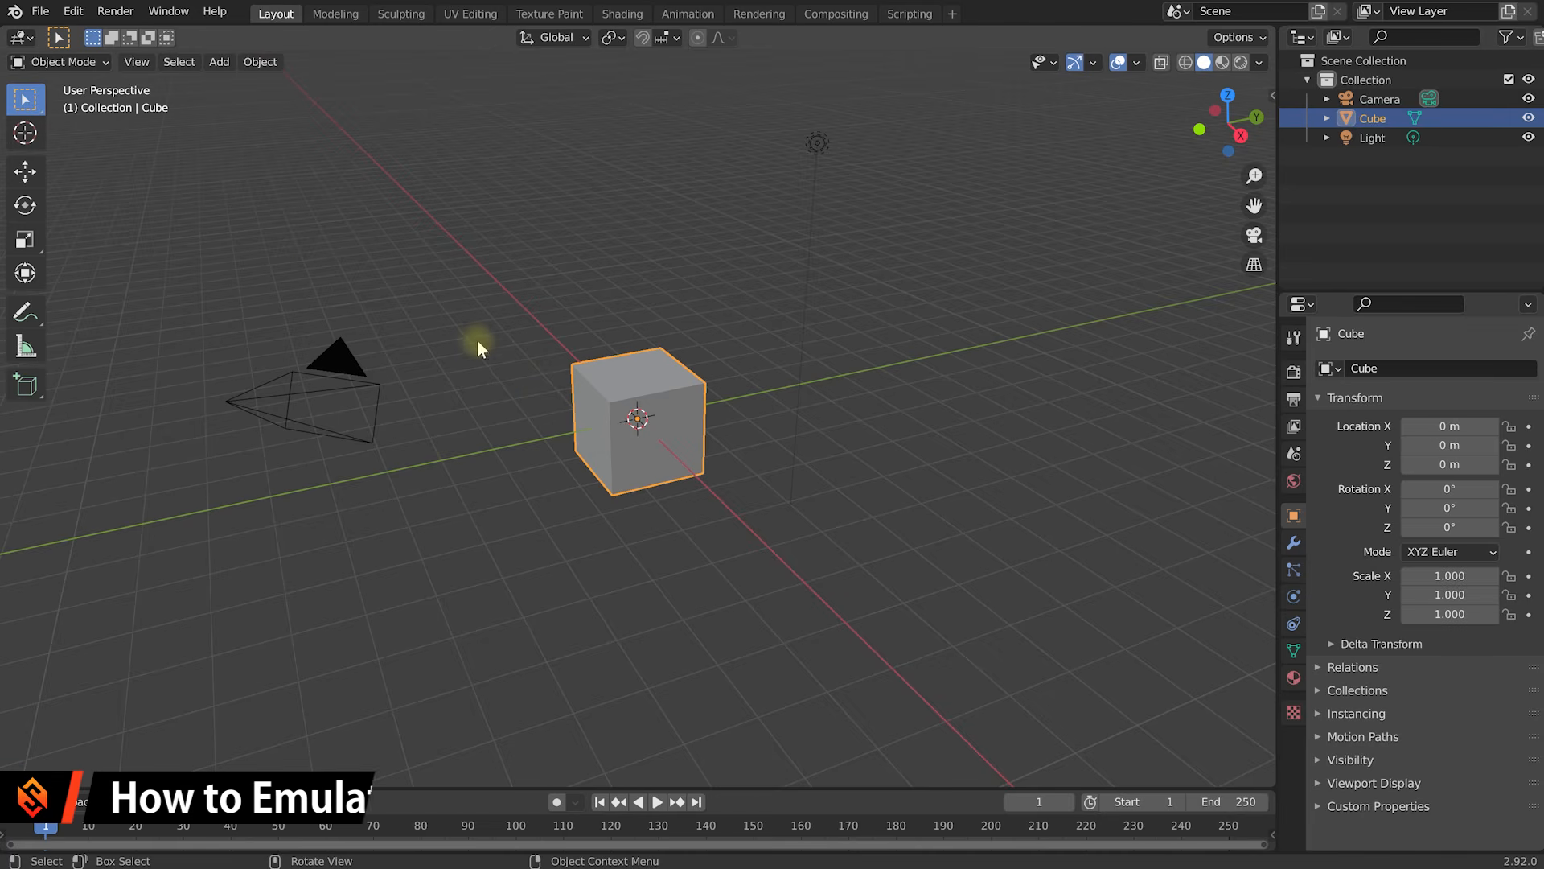
Open the Blender Preferences and examine the Emulate 3 Button Mouse option in the Input settings.
left_click(74, 12)
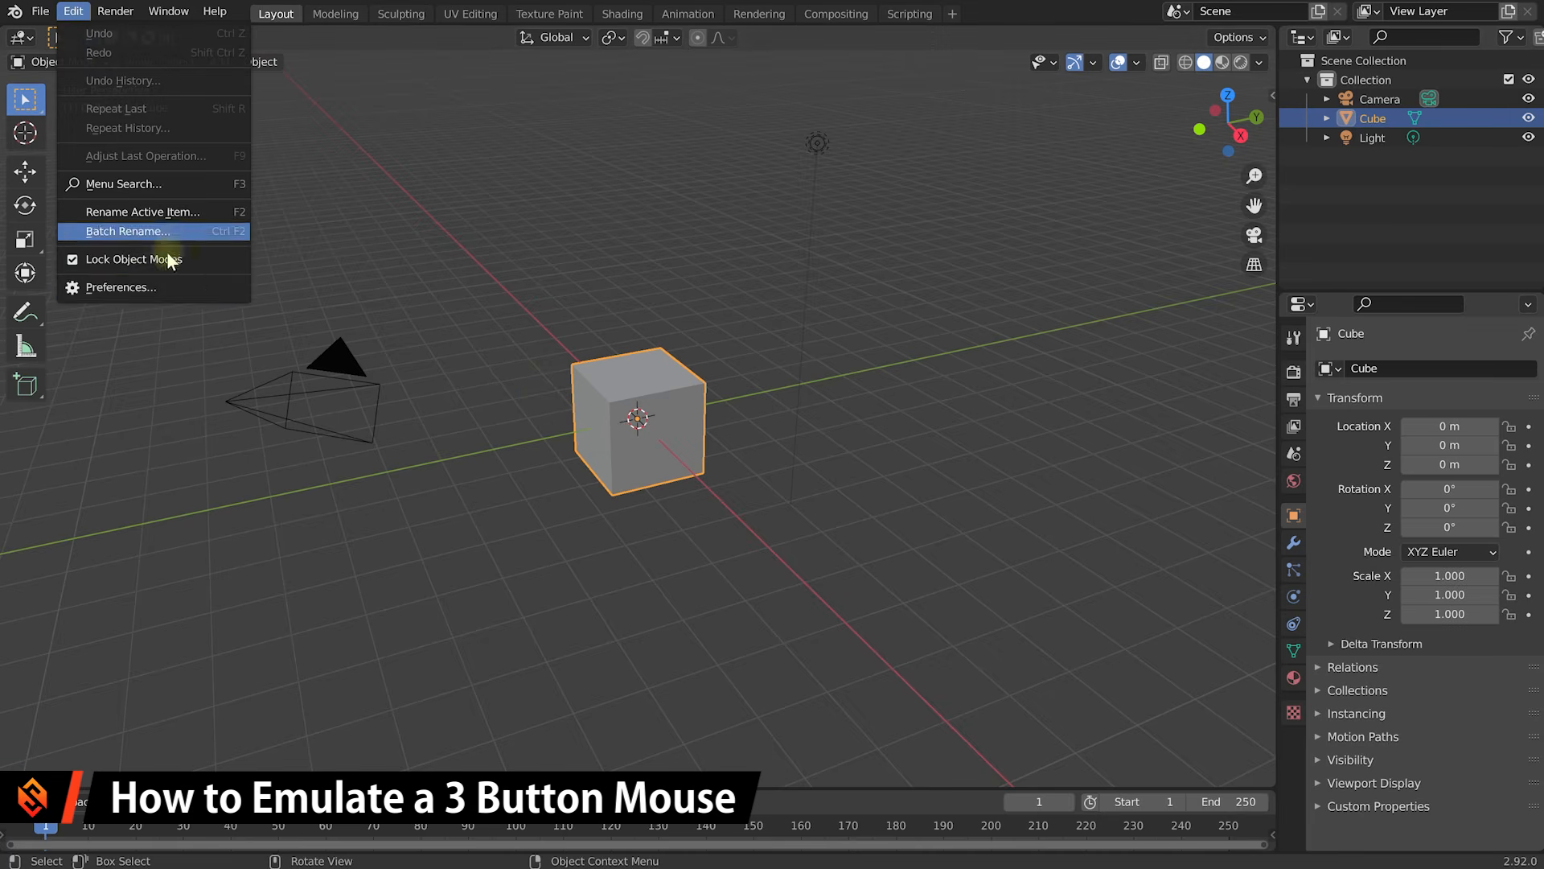
left_click(151, 288)
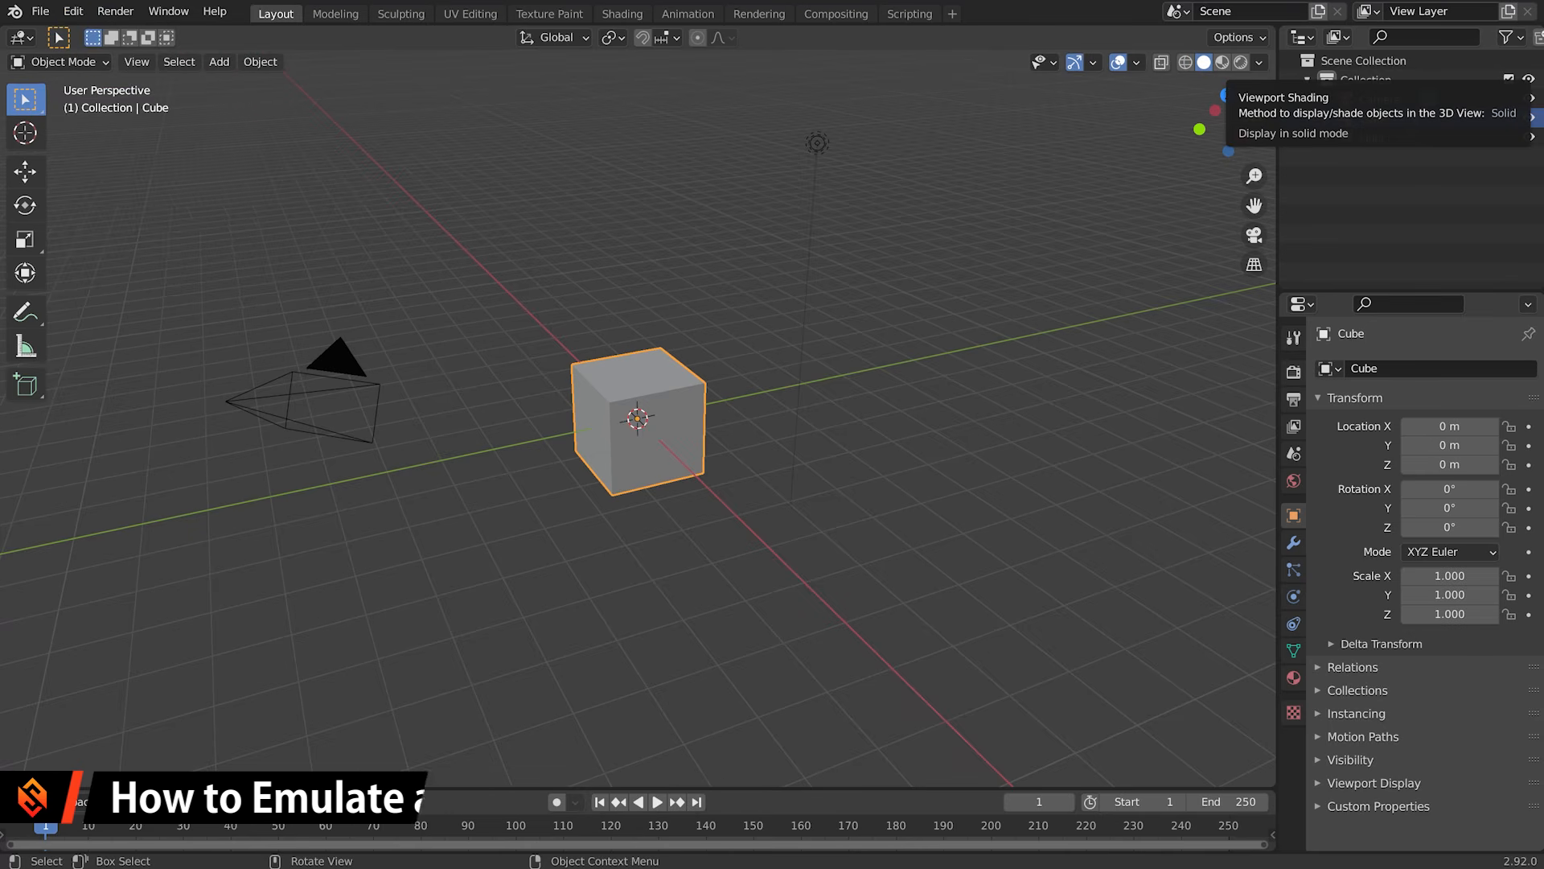
left_click_drag(804, 116, 829, 123)
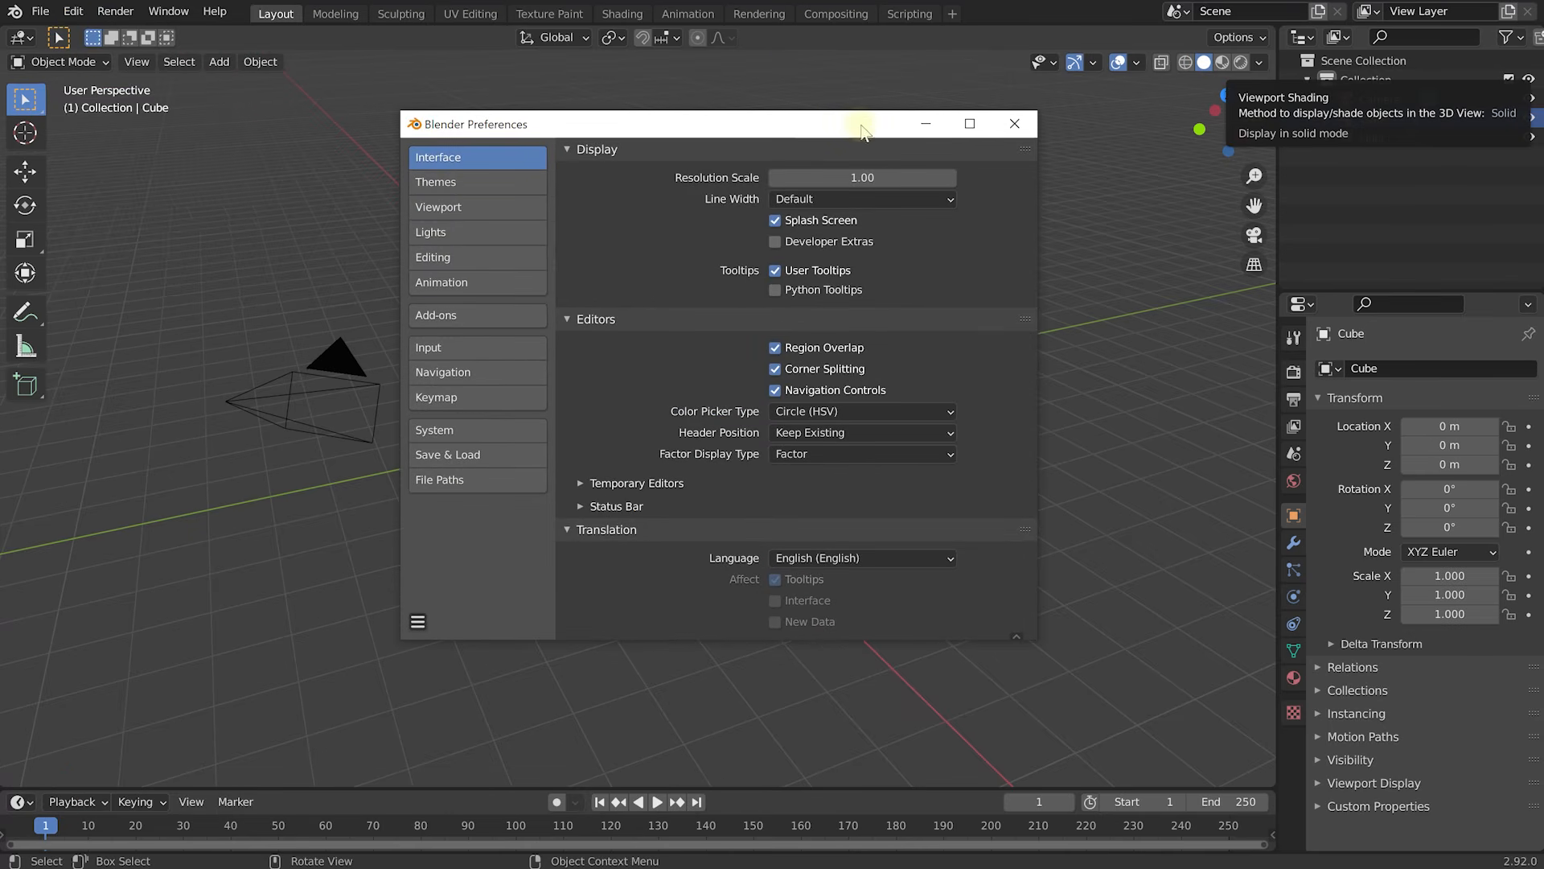
left_click(448, 348)
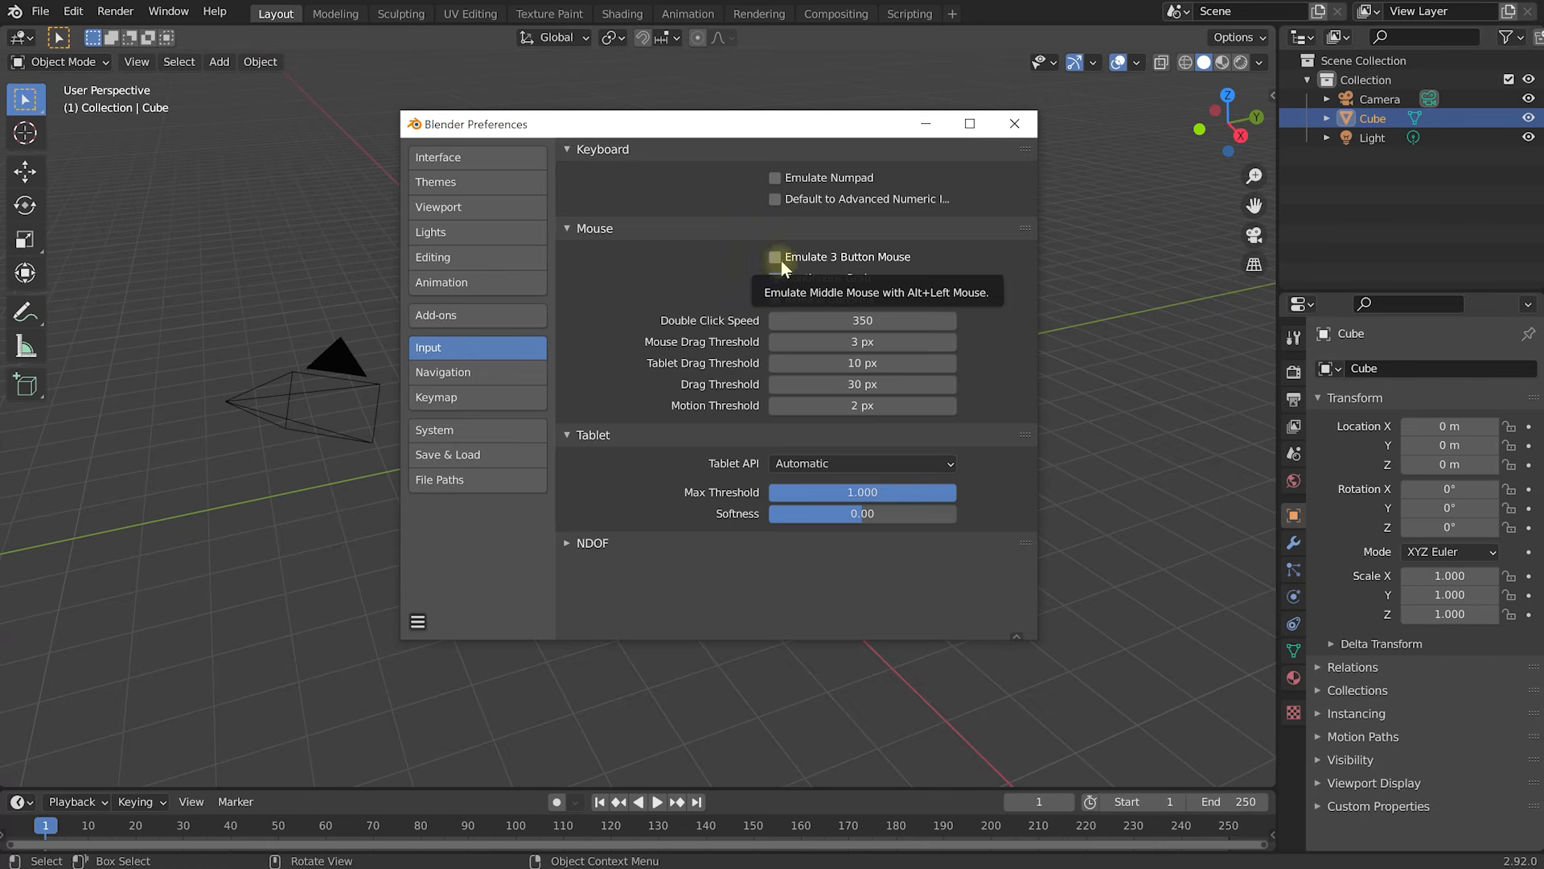
Compare the CUDA, OptiX and OpenCL Cycles render devices, choose CUDA and close the preferences.
left_click(445, 433)
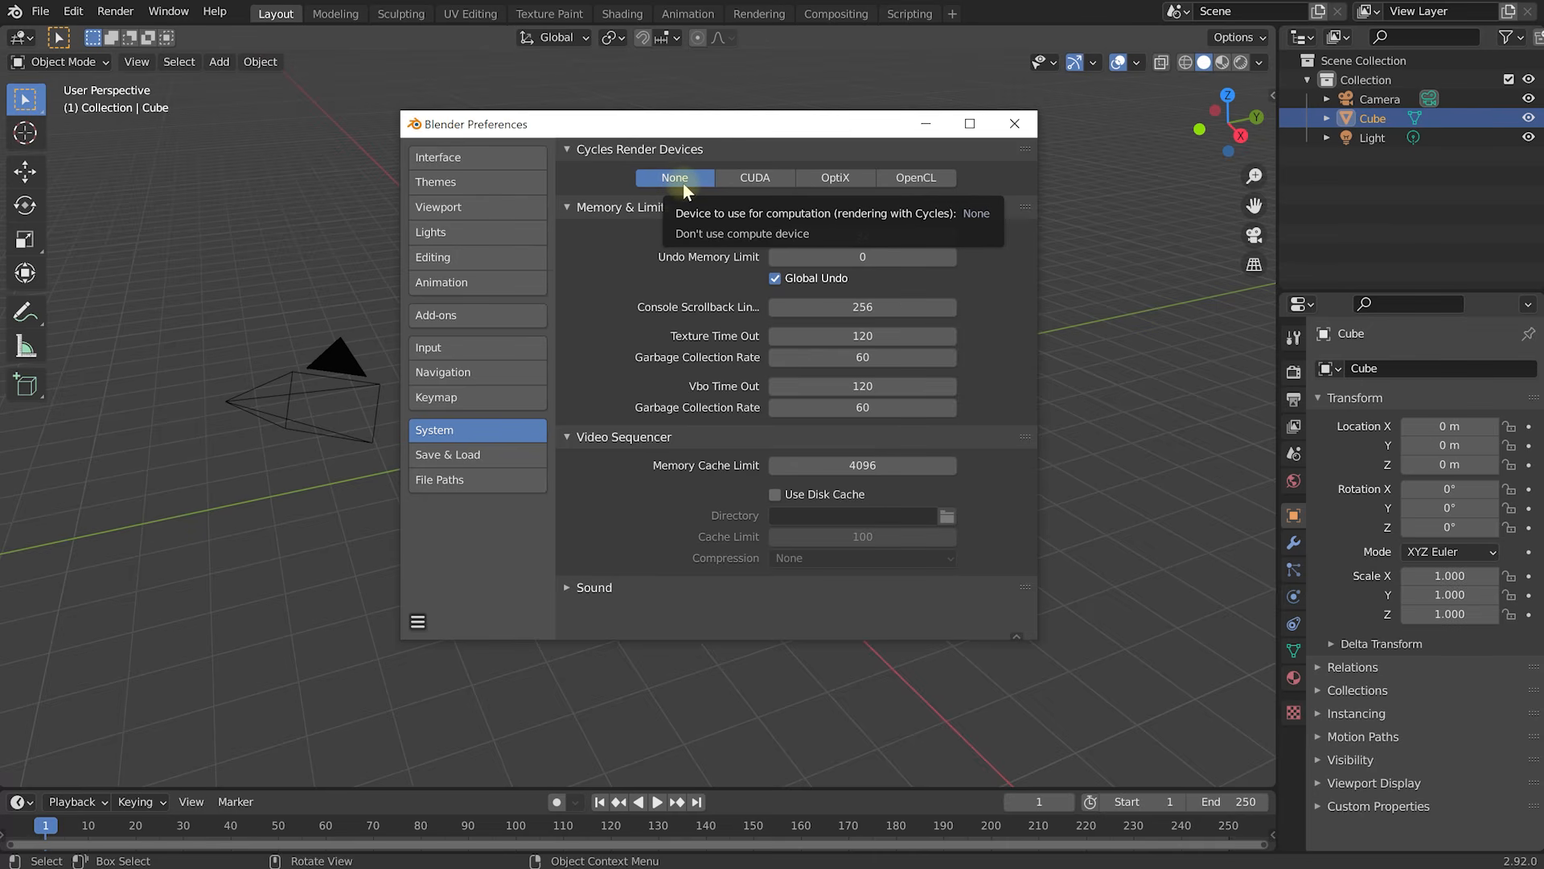
left_click(755, 178)
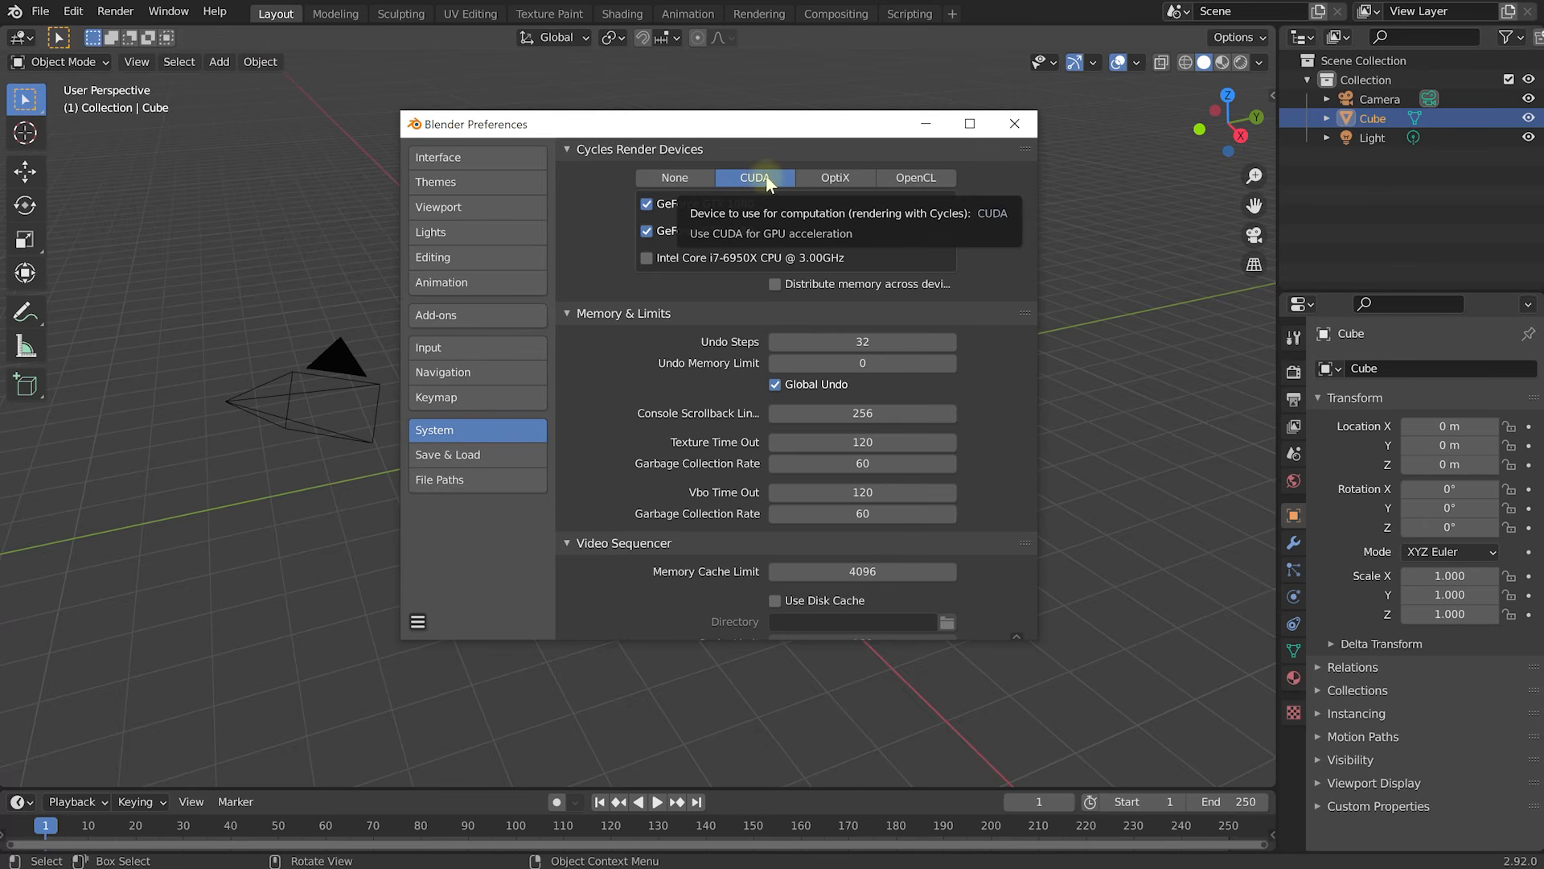
left_click(859, 182)
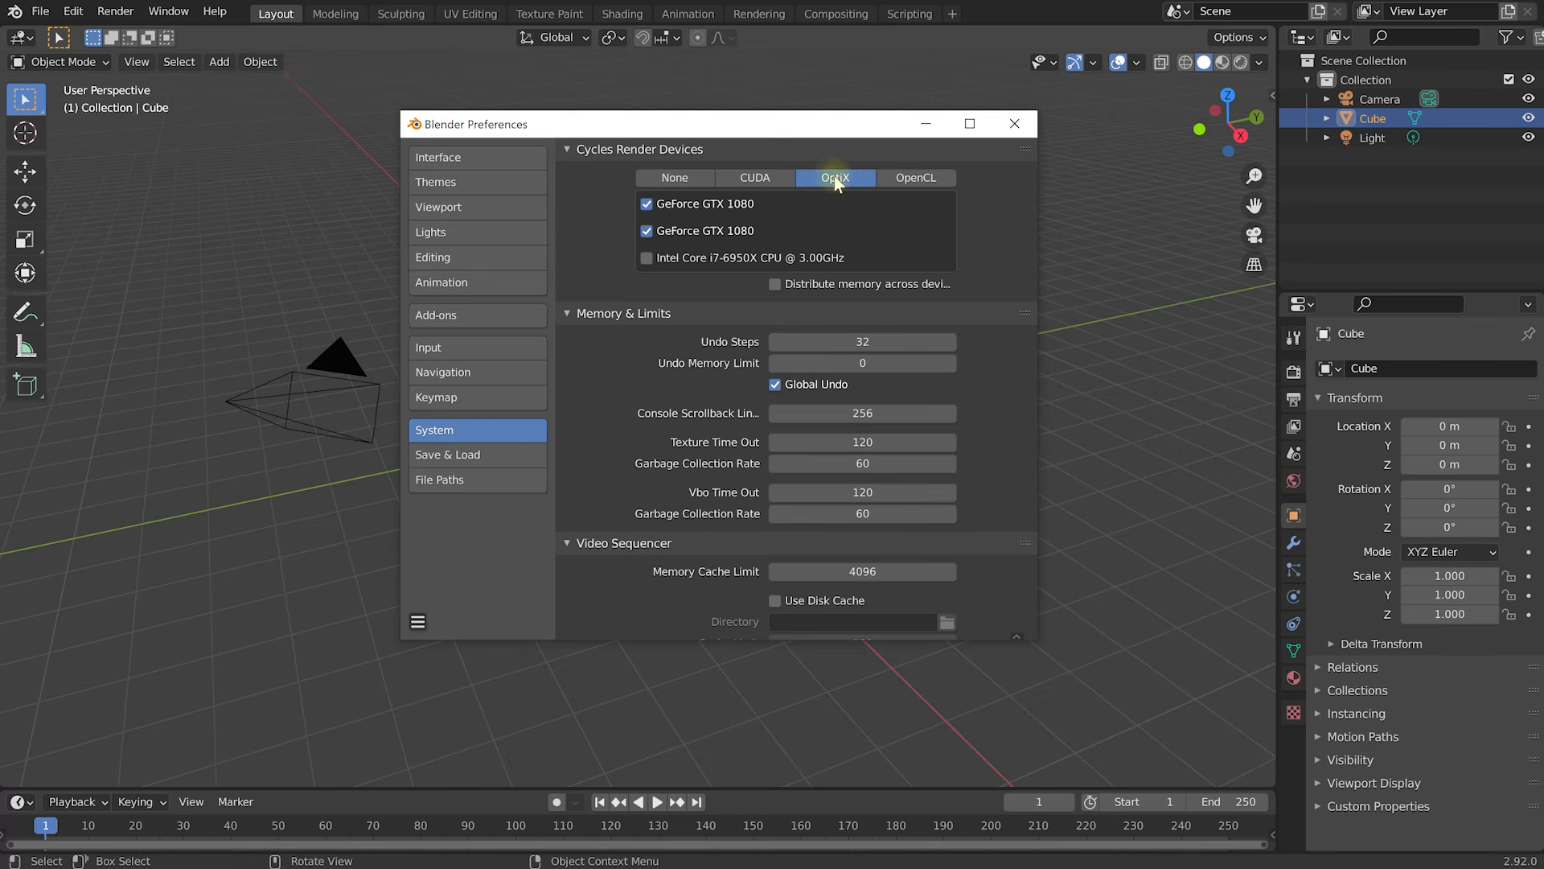
left_click(938, 179)
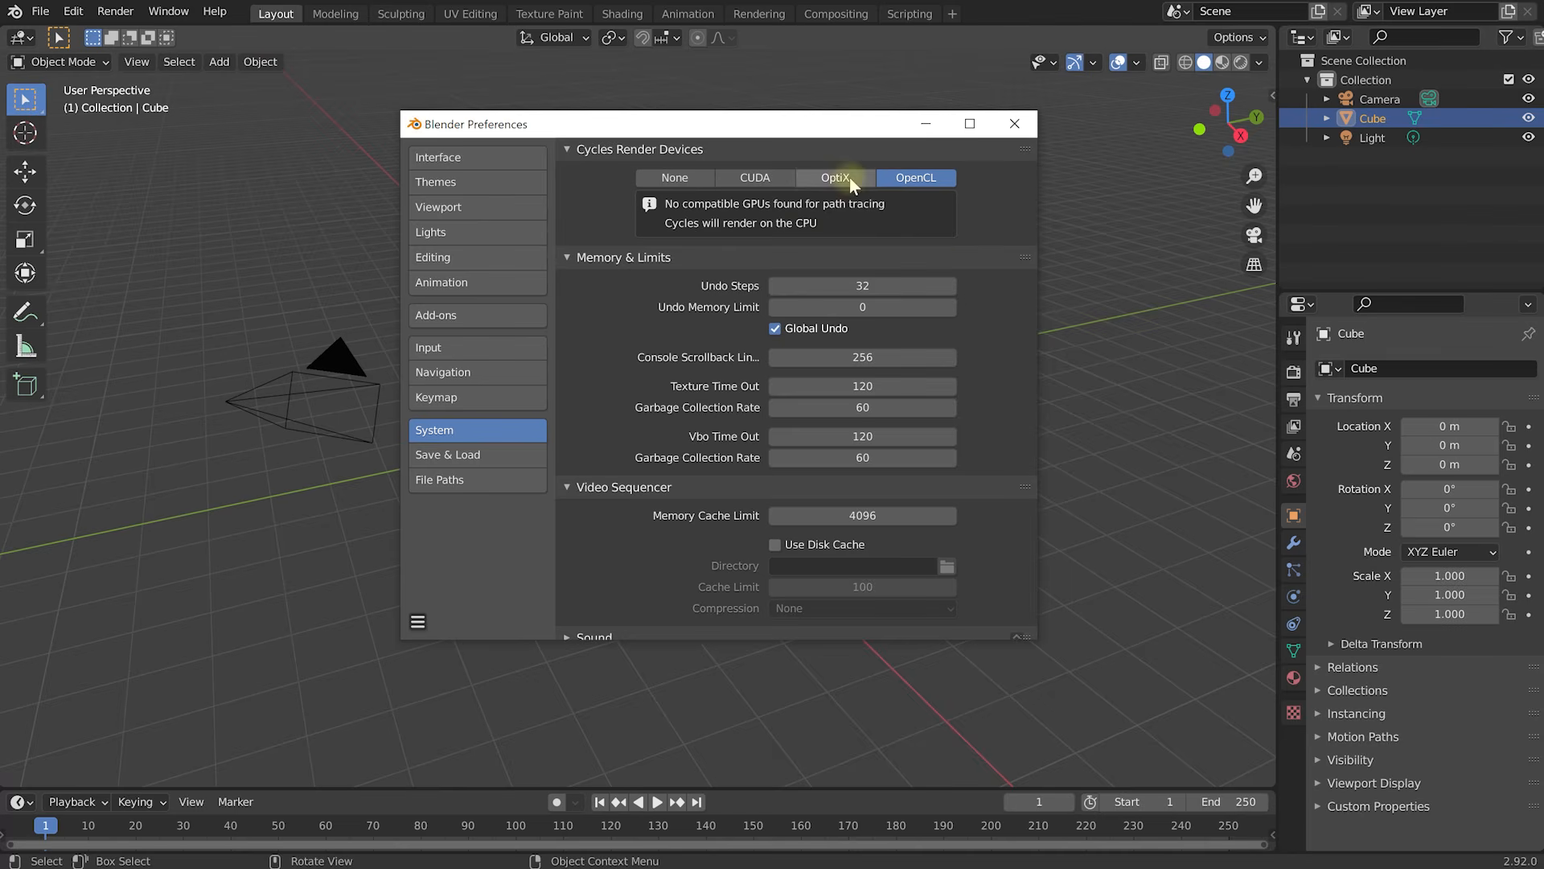
left_click(752, 179)
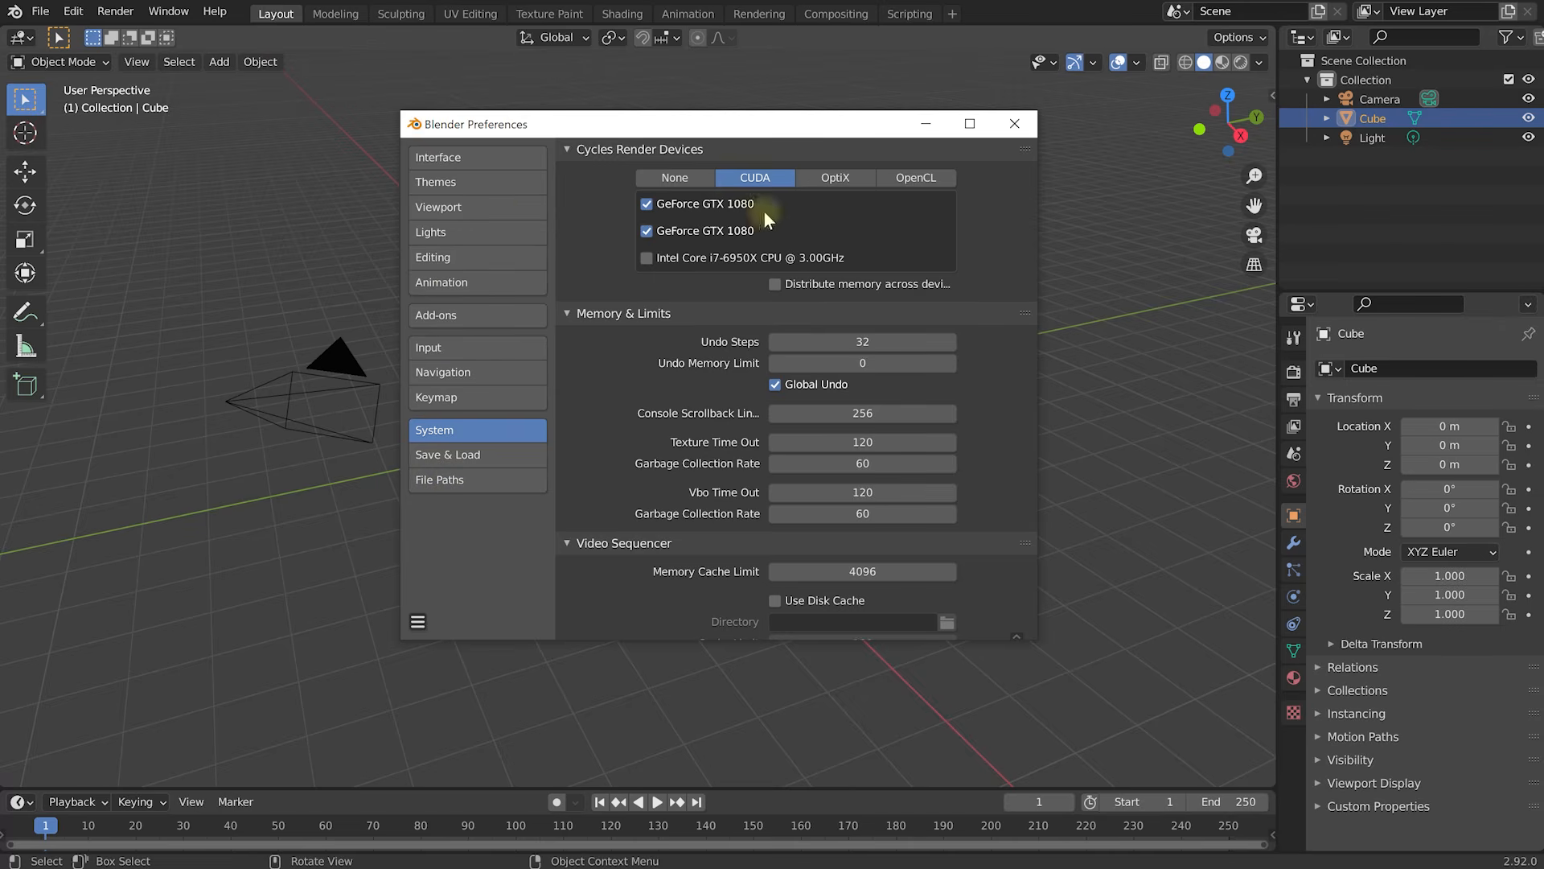
left_click(503, 348)
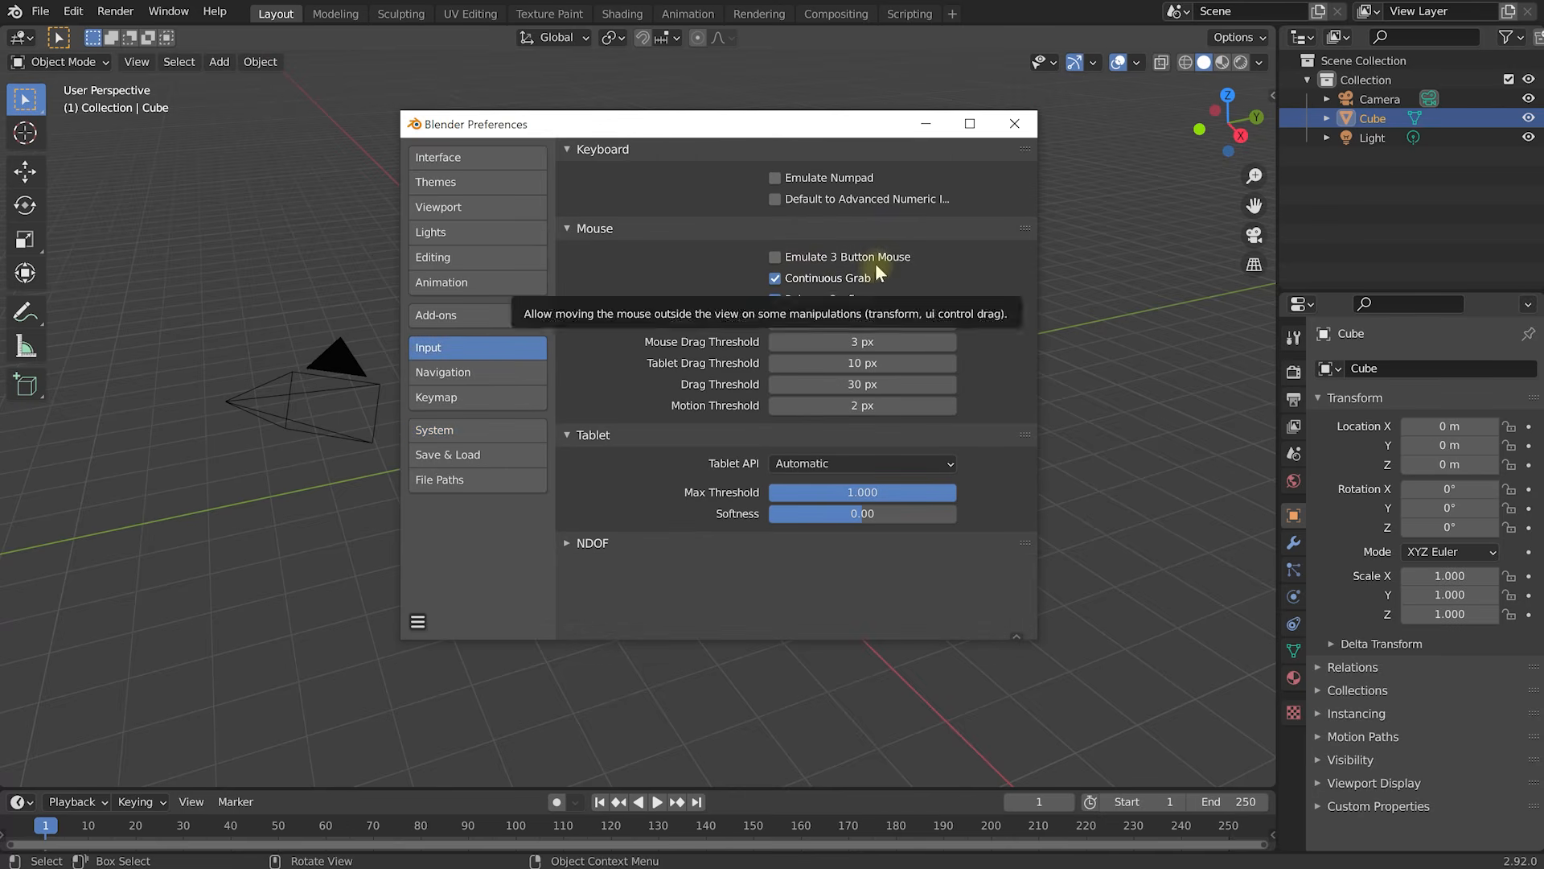
left_click(1015, 125)
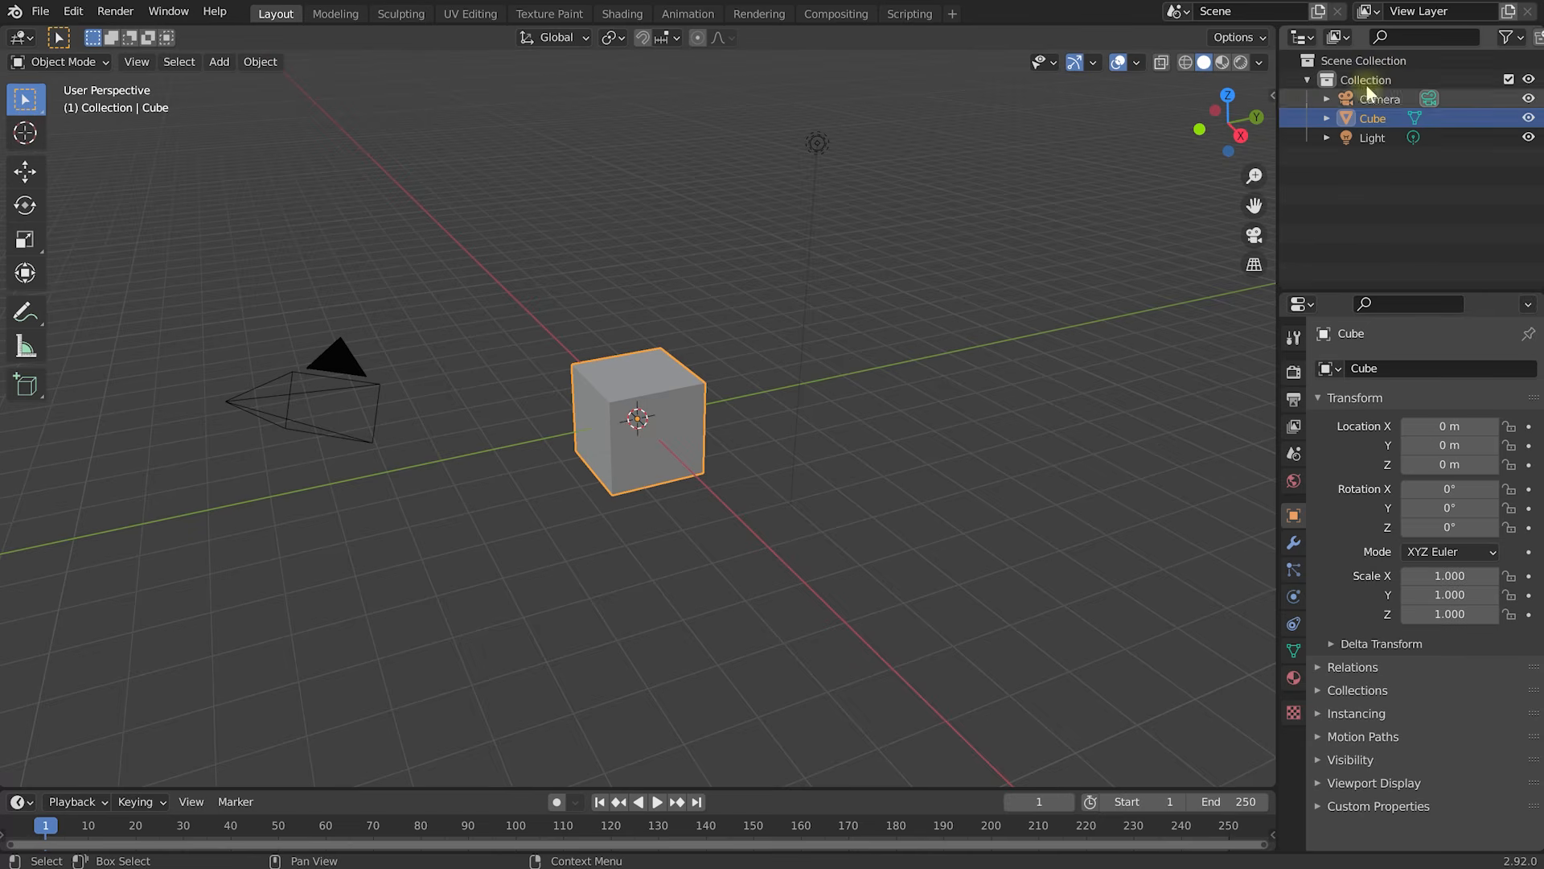
Select the Camera, Cube and Light in turn in the Outliner to locate each one in the scene.
left_click(1378, 103)
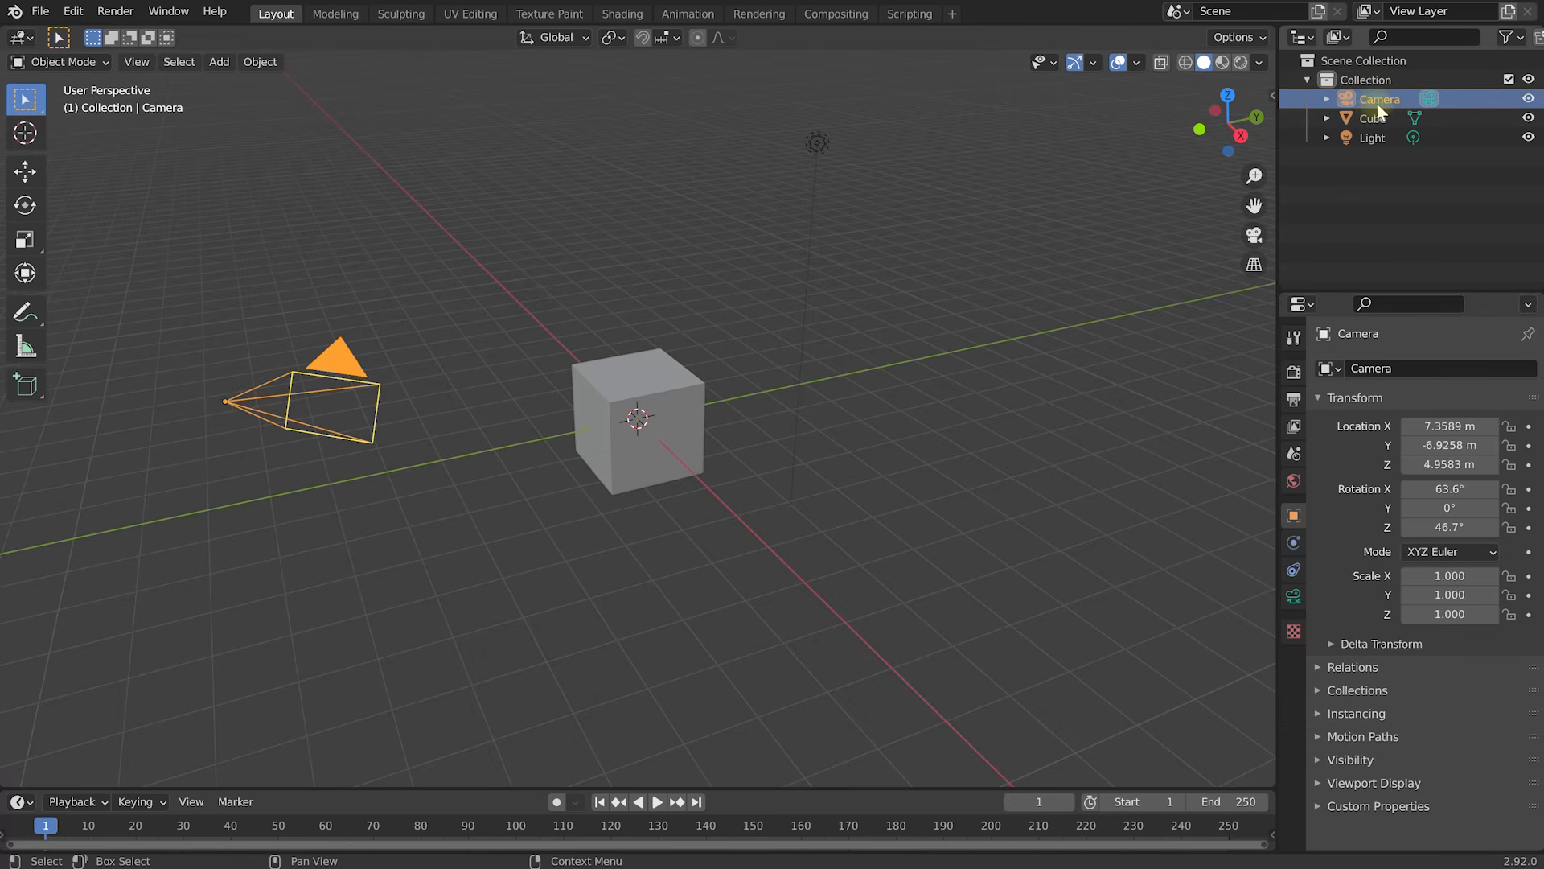
left_click(1374, 118)
left_click(1377, 138)
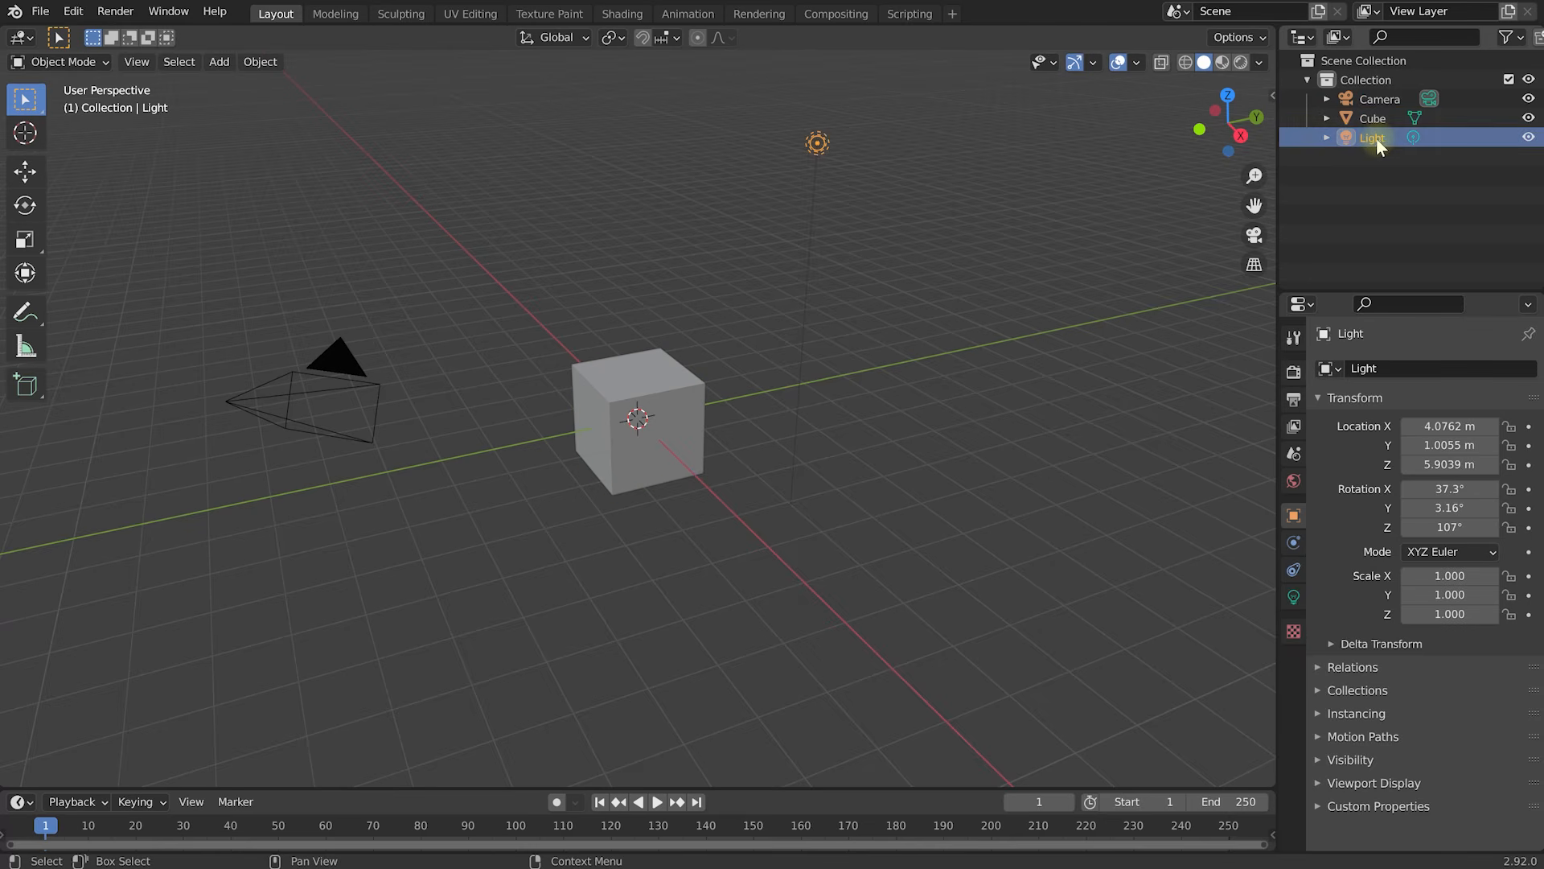
left_click(1377, 101)
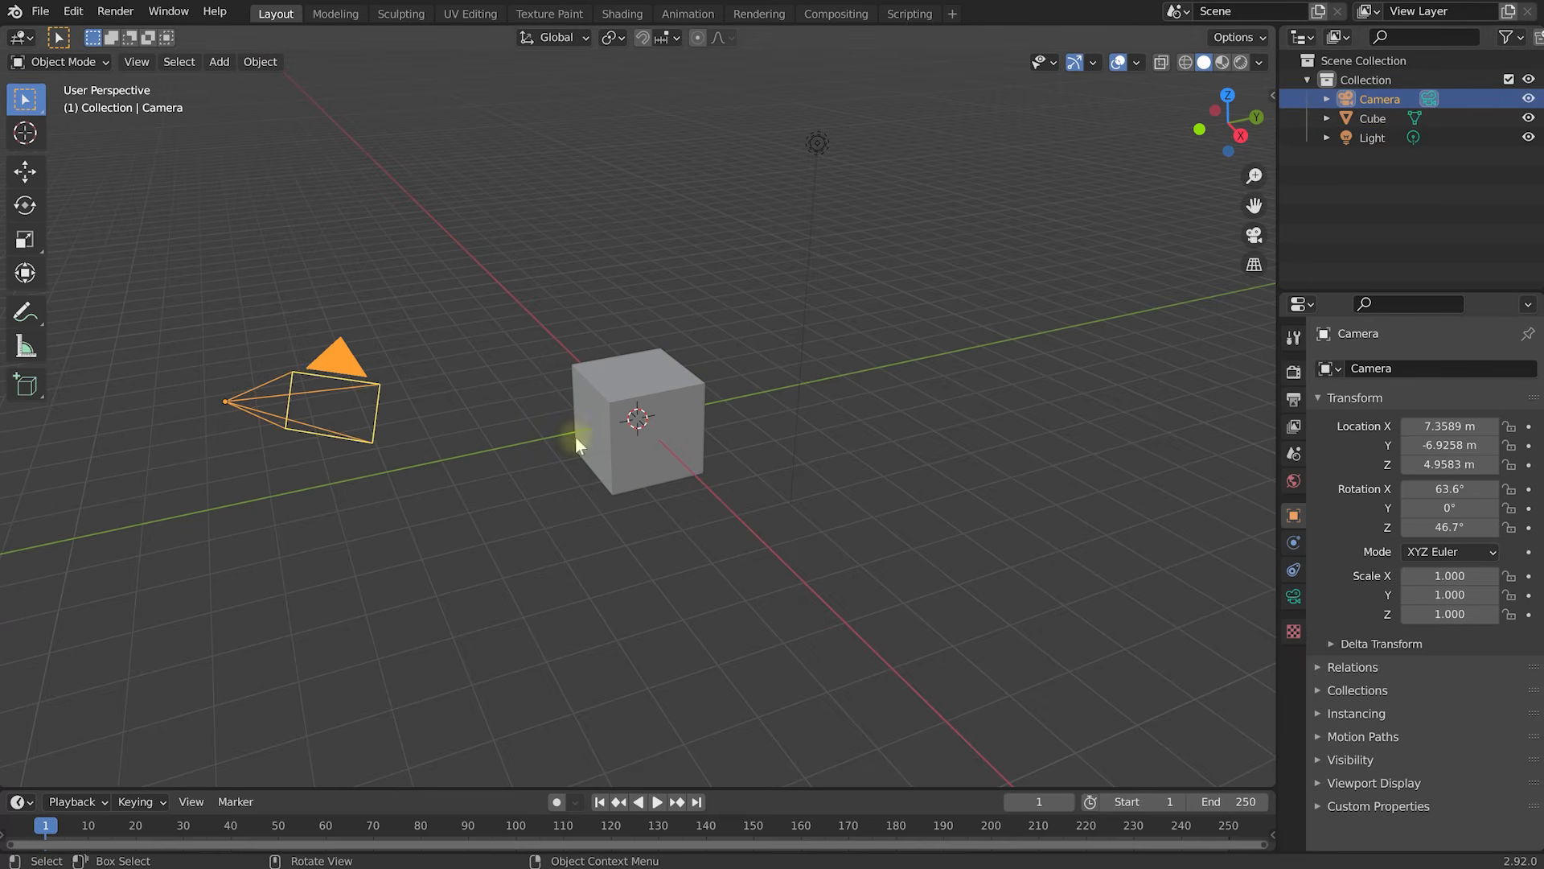
left_click(1378, 122)
left_click(1374, 136)
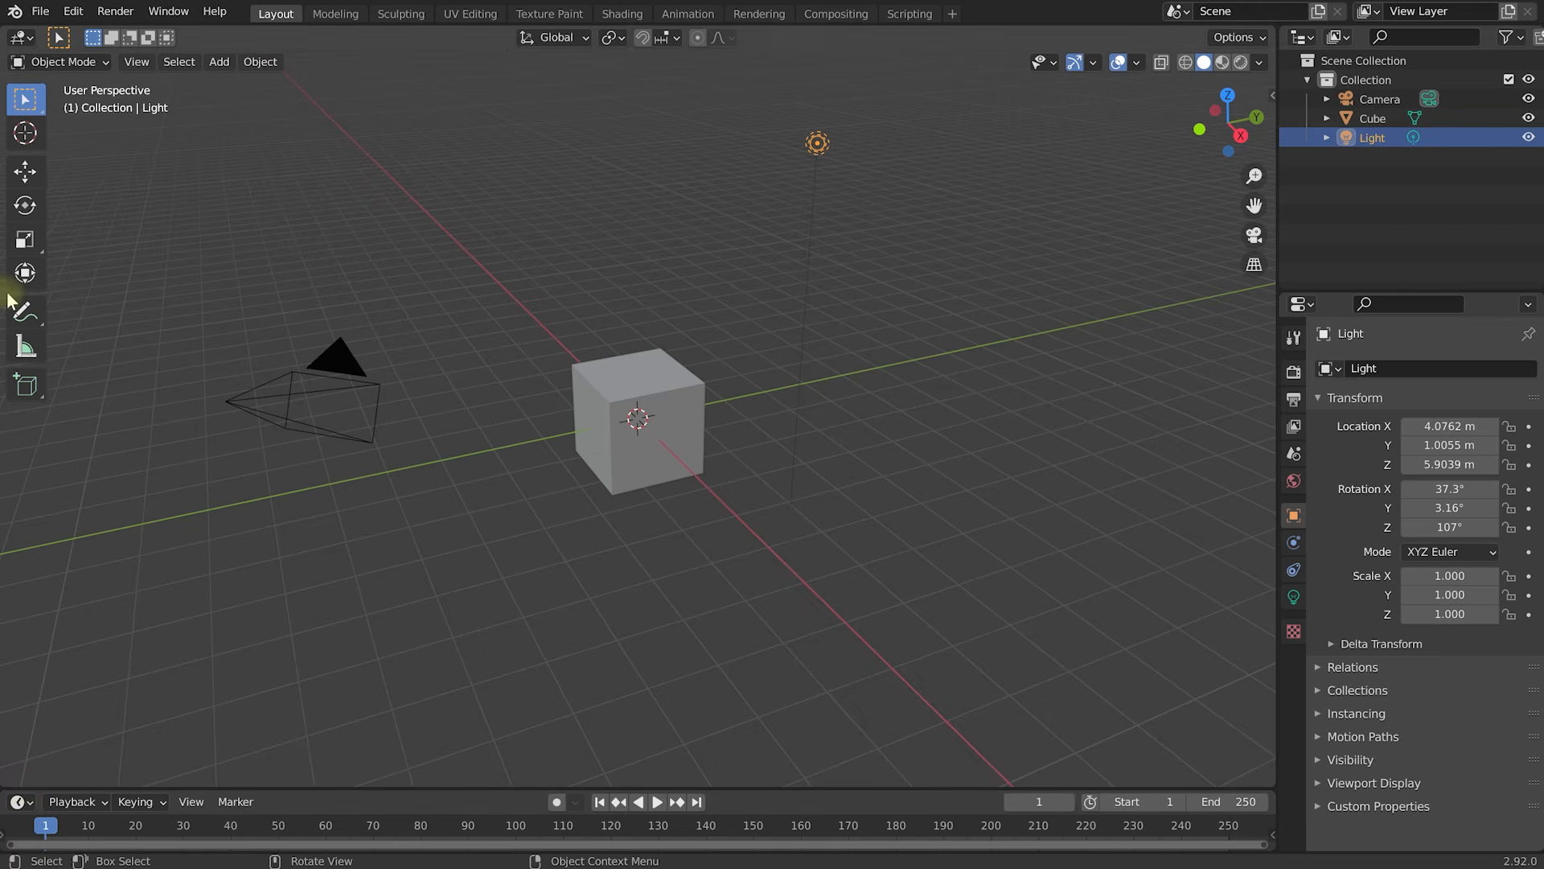
Change the main 3D Viewport area to the Video Sequencer editor.
left_click(22, 37)
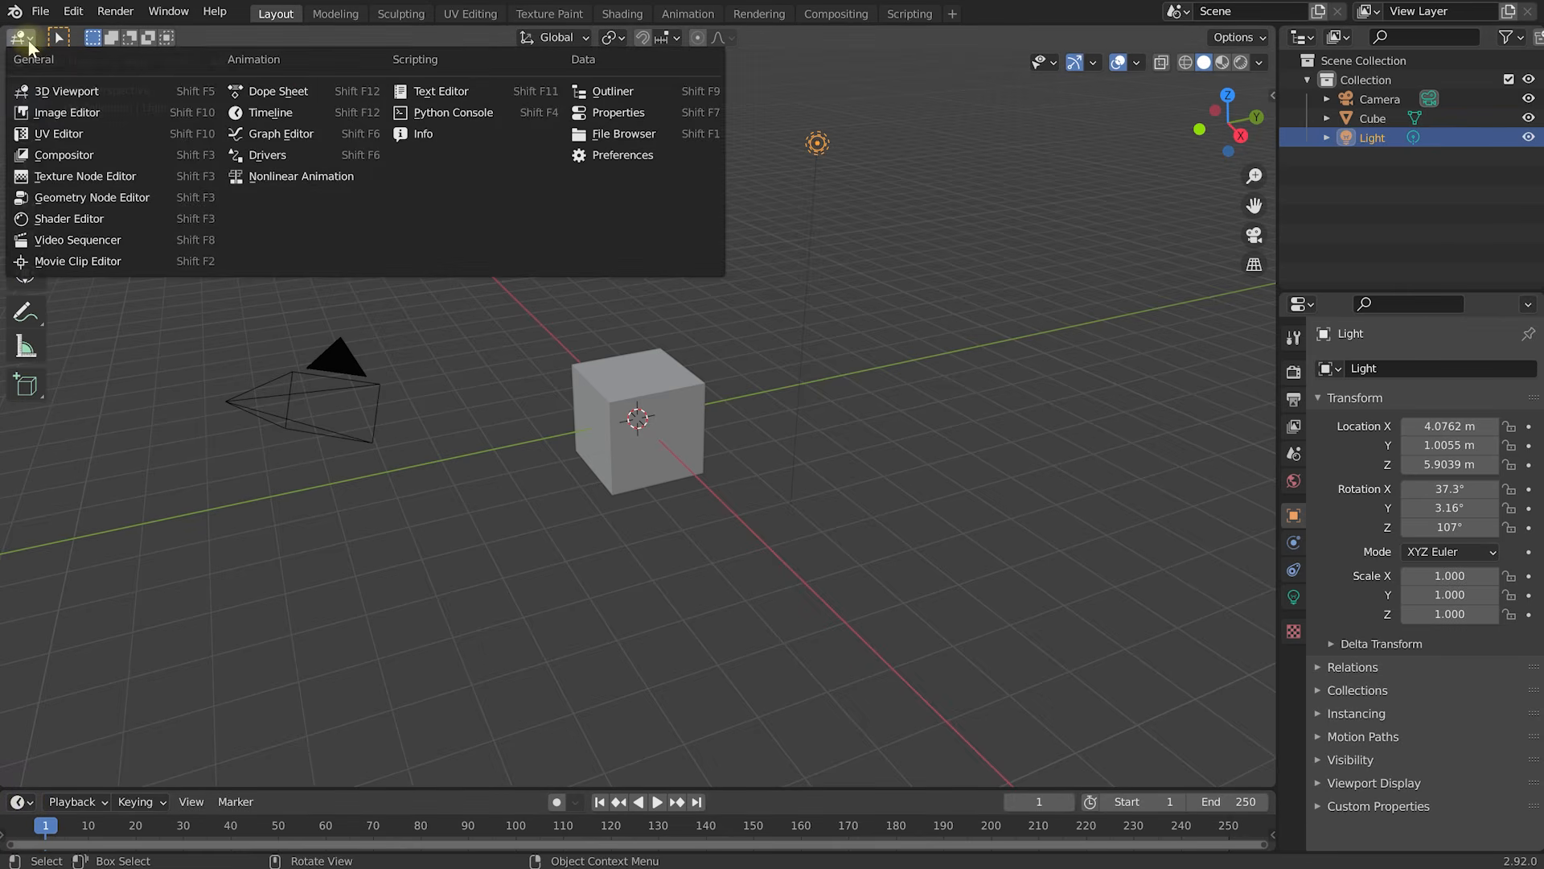
left_click(35, 89)
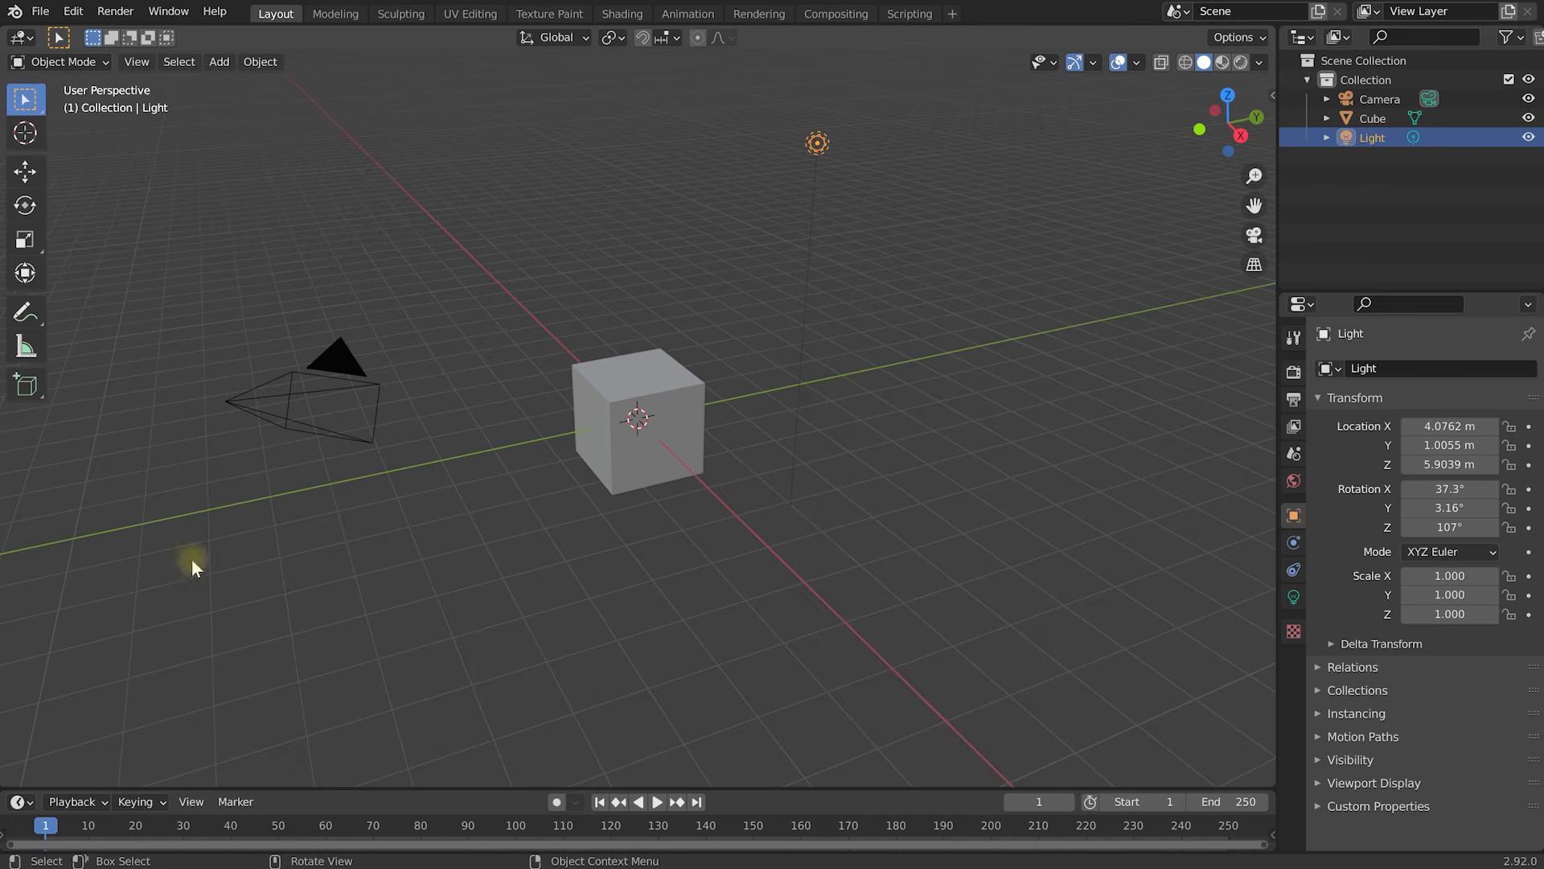
left_click(22, 38)
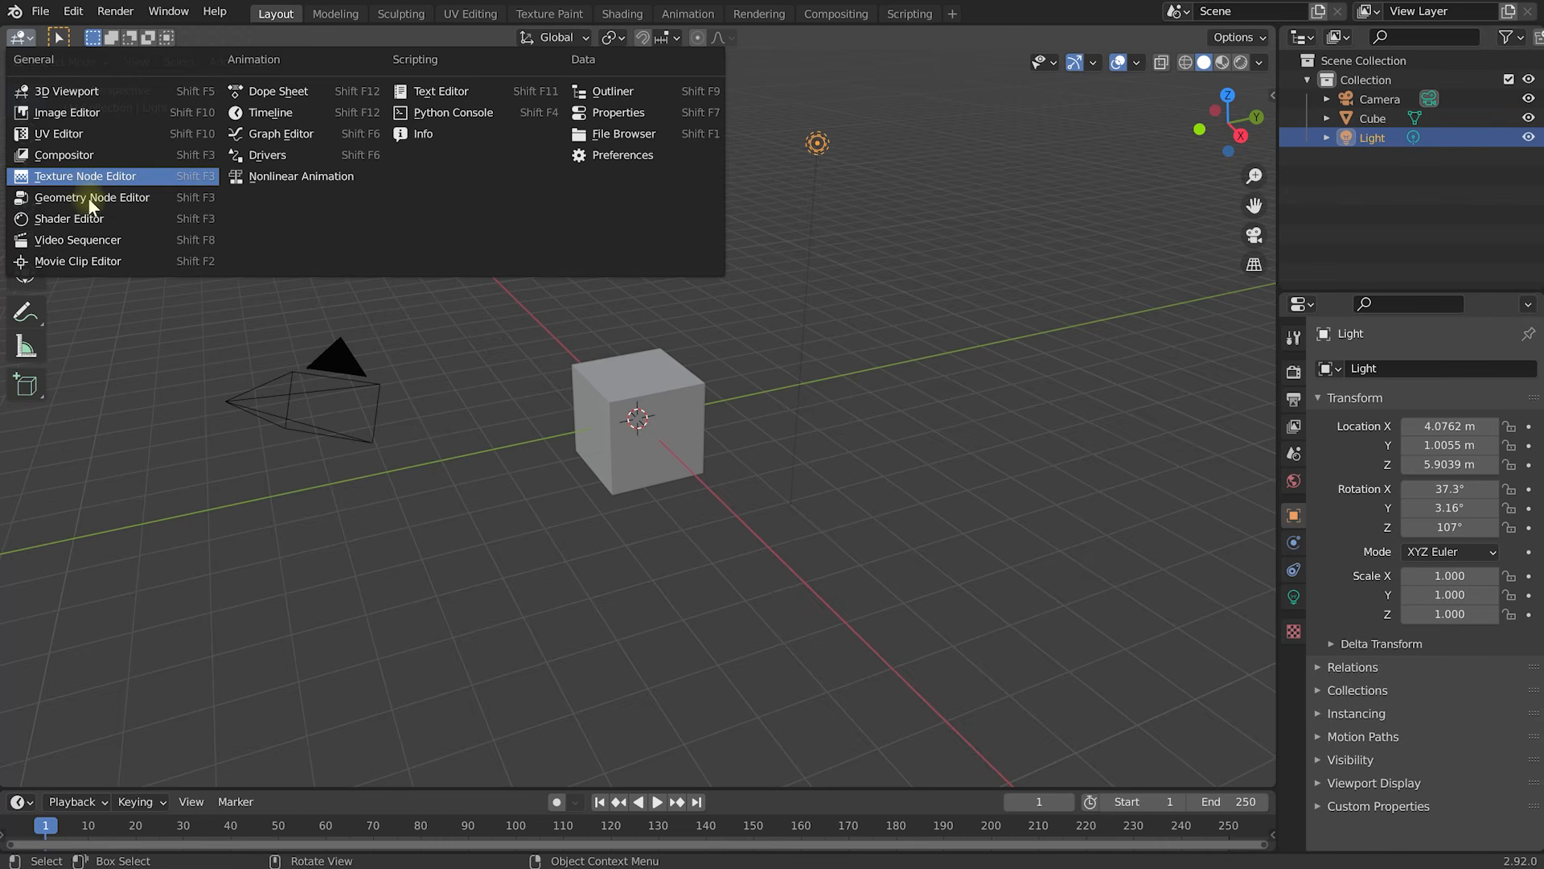
left_click(74, 241)
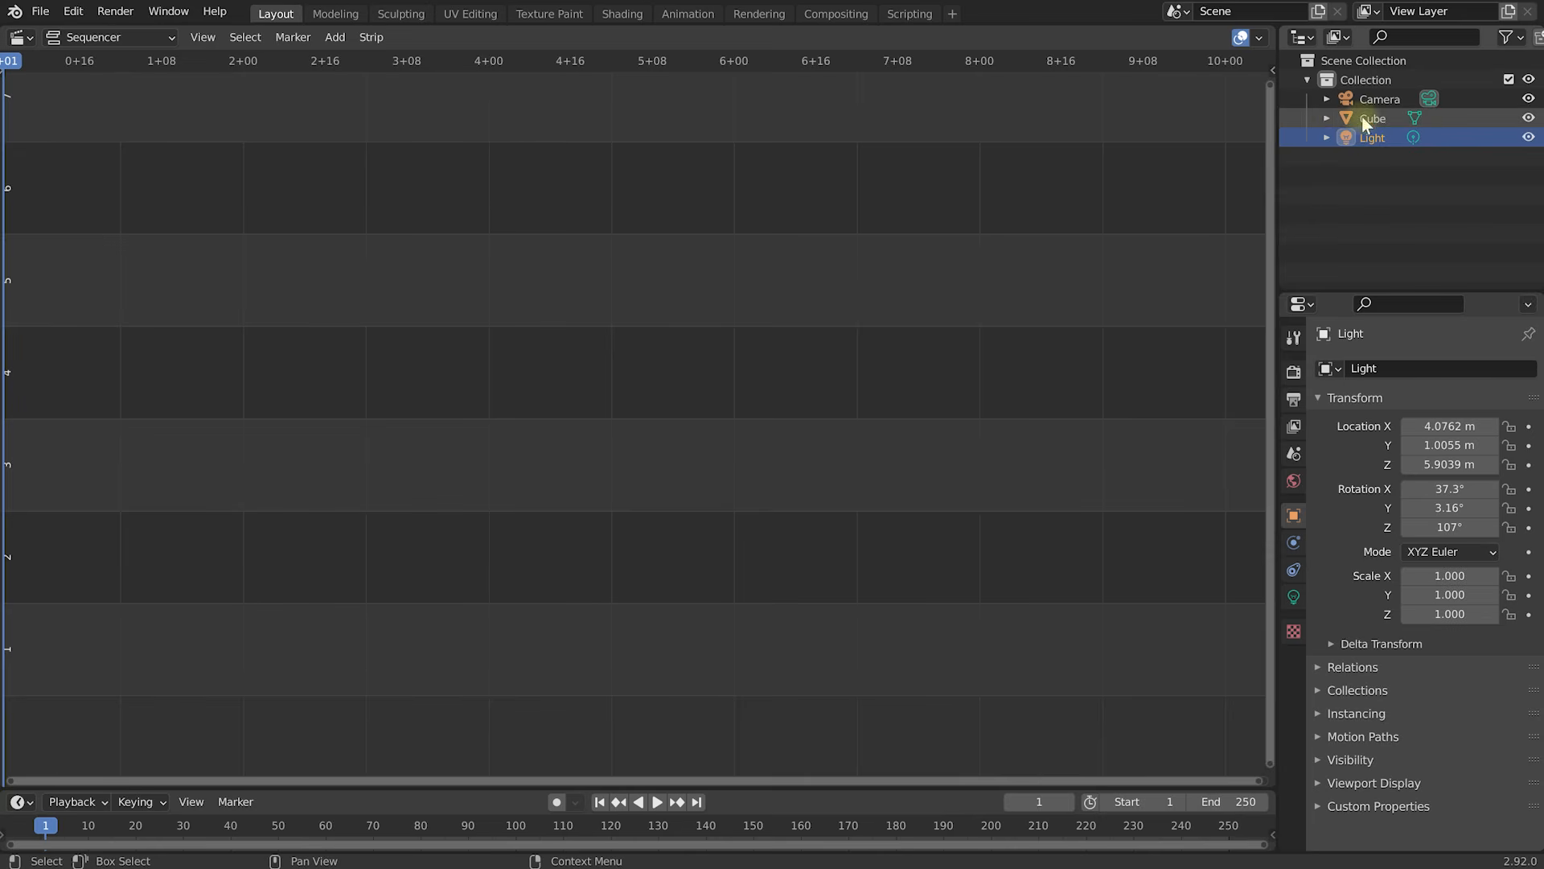
Change the Outliner area to a 3D Viewport and the Properties area to an Image Editor.
left_click(1309, 39)
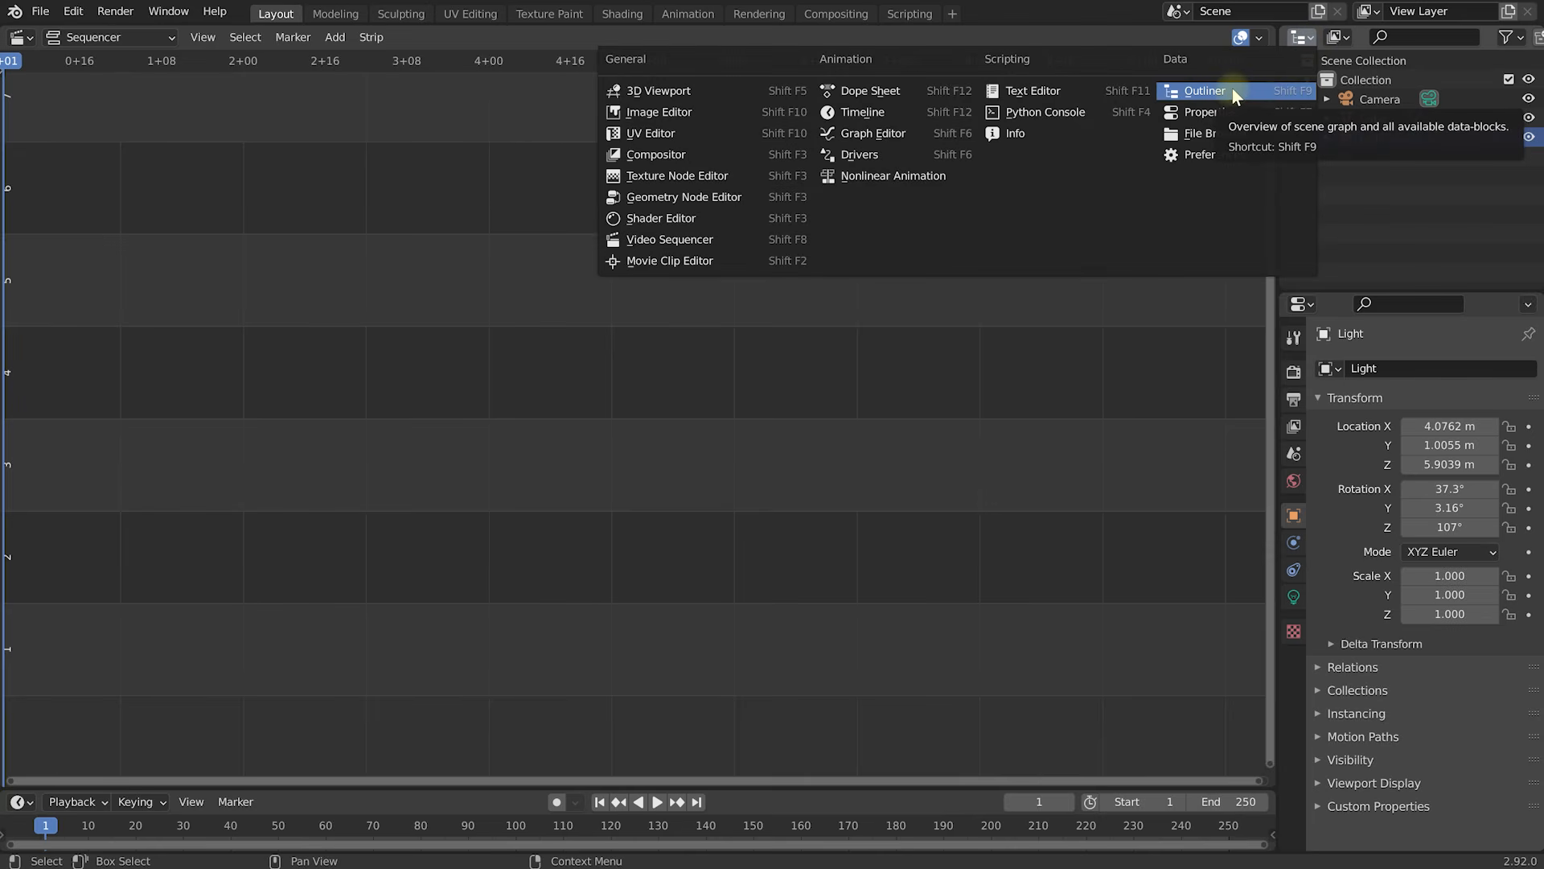
left_click(668, 91)
middle_click_drag(1368, 174, 1440, 103)
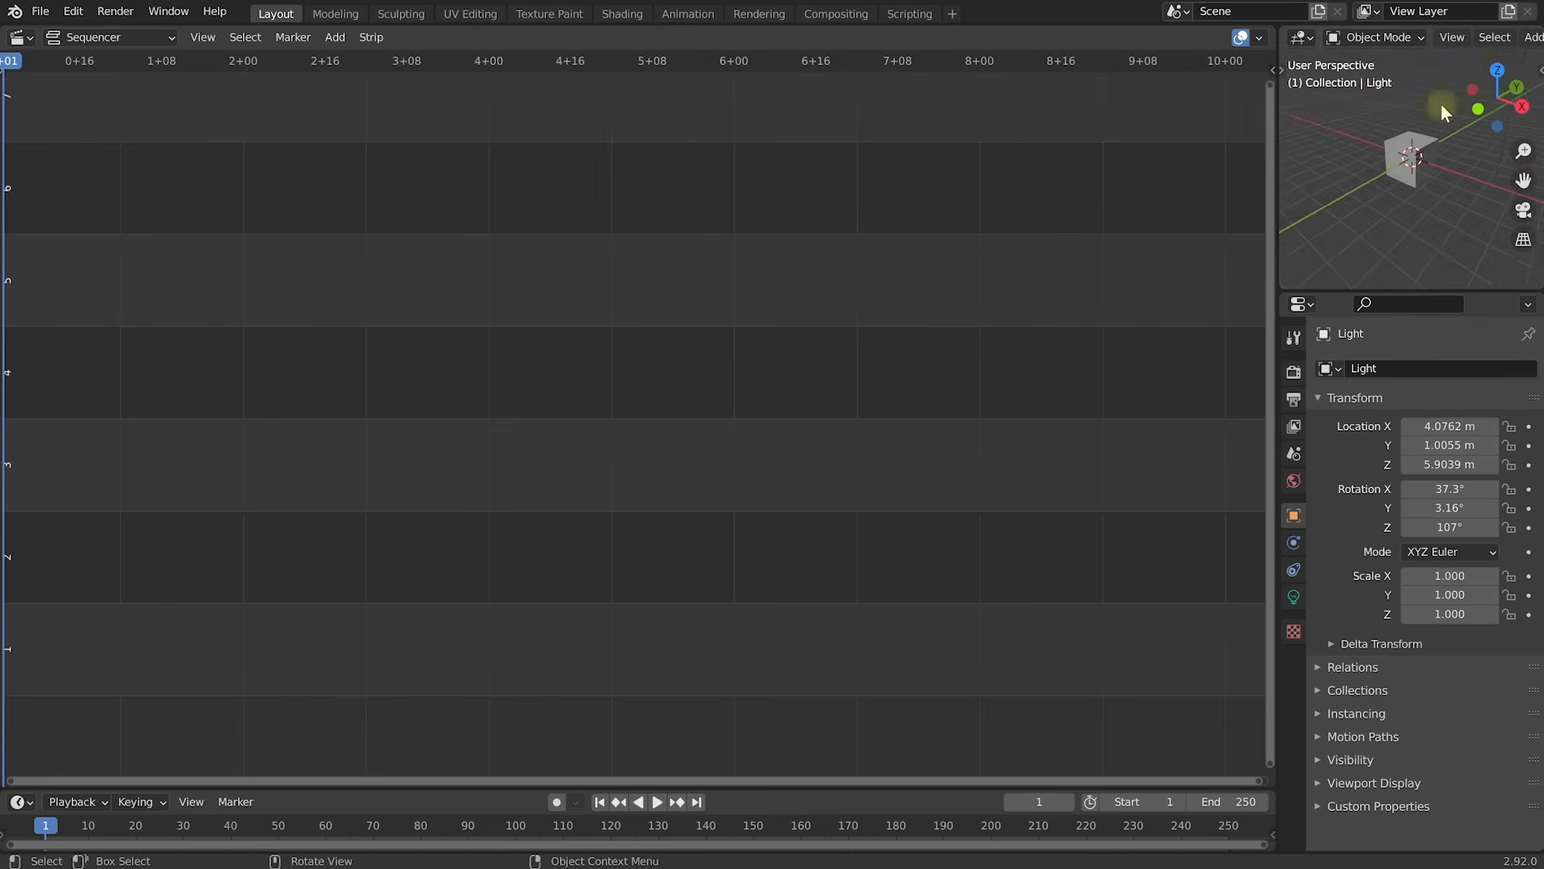
left_click(1312, 302)
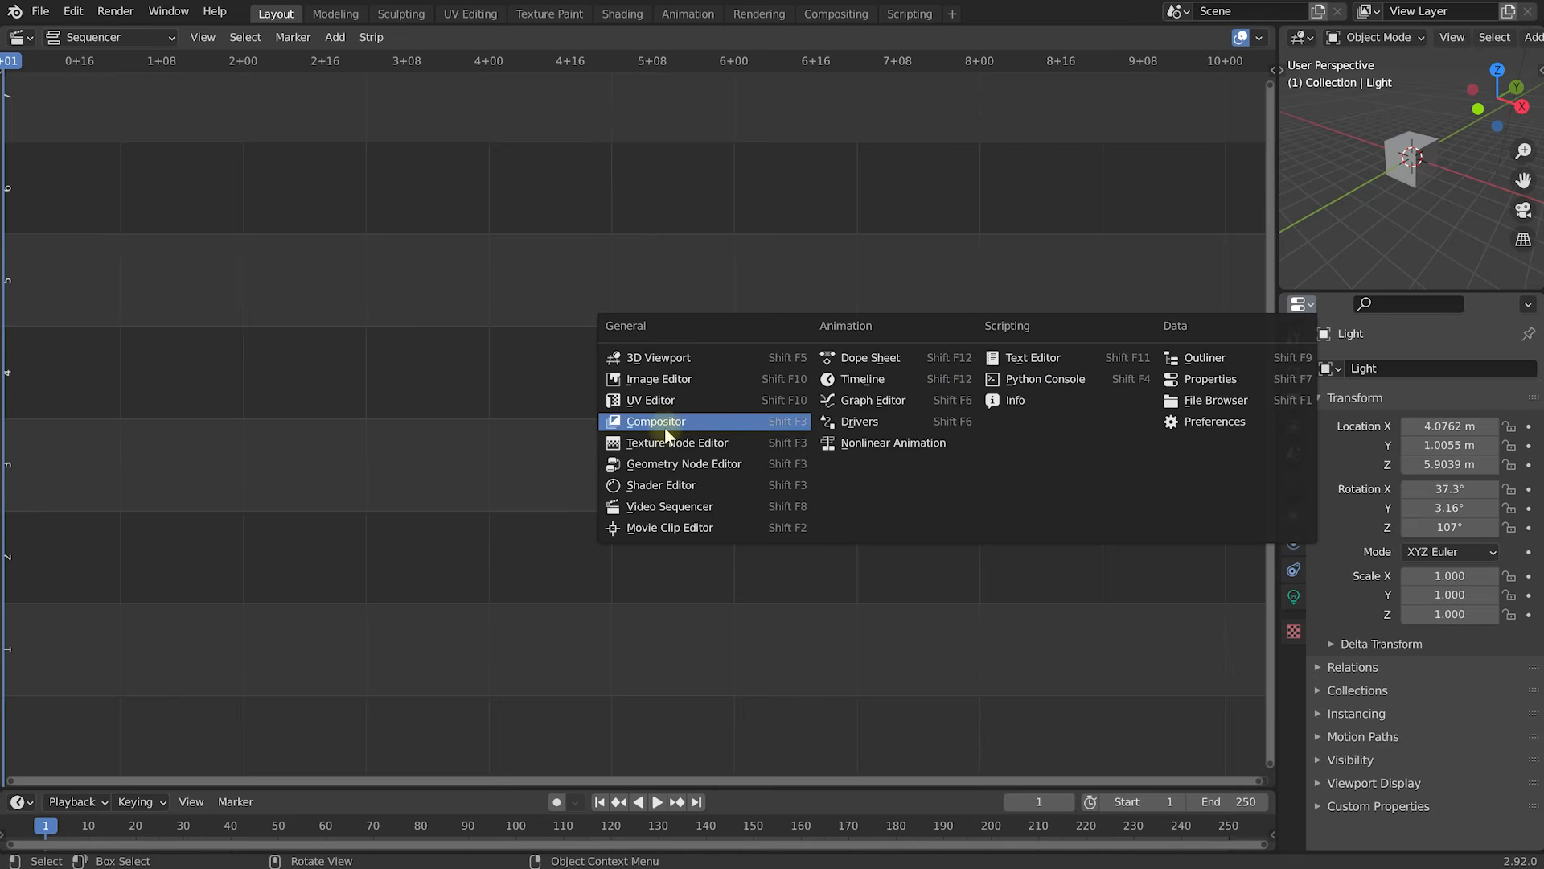
left_click(671, 379)
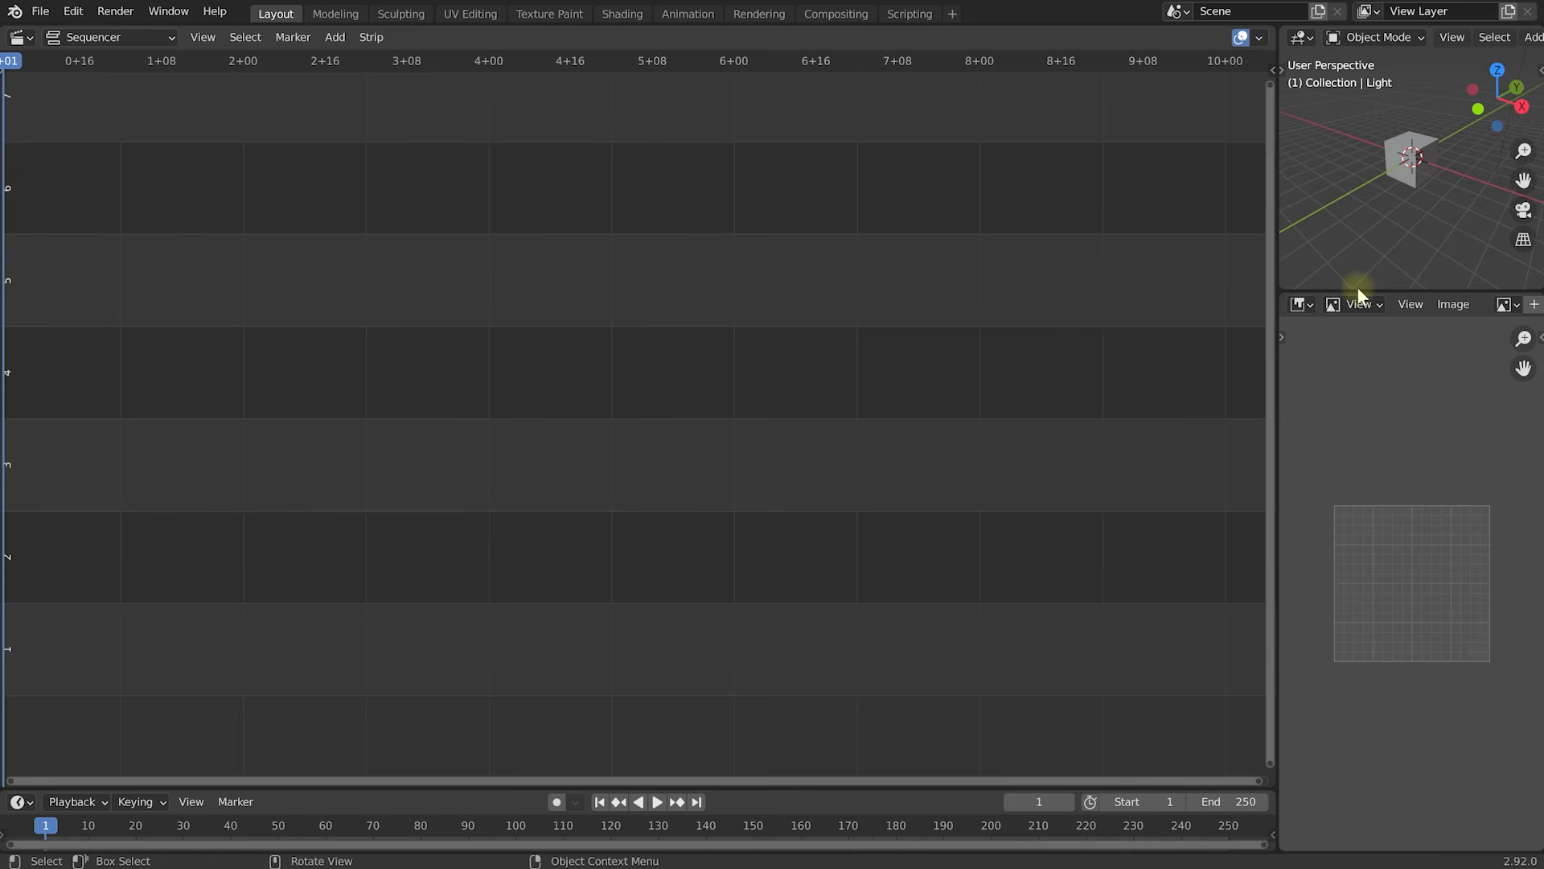
Make the small 3D Viewport taller and widen it together with the Image Editor to over half the window's width.
left_click_drag(1358, 291, 1356, 394)
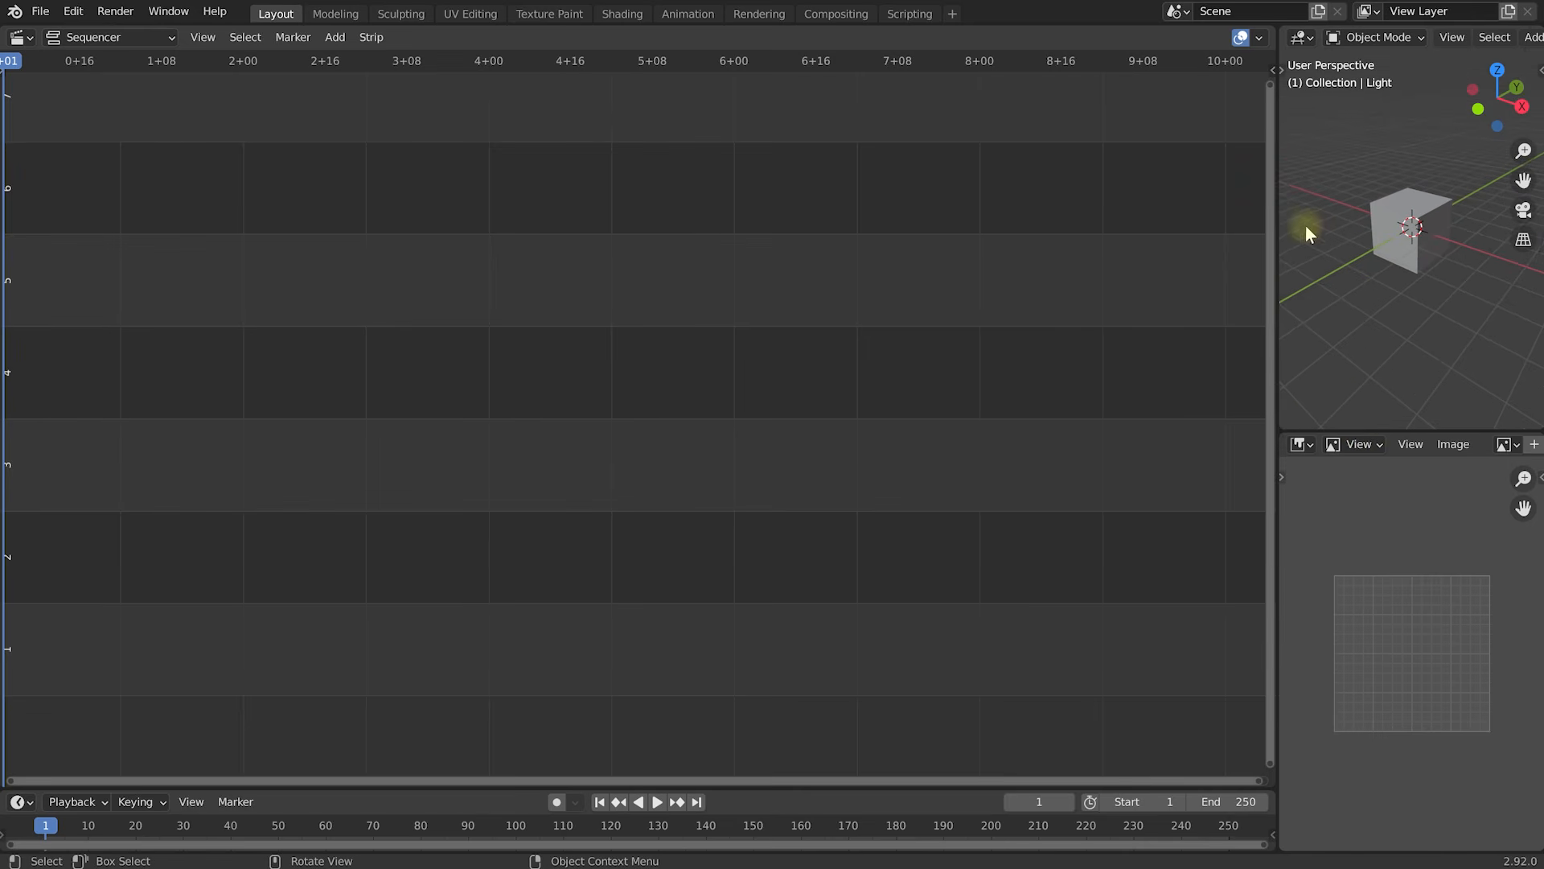
left_click_drag(1278, 225, 668, 287)
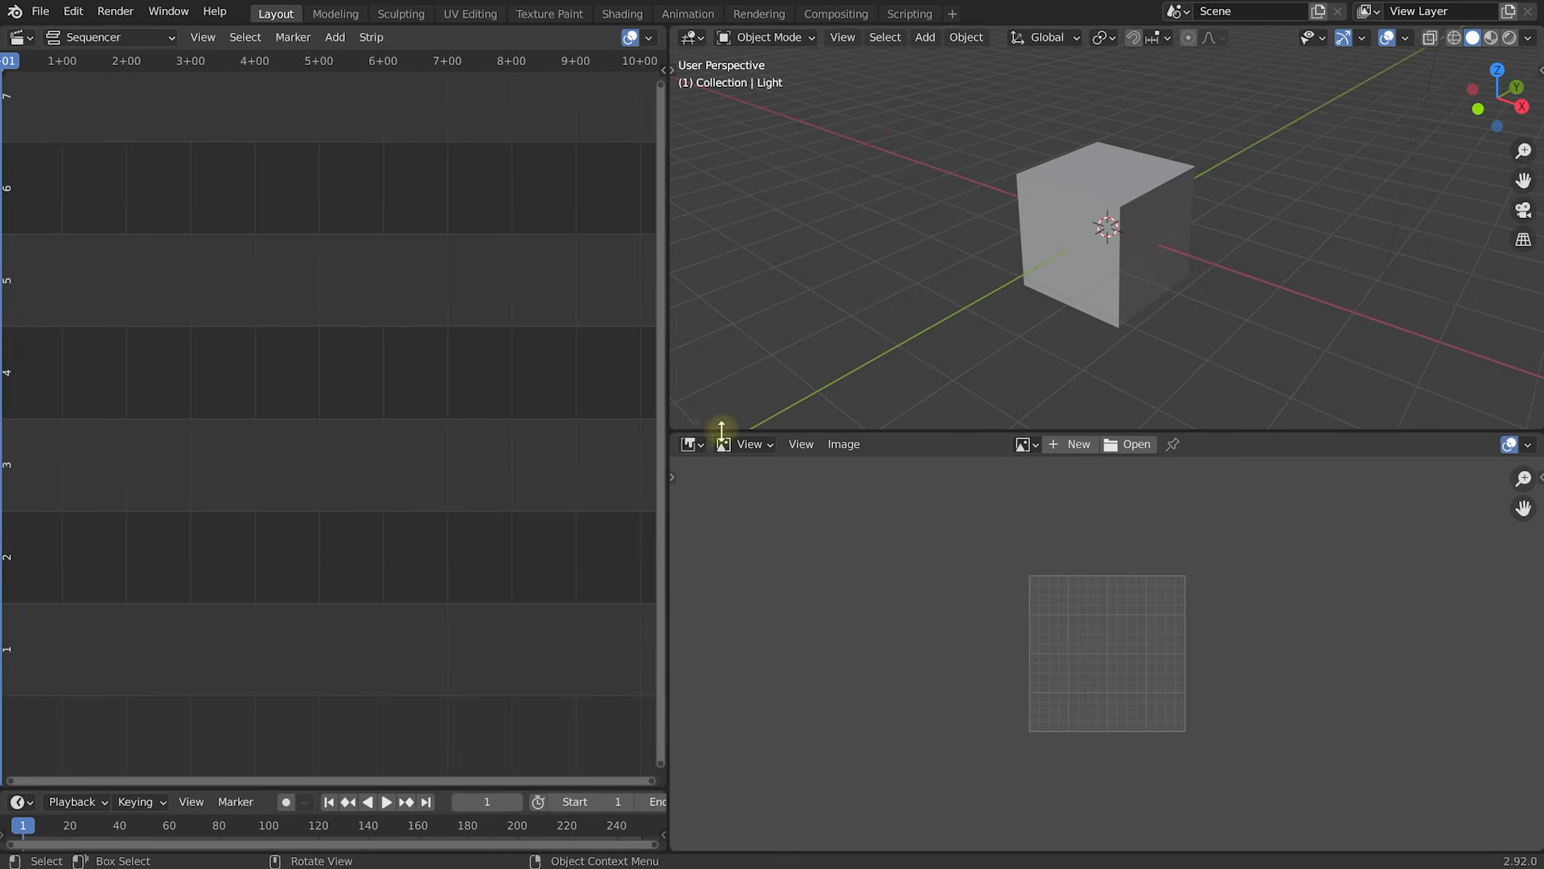
Split the Video Sequencer area horizontally near its middle and change the lower part to a Shader Editor.
right_click(666, 307)
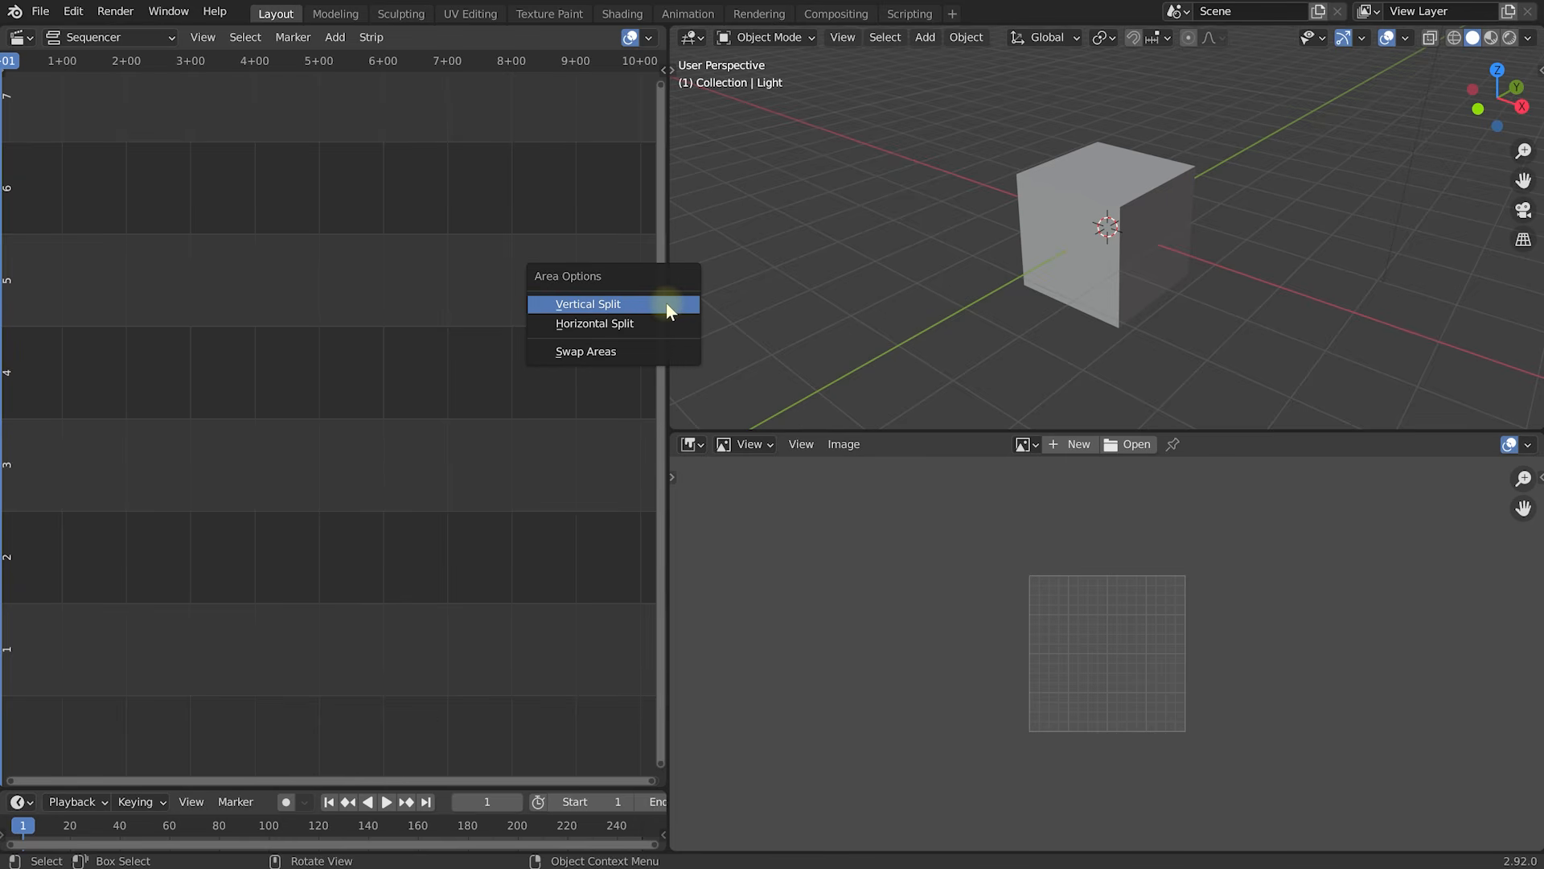
left_click(577, 324)
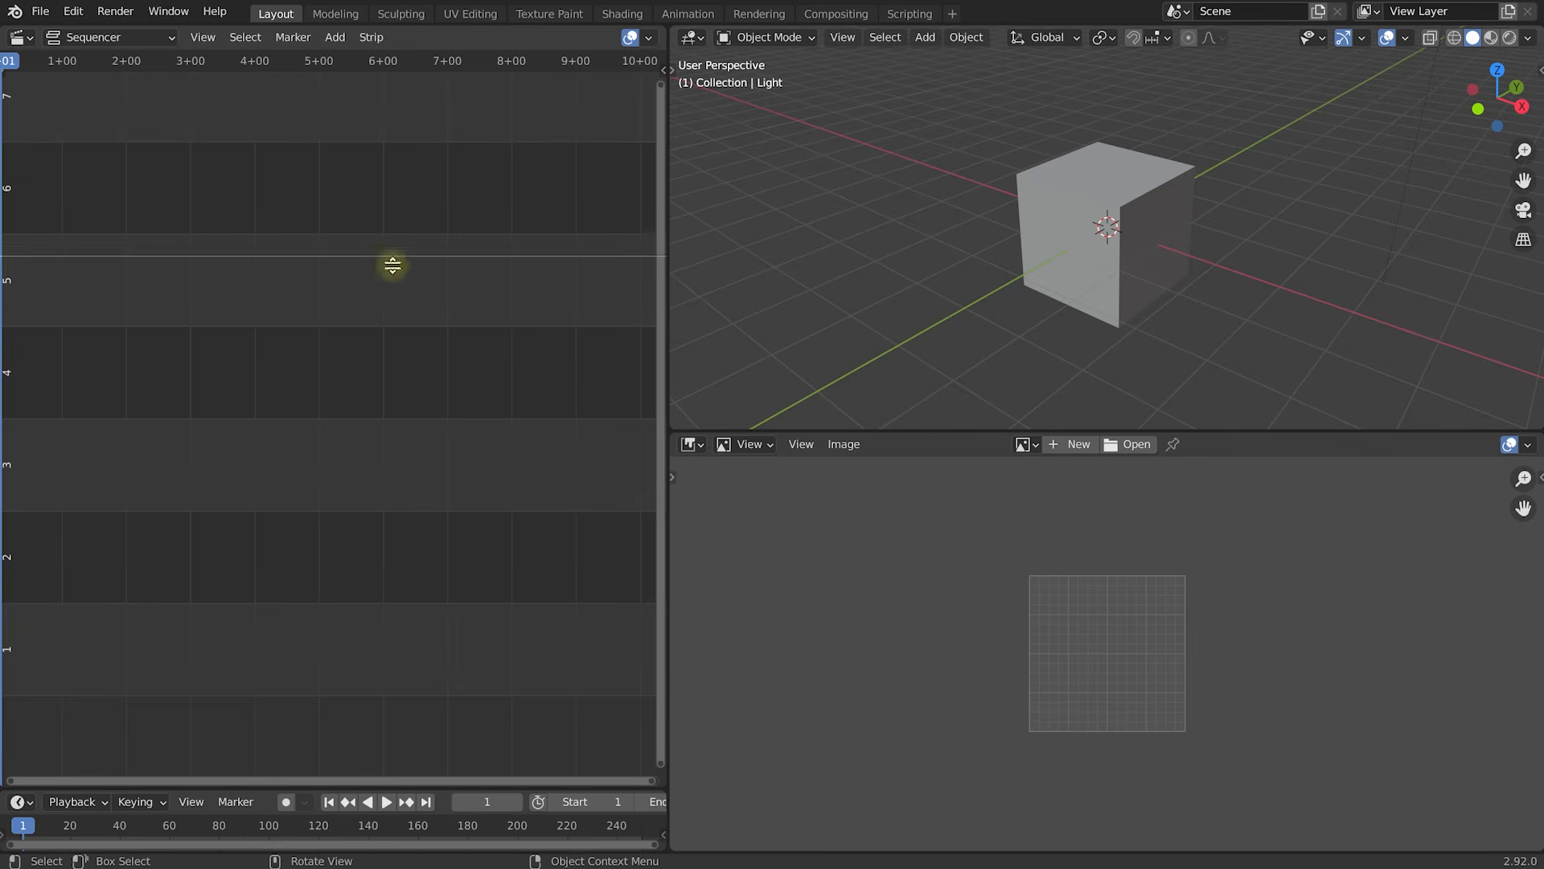
left_click(415, 380)
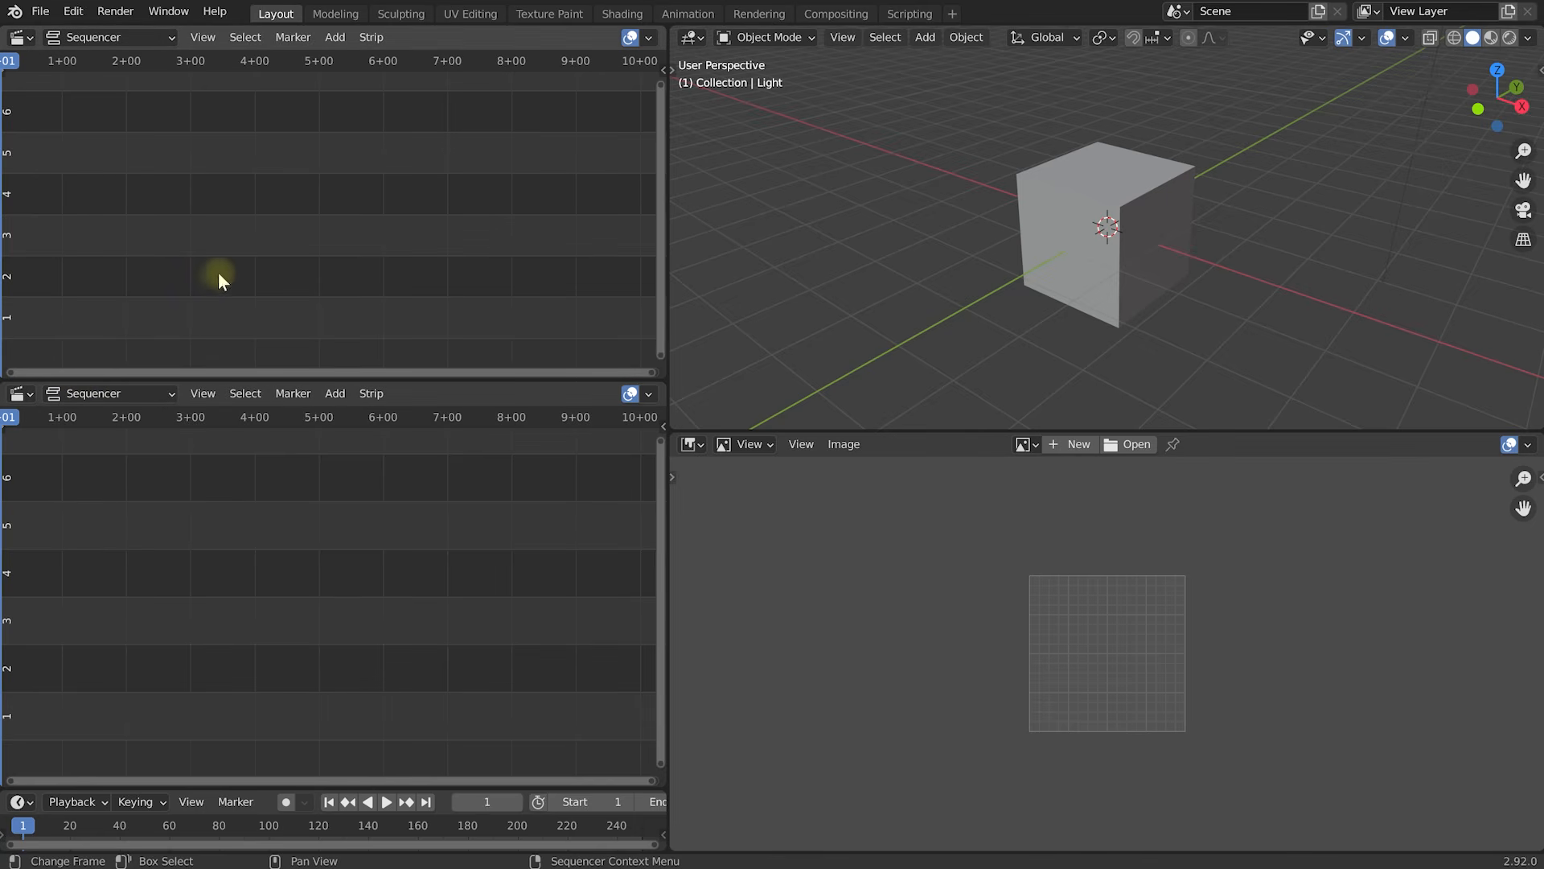
left_click(25, 394)
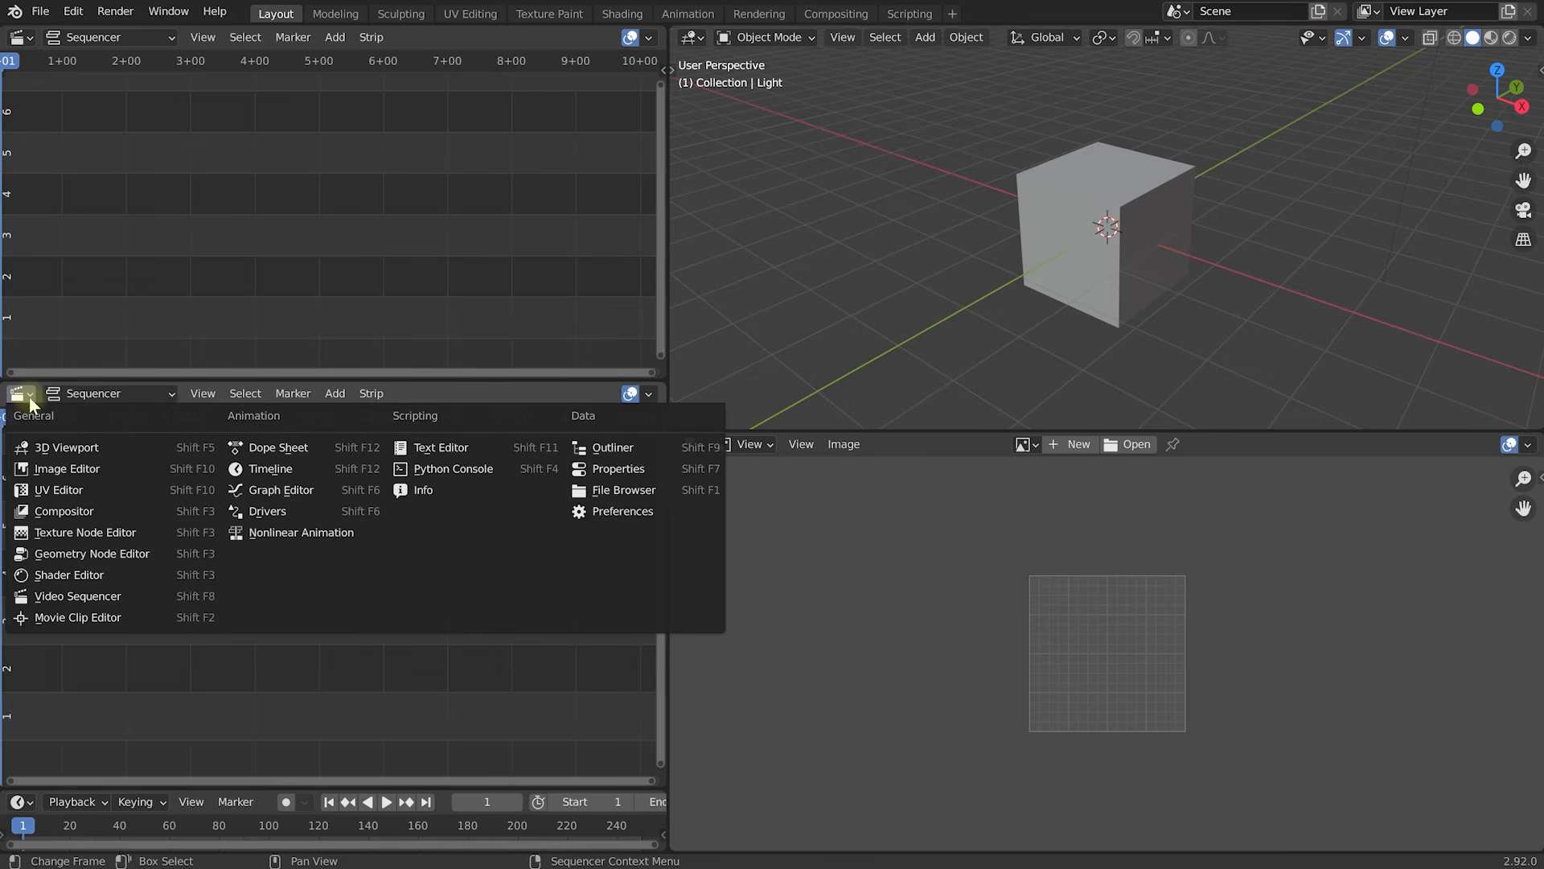
left_click(80, 573)
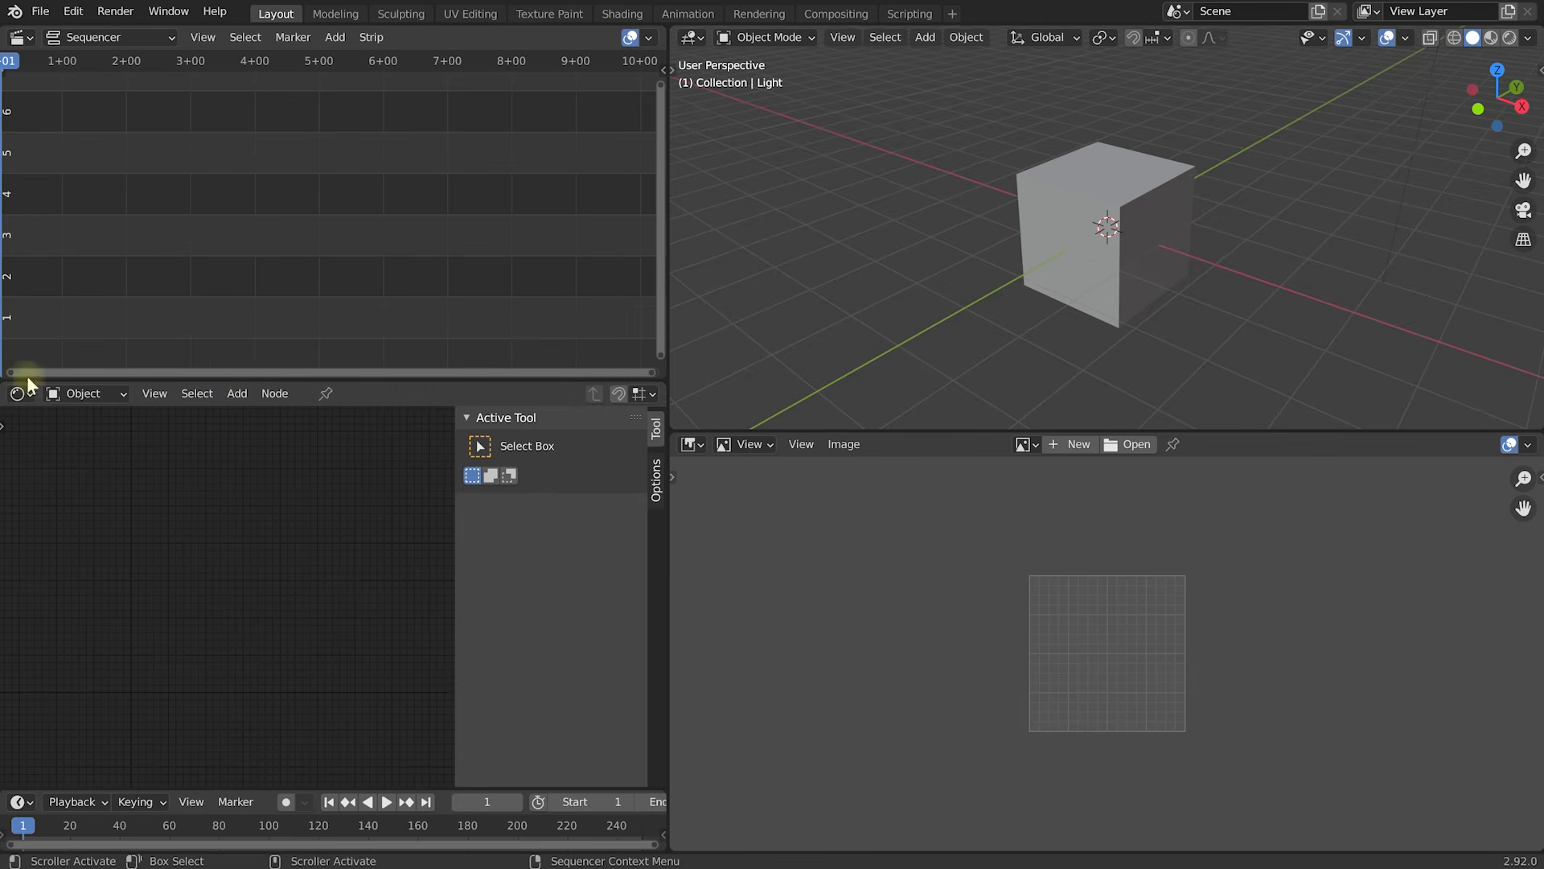
Split the Shader Editor area vertically near its middle into two side-by-side areas.
right_click(344, 381)
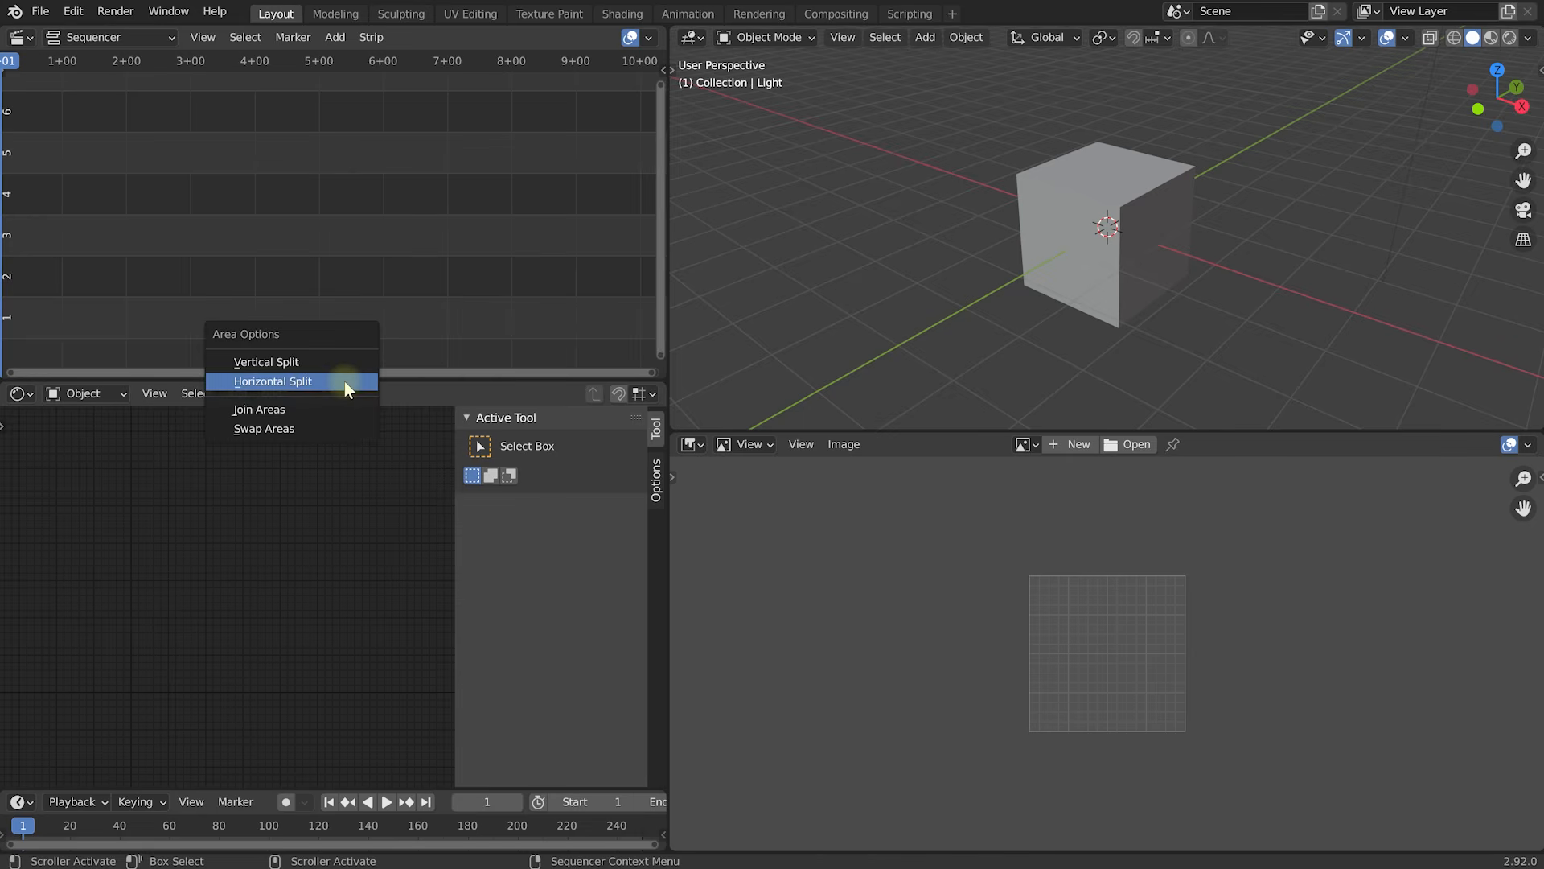
left_click(299, 363)
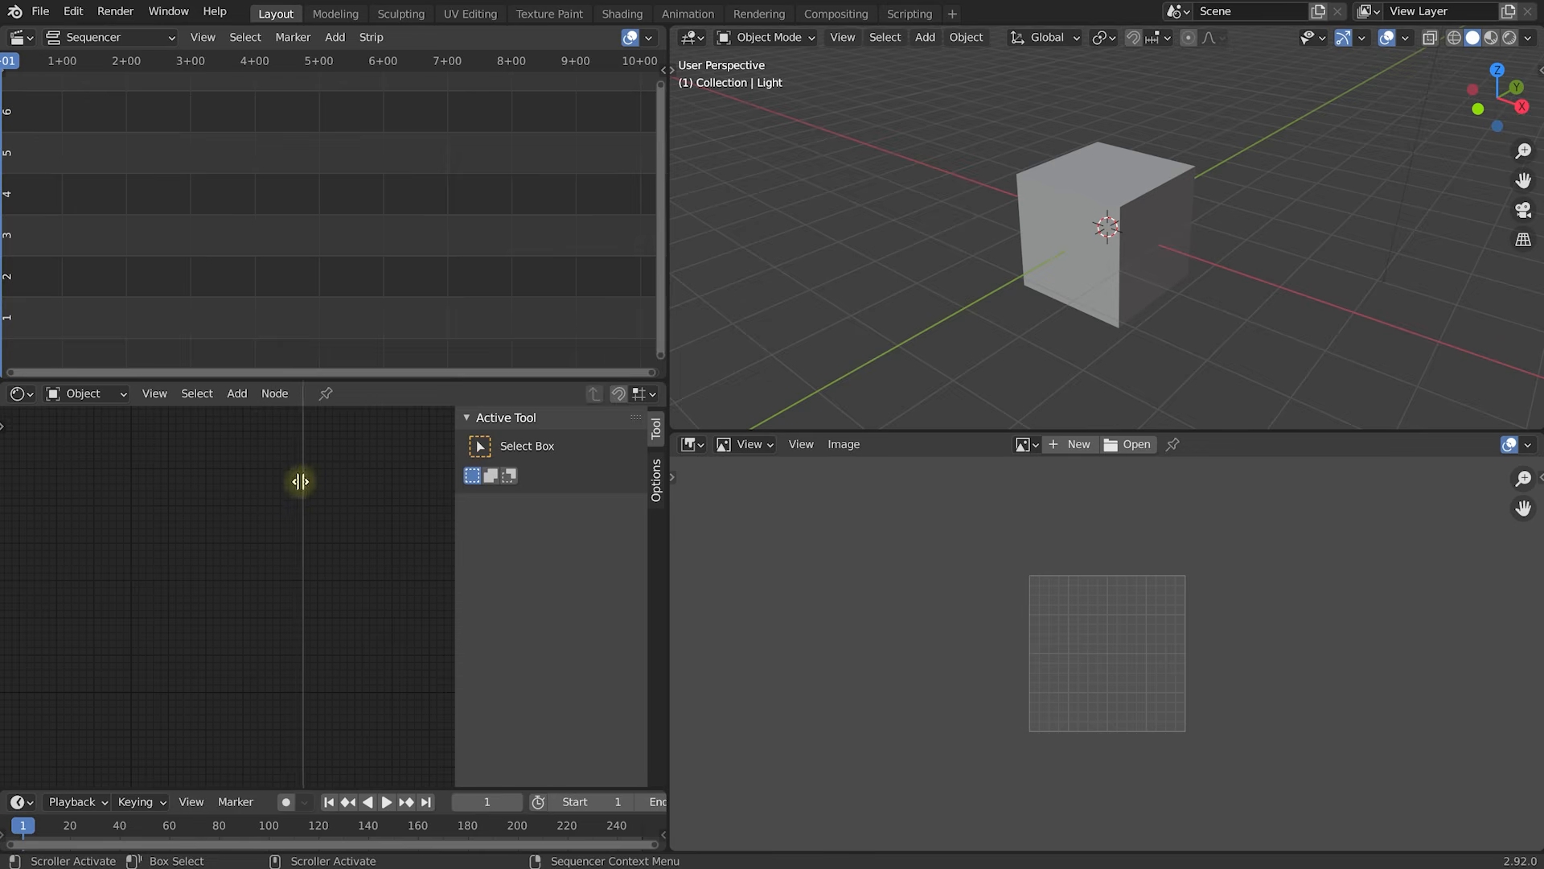
left_click(289, 489)
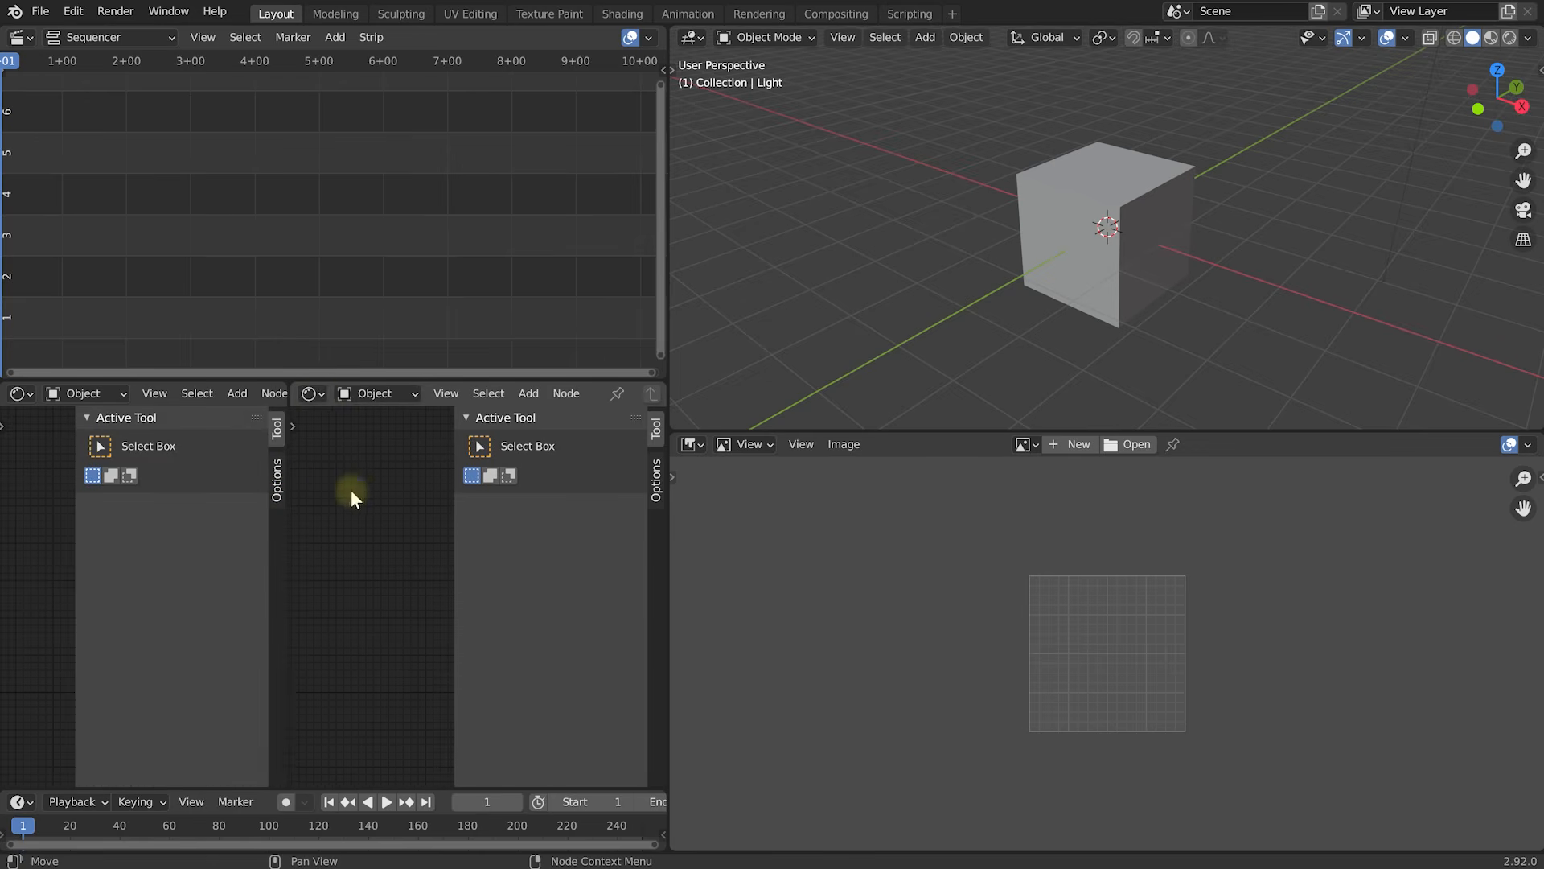
Change the right-hand Shader Editor area to a Graph Editor, then widen the left column and the remaining Shader Editor.
left_click(308, 392)
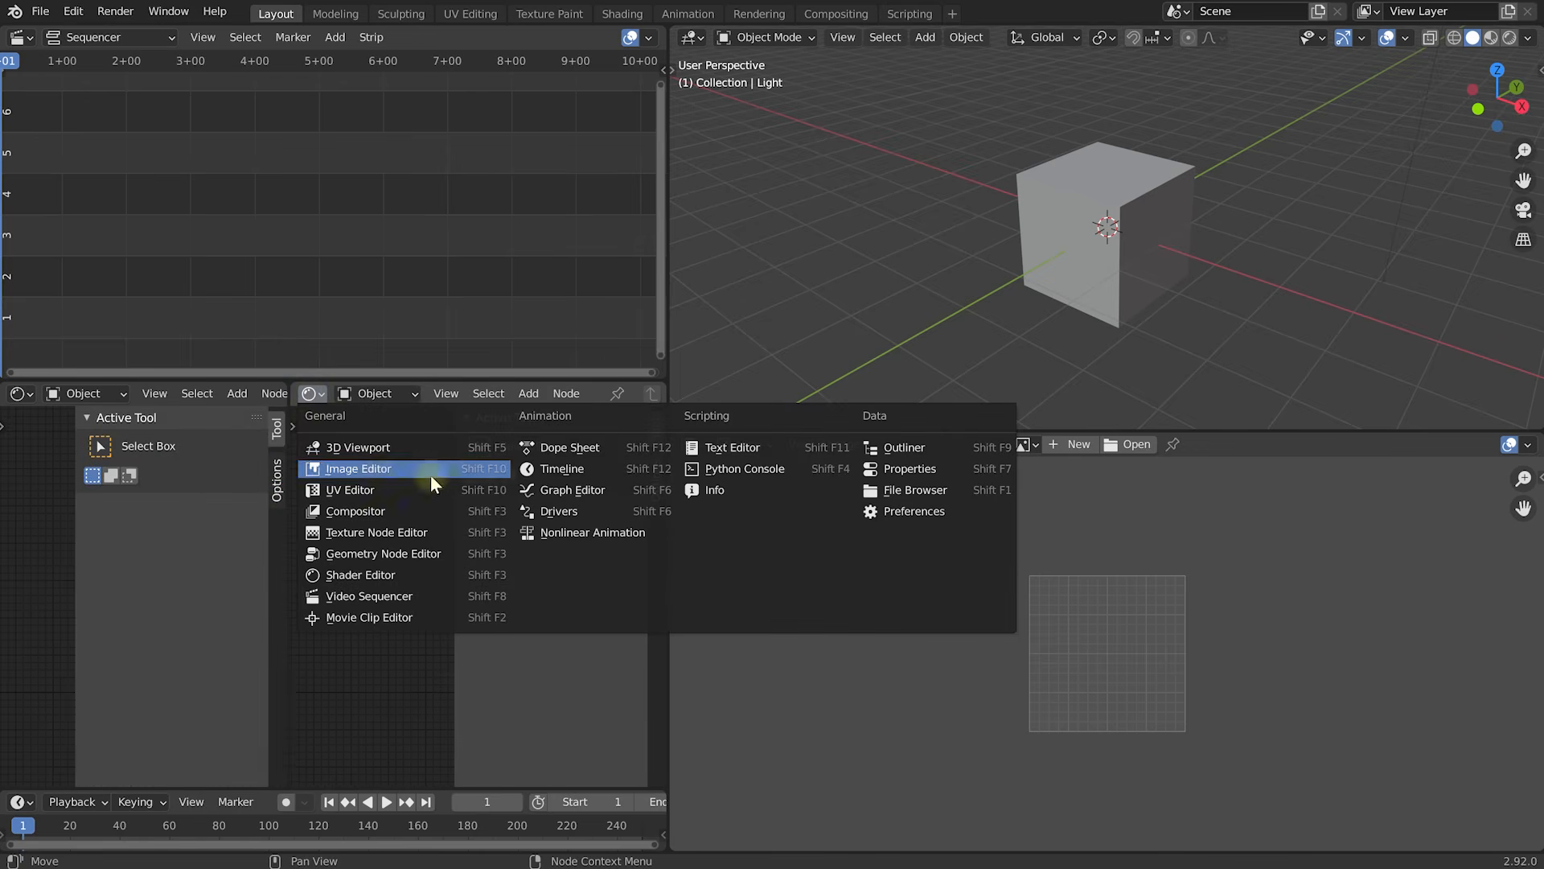
left_click(559, 490)
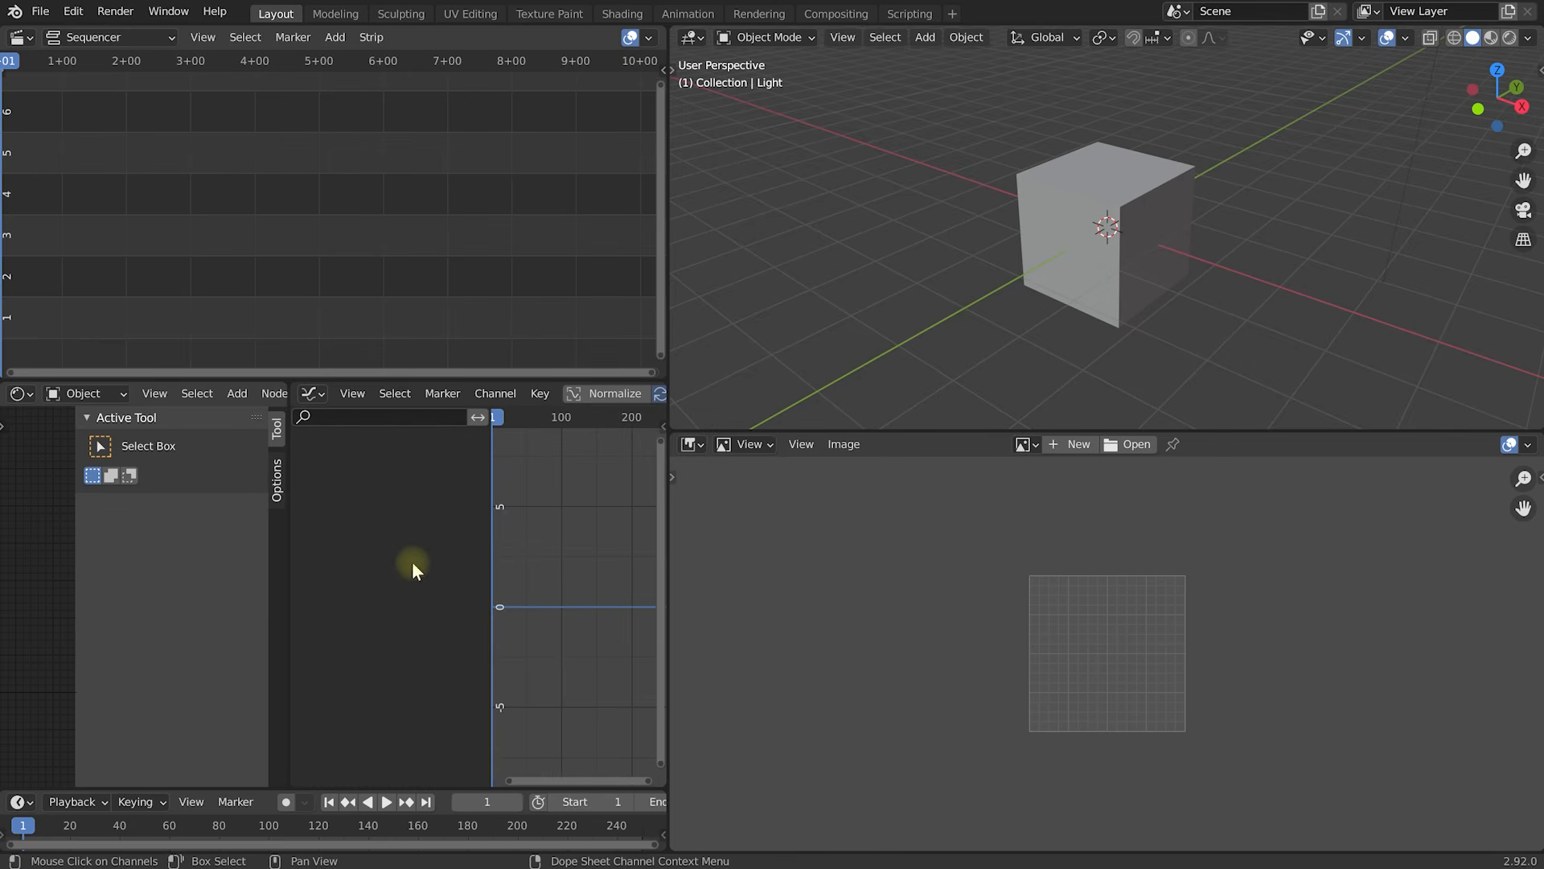
left_click_drag(668, 579, 879, 585)
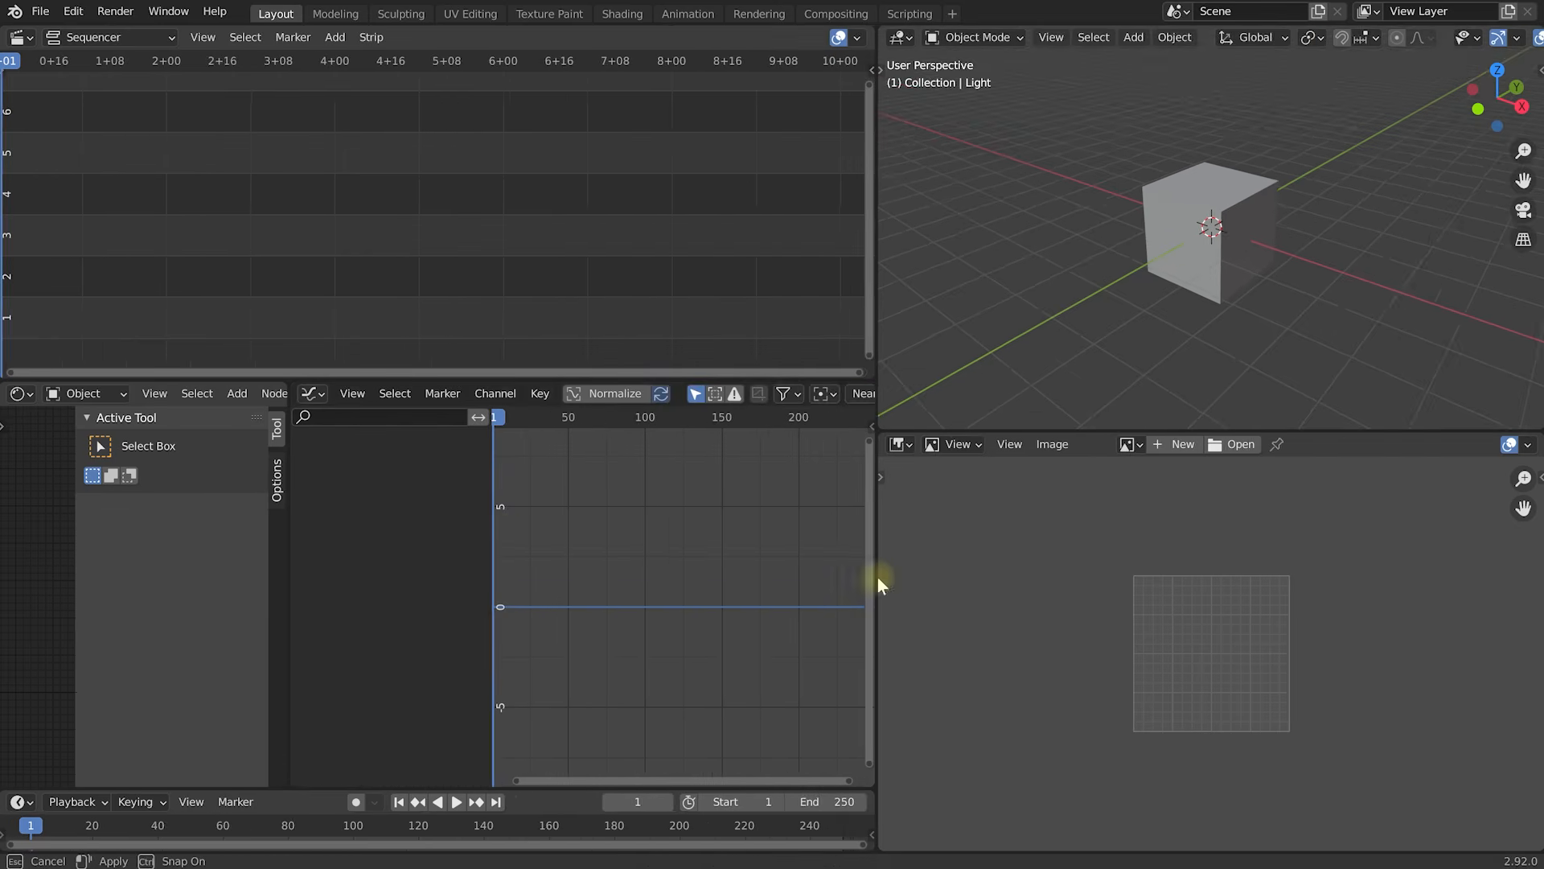
left_click_drag(286, 503, 420, 522)
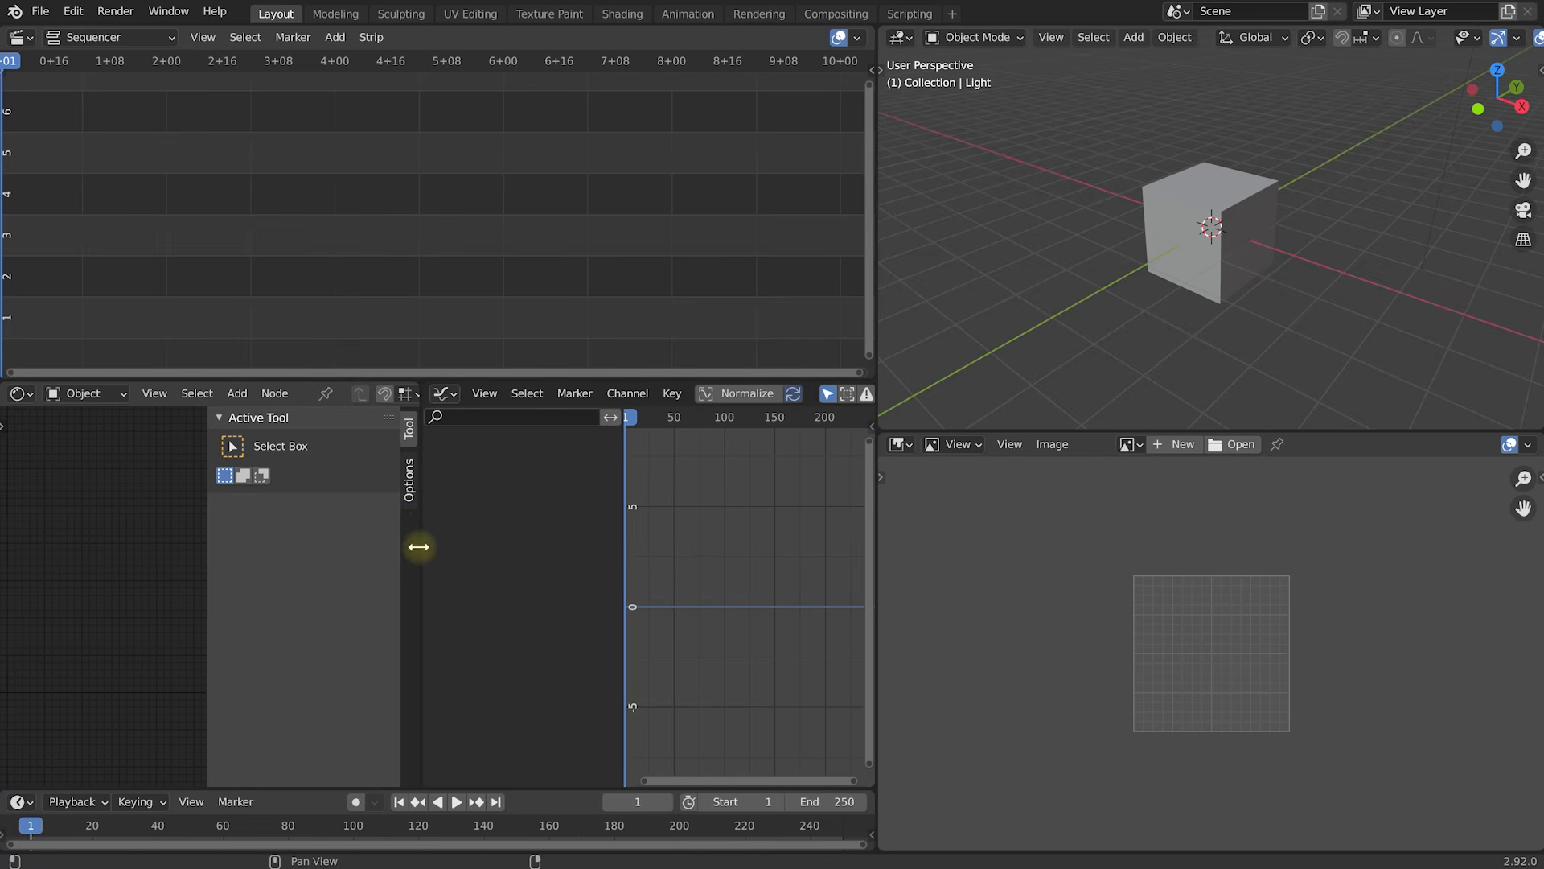
Join the Graph Editor and Shader Editor areas so that the Graph Editor takes over the Shader Editor's space.
right_click(419, 547)
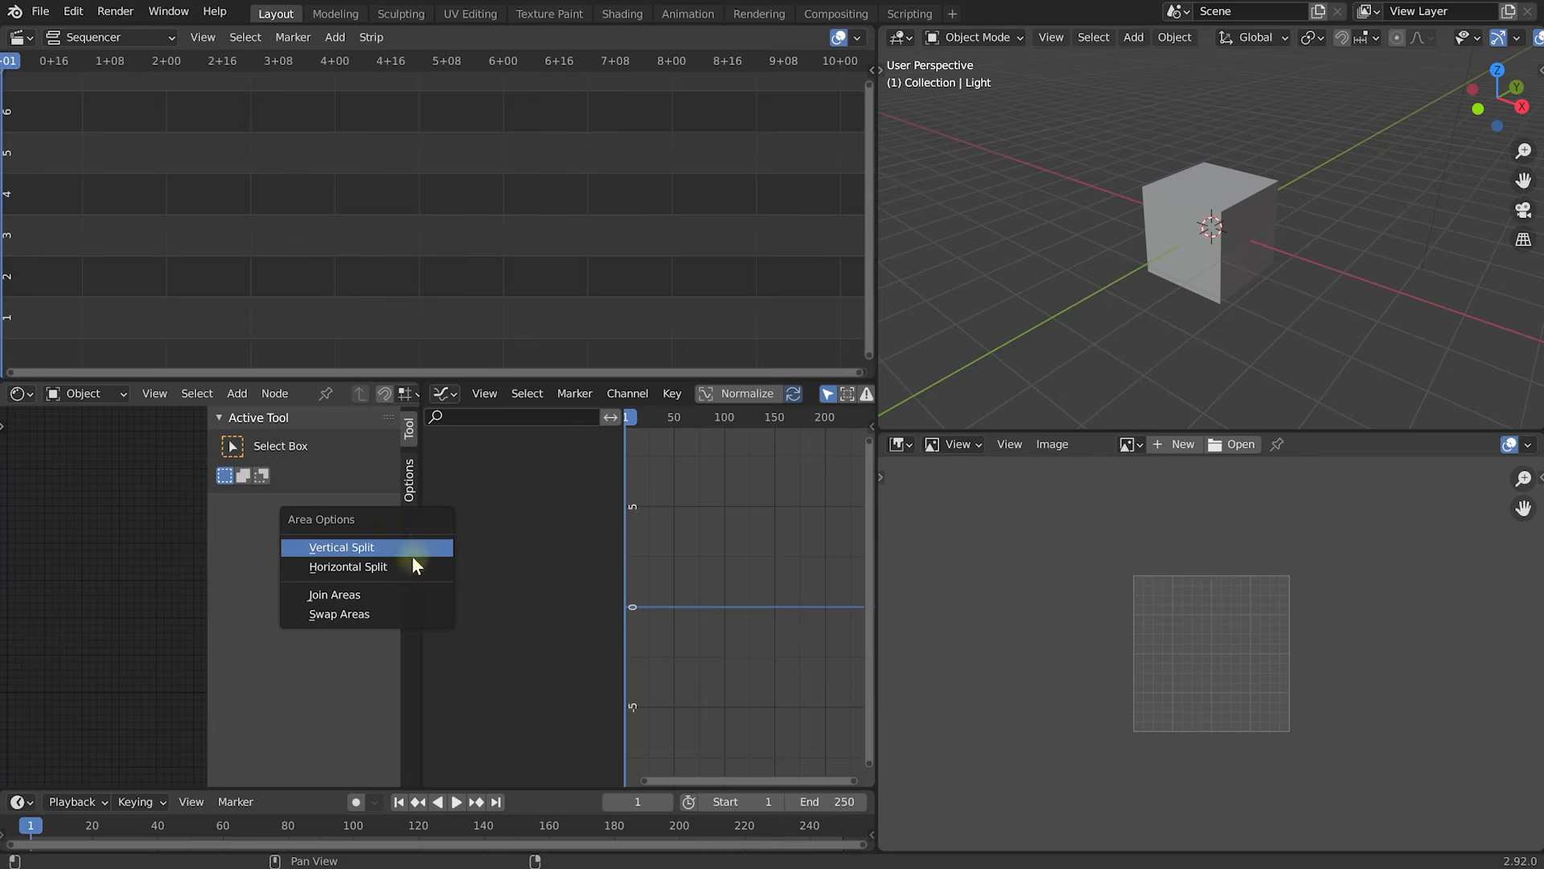
left_click(368, 598)
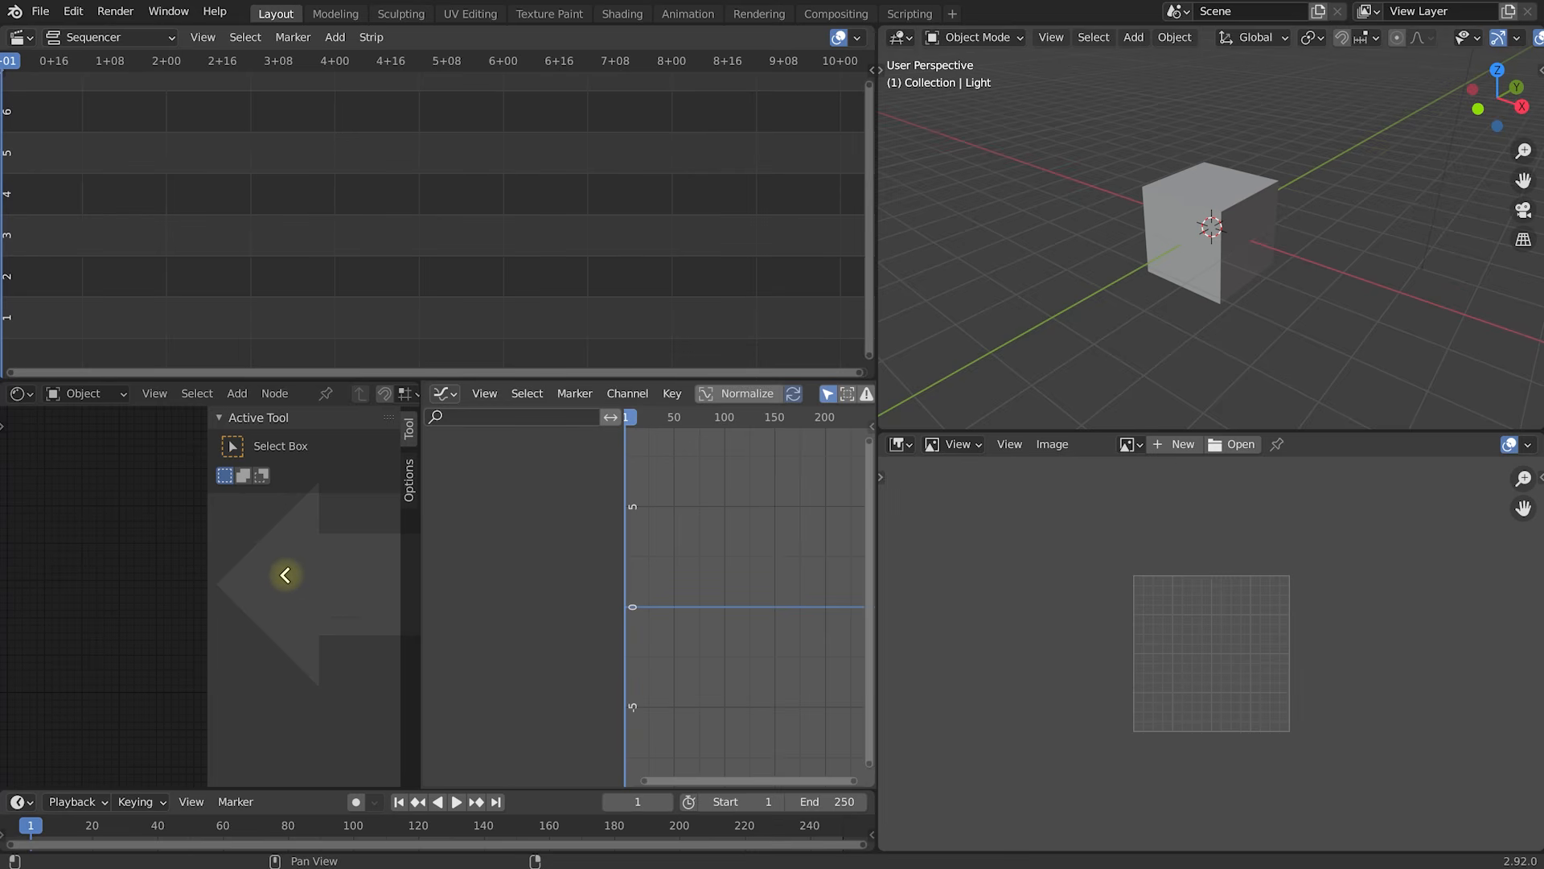
left_click_drag(285, 582, 287, 586)
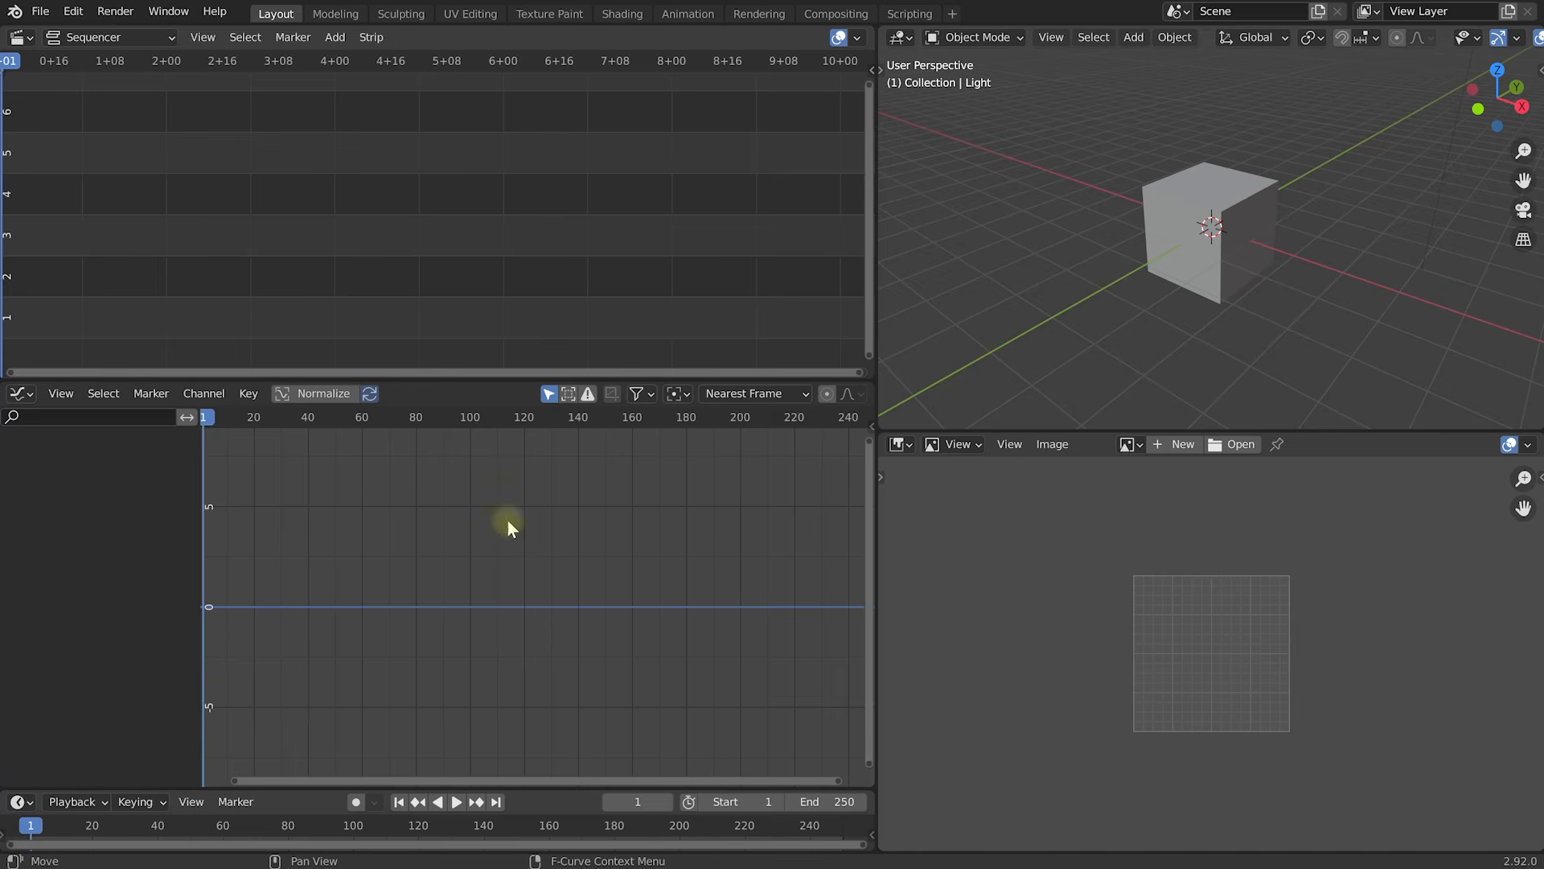
Join the Graph Editor with the Video Sequencer above it, letting the Graph Editor fill both areas.
right_click(412, 375)
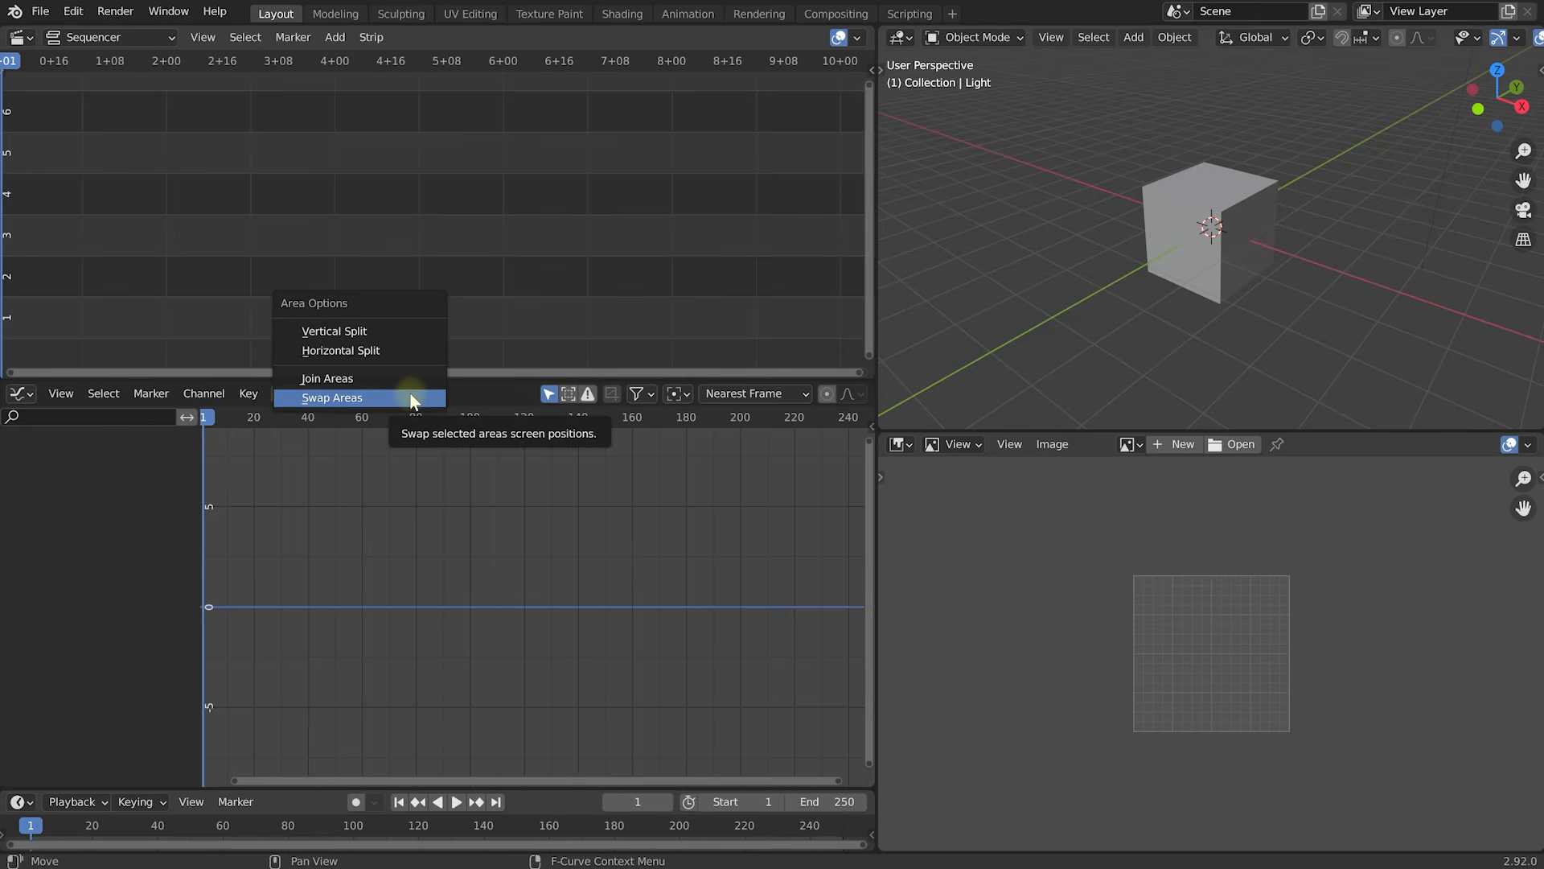
left_click(380, 380)
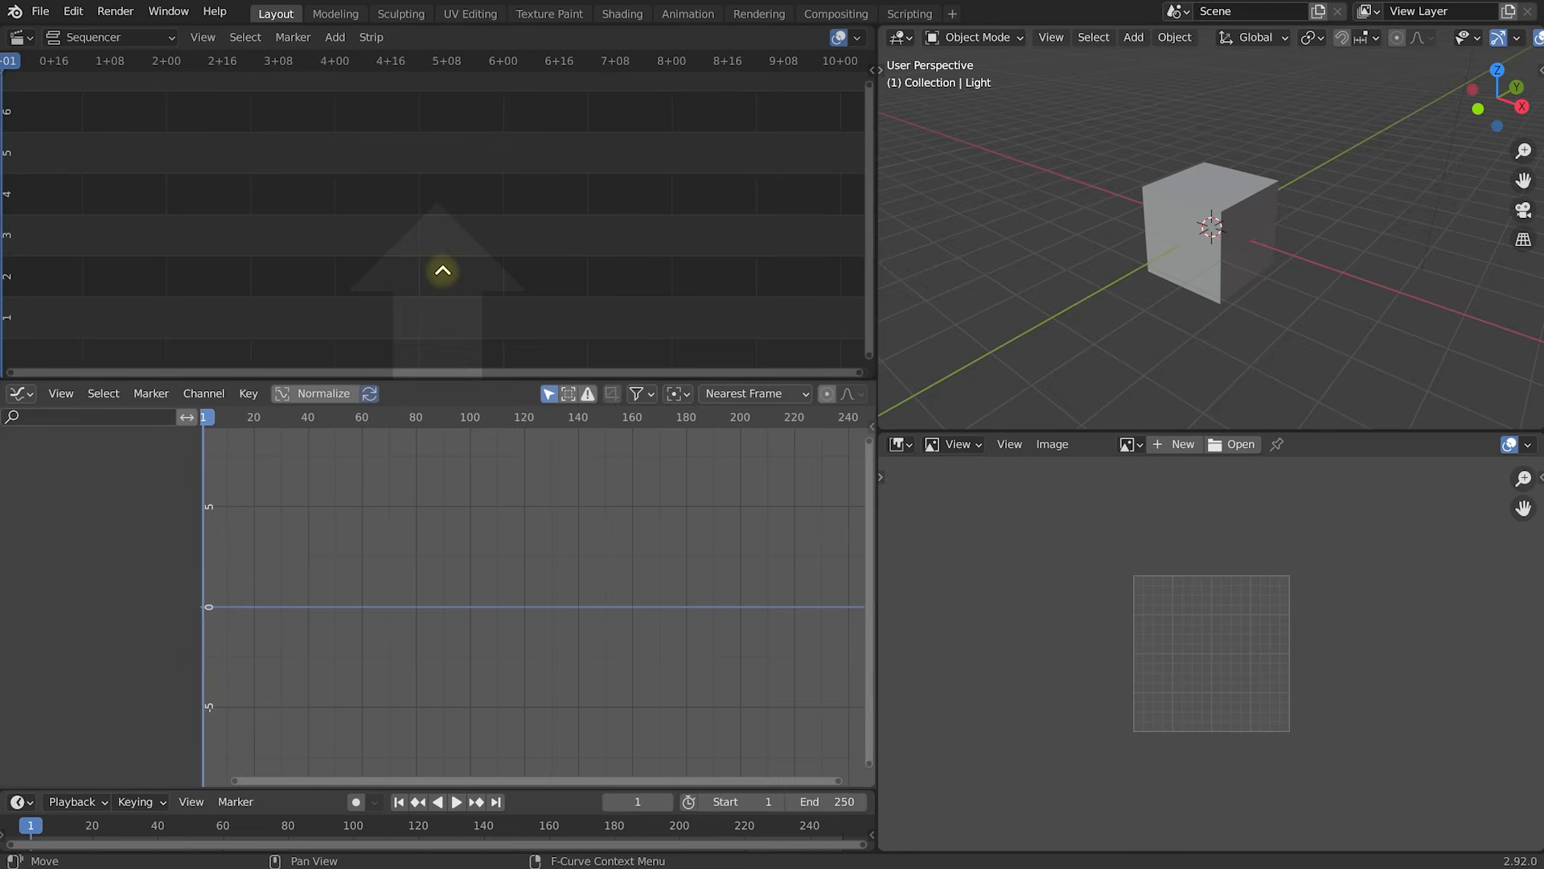
left_click(442, 271)
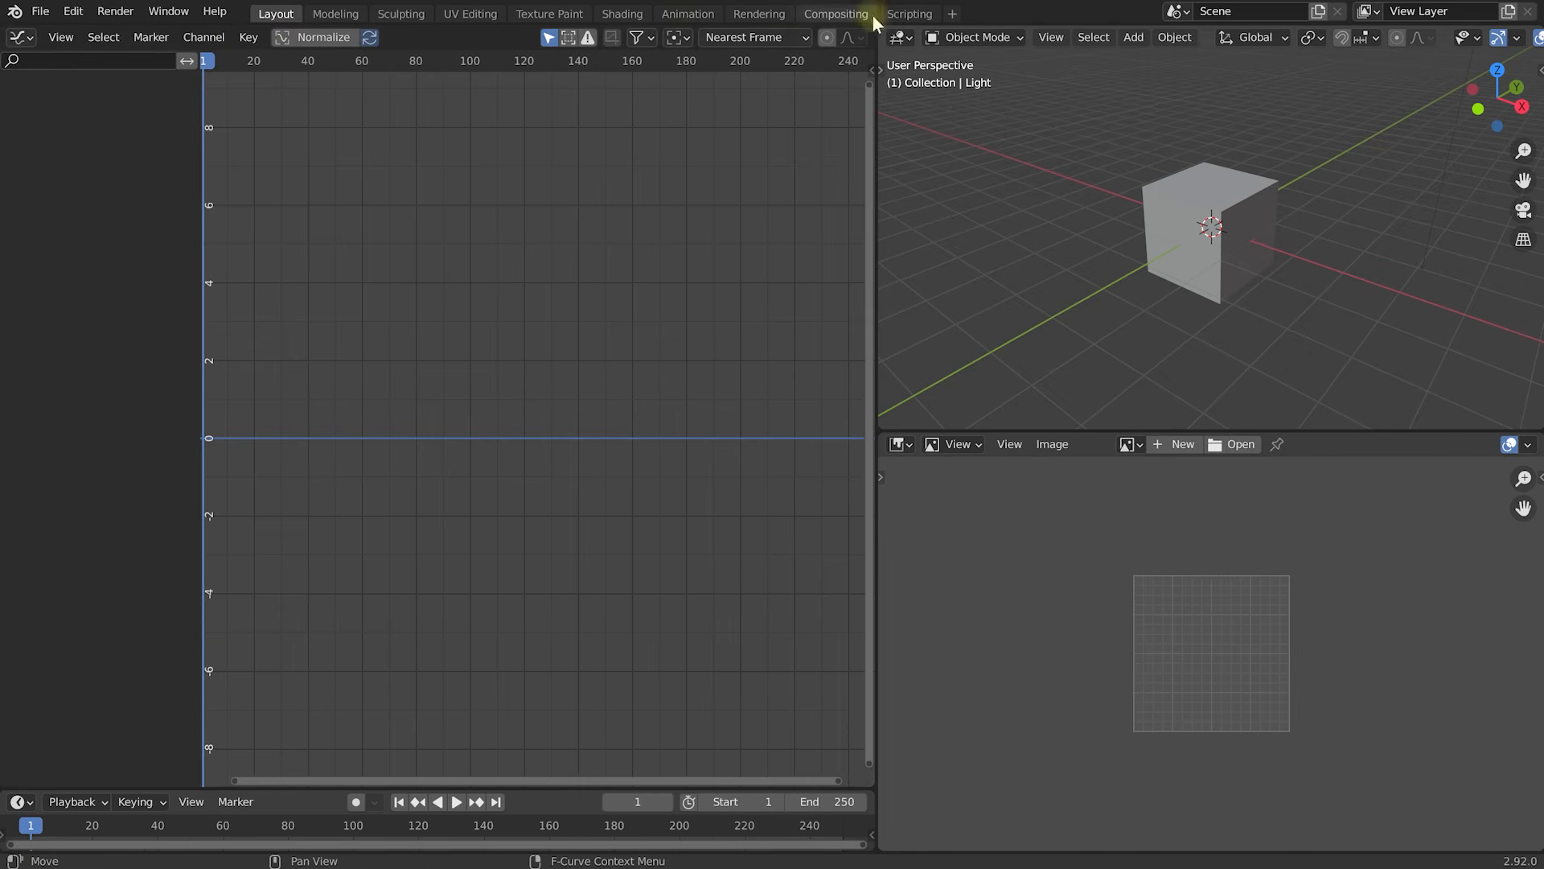
Add a new workspace from the General Layout preset and reorder it to the front of the workspaces.
right_click(271, 13)
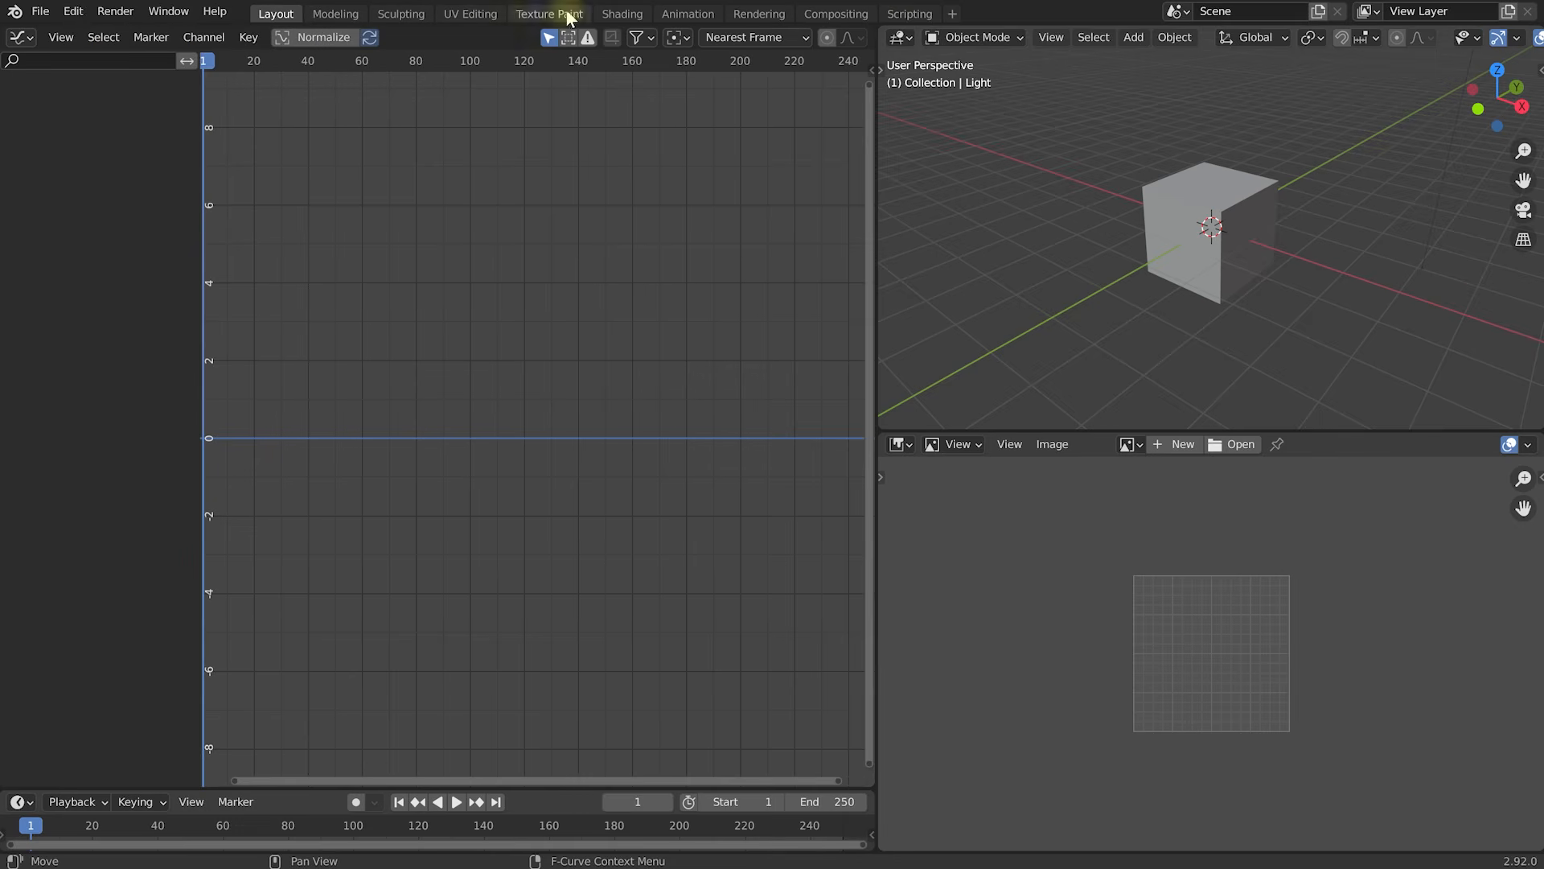
left_click(951, 16)
mouse_move(936, 49)
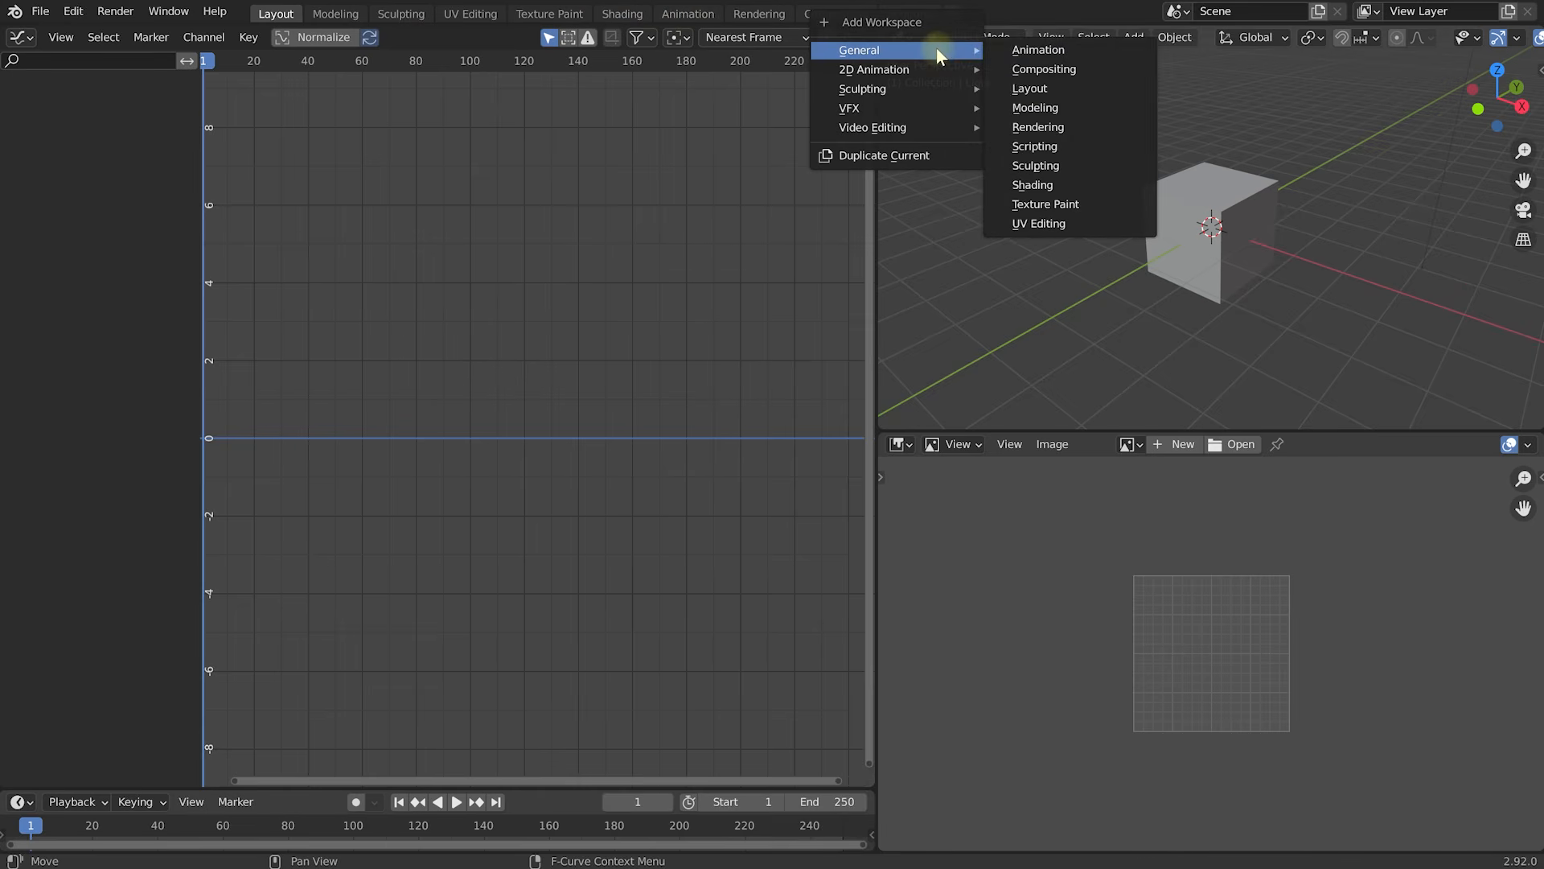
left_click(1041, 89)
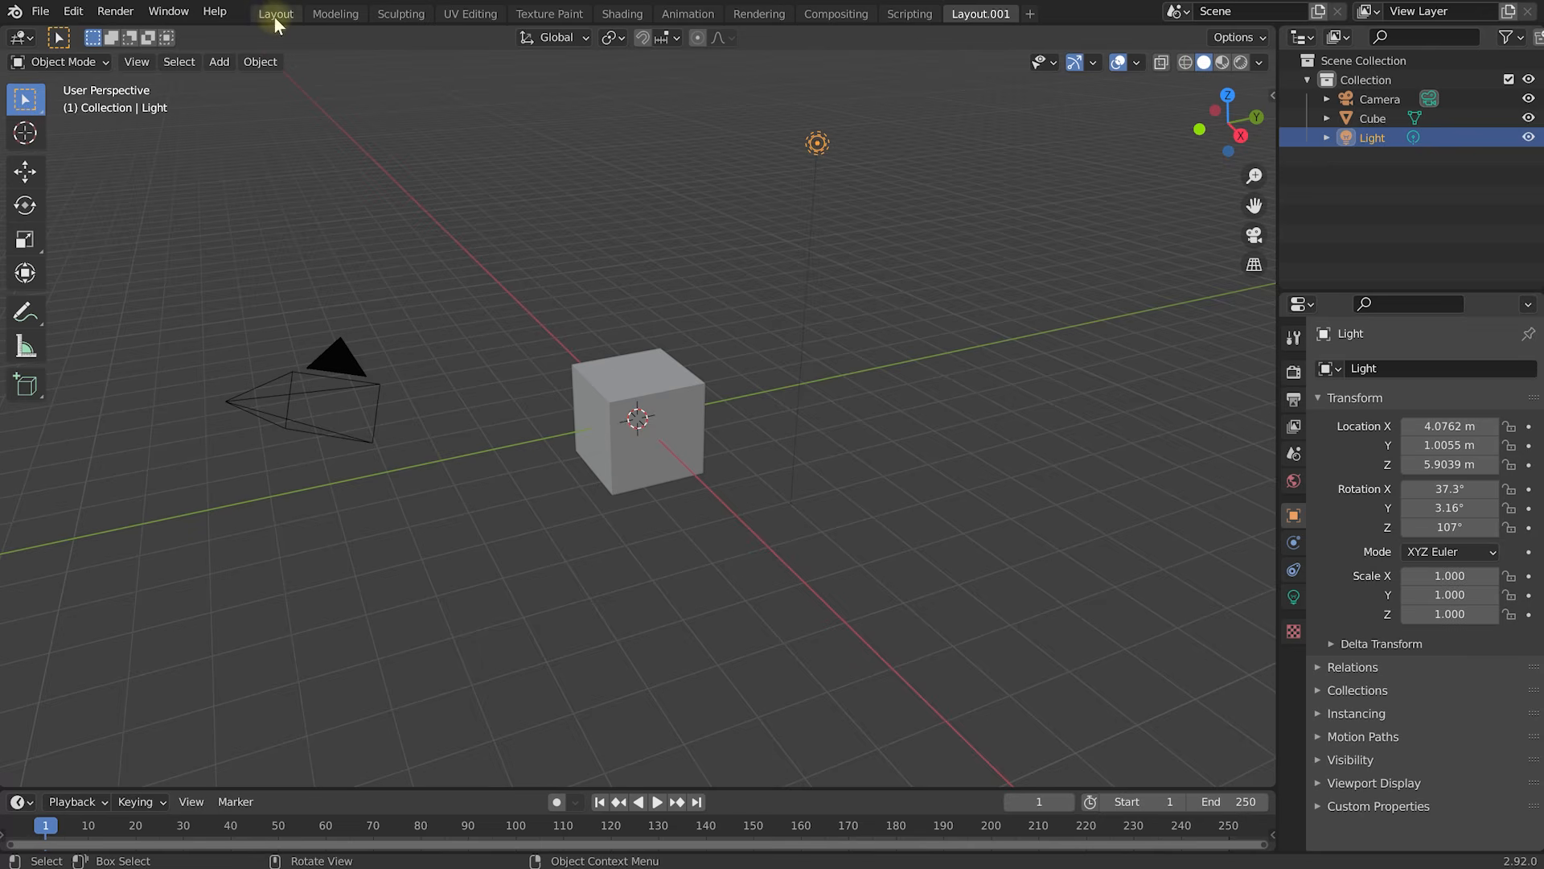
right_click(970, 14)
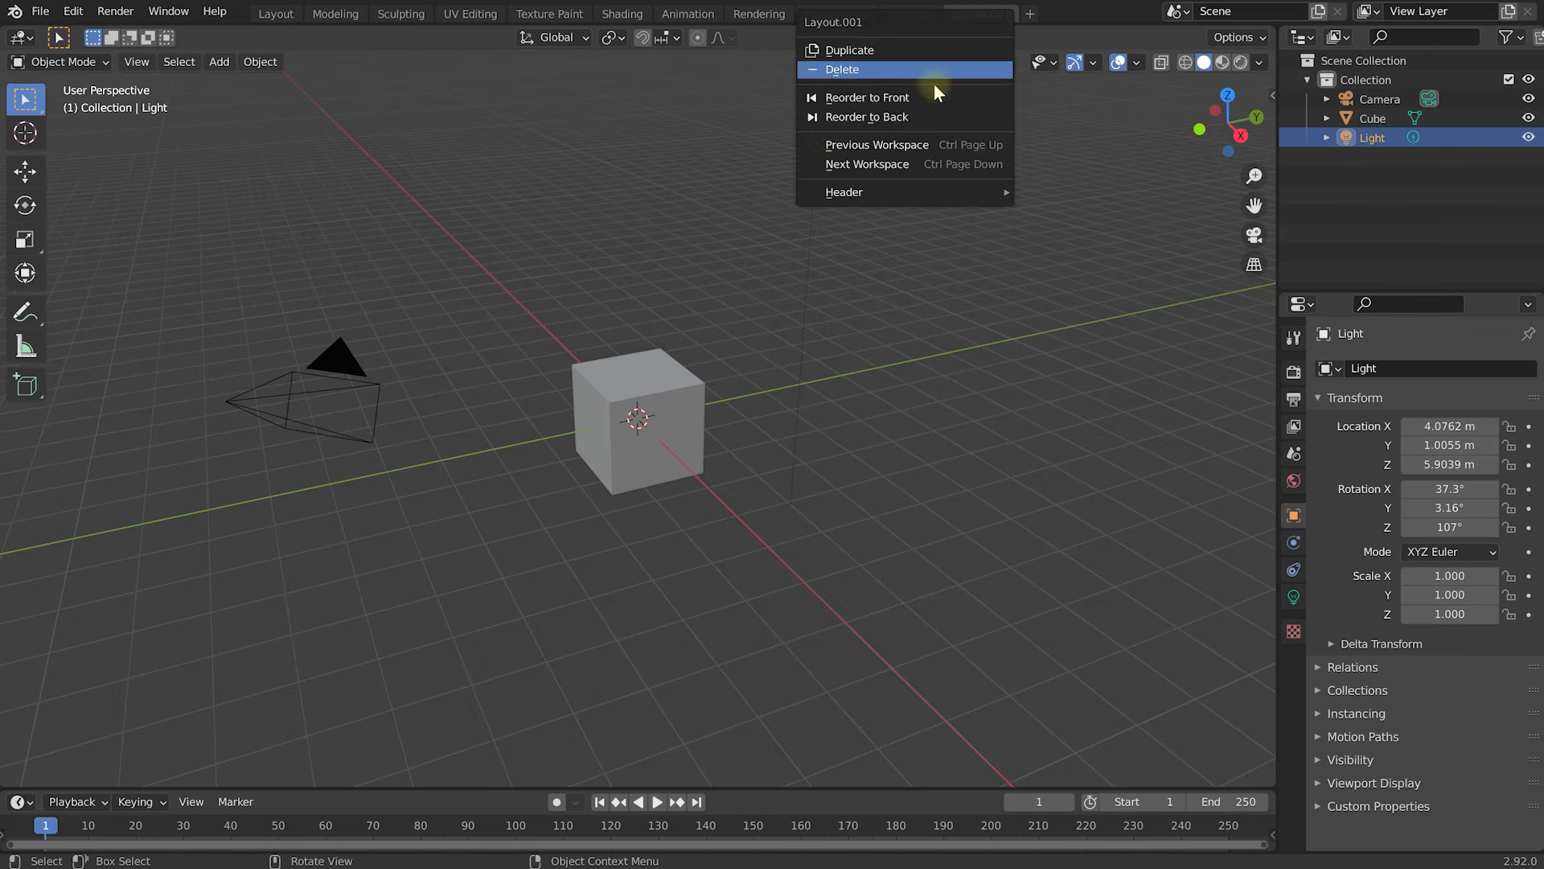
left_click(873, 98)
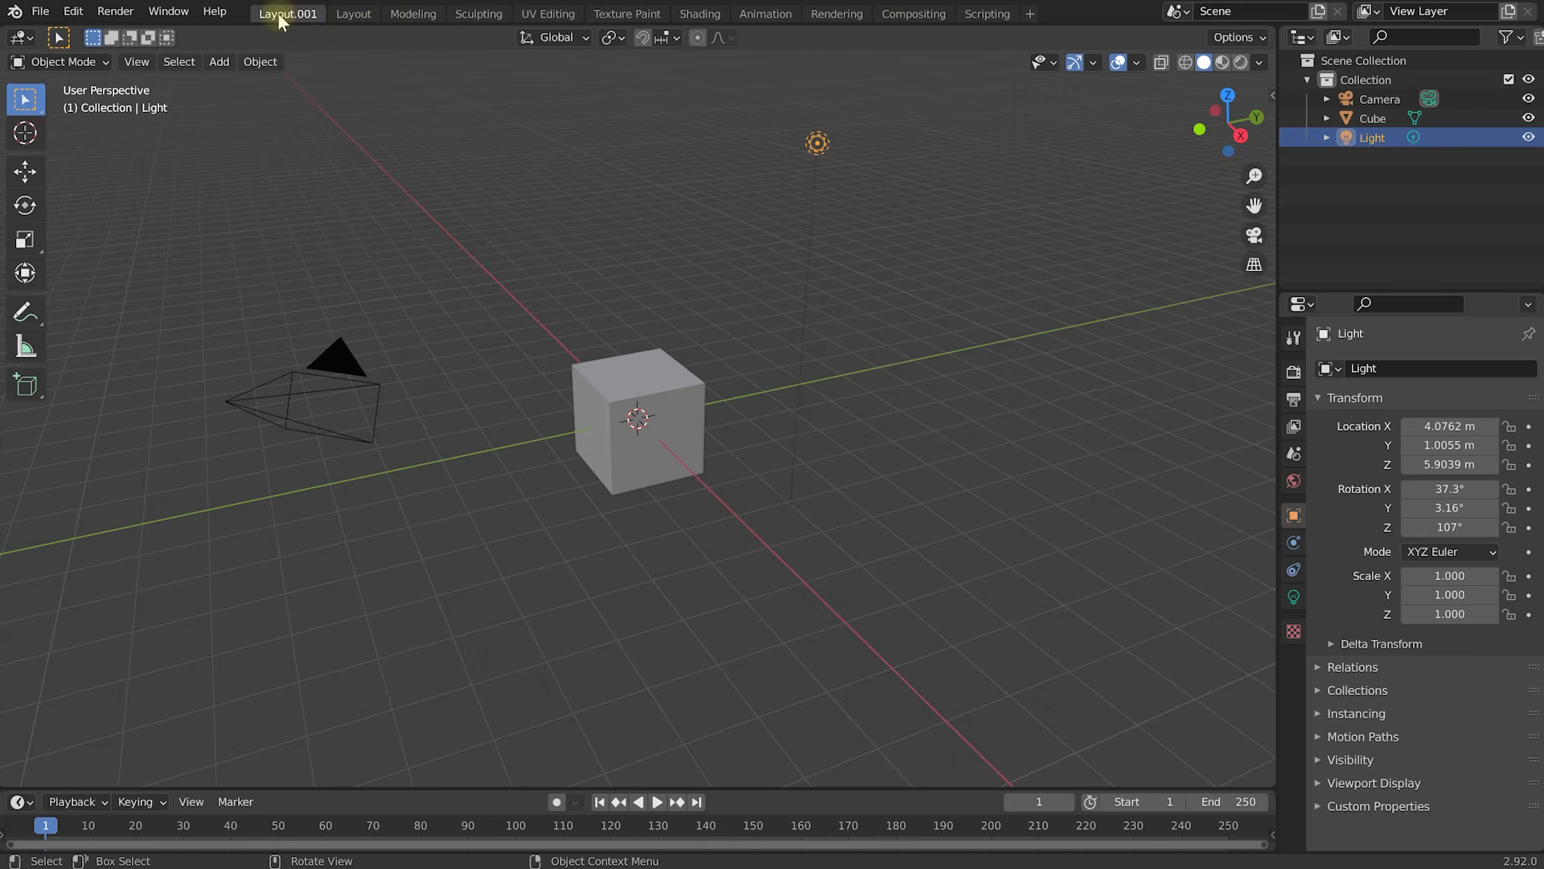
Delete the original Layout workspace that contains the rearranged editor areas.
left_click(351, 18)
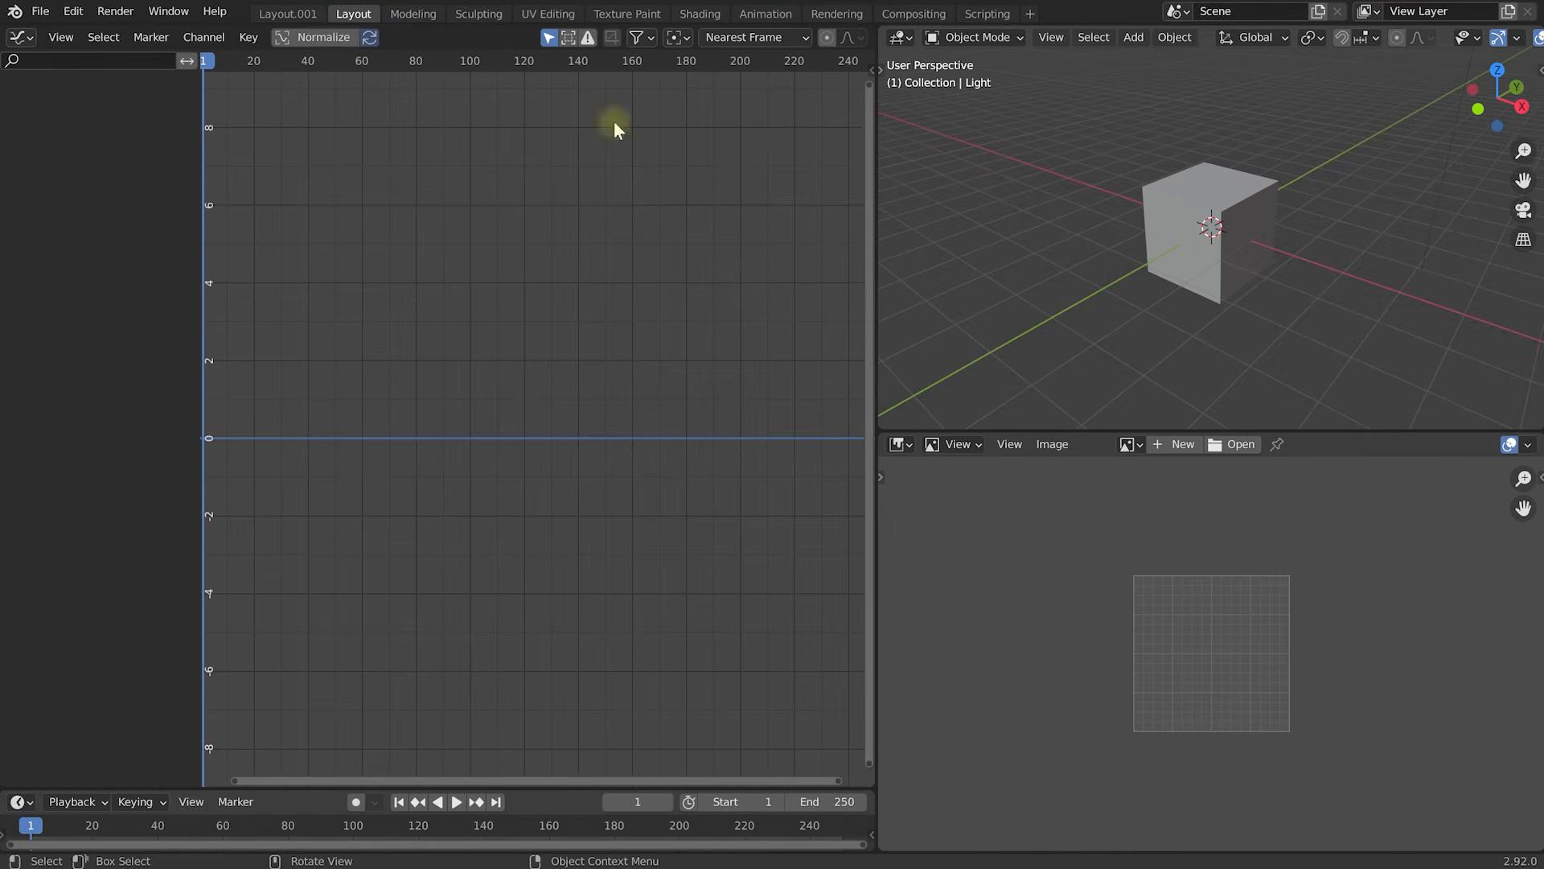
right_click(346, 18)
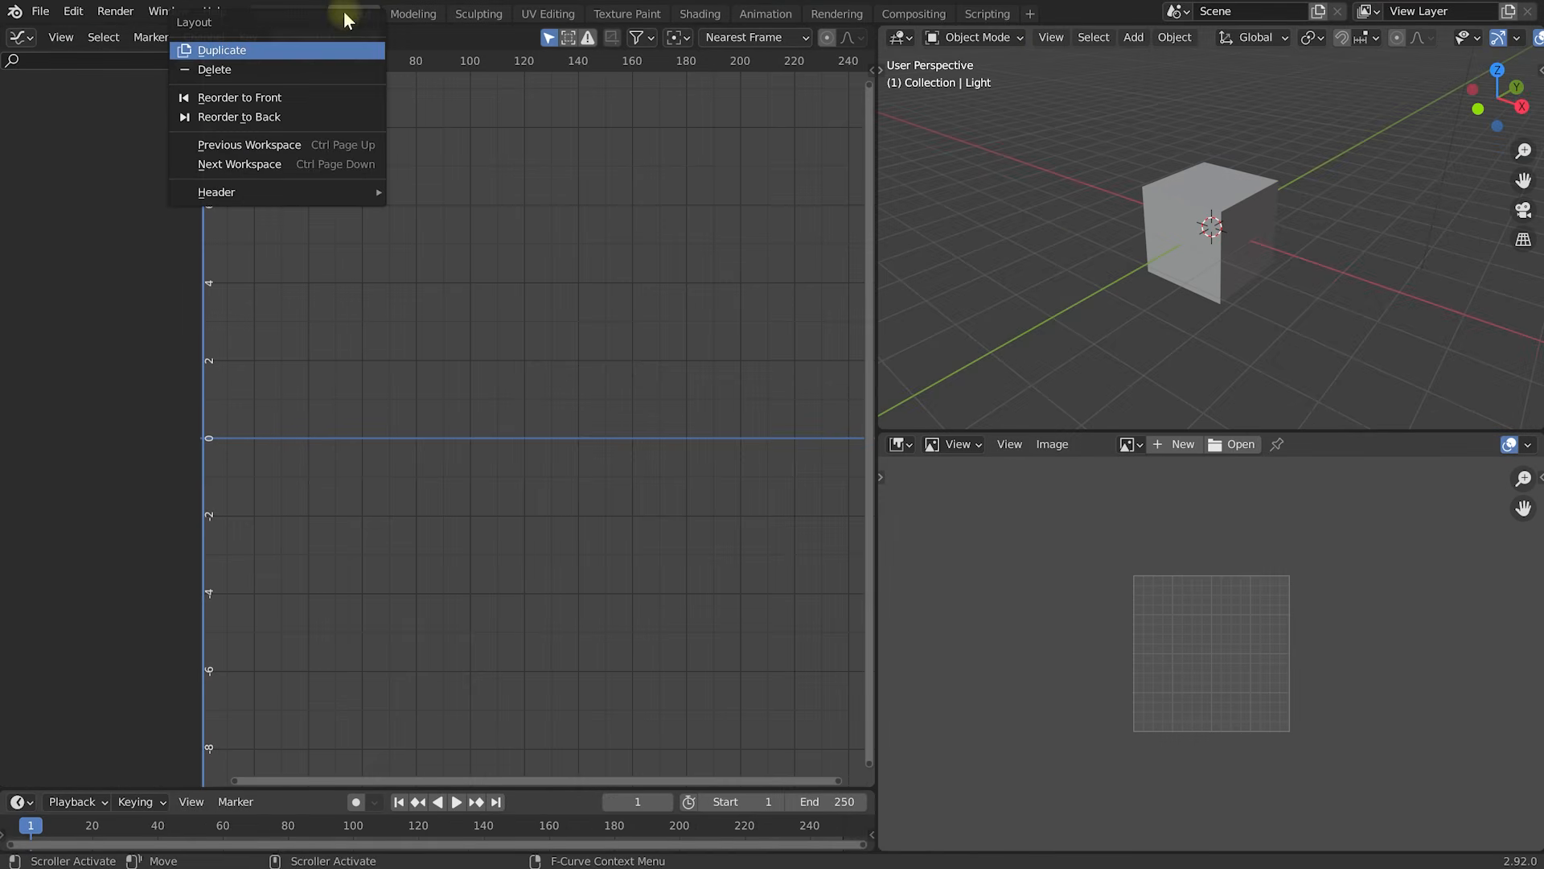
left_click(267, 67)
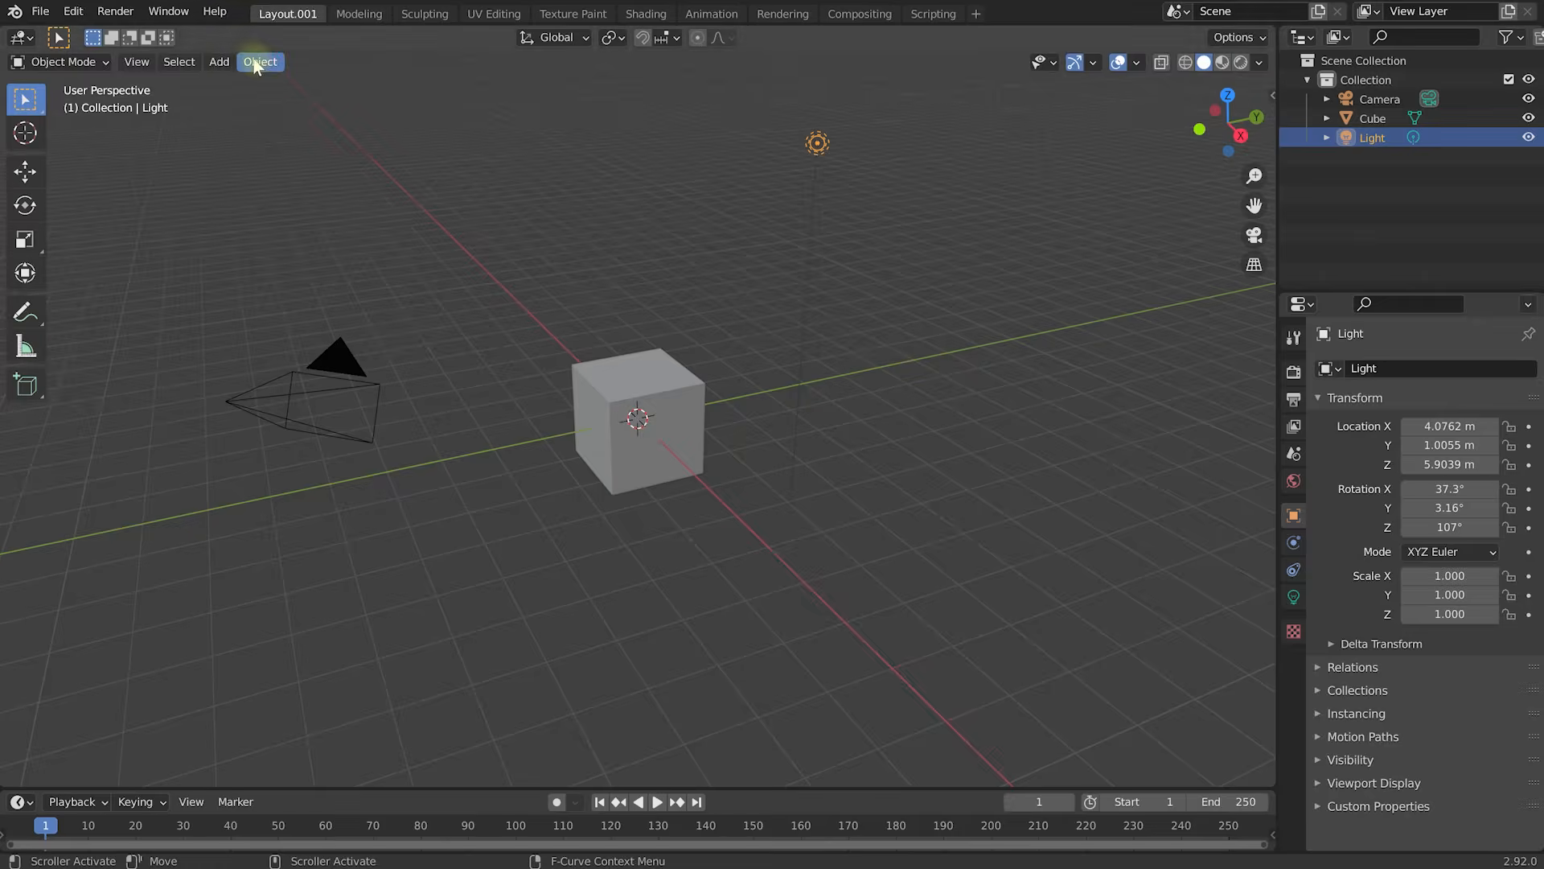
Rename the Layout.001 workspace as Layout.
double_click(290, 15)
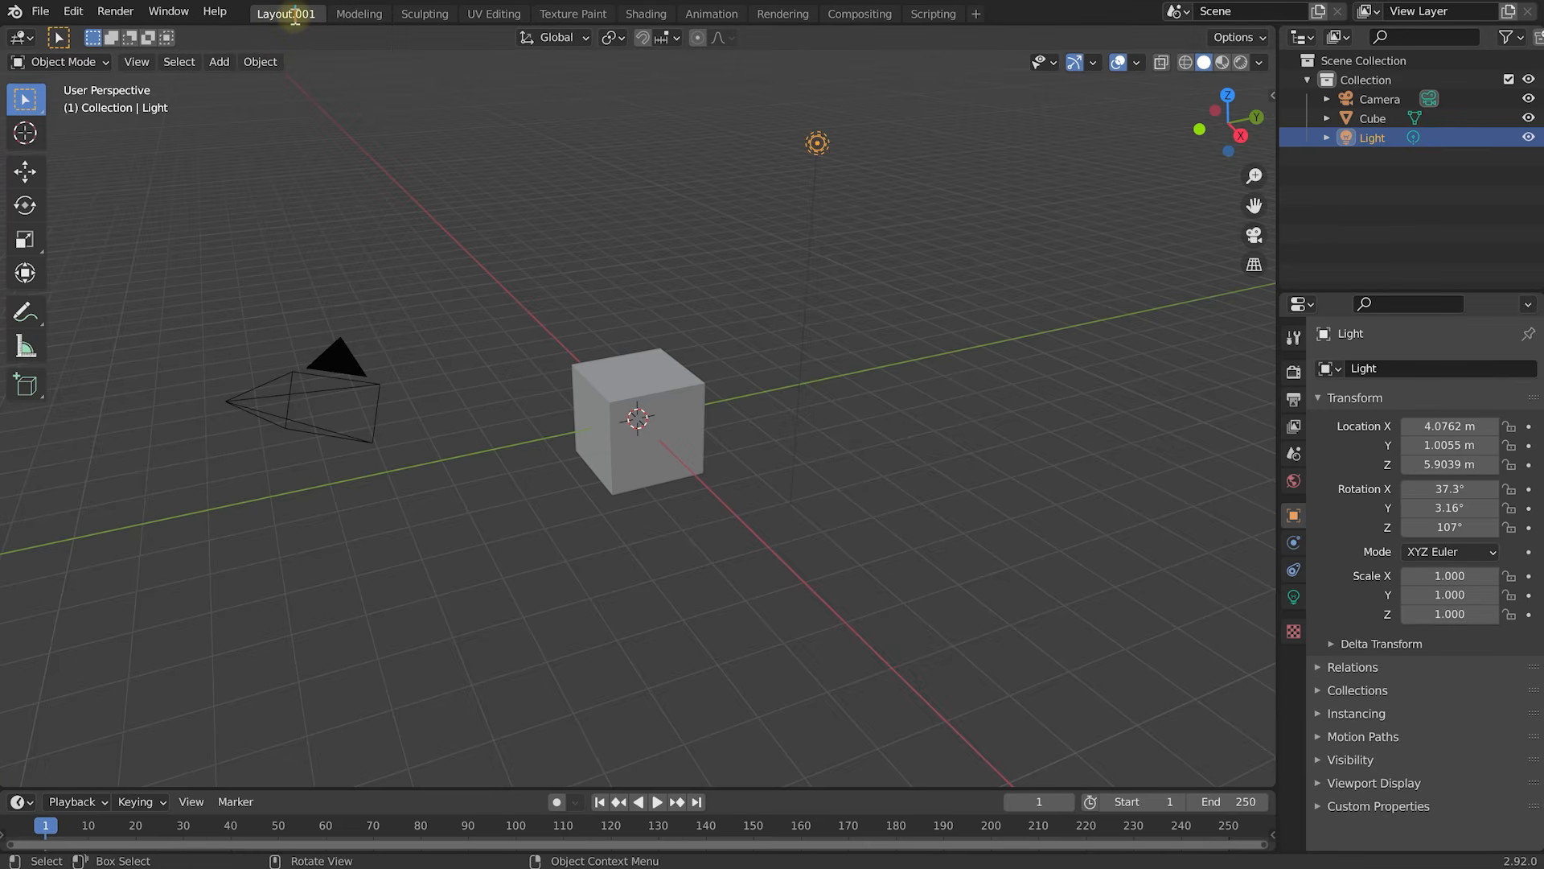
key("BackSpace")
key("BackSpace")
key("BackSpace")
key("BackSpace")
key("Return")
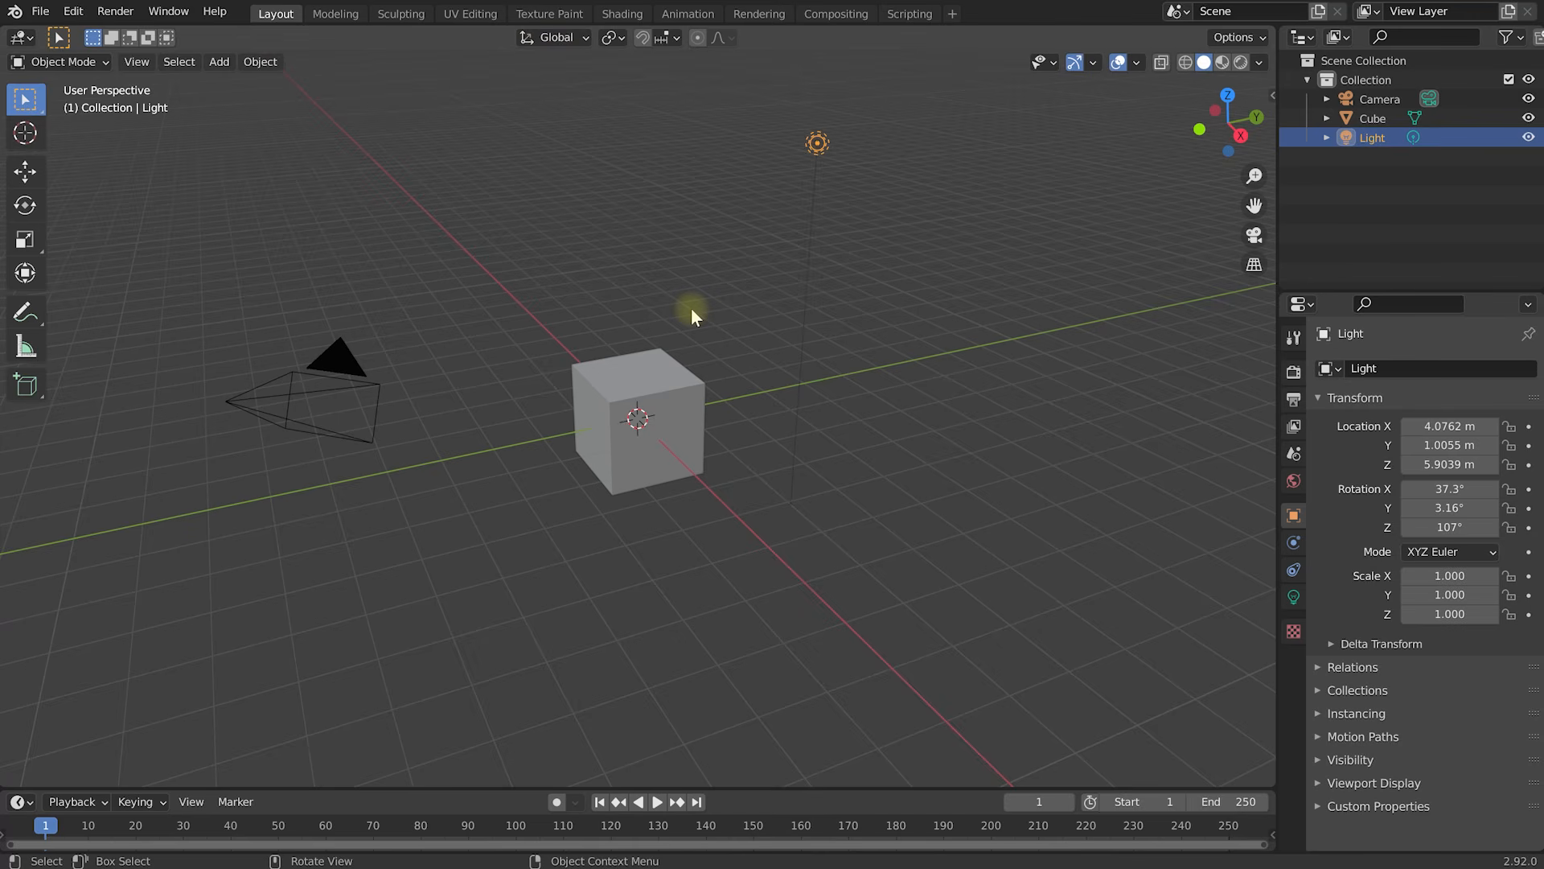
Restore Blender's default setup by loading the factory settings.
mouse_move(823, 407)
middle_mouse_down()
mouse_move(827, 437)
mouse_move(813, 381)
middle_mouse_up()
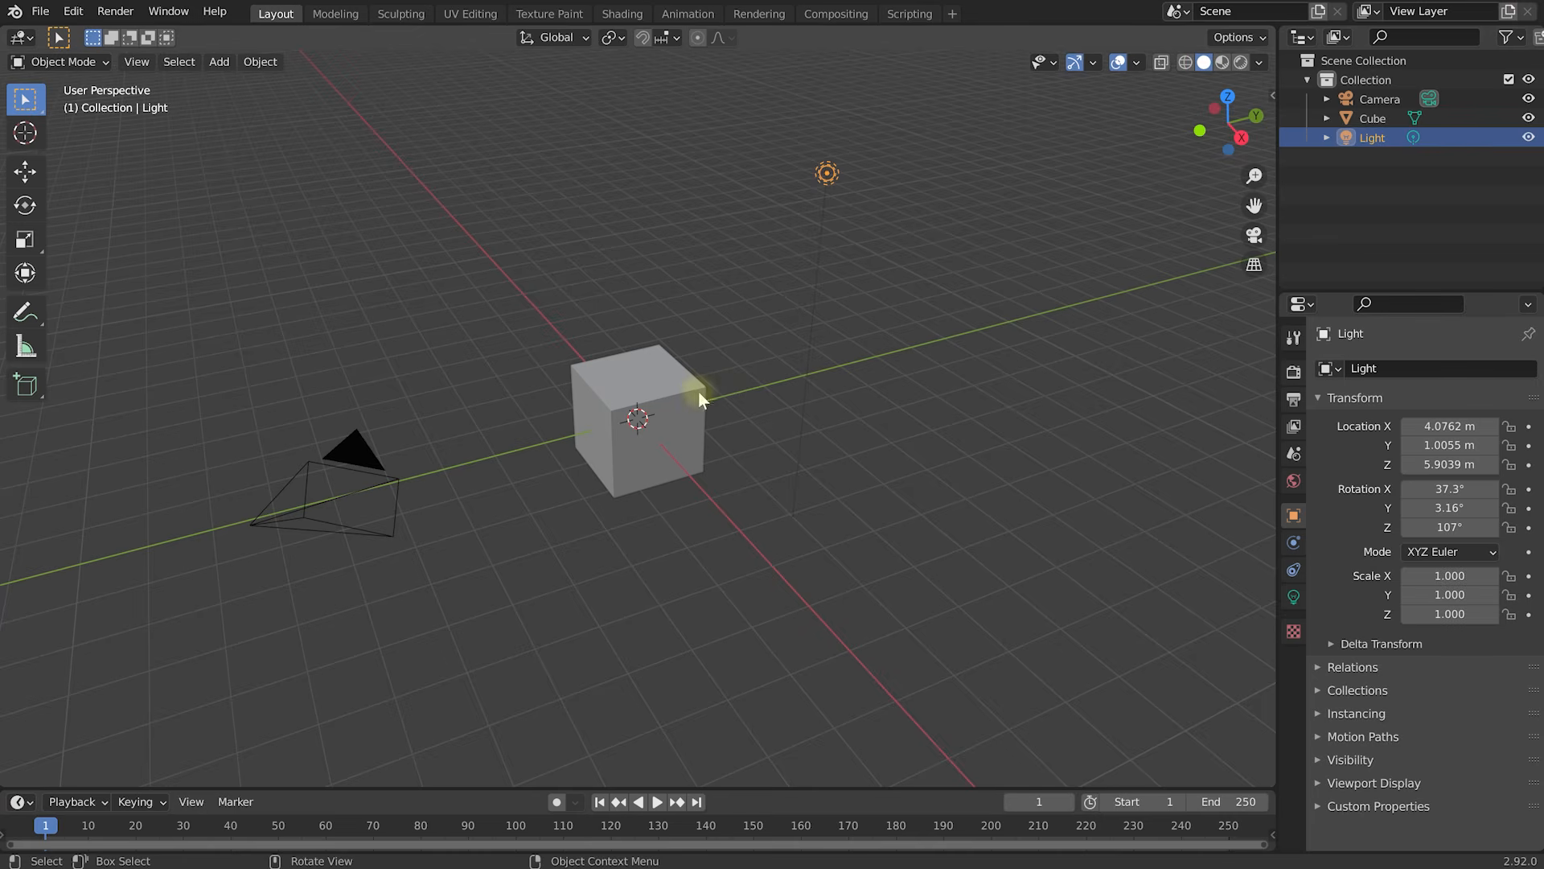
left_click(39, 12)
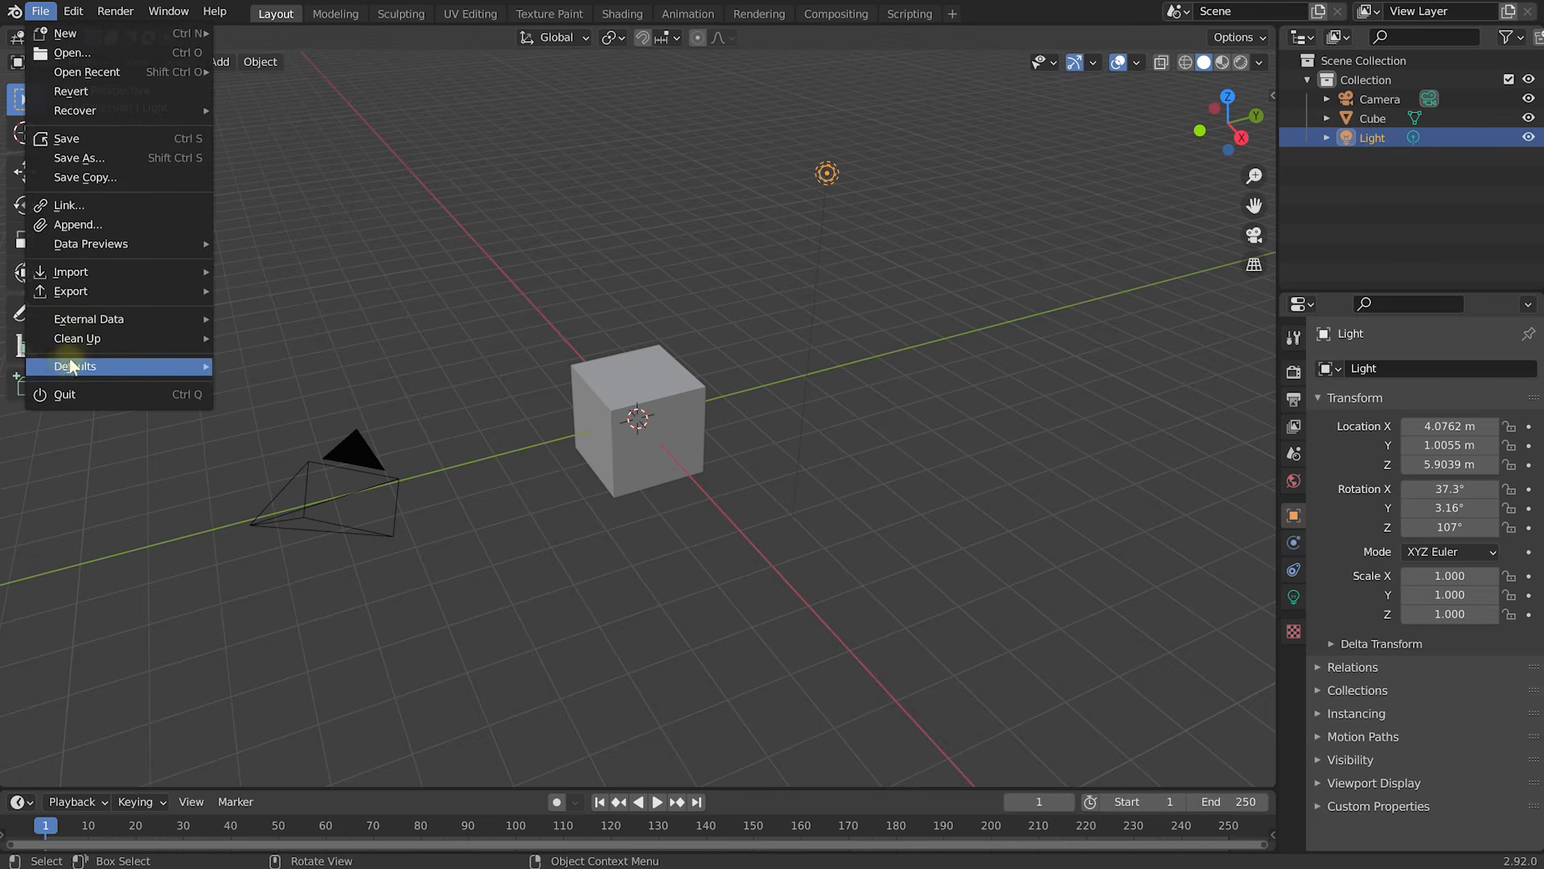
mouse_move(117, 375)
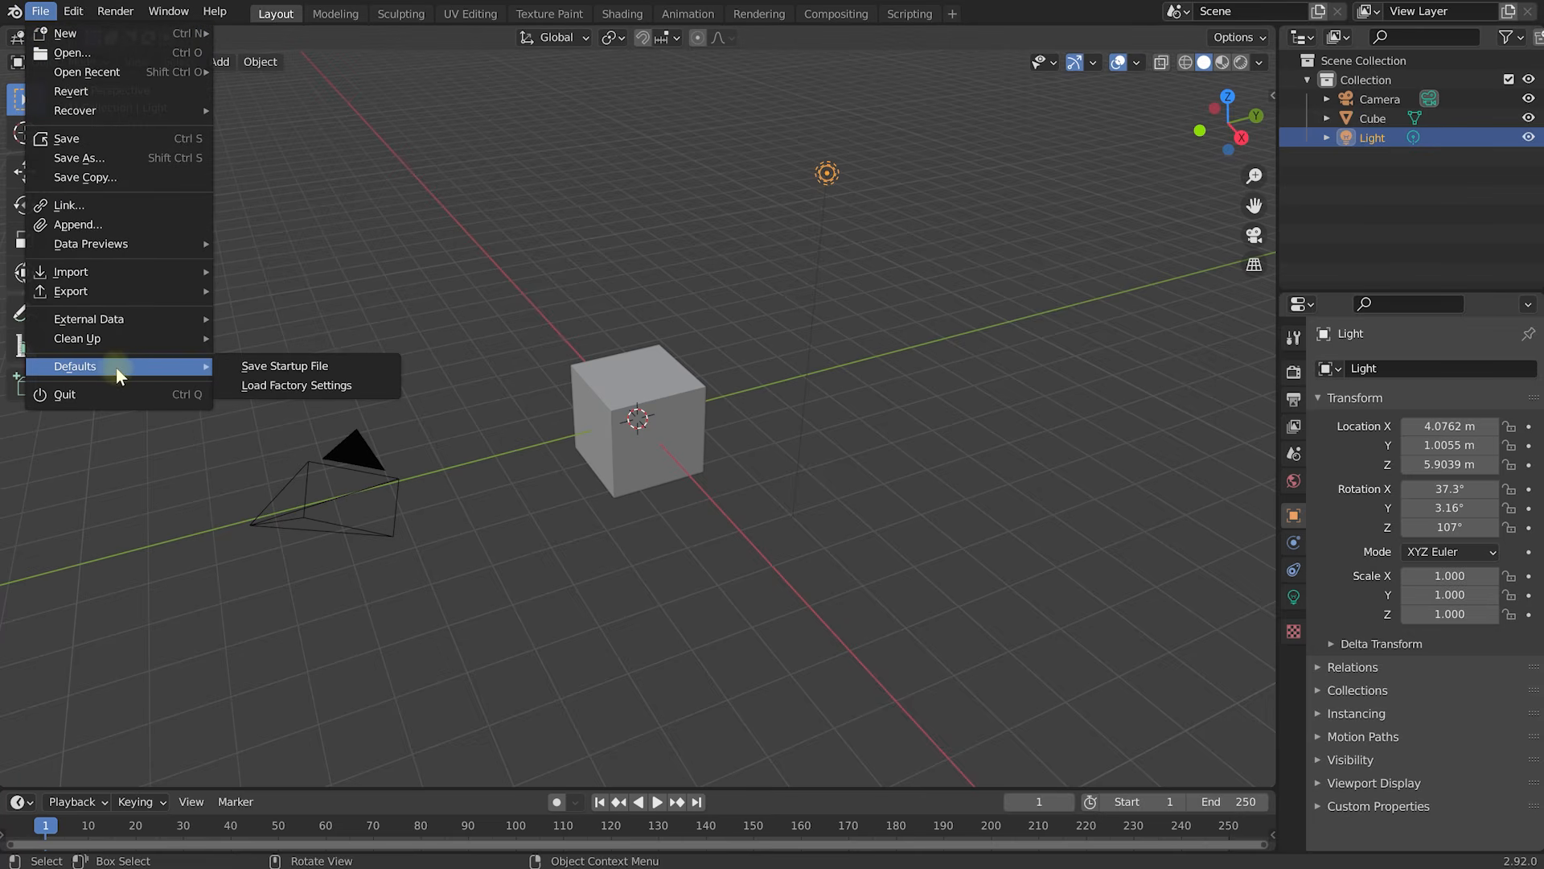
left_click(304, 387)
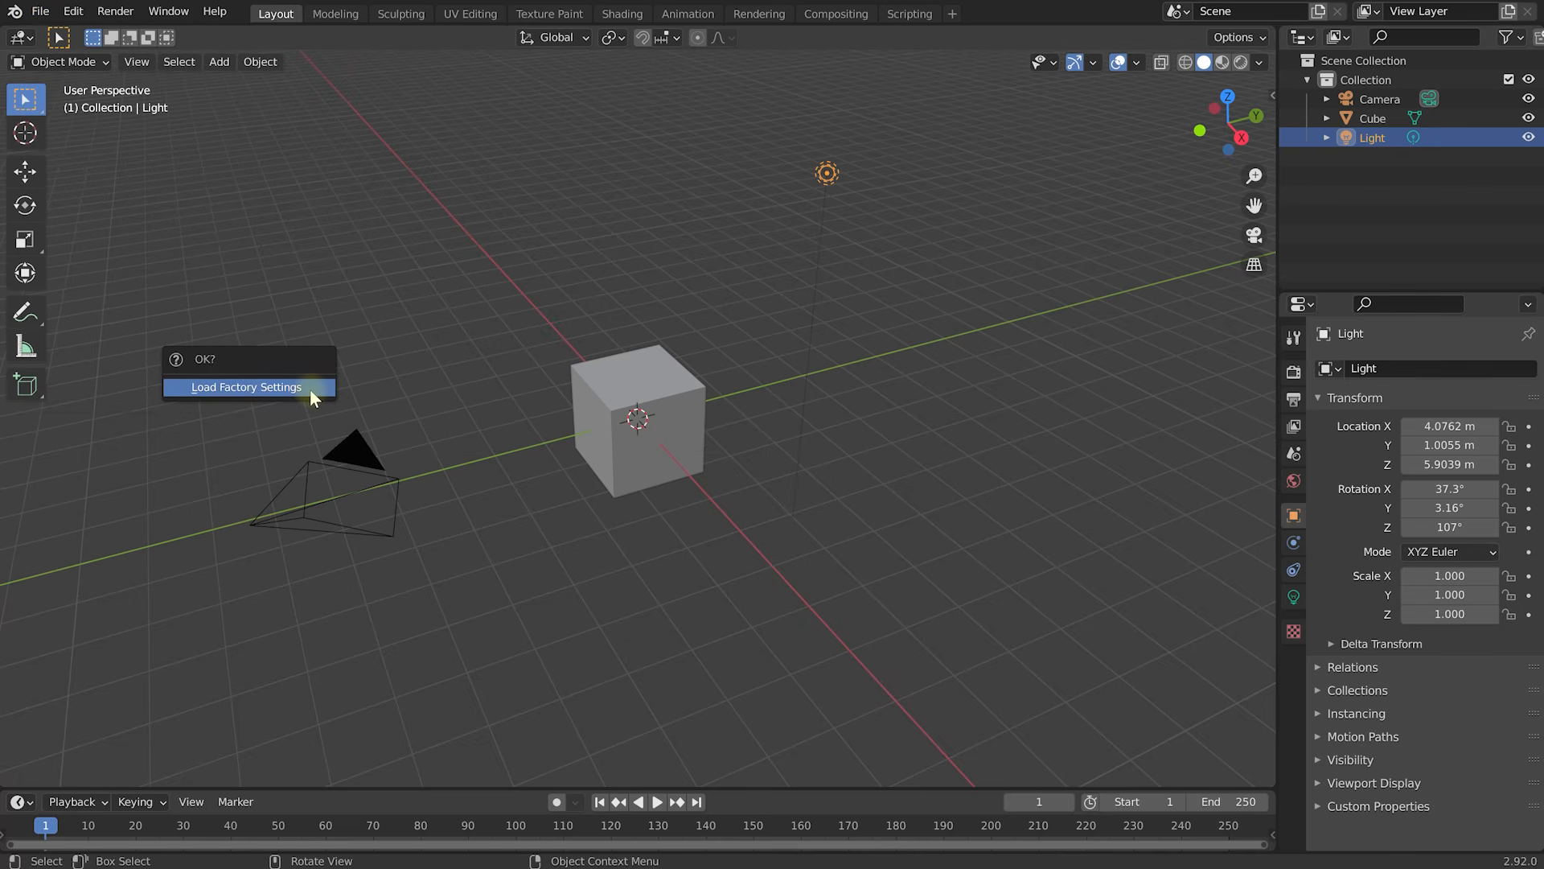
left_click(299, 388)
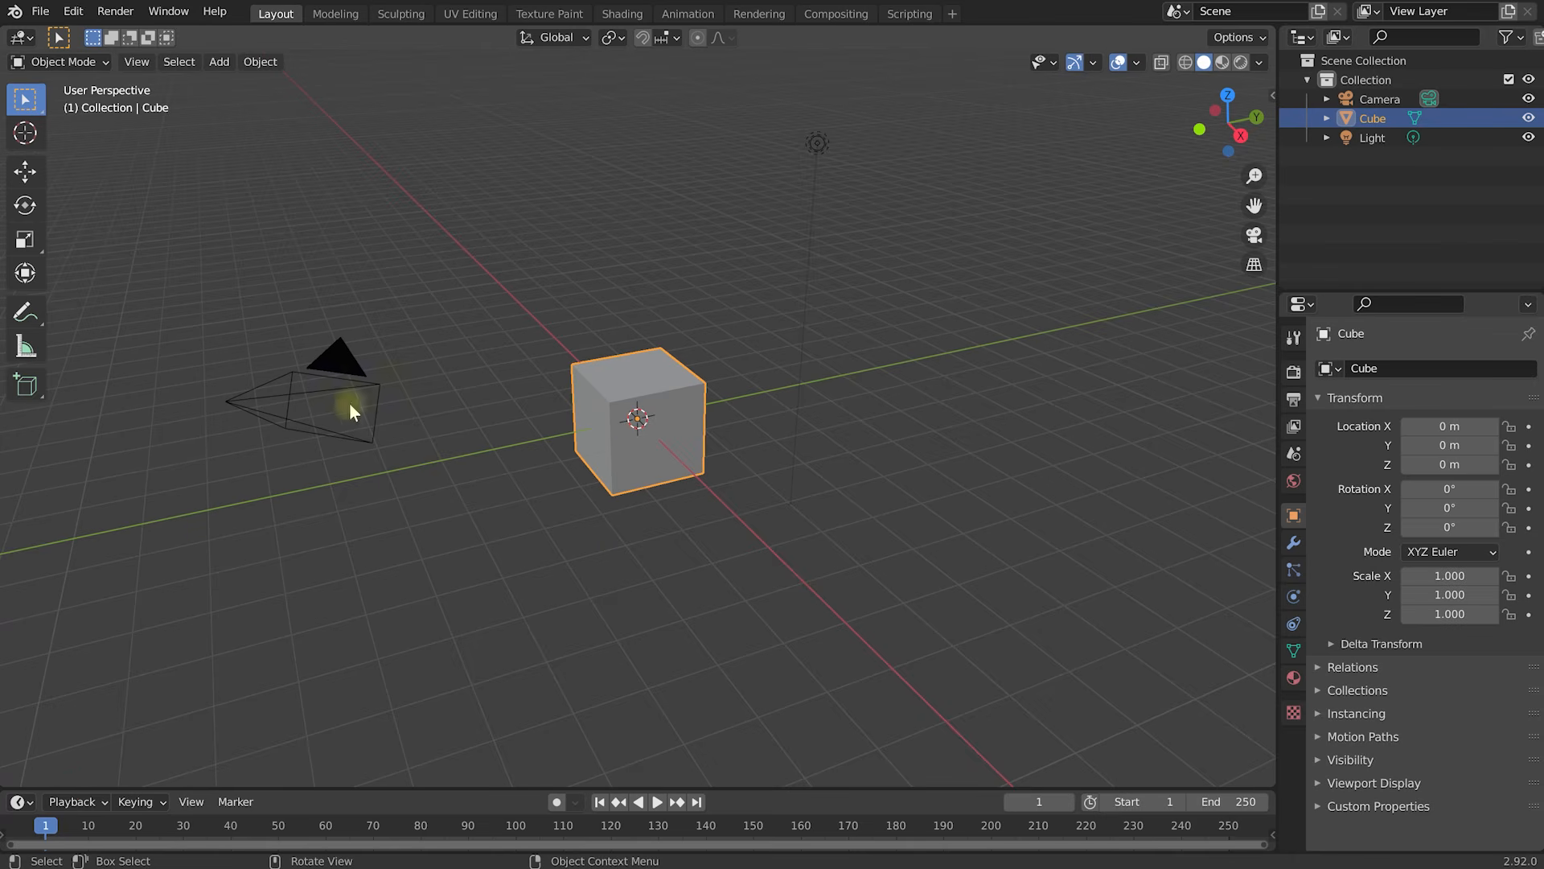
Select the camera, cube and light individually in the 3D Viewport, and again in the Outliner, ending with the light.
left_click(345, 363)
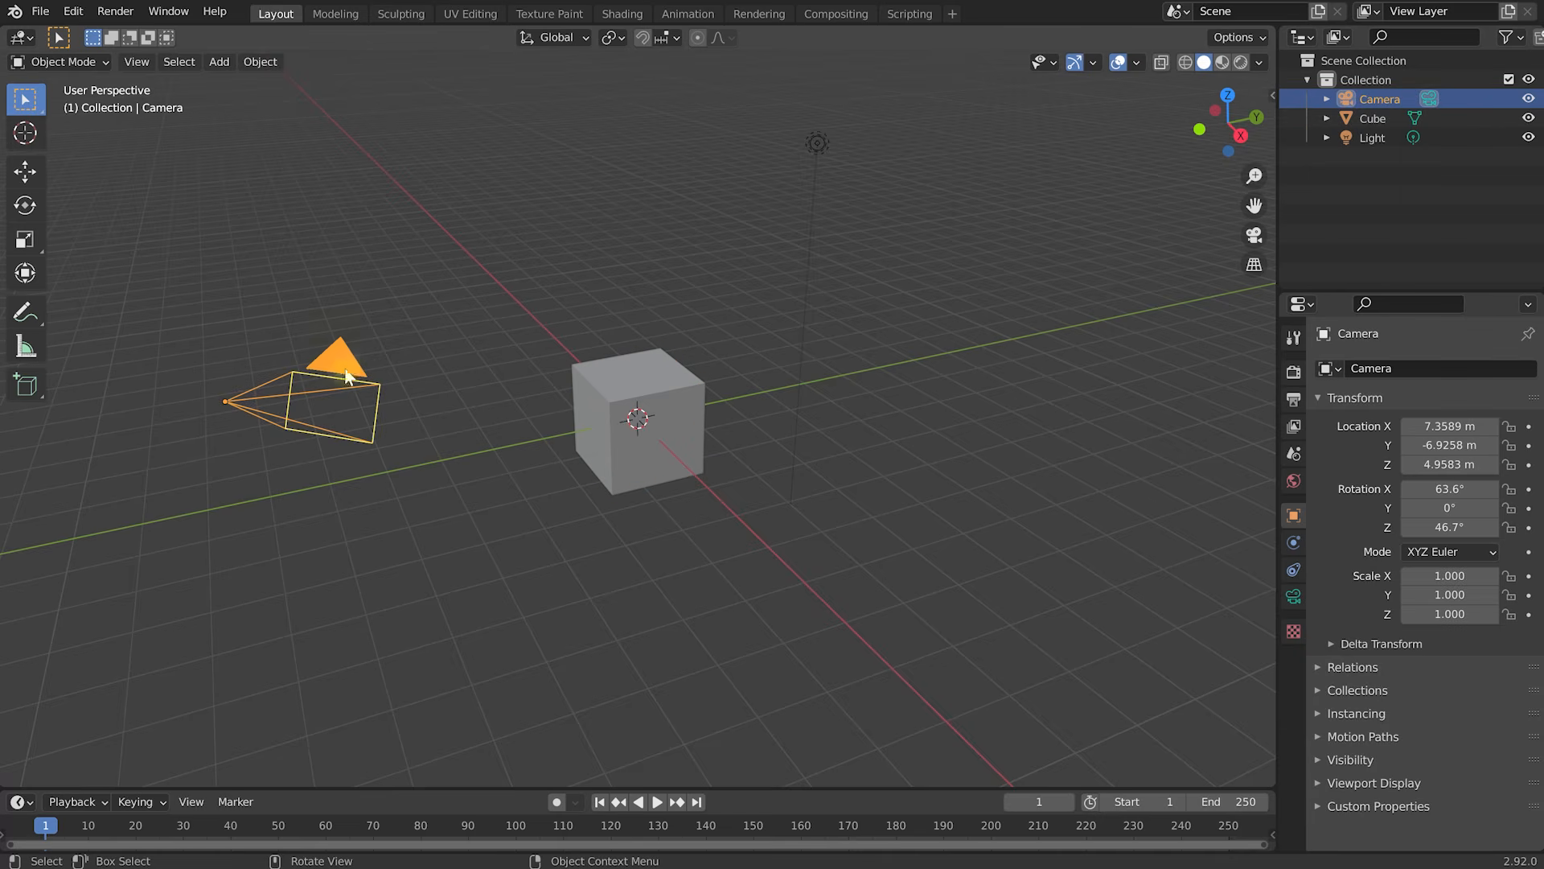
left_click(635, 386)
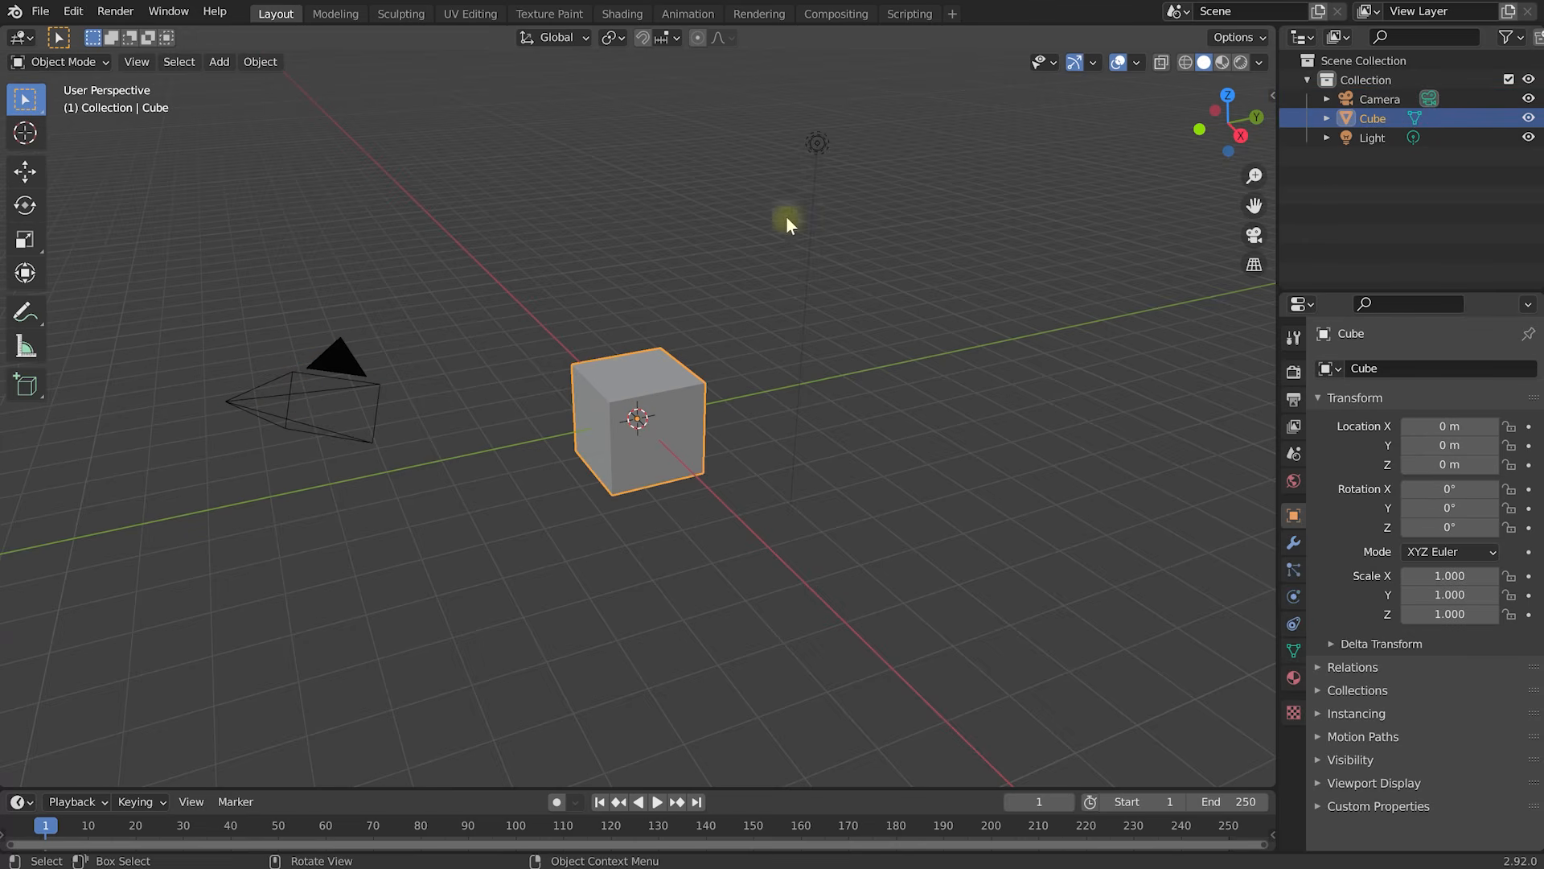
left_click(814, 142)
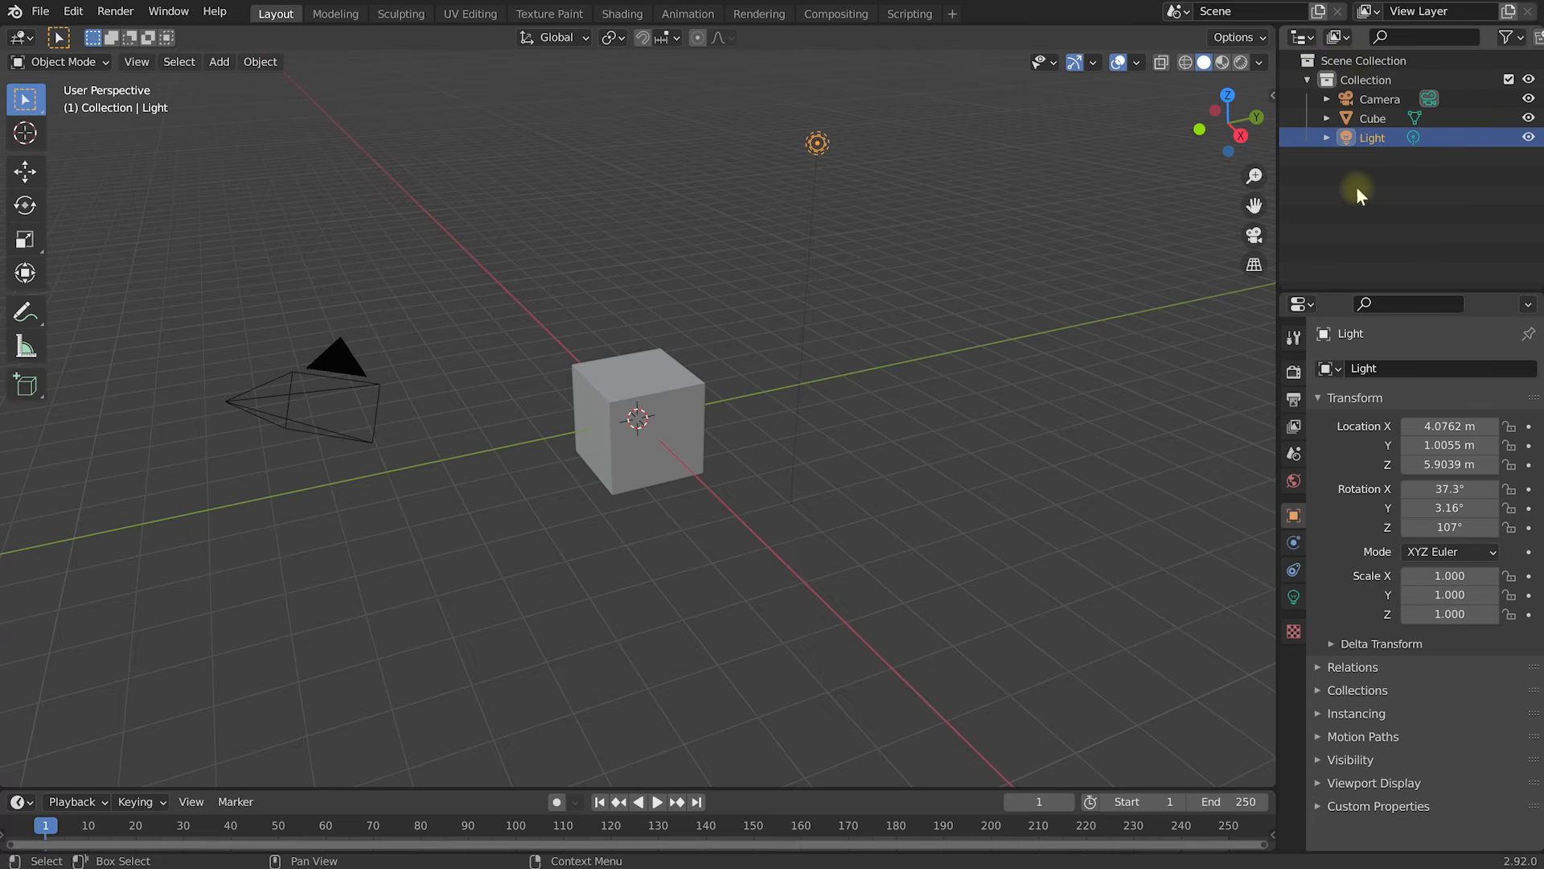
left_click(1379, 117)
left_click(1381, 99)
left_click(1374, 119)
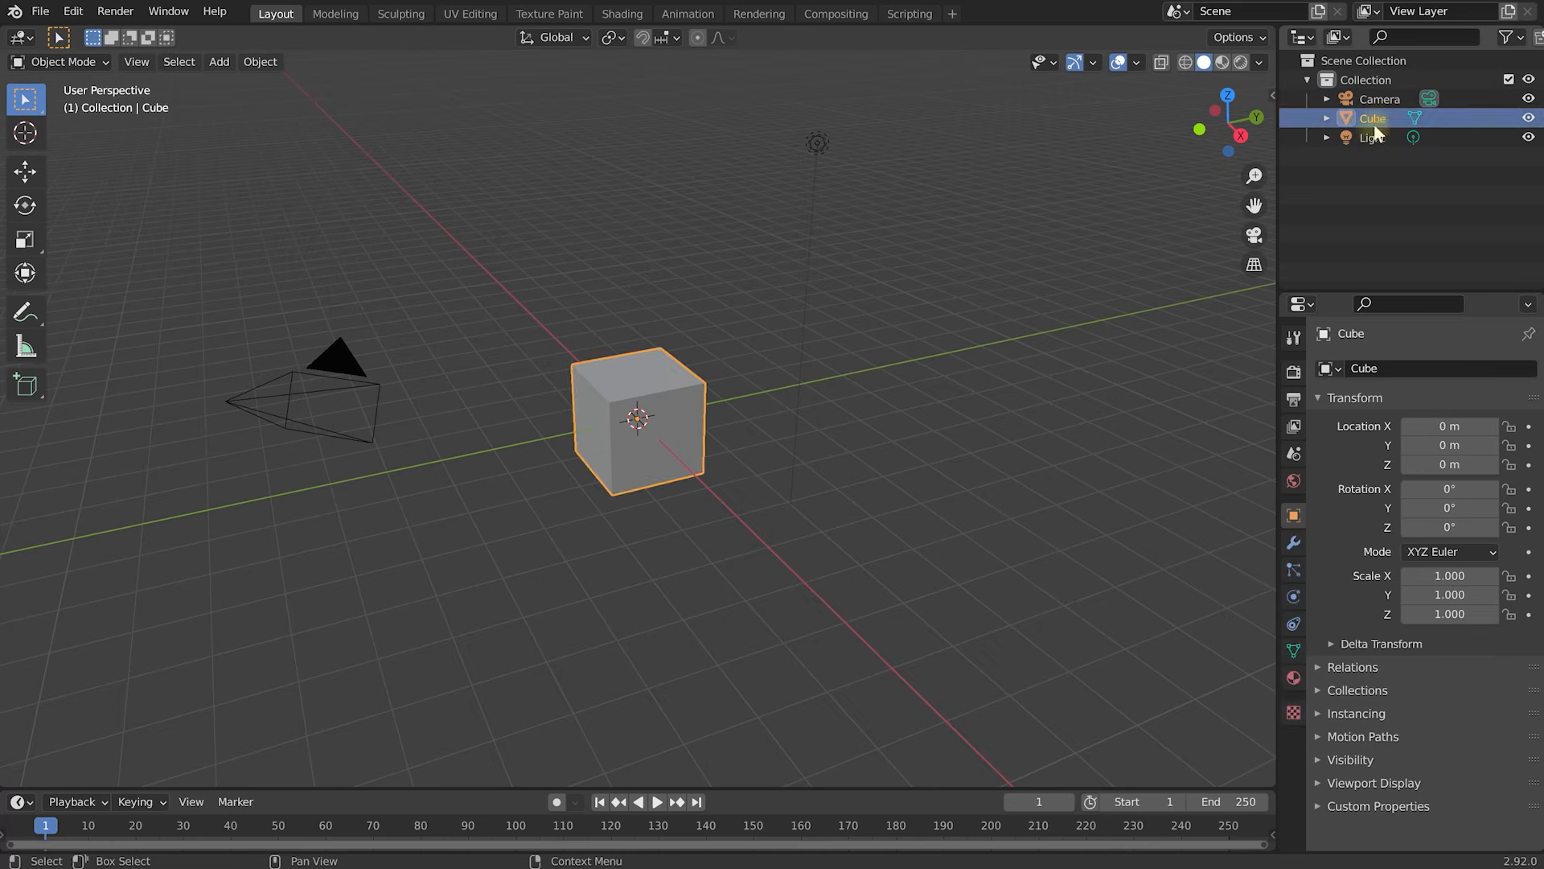
left_click(1373, 138)
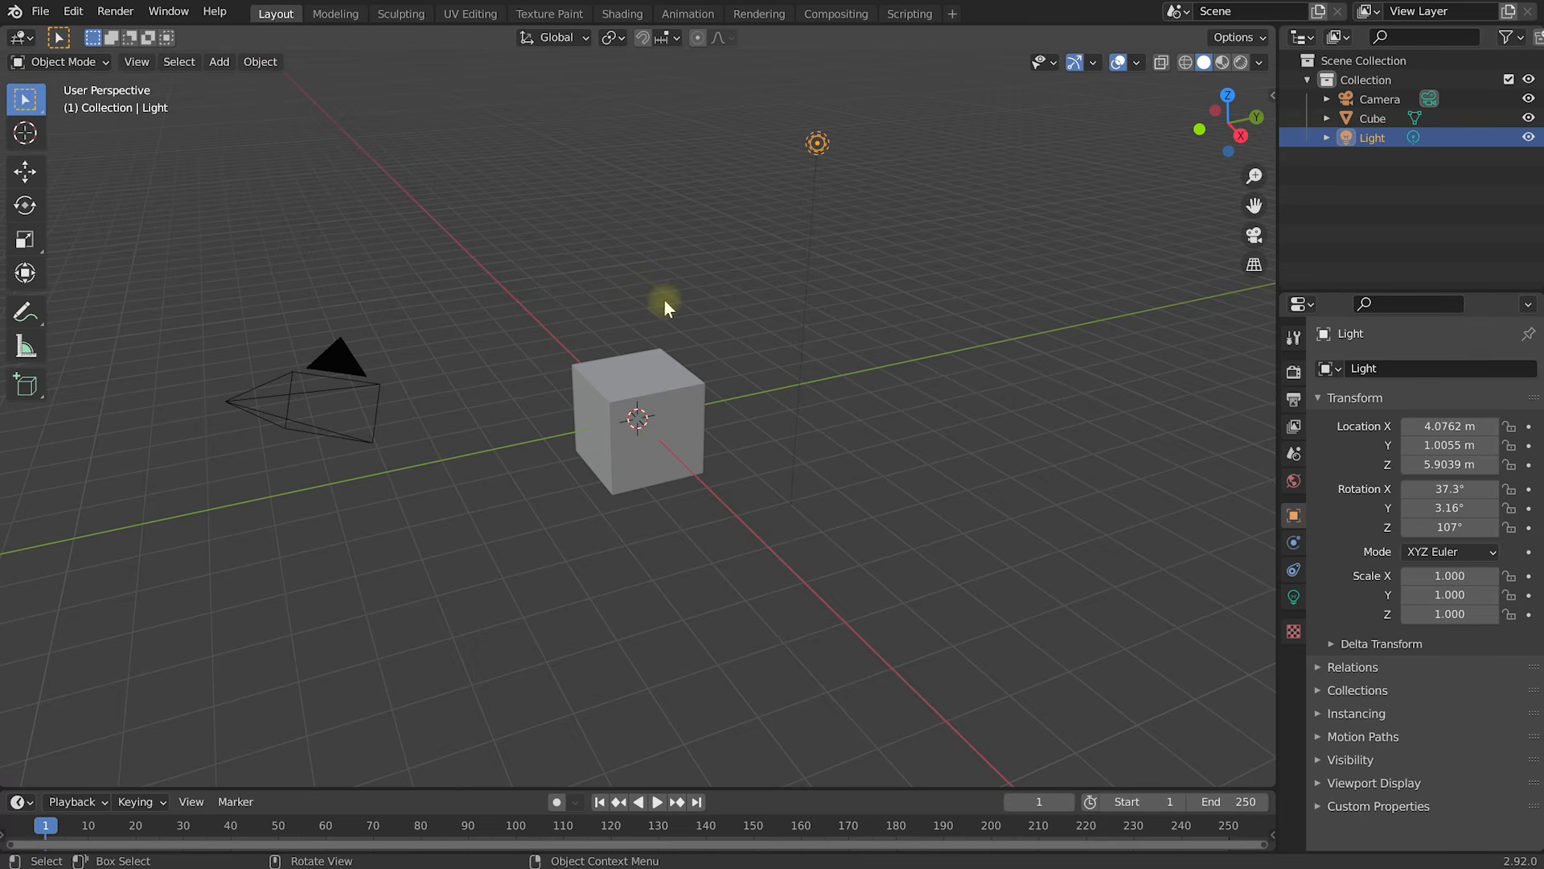
Examine the scene from different angles and distances by orbiting, zooming and panning, including with the viewport's navigation gizmos.
middle_click_drag(698, 309, 756, 324)
scroll(647, 371, "down", 4)
scroll(647, 372, "up", 2)
middle_click_drag(682, 408, 733, 389)
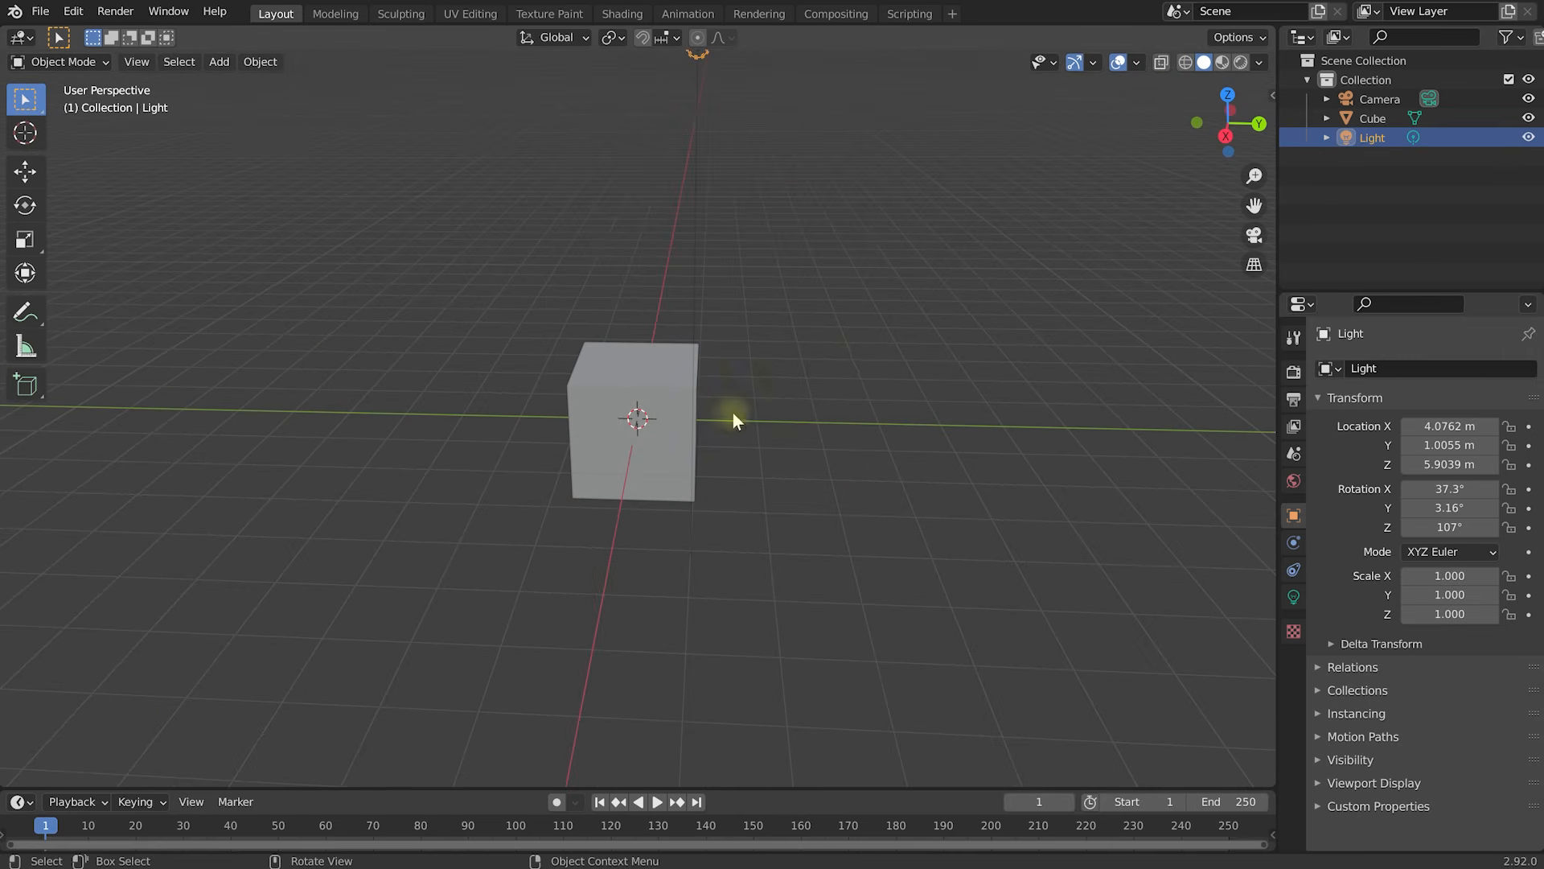
middle_click_drag(878, 364, 821, 371, "shift")
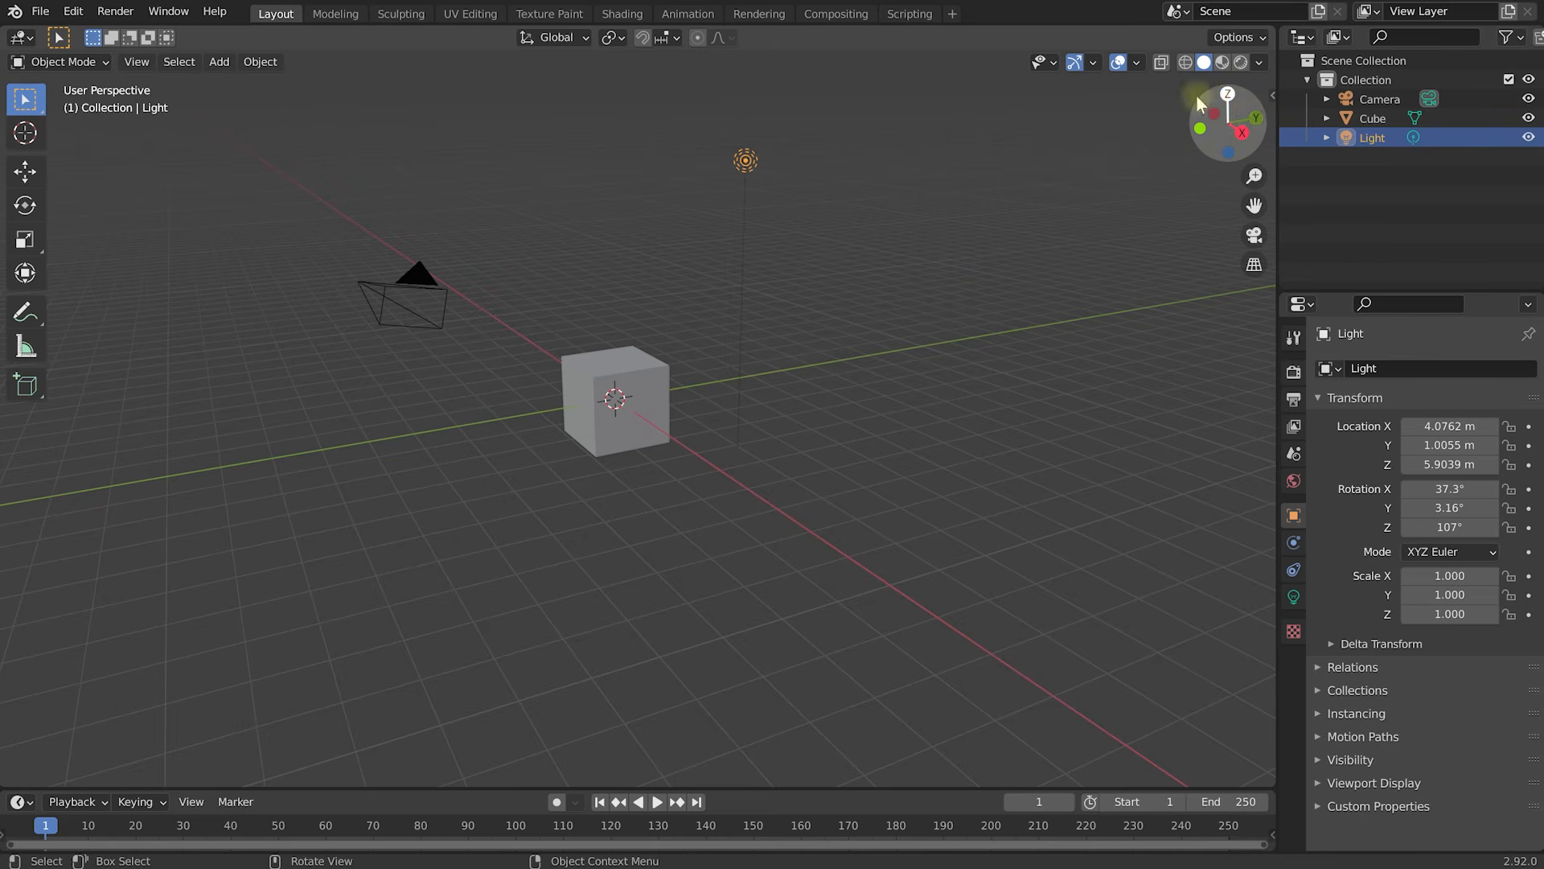
mouse_move(1249, 118)
left_mouse_down()
mouse_move(1266, 92)
mouse_move(1259, 129)
left_mouse_up()
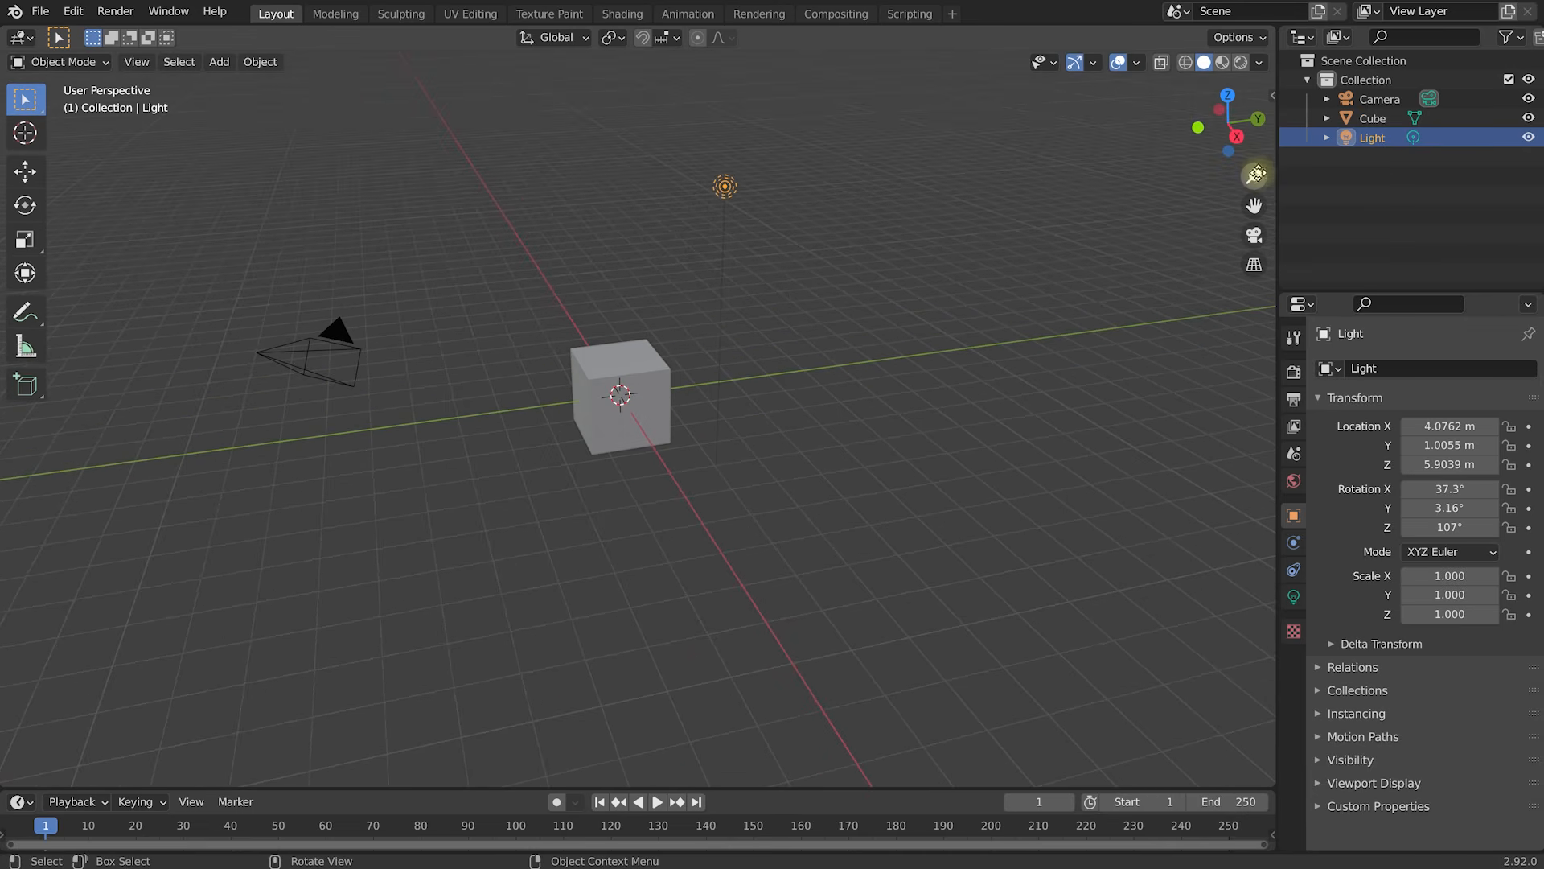
left_click_drag(1254, 176, 659, 272)
mouse_move(813, 417)
middle_mouse_down()
mouse_move(796, 369)
mouse_move(755, 389)
mouse_move(754, 370)
mouse_move(848, 475)
mouse_move(709, 431)
mouse_move(827, 470)
mouse_move(918, 472)
mouse_move(906, 482)
mouse_move(855, 387)
mouse_move(982, 426)
mouse_move(936, 433)
mouse_move(885, 387)
middle_mouse_up()
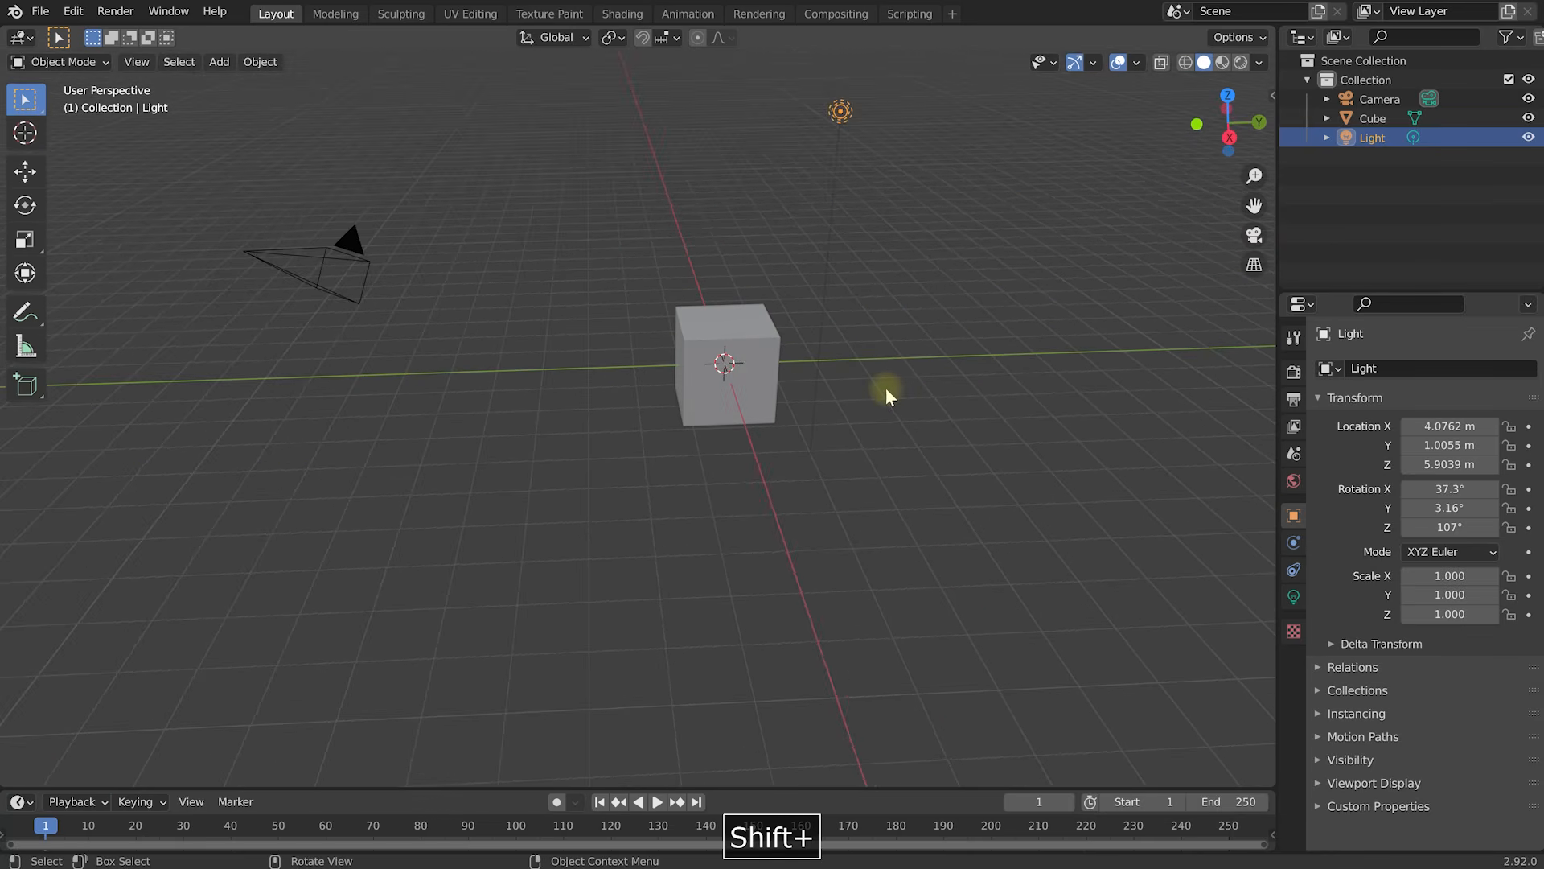
middle_click_drag(838, 413, 881, 412)
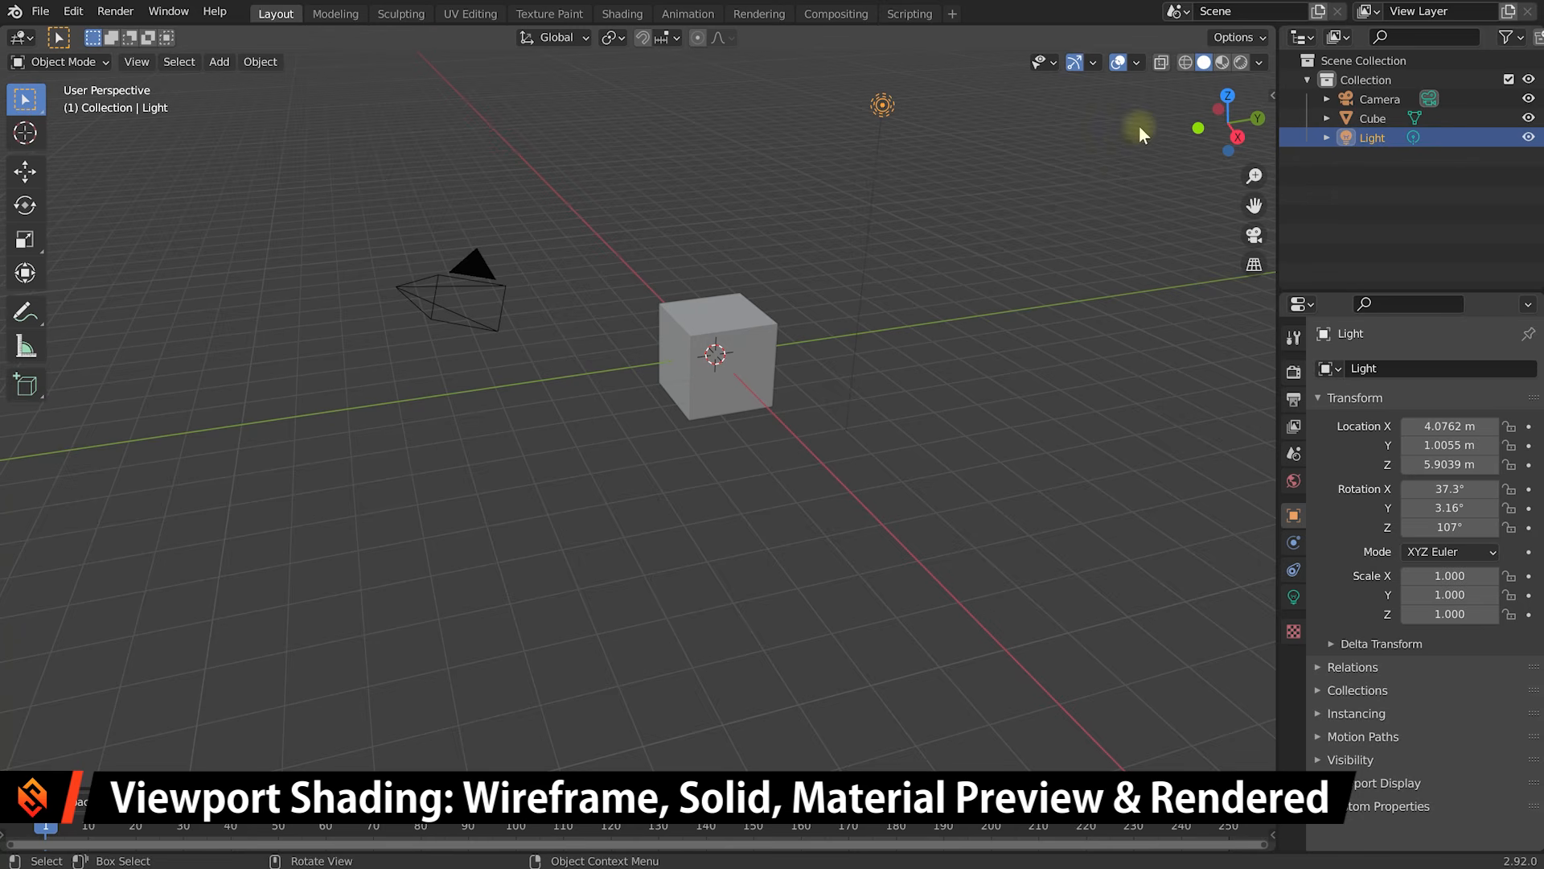
View the scene from different angles in Wireframe viewport shading and again in Solid shading.
left_click(1185, 62)
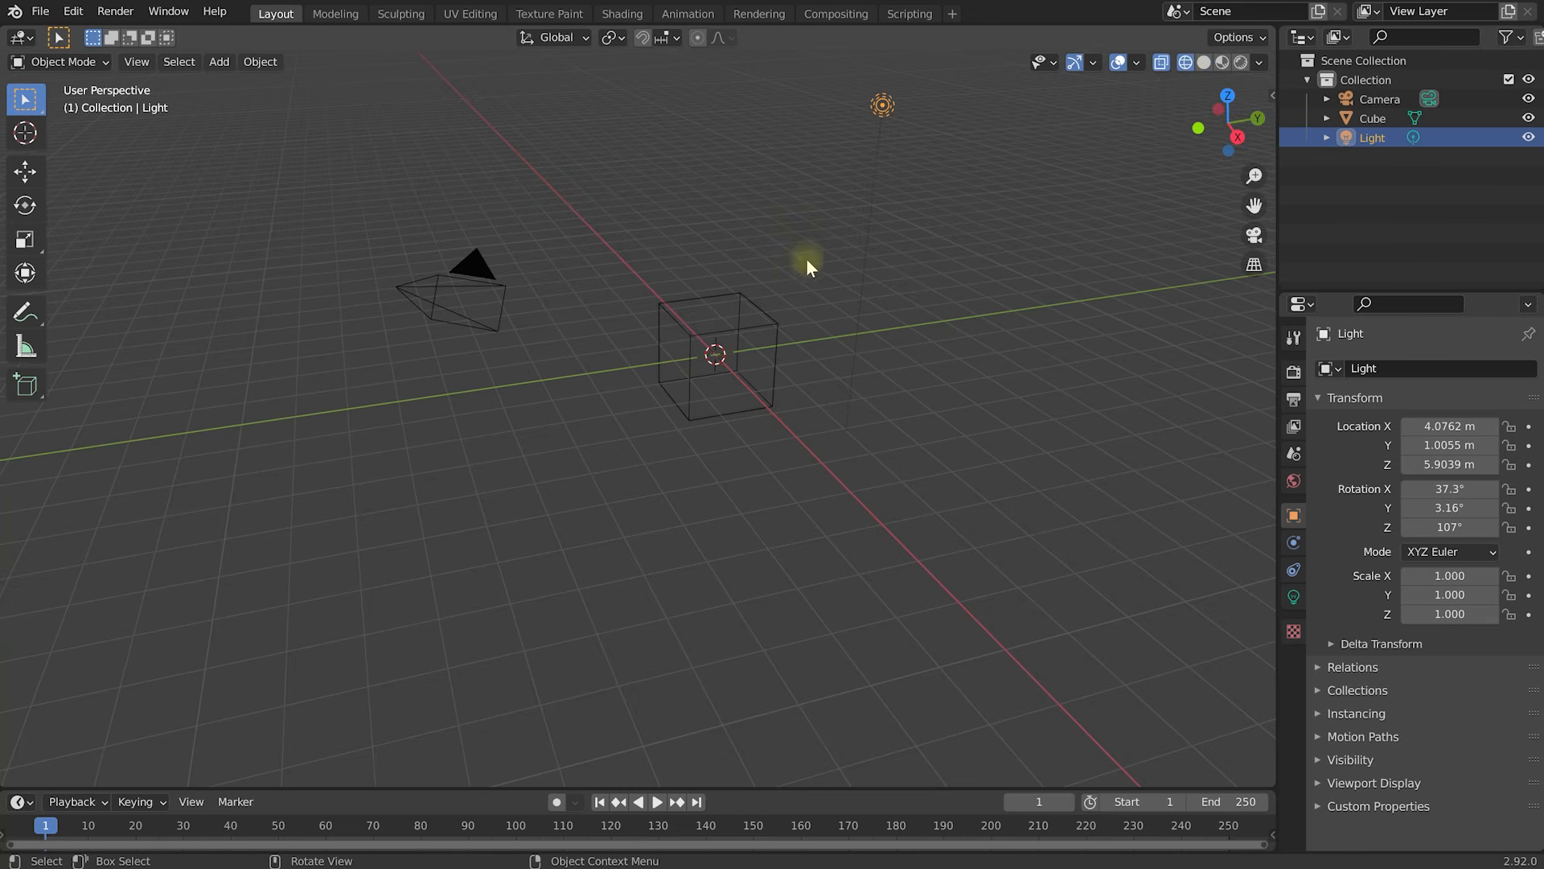
mouse_move(806, 258)
middle_mouse_down()
mouse_move(785, 302)
mouse_move(819, 325)
middle_mouse_up()
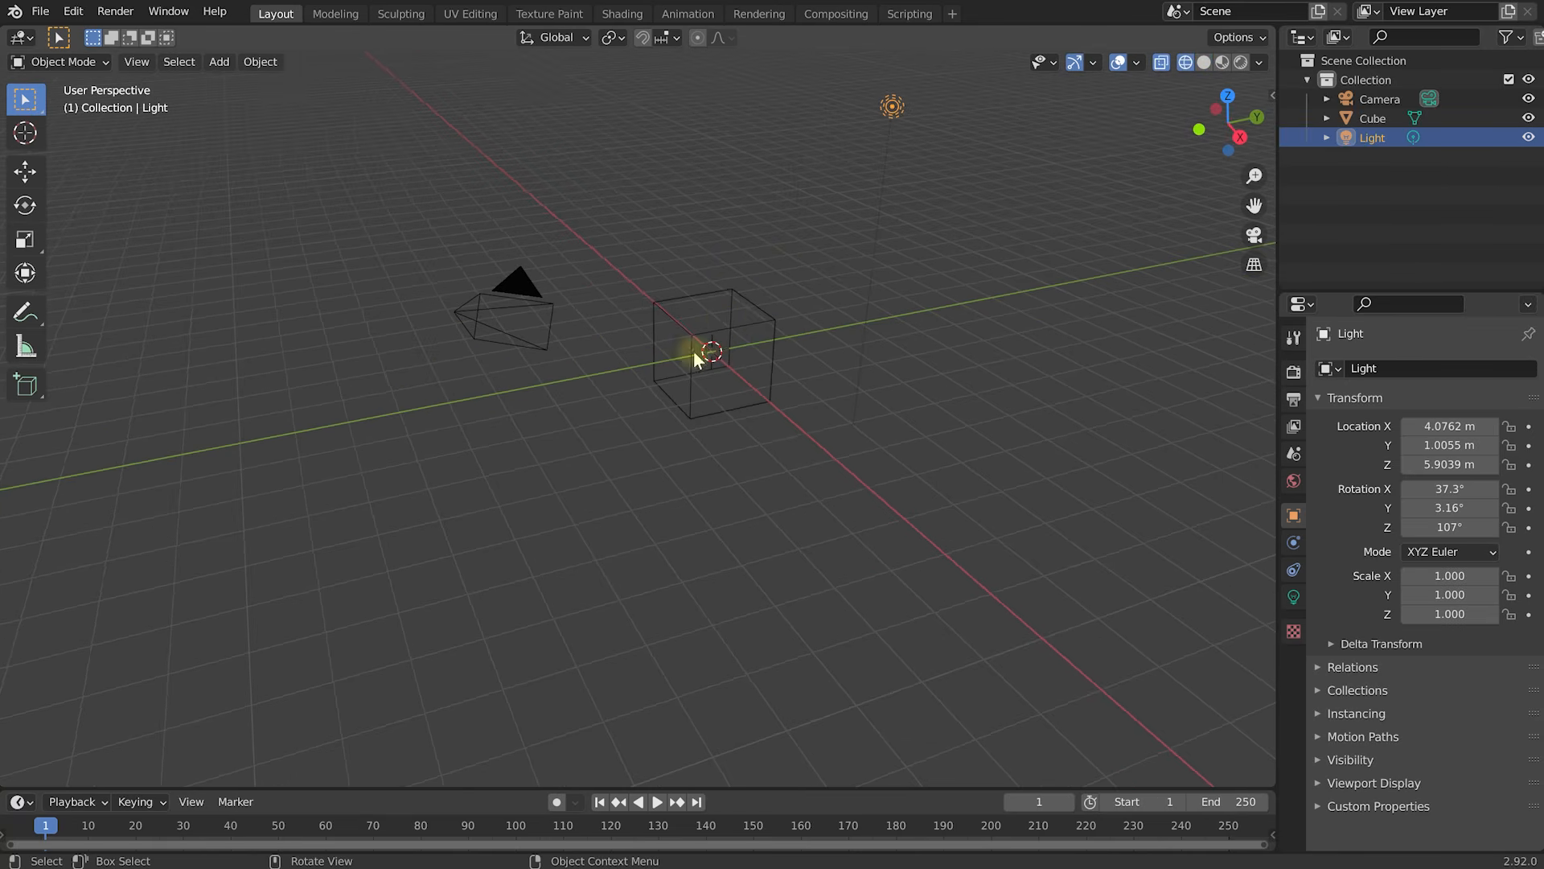
middle_click_drag(726, 259, 653, 299)
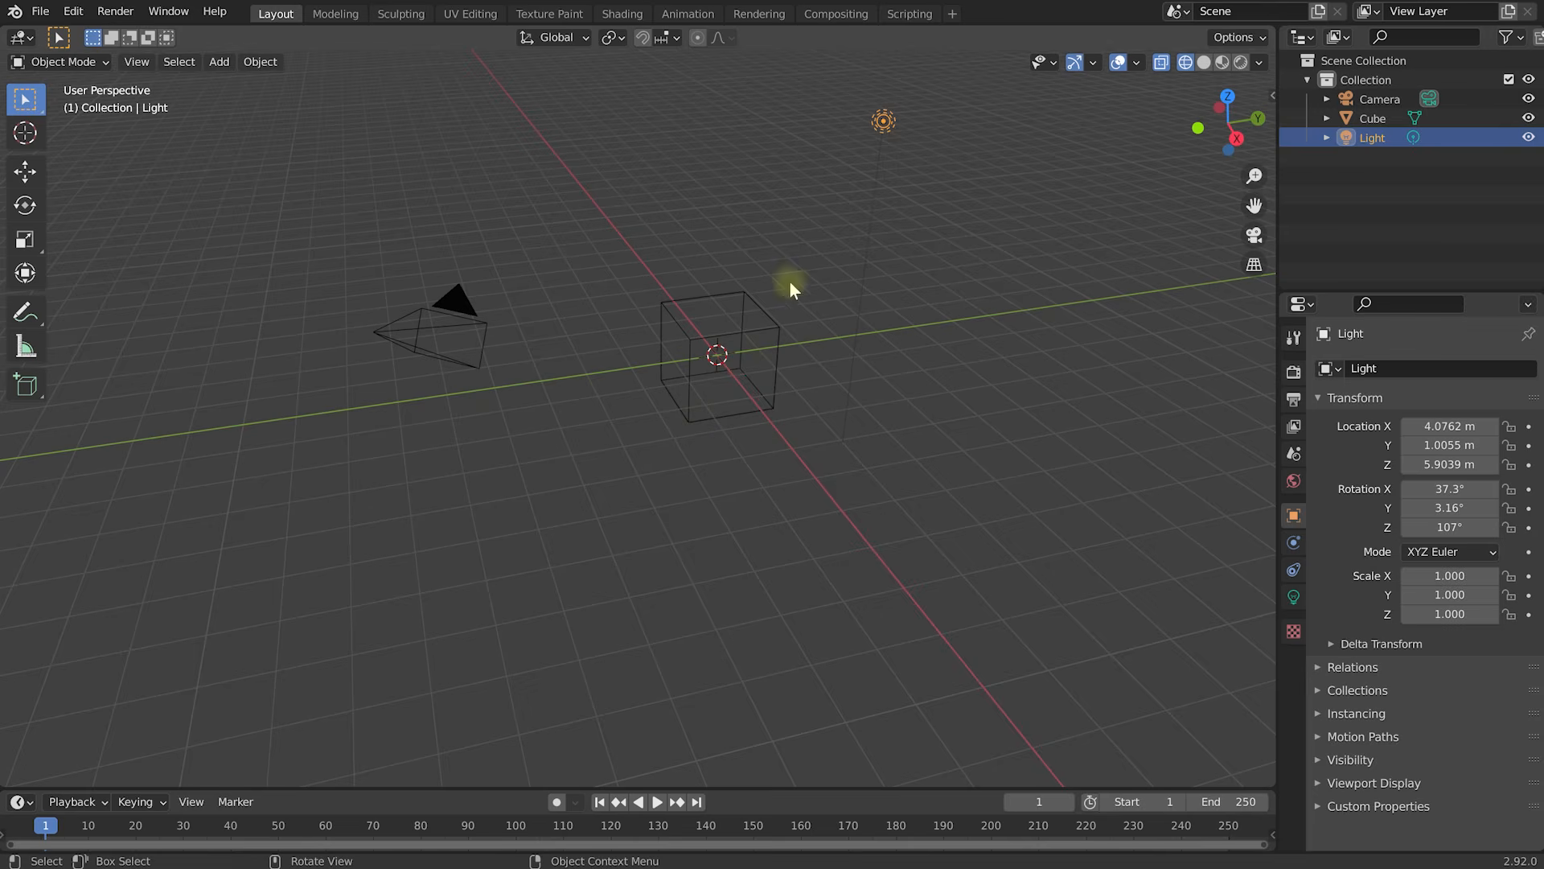
left_click(1204, 64)
middle_click_drag(606, 323, 576, 334)
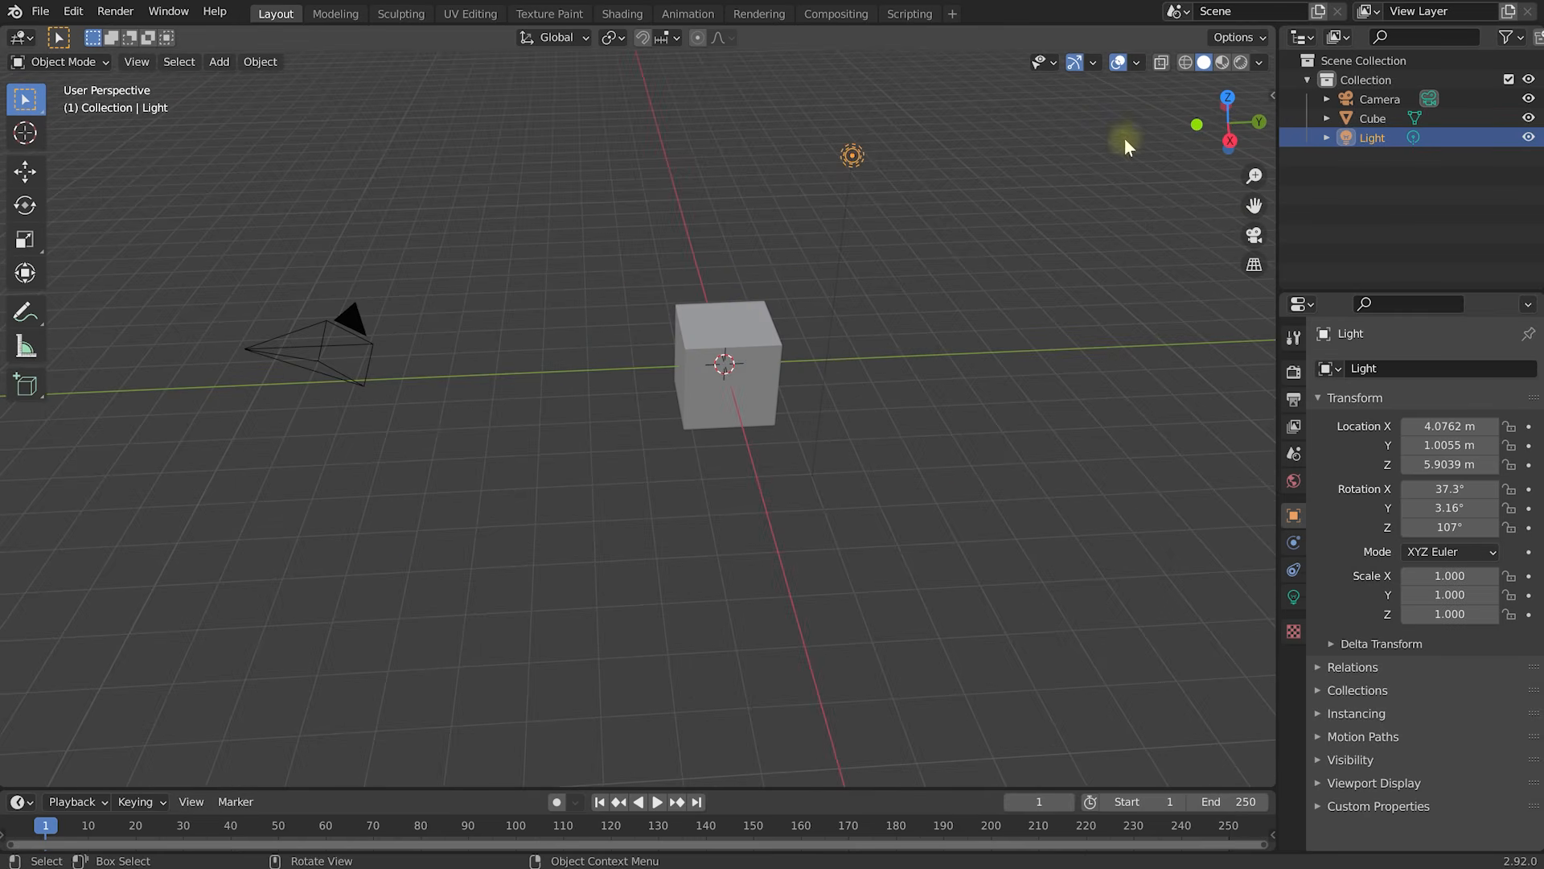
Set the viewport shading to Material Preview and examine the cube from several angles.
left_click(1223, 62)
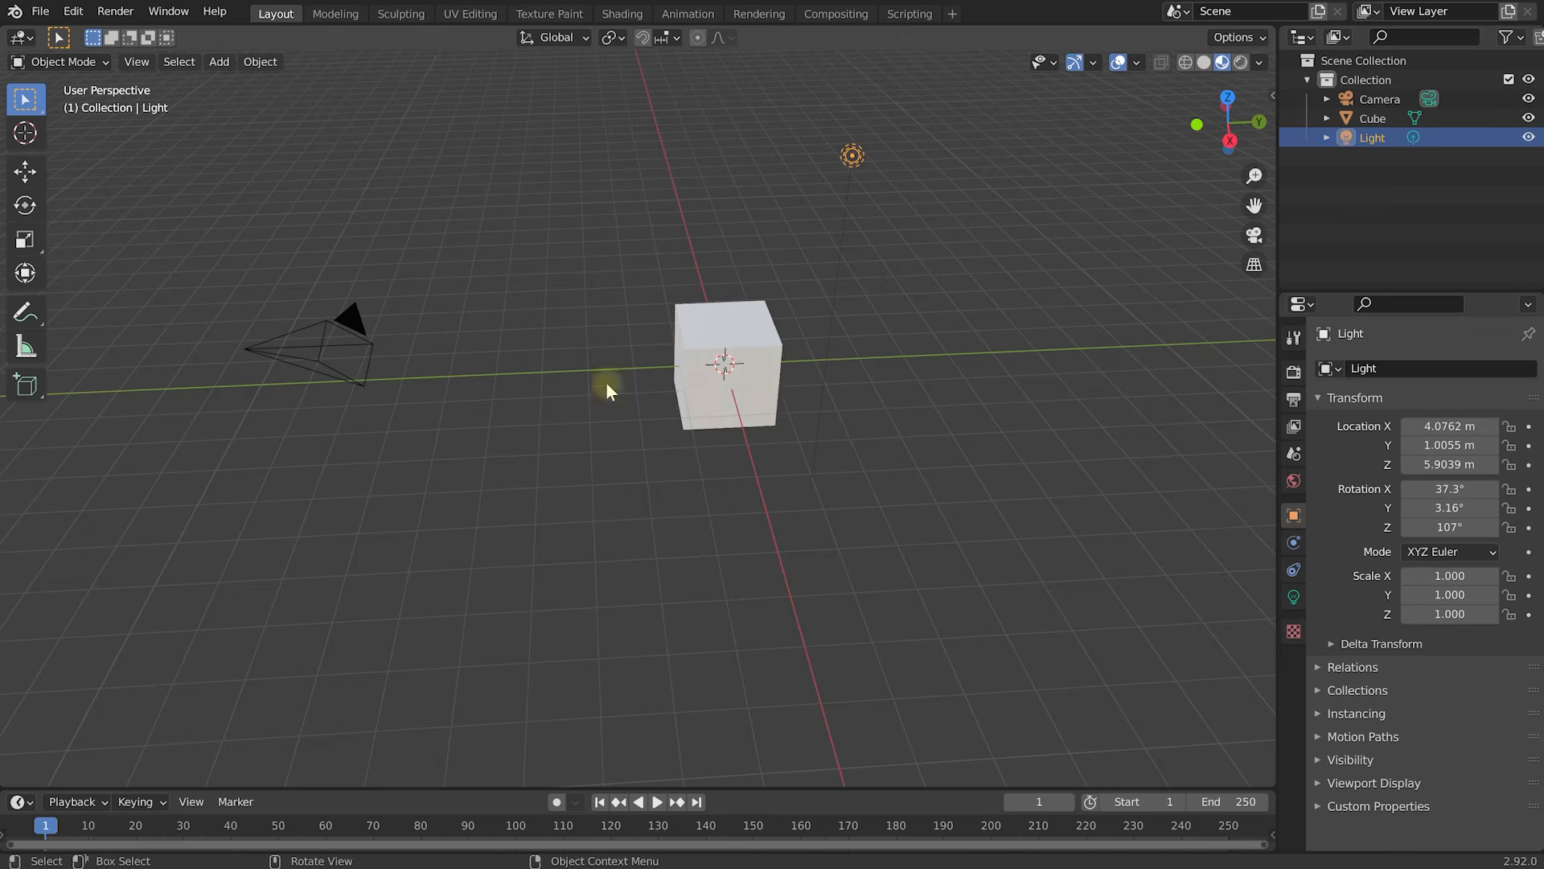
middle_click_drag(688, 354, 736, 366)
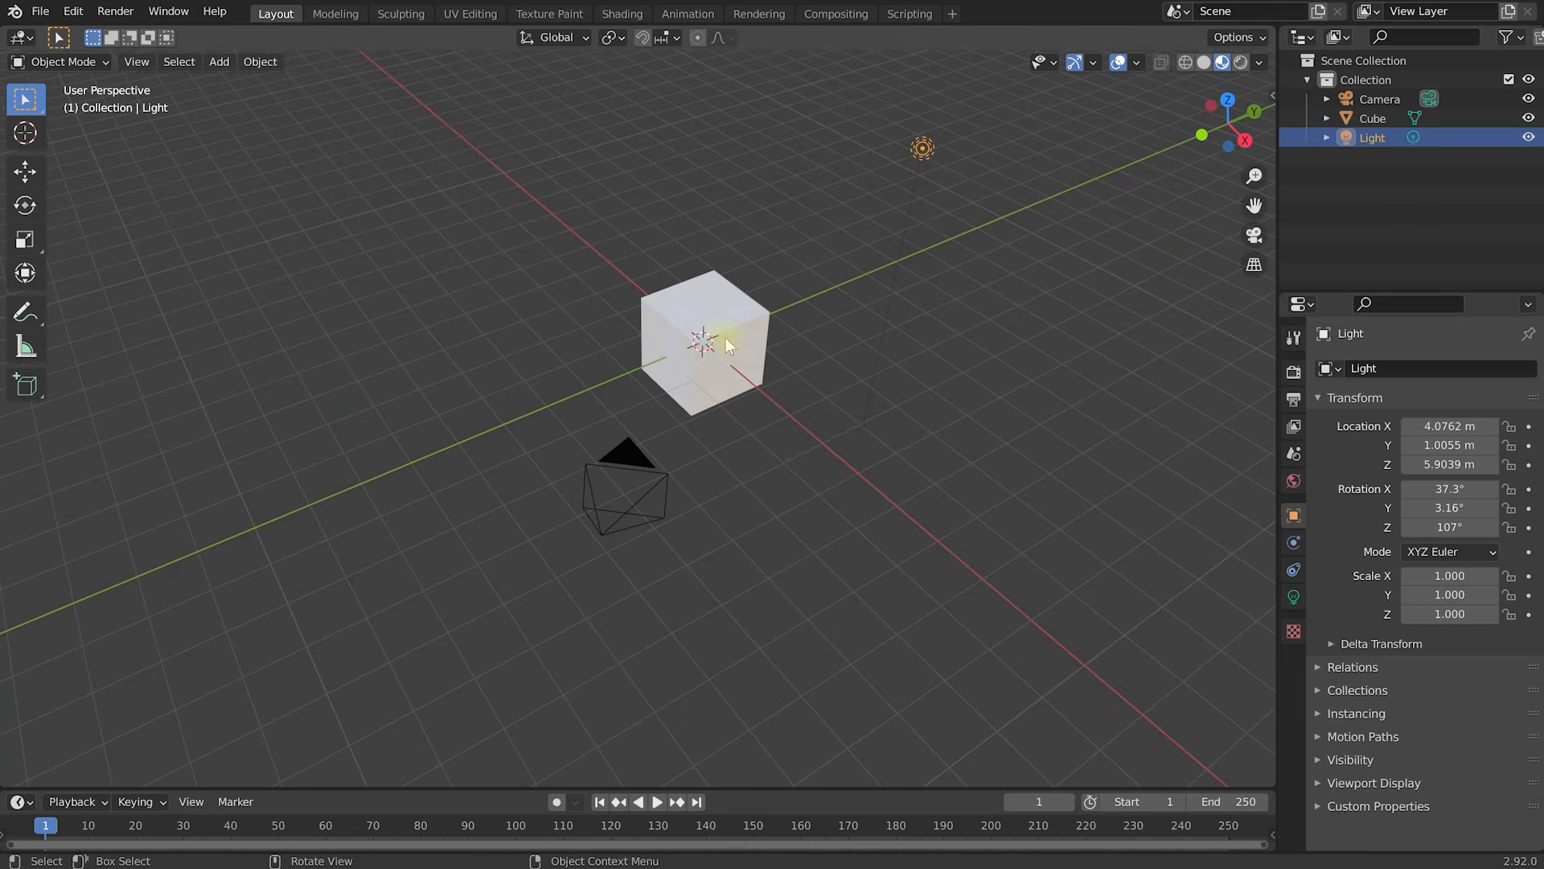
middle_click_drag(750, 431, 707, 442)
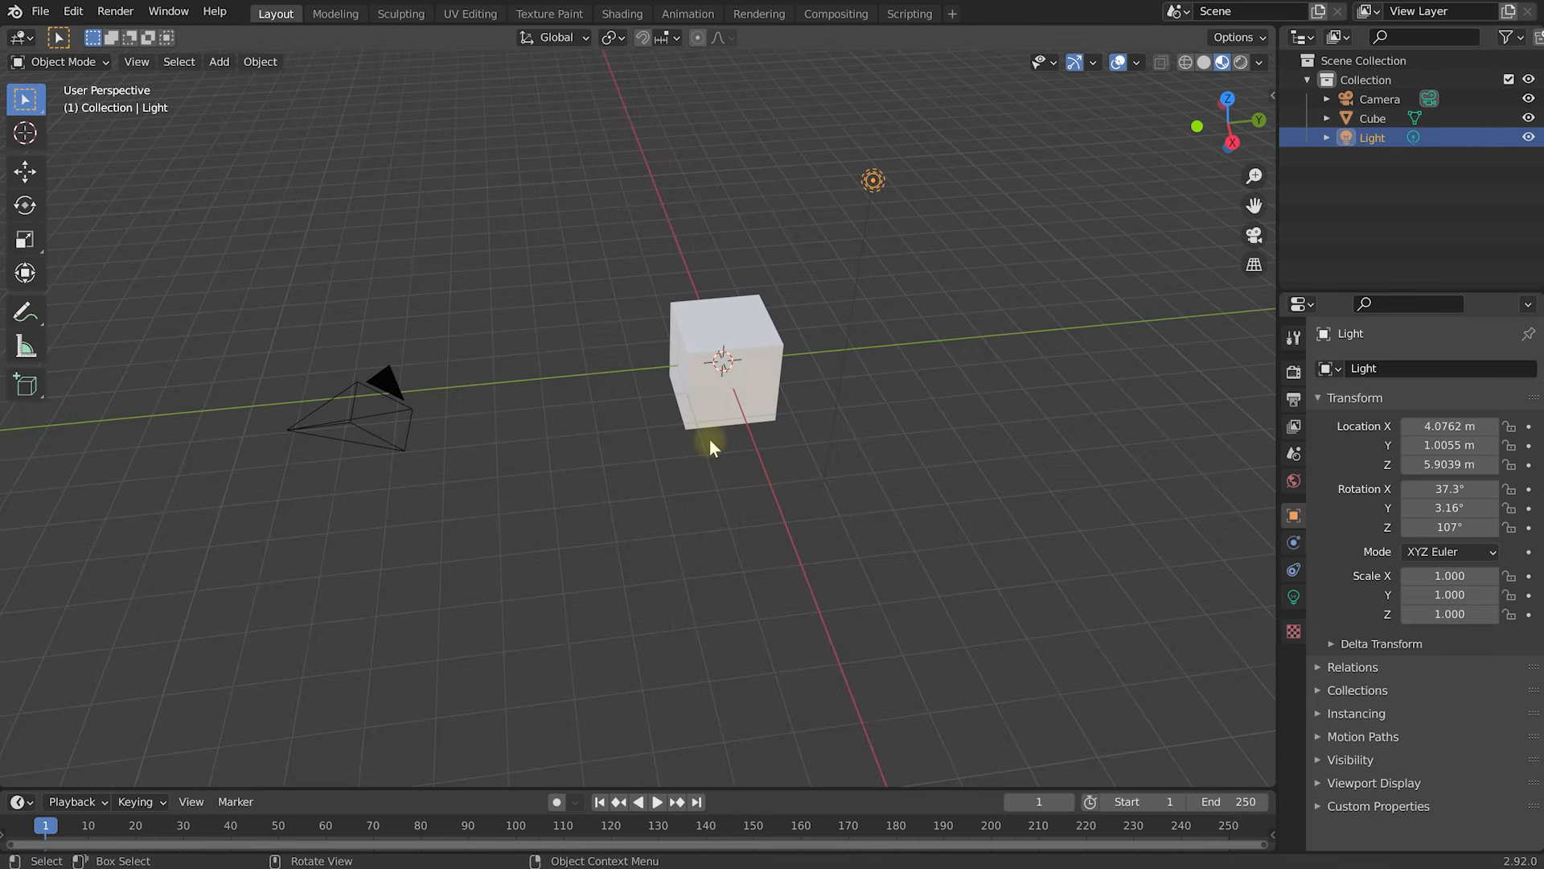
Examine the cube's lighting from several angles in Rendered viewport shading, and return the viewport to Solid shading.
left_click(1242, 66)
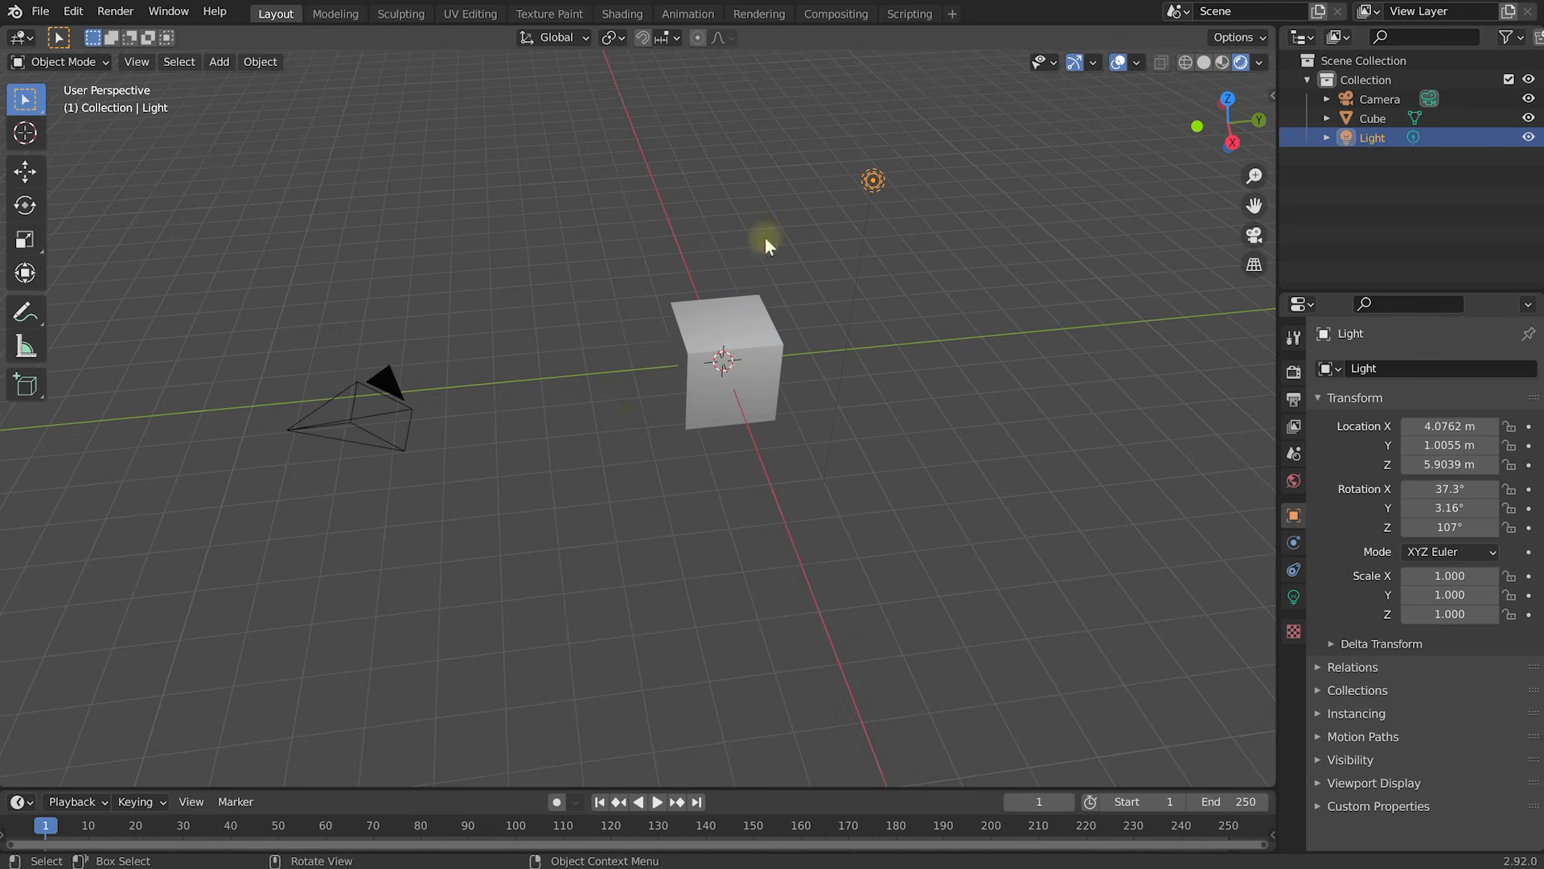
middle_click_drag(600, 378, 759, 383)
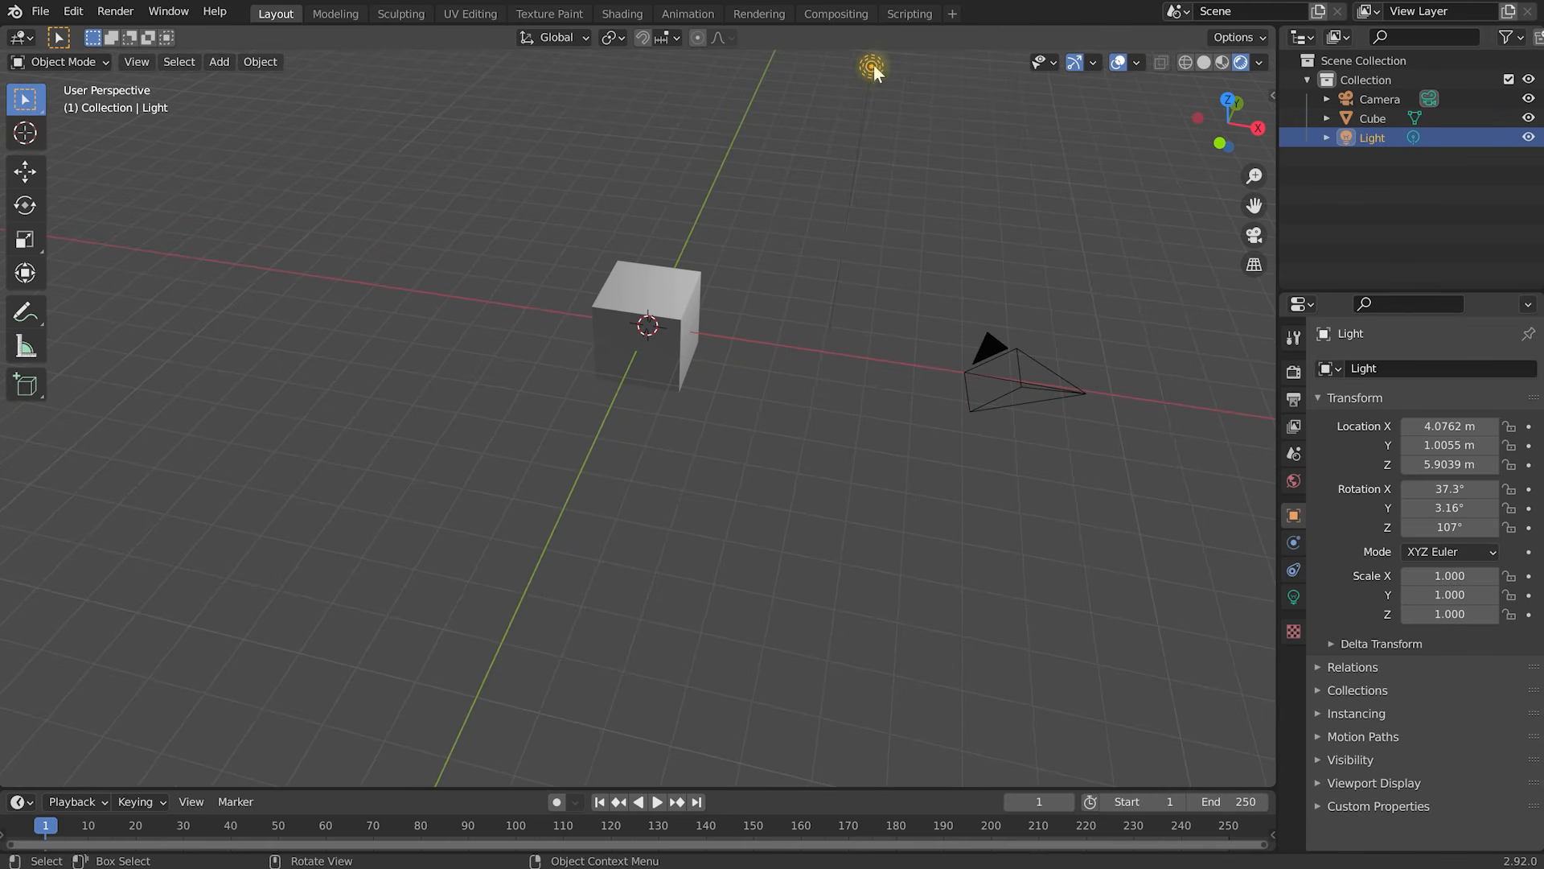
middle_click_drag(711, 315, 613, 413)
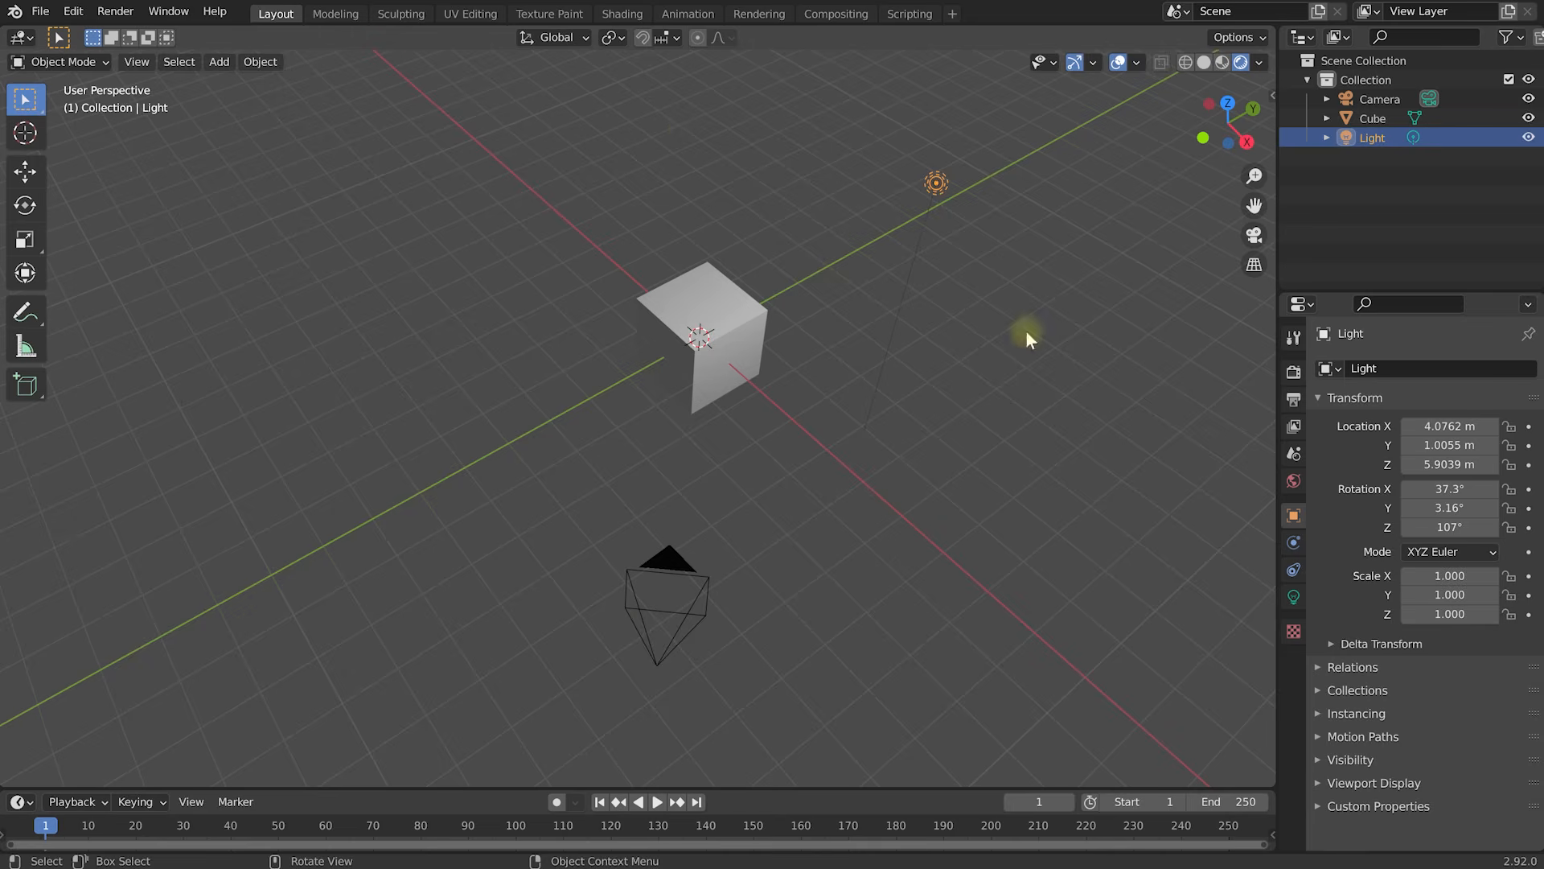
middle_click_drag(737, 461, 685, 469)
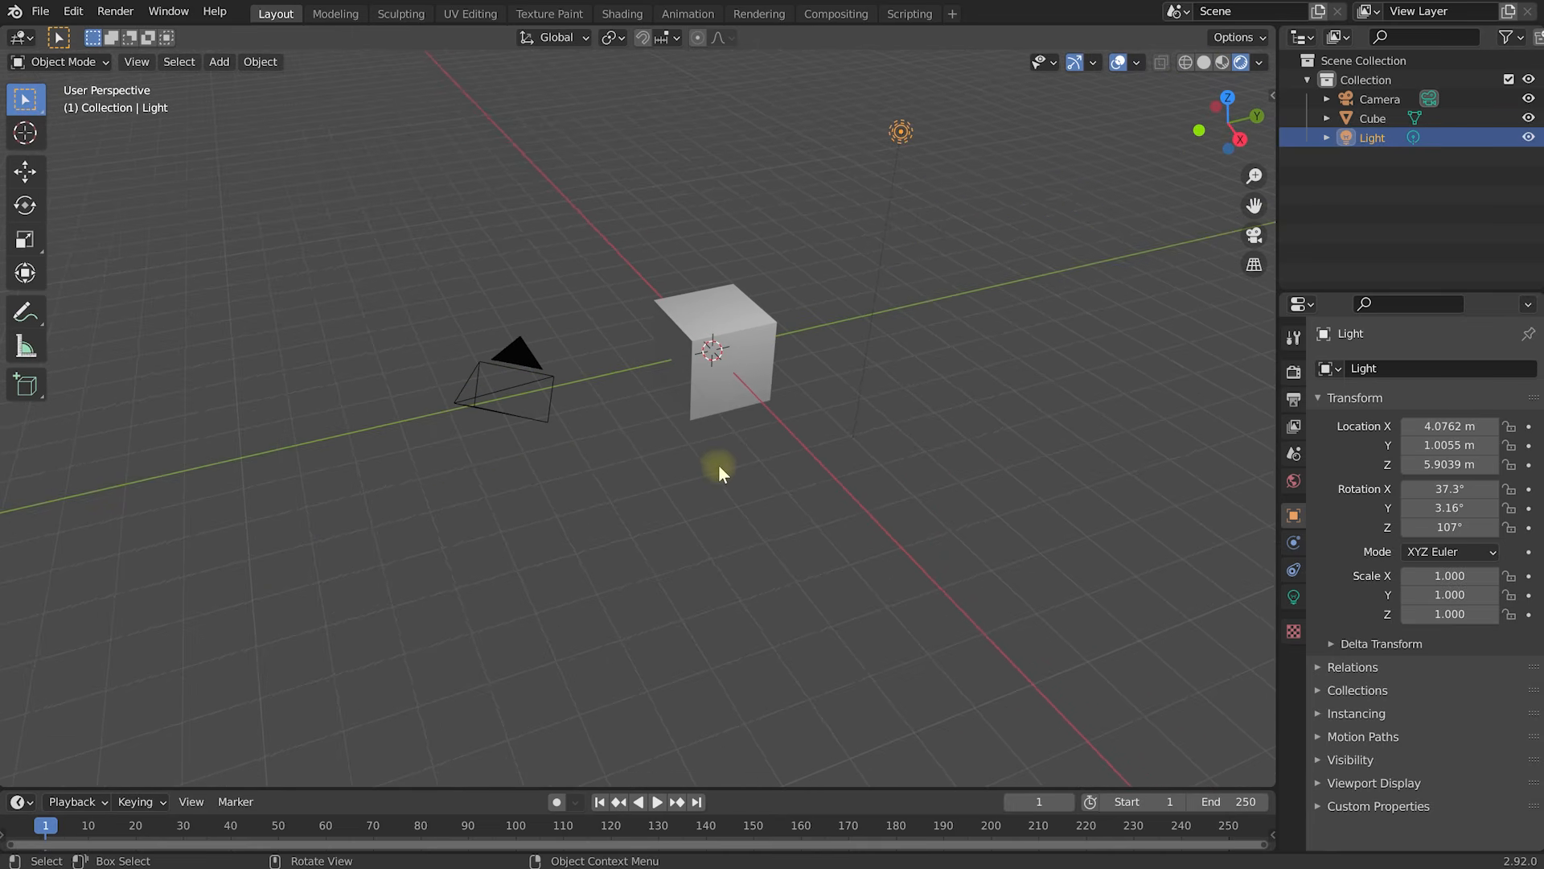
middle_click_drag(818, 445, 819, 457)
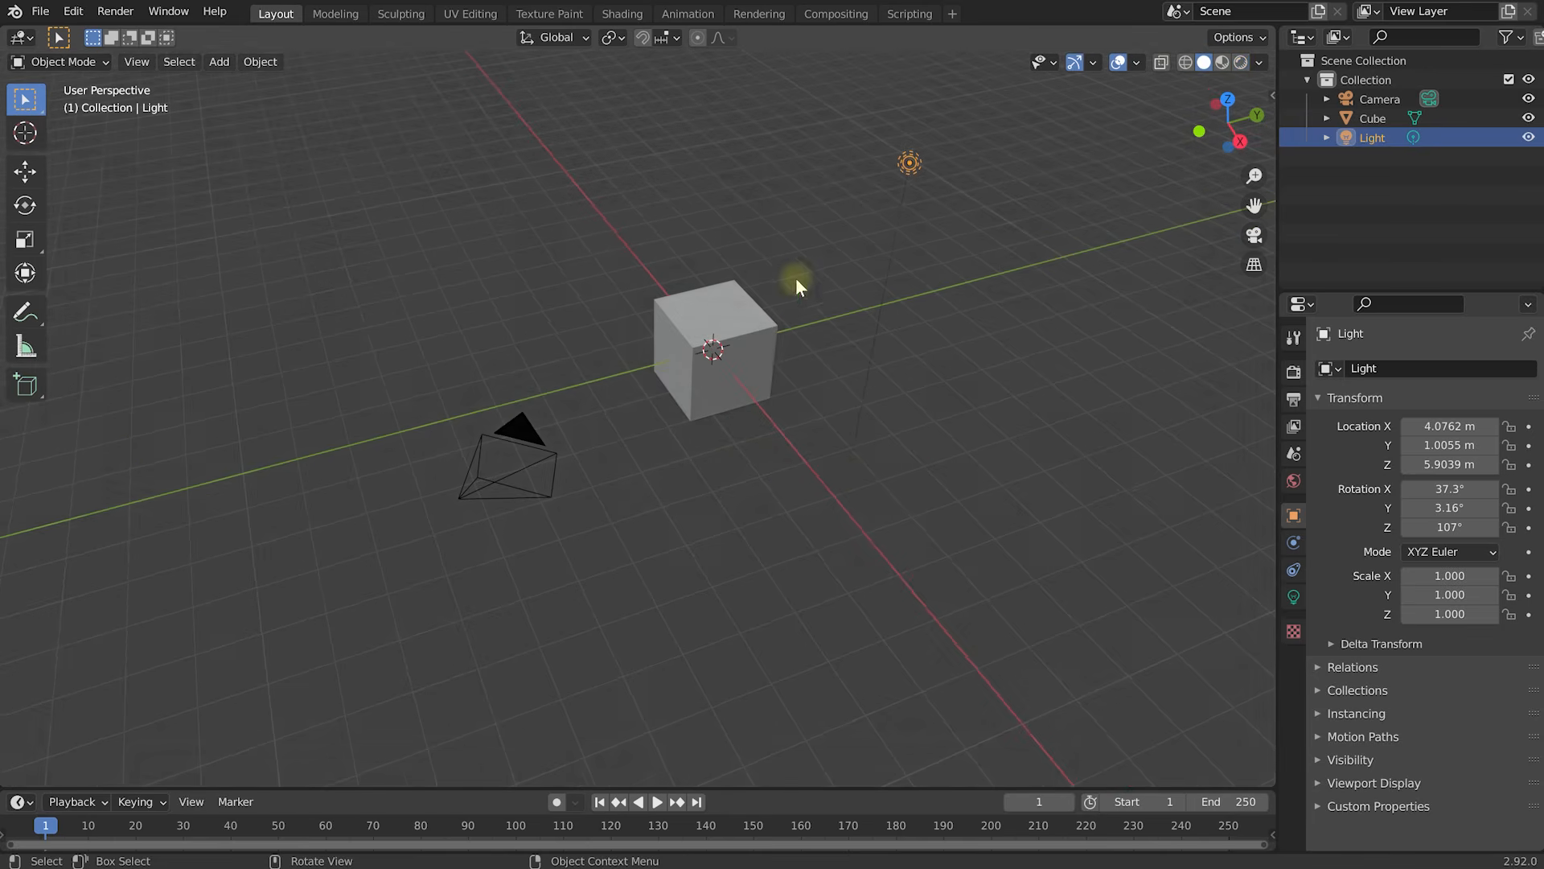
middle_click_drag(832, 359, 849, 321)
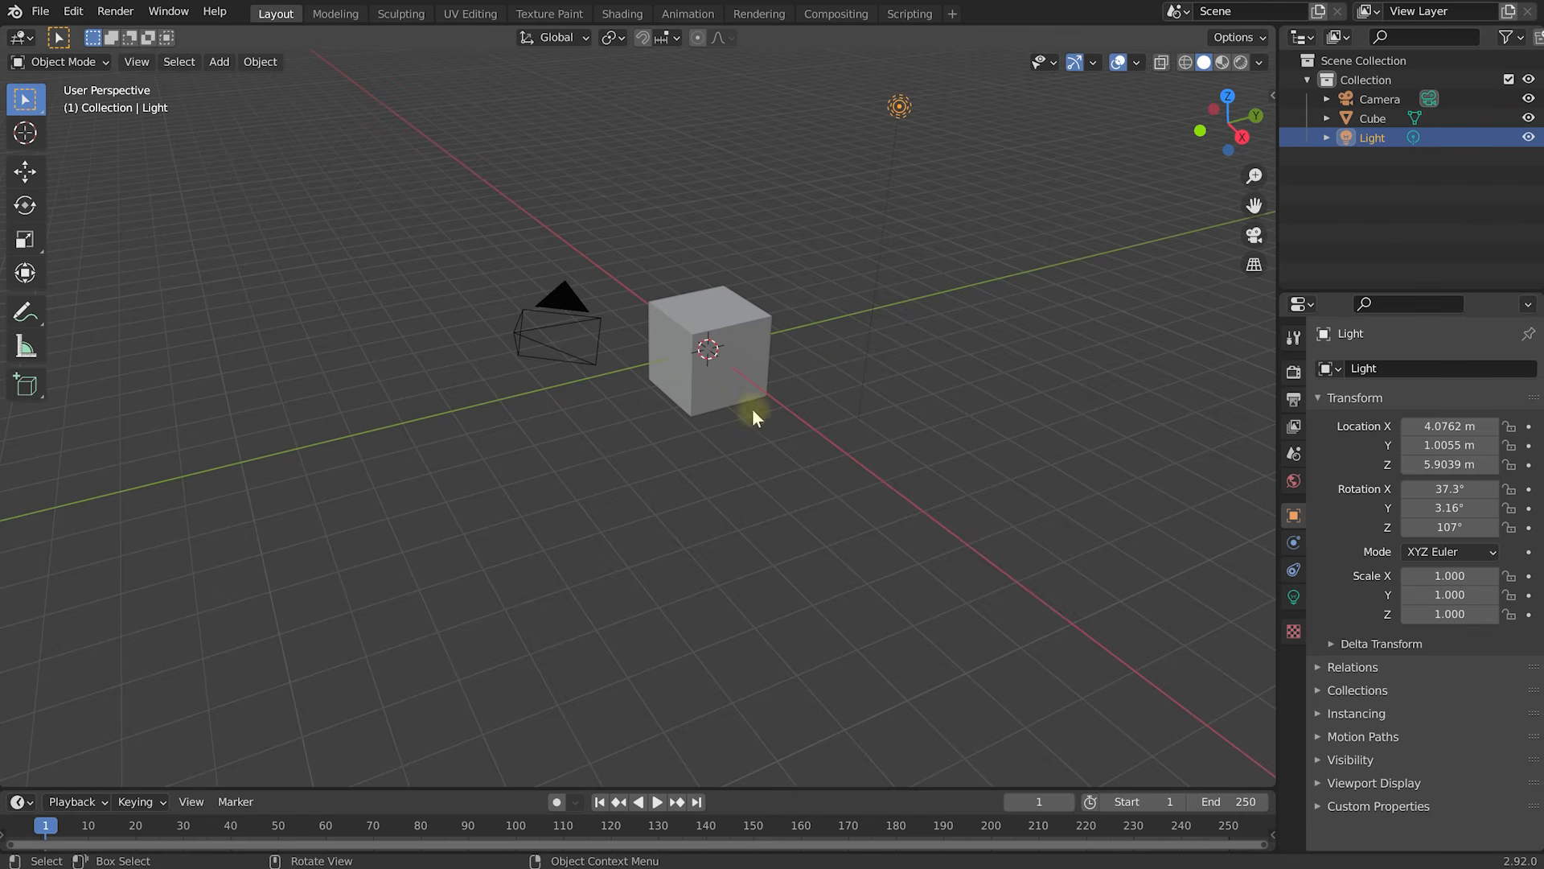
Use the shading pie menu to change the viewport to Rendered and back to Solid.
key("z")
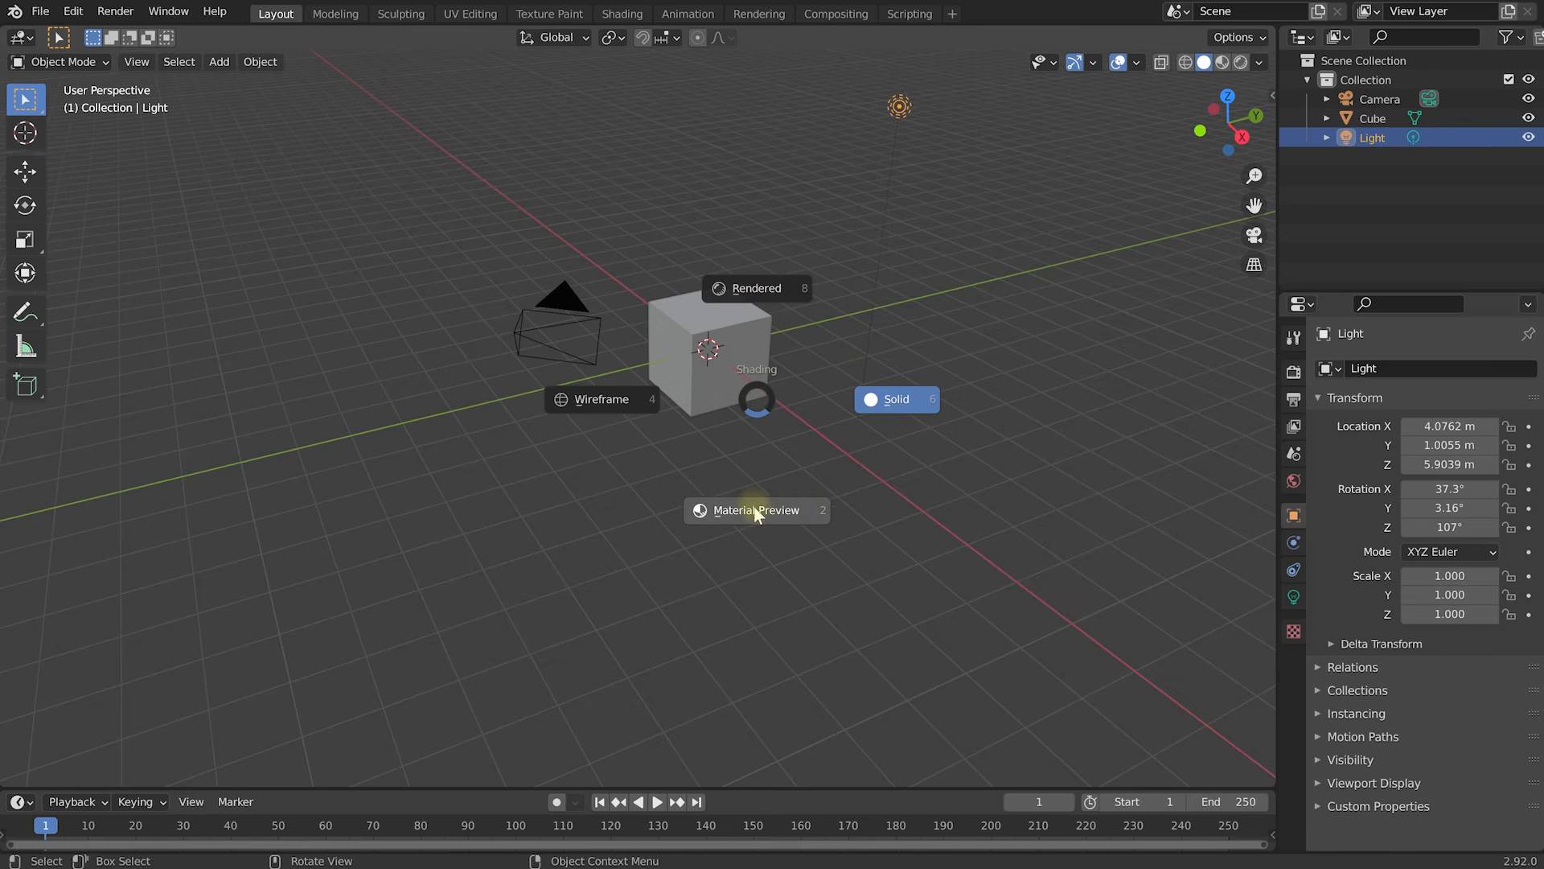
left_click(761, 288)
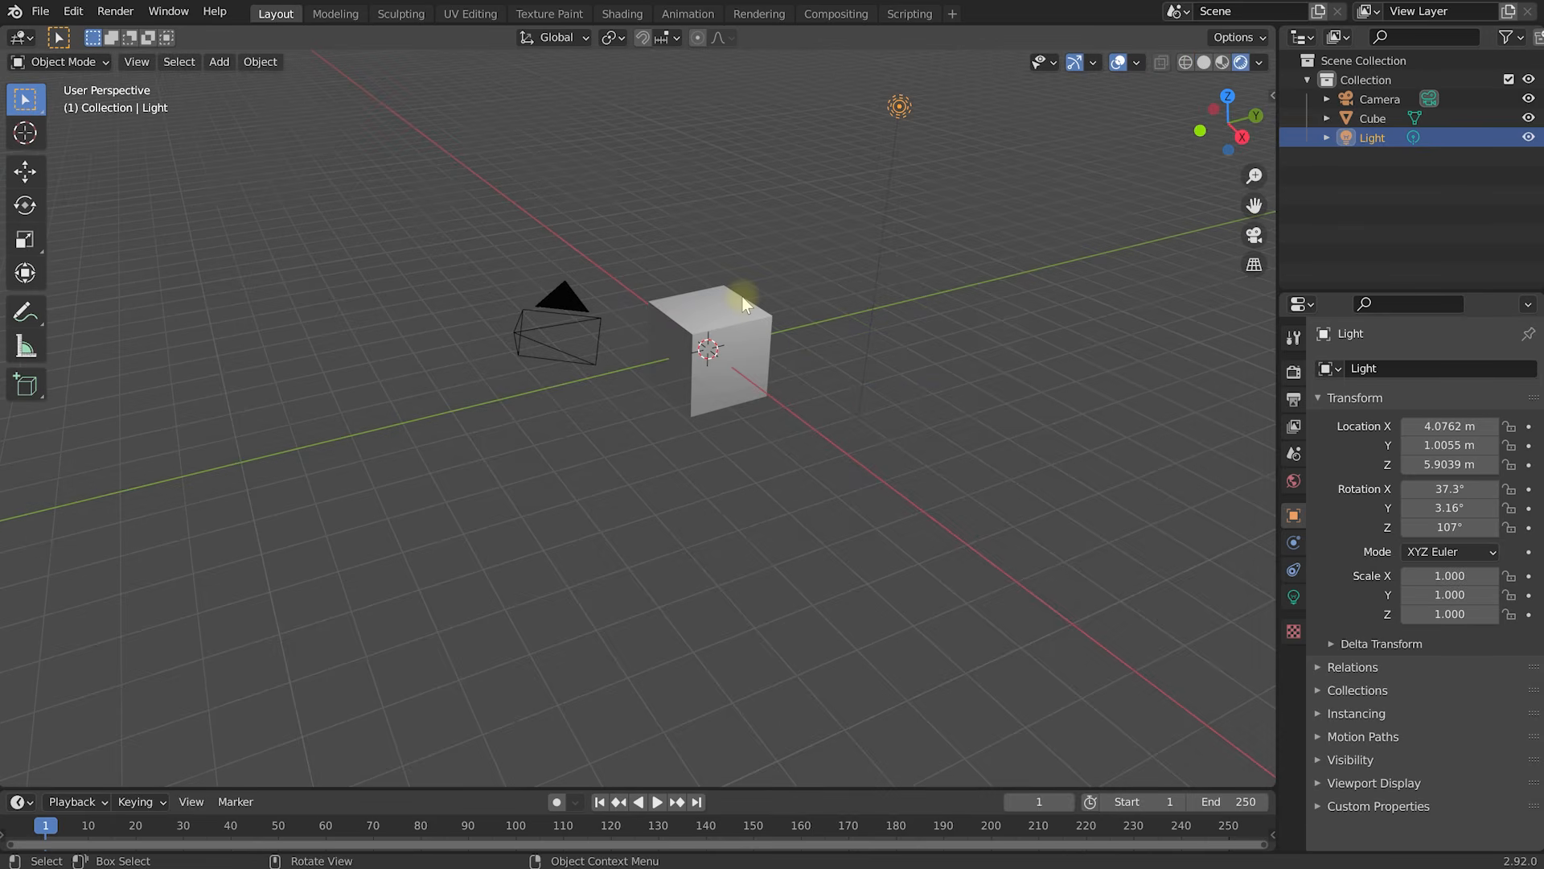
key("z")
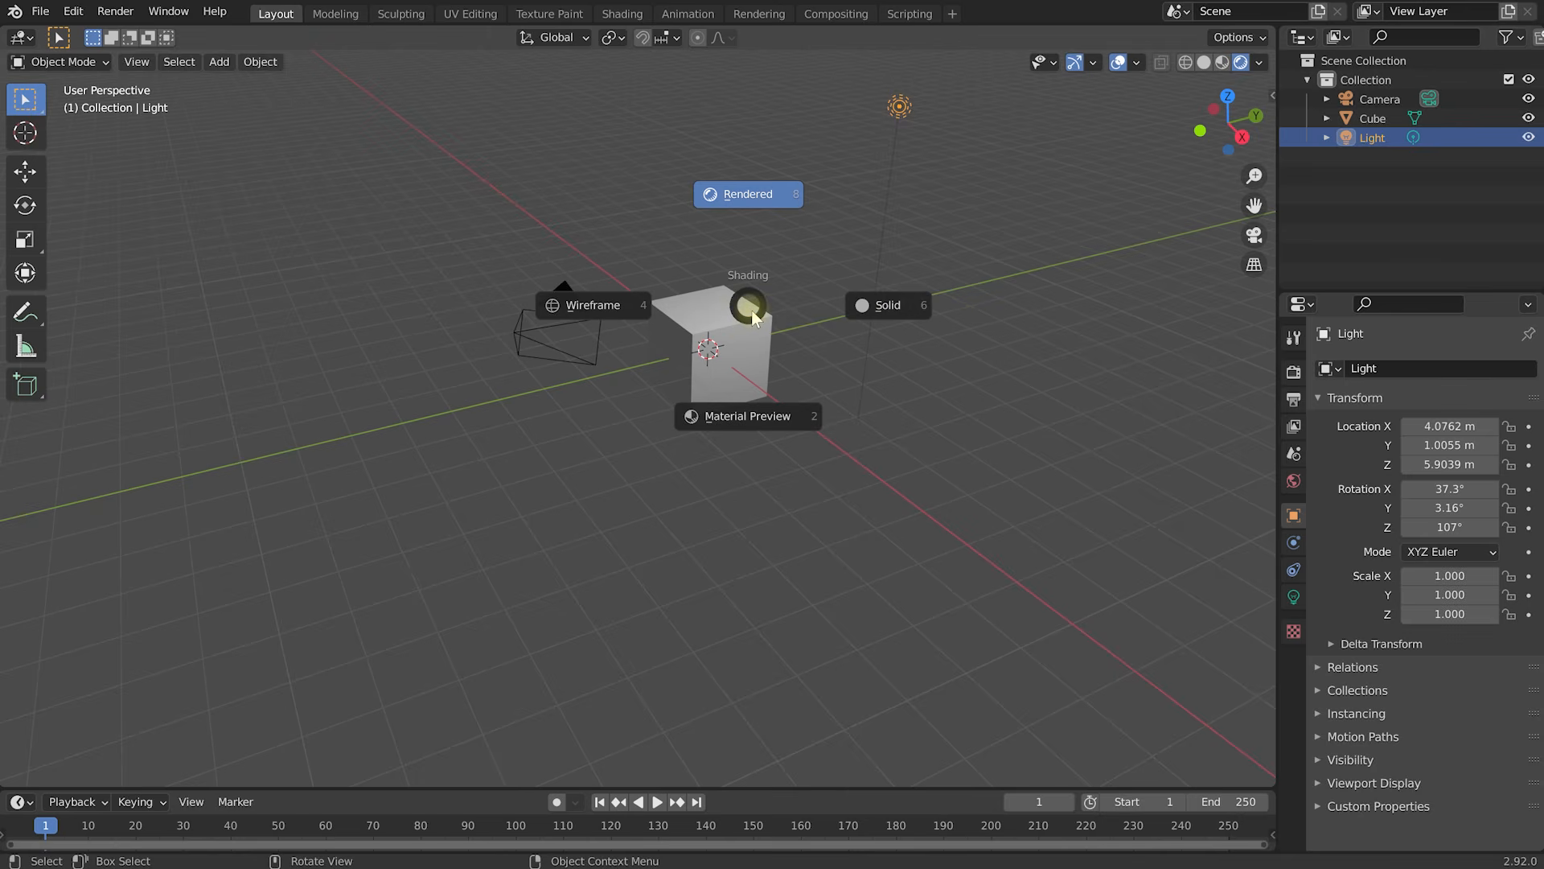
key("6")
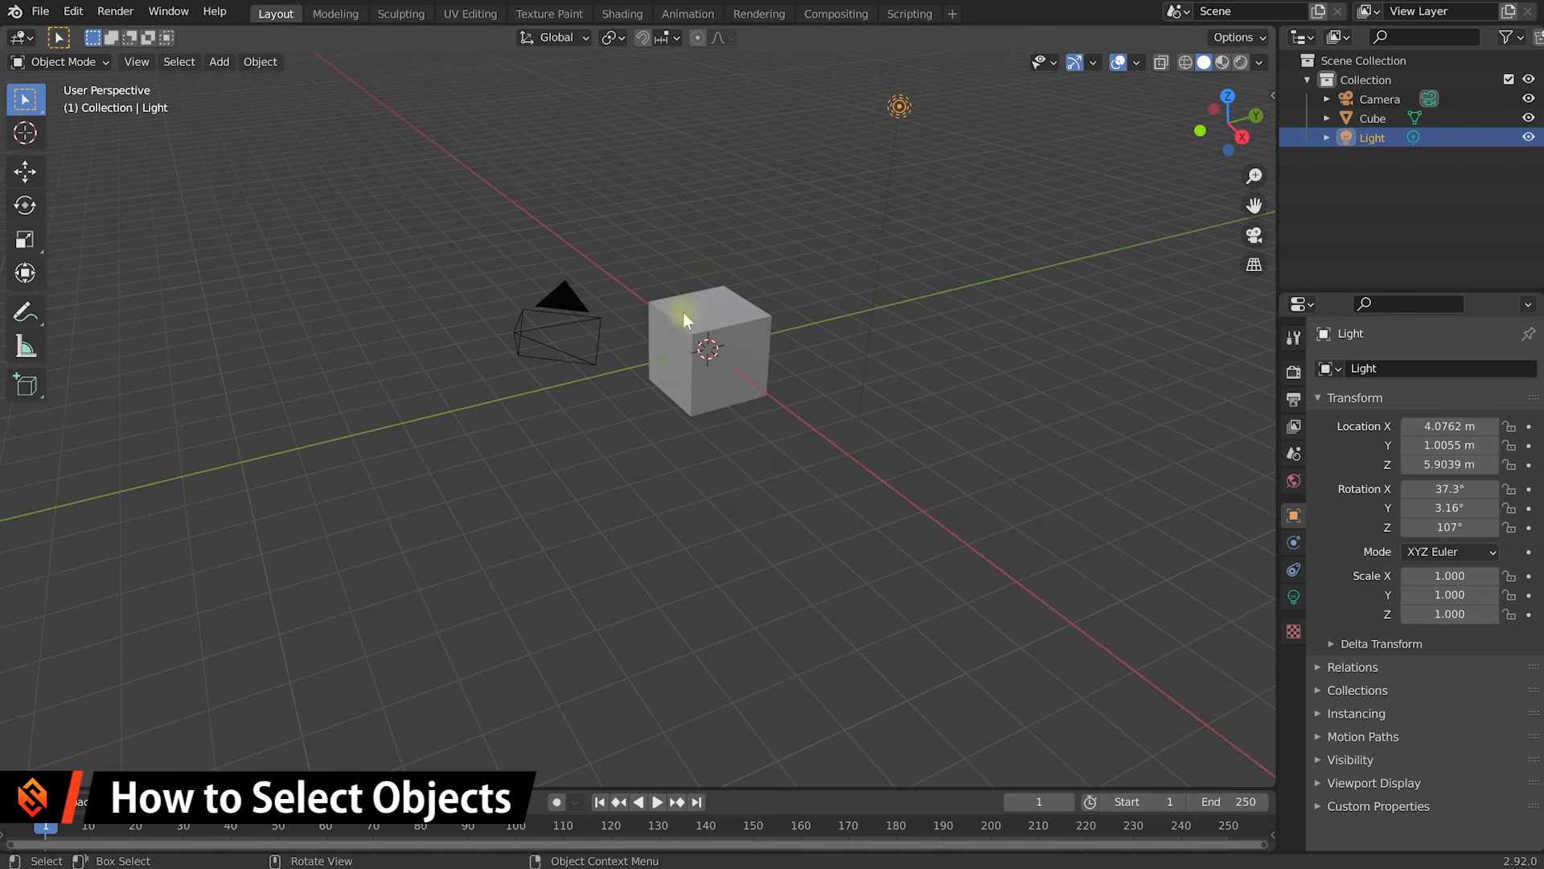
Select the cube alone, the cube and camera together, and all objects, and finish by deselecting everything.
left_click(731, 307)
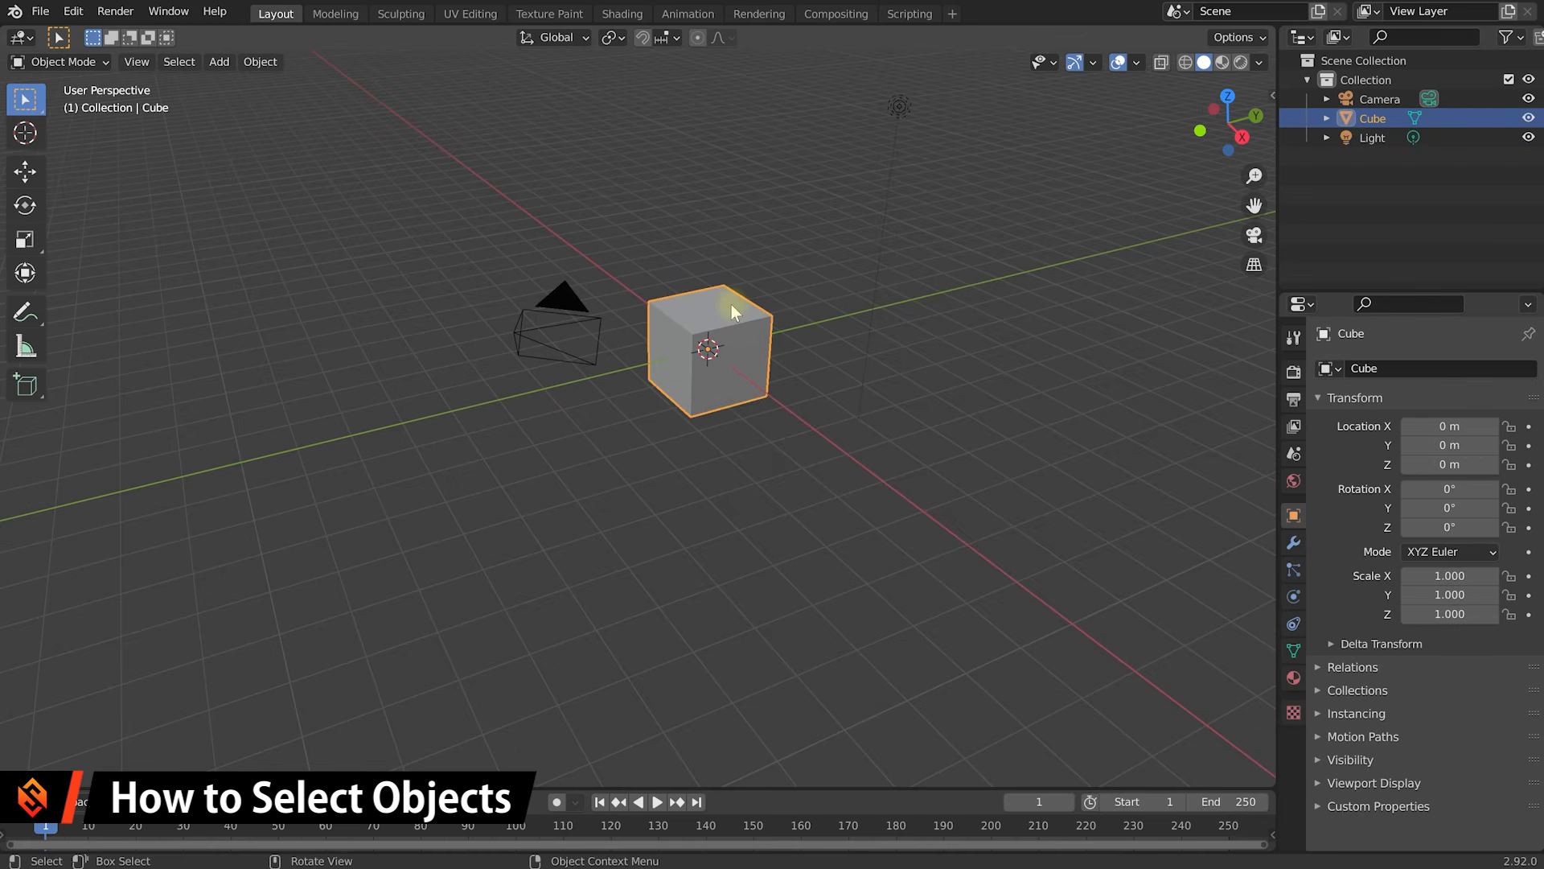
left_click_drag(370, 167, 808, 494)
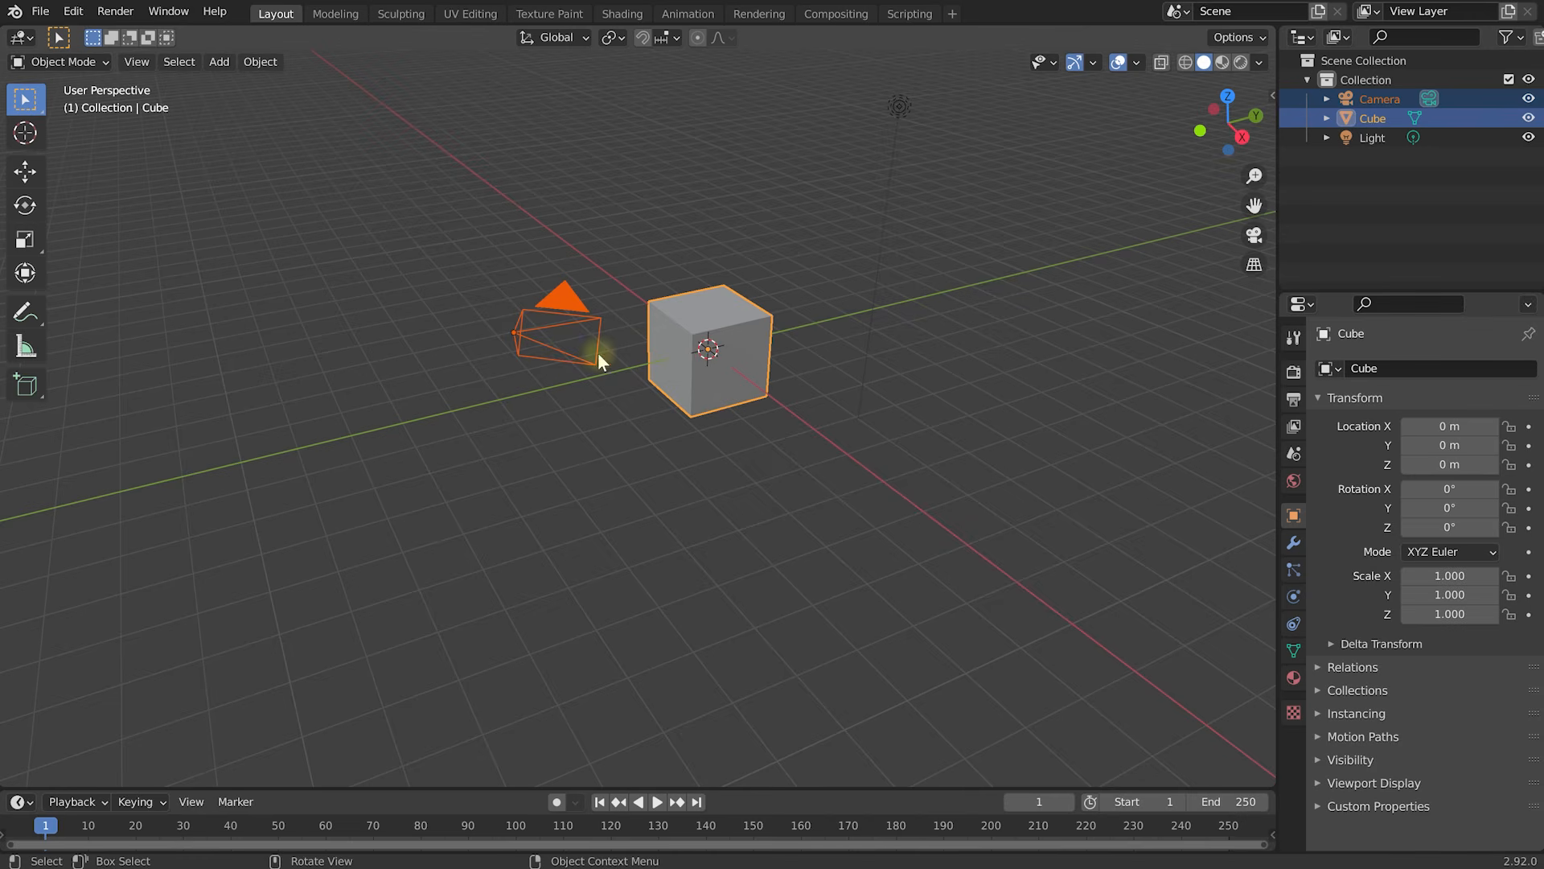
key("a")
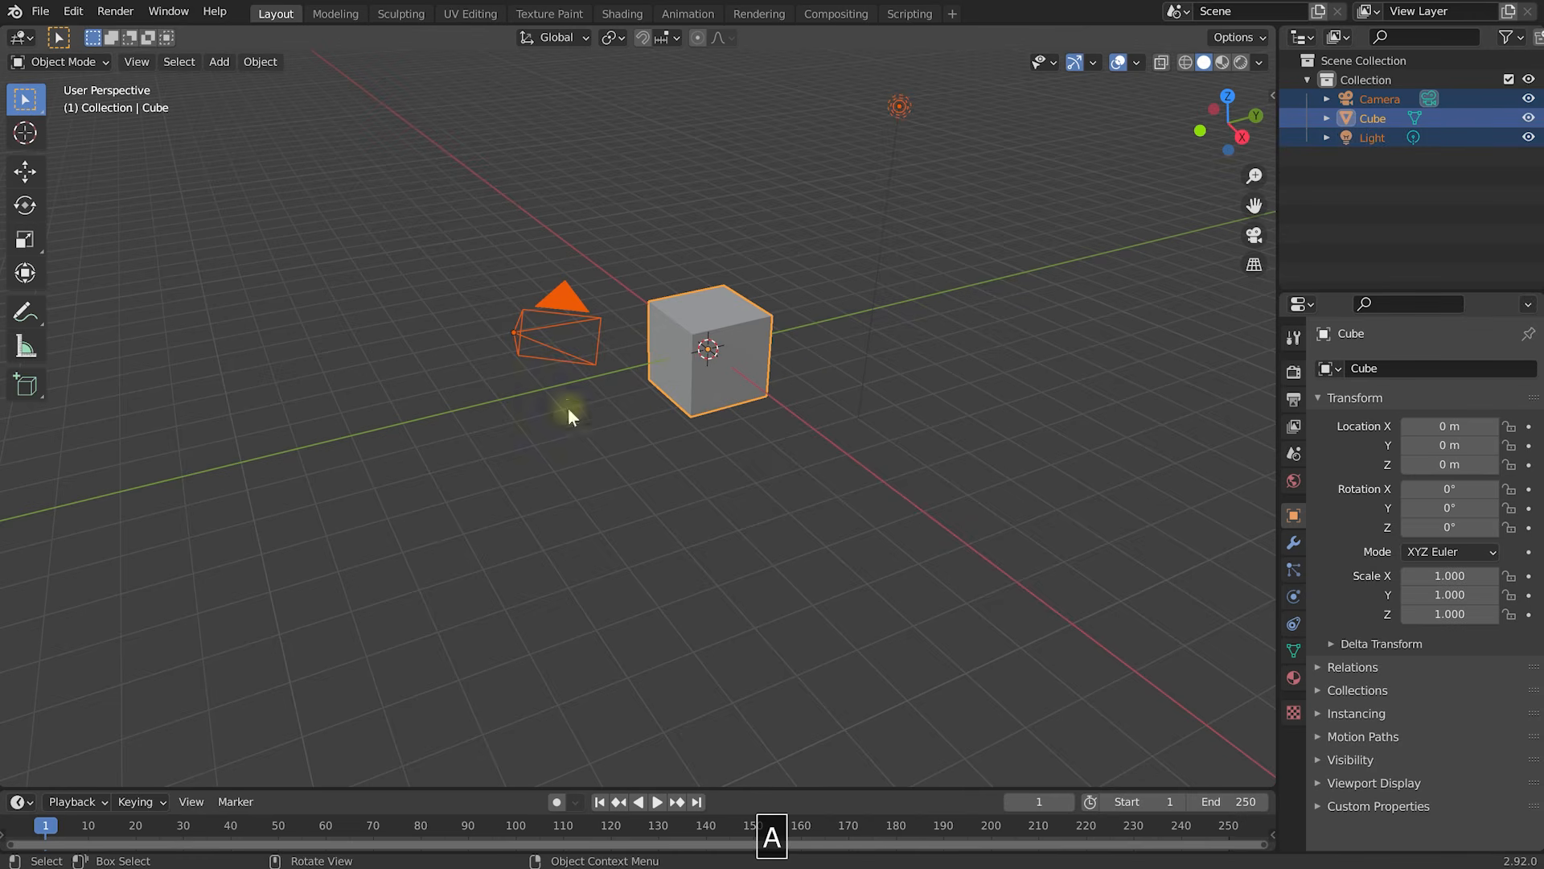
key("alt+a")
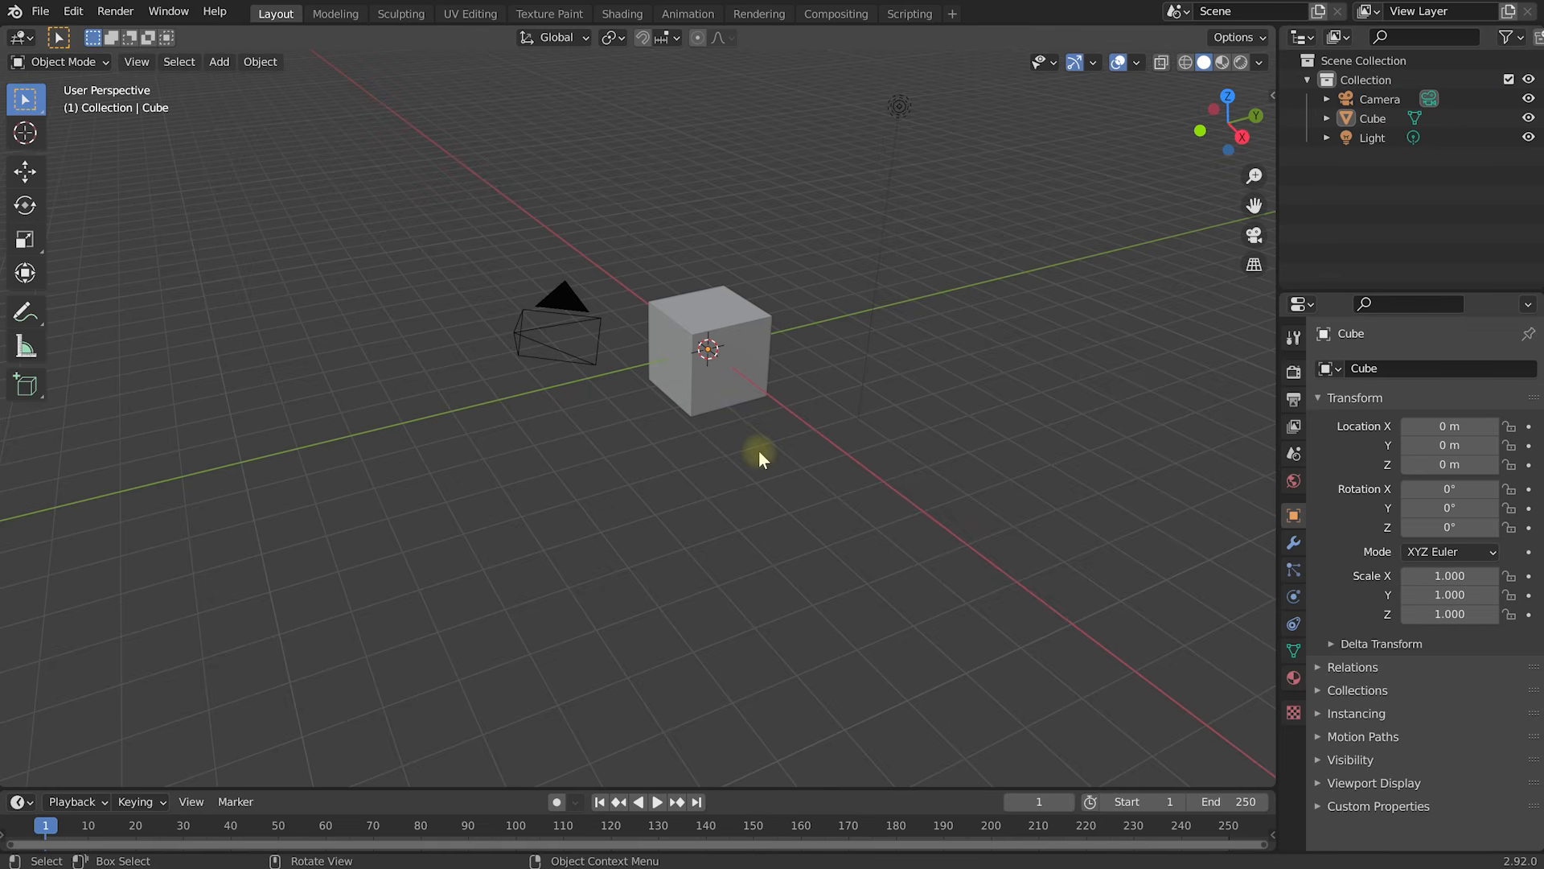
Place the 3D cursor at various spots around the cube, and reset it to the world origin.
middle_click_drag(817, 358, 754, 363)
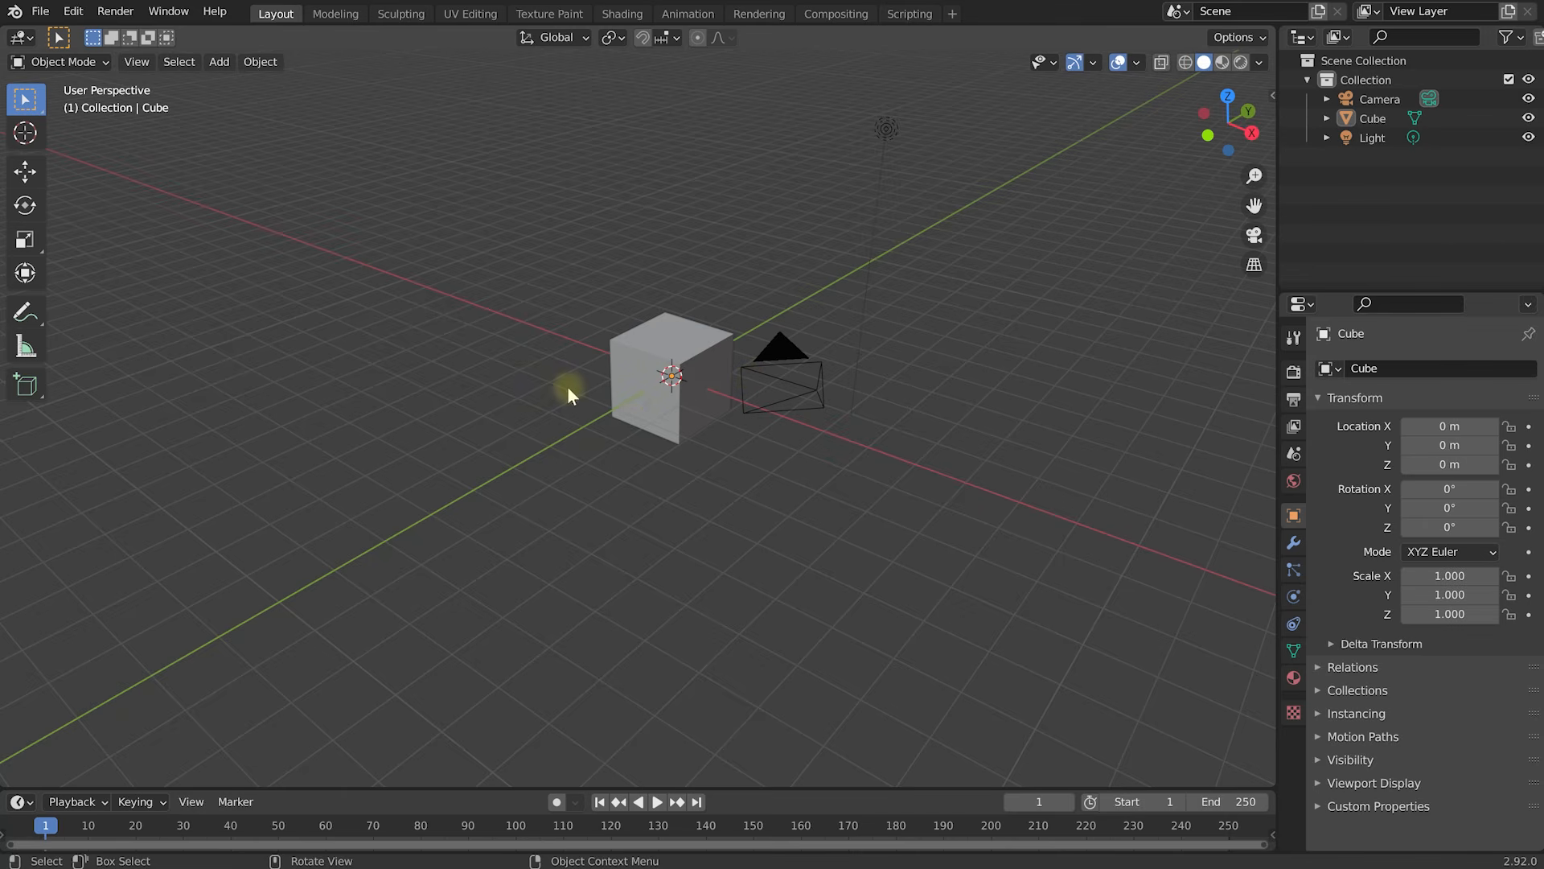
right_click(685, 206, "shift")
right_click(340, 278, "shift")
right_click(534, 595, "shift")
right_click(1027, 408, "shift")
right_click(1052, 292, "shift")
right_click(732, 256, "shift")
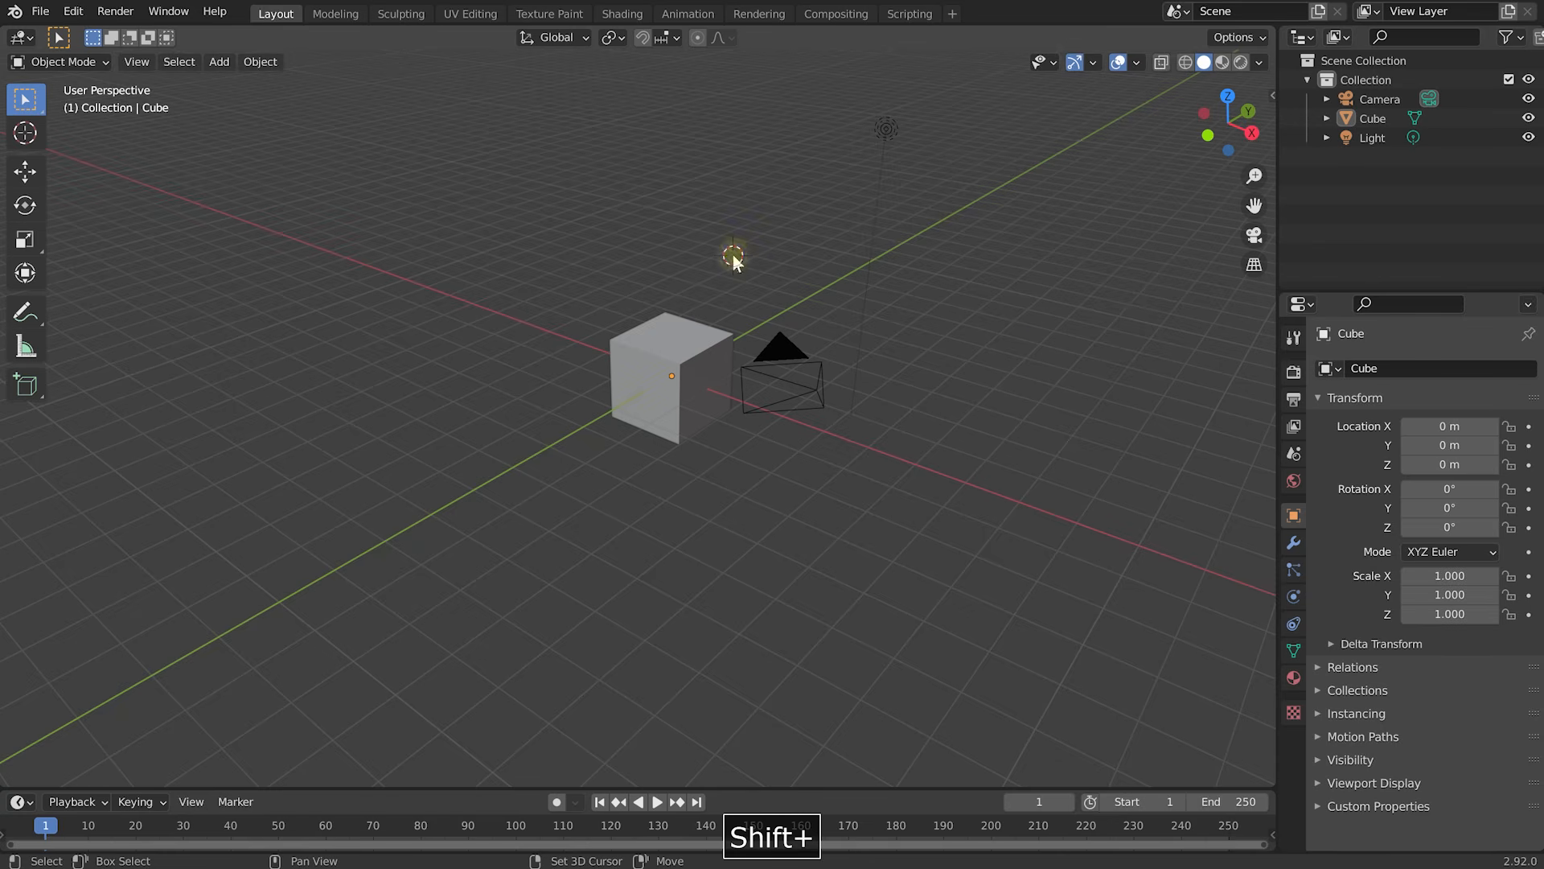
right_click(397, 357, "shift")
right_click(397, 504, "shift")
right_click(702, 600, "shift")
right_click_drag(958, 523, 1000, 513, "shift")
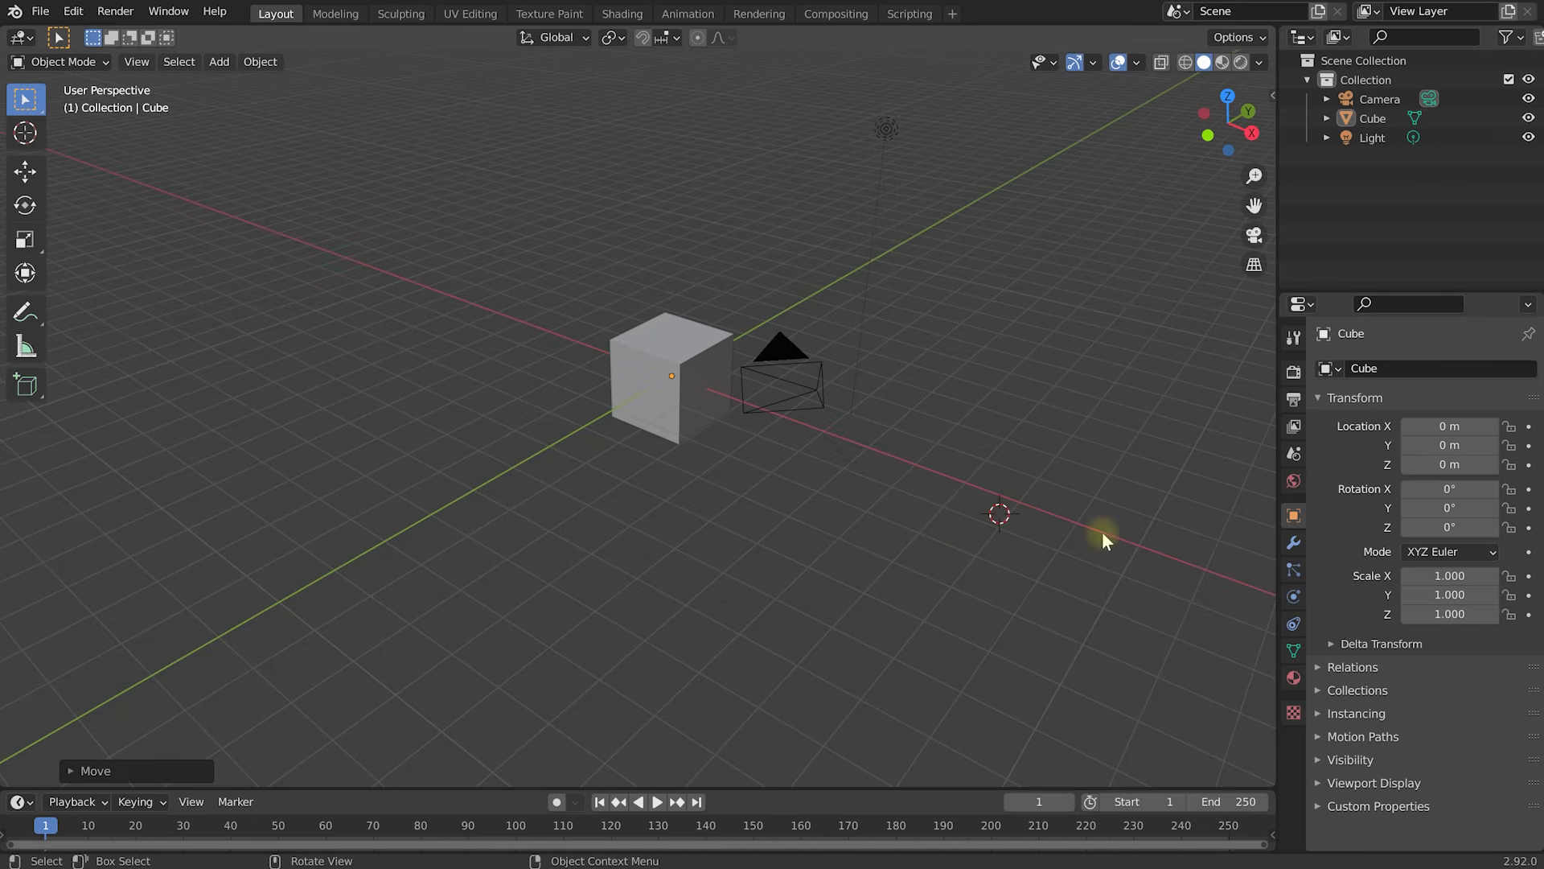
key("shift+c")
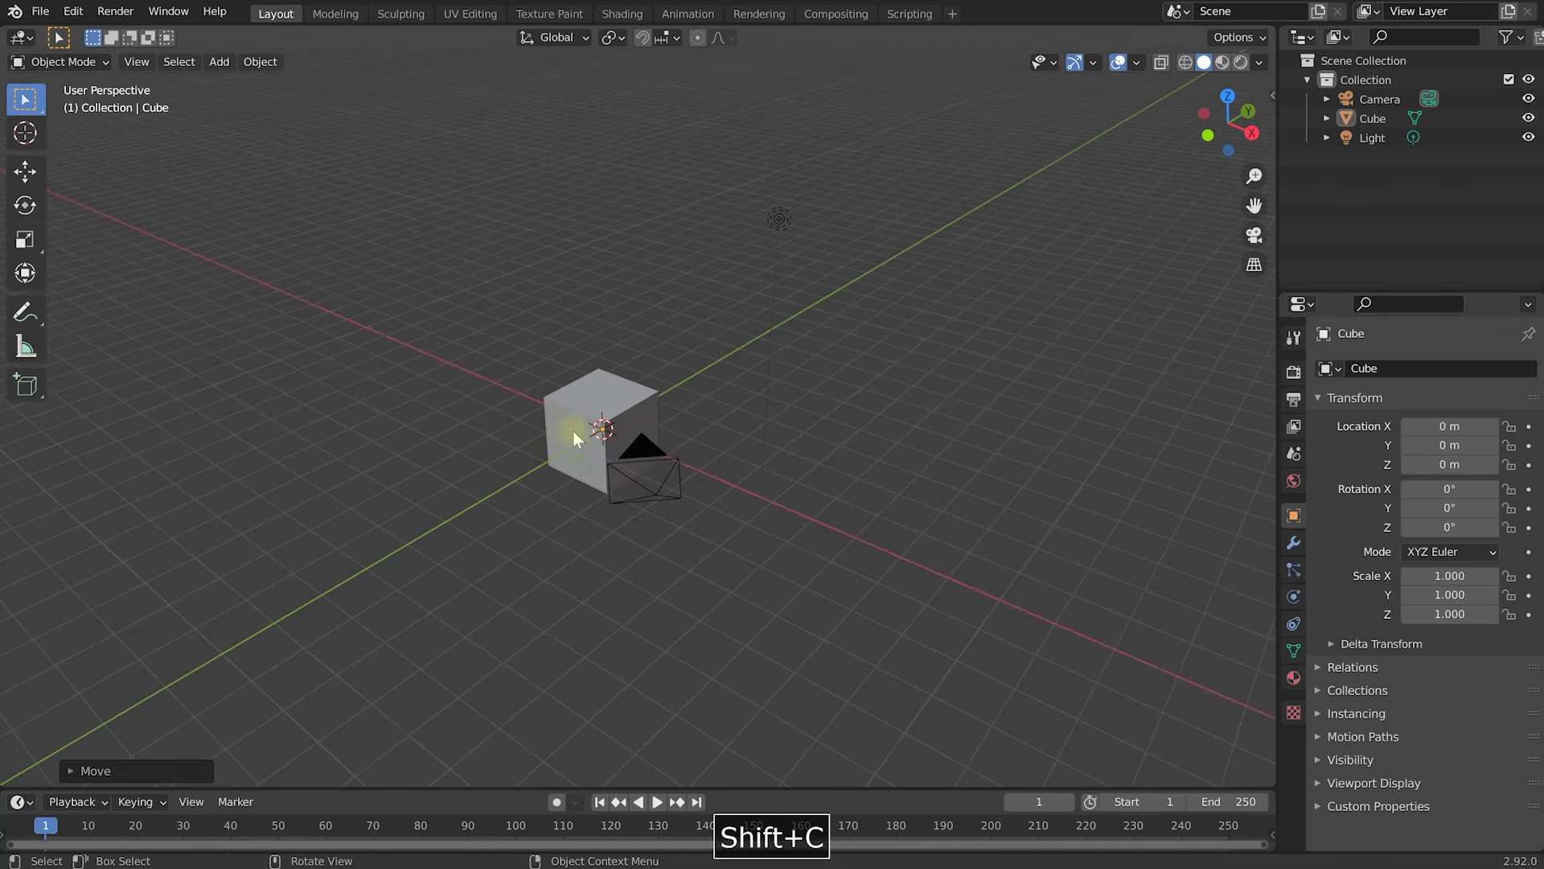
Reposition the 3D cursor several times with the Cursor tool, return to the Select Box tool, and recentre the cursor at the world origin.
middle_click_drag(727, 464, 679, 448)
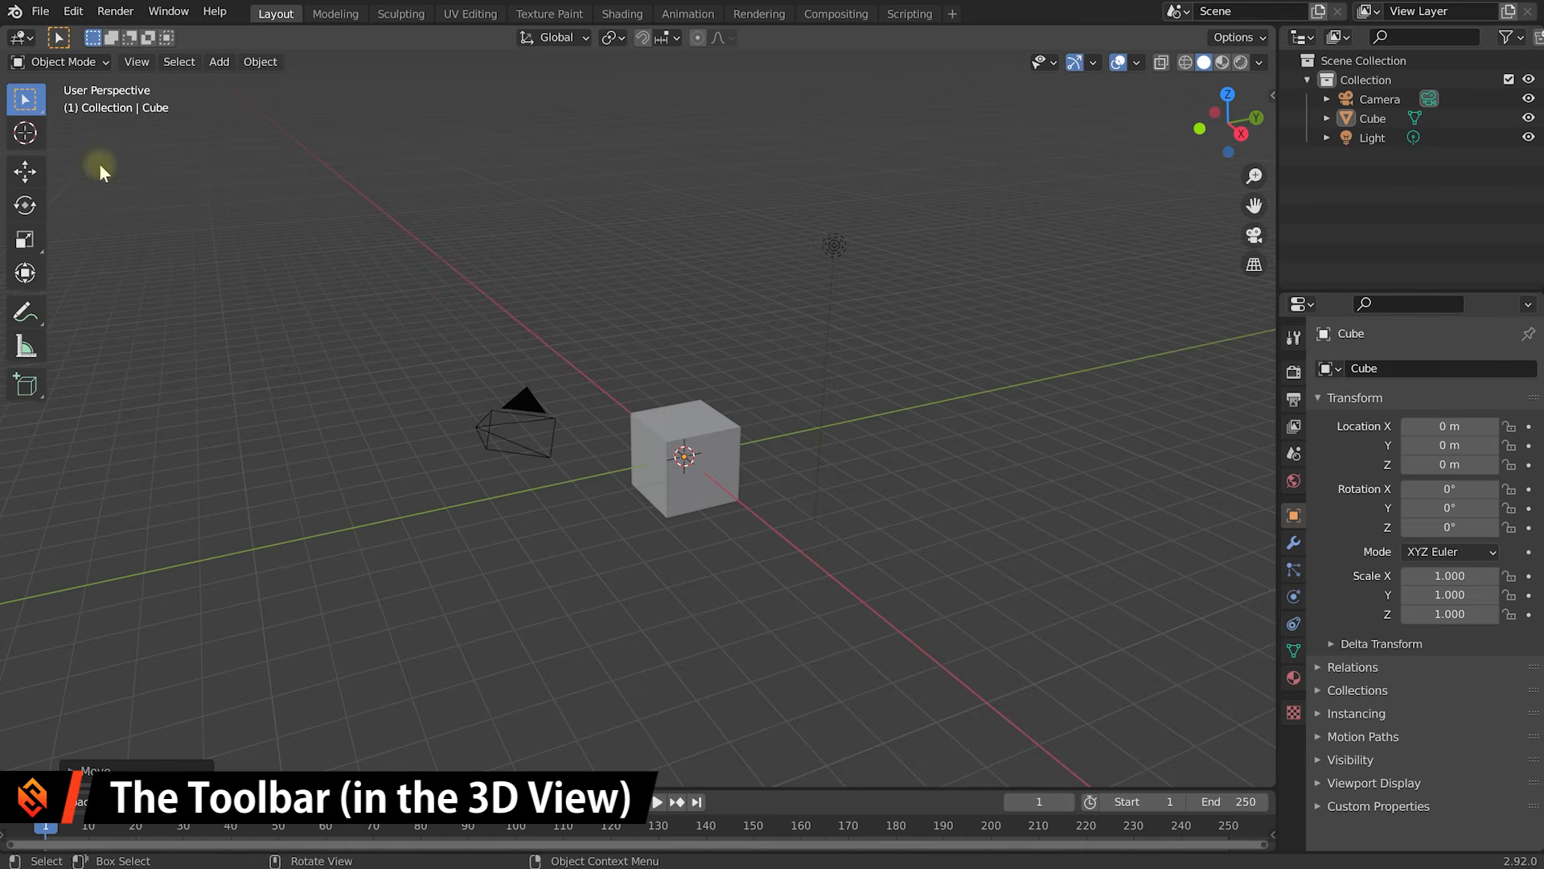
left_click(26, 135)
left_click(399, 429)
left_click(401, 597)
left_click(886, 622)
left_click(1052, 445)
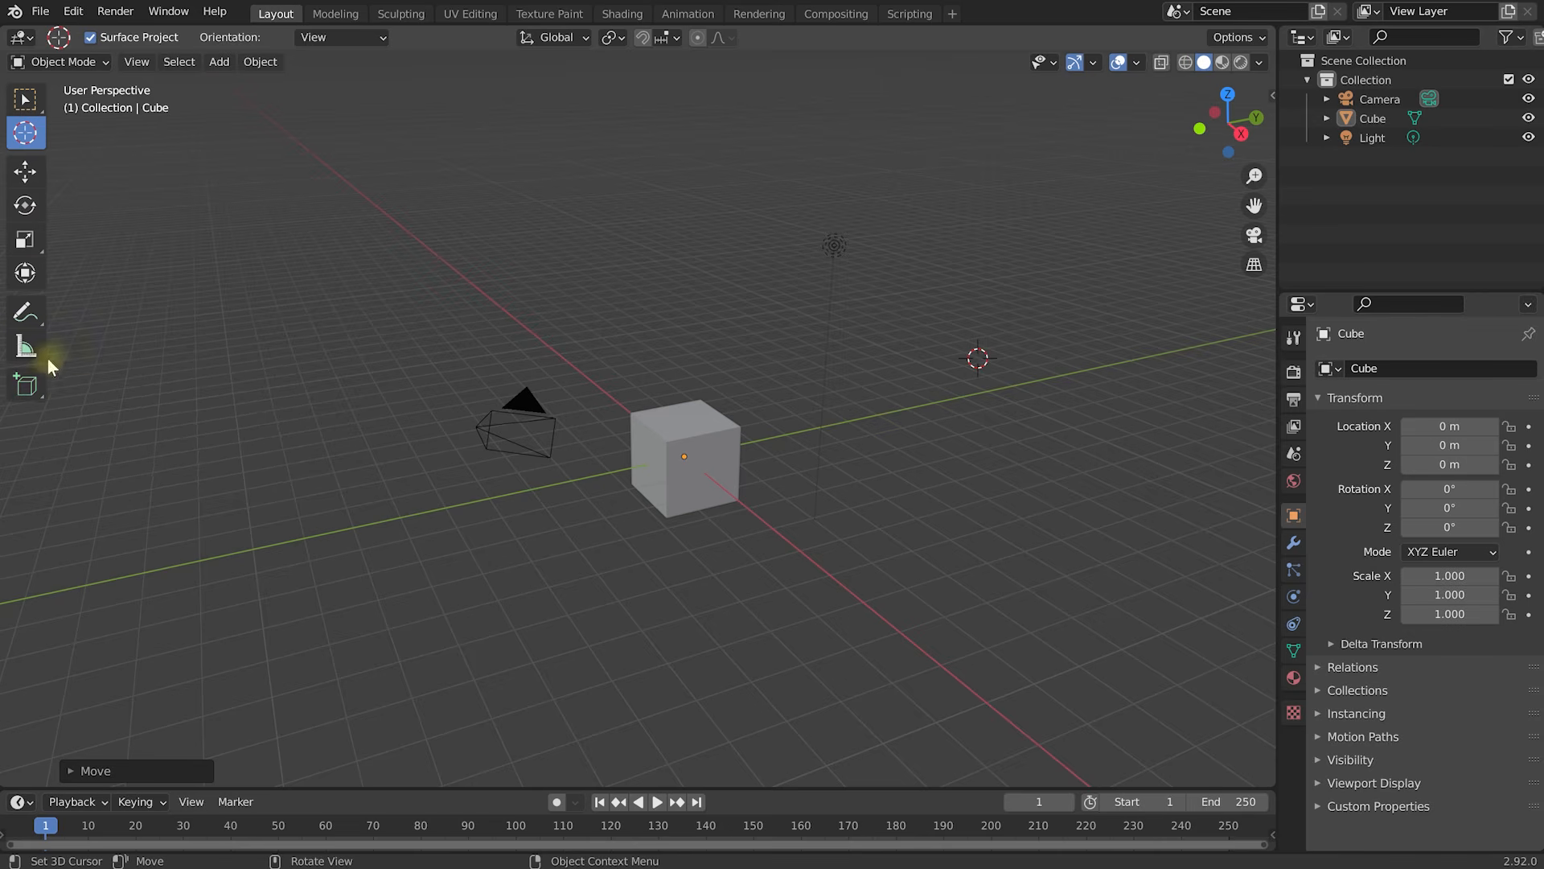
left_click(25, 99)
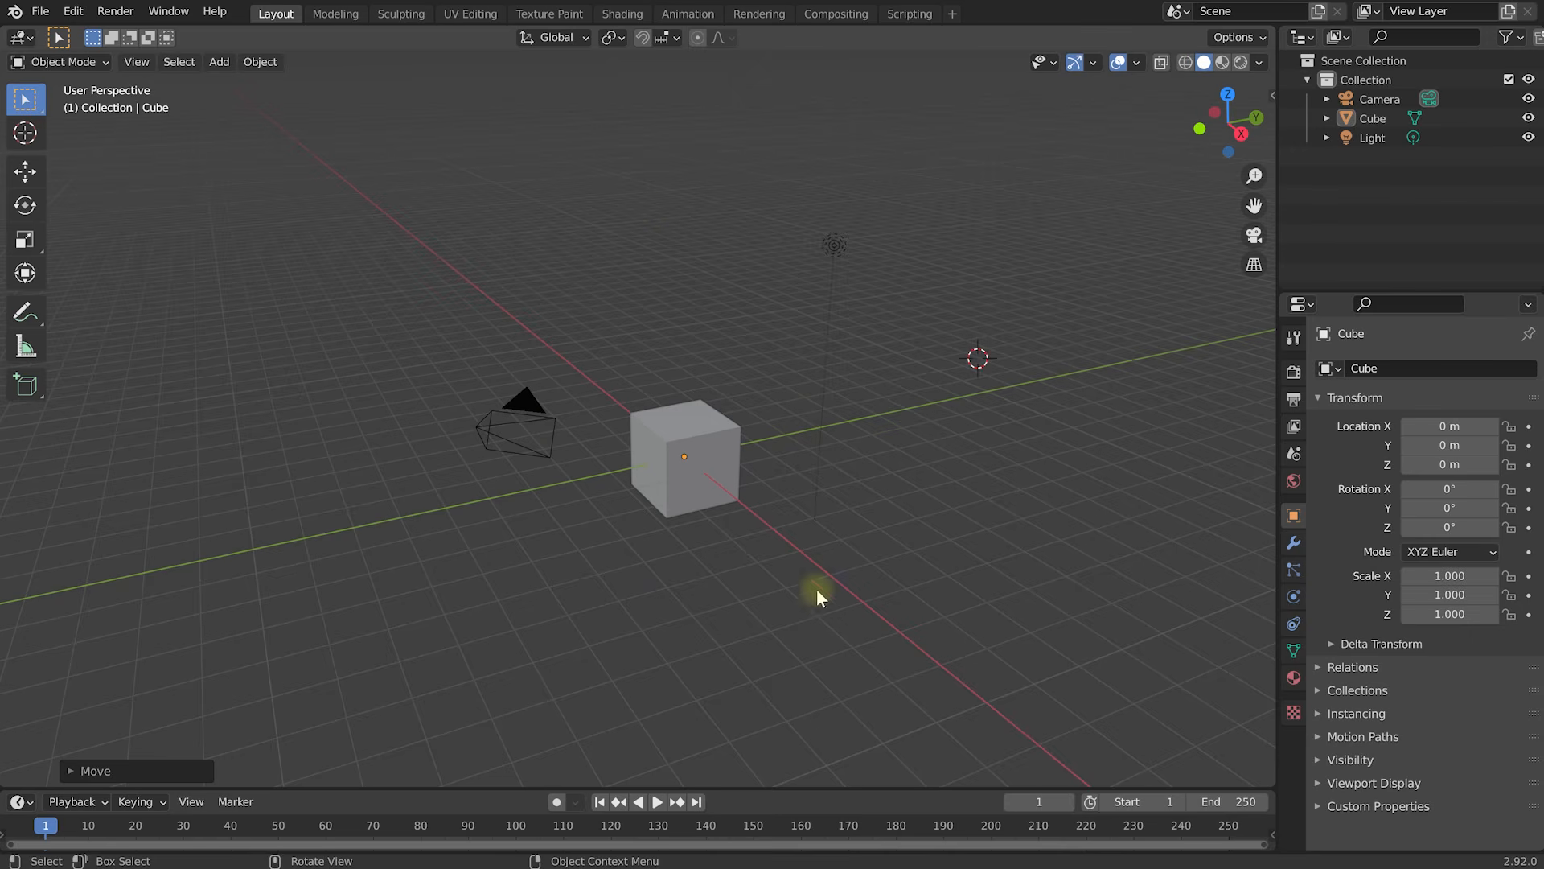
key("shift+c")
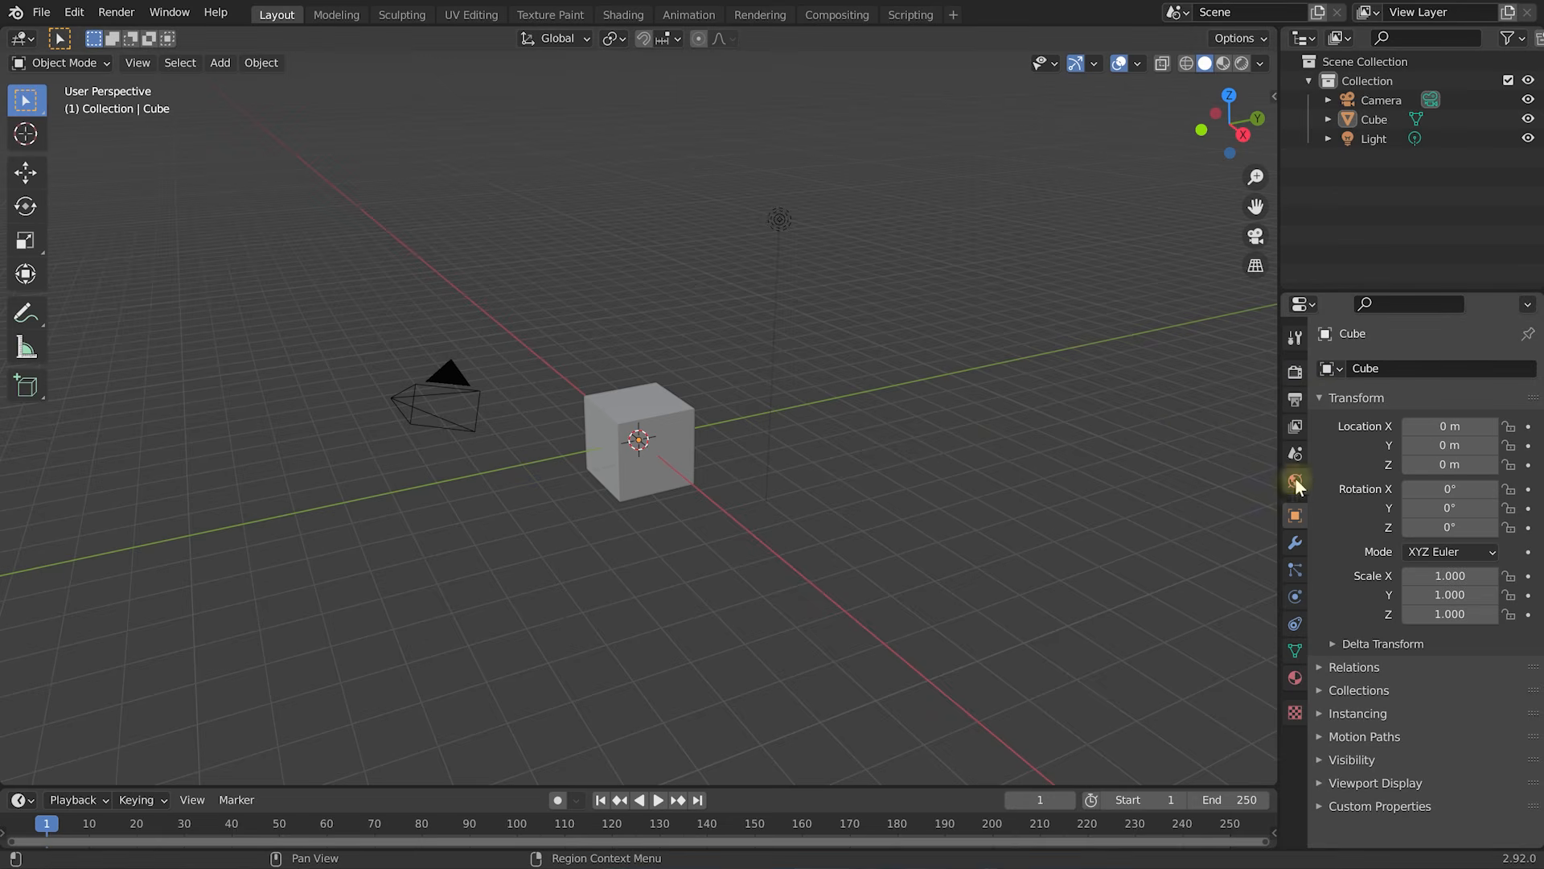
Preview the scene in Rendered viewport shading with the Eevee render engine, and change the render engine to Cycles.
left_click(1294, 374)
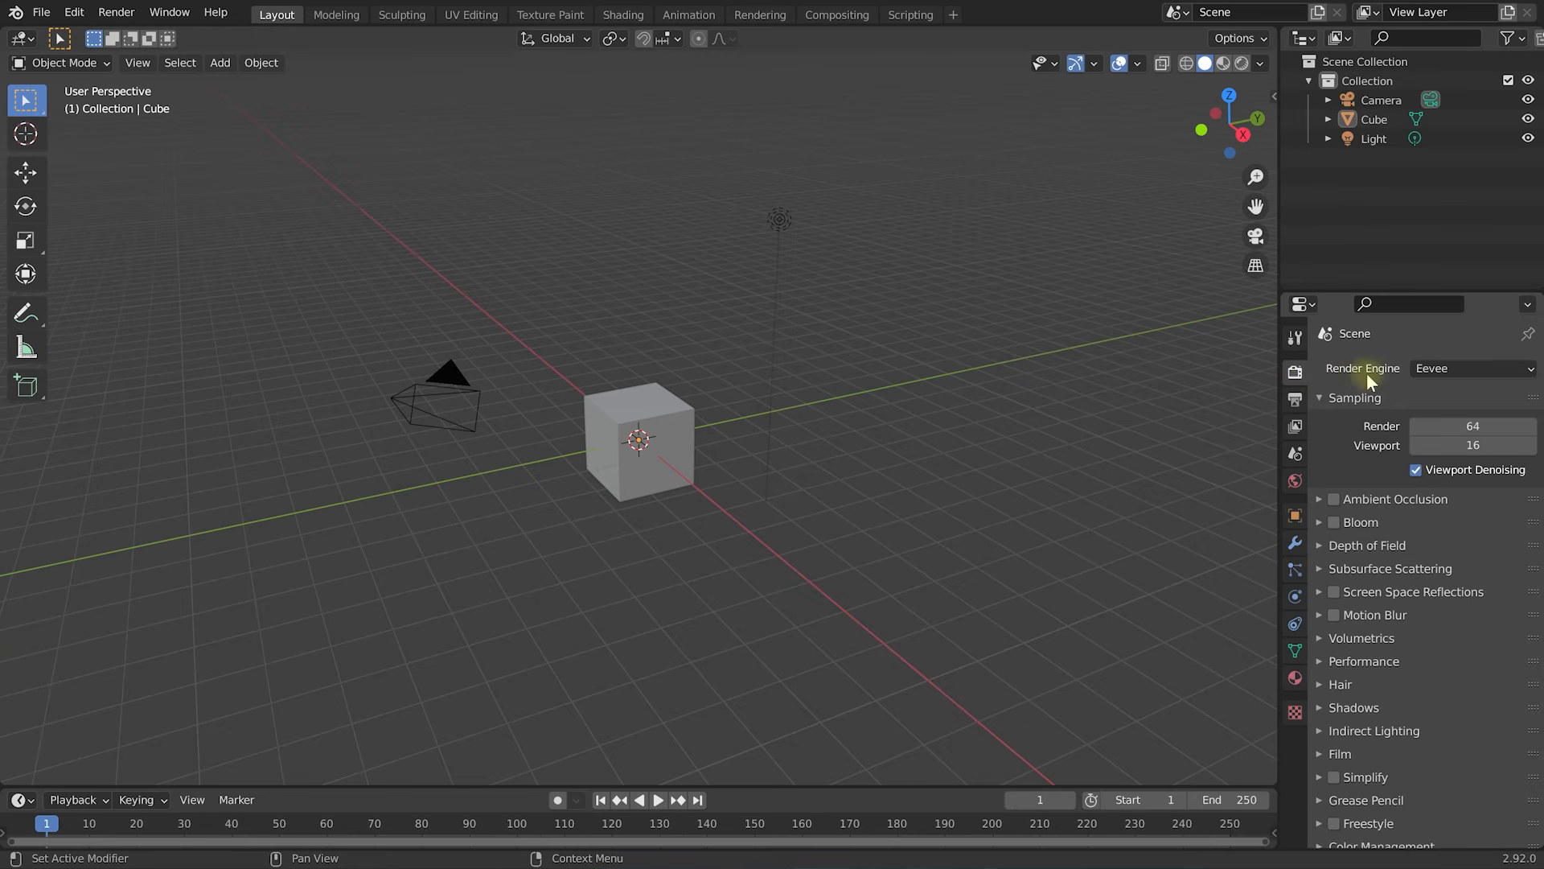
left_click(1527, 368)
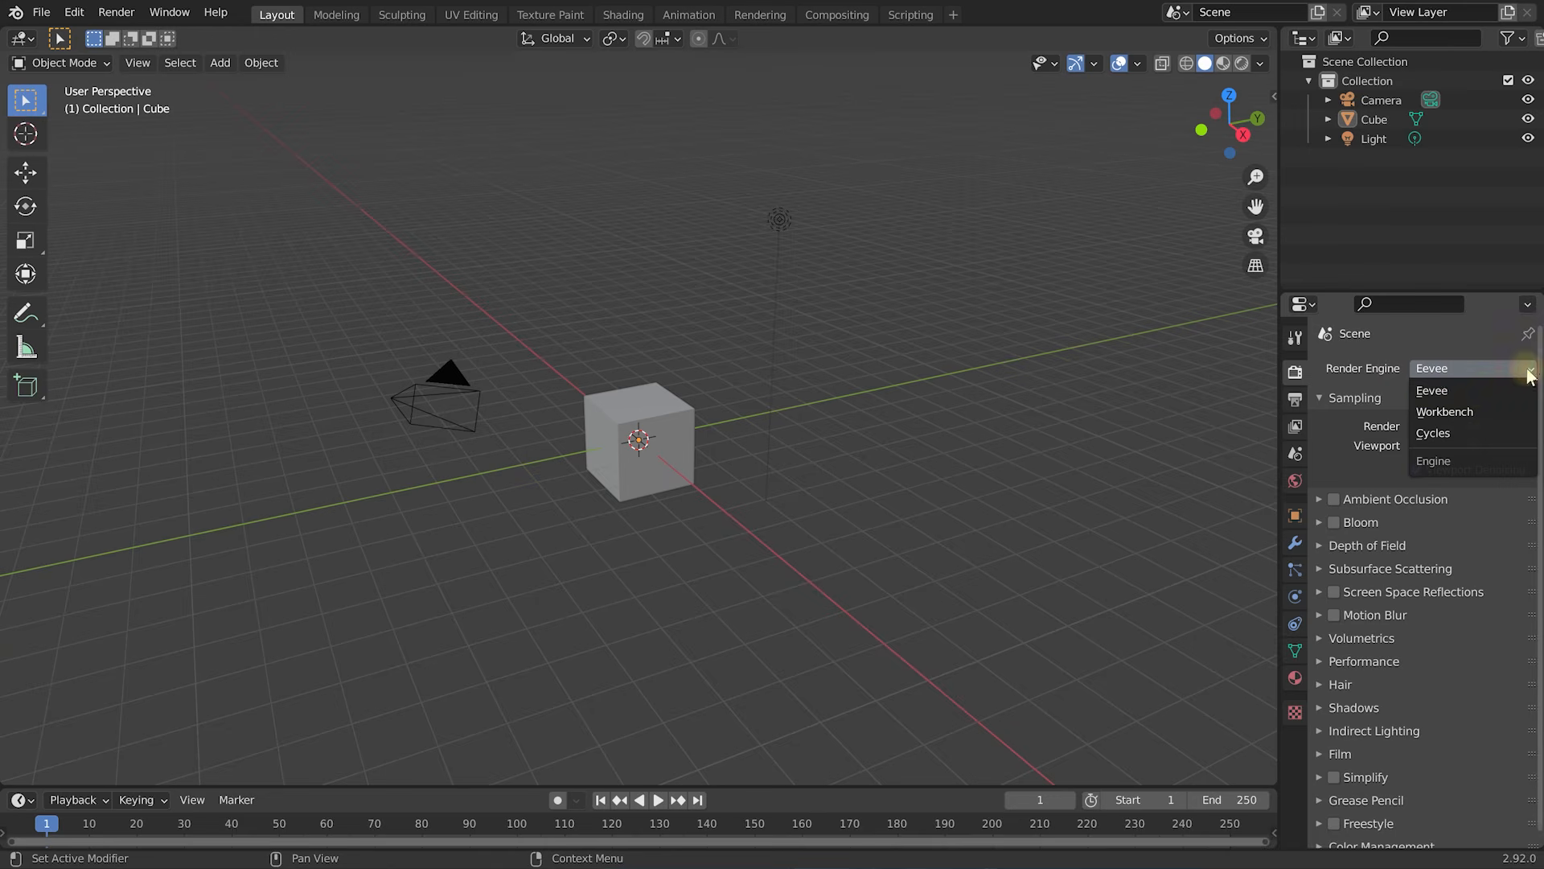
left_click(1484, 389)
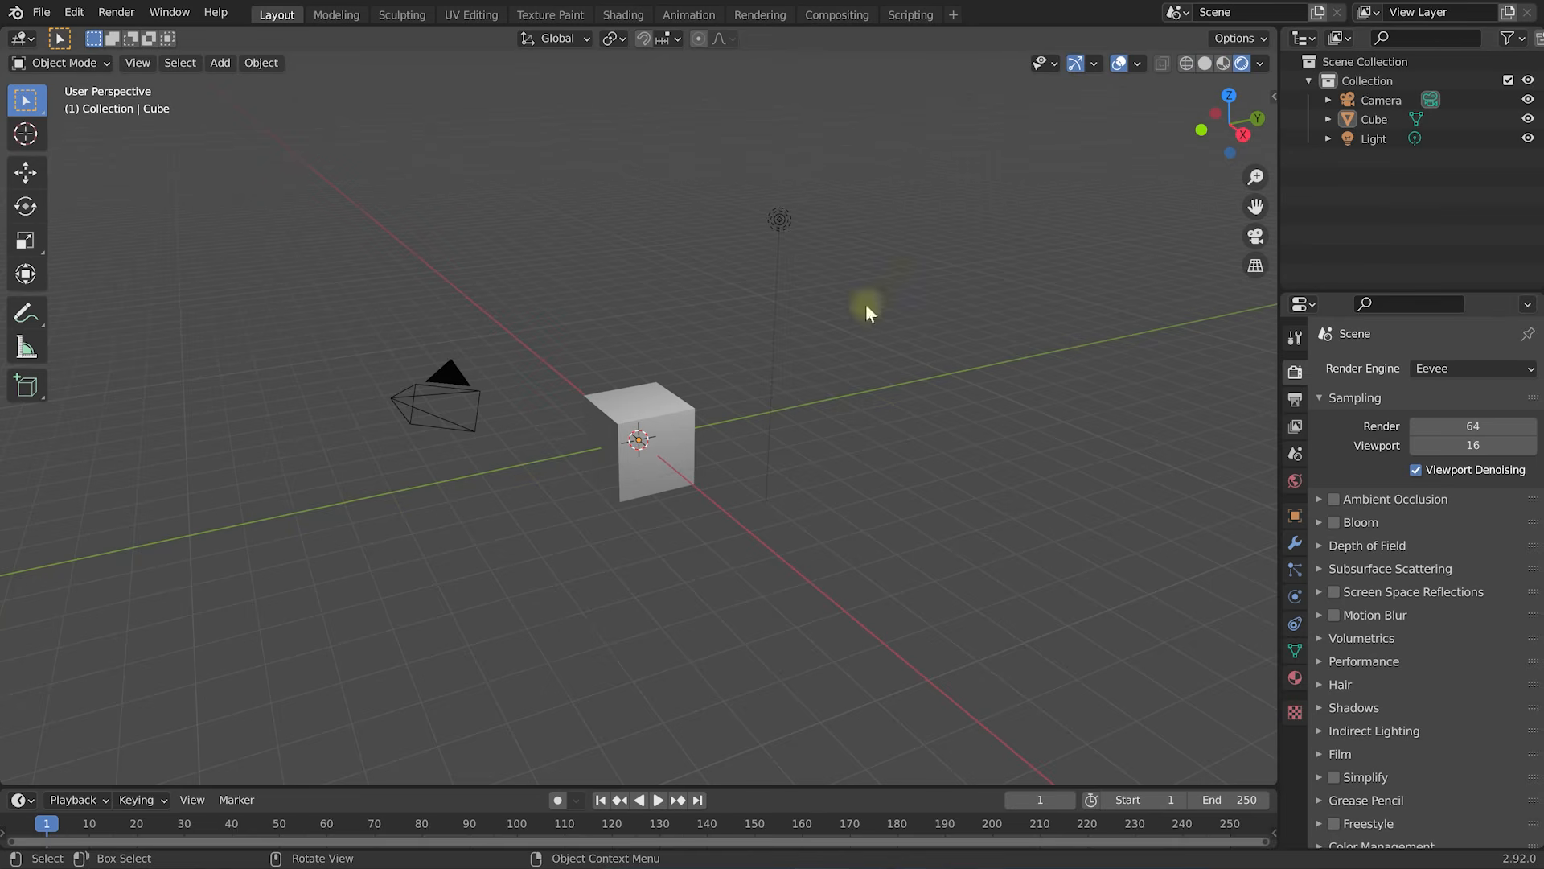
middle_click_drag(801, 465, 749, 429)
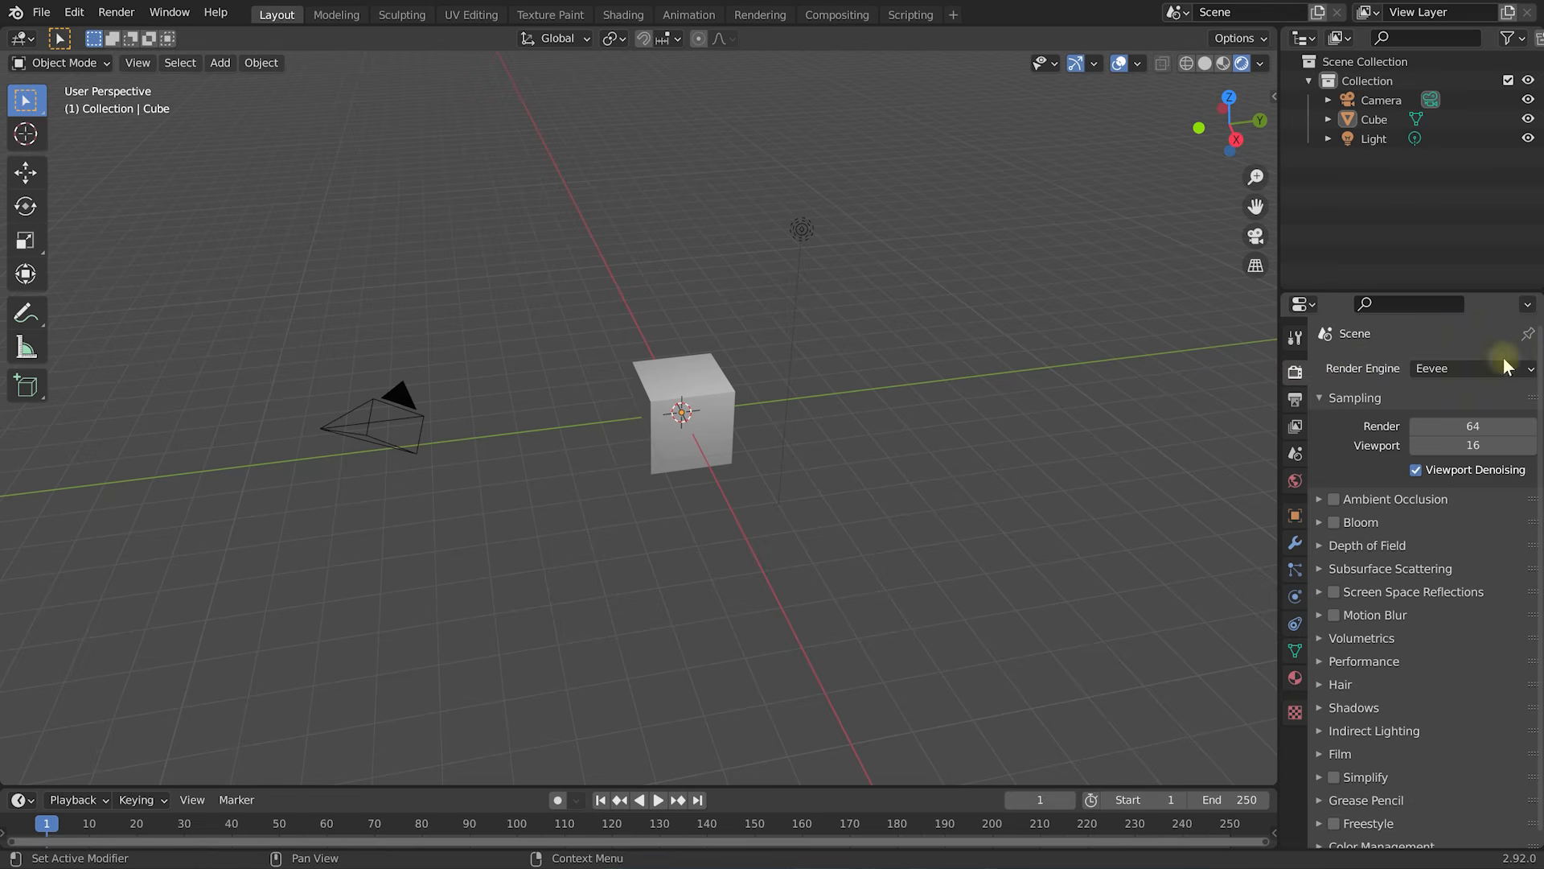
left_click(1529, 374)
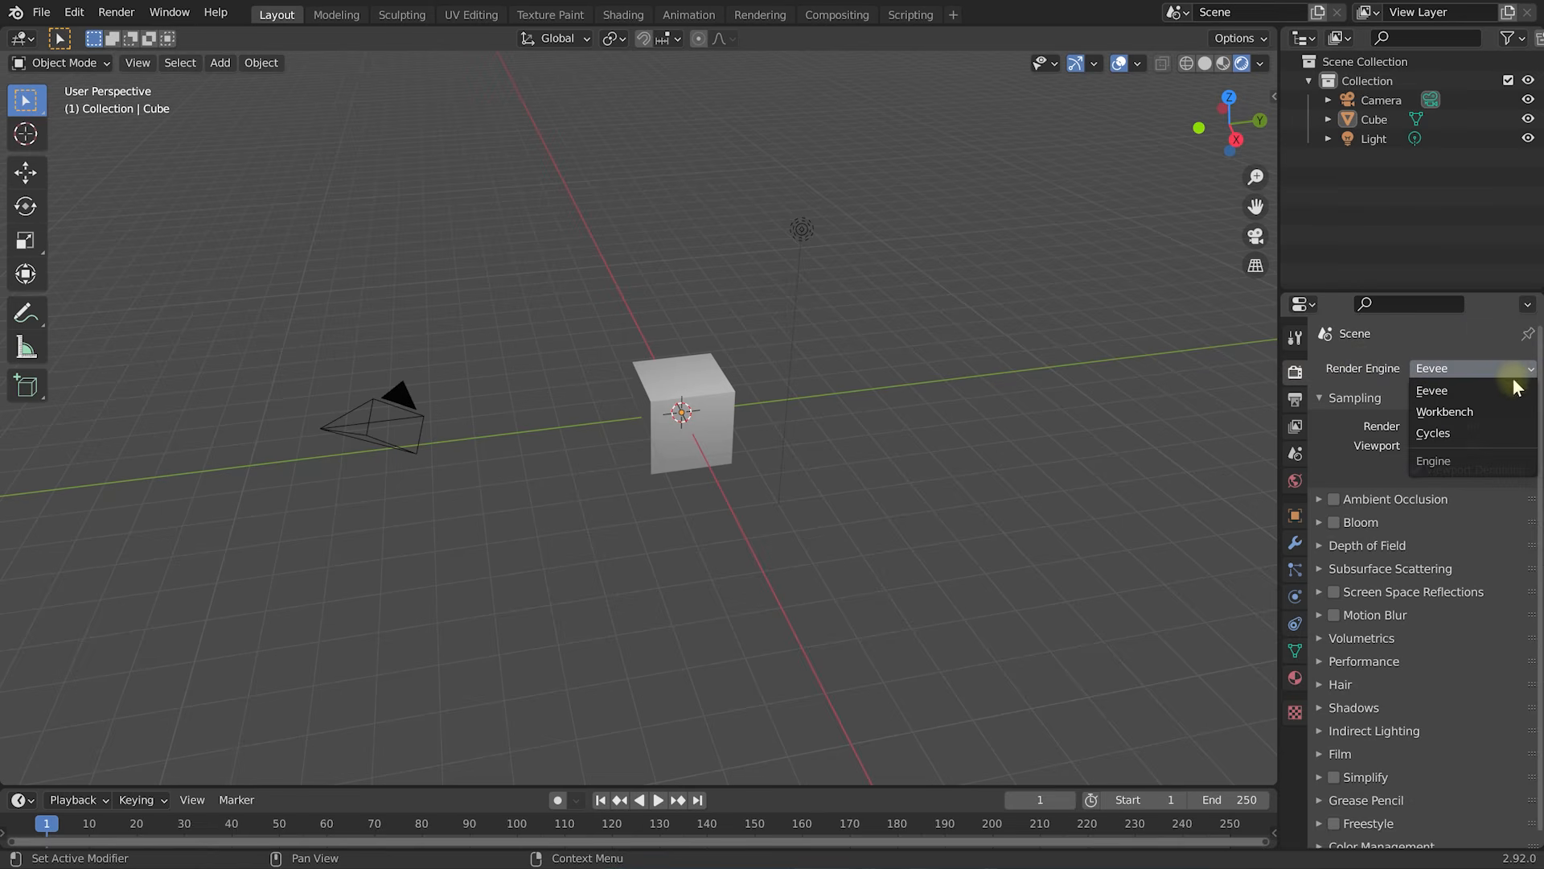
left_click(1478, 433)
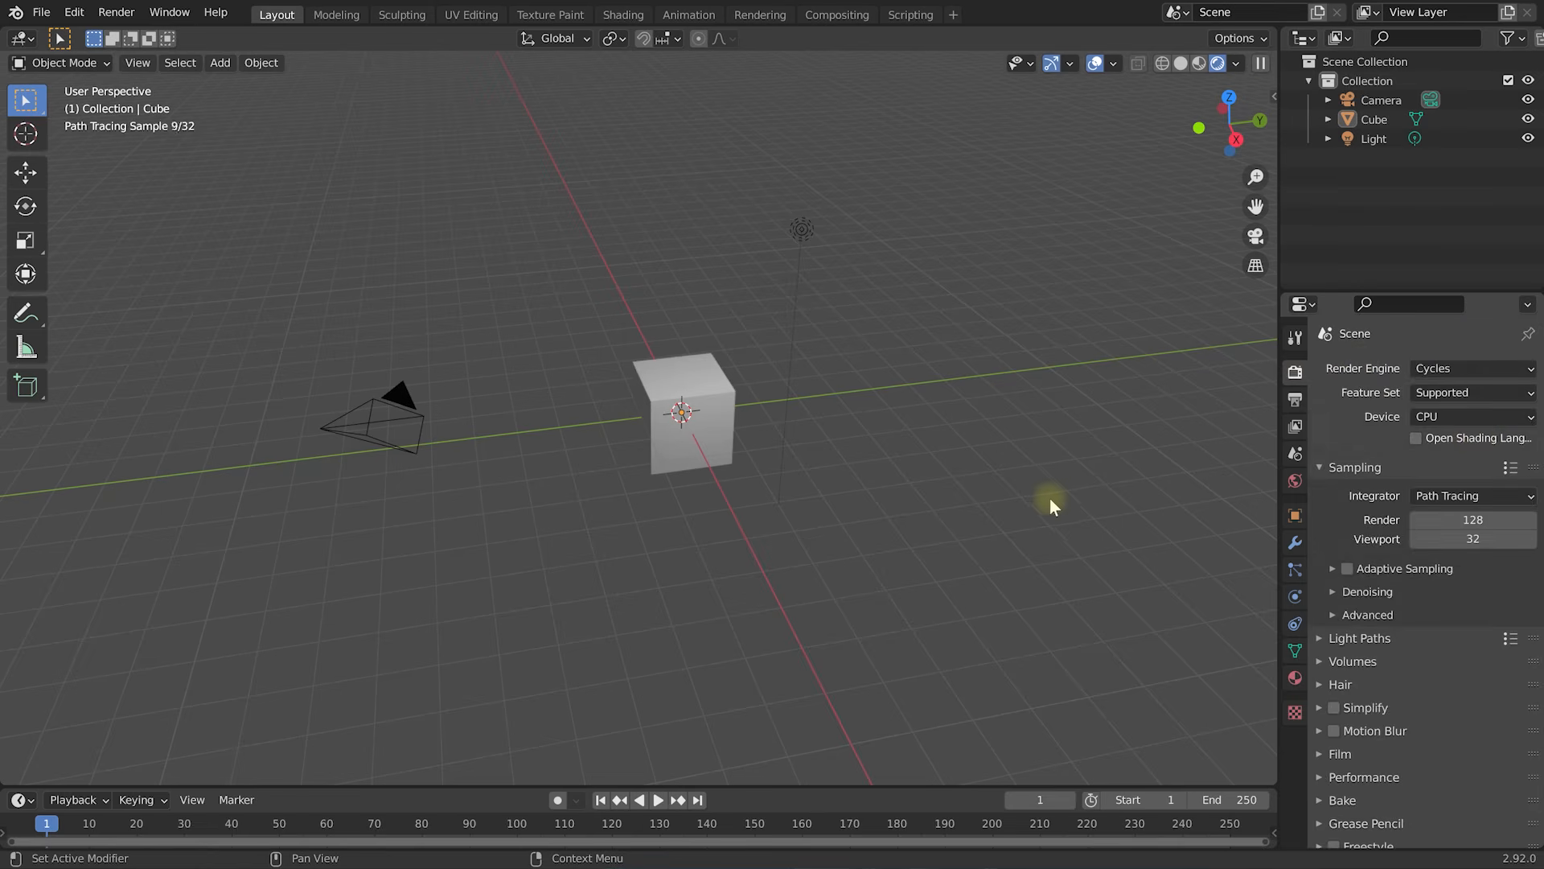
View the cube from several angles in Cycles, switch the render engine to Workbench, and inspect the cube again.
middle_click_drag(634, 464, 782, 499)
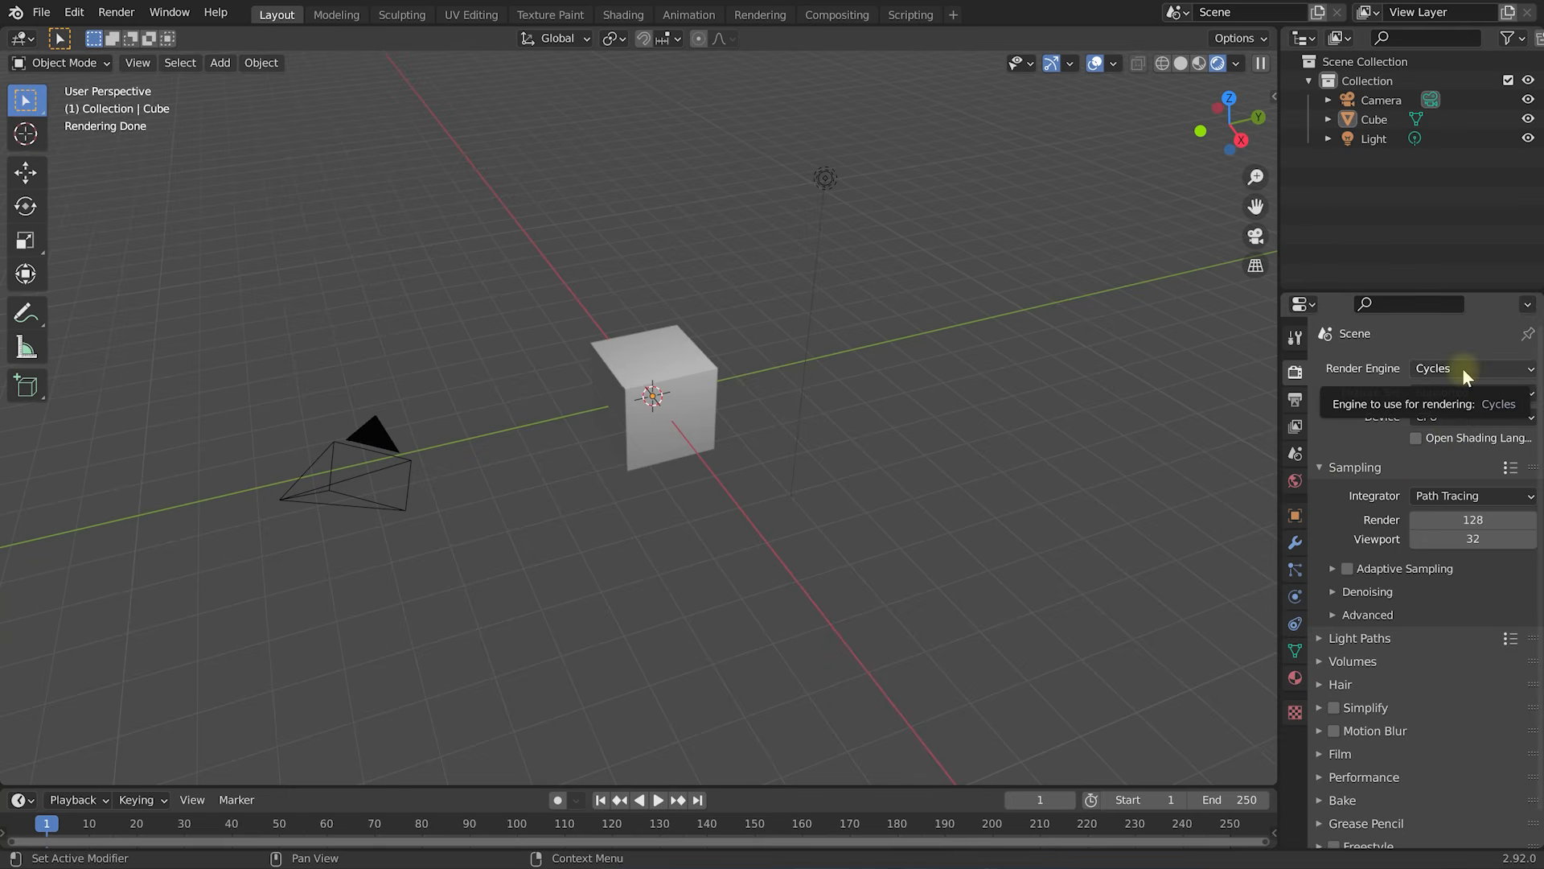
middle_click_drag(910, 412, 832, 407)
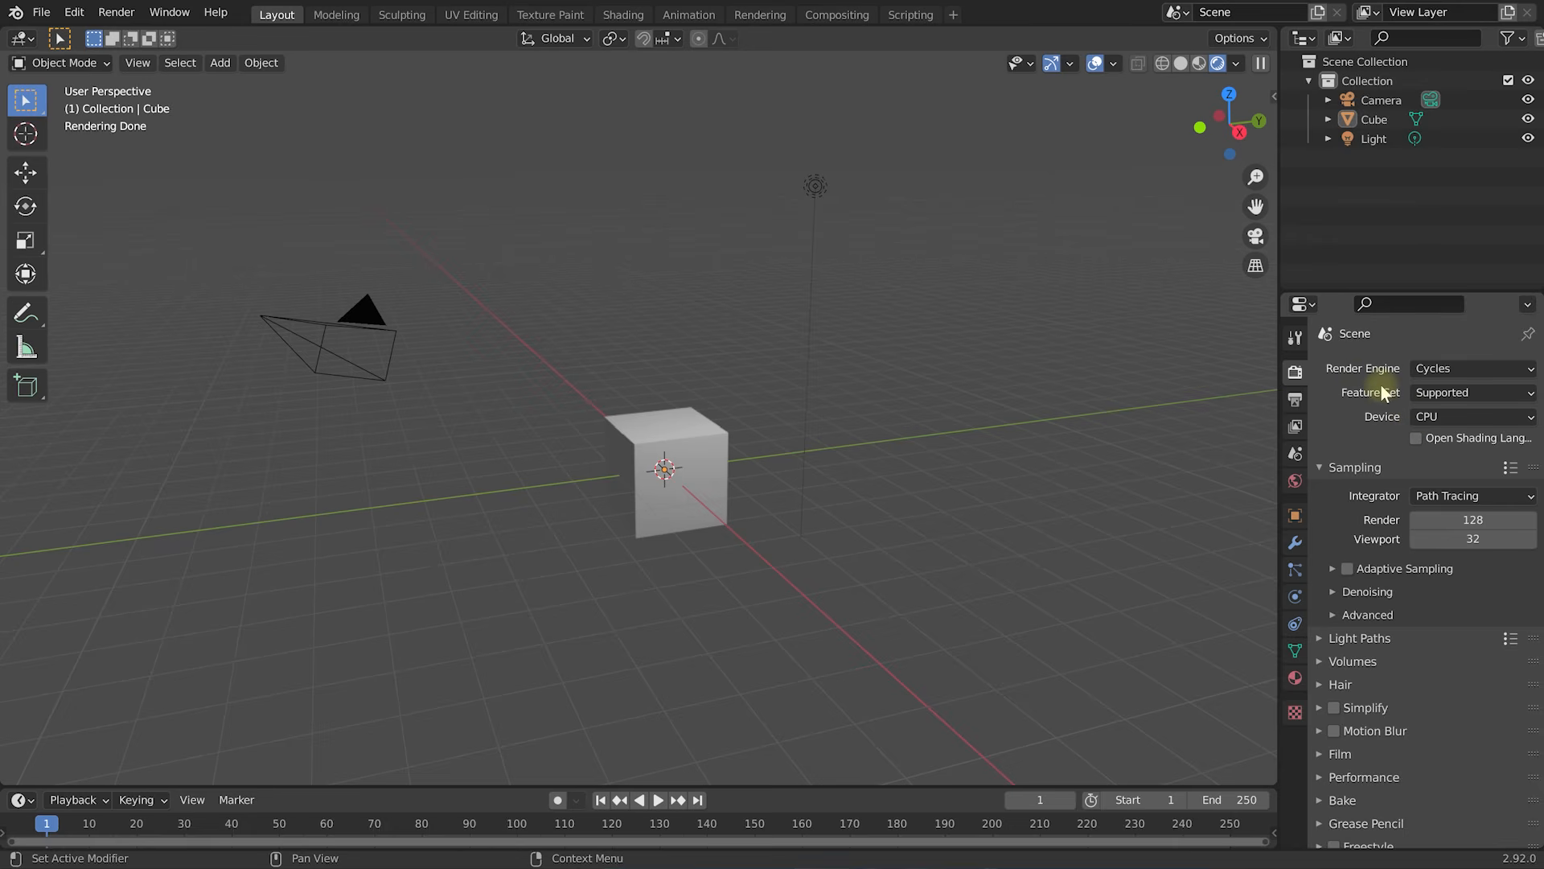
left_click(1526, 371)
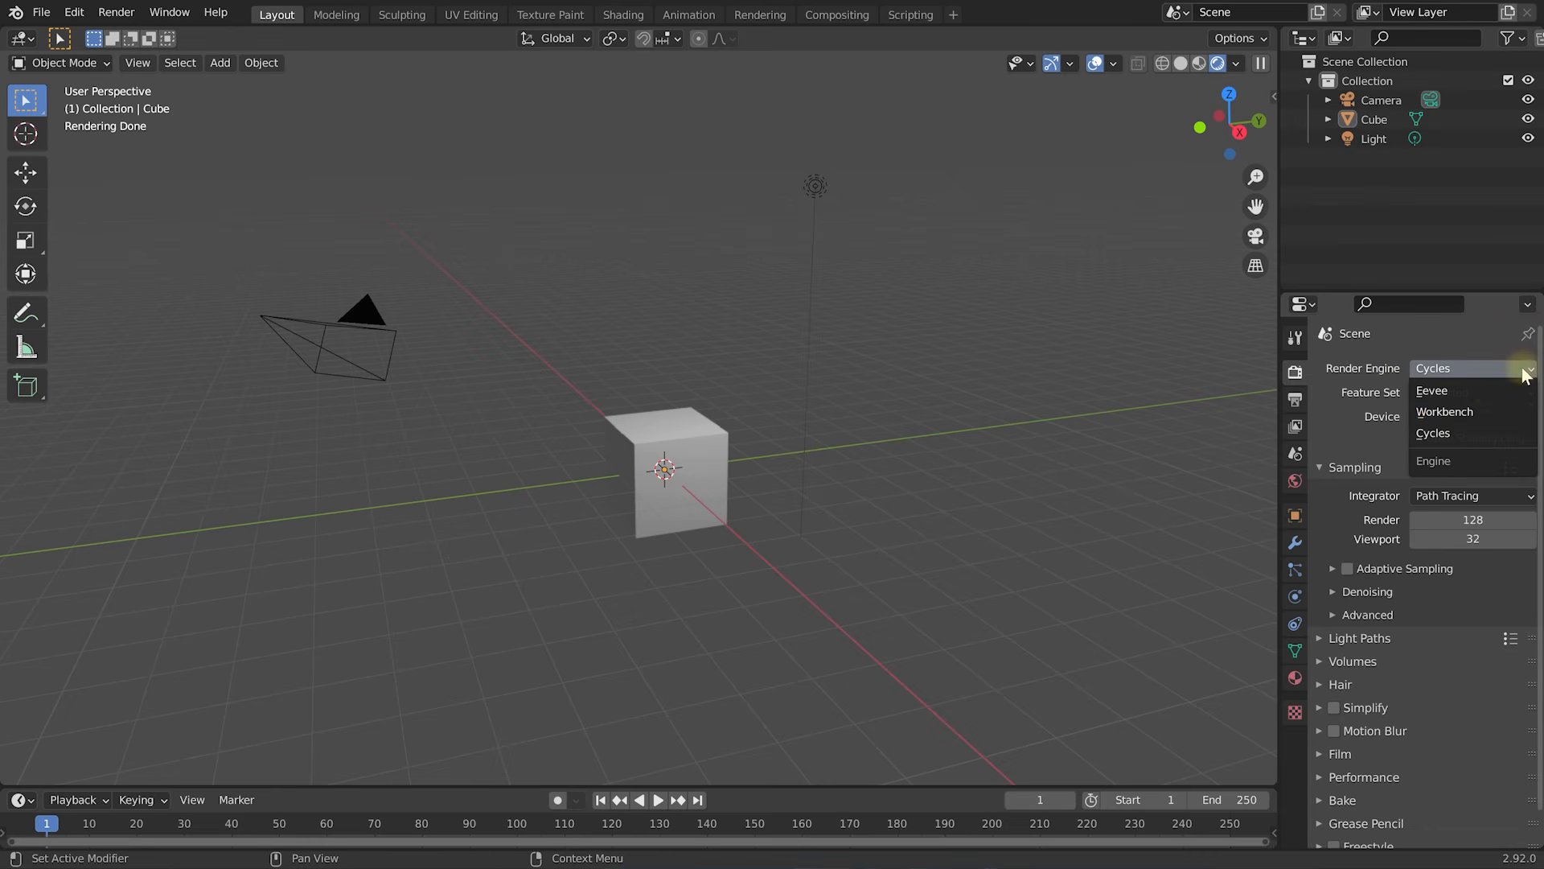
left_click(1493, 410)
middle_click_drag(857, 418, 842, 455)
middle_click_drag(712, 552, 780, 532)
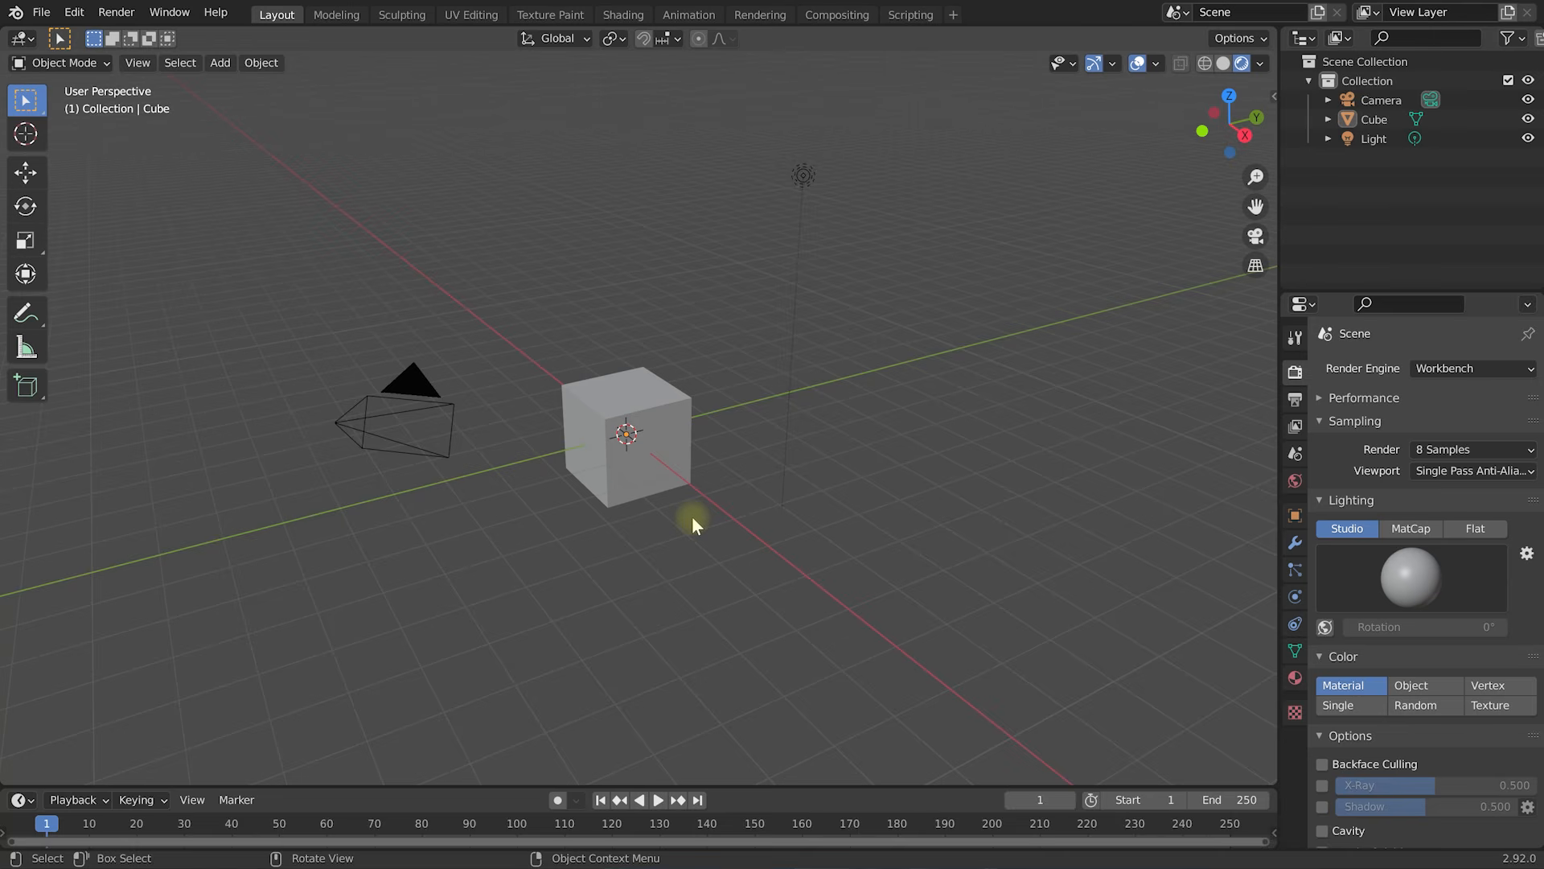
mouse_move(869, 486)
middle_mouse_down()
mouse_move(813, 486)
mouse_move(828, 503)
mouse_move(854, 494)
middle_mouse_up()
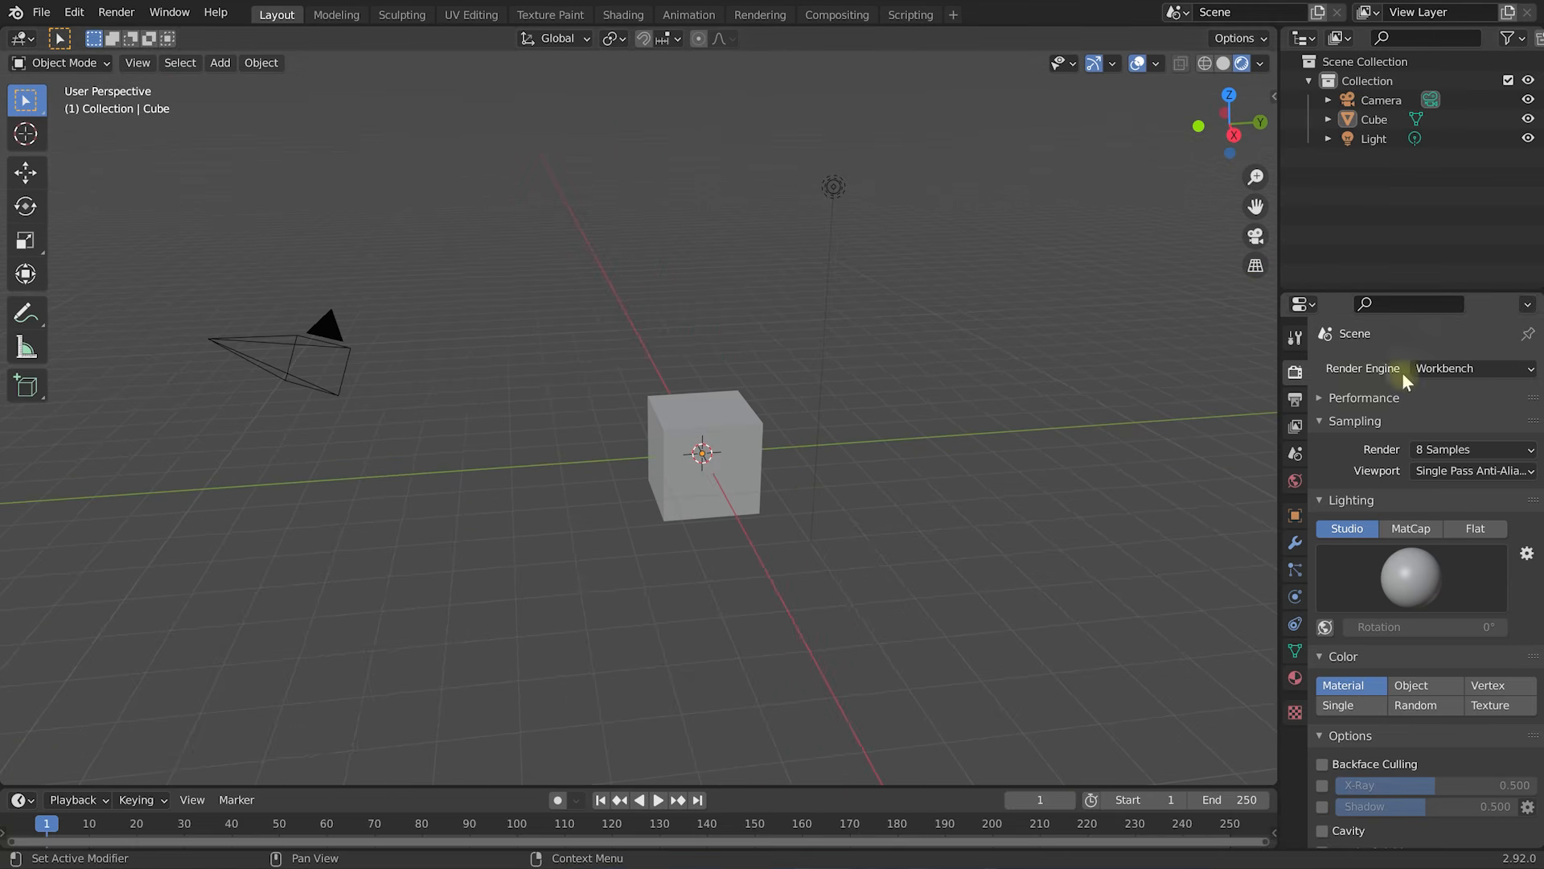
Set the render engine to Eevee and look at the cube from another angle.
left_click(1448, 368)
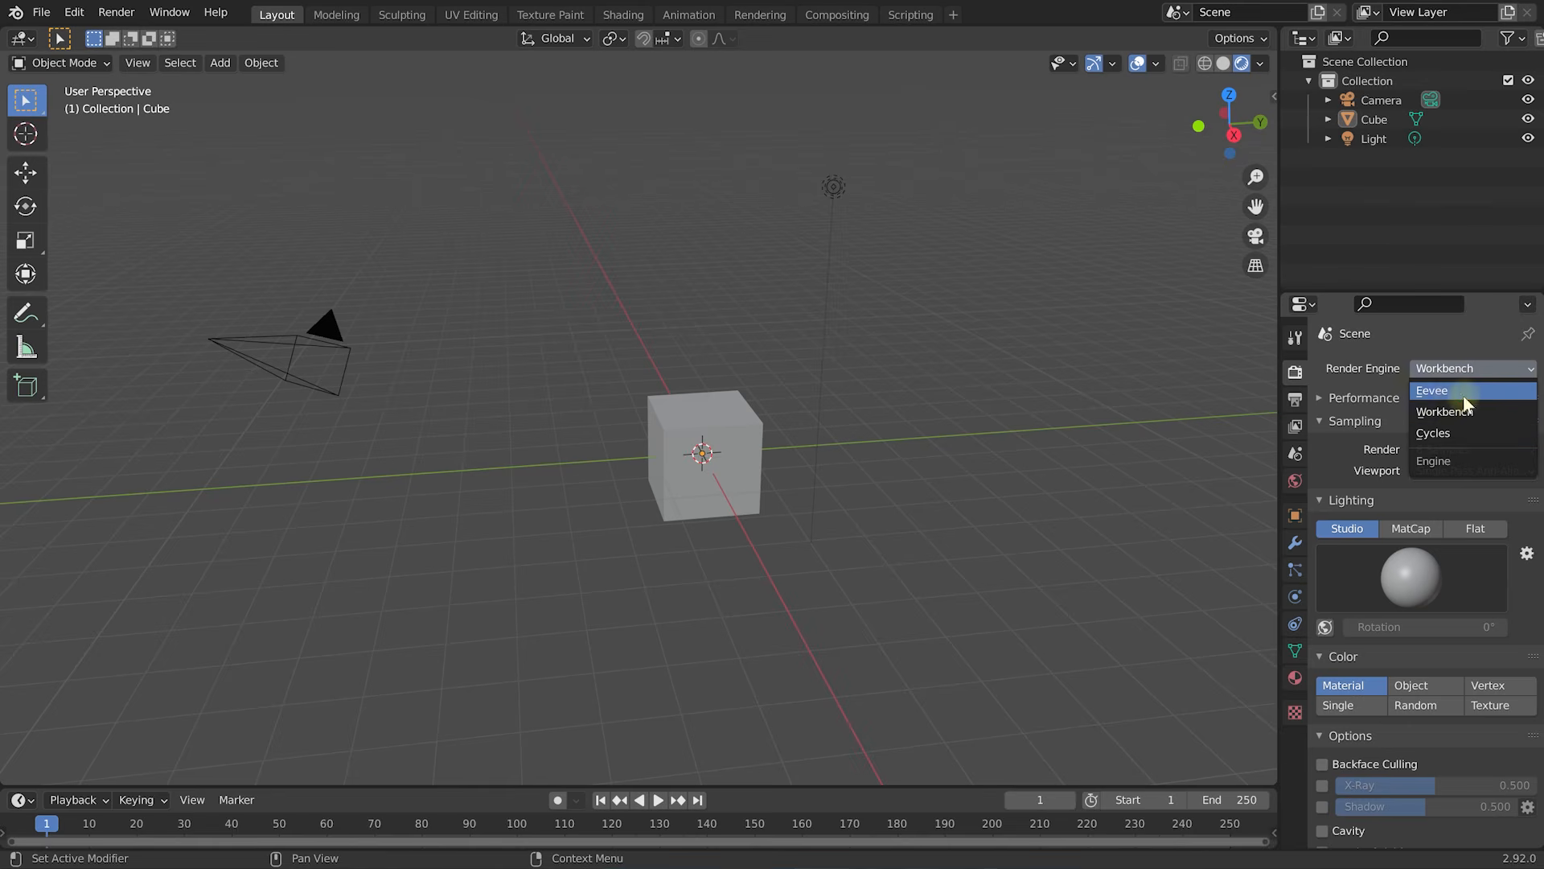
left_click(1451, 394)
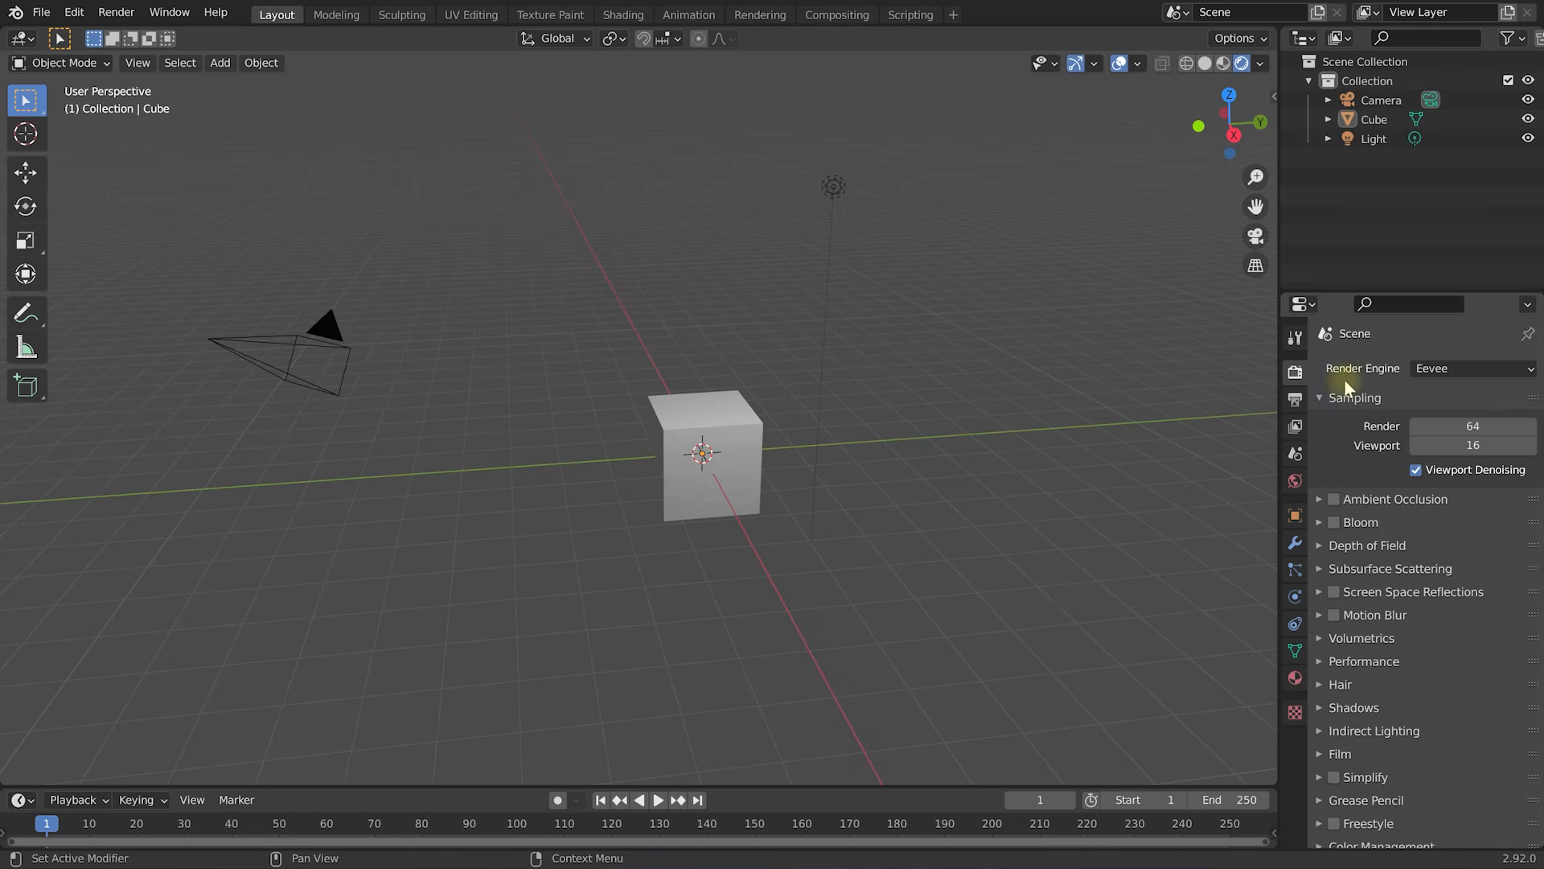
middle_click_drag(578, 404, 616, 411)
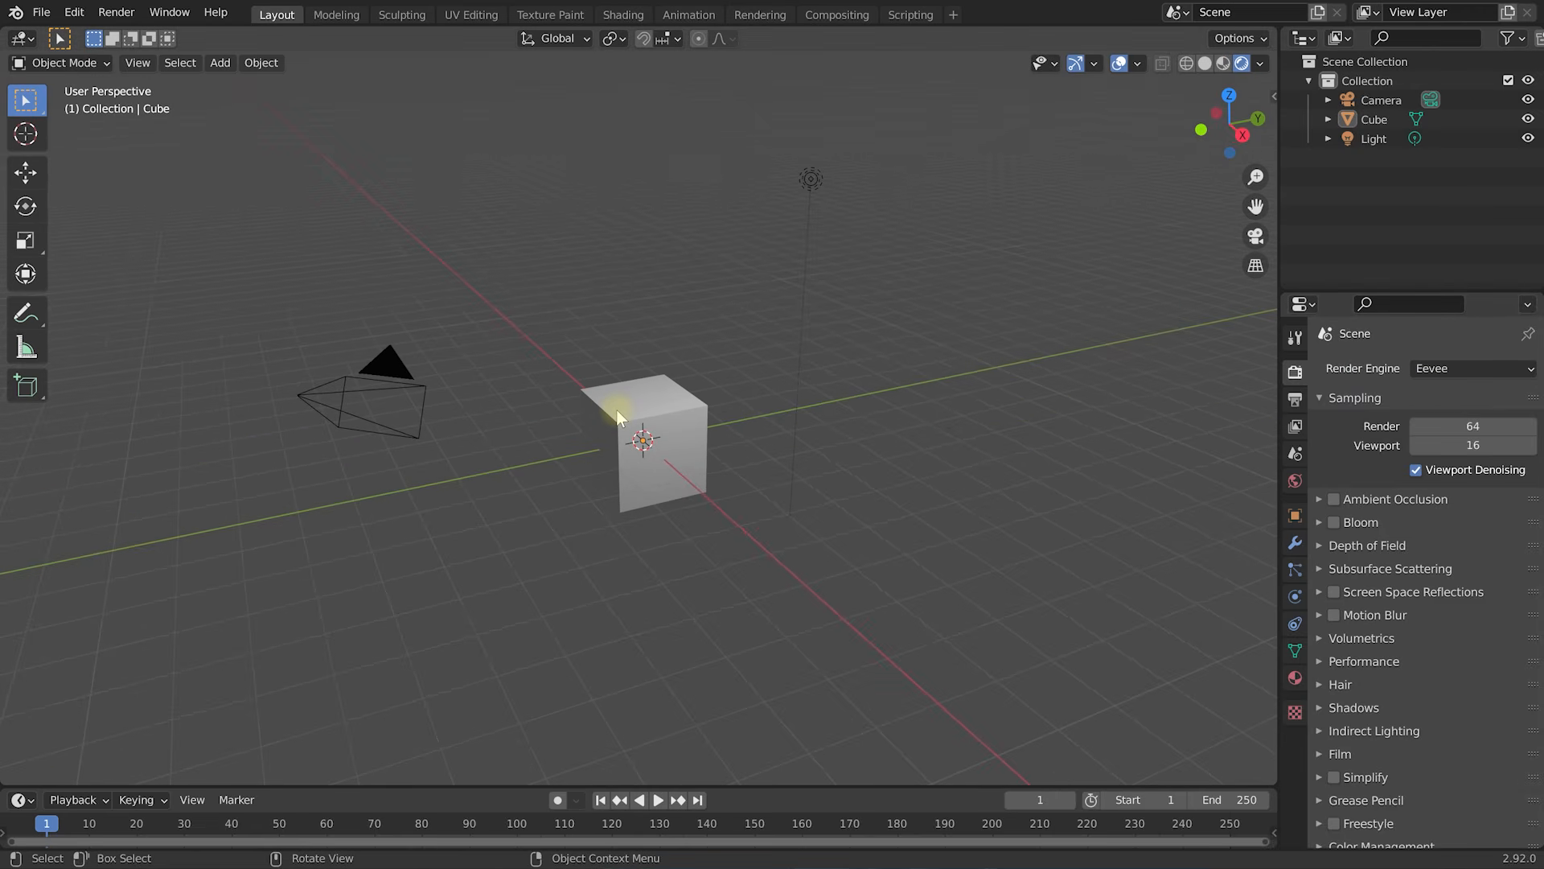
middle_click_drag(827, 513, 836, 513)
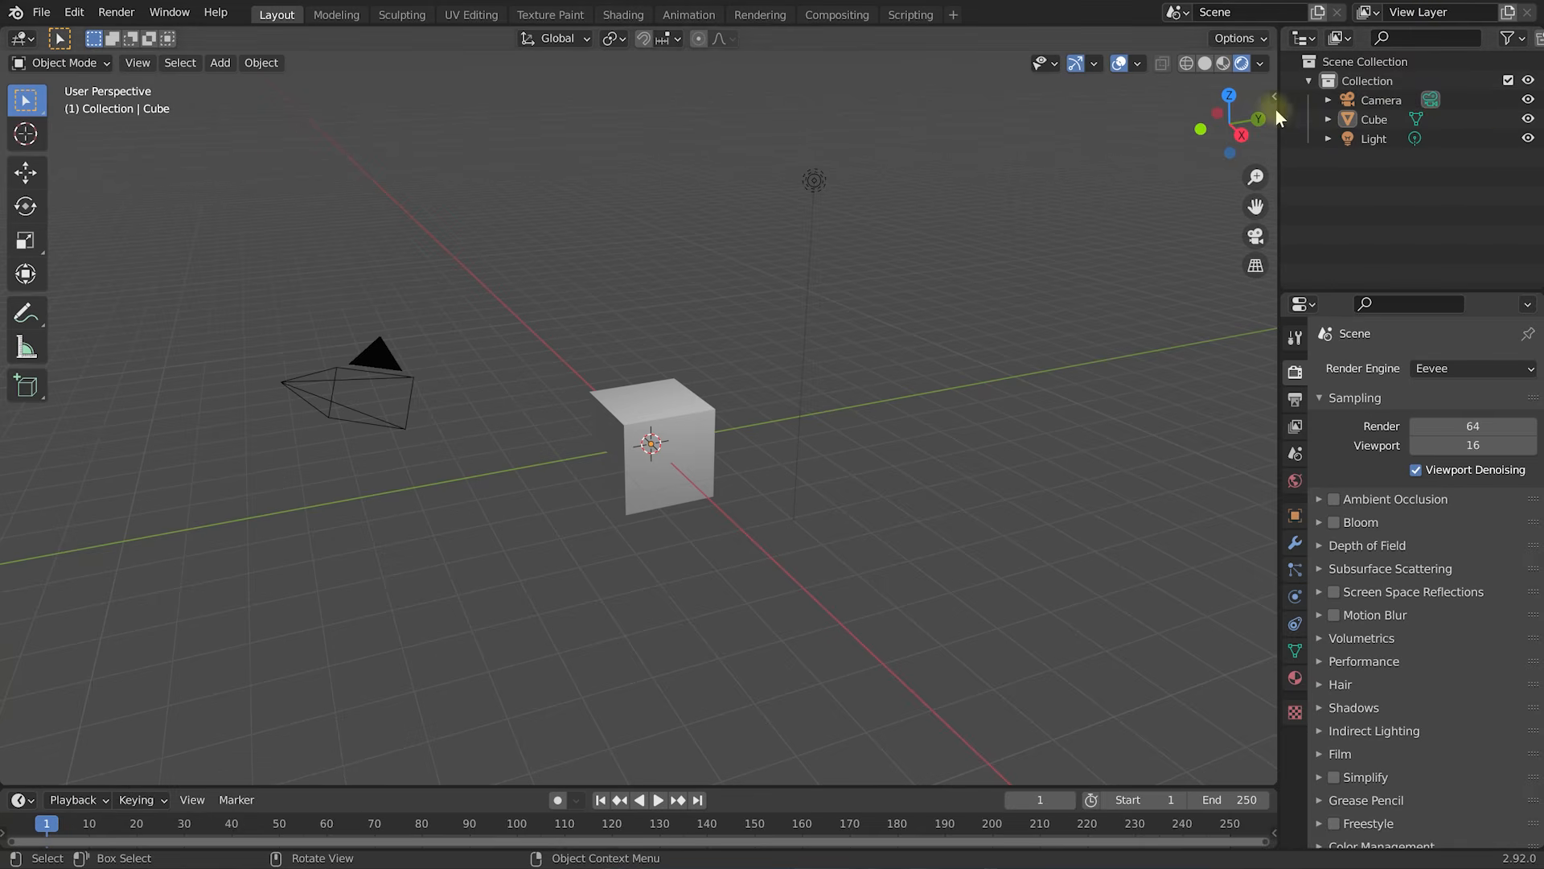
Widen the Outliner and Properties areas, and select the light, cube and camera one after another from the Outliner.
left_click_drag(1279, 131, 1216, 130)
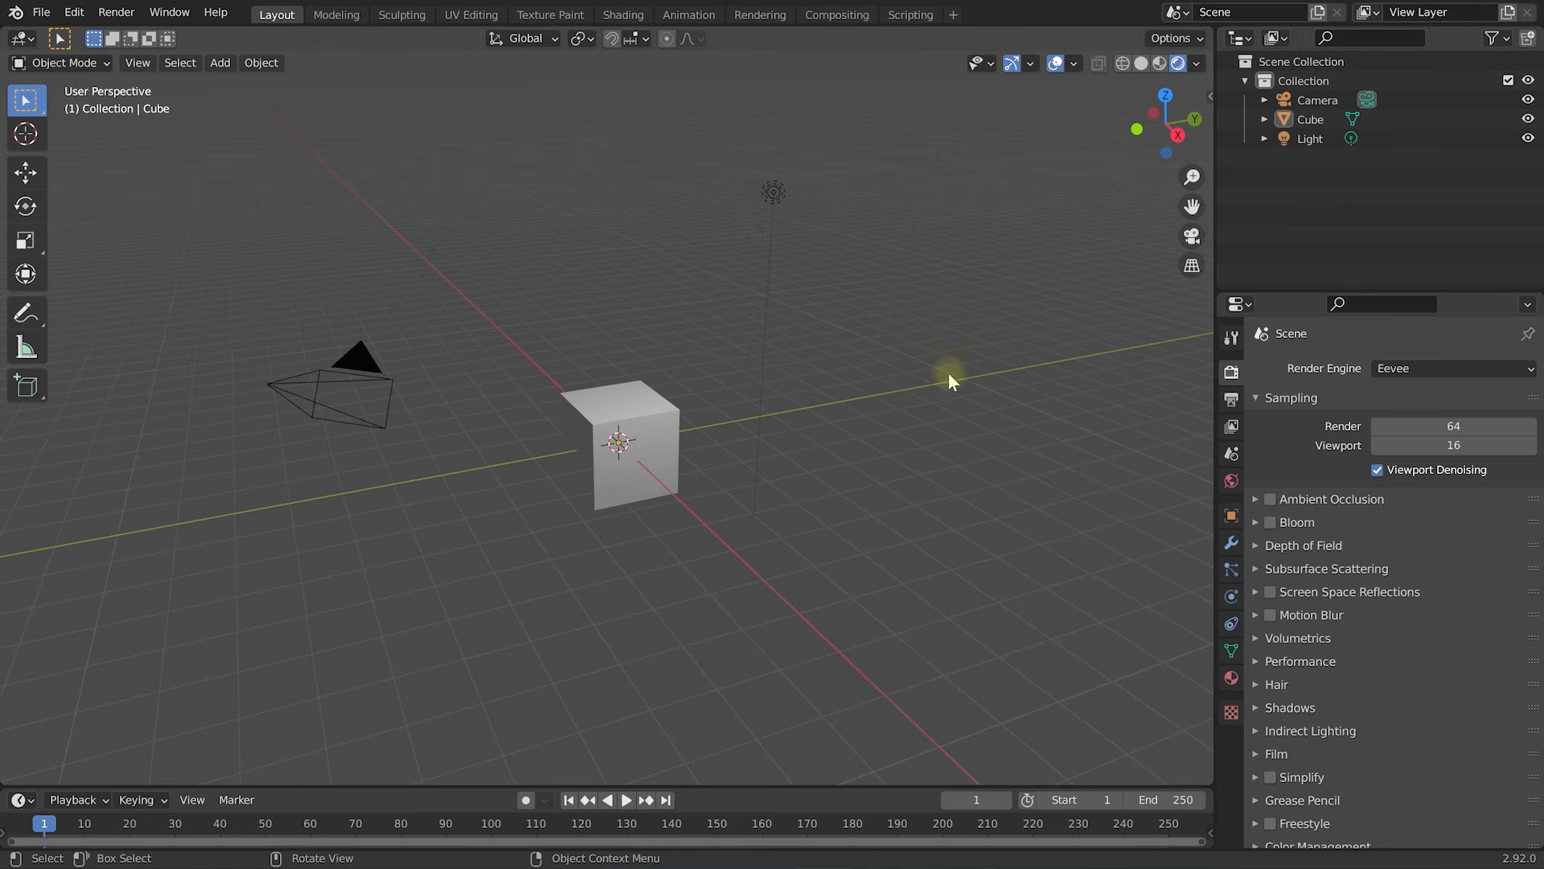
left_click(1311, 138)
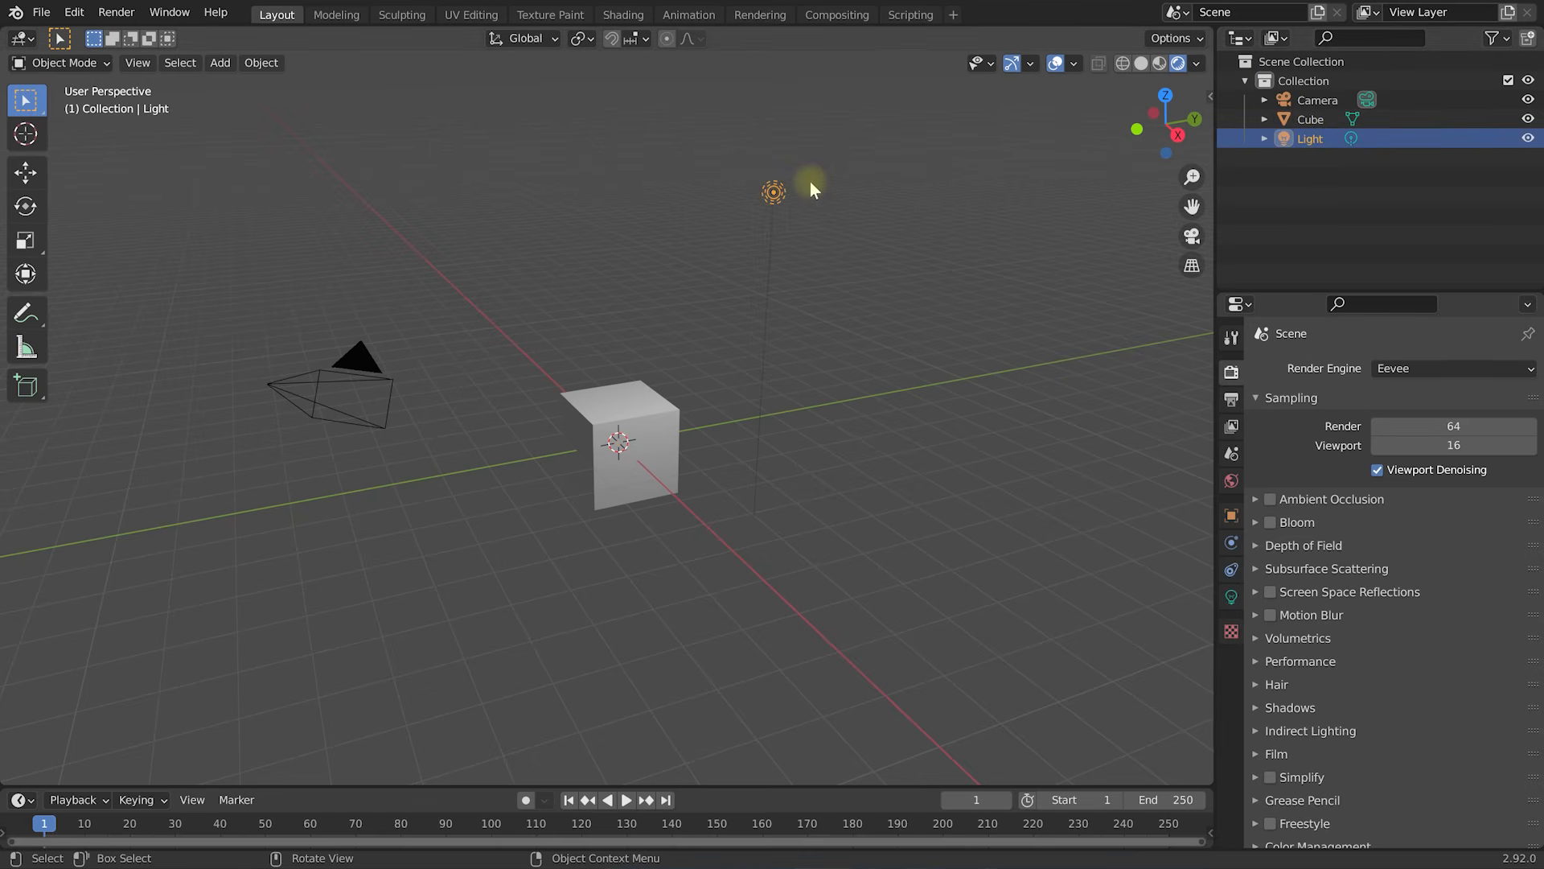
left_click(1313, 119)
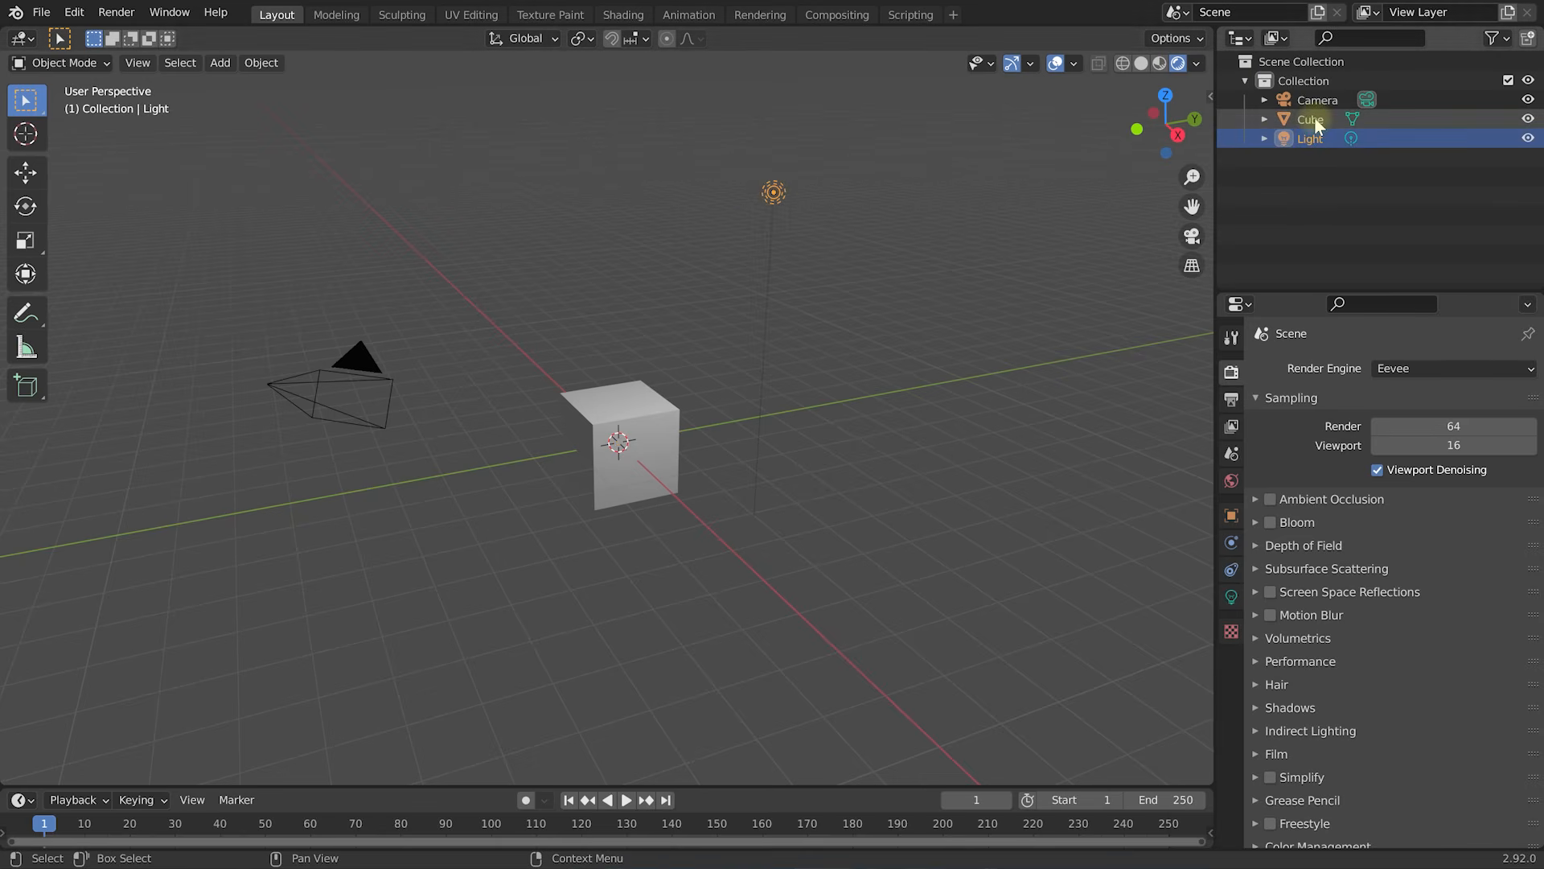
left_click(1315, 101)
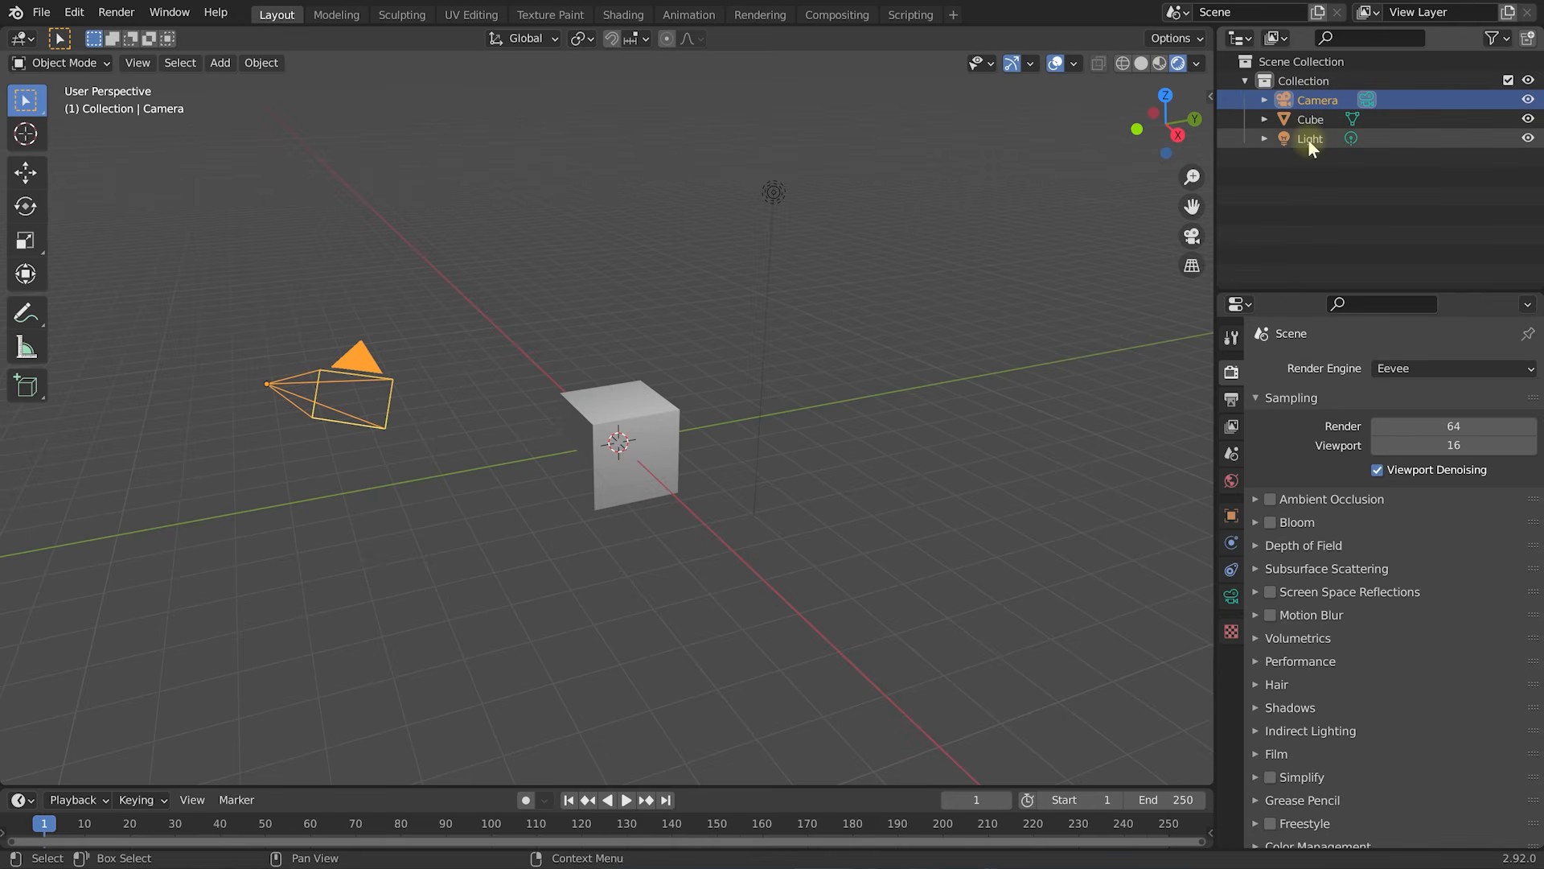
Rename the light object to "Bright Light" in the Outliner.
left_click(1308, 138)
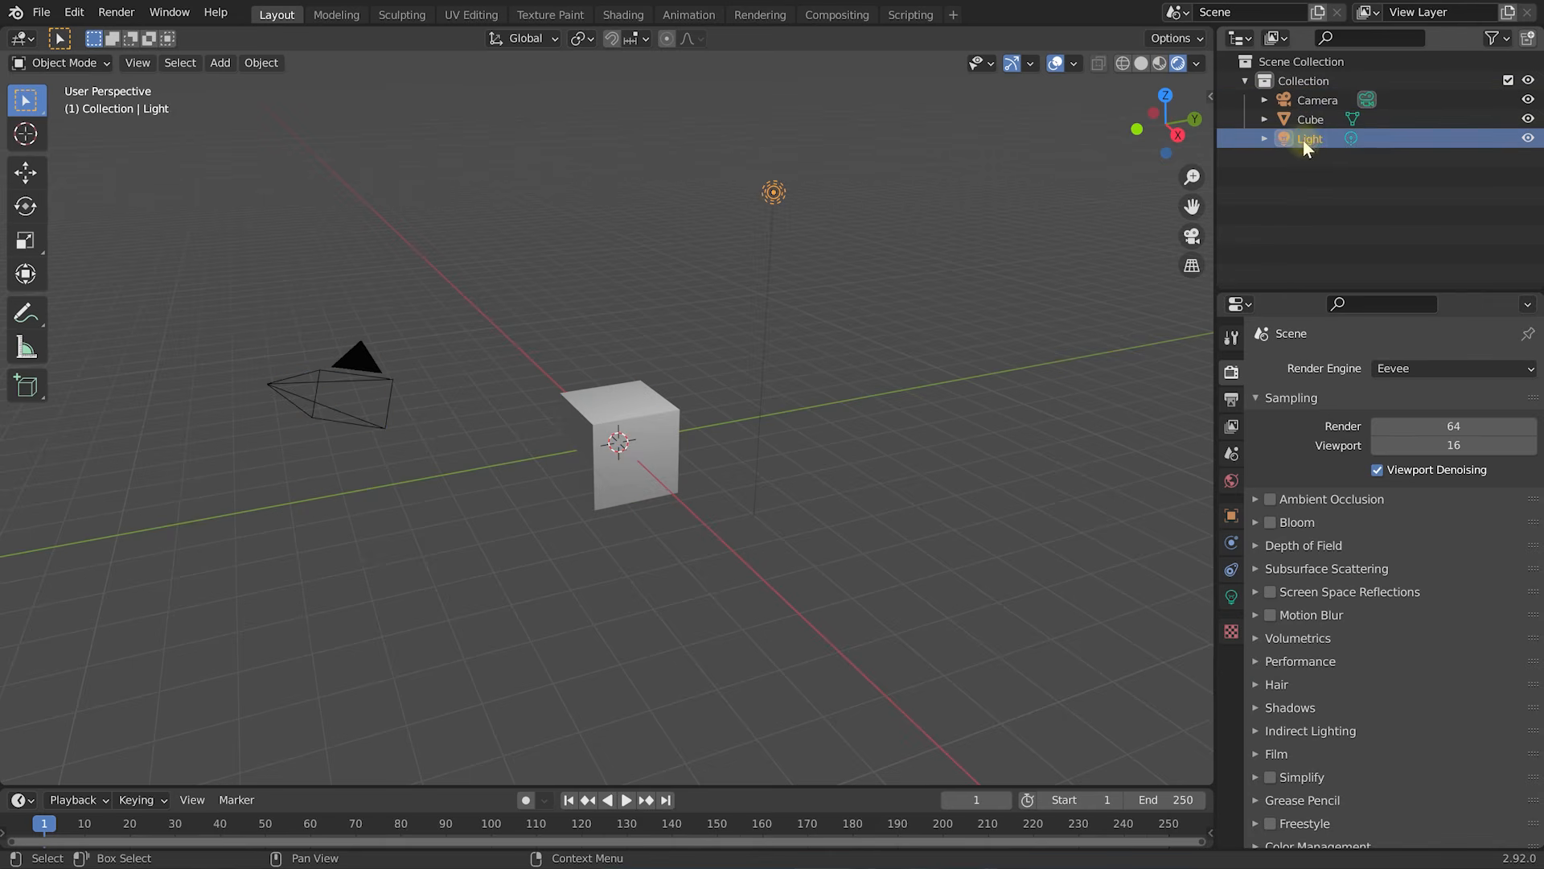
double_click(1307, 138)
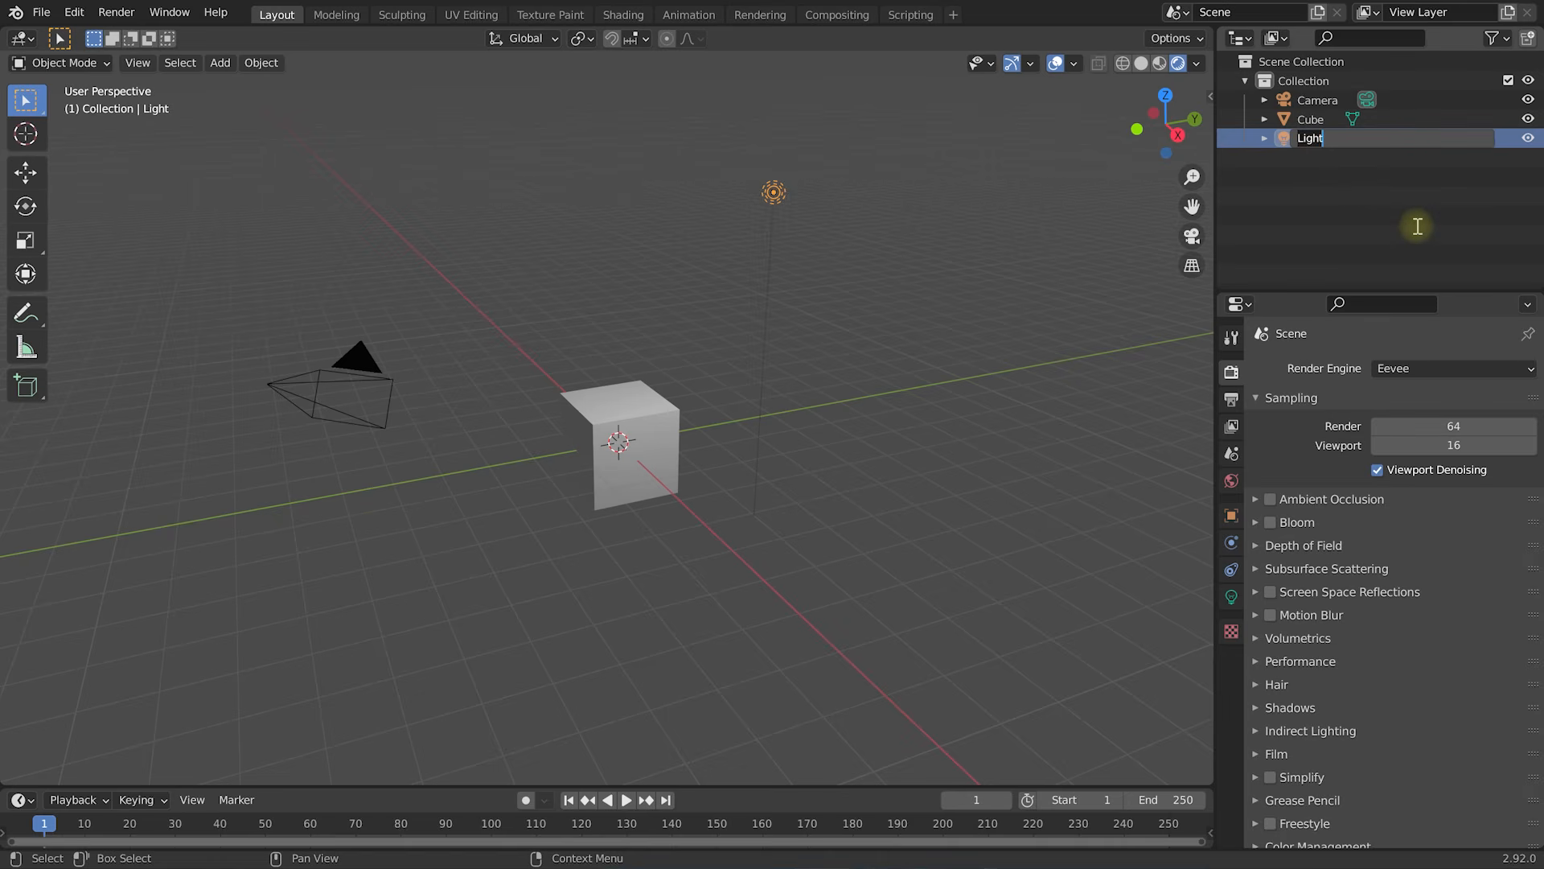
type("Bright Light")
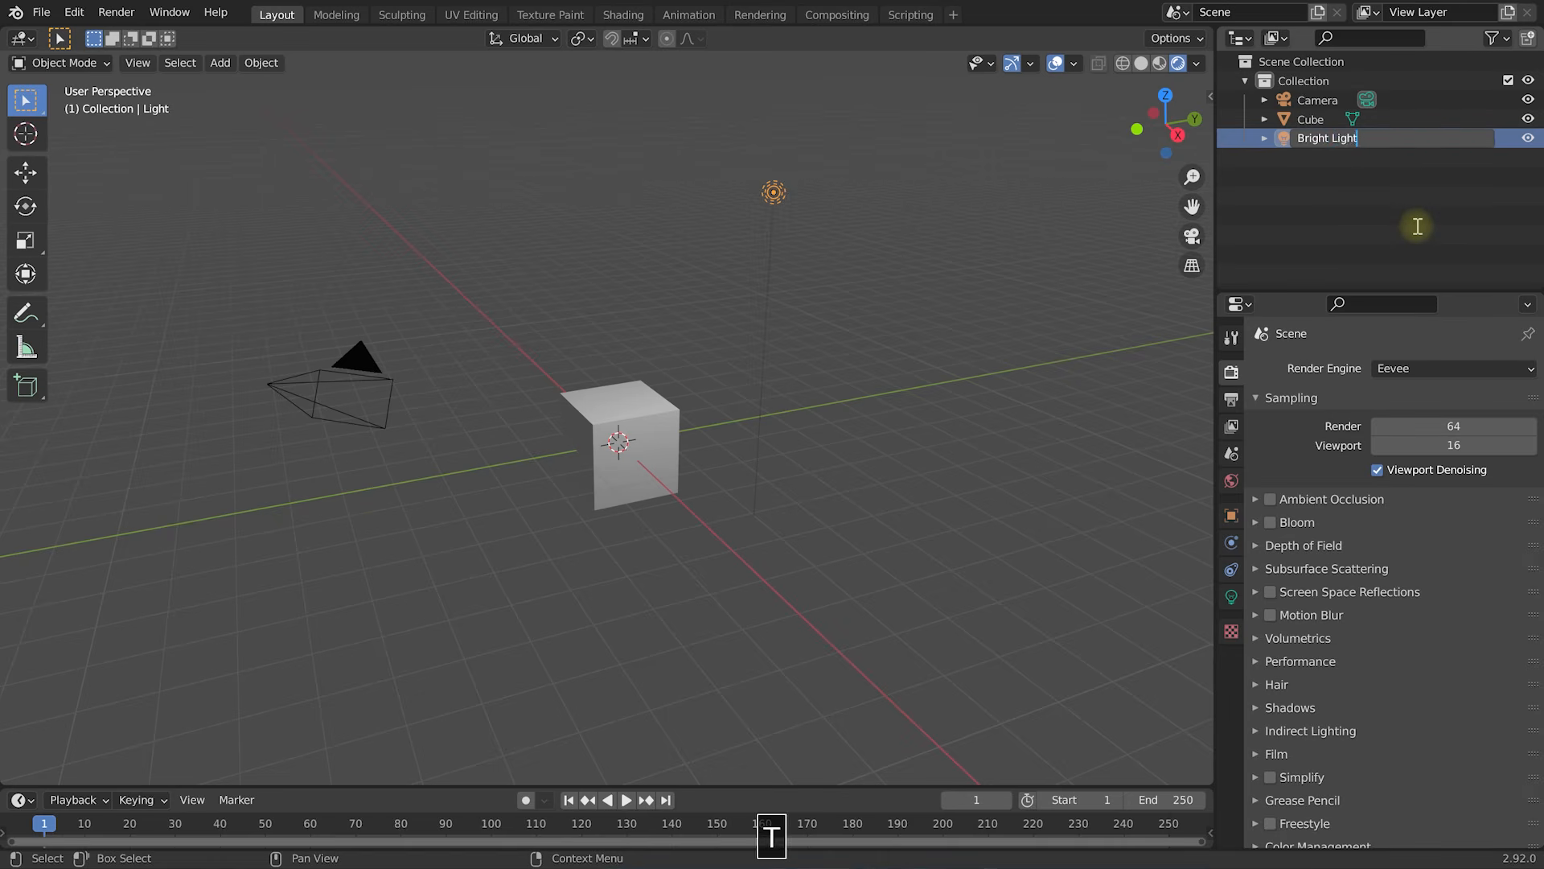
key("Return")
Select the cube, the Bright Light, their collection and the camera in the Outliner, finishing with the cube selected.
left_click(1311, 139)
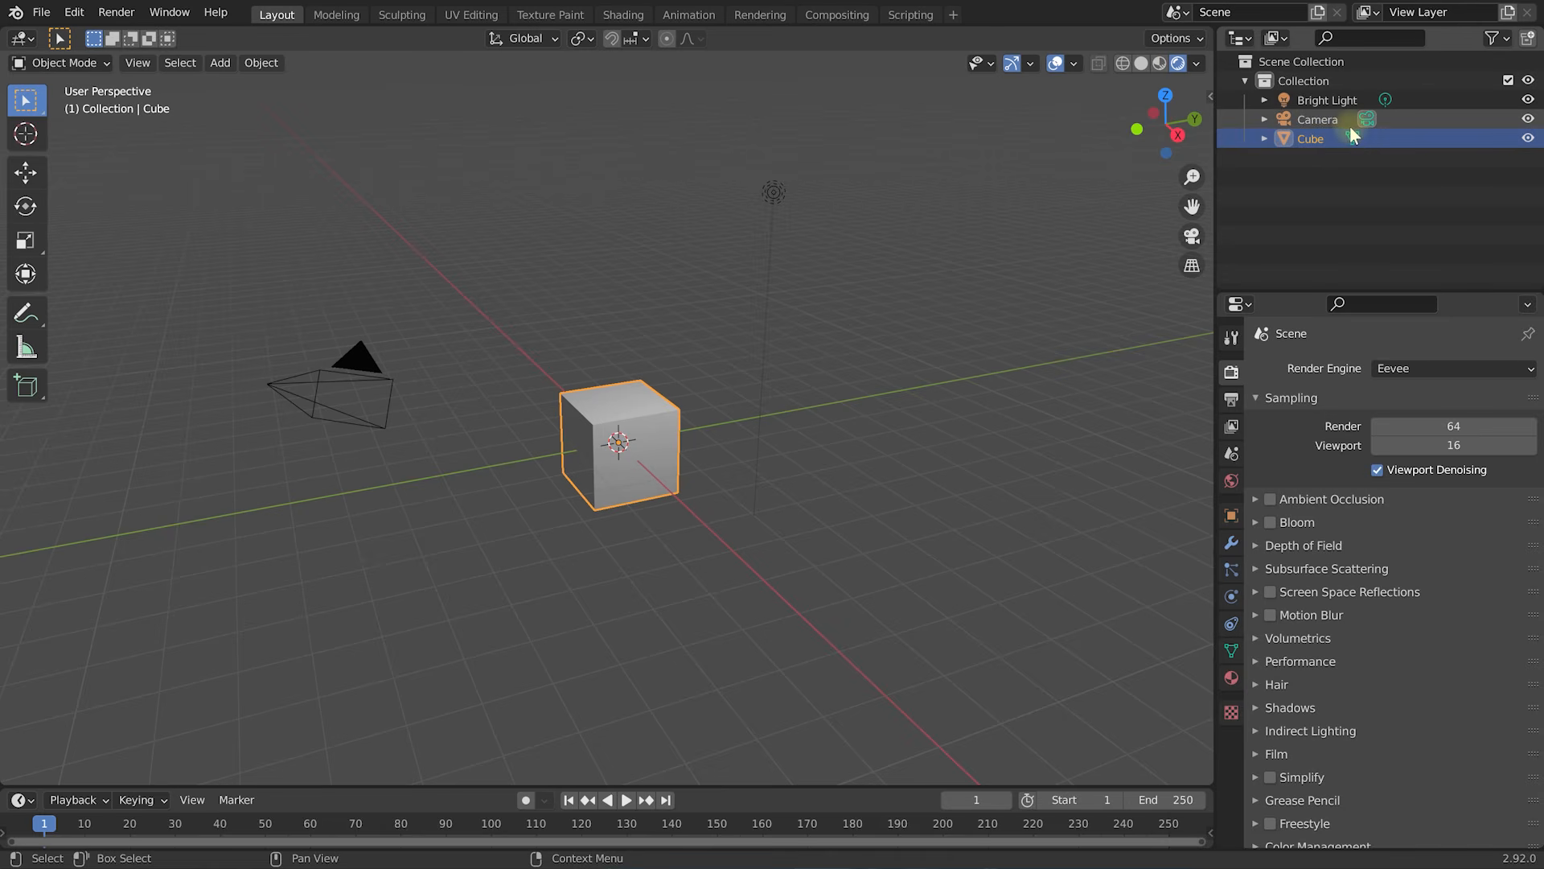
left_click(1383, 103)
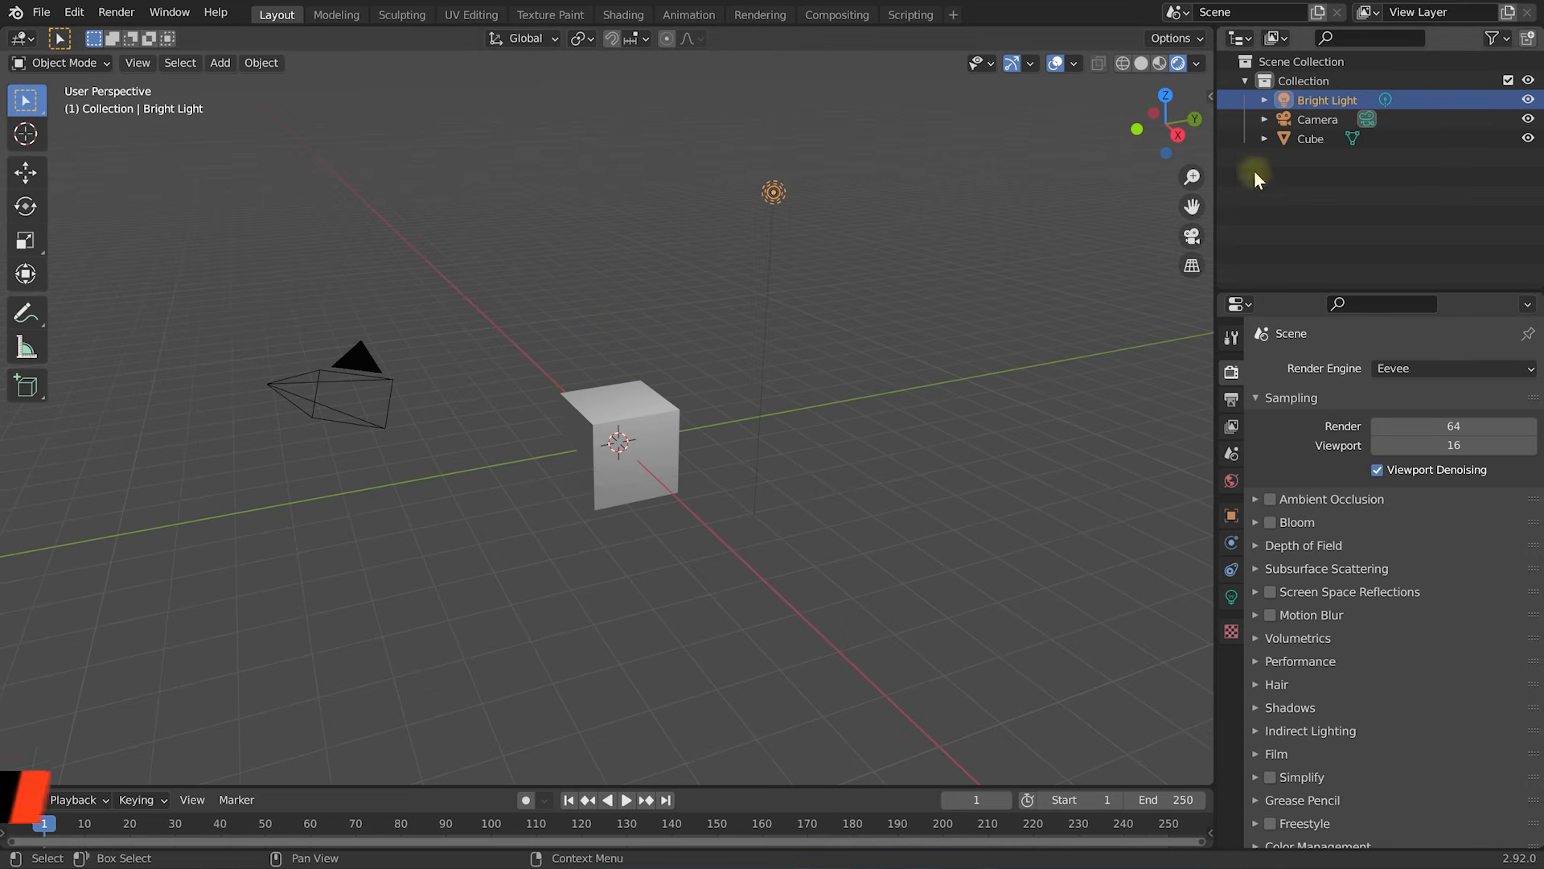
left_click(1290, 79)
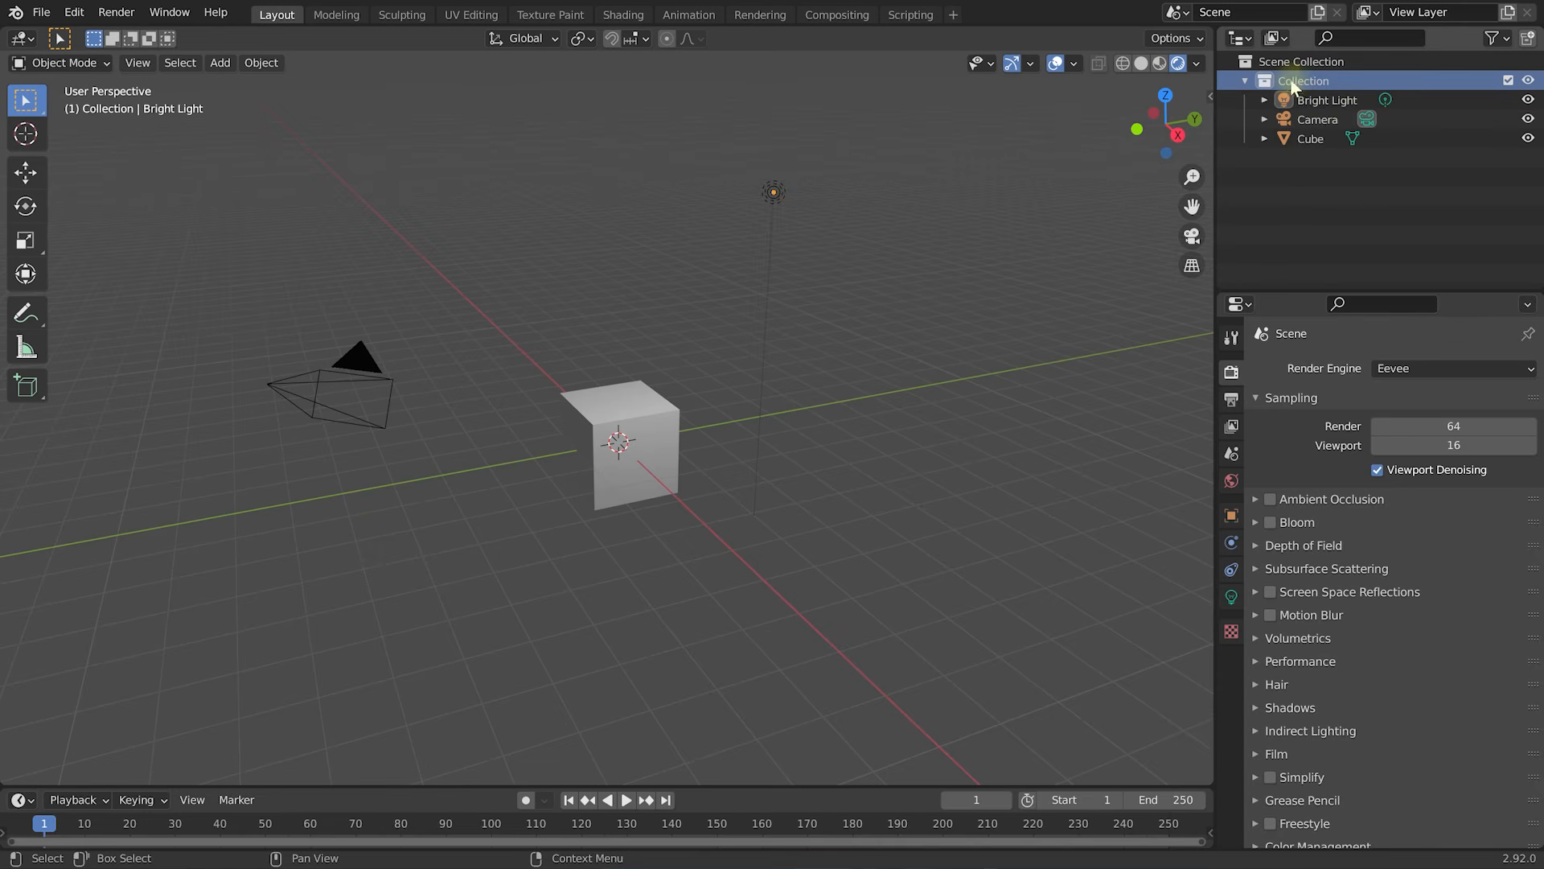
left_click(1326, 100)
left_click(1320, 122)
left_click(1319, 138)
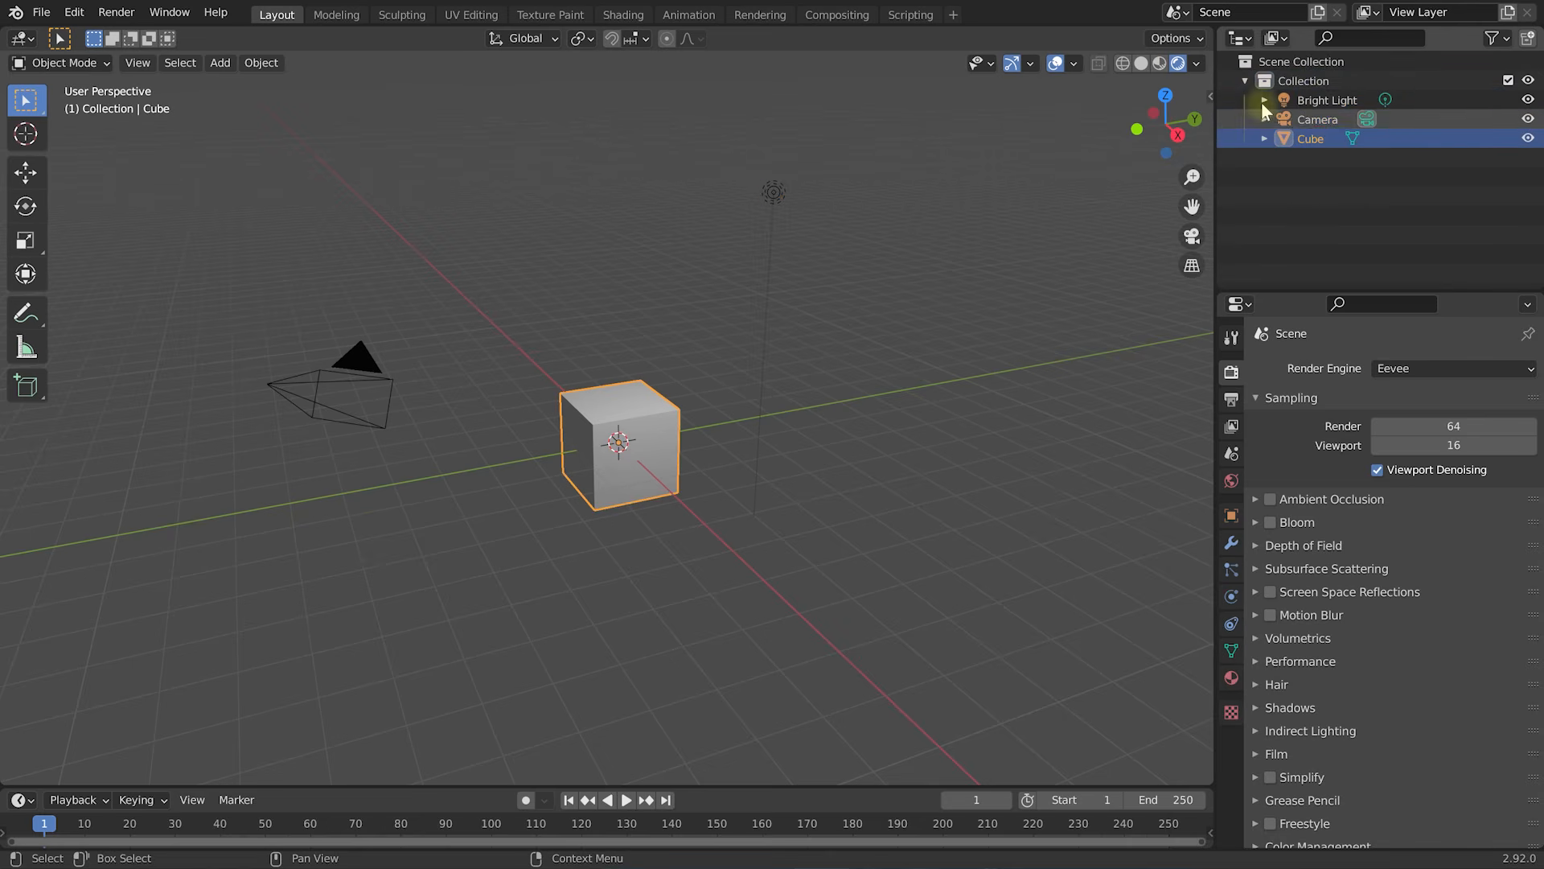
Expand the light, camera and cube in the Outliner to examine their data and the cube's material, and collapse them again.
left_click(1246, 81)
left_click(1243, 78)
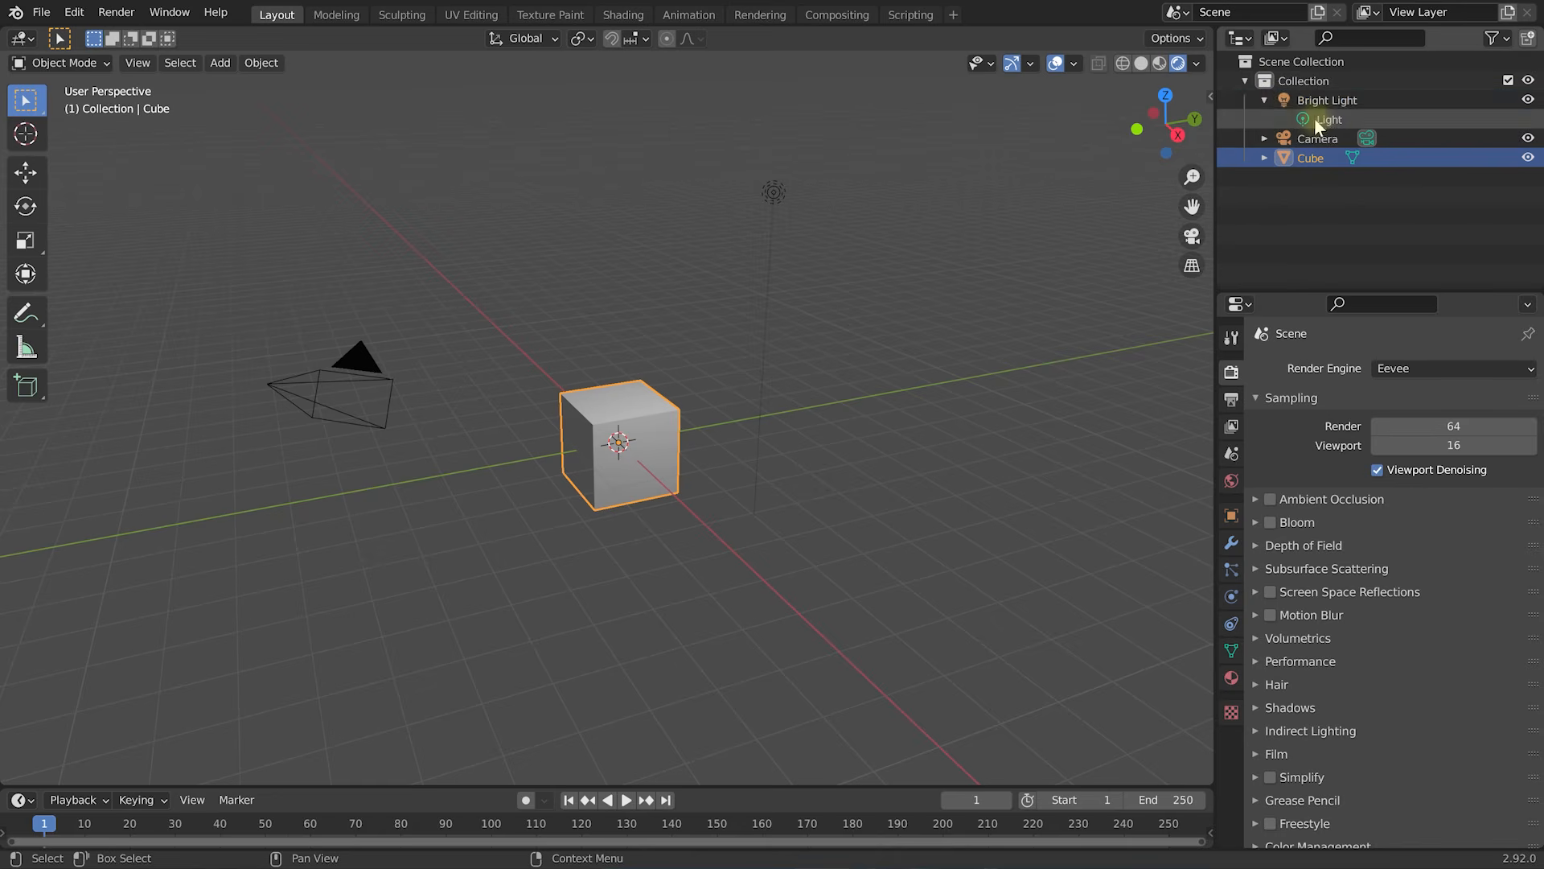
left_click(1306, 119)
left_click(1264, 140)
left_click(1321, 156)
left_click(1264, 177)
left_click(1315, 196)
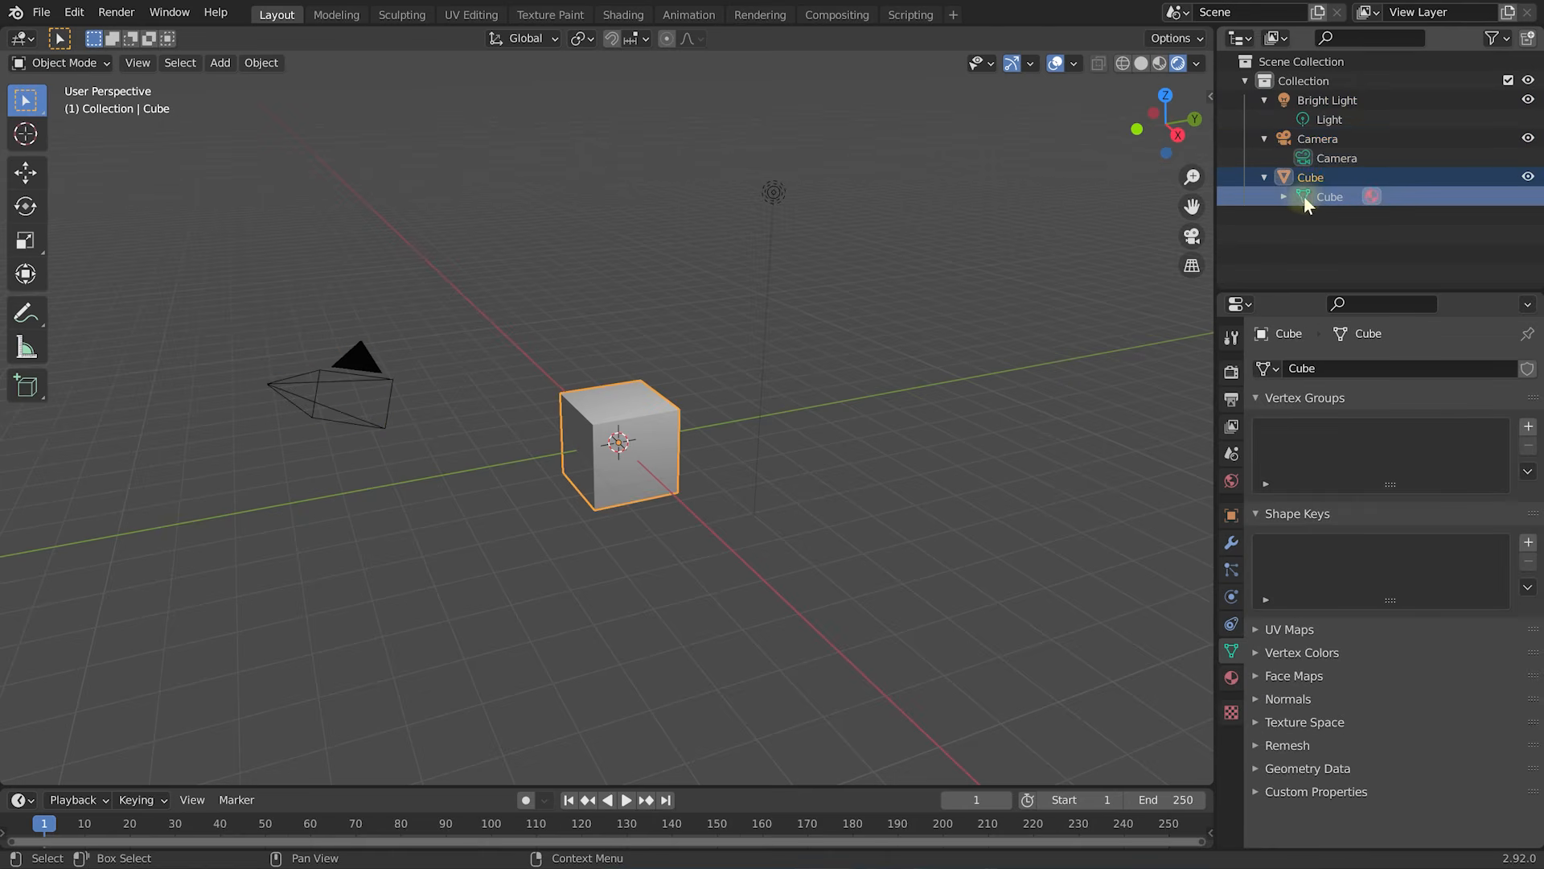
left_click(1283, 197)
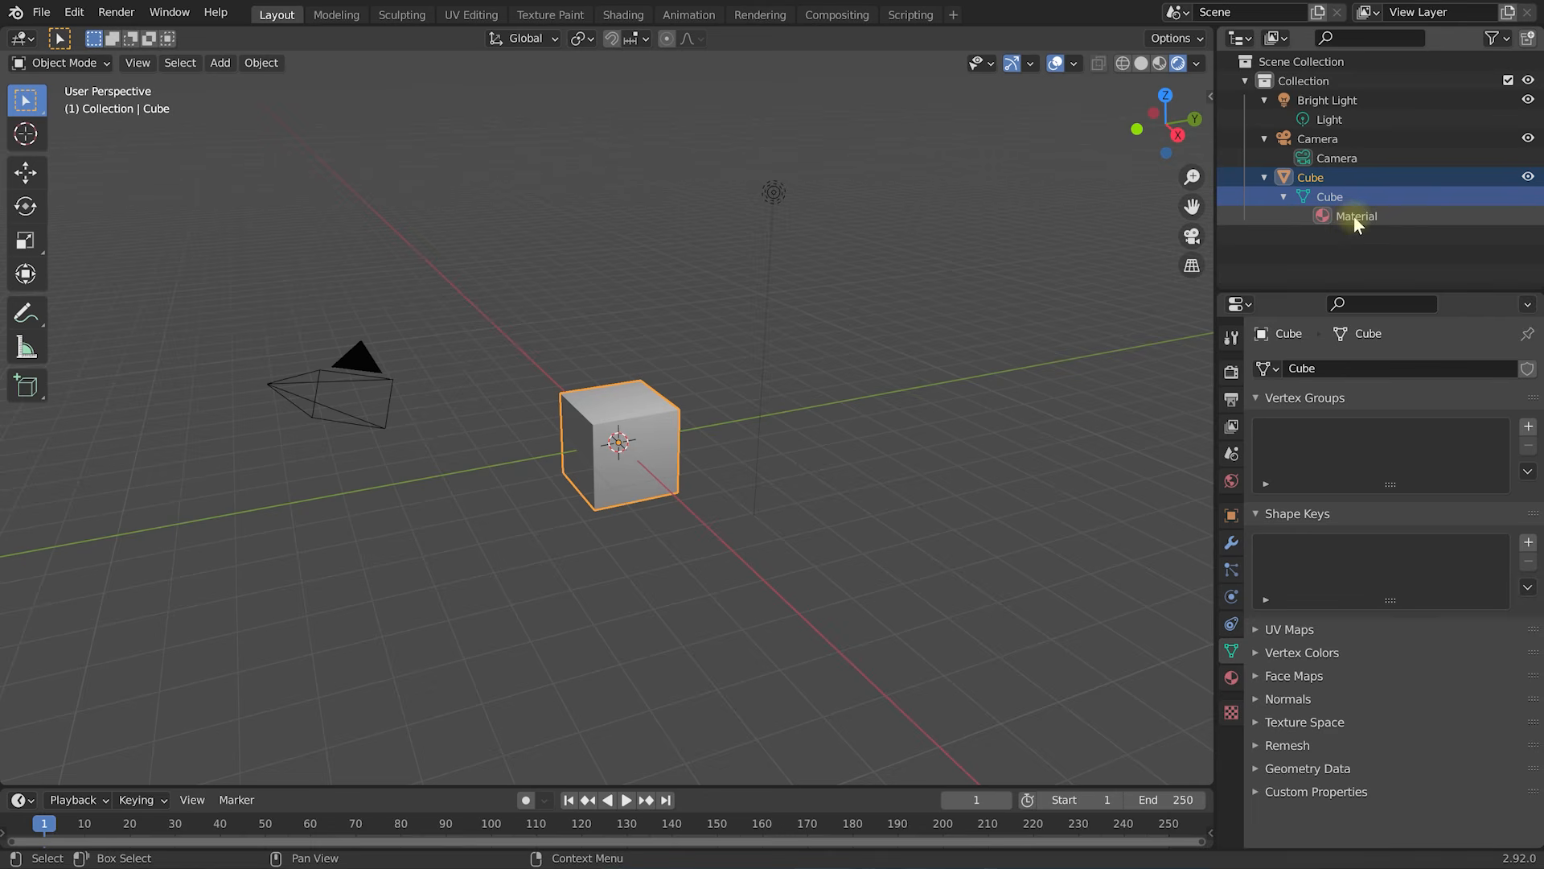
left_click(1266, 177)
left_click(1265, 139)
left_click(1265, 99)
Rename the collection holding the scene objects to "My Stuff".
left_click(1268, 87)
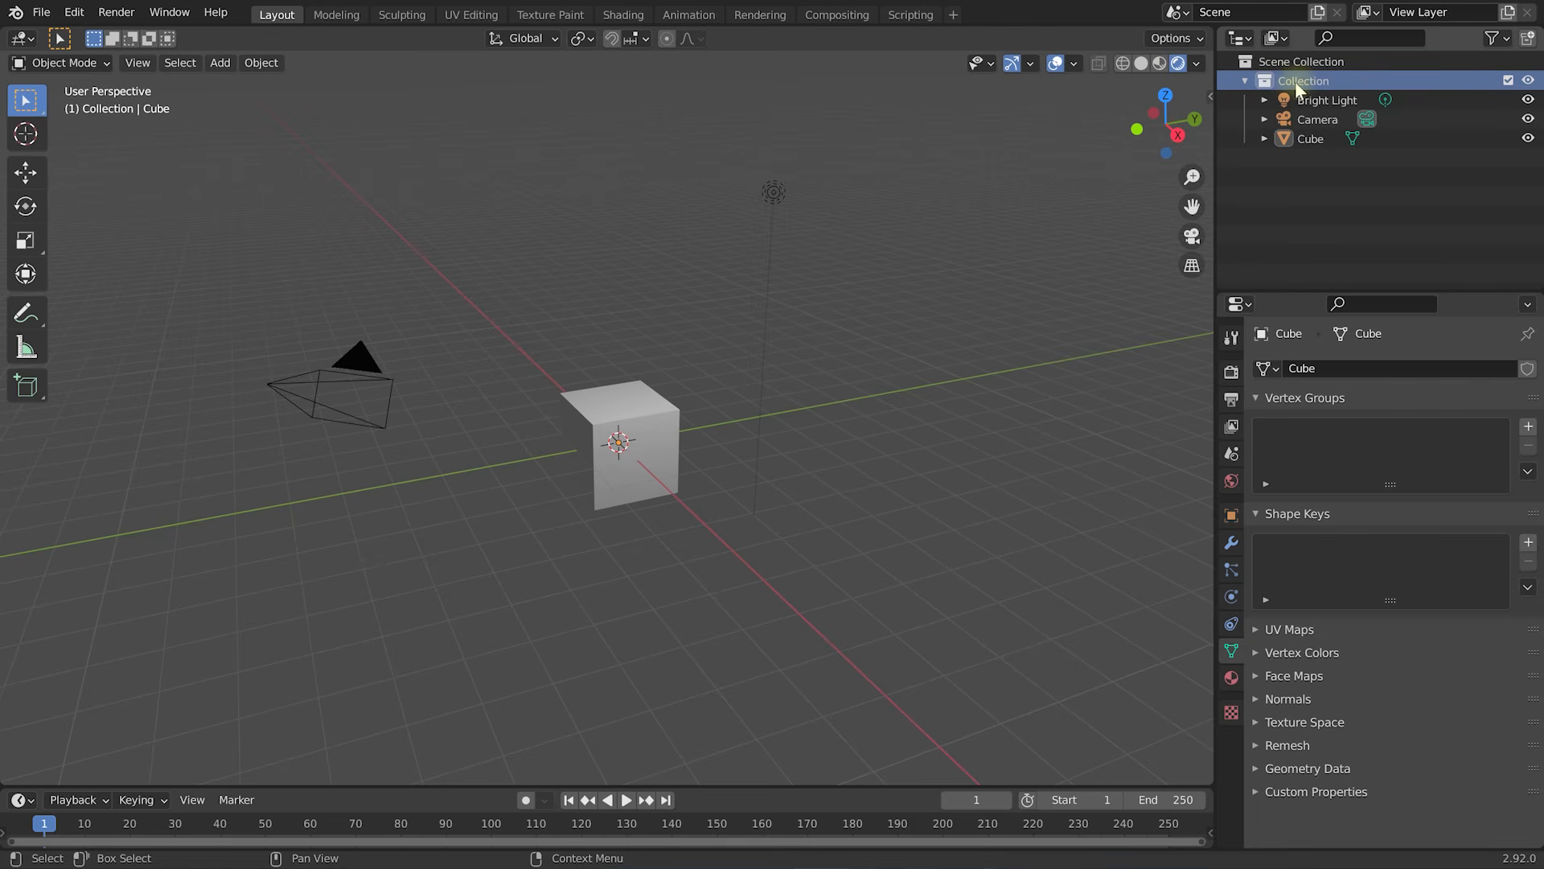
double_click(1303, 82)
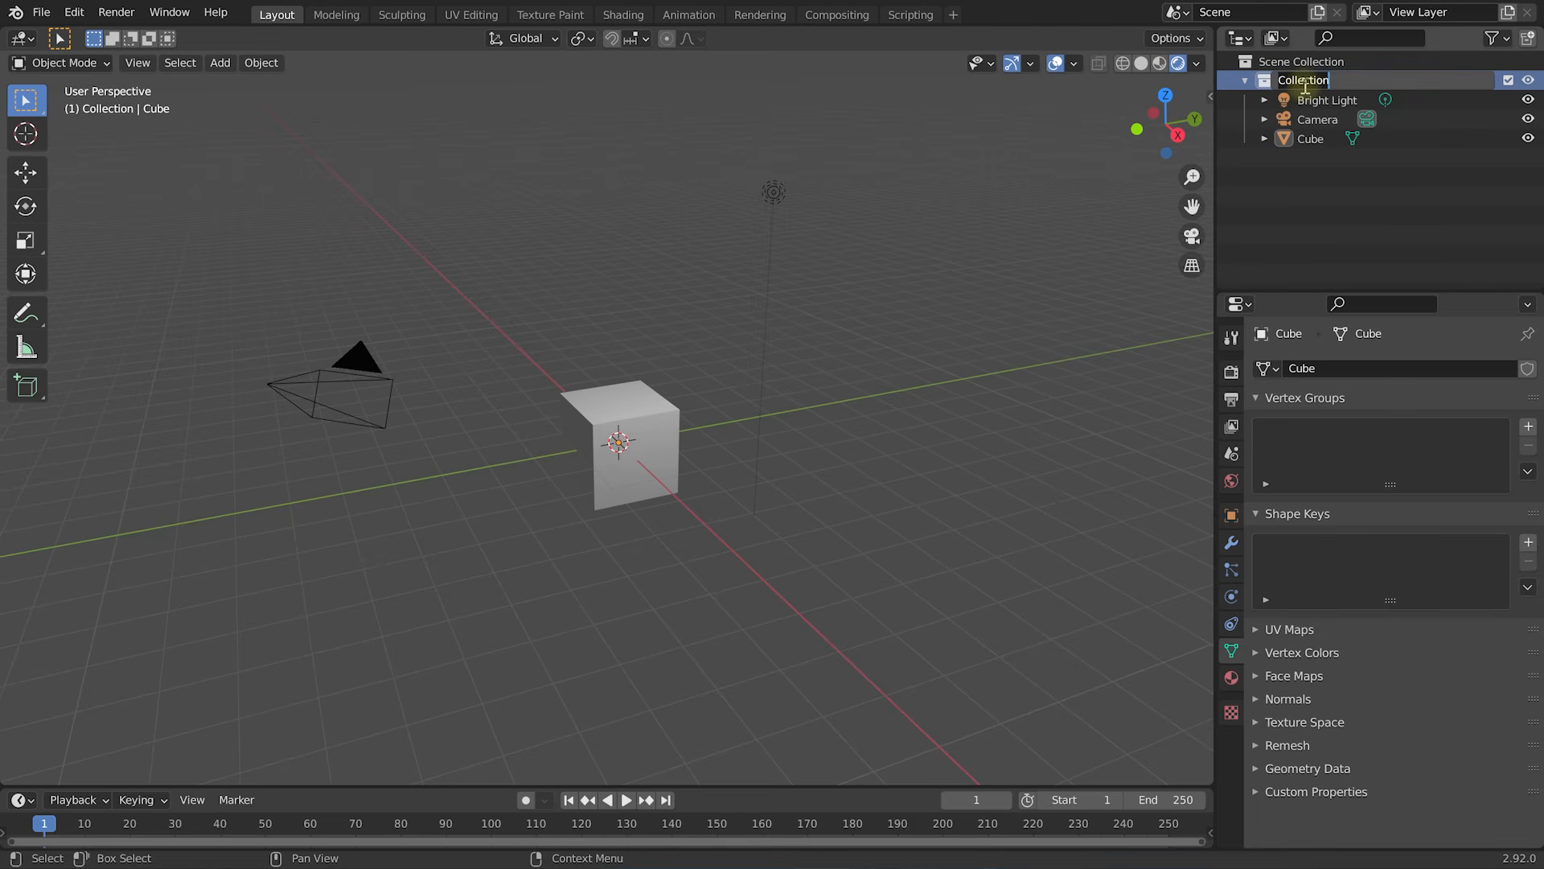
type("My Stuff")
key("Return")
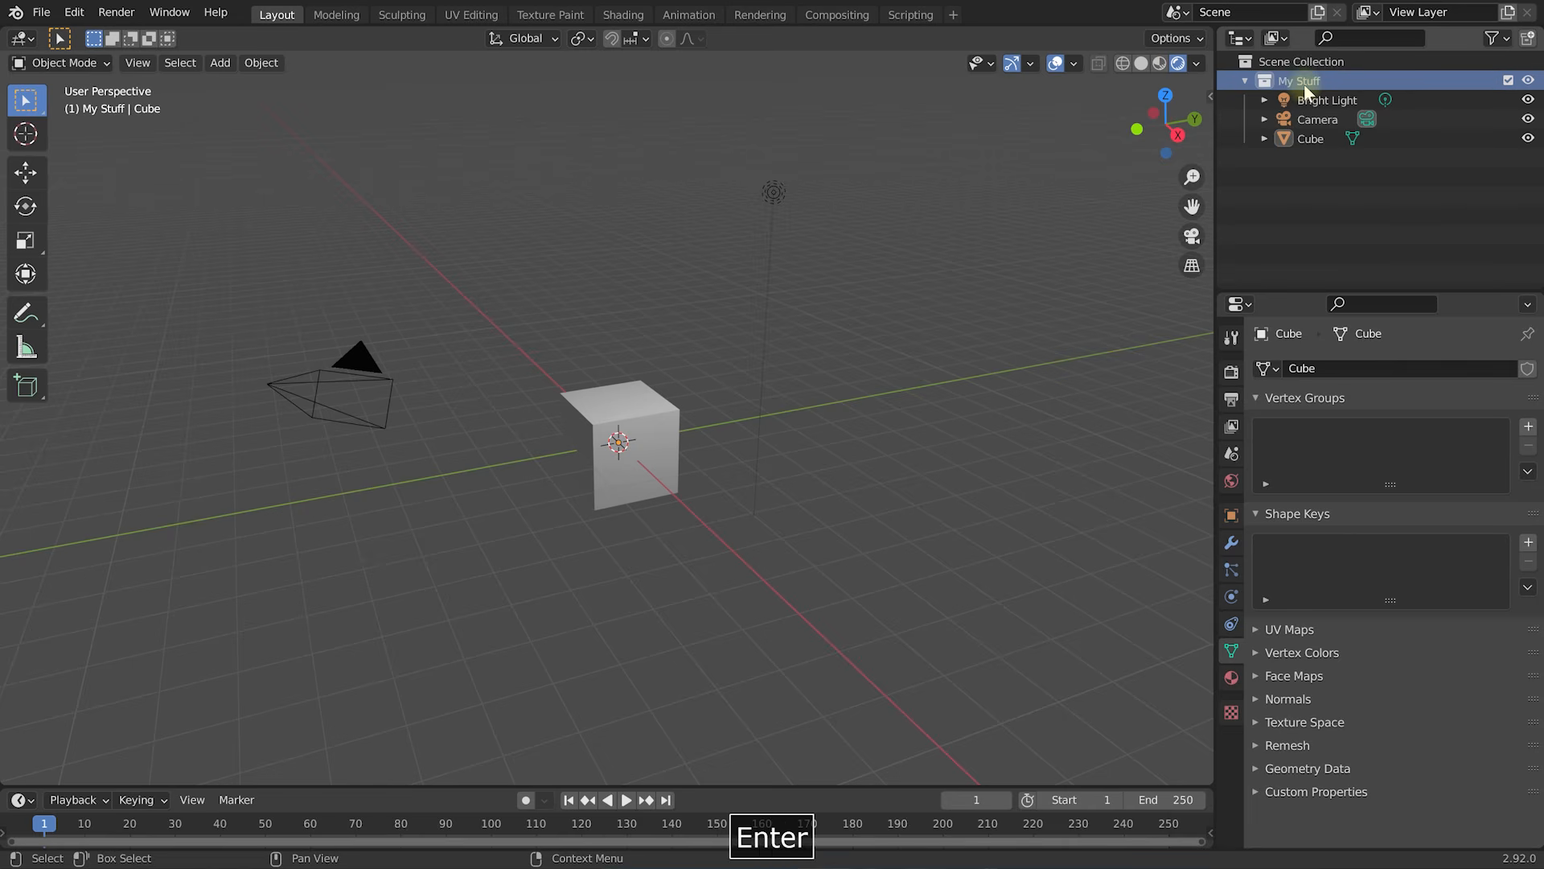
Move the Camera and Bright Light out of the My Stuff collection directly into the Scene Collection.
left_click(1262, 63)
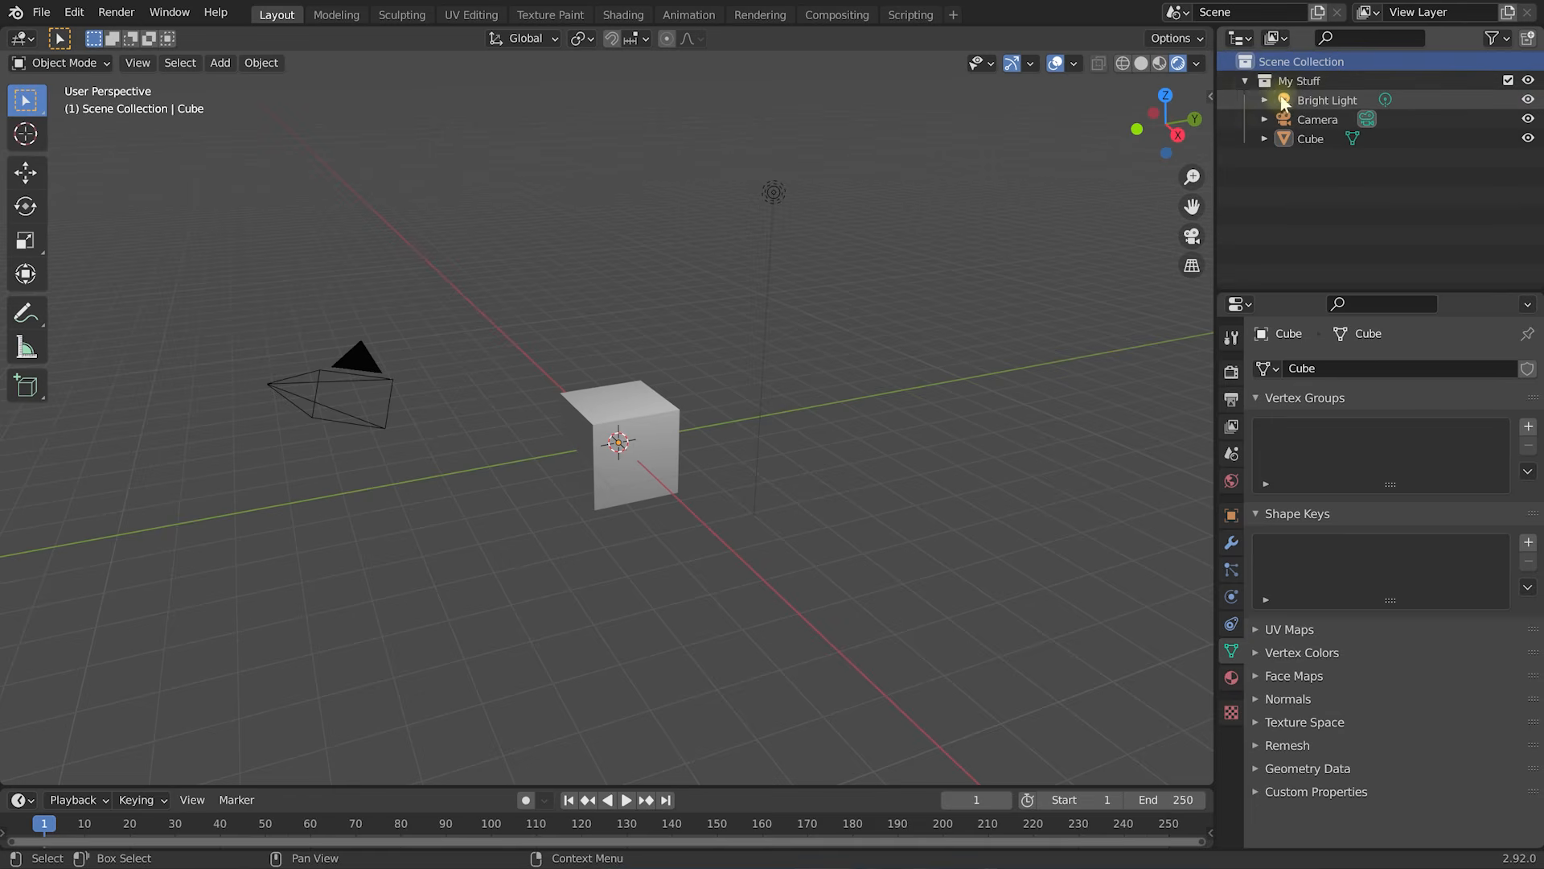
left_click(1271, 82)
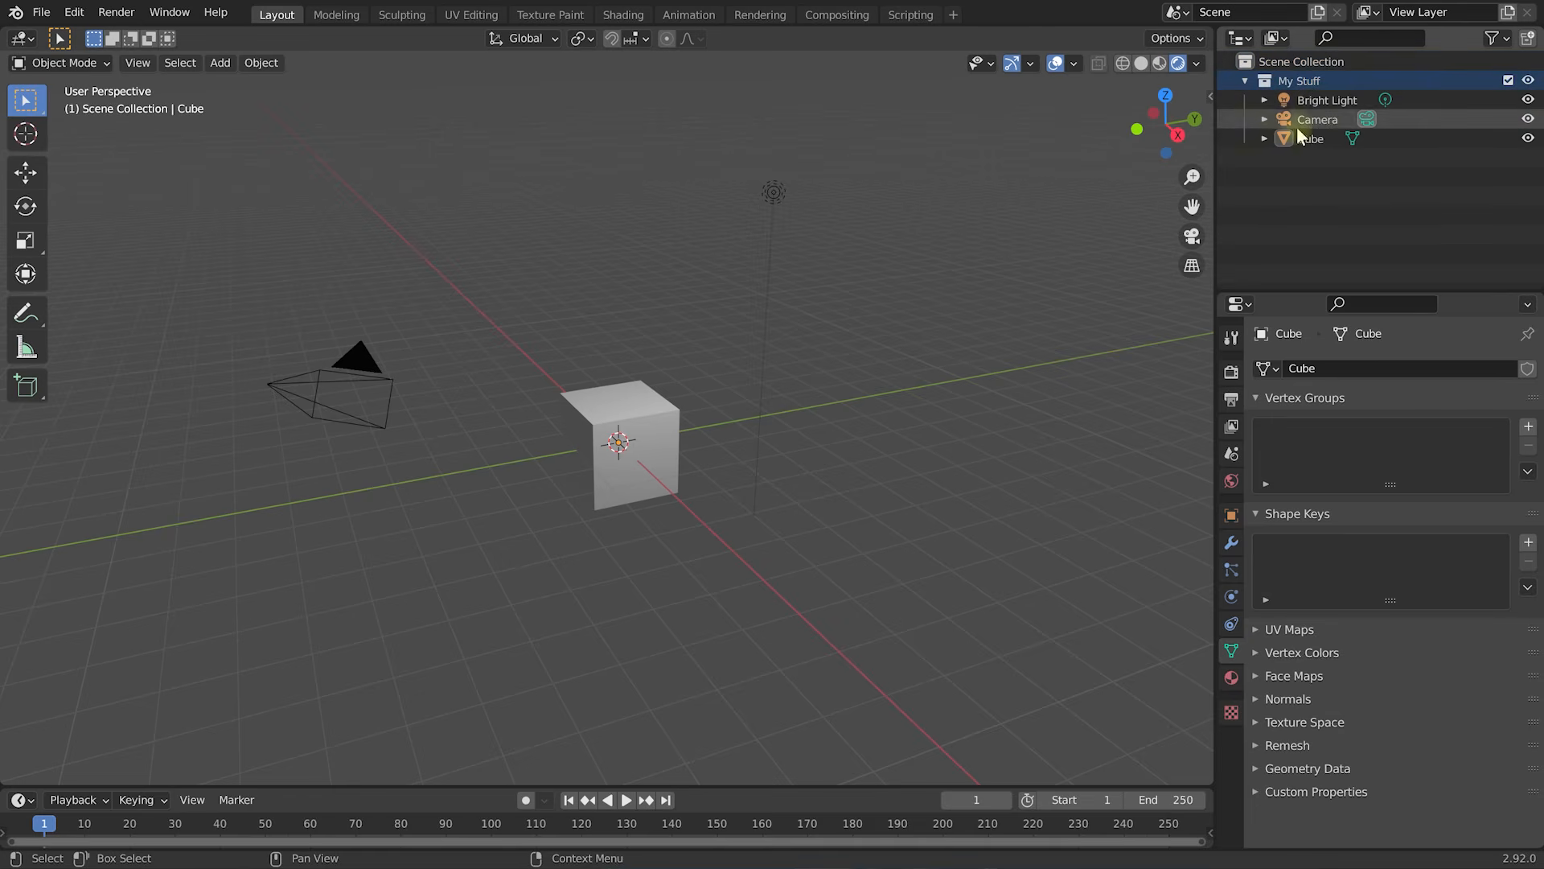
left_click_drag(1311, 118, 1285, 68)
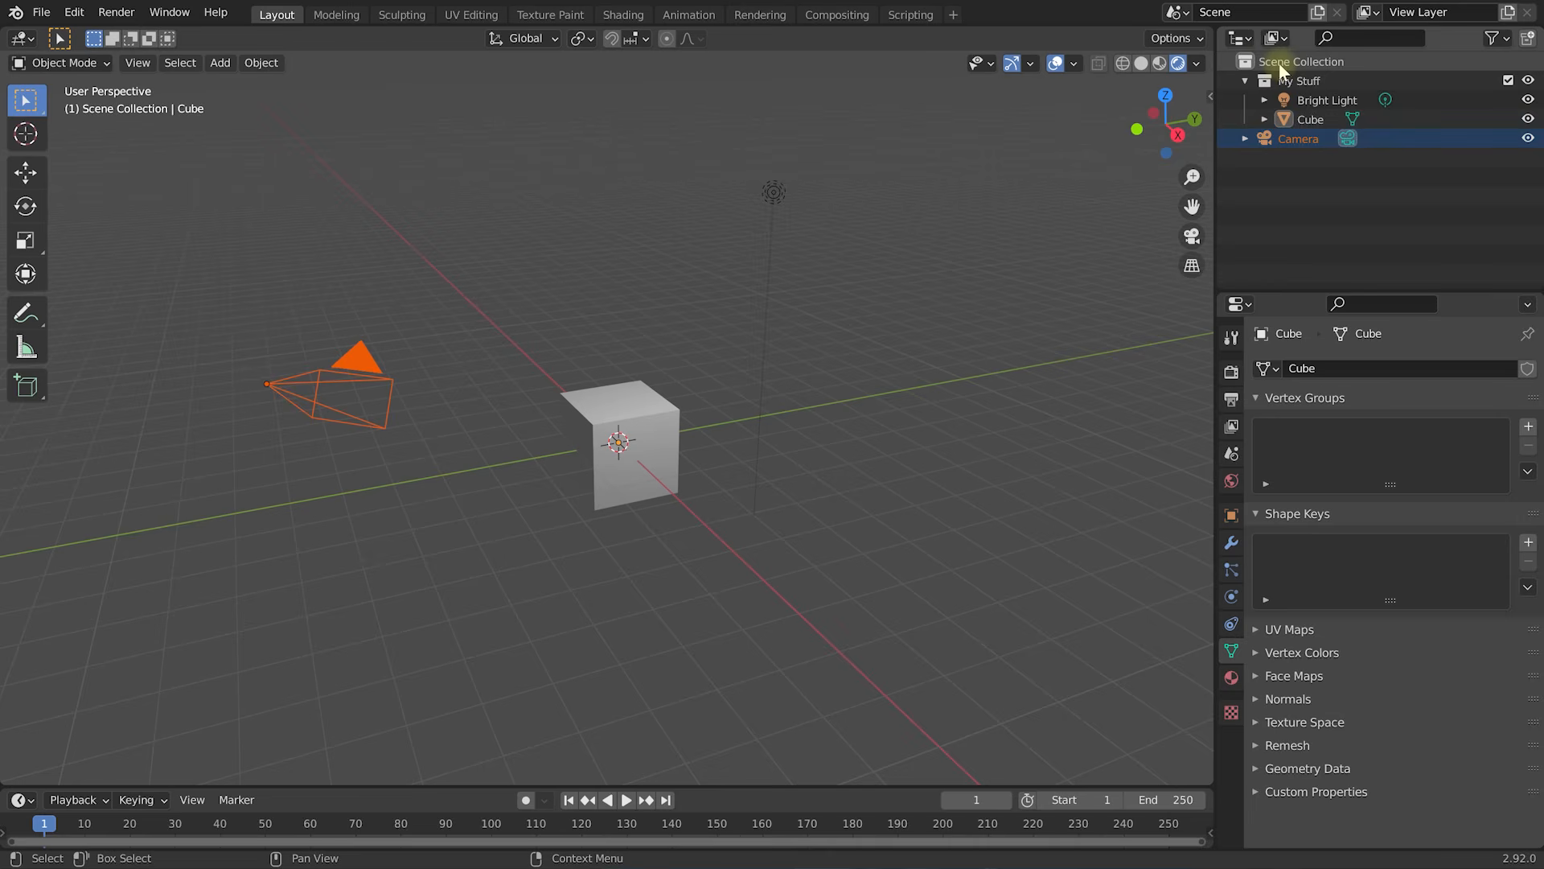
left_click_drag(1296, 99, 1300, 63)
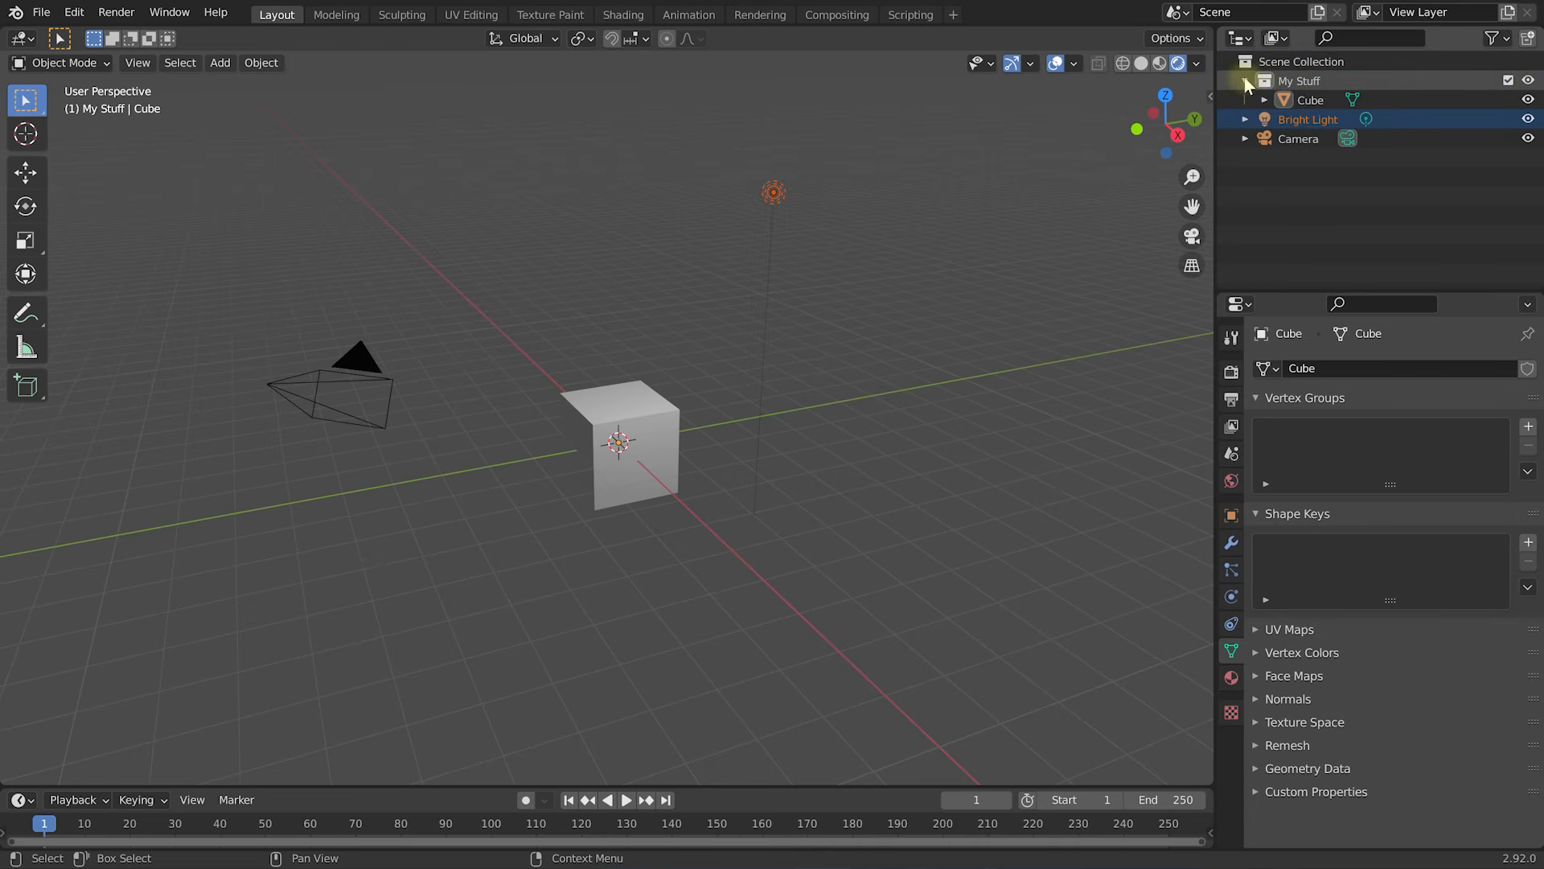
Collapse and expand the My Stuff collection, and select the cube, Bright Light and camera in turn.
left_click(1245, 81)
left_click(1260, 180)
left_click(1264, 80)
left_click(1245, 81)
left_click(1310, 101)
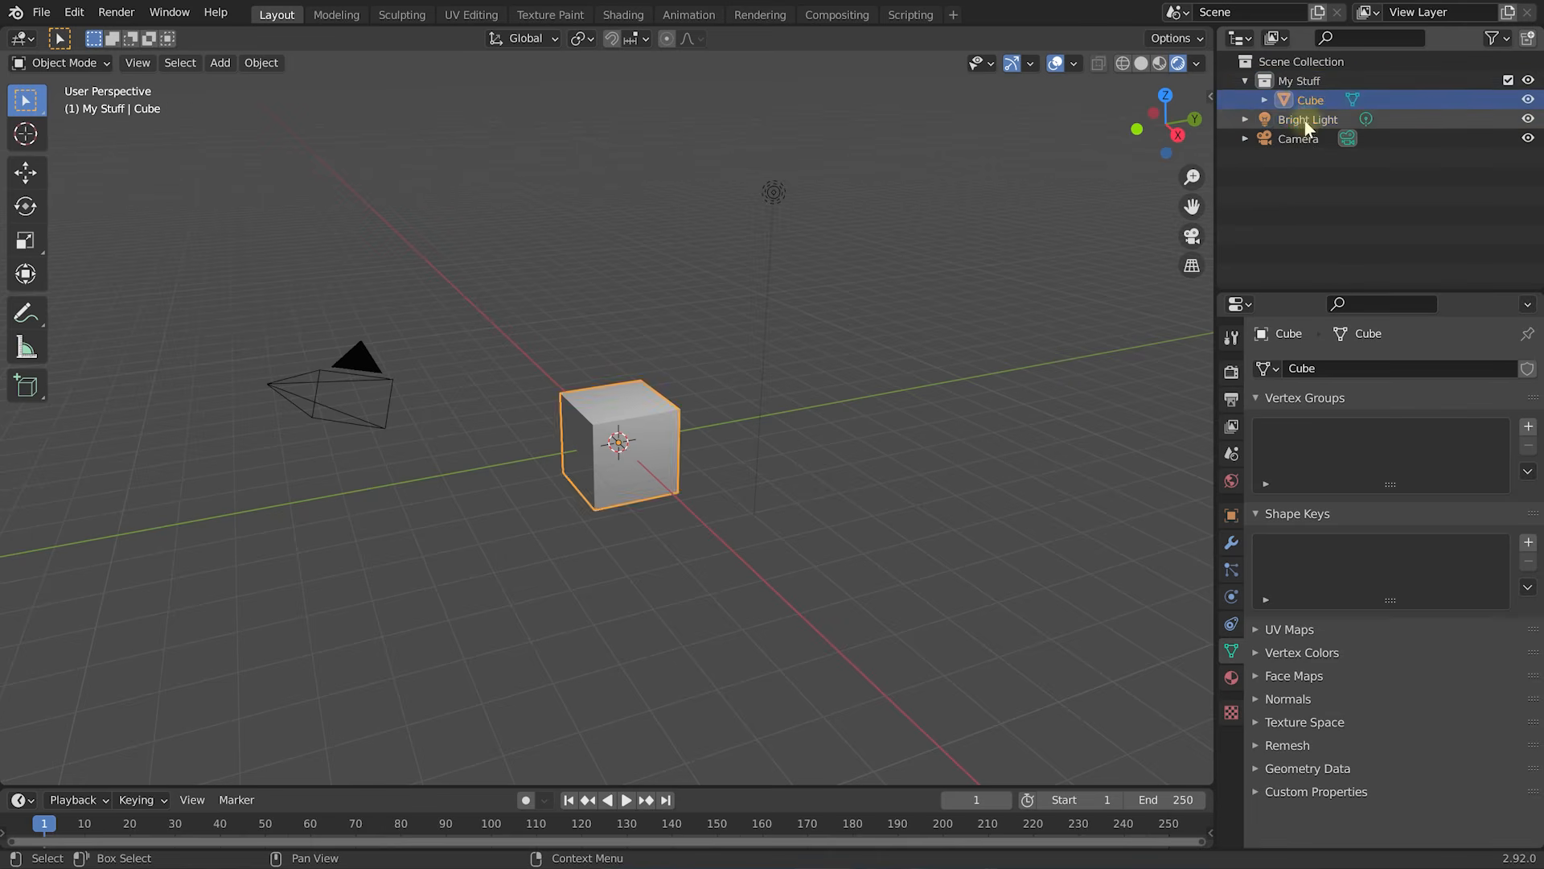
left_click(1306, 119)
left_click(1298, 138)
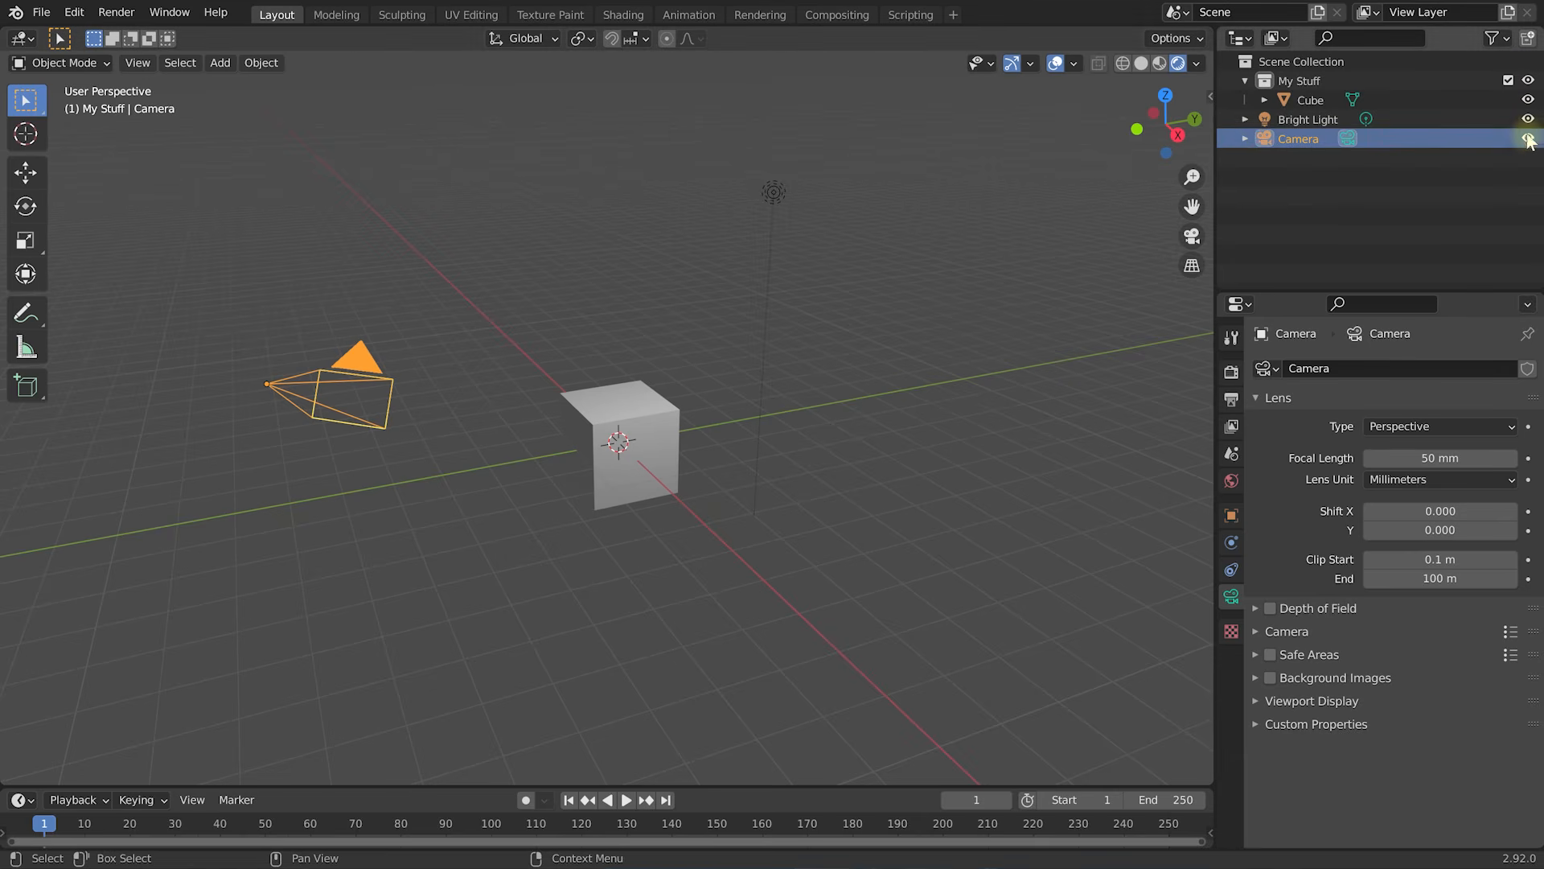
Hide the camera, Bright Light and cube in the viewport, and show all three again.
left_click_drag(1529, 140, 1528, 100)
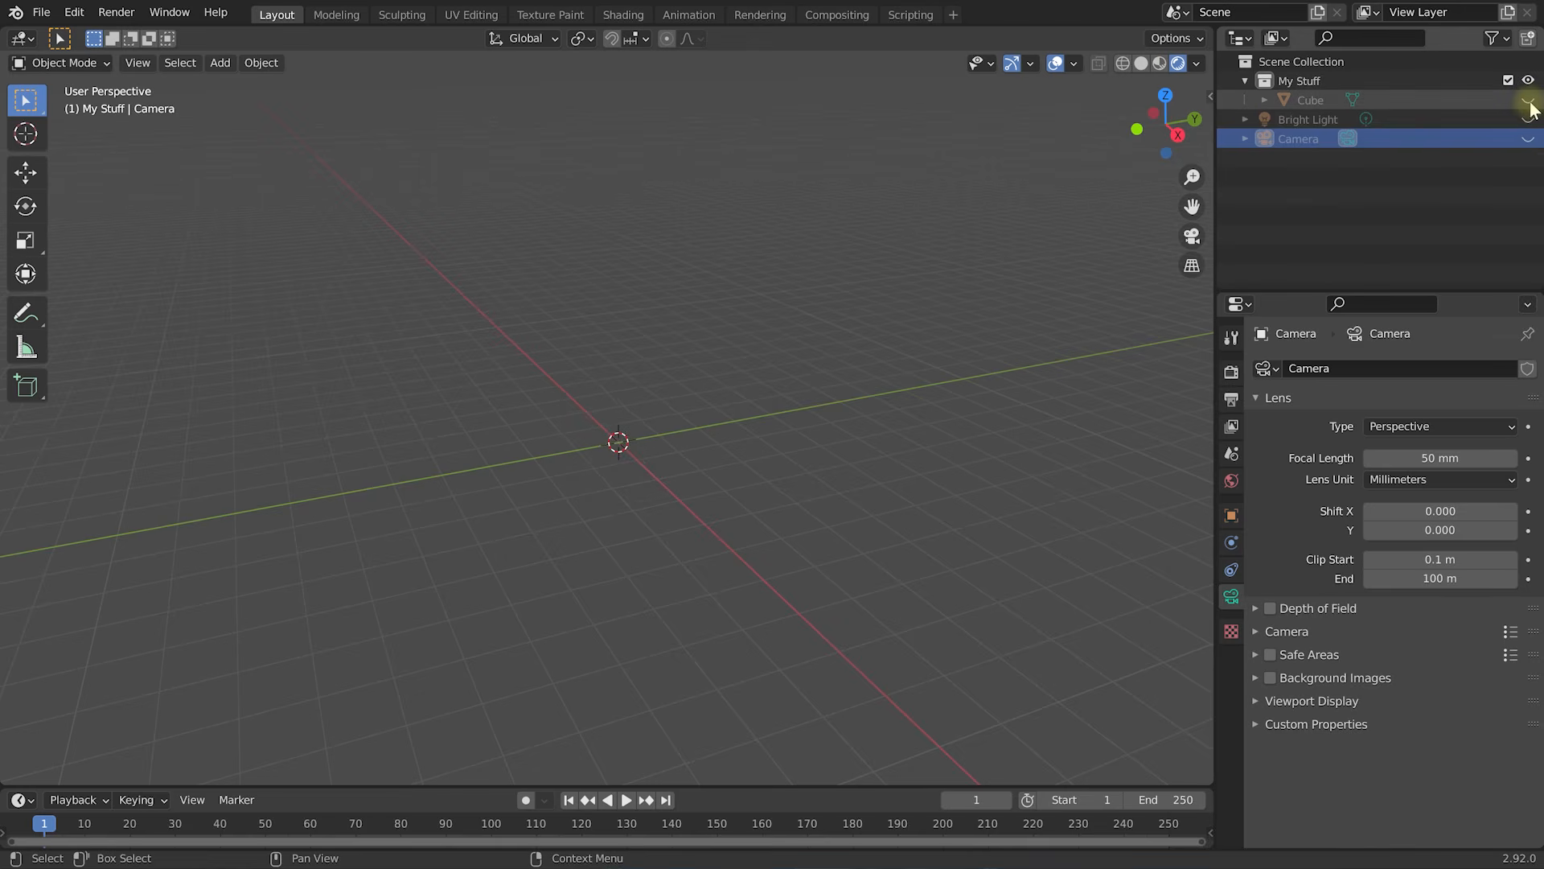
left_click(1529, 103)
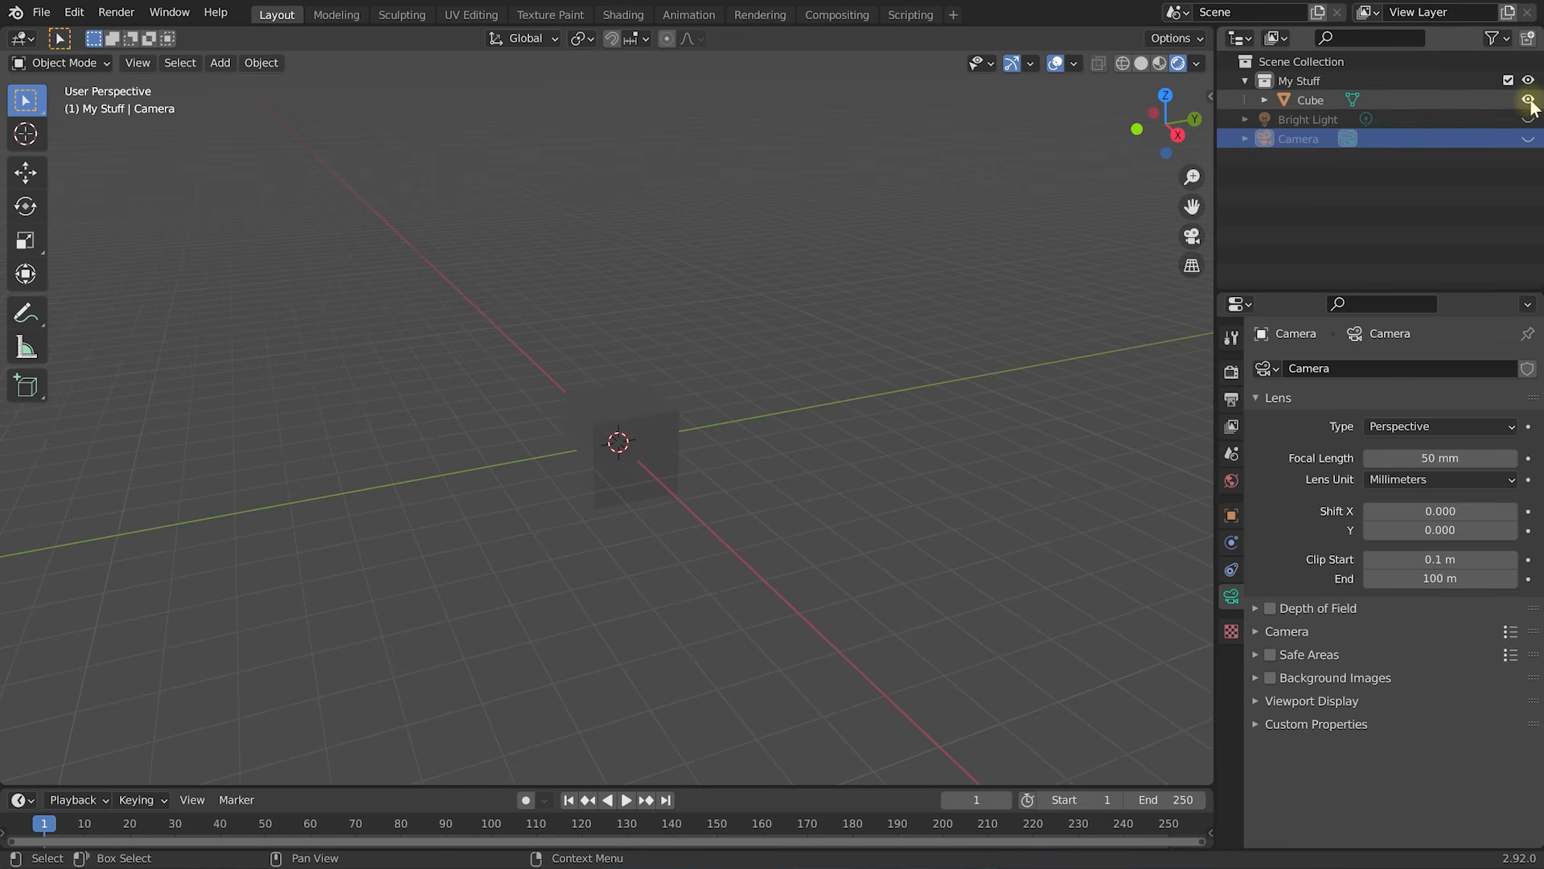
left_click_drag(1529, 119, 1529, 139)
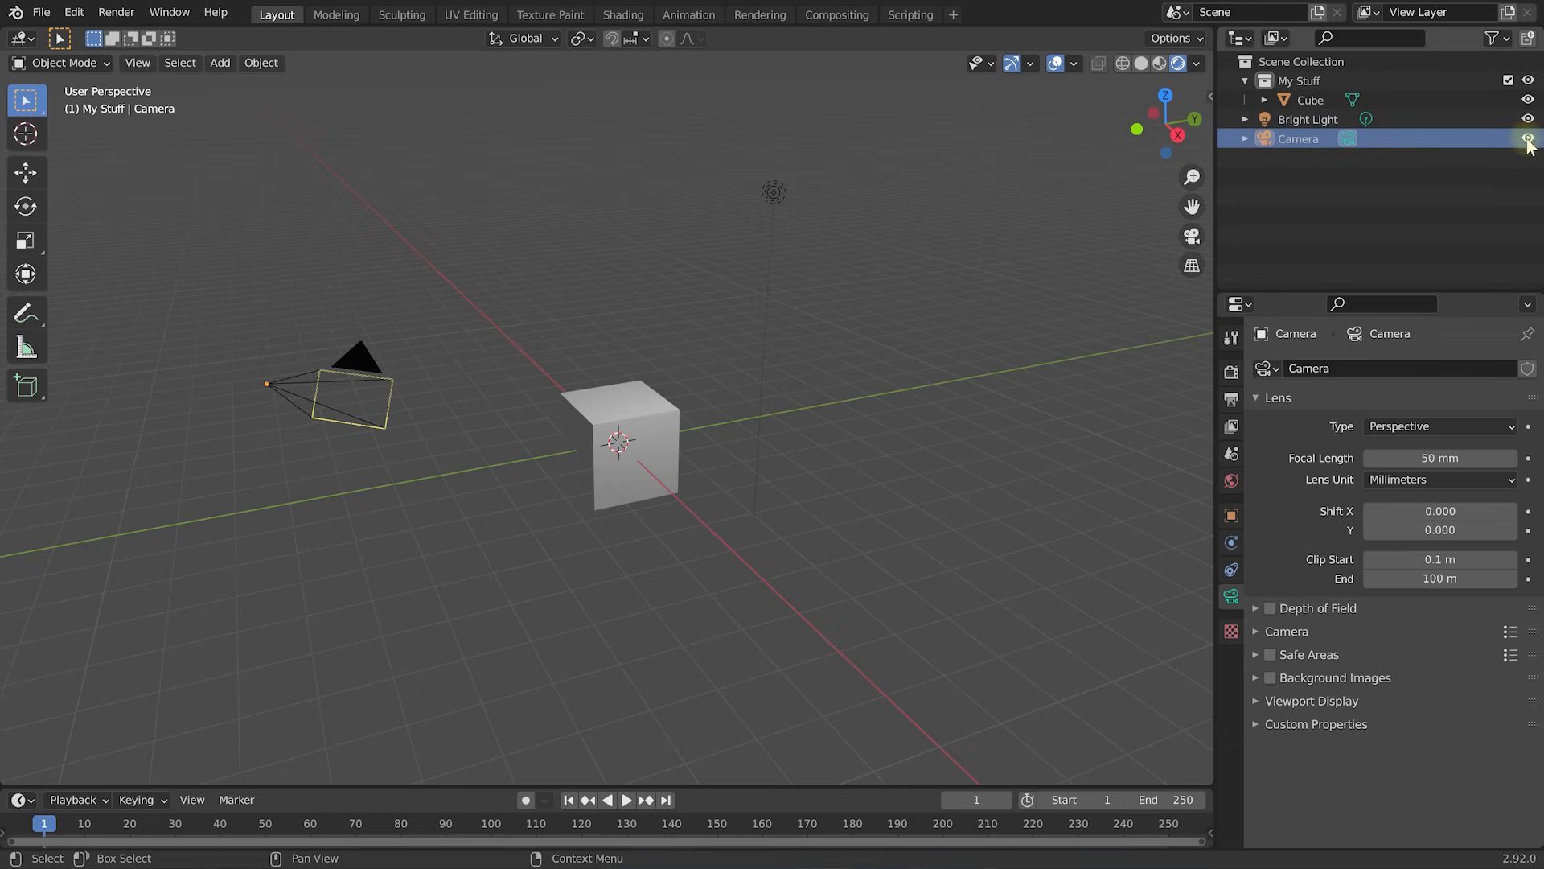
Hide the camera in the viewport and show it again.
left_click(1529, 139)
mouse_move(1528, 140)
left_mouse_down()
mouse_move(1530, 80)
mouse_move(1530, 140)
left_mouse_up()
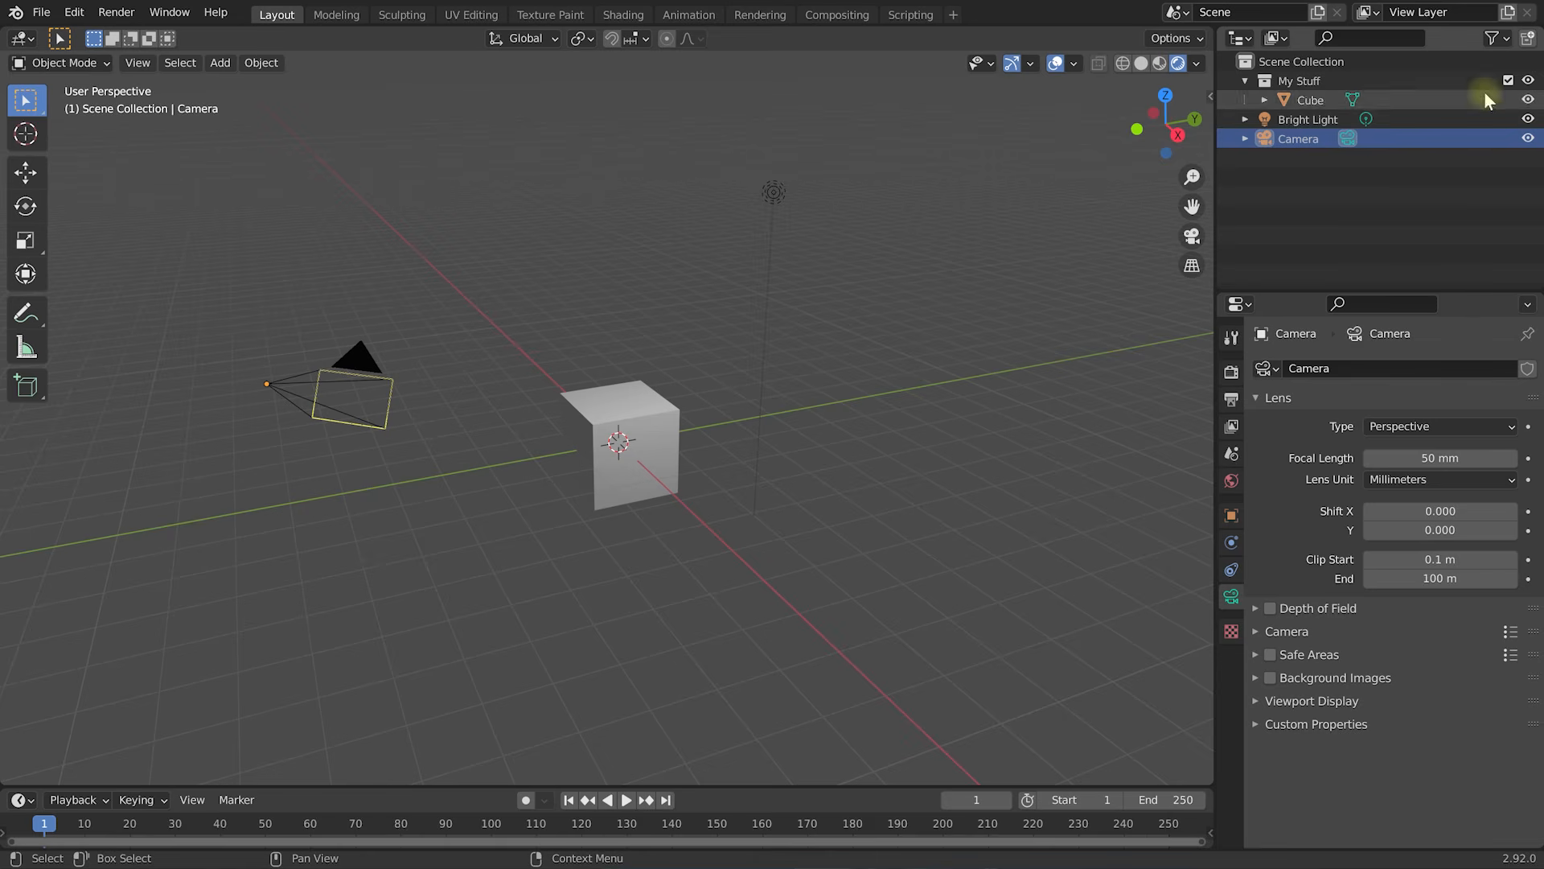
Enable the Selectable, Disable in Viewports and Disable in Renders restriction toggles in the Outliner's filter settings.
left_click(1502, 40)
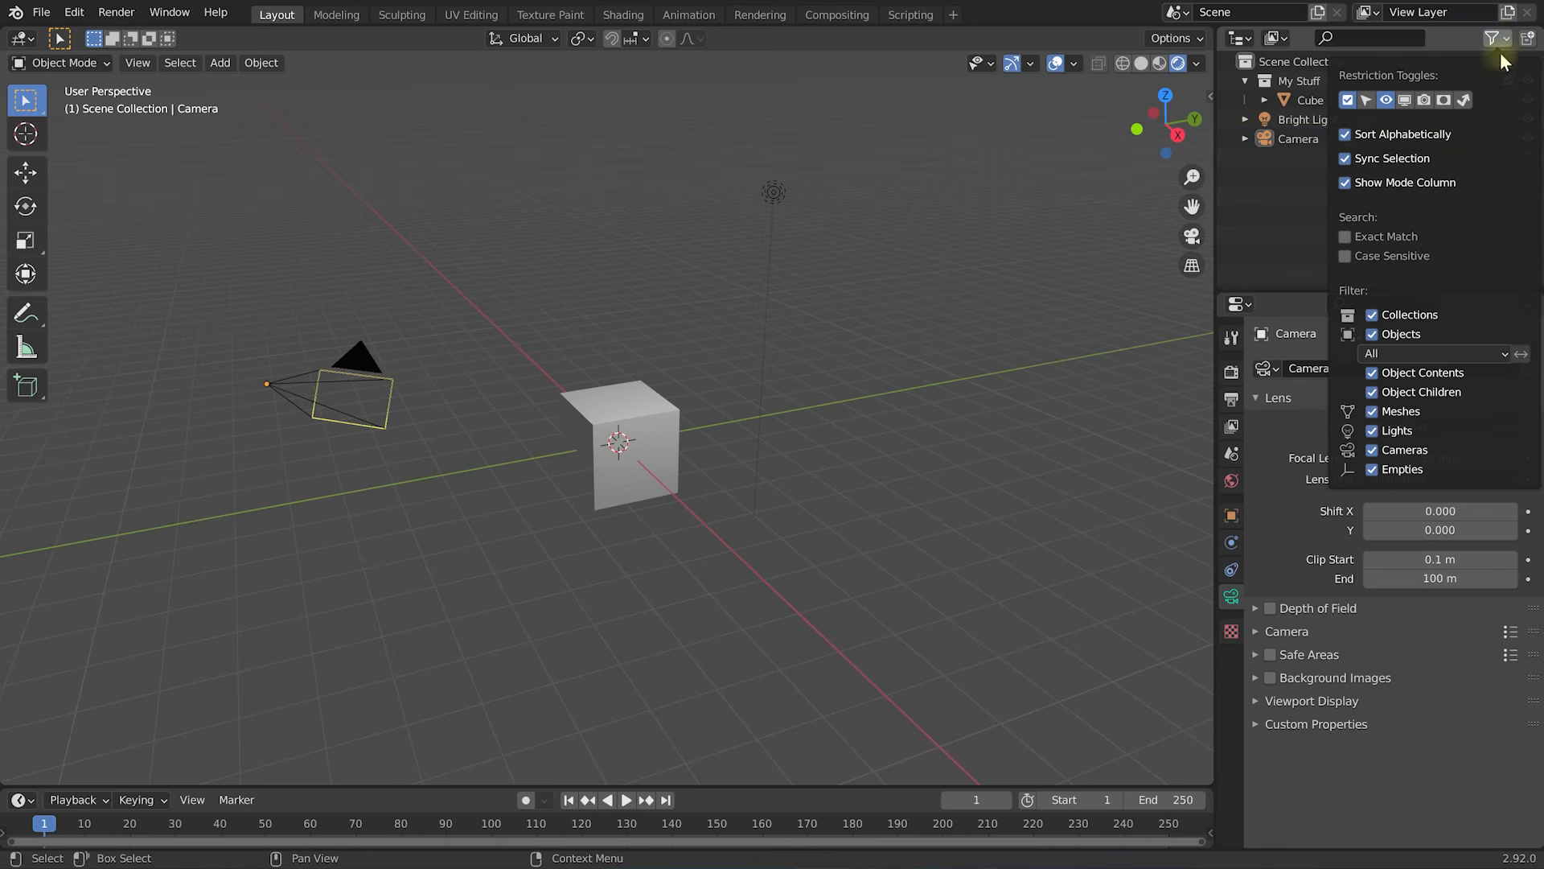
left_click(1366, 100)
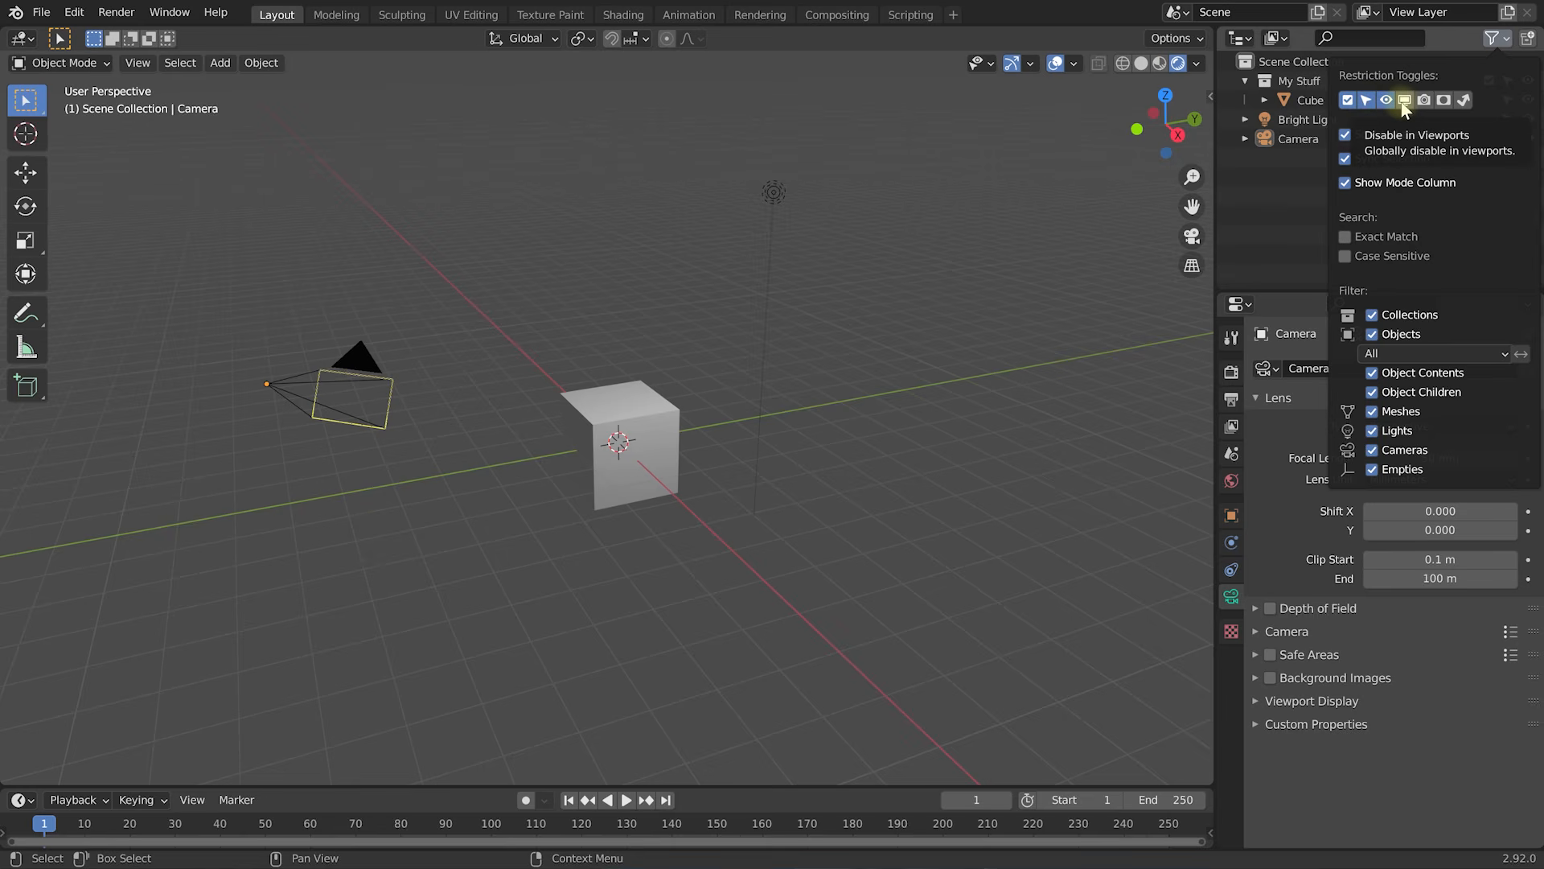
left_click(1402, 103)
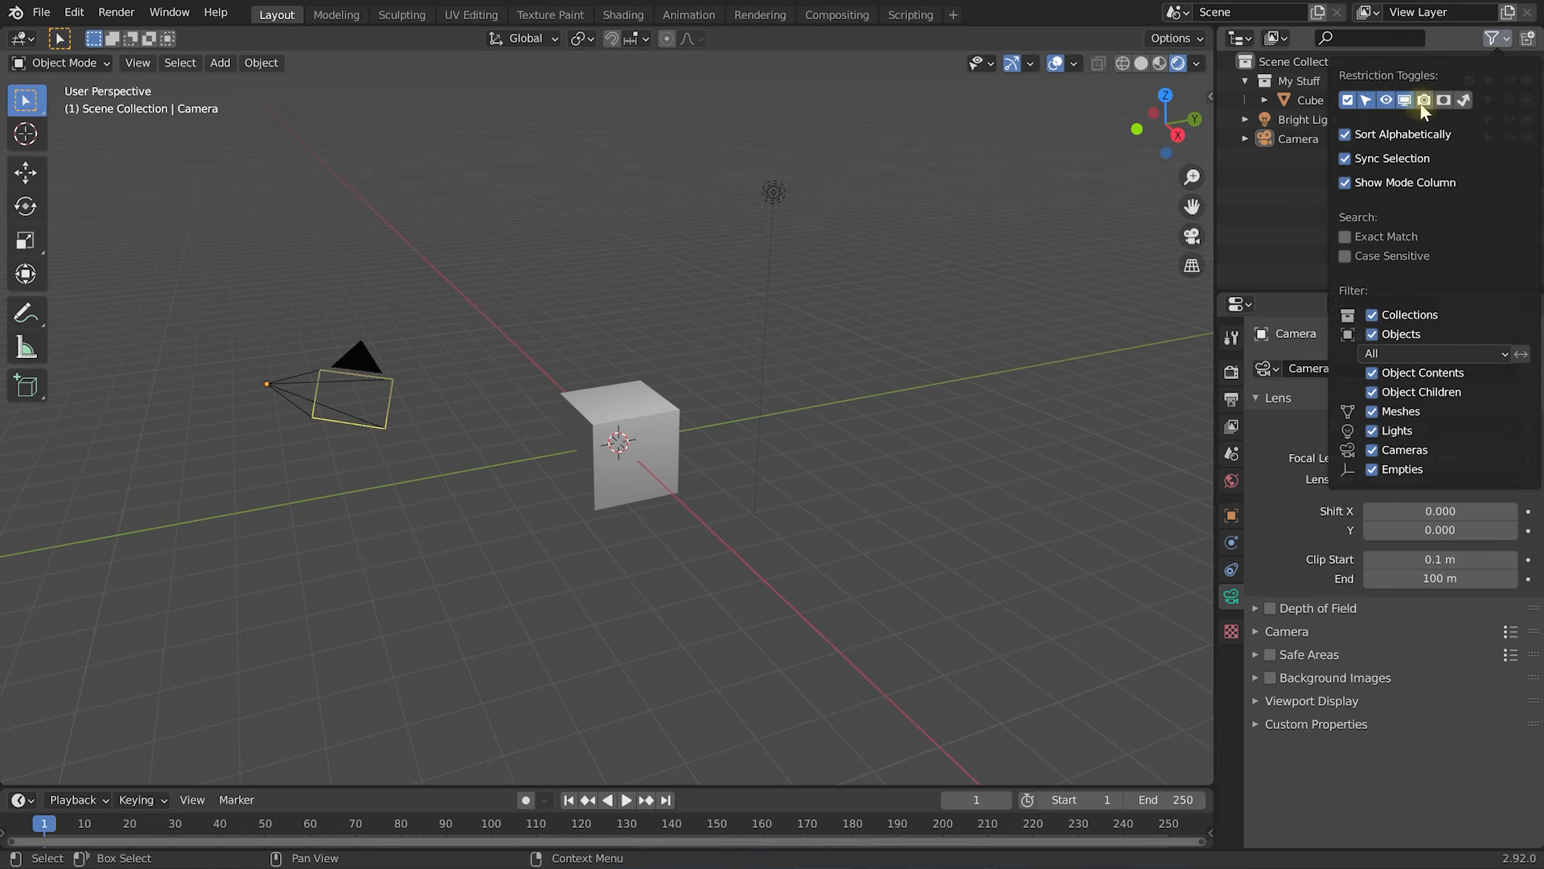
left_click(1425, 105)
left_click(1366, 100)
left_click(1366, 101)
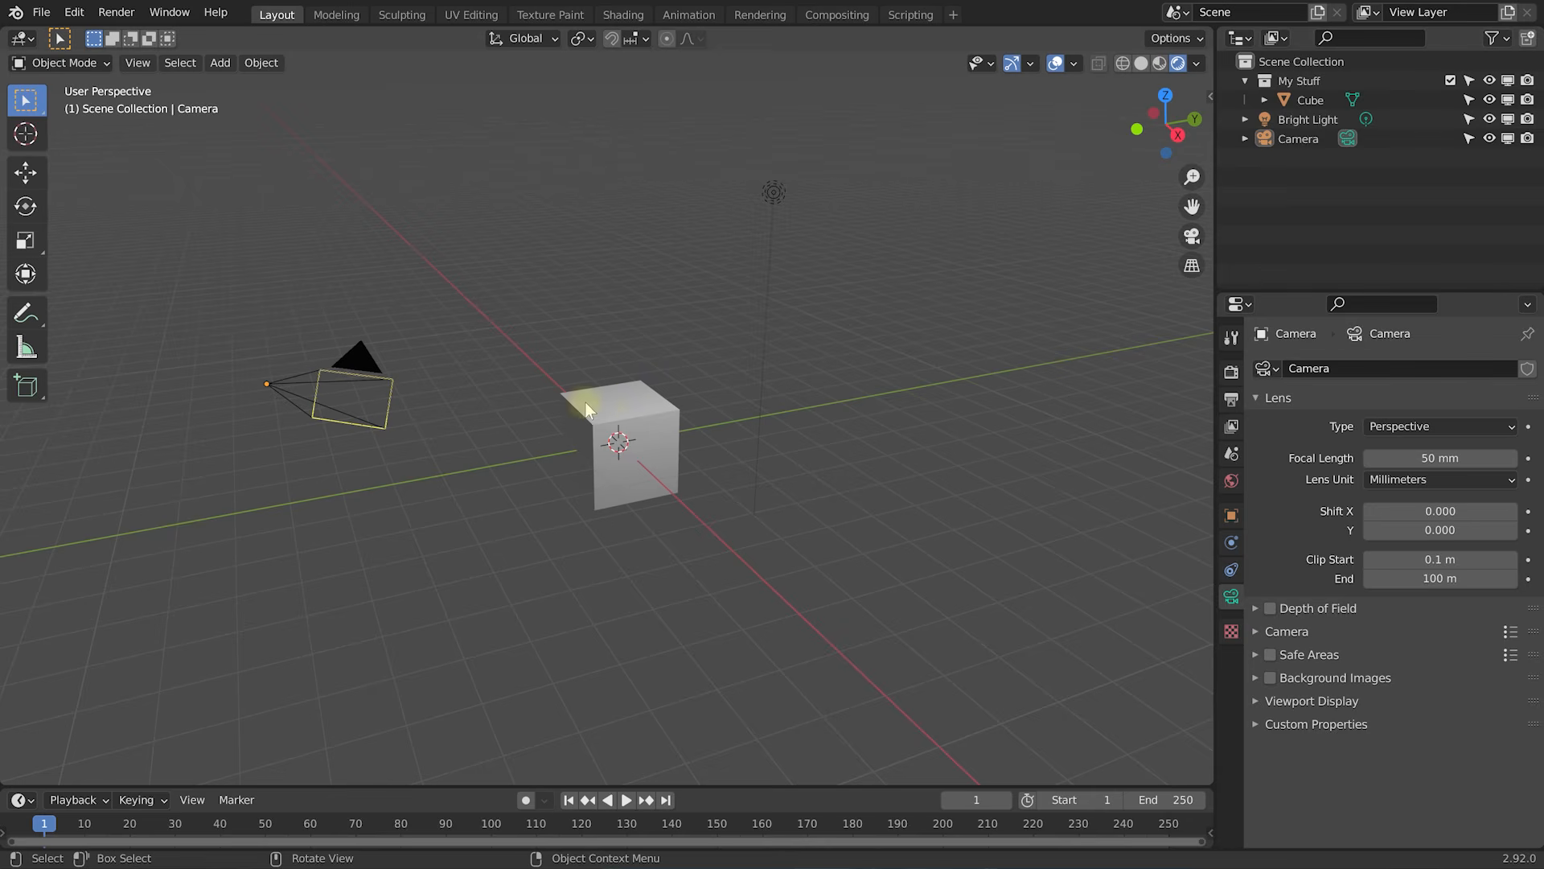
Select and deselect the cube, then turn off its selectability and try to box-select it in the viewport.
left_click(628, 410)
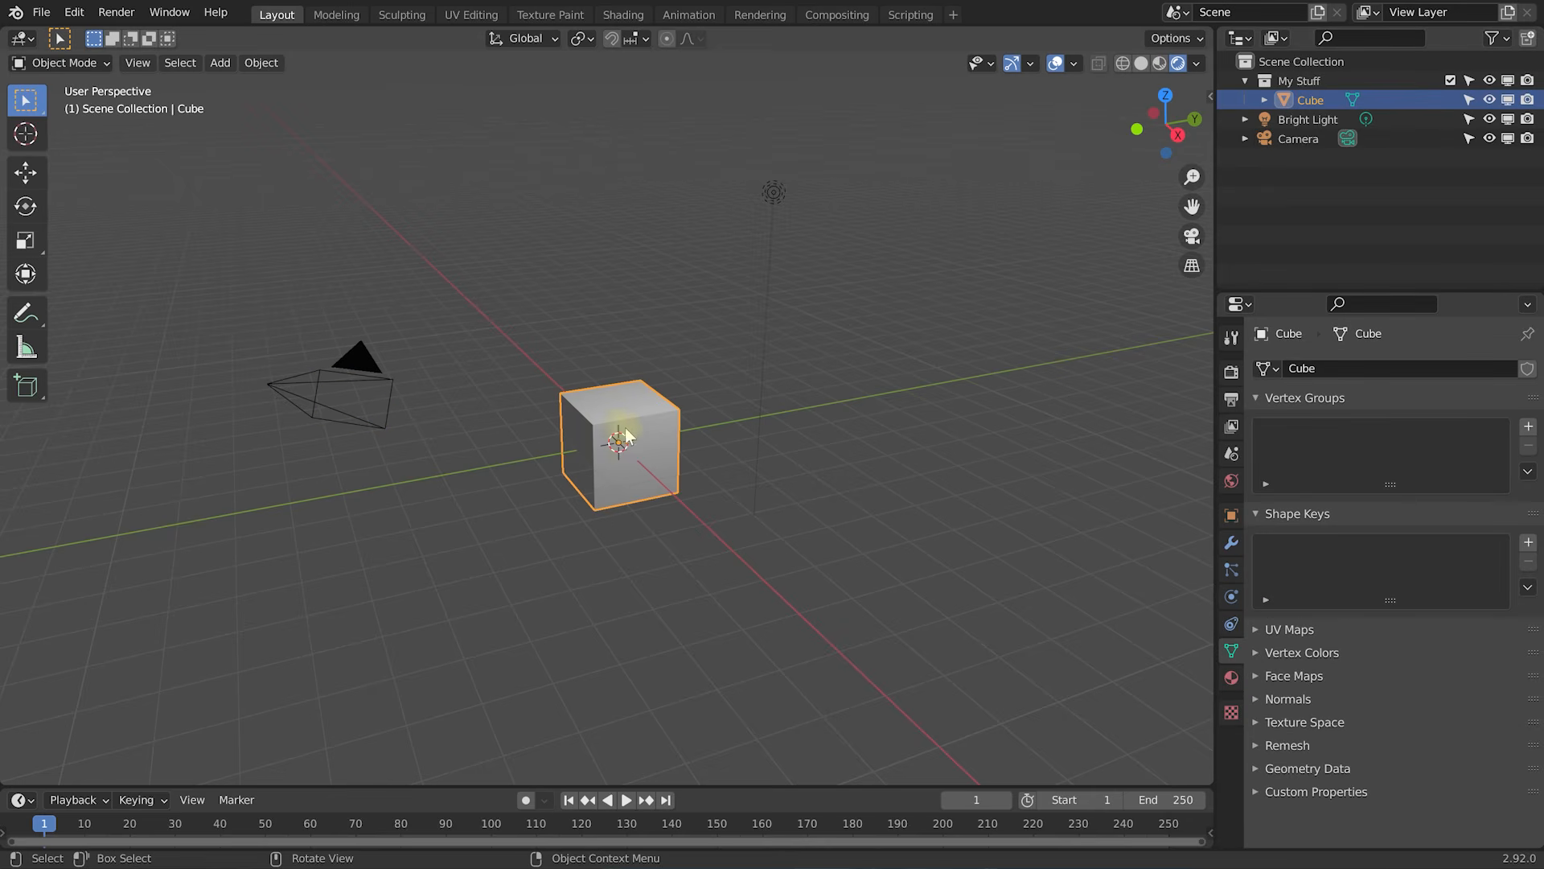
left_click(930, 316)
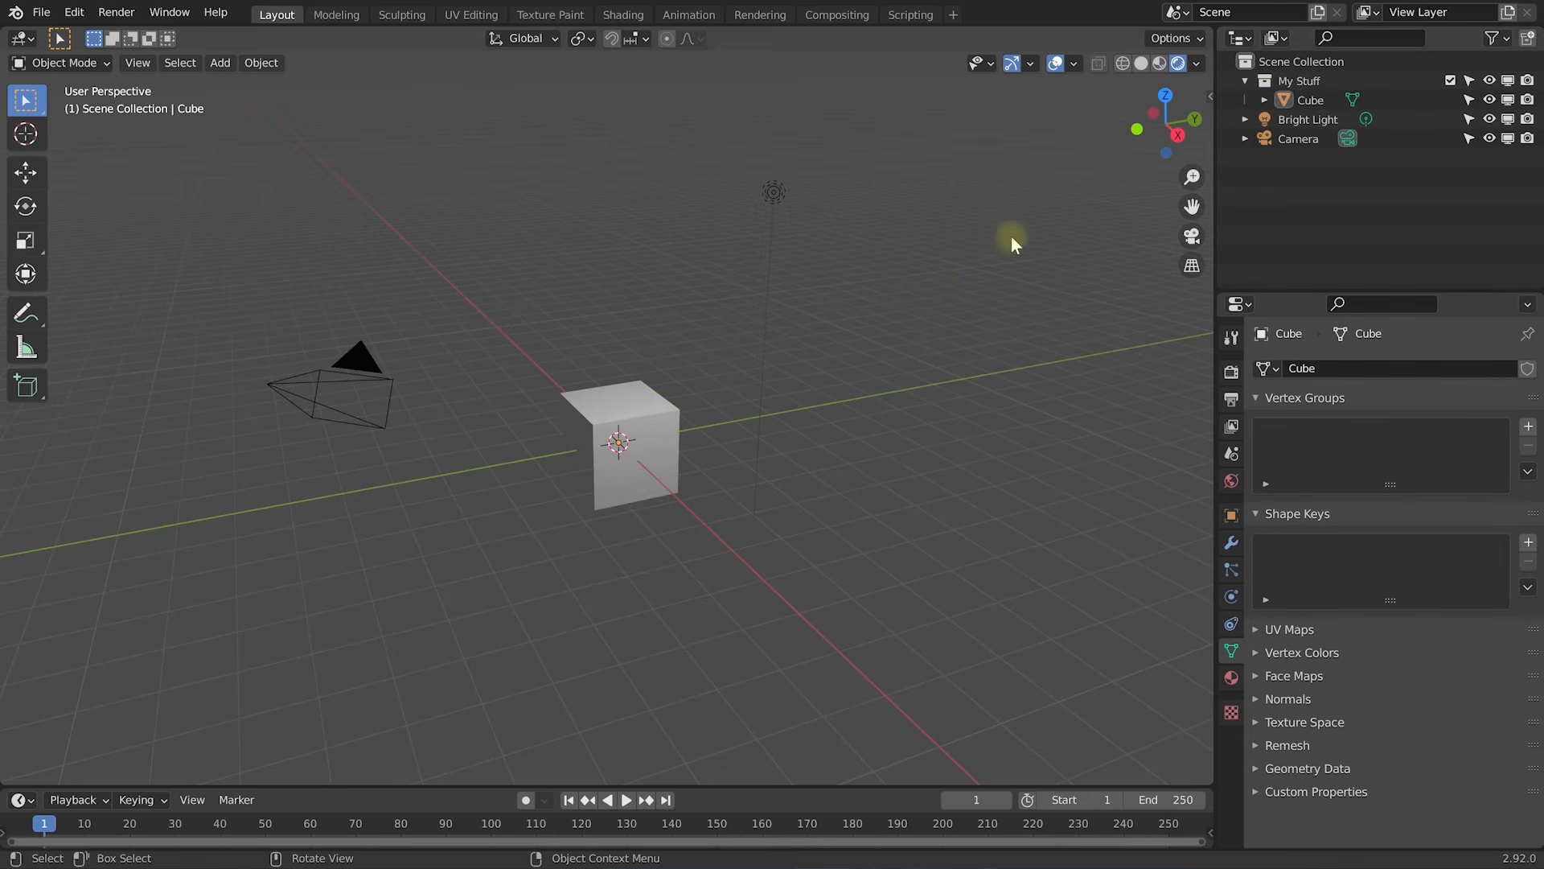
left_click(1469, 101)
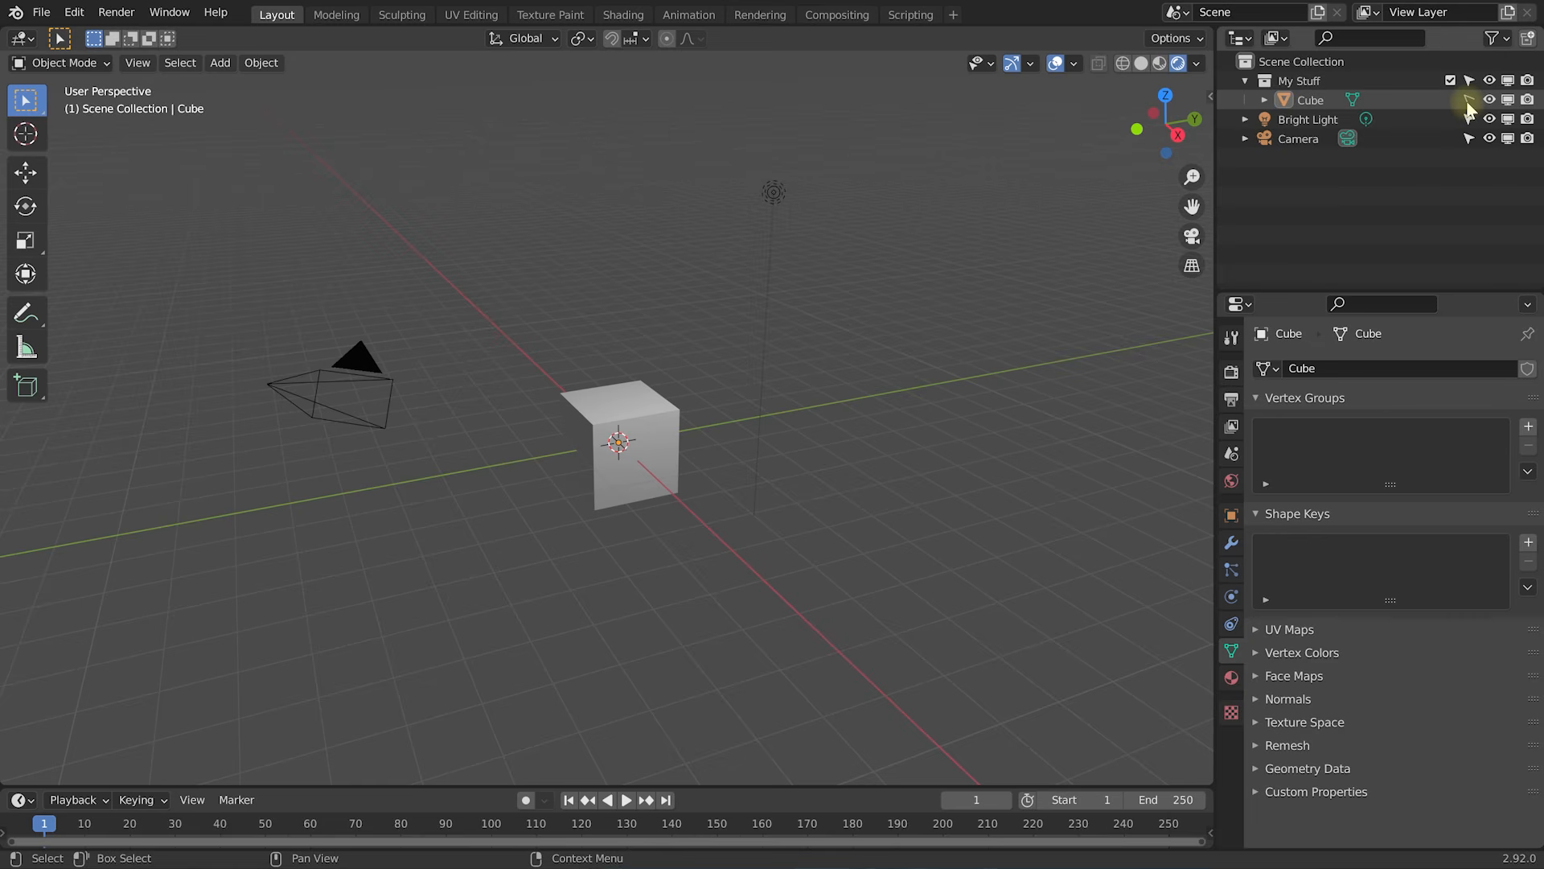
left_click_drag(518, 343, 711, 544)
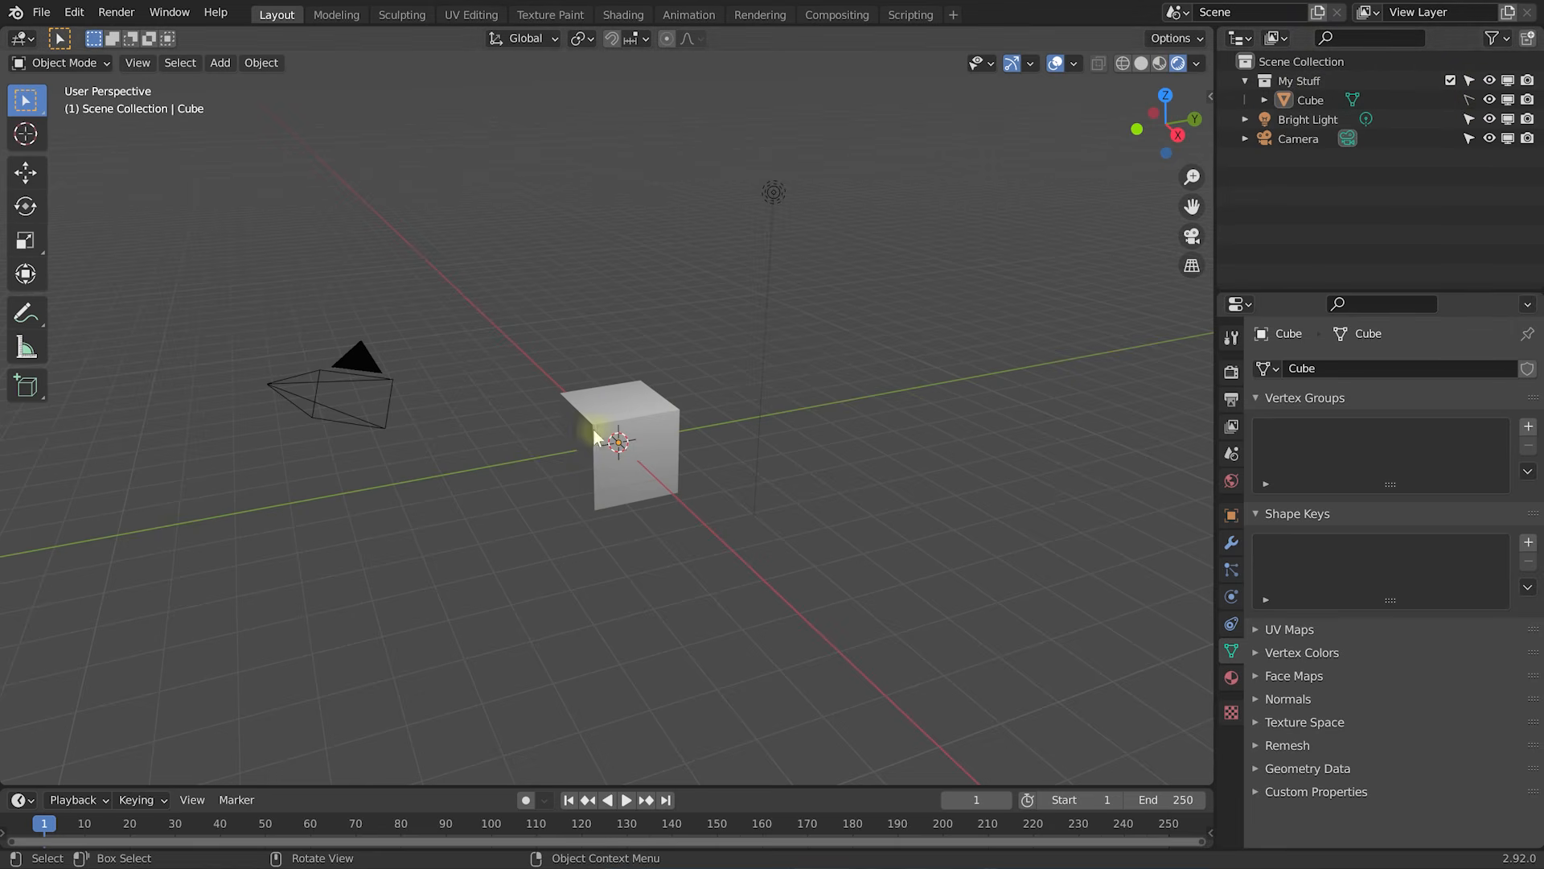
Hide and show the cube, and repeatedly disable and re-enable it globally in viewports.
left_click(1489, 101)
left_click(1489, 101)
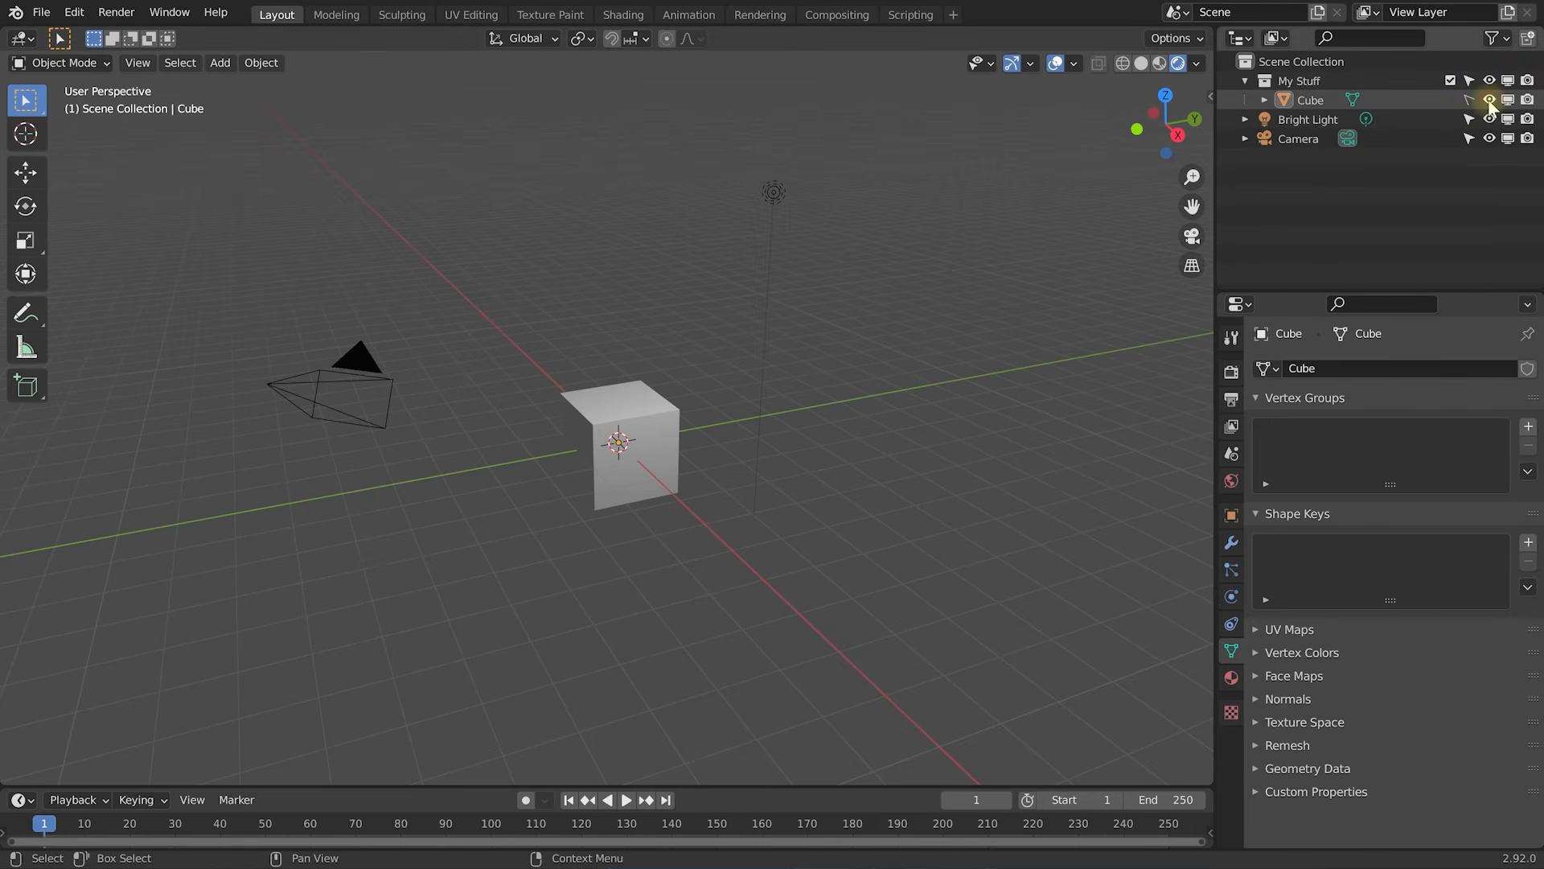
left_click(1509, 101)
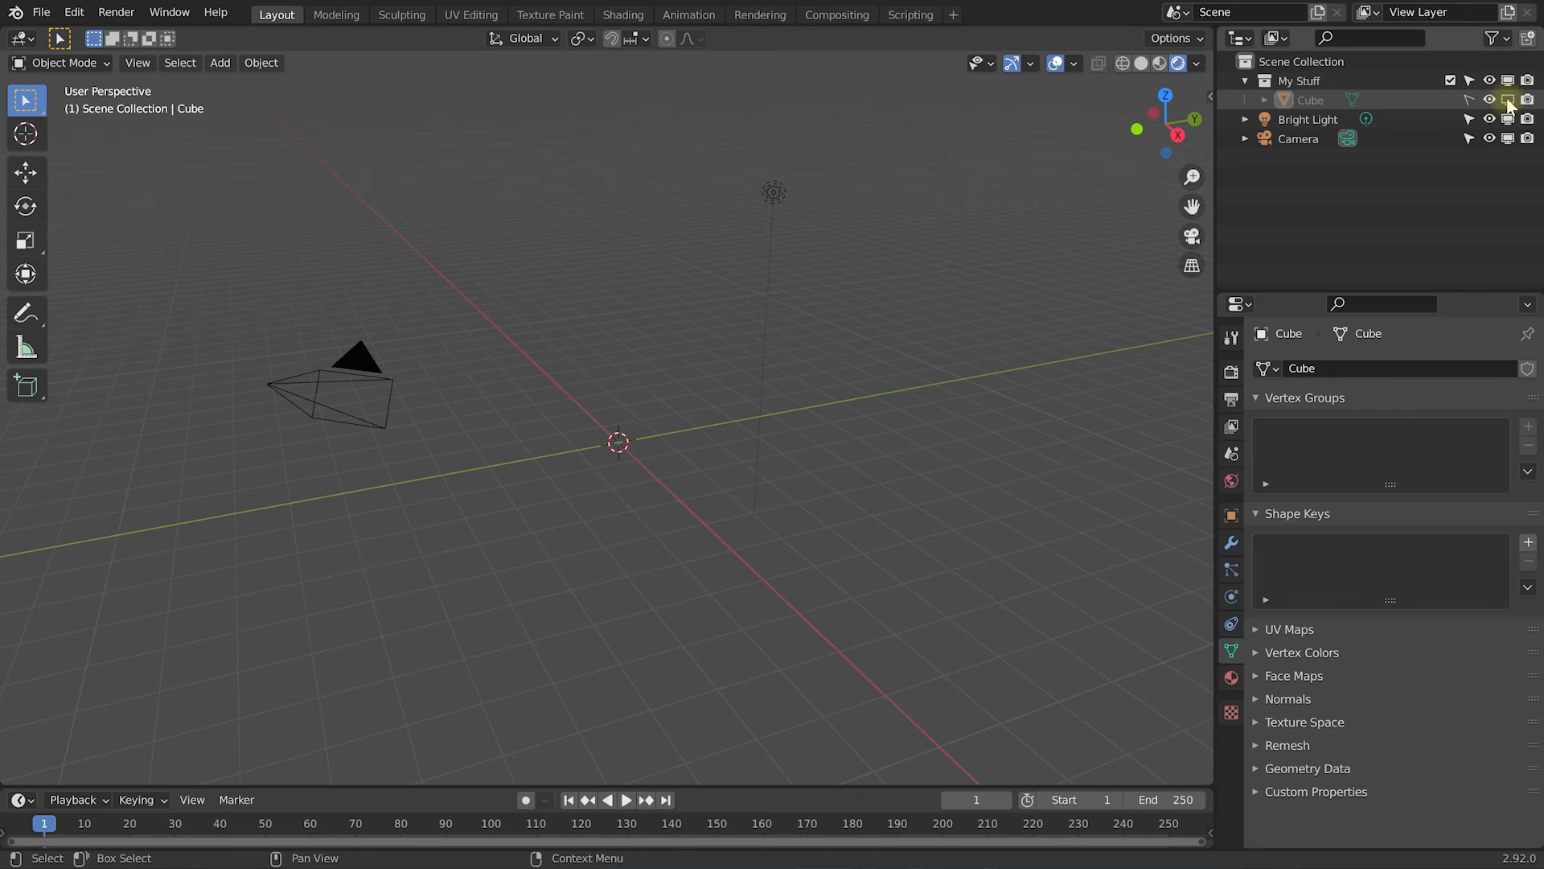
left_click(1509, 101)
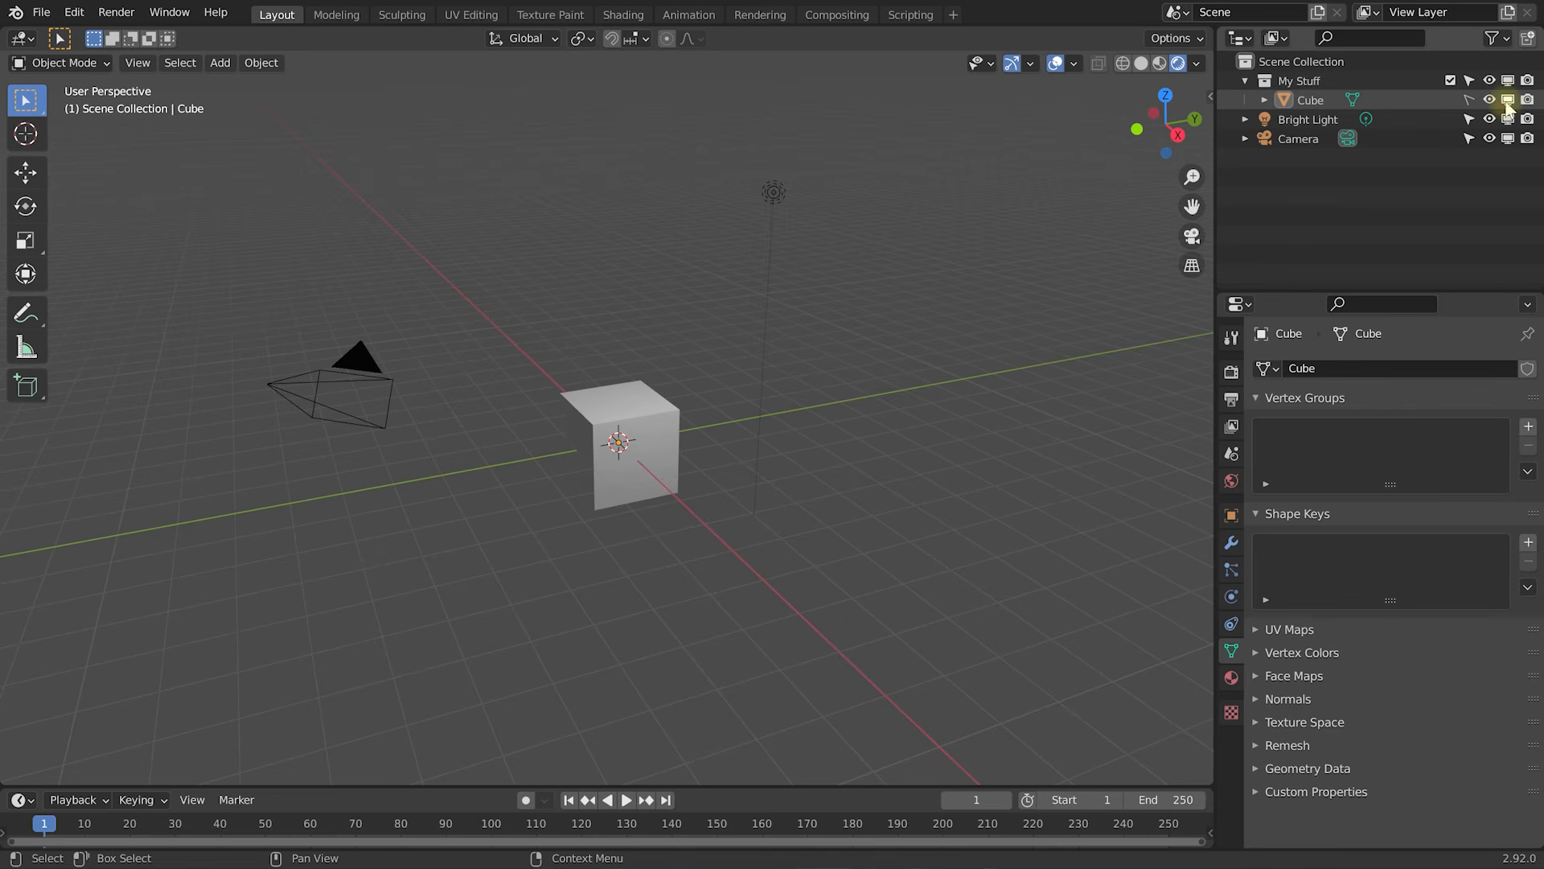
left_click(1509, 101)
left_click(1508, 101)
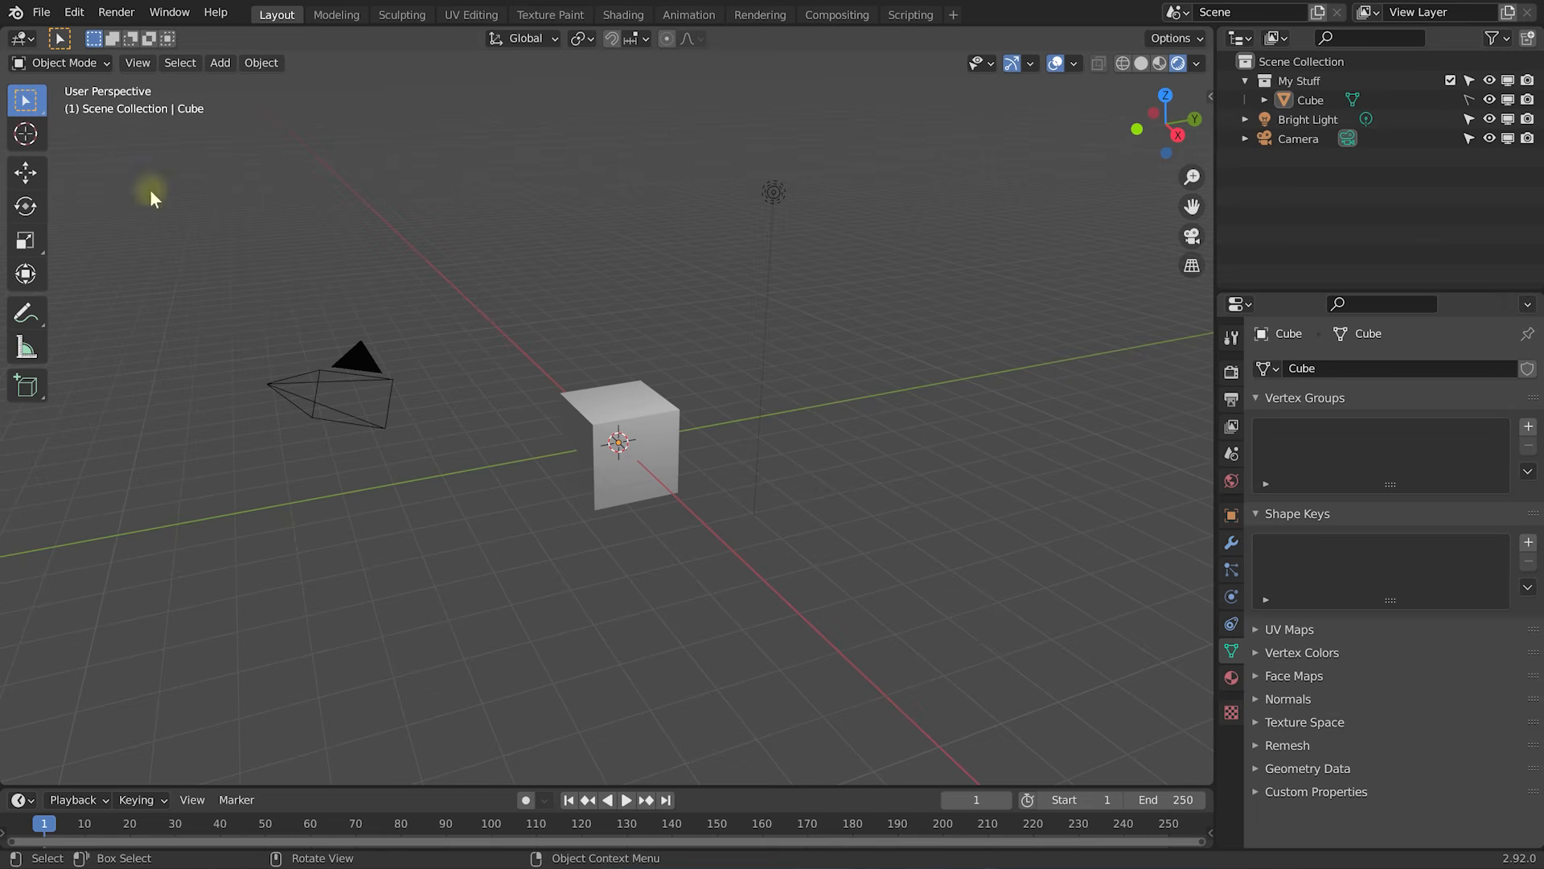
left_click(1509, 102)
left_click(1509, 101)
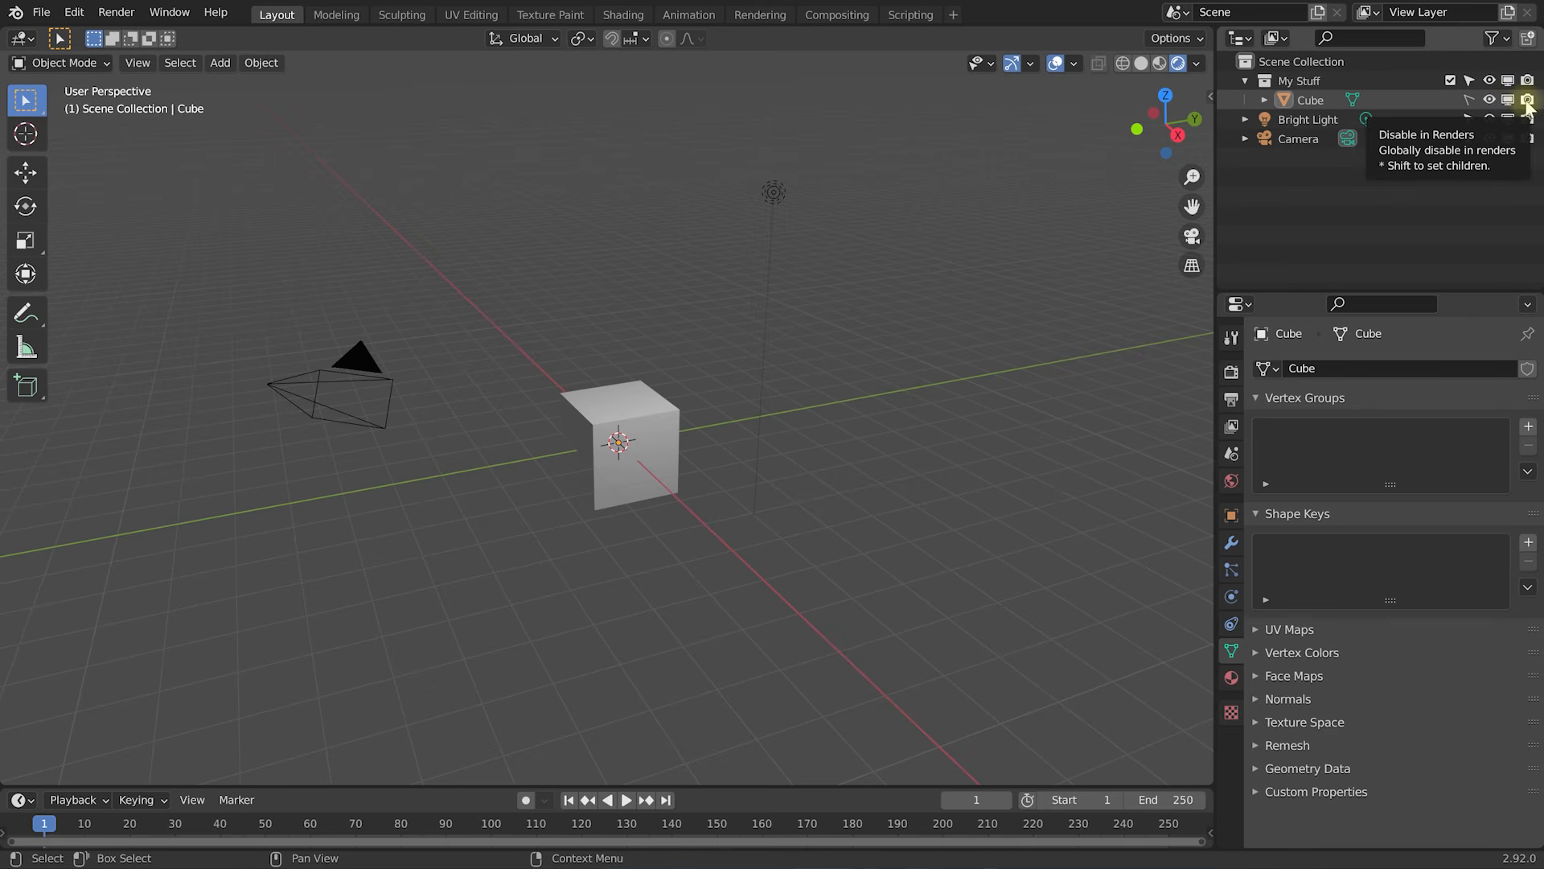
Disable and re-enable rendering for the cube and the My Stuff collection, and make the cube selectable again.
left_click(1527, 100)
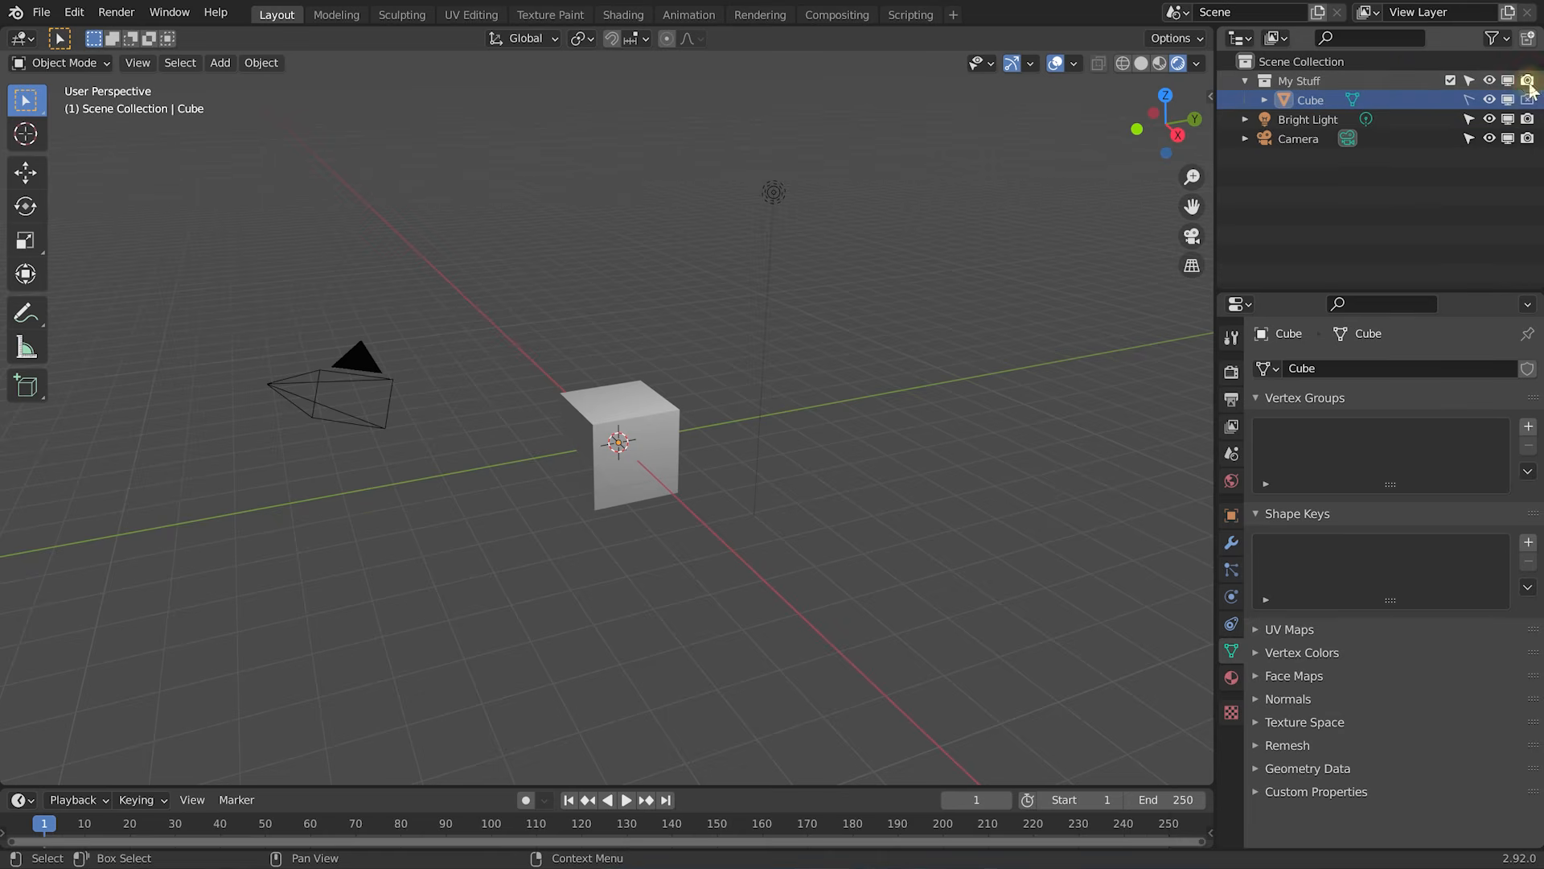
left_click(1528, 80)
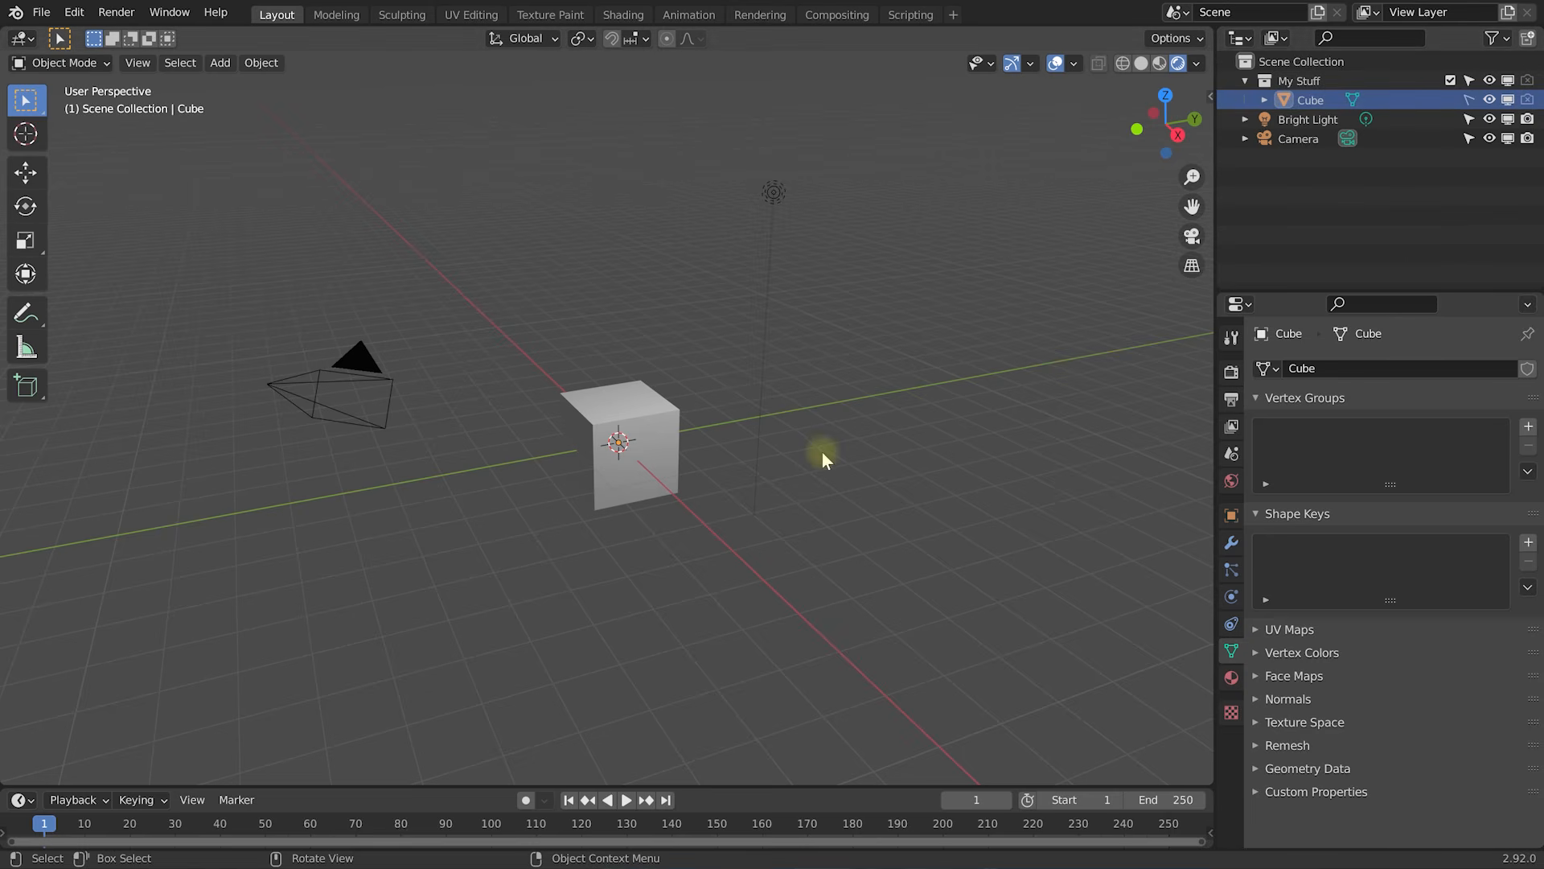
left_click(1528, 80)
left_click(1467, 100)
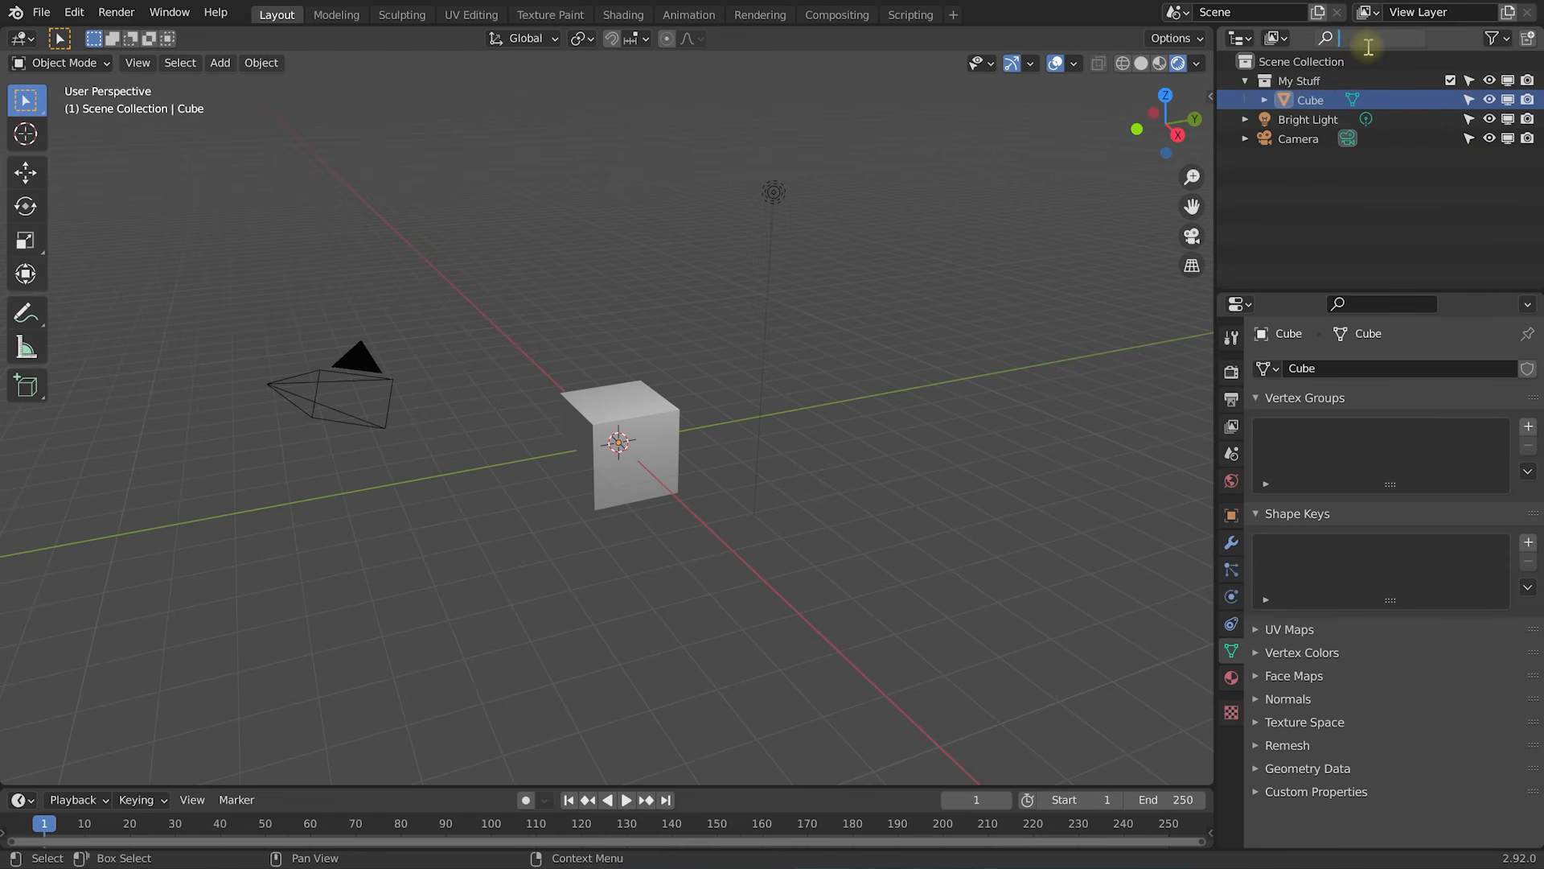
Search the Outliner for "brigh" and clear the search.
type("brigh")
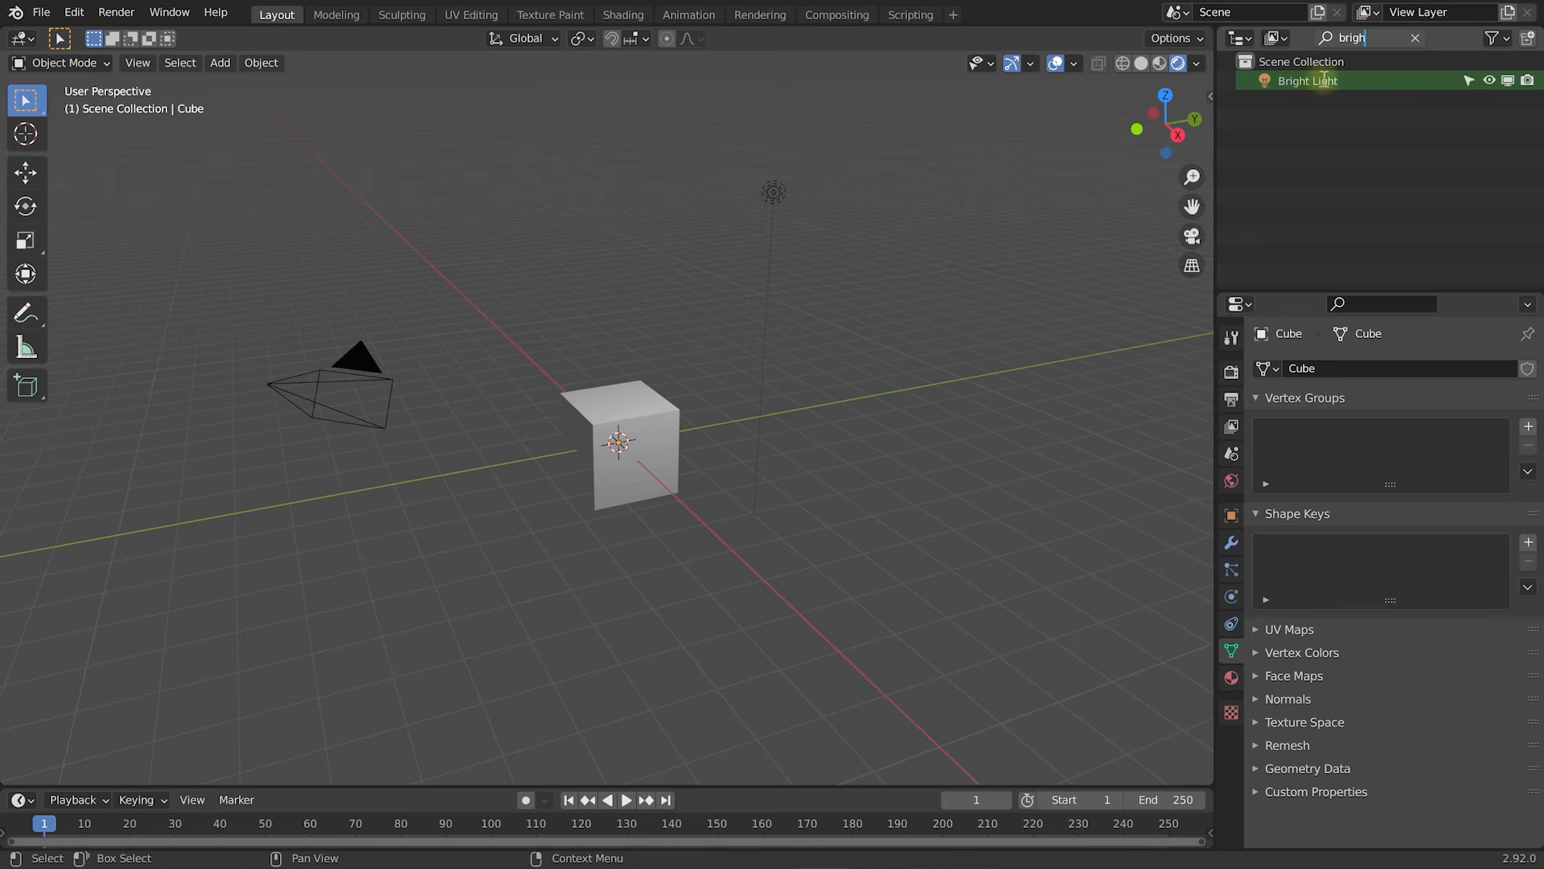
left_click(1415, 38)
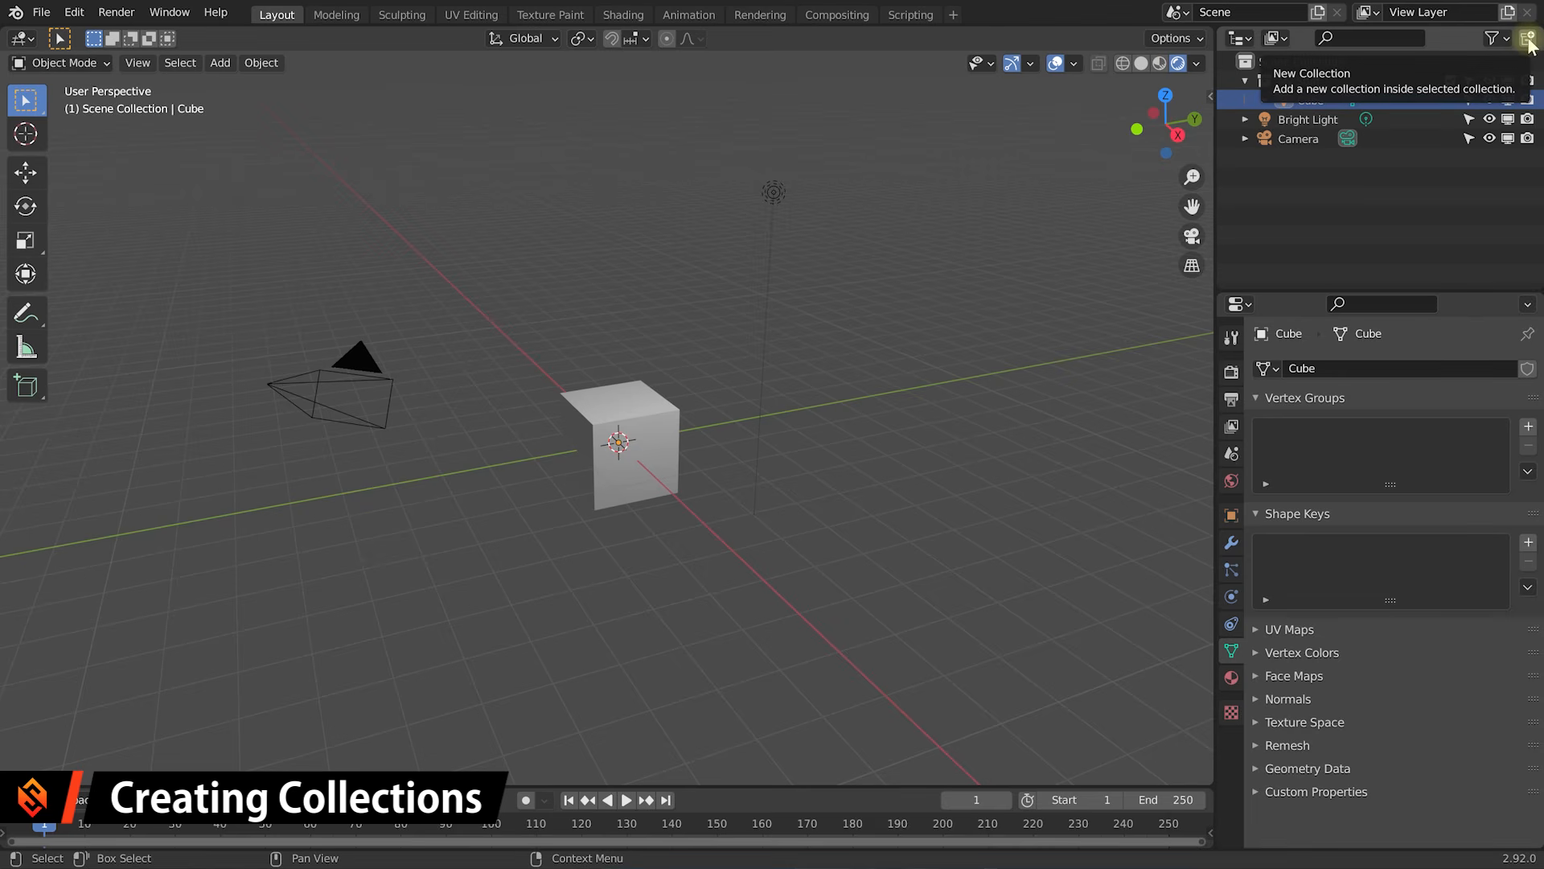
Add a new collection directly under the Scene Collection and name it "My New Stuff".
left_click(1349, 198)
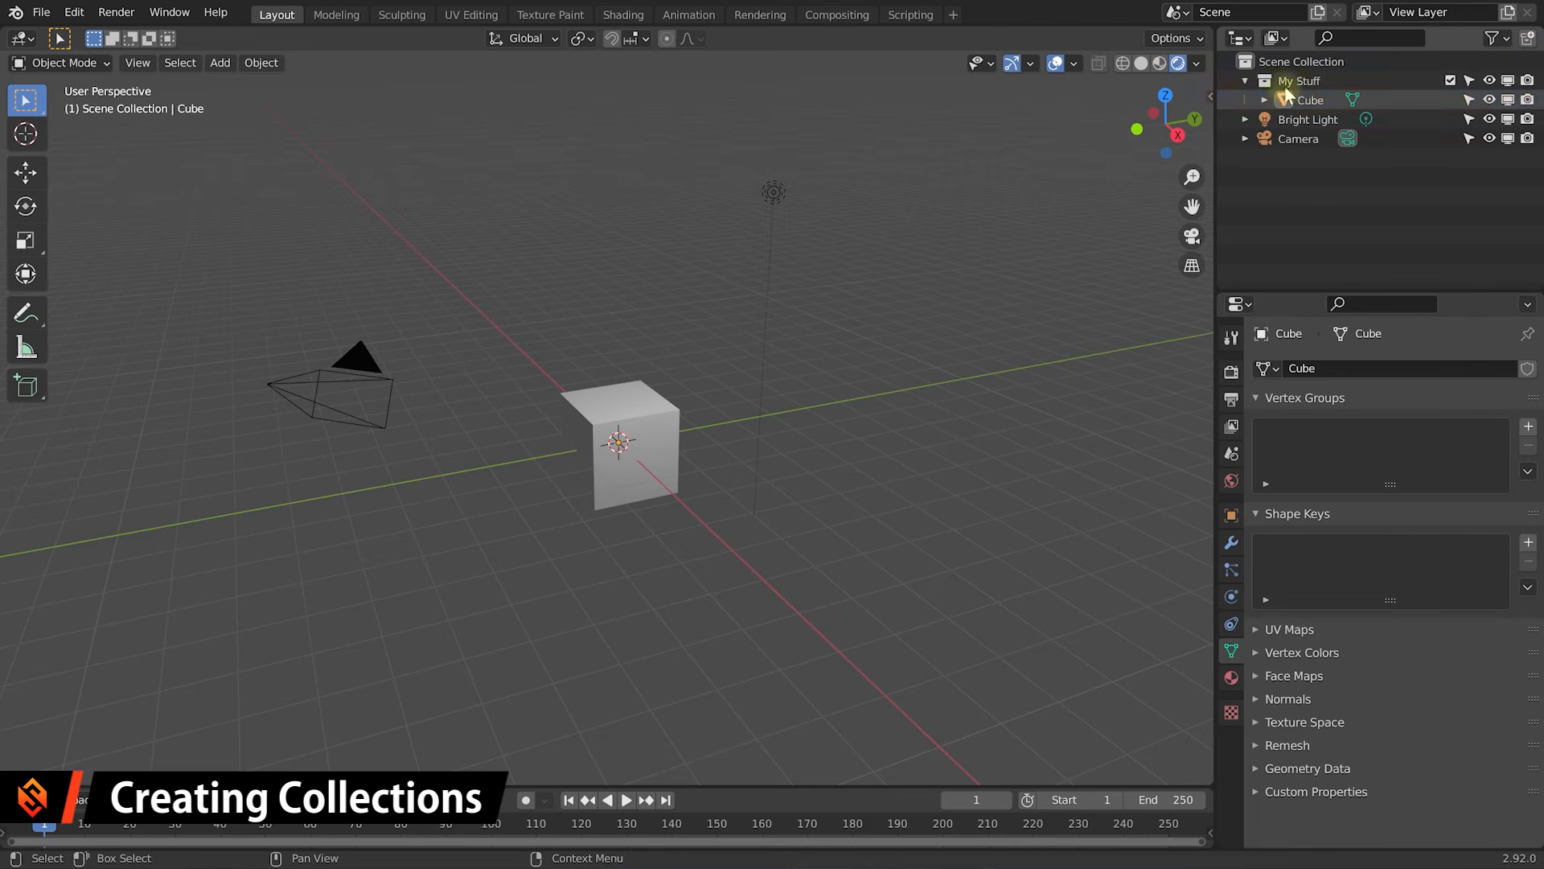
left_click(1287, 81)
left_click(1281, 62)
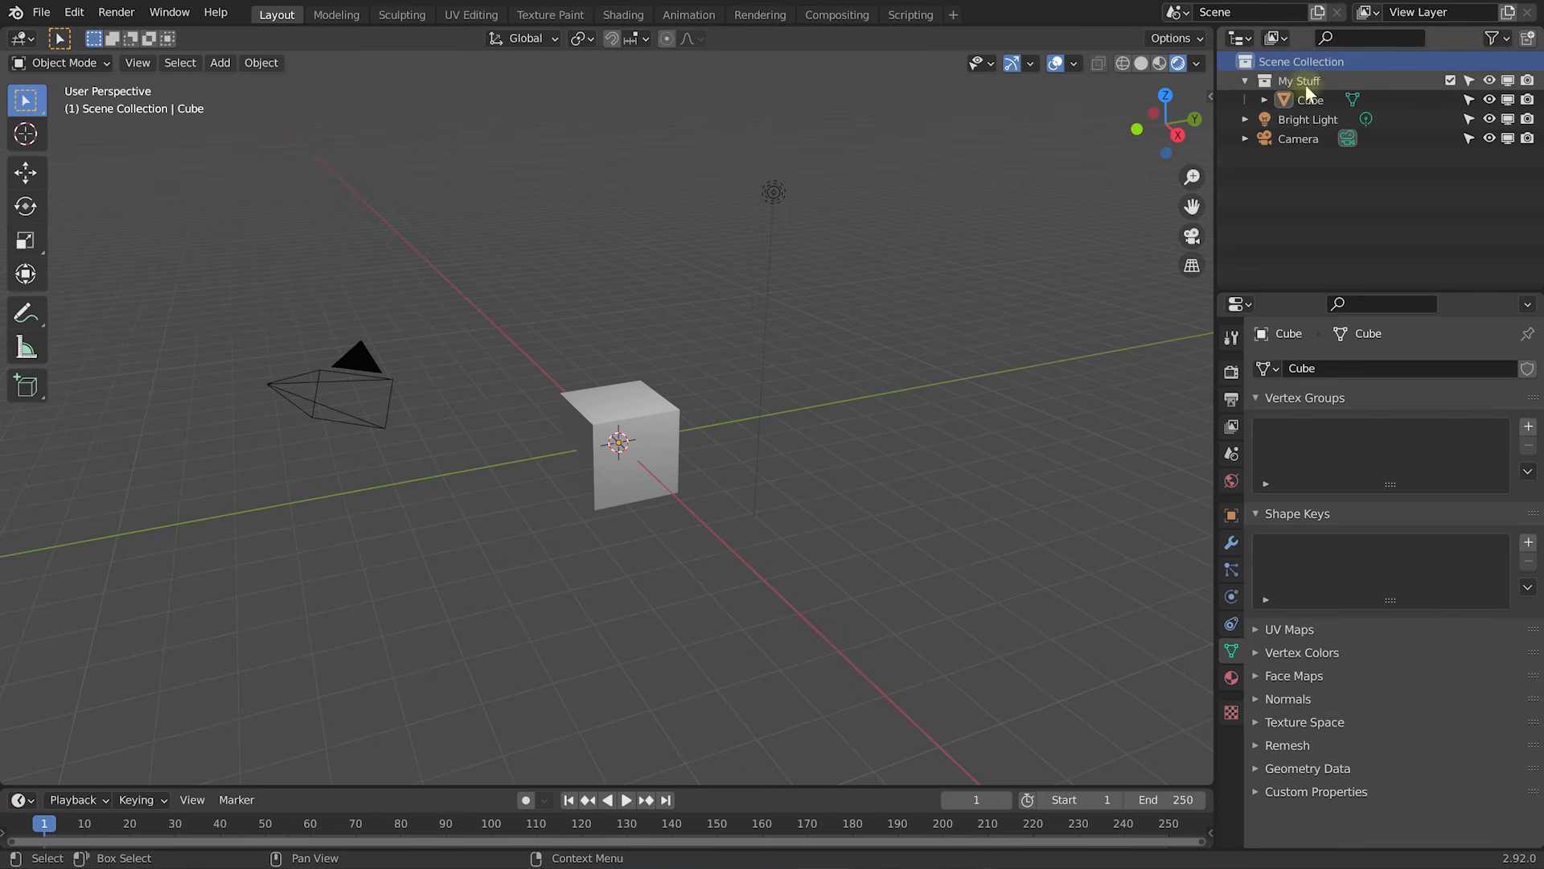
left_click(1528, 40)
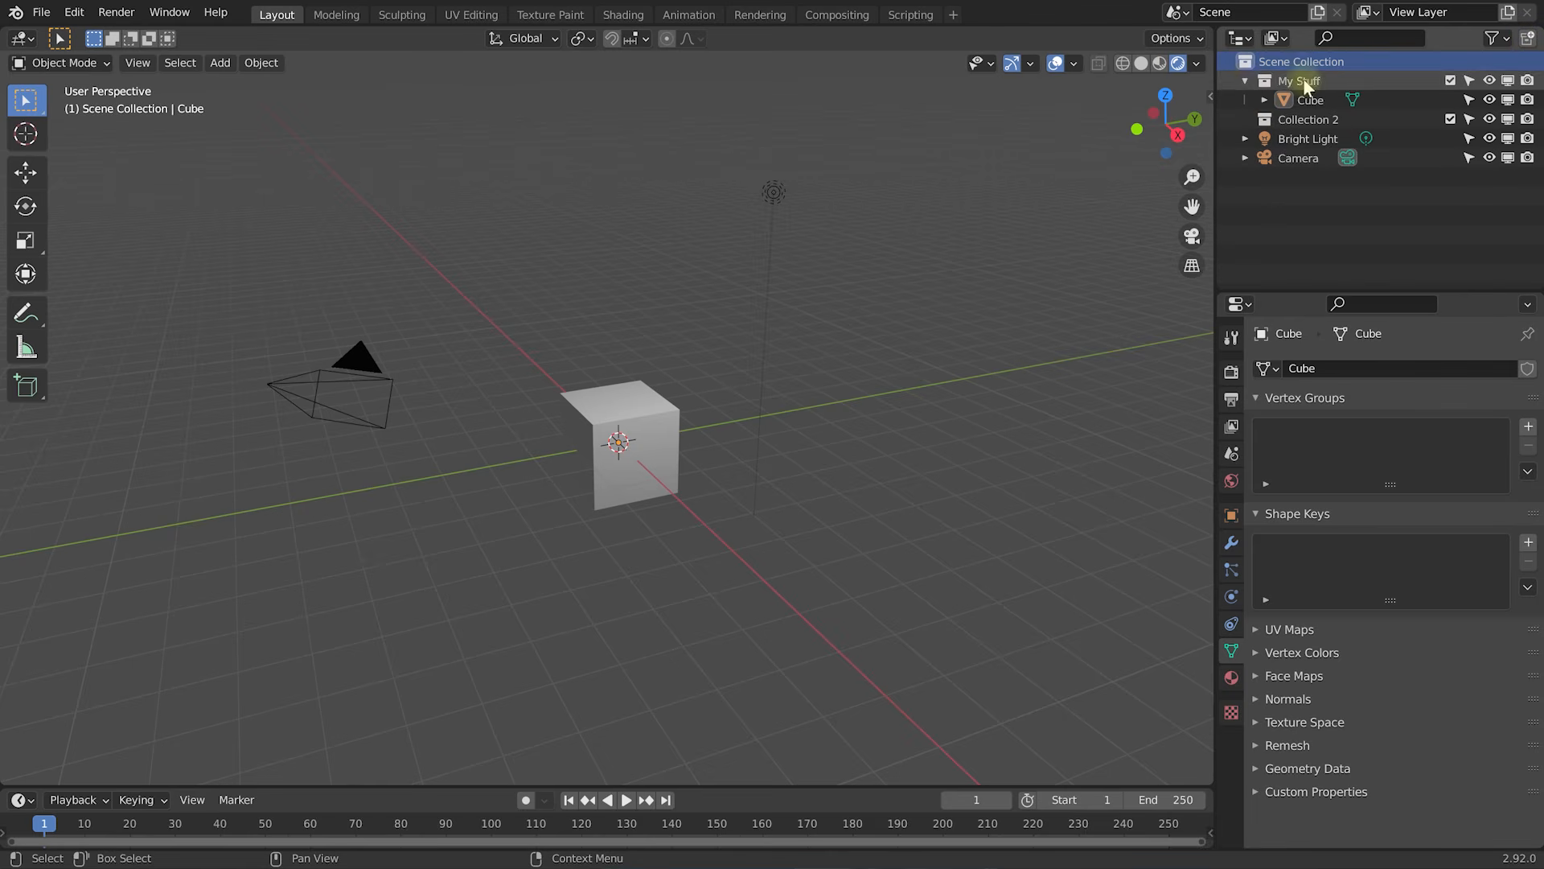
left_click(1303, 120)
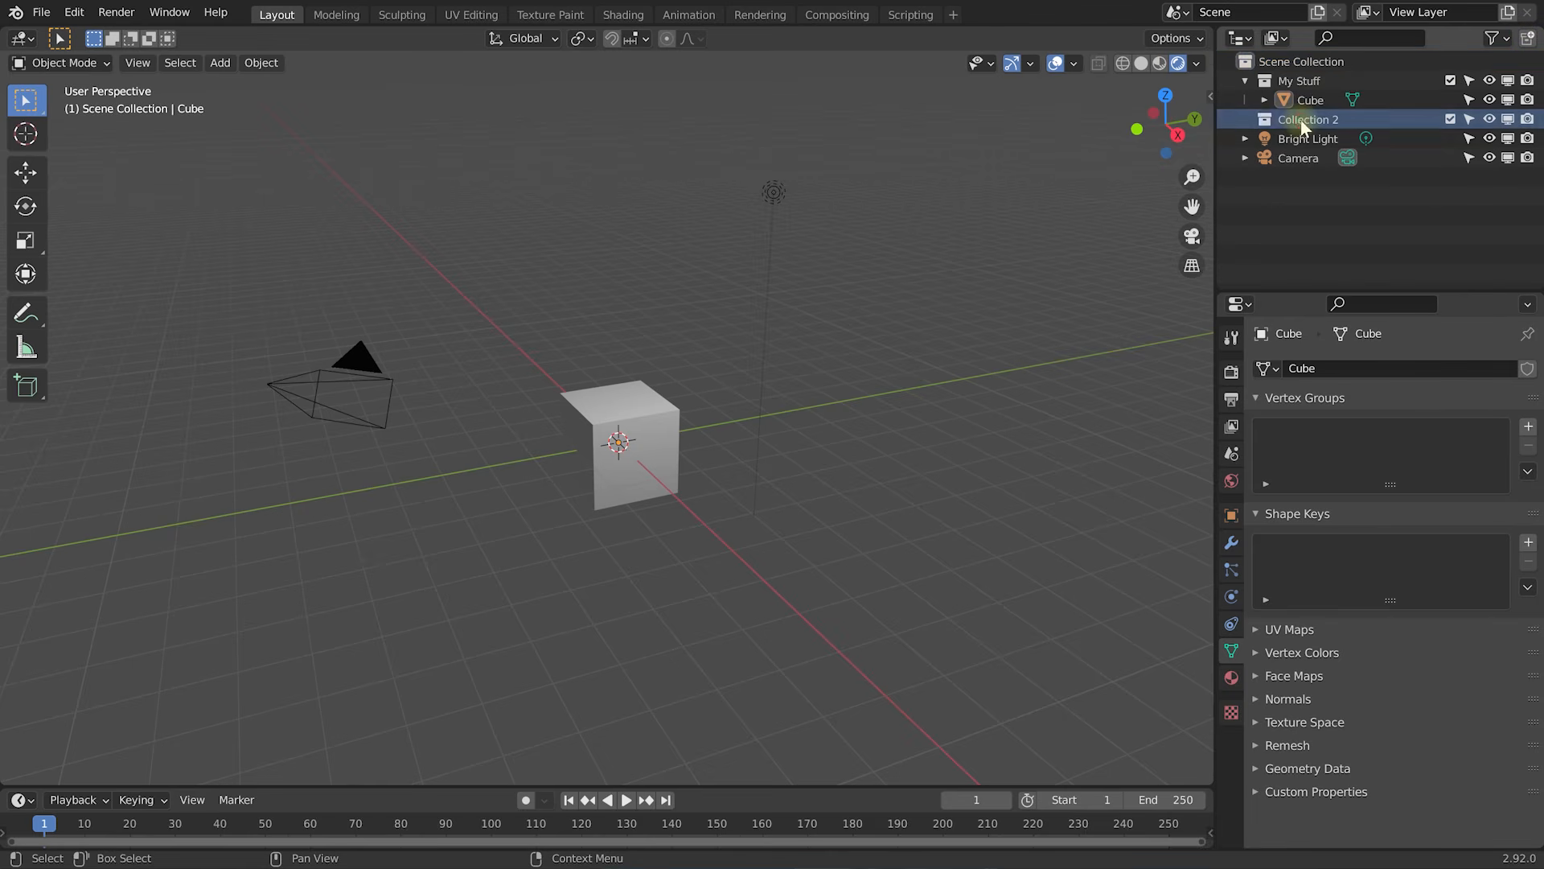
double_click(1302, 121)
type("My New Stuff")
key("Return")
Move the Bright Light and Camera into the My New Stuff collection, and collapse and expand it.
left_click(1326, 142)
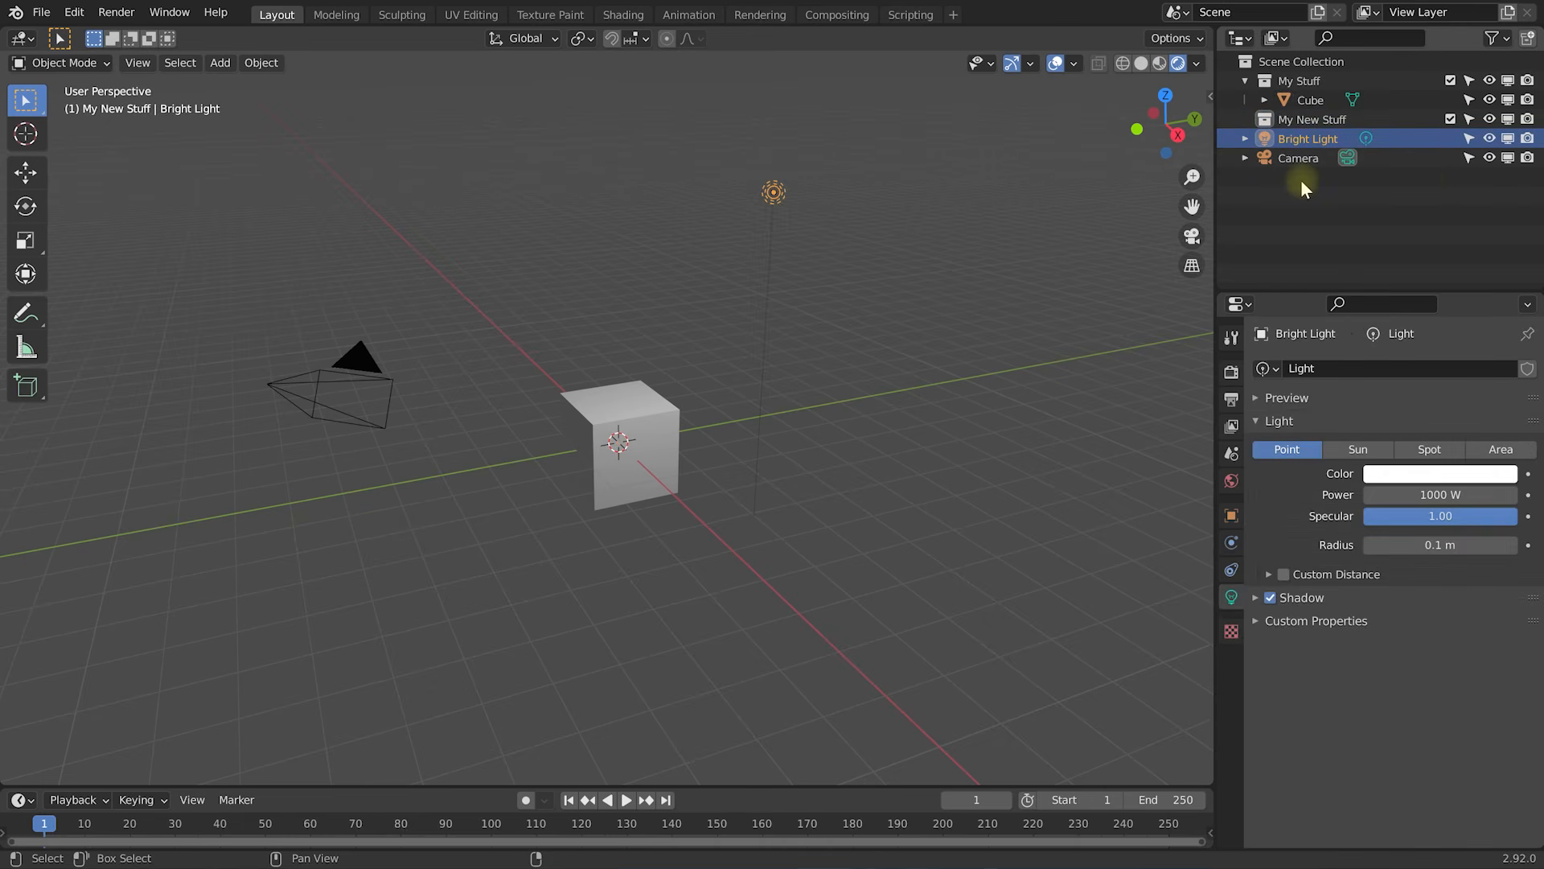
left_click(1298, 157, "shift")
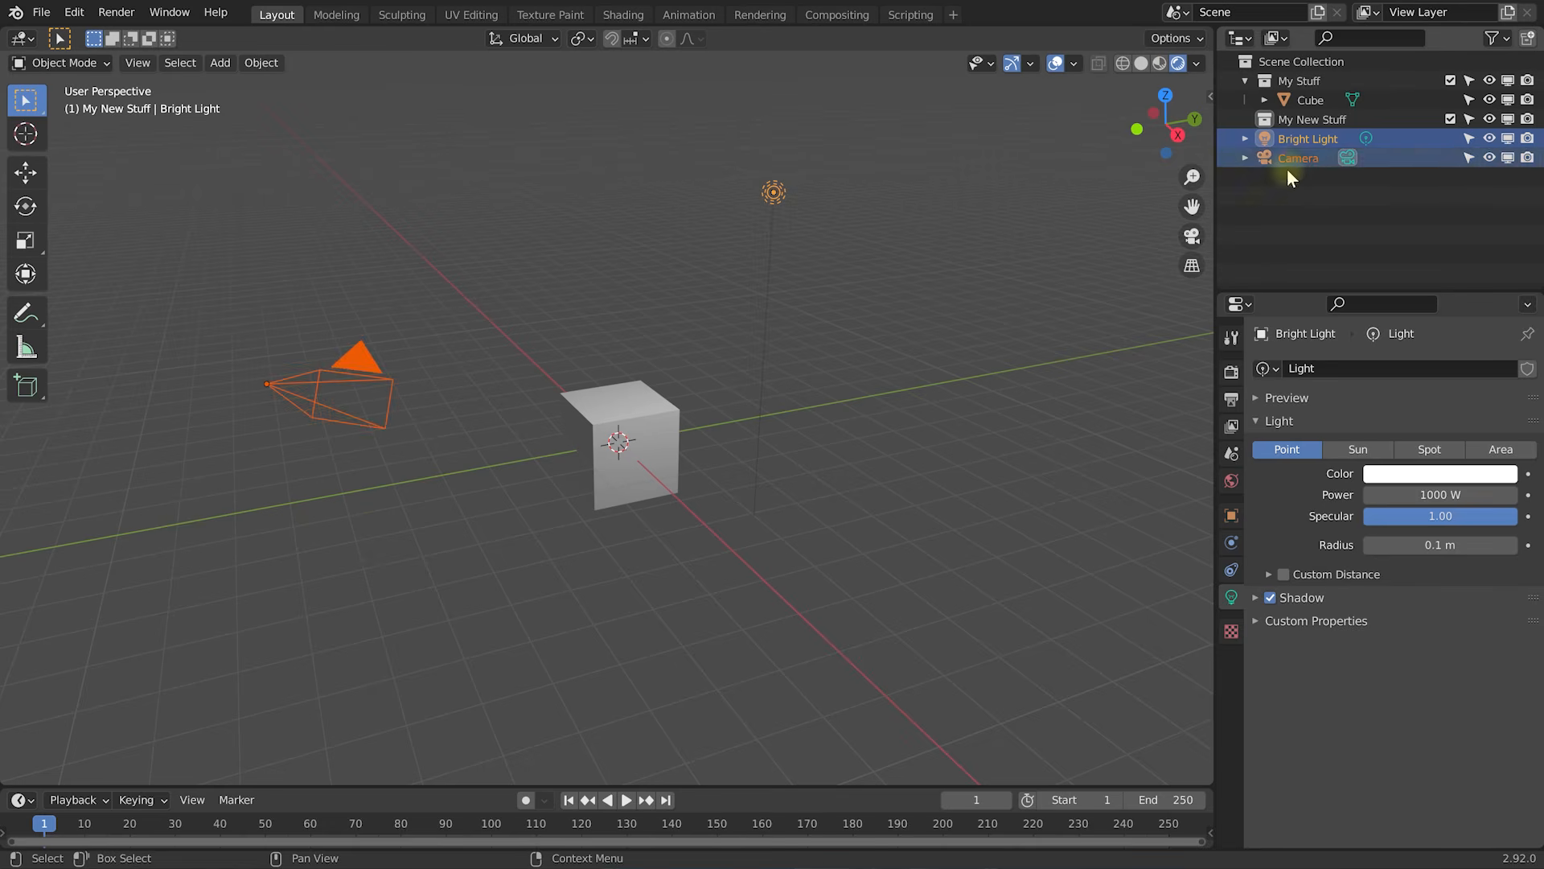
left_click_drag(1298, 139, 1324, 119)
left_click(1264, 120)
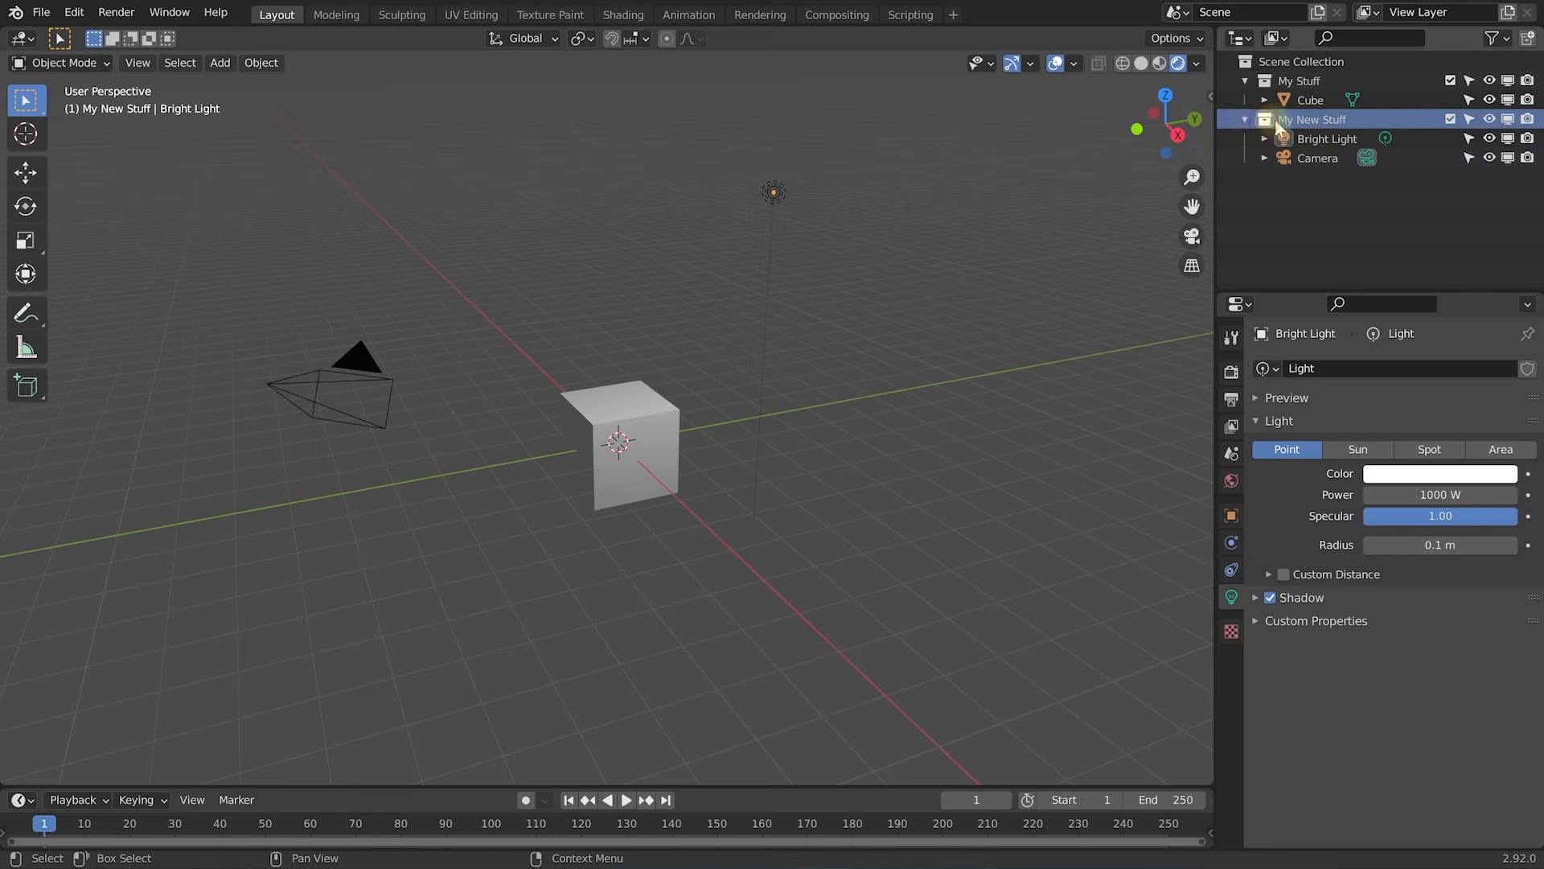
left_click(1245, 120)
left_click(1245, 120)
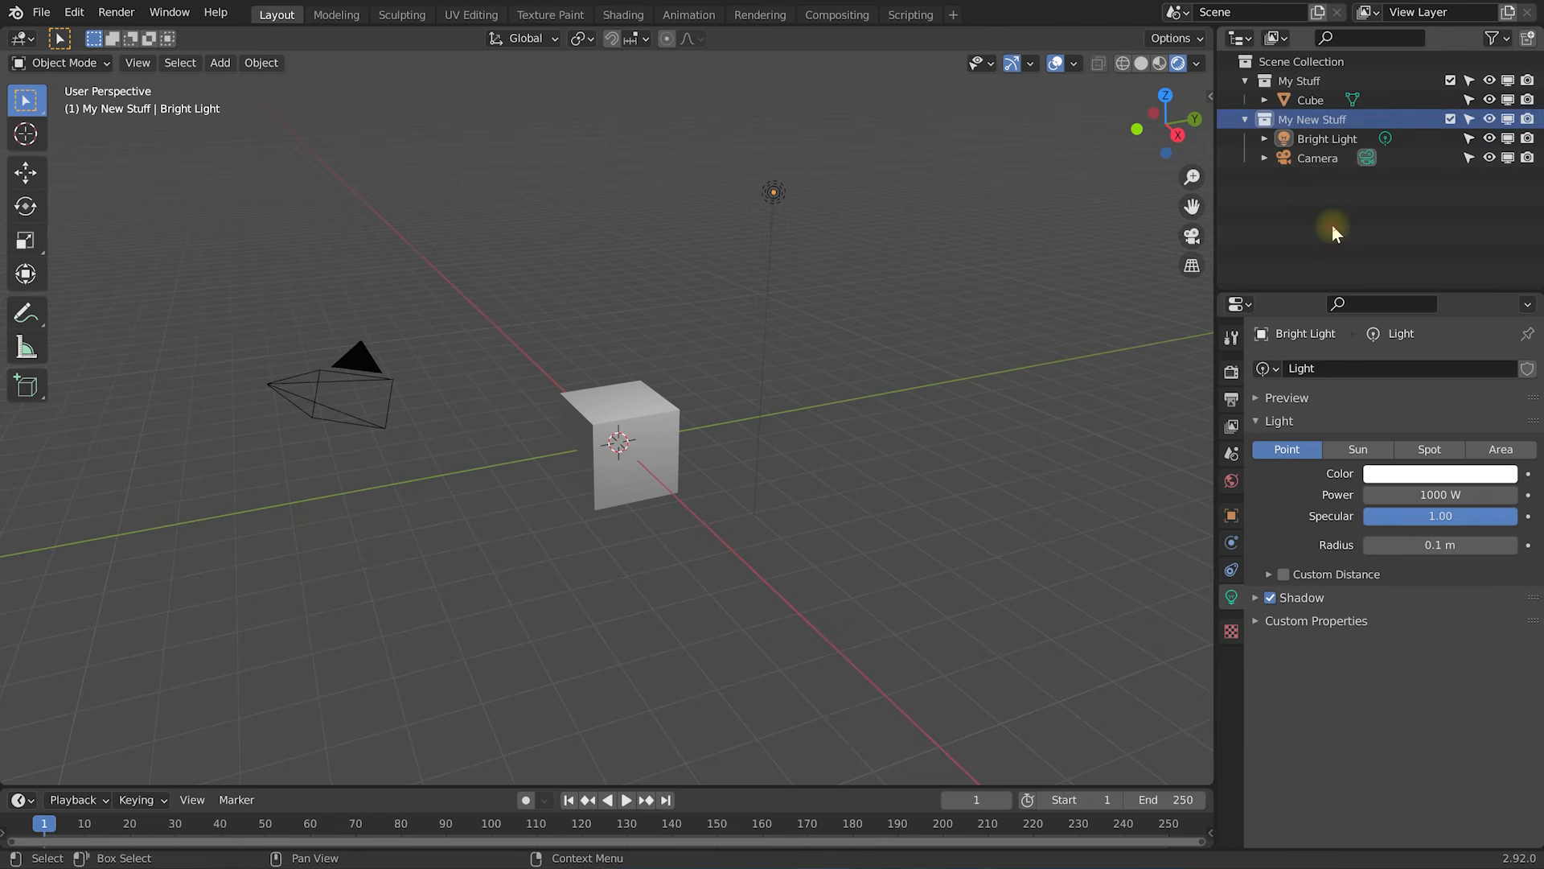
left_click(1332, 228)
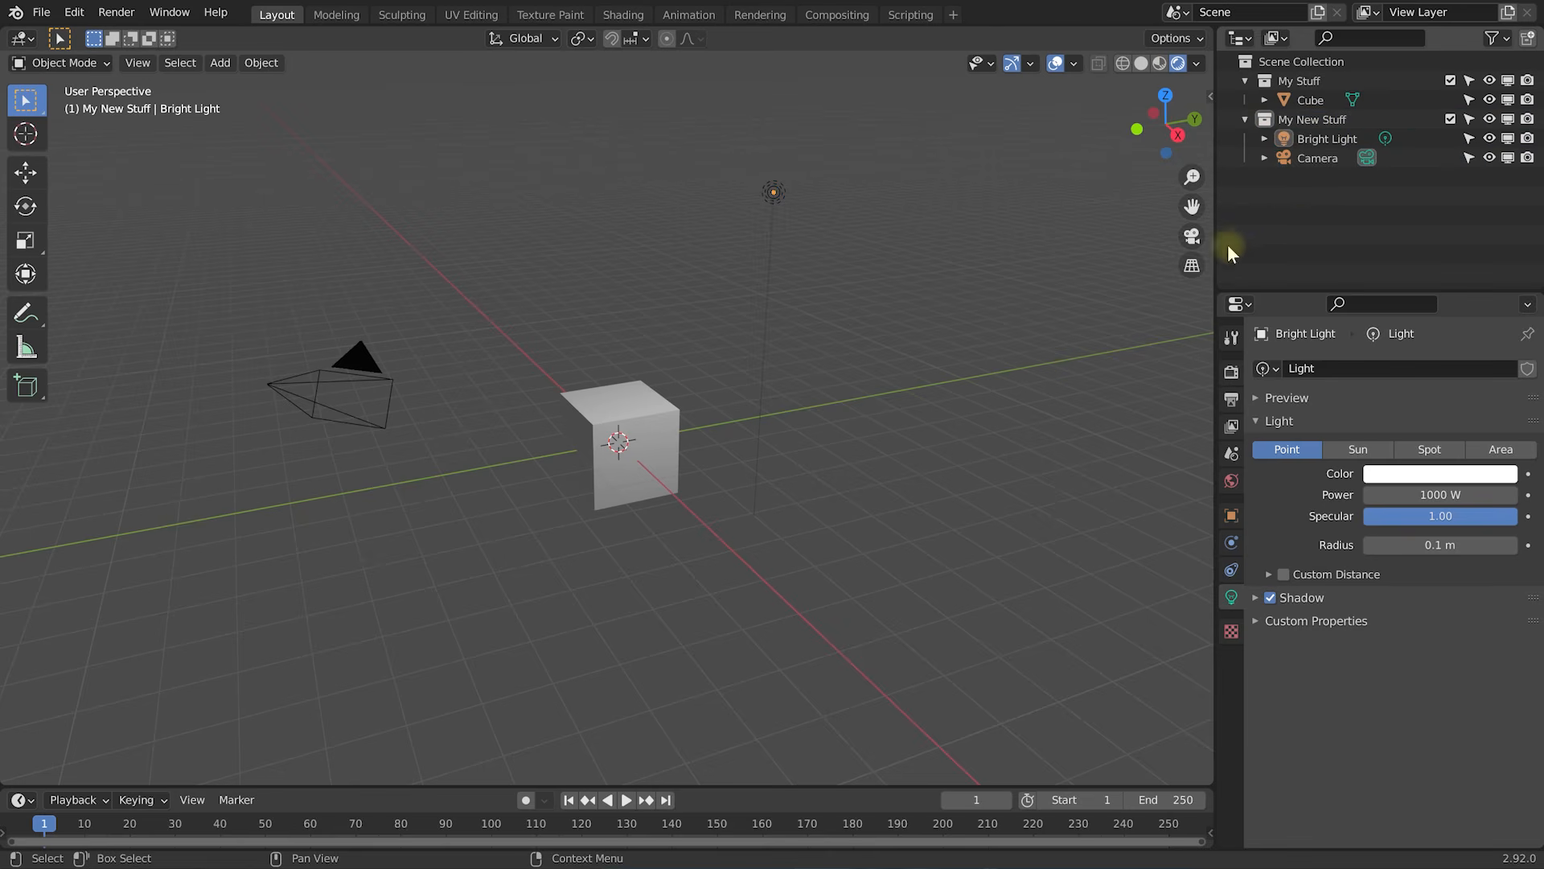
View the Outliner's filter options and its available display modes without changing them.
left_click(1501, 39)
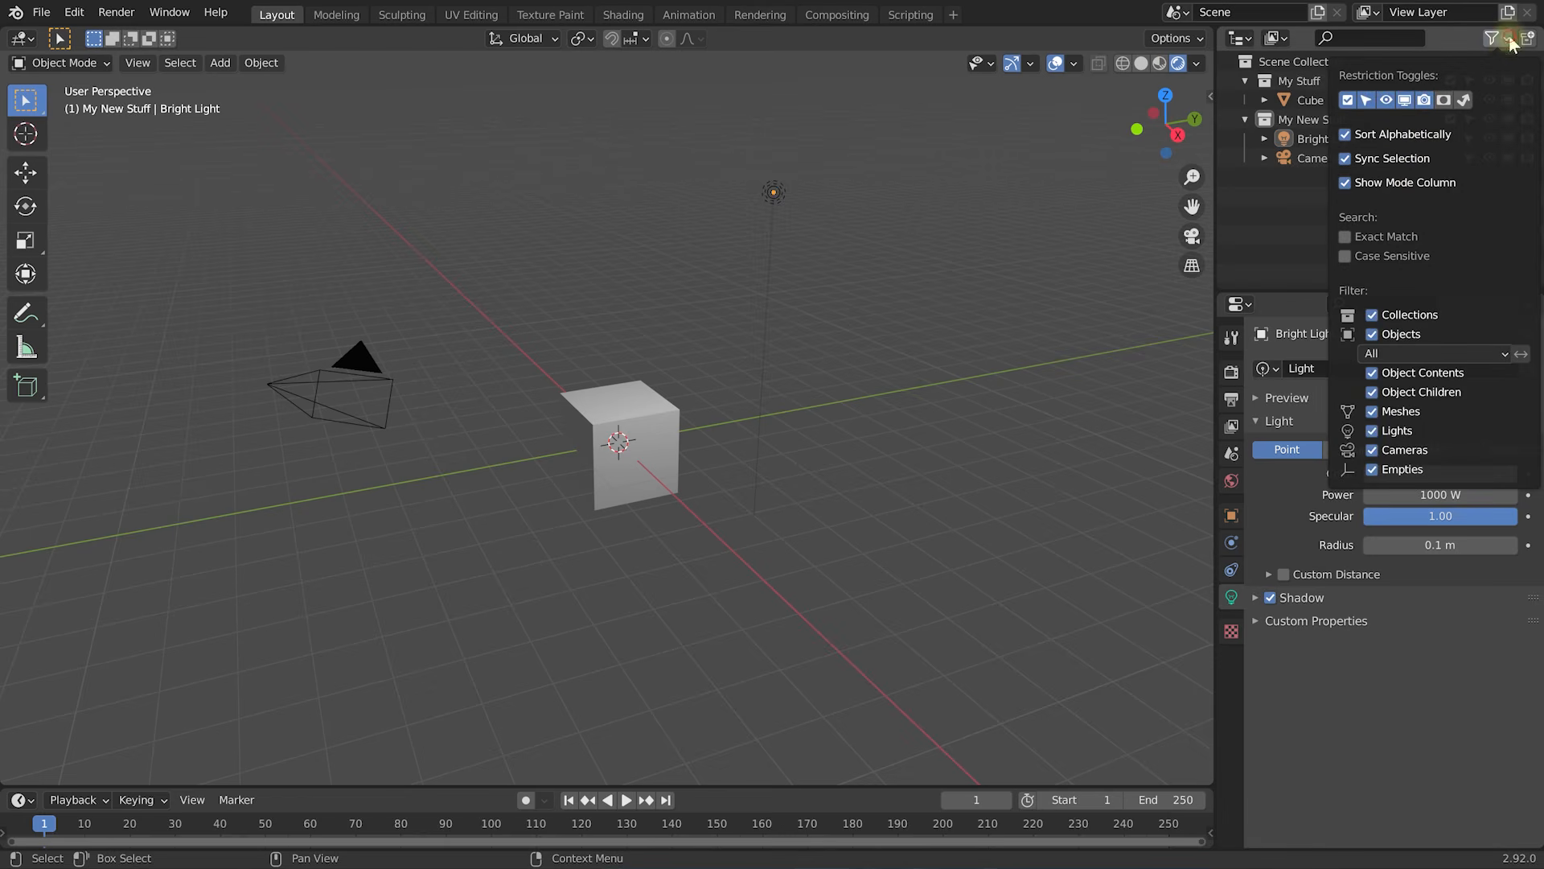
left_click(1279, 37)
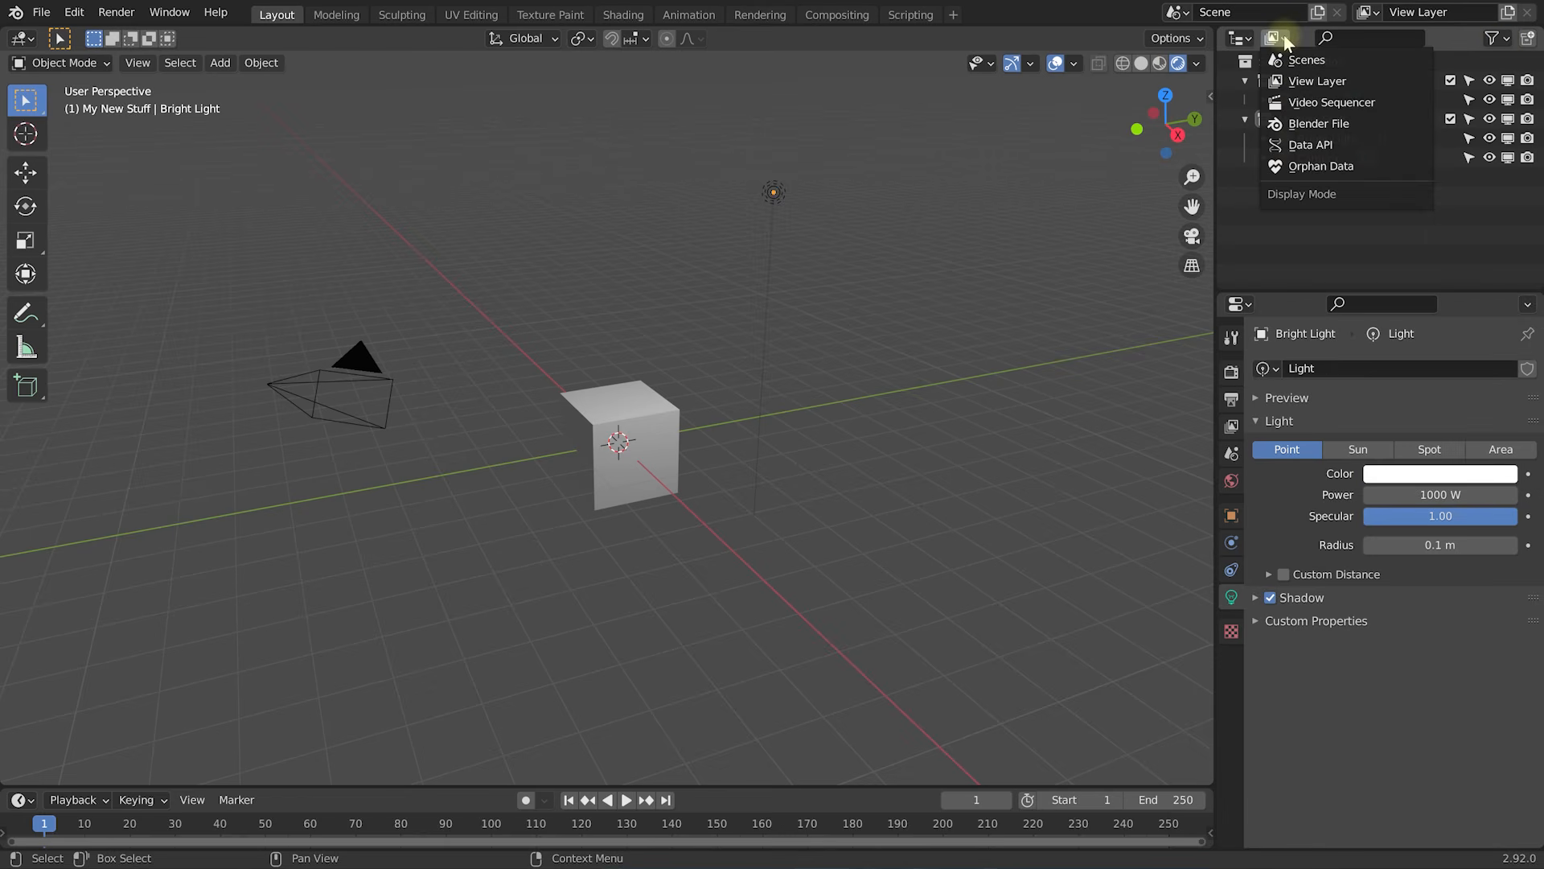
left_click(1285, 37)
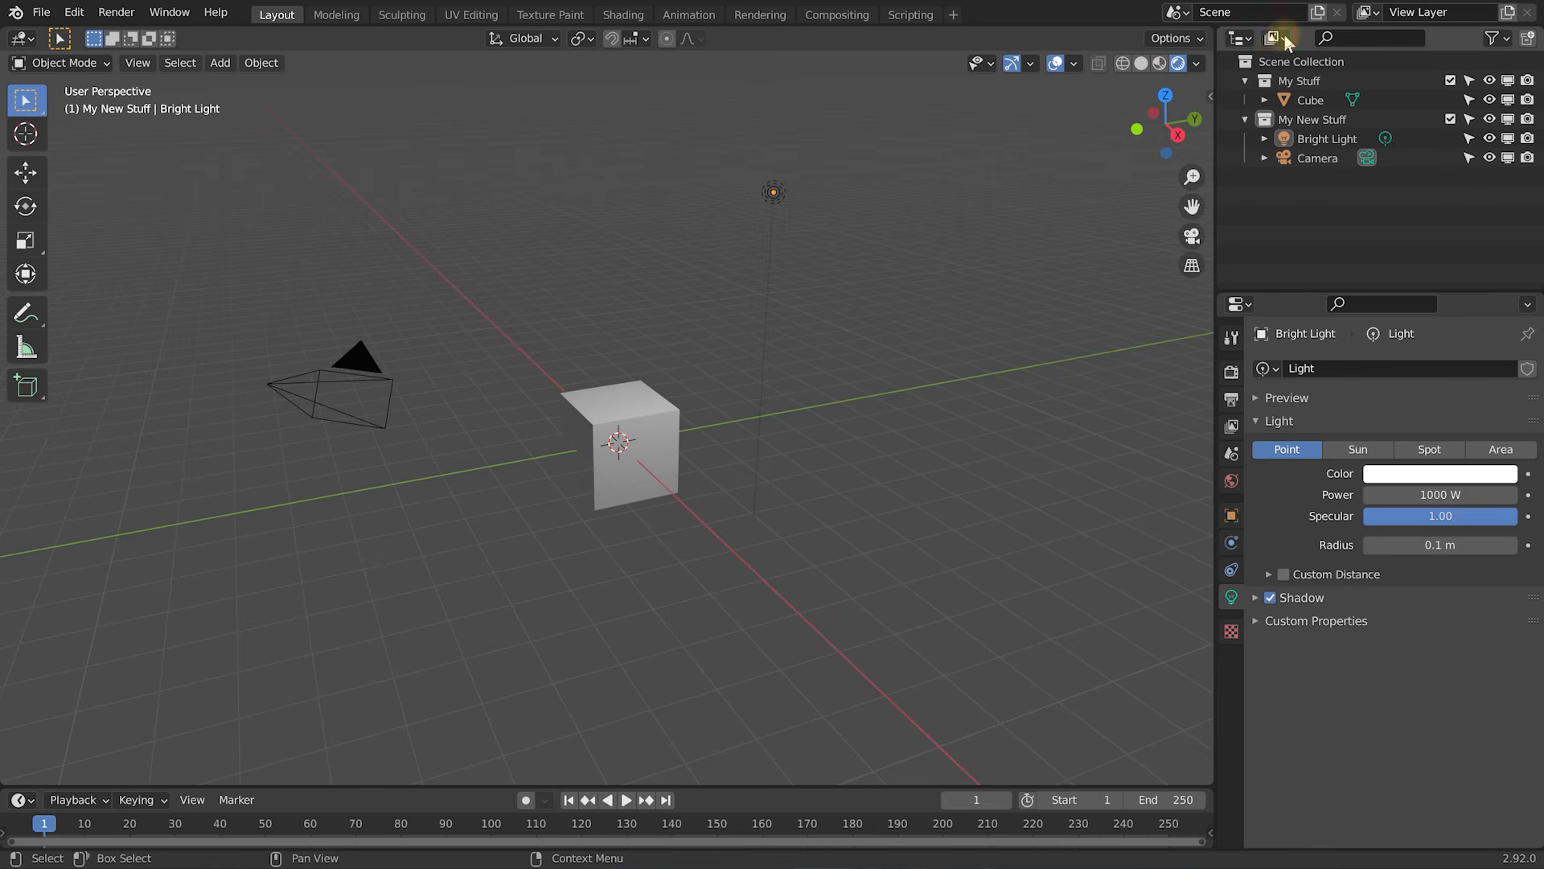
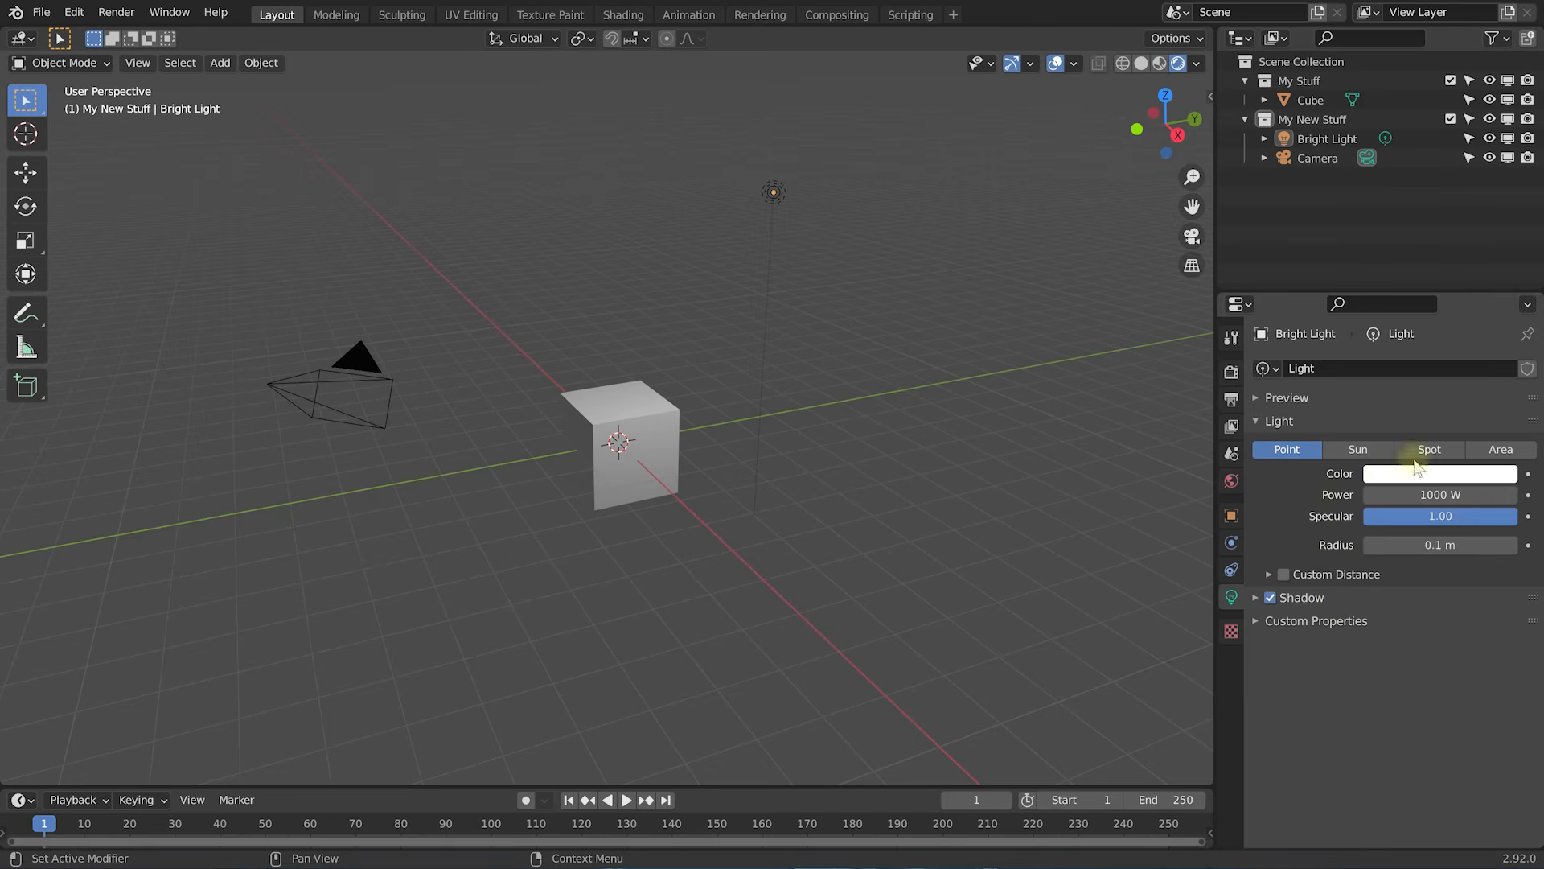
Select the cube, the camera and the Bright Light in turn to view each object's data properties.
left_click(646, 414)
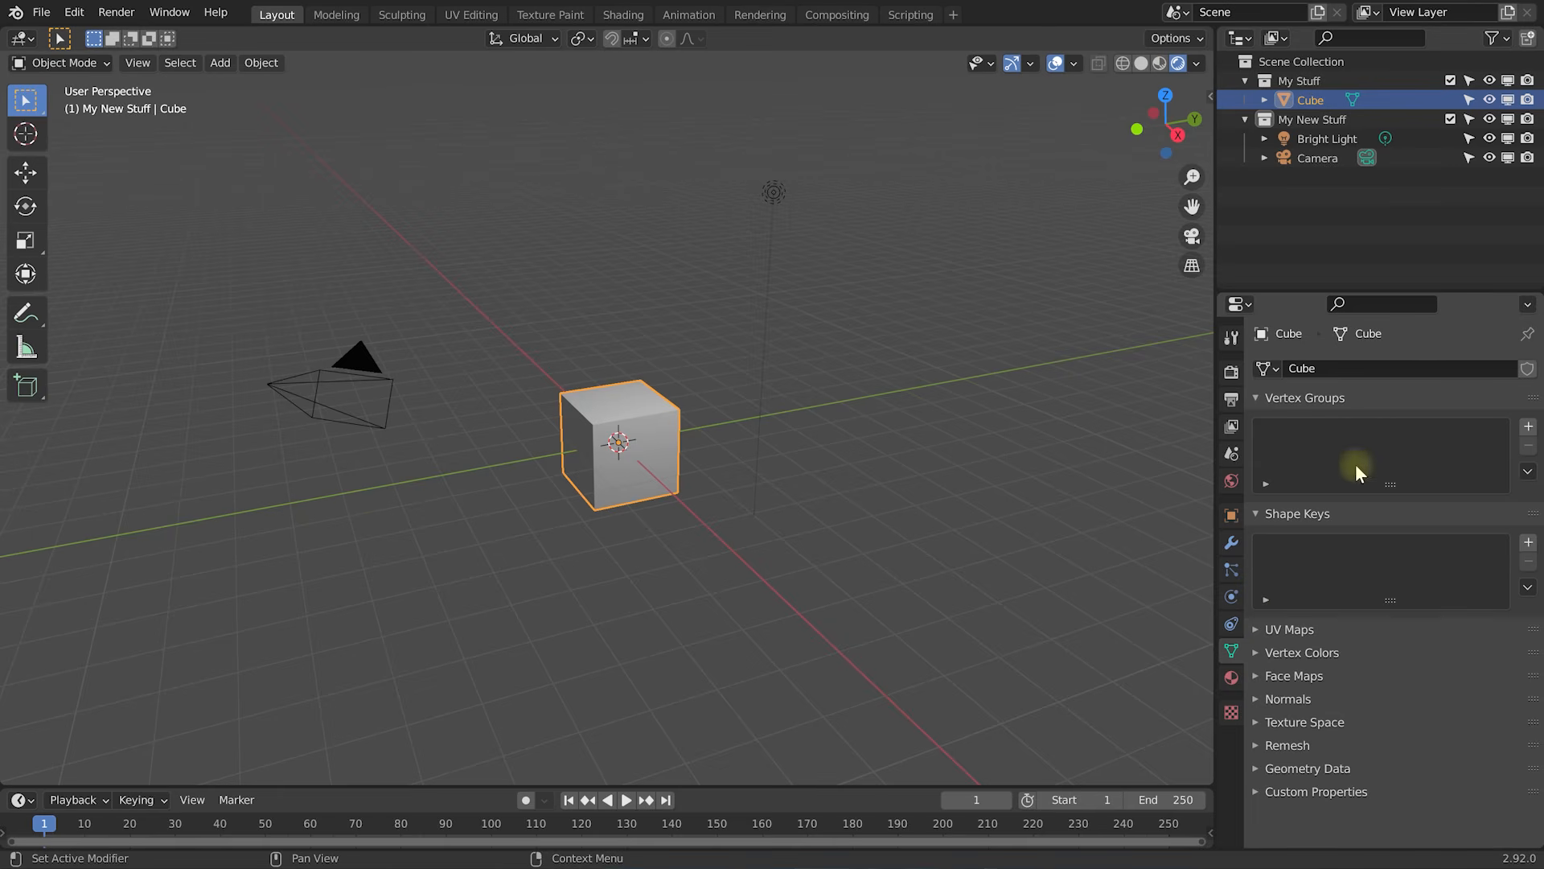
left_click(353, 362)
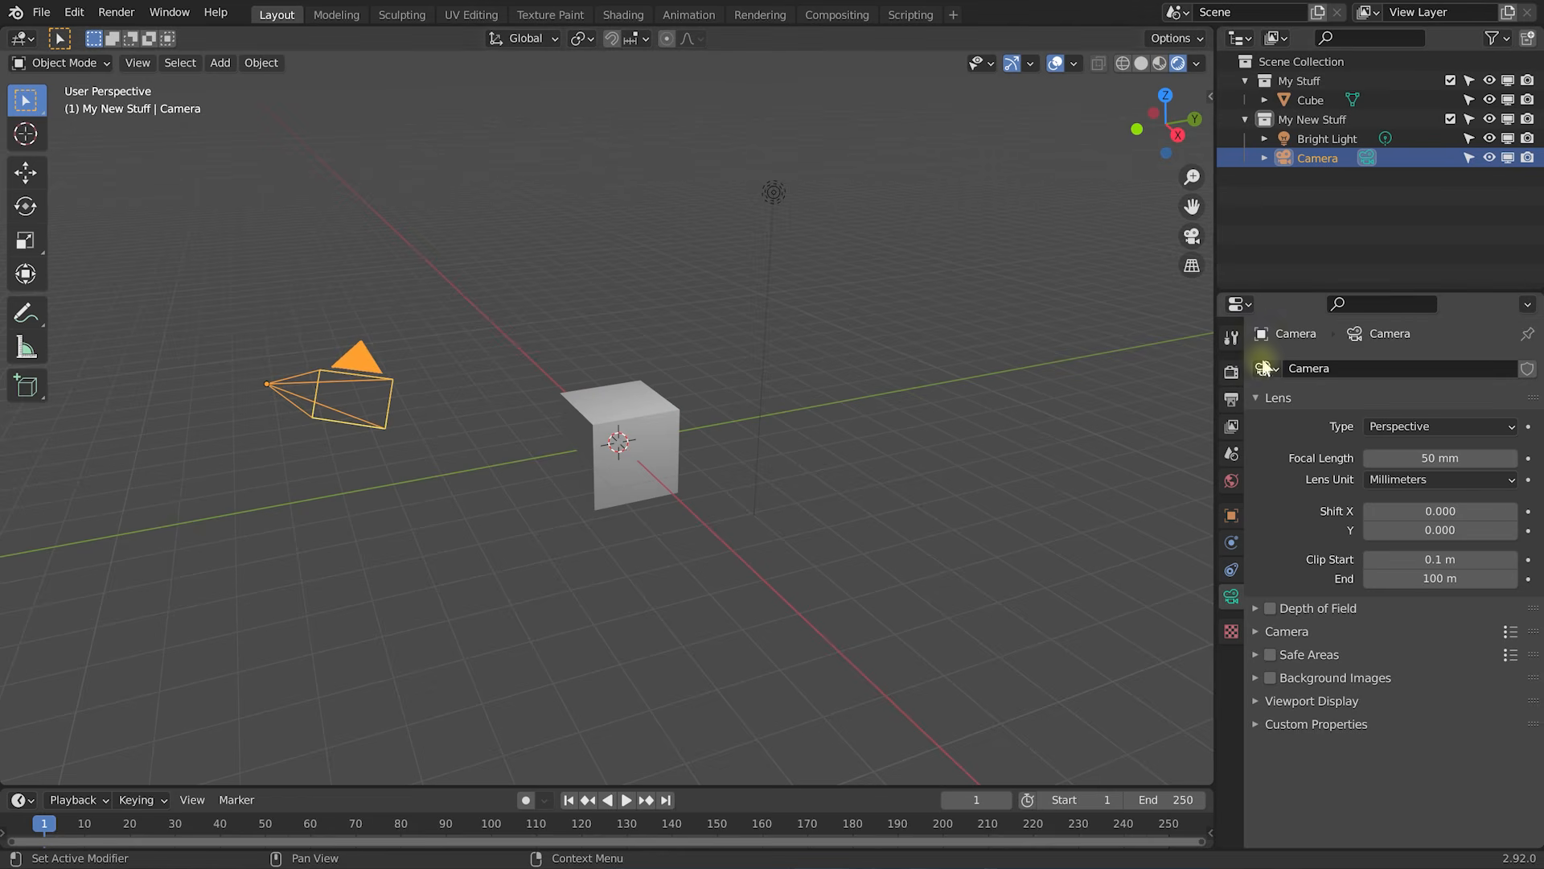
left_click(773, 192)
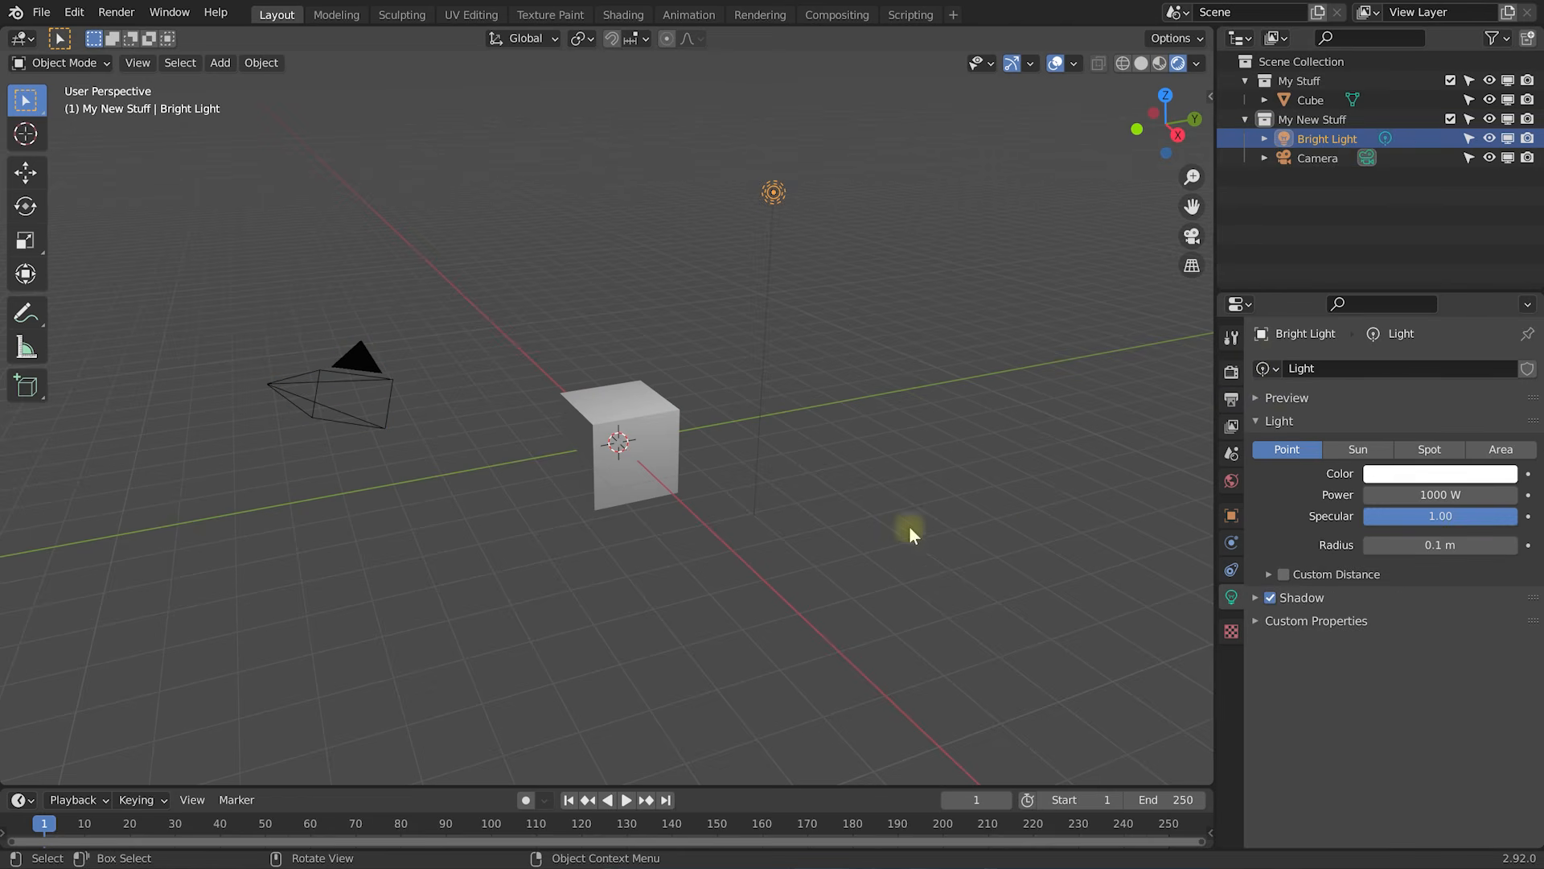
View the Bright Light's physics and object properties, followed by the World, Scene and View Layer properties.
left_click(1229, 545)
left_click(1232, 514)
left_click(1231, 480)
left_click(1232, 453)
left_click(1232, 480)
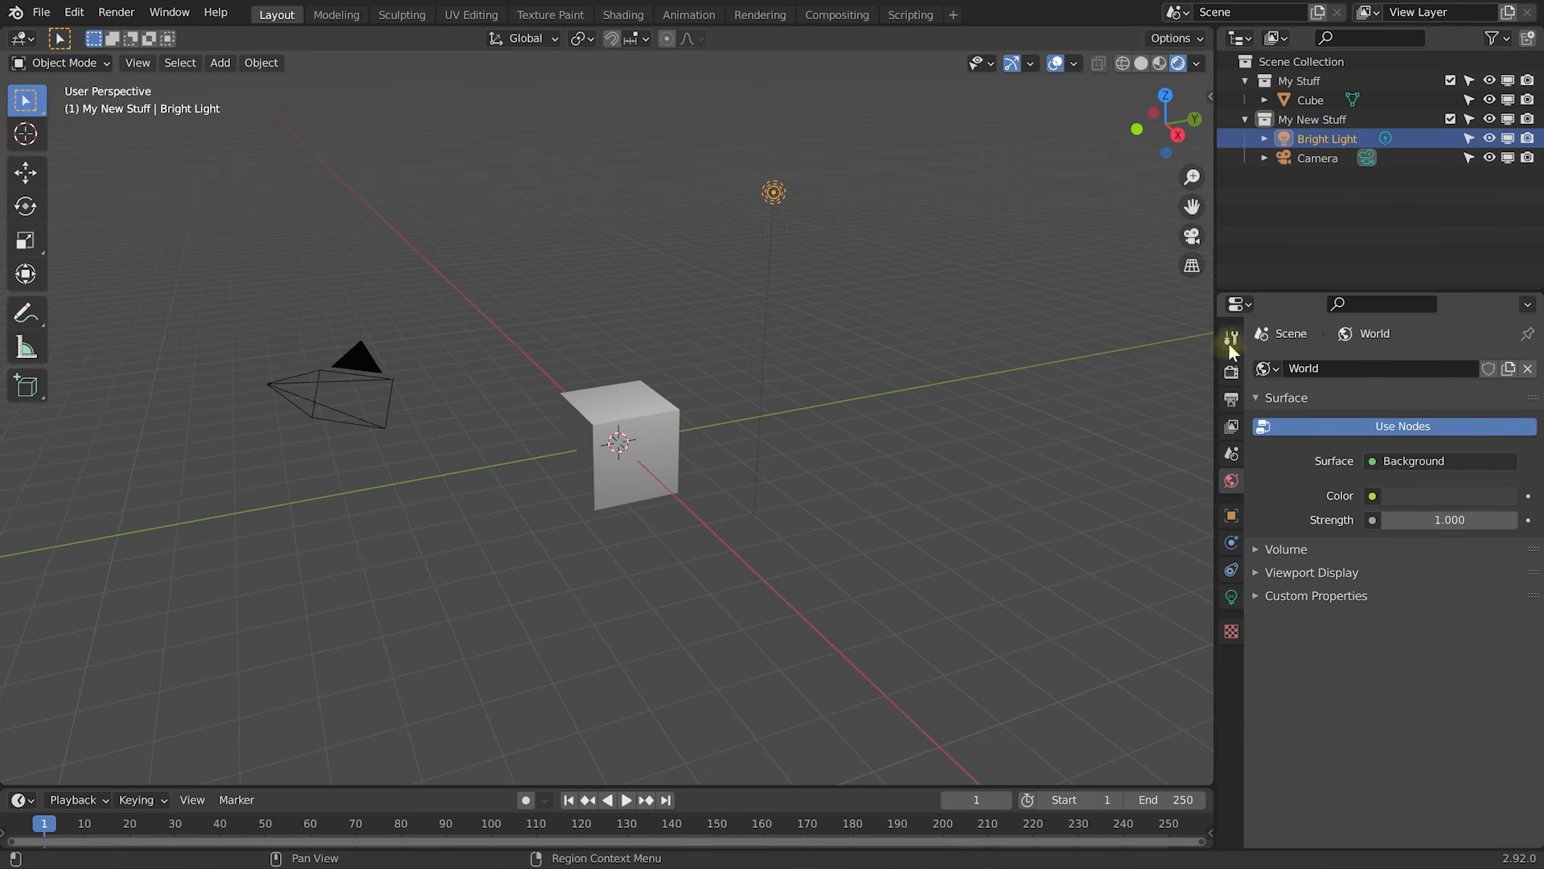
left_click(1231, 460)
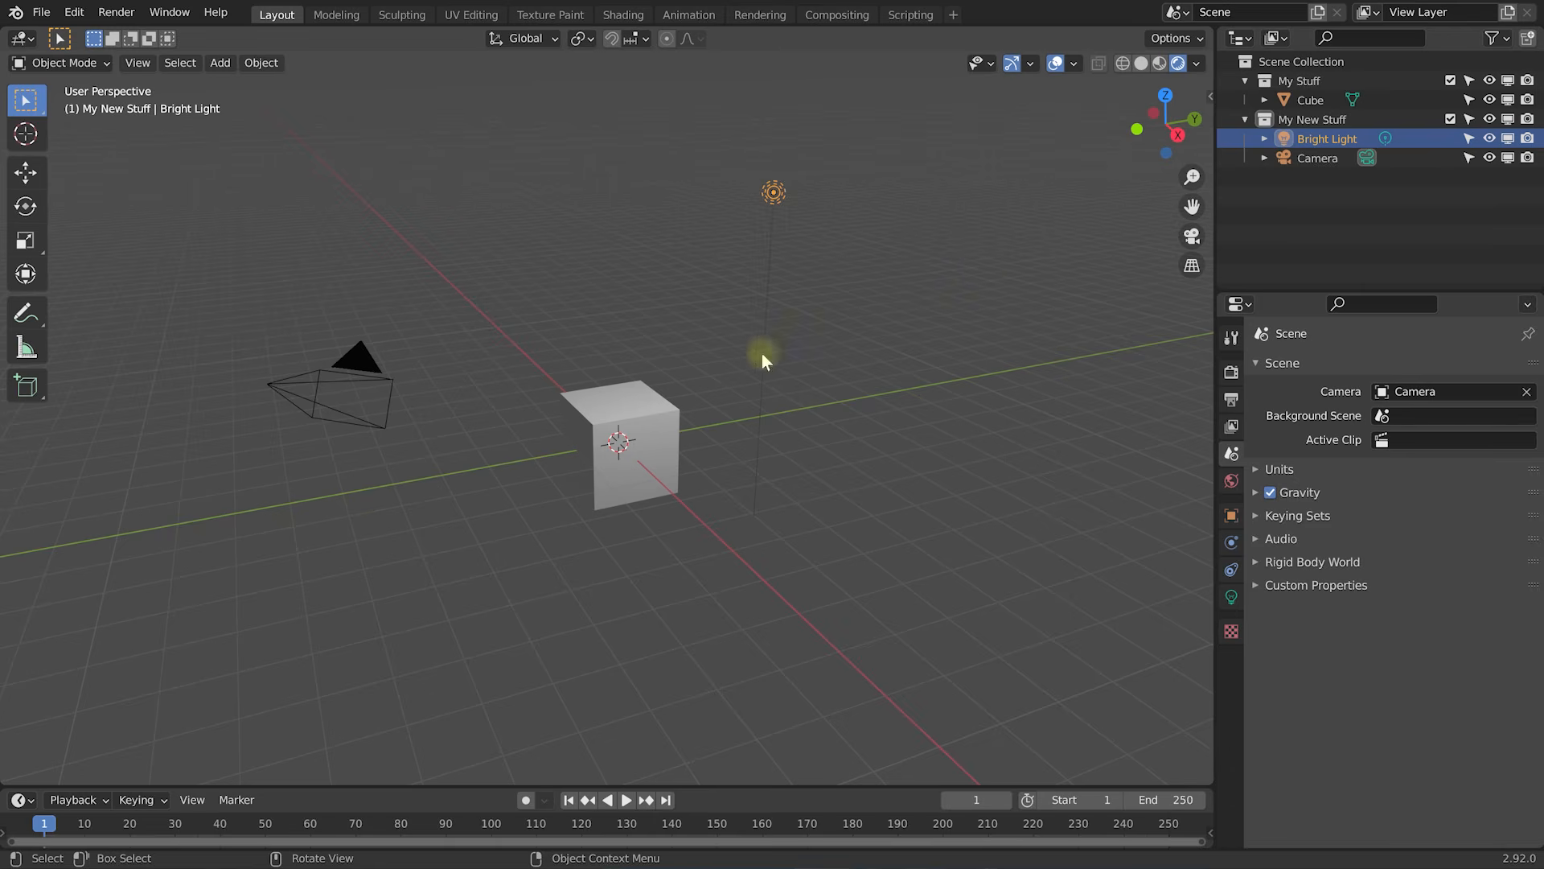
left_click(1231, 429)
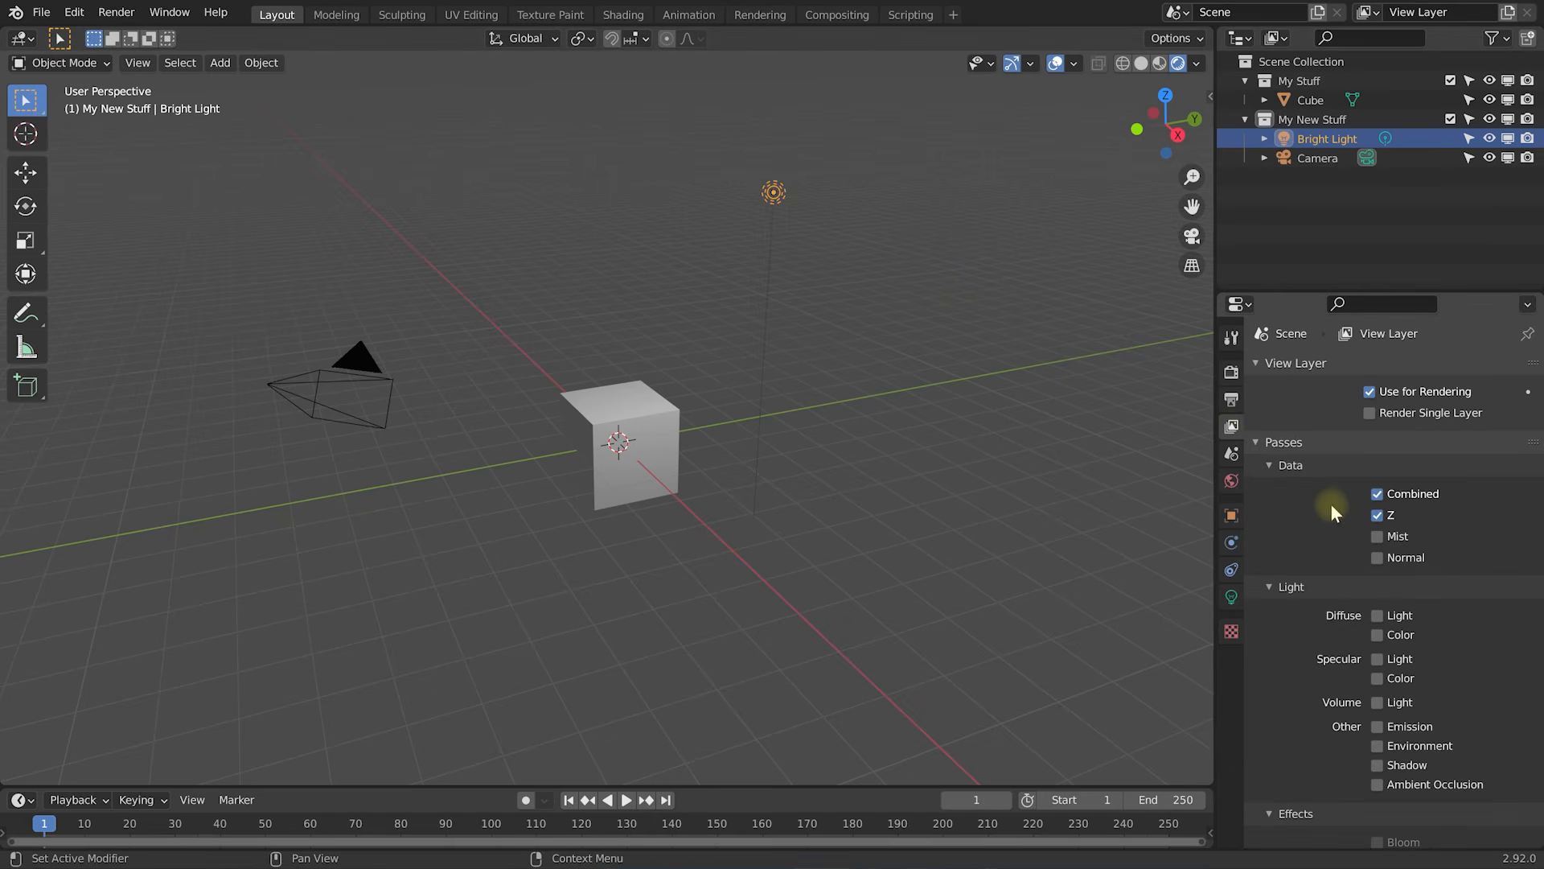
View the scene's output properties, covering the dimensions, frame range and file output settings.
left_click(1229, 402)
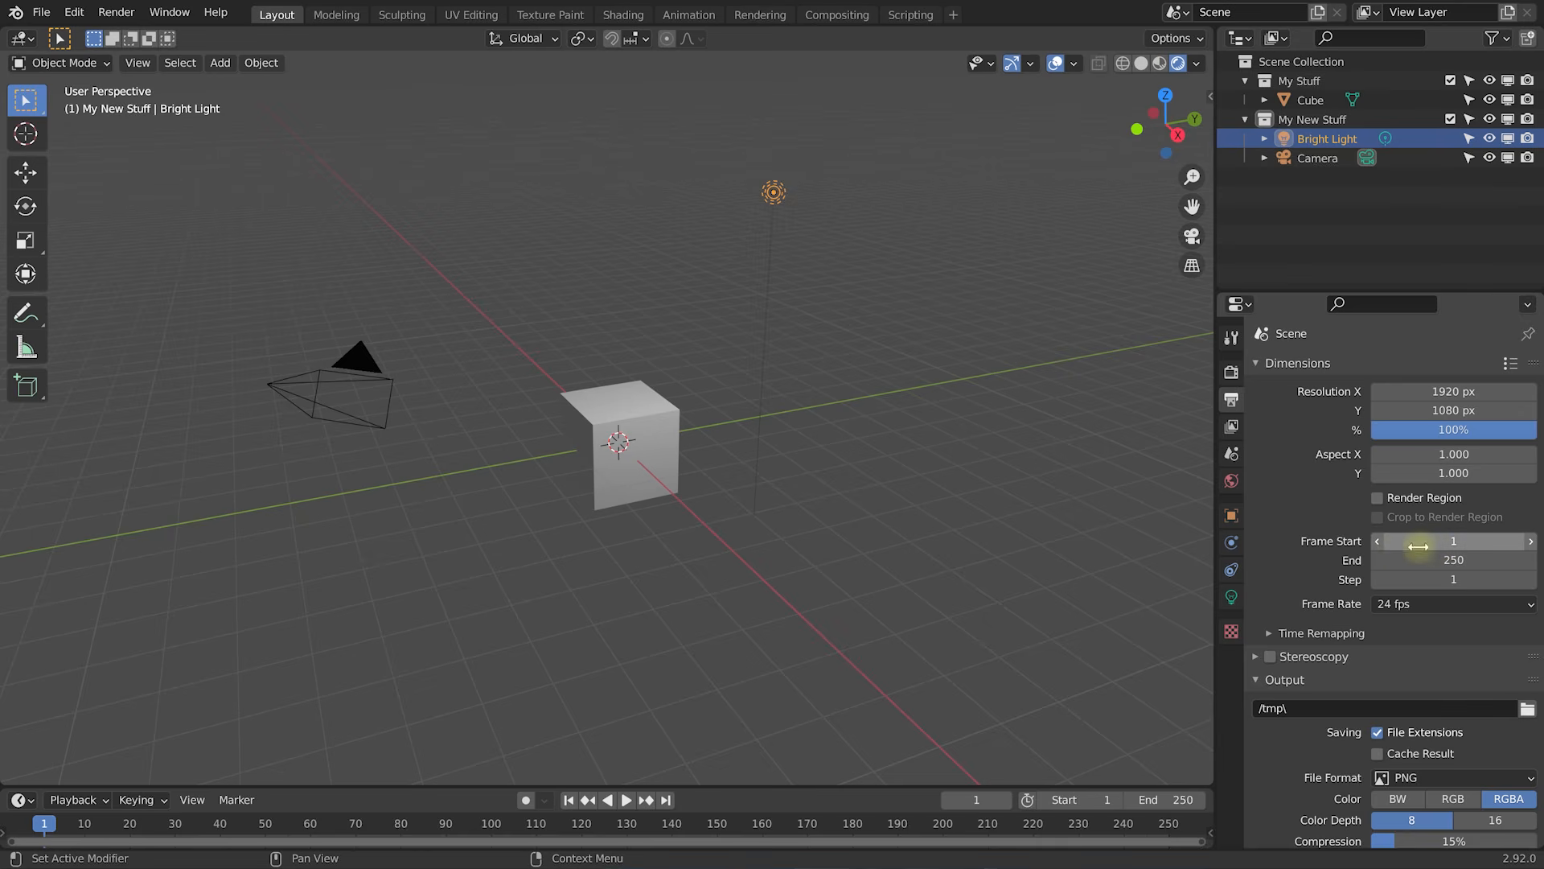
scroll(1319, 641, "down", 3)
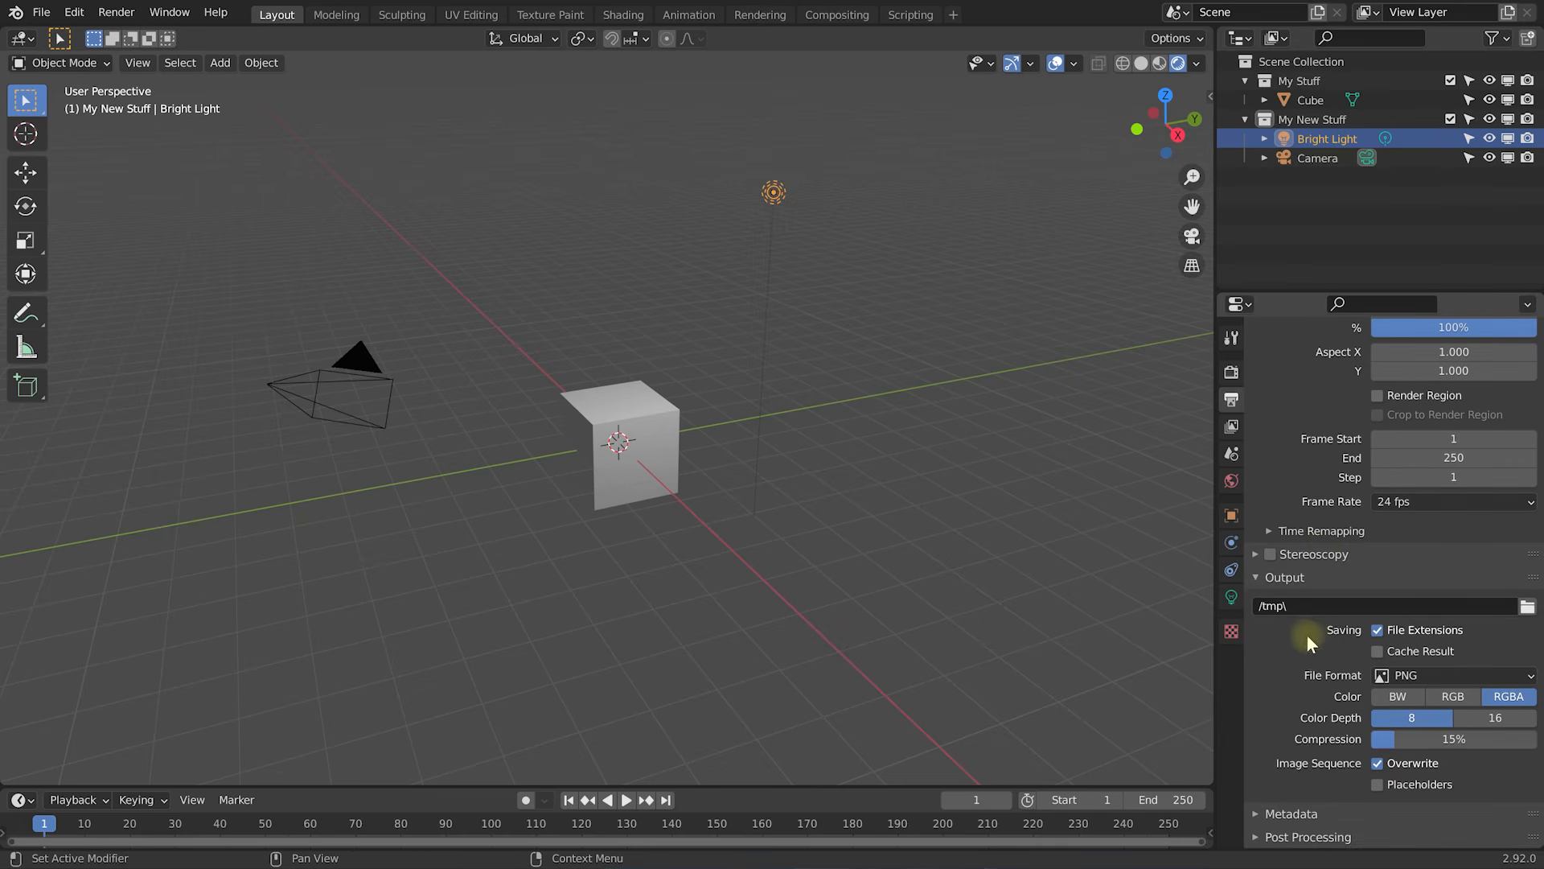
scroll(1323, 399, "up", 2)
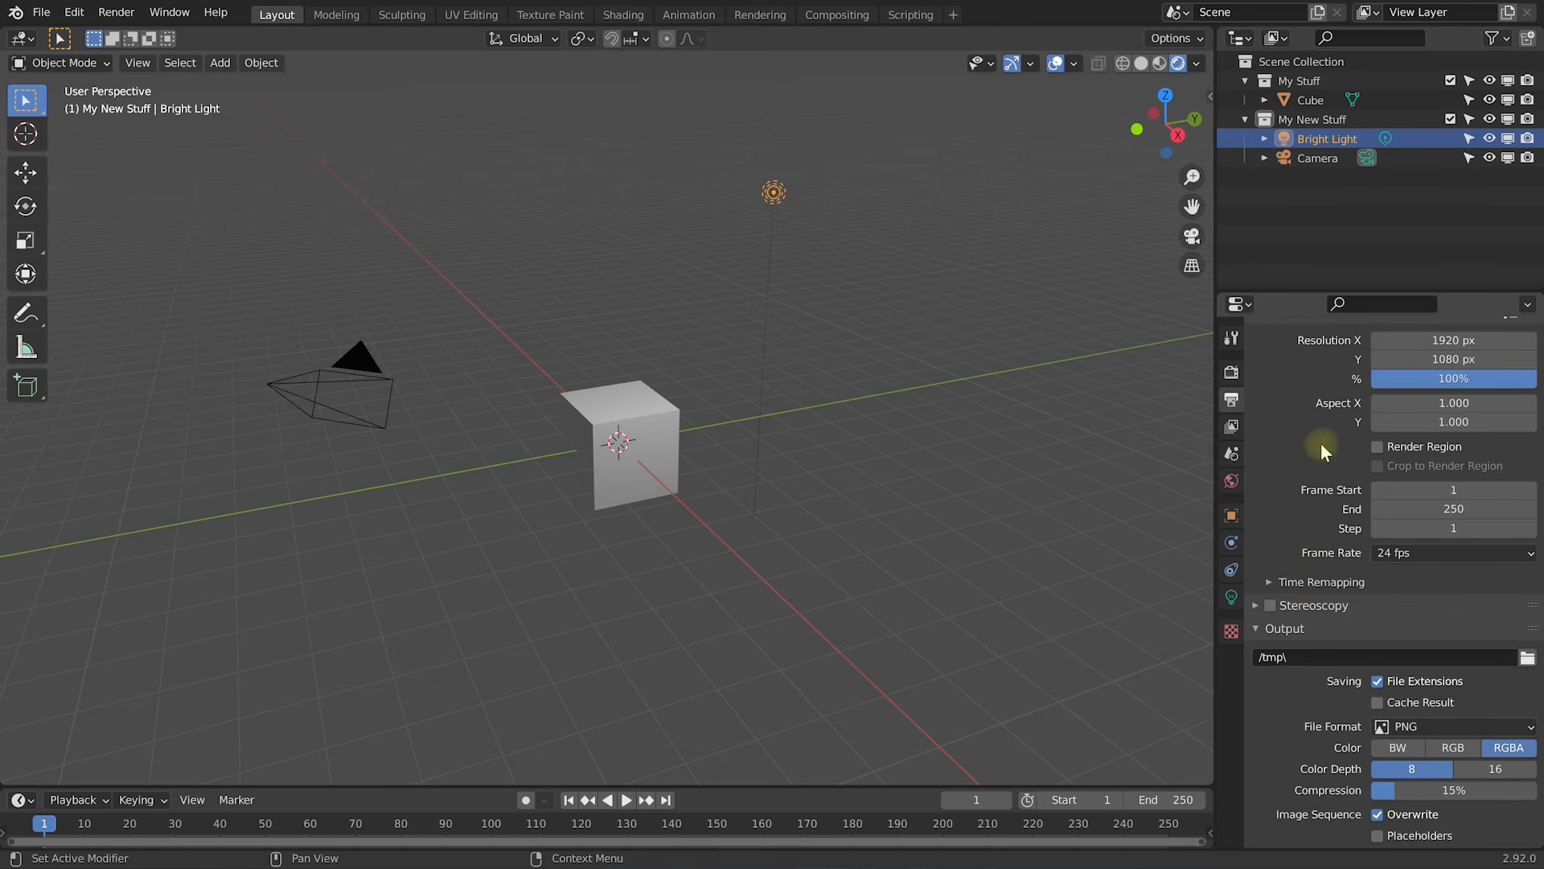
Examine the Eevee render properties, including Ambient Occlusion, Bloom and Depth of Field, and view the active tool's settings.
left_click(1231, 374)
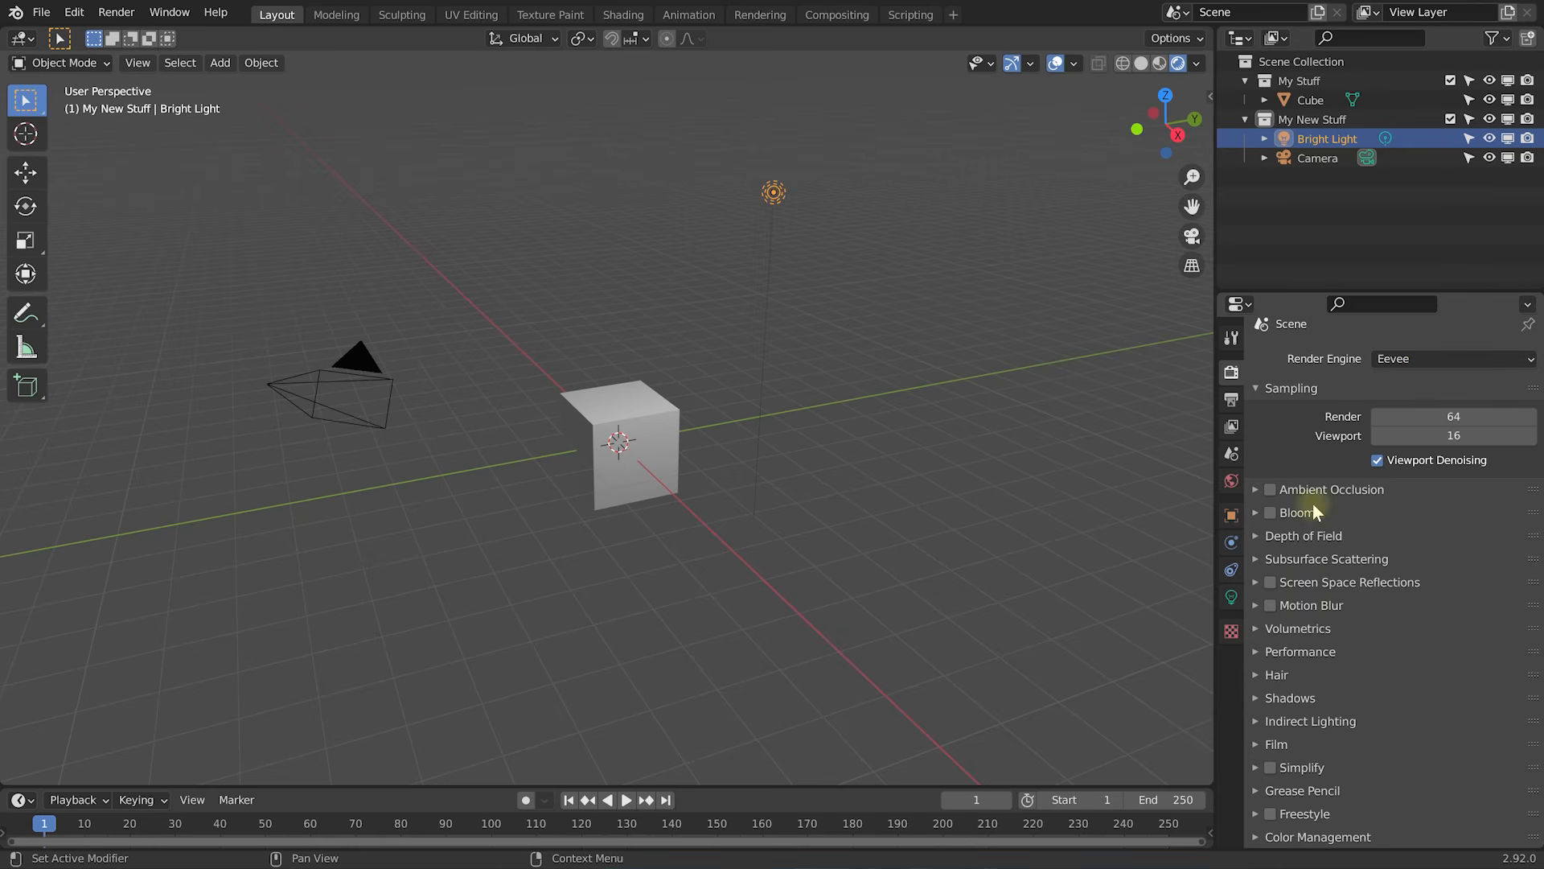
left_click(1258, 489)
scroll(1266, 492, "down", 3)
left_click(1286, 513)
scroll(1287, 578, "down", 2)
left_click(1257, 587)
scroll(1316, 483, "up", 5)
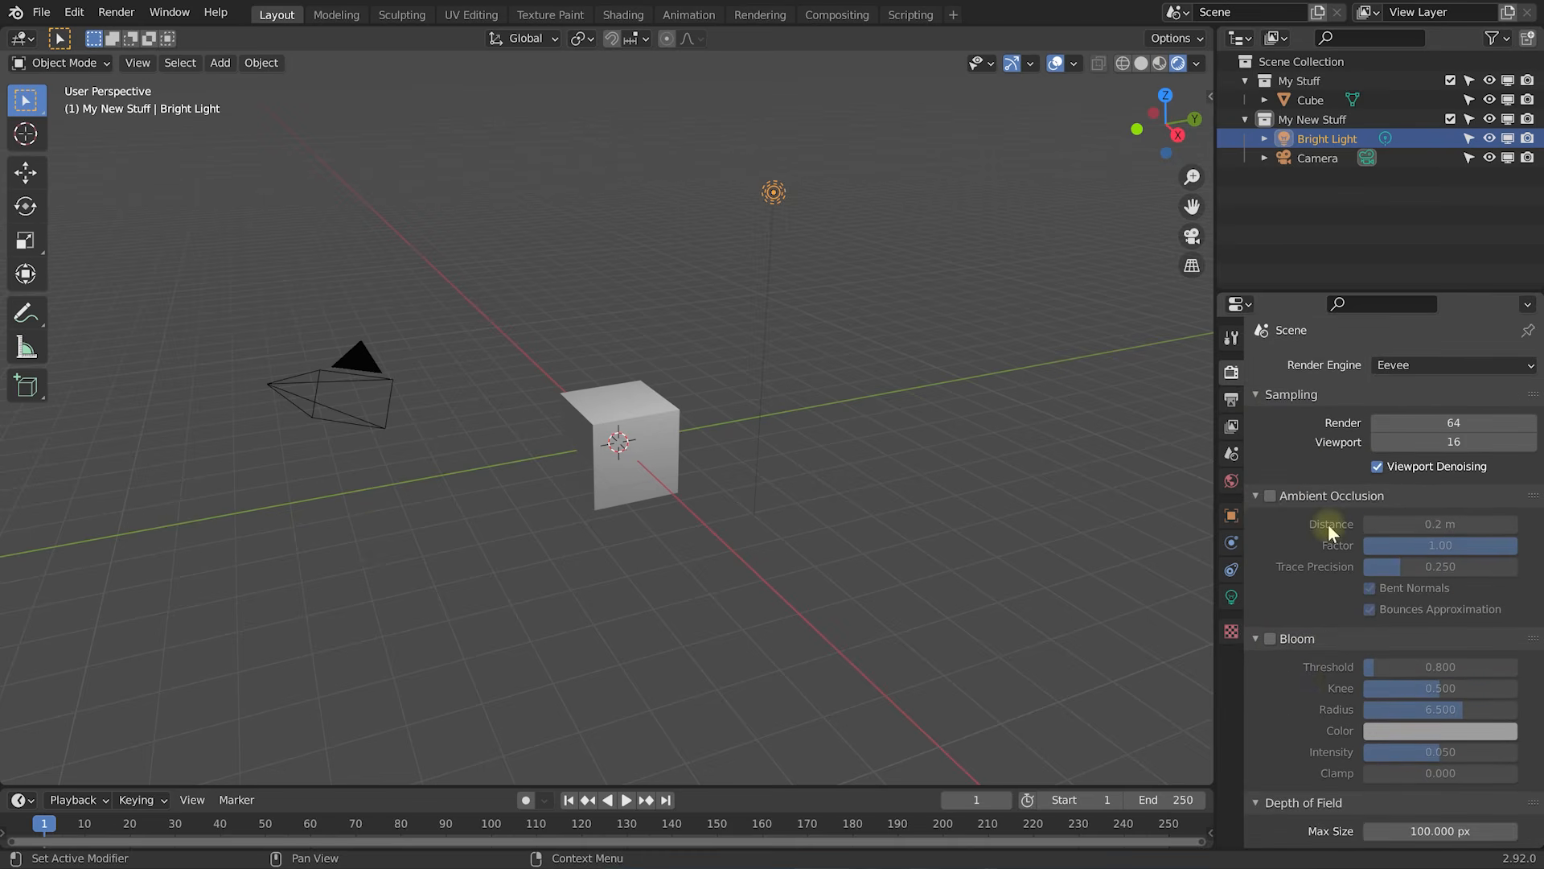
left_click(1251, 494)
left_click(1253, 515)
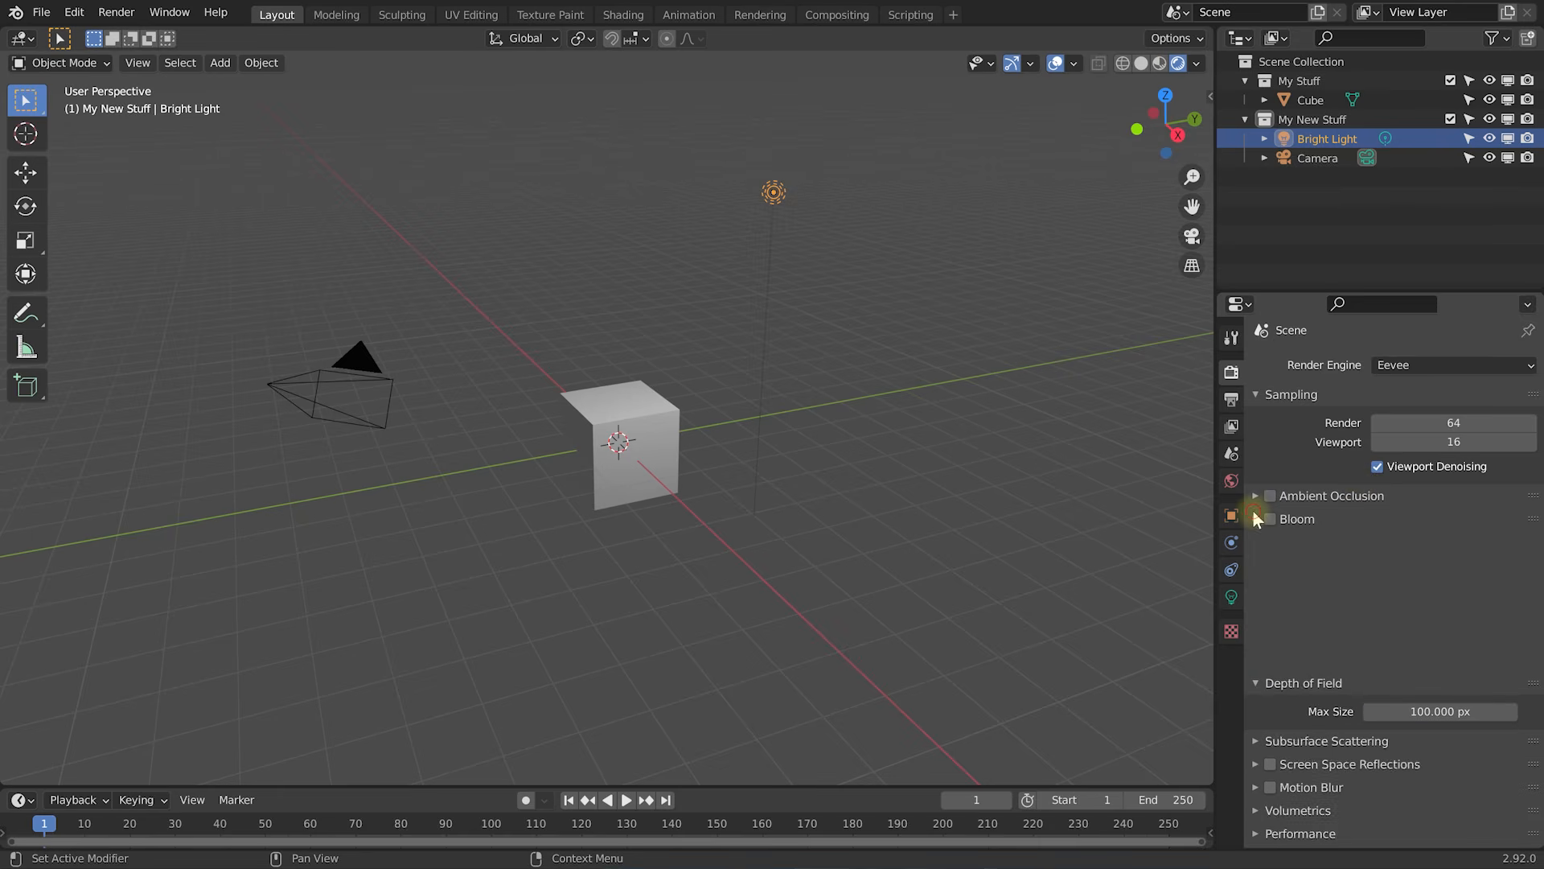
left_click(1233, 340)
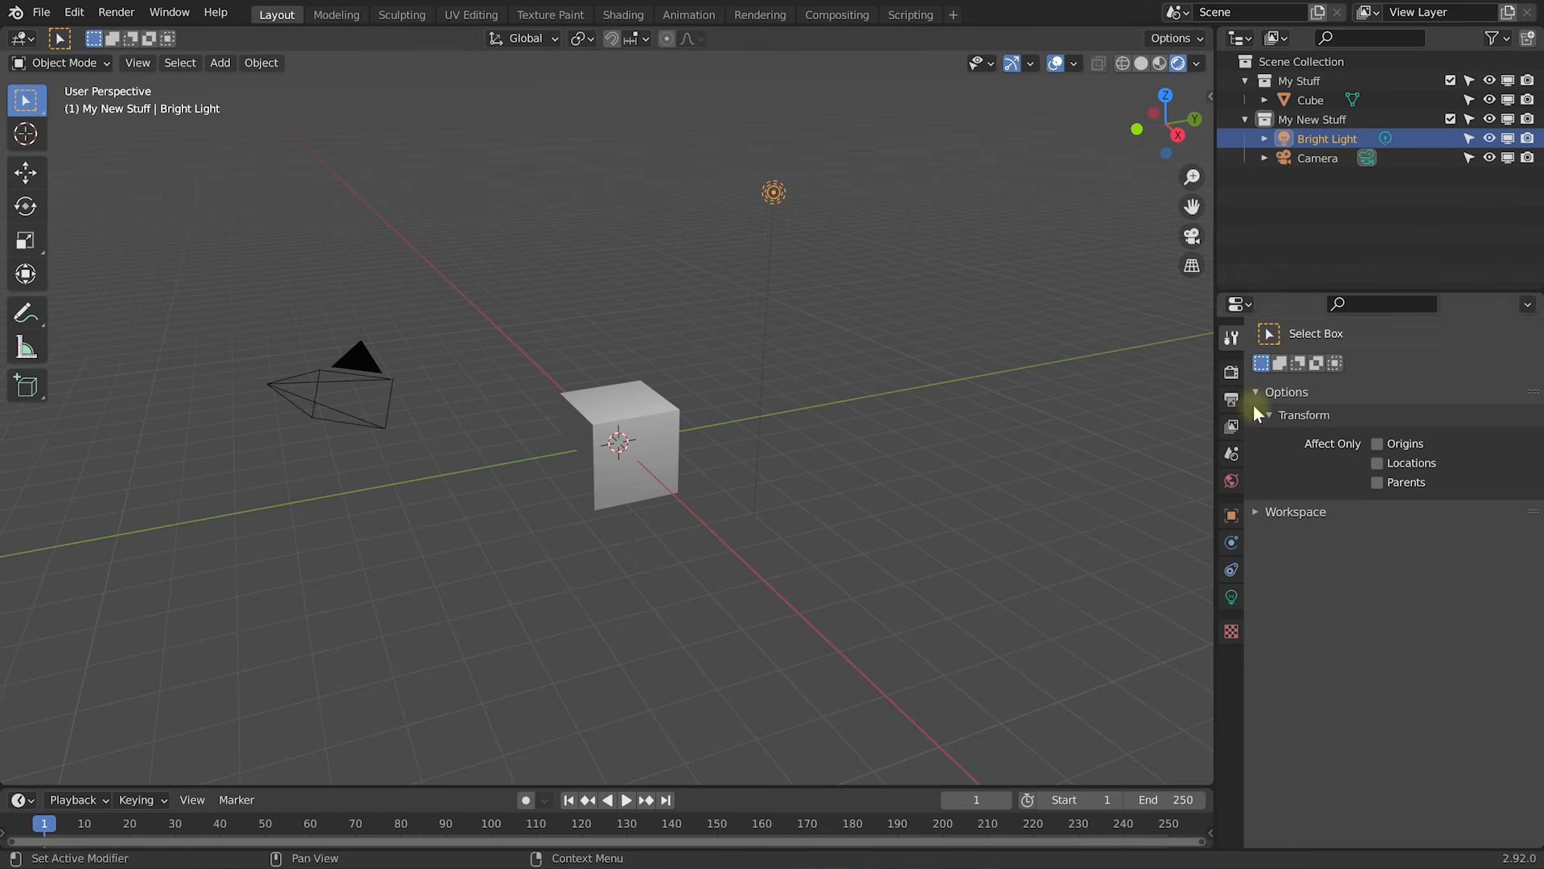
Select the cube in the viewport and enlarge the Timeline area.
left_click(636, 404)
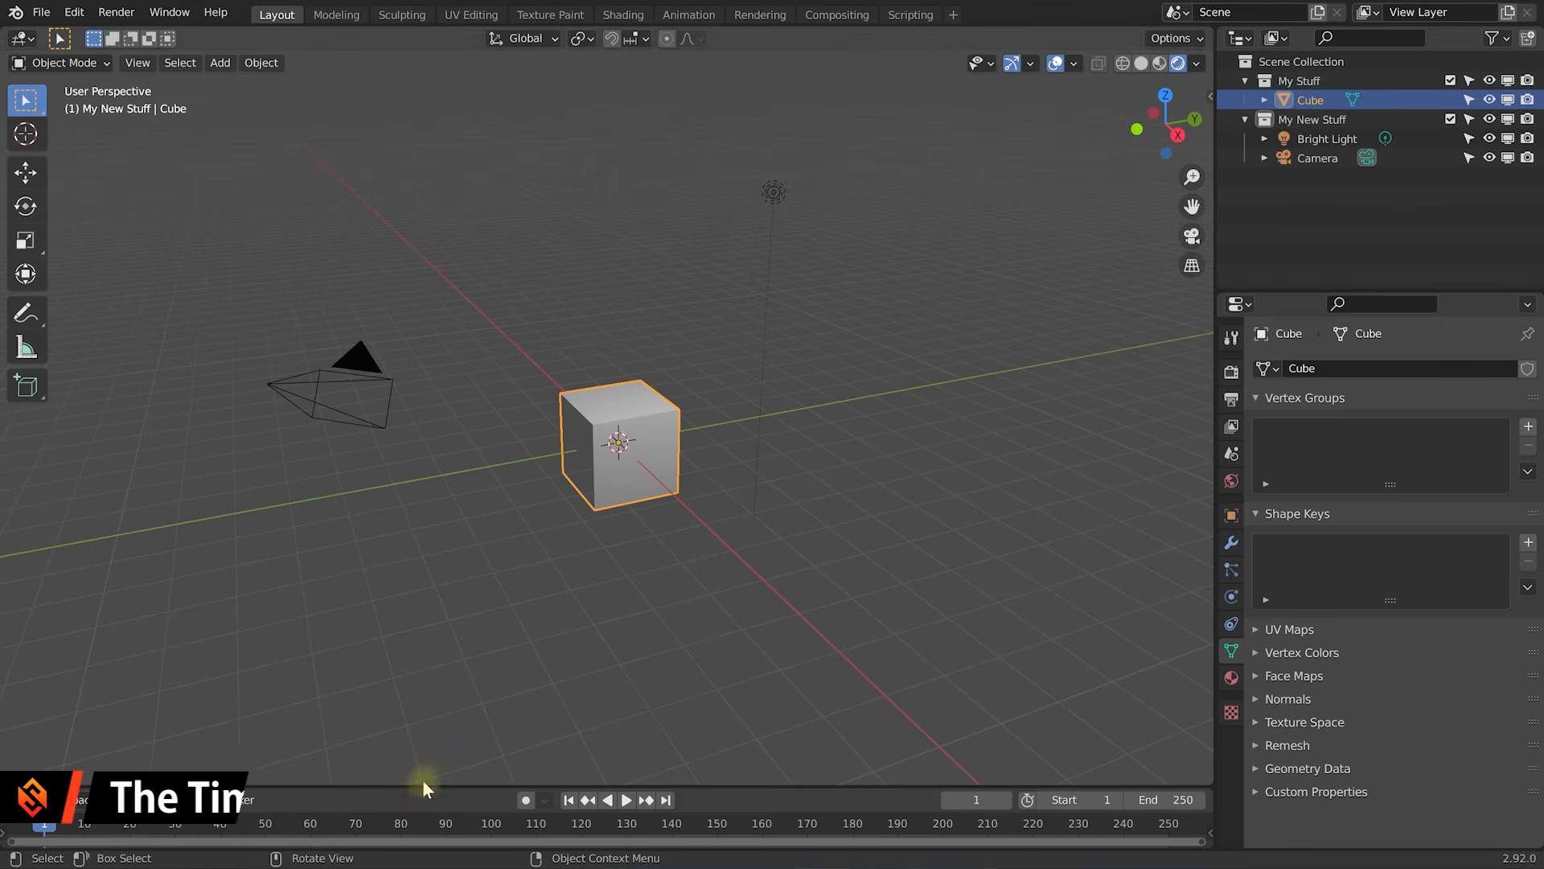
left_click_drag(434, 787, 438, 785)
left_click_drag(437, 768, 445, 727)
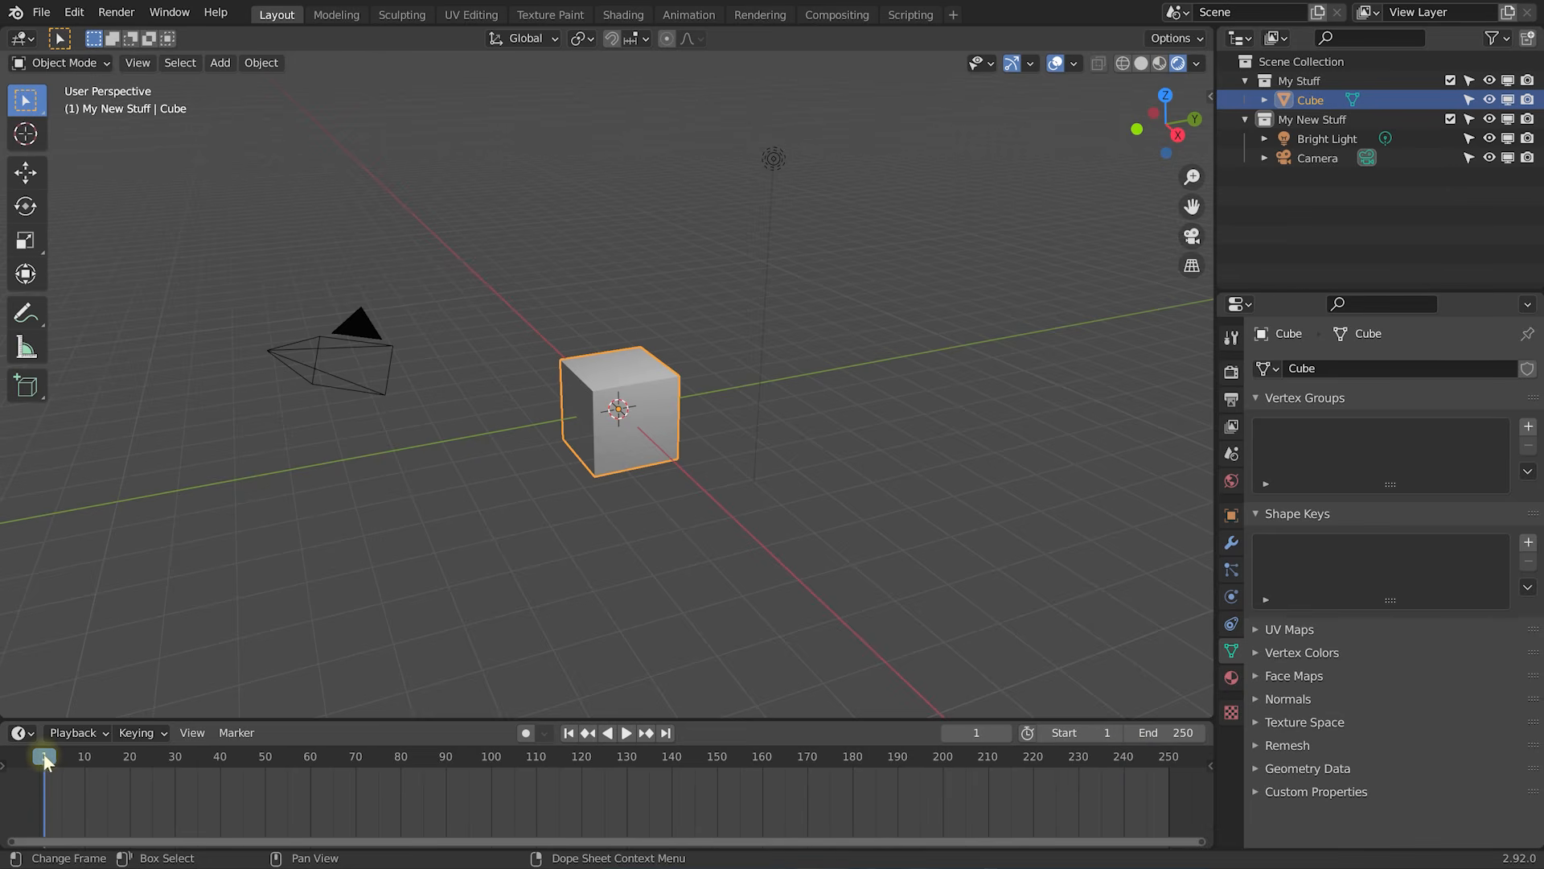
Play and pause the animation, and scrub the playhead along the Timeline.
key("space")
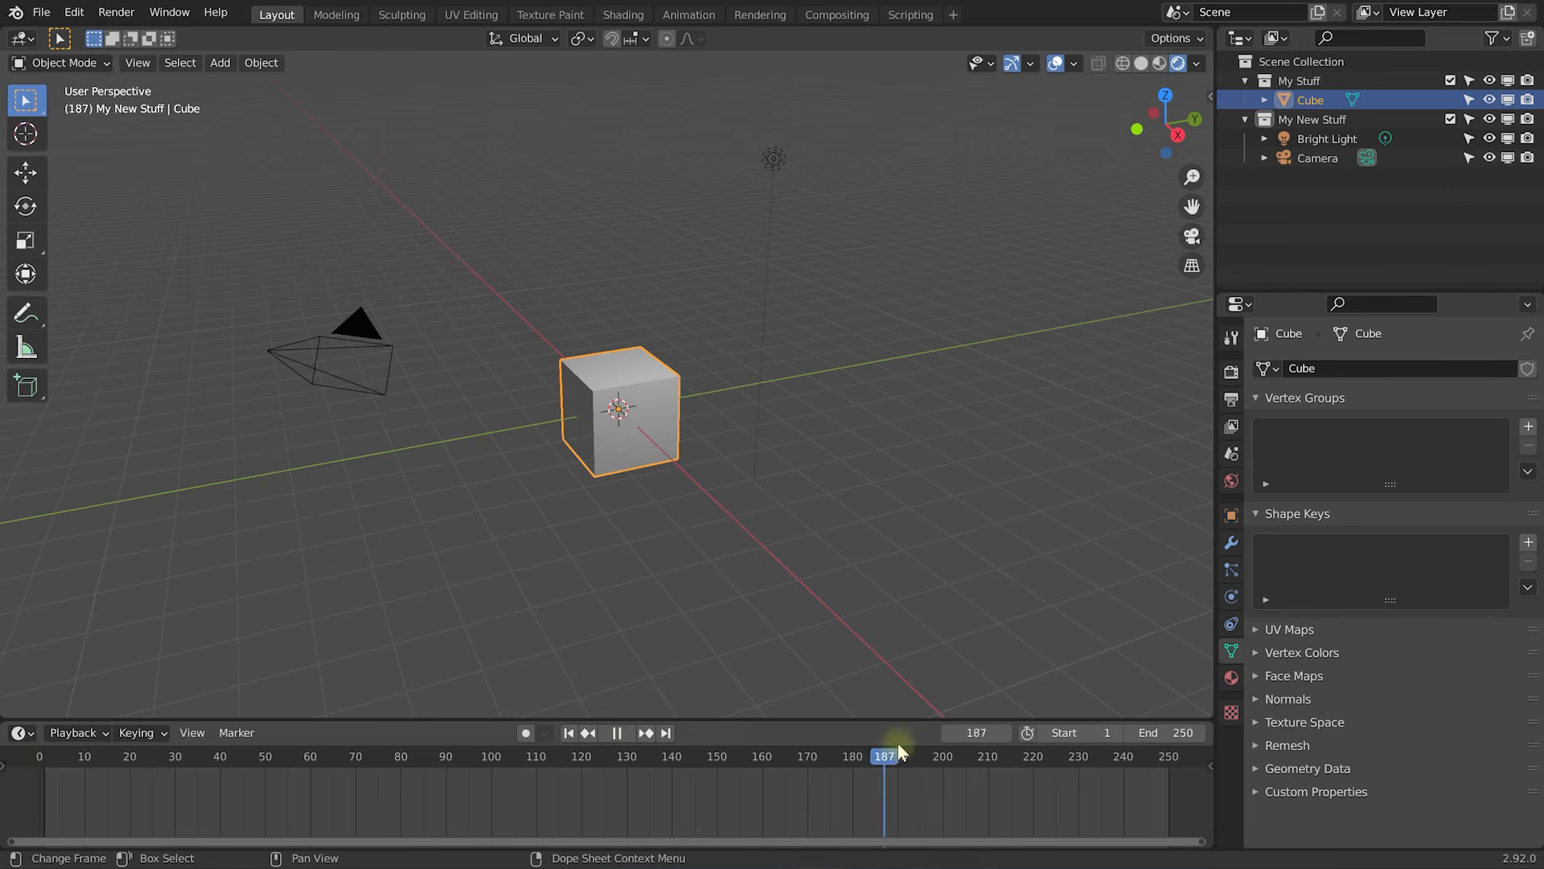
left_click_drag(321, 753, 464, 758)
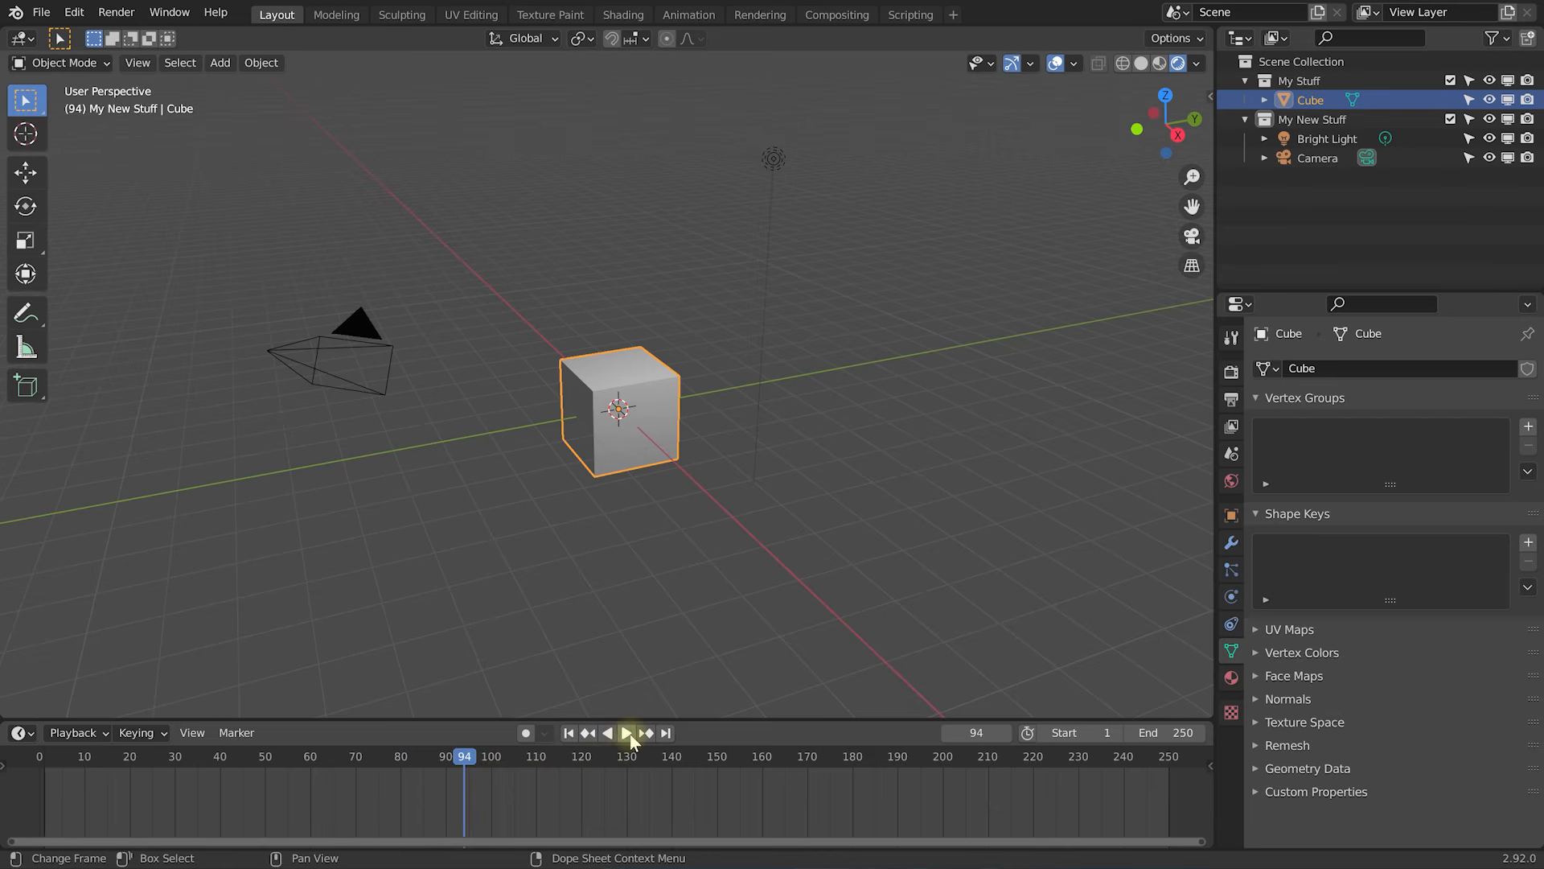
left_click(630, 735)
left_click(617, 733)
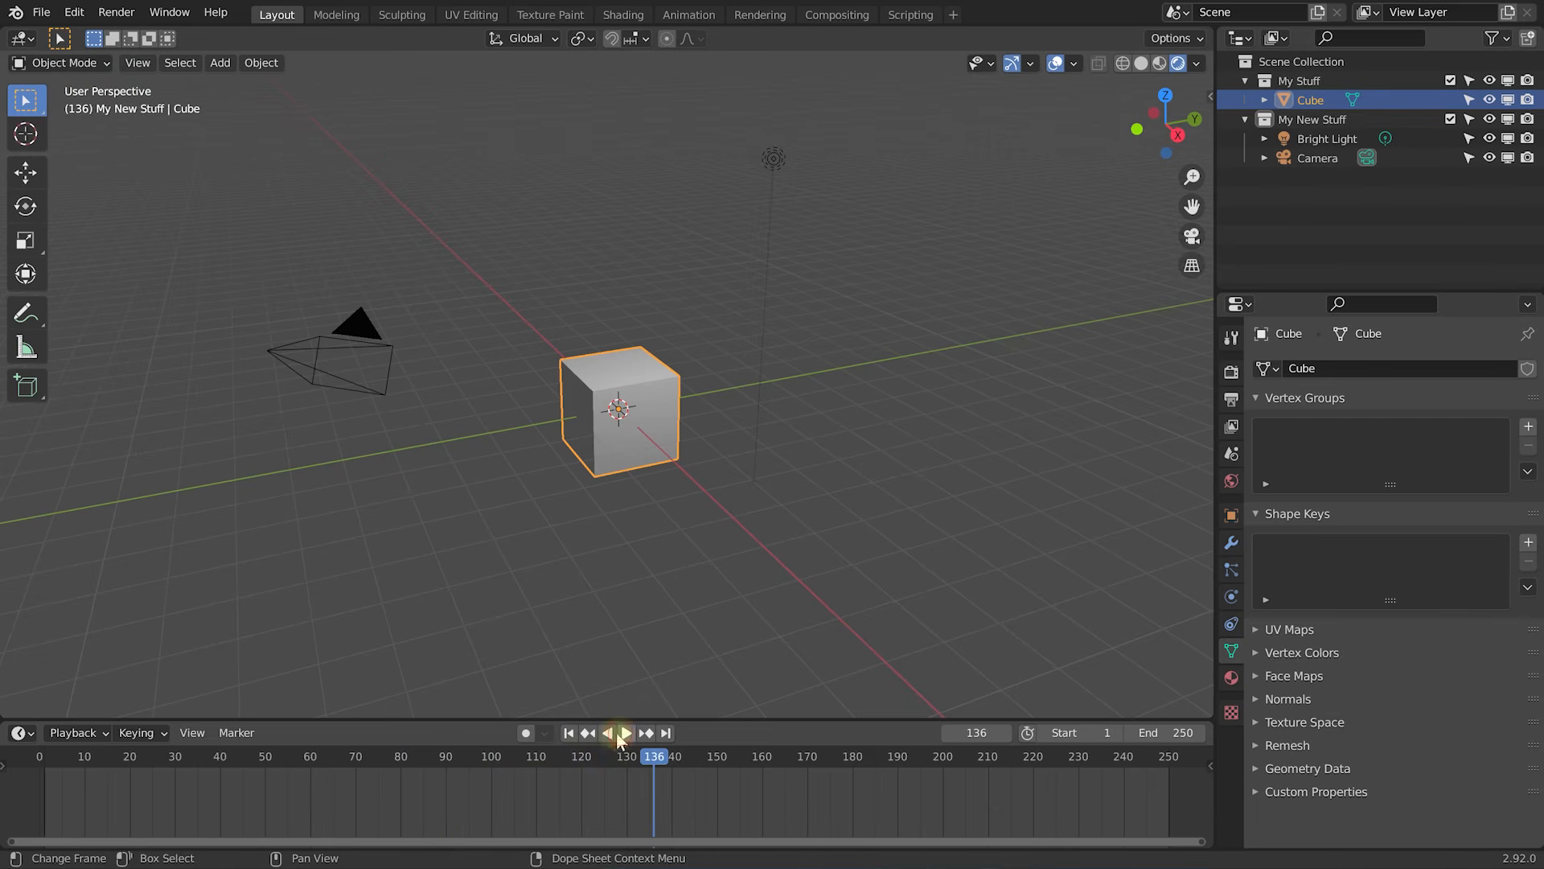
key("space")
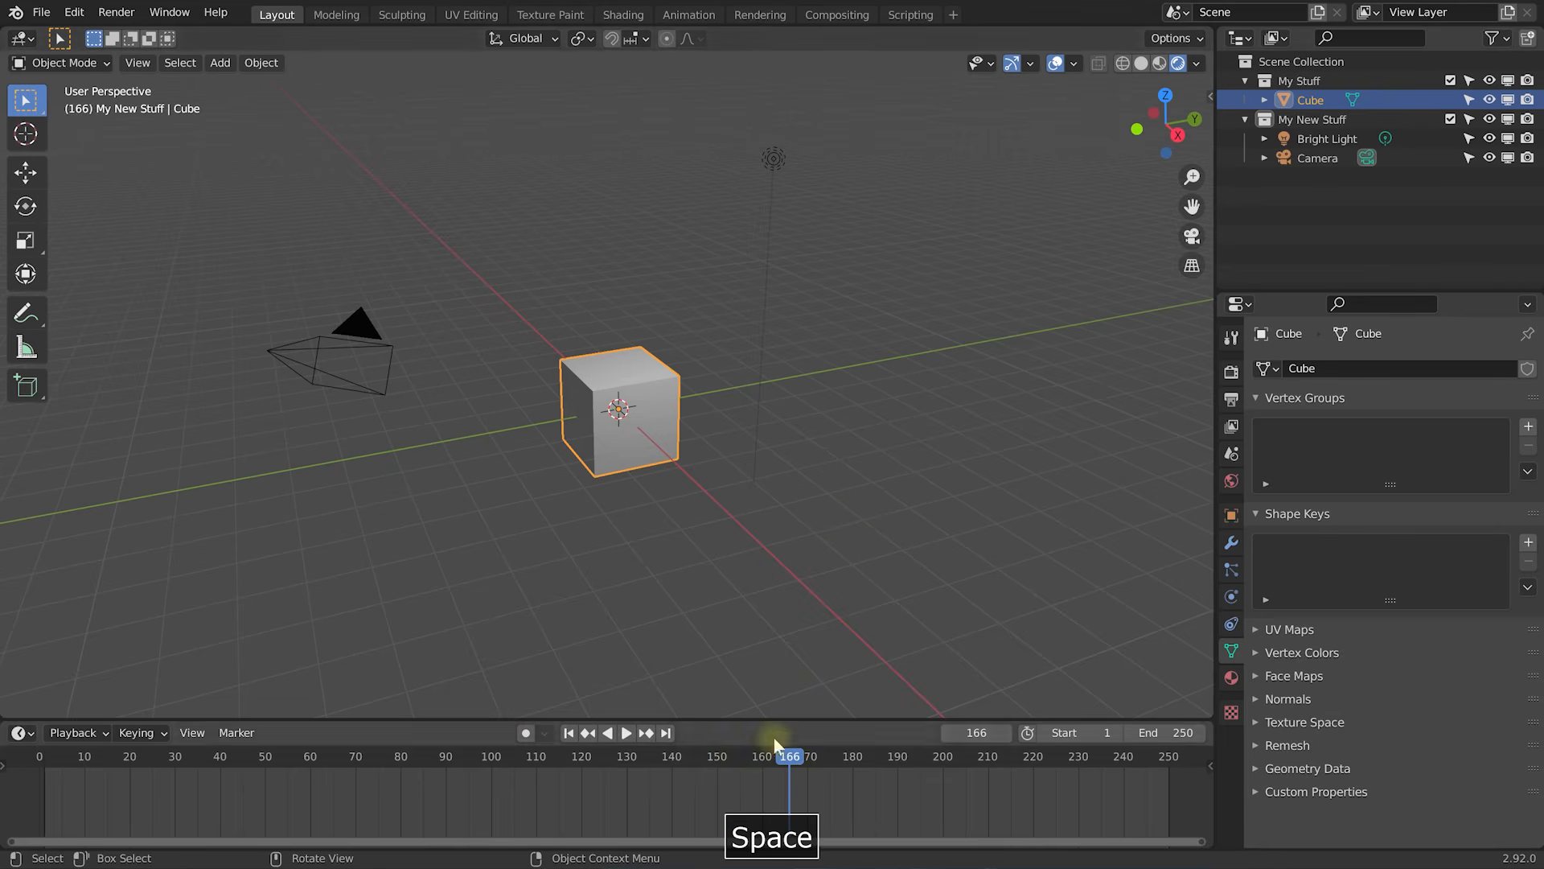
Return the playhead to frame 1 and shrink the Timeline back to a compact height.
left_click_drag(779, 759, 45, 760)
key("space")
left_click_drag(279, 718, 282, 777)
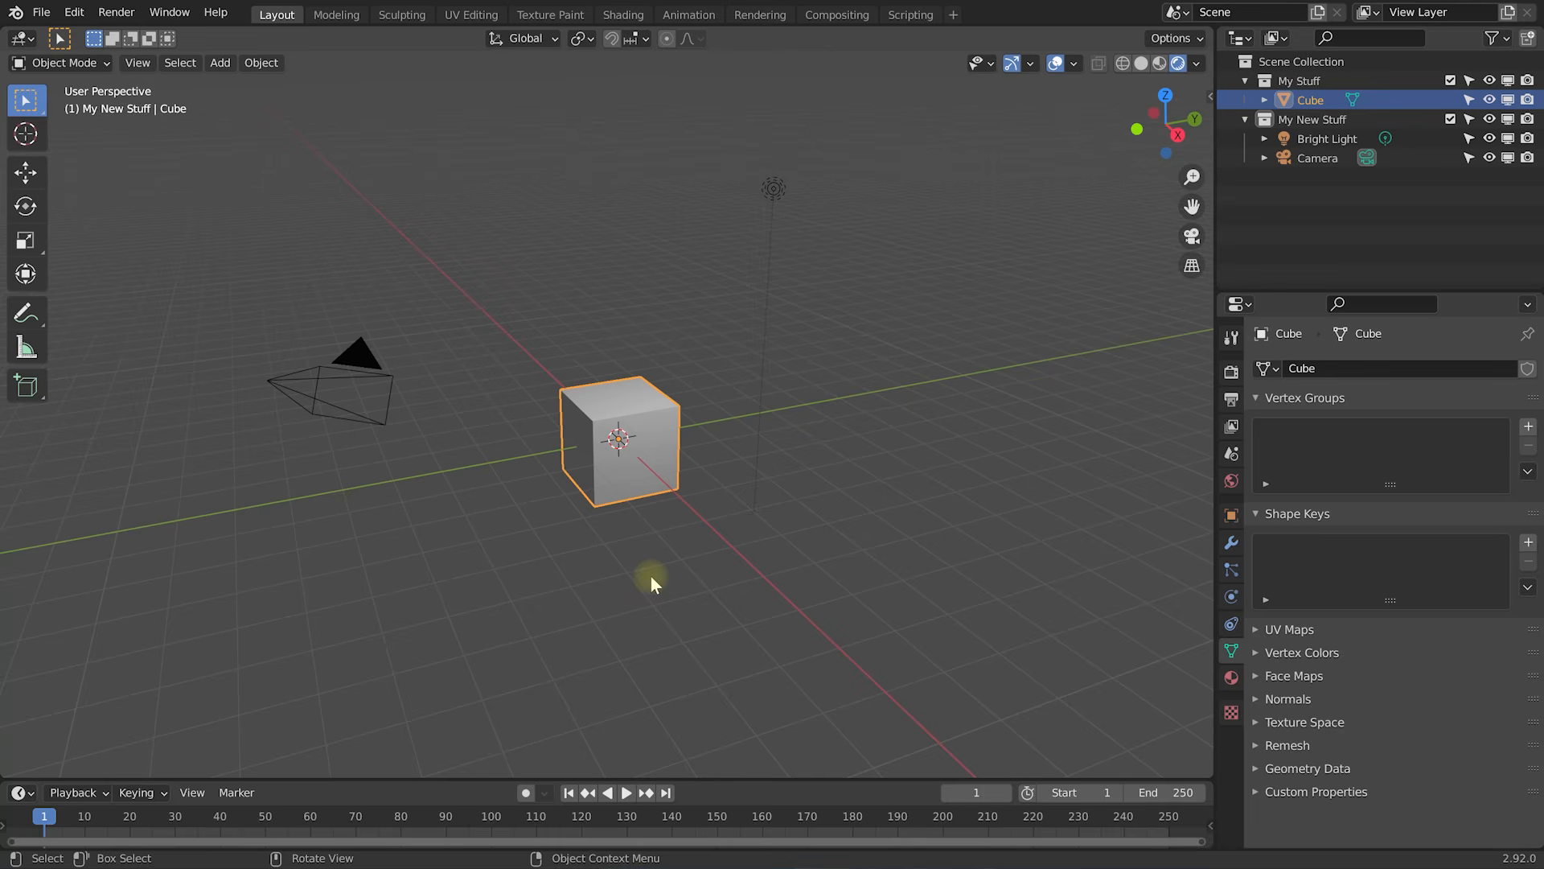
Select the Bright Light and then the camera in the viewport.
middle_click_drag(703, 382, 834, 410)
left_click(954, 207)
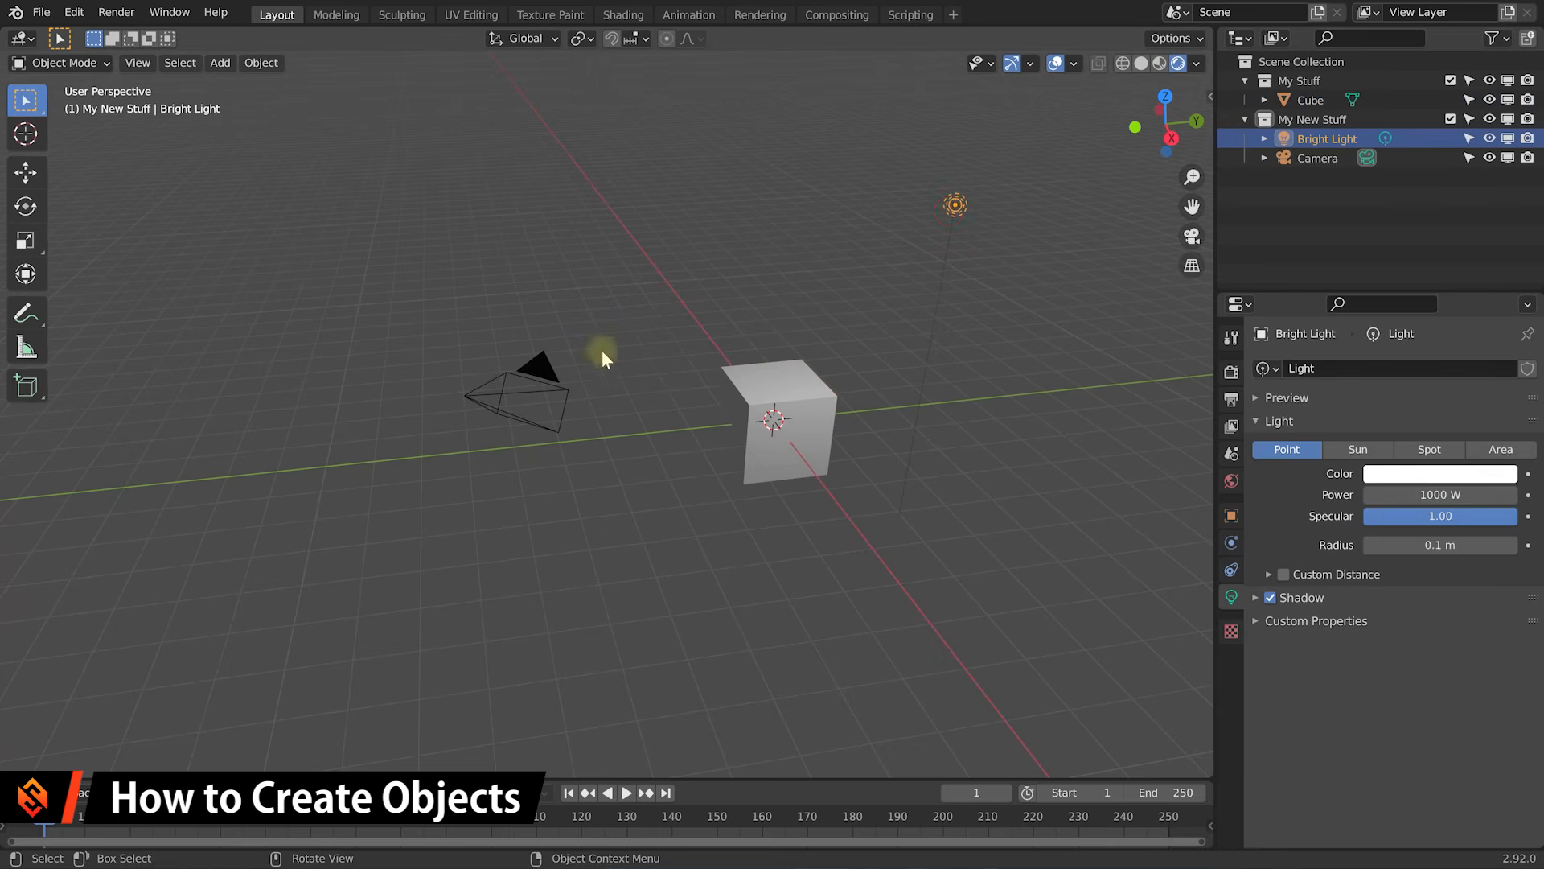
left_click(538, 381)
Place the 3D cursor in the empty space between the camera and the cube.
middle_click_drag(749, 384, 718, 390)
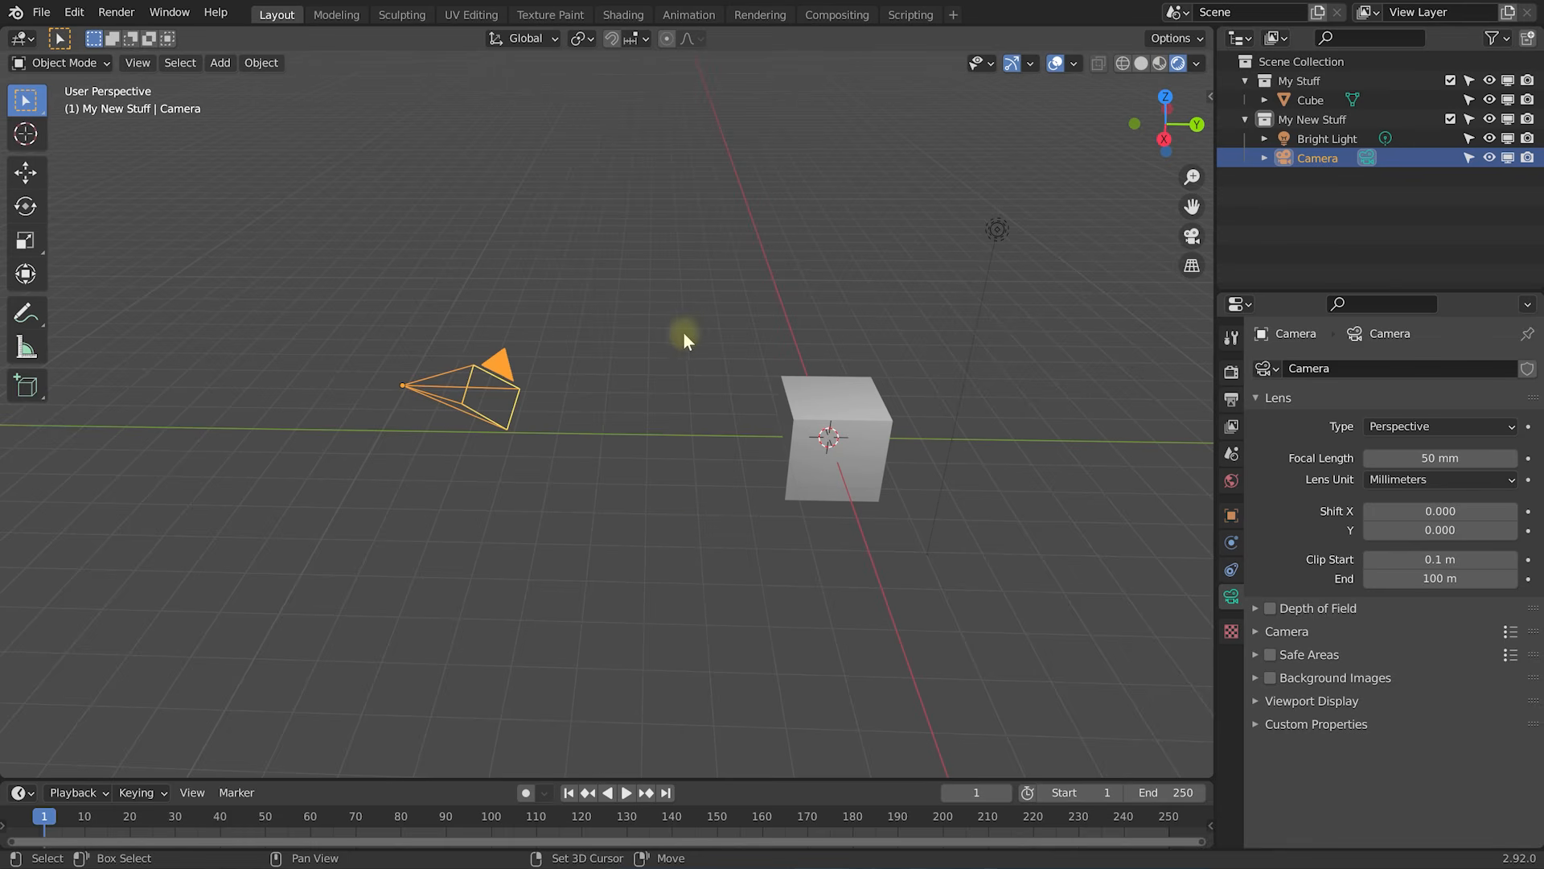
right_click(664, 344, "shift")
mouse_move(665, 397)
middle_mouse_down()
mouse_move(765, 359)
mouse_move(765, 388)
mouse_move(648, 393)
middle_mouse_up()
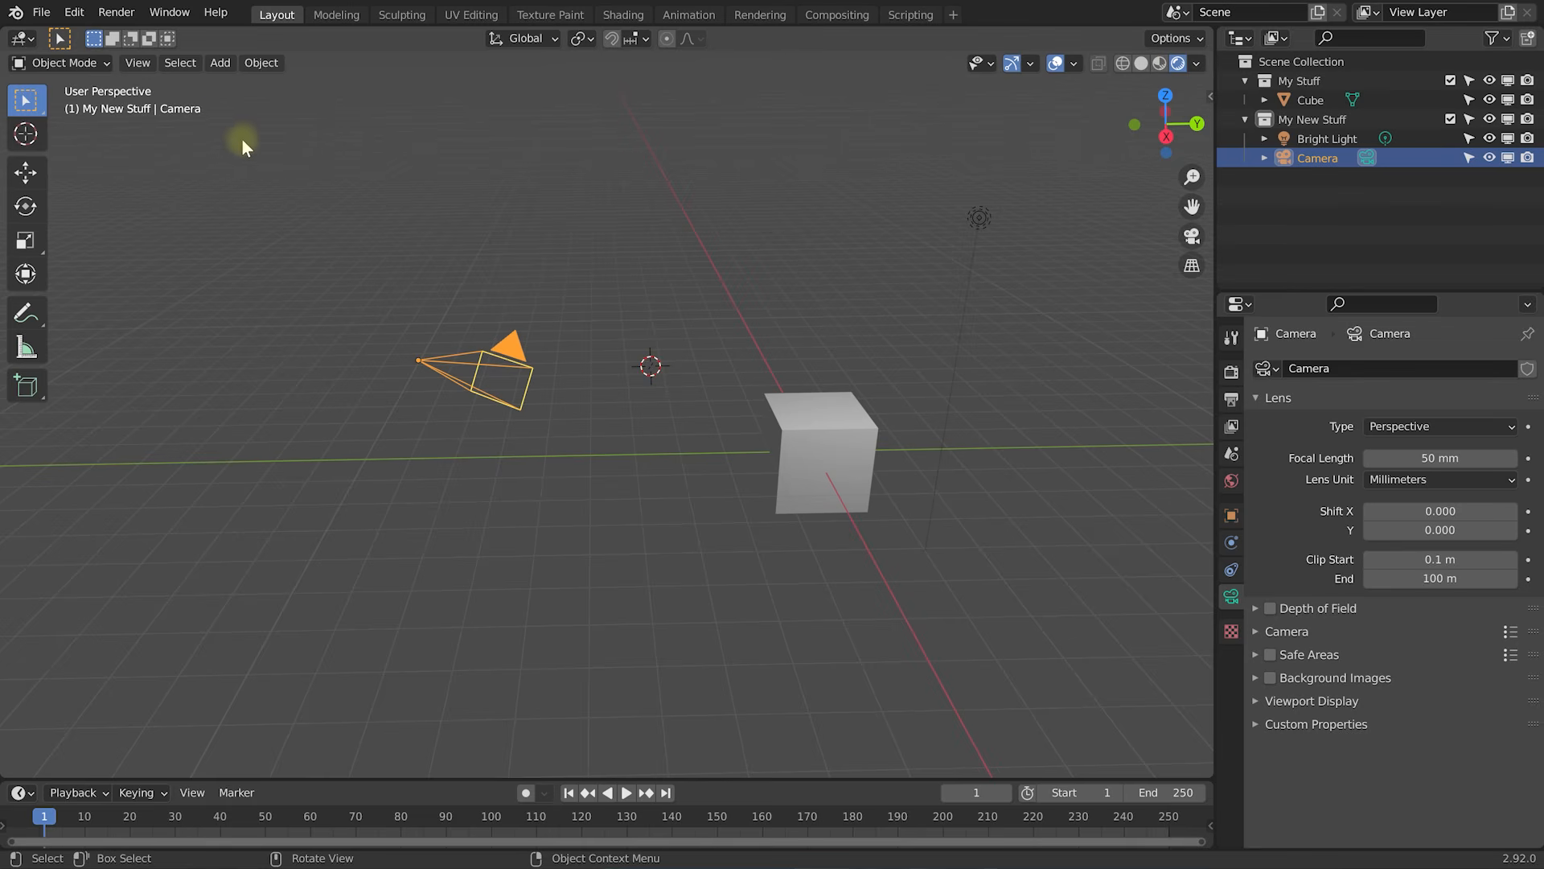
Browse the object types that can be added, including the mesh, metaball and force field categories, without adding any.
left_click(219, 65)
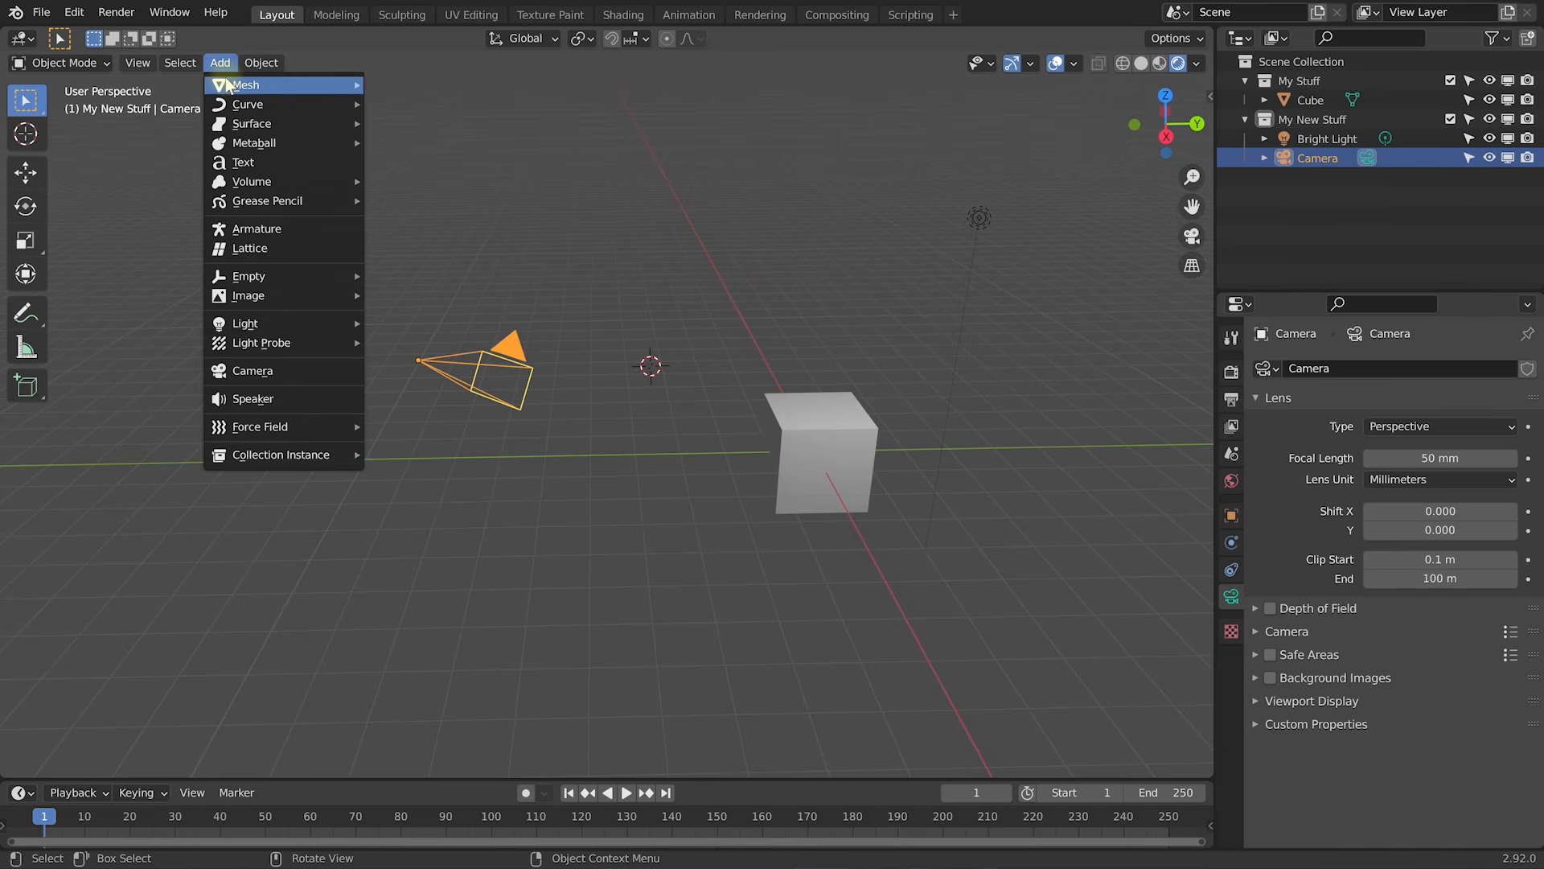
mouse_move(229, 86)
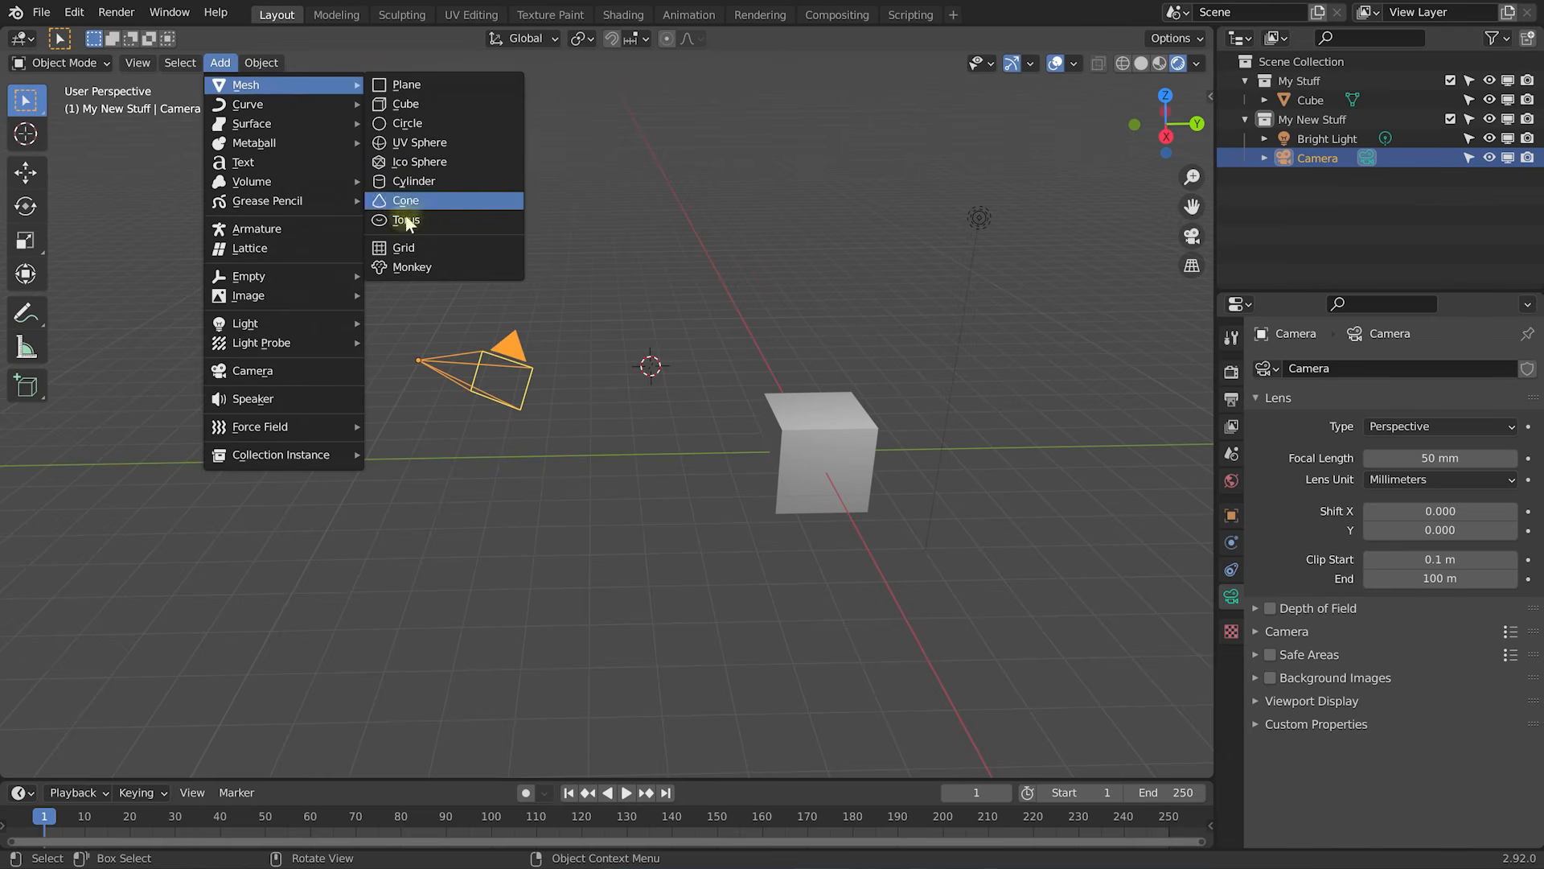
mouse_move(340, 104)
mouse_move(253, 145)
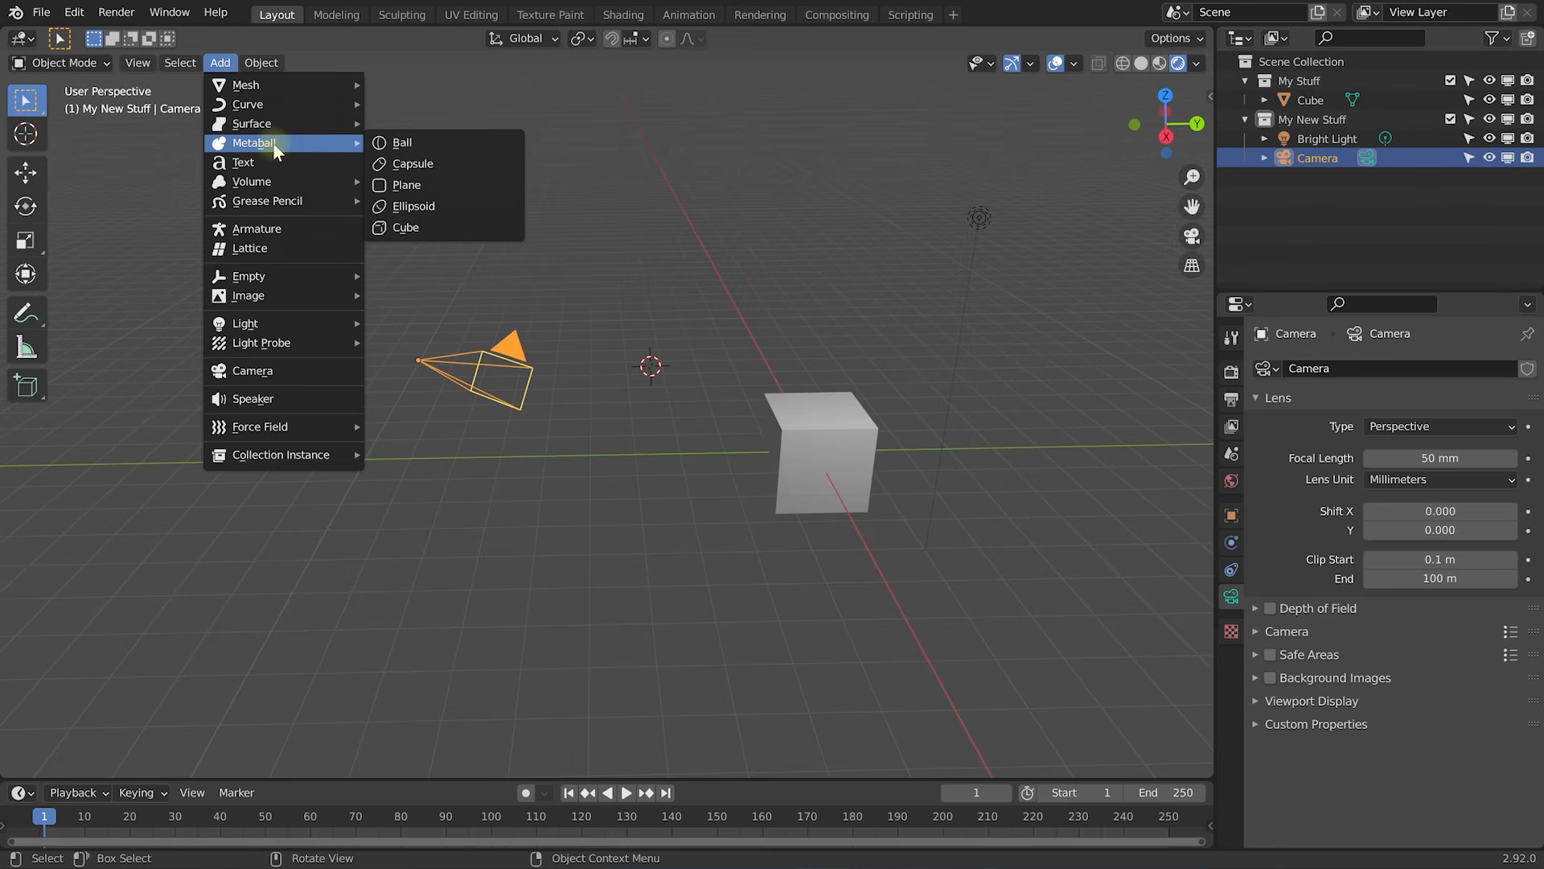
mouse_move(286, 190)
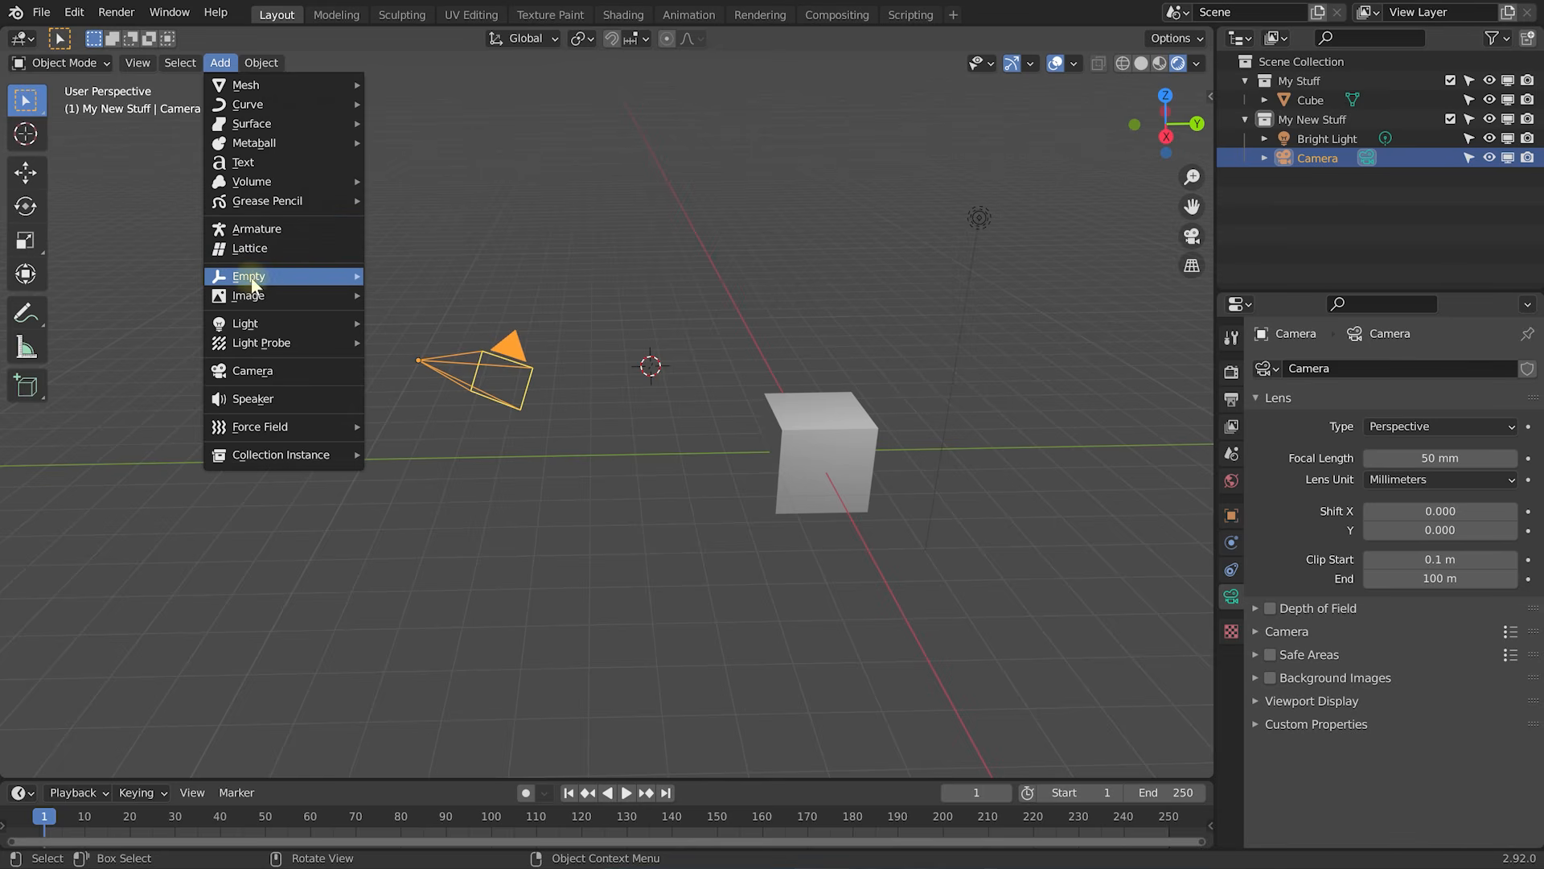
mouse_move(283, 279)
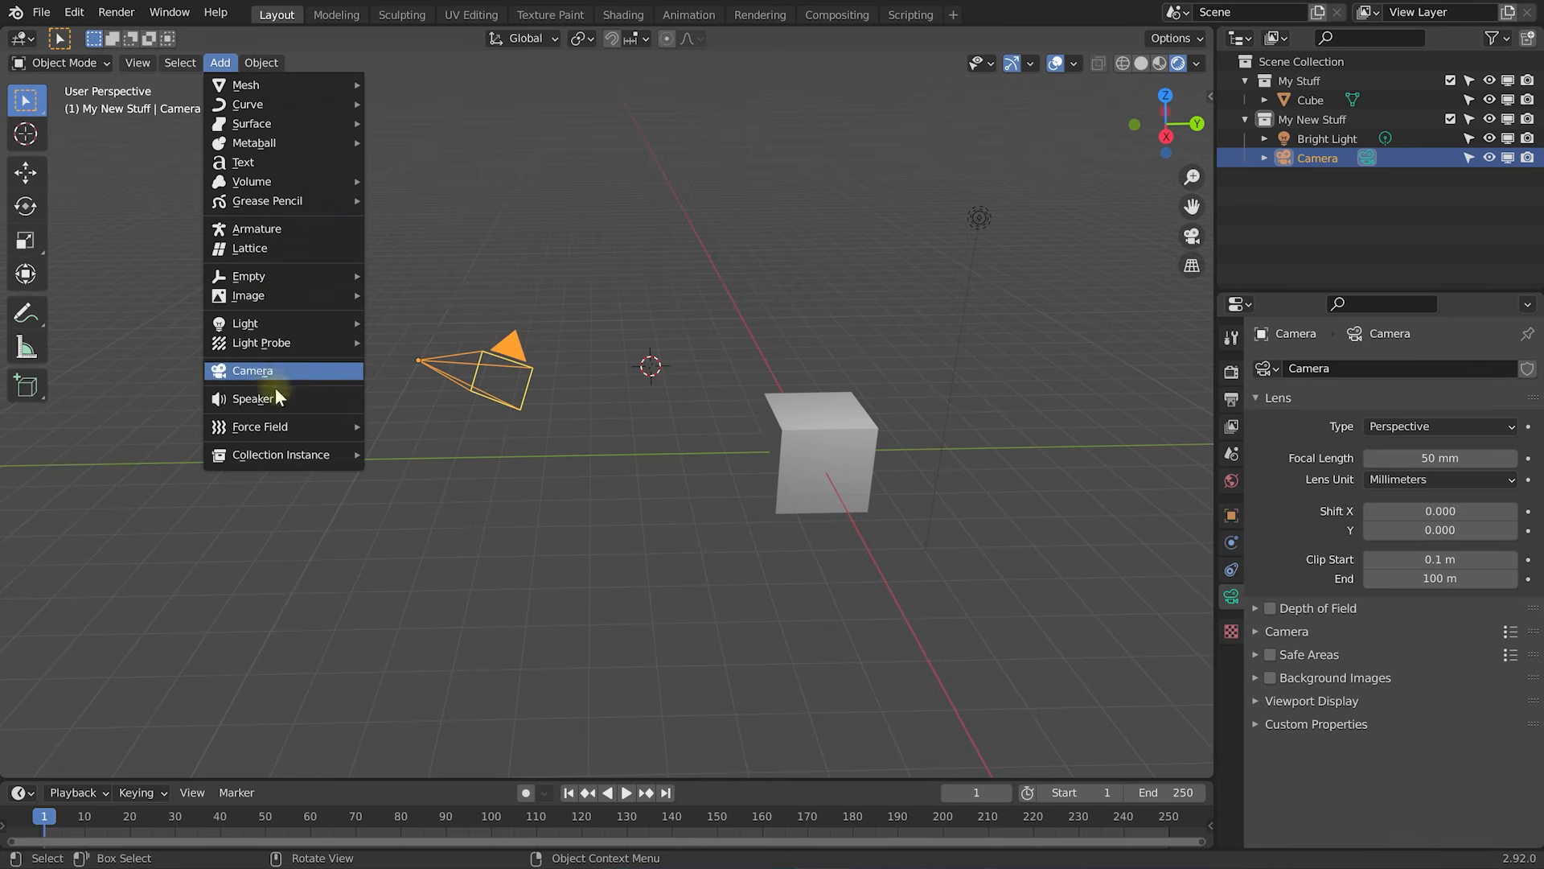
mouse_move(287, 427)
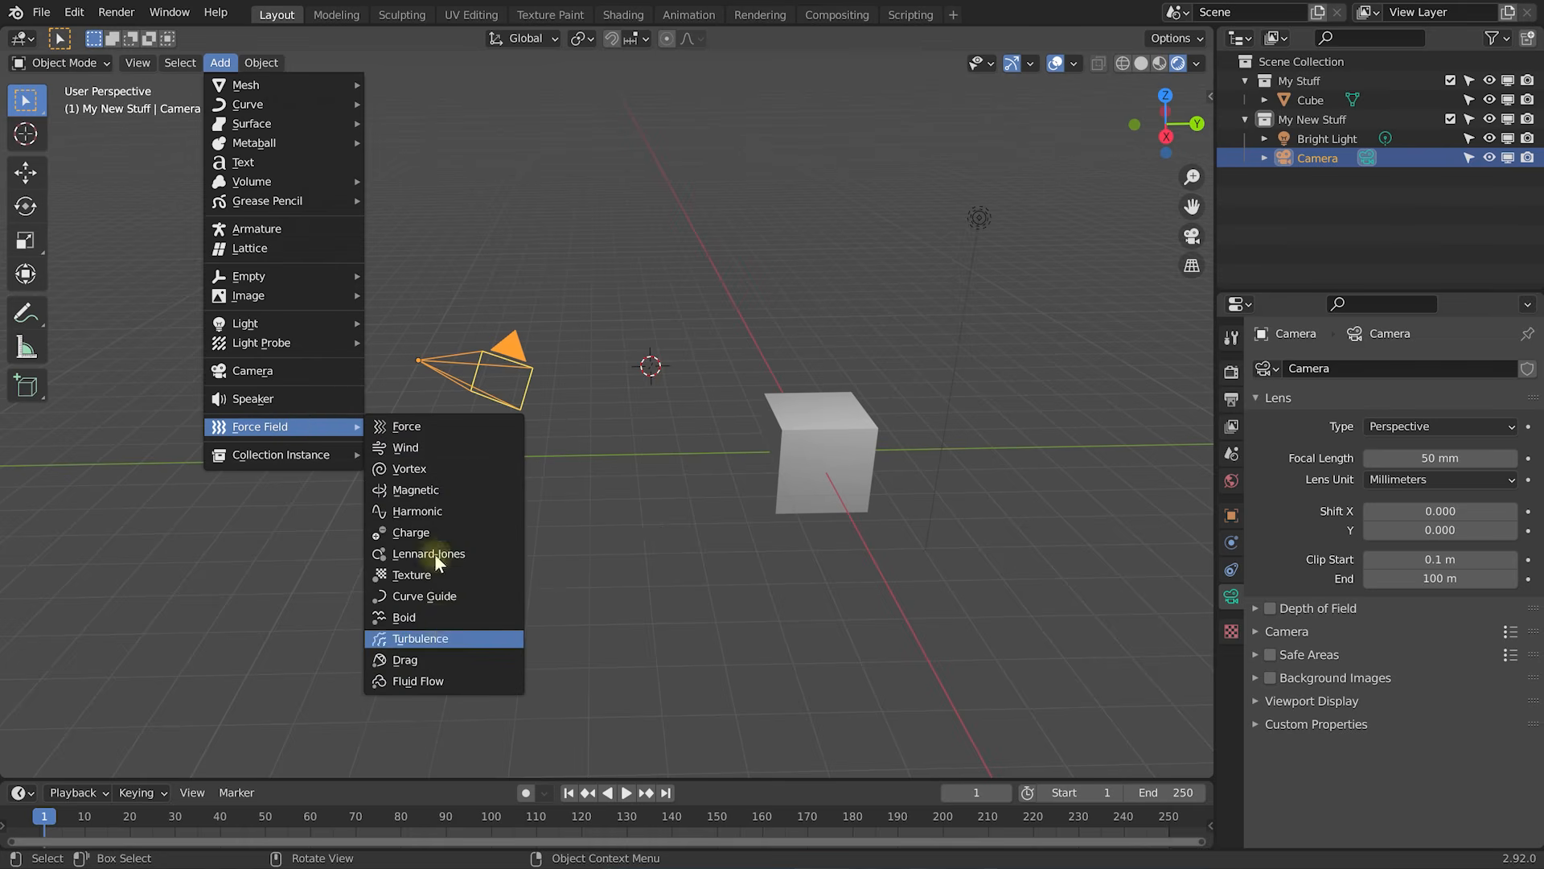
key("Escape")
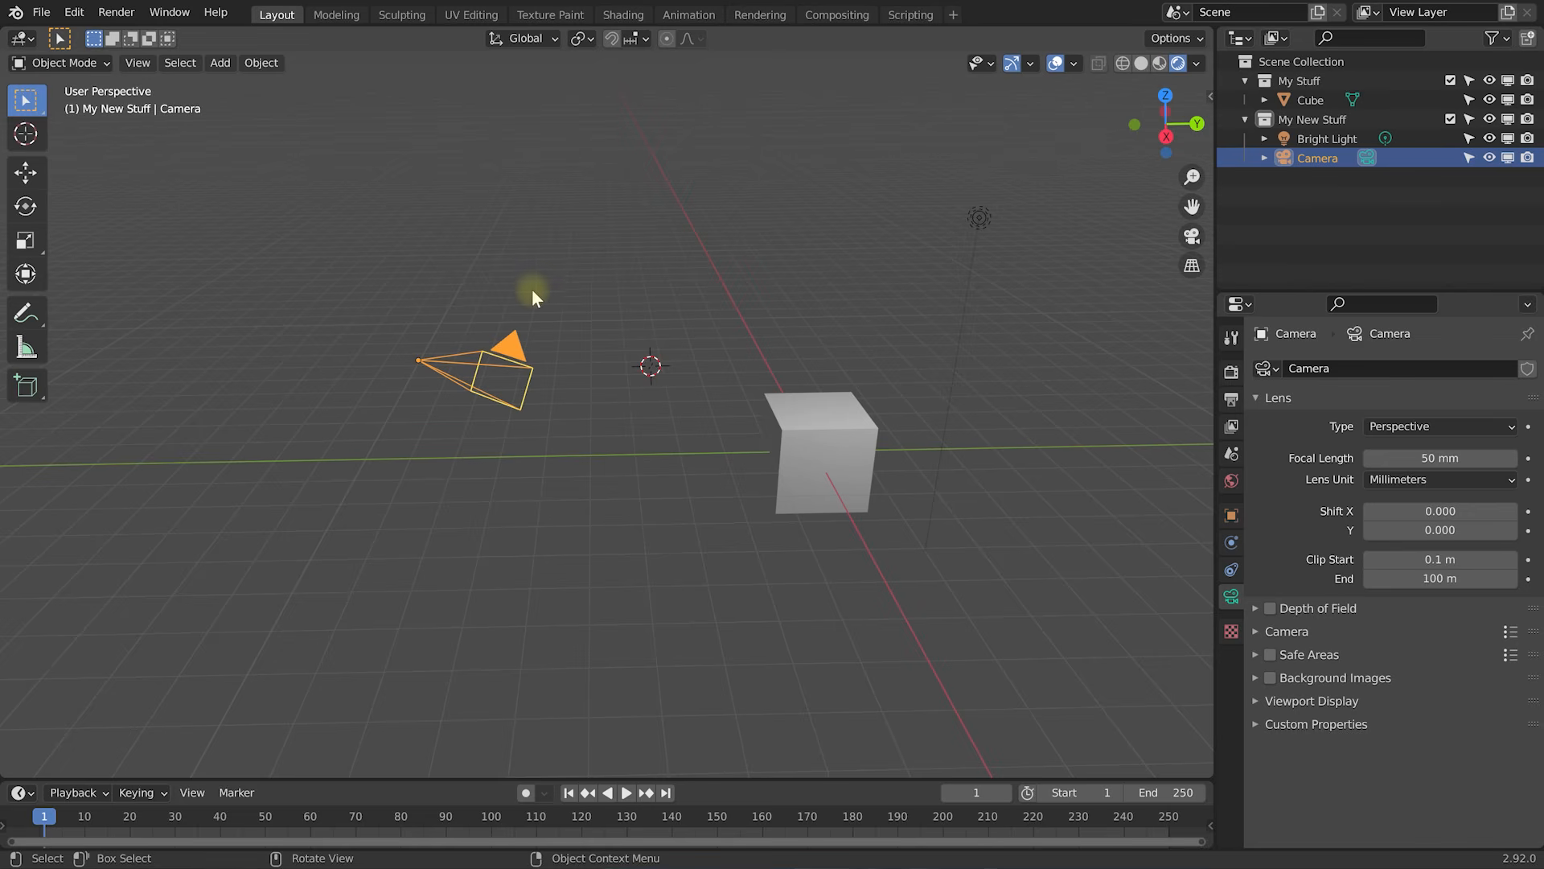
Add a UV Sphere mesh at the 3D cursor.
key("shift+a")
mouse_move(584, 326)
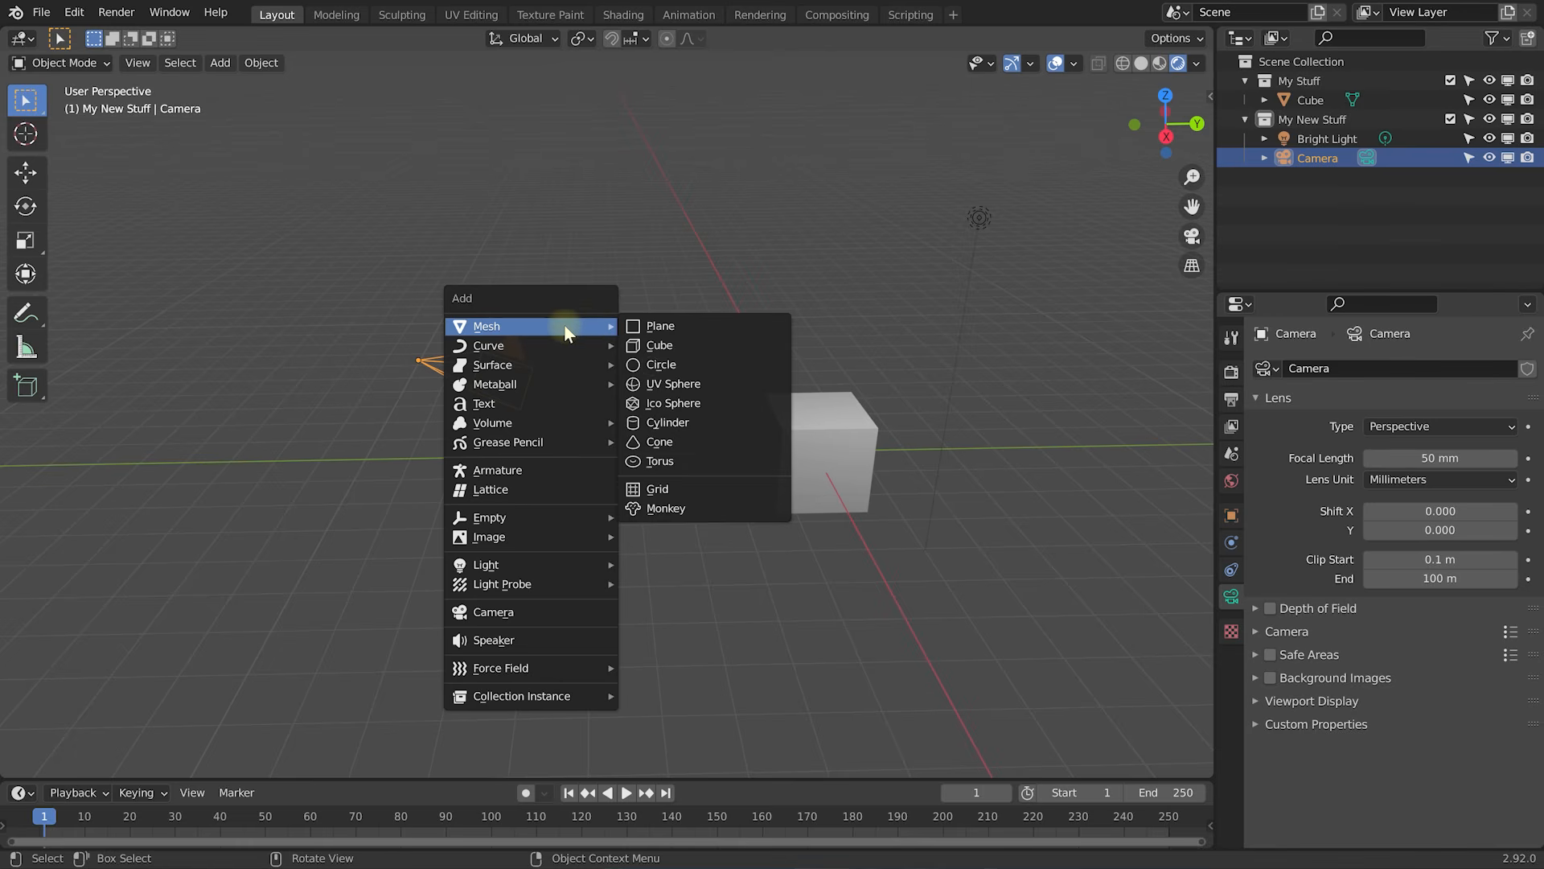
mouse_move(502, 326)
left_click(668, 386)
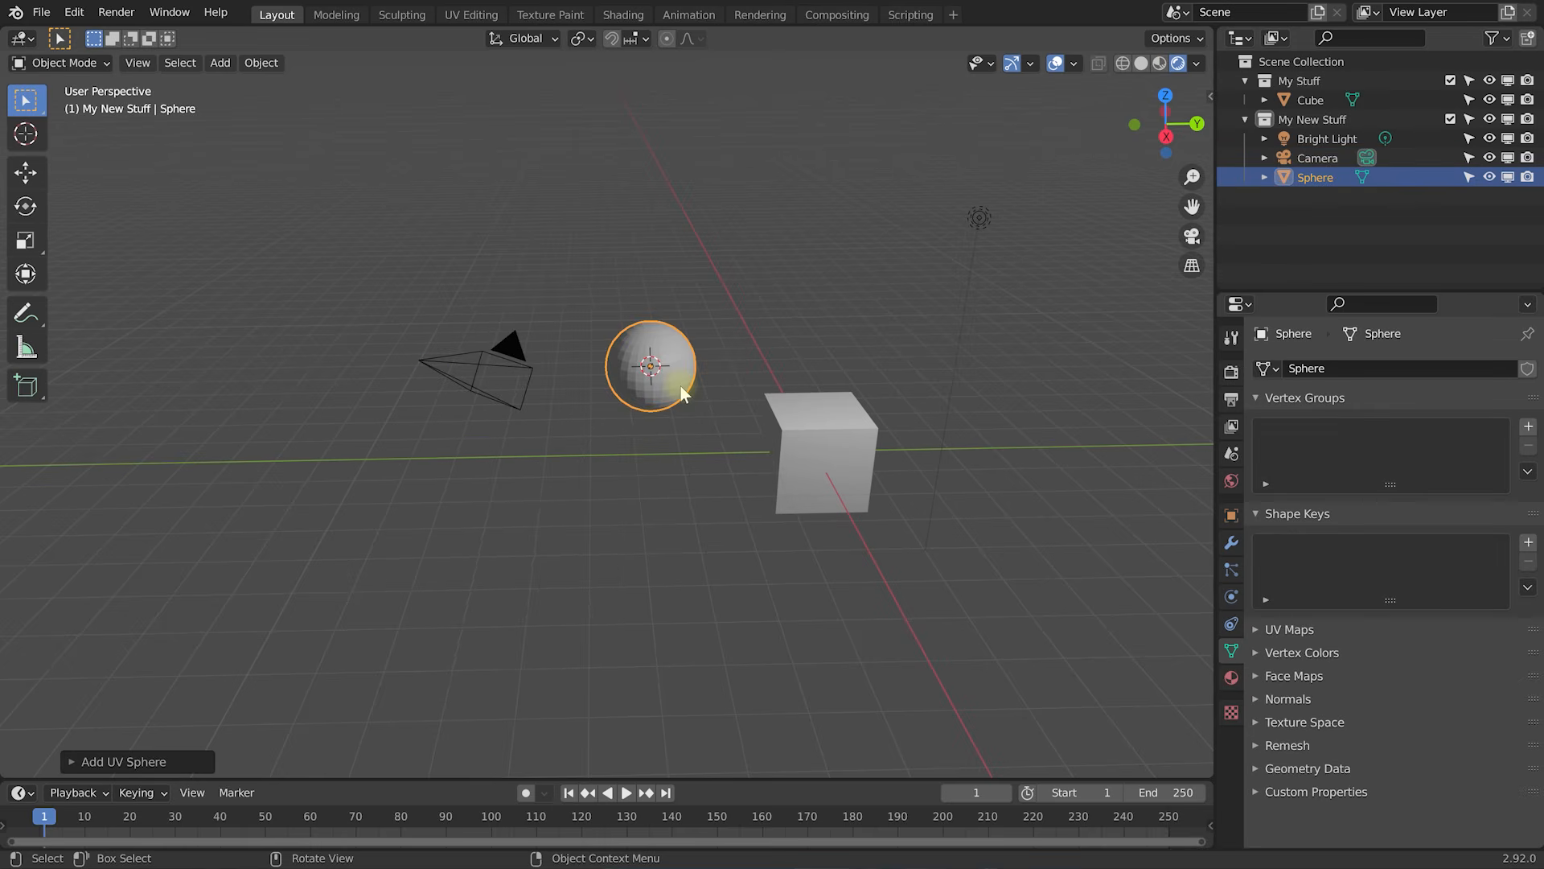
Move the sphere from the My New Stuff collection into the My Stuff collection.
scroll(690, 378, "up", 3)
middle_click_drag(711, 383, 624, 350)
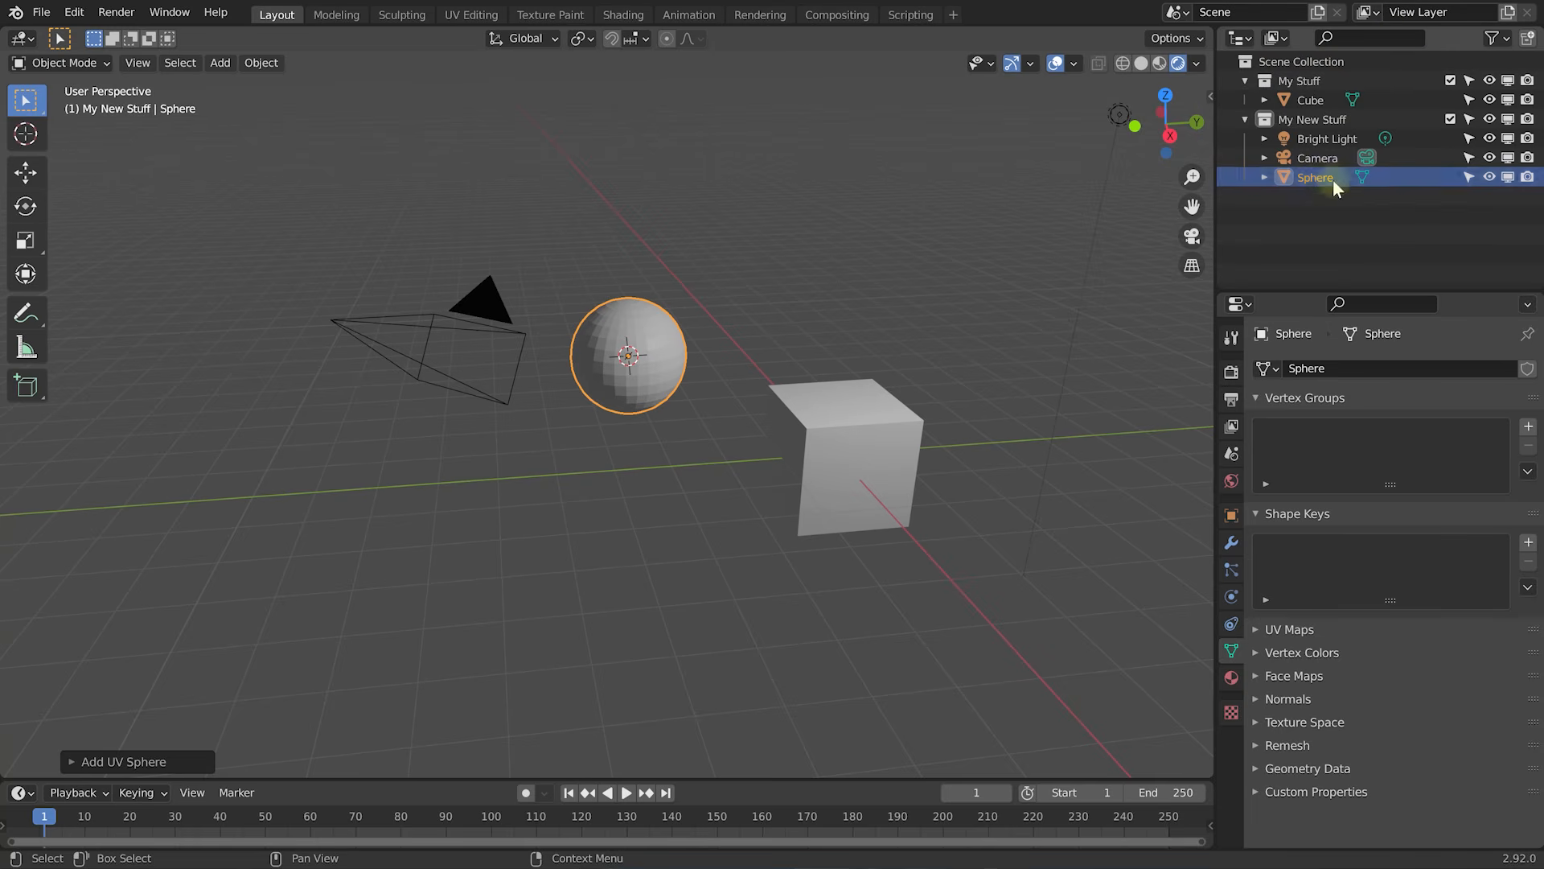
left_click_drag(1316, 171, 1299, 82)
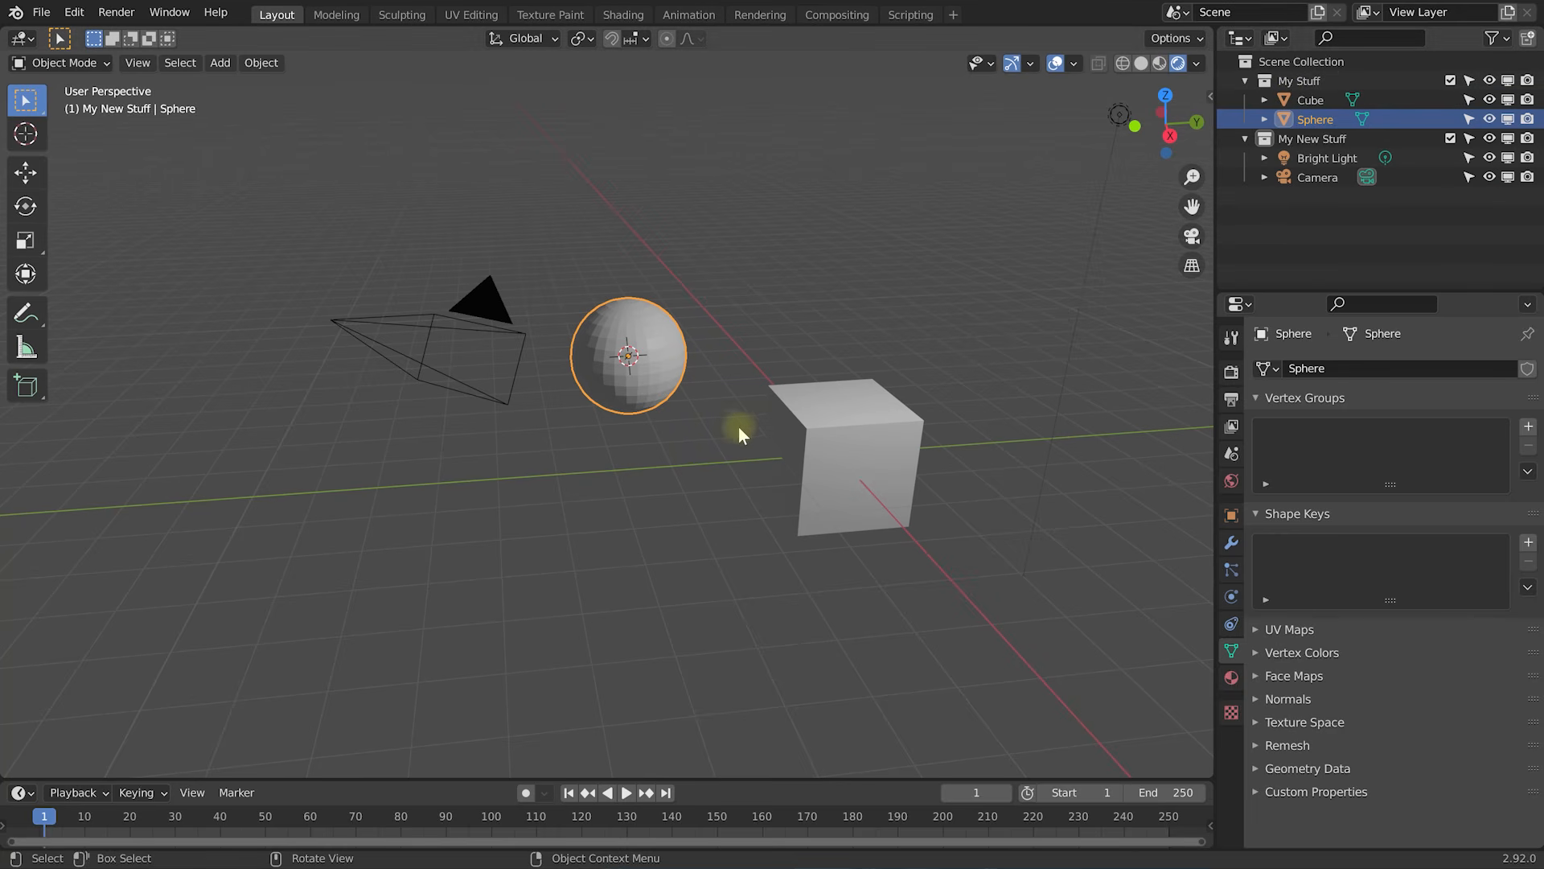
Delete the selected sphere from the scene.
middle_click_drag(798, 407, 751, 331)
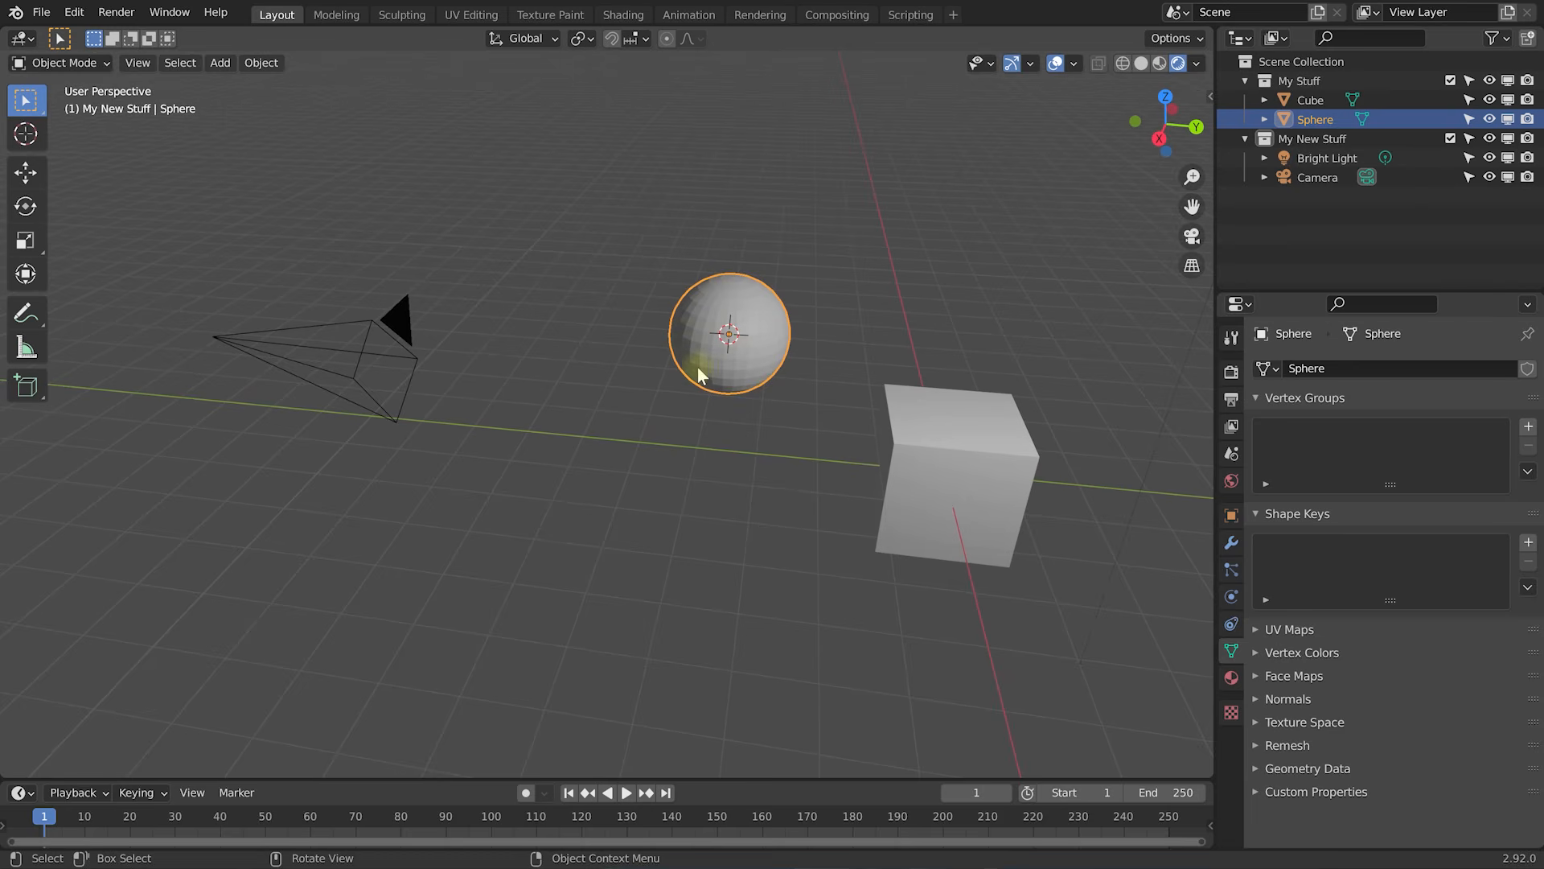
key("x")
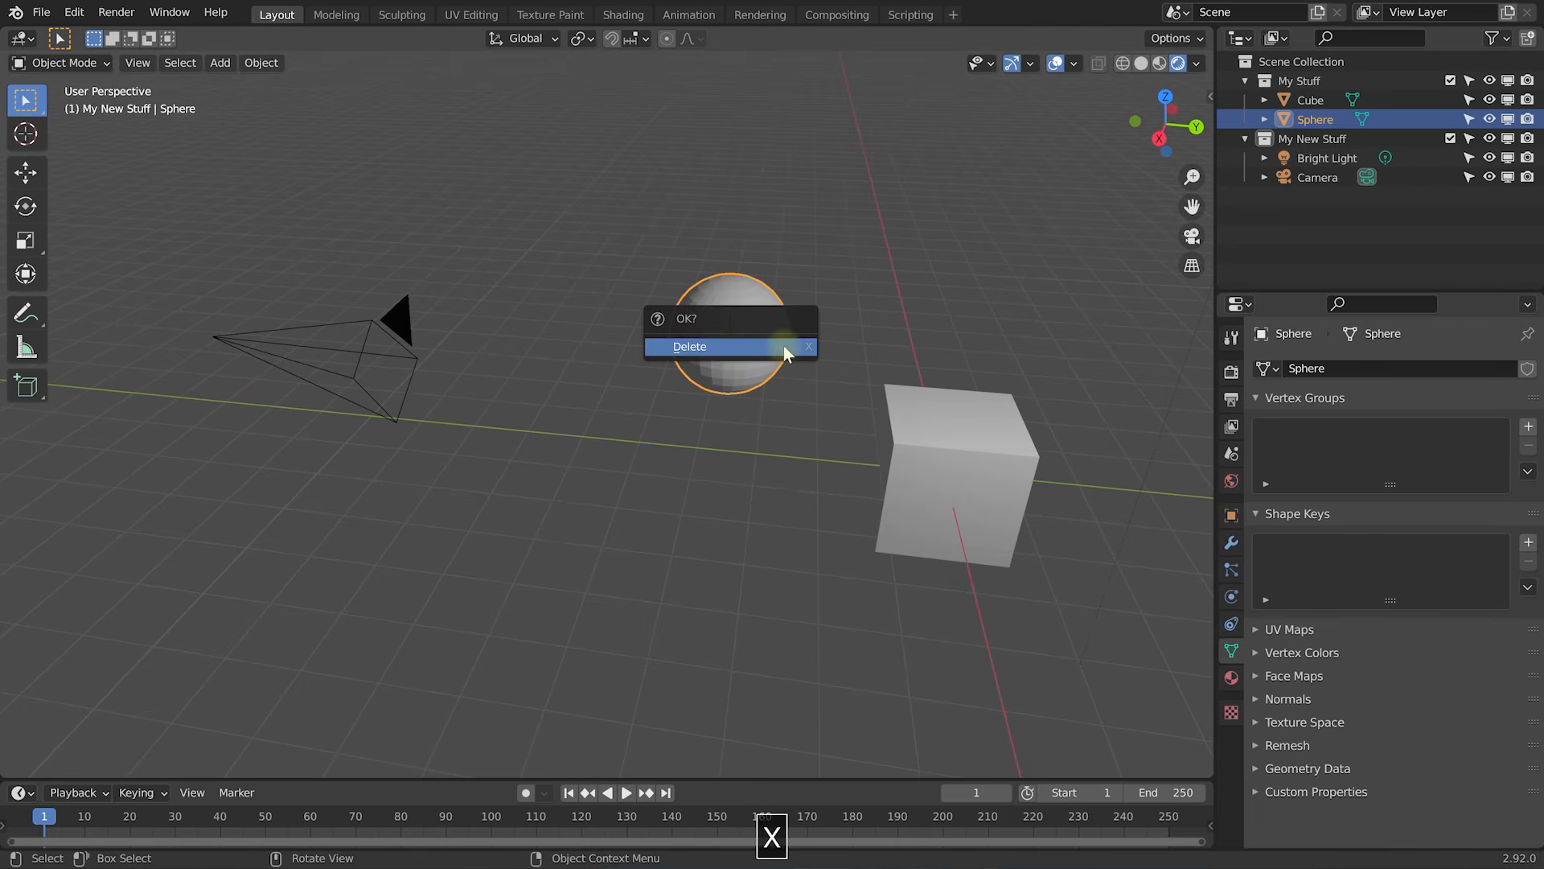
left_click(741, 348)
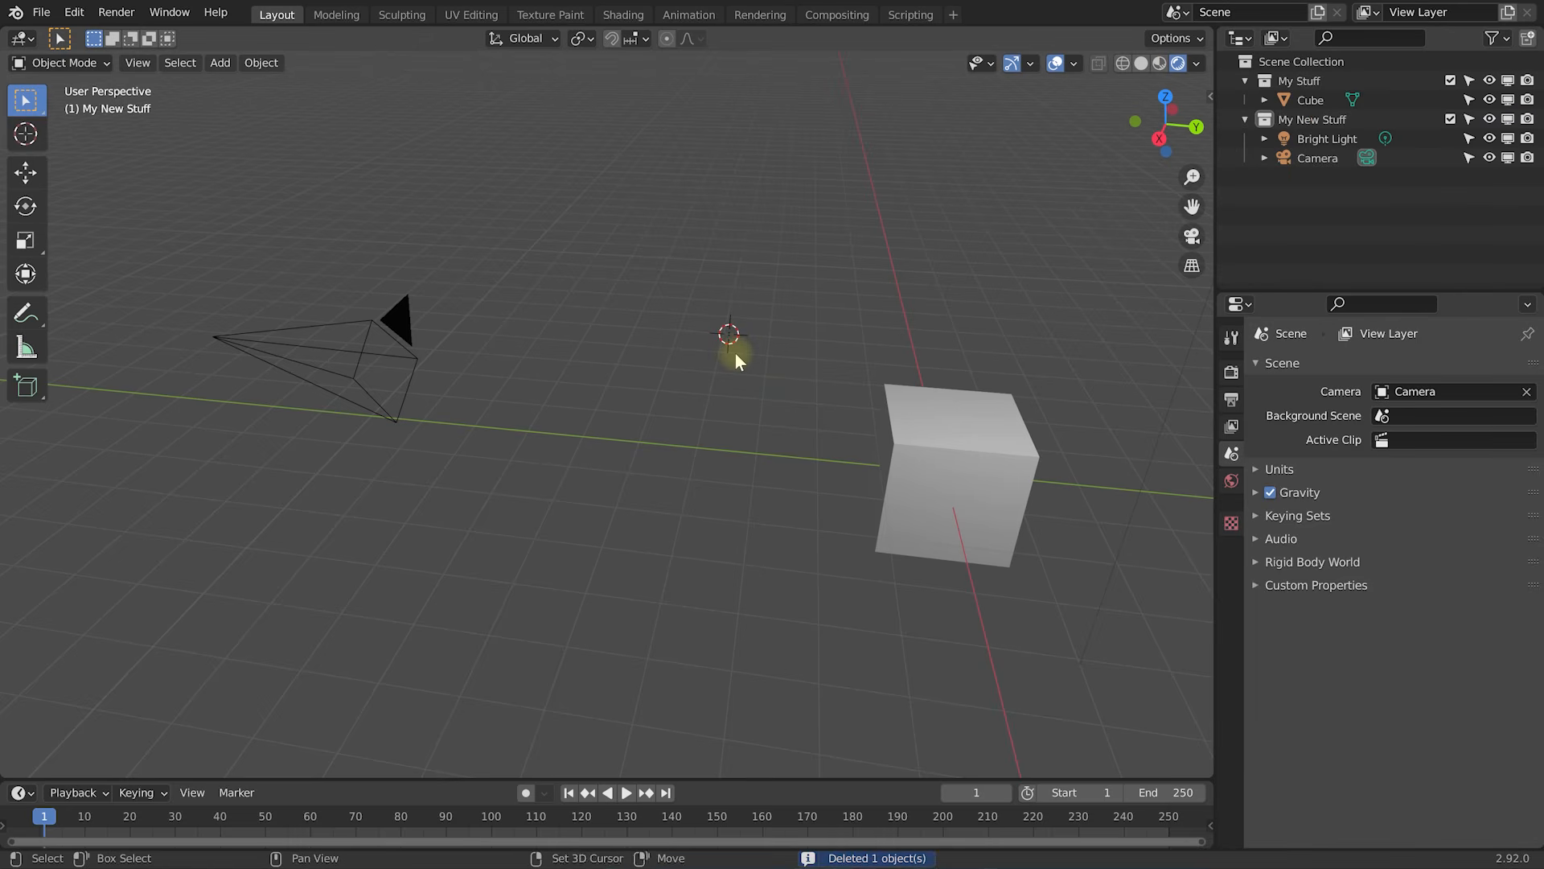
Add a UV Sphere mesh at the 3D cursor in the My New Stuff collection.
key("shift+a")
mouse_move(732, 352)
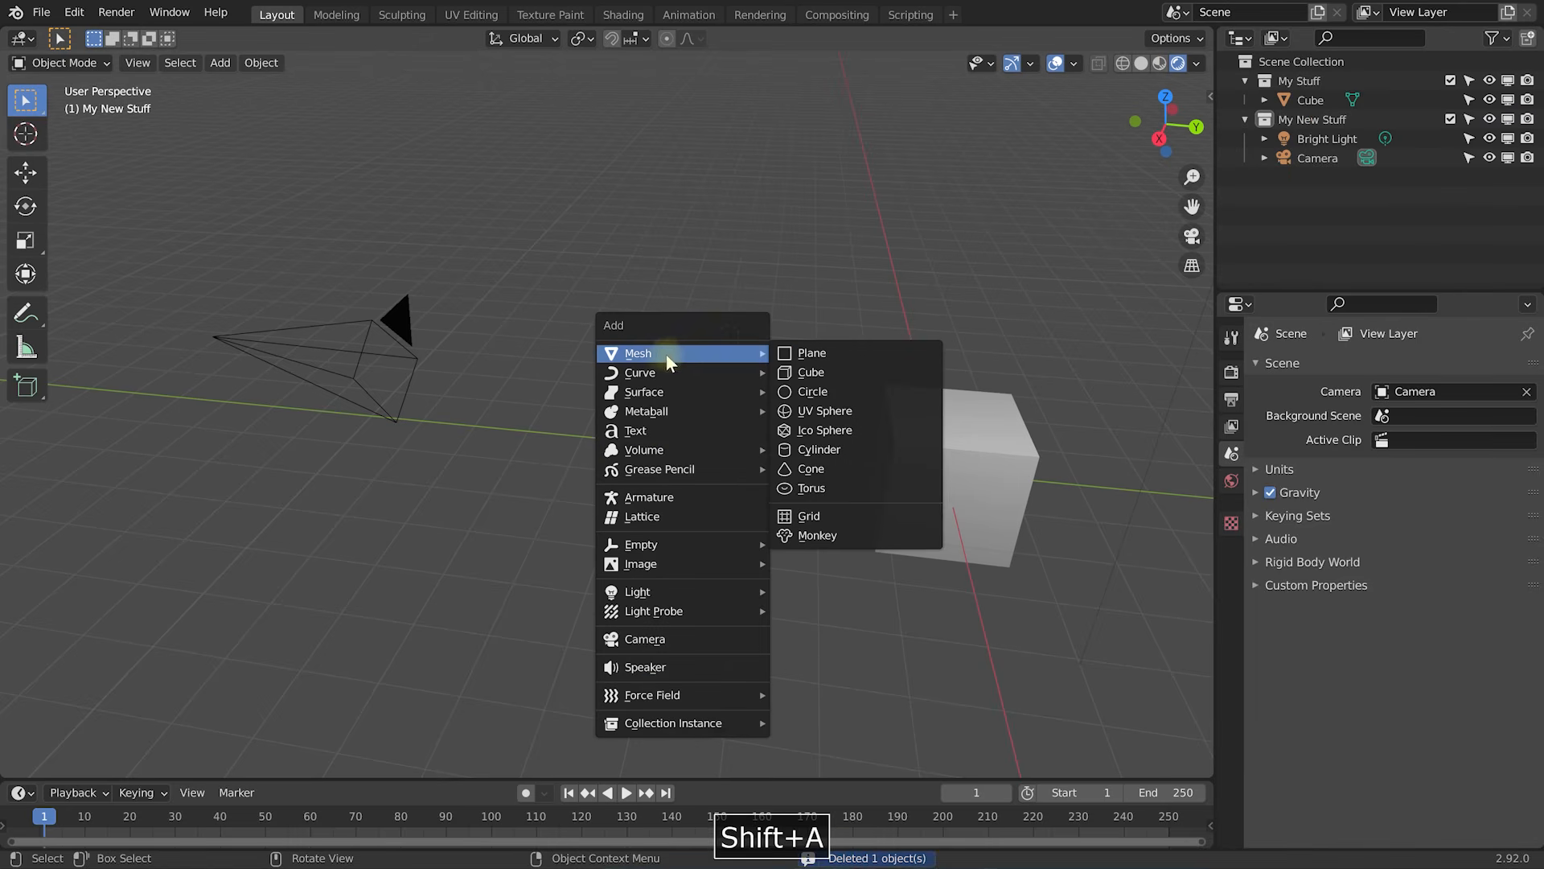
left_click(824, 415)
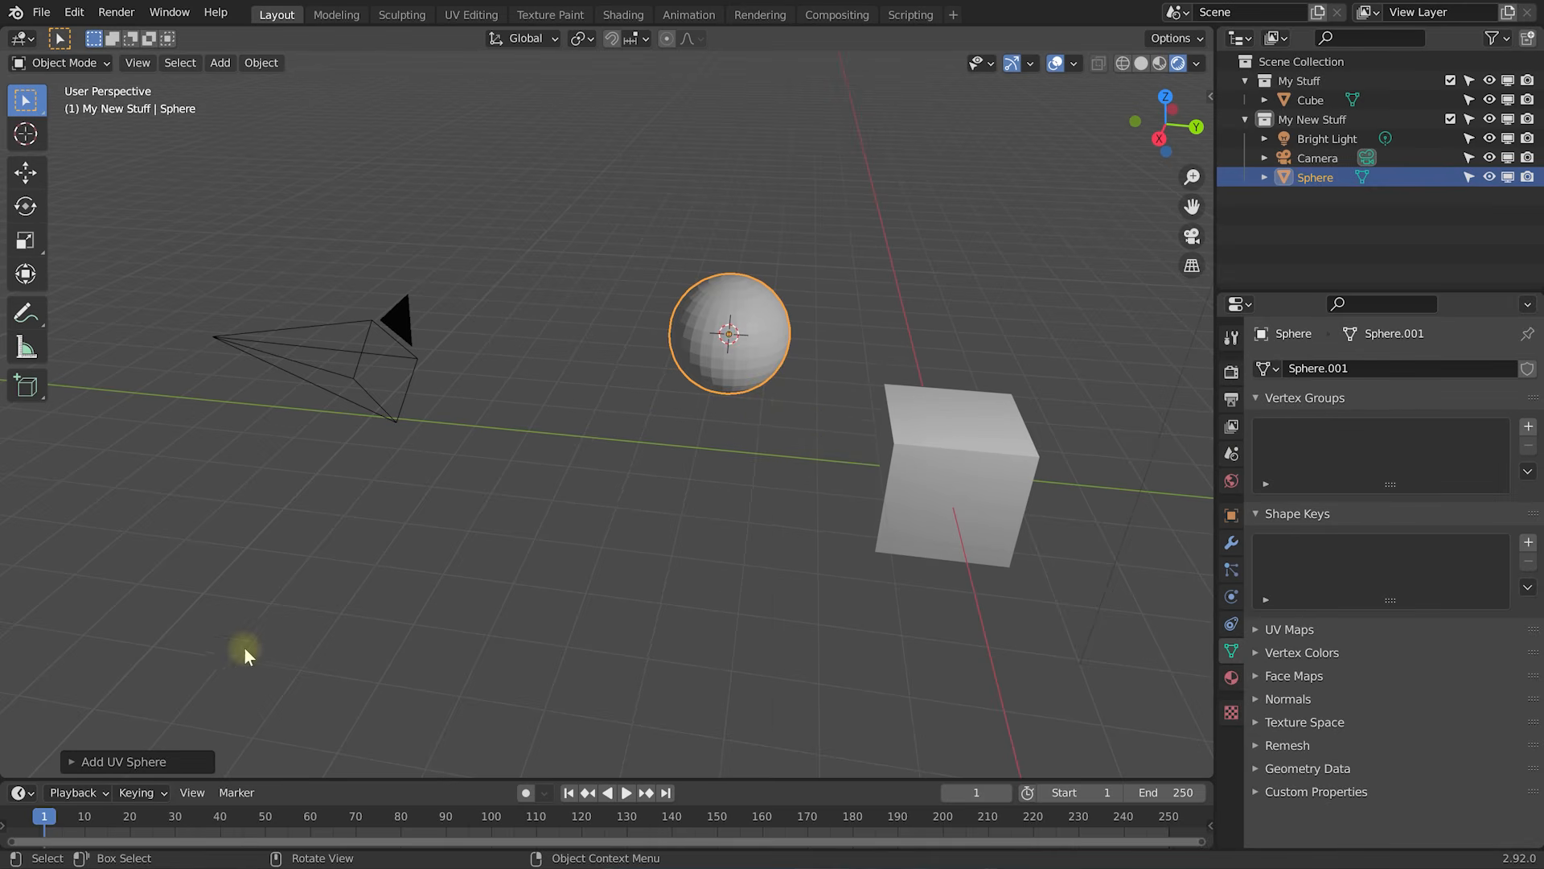
Set the new sphere to 61 segments, 11 rings, radius 1.04 m and location -0.929, -3.74, 2.13 m, and deselect it.
left_click(71, 761)
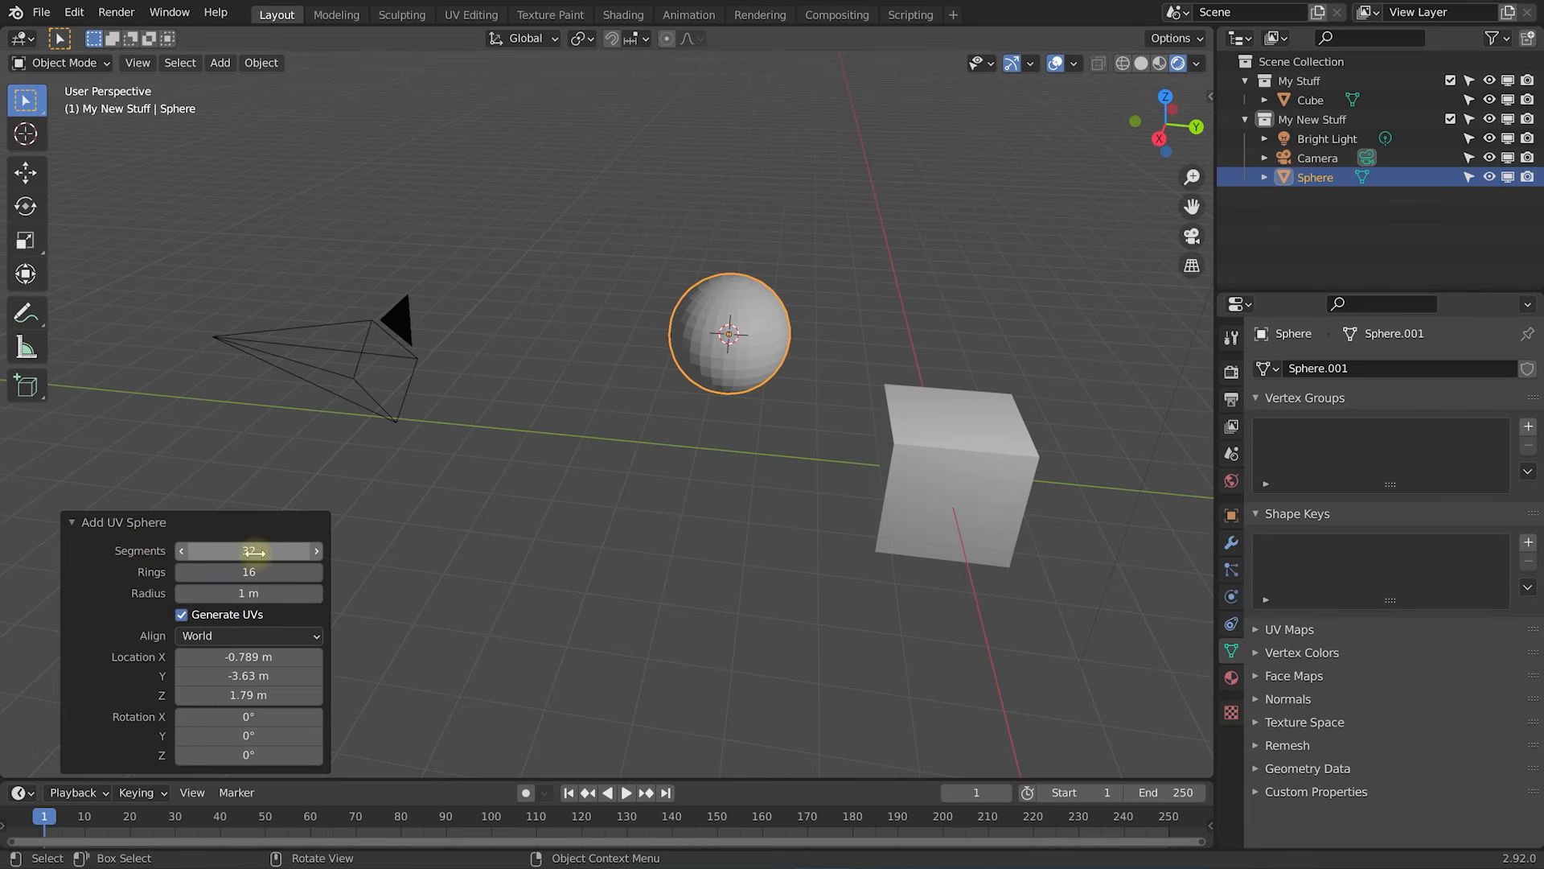
left_click(314, 552)
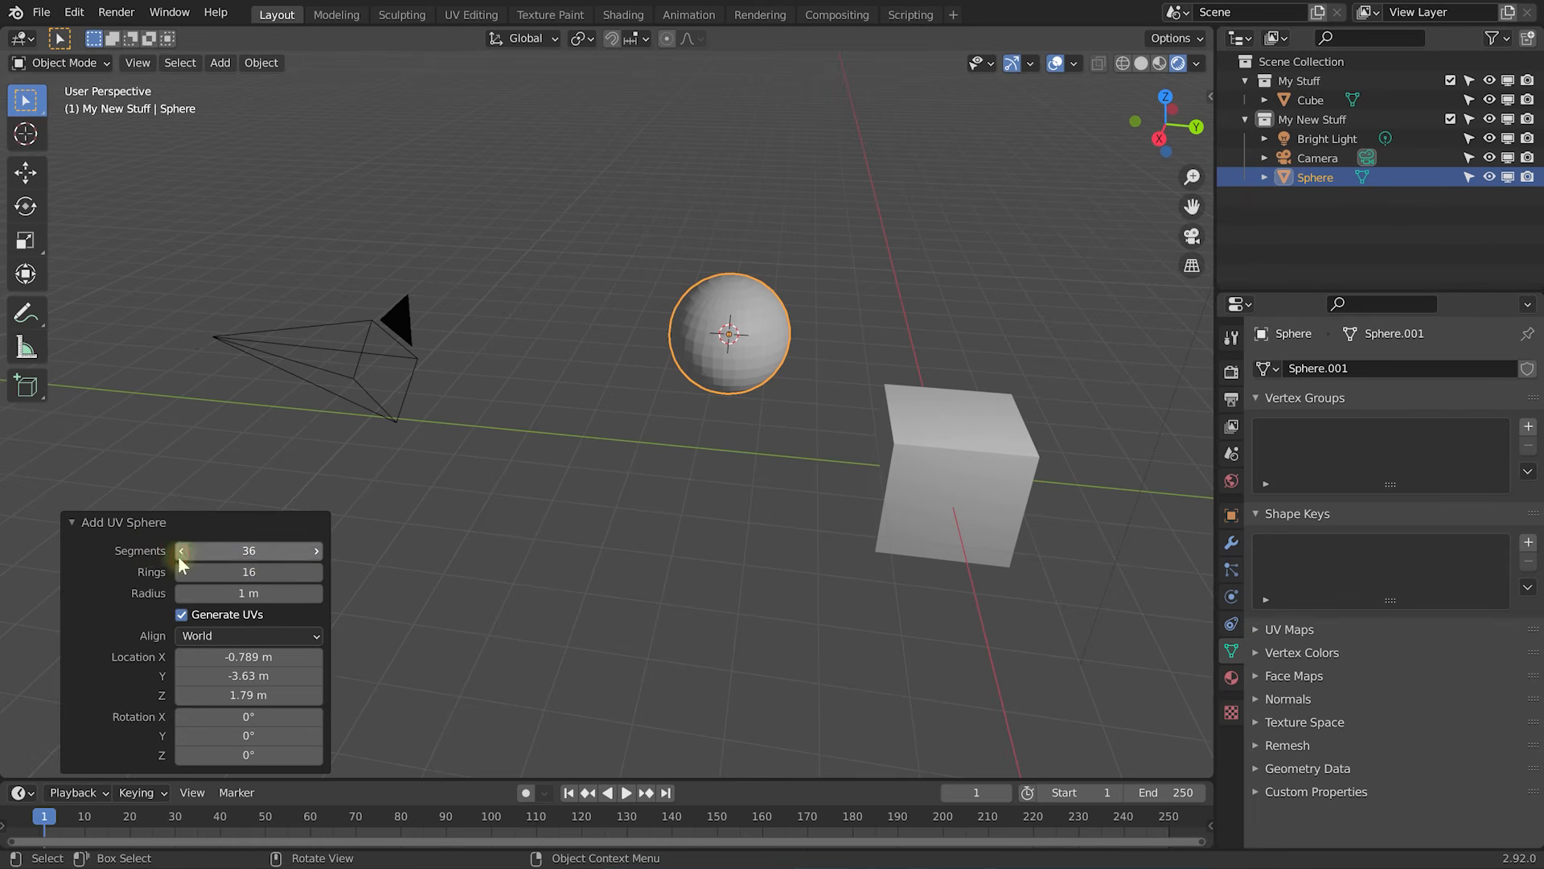
left_click(180, 555)
left_click(197, 547)
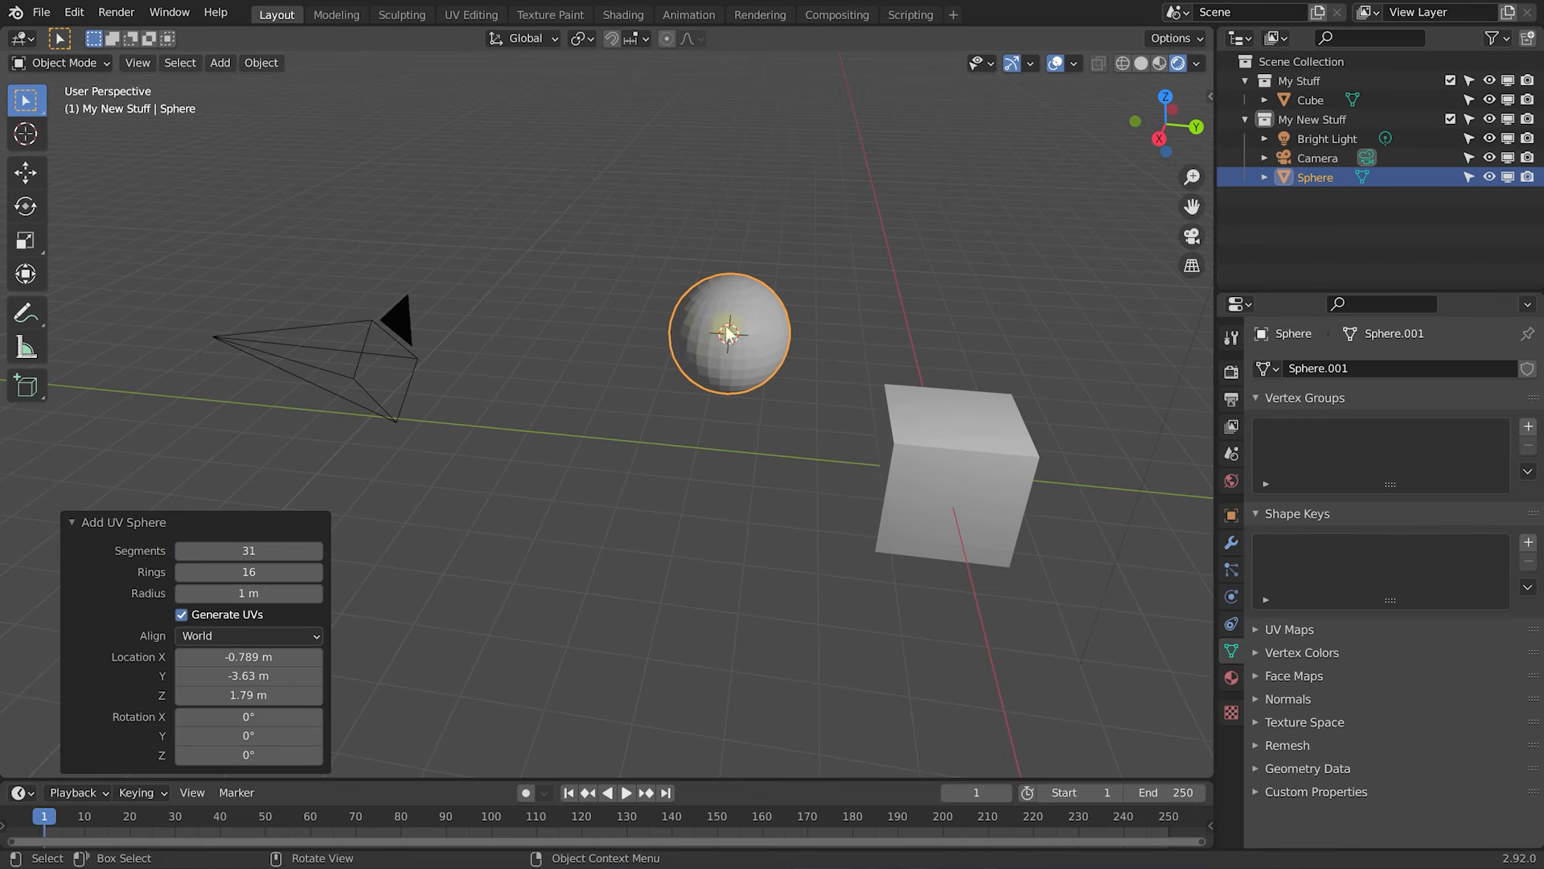
mouse_move(242, 545)
left_mouse_down()
mouse_move(427, 543)
mouse_move(230, 550)
mouse_move(252, 552)
left_mouse_up()
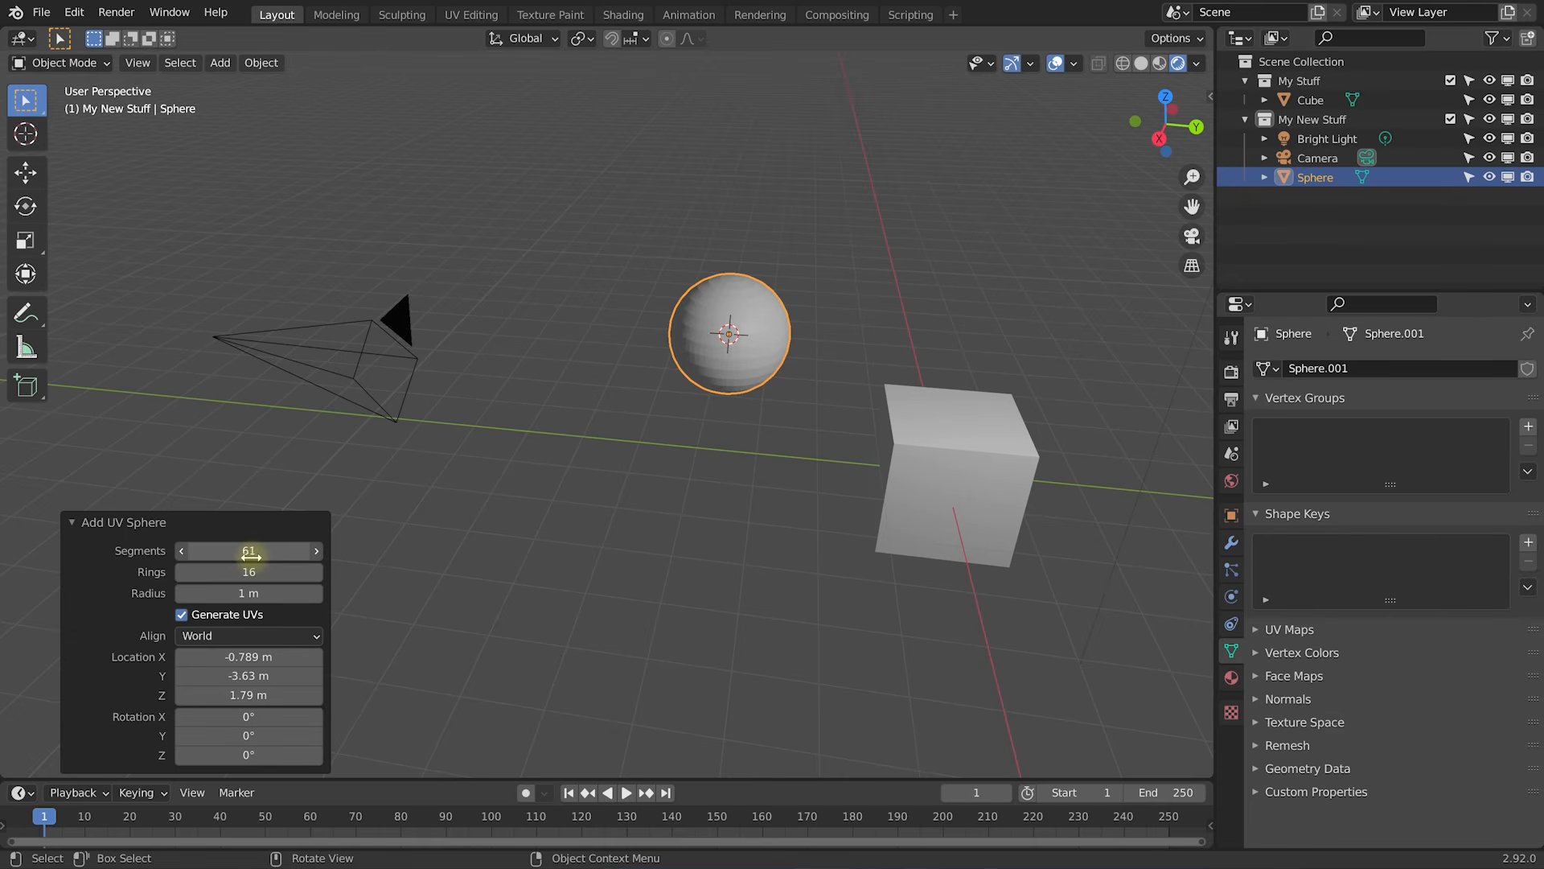
left_click_drag(251, 553, 246, 593)
left_click_drag(234, 678, 249, 660)
left_click_drag(239, 690, 241, 694)
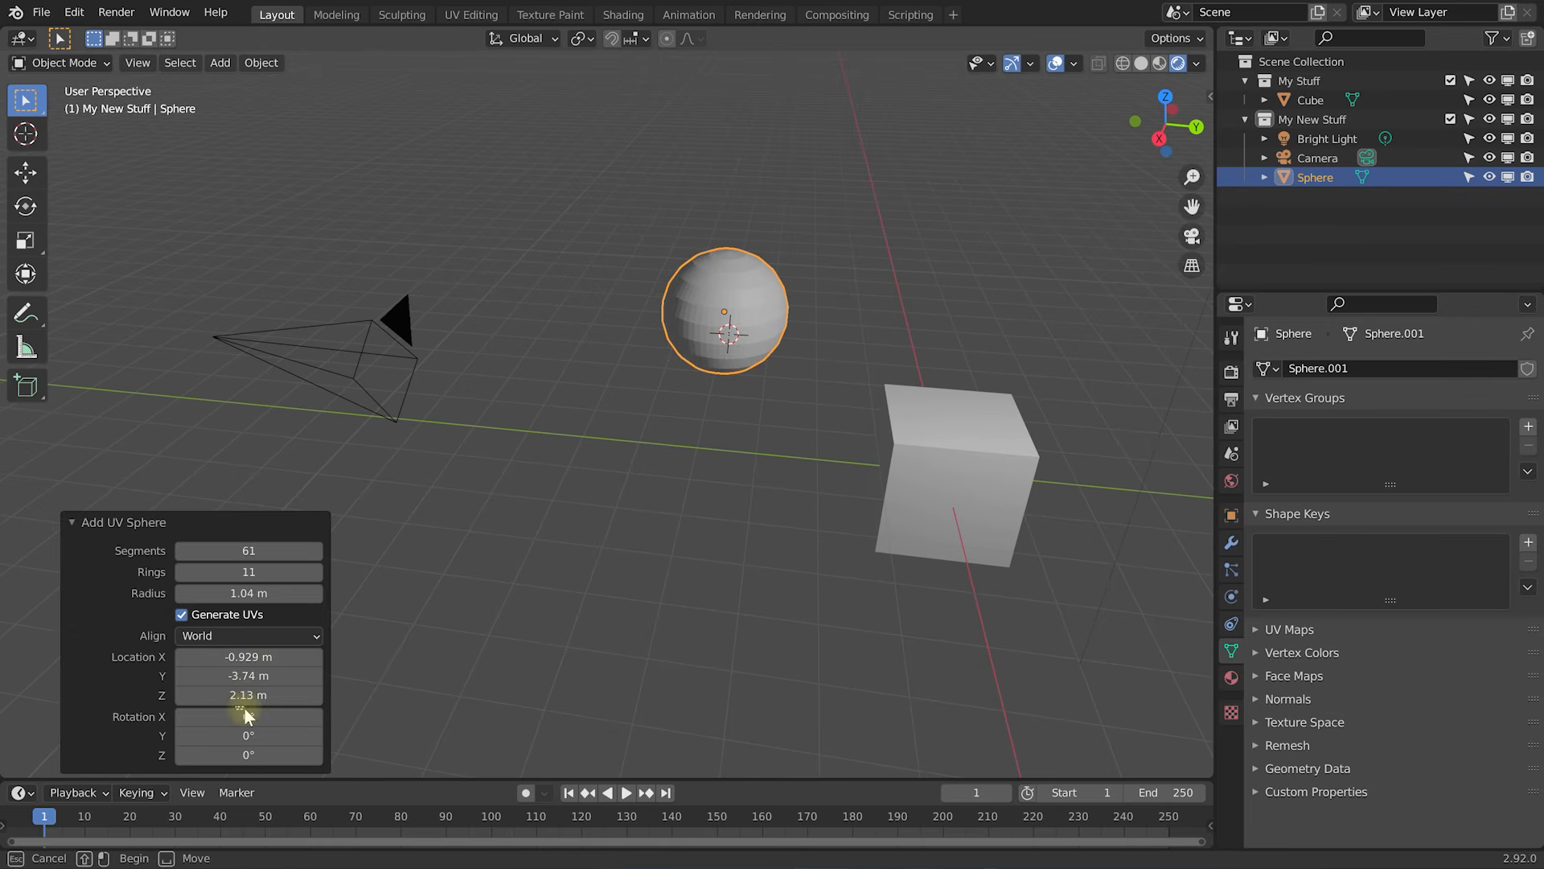
key("alt+a")
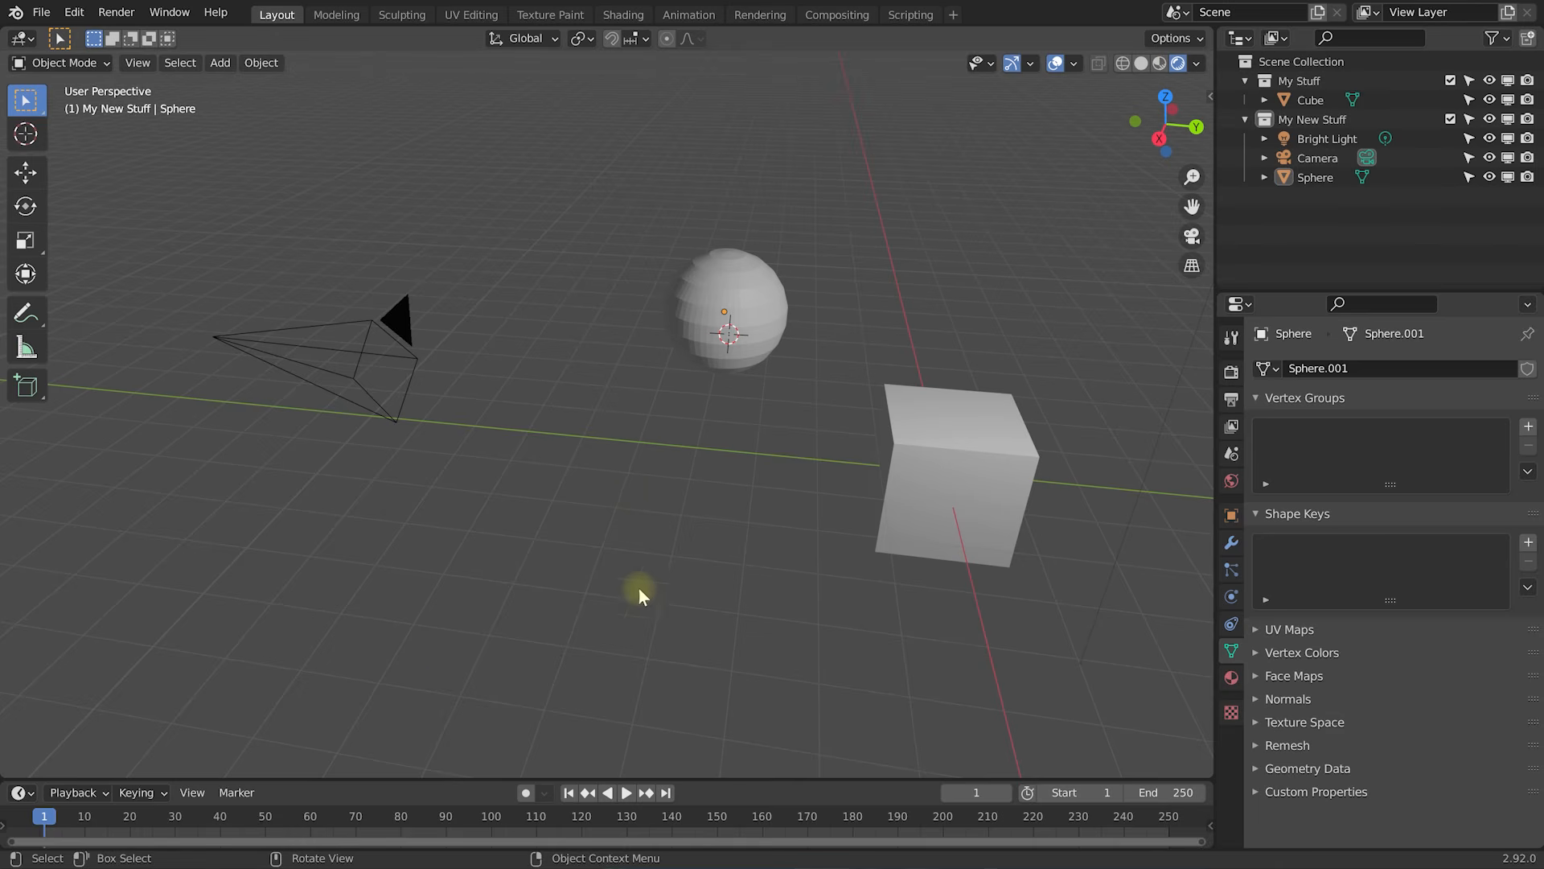
Place the 3D cursor in empty space on the opposite side of the cube from the sphere and add a Monkey mesh there.
middle_click_drag(669, 490, 468, 316)
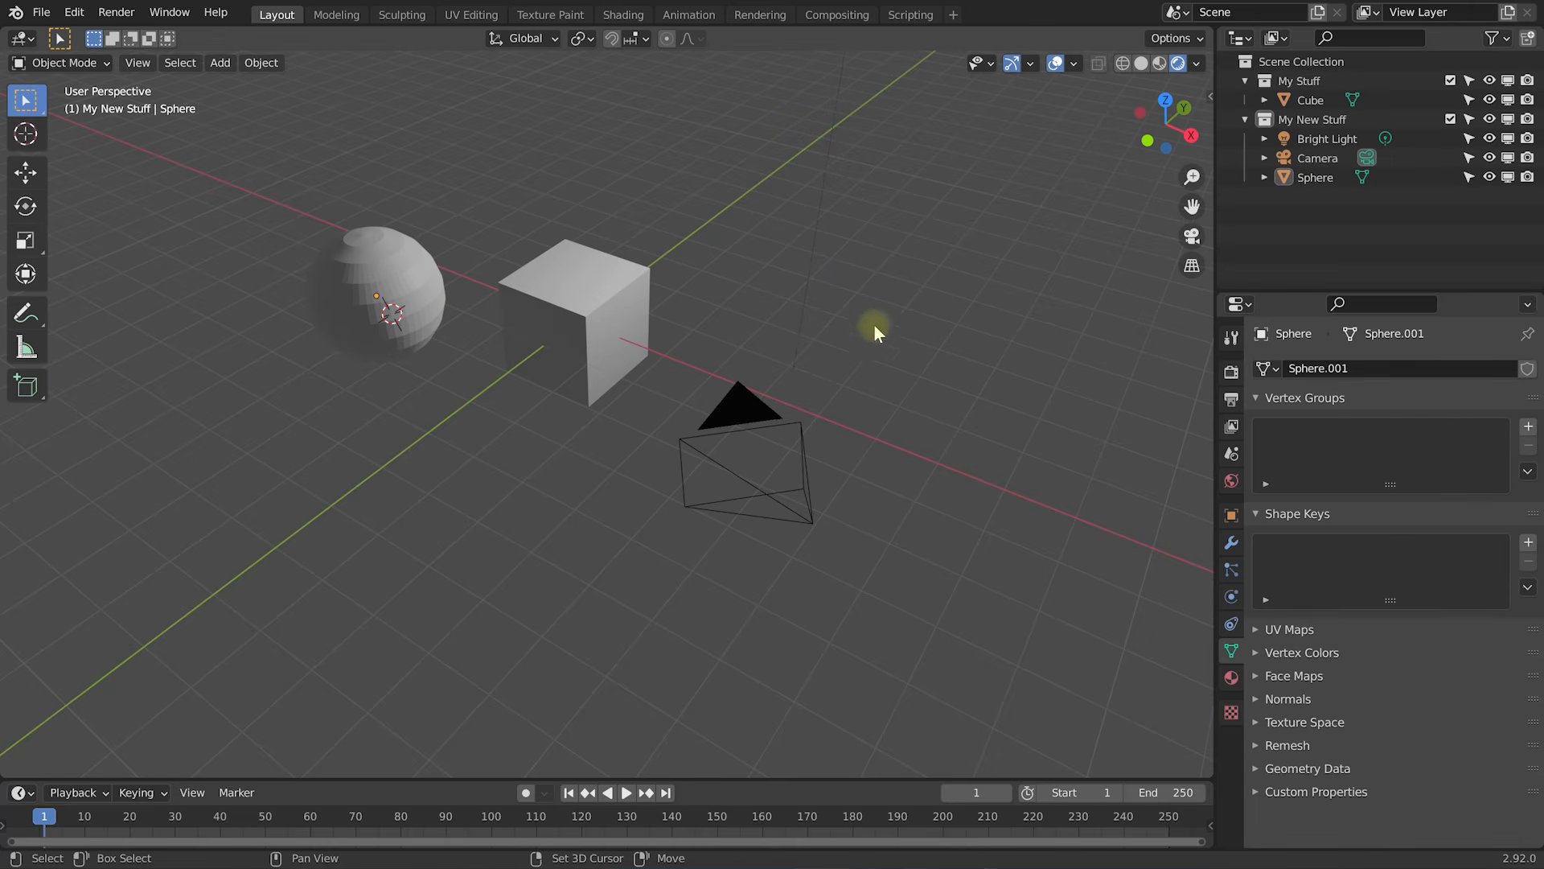
right_click(852, 336, "shift")
middle_click_drag(995, 400, 956, 359)
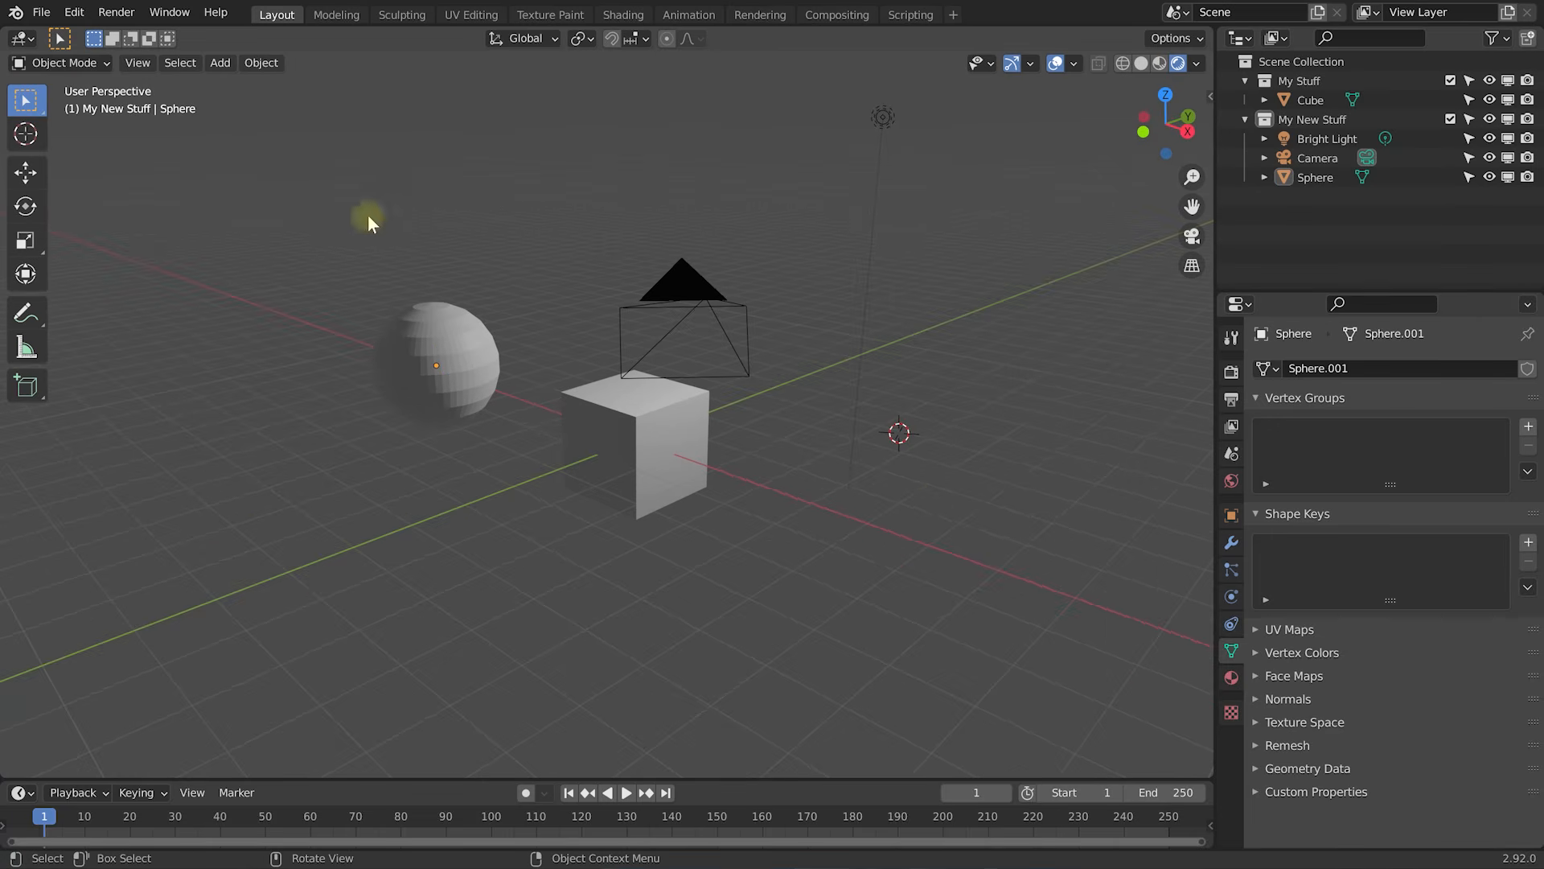
left_click(214, 65)
mouse_move(230, 83)
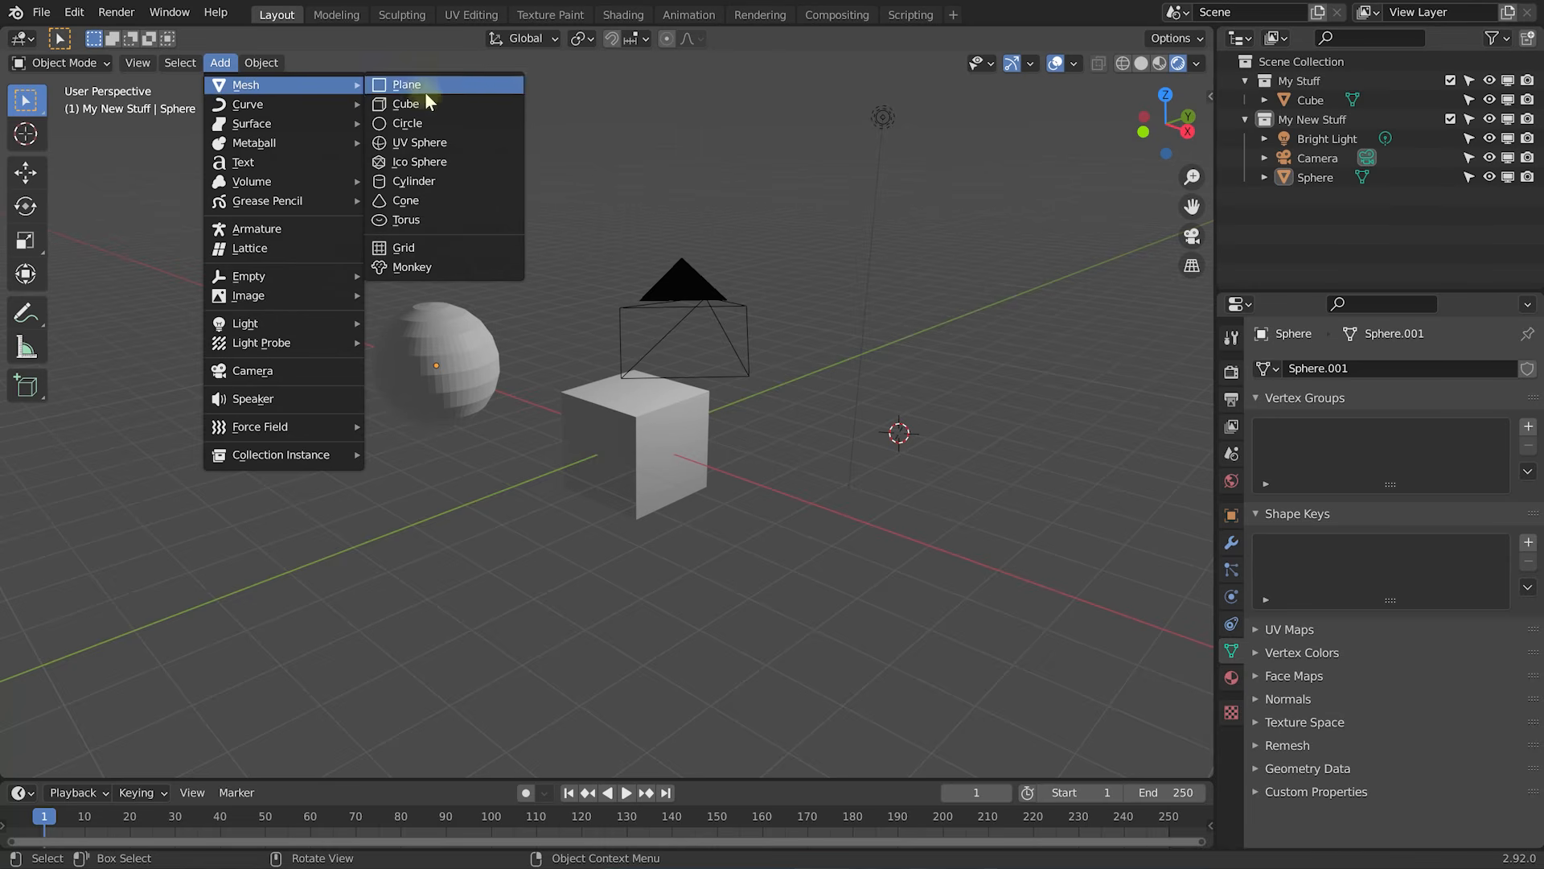
left_click(433, 267)
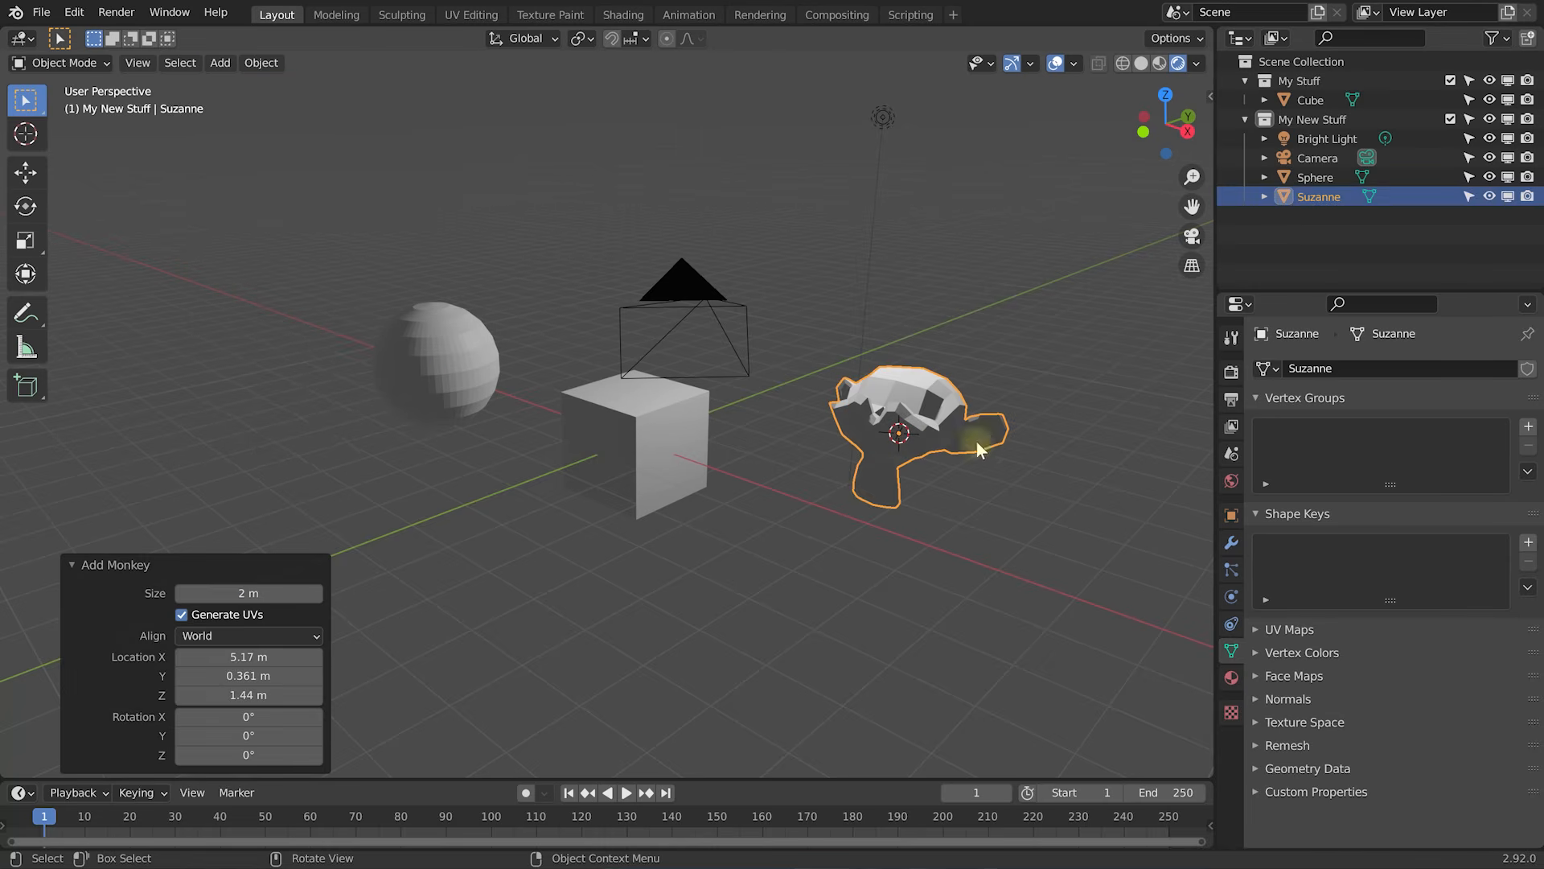
Set the new monkey's size to 2.12 m and its location to Y 2.95 m and Z 3.98 m.
middle_click_drag(1049, 482, 995, 480)
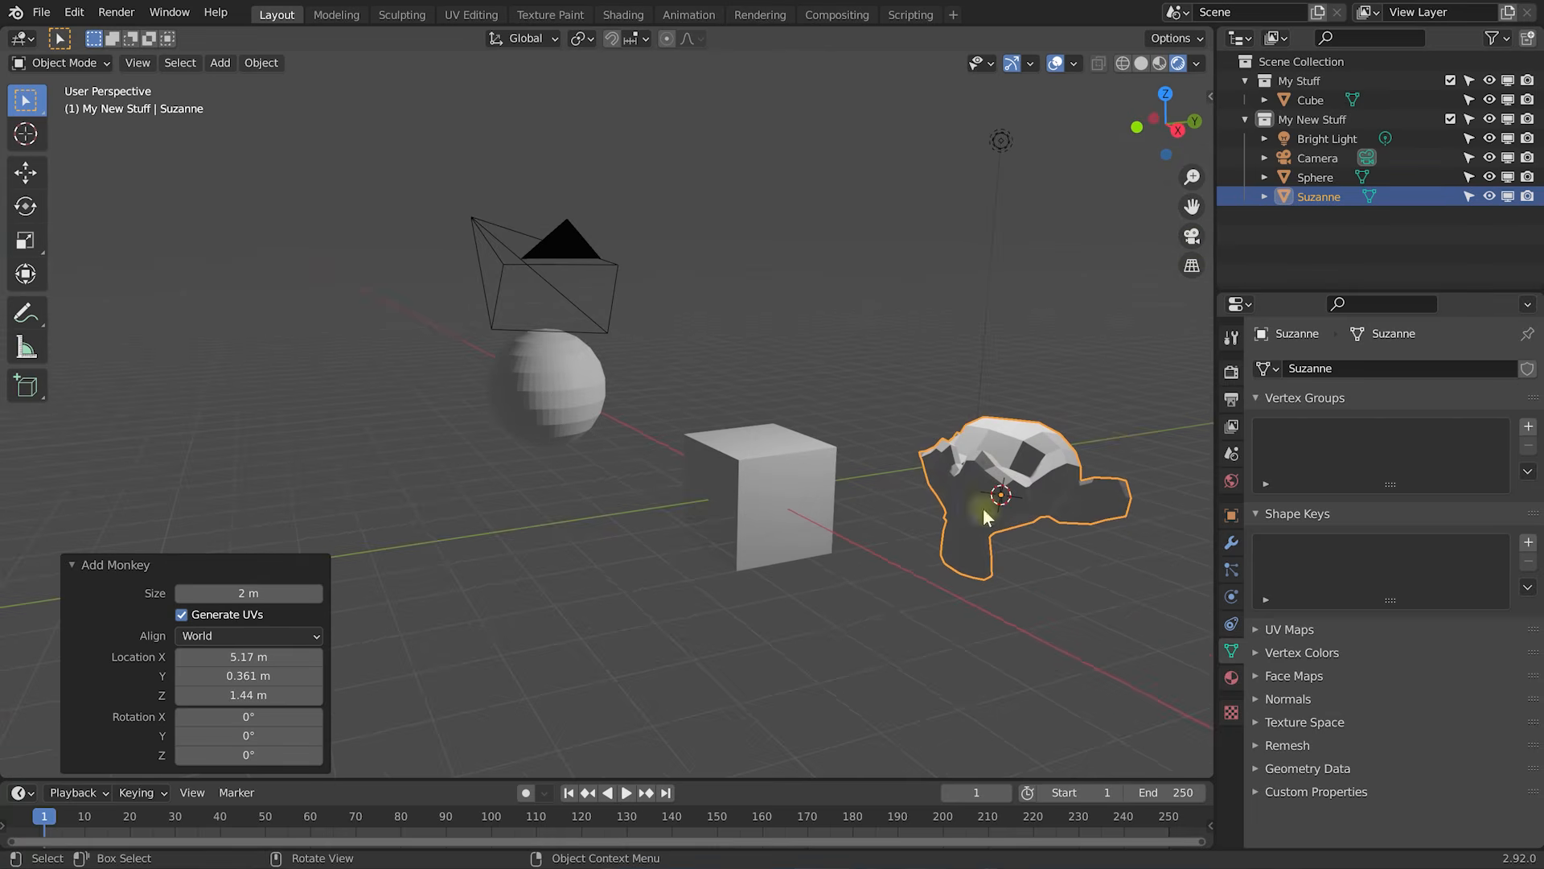
left_click(72, 564)
left_click(74, 761)
left_click_drag(241, 593, 251, 595)
mouse_move(266, 675)
left_mouse_down()
mouse_move(179, 678)
mouse_move(349, 654)
mouse_move(249, 699)
mouse_move(357, 669)
mouse_move(214, 687)
mouse_move(250, 672)
left_mouse_up()
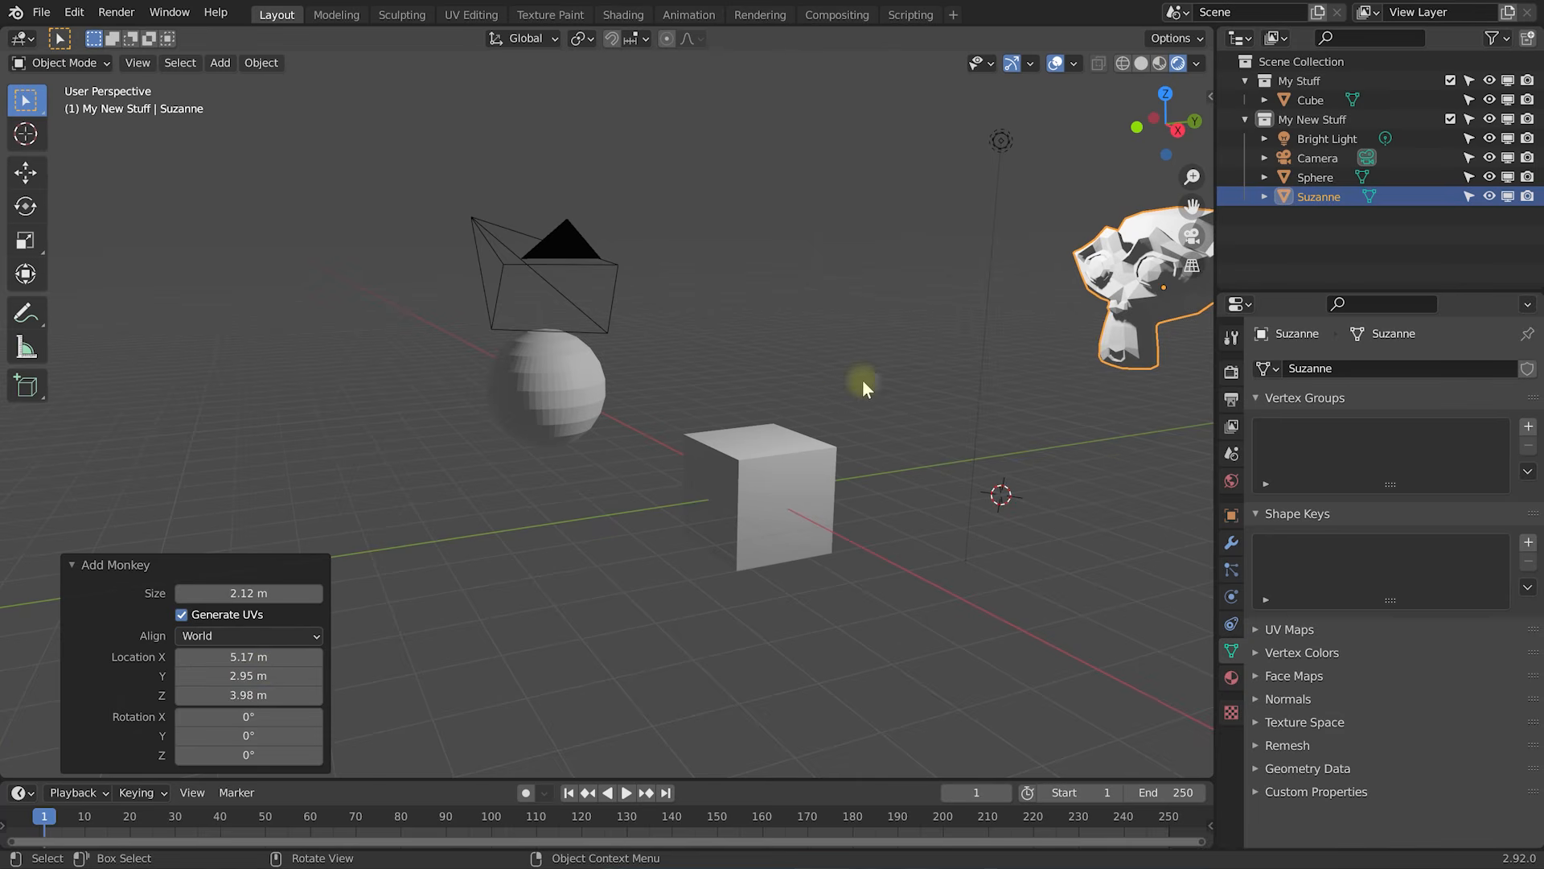
Select the sphere and switch the selection back to the monkey head.
middle_click_drag(794, 366, 936, 434)
left_click(557, 390)
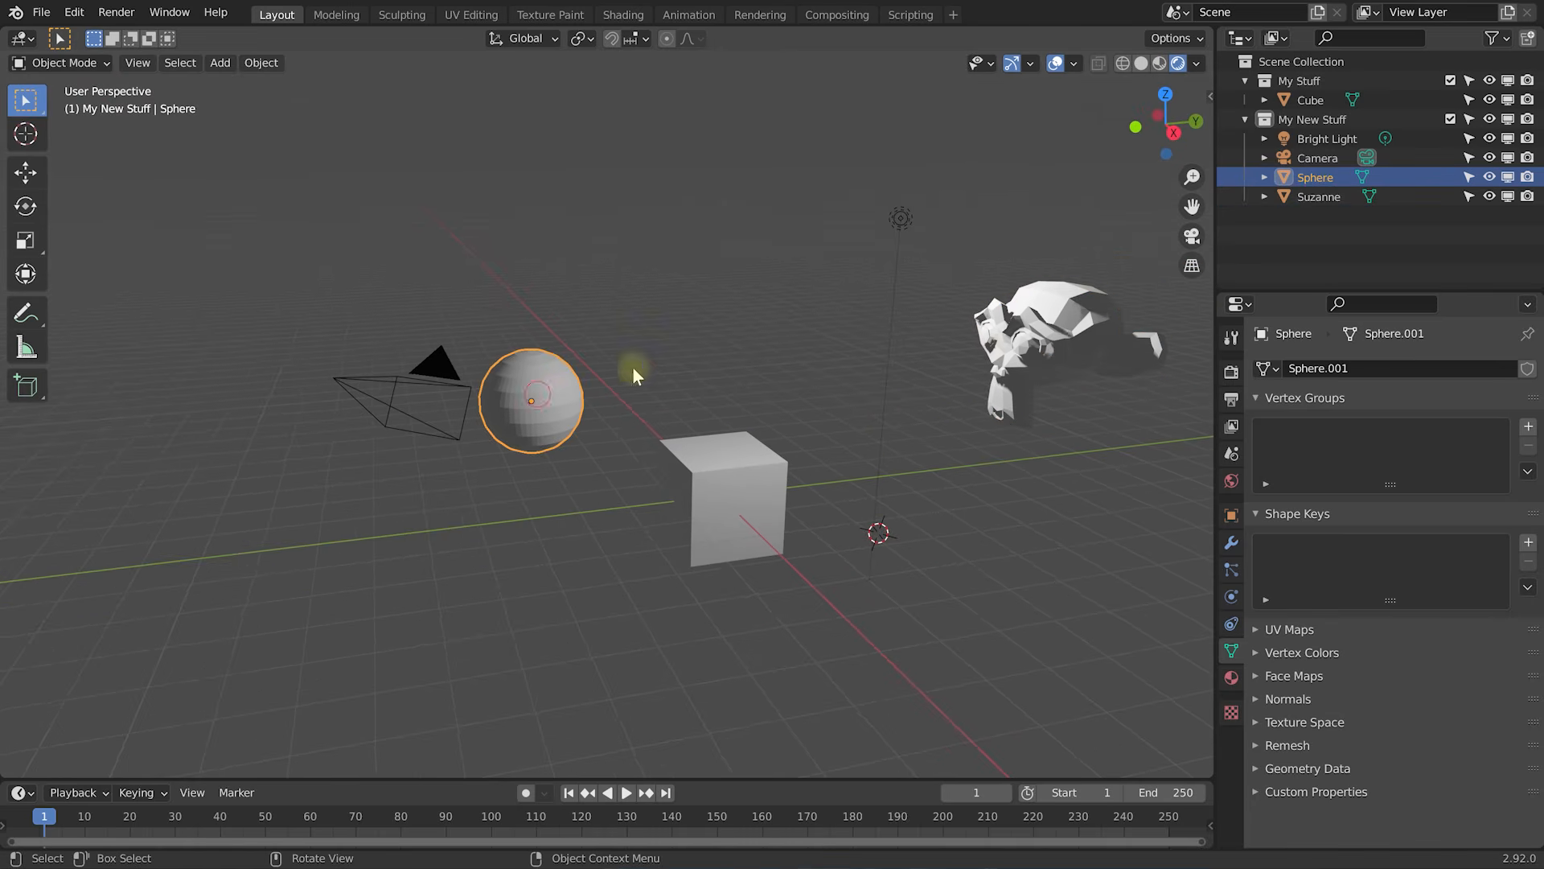
left_click(1029, 340)
middle_click_drag(861, 386, 880, 413)
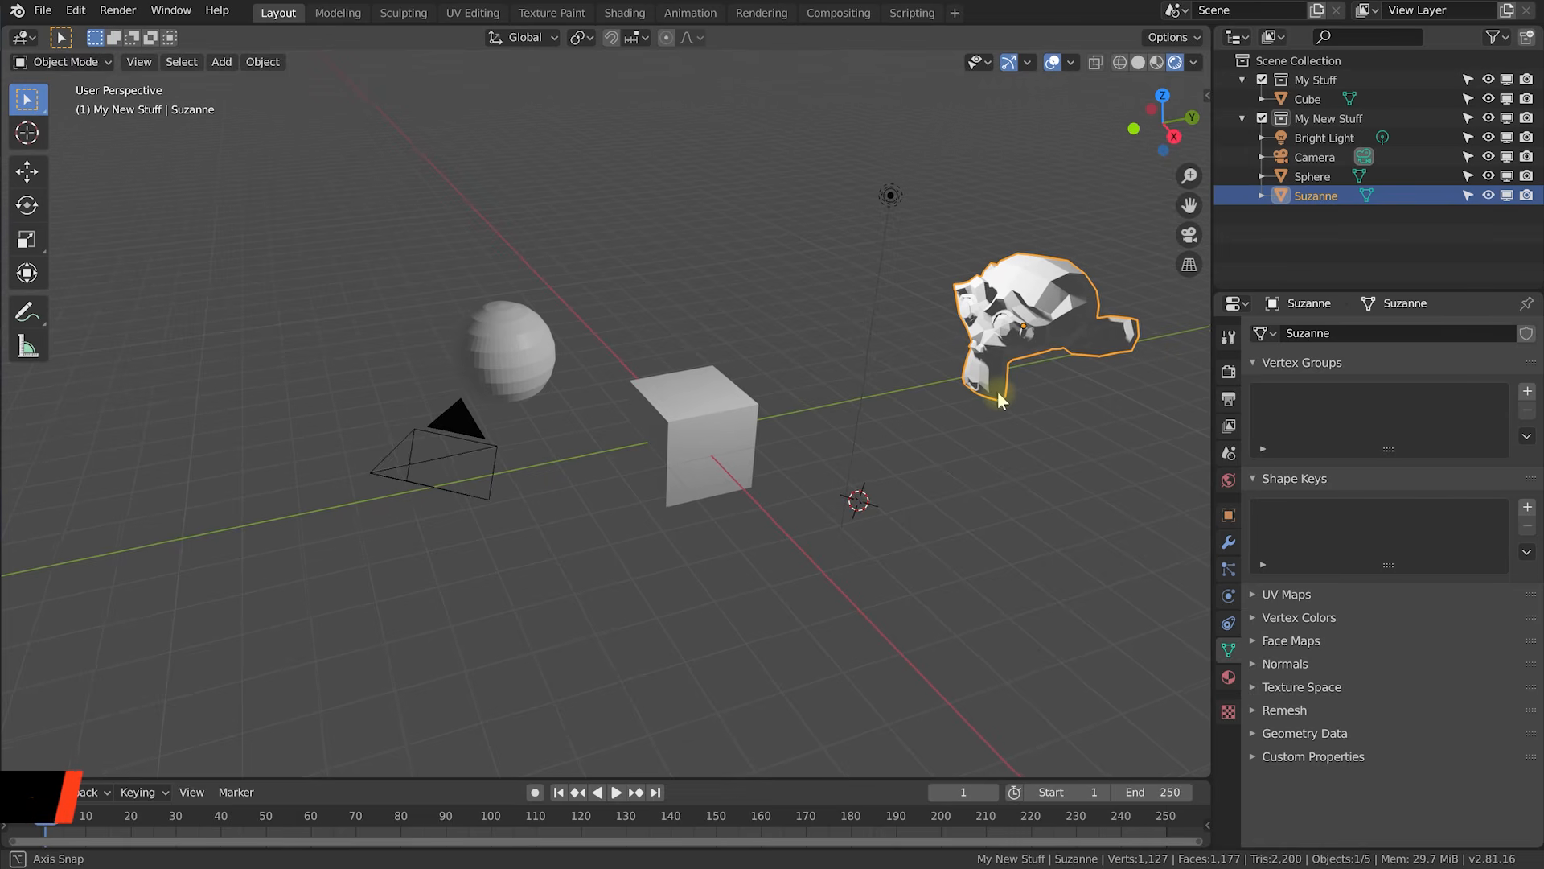
middle_click_drag(1000, 400, 957, 366)
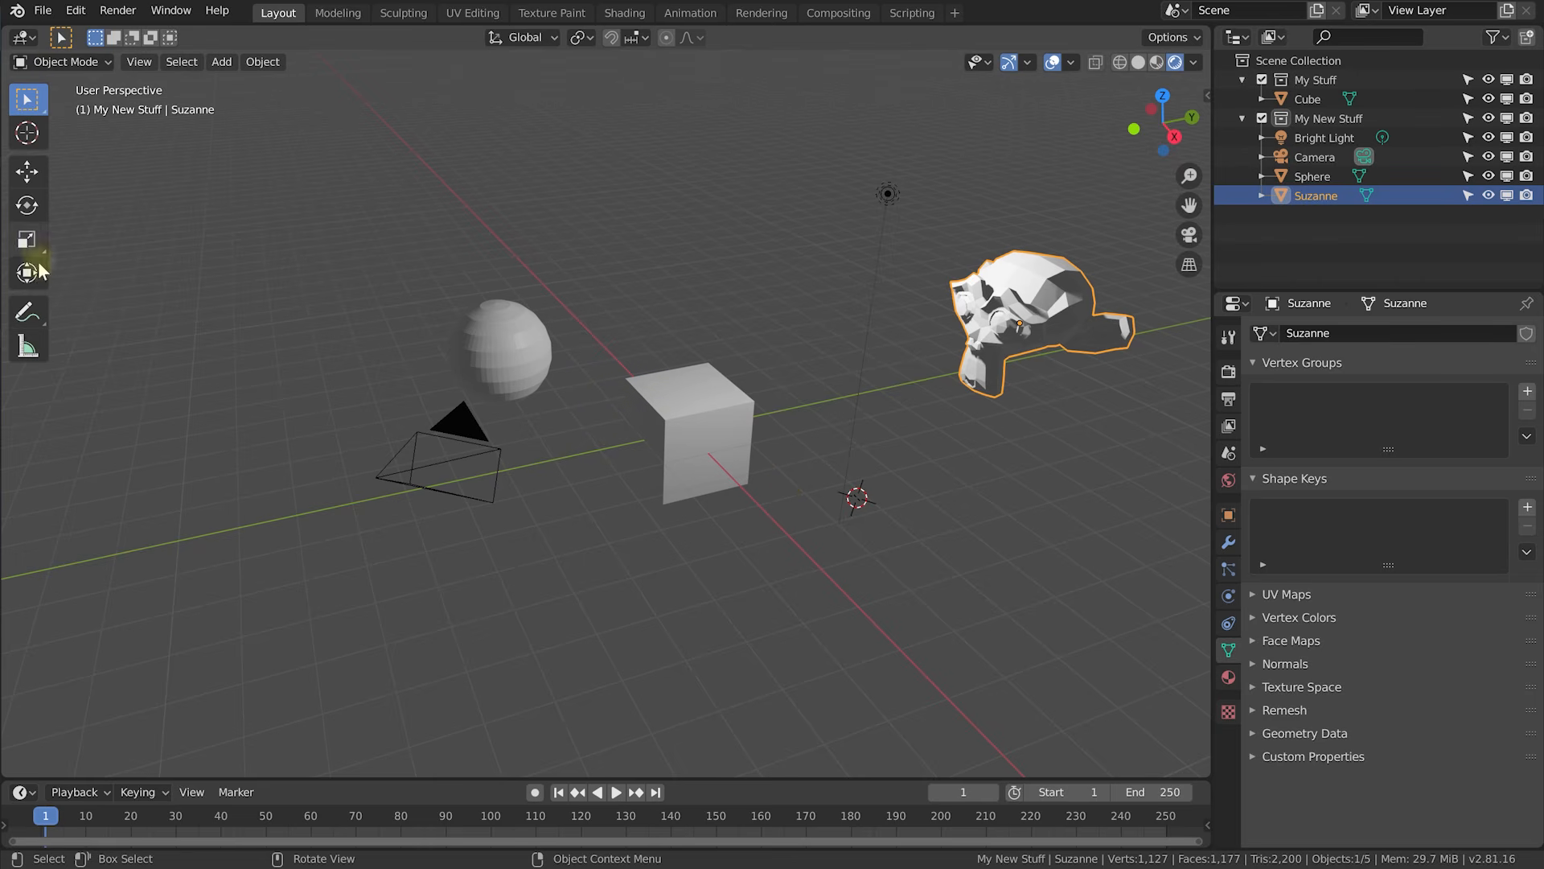
Reposition the 3D cursor with the Cursor tool, trying a spot on the monkey and leaving it in empty space above the cube.
left_click(26, 135)
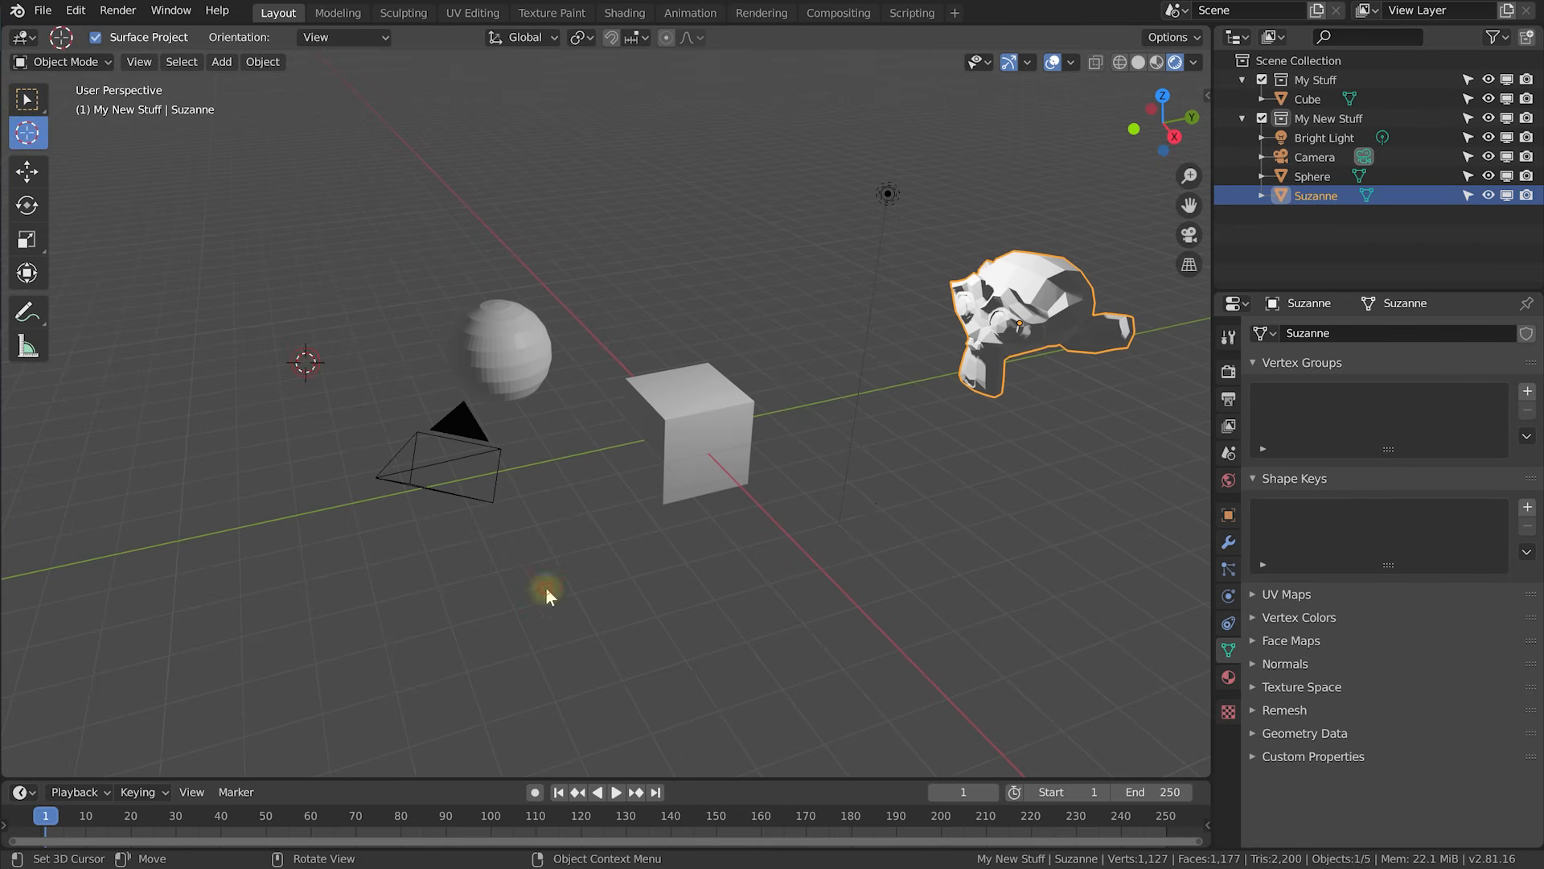
left_click_drag(882, 463, 718, 301)
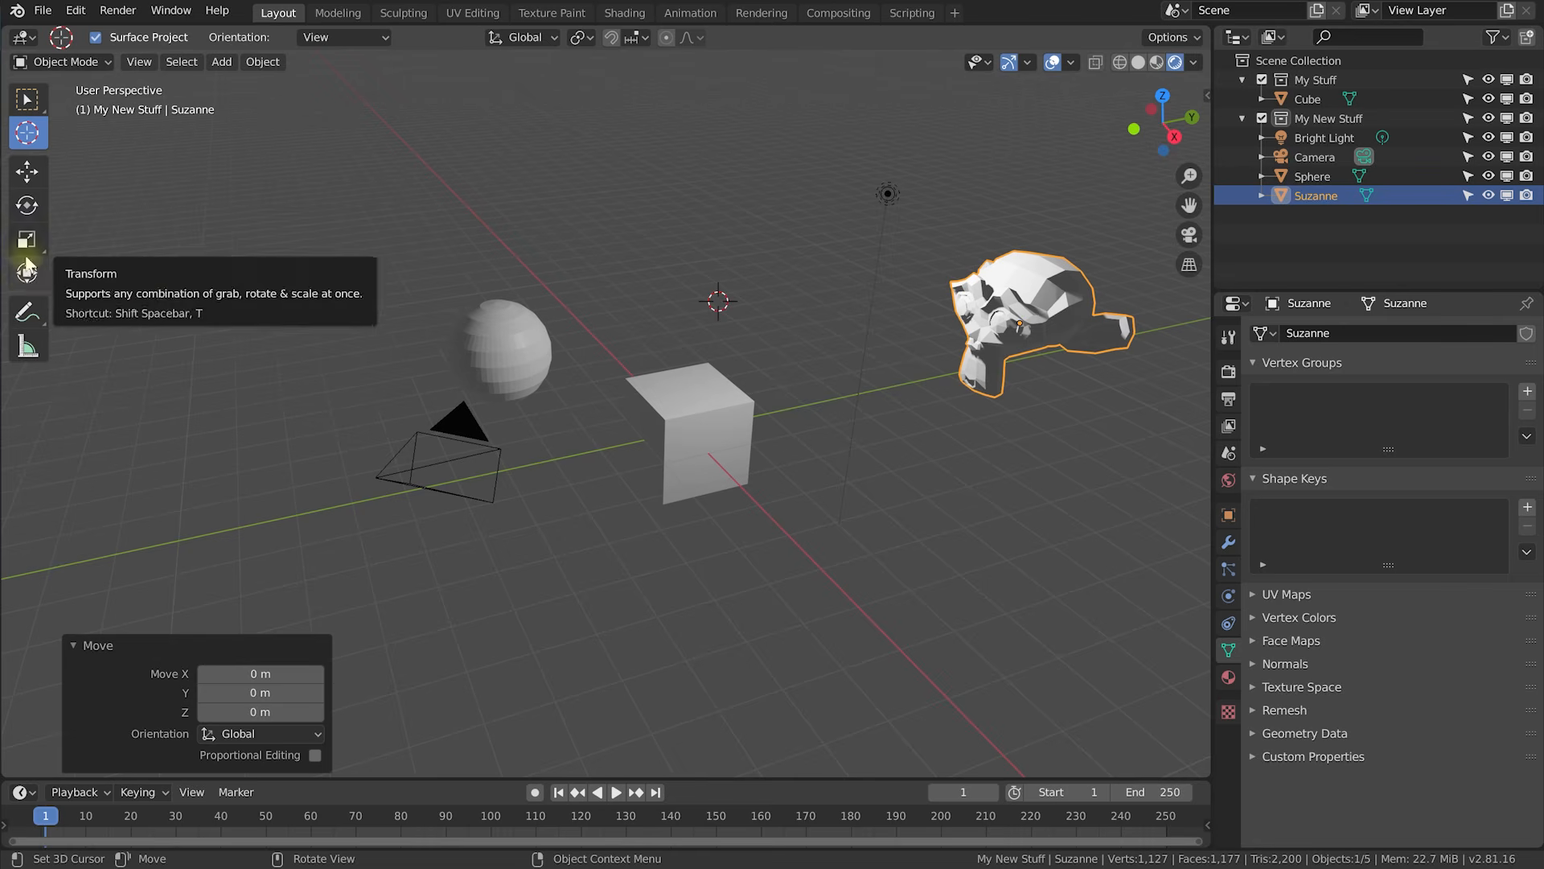
left_click(1035, 315)
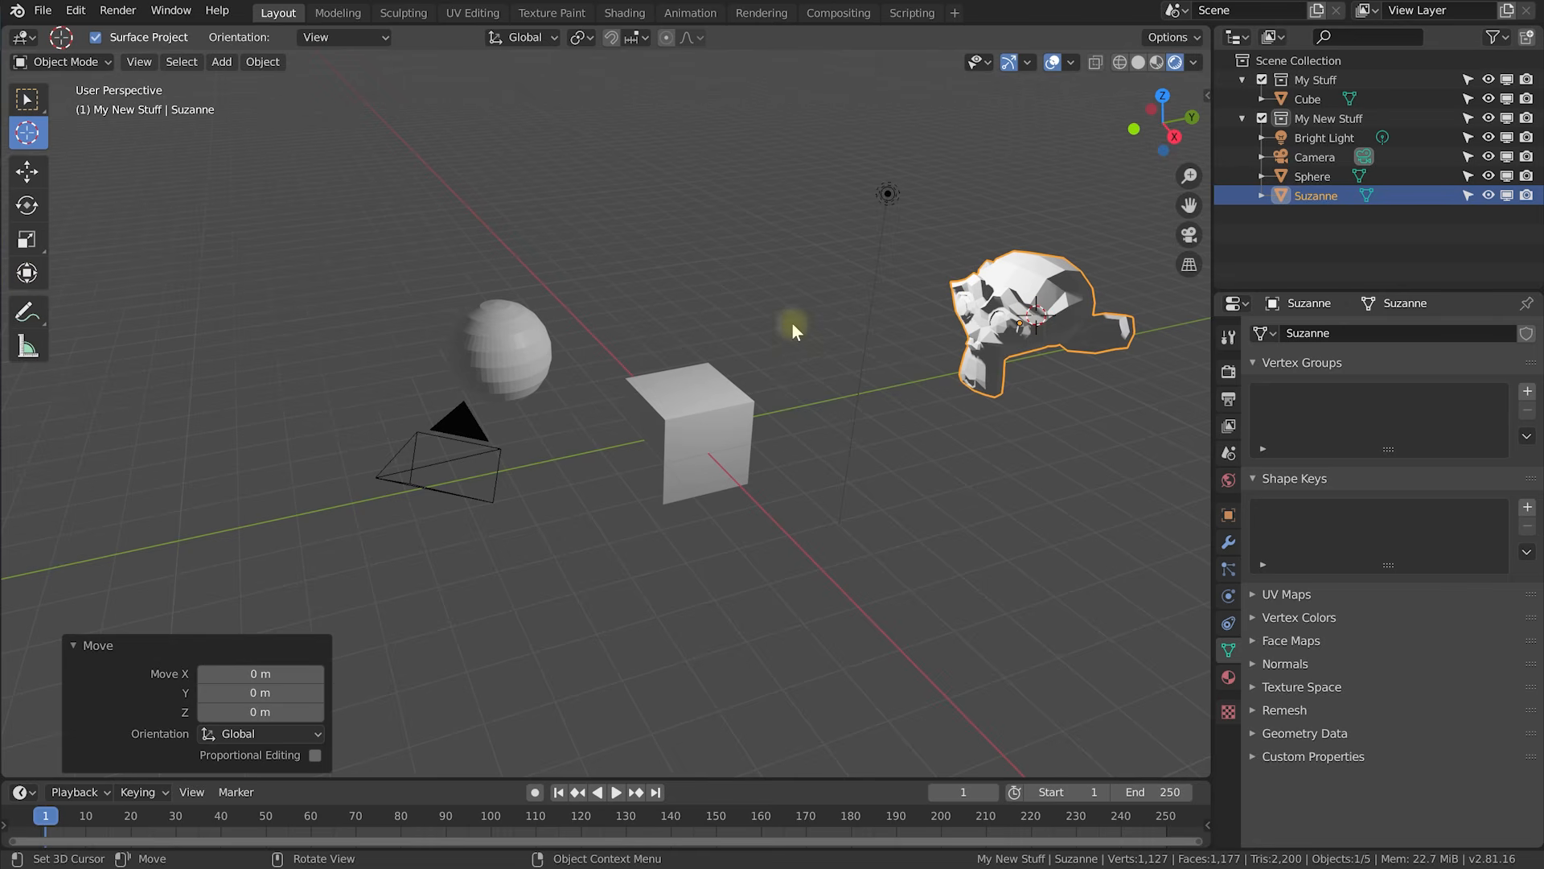
left_click(781, 279)
Return to the Select Box tool and reselect the monkey head.
left_click(27, 101)
left_click(1015, 311)
left_click(1050, 421)
left_click(1014, 296)
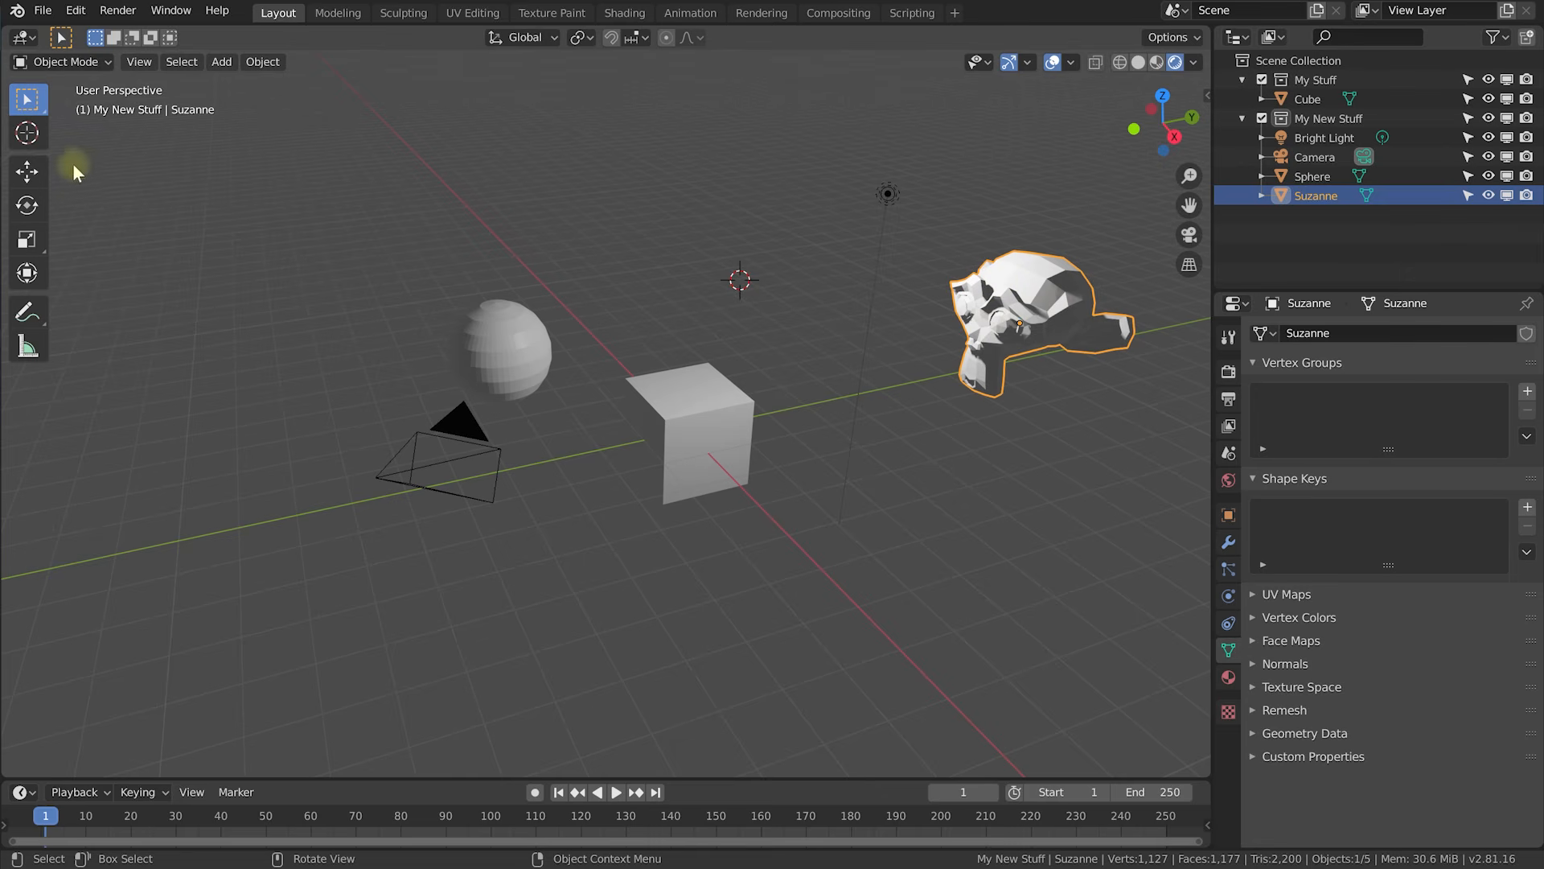
Move the monkey head up along the Z axis with the Move tool and bring it back down about 2.25 m.
left_click(26, 172)
mouse_move(989, 310)
middle_mouse_down()
mouse_move(1033, 298)
mouse_move(969, 308)
middle_mouse_up()
left_click_drag(947, 239, 997, 89)
left_click_drag(1010, 162, 995, 218)
Shift the monkey head within the YZ plane by about 0.143 m in Y and 0.115 m in Z.
scroll(1031, 262, "up", 3)
middle_click_drag(1054, 266, 357, 514, "shift")
scroll(939, 298, "up", 5)
middle_click_drag(988, 330, 899, 301)
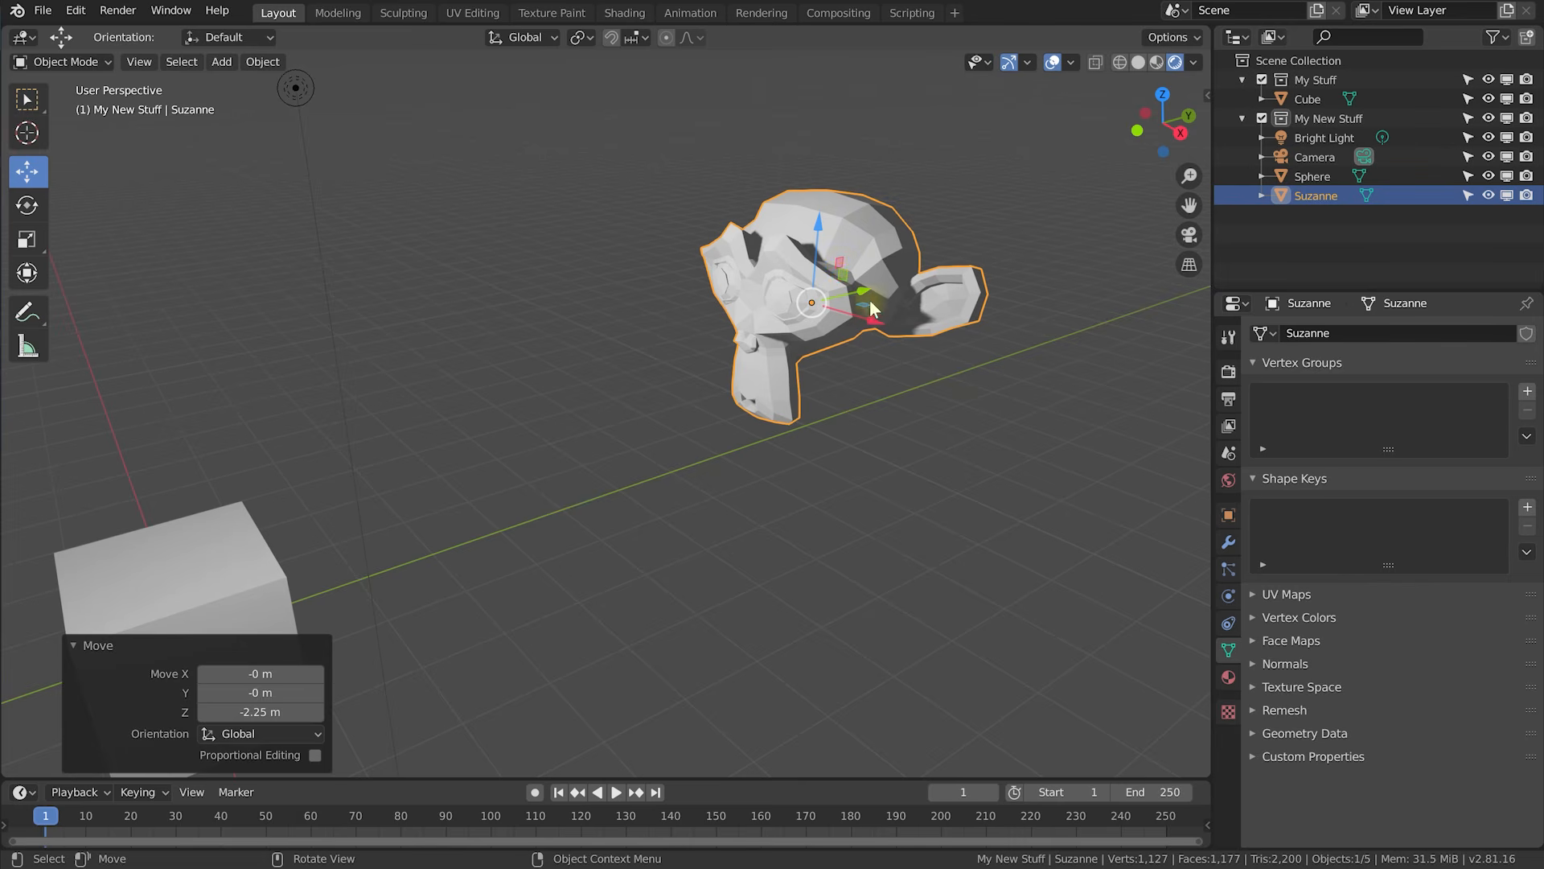
left_click_drag(865, 302, 877, 239)
scroll(867, 304, "down", 2)
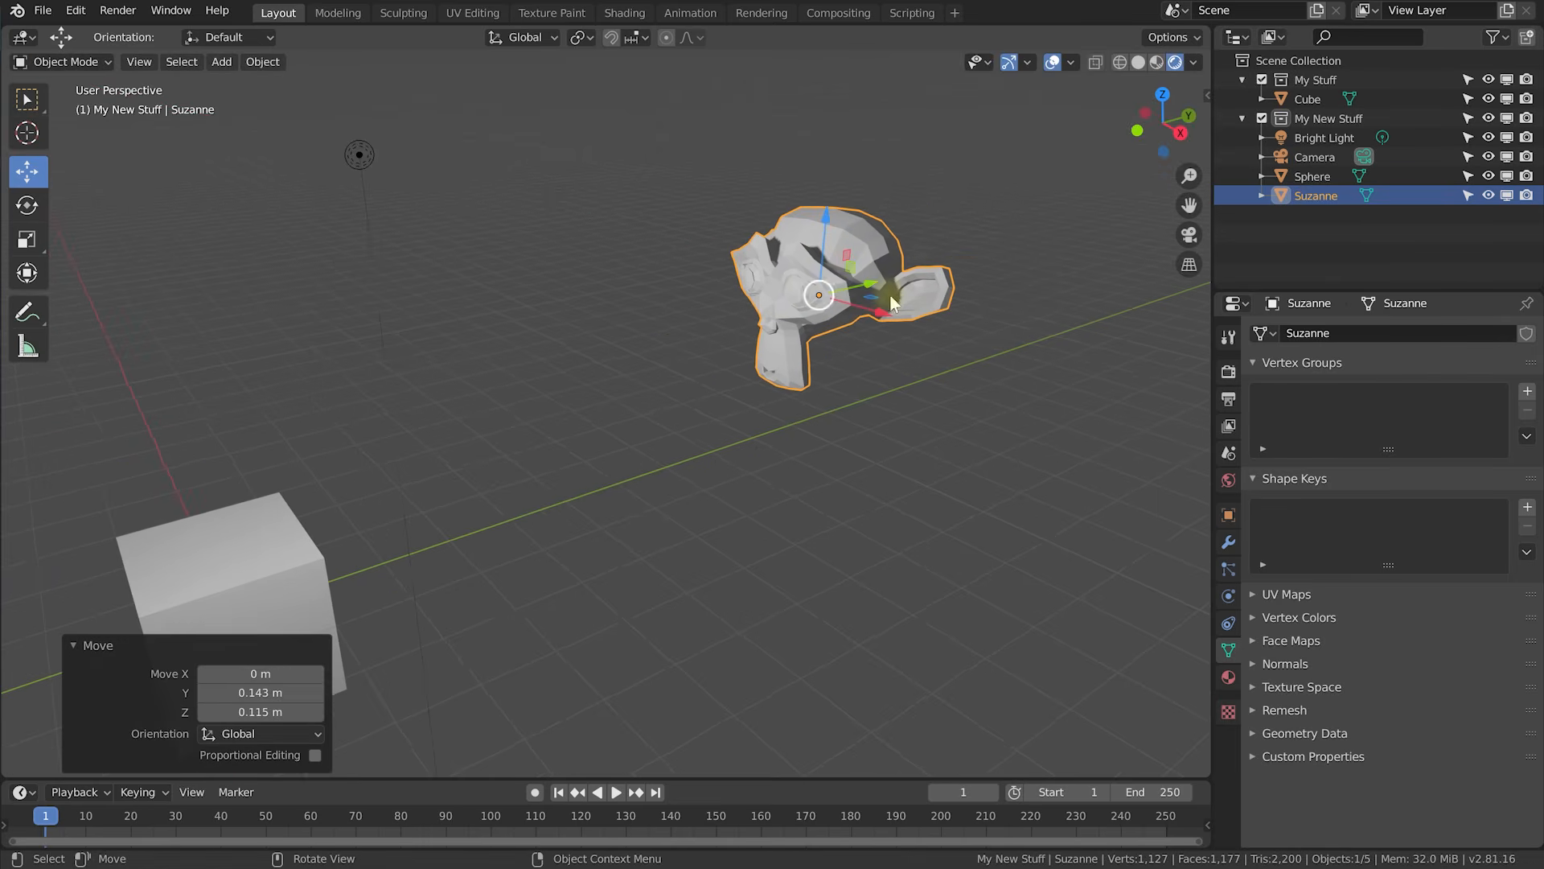
Rotate the monkey head freehand with the Rotate tool, finishing with about 14.8° around Z.
left_click(27, 204)
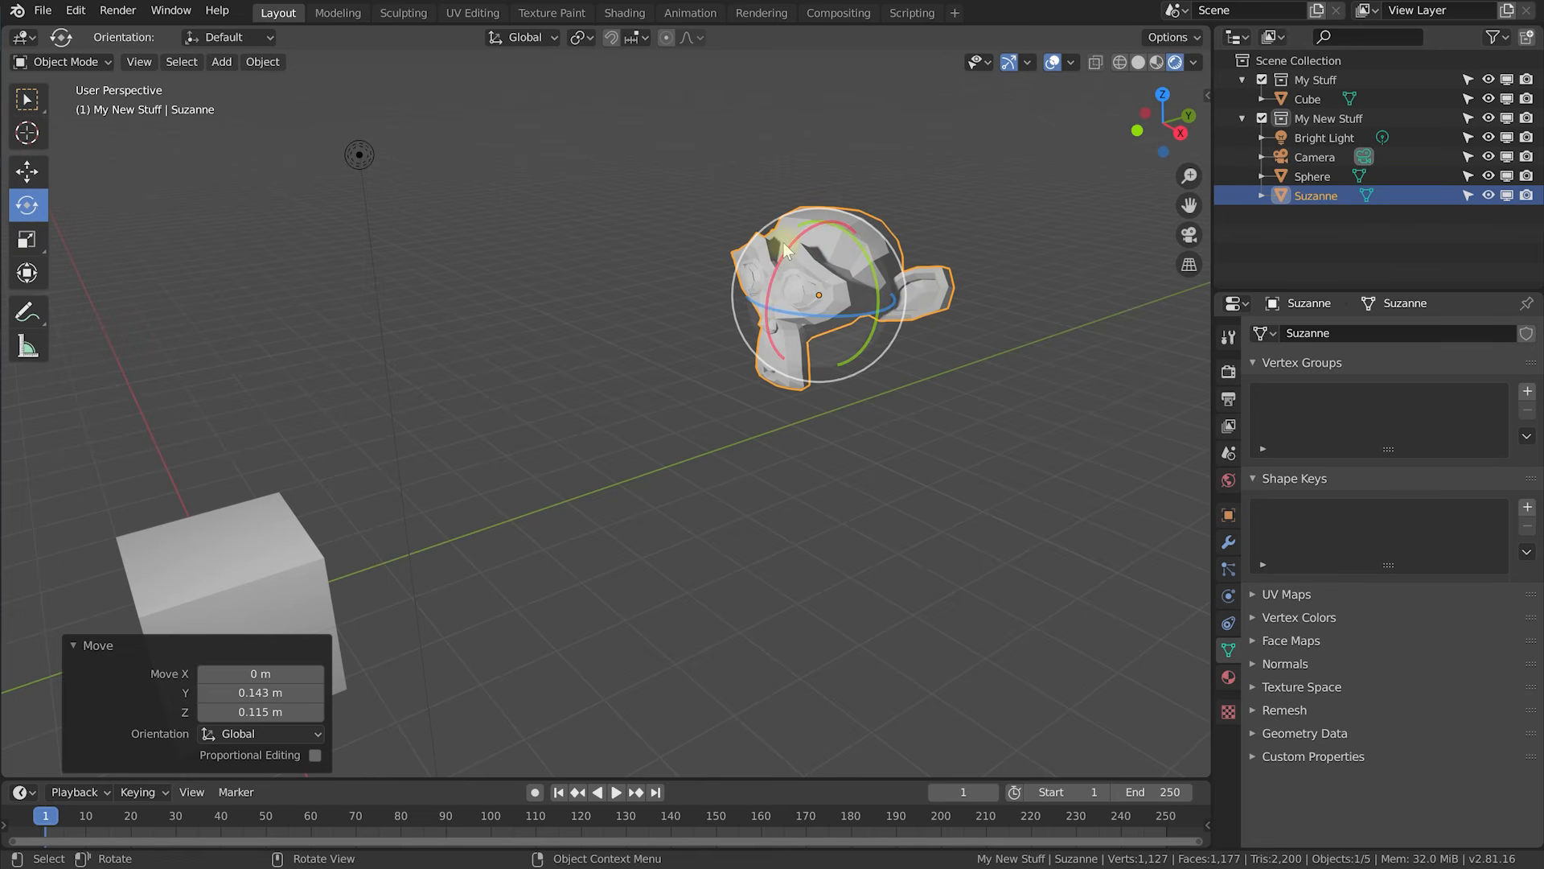
left_click_drag(791, 254, 881, 323)
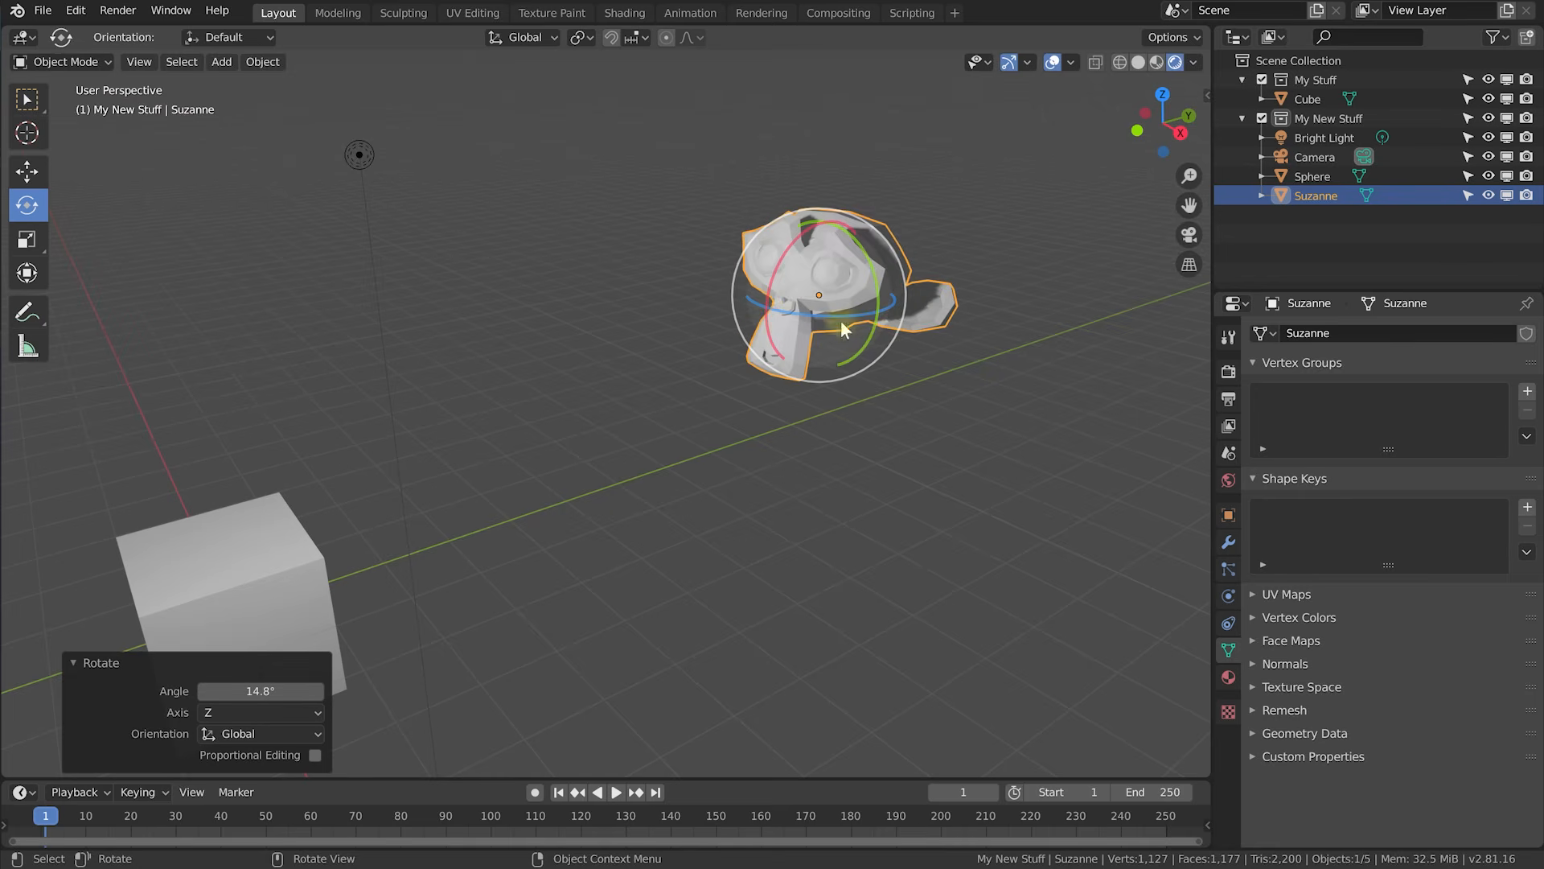
Try stretching the monkey head along single axes with the Scale tool, undo the stretches, and scale it uniformly by about 0.904.
left_click(36, 234)
left_click_drag(880, 313, 933, 330)
left_click_drag(827, 222, 856, 340)
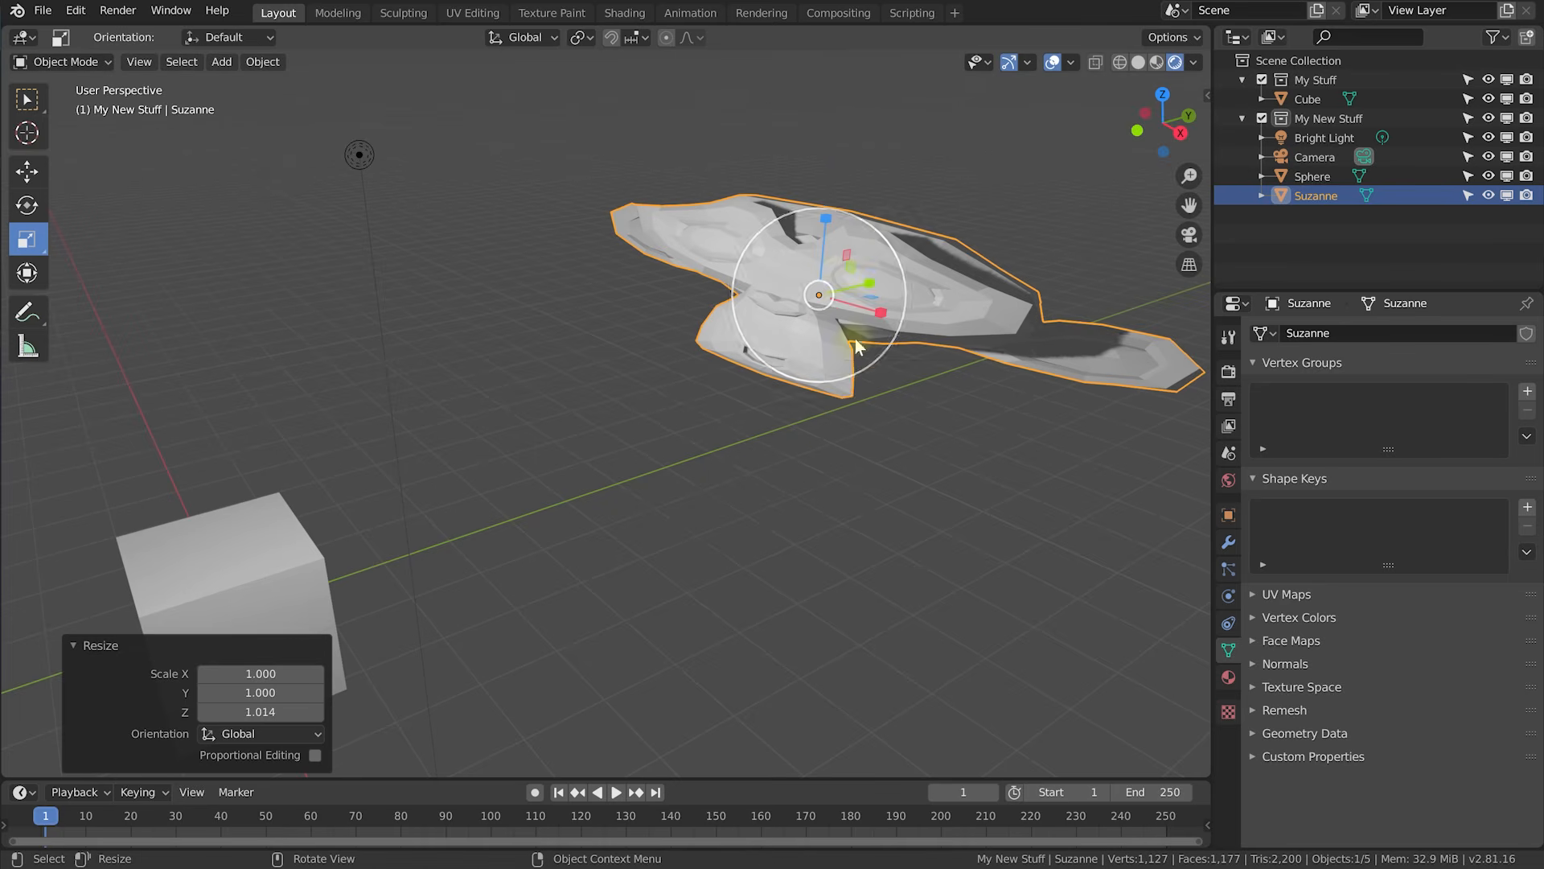
key("ctrl+z")
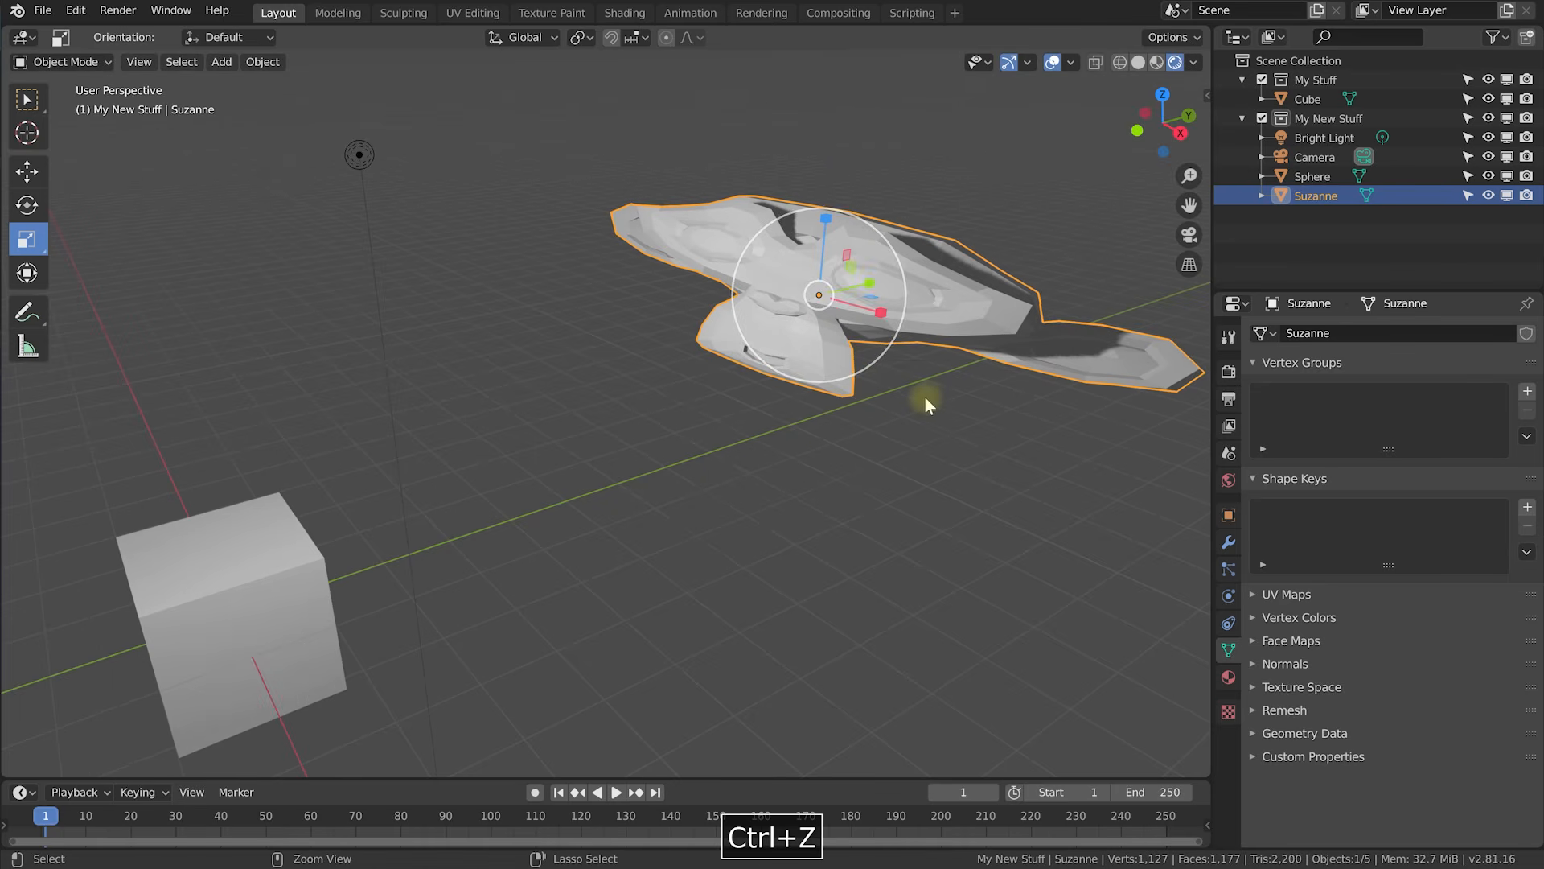
key("ctrl+z")
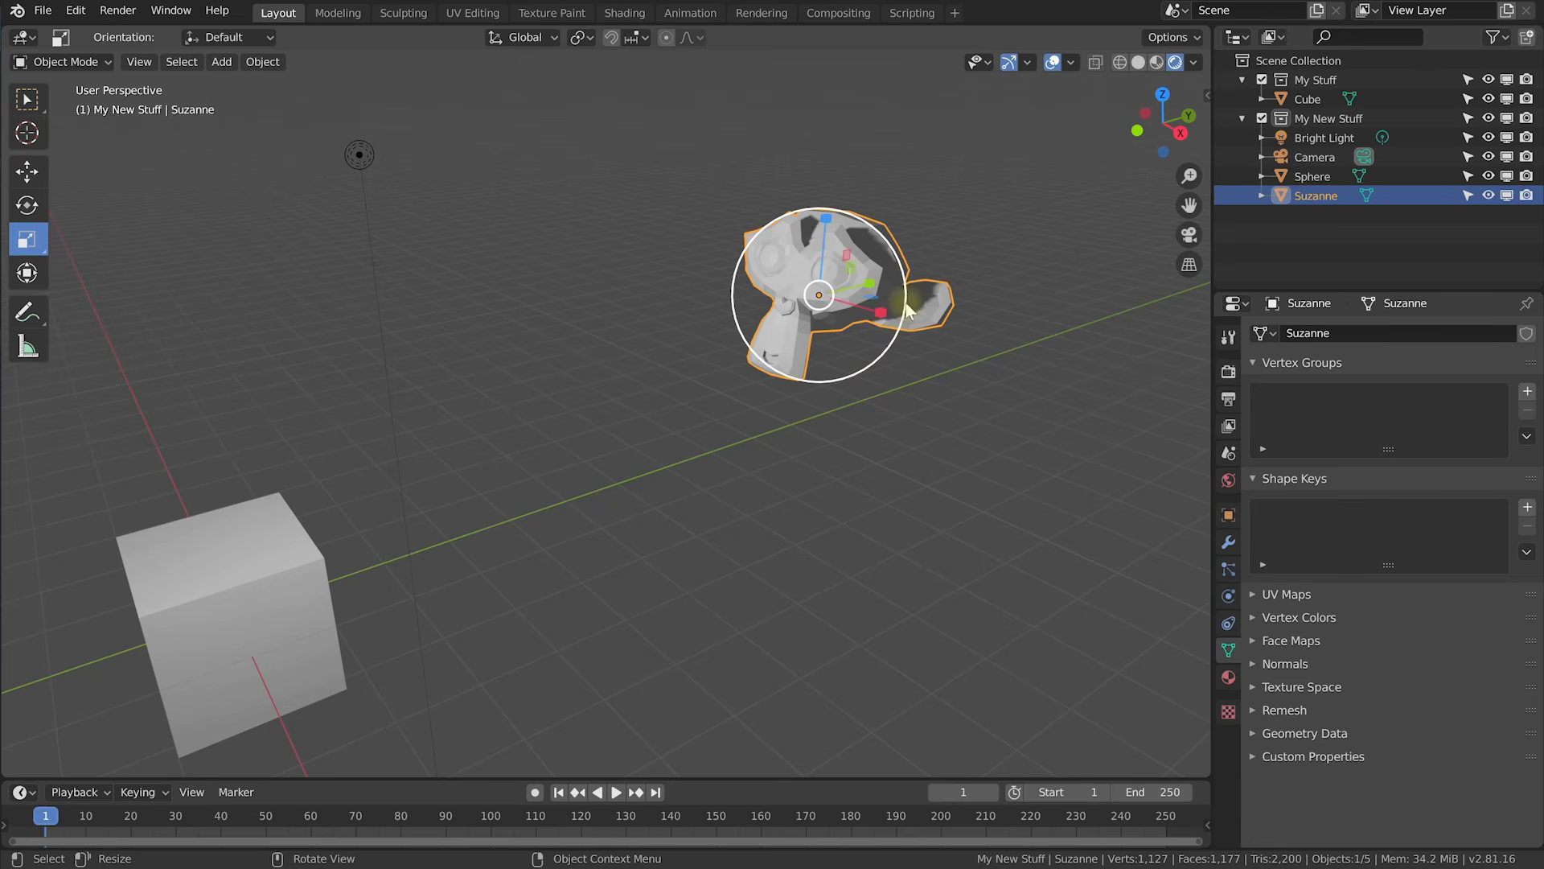
mouse_move(886, 352)
left_mouse_down()
mouse_move(914, 388)
mouse_move(843, 319)
mouse_move(924, 364)
mouse_move(871, 333)
left_mouse_up()
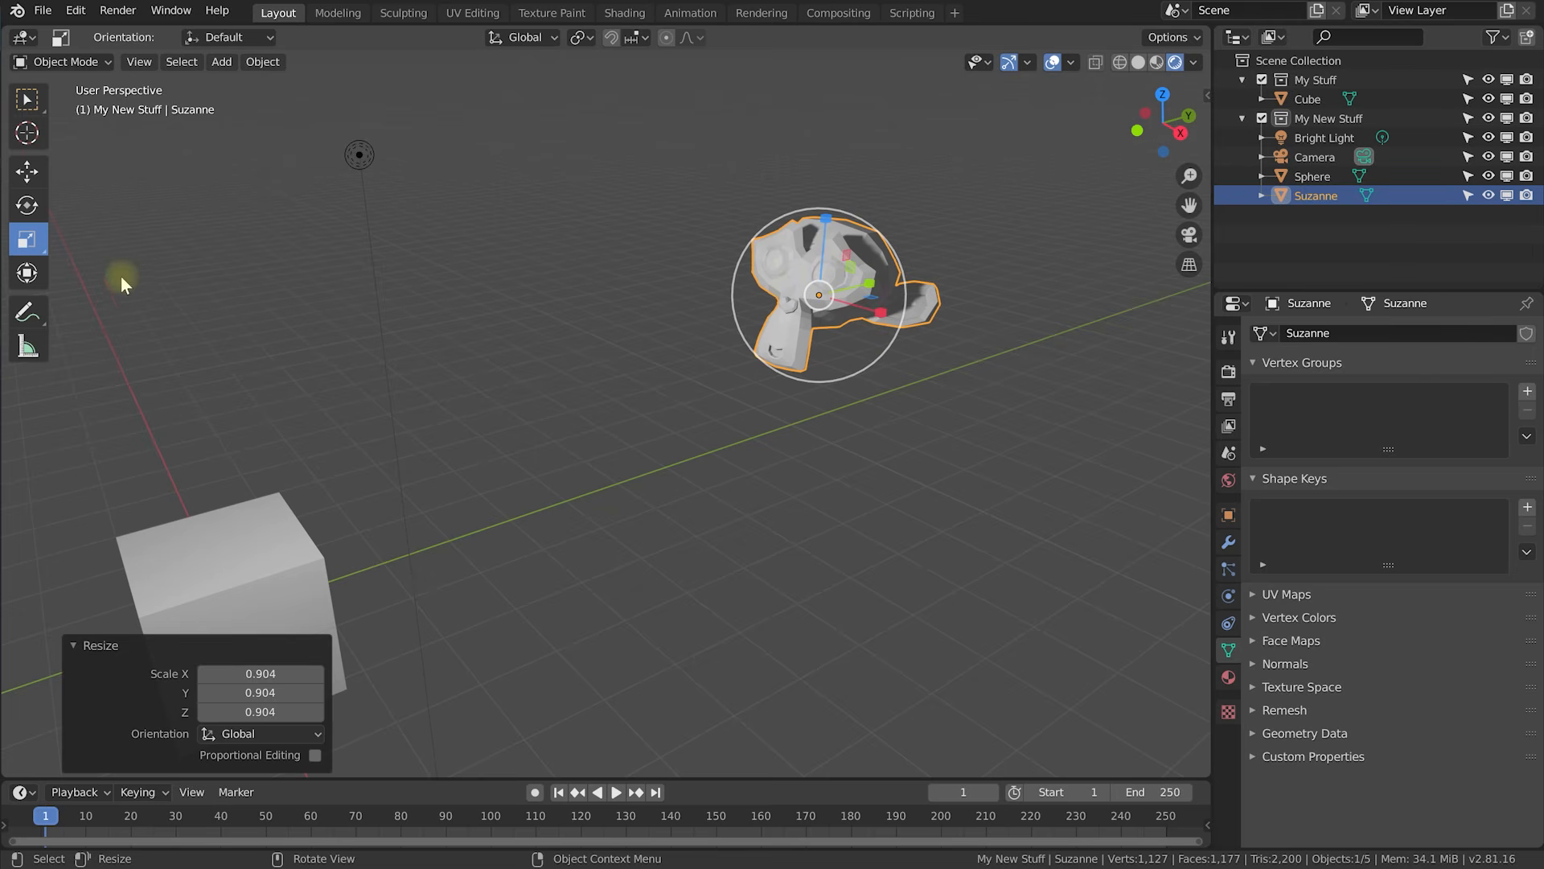
Try moving the monkey head and stretching it by about 1.754 along X with the Transform tool, and undo these changes.
left_click(28, 273)
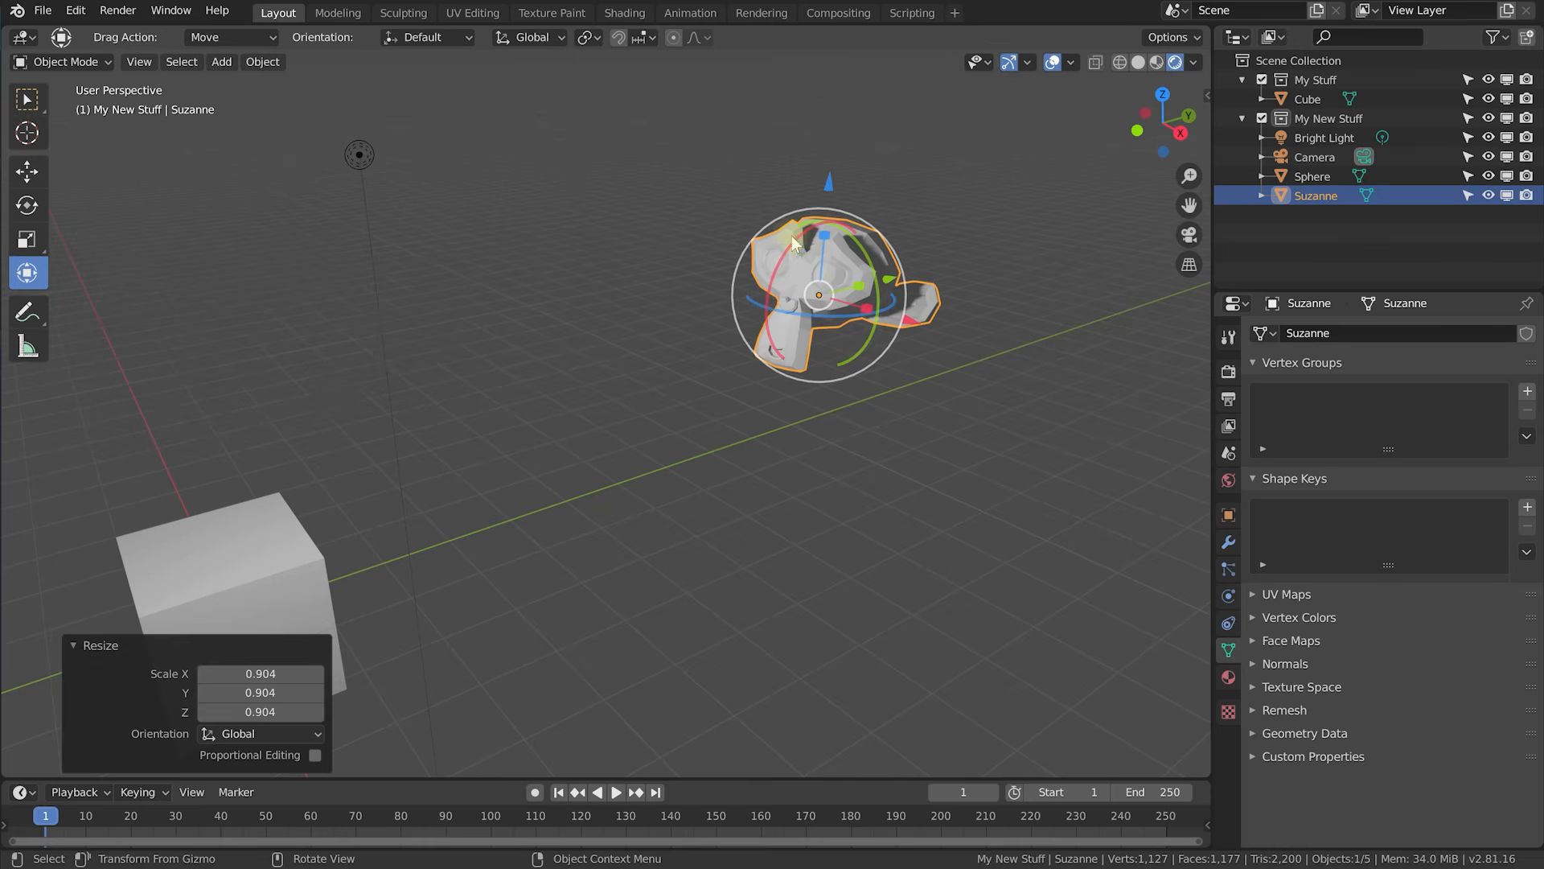
left_click_drag(891, 283, 837, 366)
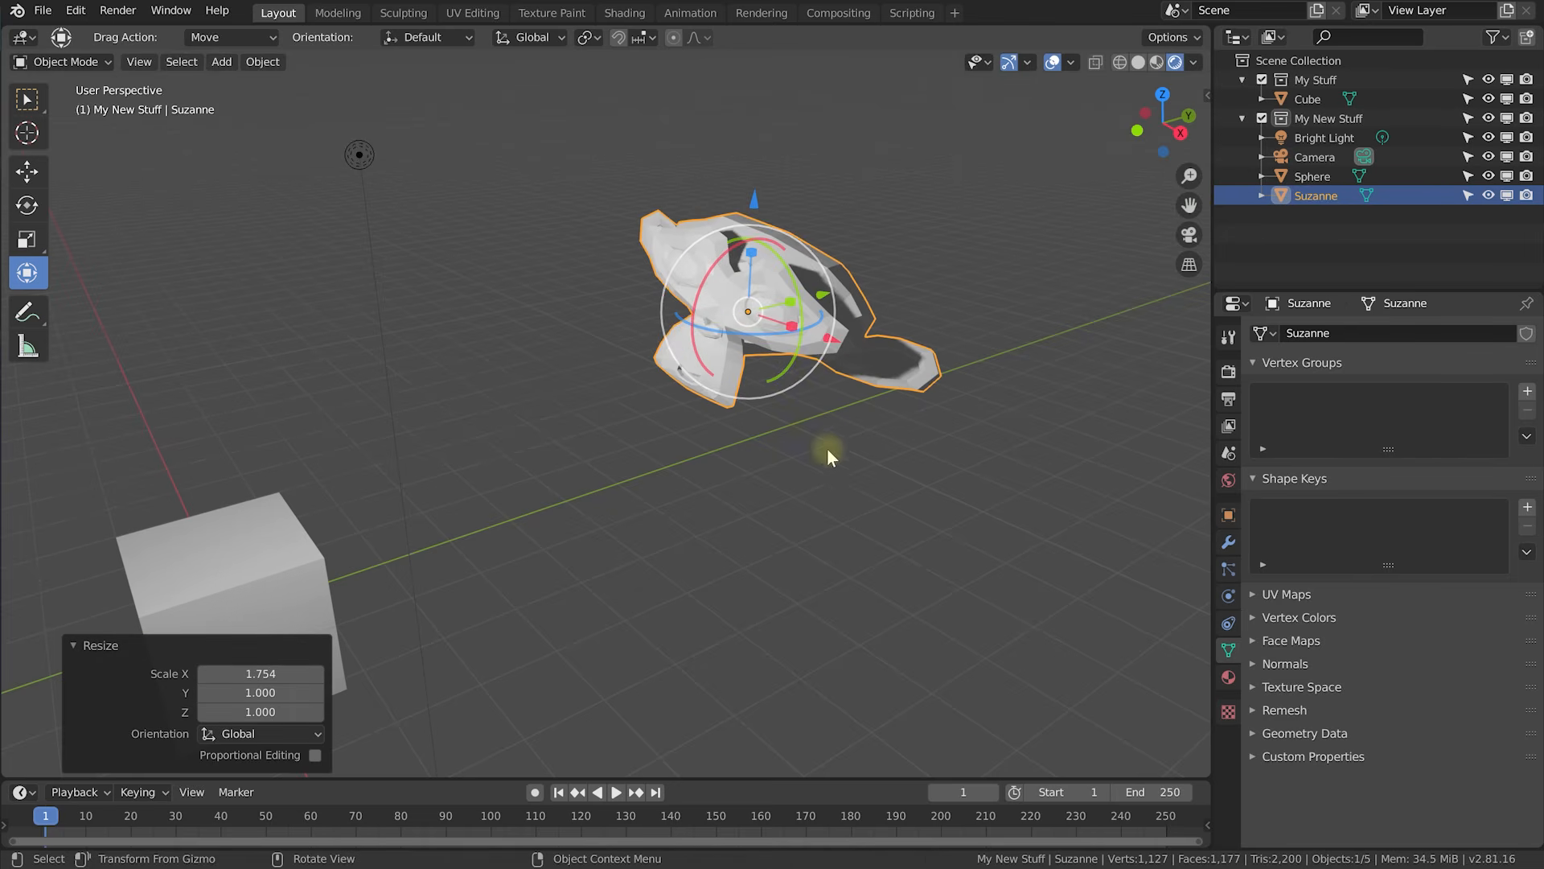
key("ctrl+z")
key("ctrl+z")
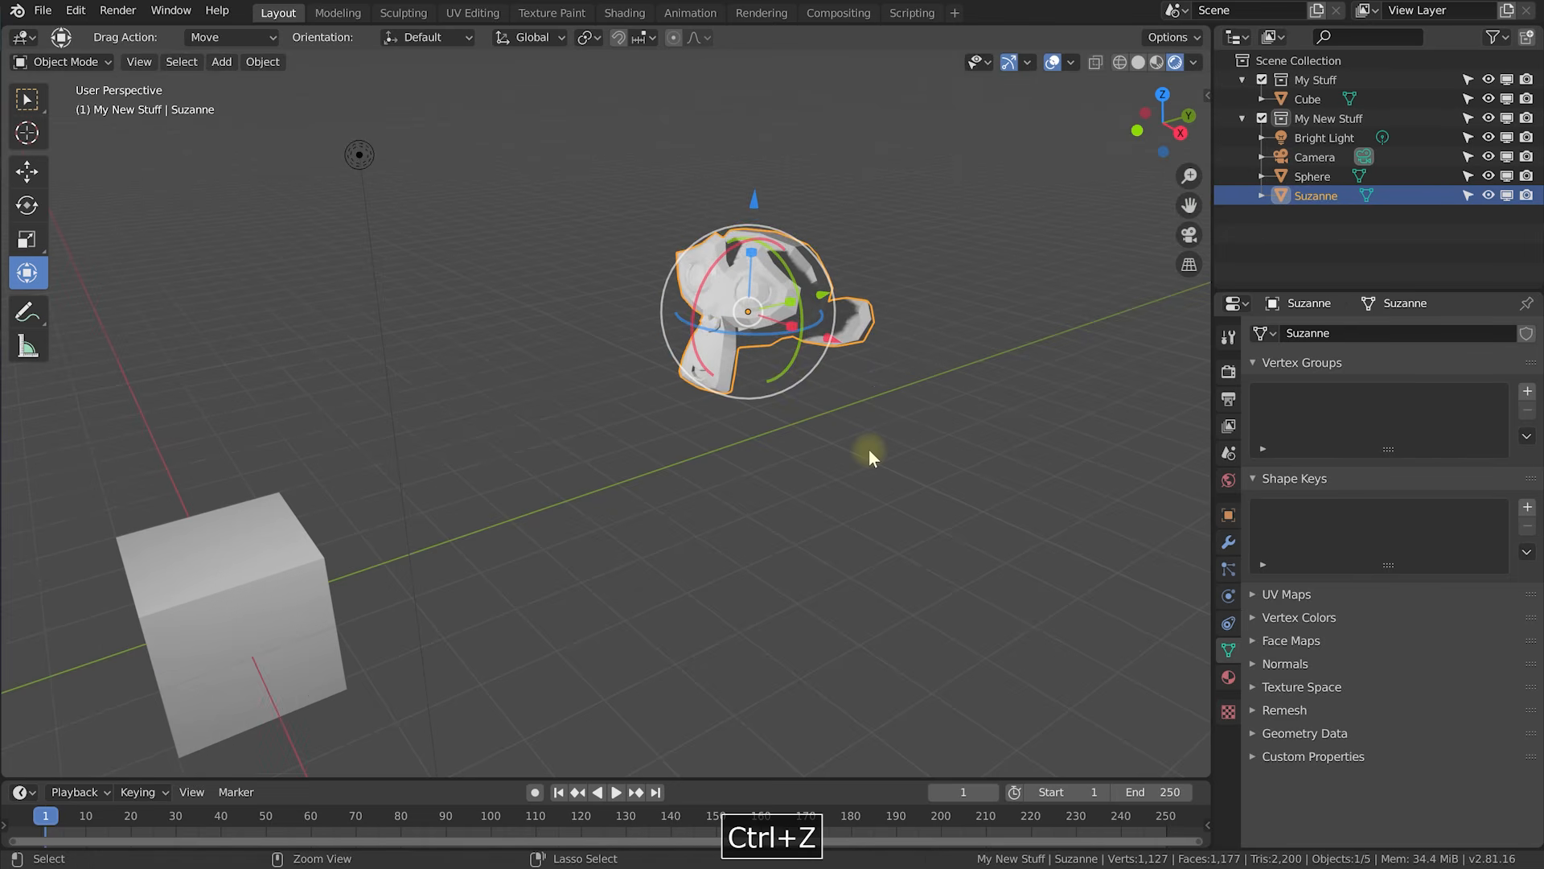
key("ctrl+z")
Switch back to the Select Box tool and examine the monkey's location, rotation and scale in its object Transform properties.
left_click(27, 99)
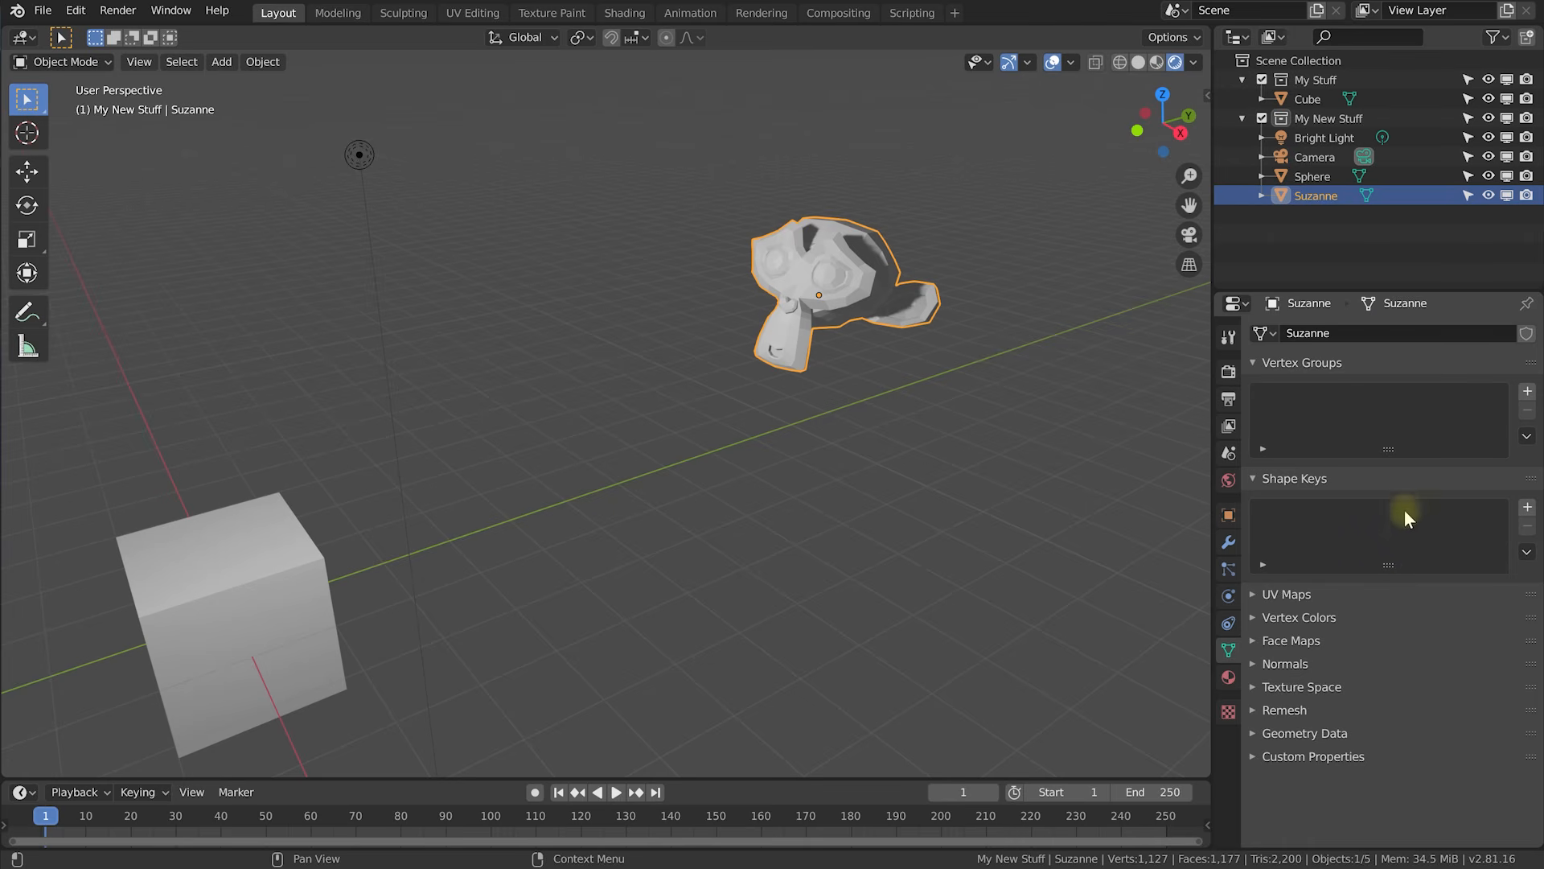
left_click(1229, 517)
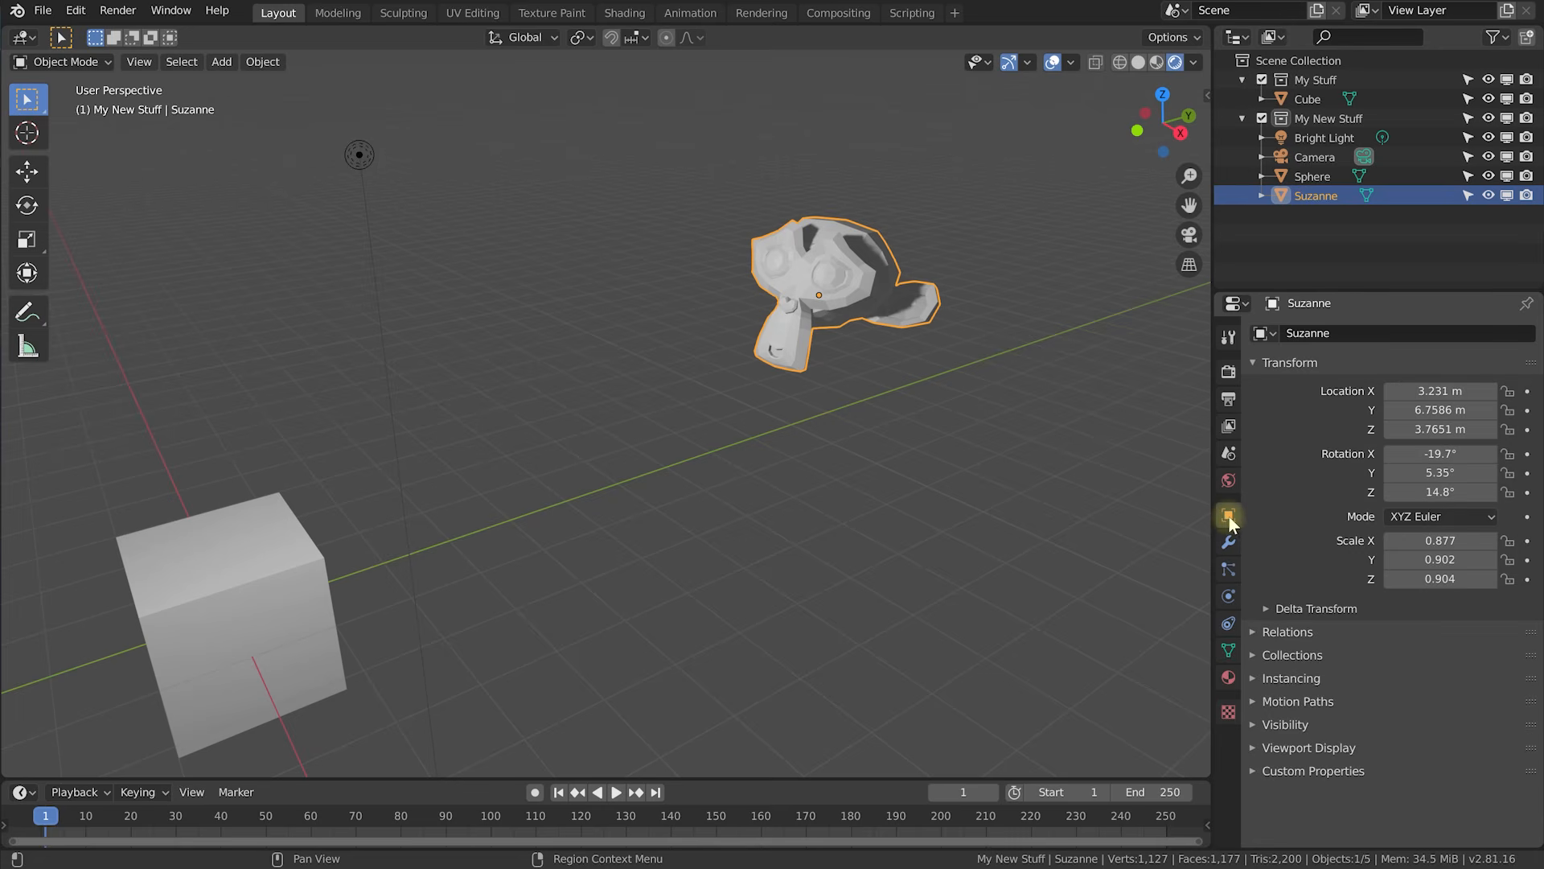
left_click(1257, 363)
left_click(1255, 361)
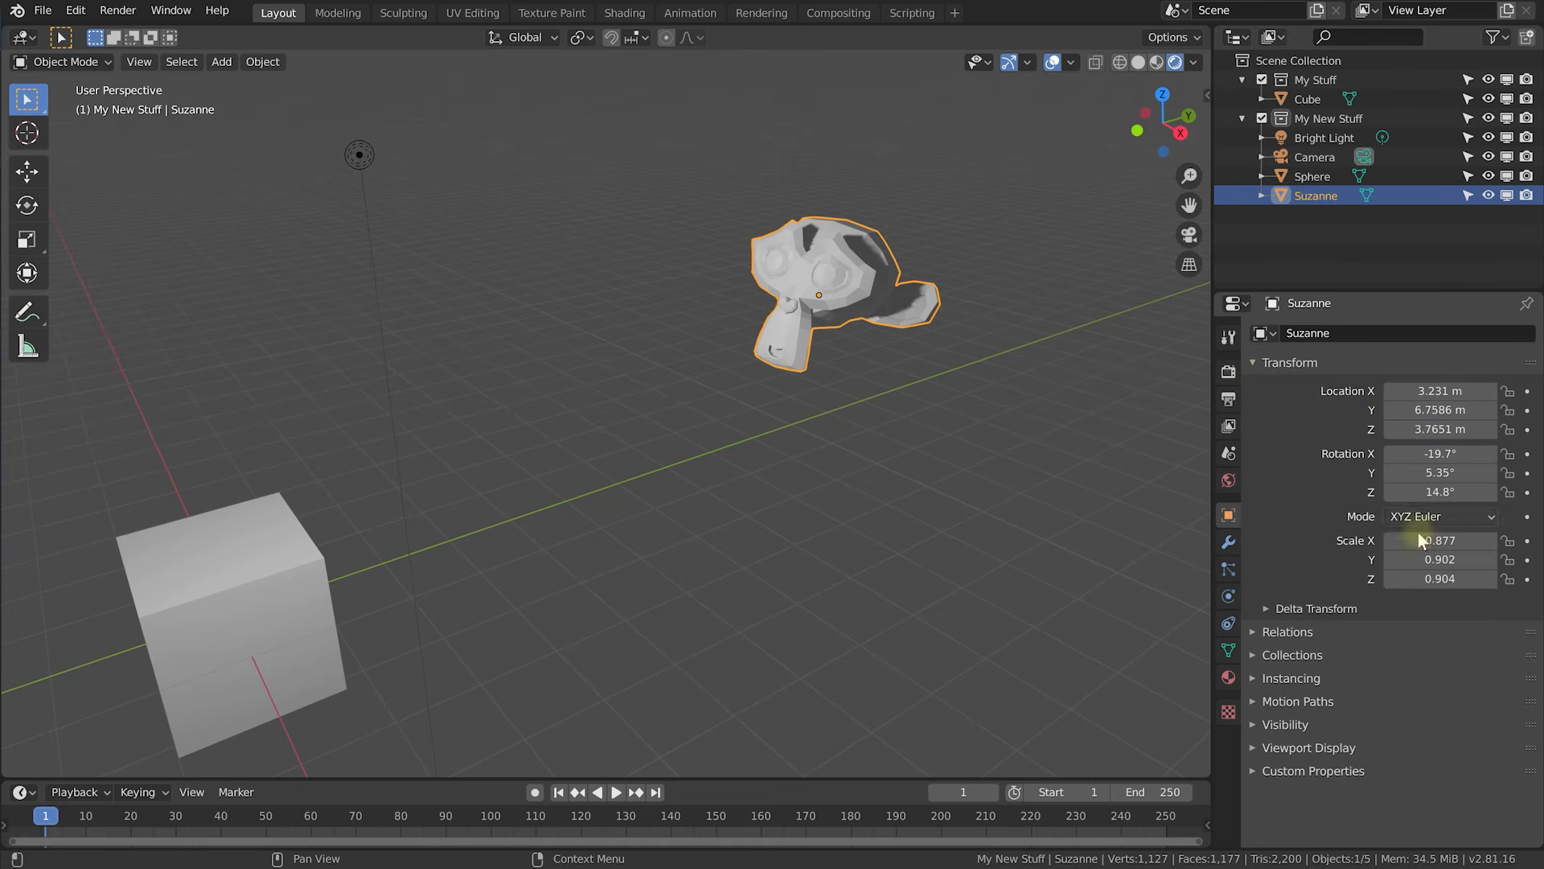
Set the monkey head's X, Y and Z location to 2 m each.
left_click(1434, 392)
type("2")
key("Return")
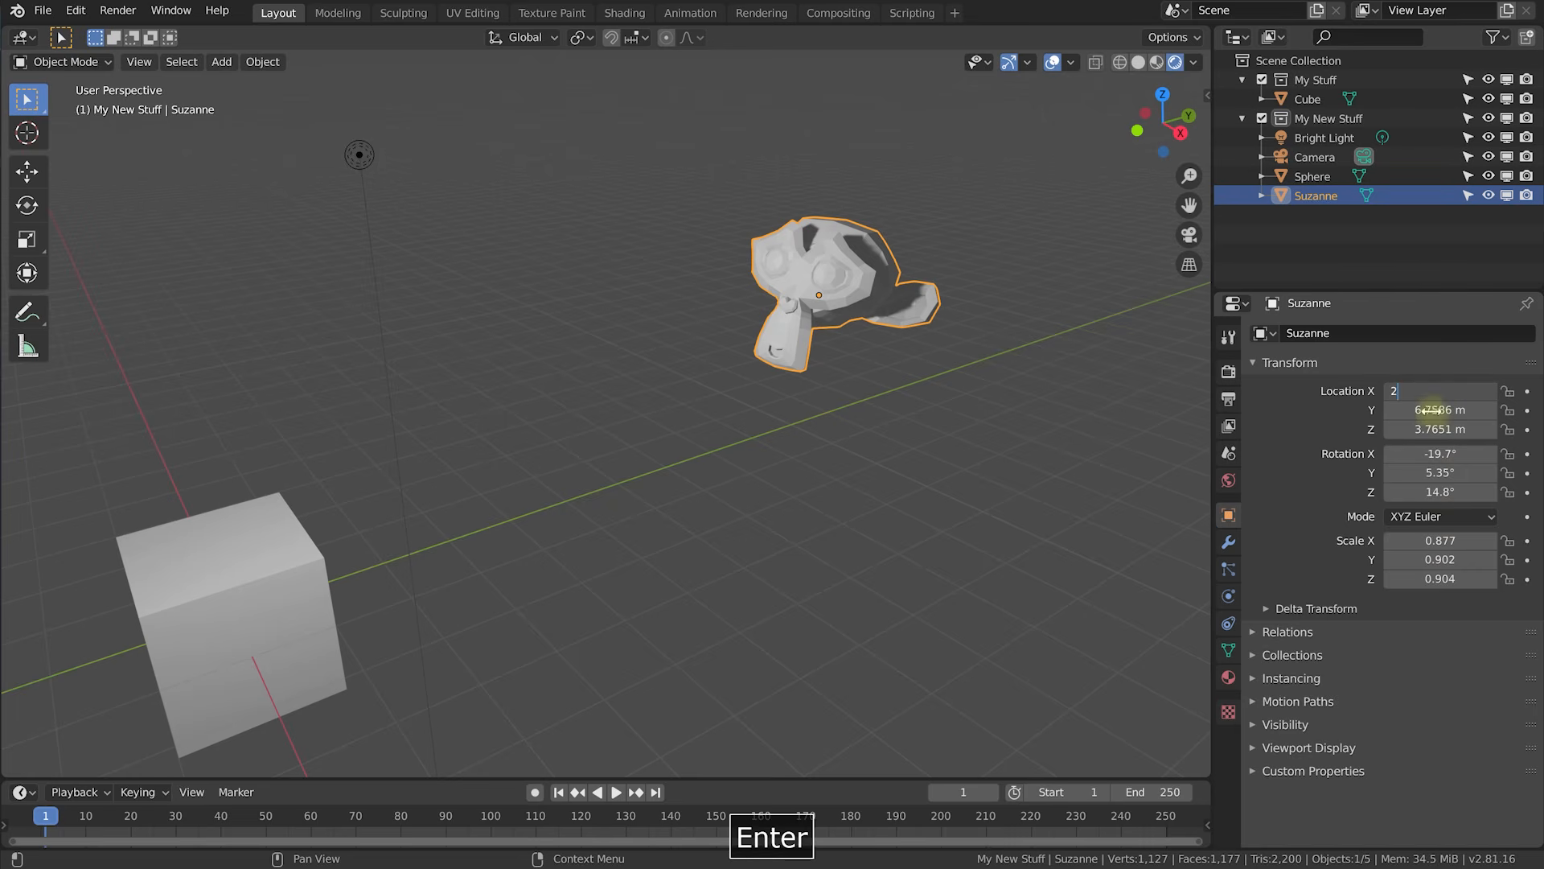
left_click(1425, 411)
type("2")
key("Return")
left_click(1437, 430)
type("2")
key("Return")
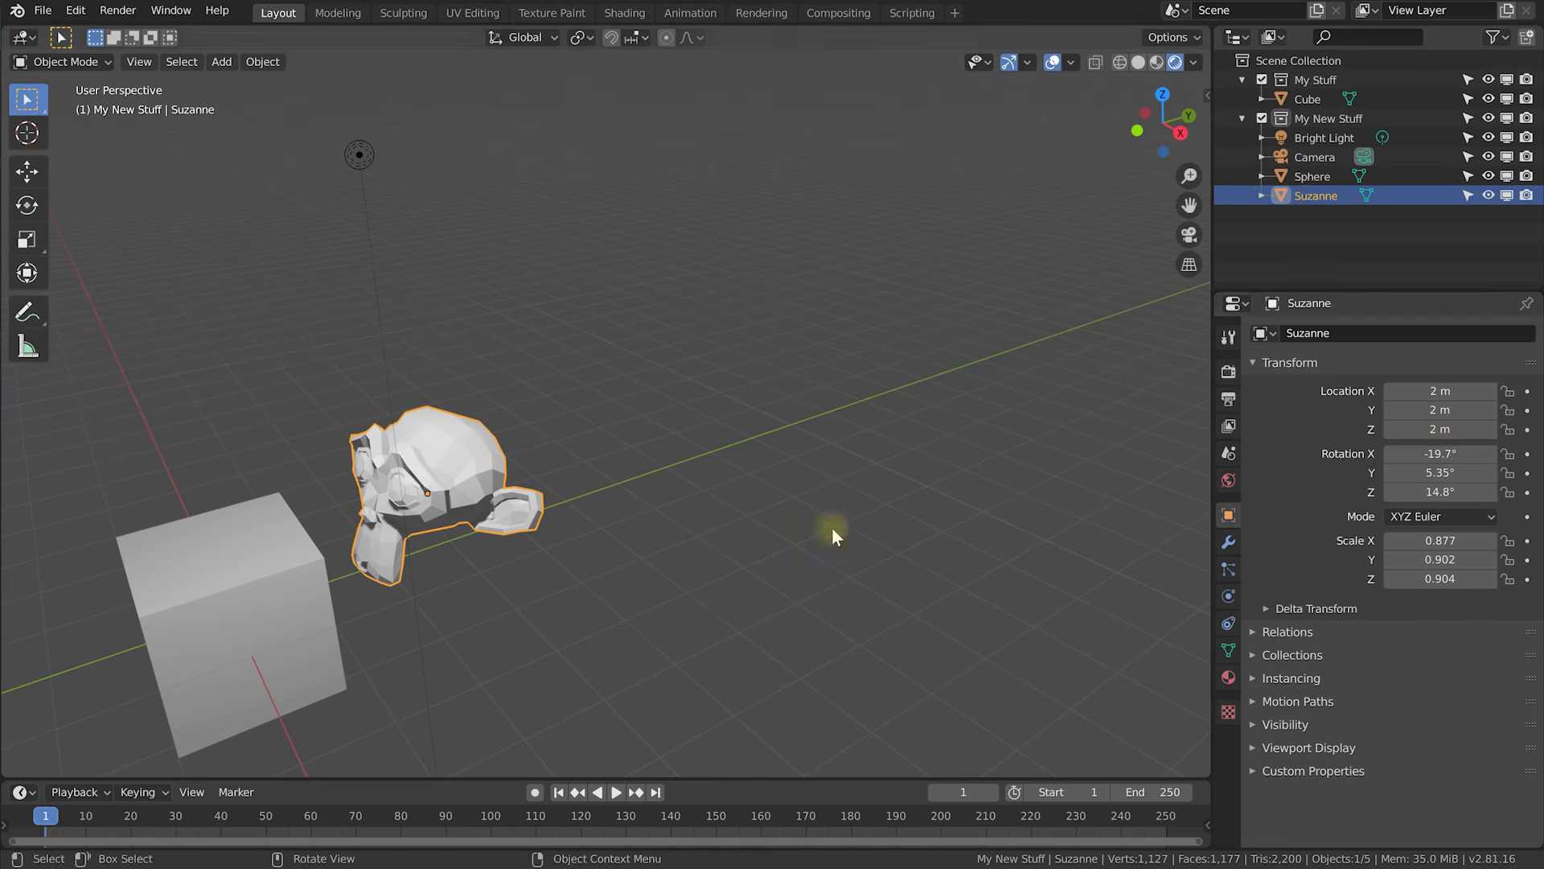
View the monkey head beside the cube from another angle, and undo its Z location change.
middle_click_drag(278, 582, 374, 529)
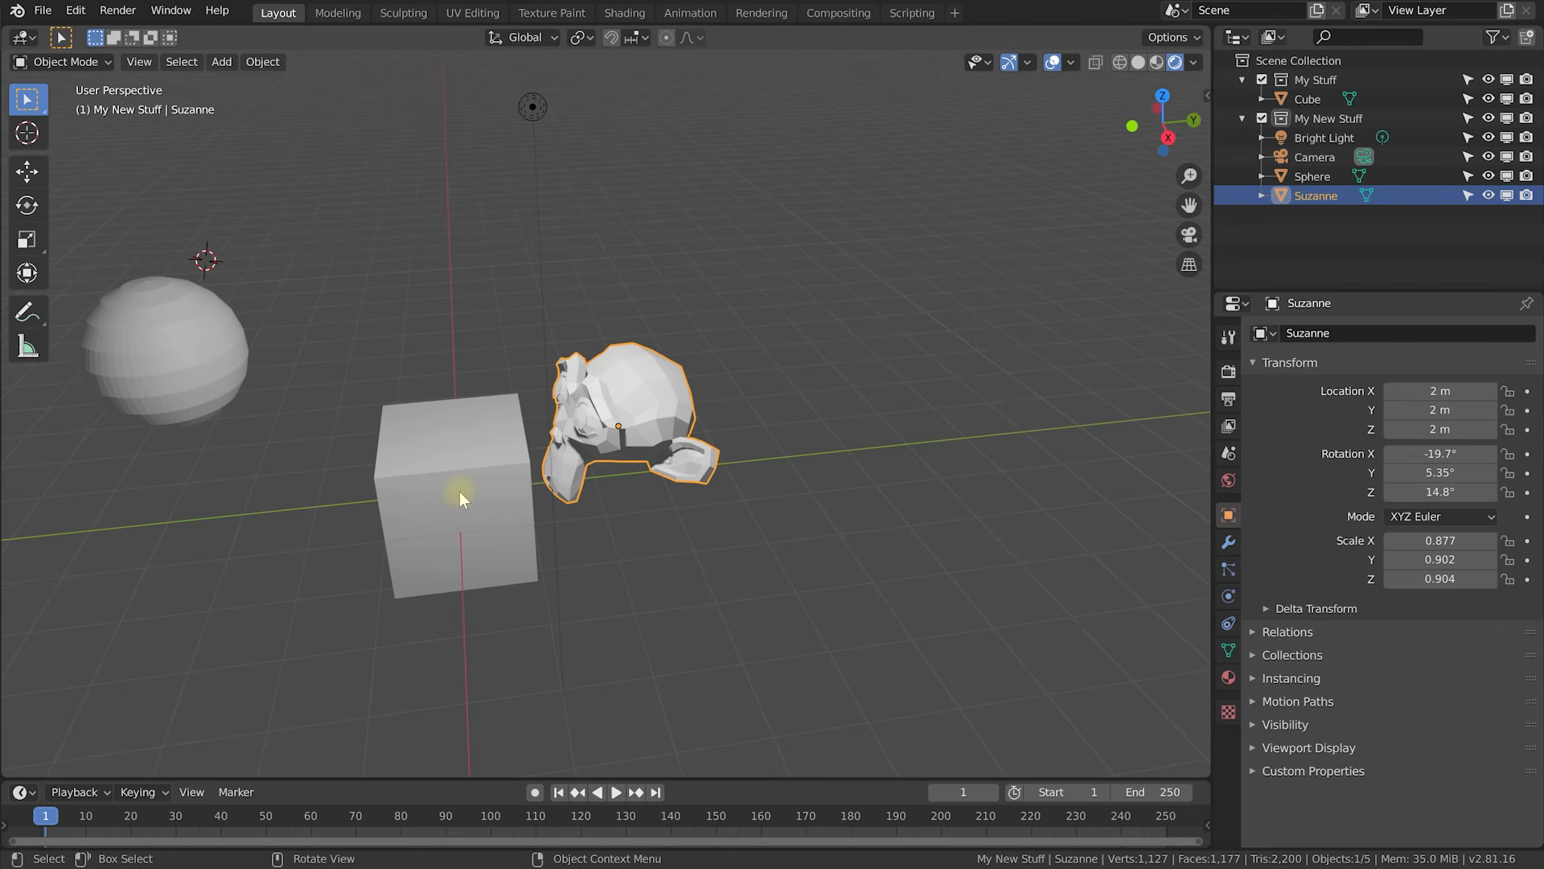
middle_click_drag(607, 528, 750, 466)
key("ctrl+z")
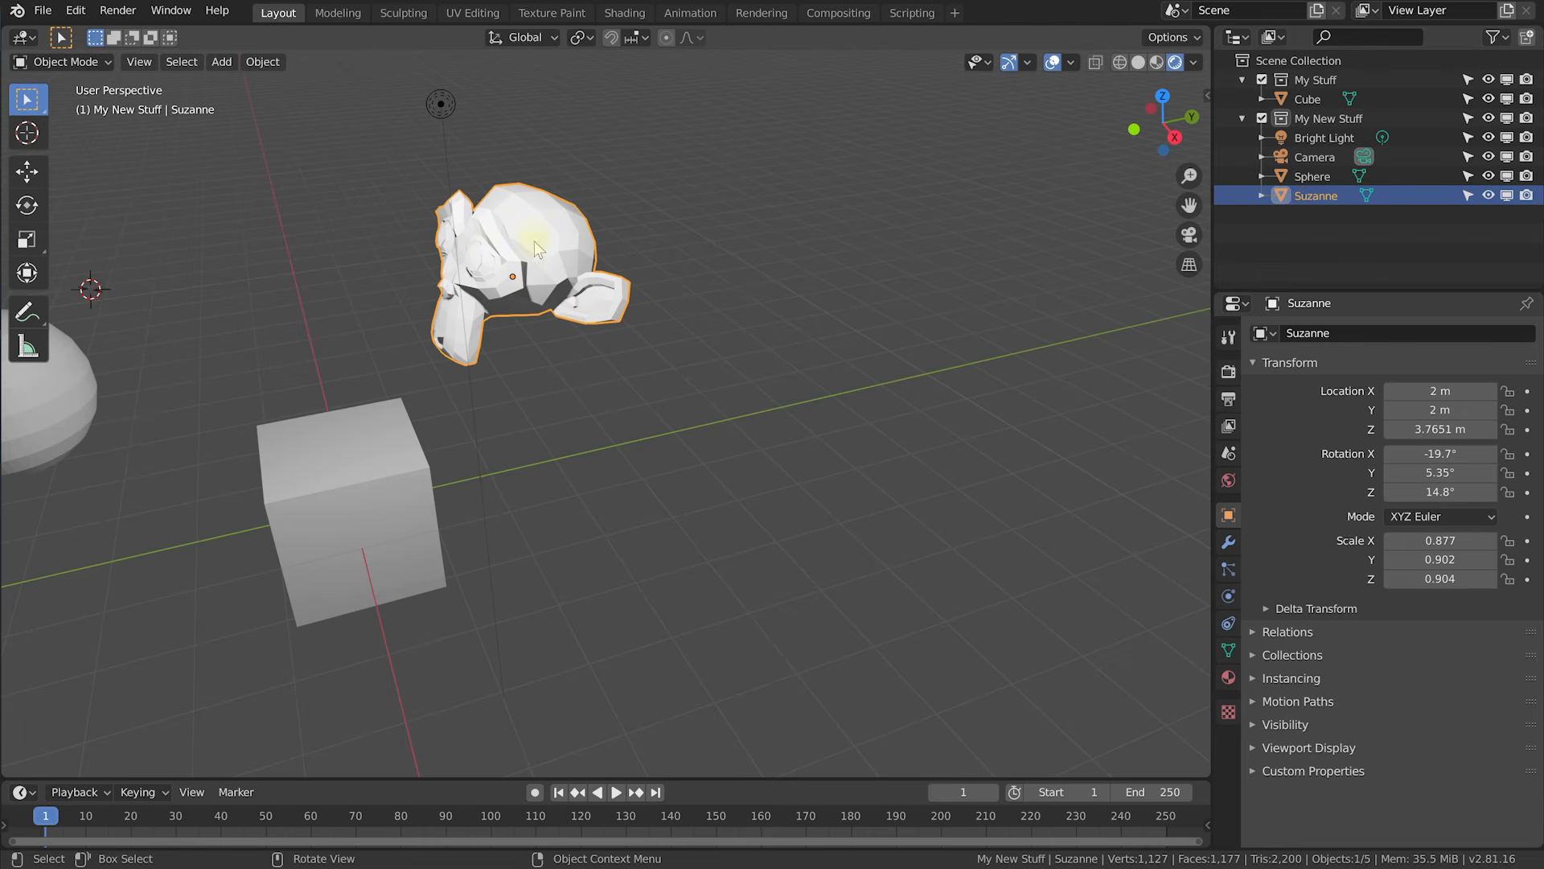
Move the monkey head away from the cube with the Move tool to about X 4.53 m and Y 3.84 m.
left_click(27, 171)
left_click_drag(591, 275, 834, 380)
middle_click_drag(833, 379, 807, 468)
middle_click_drag(791, 531, 985, 441)
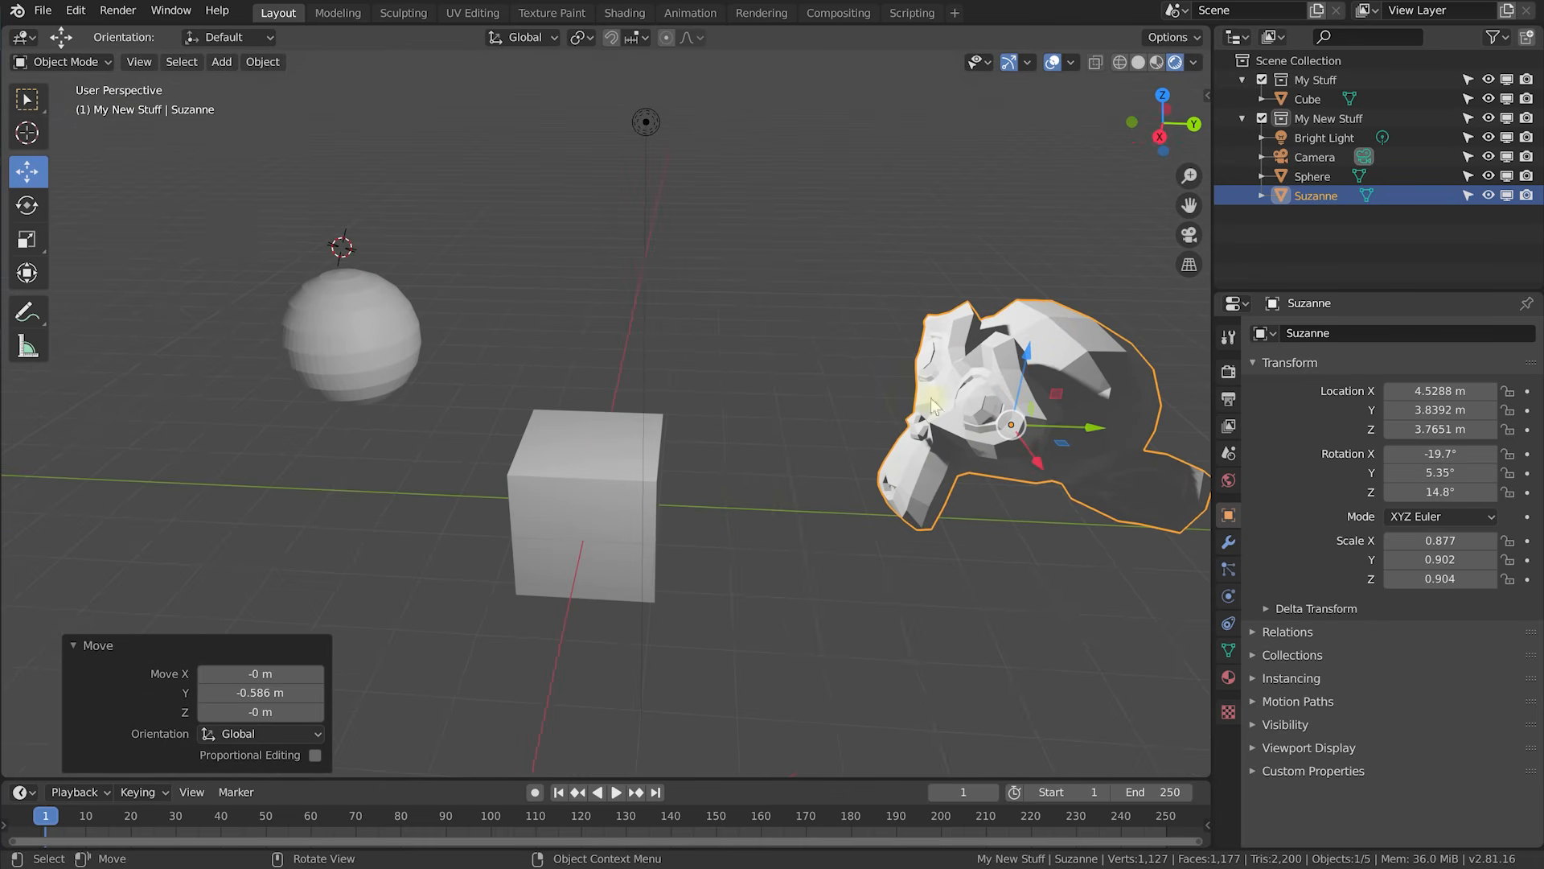
middle_click_drag(745, 512, 791, 523)
middle_click_drag(644, 383, 621, 373)
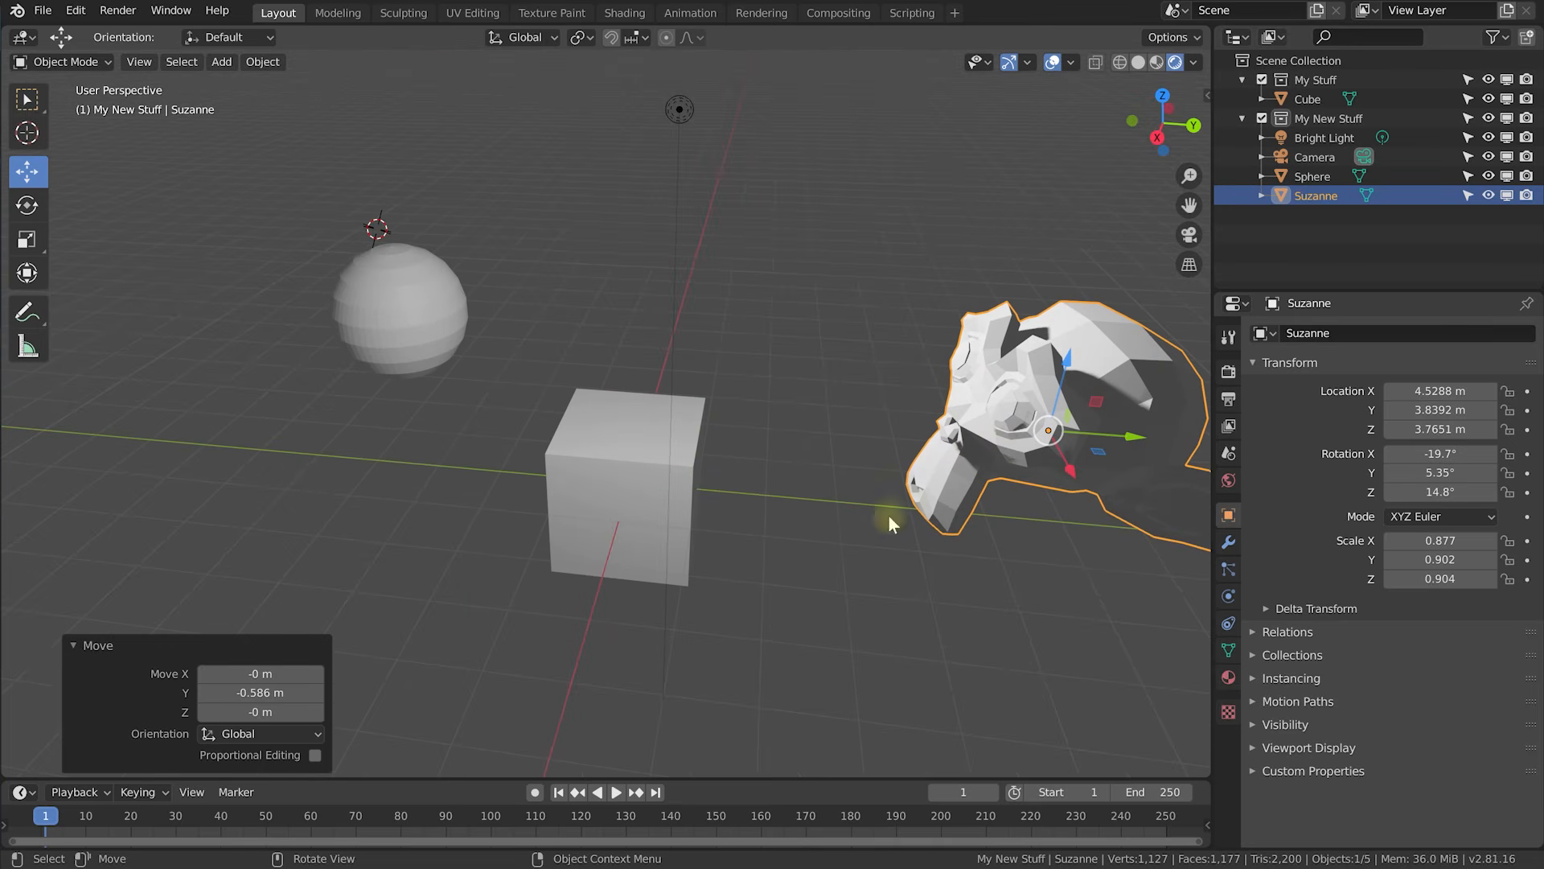
middle_click_drag(948, 471, 984, 441)
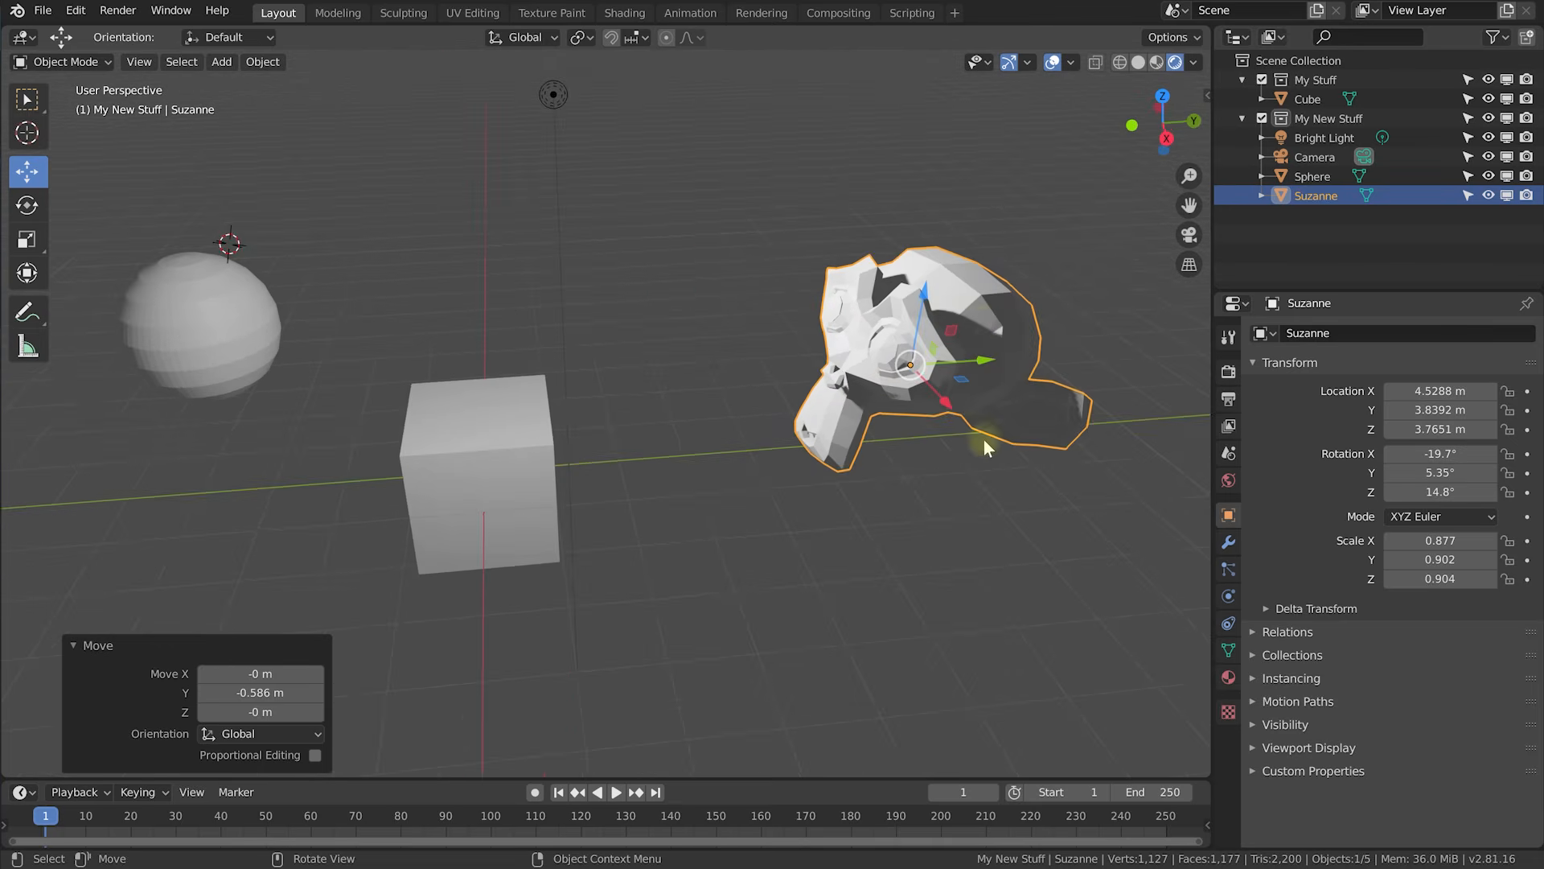
left_click(980, 324)
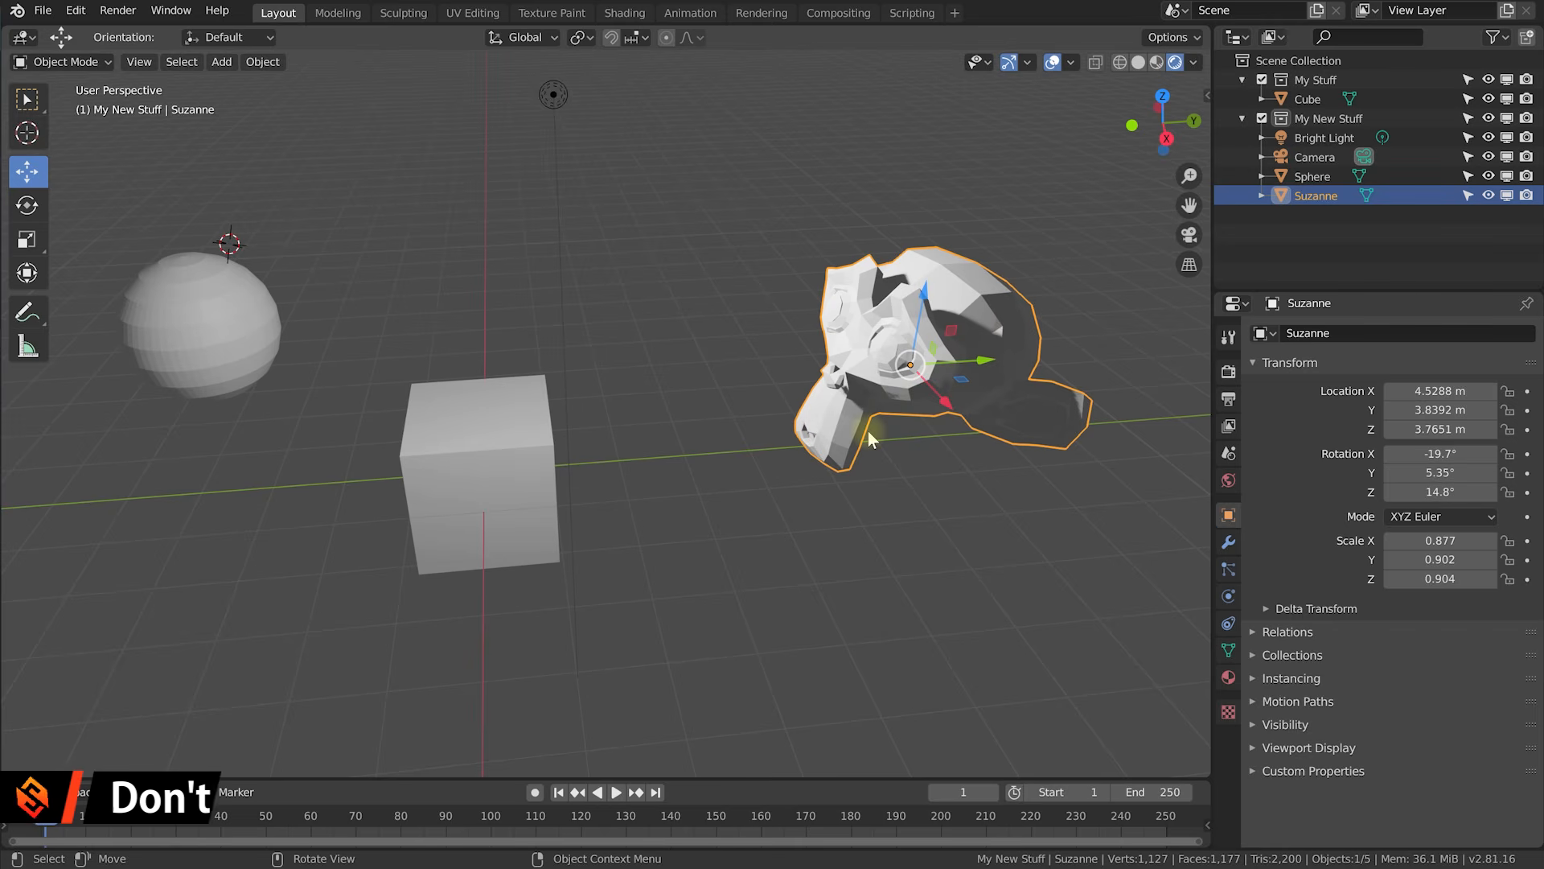
Frame the selected monkey head in the viewport and look at it from a slightly different angle and distance.
key("KP_Delete")
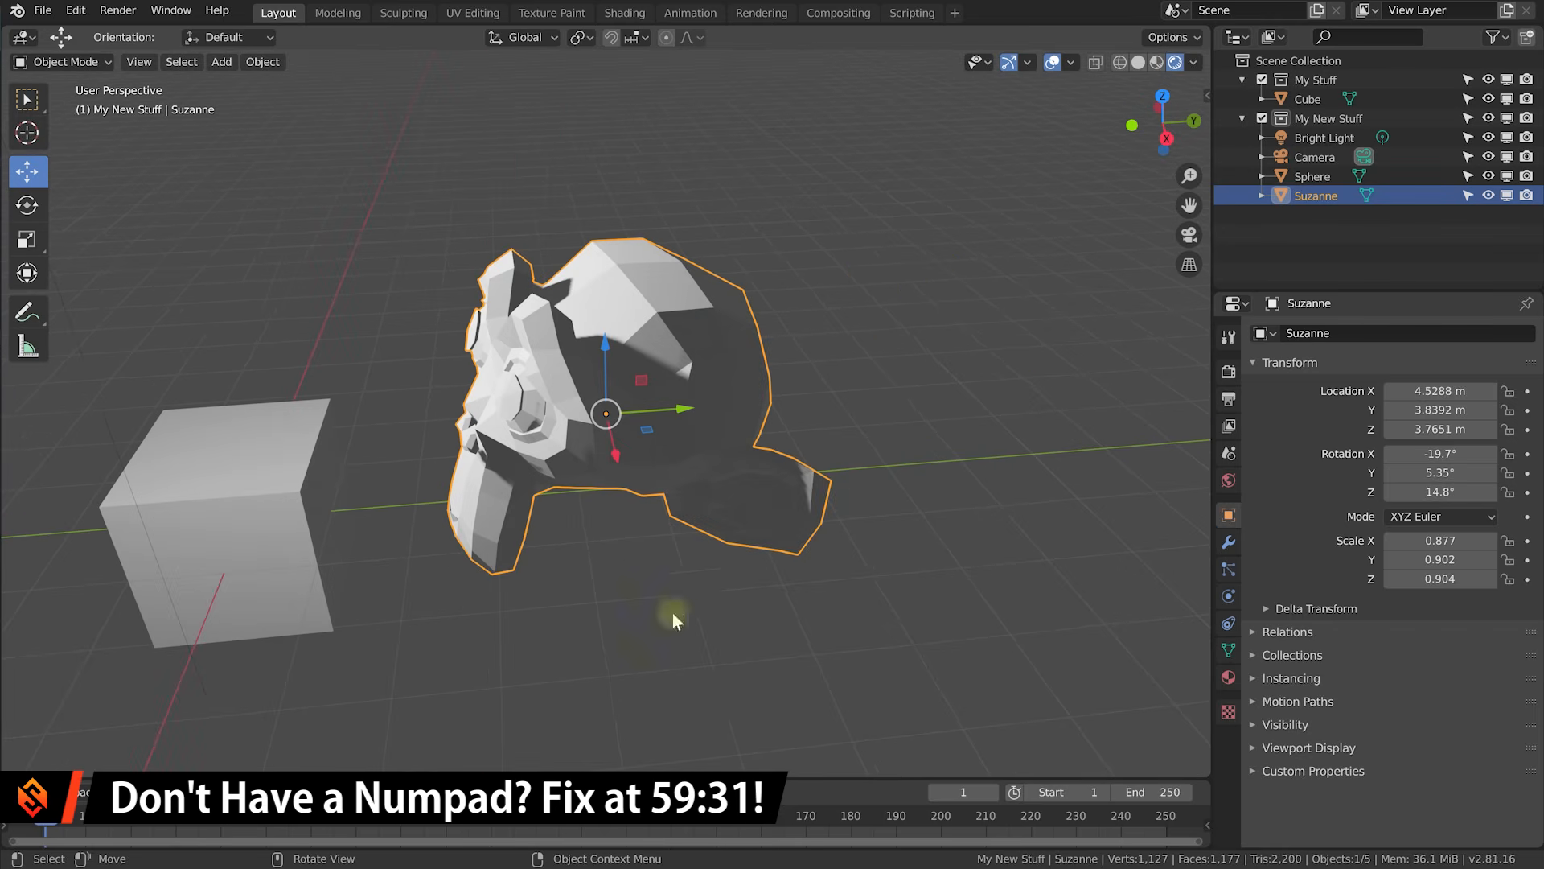
middle_click_drag(466, 426, 629, 460)
scroll(668, 443, "down", 4)
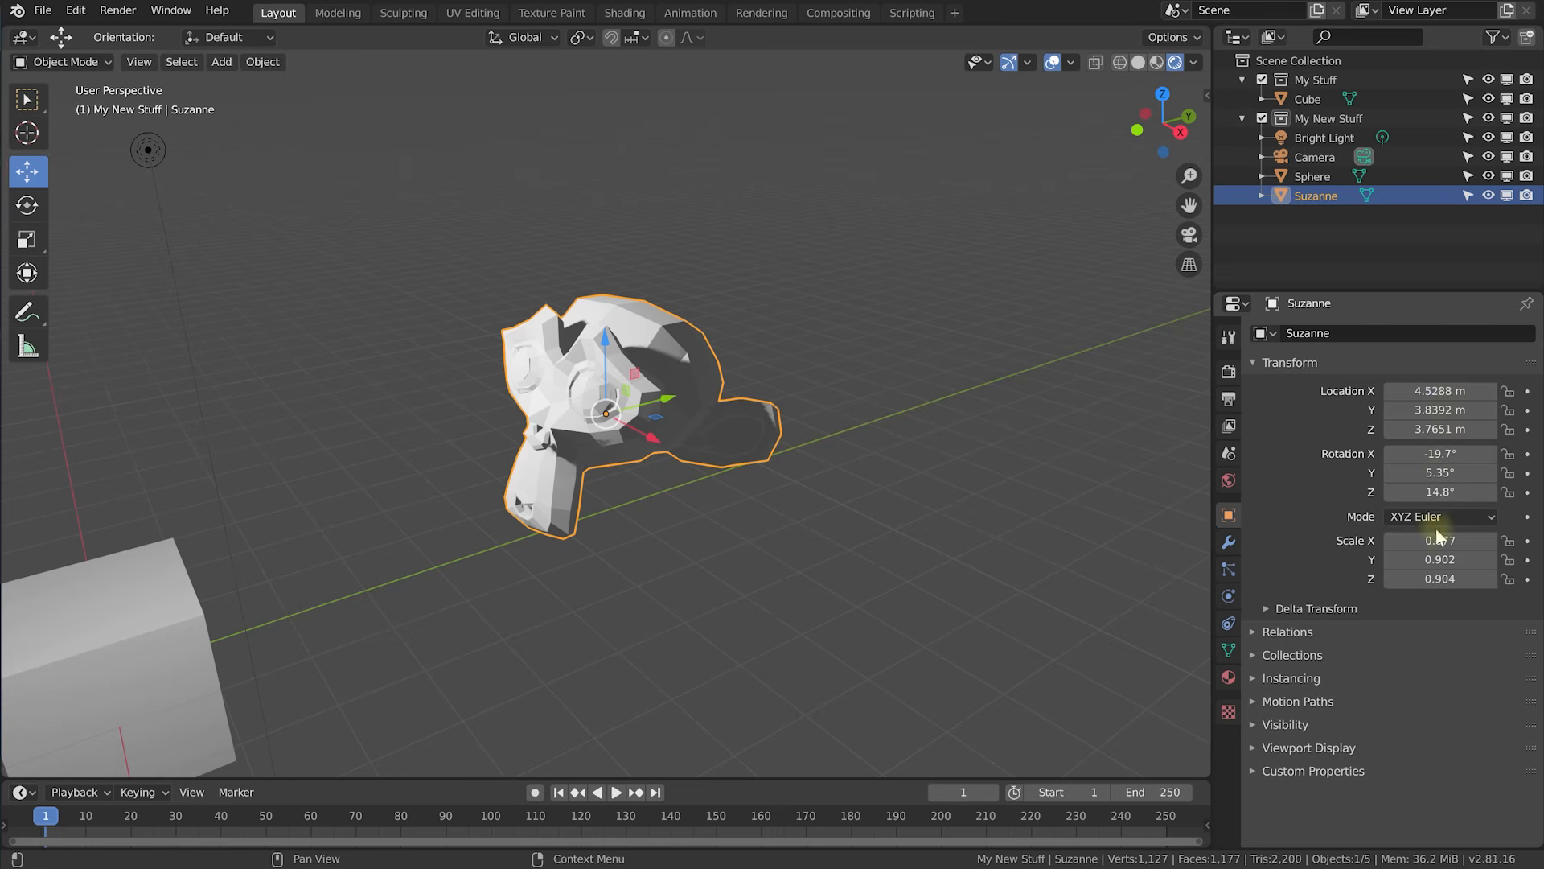
Adjust the monkey head's X location to about 5.04 m, X rotation to about -21.2° and X scale to about 1.337.
mouse_move(1434, 392)
left_mouse_down()
mouse_move(1472, 392)
mouse_move(1446, 388)
left_mouse_up()
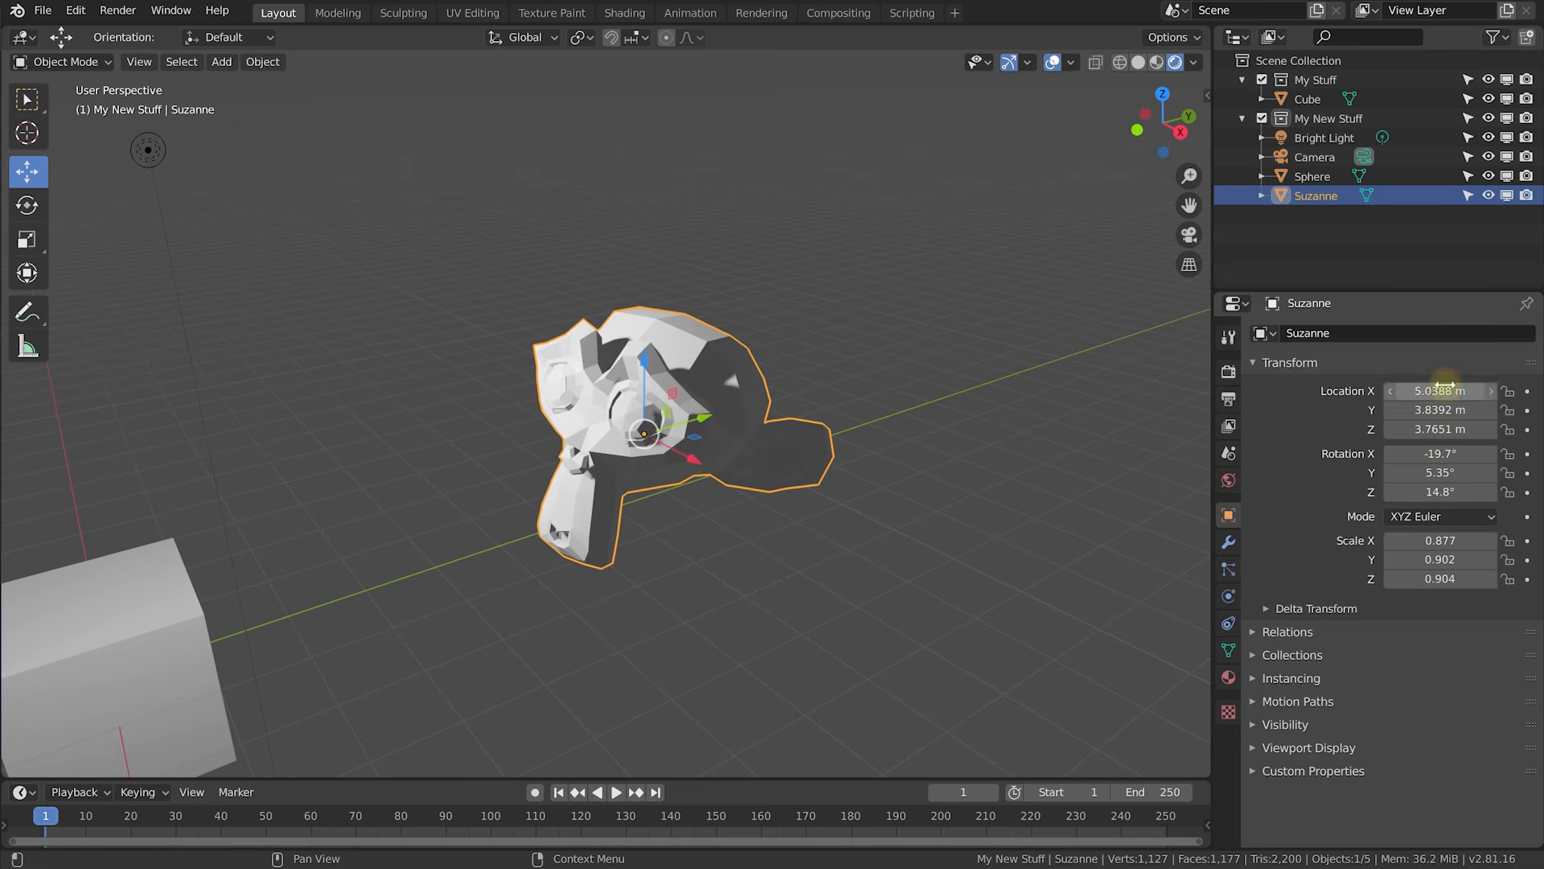
left_click_drag(1416, 453, 1396, 453)
mouse_move(1430, 540)
left_mouse_down()
mouse_move(1451, 541)
mouse_move(1430, 545)
left_mouse_up()
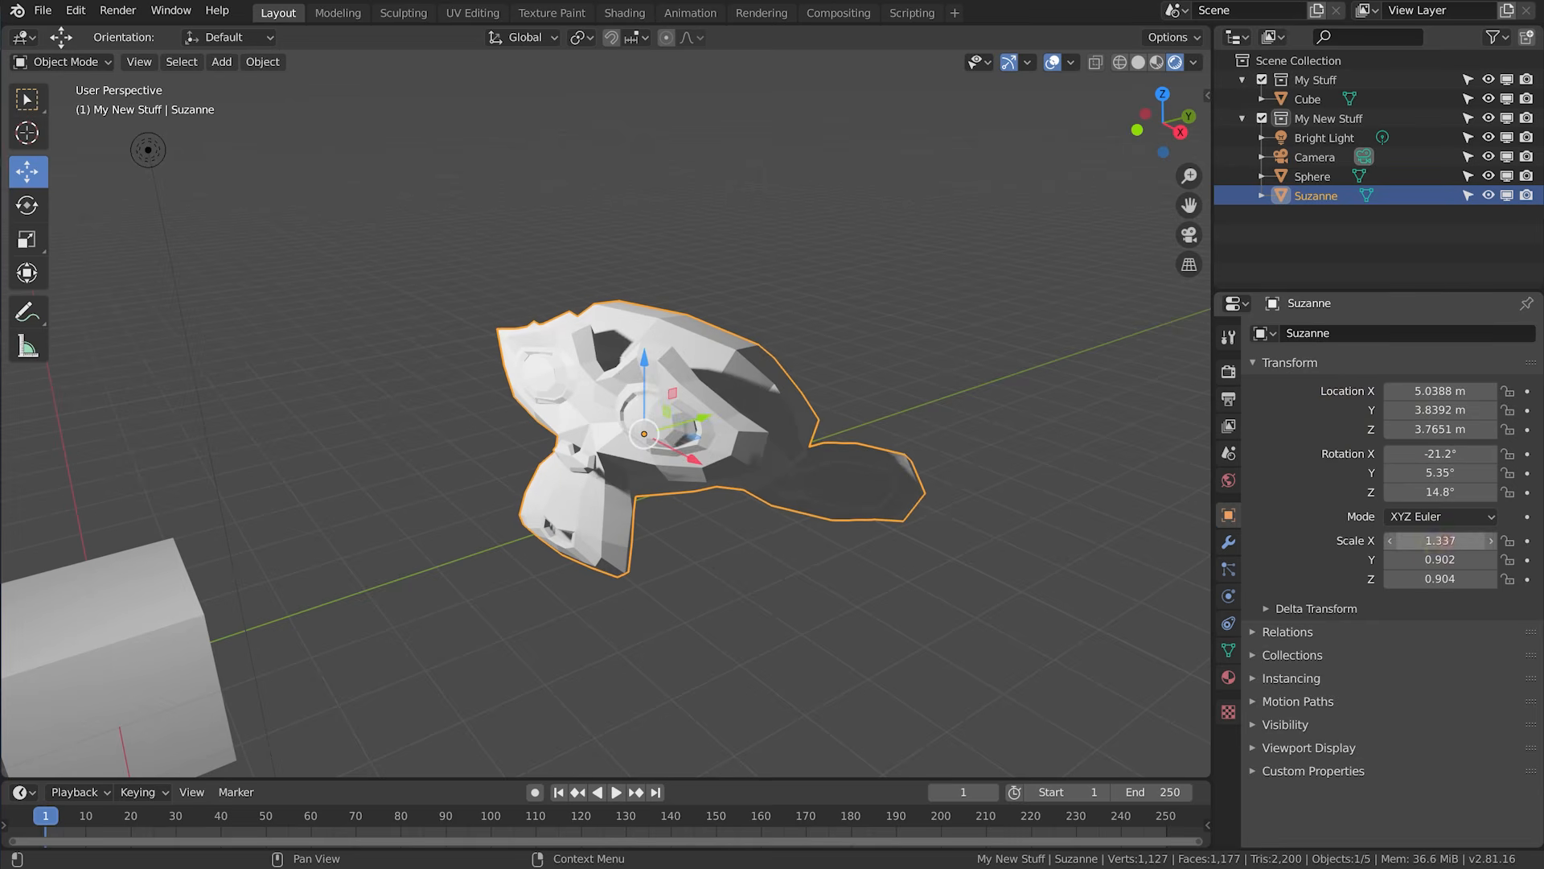
Set the monkey head's scale to 1 on the X, Y and Z axes.
type("1")
double_click(1447, 560)
type("1")
left_click(1446, 578)
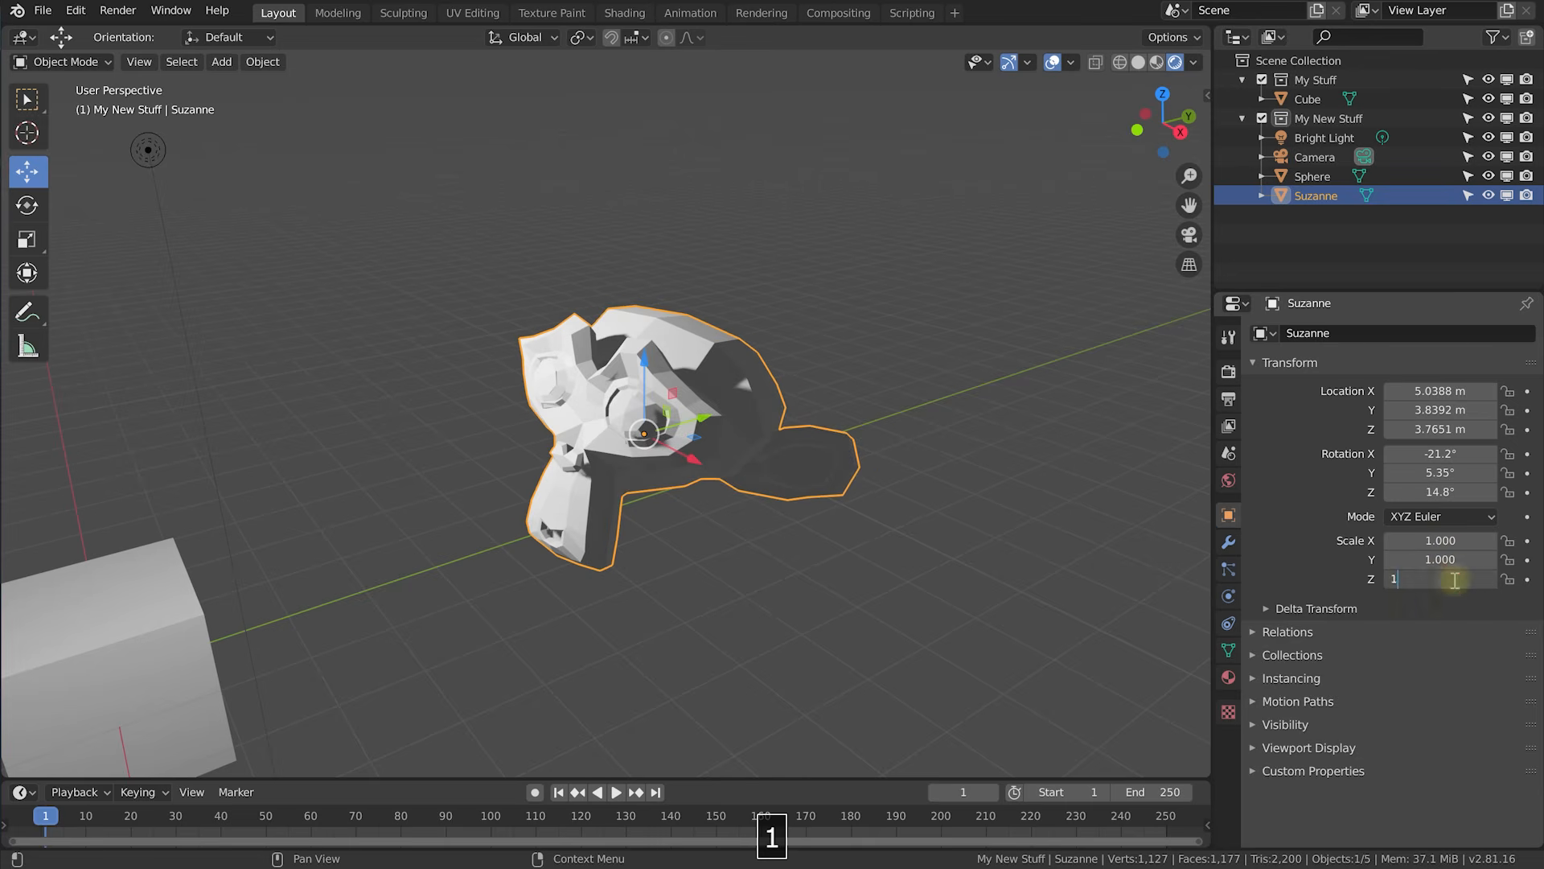
type("1")
key("Return")
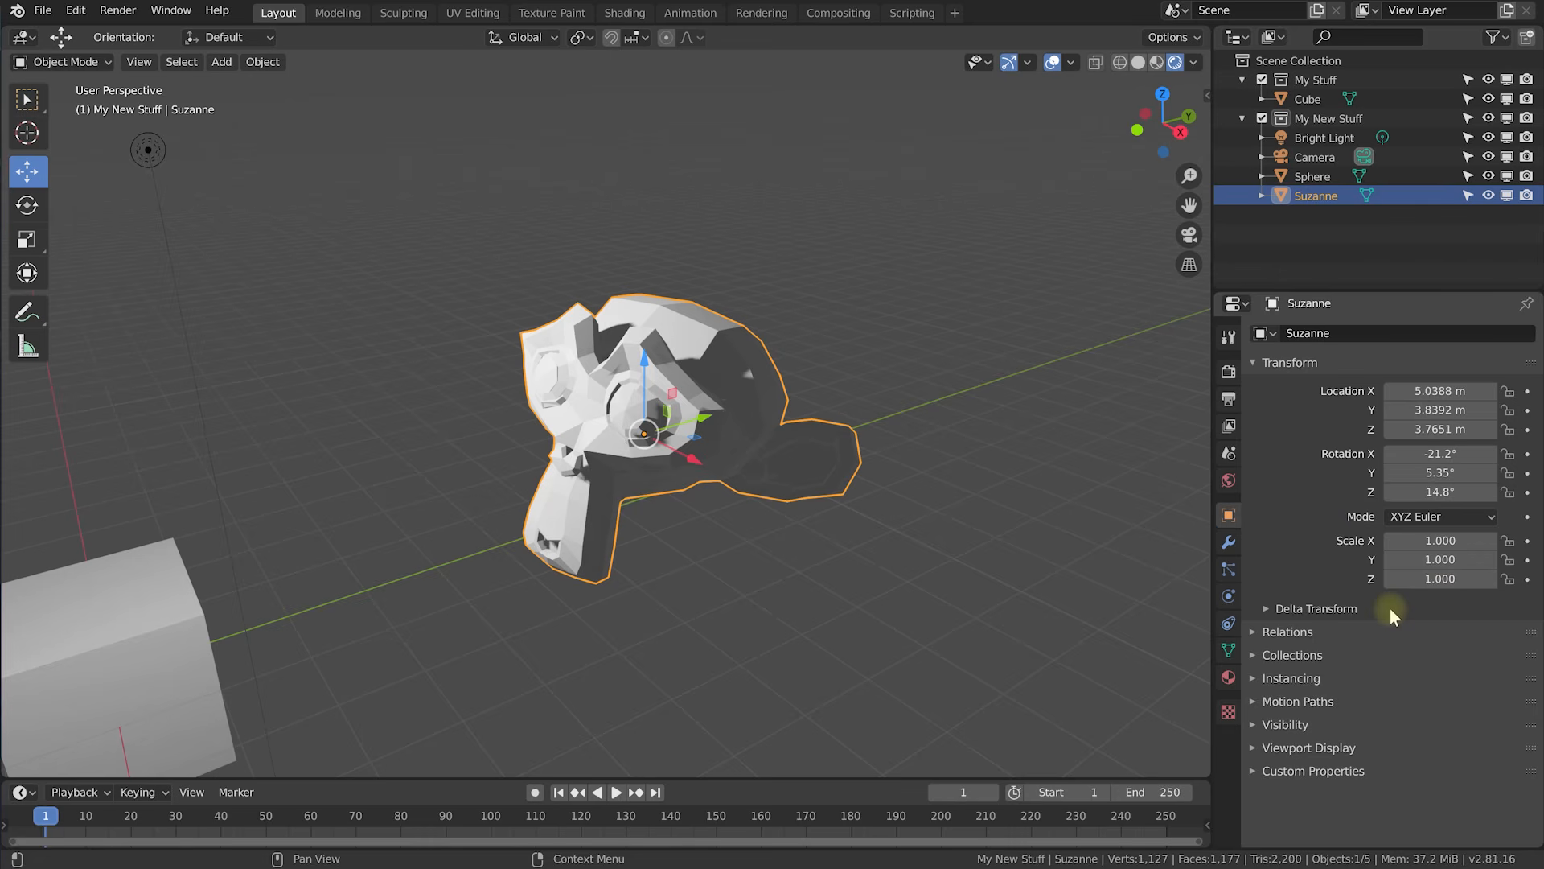
Switch to the Select Box tool and move the monkey head freehand by about 2.45 m in X, 4.48 m in Y and 1 m in Z.
middle_click_drag(600, 434, 696, 460)
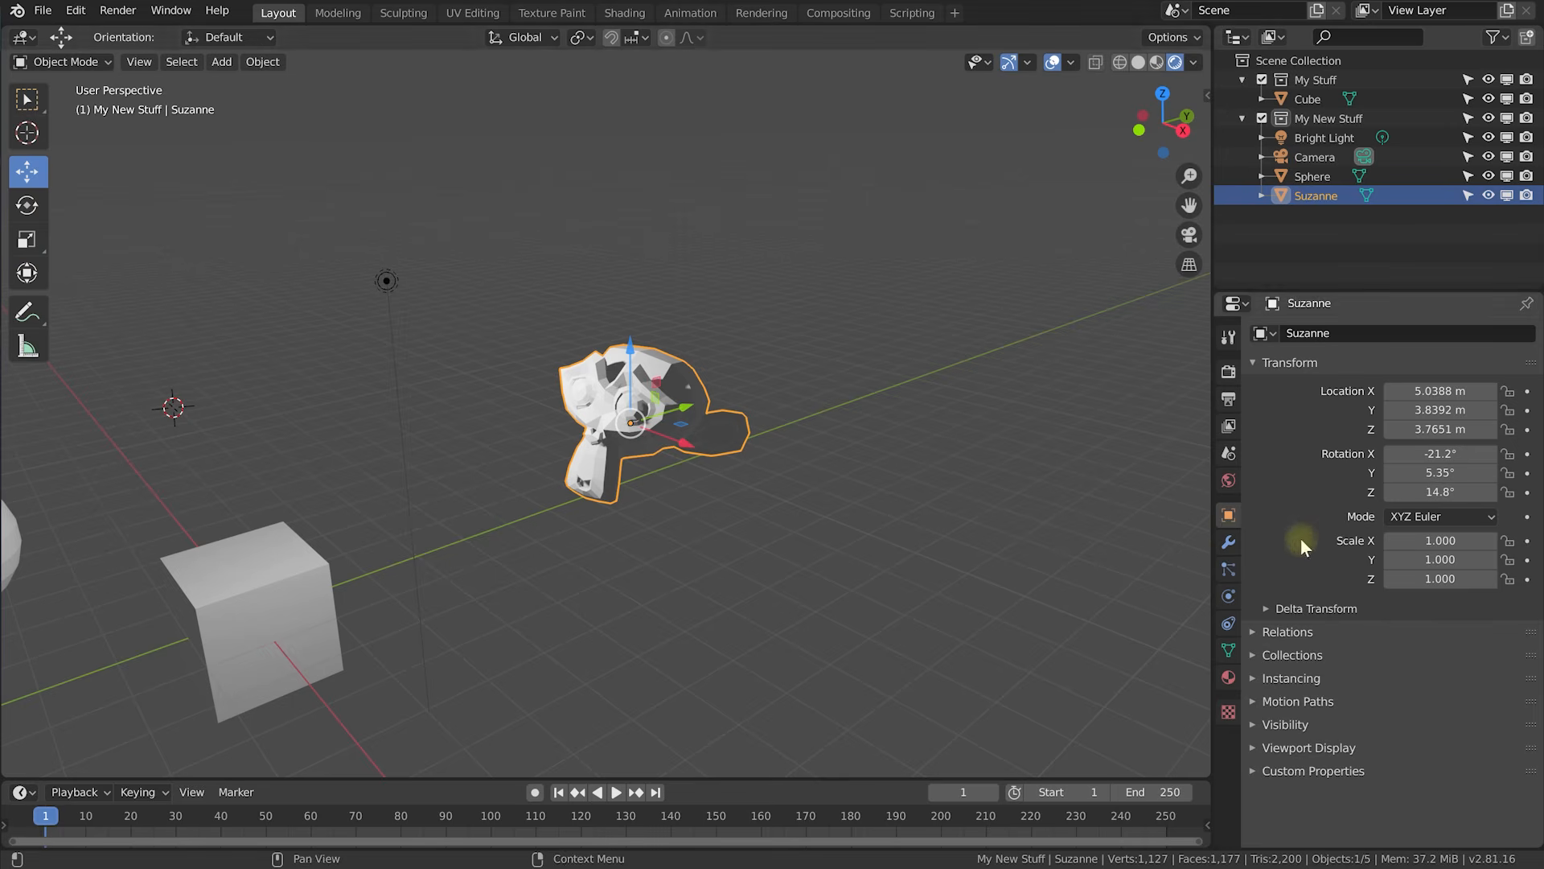
mouse_move(799, 528)
middle_mouse_down()
mouse_move(767, 539)
mouse_move(772, 518)
middle_mouse_up()
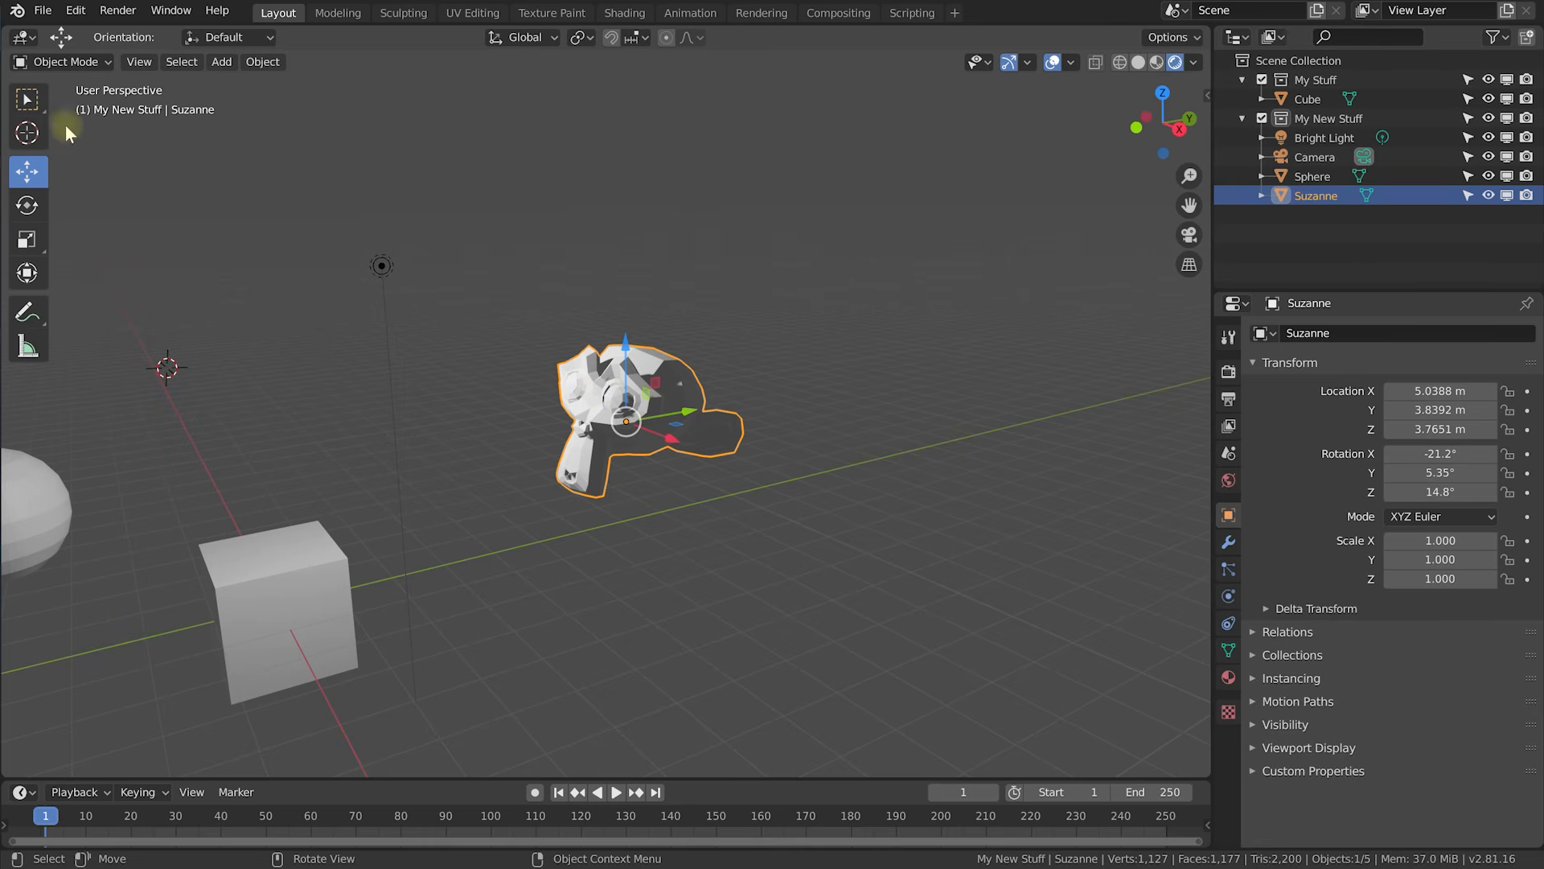
left_click(28, 101)
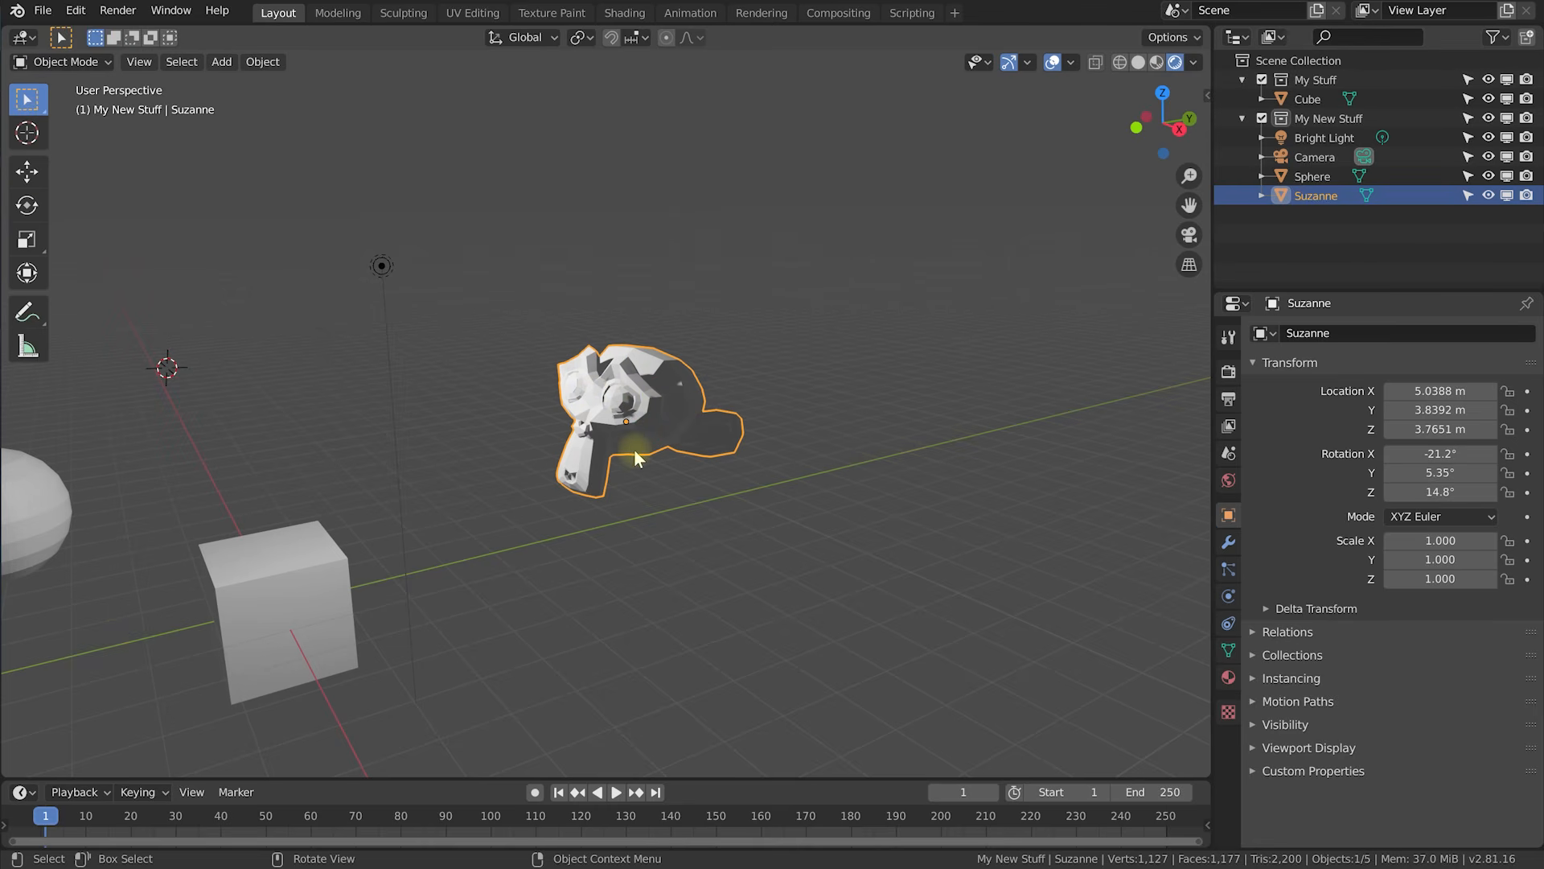
key("g")
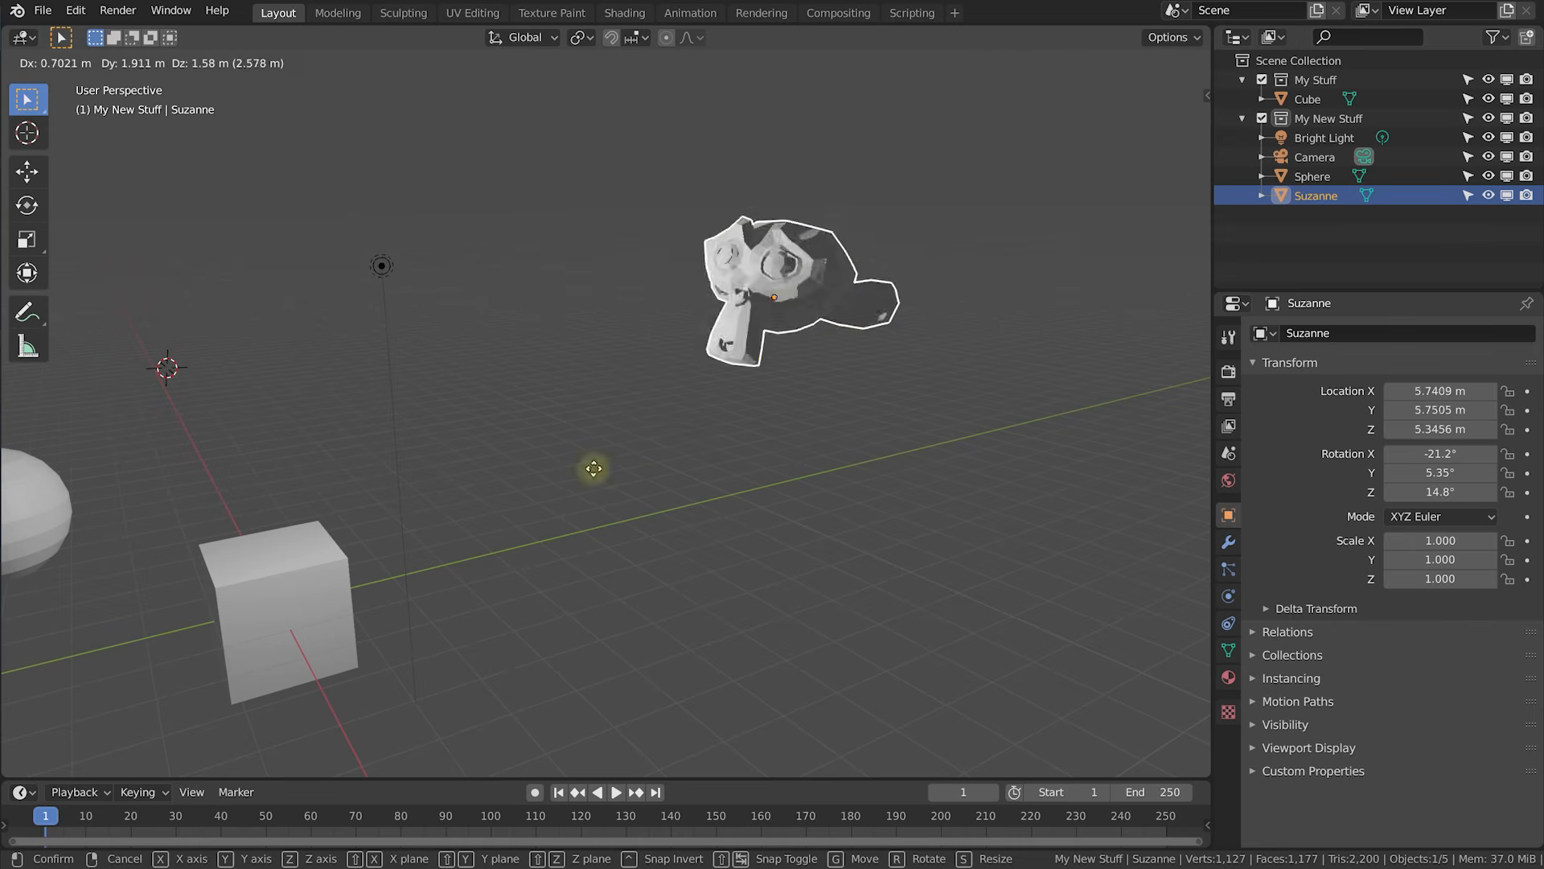
left_click(1015, 375)
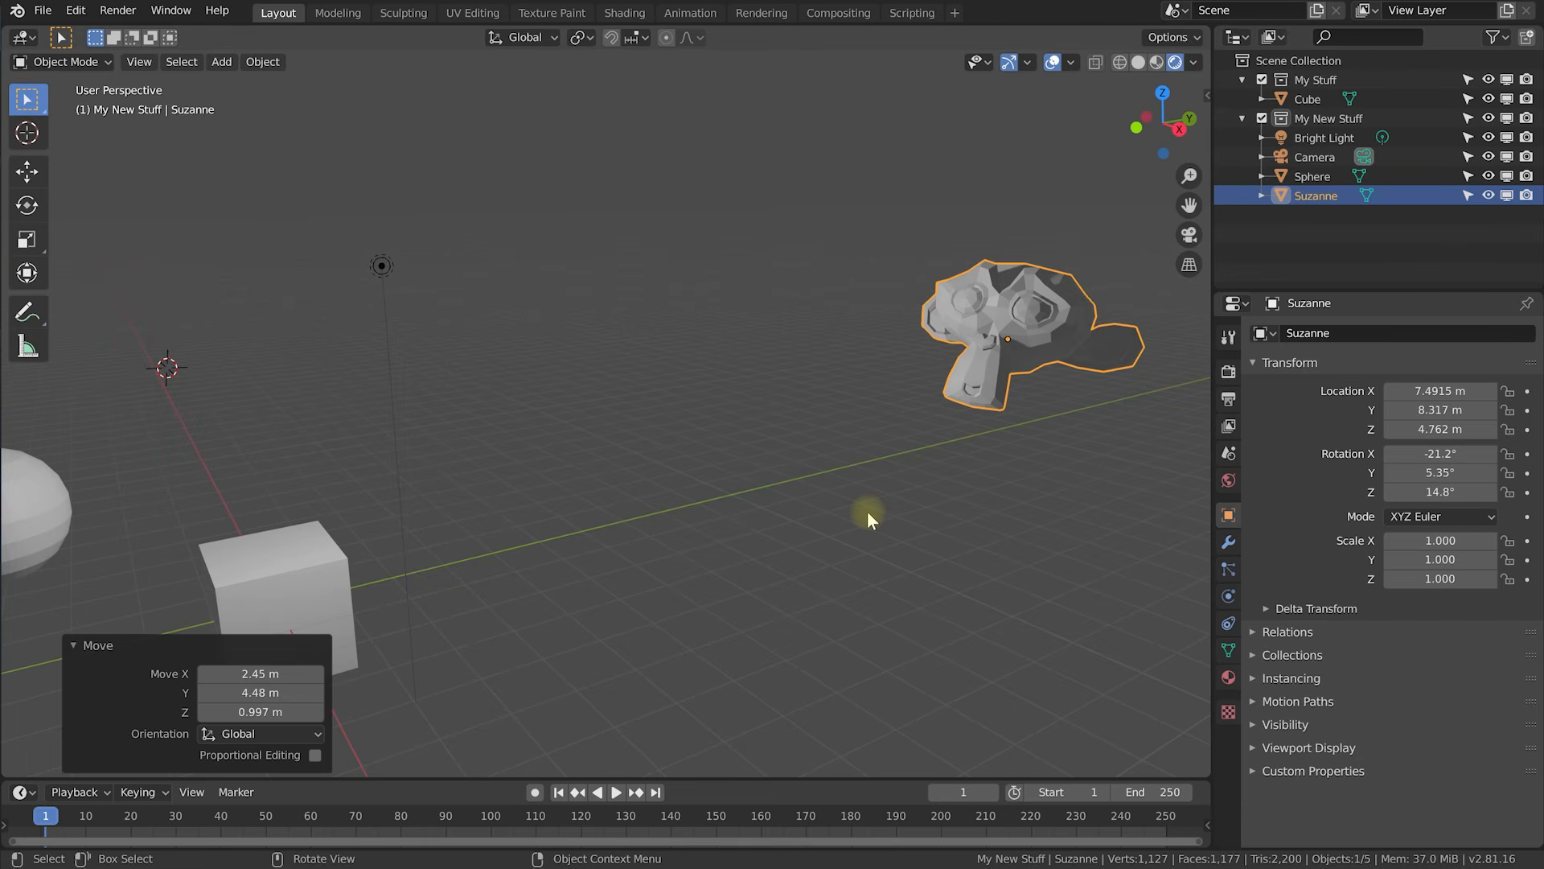
From a high opposite viewpoint, move the monkey head freehand by about -4.11 m in X, -3.15 m in Y and -3.62 m in Z.
middle_click_drag(1039, 476, 635, 294)
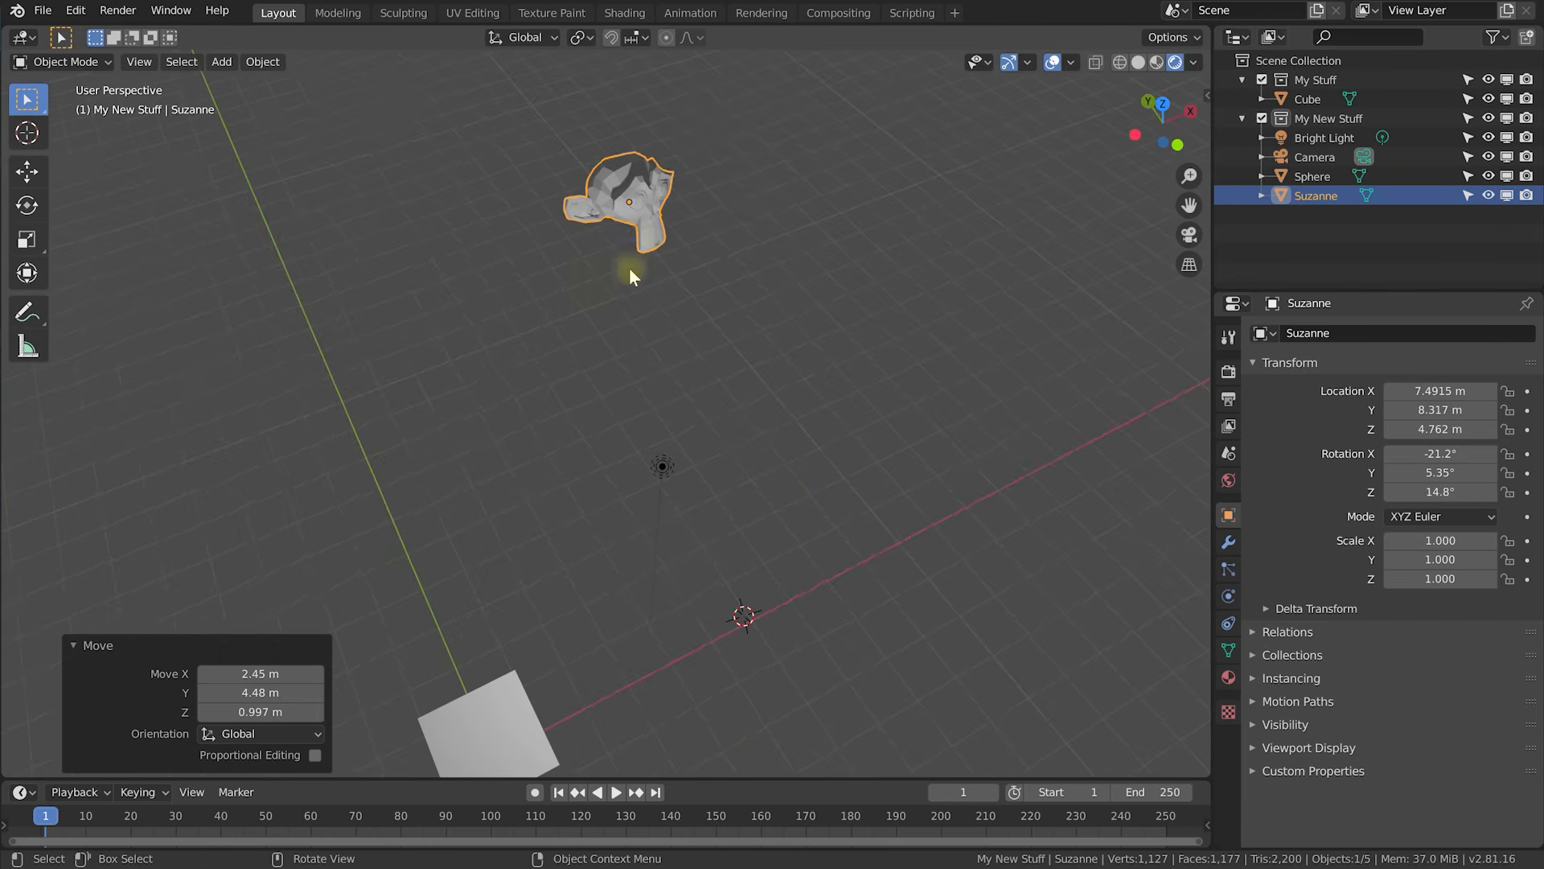
key("g")
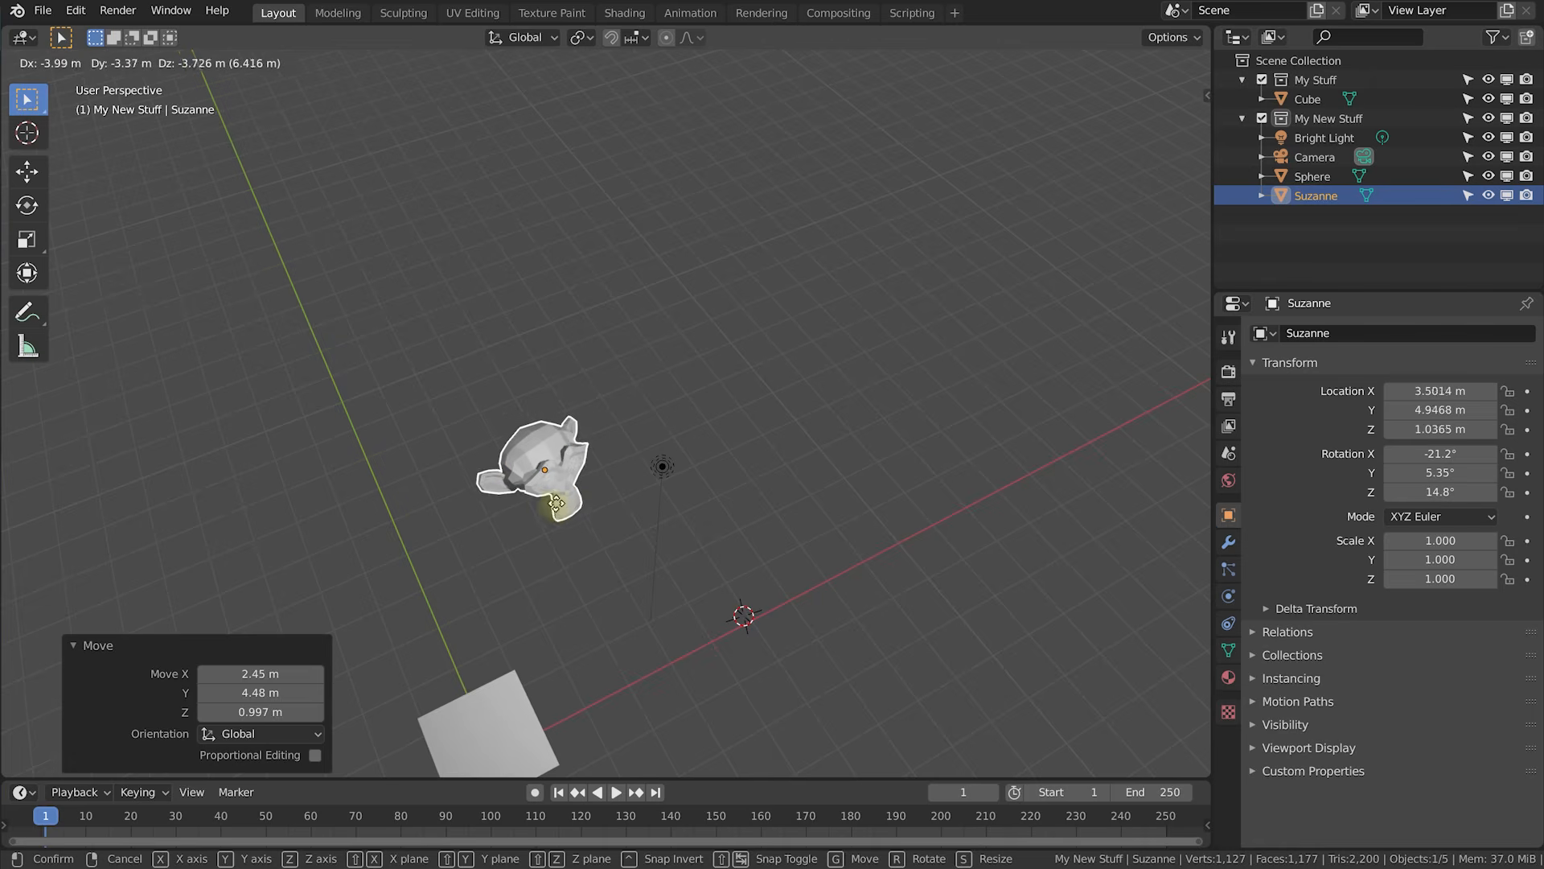
left_click(507, 498)
Try single-axis constraints and locking Z or X while moving the monkey head, and finish with about 5.53 m along global X.
middle_click_drag(783, 547, 666, 503)
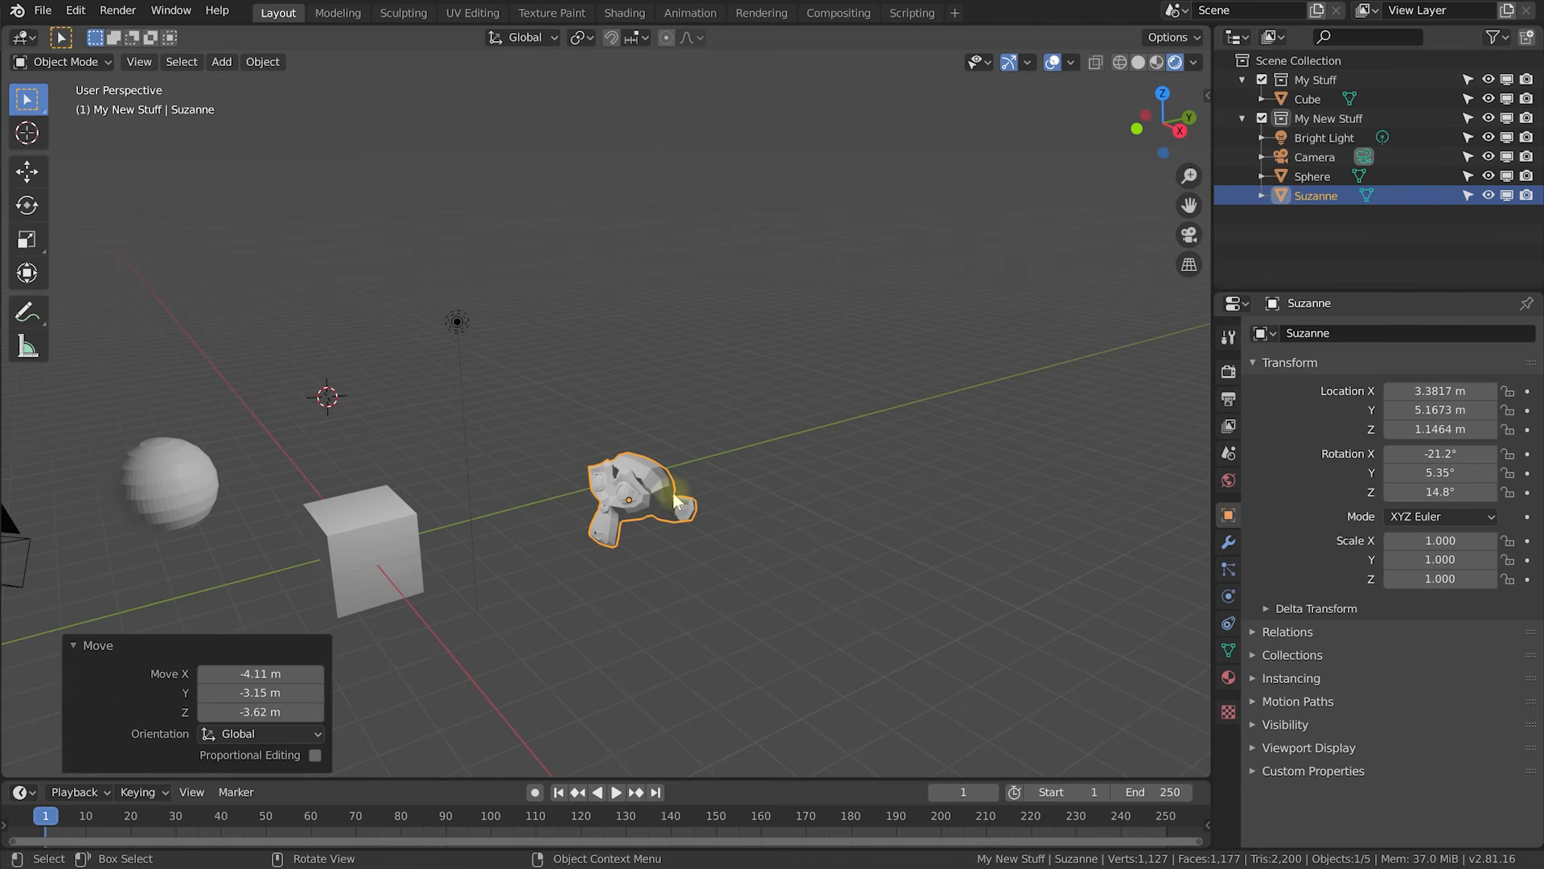
key("g")
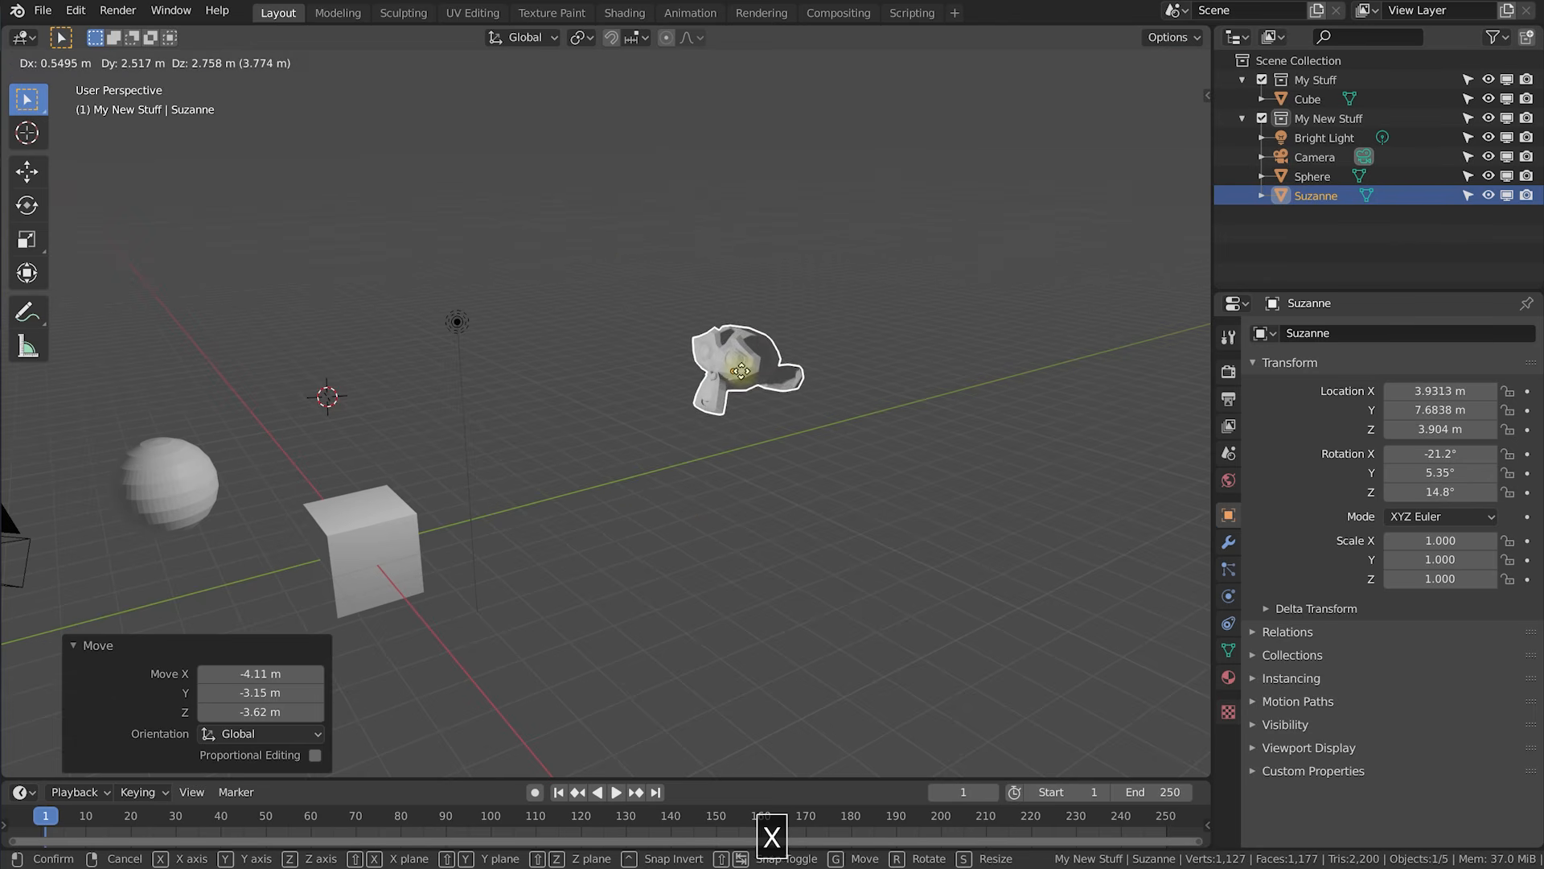
key("x")
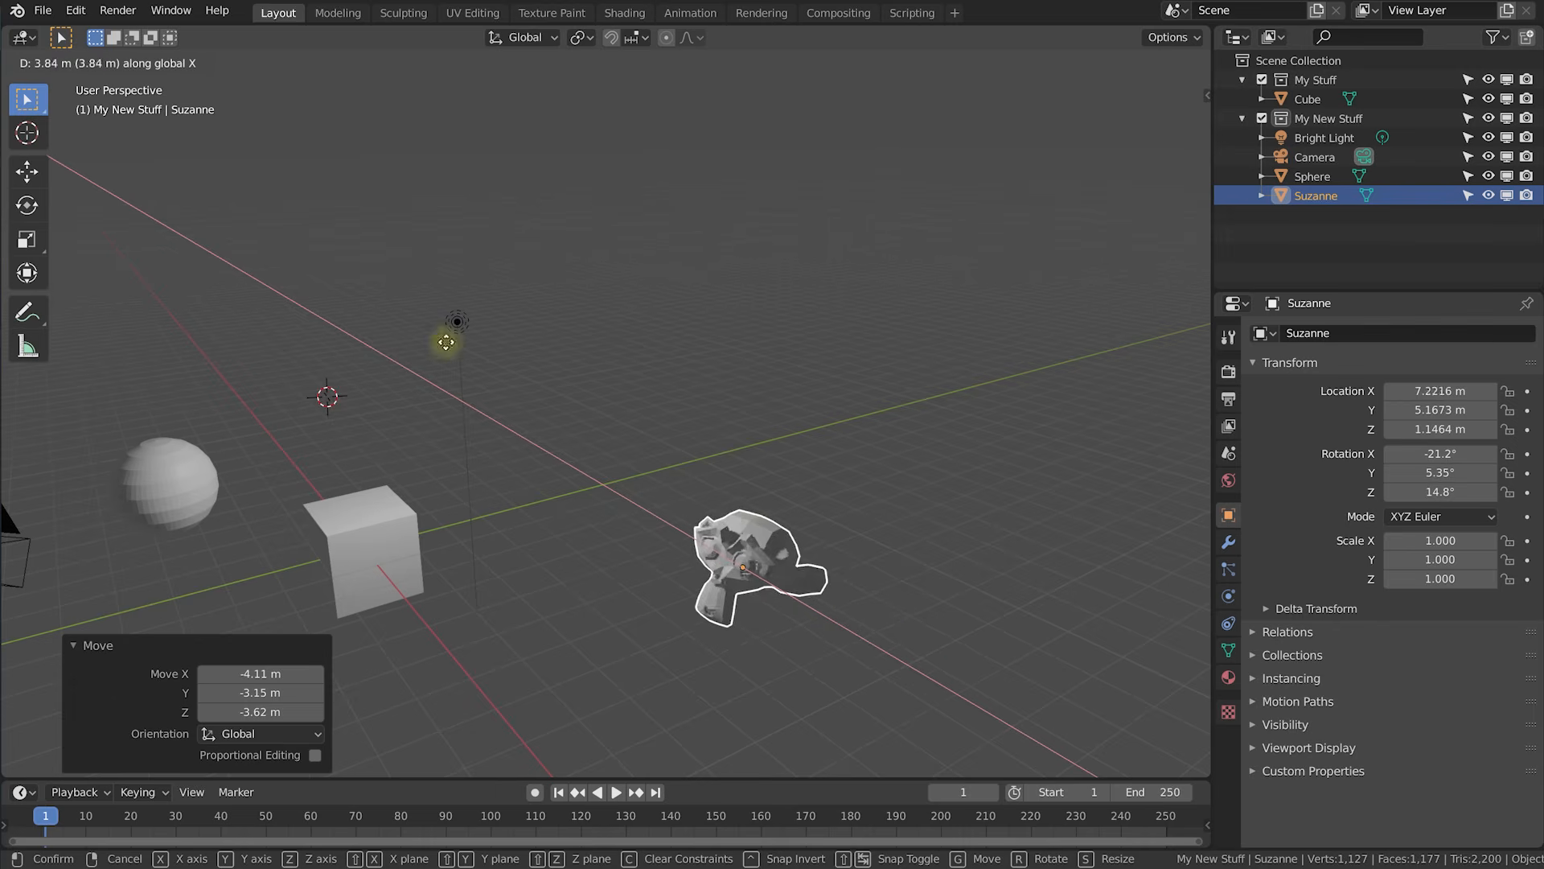
key("z")
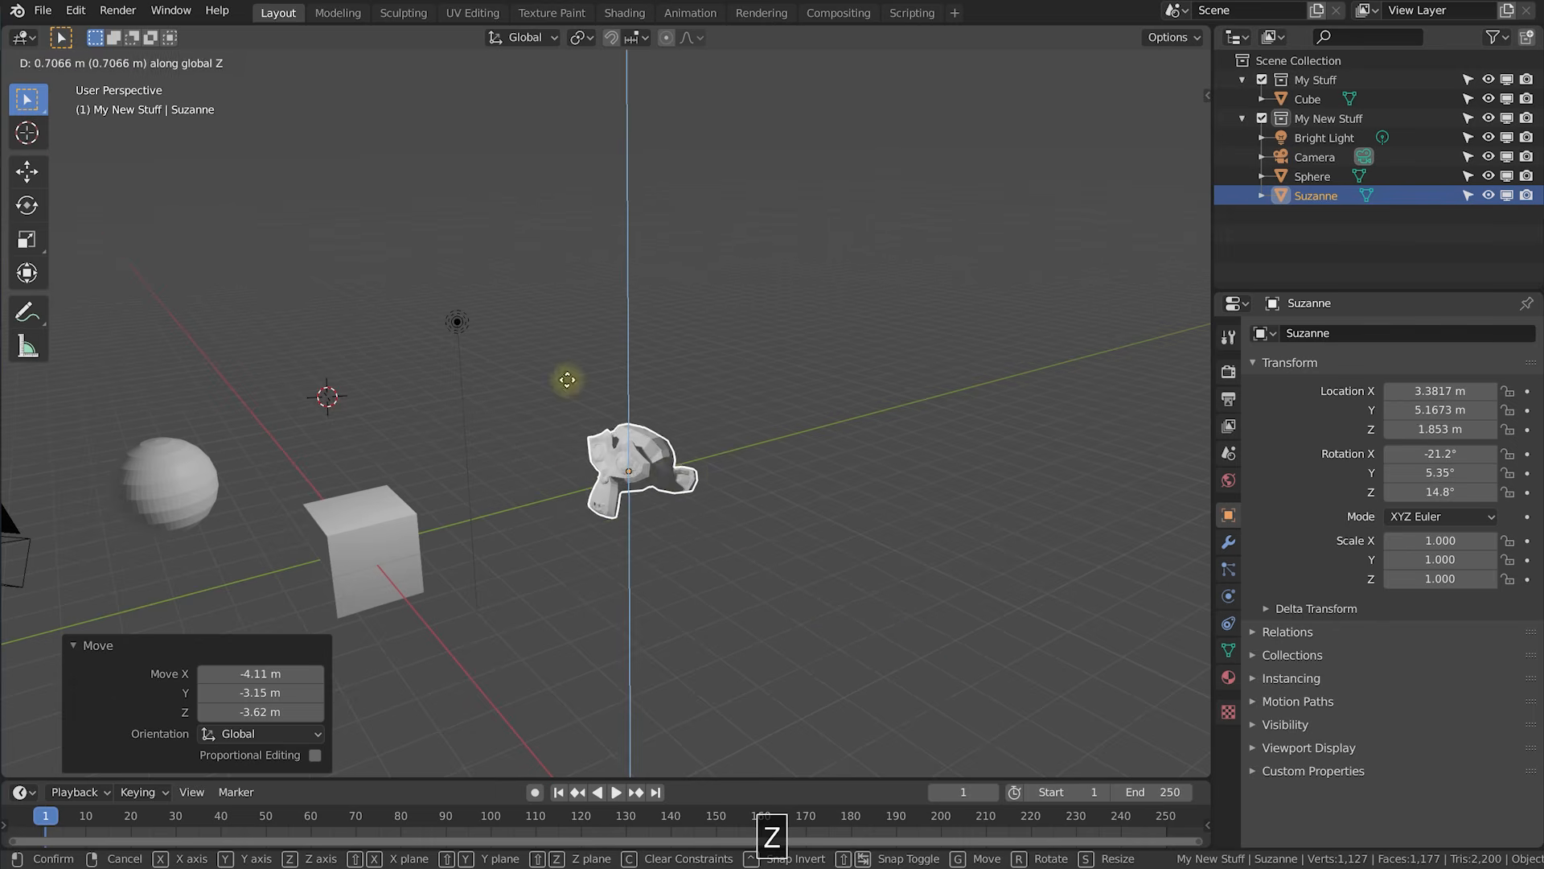
key("y")
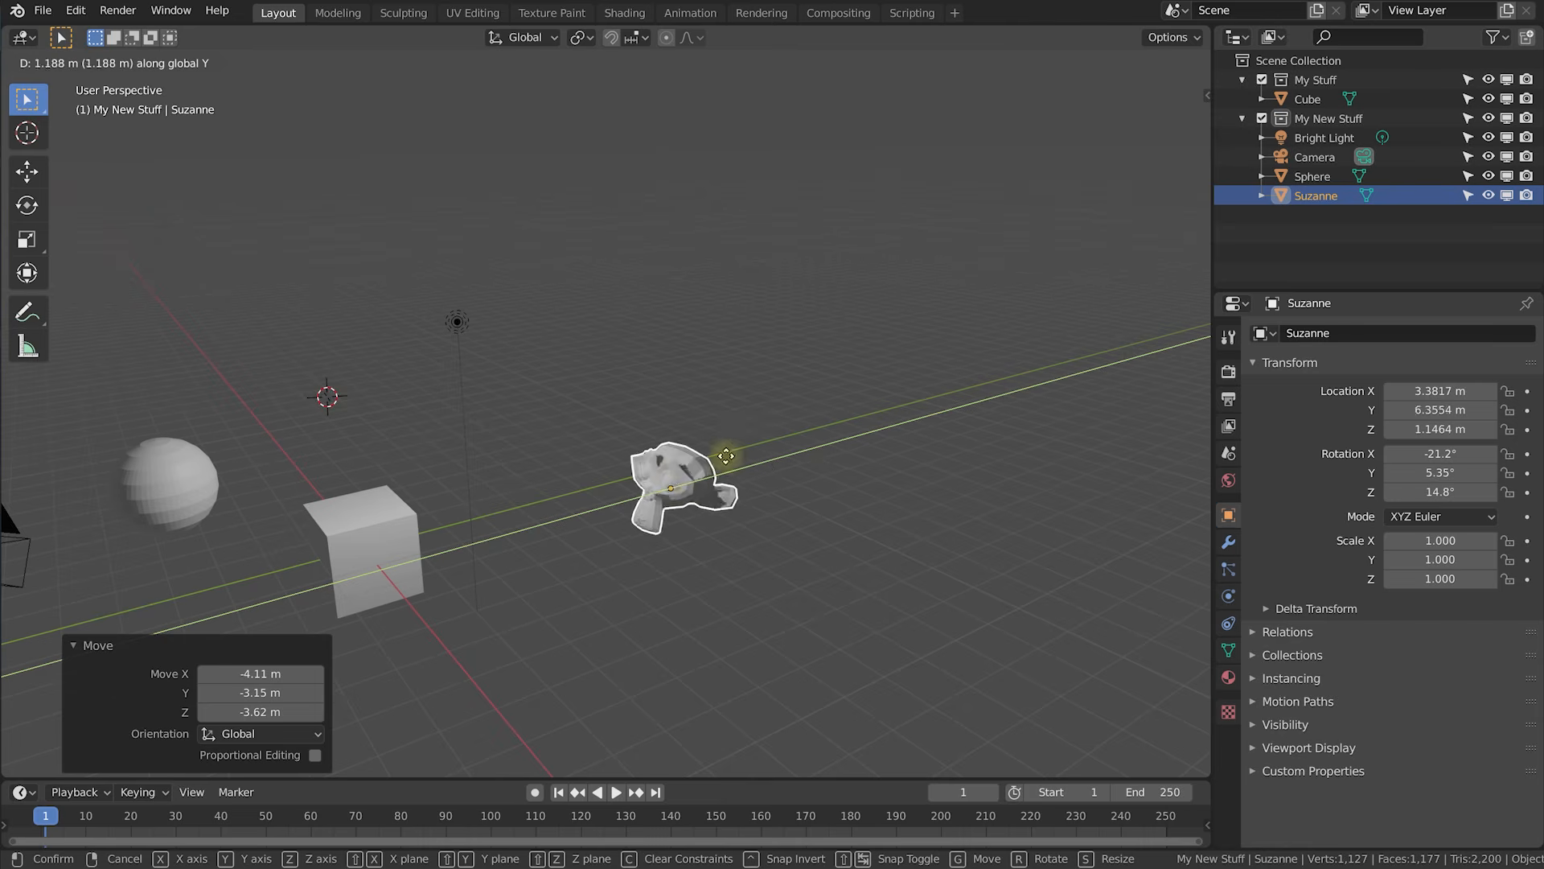
key("shift+z")
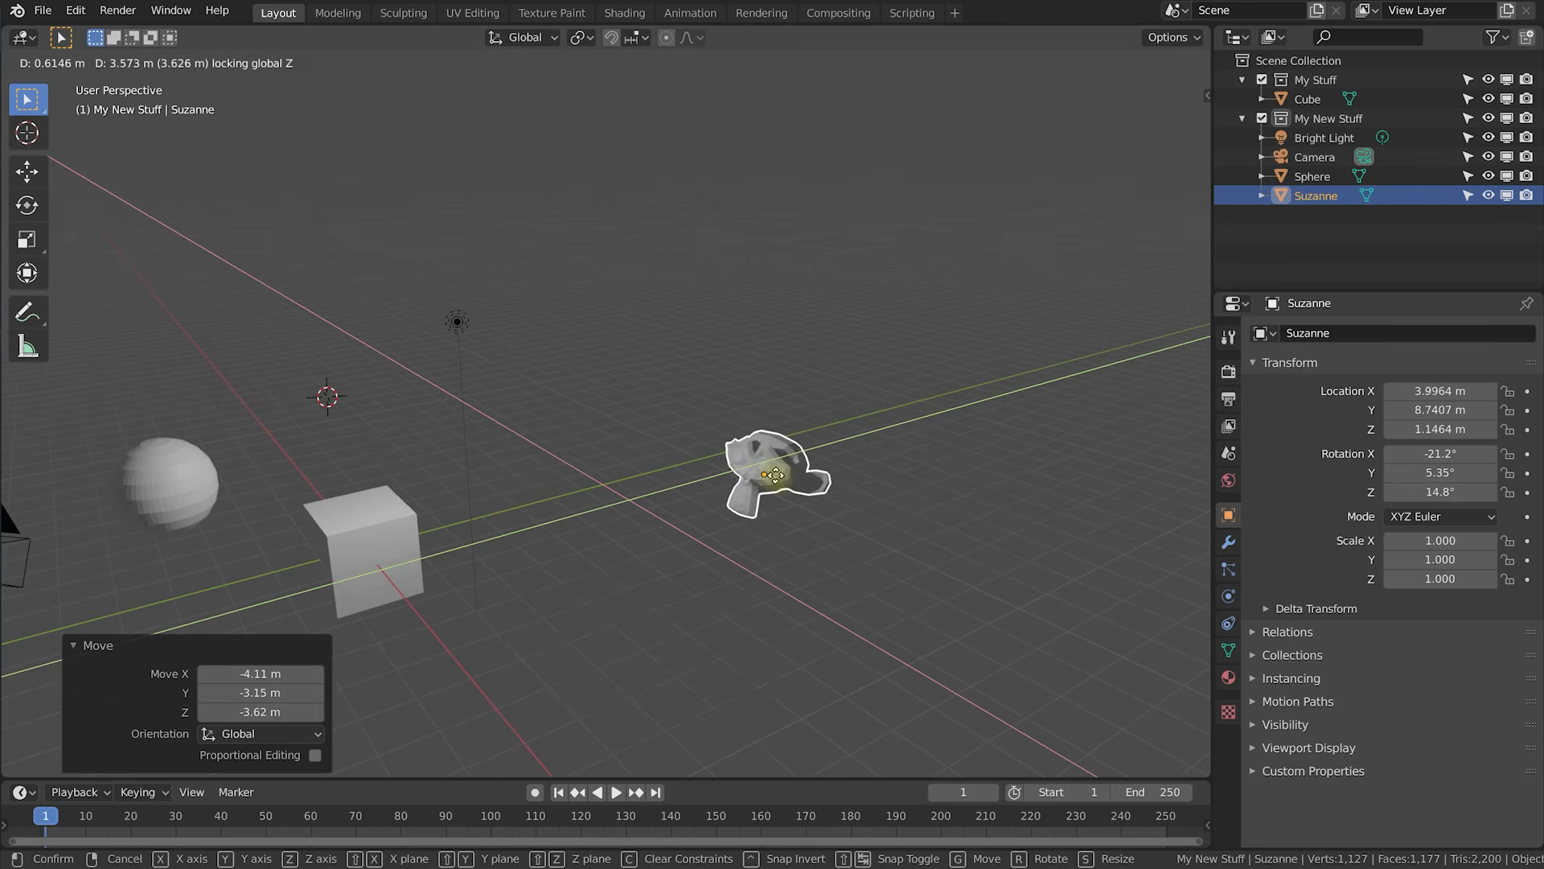
key("shift+x")
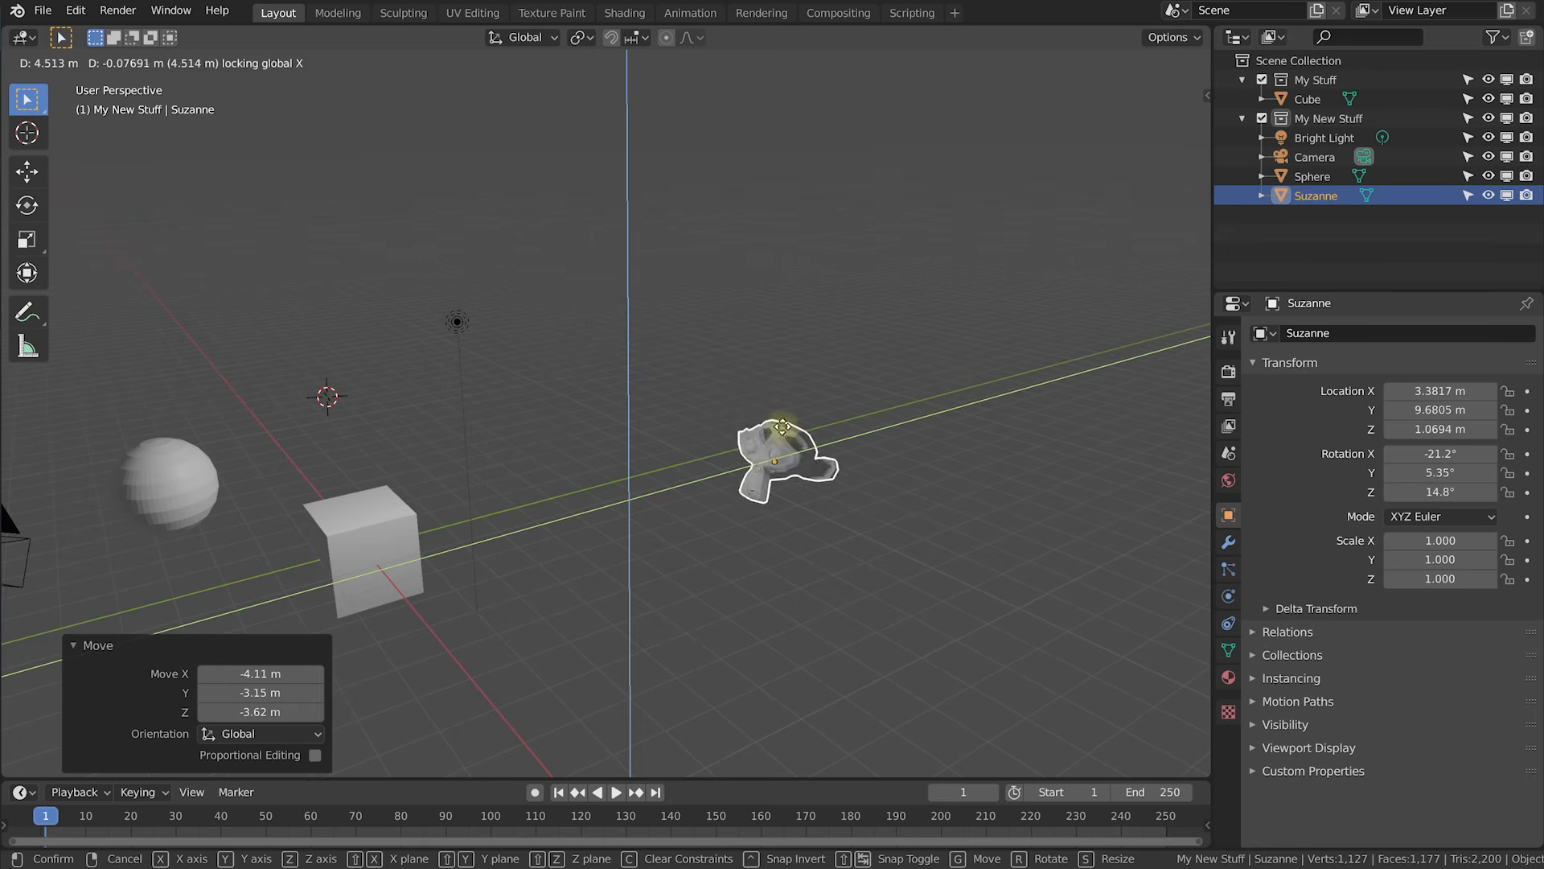
key("y")
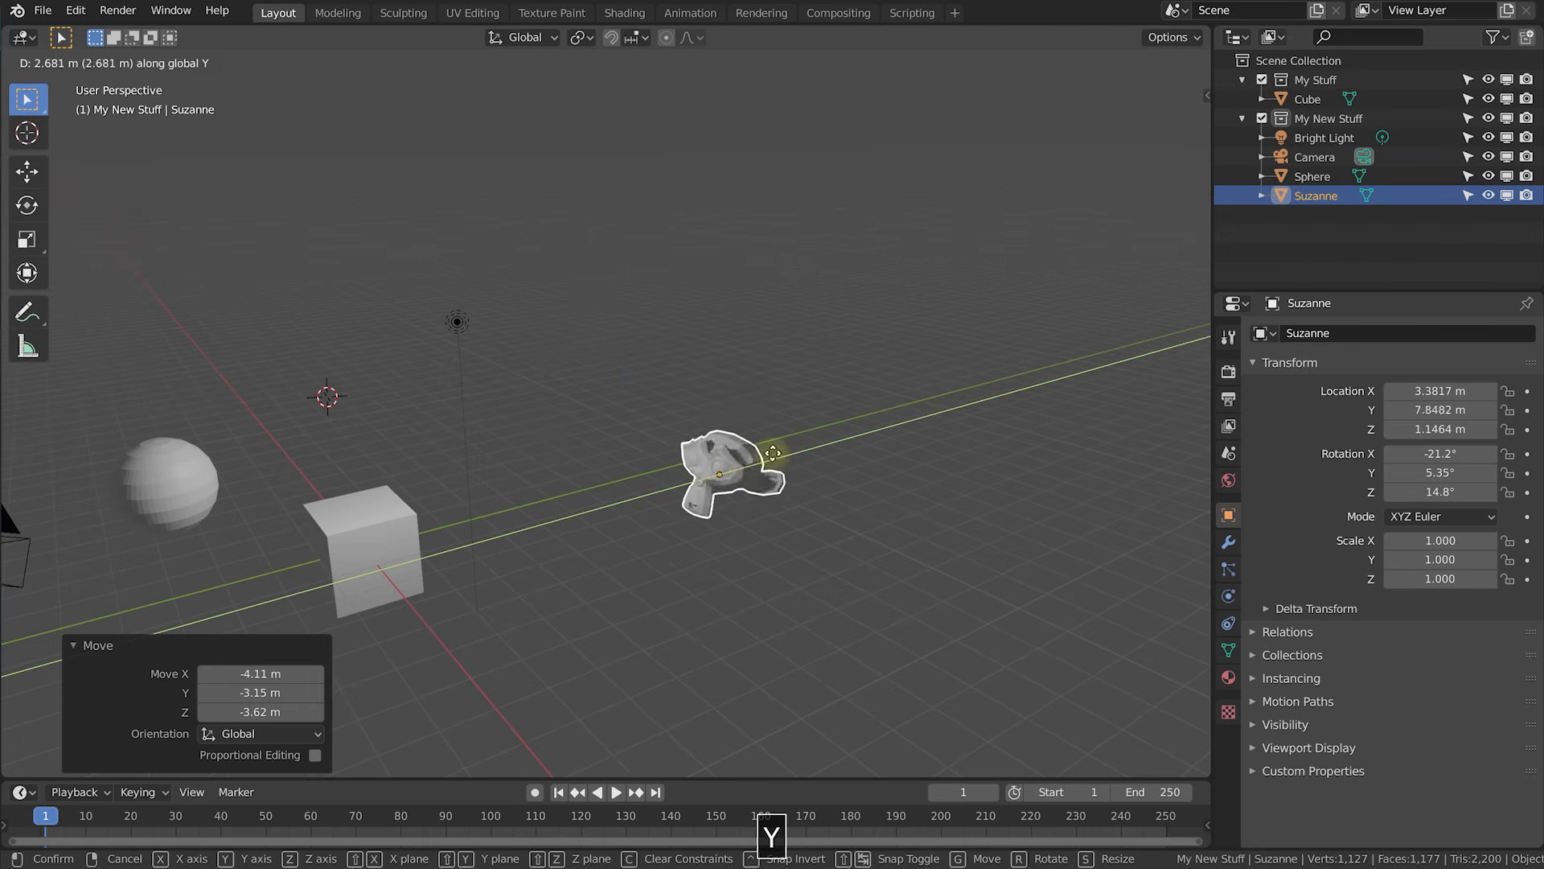
key("x")
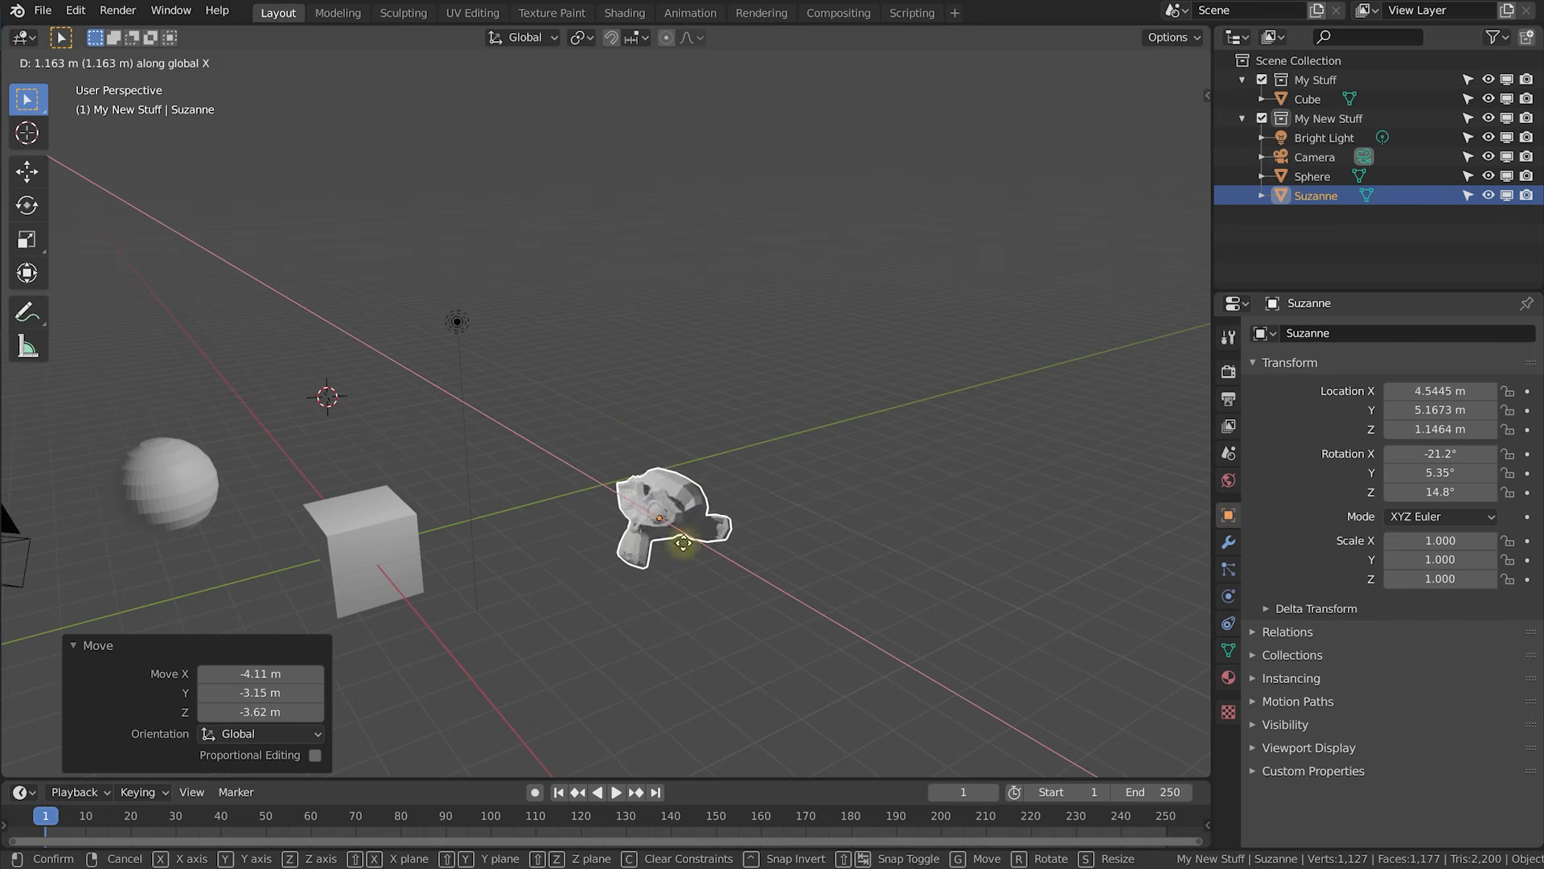
left_click(821, 628)
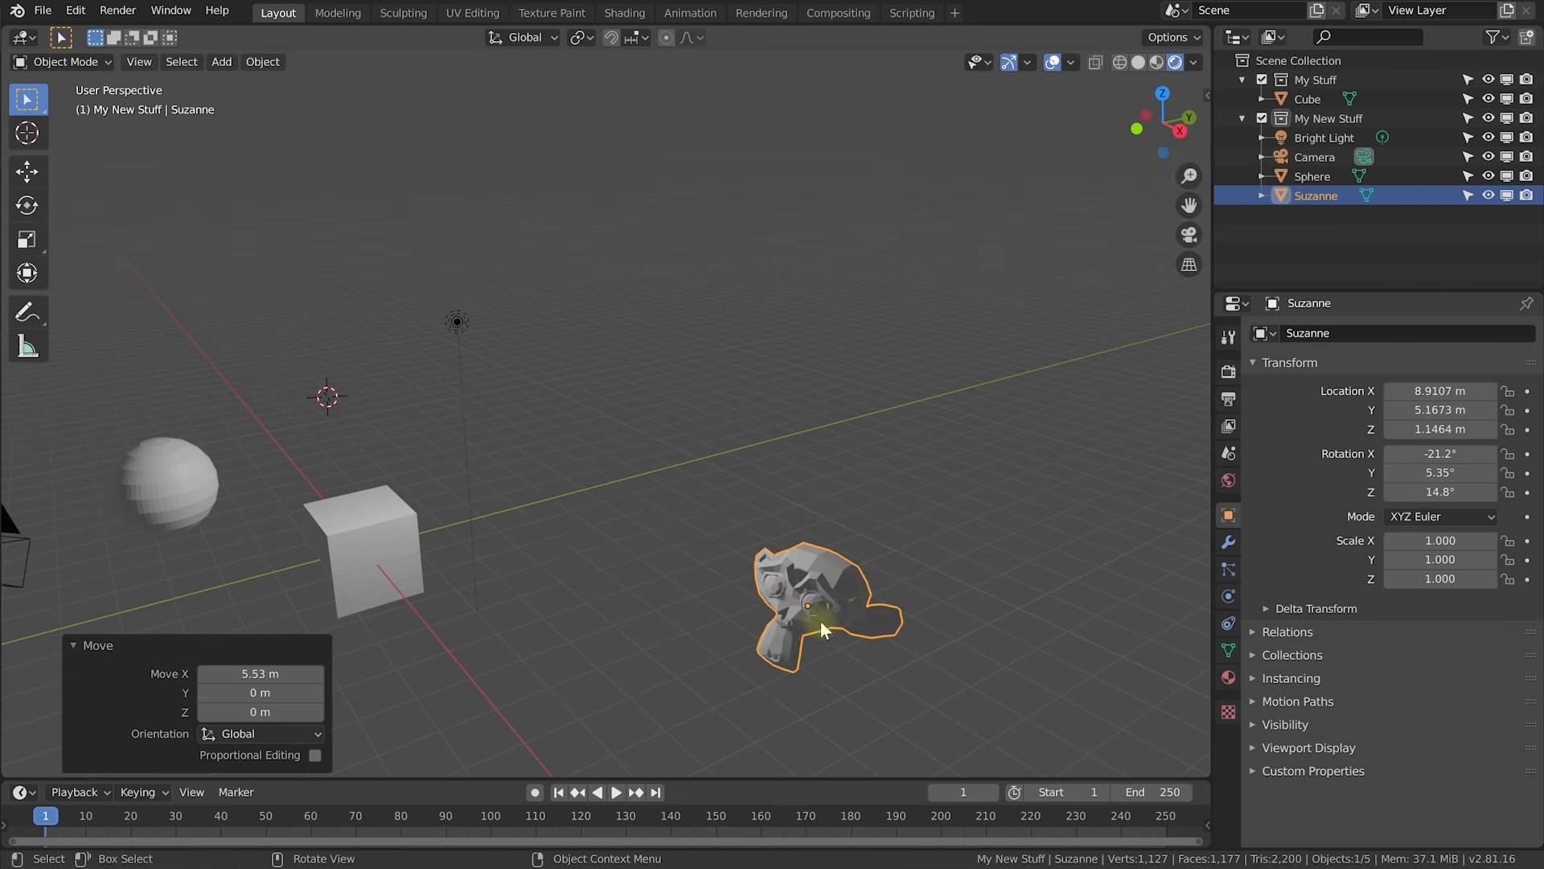
Raise the monkey head by about 3.78 m along the global Z axis.
key("g")
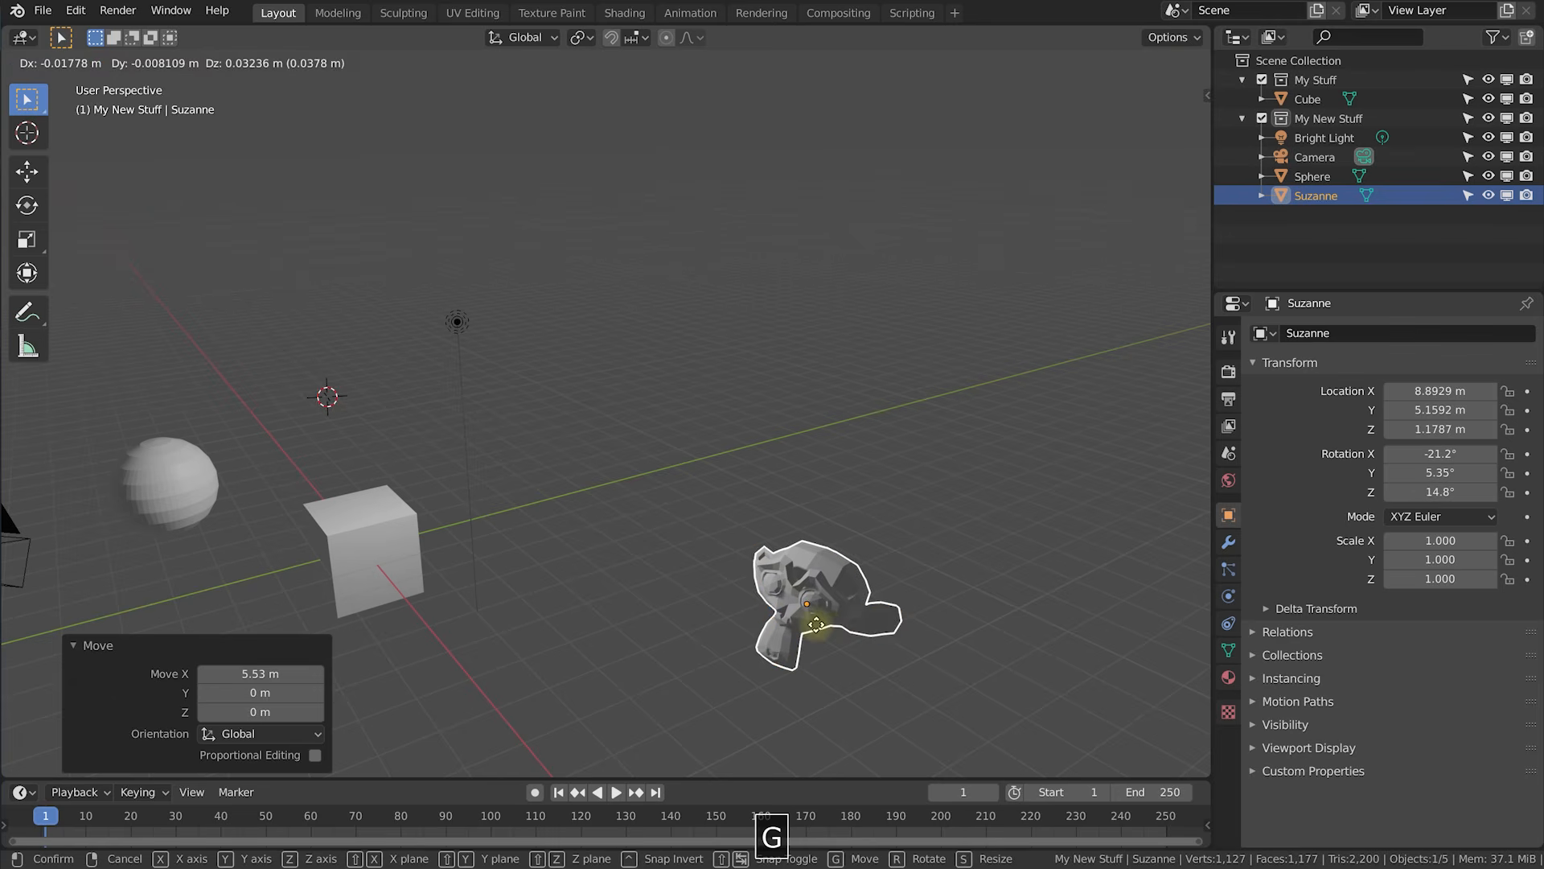
key("z")
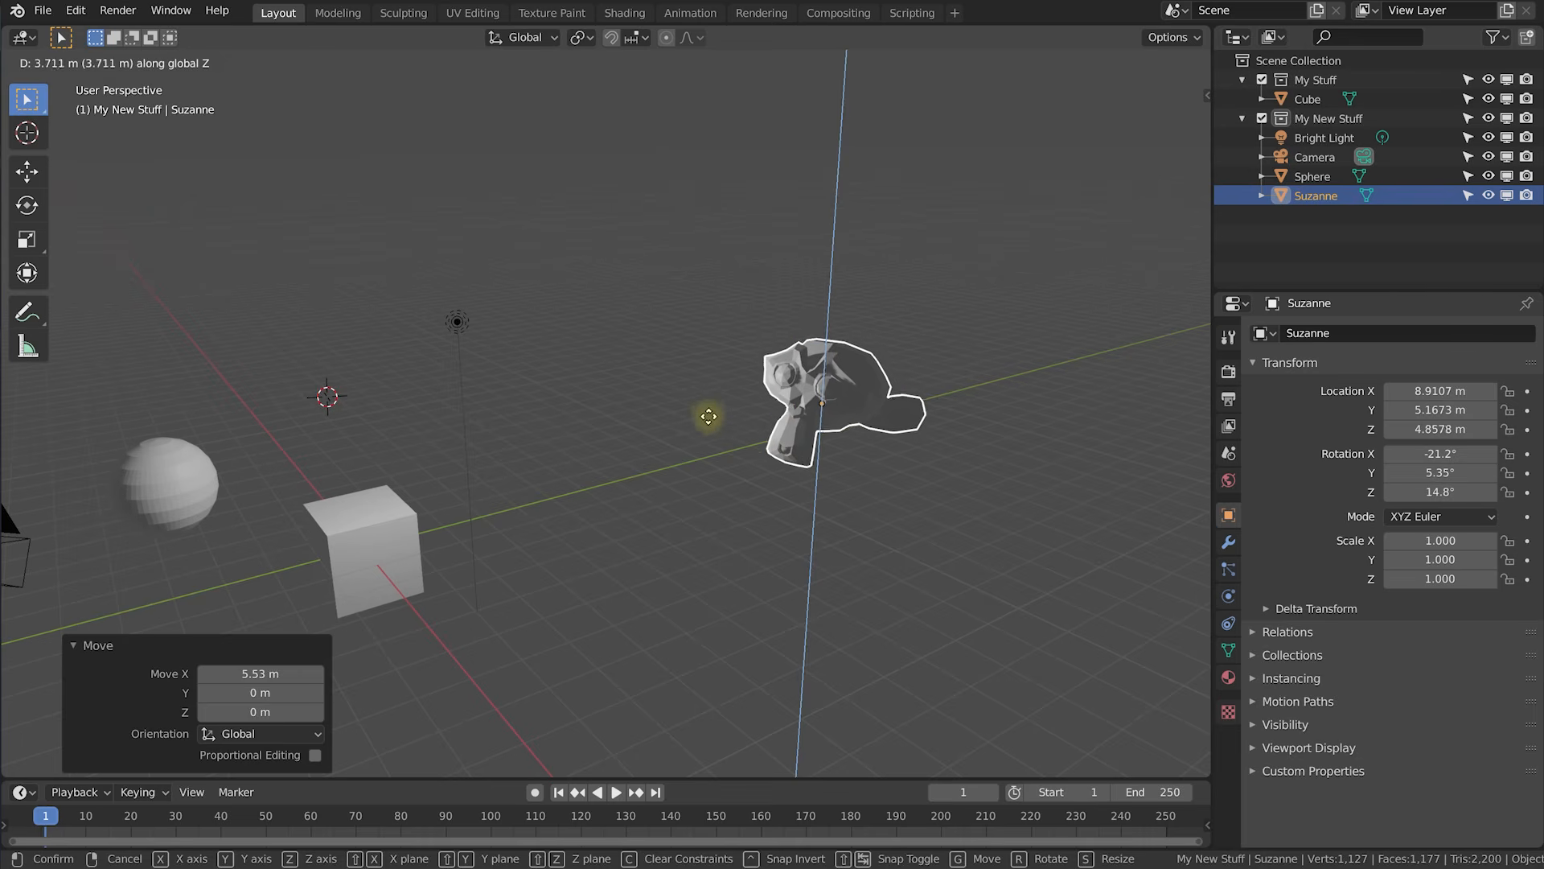
left_click(706, 412)
Move the monkey head by about -3.03 m along the global Y axis.
key("g")
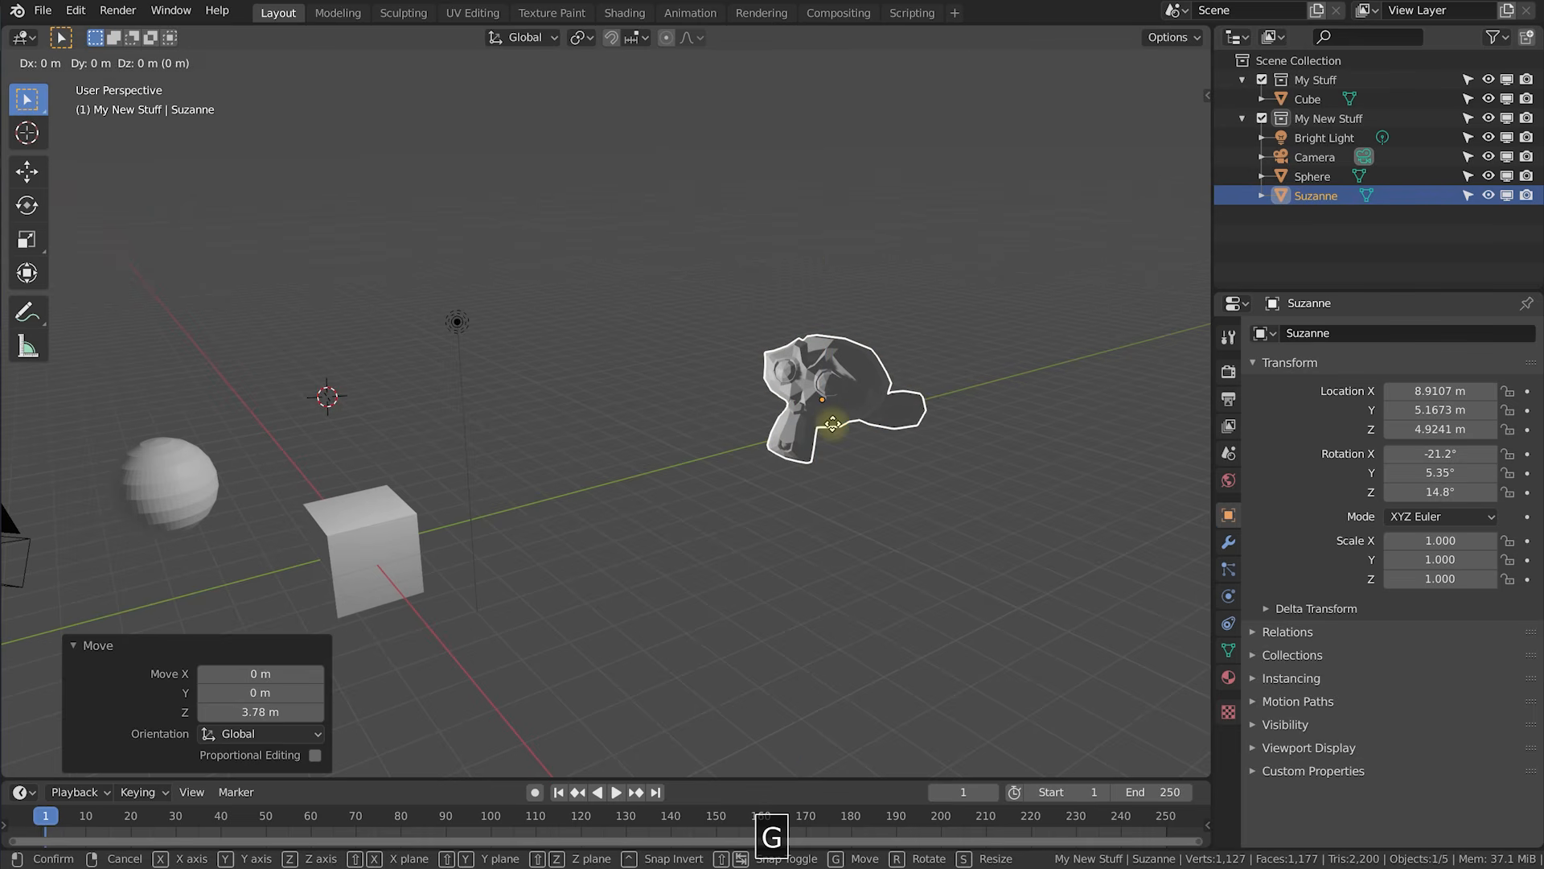
key("y")
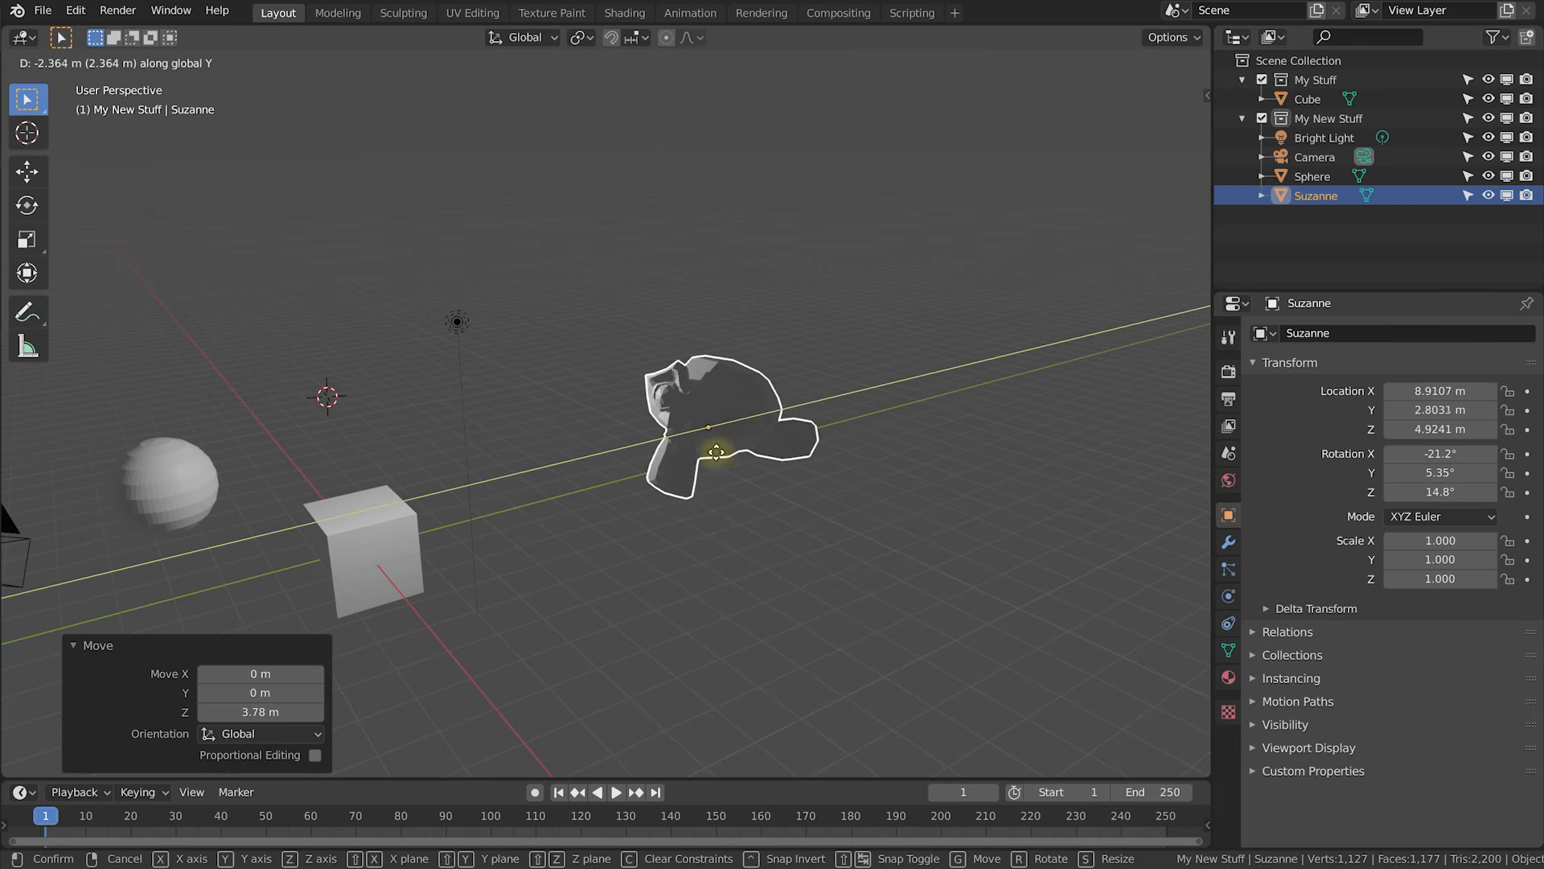
left_click(679, 459)
From a view facing the camera object, move the monkey head by about -8.63 m along the global X axis.
middle_click_drag(587, 466, 692, 459)
key("g")
key("x")
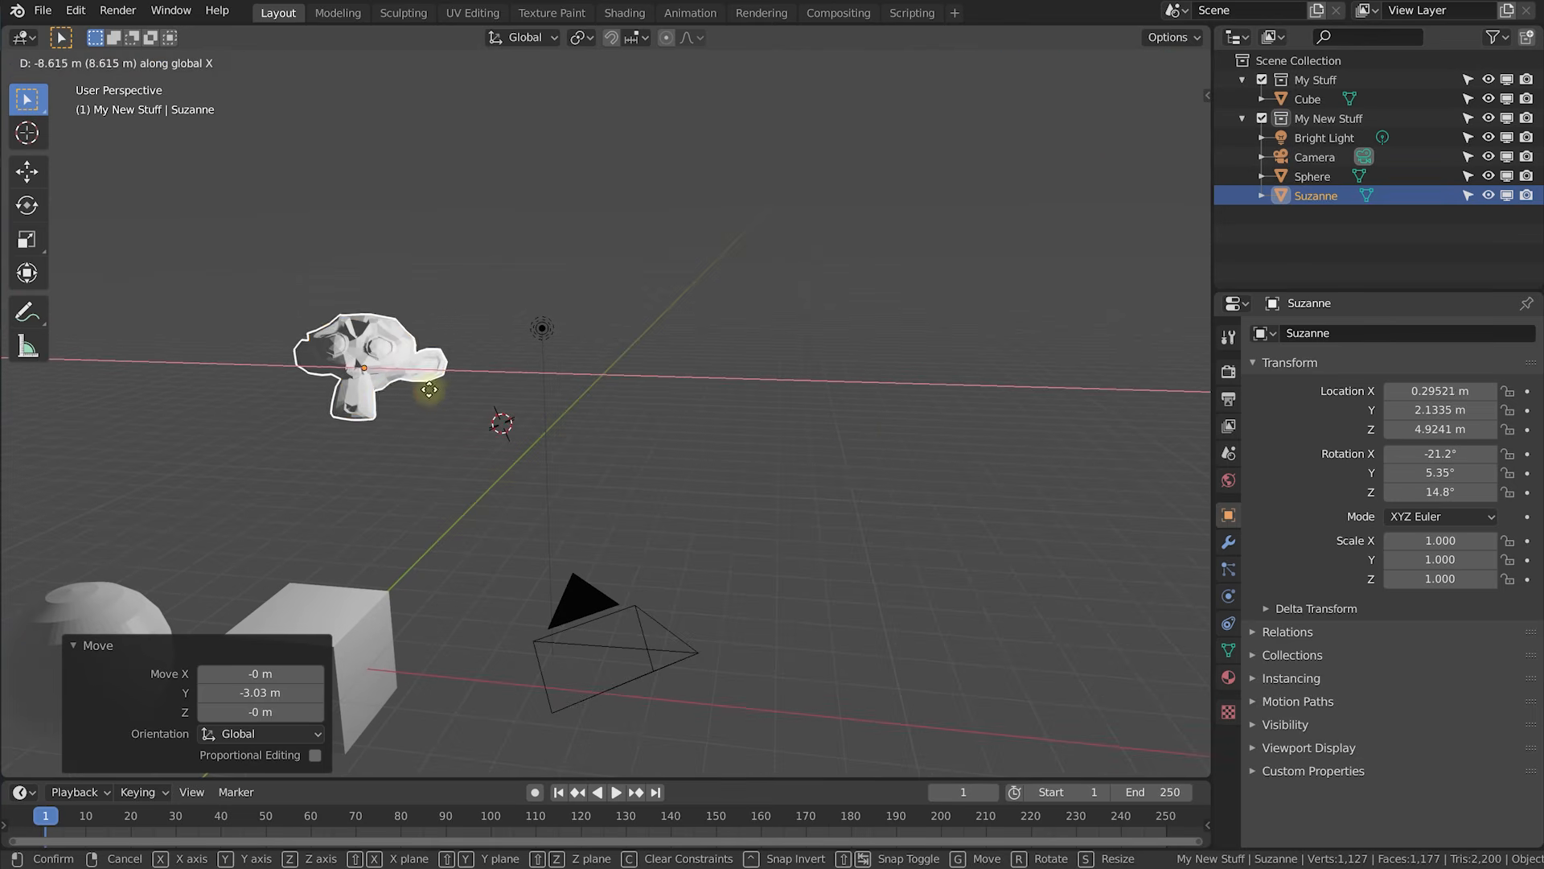
left_click(424, 389)
middle_click_drag(561, 402, 645, 414)
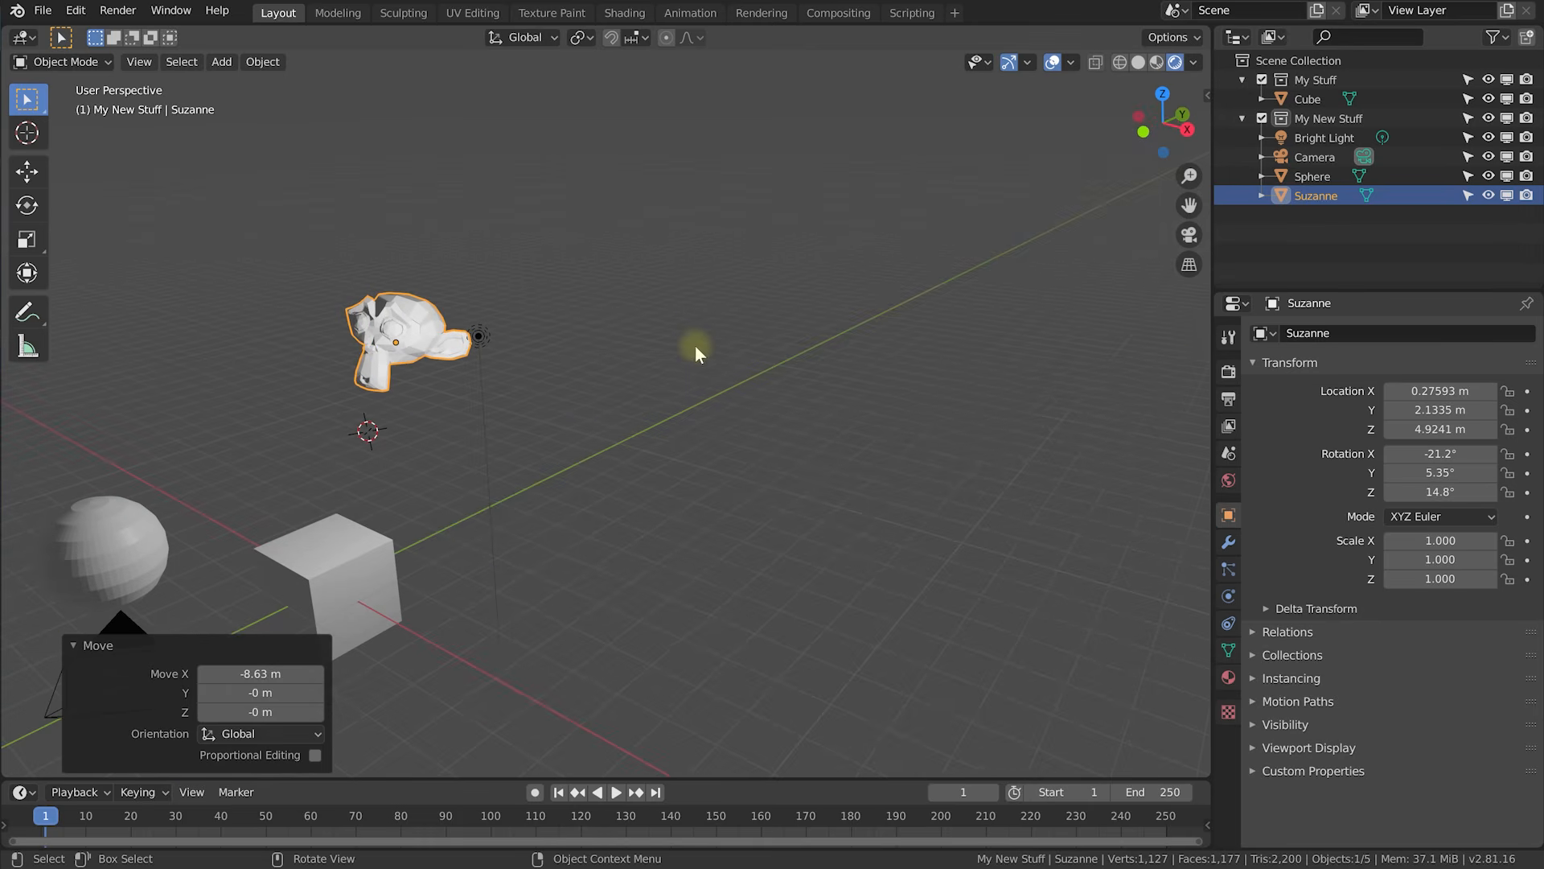
Frame the monkey head in the viewport and try rotating it freely around the view axis.
left_click(425, 328)
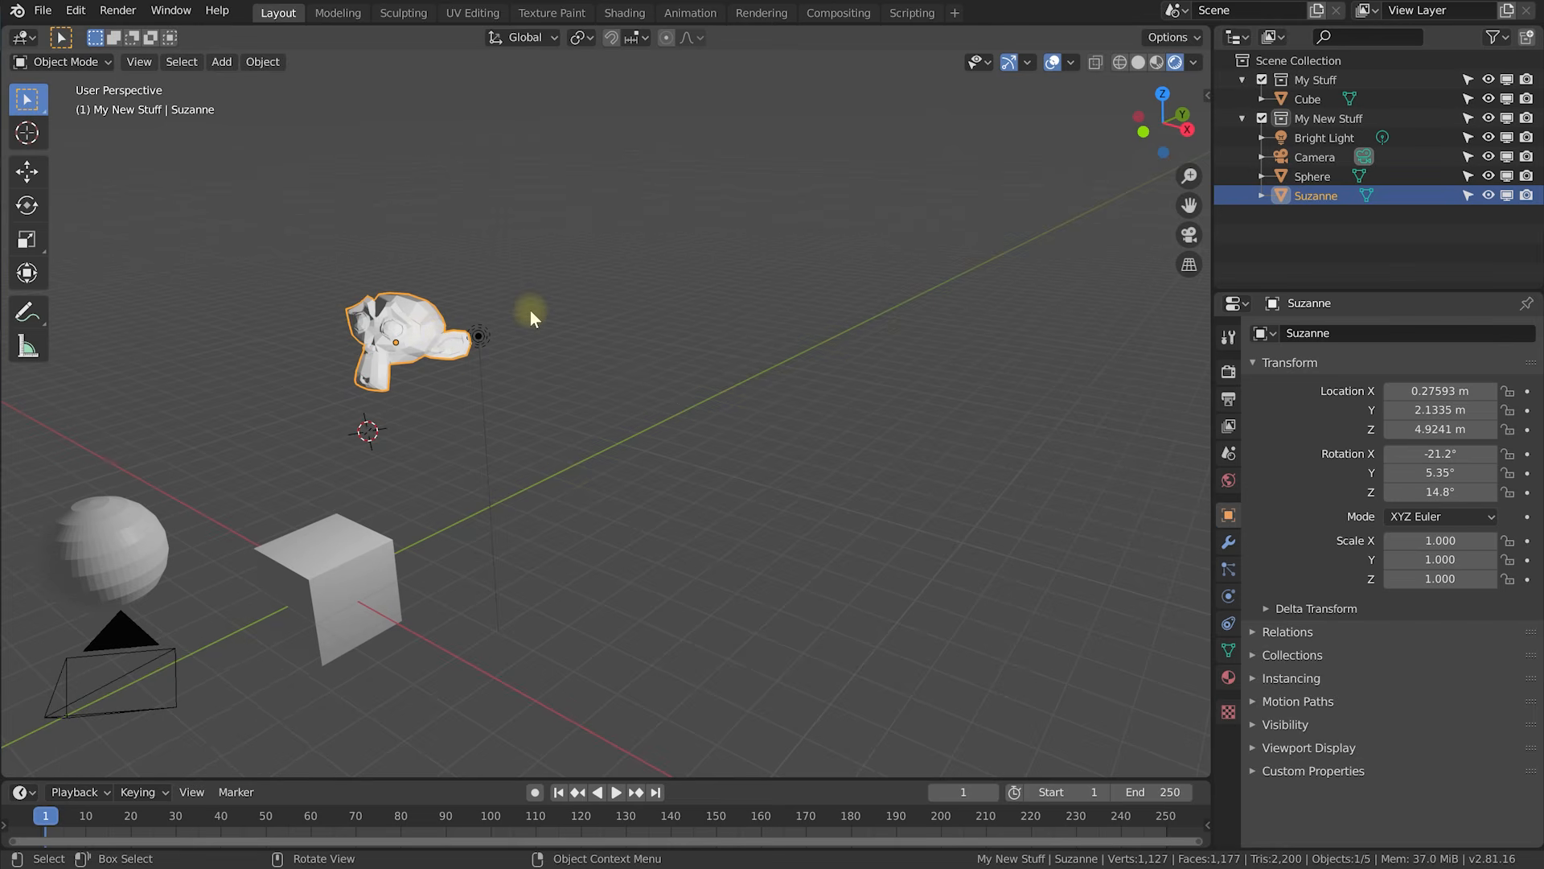
key("KP_Decimal")
middle_click_drag(527, 420, 579, 471)
scroll(567, 413, "down", 3)
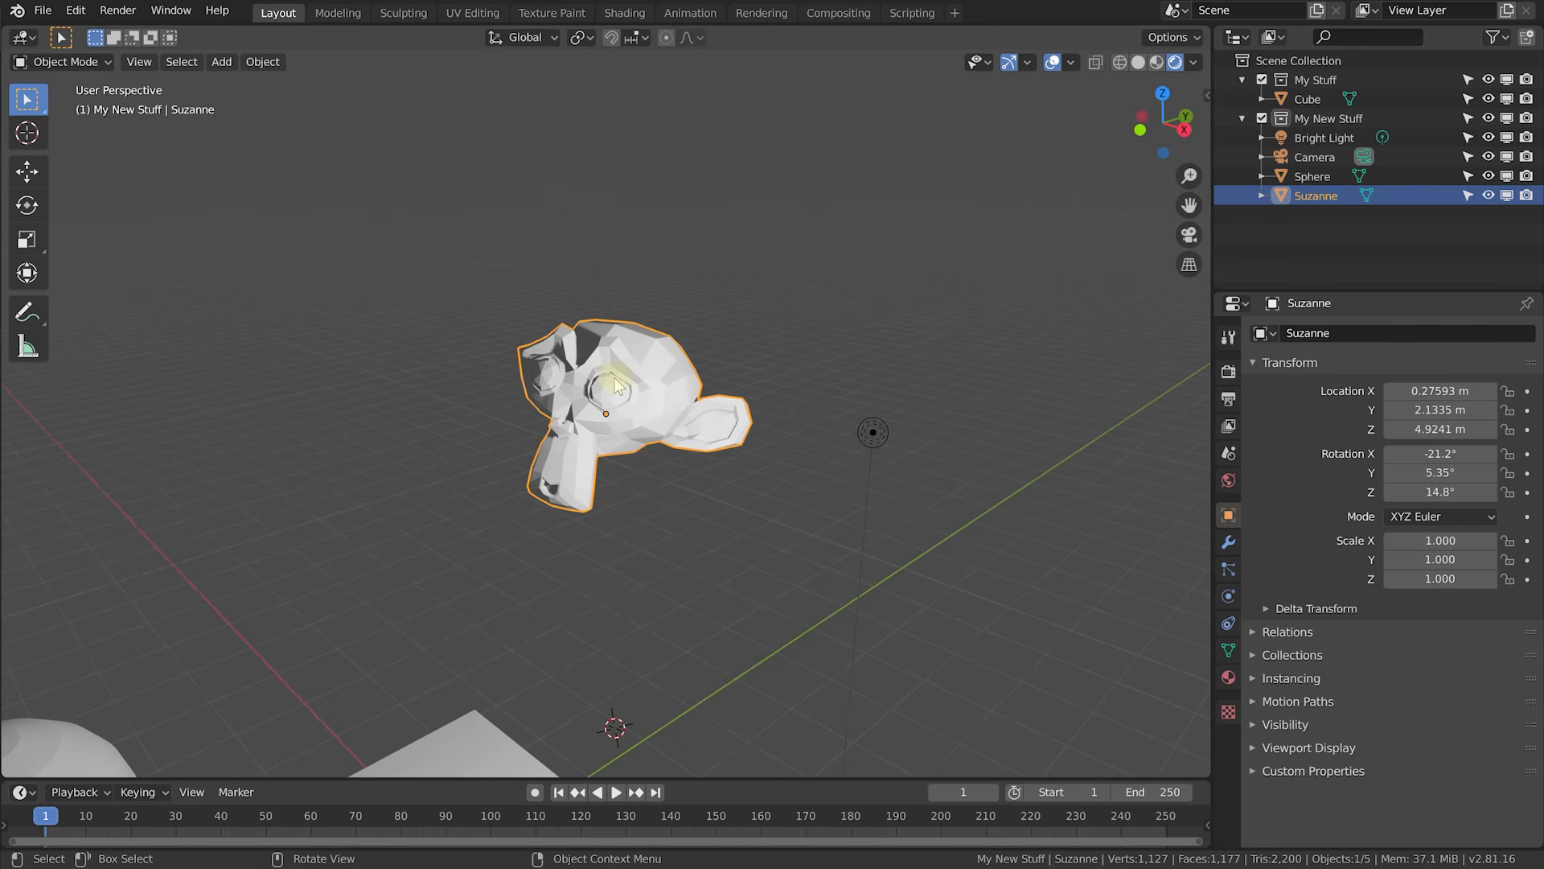
key("r")
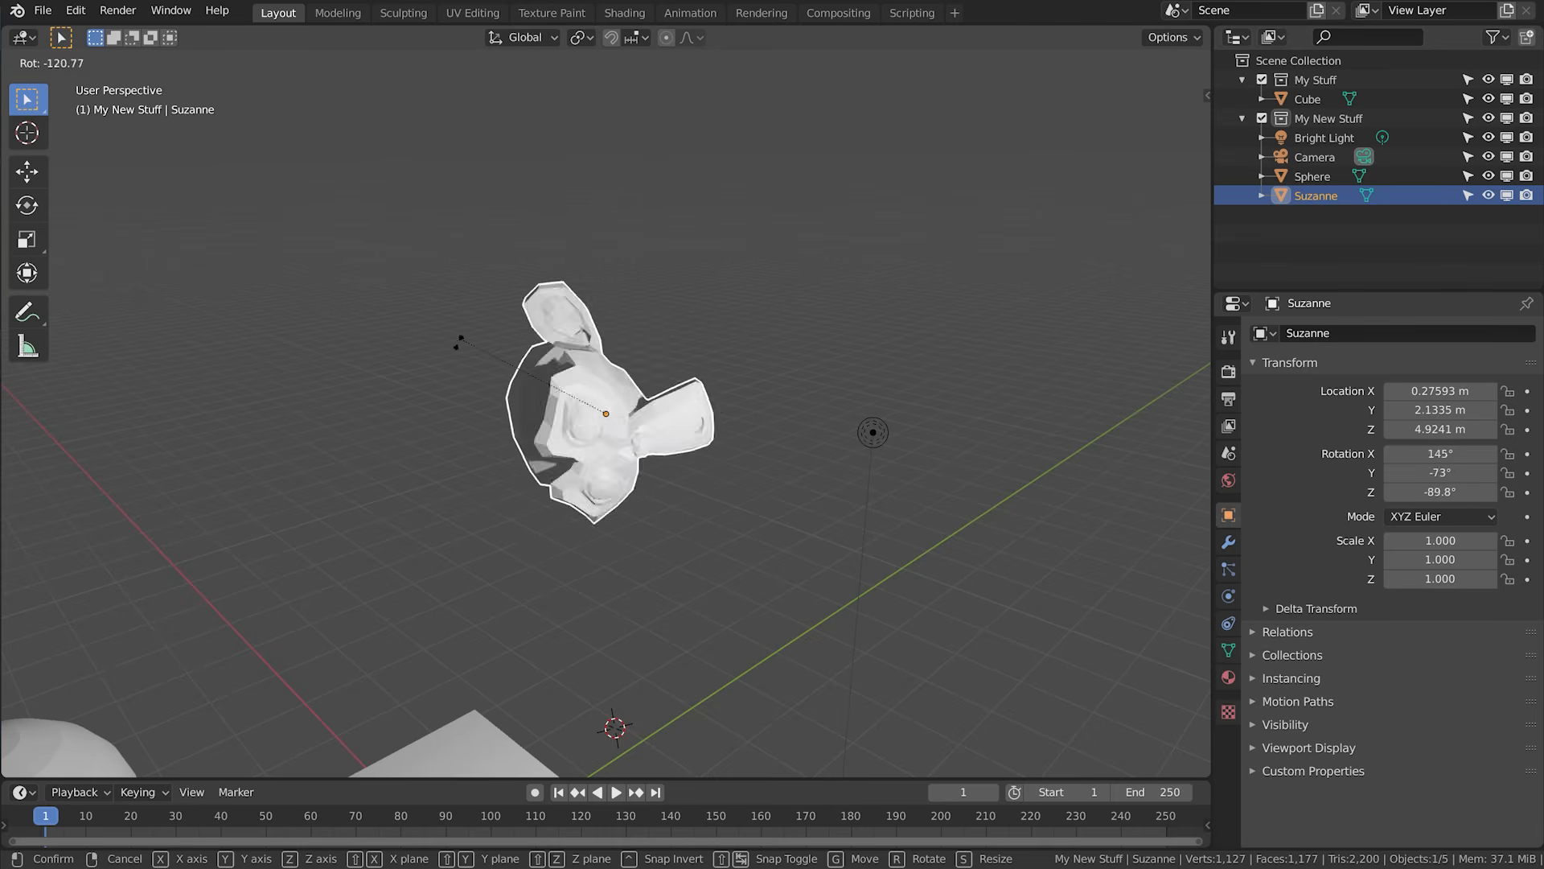
left_click(780, 309)
middle_click_drag(805, 364, 611, 341)
From the opposite side, try rotating the monkey head freely and with the rotation constrained to global X.
key("r")
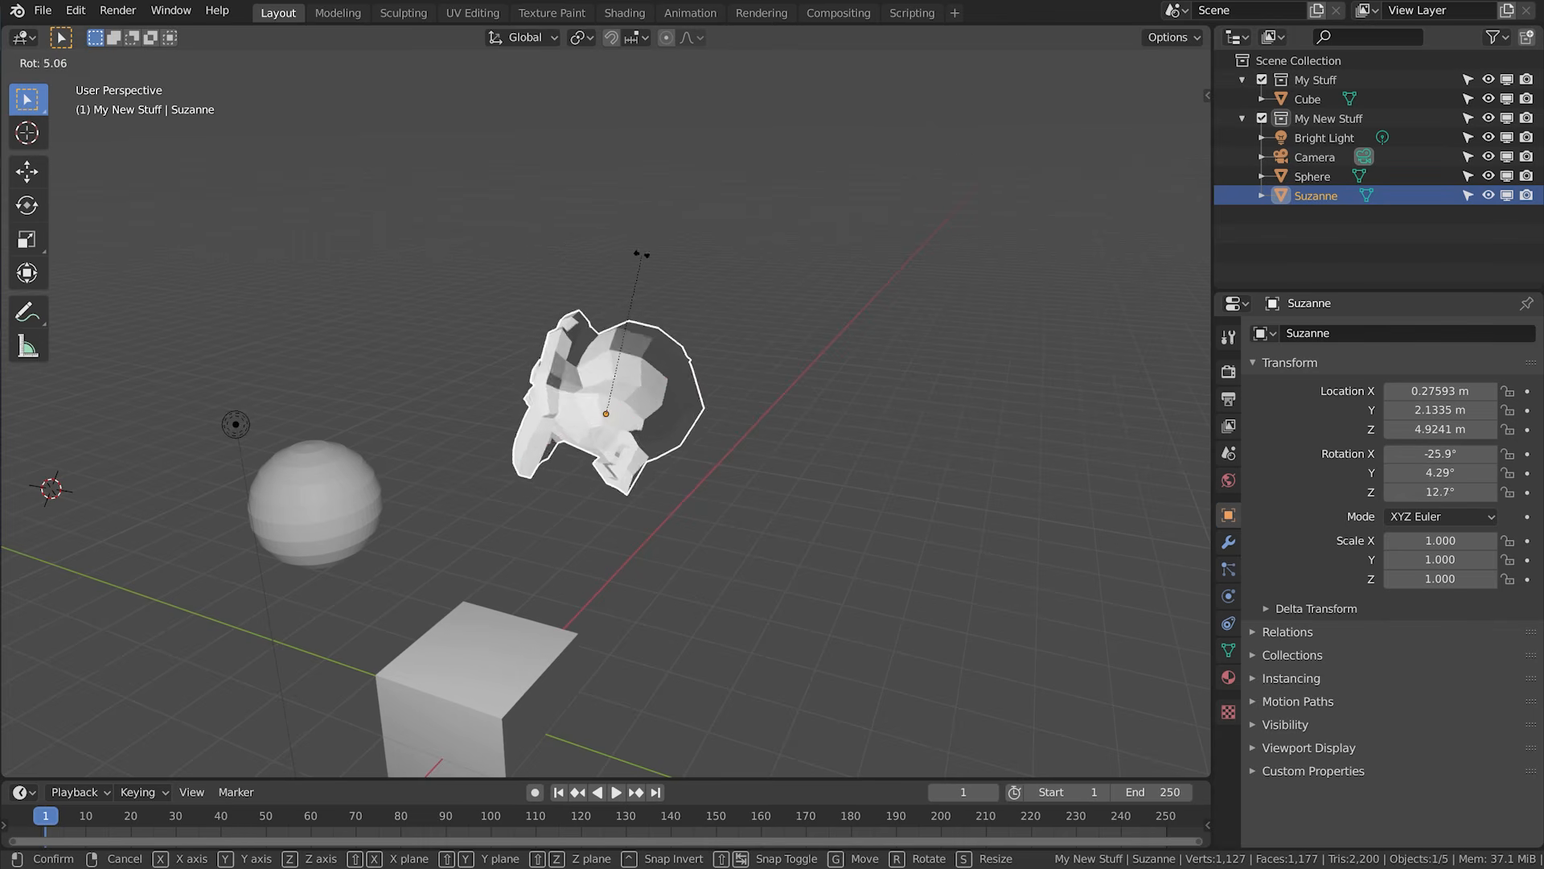
key("x")
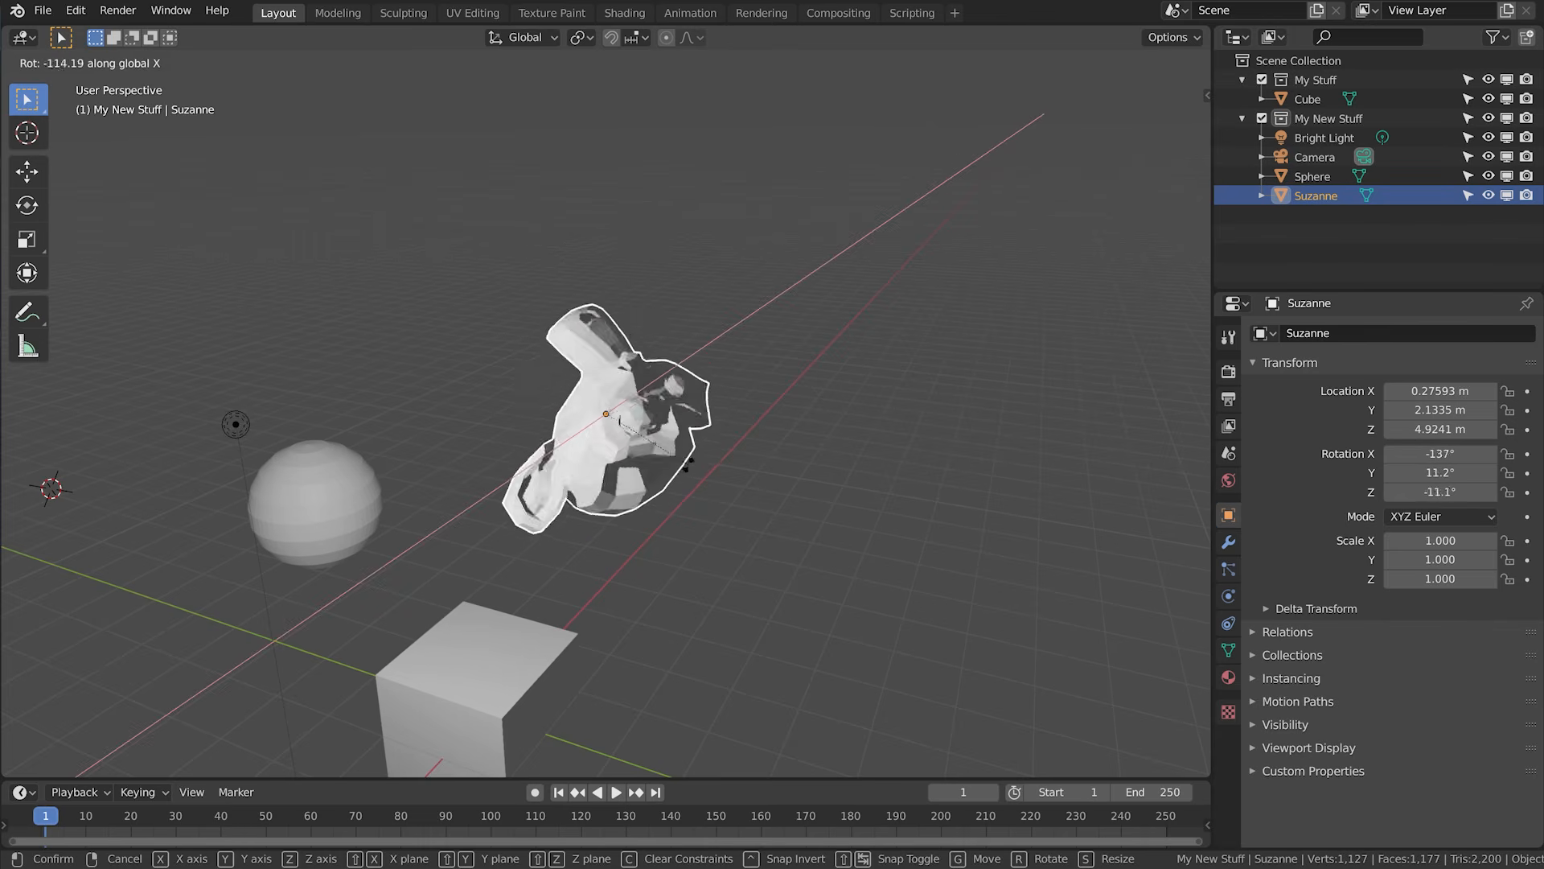
left_click(555, 271)
middle_click_drag(555, 271, 742, 354)
middle_click_drag(728, 359, 739, 410)
Try rotating the monkey head around global X, Y and Z, and with X, Z and Y locked in turn, then cancel.
key("r")
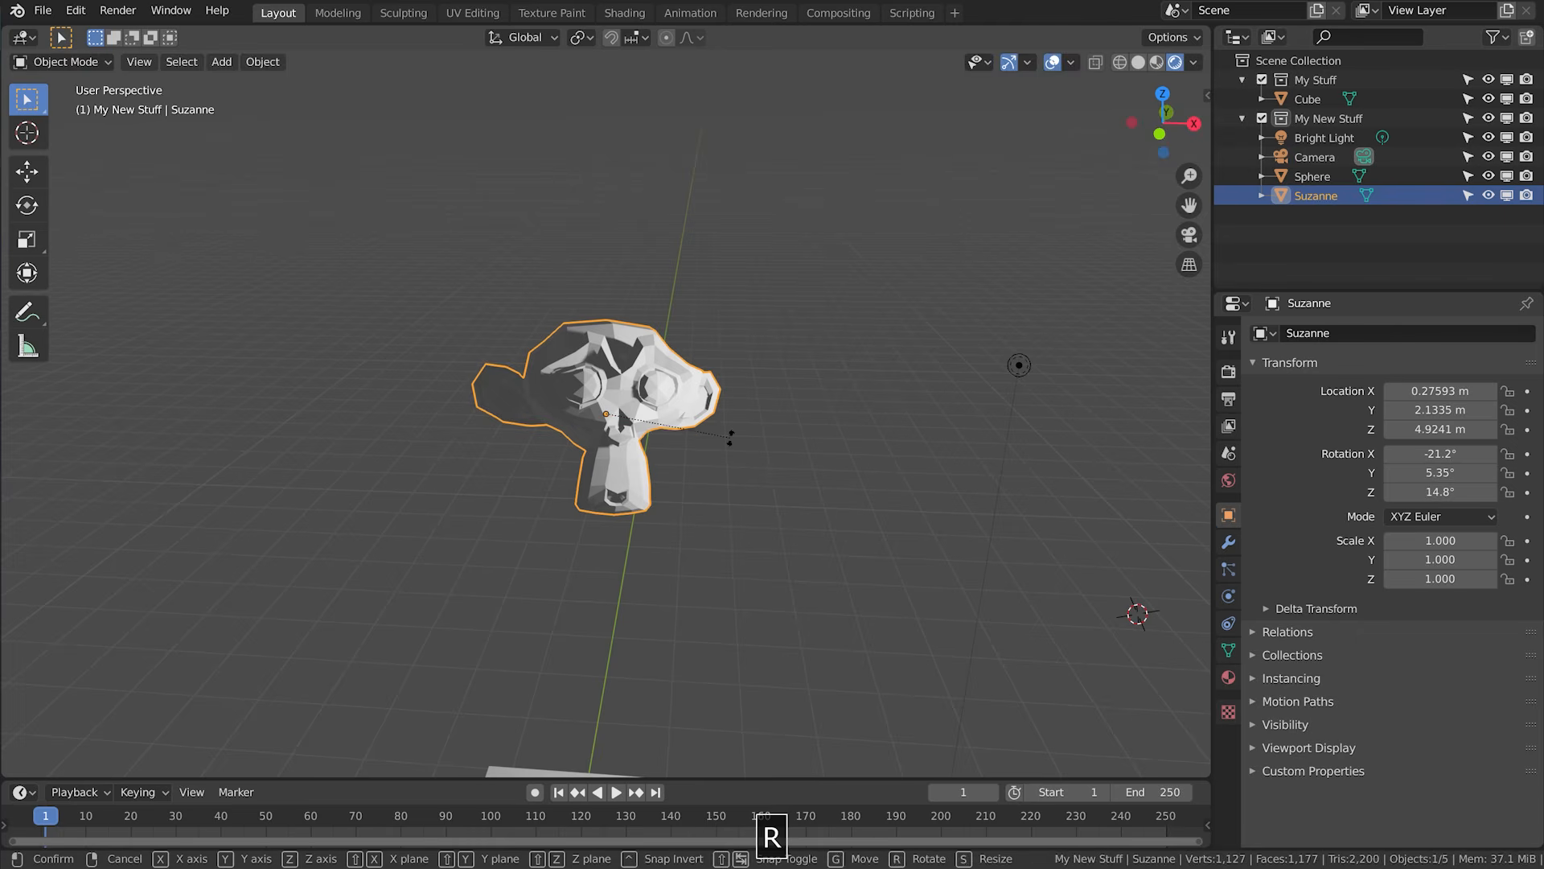
key("x")
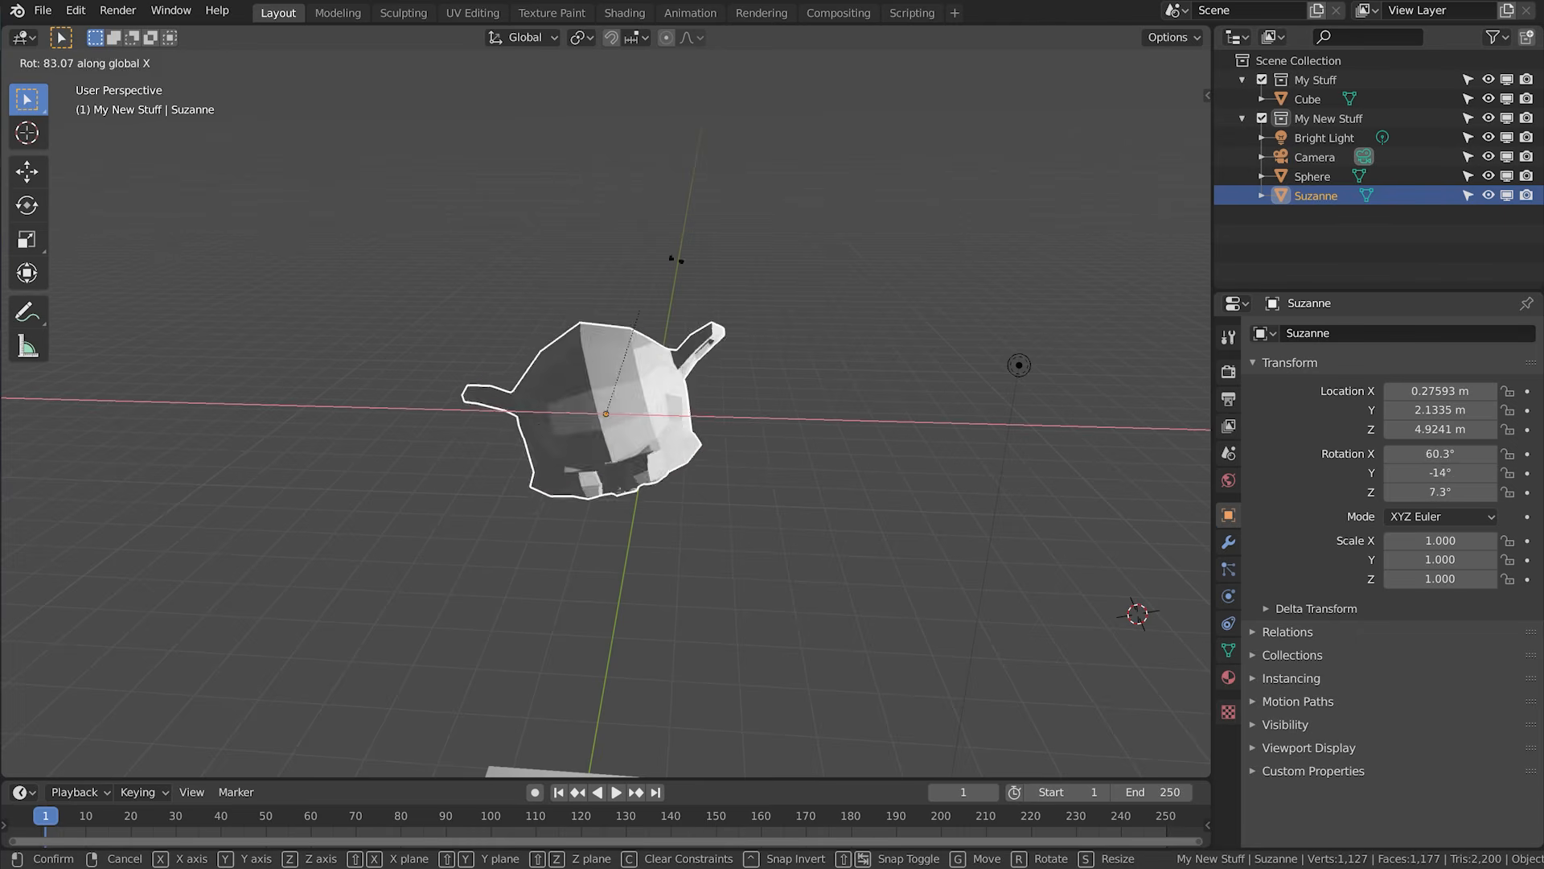
key("y")
key("z")
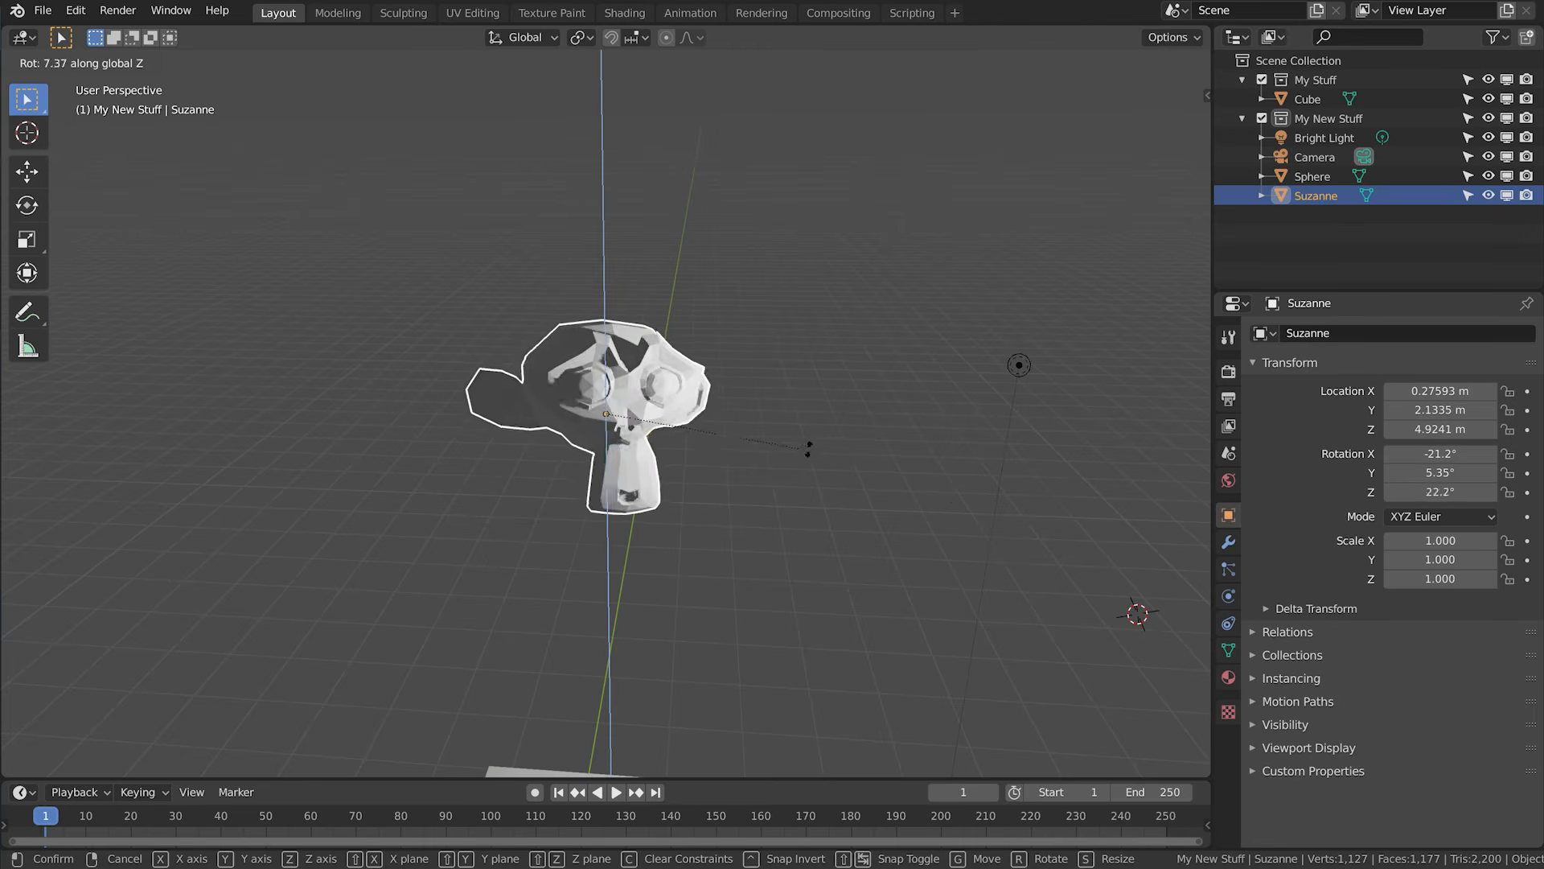
key("shift+x")
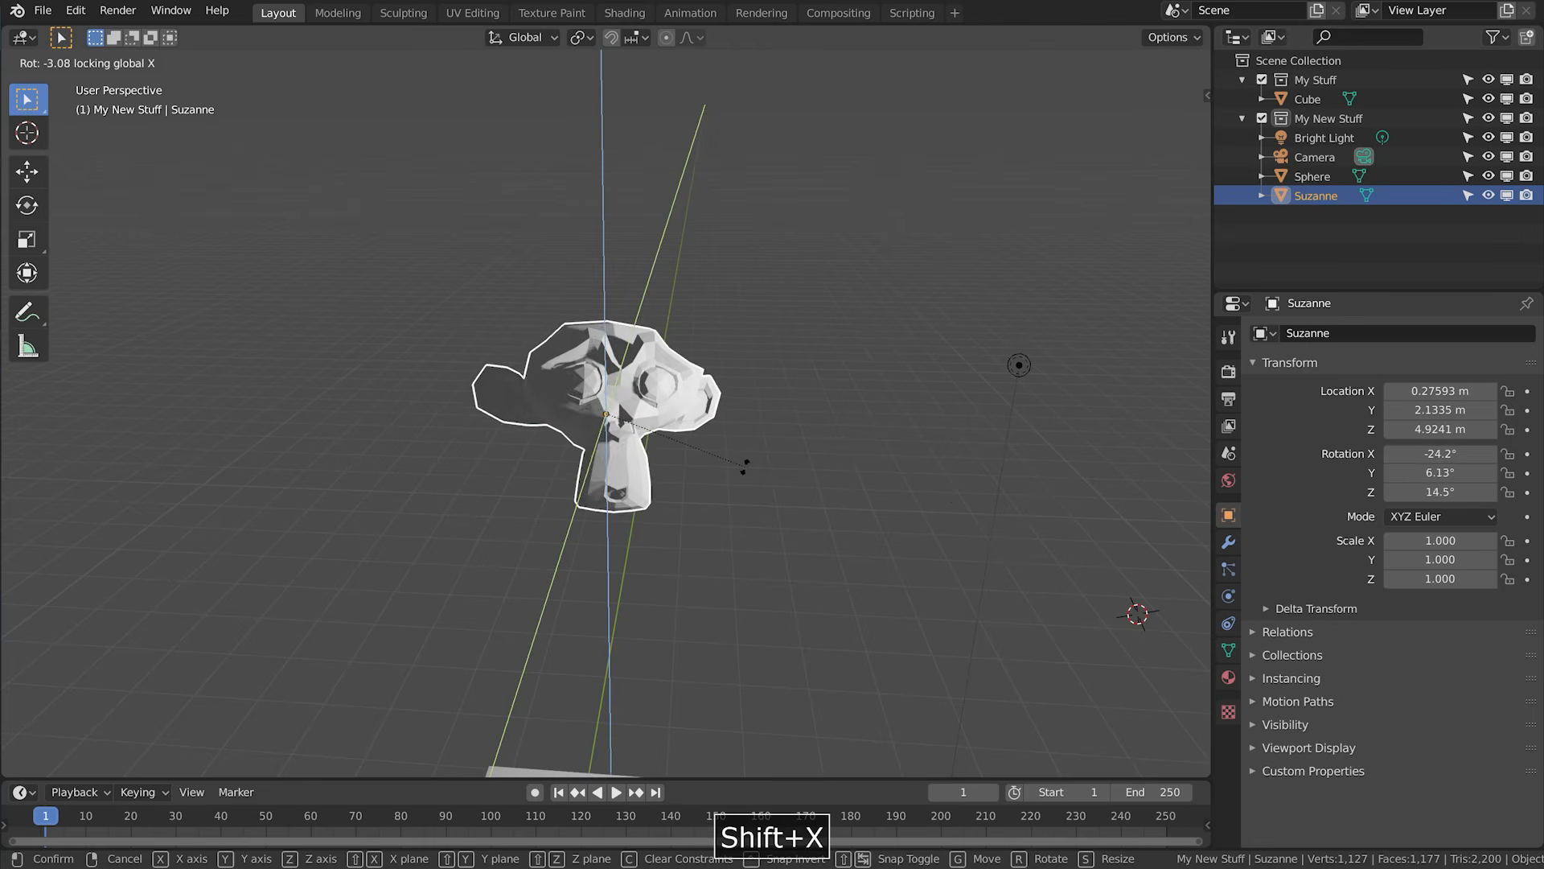
key("shift+z")
key("shift+y")
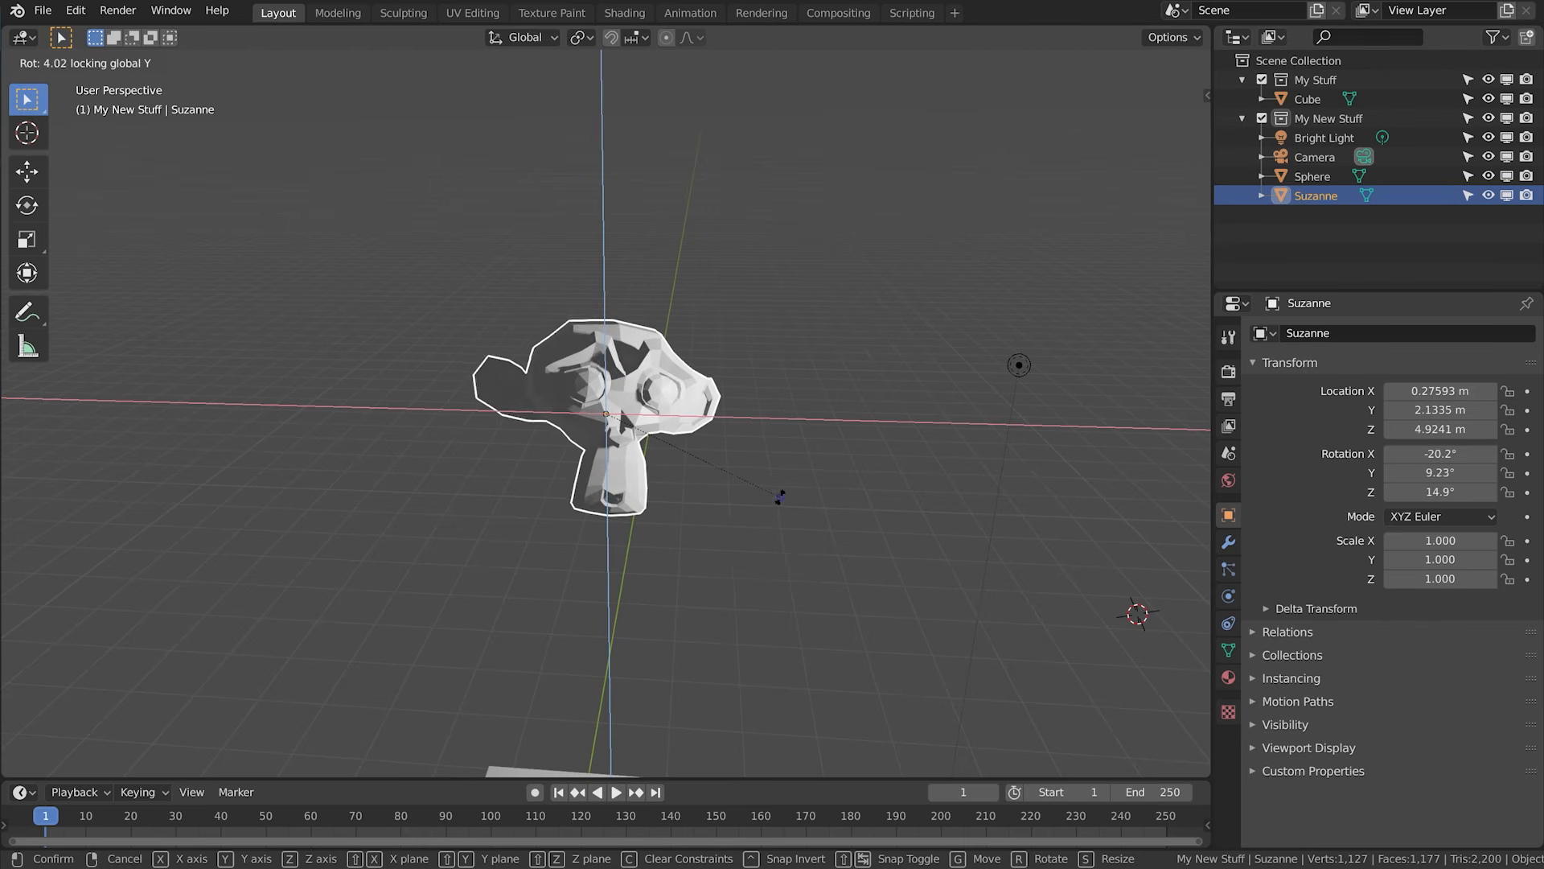
right_click(840, 447)
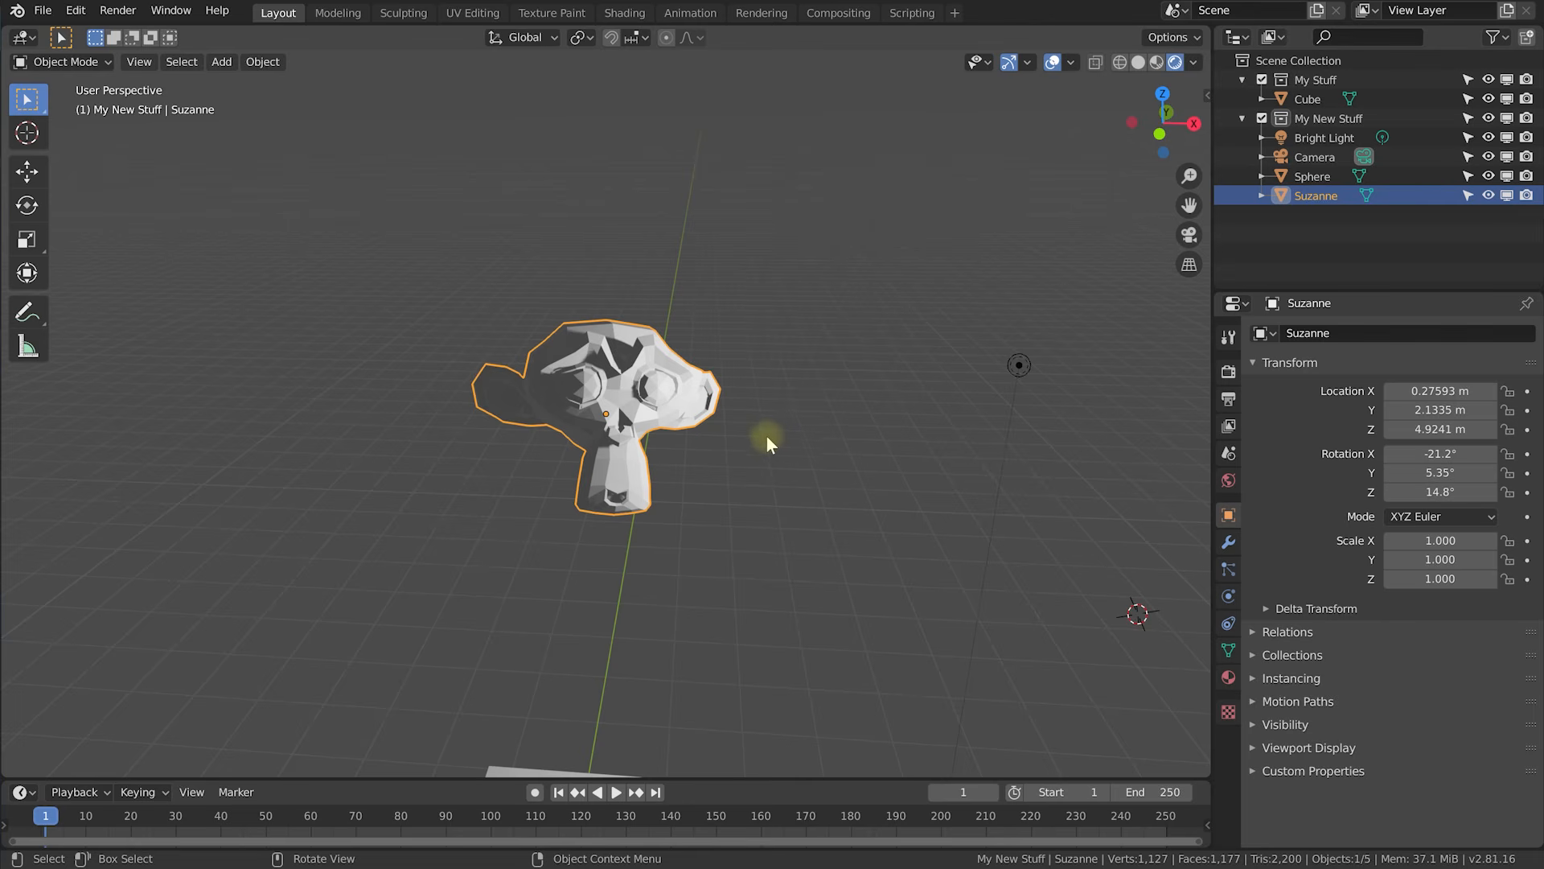
Try scaling the monkey head uniformly down to about 0.23 and up to about 2.34, cancelling each attempt.
middle_click_drag(821, 460, 758, 590)
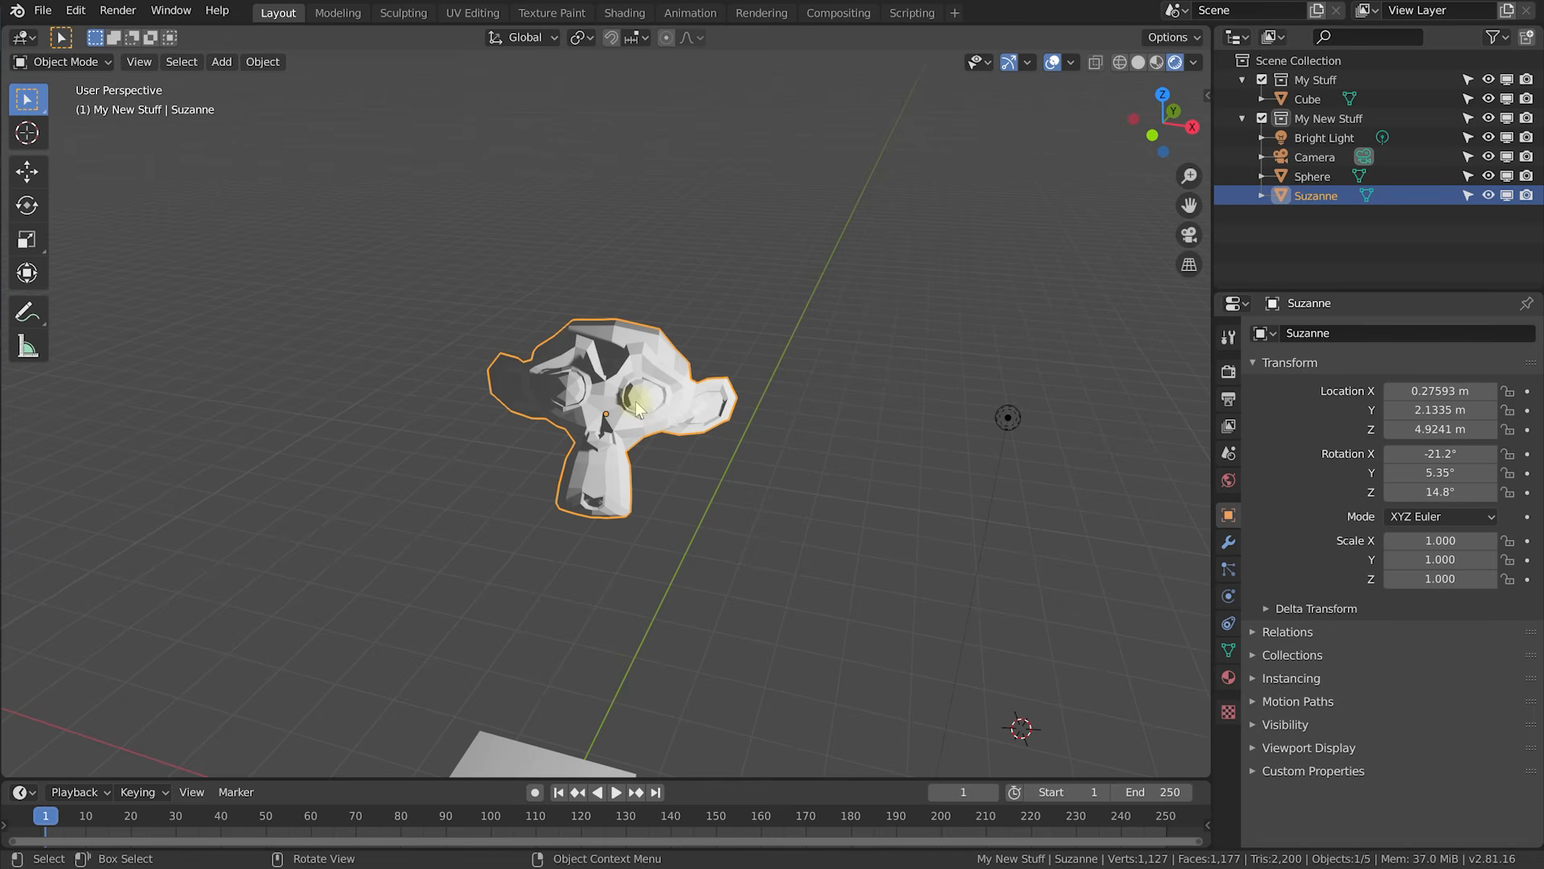
key("s")
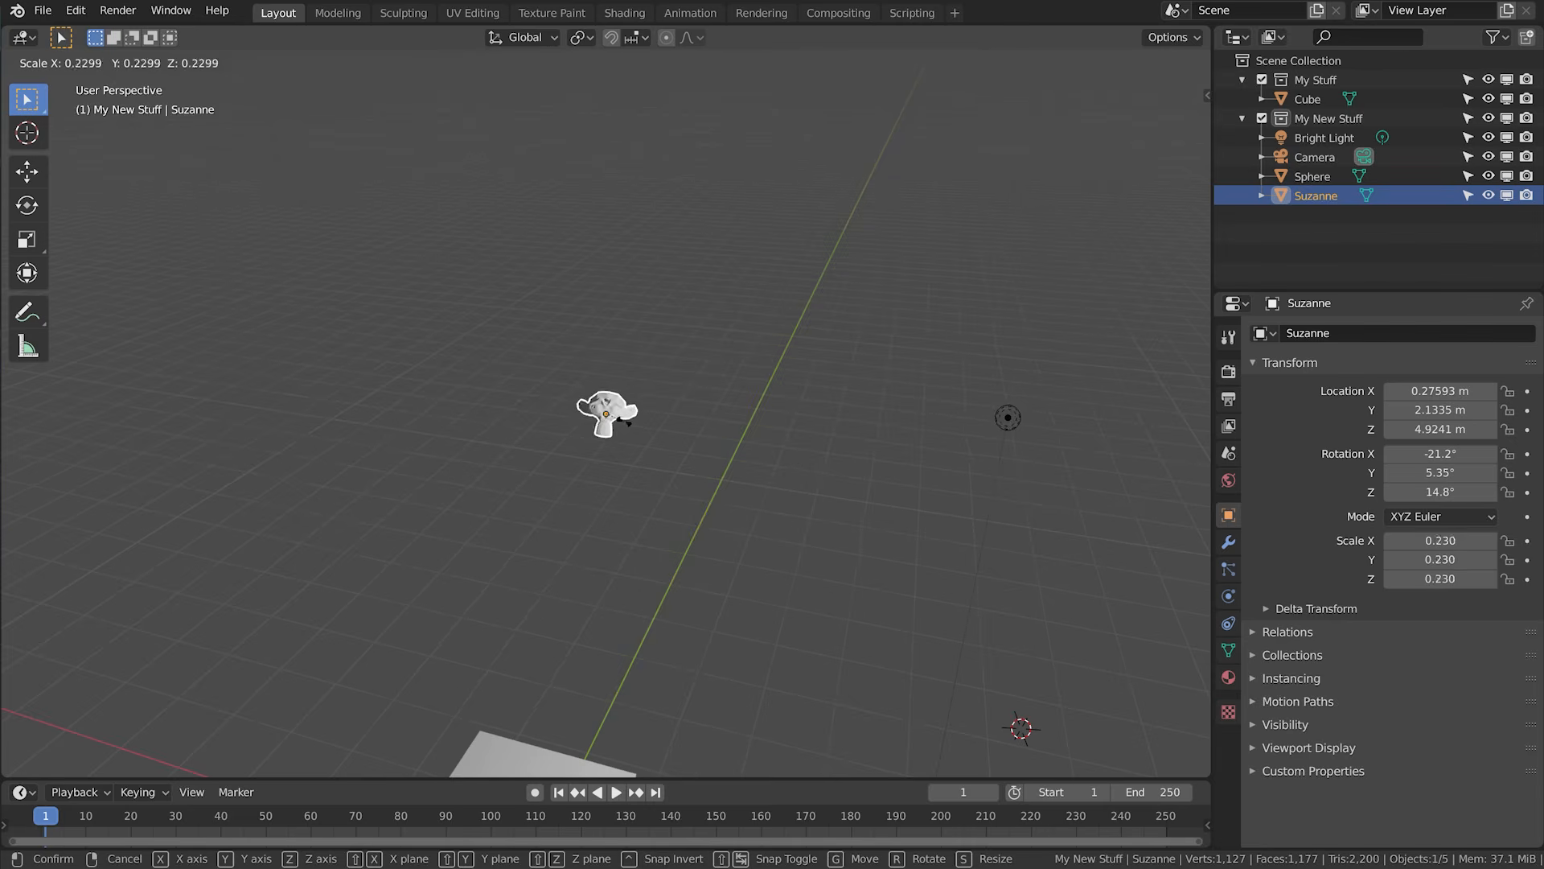
right_click(676, 500)
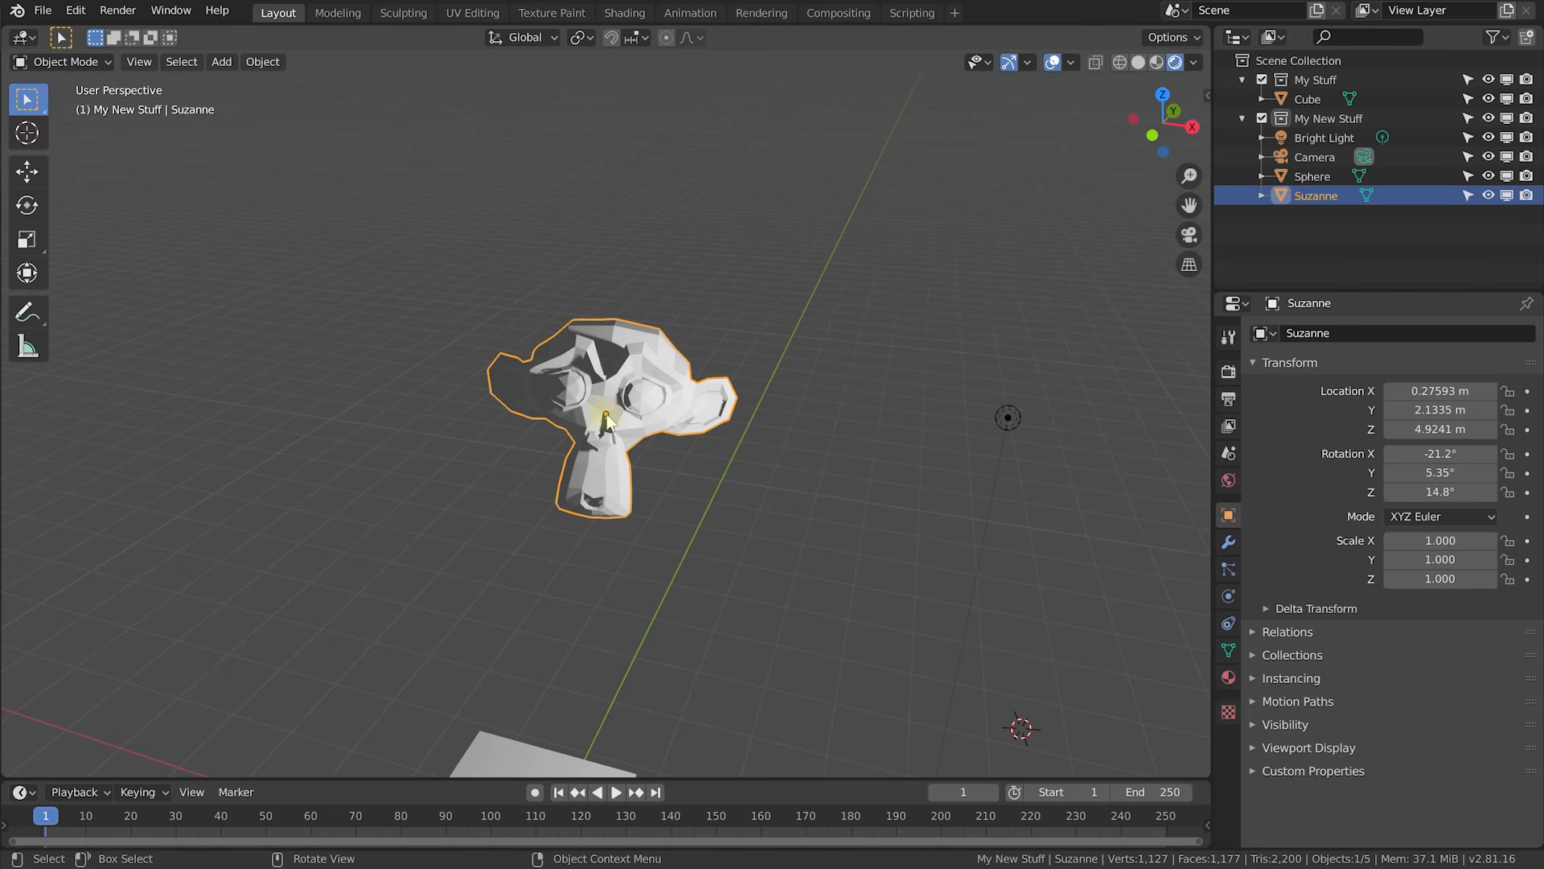
key("s")
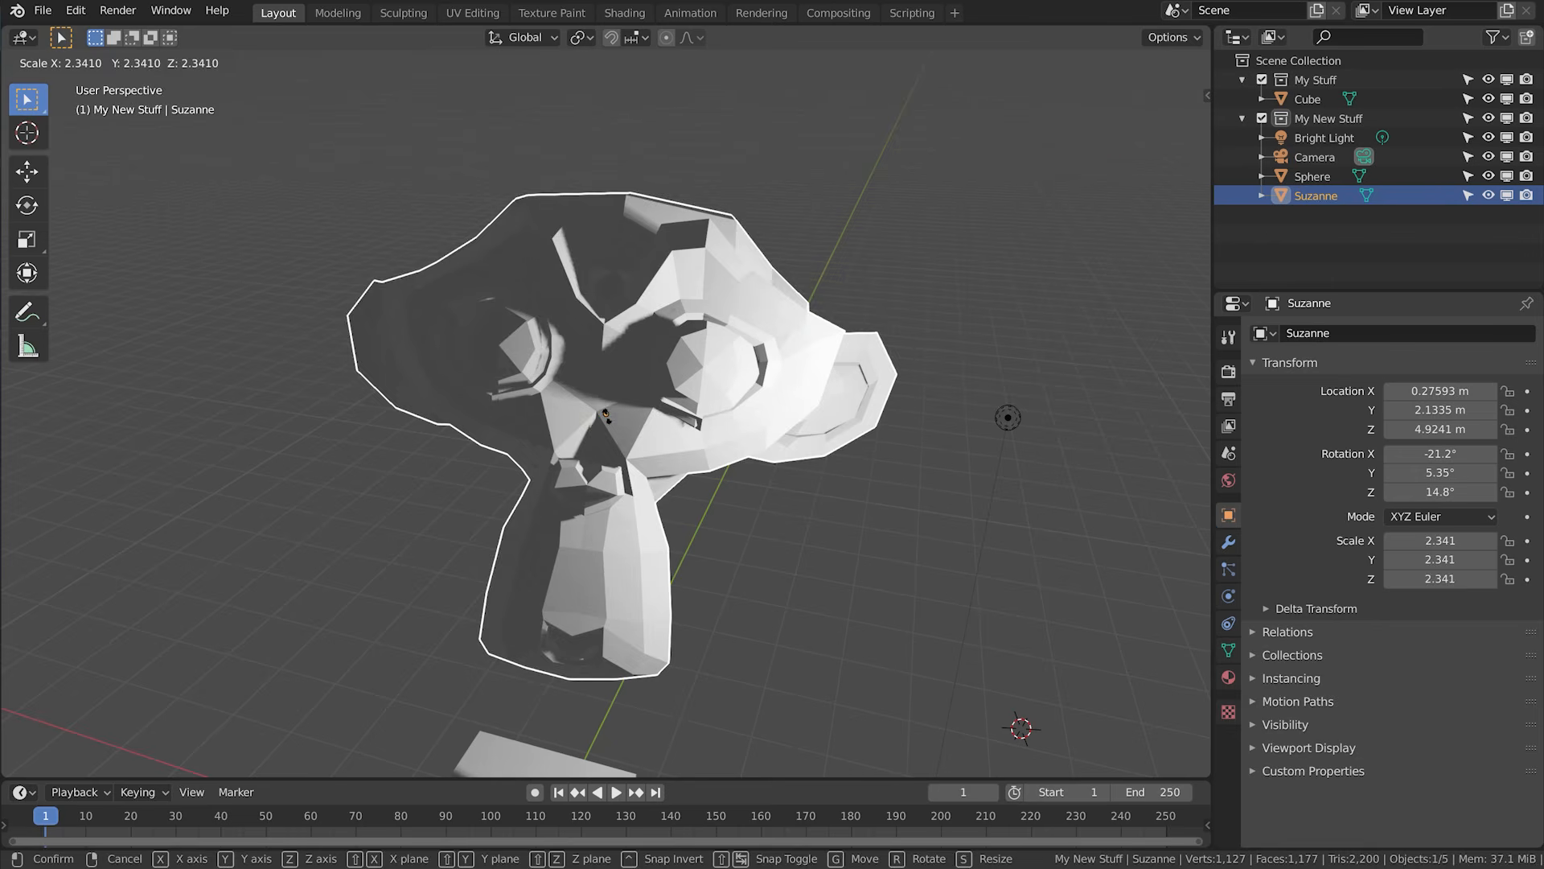
right_click(607, 415)
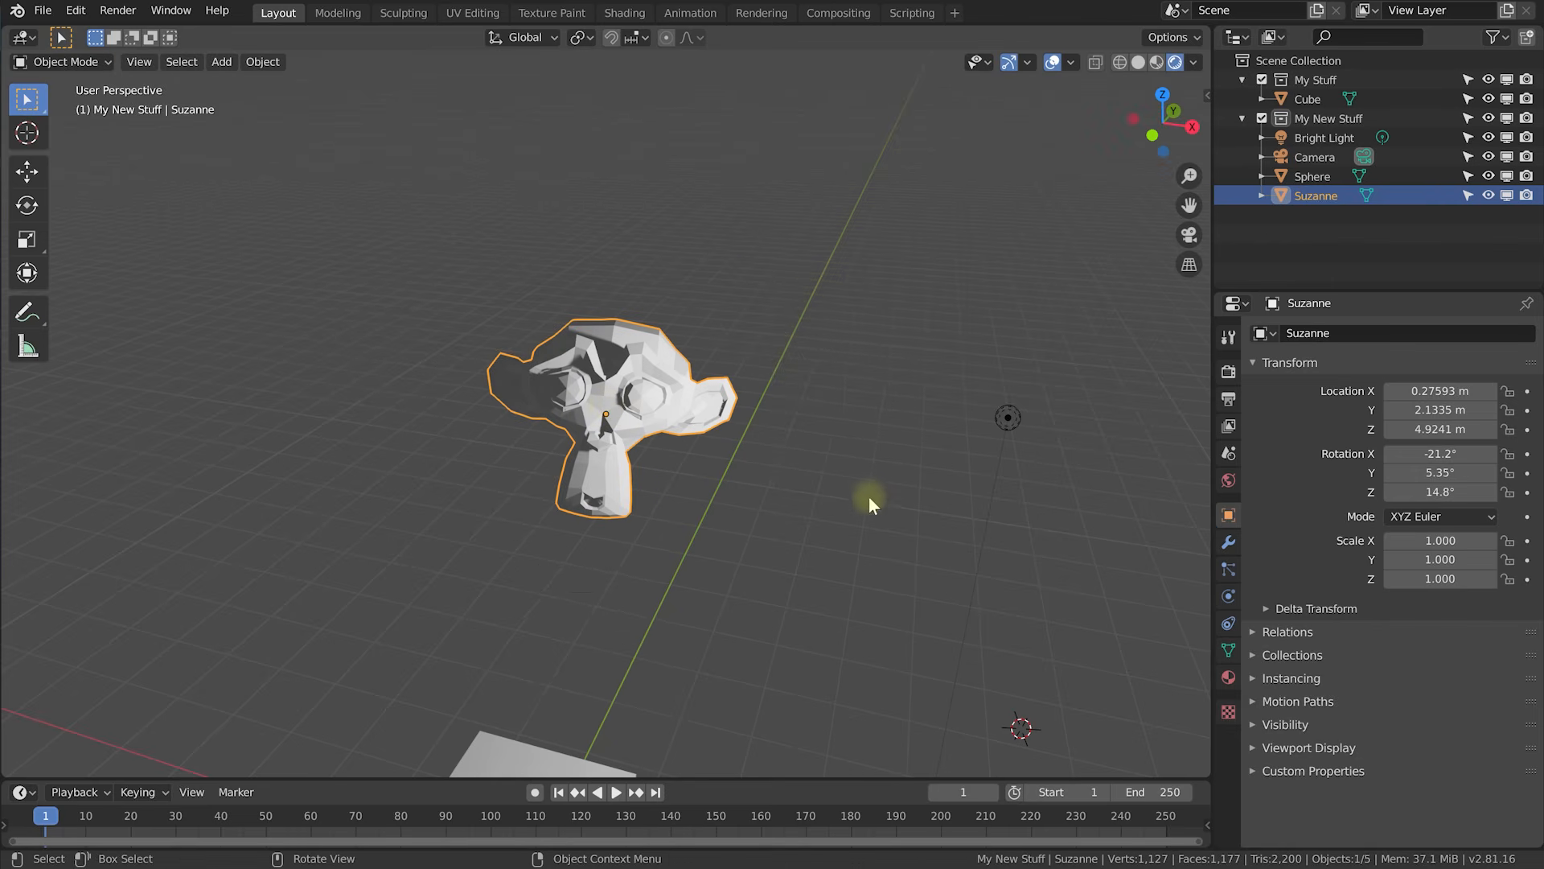
key("s")
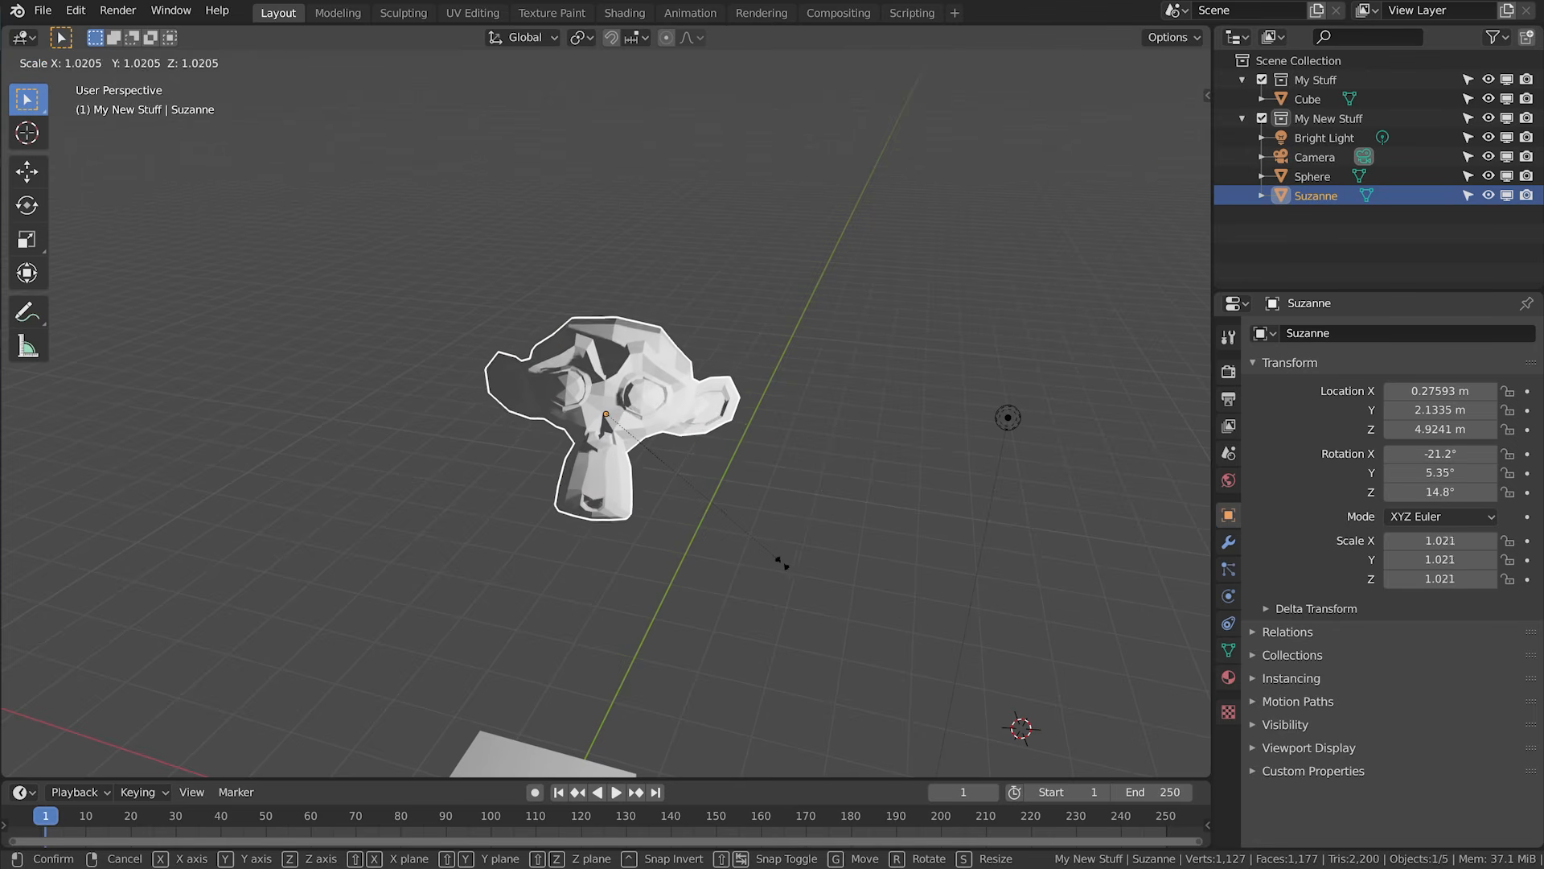
key("x")
key("y")
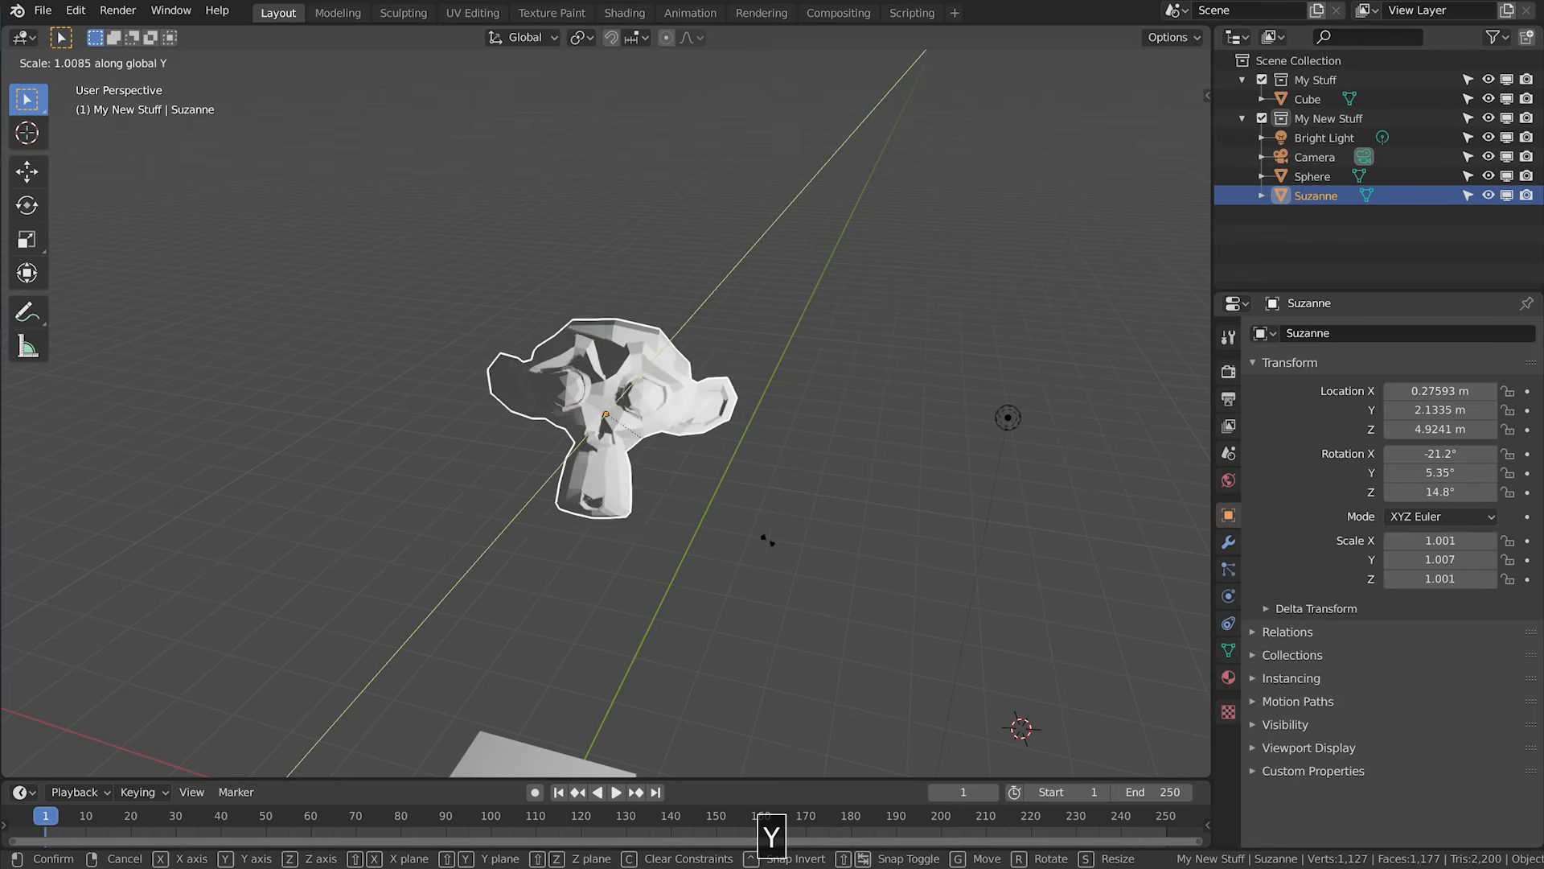
key("z")
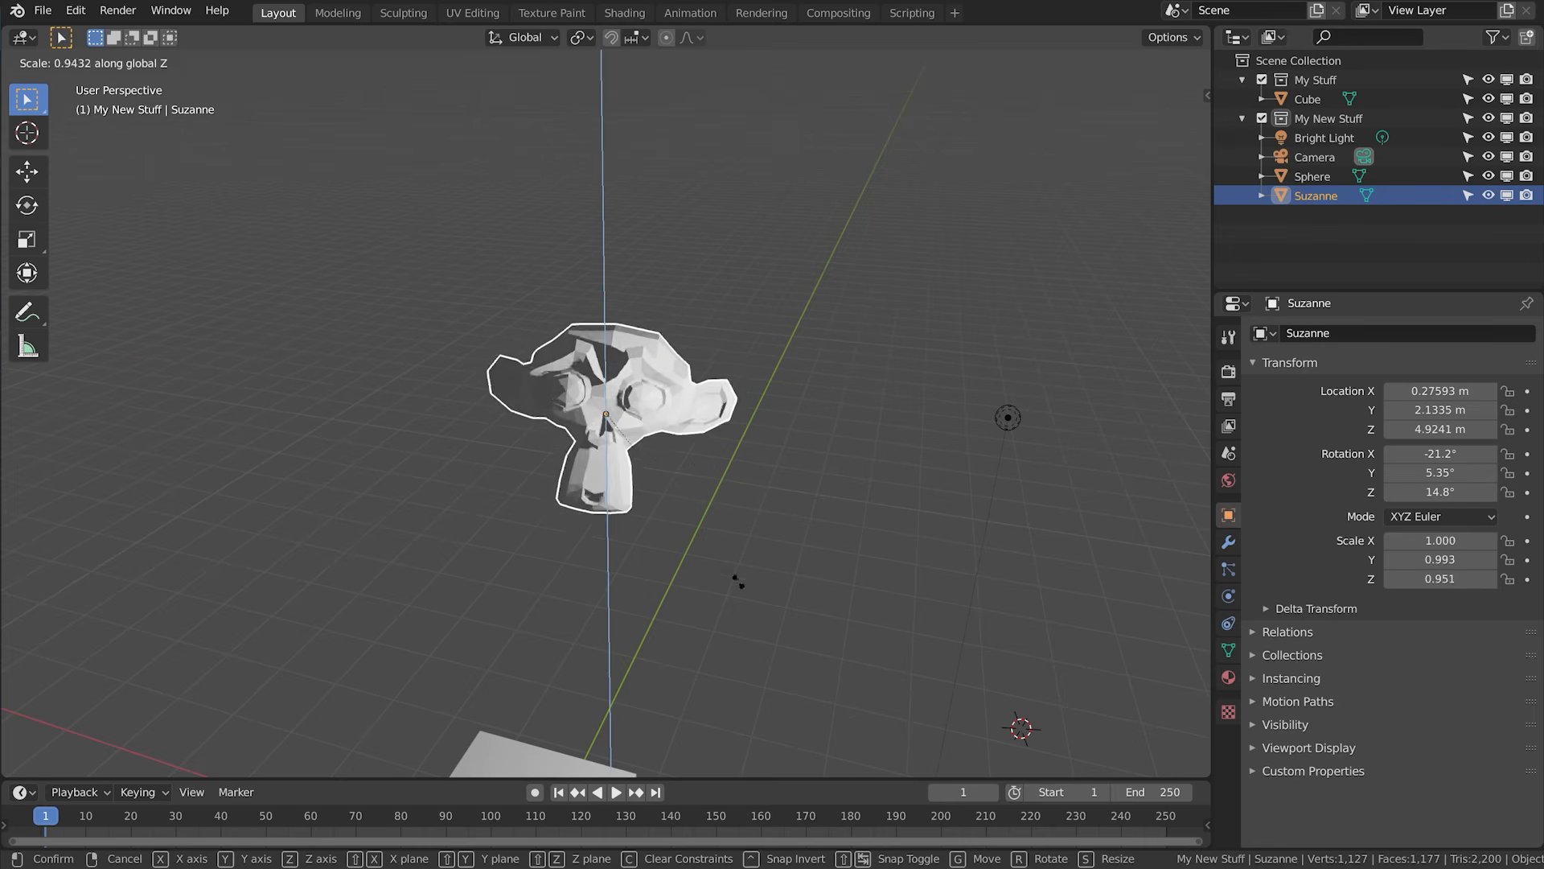
key("shift+z")
key("shift+x")
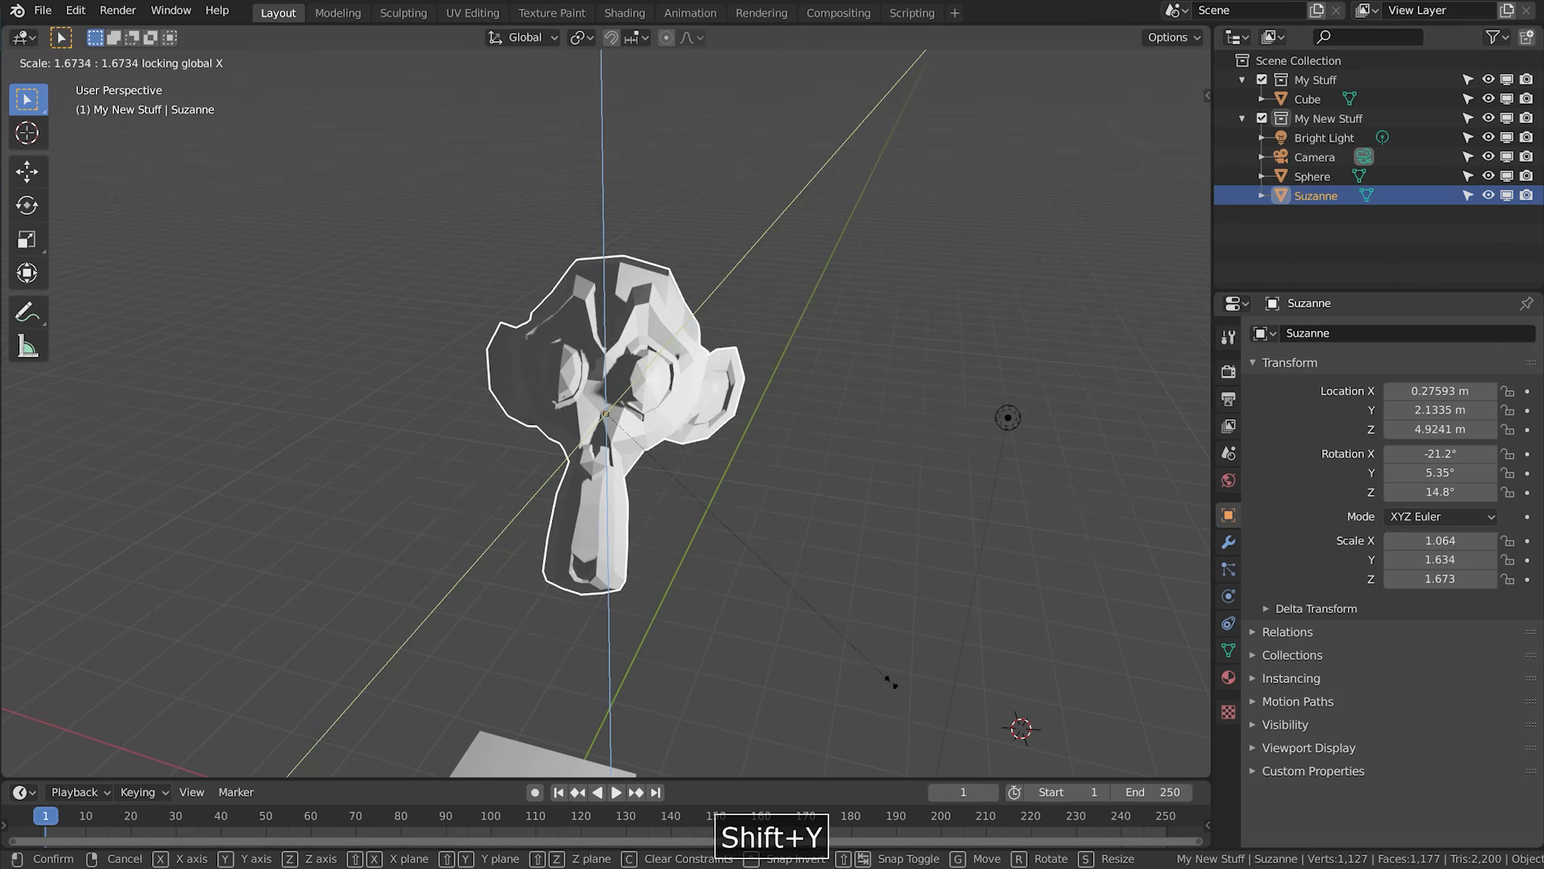
key("shift+y")
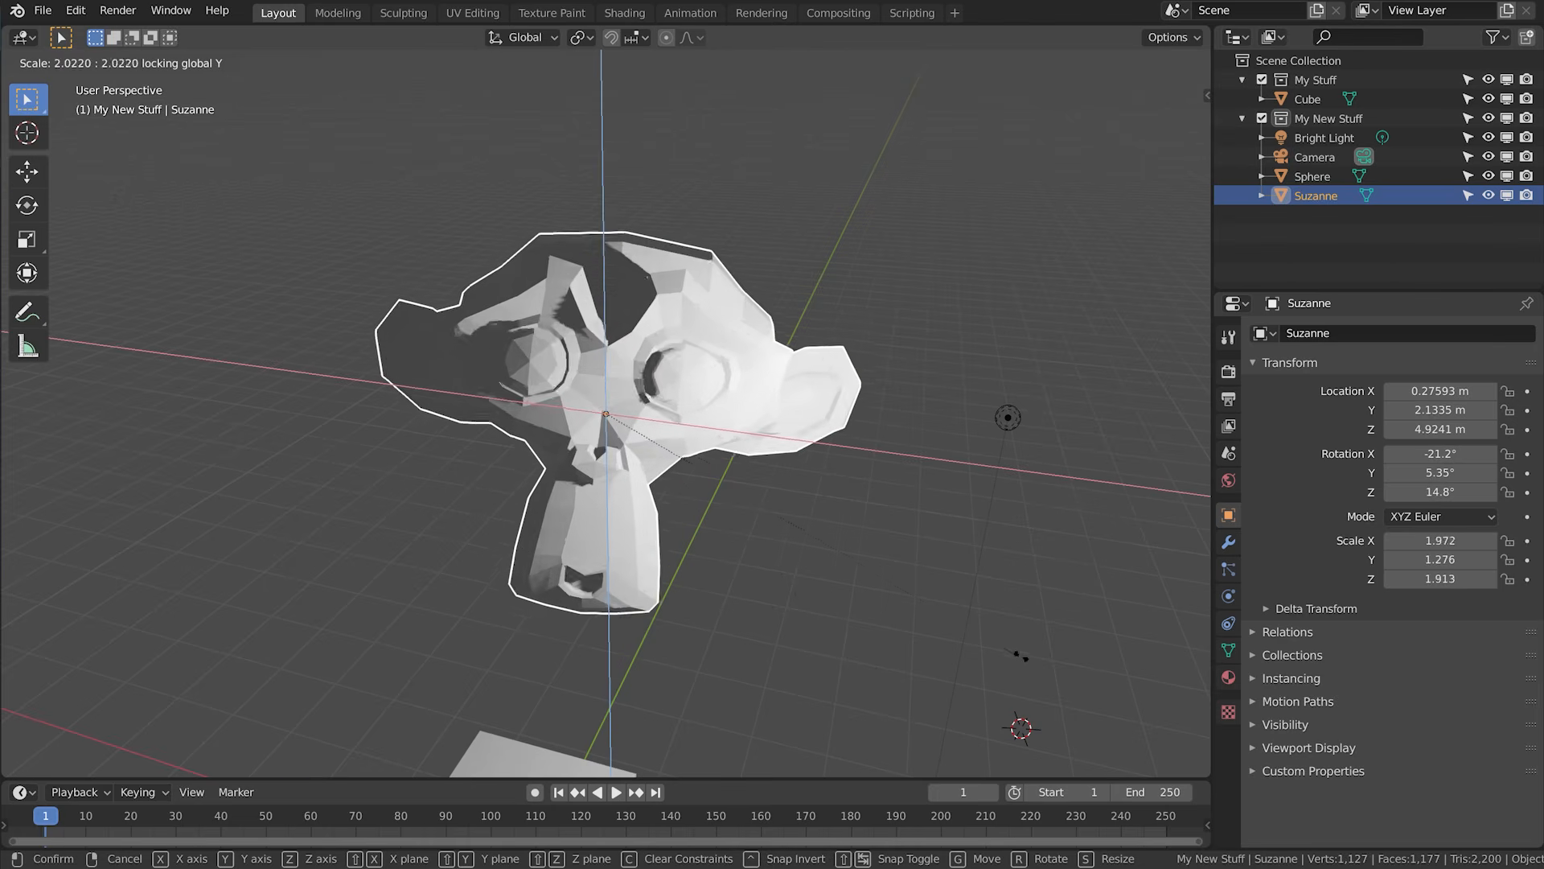
key("Escape")
Reset the 3D cursor to the world origin and frame all the scene's objects in the 3D view.
middle_click_drag(909, 578, 891, 534)
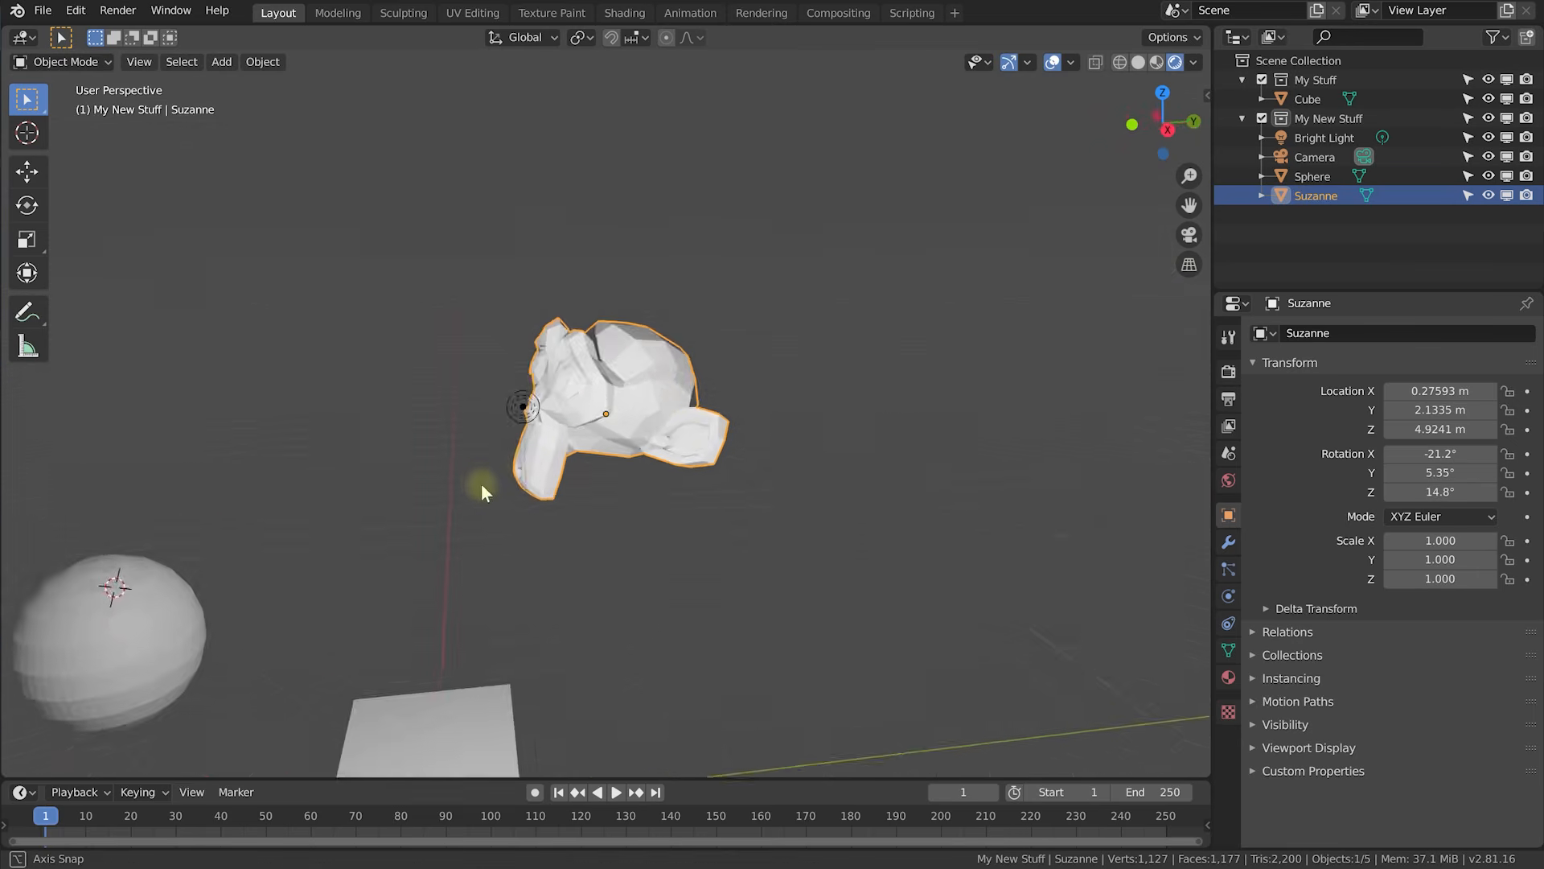
middle_click_drag(482, 485, 655, 542)
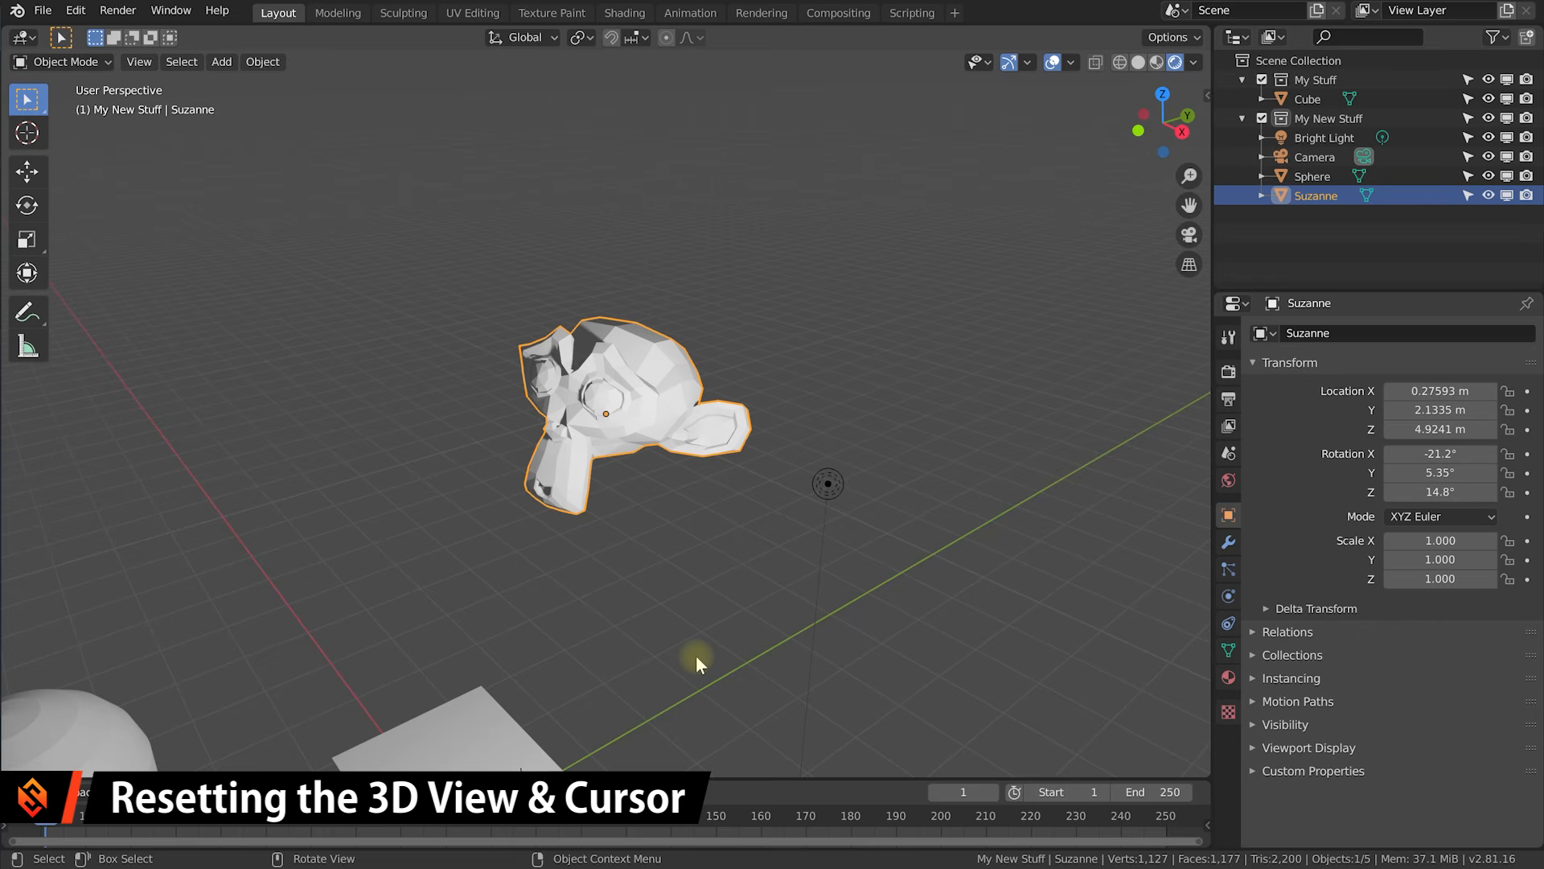
key("shift+c")
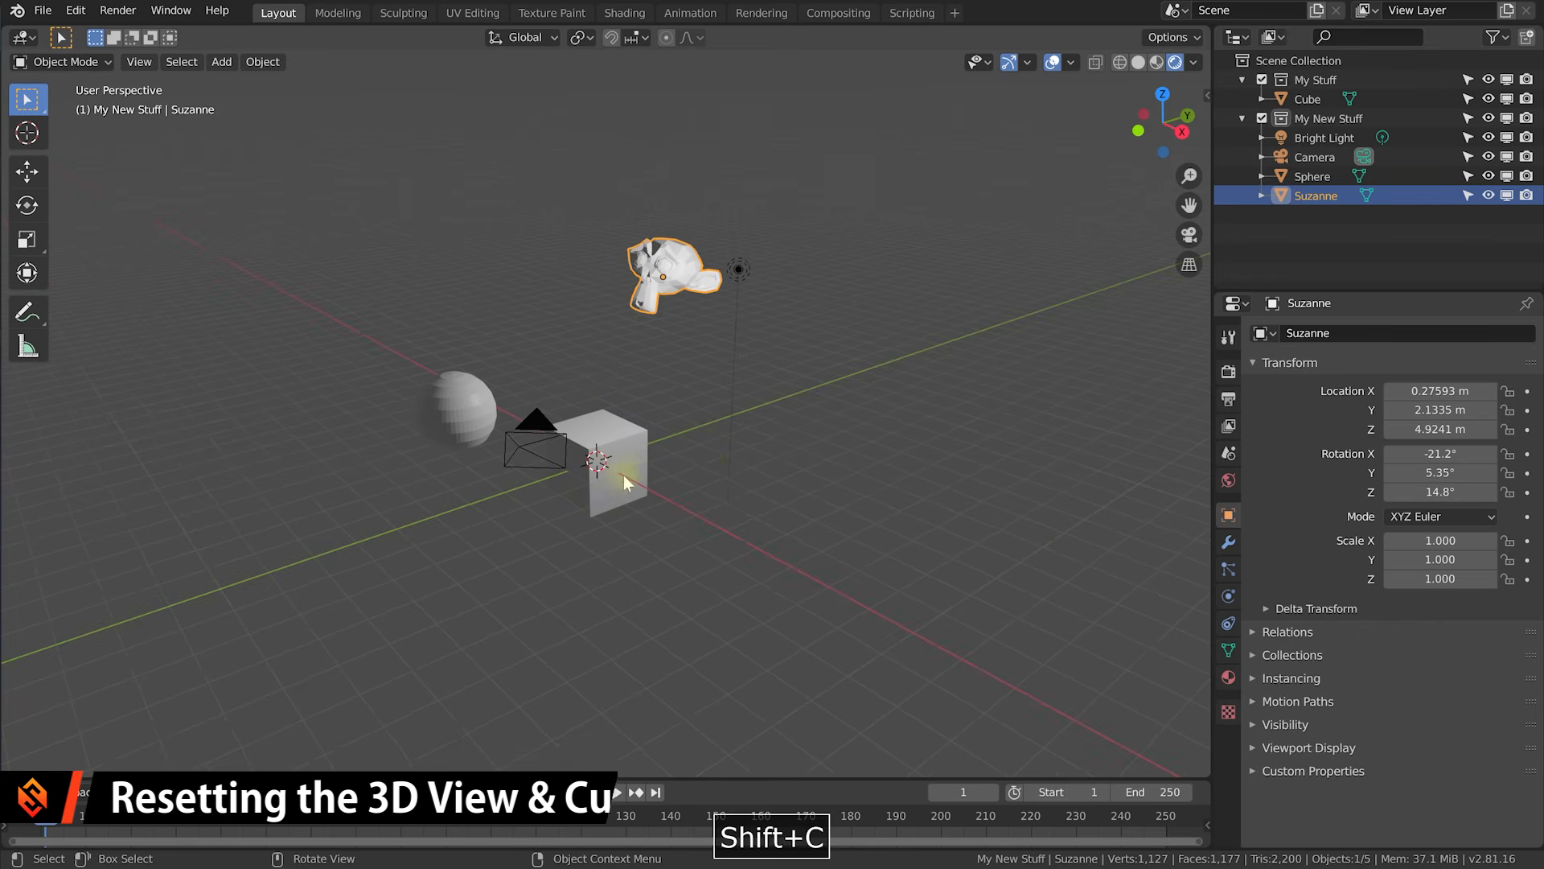
middle_click_drag(611, 476, 567, 474)
scroll(670, 460, "up", 3)
mouse_move(676, 454)
middle_mouse_down()
mouse_move(774, 454)
mouse_move(695, 437)
middle_mouse_up()
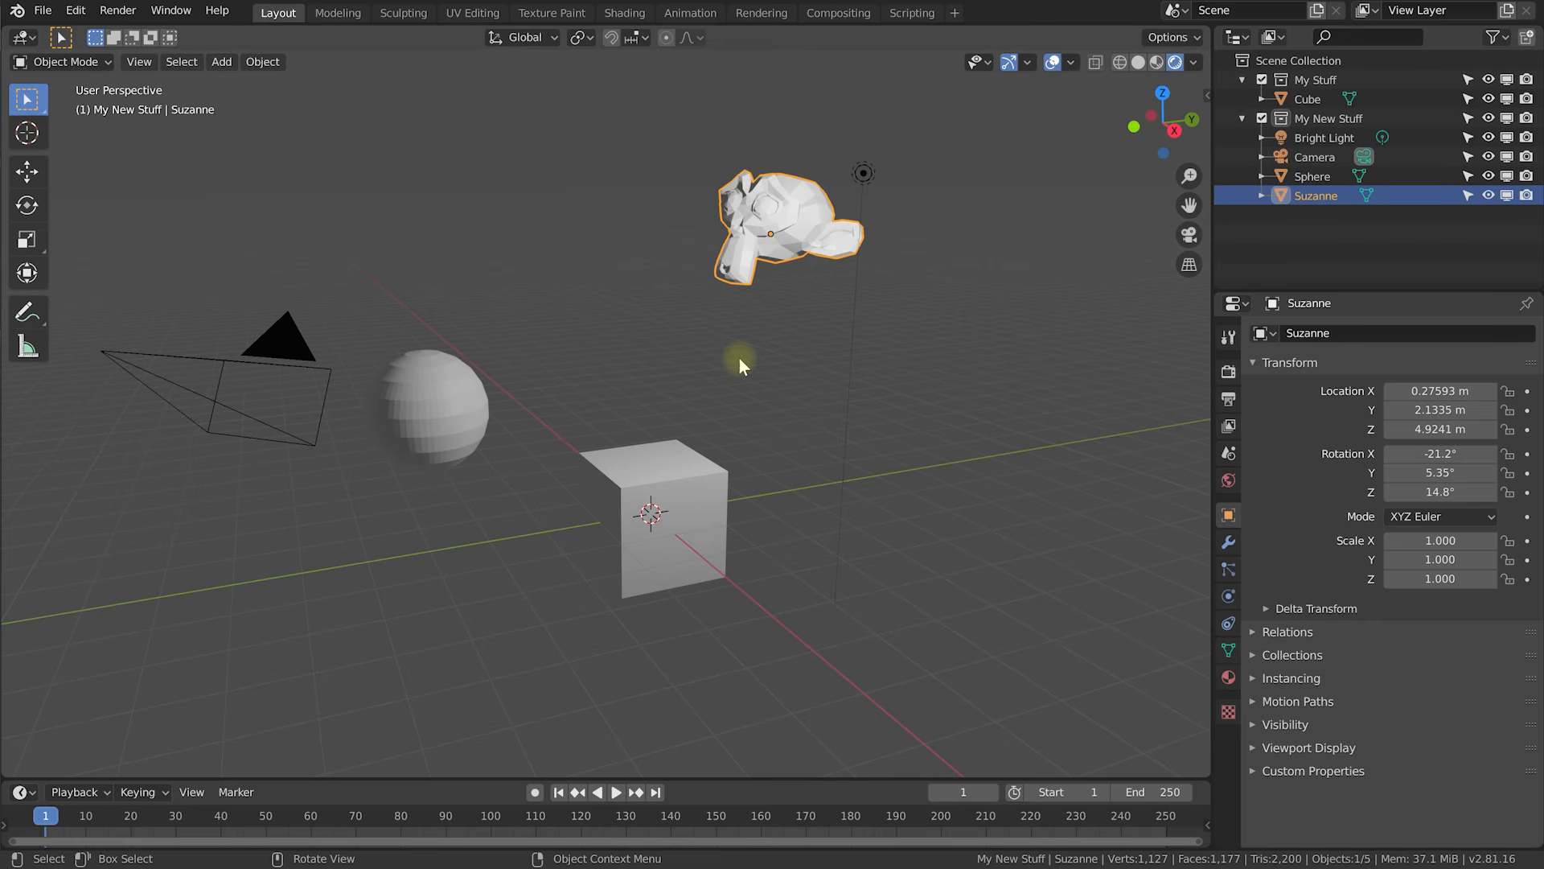
middle_click_drag(777, 326, 762, 341)
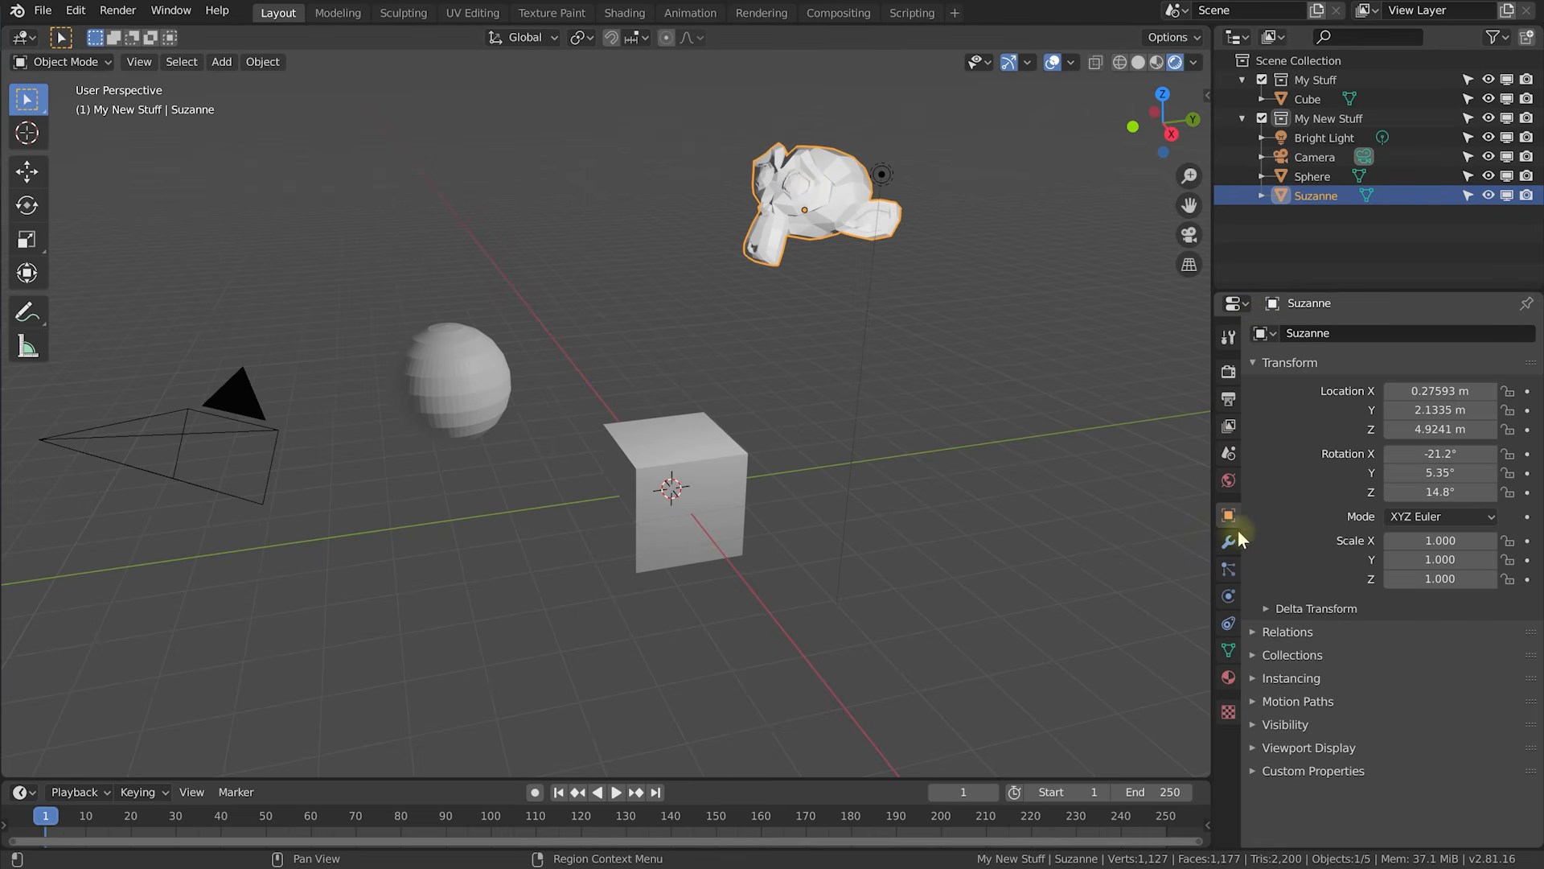
Add a new material to the monkey head Suzanne and name it monkey_mat.
left_click(1228, 678)
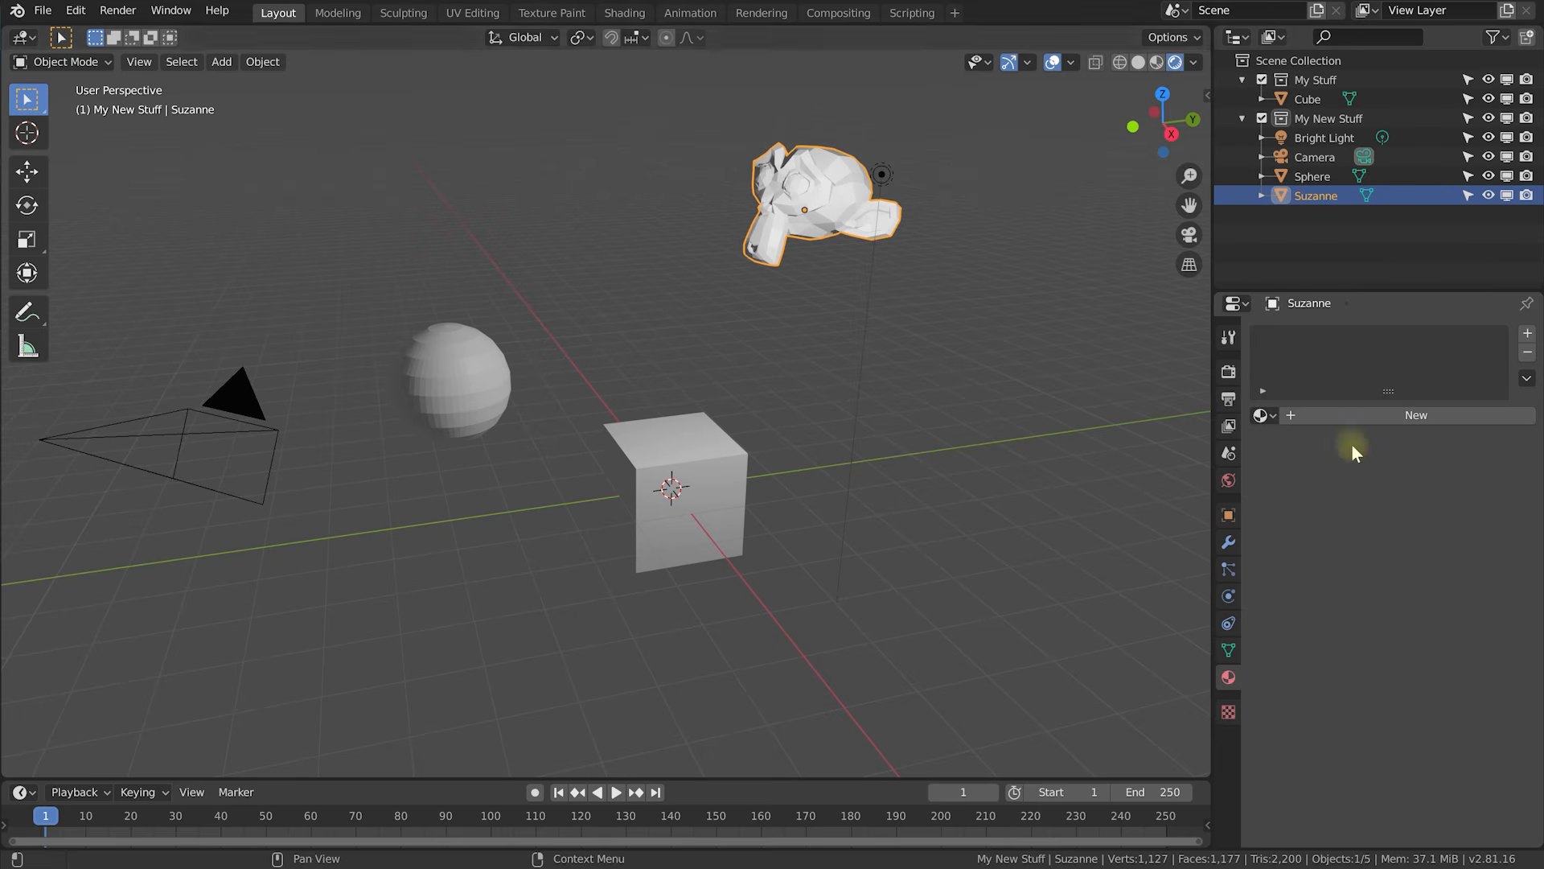
left_click(1421, 414)
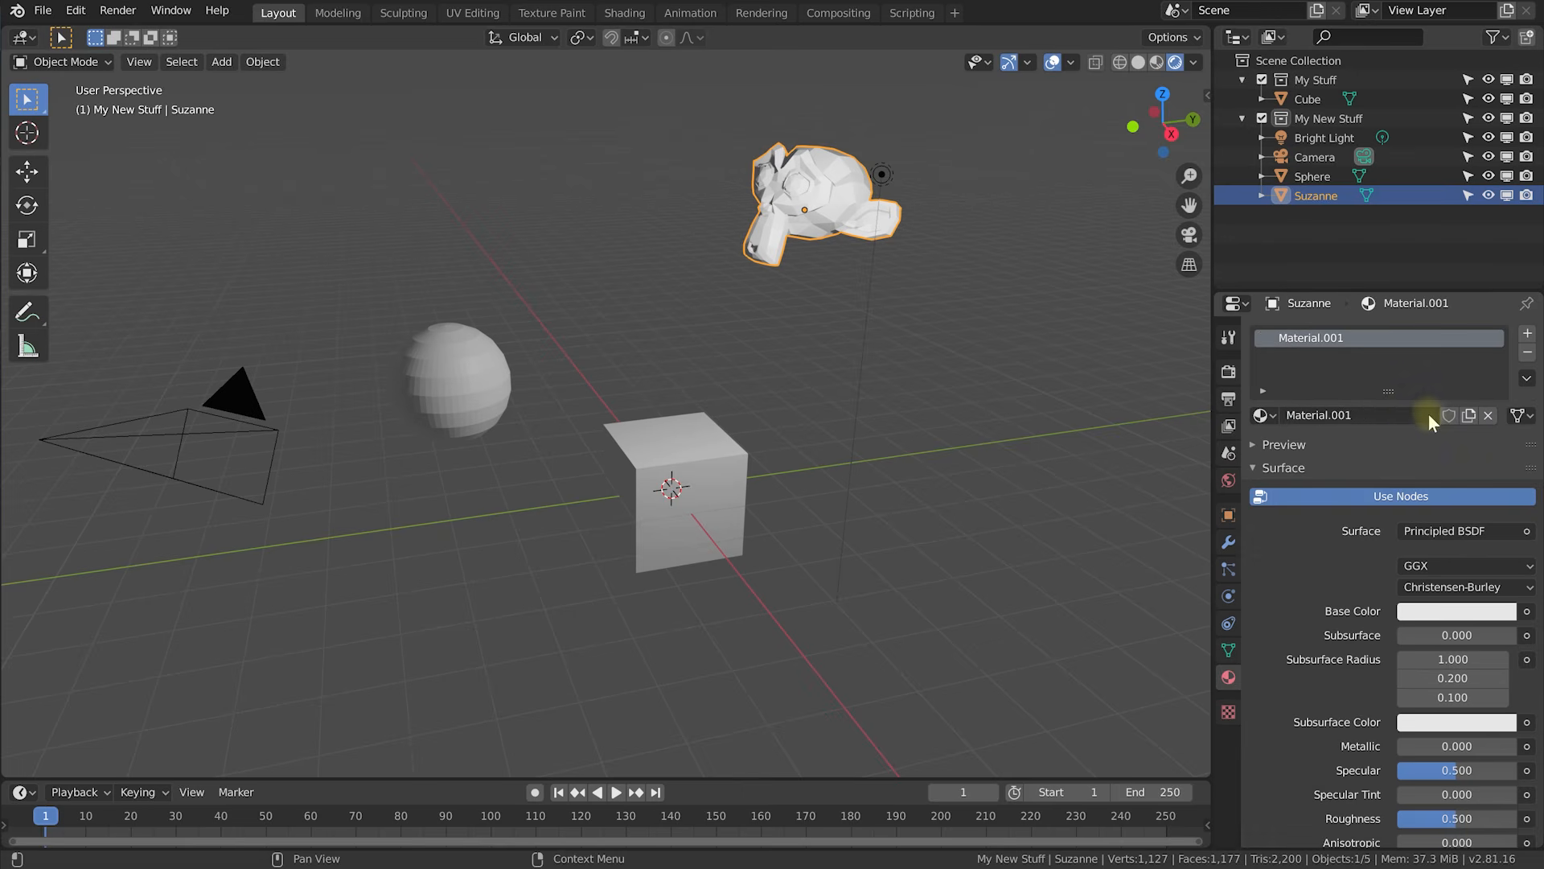
double_click(1315, 415)
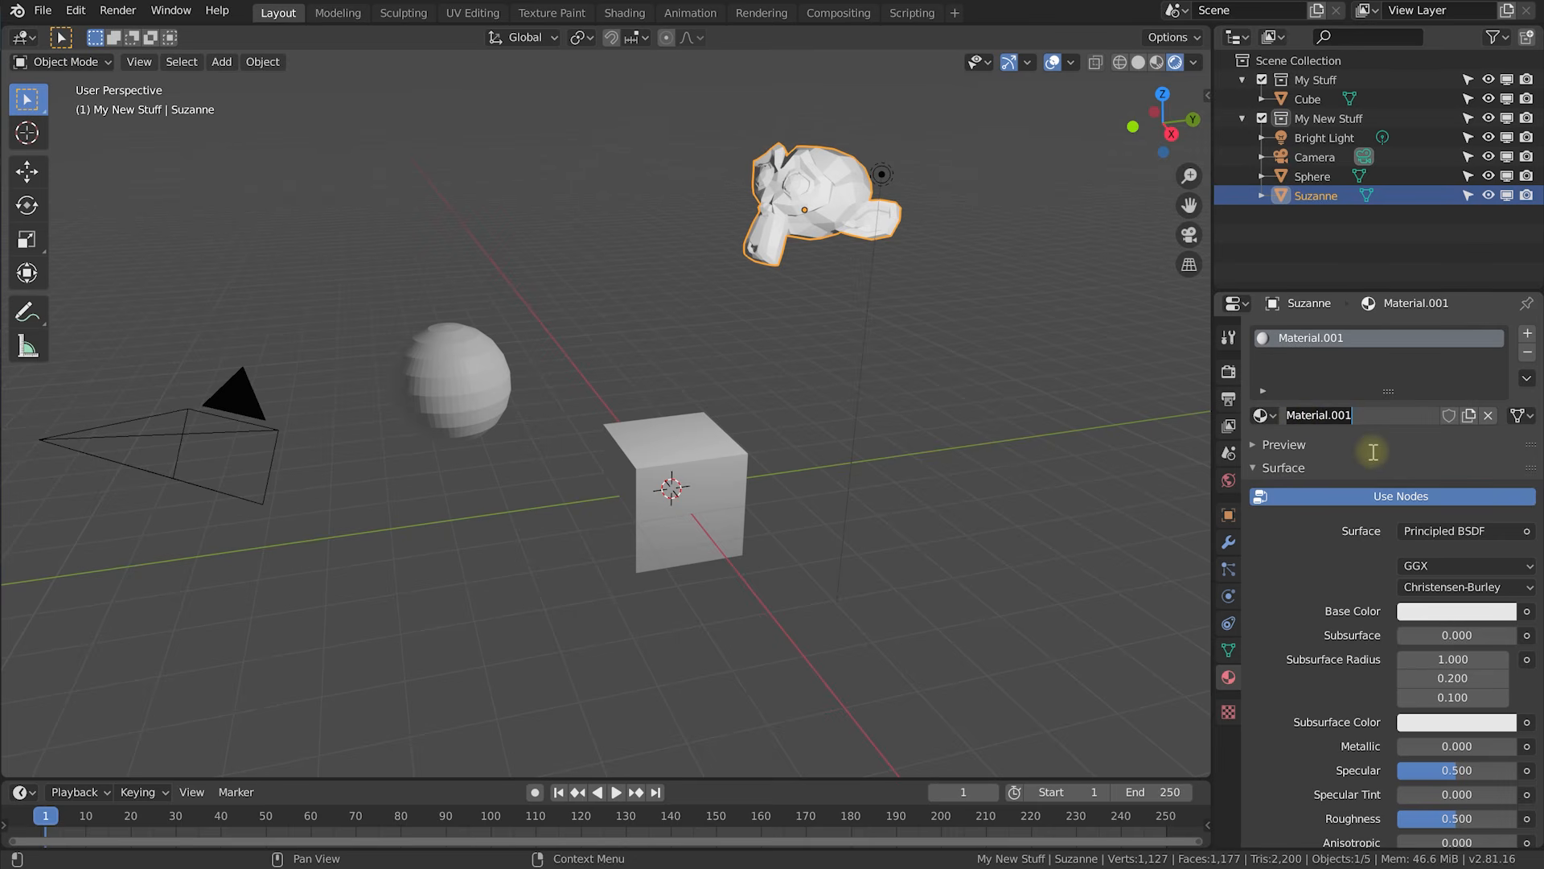
type("monkey_mat")
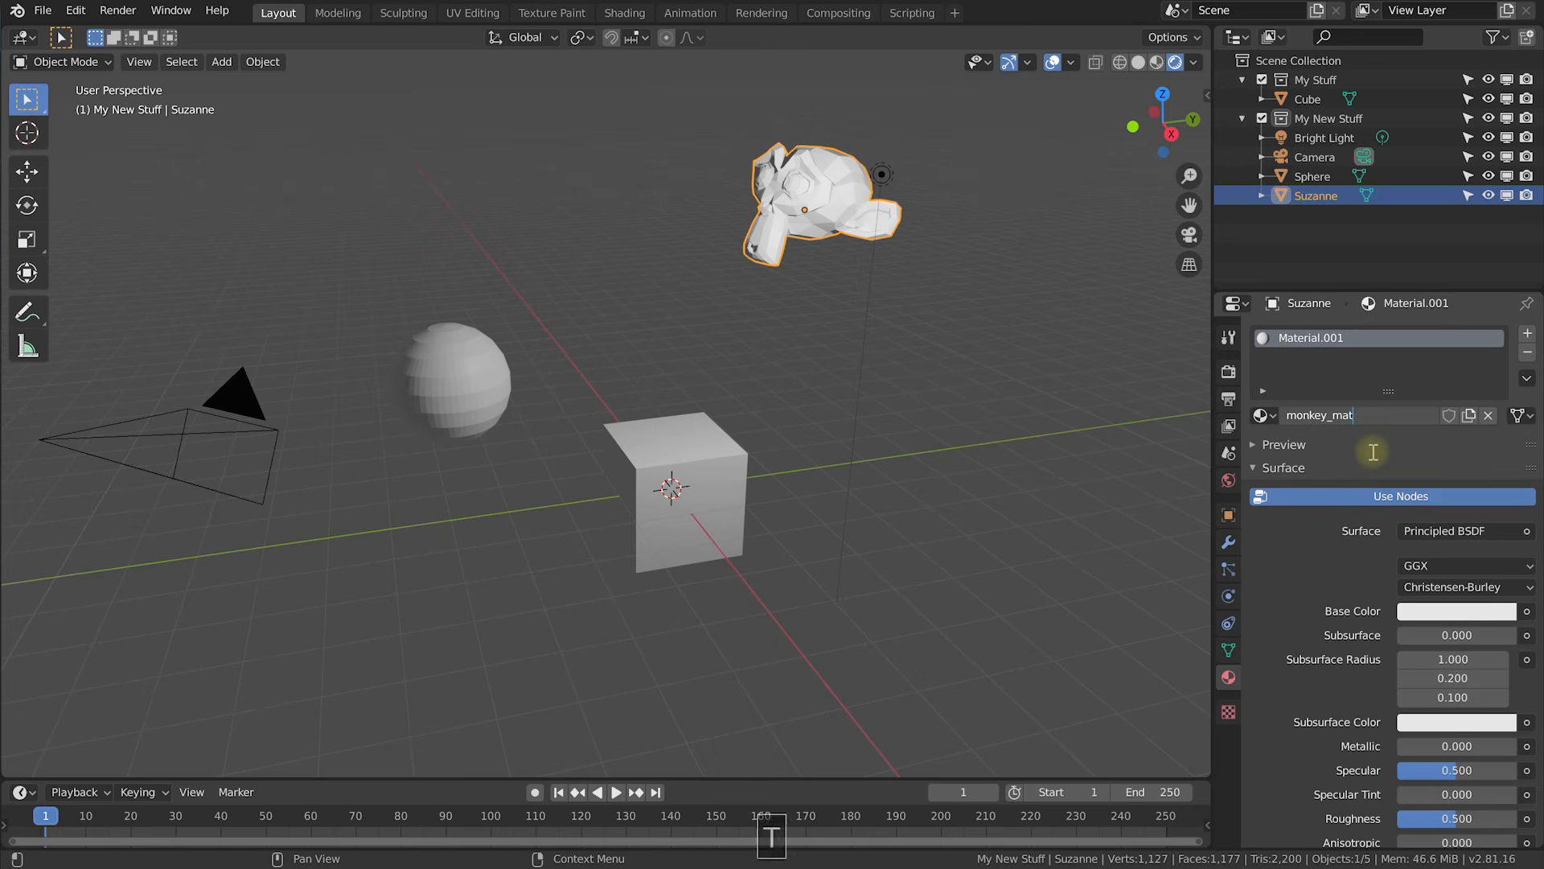
key("Return")
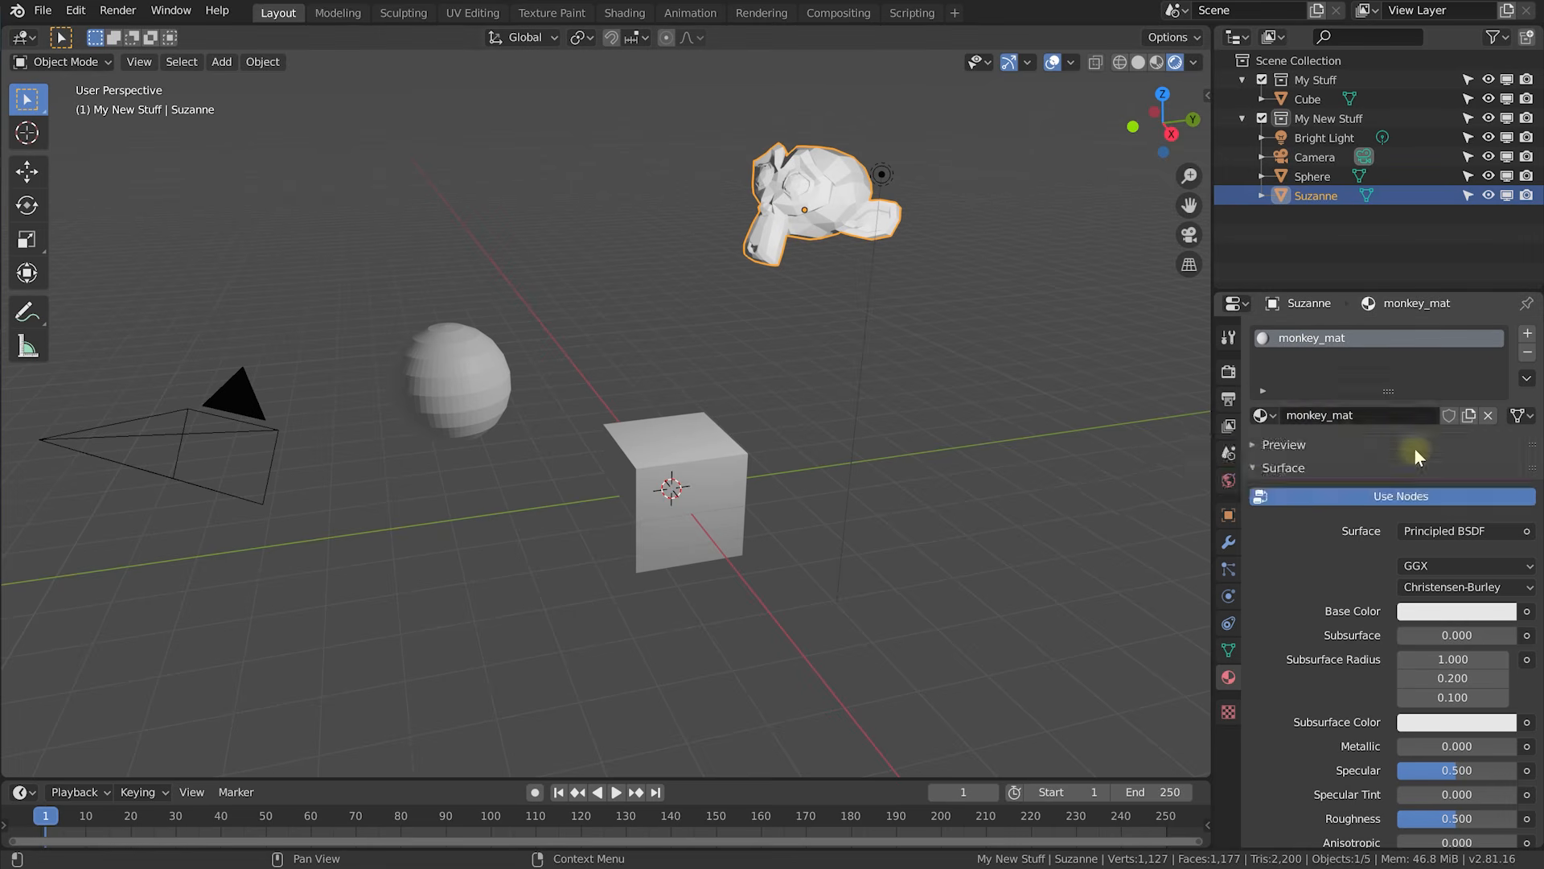
Set the base color of monkey_mat to a saturated blue, about H 0.59 and S 0.95.
scroll(1334, 503, "down", 1)
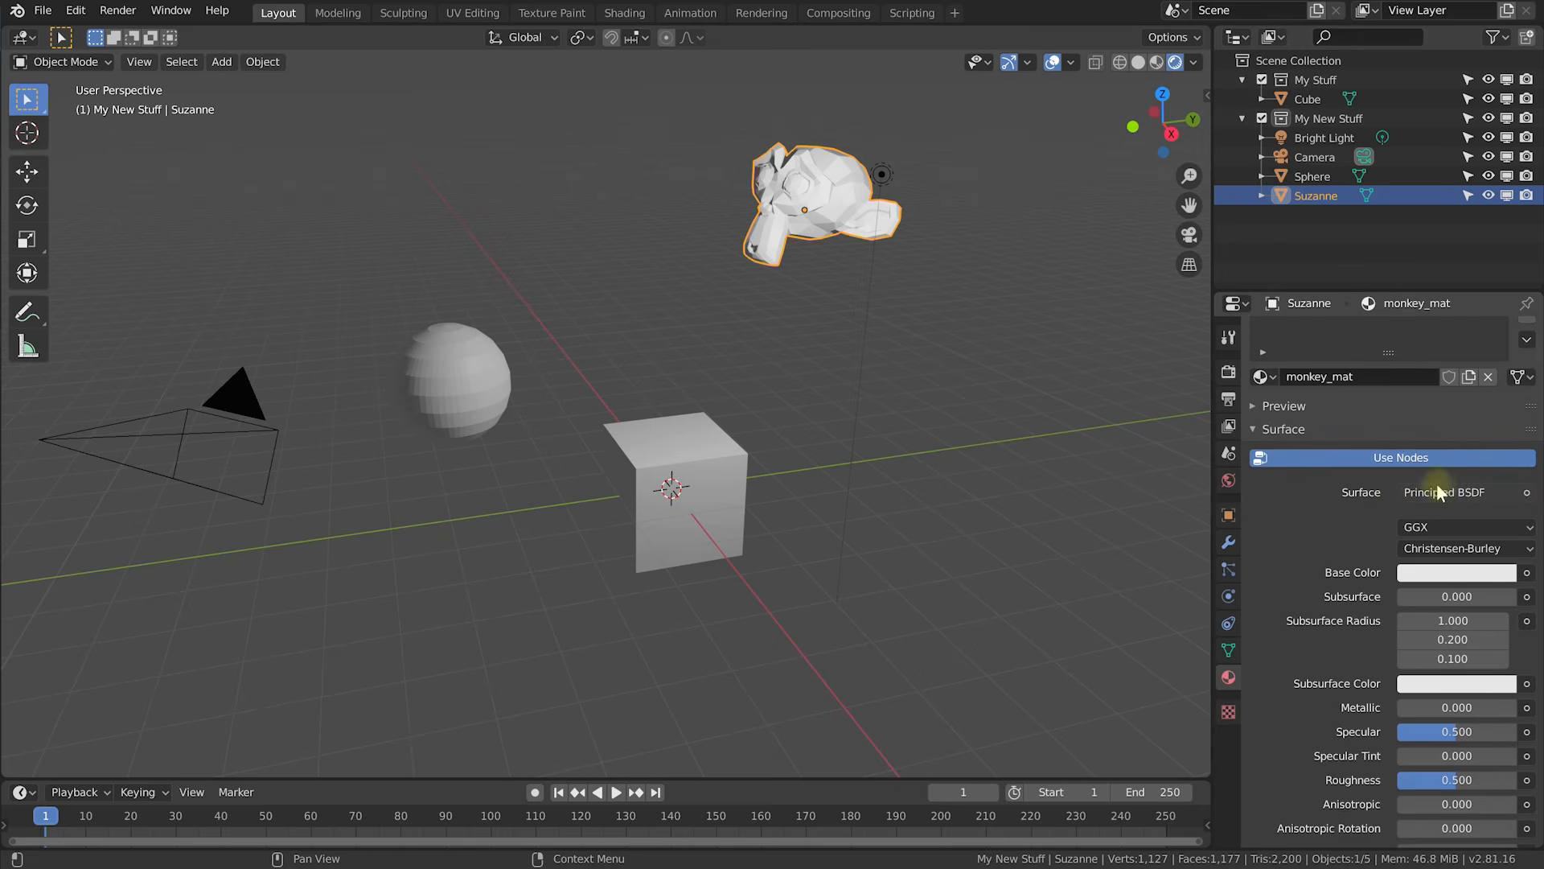
scroll(1302, 565, "down", 3)
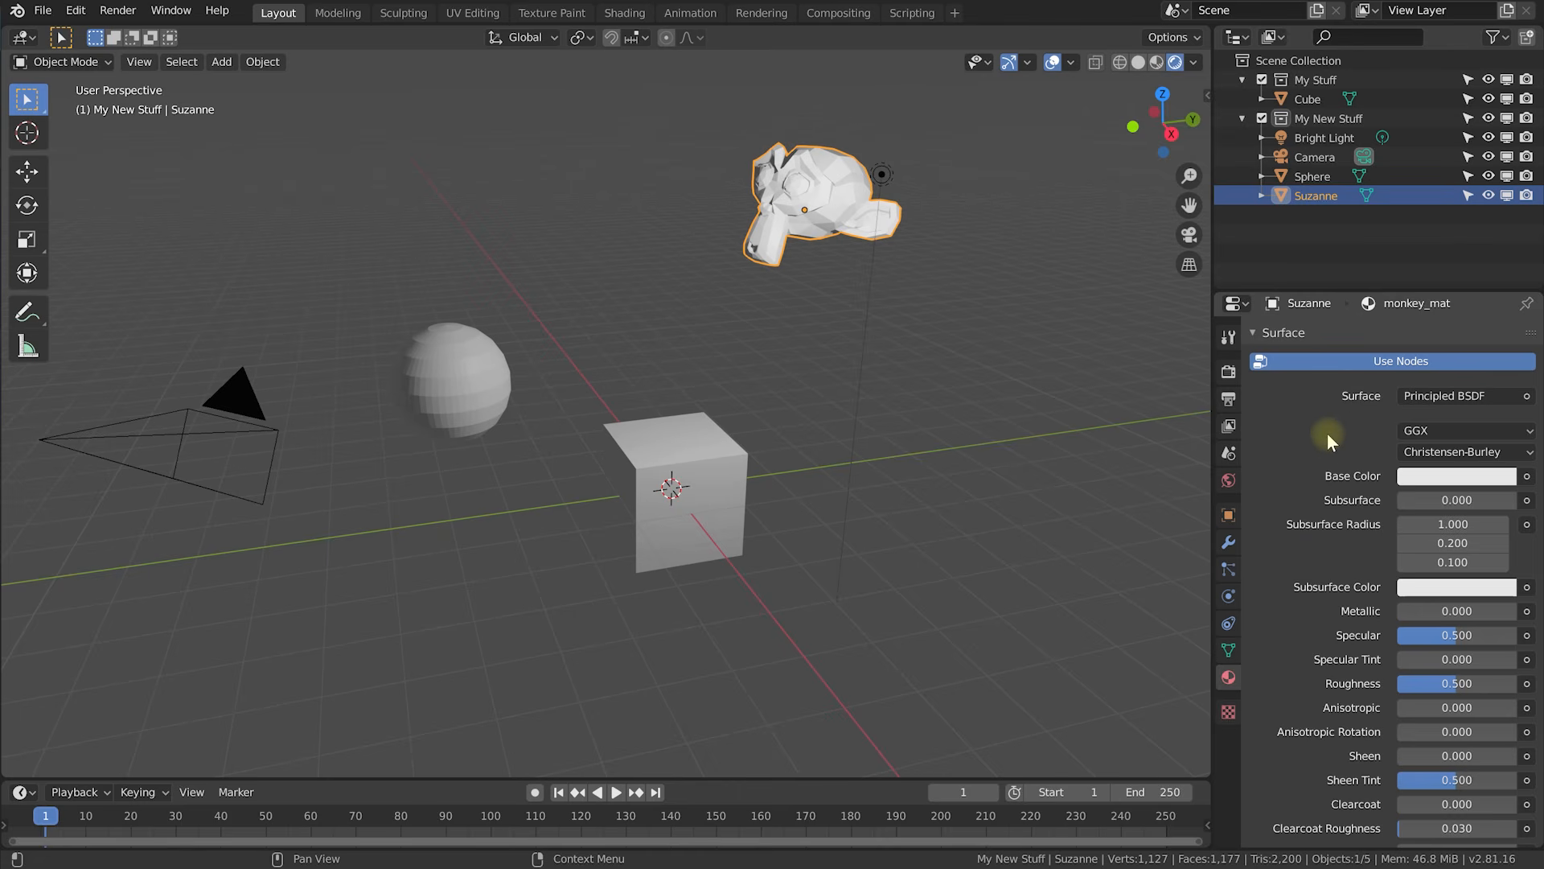
scroll(1334, 450, "up", 2)
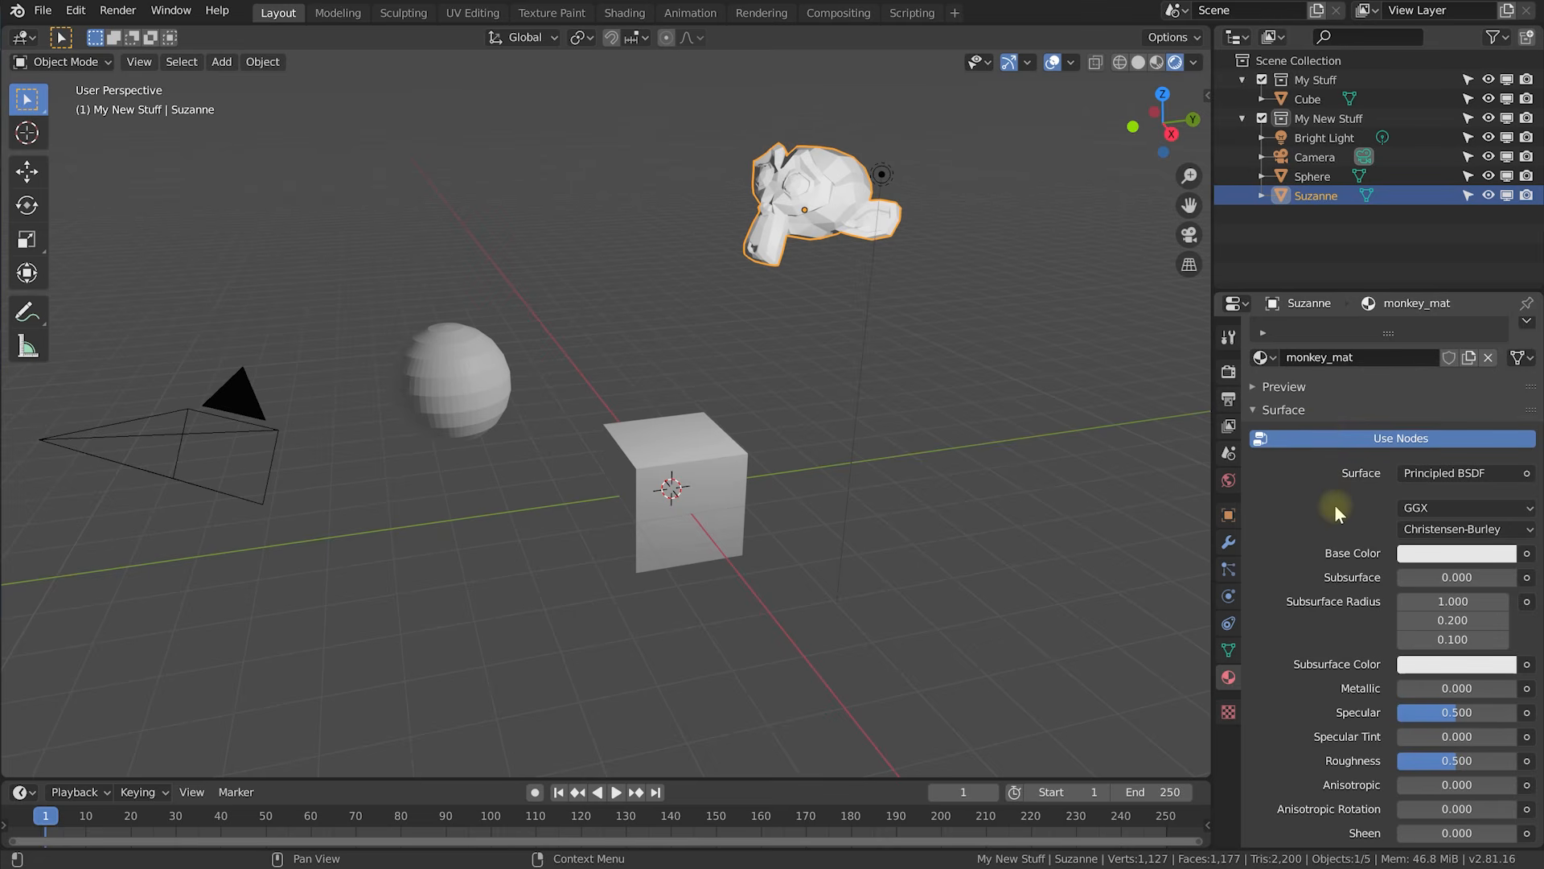
scroll(1342, 542, "down", 12)
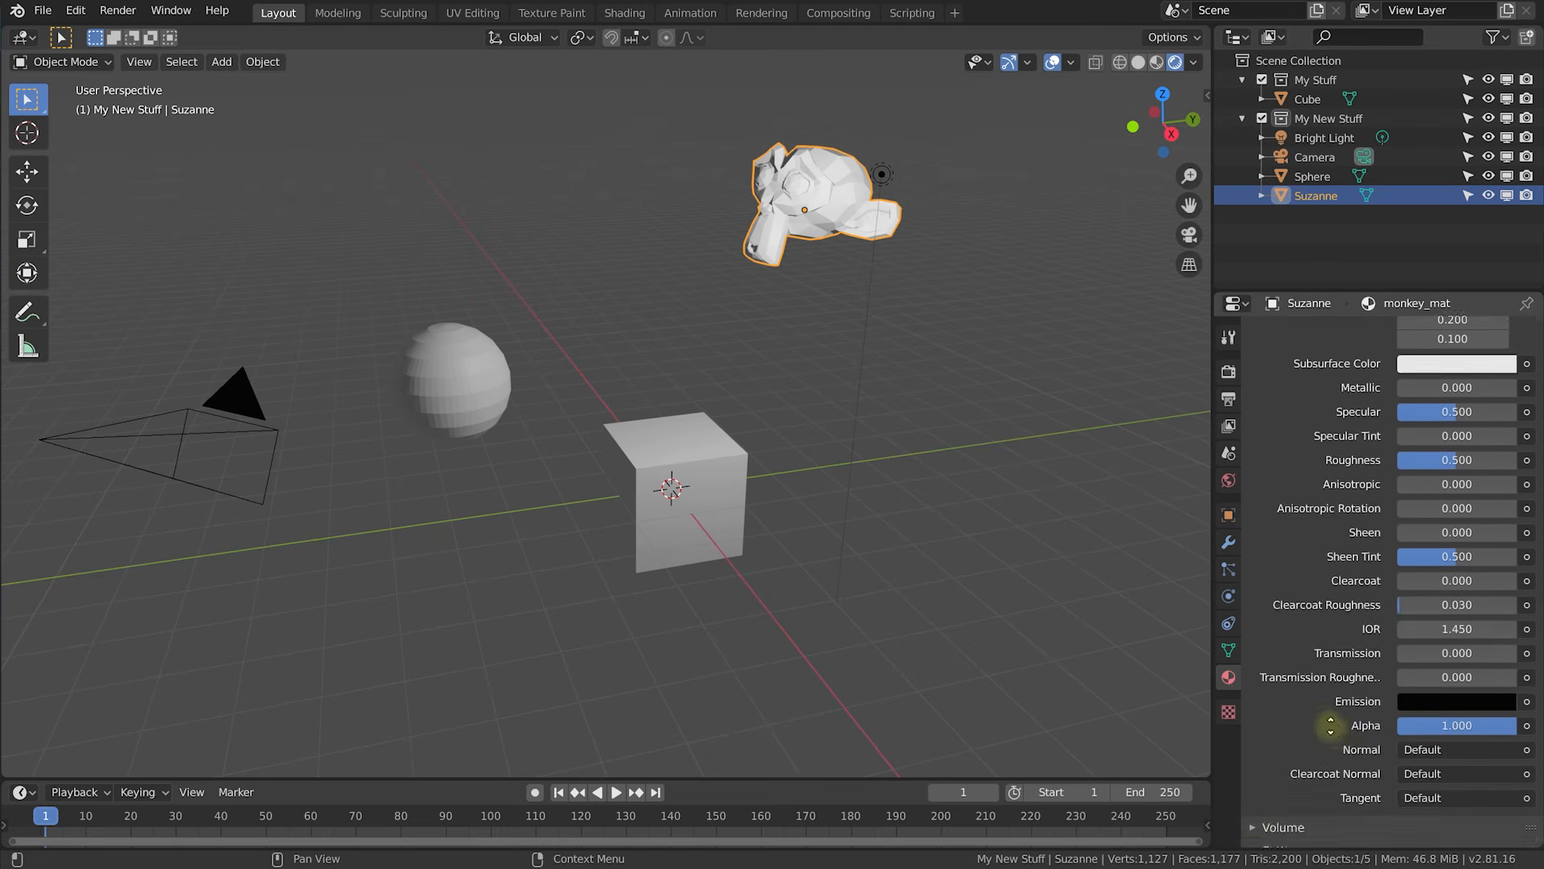
scroll(1306, 434, "up", 12)
scroll(1306, 428, "up", 2)
scroll(1317, 510, "down", 5)
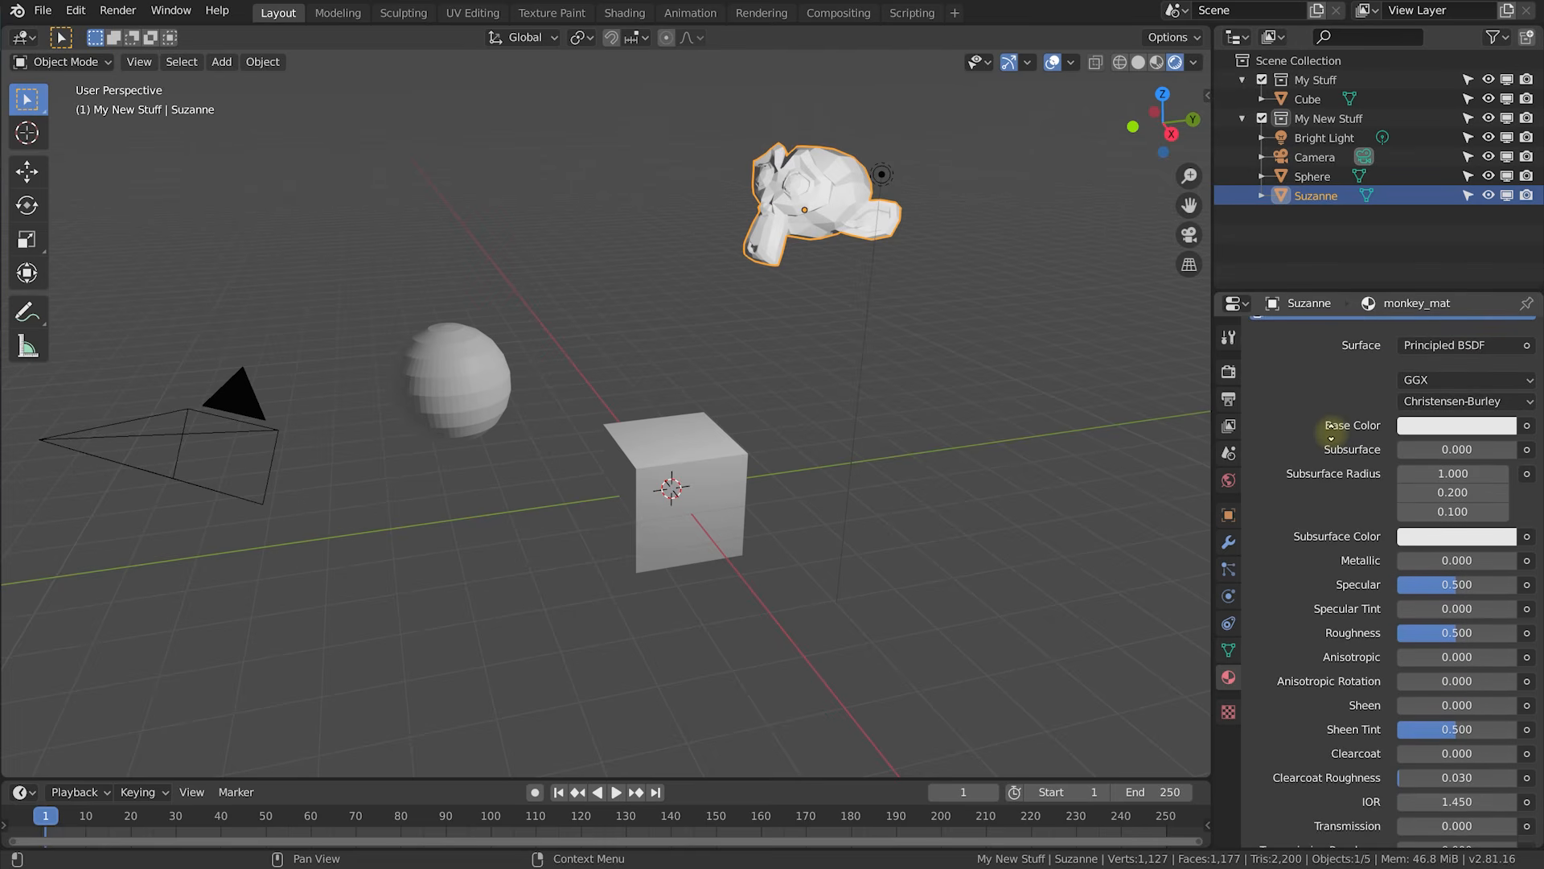
scroll(1331, 426, "up", 2)
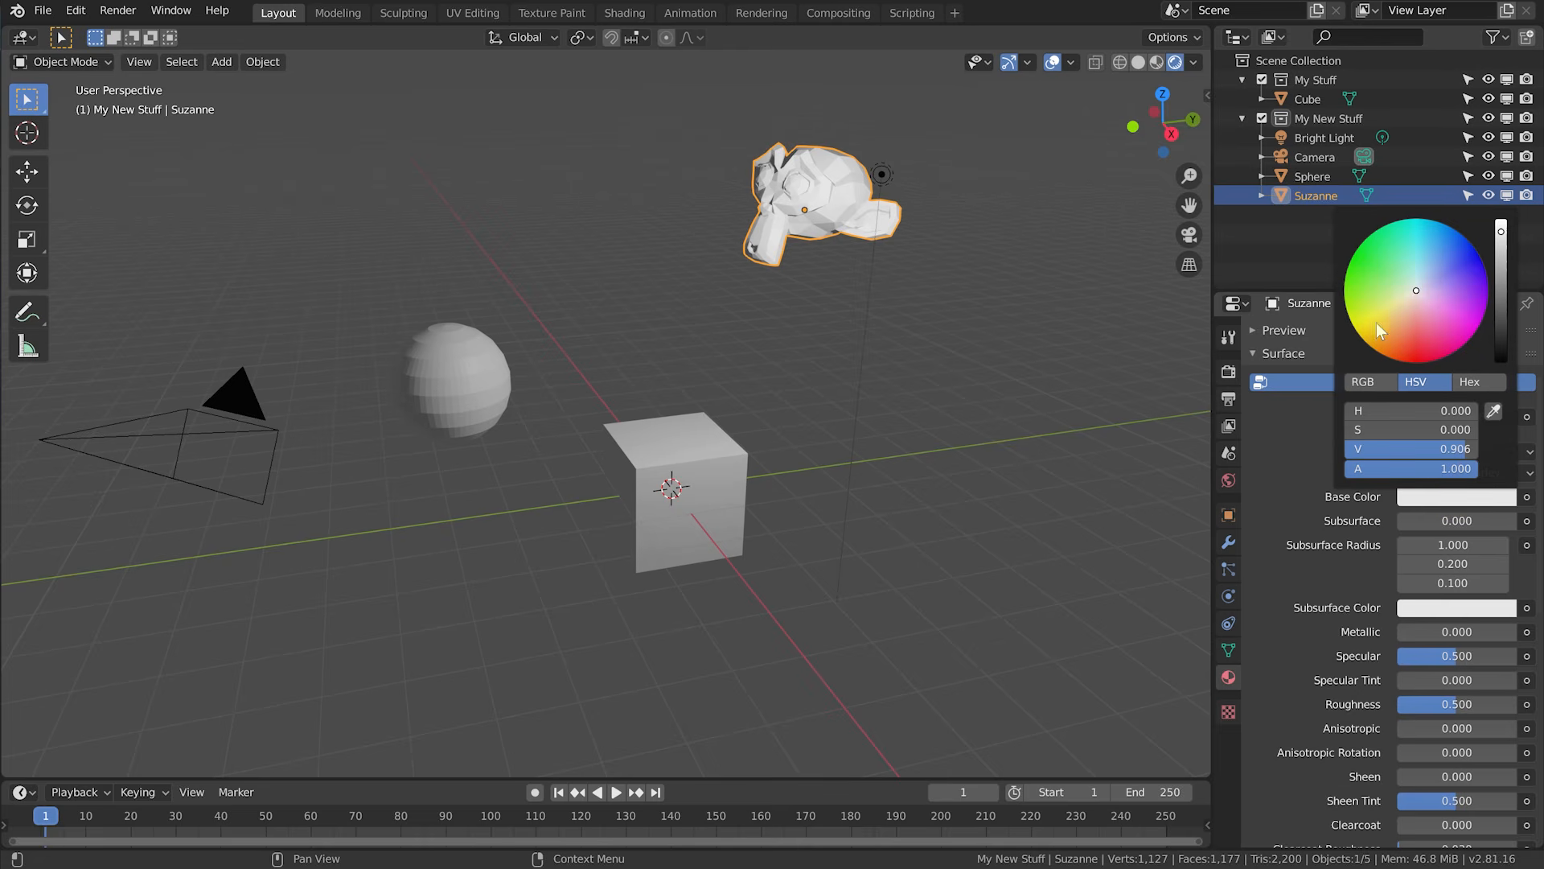
left_click_drag(1412, 288, 1454, 233)
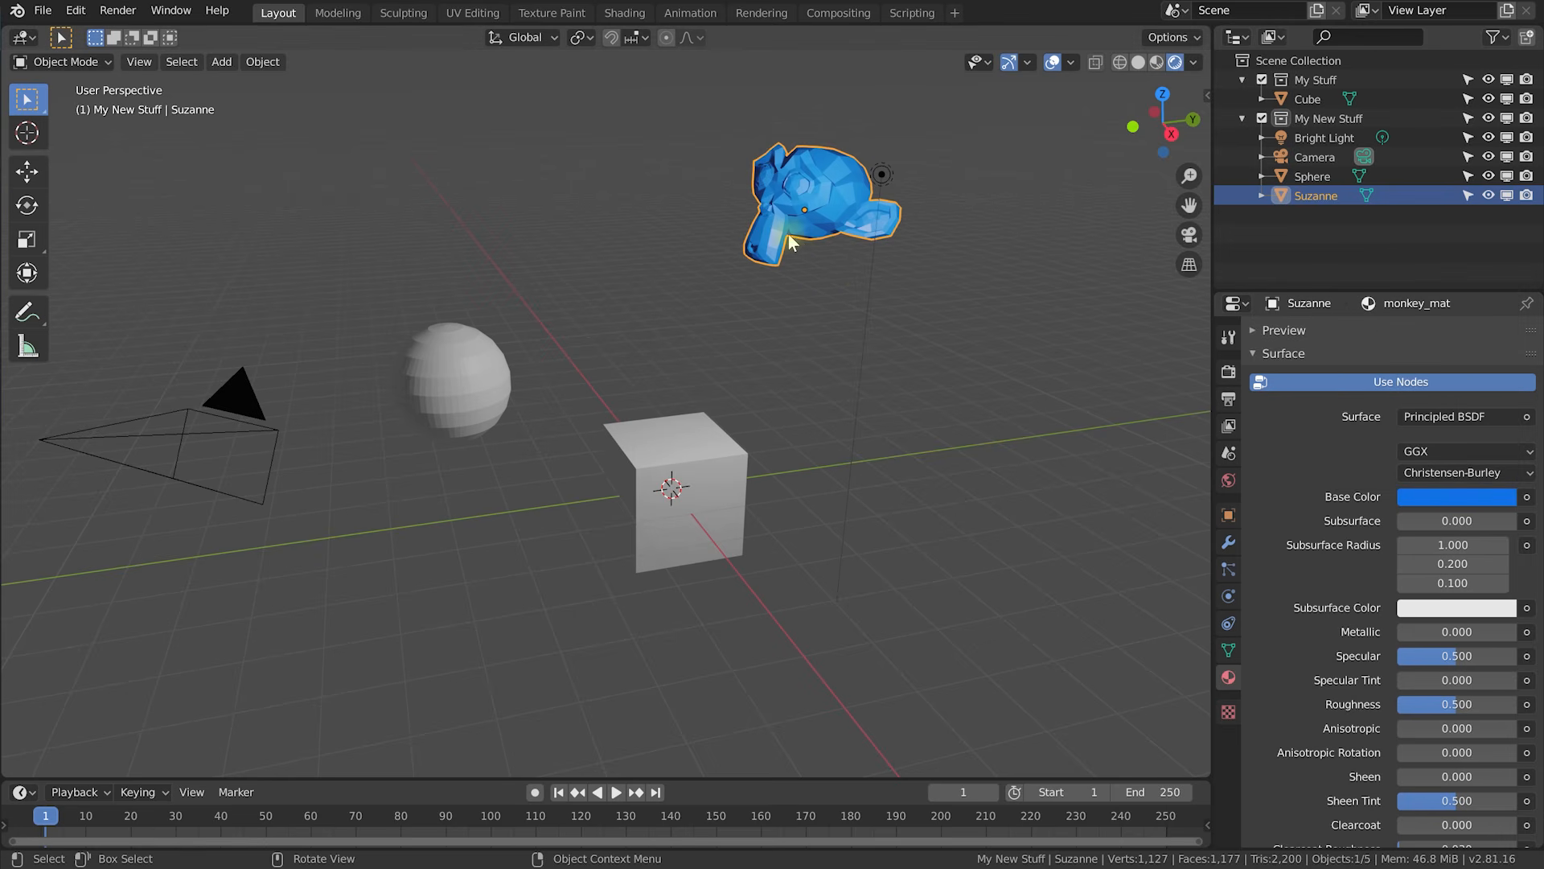
Compare the scene in material preview, solid and wireframe shading, ending in rendered viewport shading.
left_click(1157, 63)
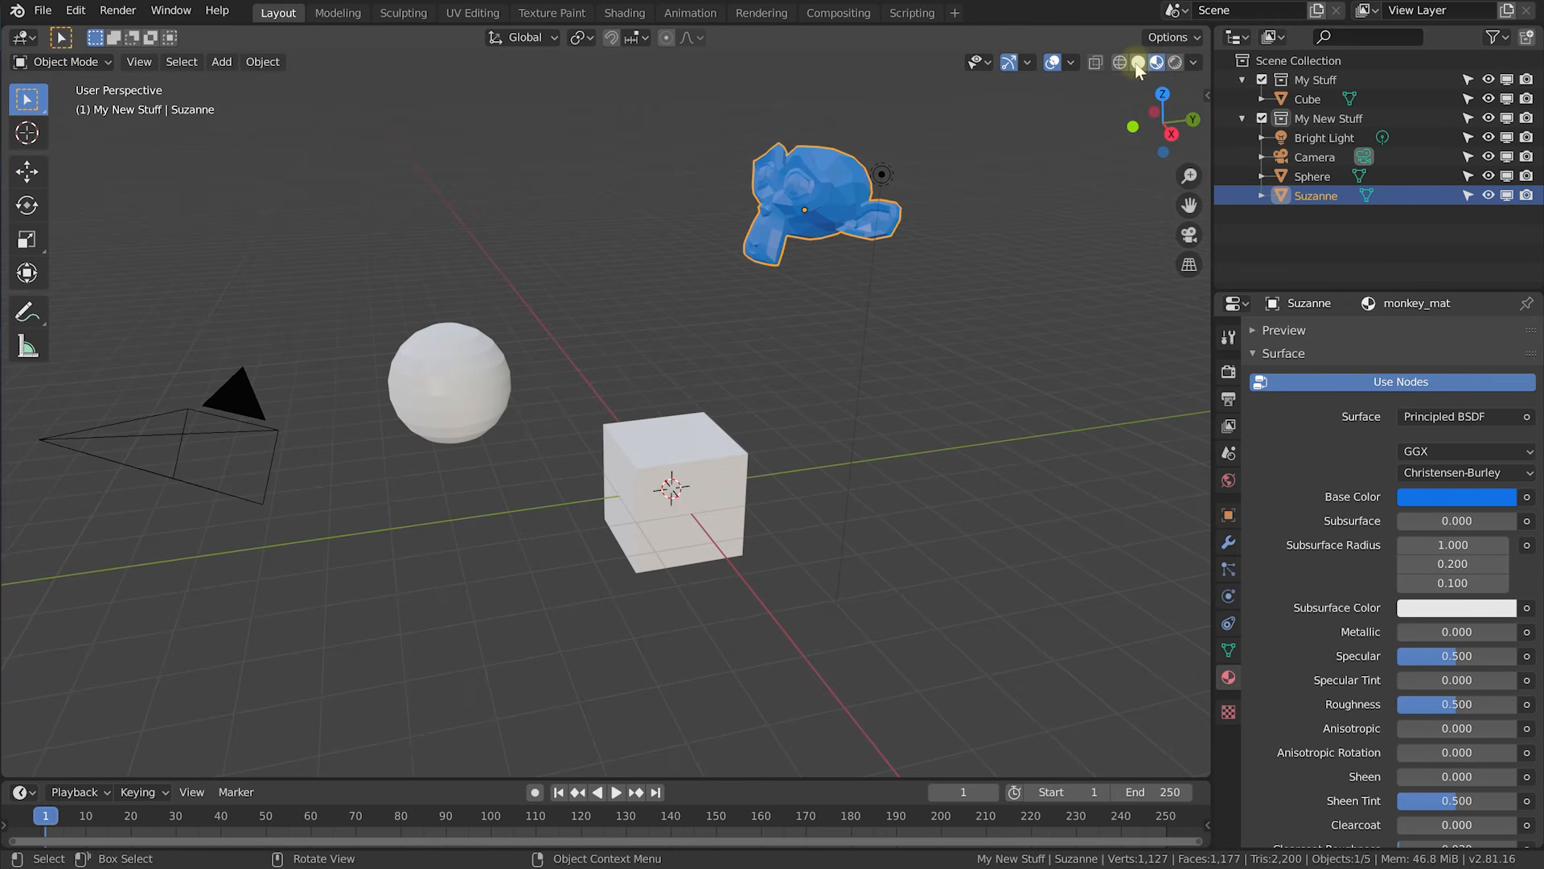
left_click(1138, 64)
left_click(1120, 63)
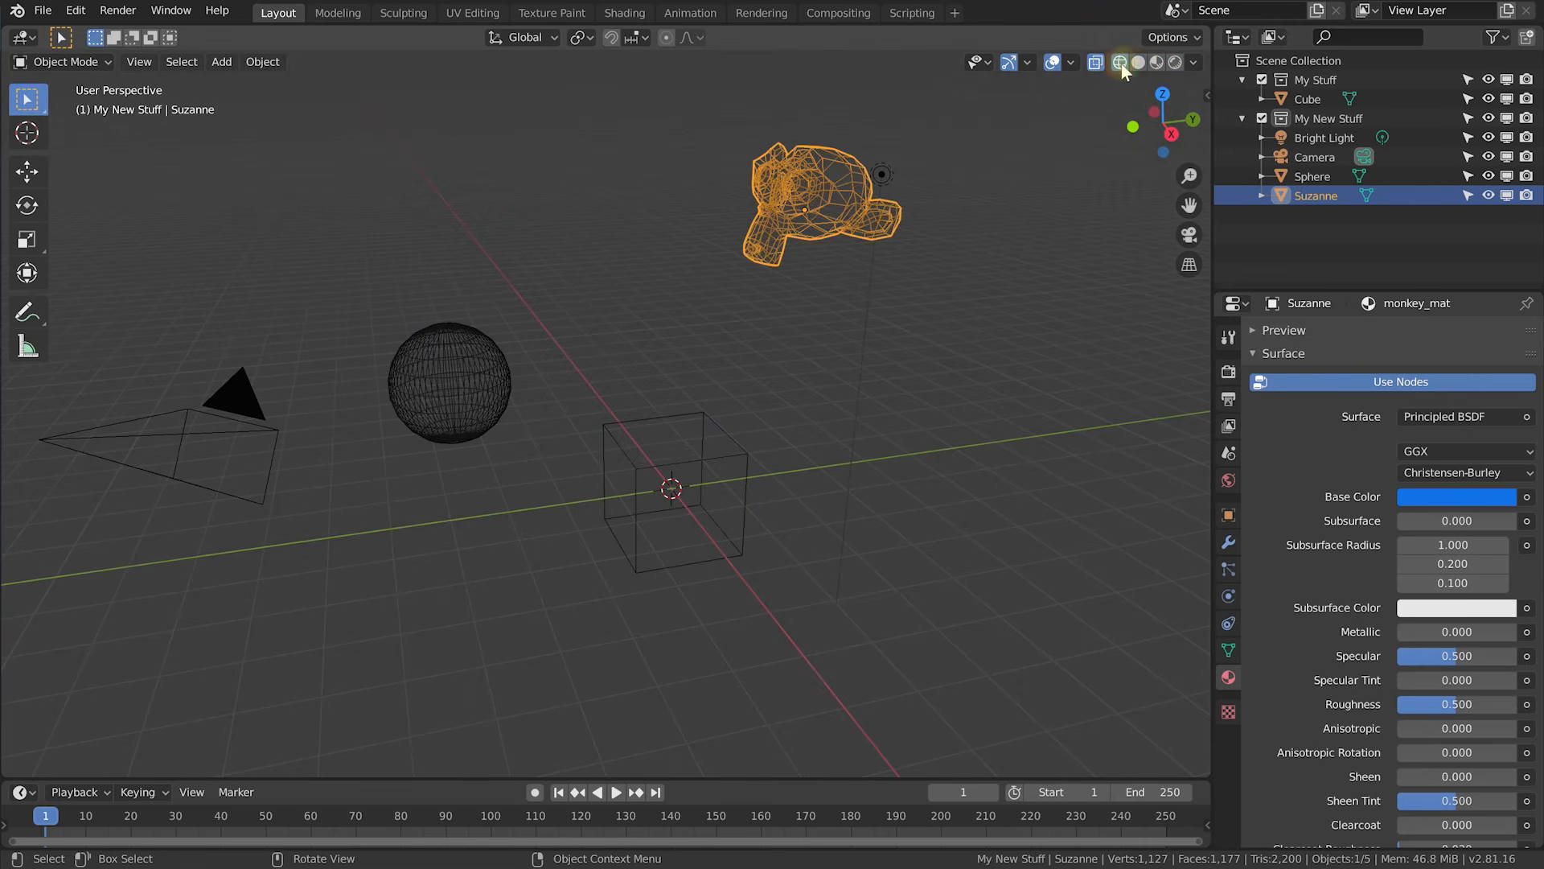
left_click(1138, 69)
left_click(1155, 64)
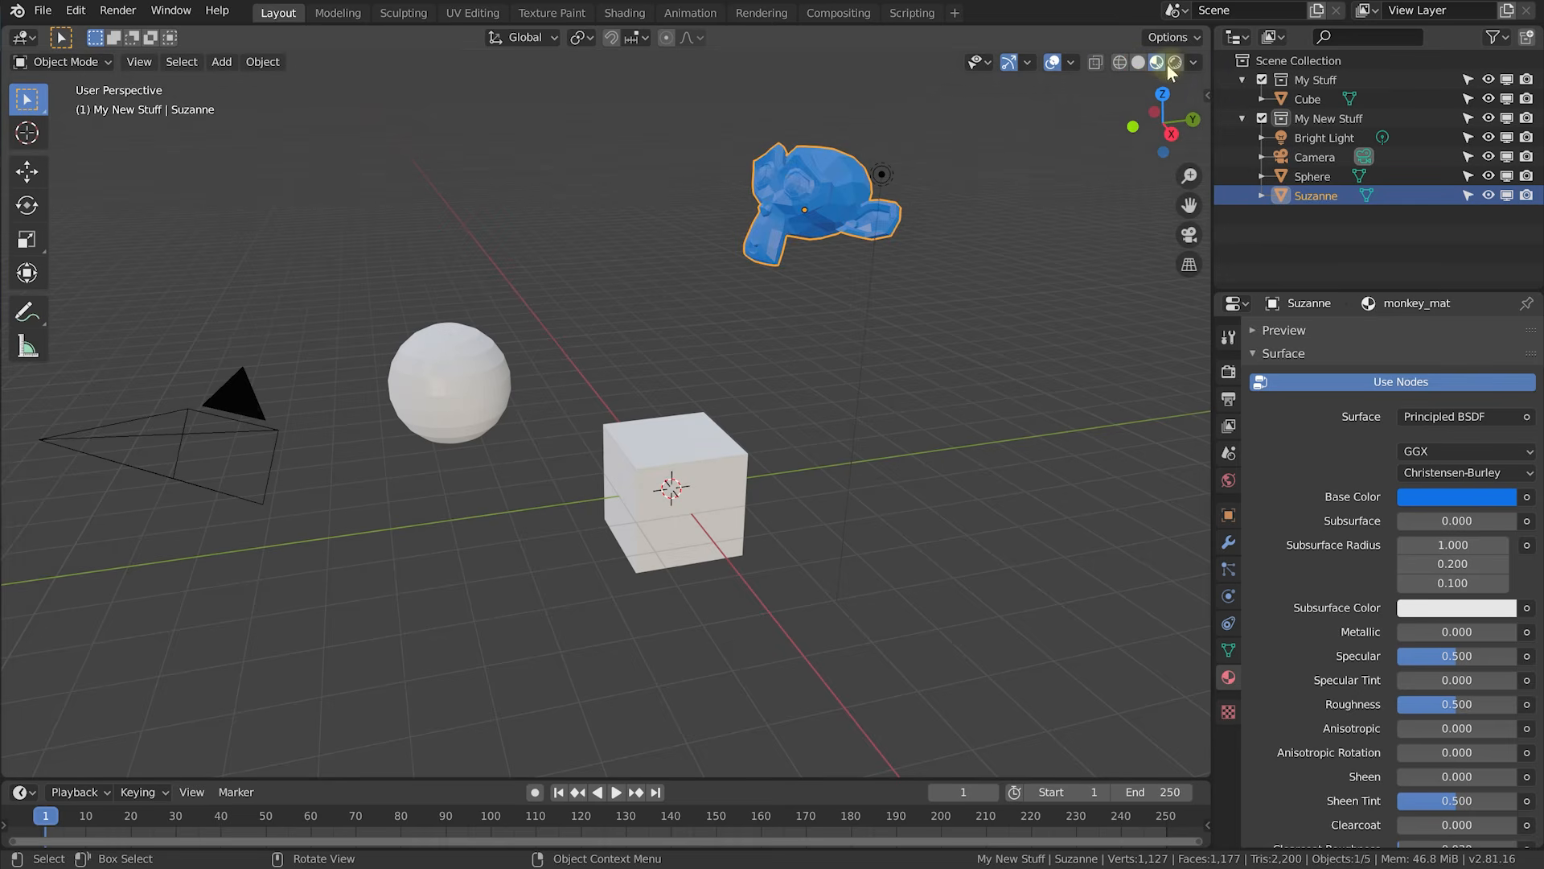
left_click(1174, 64)
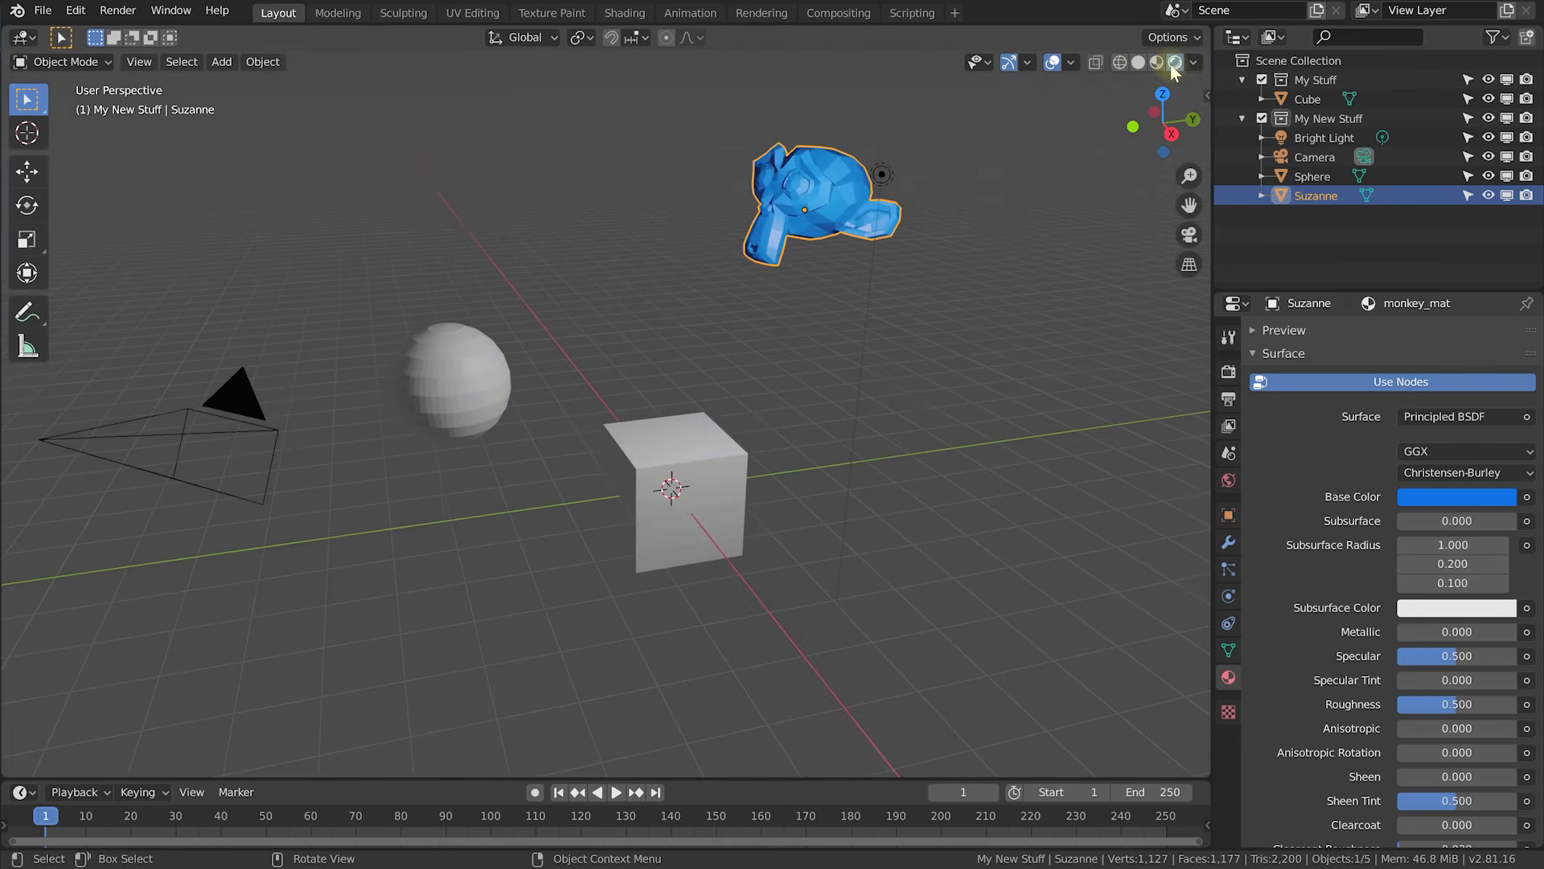
Compare the material settings of the sphere with those of the monkey head.
middle_click_drag(804, 275, 713, 237)
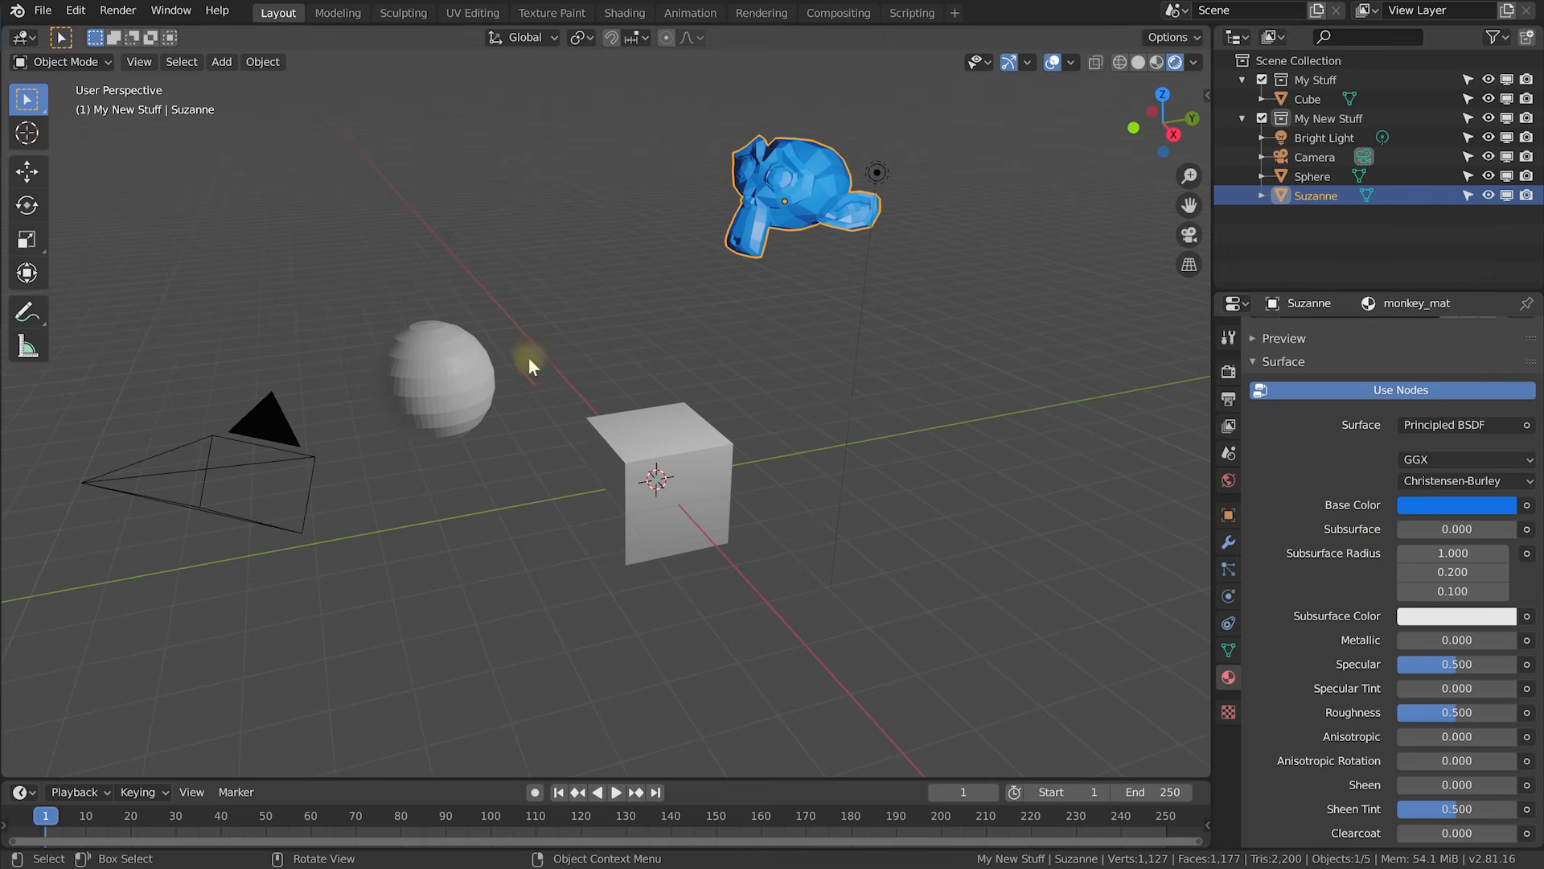
left_click(431, 389)
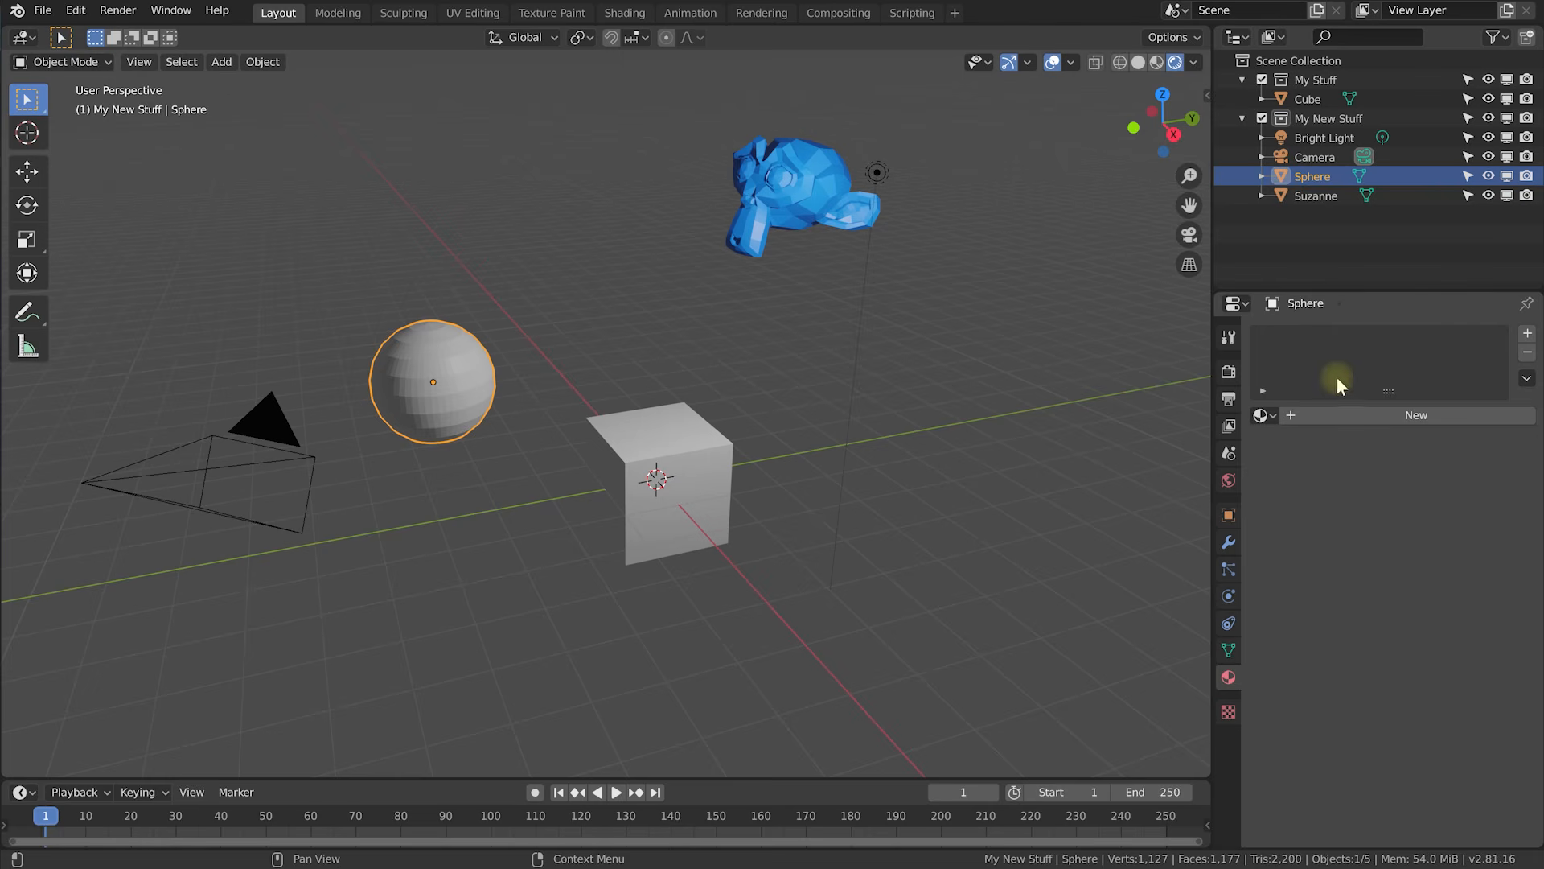
left_click(794, 183)
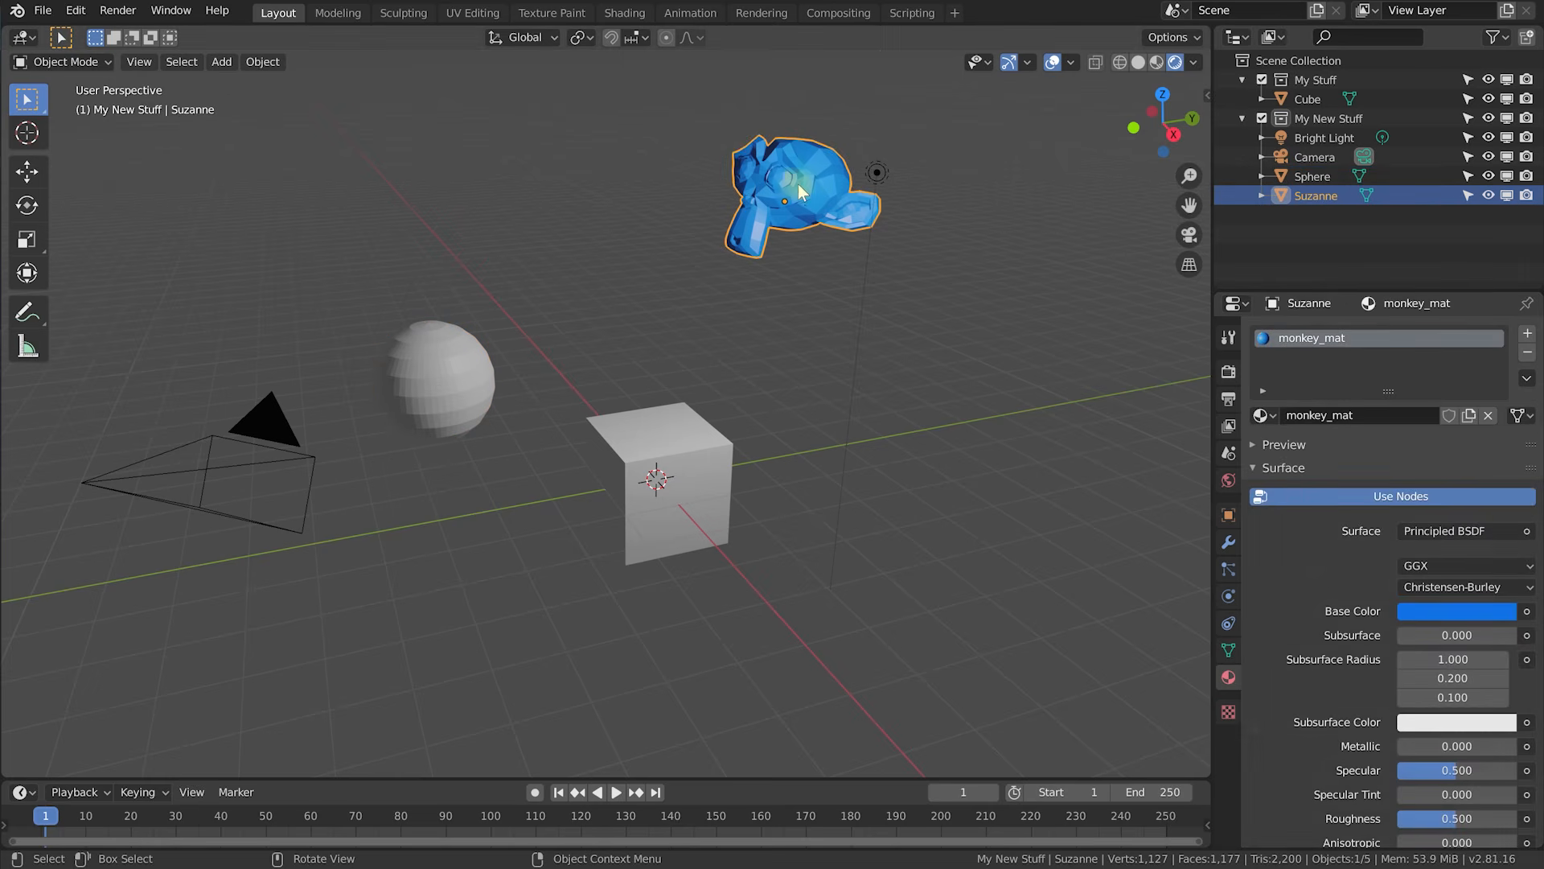
scroll(1297, 566, "down", 2)
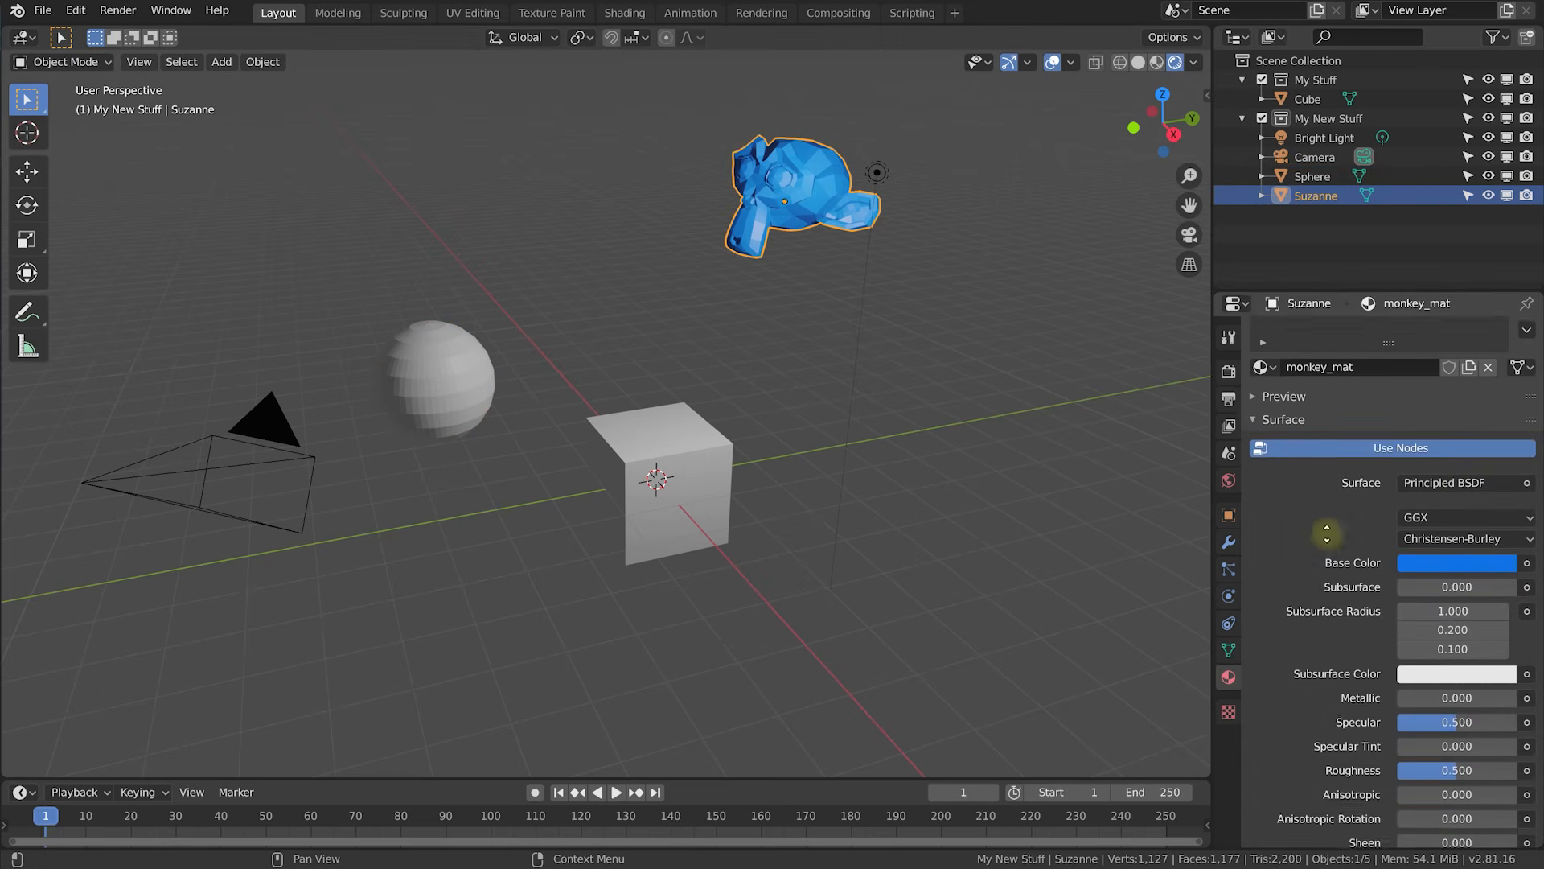
Assign the existing monkey_mat material to the sphere and change its base color to a bright green.
left_click(435, 361)
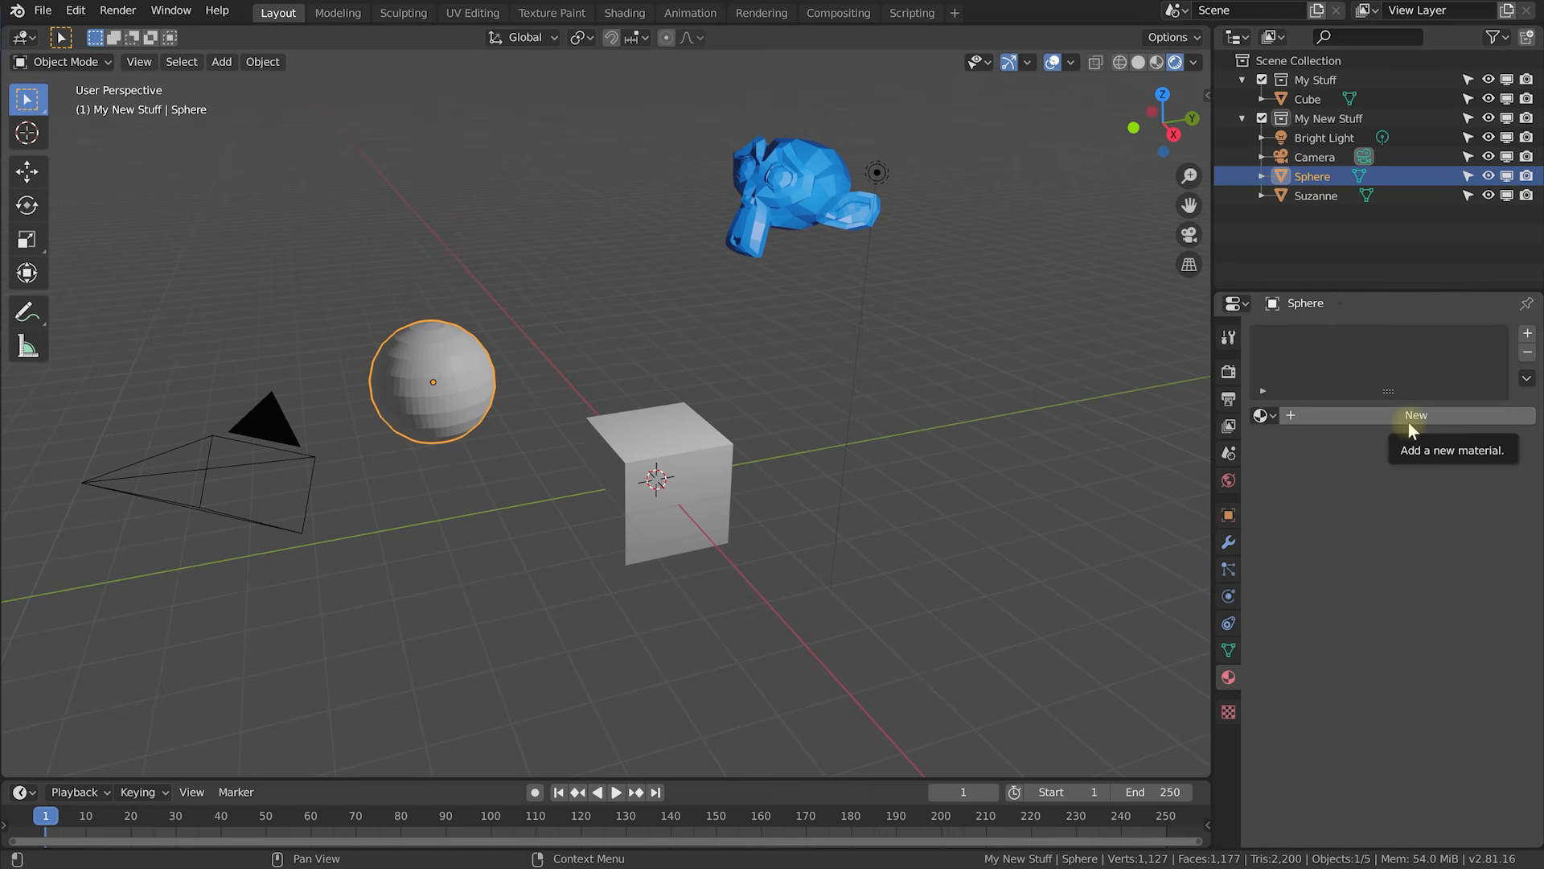
left_click(1266, 415)
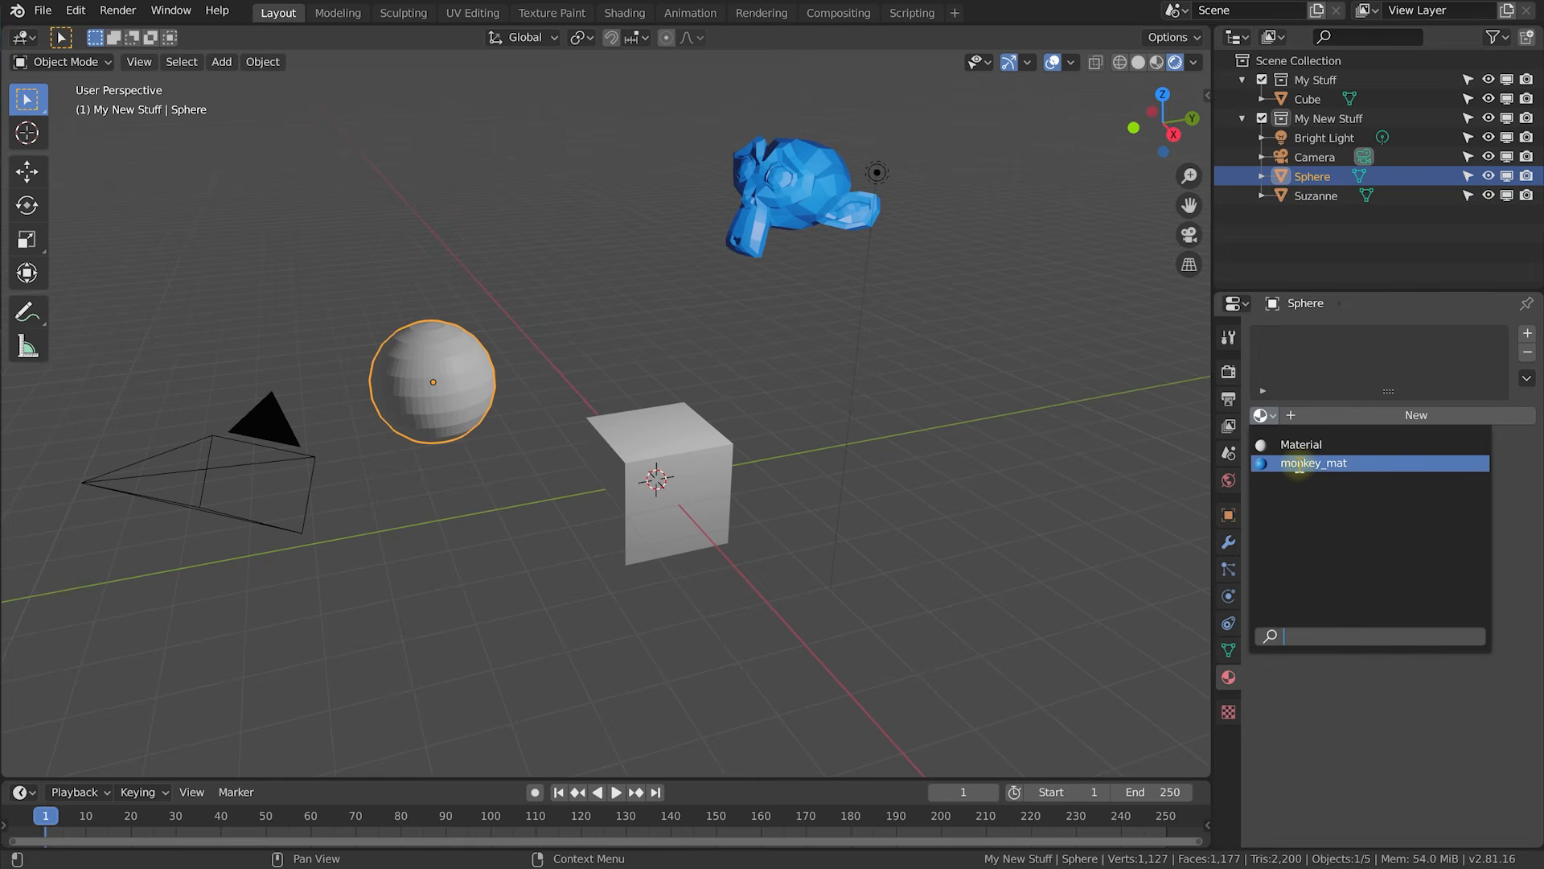
left_click(1302, 465)
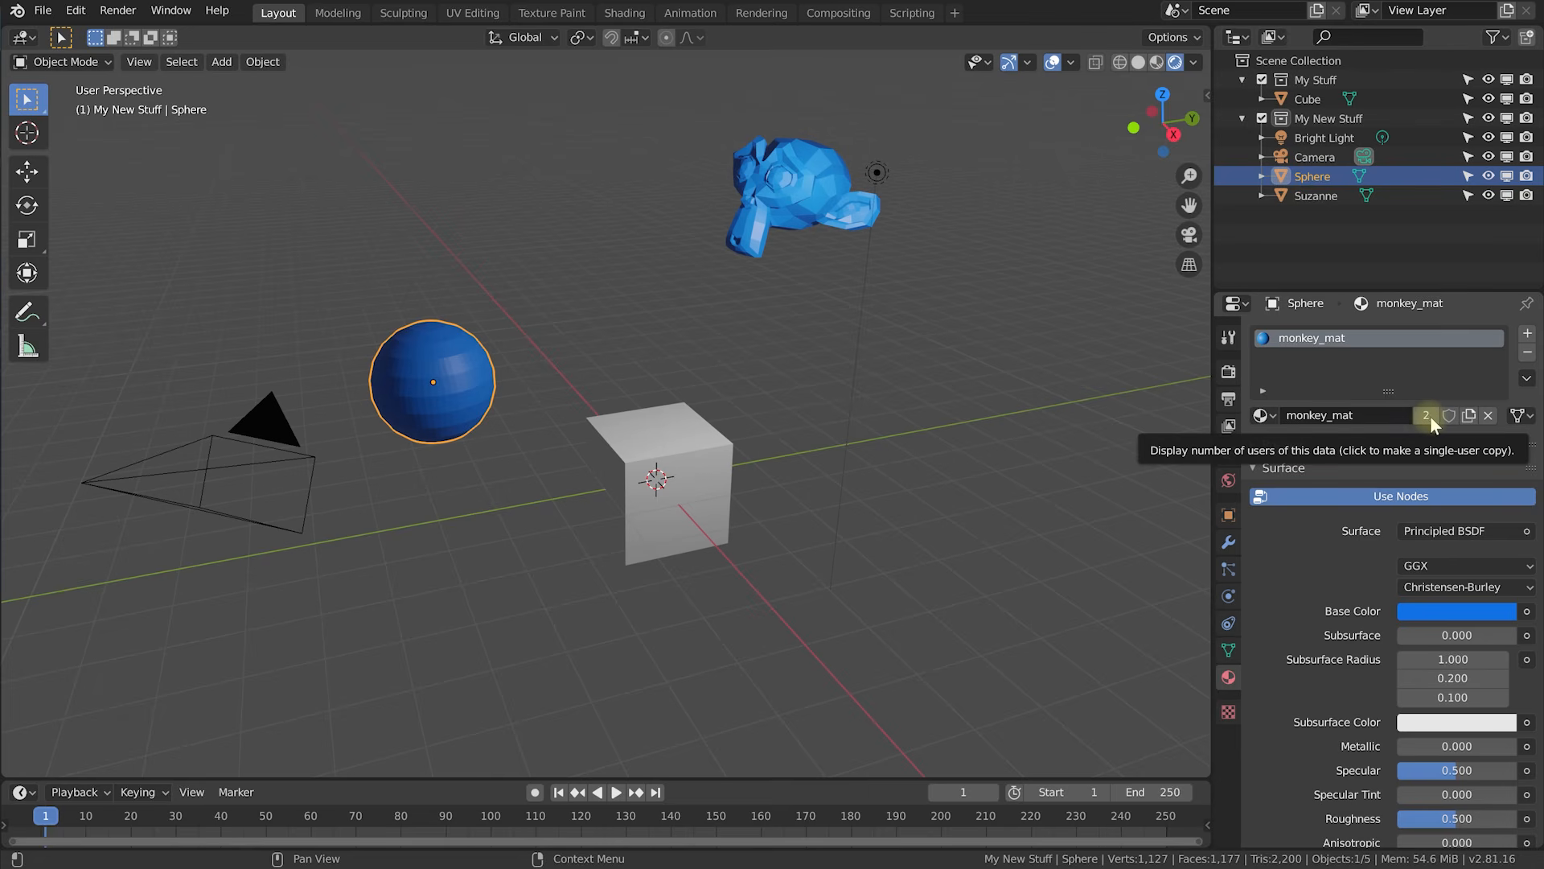
left_click(1422, 611)
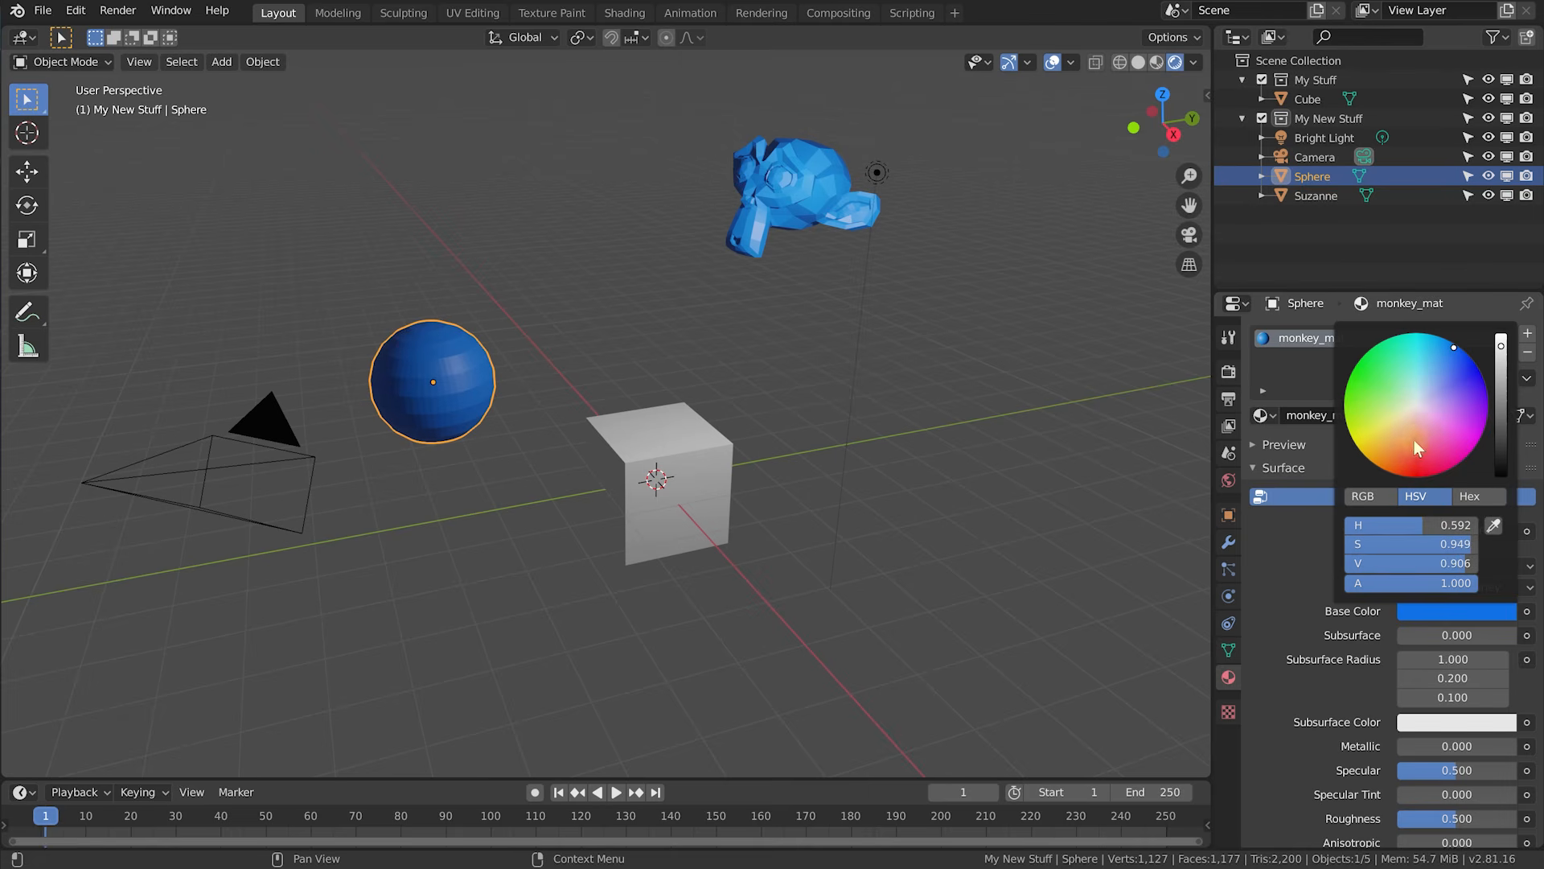
left_click_drag(1425, 372, 1351, 372)
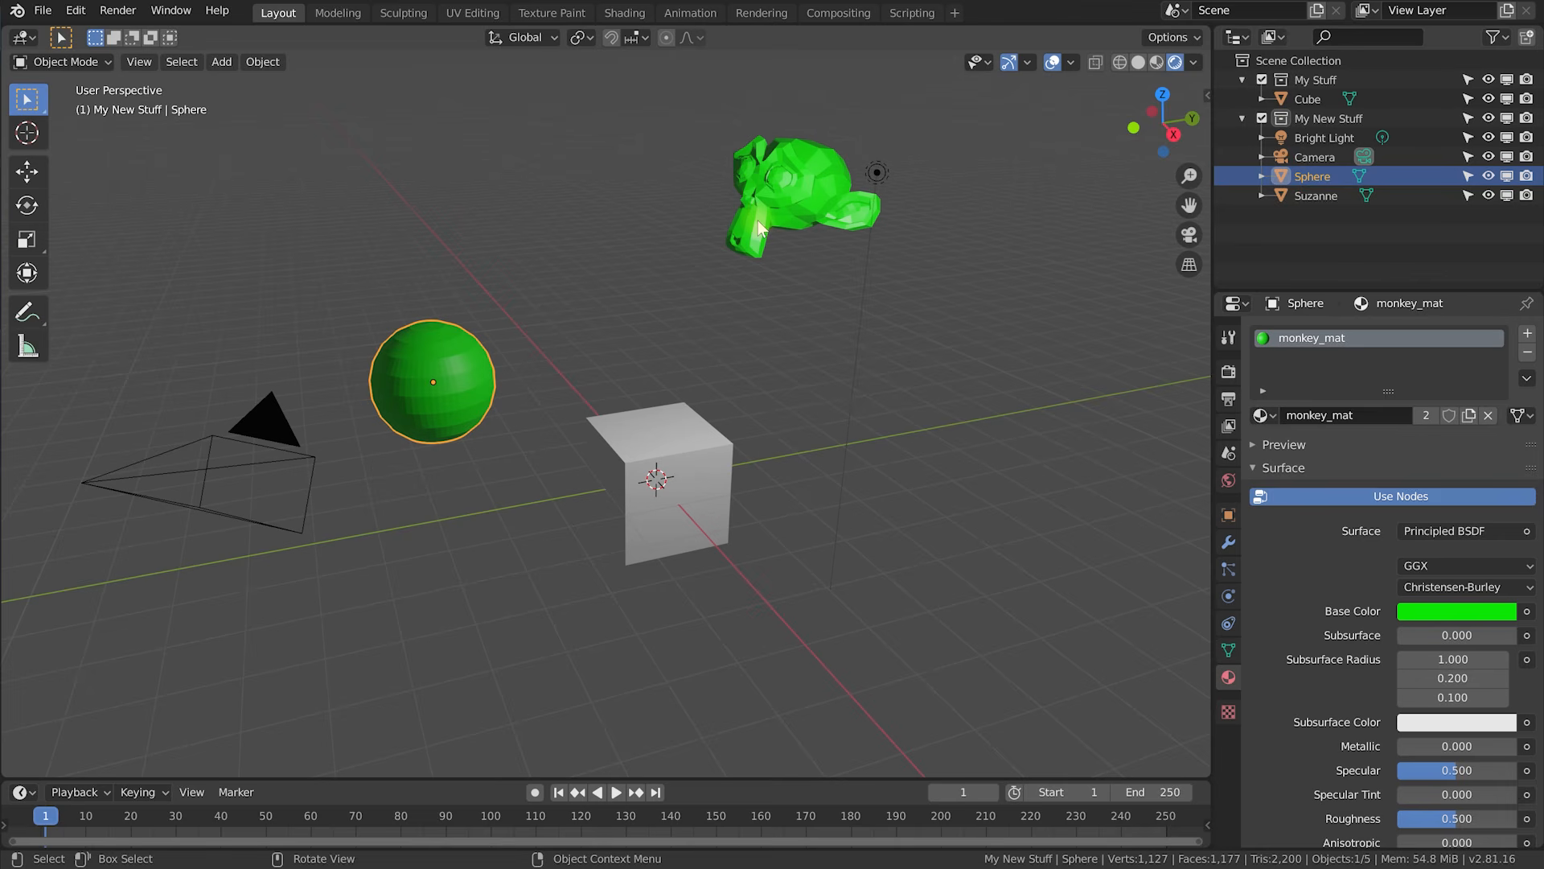
Change the shared monkey_mat base color to a bright blue and unlink the material from the sphere.
left_click(1460, 618)
left_click_drag(1430, 383, 1454, 343)
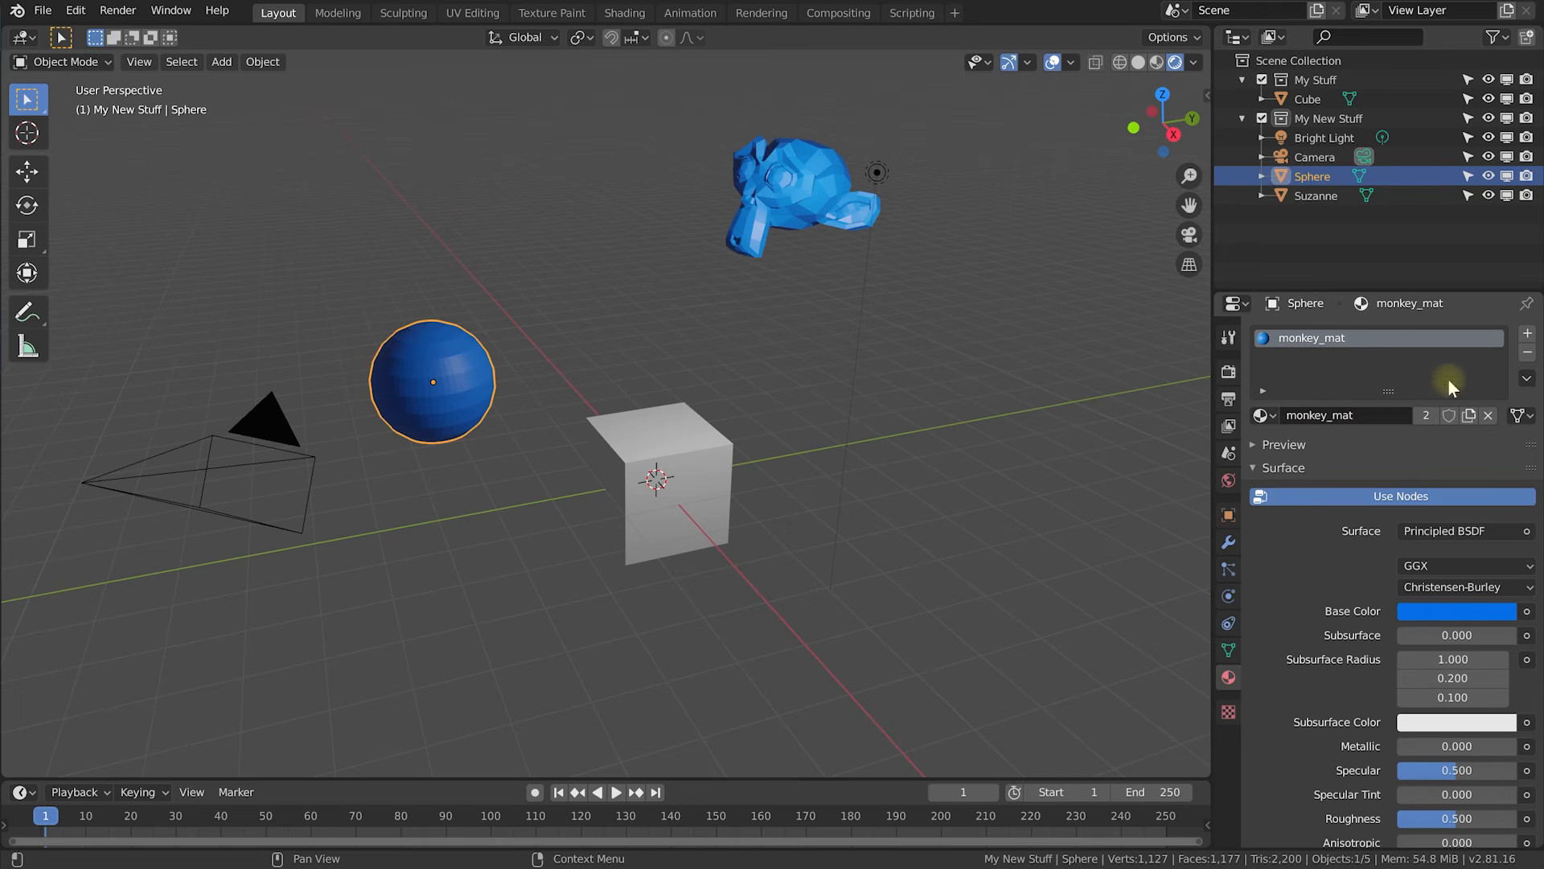
left_click(1489, 415)
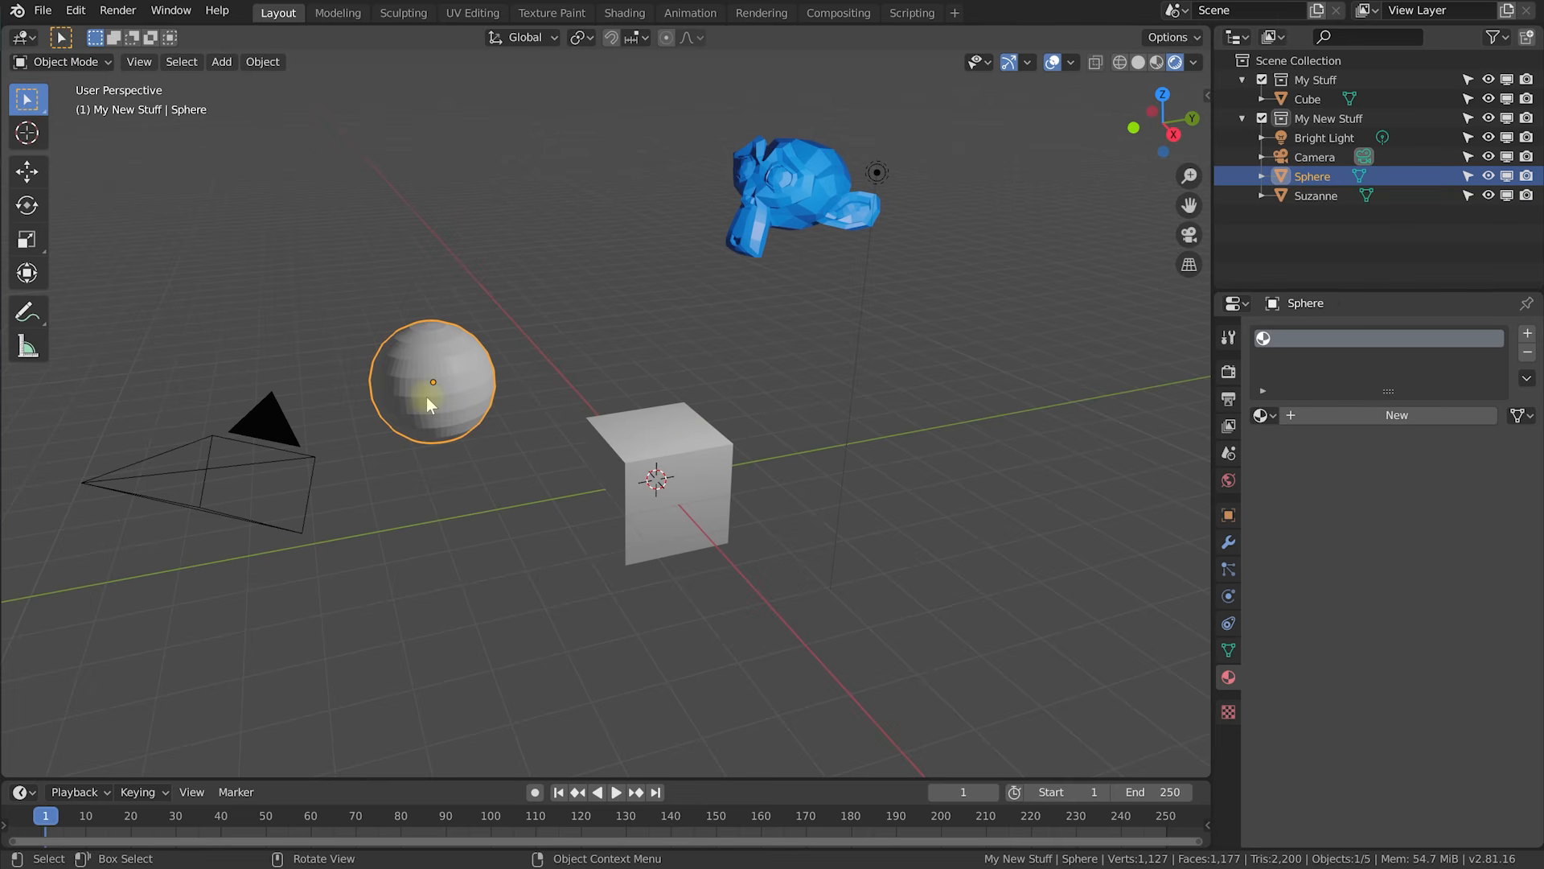
Create a new material named sphere_mat on the sphere and give it a red base color, about H 0.013 and S 0.870.
left_click(1401, 413)
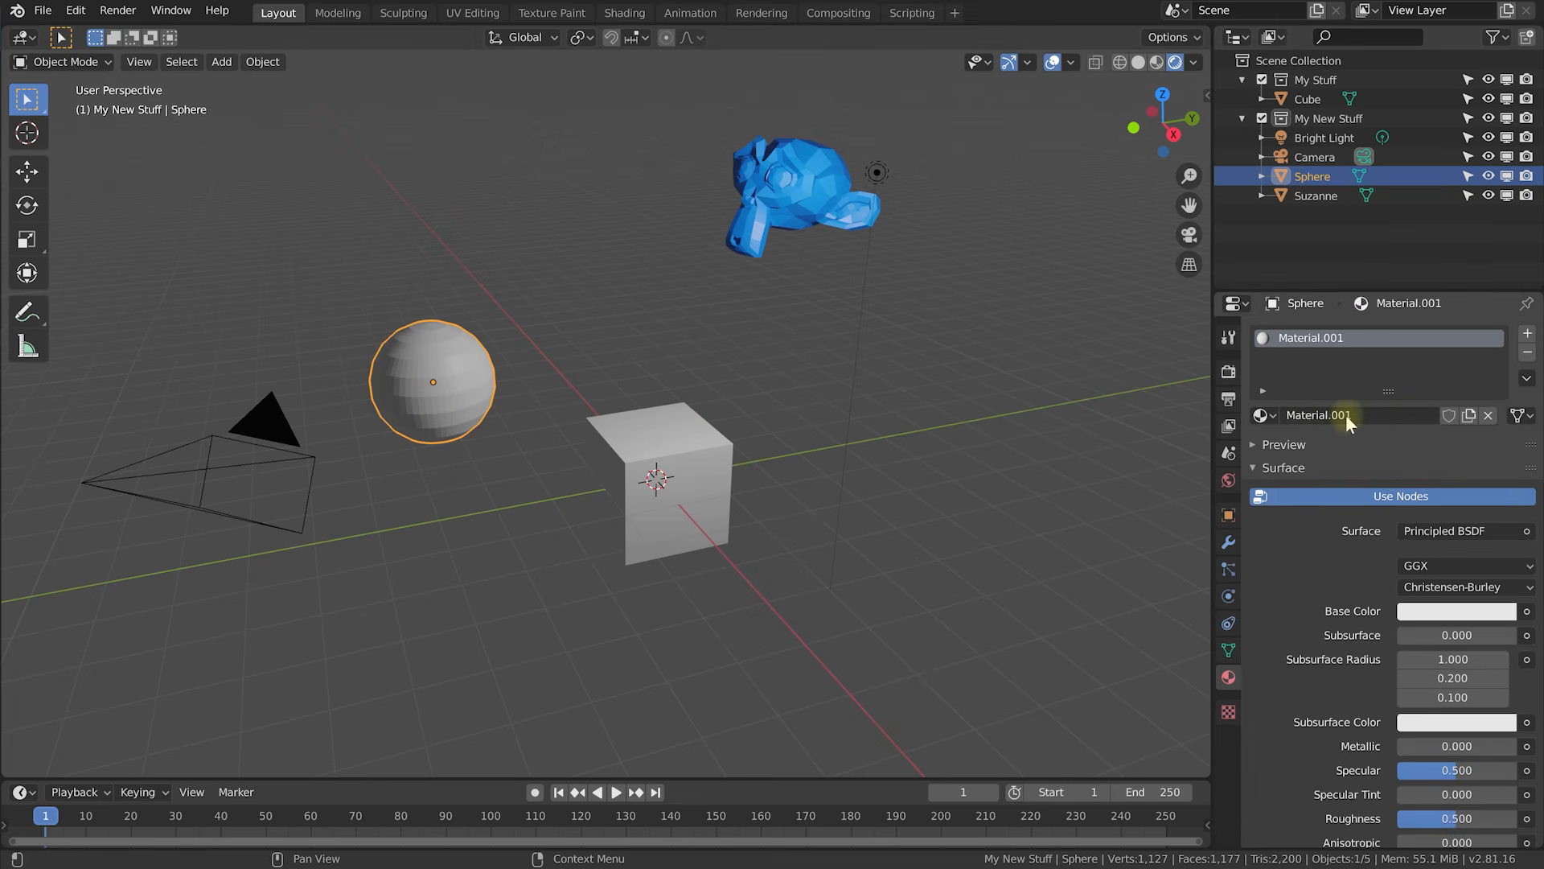
left_click(1345, 413)
type("sphere_mat")
key("Return")
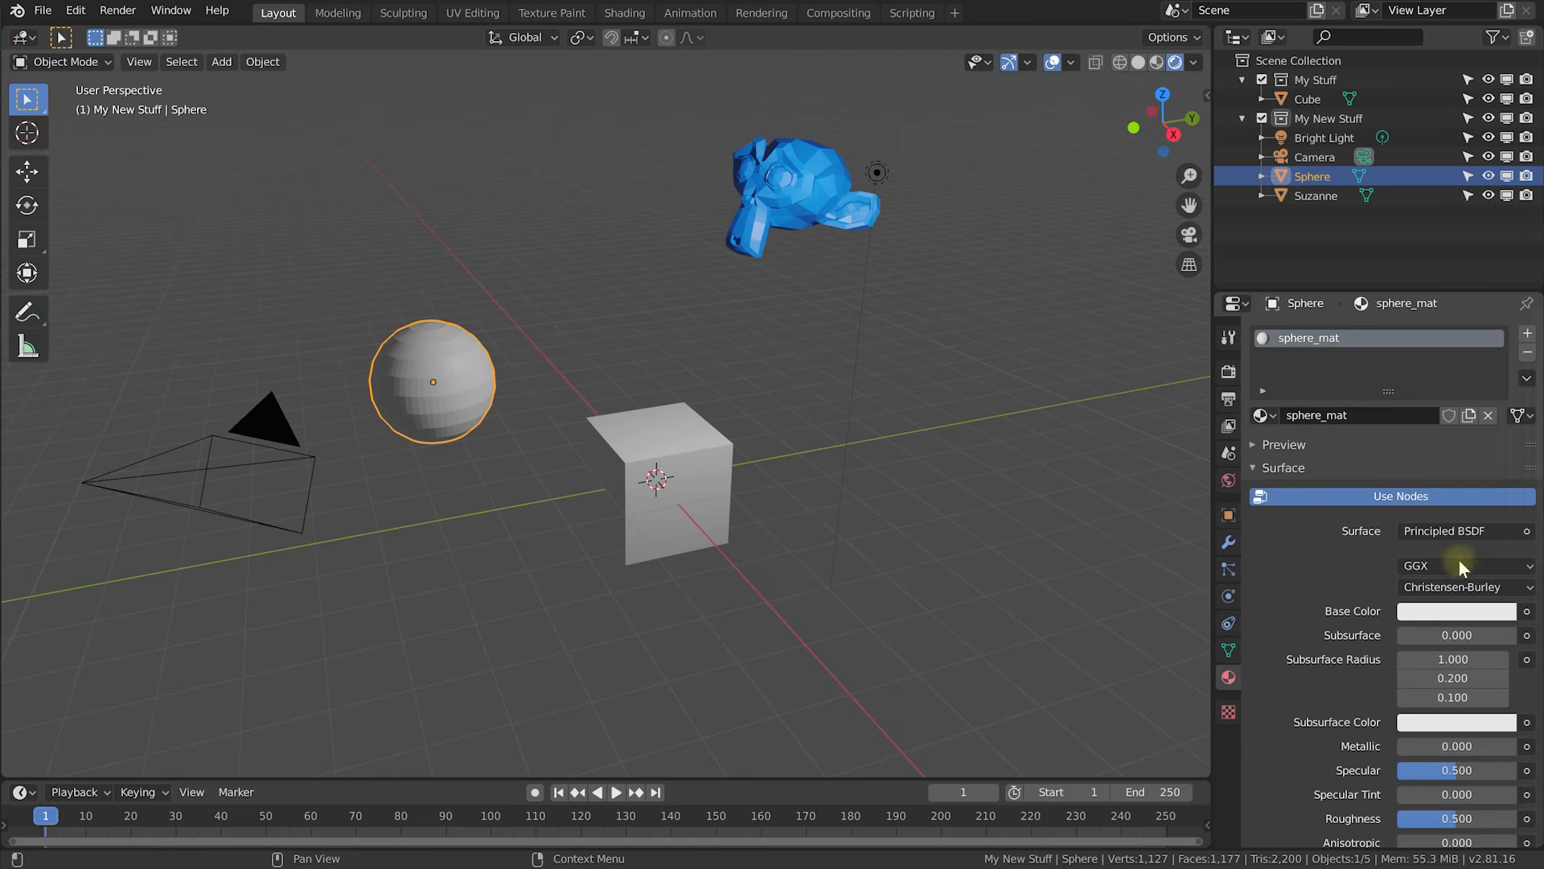
left_click(1457, 611)
left_click_drag(1408, 428, 1411, 466)
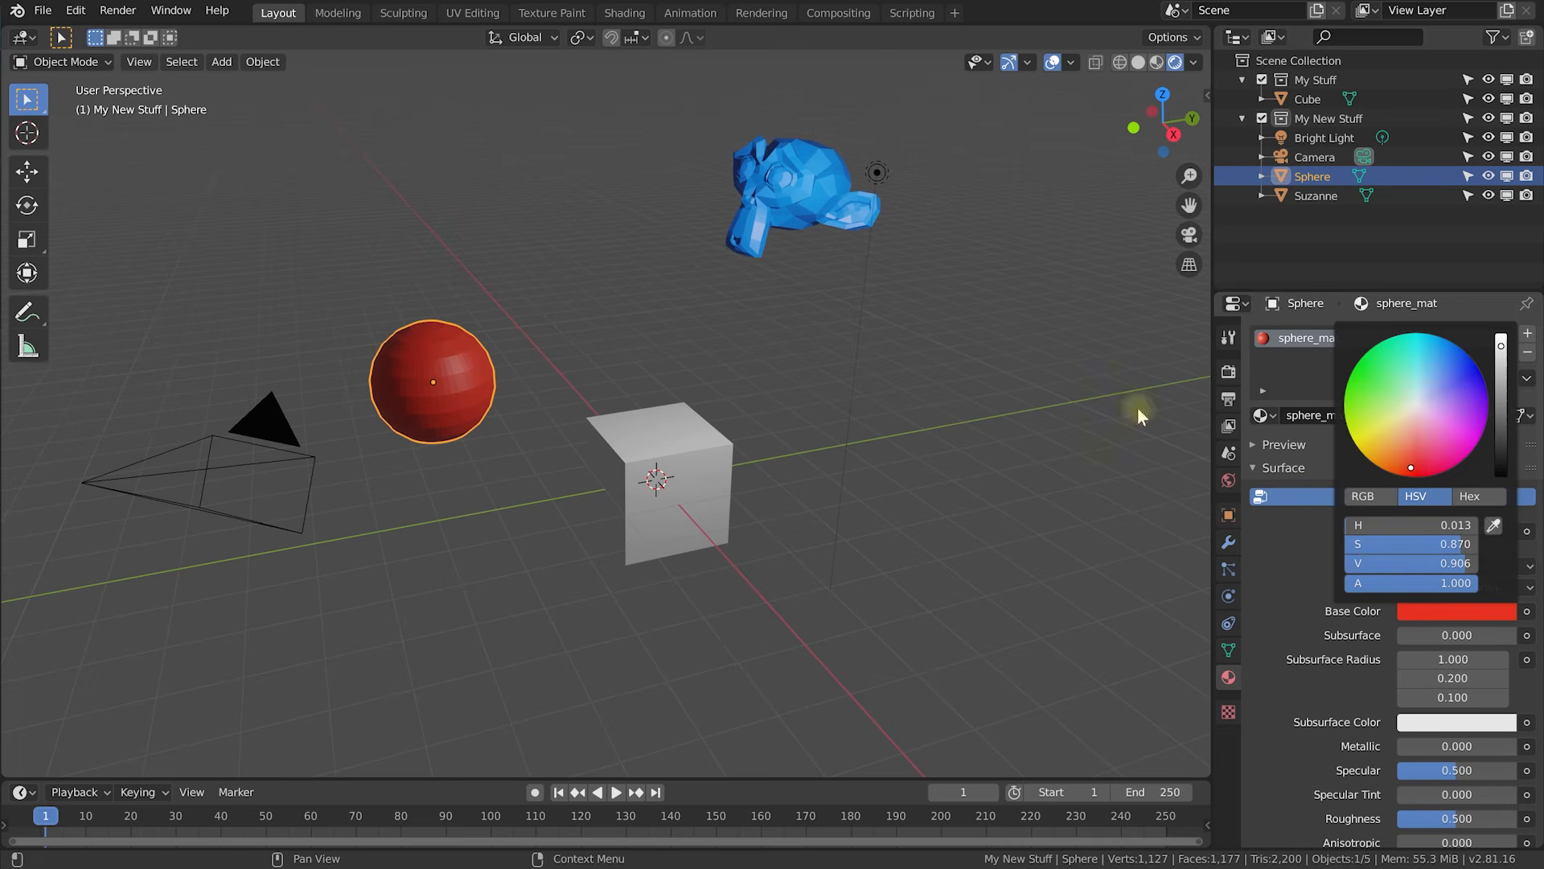
Set the Metallic value of sphere_mat to about 0.896 and its Specular value to about 0.942.
middle_click_drag(554, 378, 582, 366)
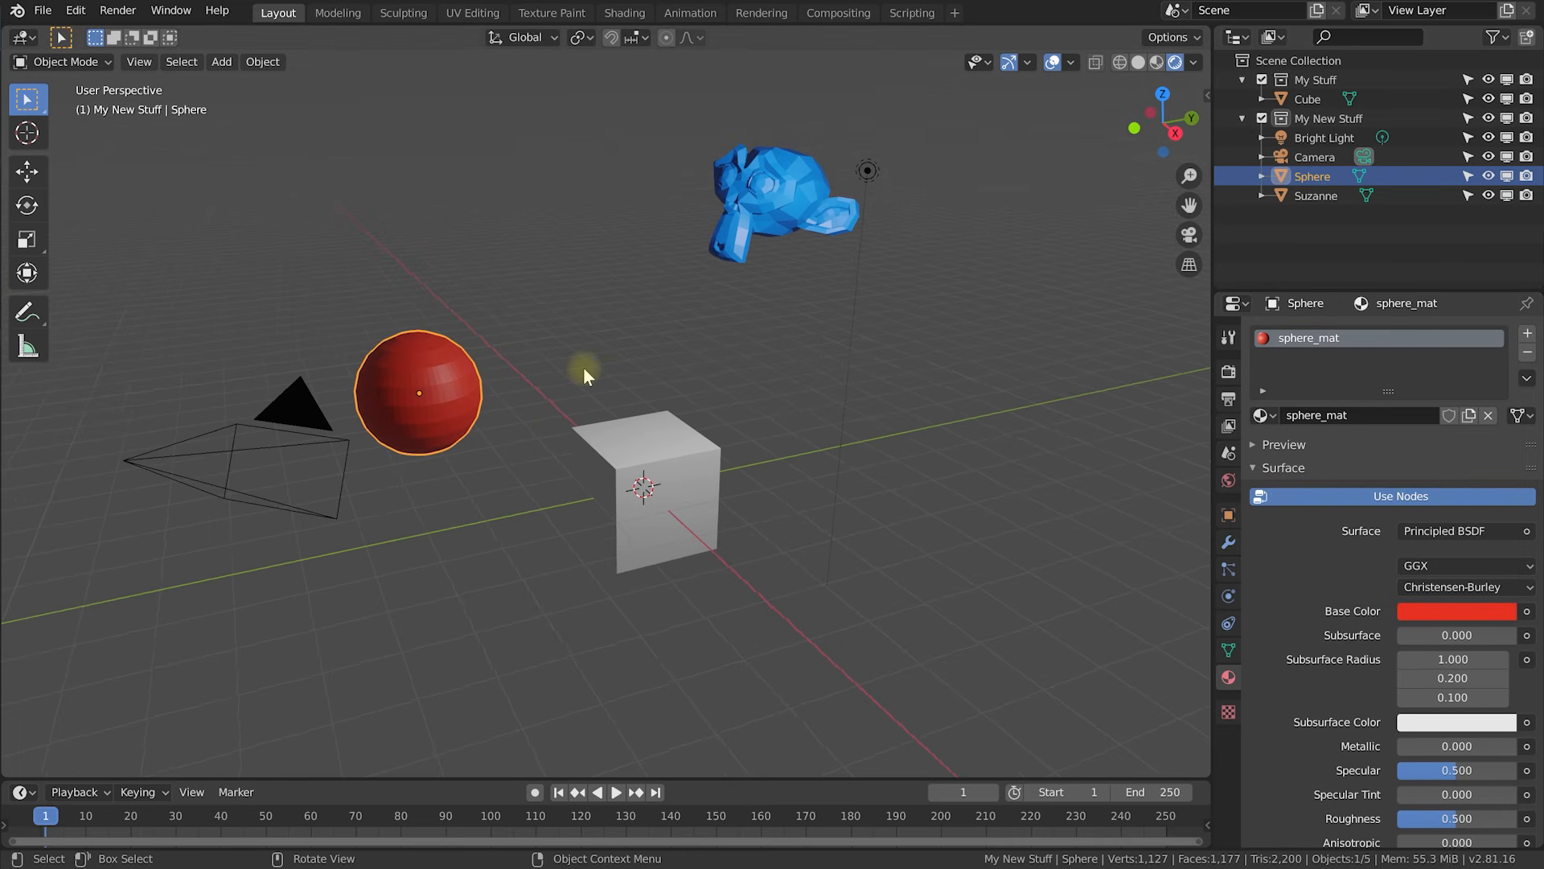
key("KP_Decimal")
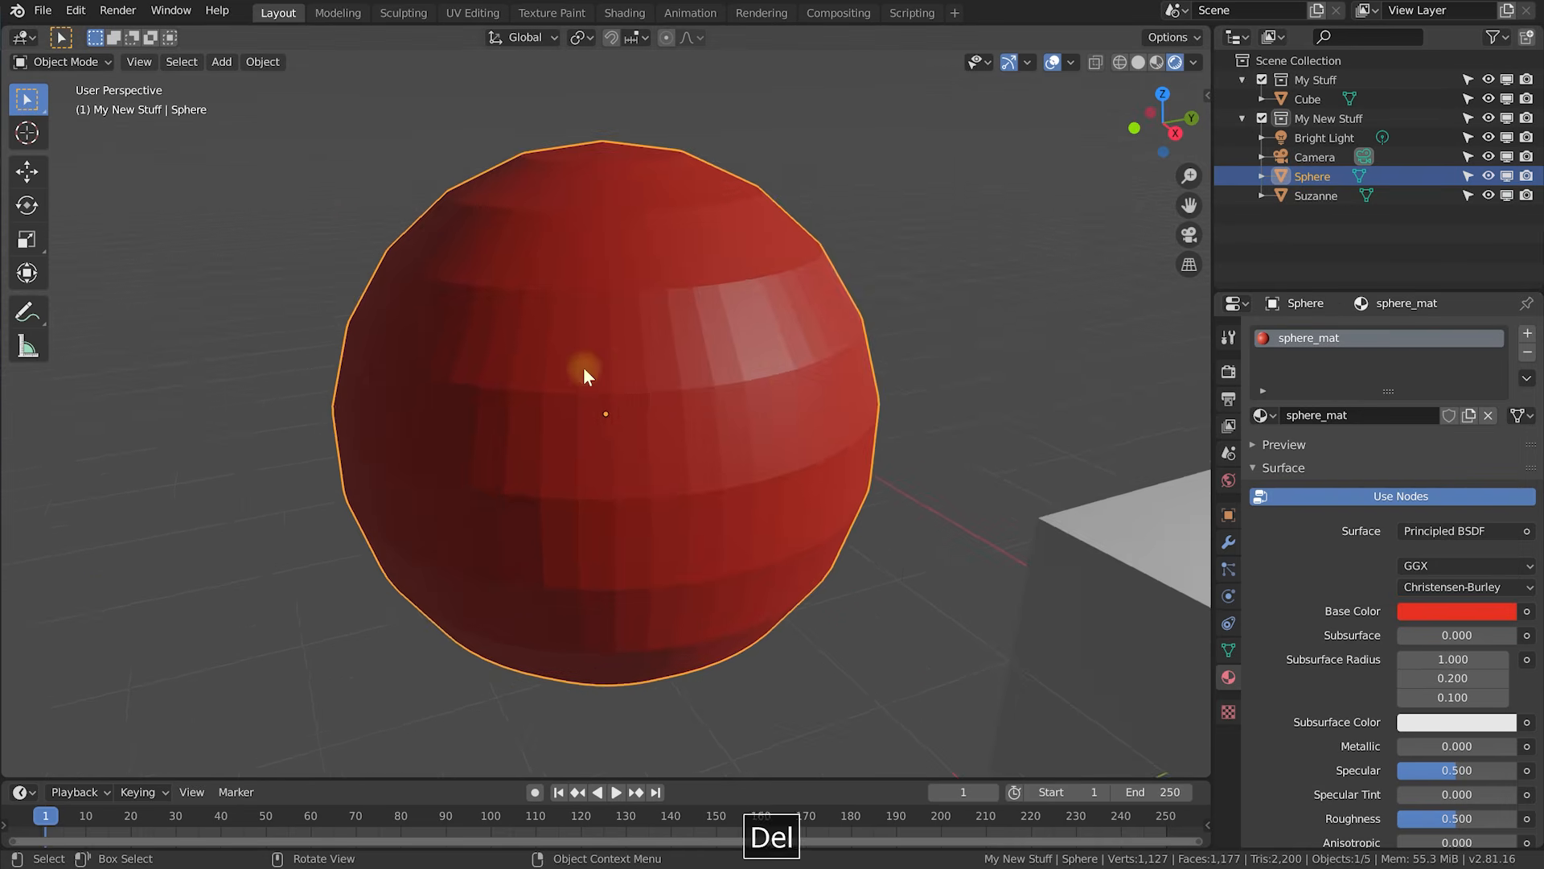
mouse_move(786, 393)
middle_mouse_down()
mouse_move(735, 388)
mouse_move(741, 336)
mouse_move(785, 345)
mouse_move(687, 388)
mouse_move(708, 375)
middle_mouse_up()
scroll(1359, 599, "down", 2)
scroll(1359, 600, "down", 5)
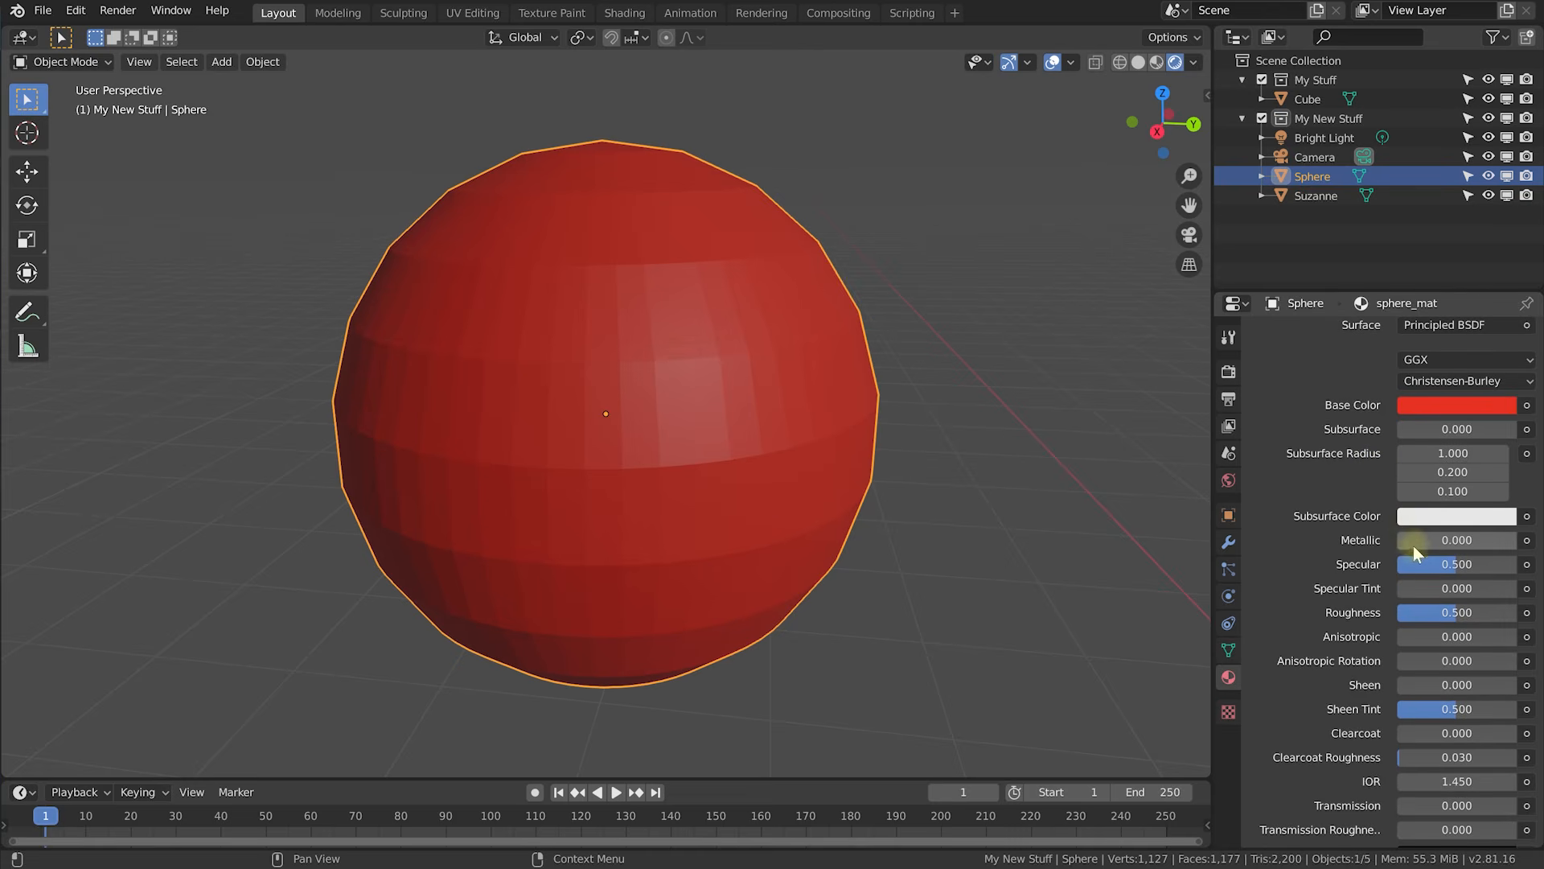
left_click_drag(1409, 539, 1505, 539)
middle_click_drag(707, 452, 838, 454)
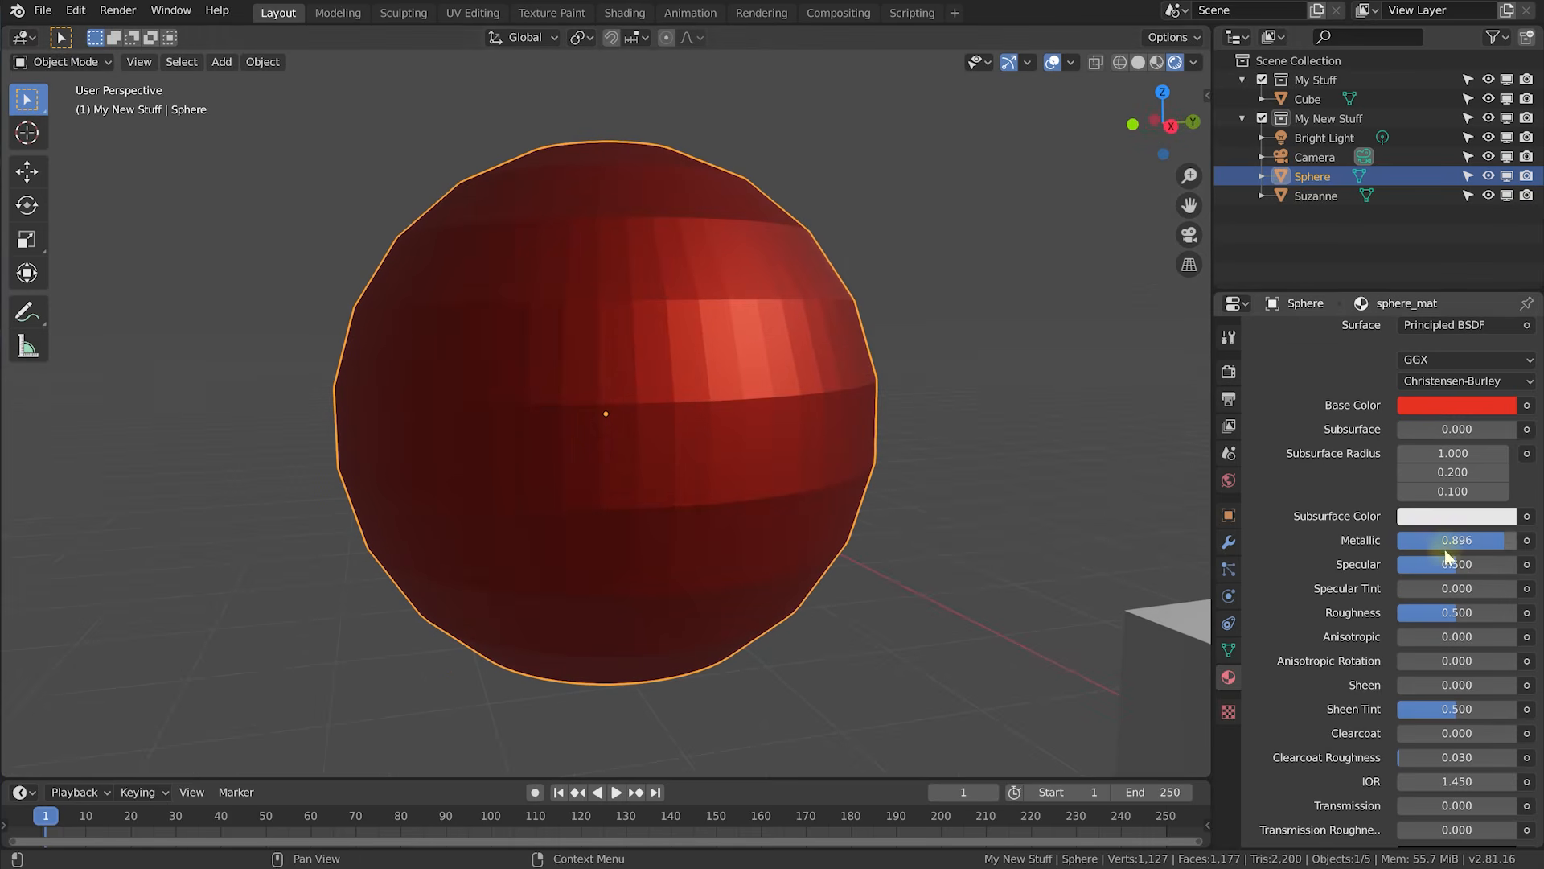
left_click_drag(1441, 563, 1502, 564)
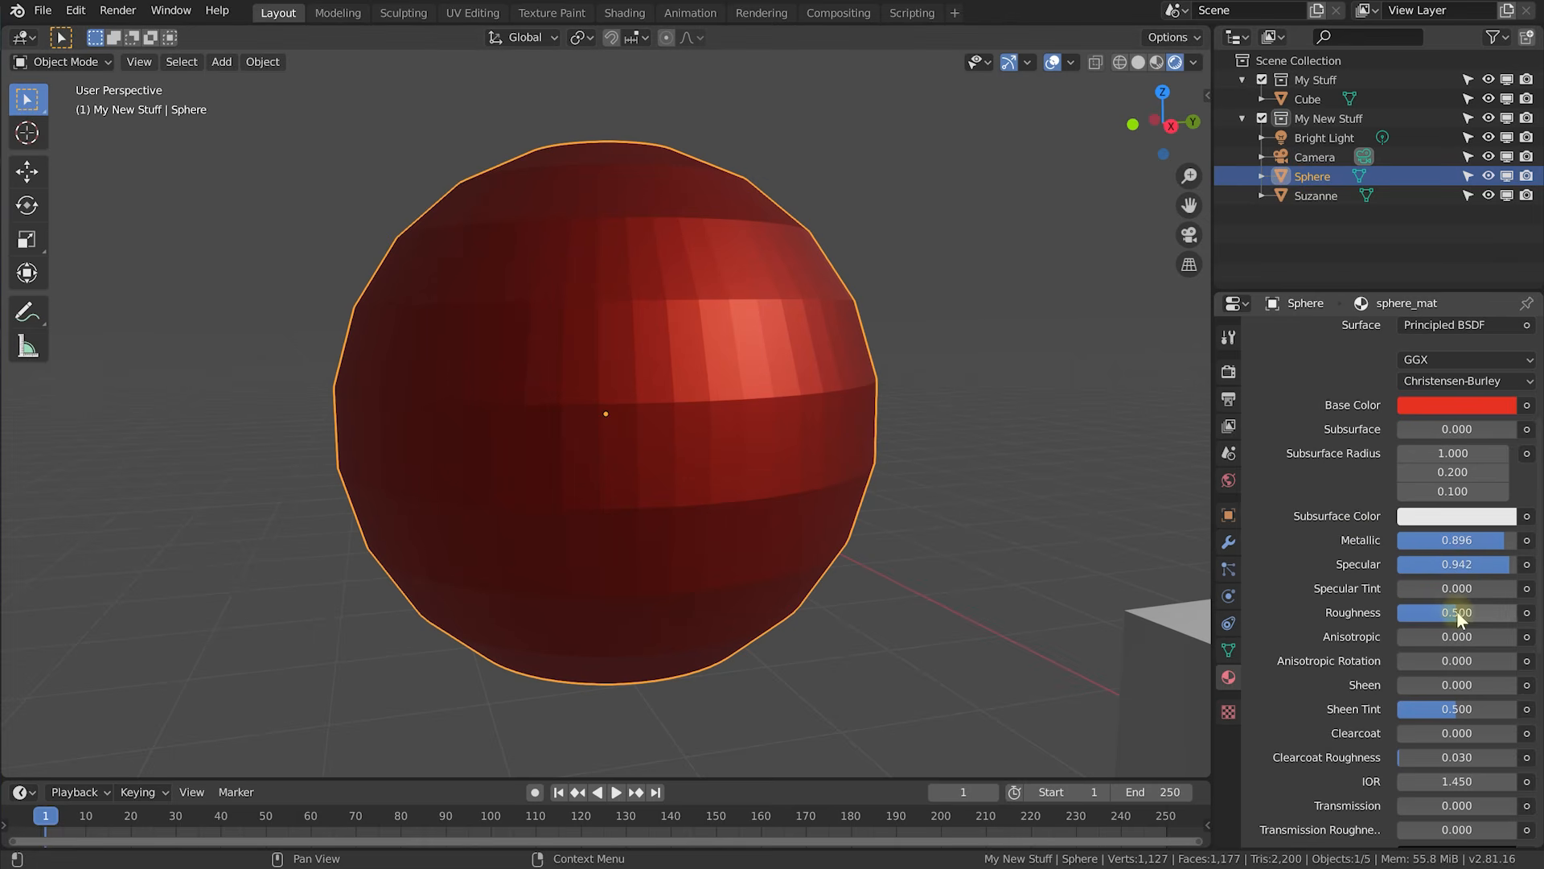
Set the Roughness of sphere_mat to about 0.285 and check the highlight on the sphere.
mouse_move(831, 382)
middle_mouse_down()
mouse_move(827, 402)
mouse_move(833, 375)
middle_mouse_up()
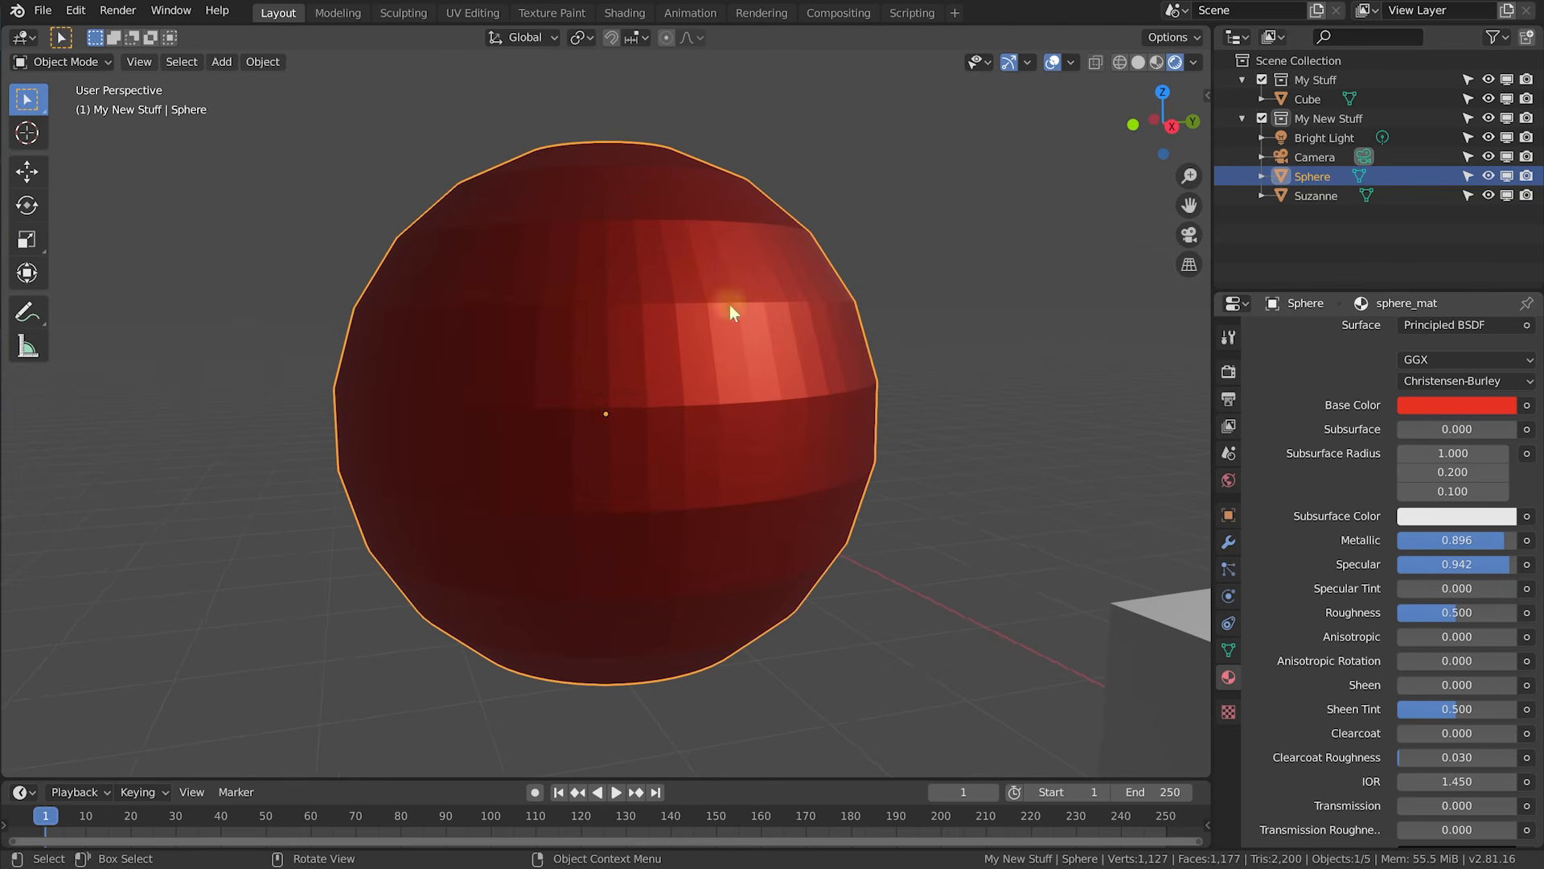
middle_click_drag(934, 315, 911, 333)
scroll(911, 333, "down", 2)
mouse_move(794, 358)
middle_mouse_down()
mouse_move(830, 351)
mouse_move(809, 346)
middle_mouse_up()
scroll(702, 369, "up", 1)
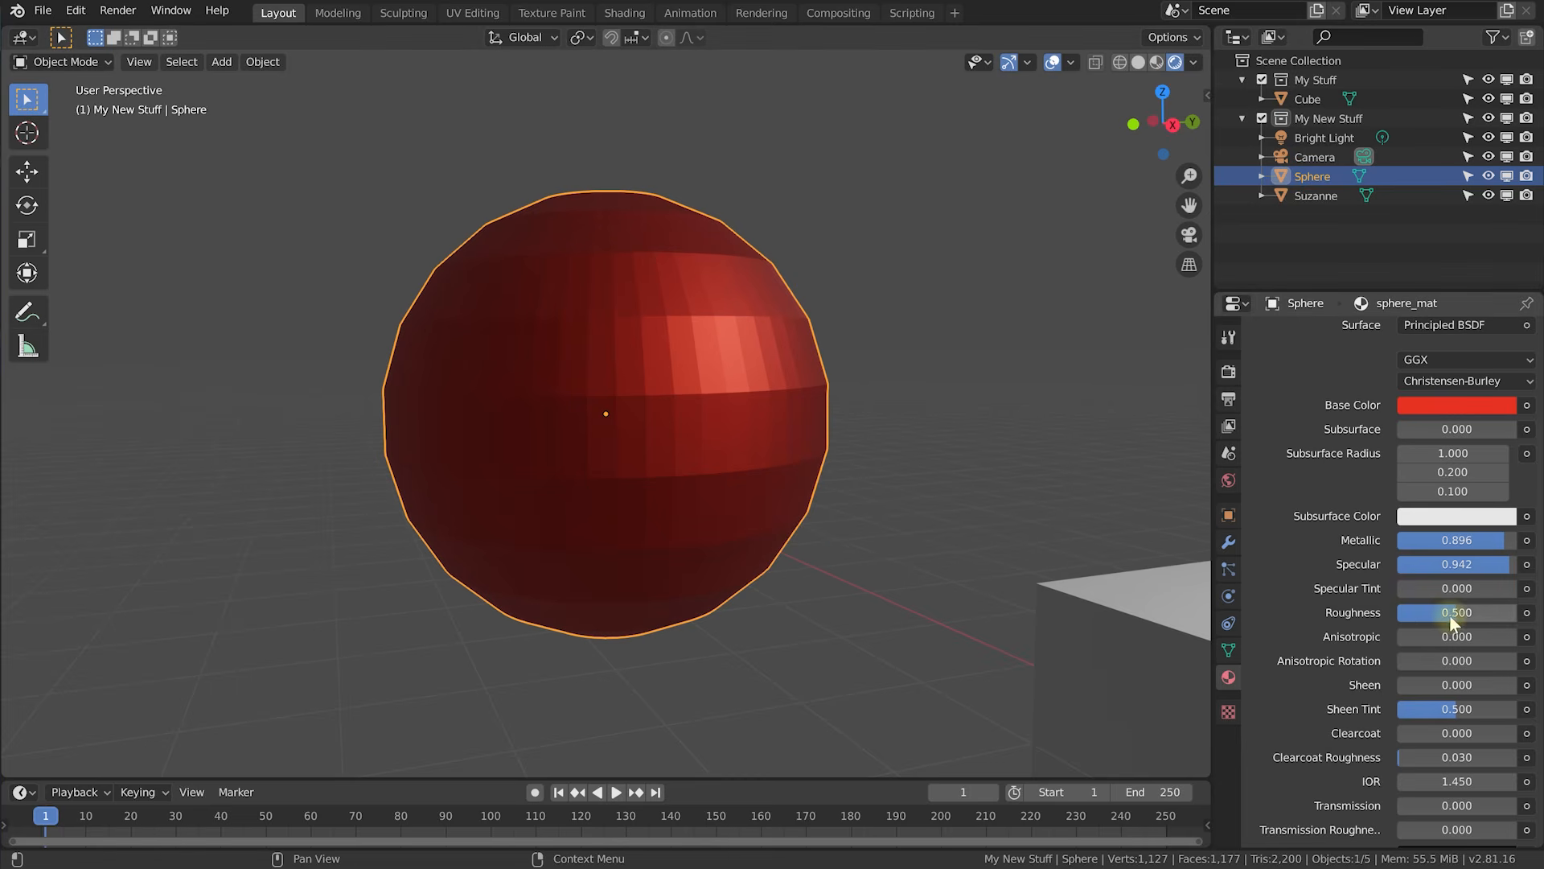
left_click_drag(1451, 616, 1425, 616)
mouse_move(777, 412)
middle_mouse_down()
mouse_move(745, 441)
mouse_move(725, 424)
mouse_move(779, 417)
mouse_move(785, 435)
middle_mouse_up()
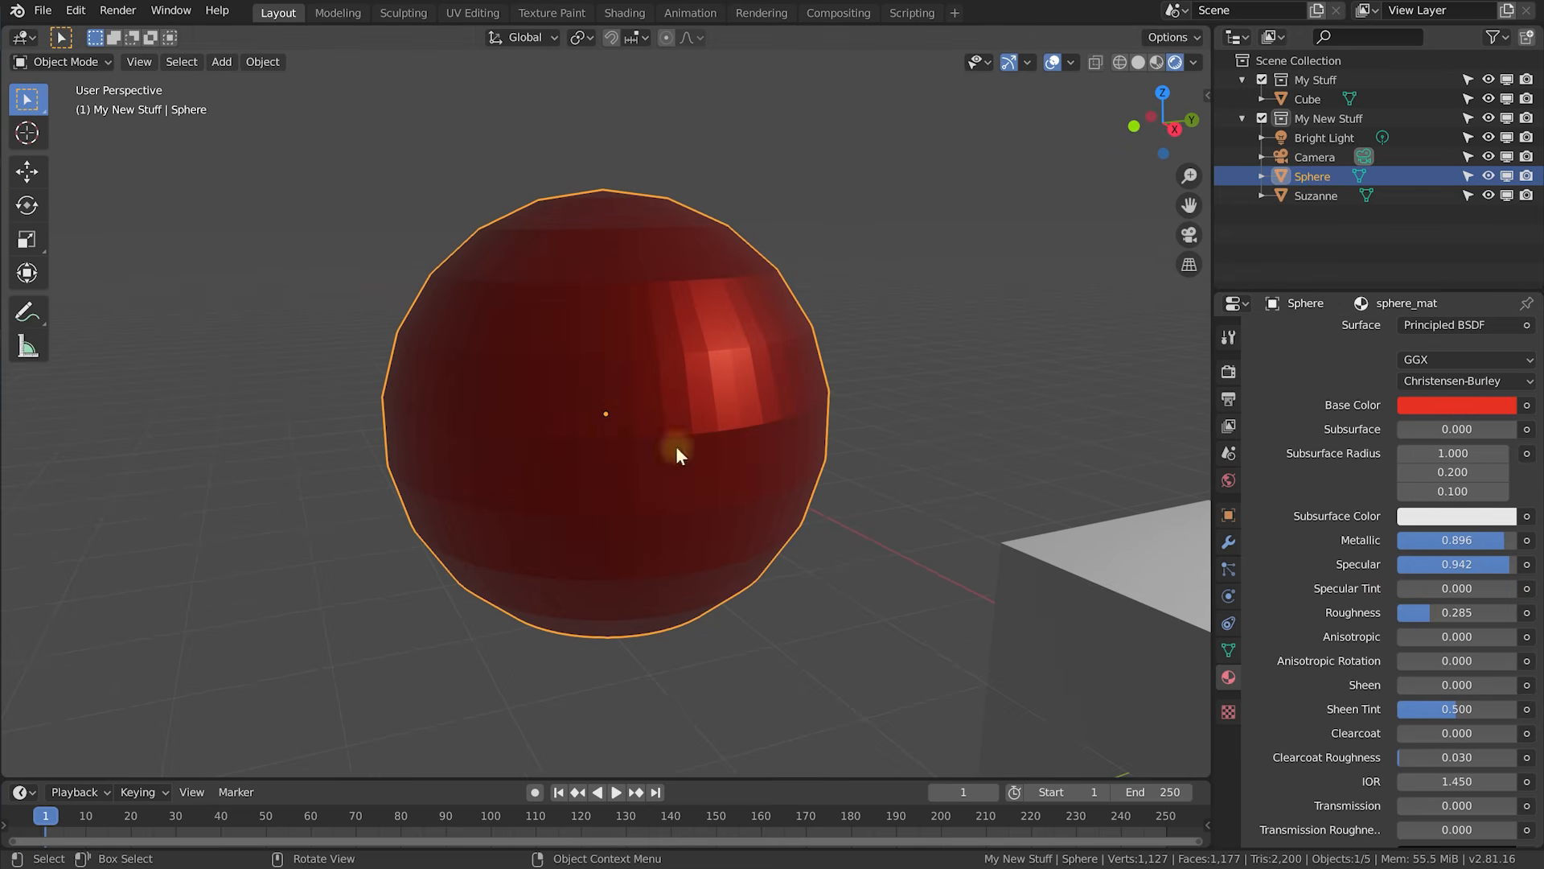
Shade the sphere smooth and set the Roughness of sphere_mat to about 0.416.
right_click(671, 331)
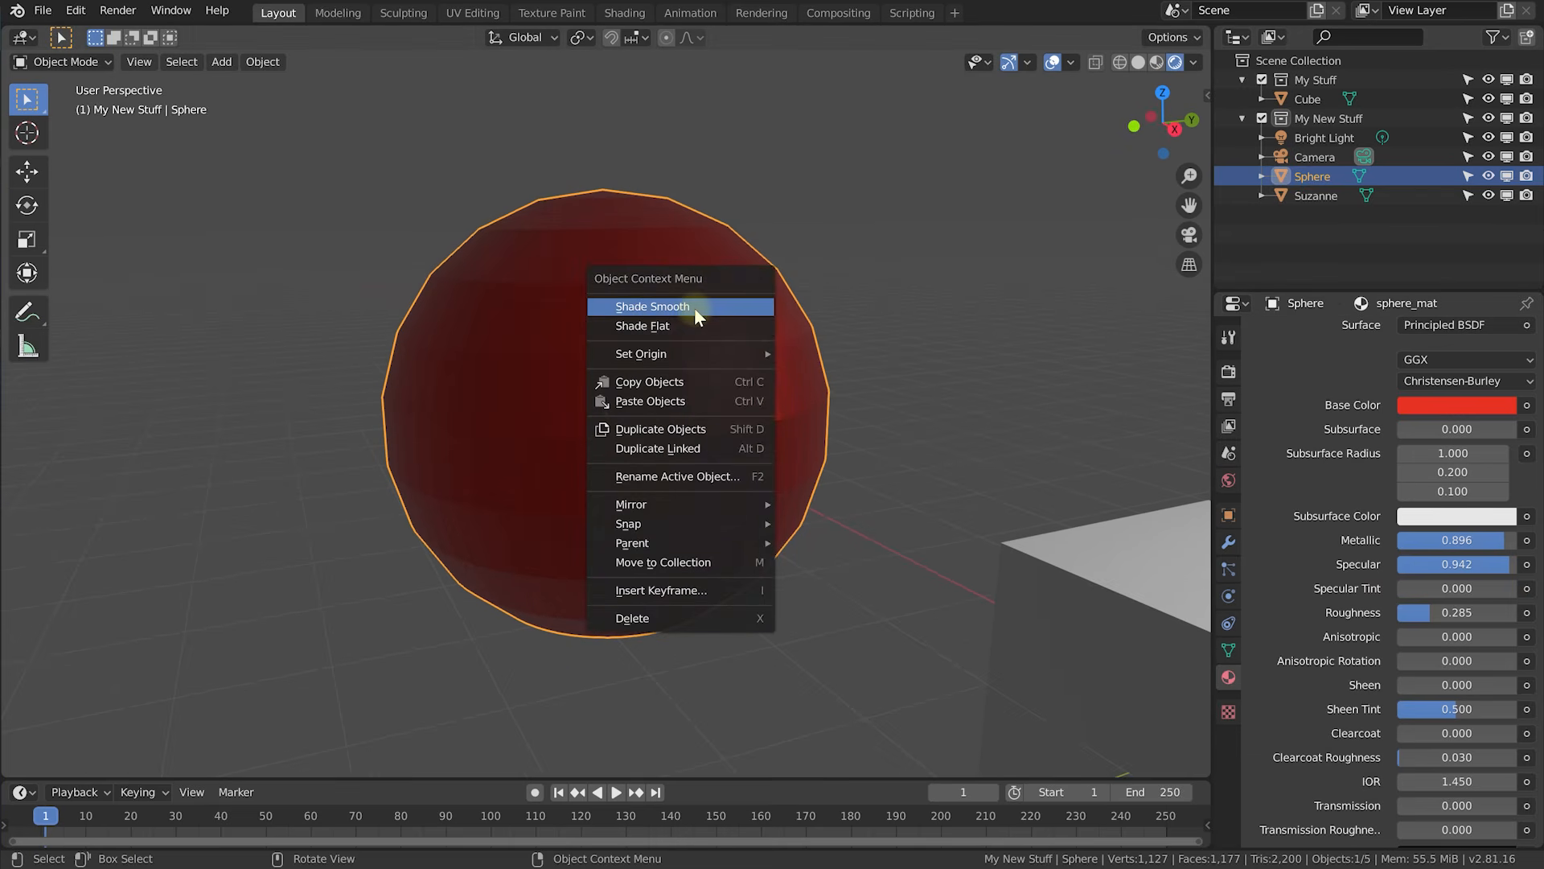
left_click(693, 307)
middle_click_drag(764, 386, 871, 431)
left_click_drag(1413, 615, 1446, 616)
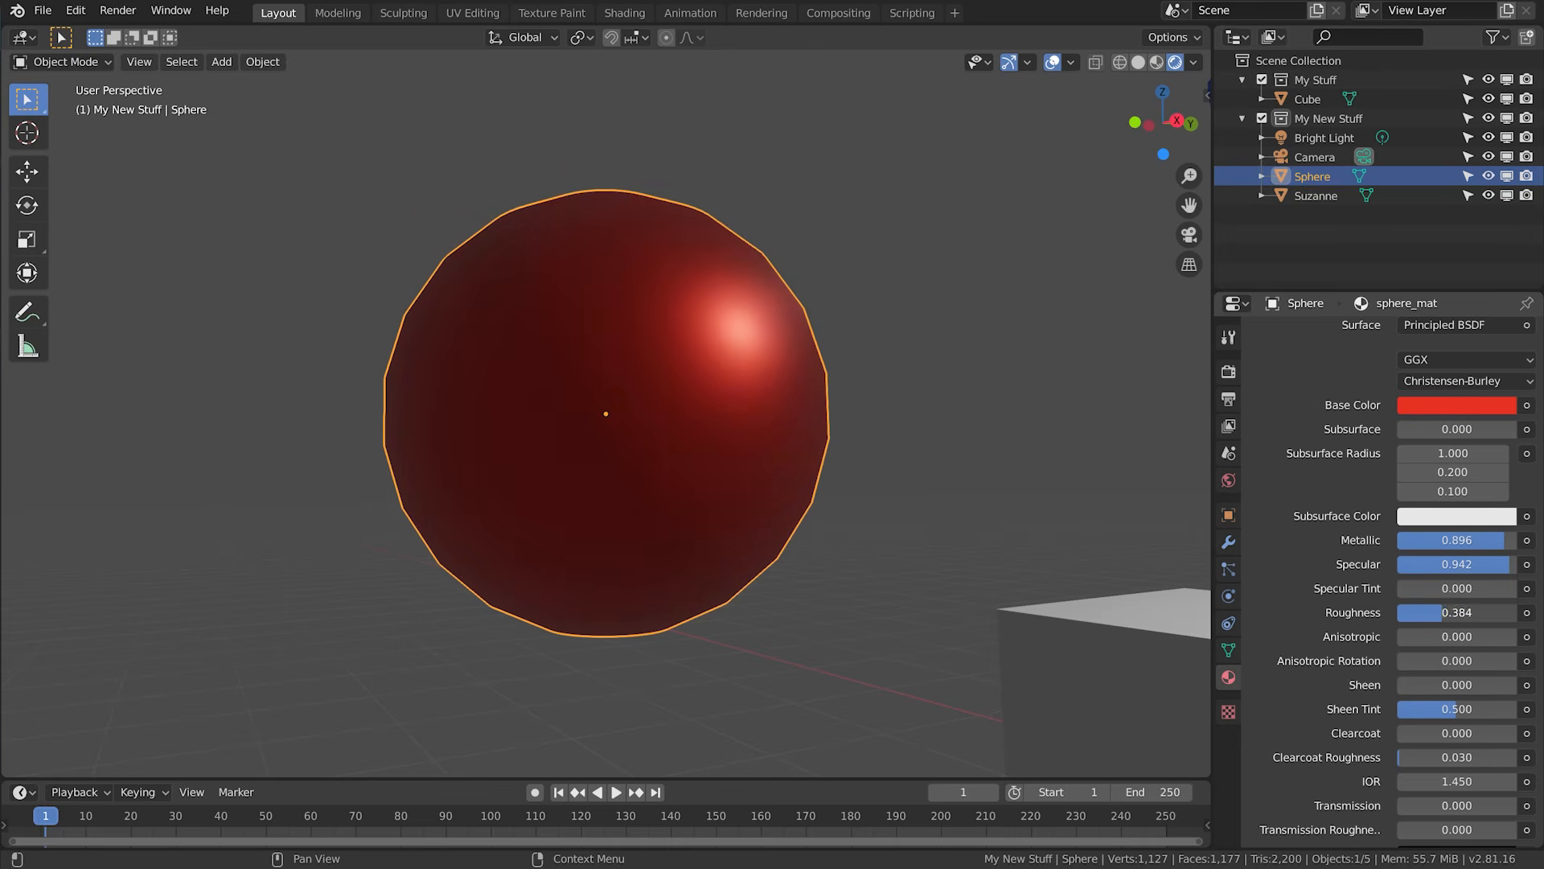
Look through the remaining surface settings of sphere_mat and compare them with those of monkey_mat on the monkey head.
scroll(1337, 573, "down", 2)
scroll(1336, 573, "down", 2)
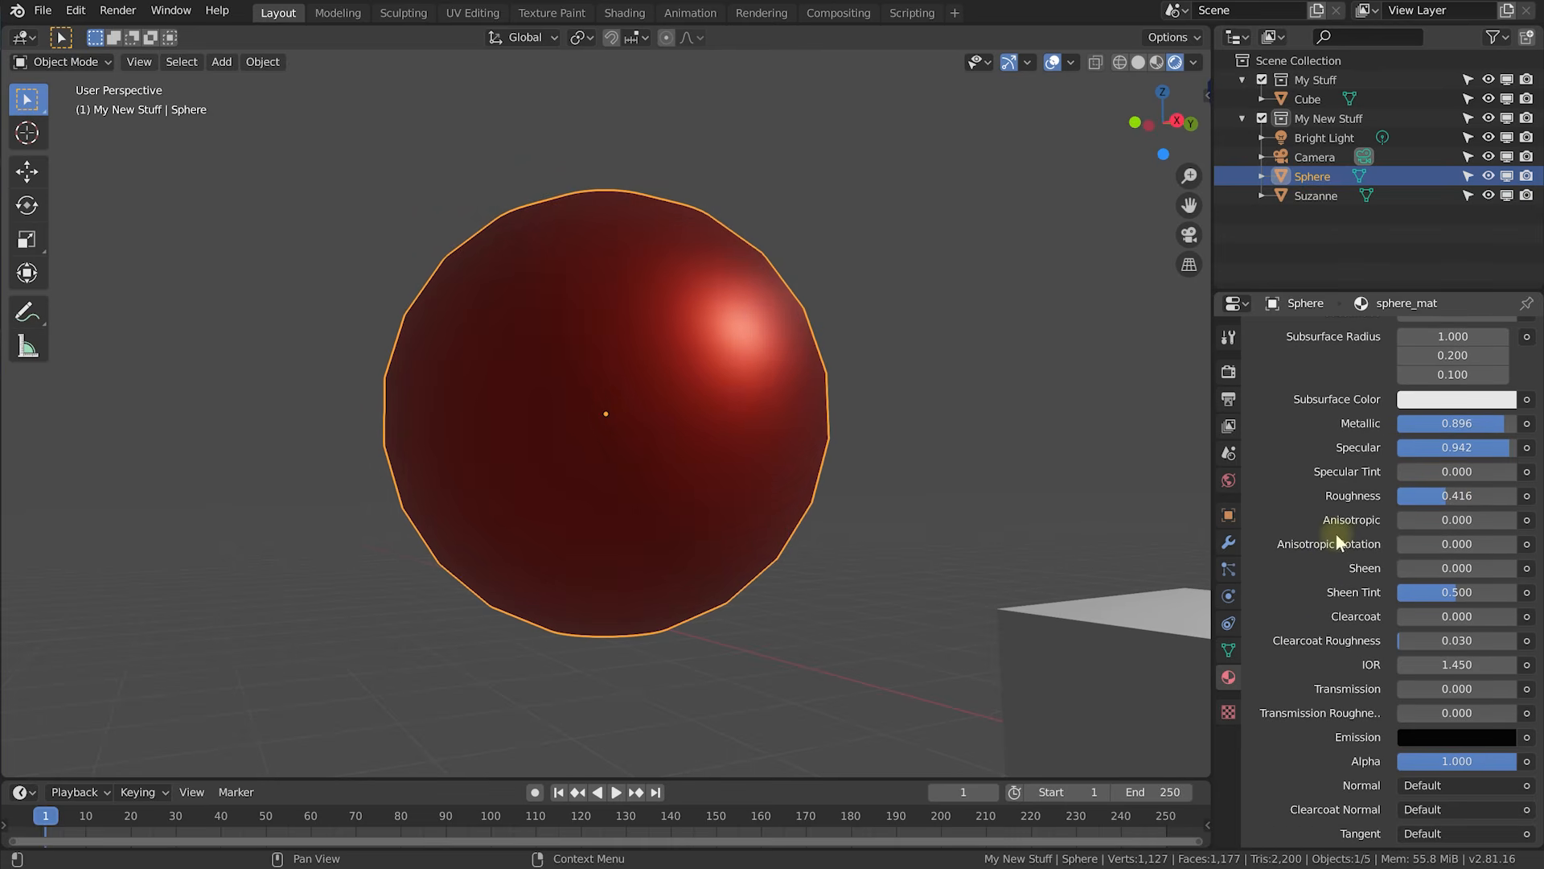
middle_click_drag(899, 389, 979, 361)
scroll(861, 426, "down", 2)
scroll(823, 413, "down", 2)
scroll(982, 361, "down", 2)
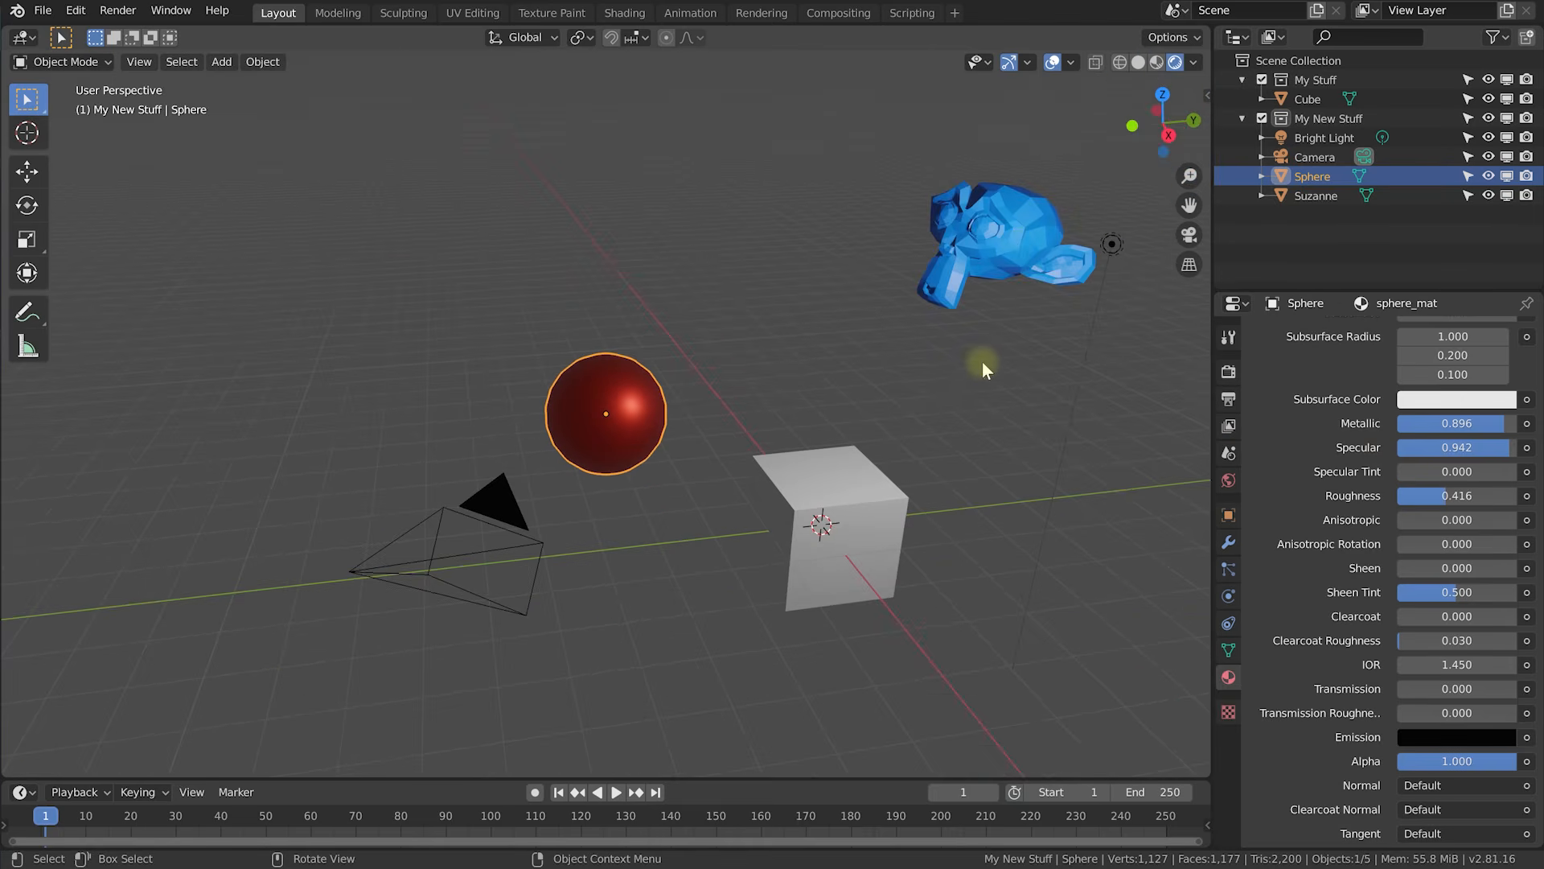
left_click(1017, 243)
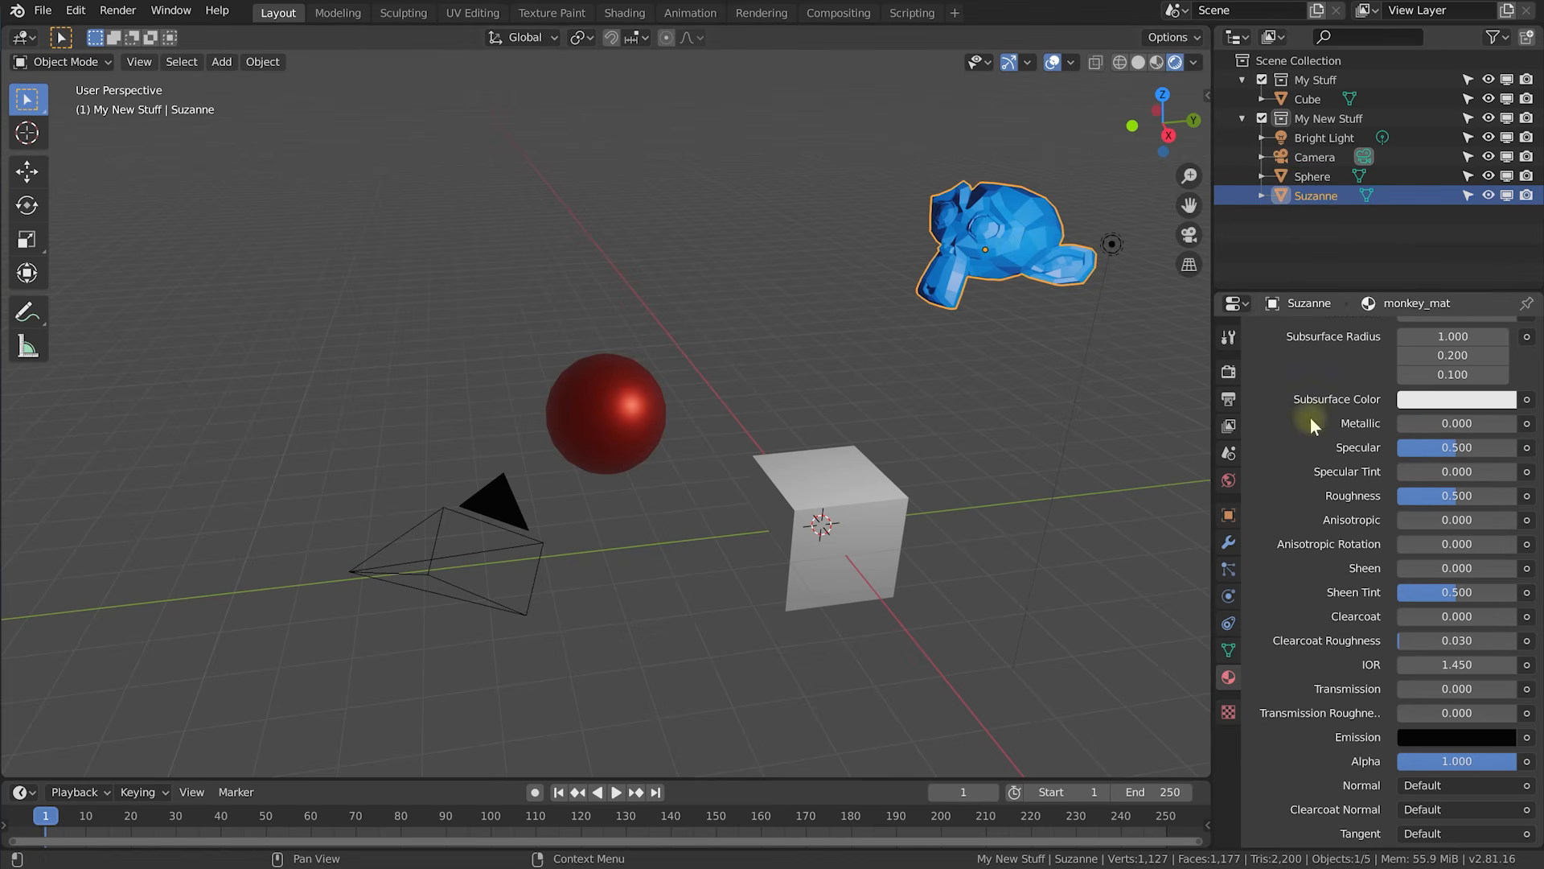
middle_click_drag(1332, 378, 1323, 682)
scroll(1319, 667, "up", 2)
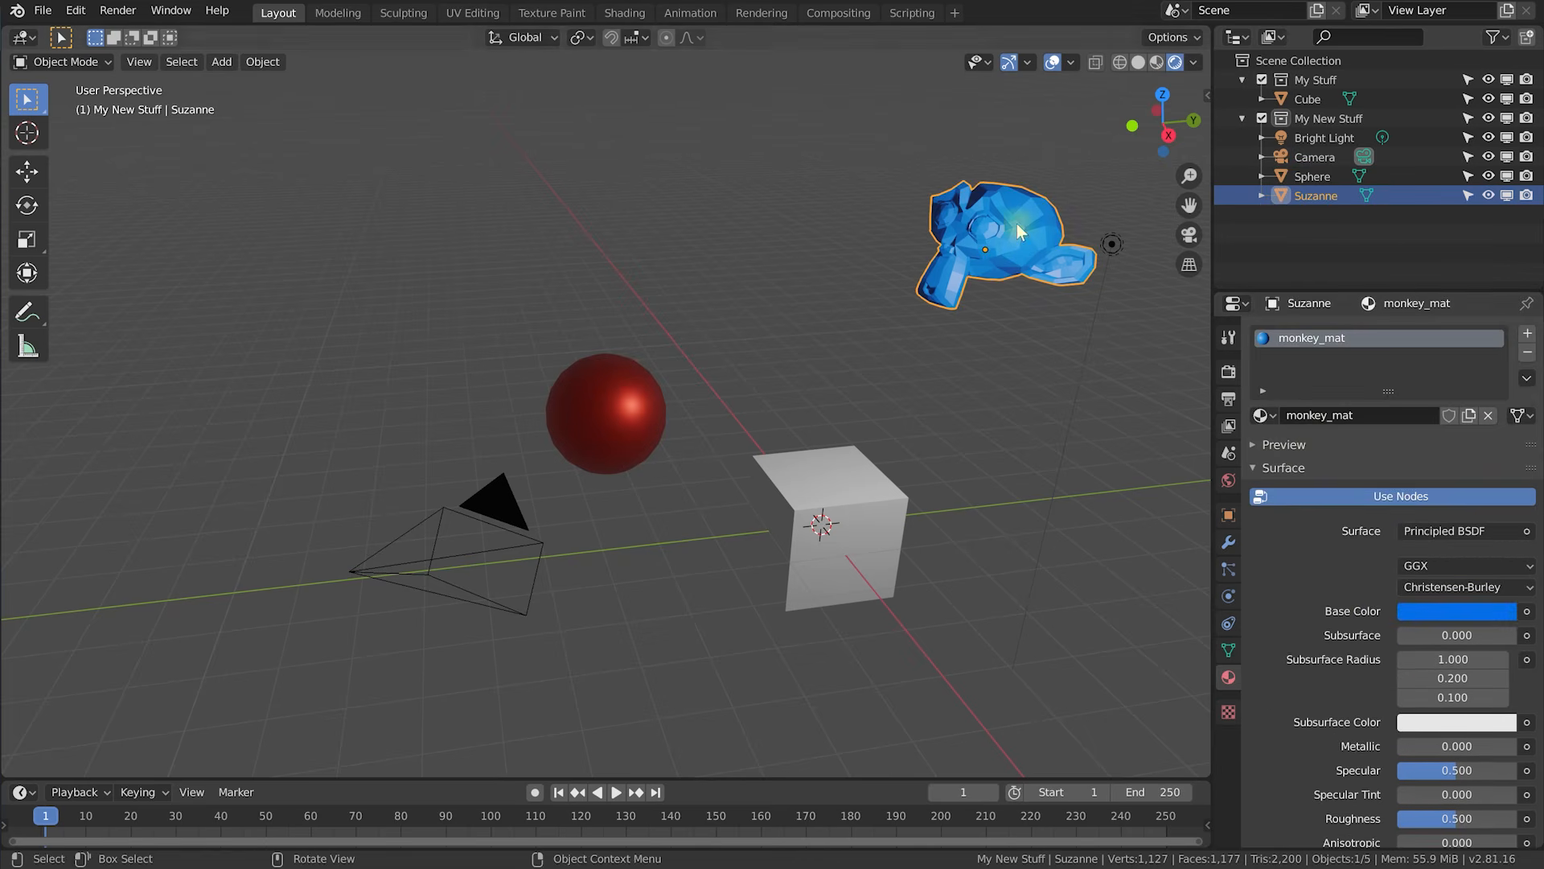
left_click(640, 403)
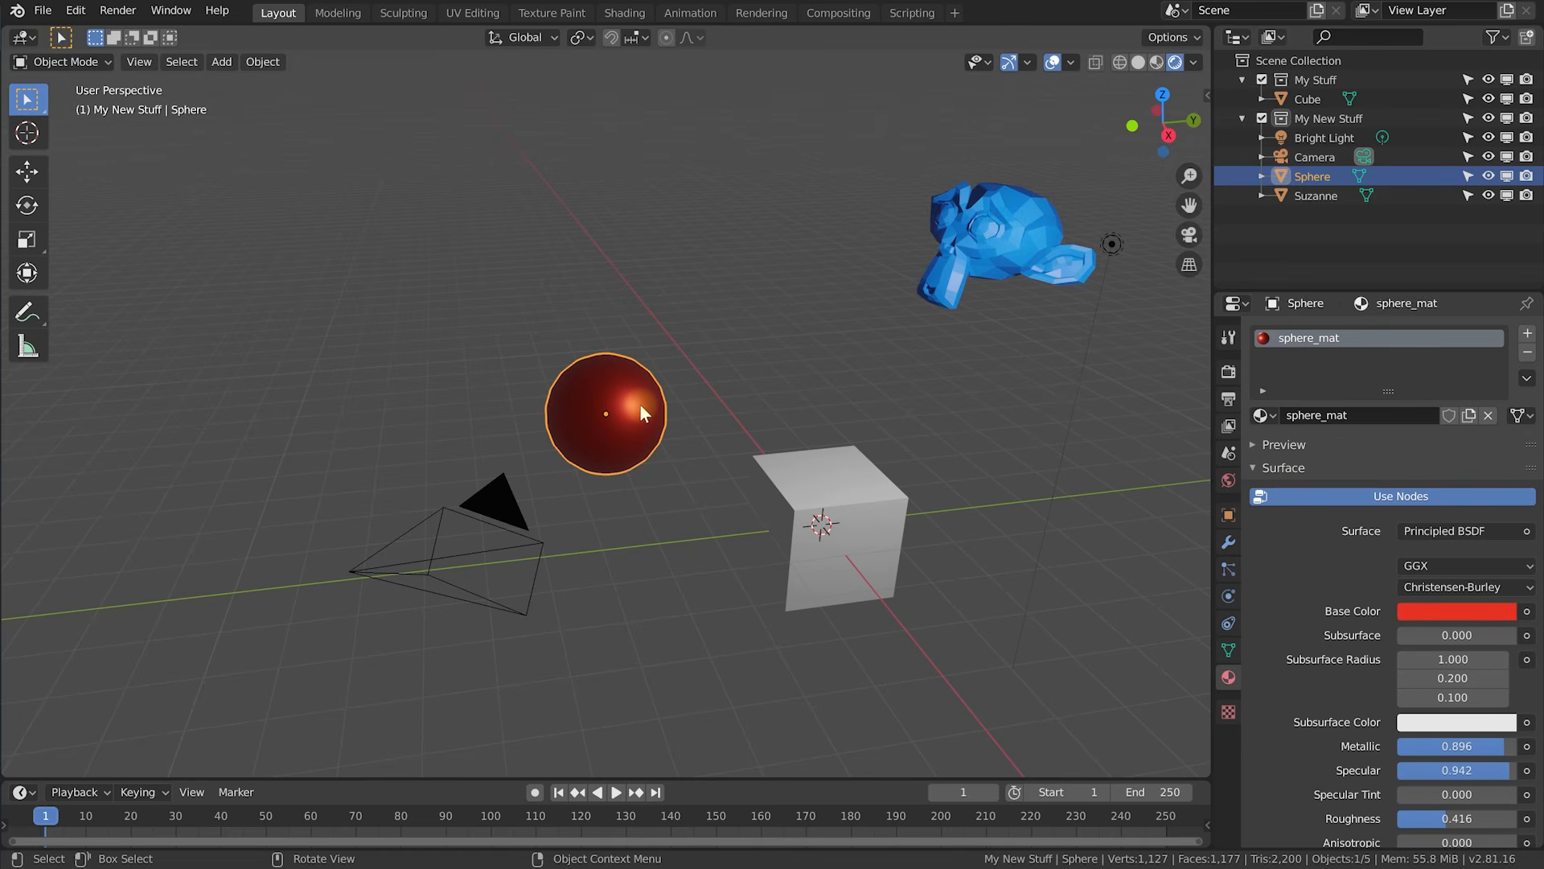
Rename the cube's material to cube_mat and set its base color to yellow, about H 0.160 and S 1.000.
left_click(848, 486)
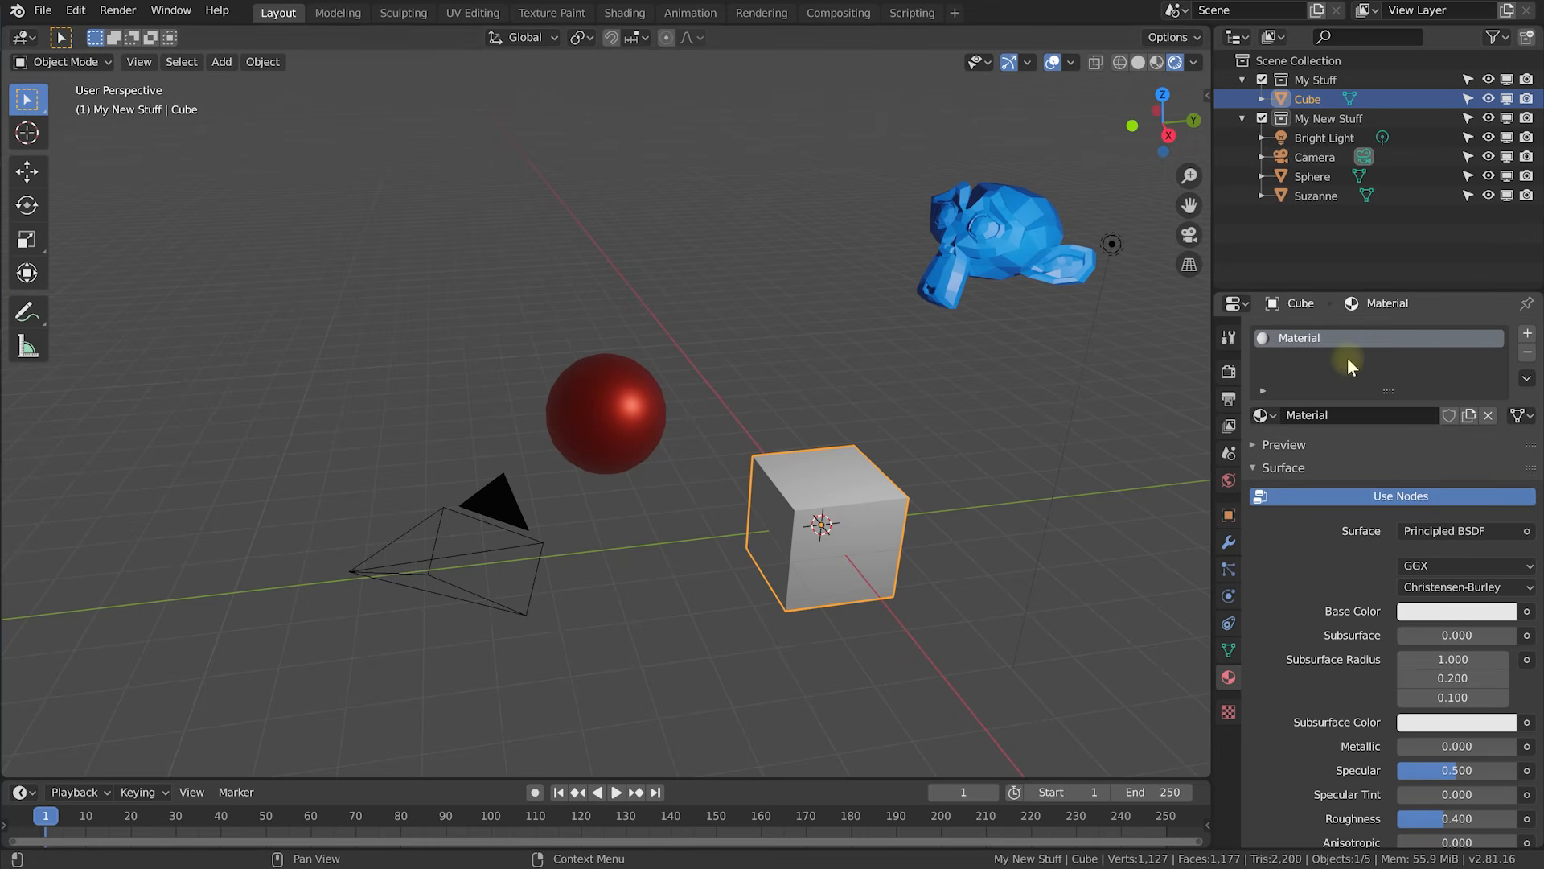
left_click(1339, 413)
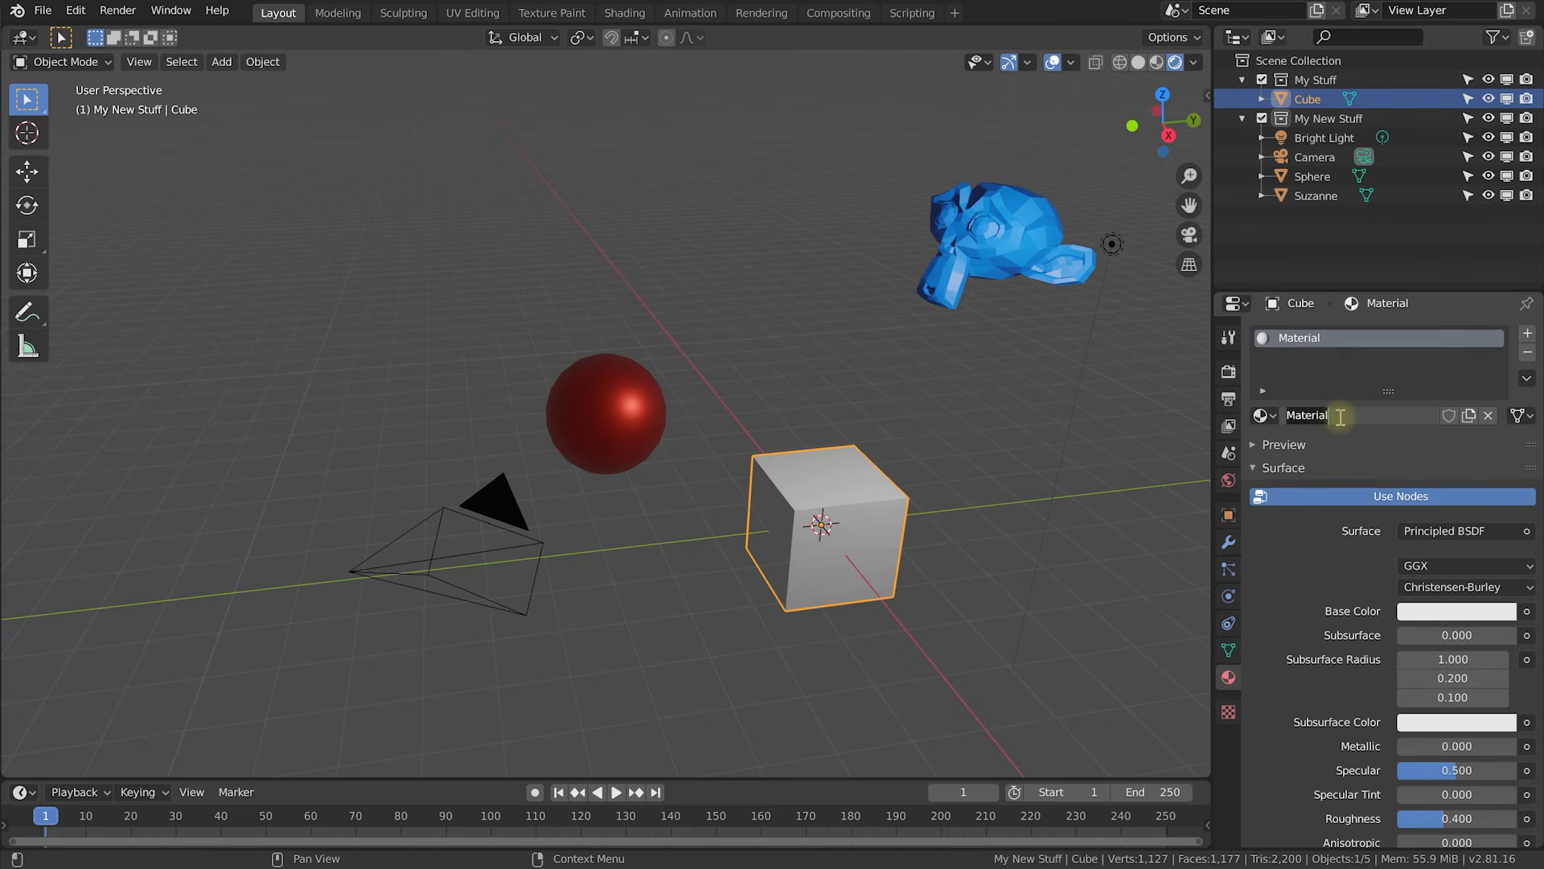
type("cube_mat")
key("Return")
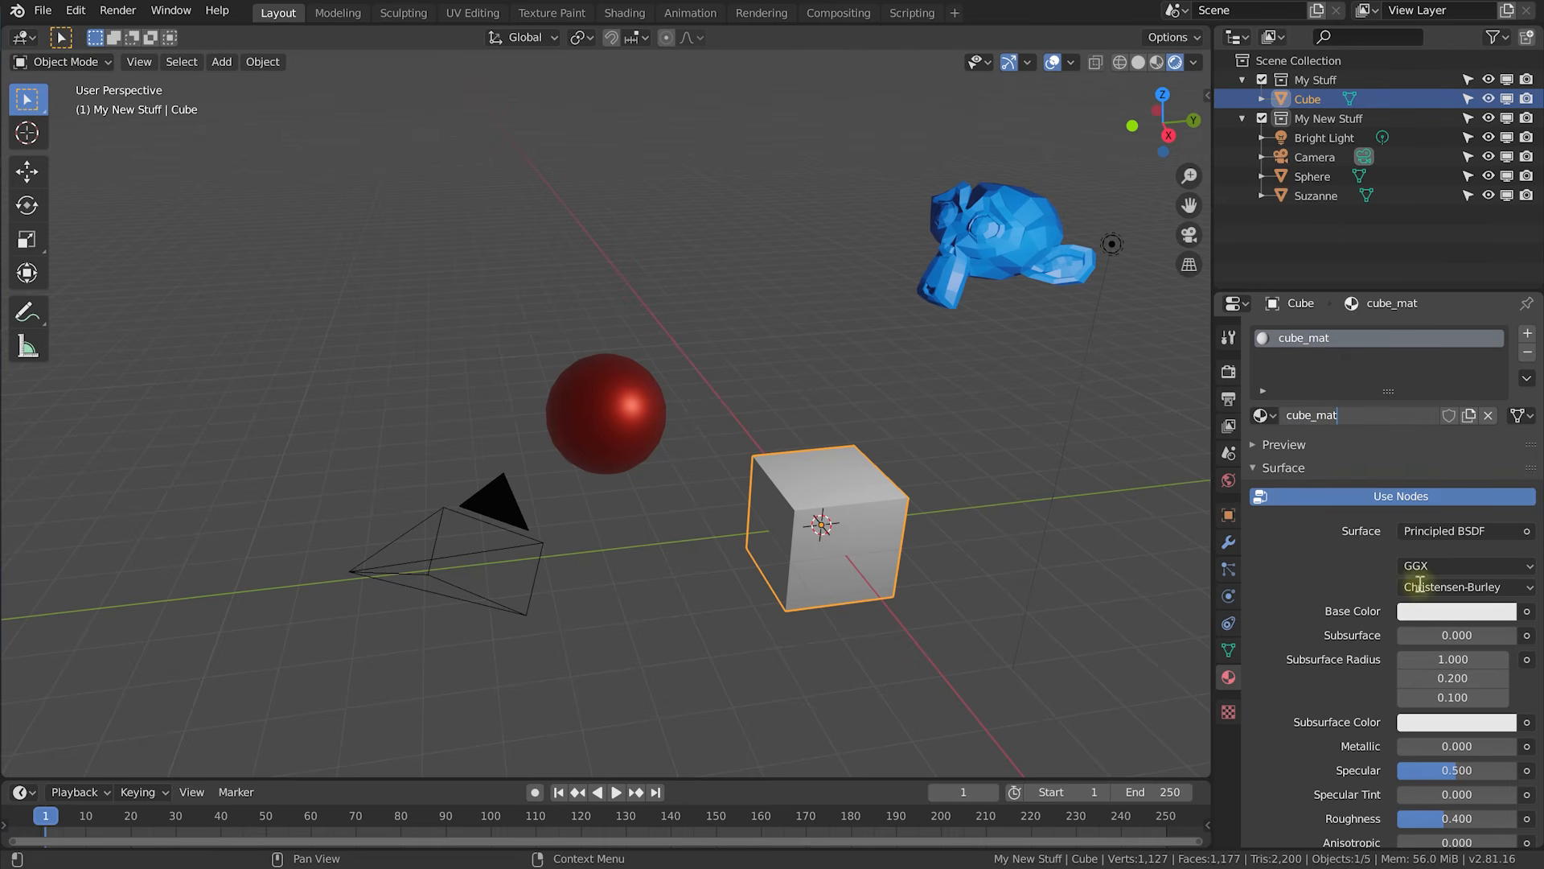
left_click(1446, 611)
left_click_drag(1368, 390, 1354, 442)
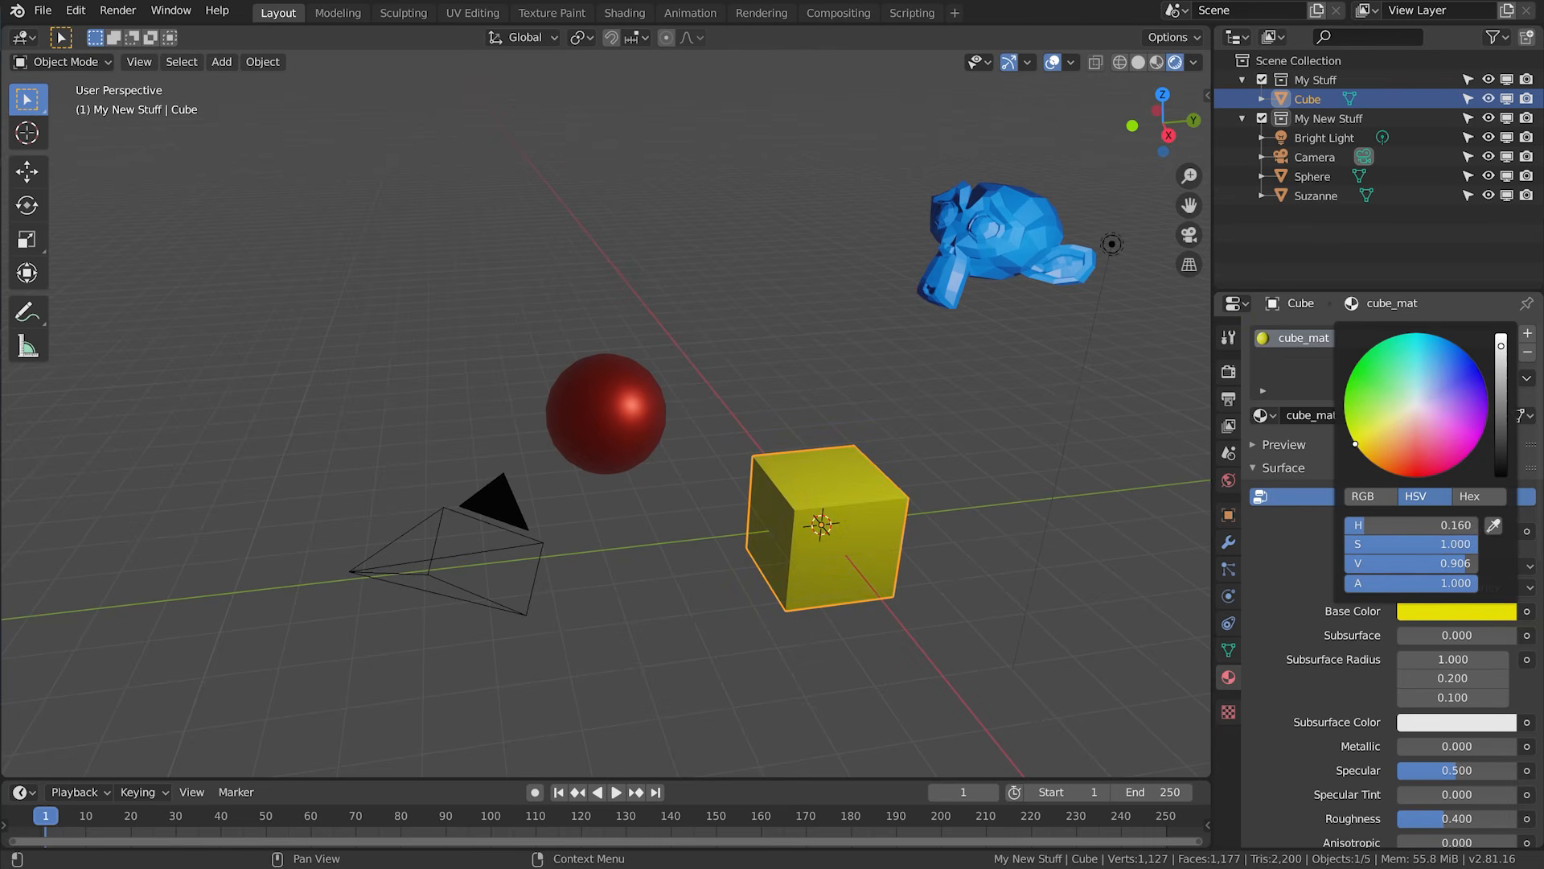
Set the Specular value of cube_mat to about 0.886 and its Roughness to about 0.153.
middle_click_drag(978, 486, 856, 519)
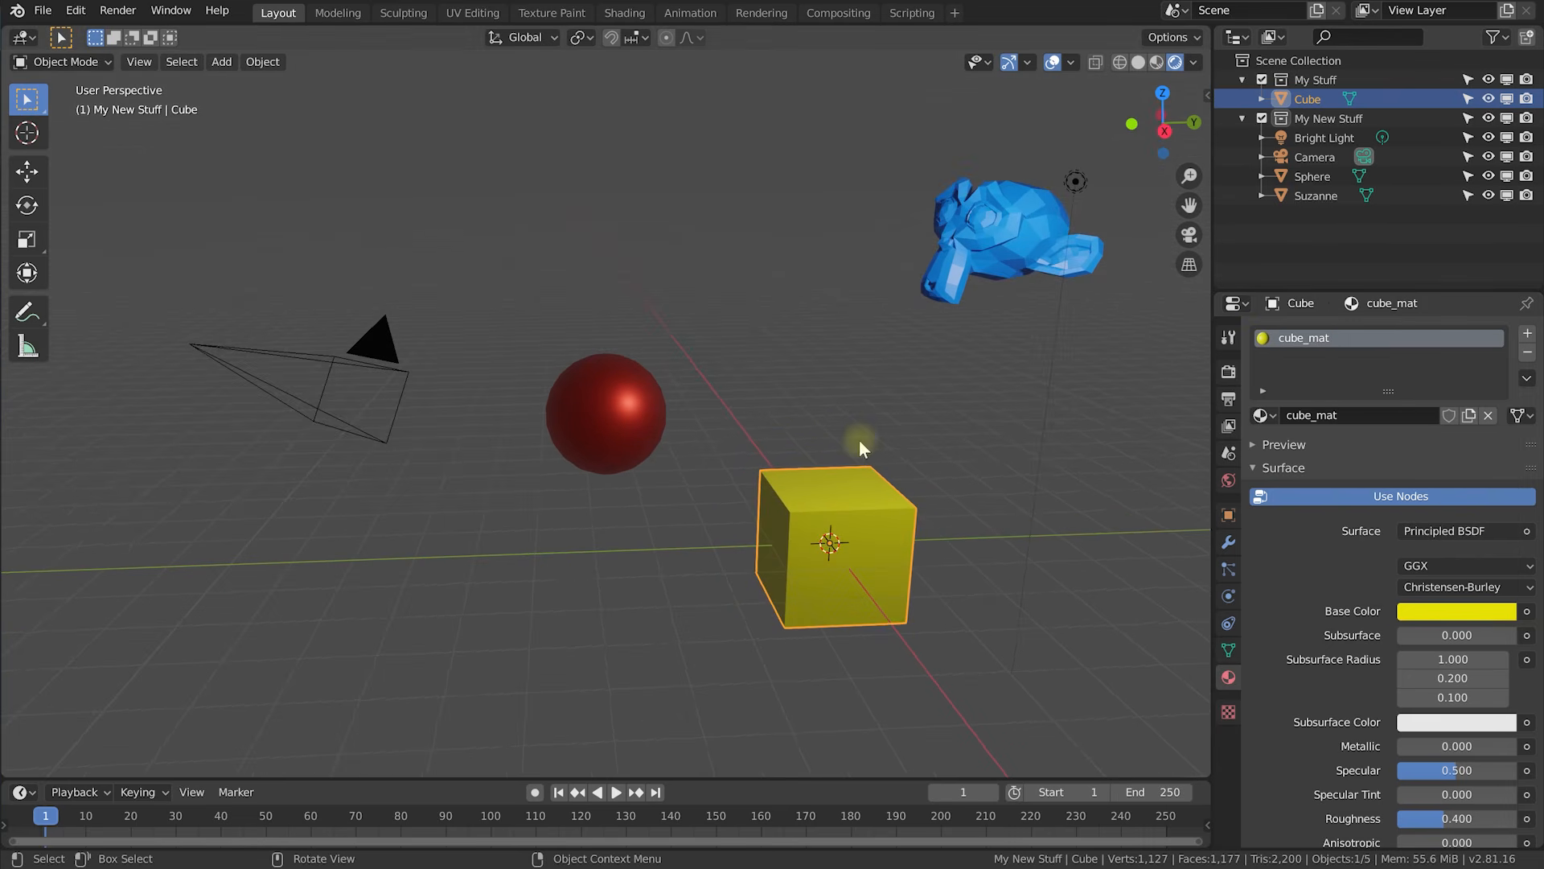
key("KP_Decimal")
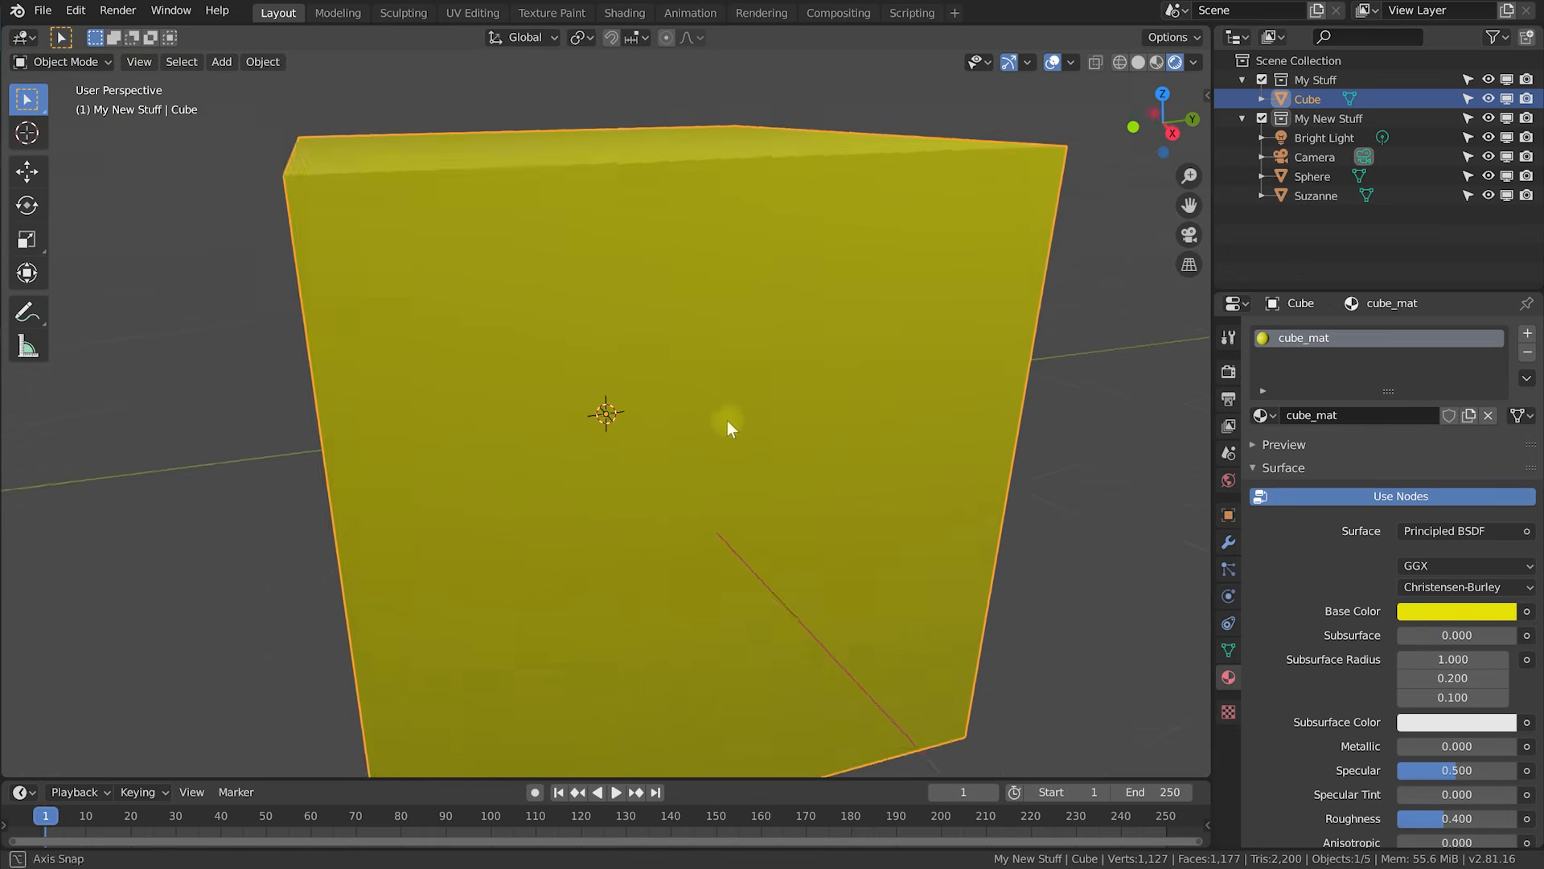
scroll(794, 446, "down", 4)
middle_click_drag(787, 465, 722, 437)
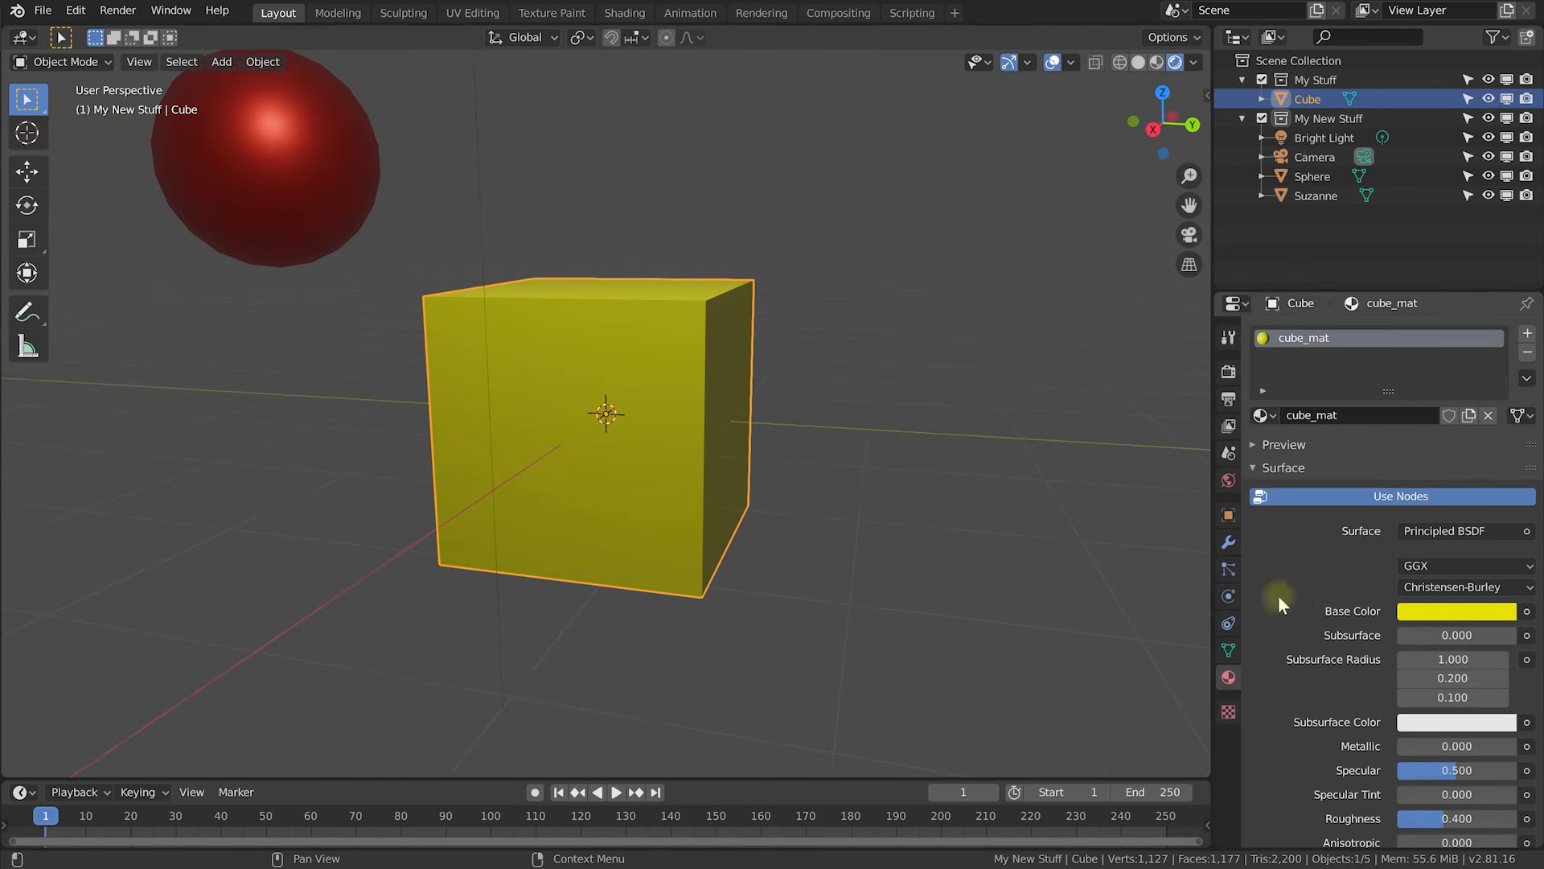
scroll(1313, 734, "down", 2)
left_click_drag(1465, 718, 1497, 720)
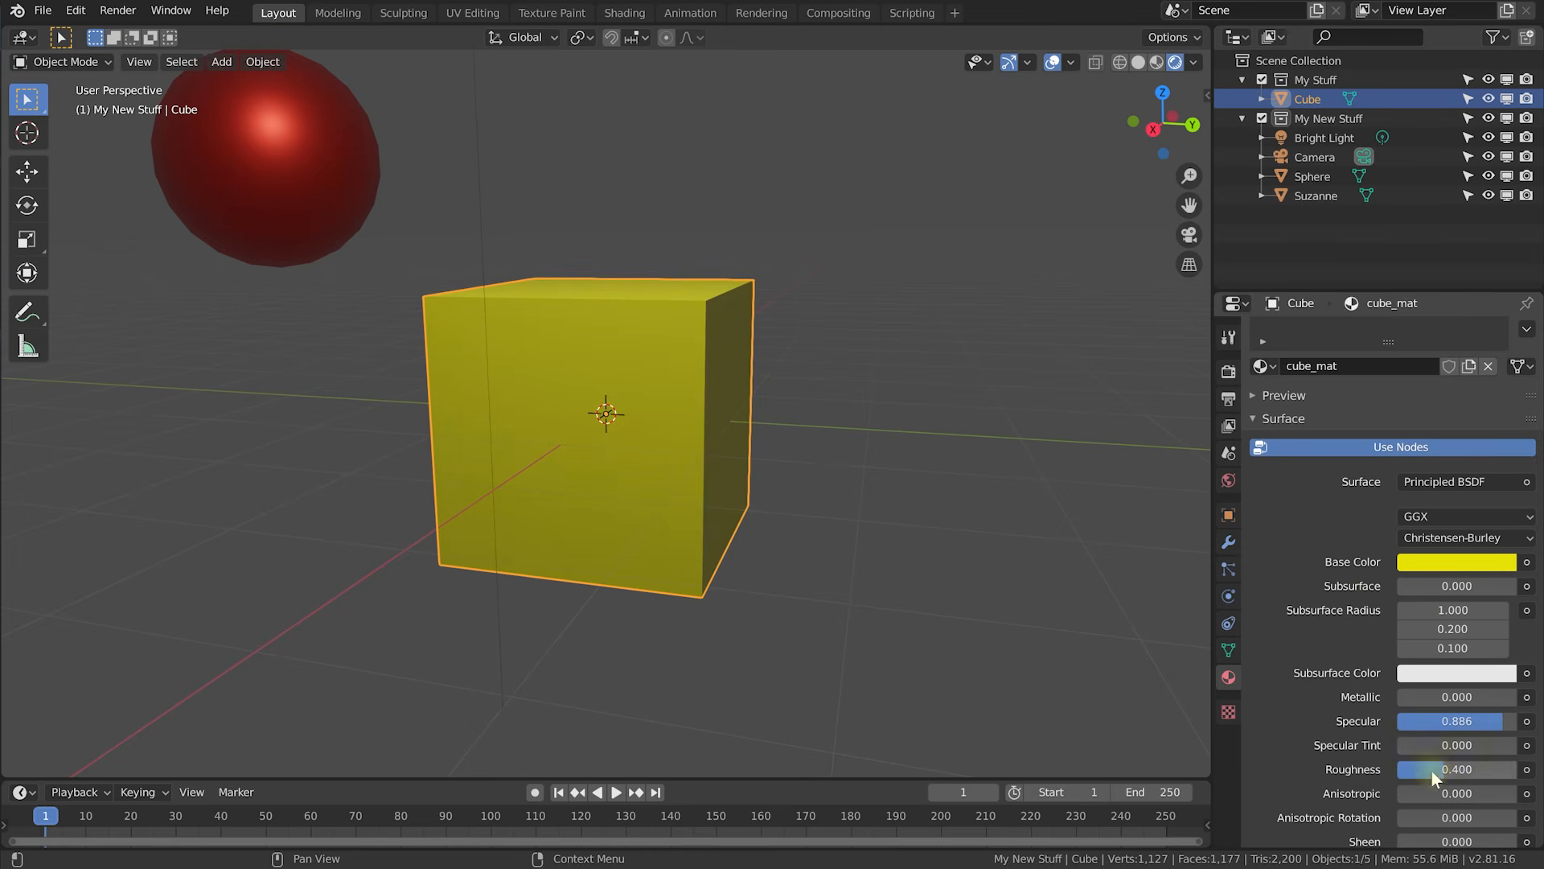
left_click_drag(1432, 766, 1413, 769)
middle_click_drag(813, 508, 778, 420)
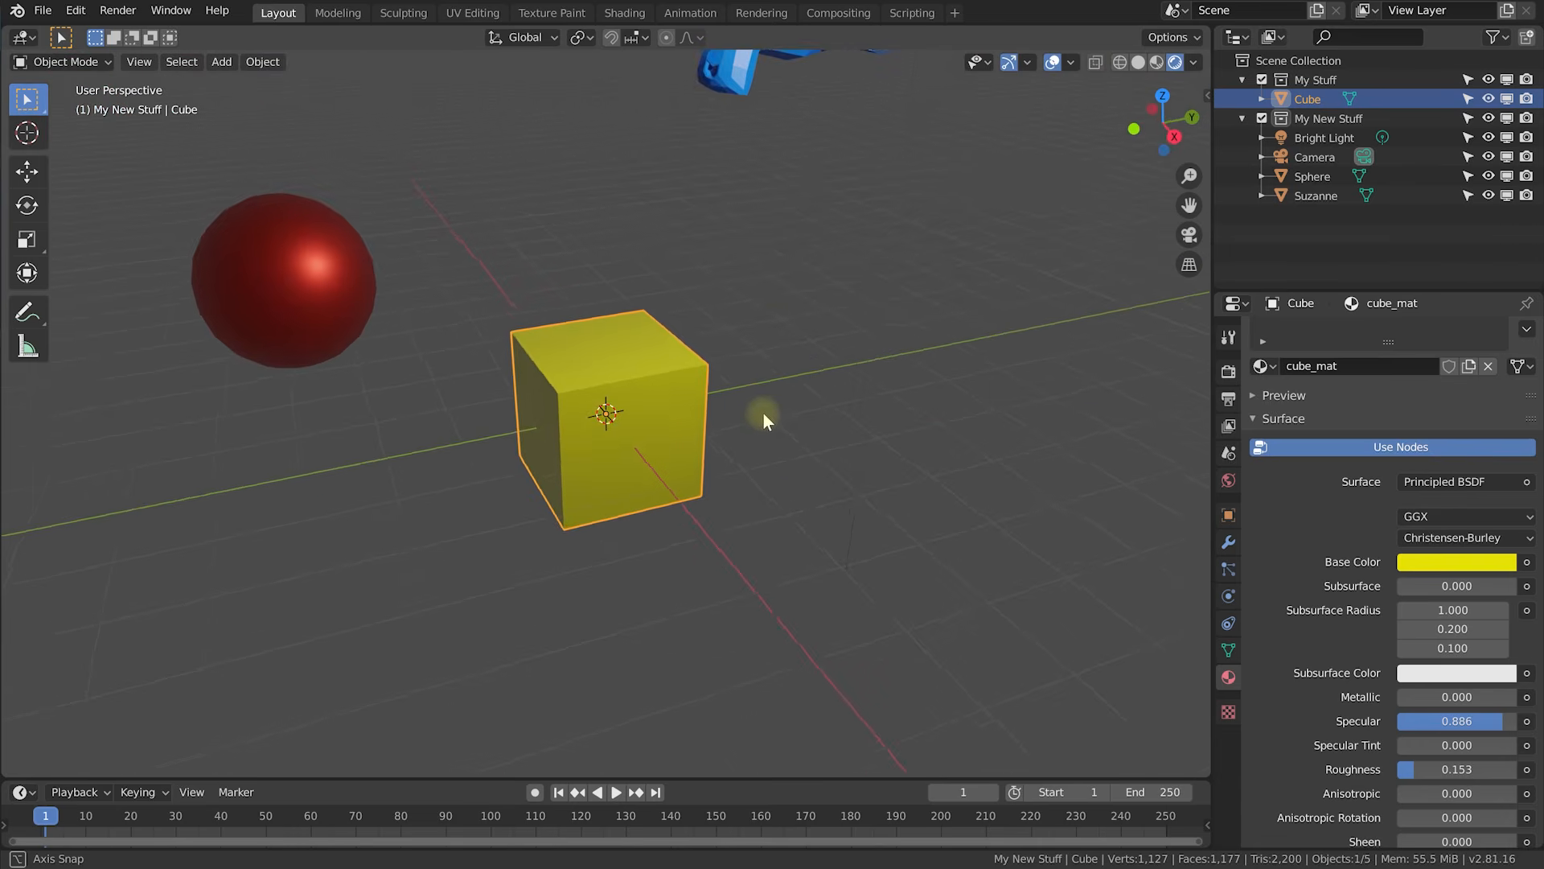
scroll(753, 394, "down", 3)
middle_click_drag(728, 382, 716, 342)
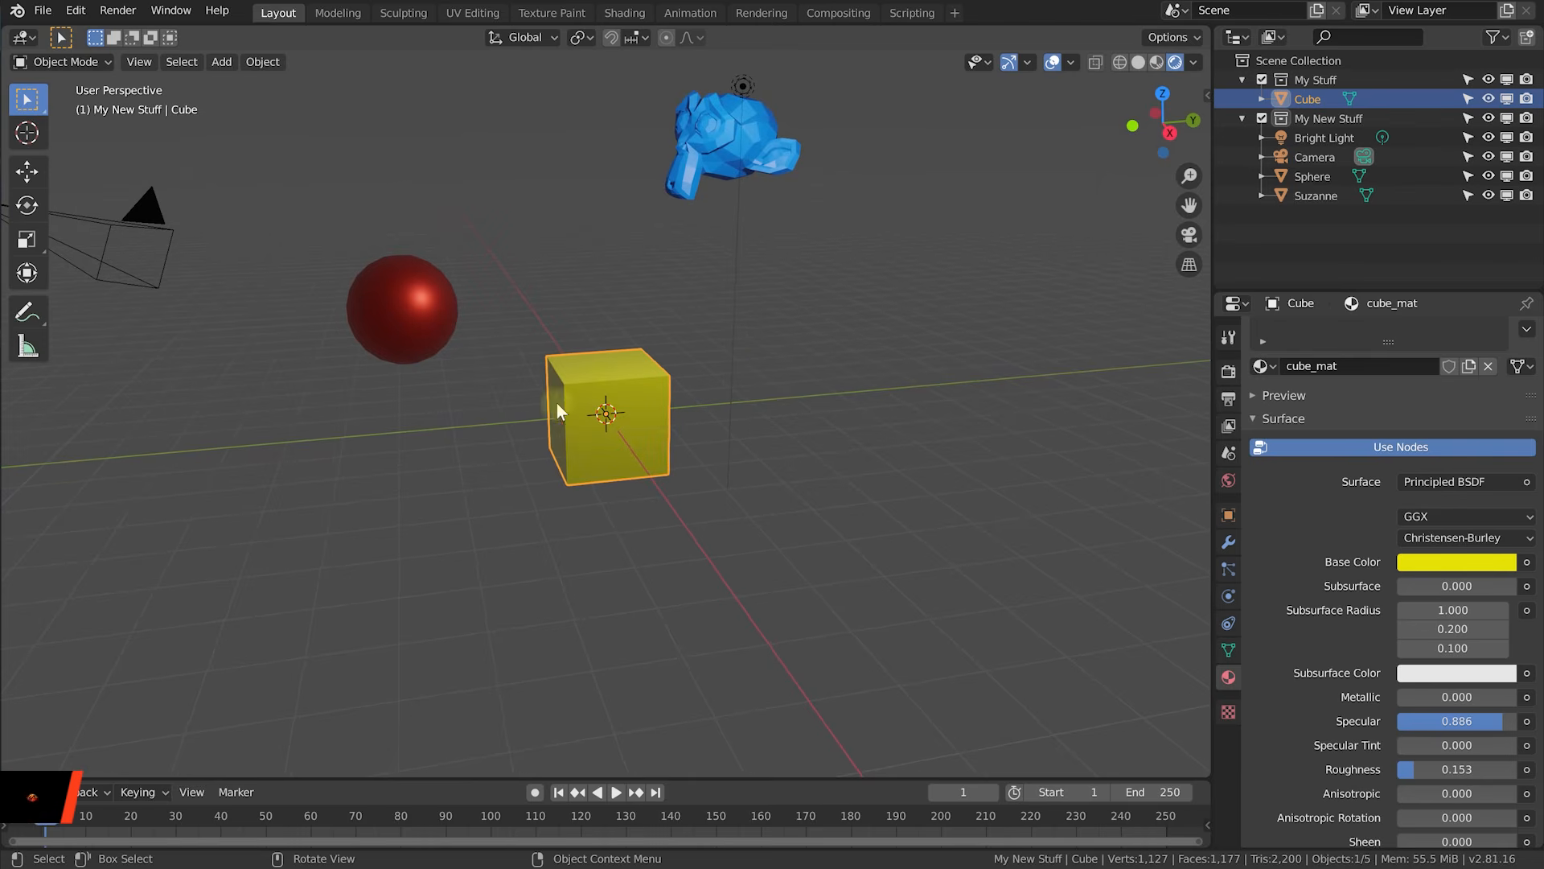
Try placing the 3D cursor at different spots away from the cube and reset it to the world origin.
middle_click_drag(560, 294, 416, 145)
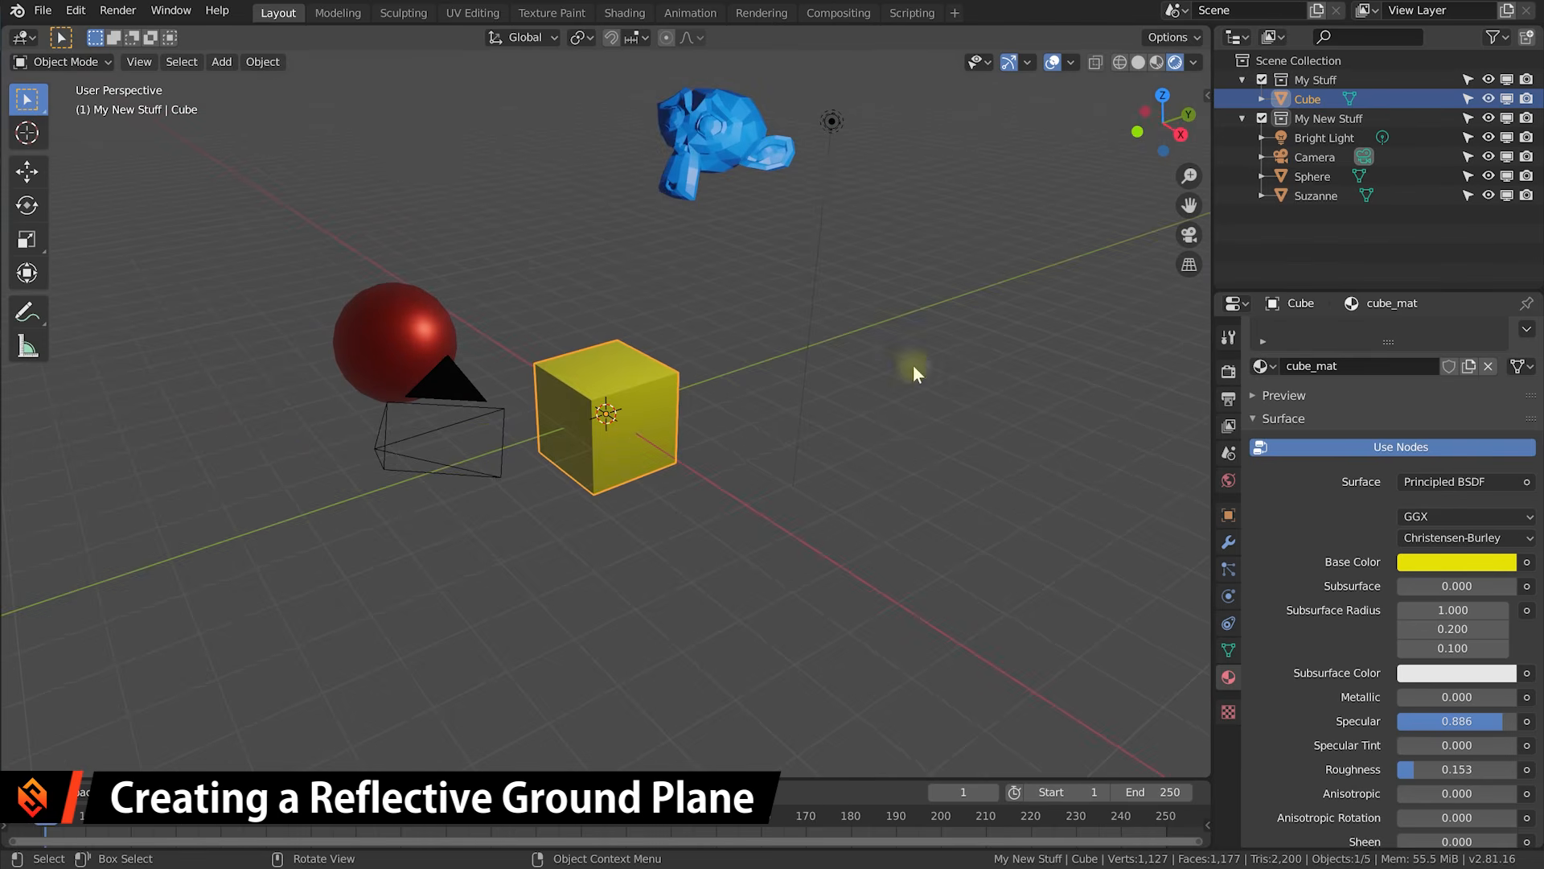
middle_click_drag(867, 454, 639, 330)
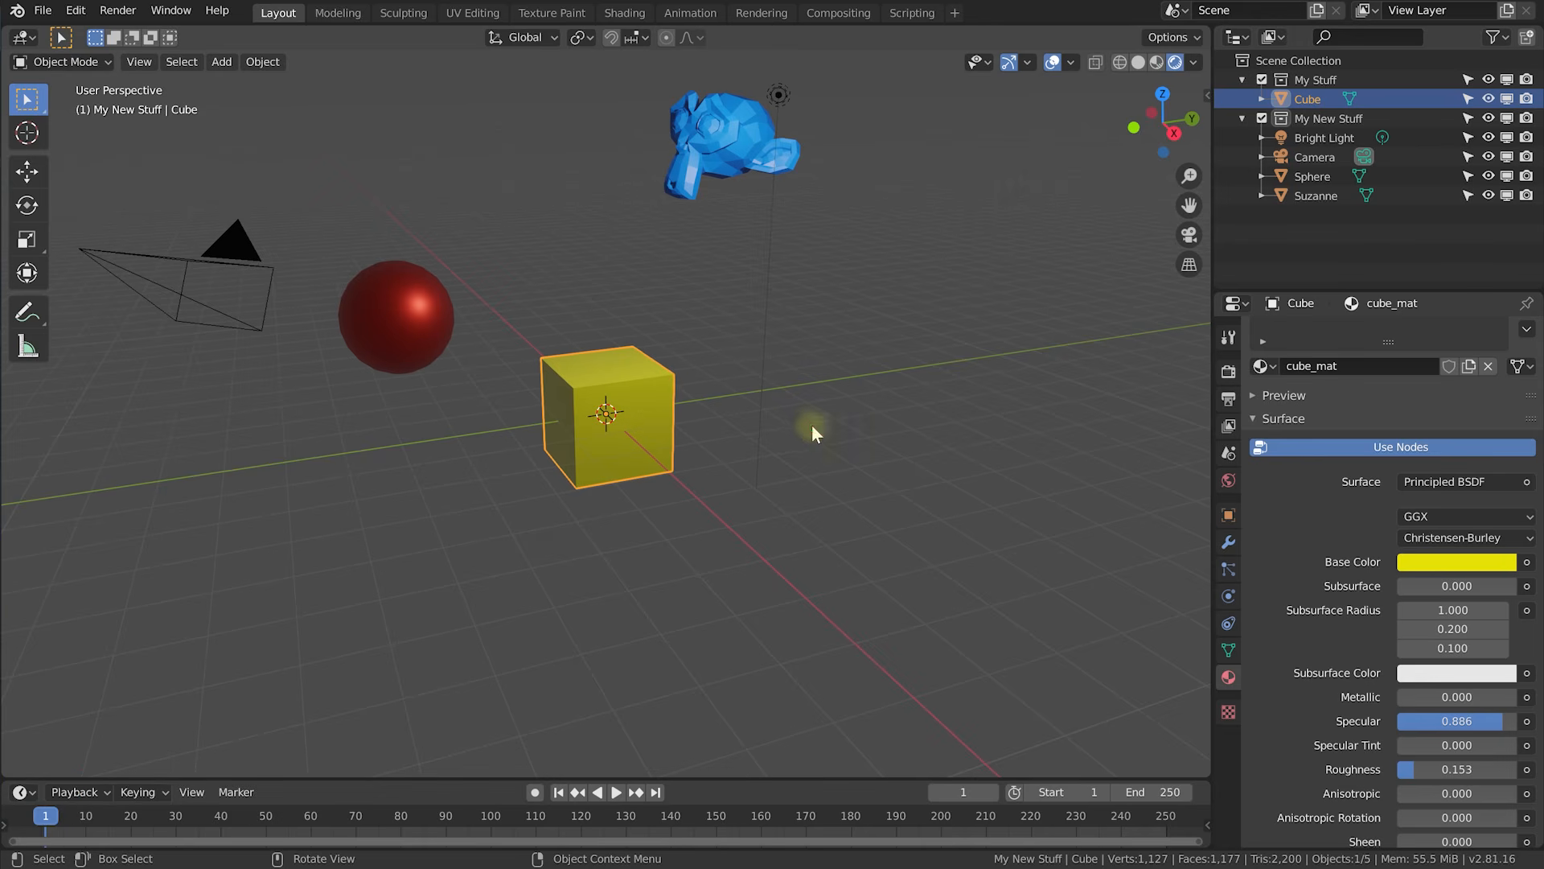
middle_click_drag(813, 427, 641, 403)
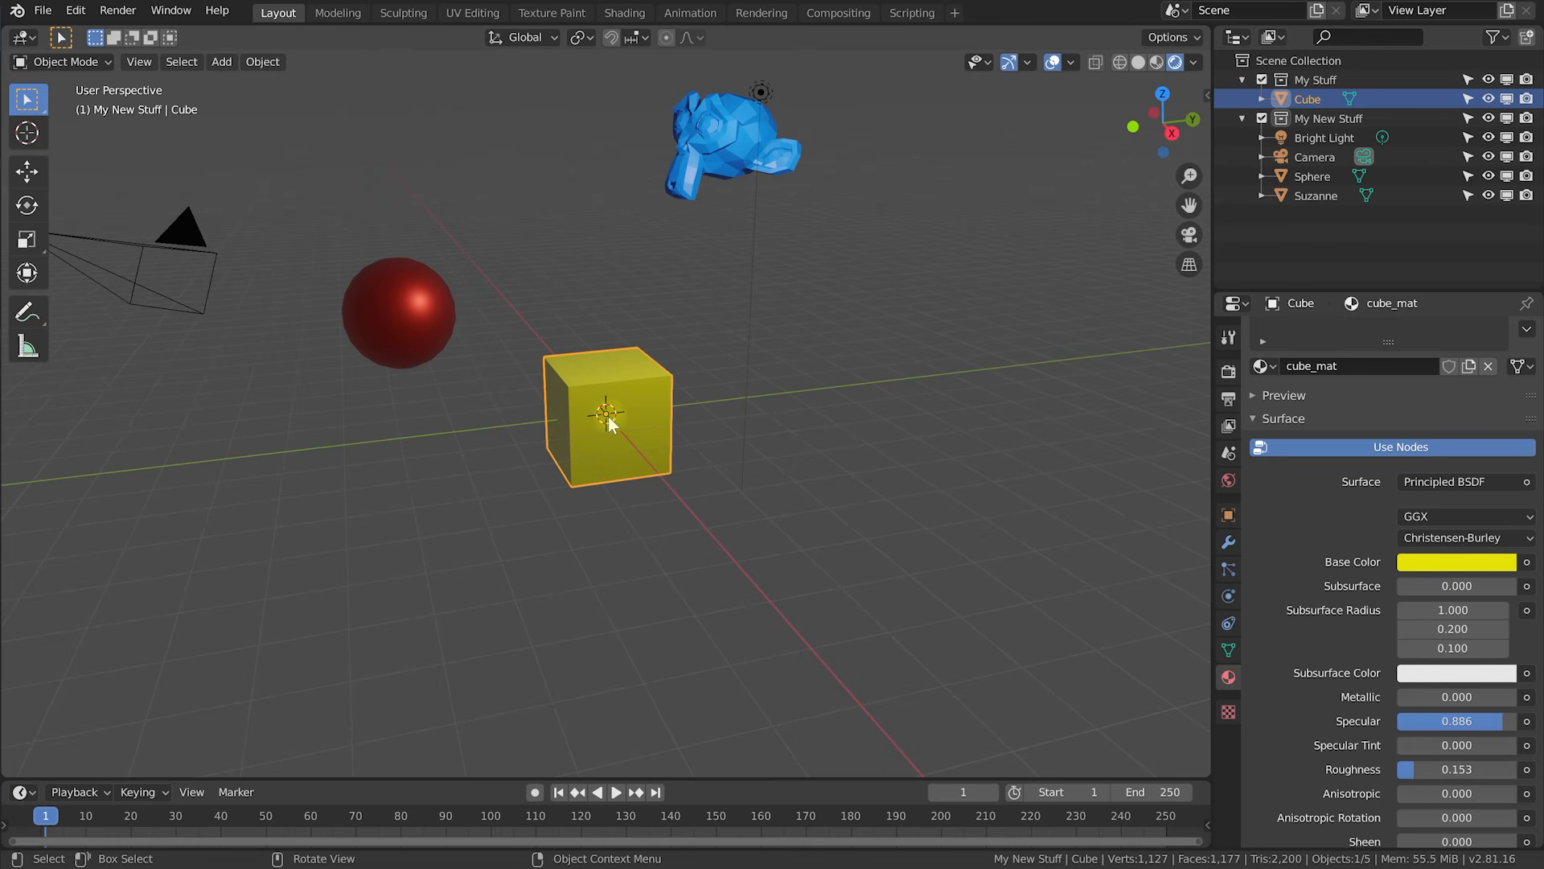
right_click(890, 432, "shift")
right_click(904, 367, "shift")
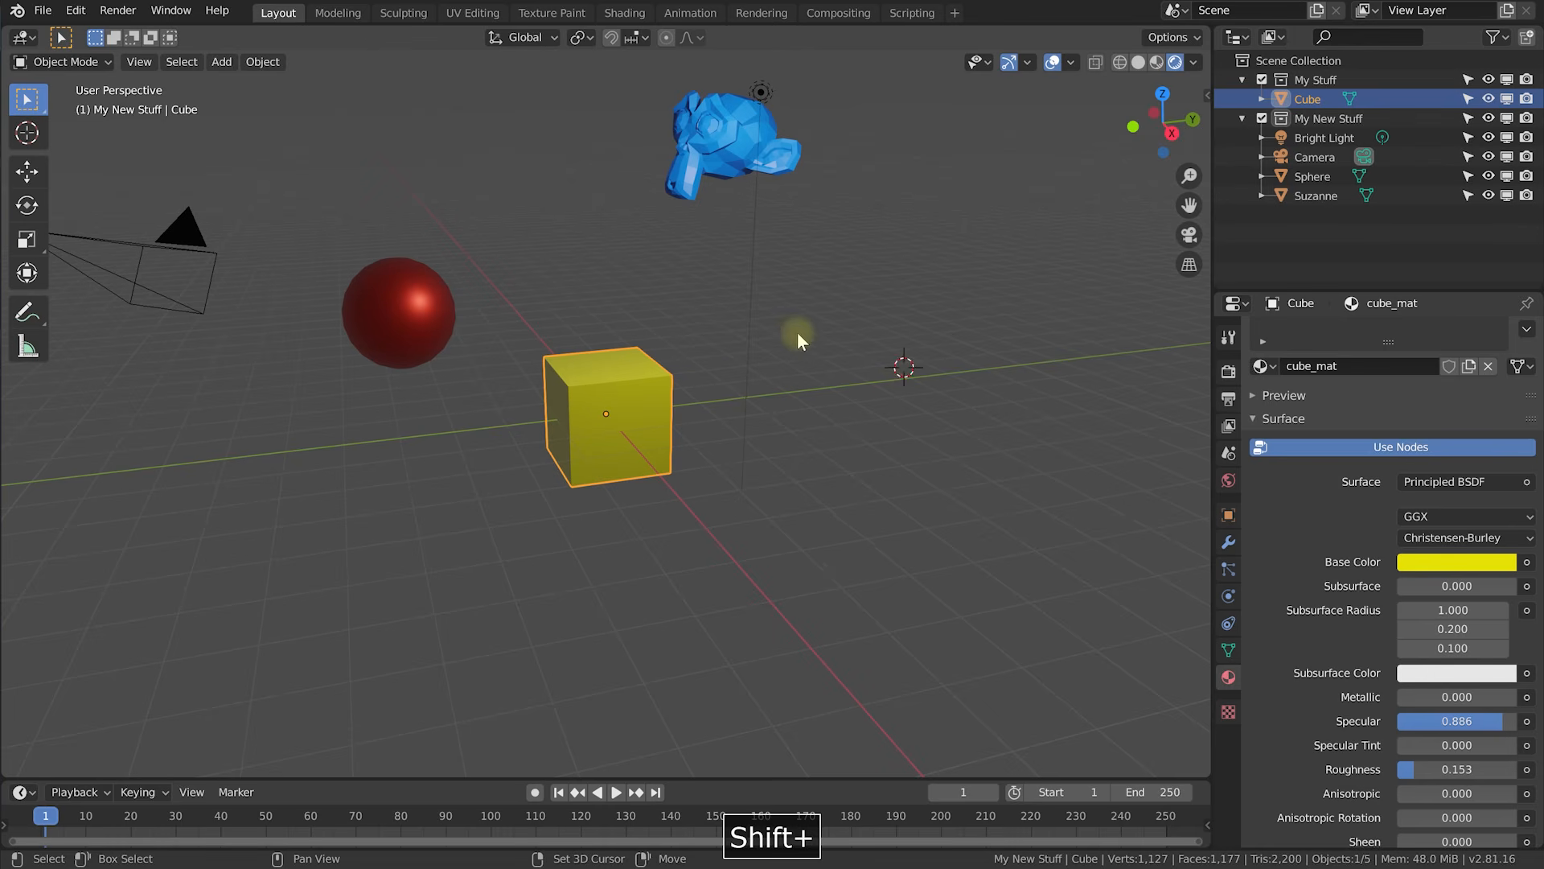
left_click(29, 133)
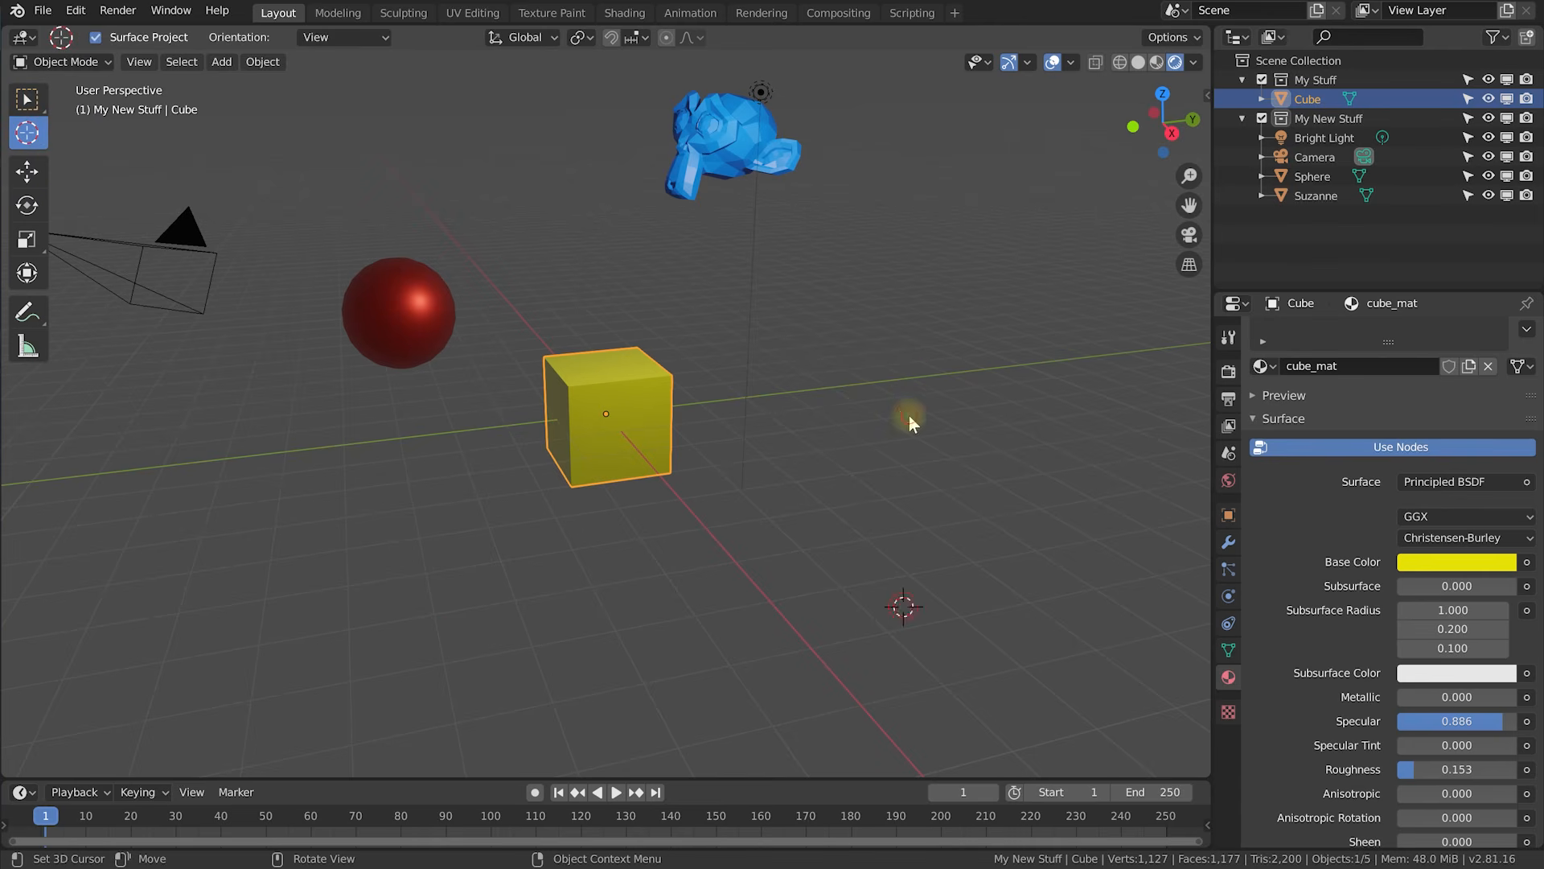
key("shift+c")
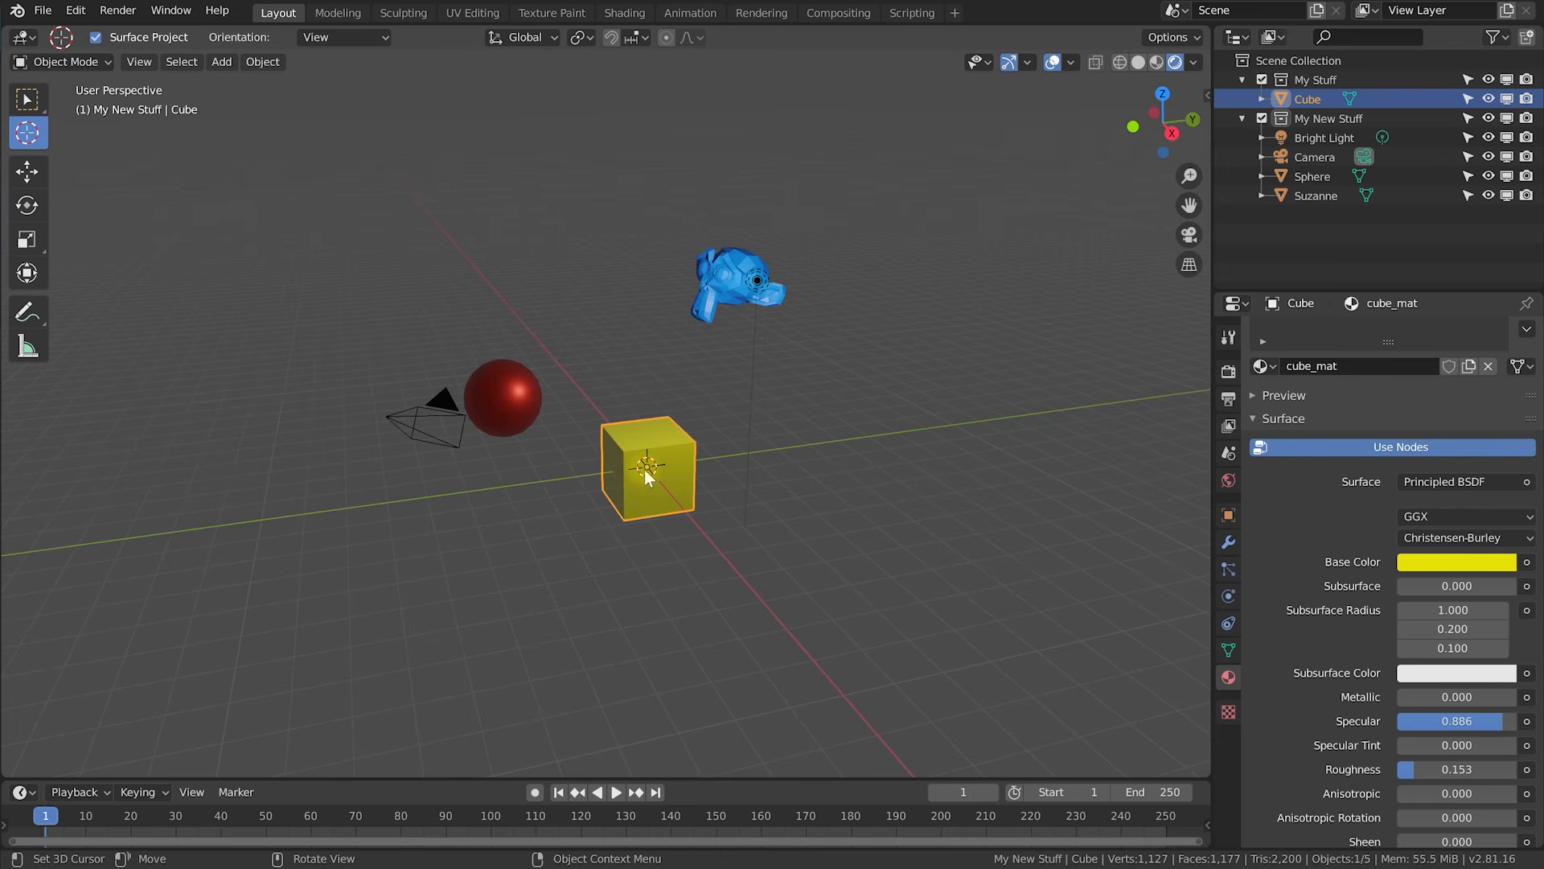
Add a plane mesh at the world origin with a size of 12.4 m and return to the selection tool.
key("shift+a")
mouse_move(648, 474)
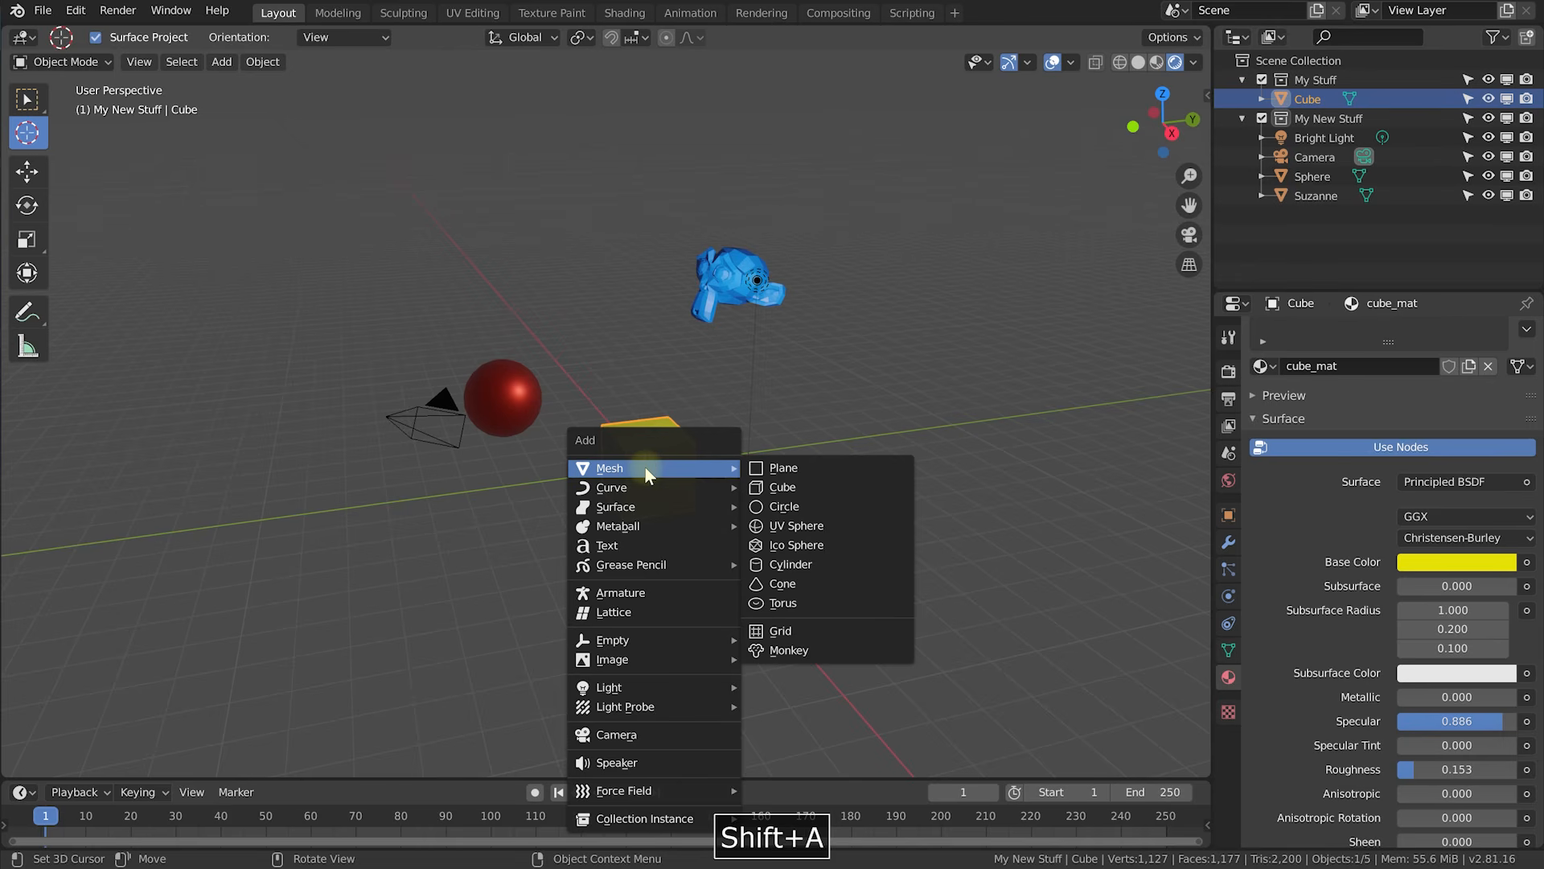
left_click(787, 473)
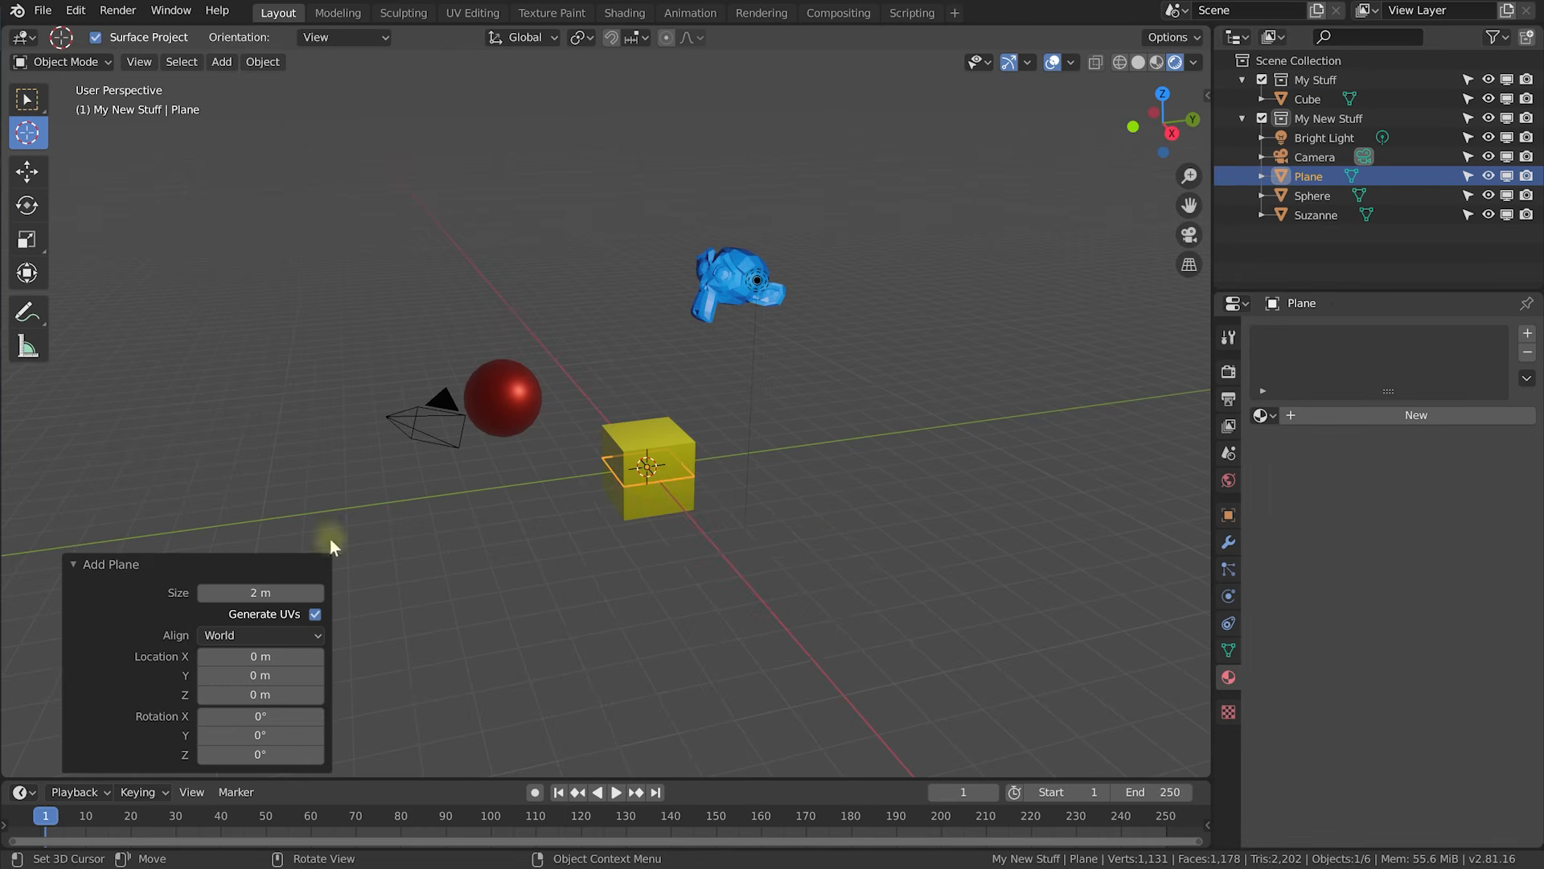
left_click_drag(259, 592, 740, 572)
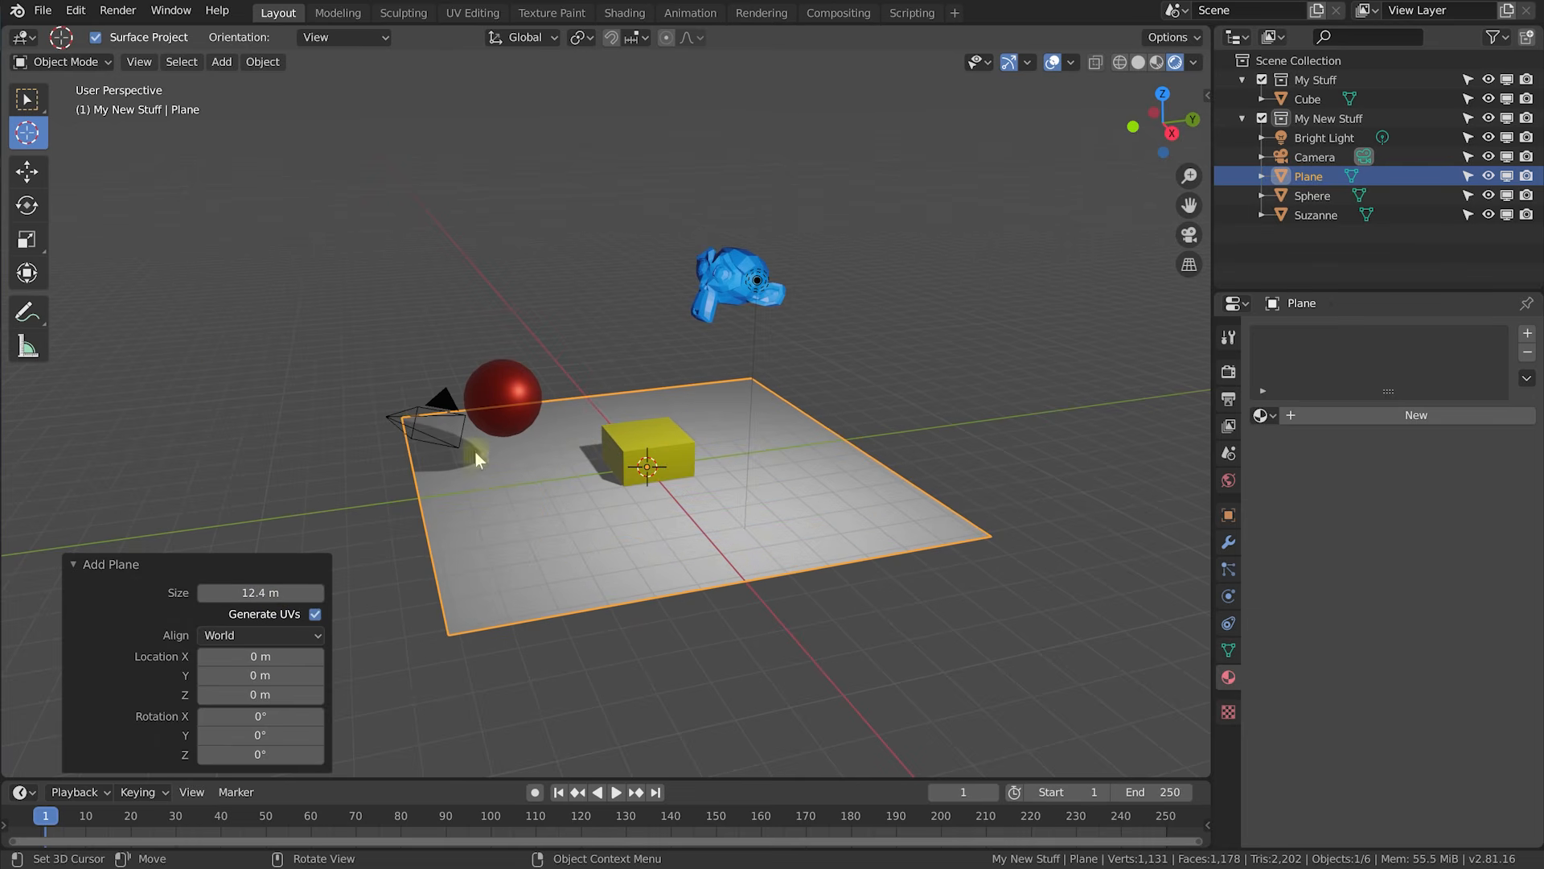
key("w")
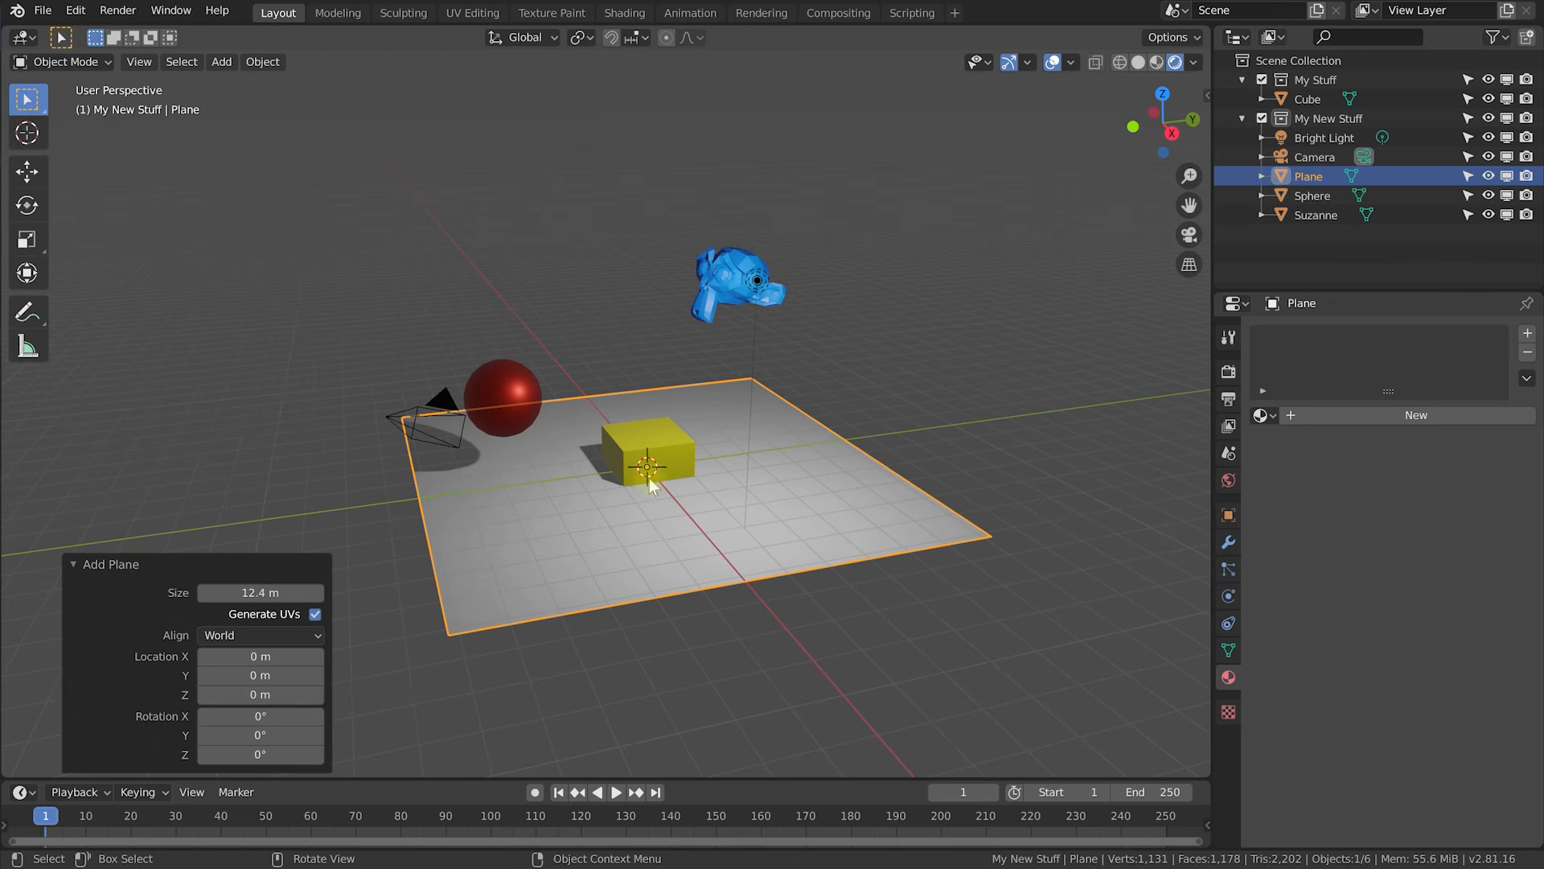
Scale the ground plane up uniformly by a factor of about 3.228.
left_click(924, 441)
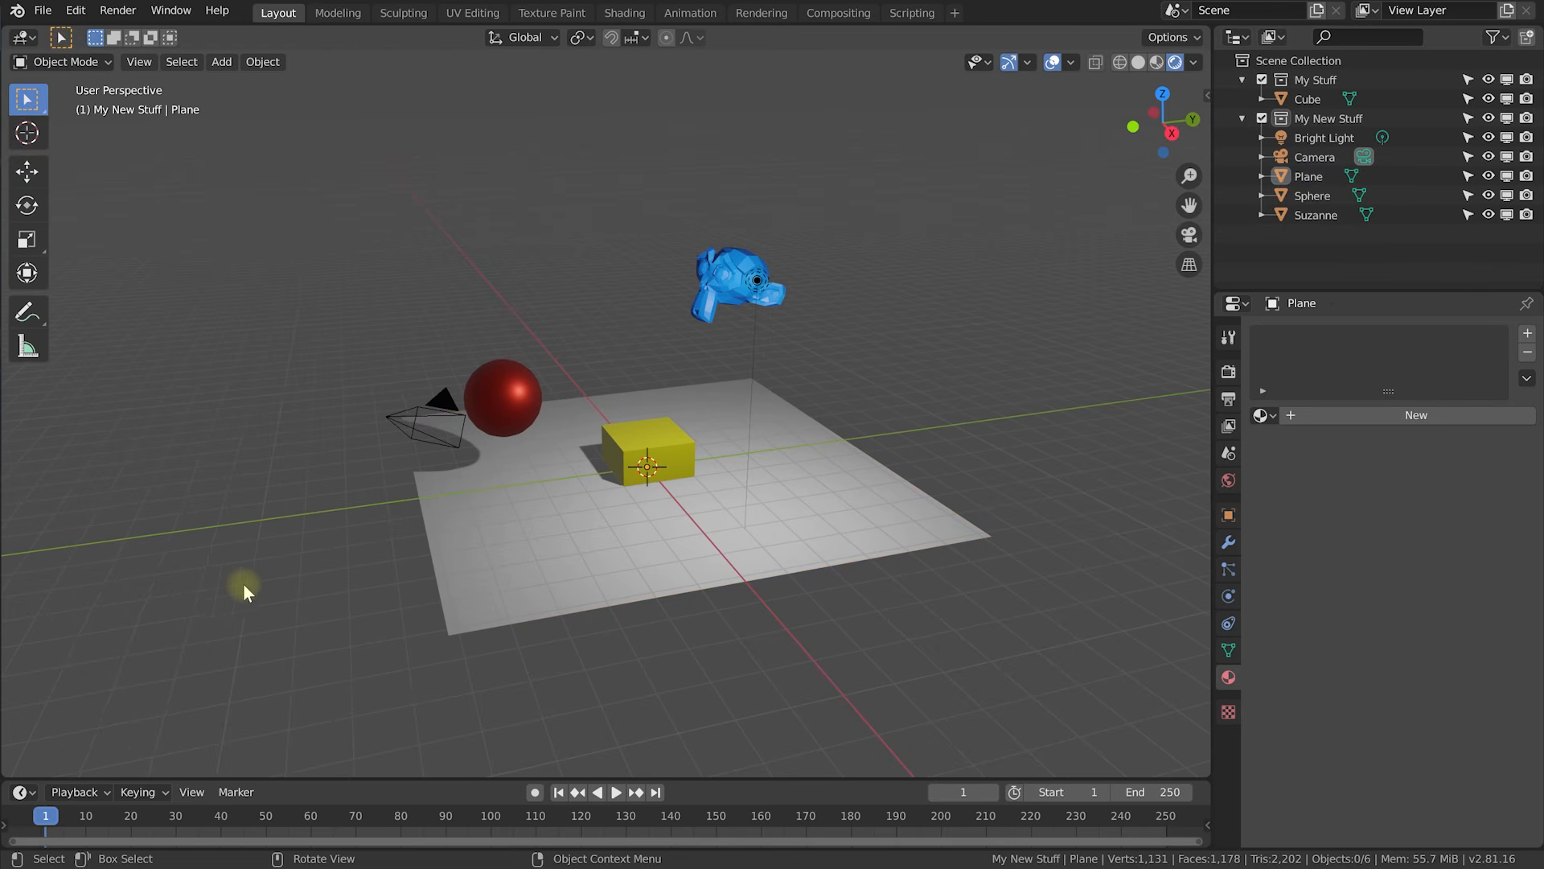
left_click(515, 523)
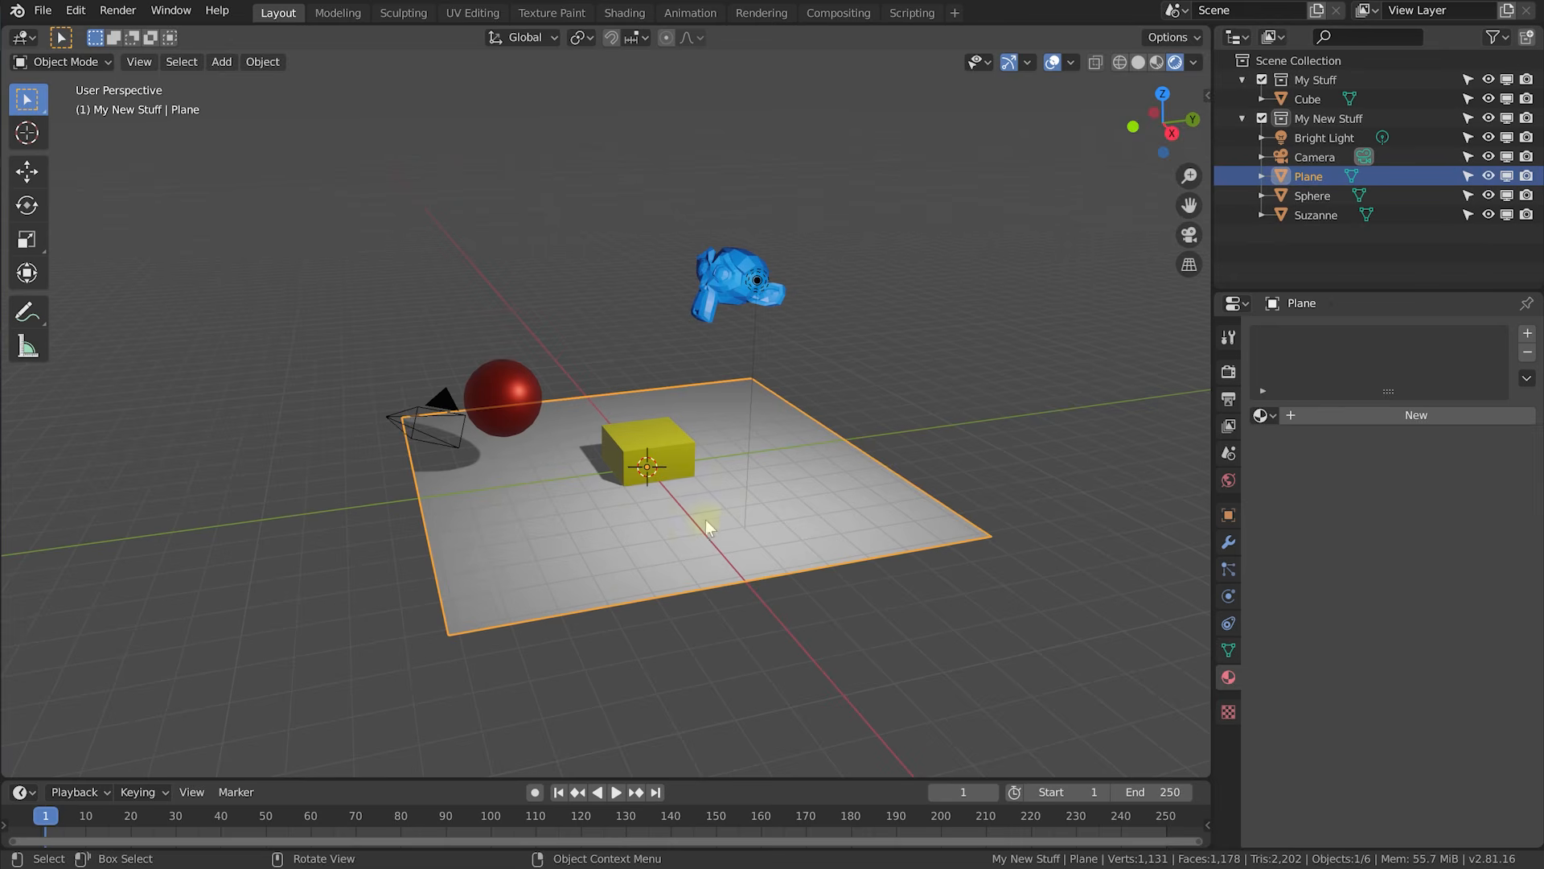
key("s")
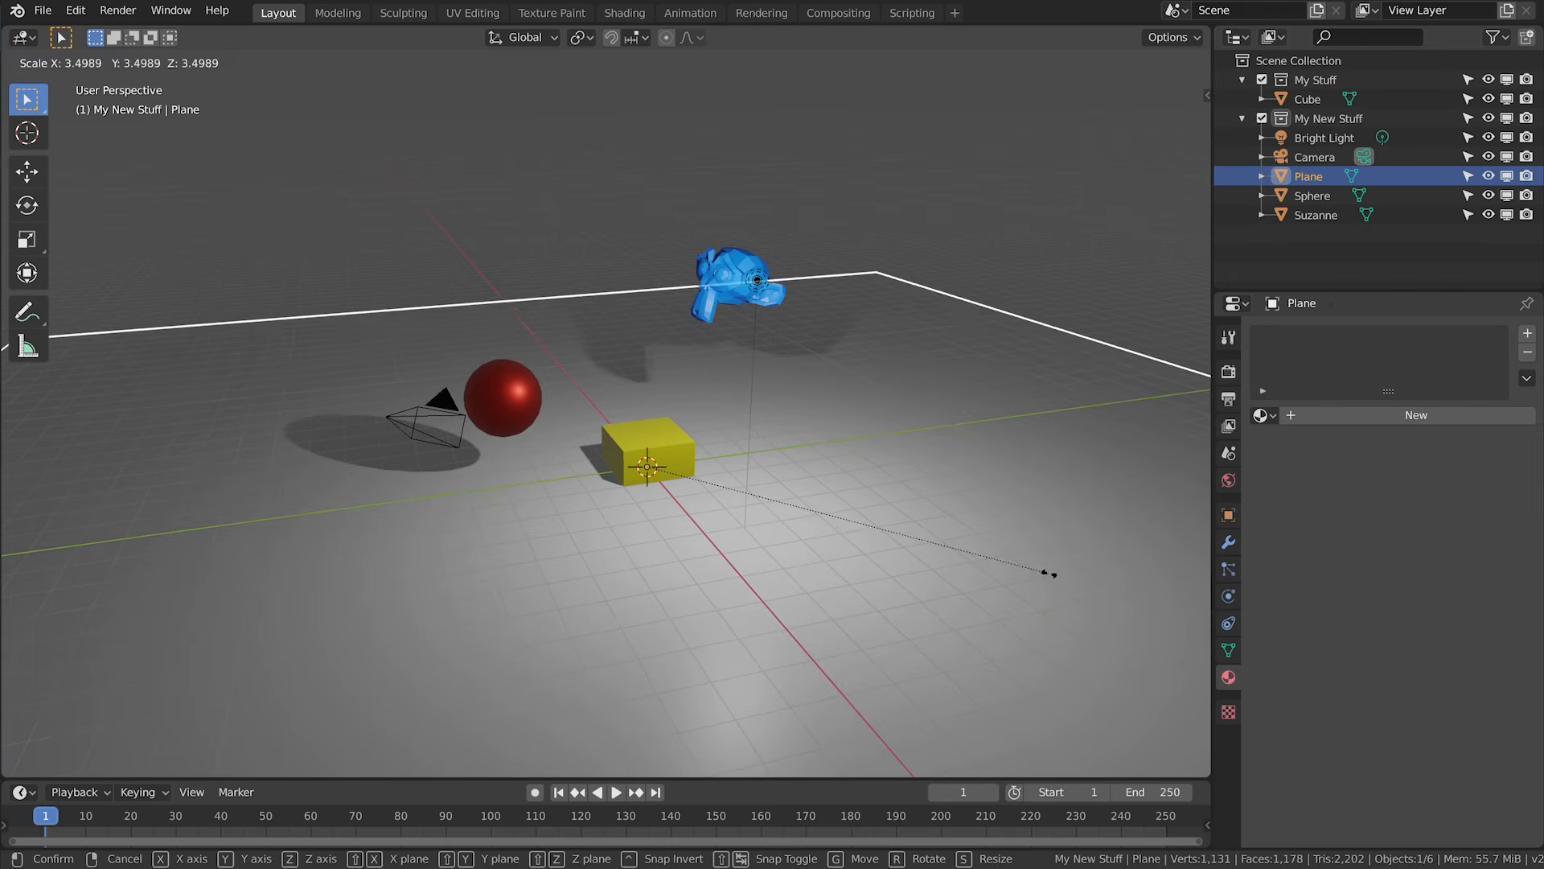
left_click(1017, 570)
Raise the yellow cube above the plane, moving it about 0.411 m in X, 5.65 m in Y and 2.3 m in Z.
middle_click_drag(710, 455, 683, 374)
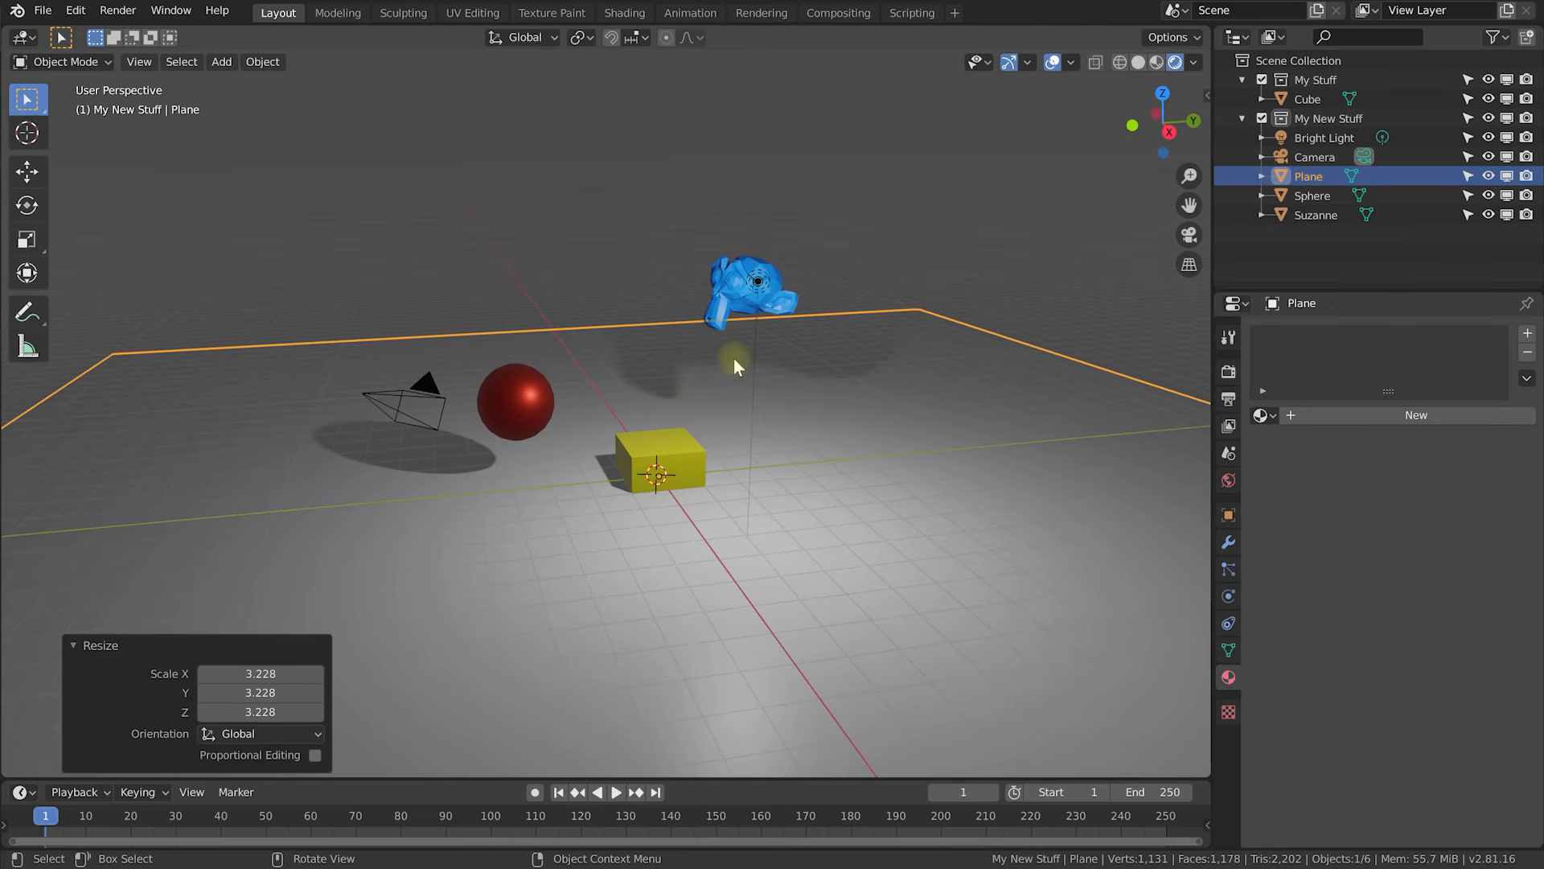
left_click(684, 447)
key("g")
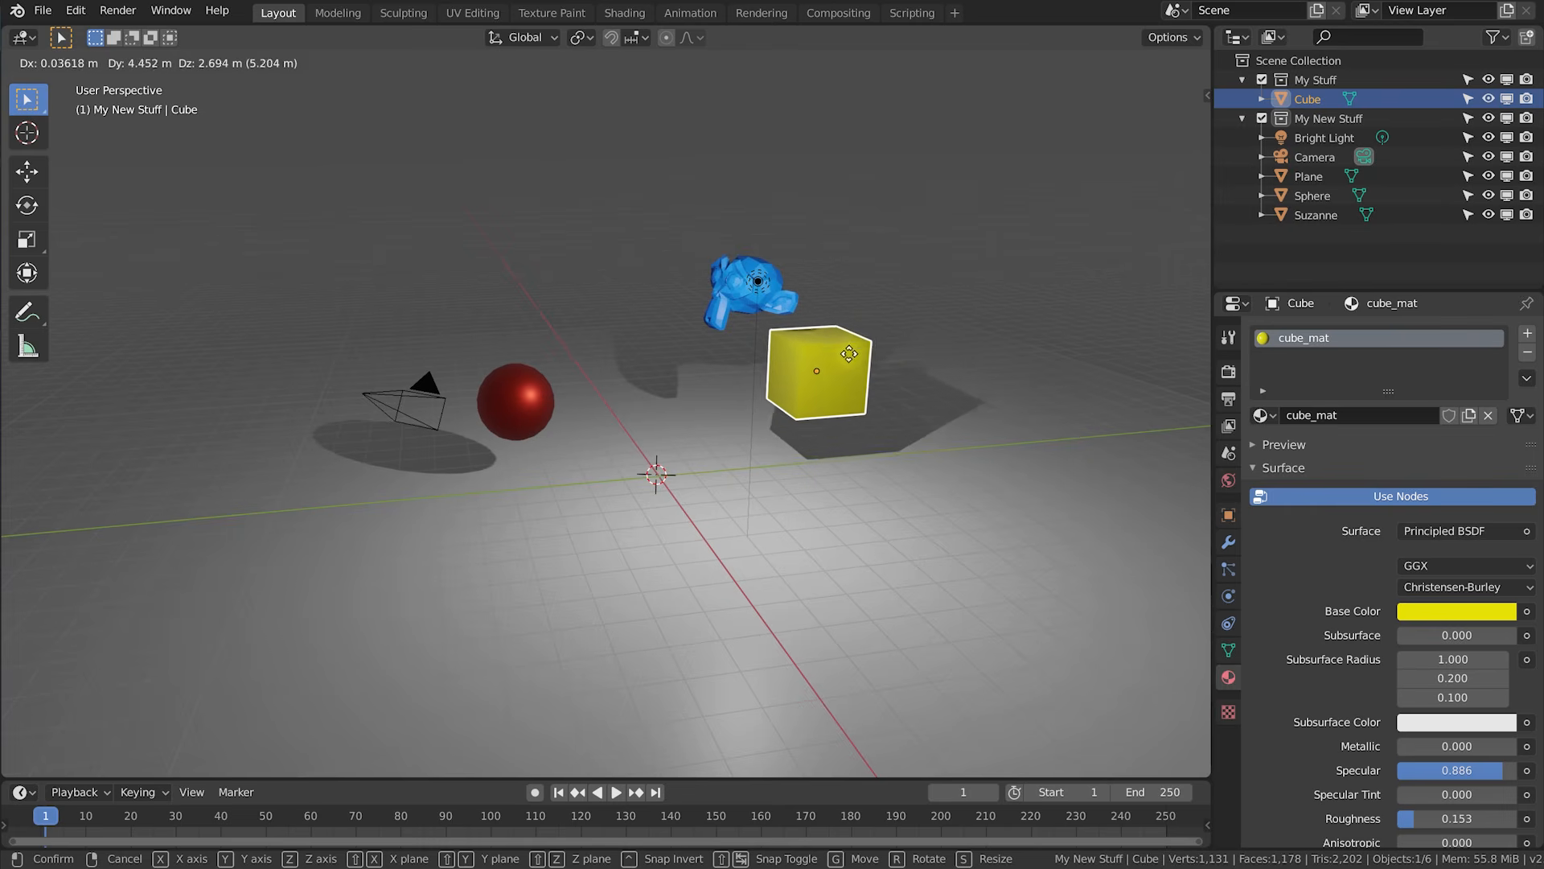
left_click(884, 354)
Move the monkey head to the far side of the cube from the sphere, about 5.27 m in X, 1.02 m in Y and -1.71 m in Z.
middle_click_drag(695, 338, 730, 351)
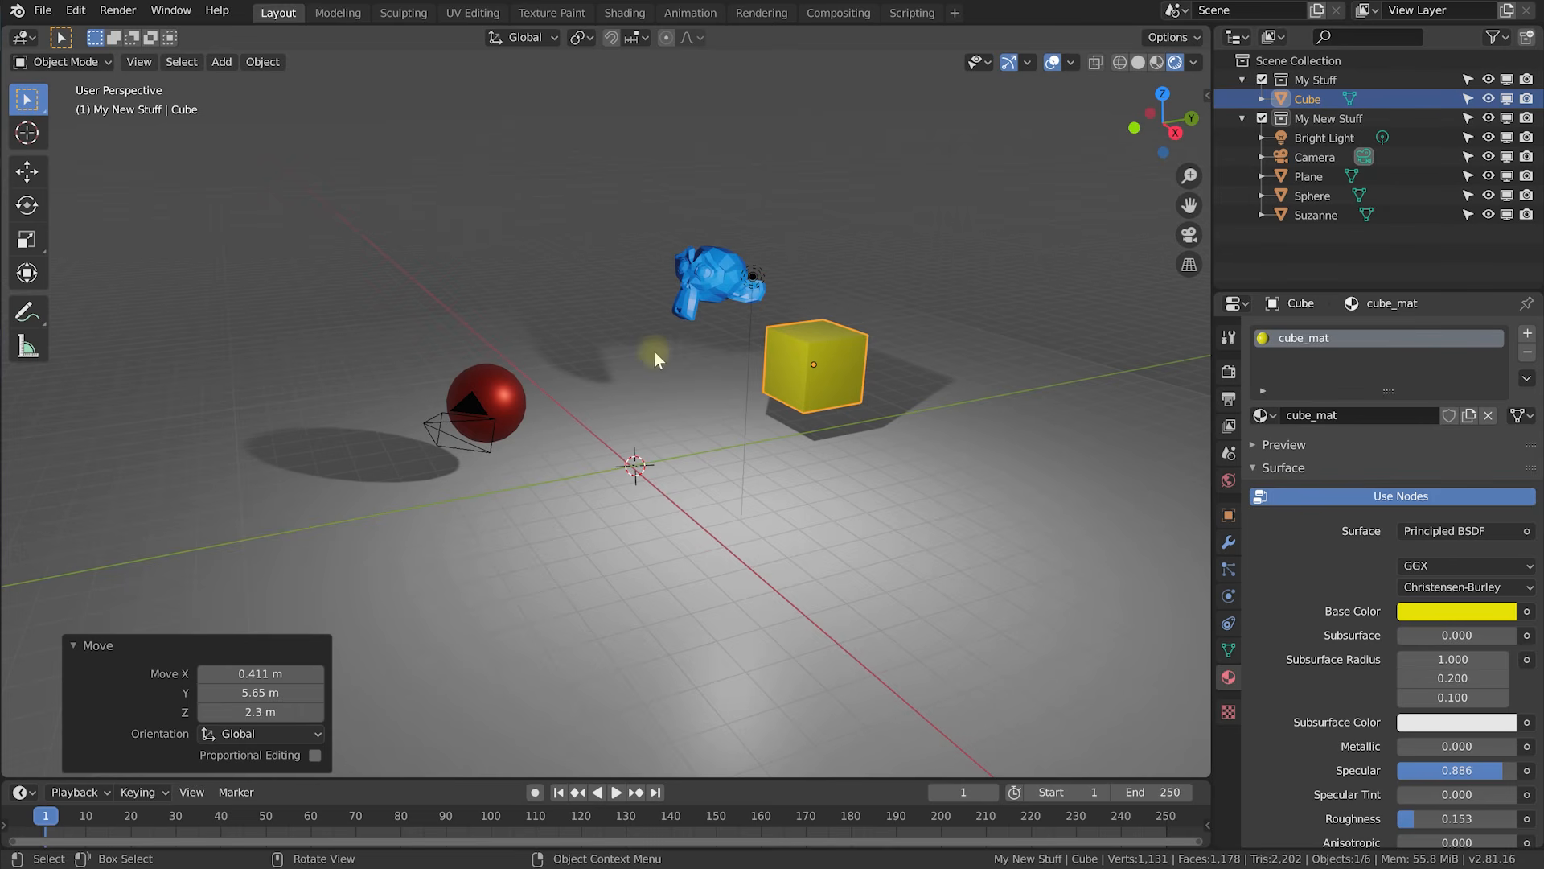
middle_click_drag(639, 335, 688, 340)
left_click(655, 240)
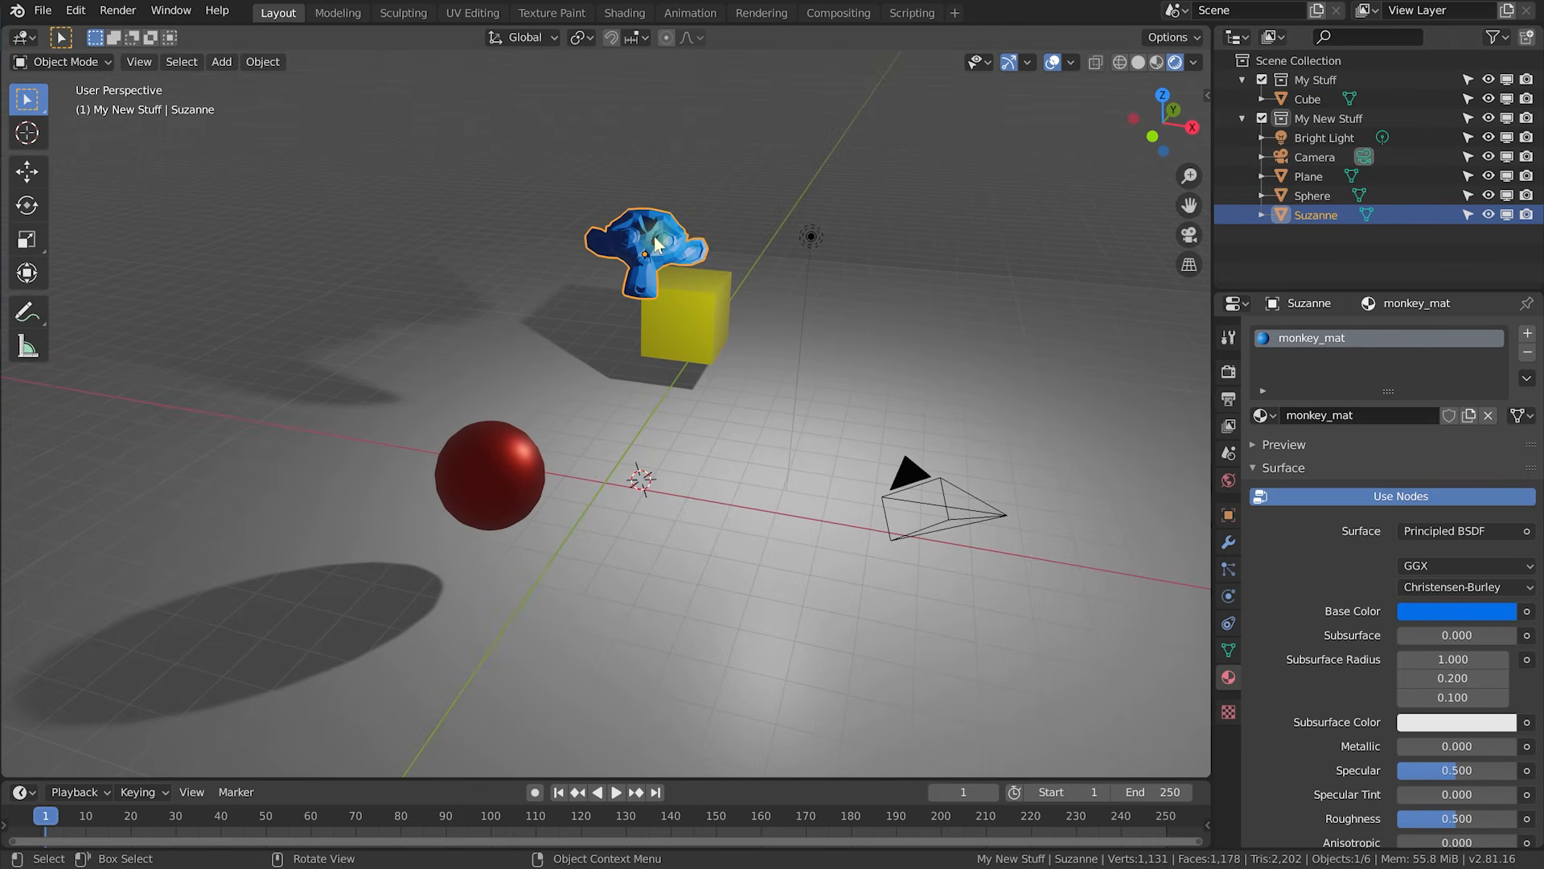
key("g")
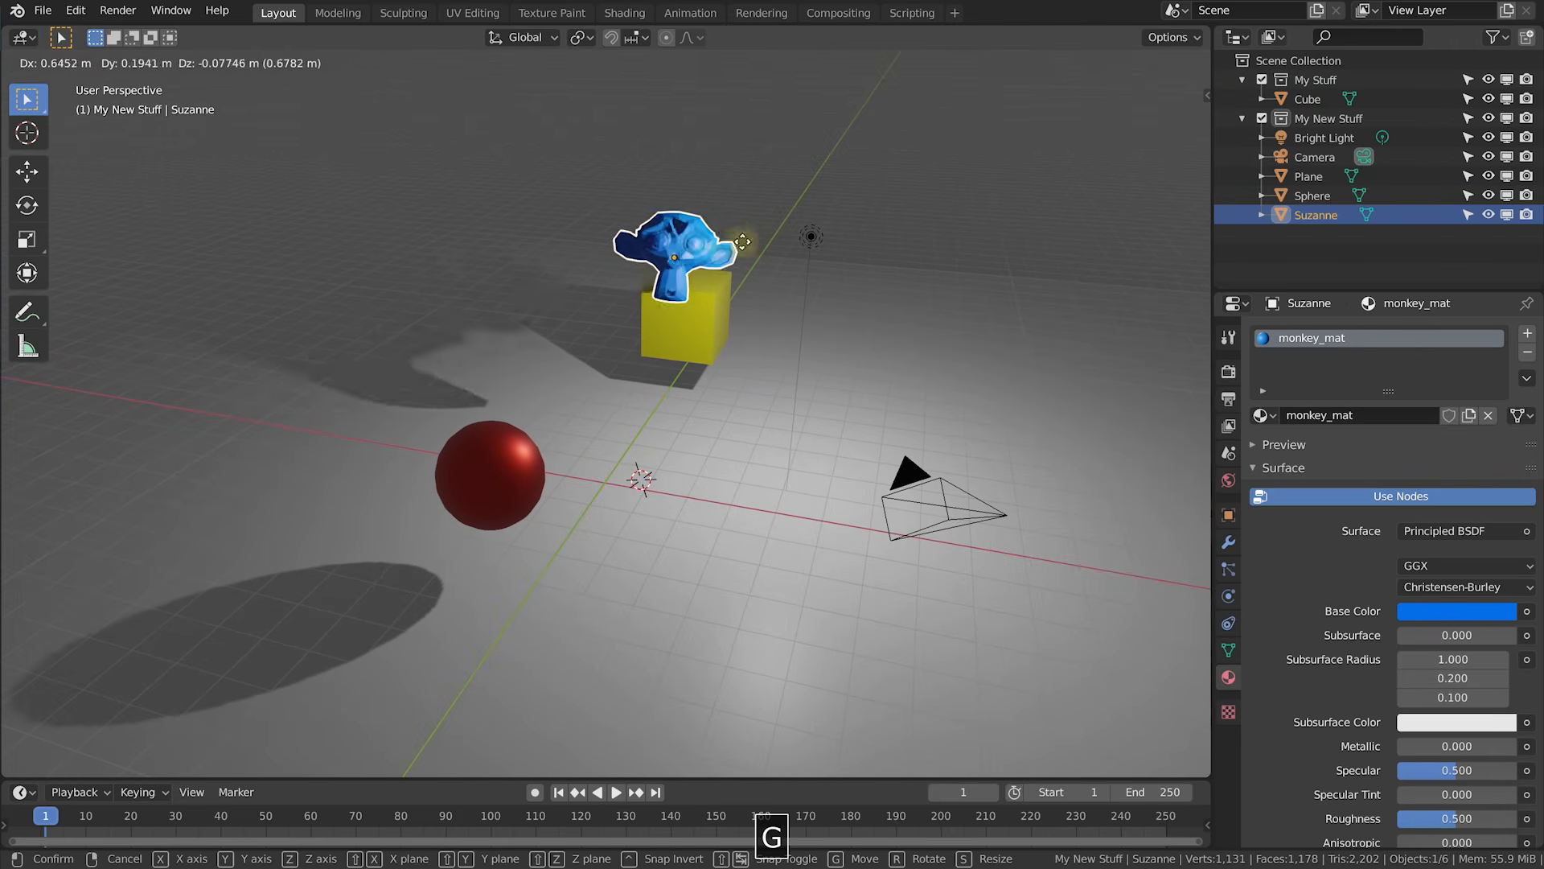
left_click(897, 311)
Line the red sphere up beside the cube by moving it along Y and X, with a final shift of about -1.36 m along Y.
middle_click_drag(862, 395, 823, 409)
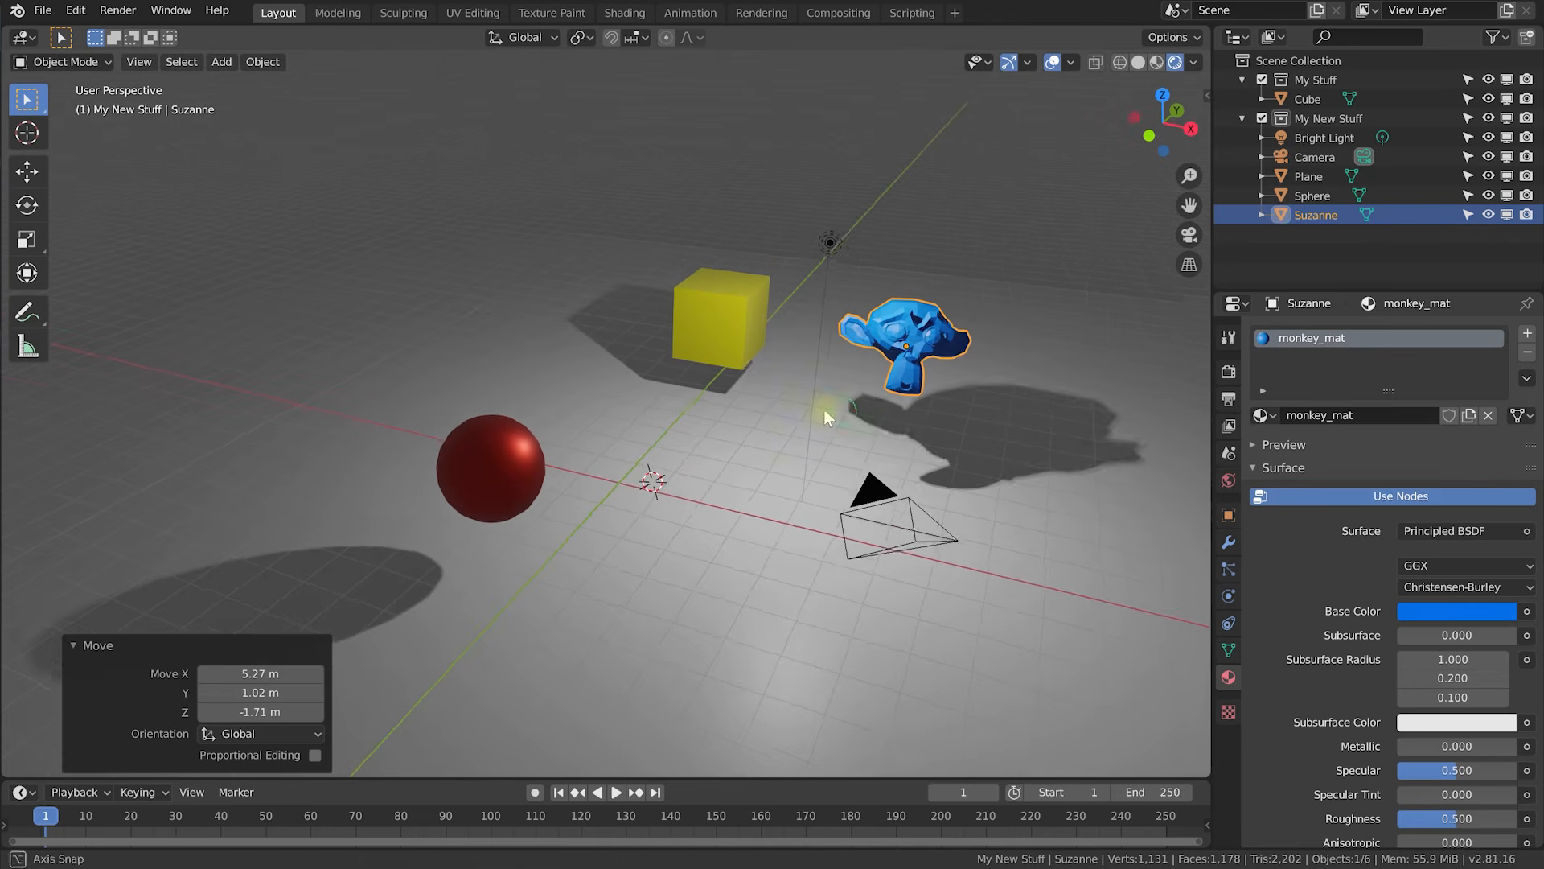
middle_click_drag(702, 457, 680, 466)
left_click(492, 460)
key("g")
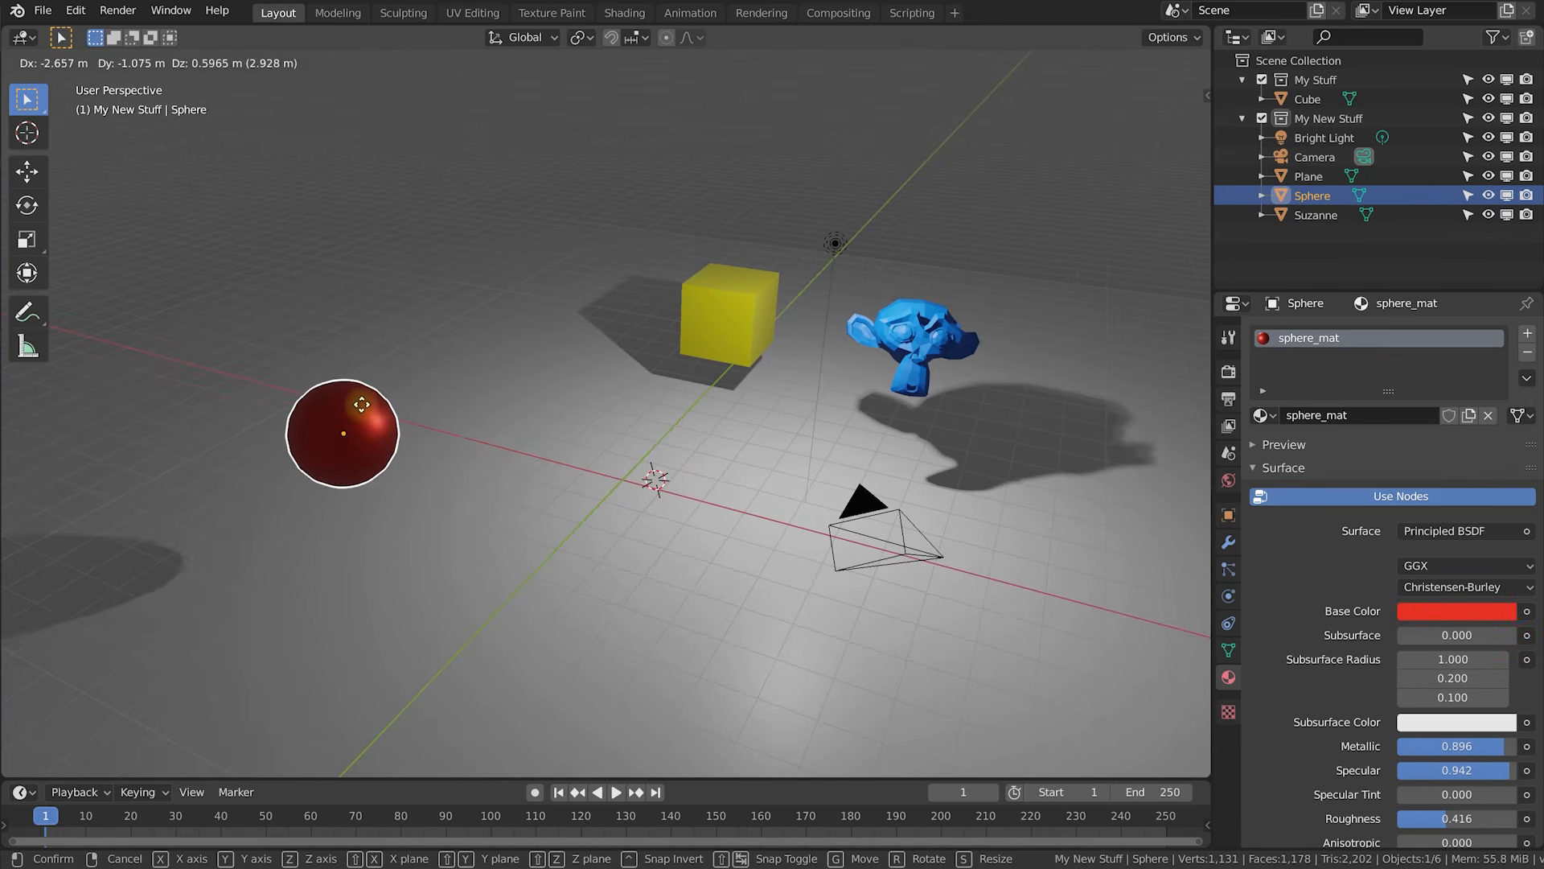
key("y")
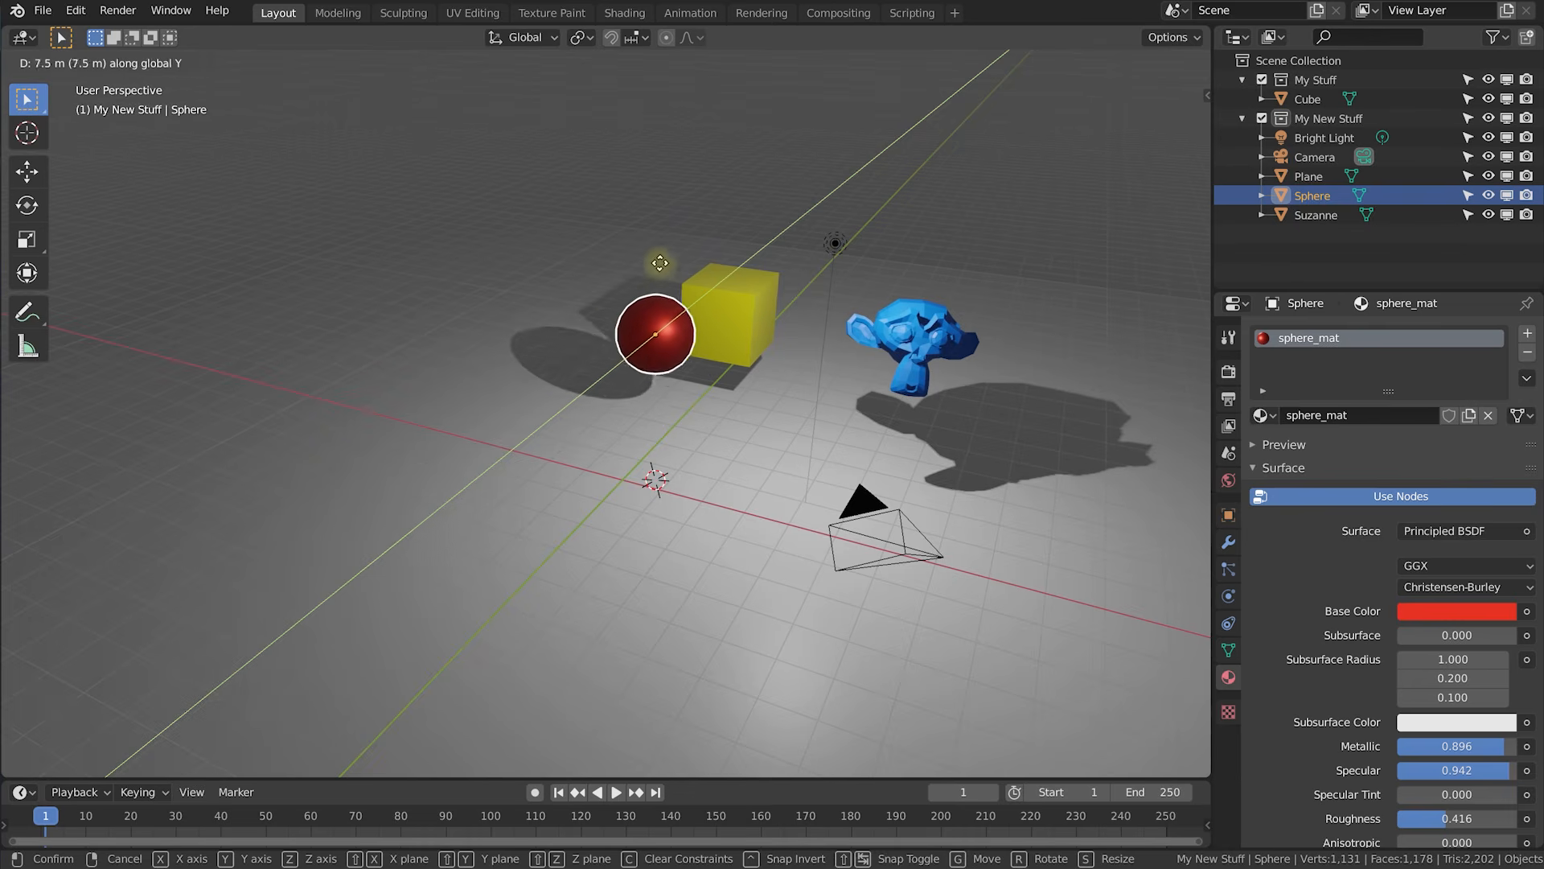
left_click(696, 262)
key("g")
key("x")
left_click(531, 286)
key("g")
key("y")
left_click(531, 312)
Move the ground plane about 15.2 m along Y and about -6.13 m along X.
mouse_move(721, 395)
middle_mouse_down()
mouse_move(741, 370)
mouse_move(631, 391)
mouse_move(722, 398)
middle_mouse_up()
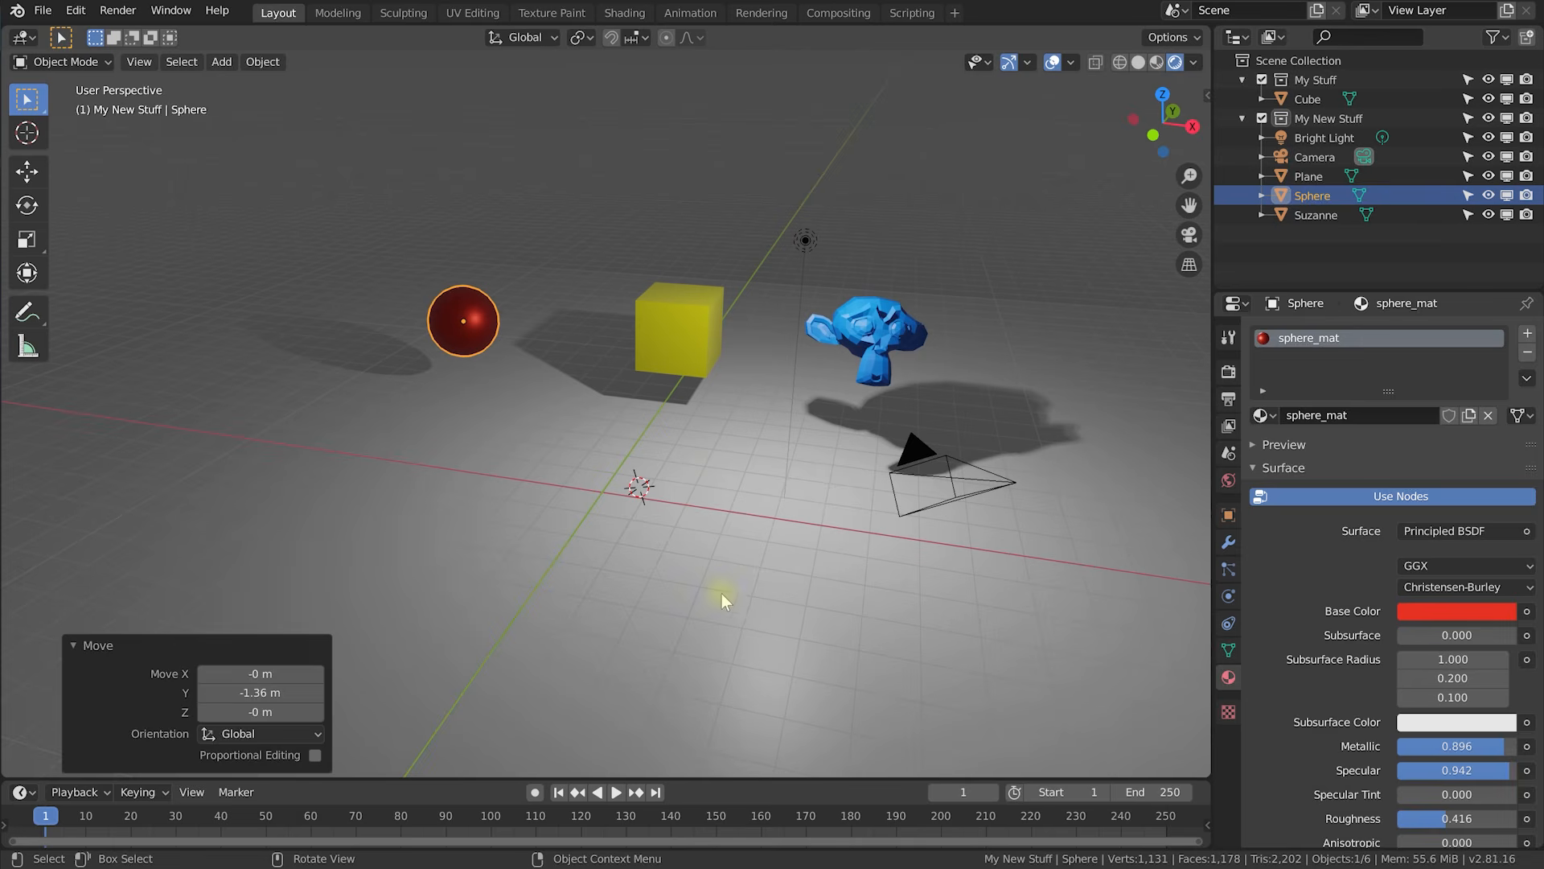
left_click(731, 573)
key("g")
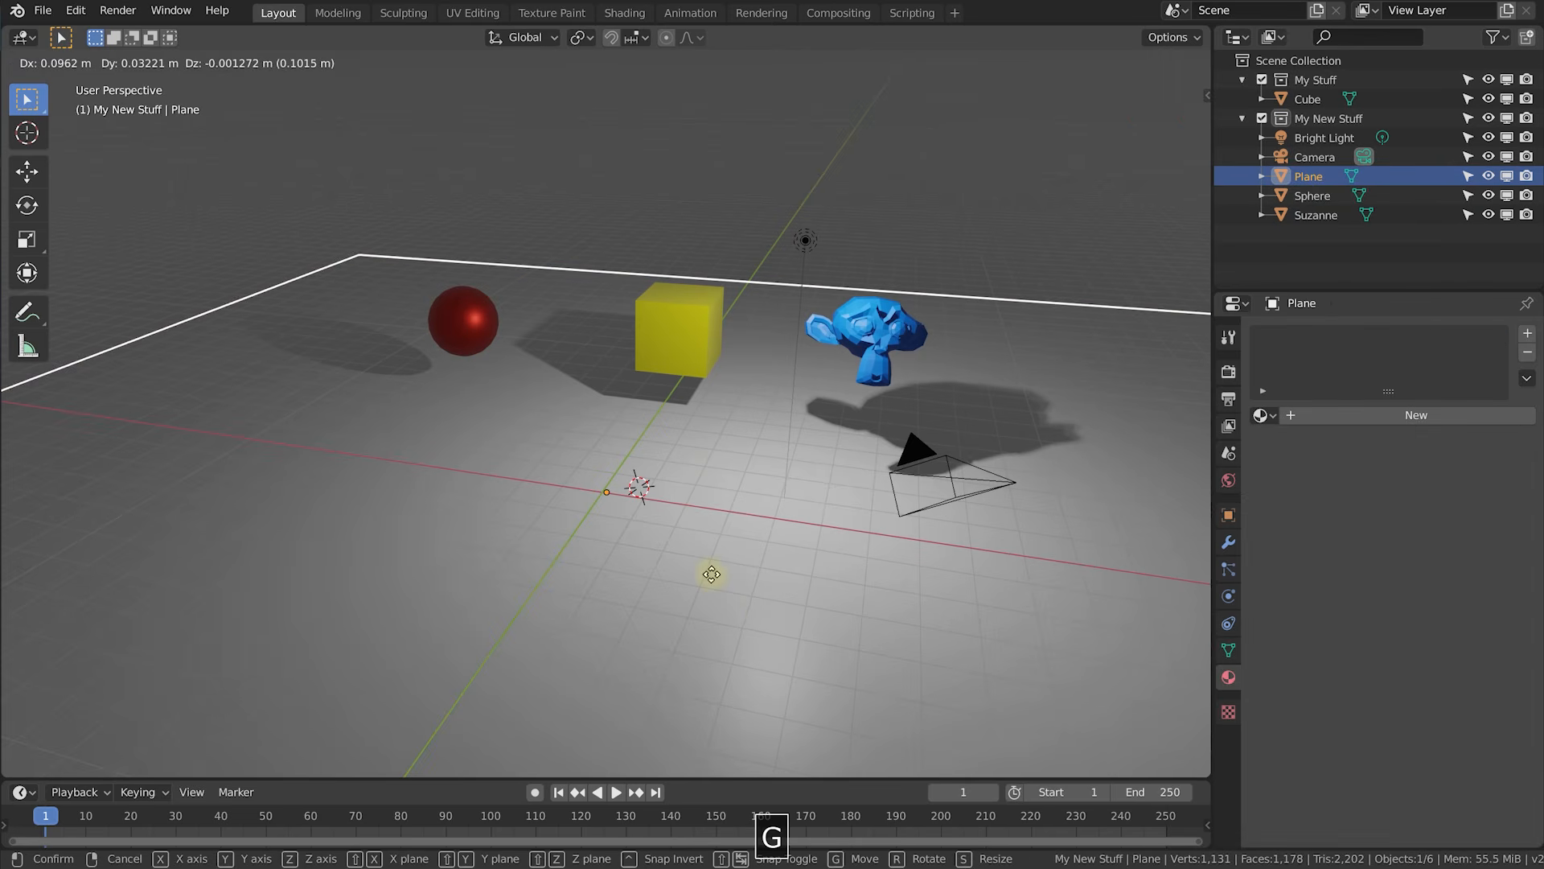
key("y")
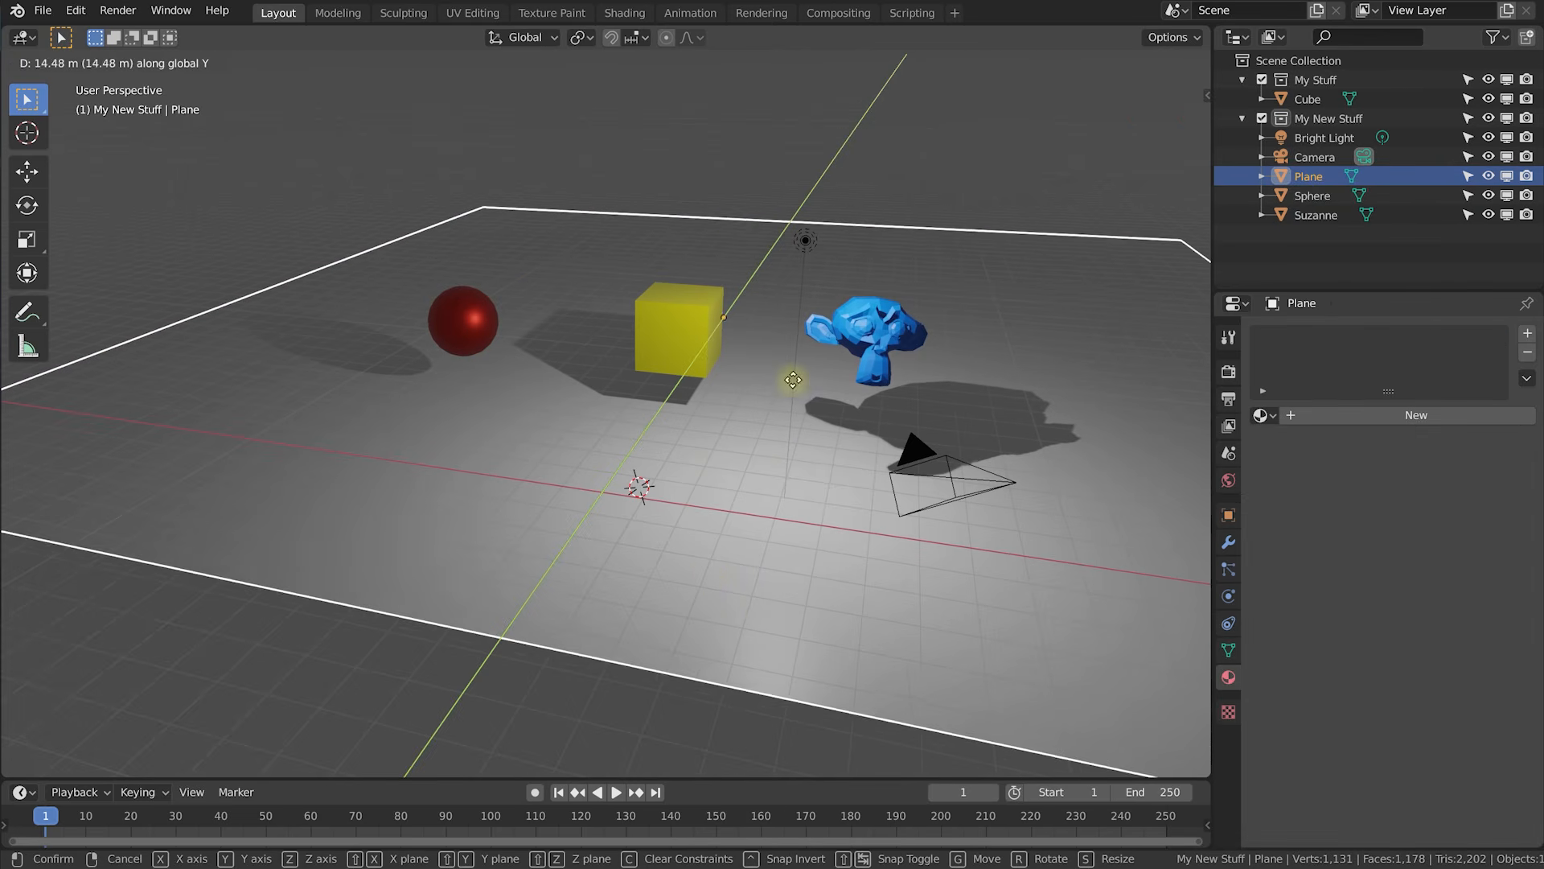
left_click(792, 370)
key("g")
key("x")
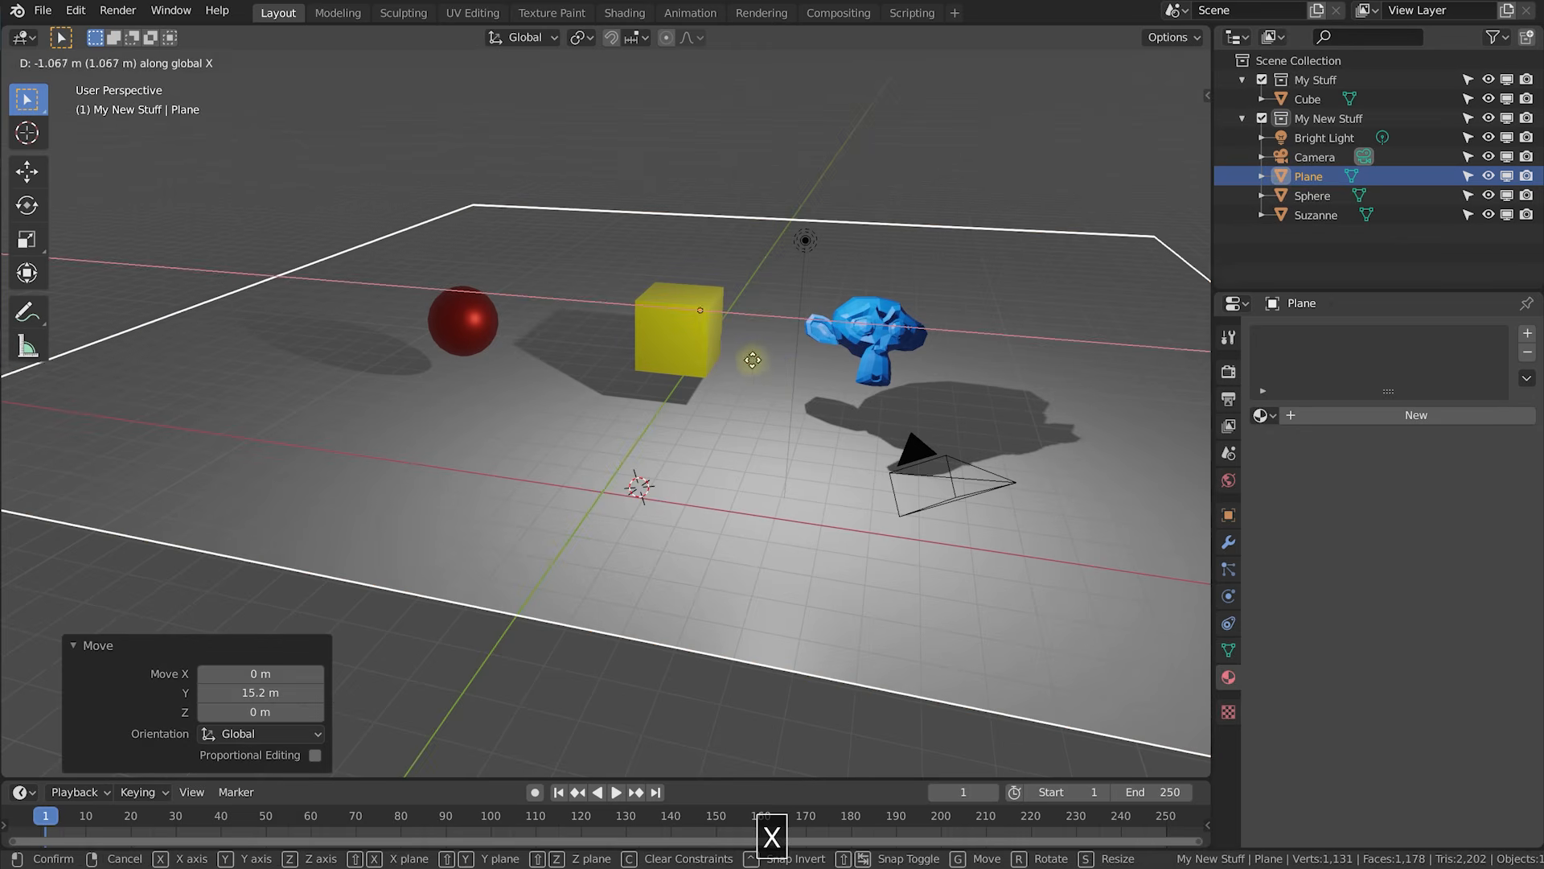
left_click(846, 312)
Rotate the monkey head about -33.8° around the global Z axis.
scroll(847, 321, "up", 5)
middle_click_drag(910, 304, 774, 278, "shift")
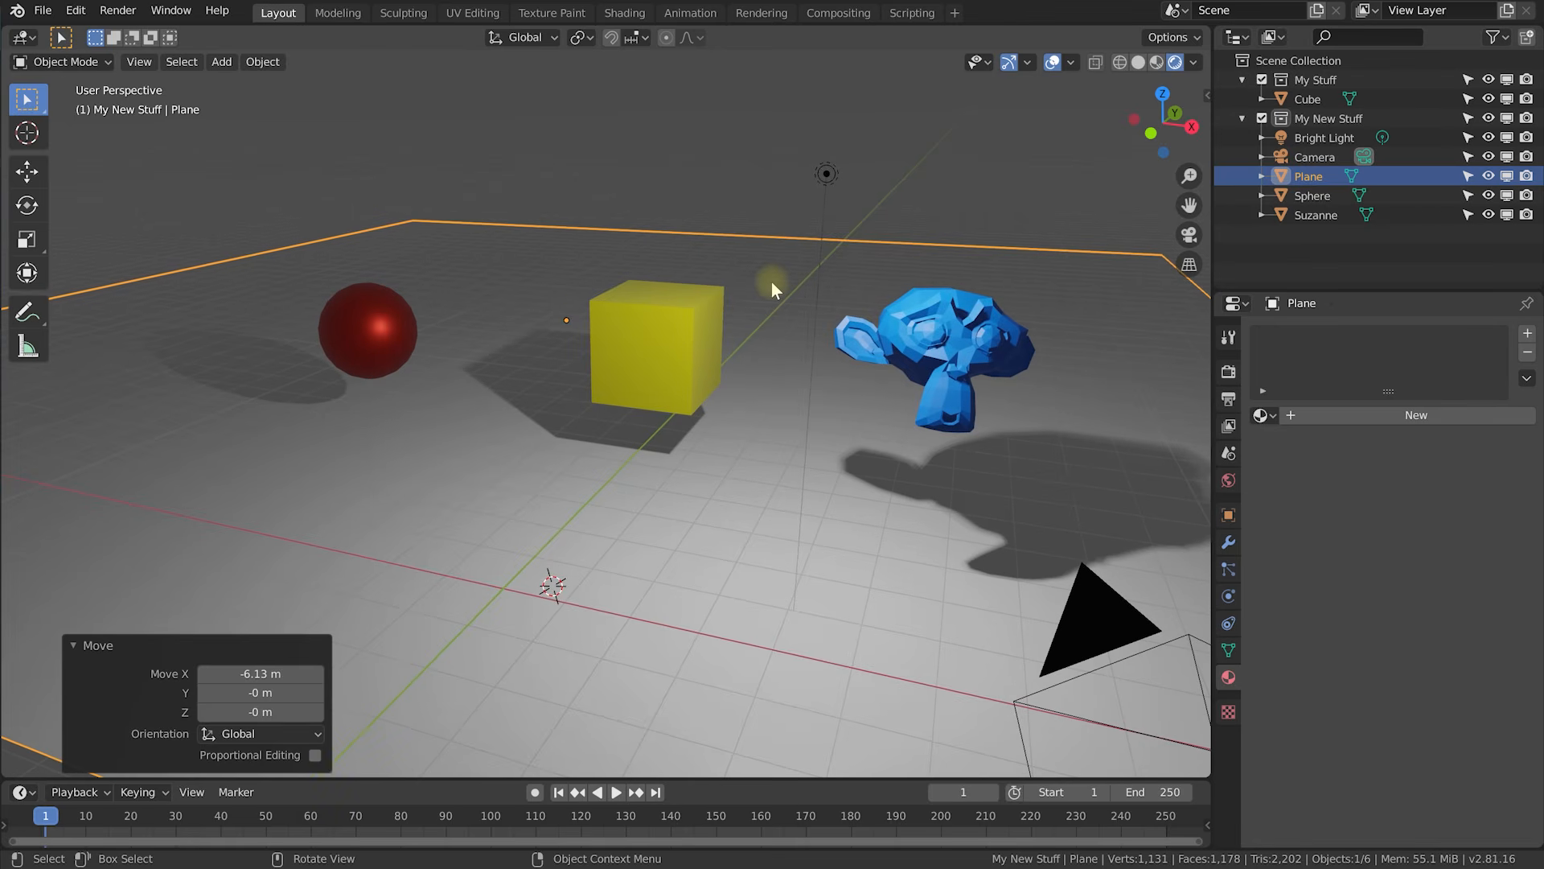
left_click(948, 350)
key("r")
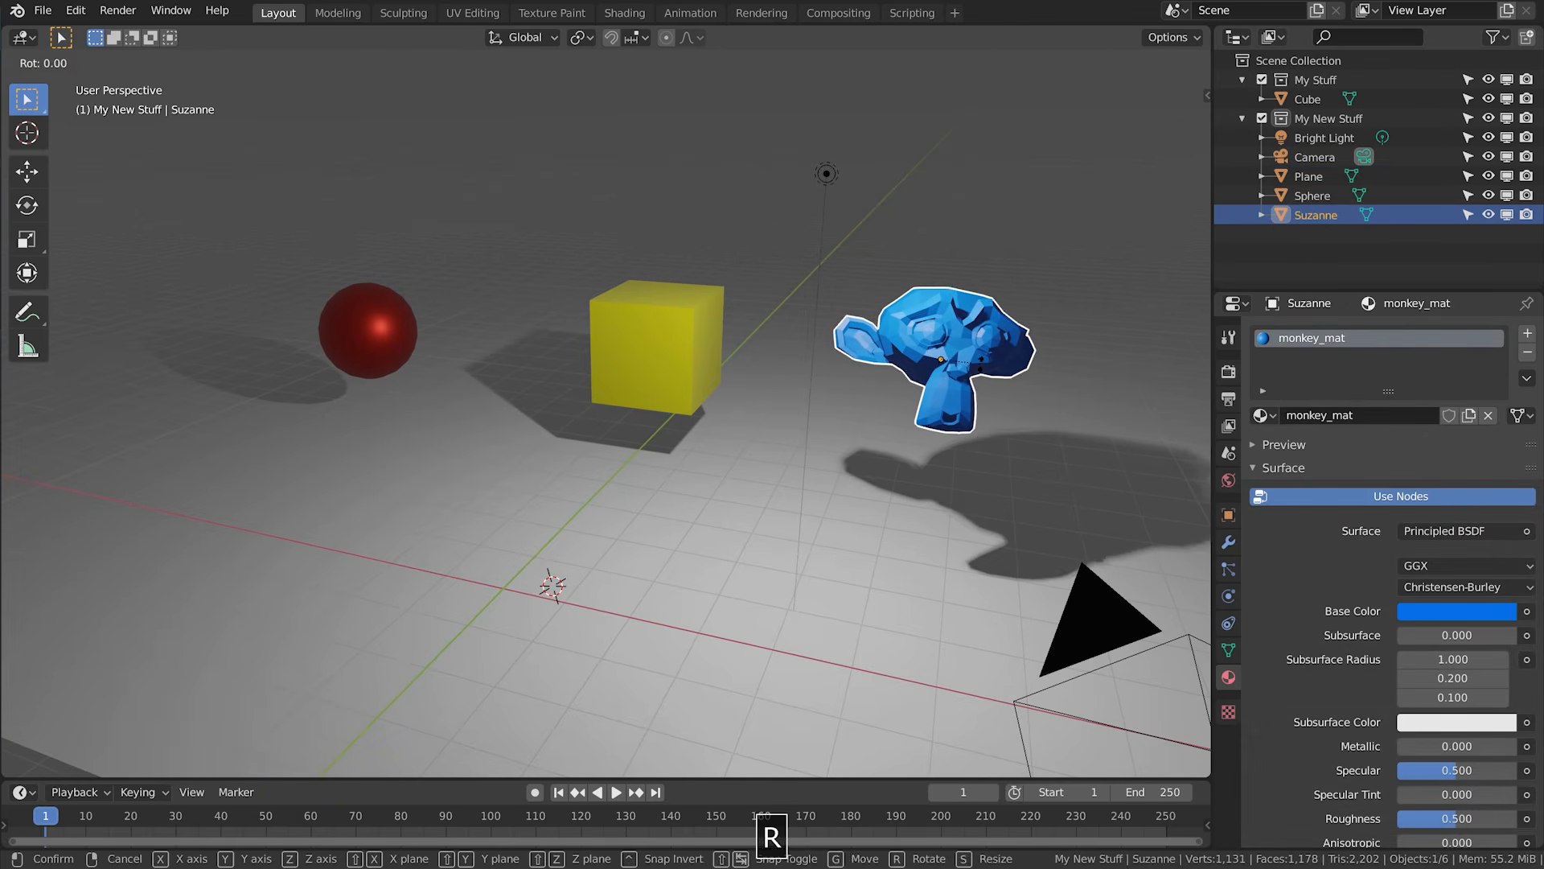
key("z")
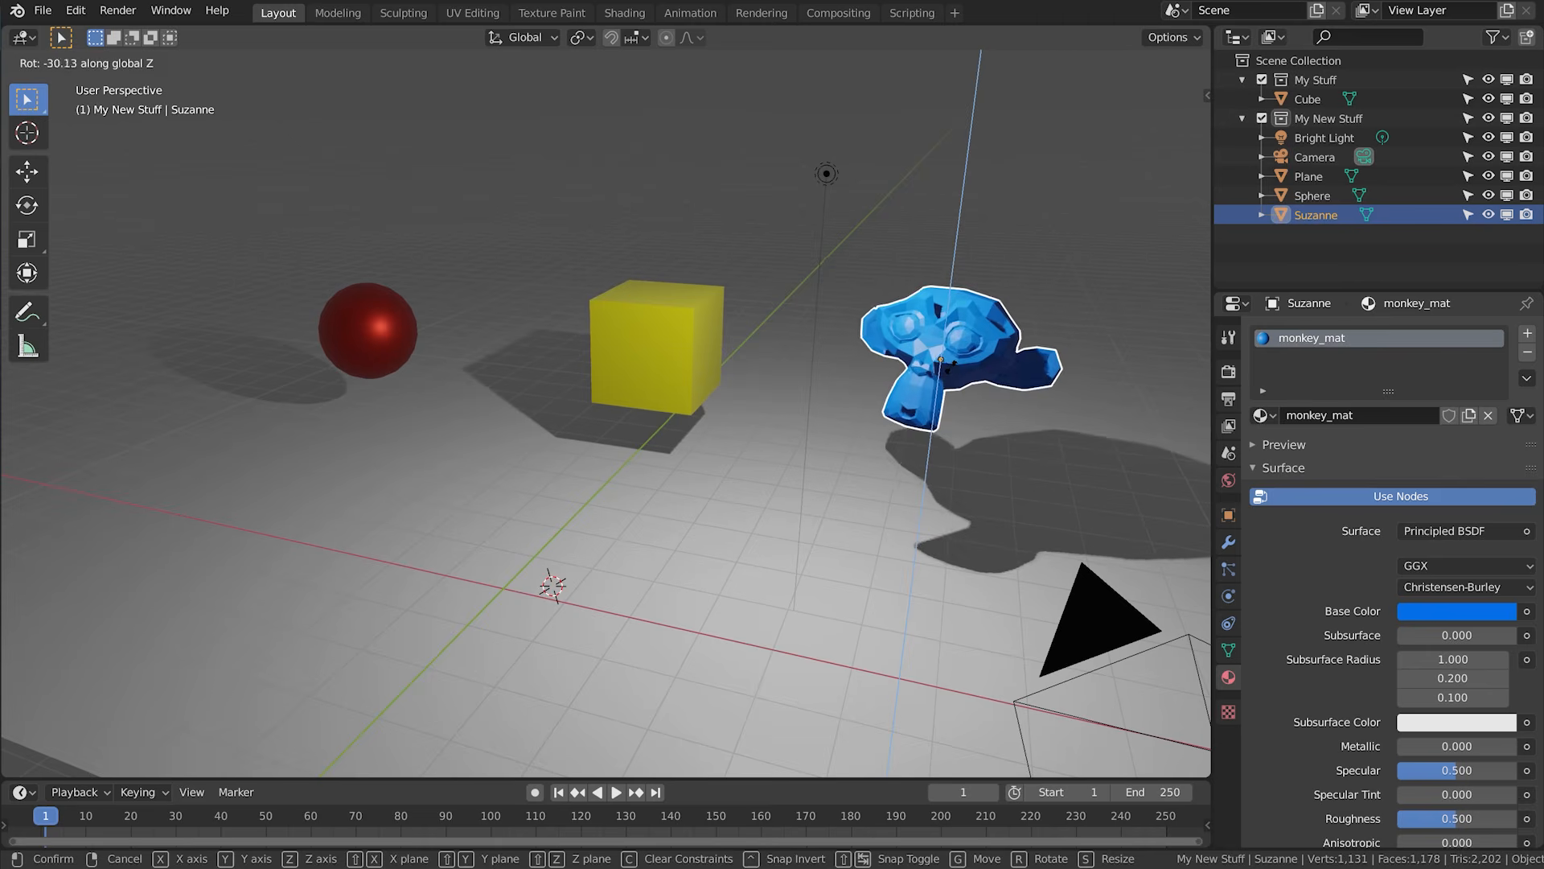
left_click(952, 375)
Recenter the ground plane under the three objects by moving it about 7.66 m along X.
middle_click_drag(951, 375, 812, 326)
scroll(813, 325, "up", 2)
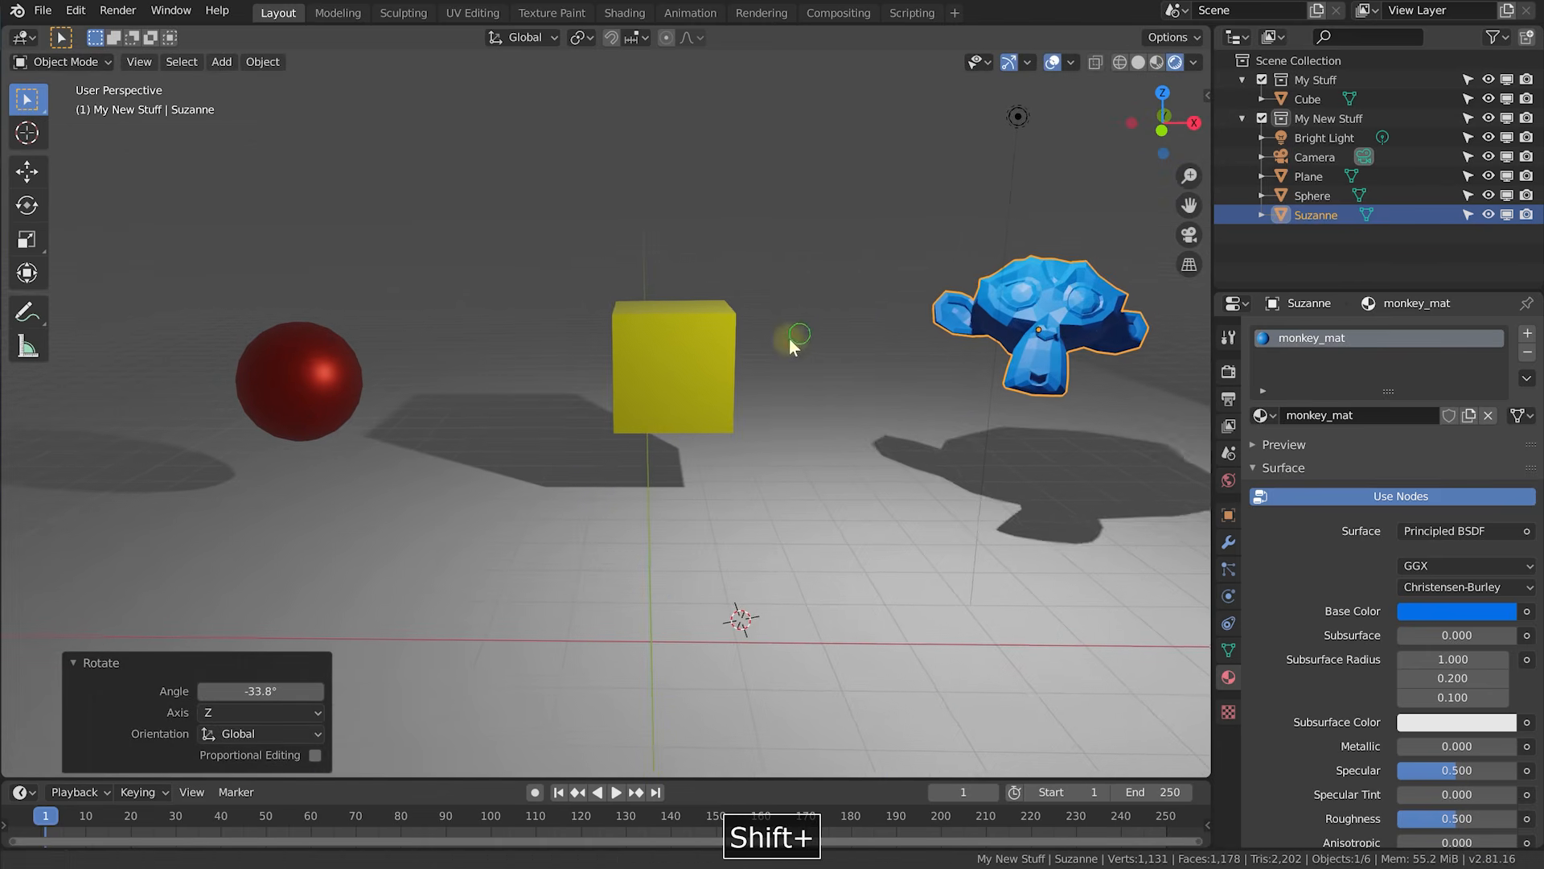
left_click(475, 522)
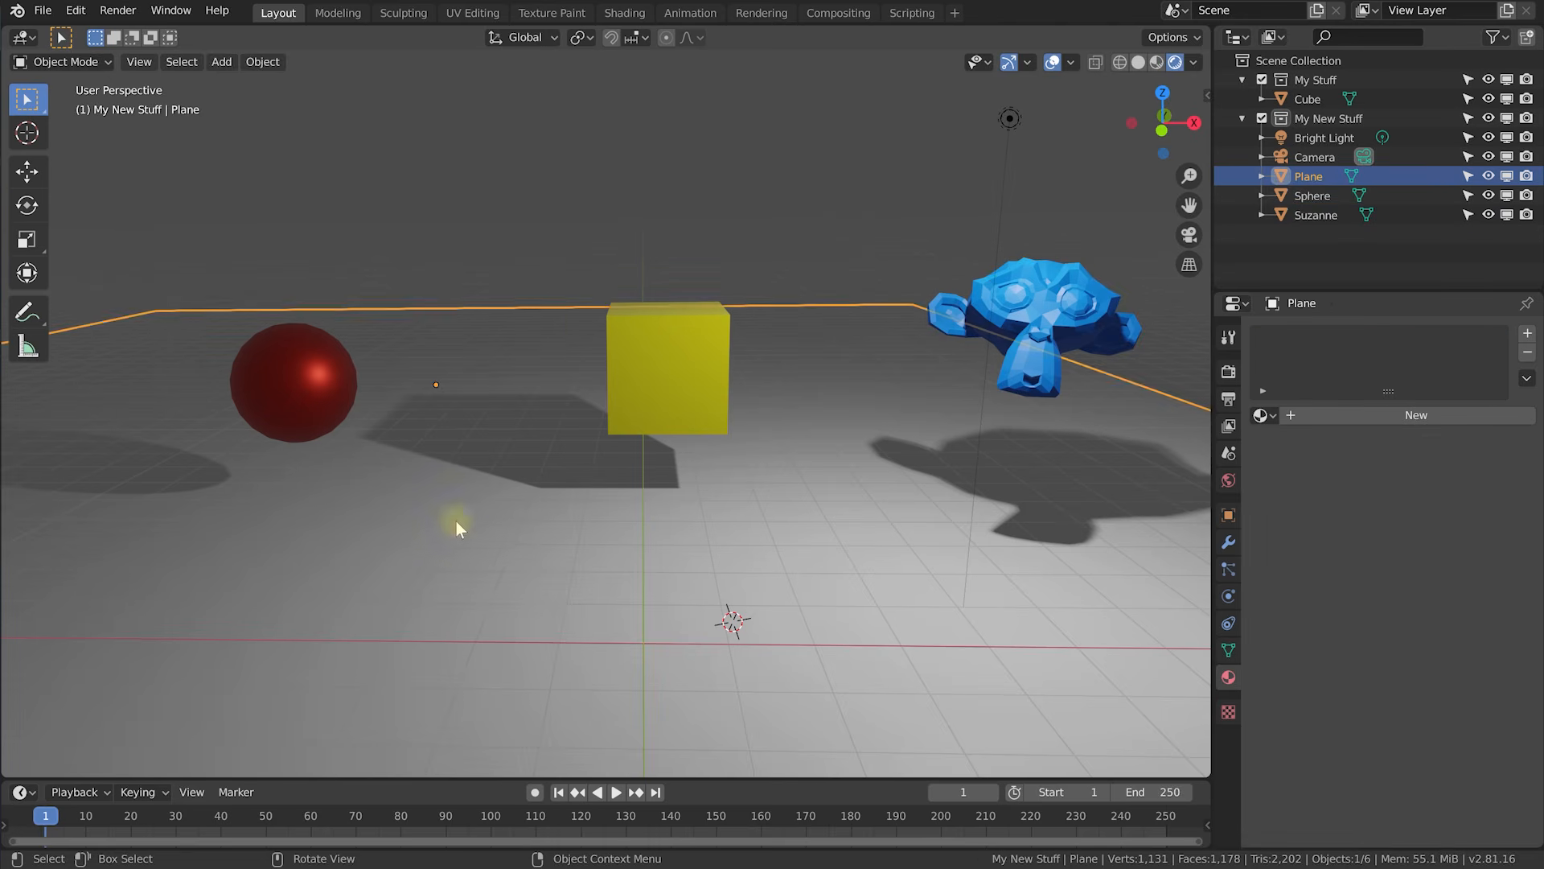
key("g")
key("x")
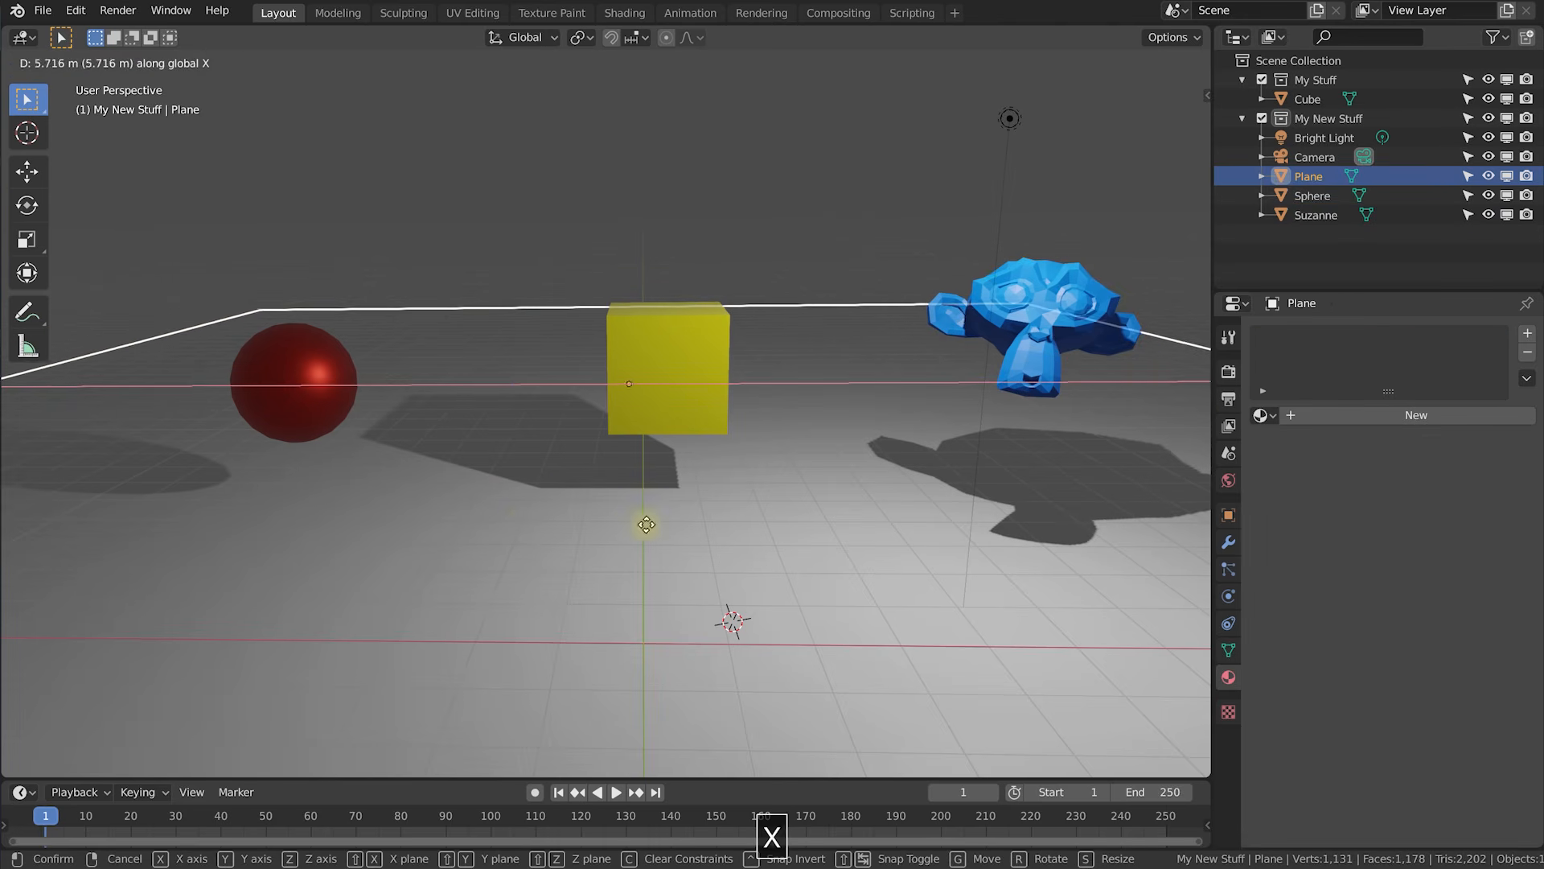
left_click(702, 526)
Add a new material to the ground plane and rename it plane_mat.
middle_click_drag(796, 505, 849, 431)
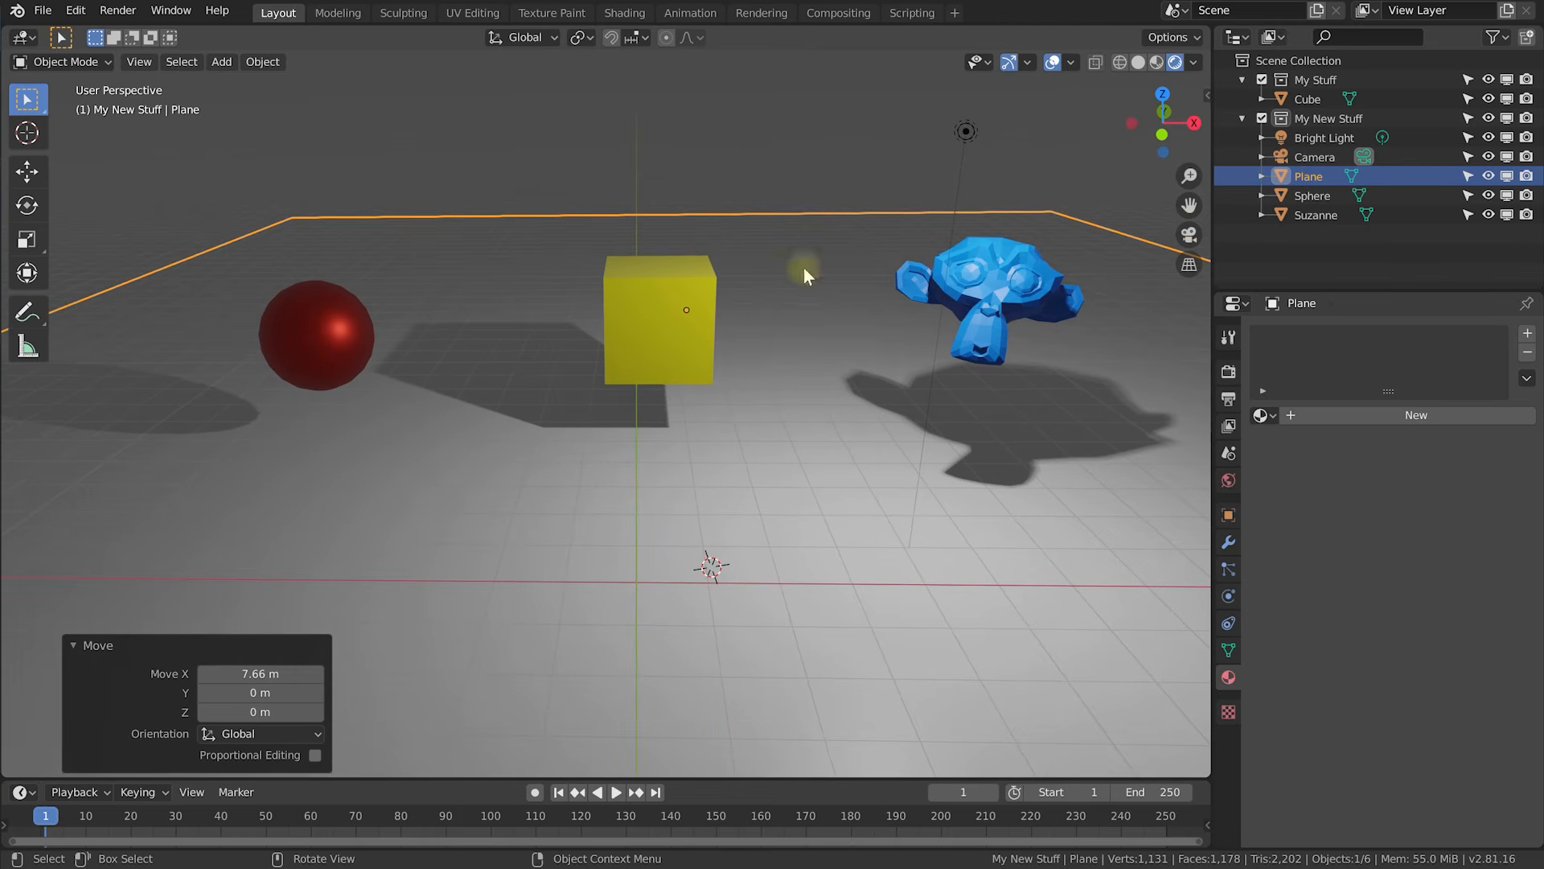
left_click(814, 514)
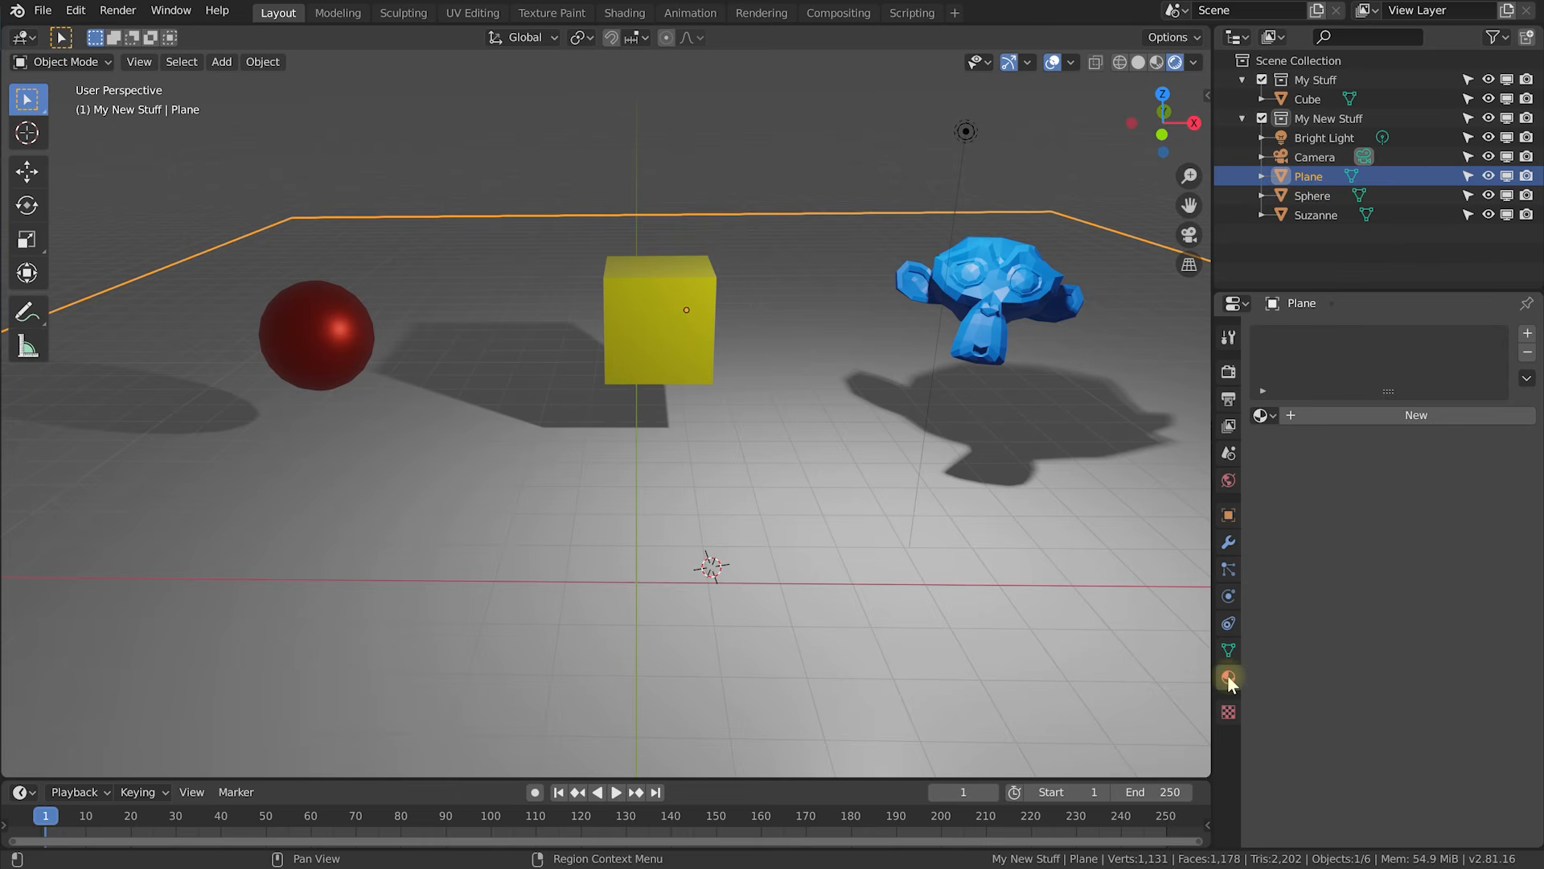
left_click(1409, 417)
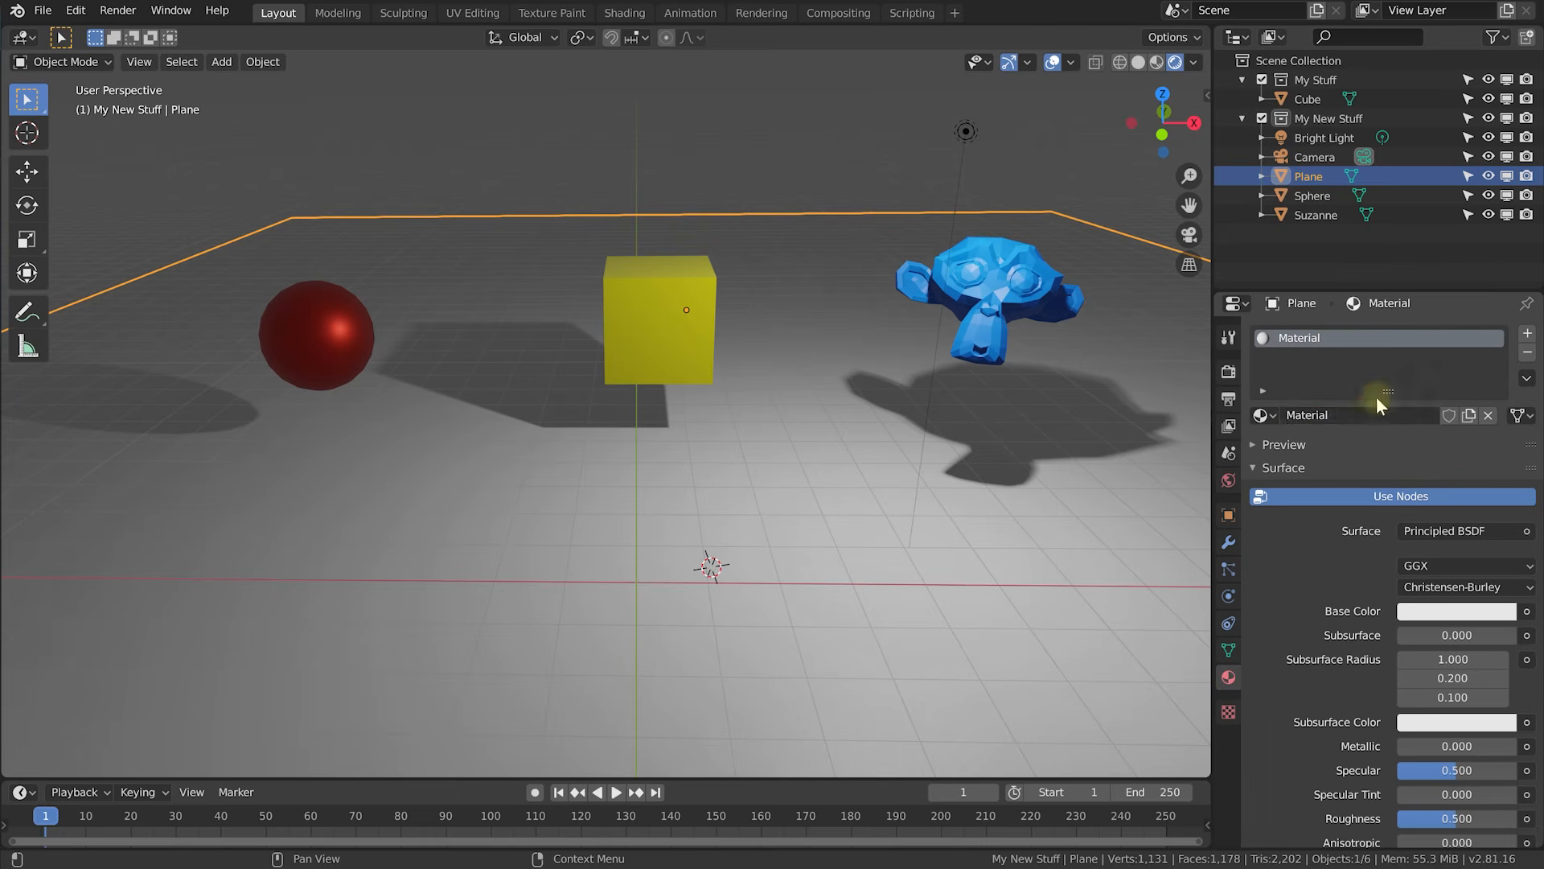
left_click(1331, 410)
type("plane_mat")
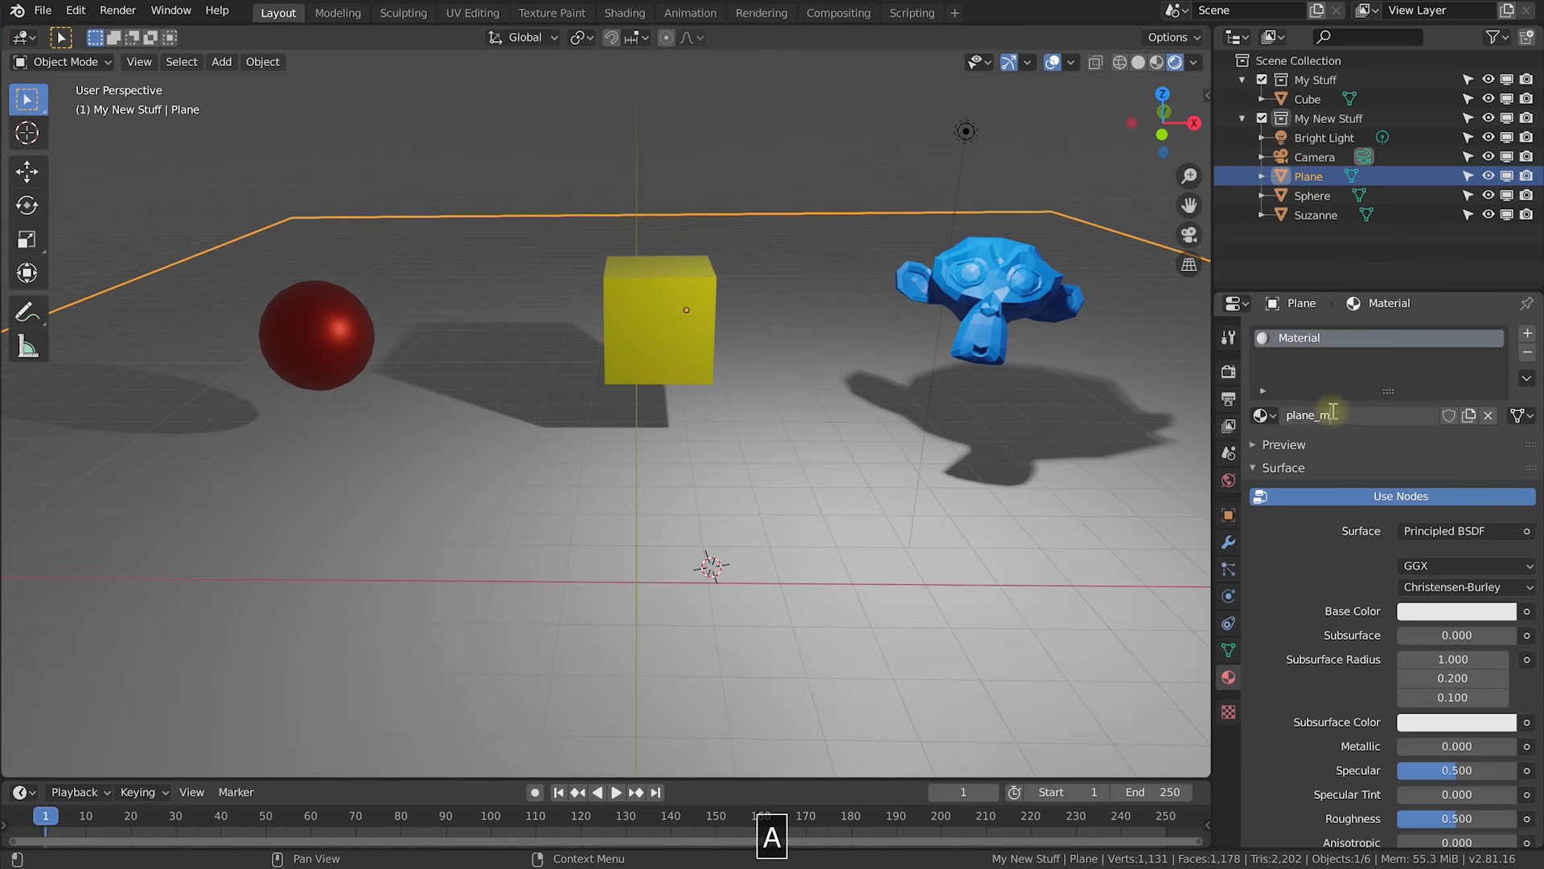
key("Return")
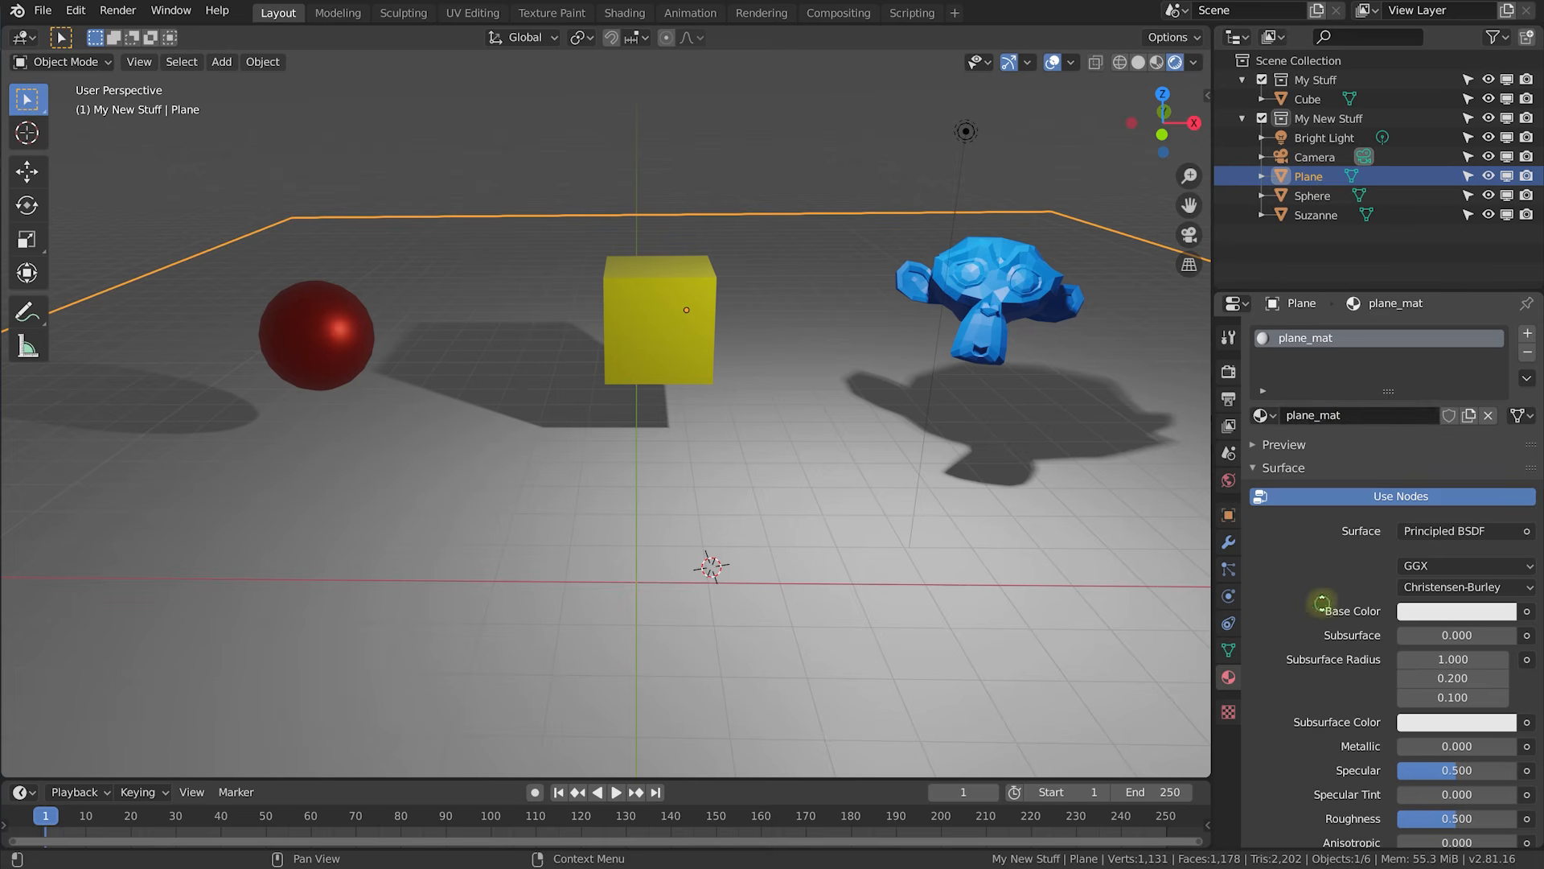
Set the plane material's roughness to 0.114, specular to 0.596 and metallic to 0.446, and darken its base color to dark gray.
scroll(1345, 463, "down", 5)
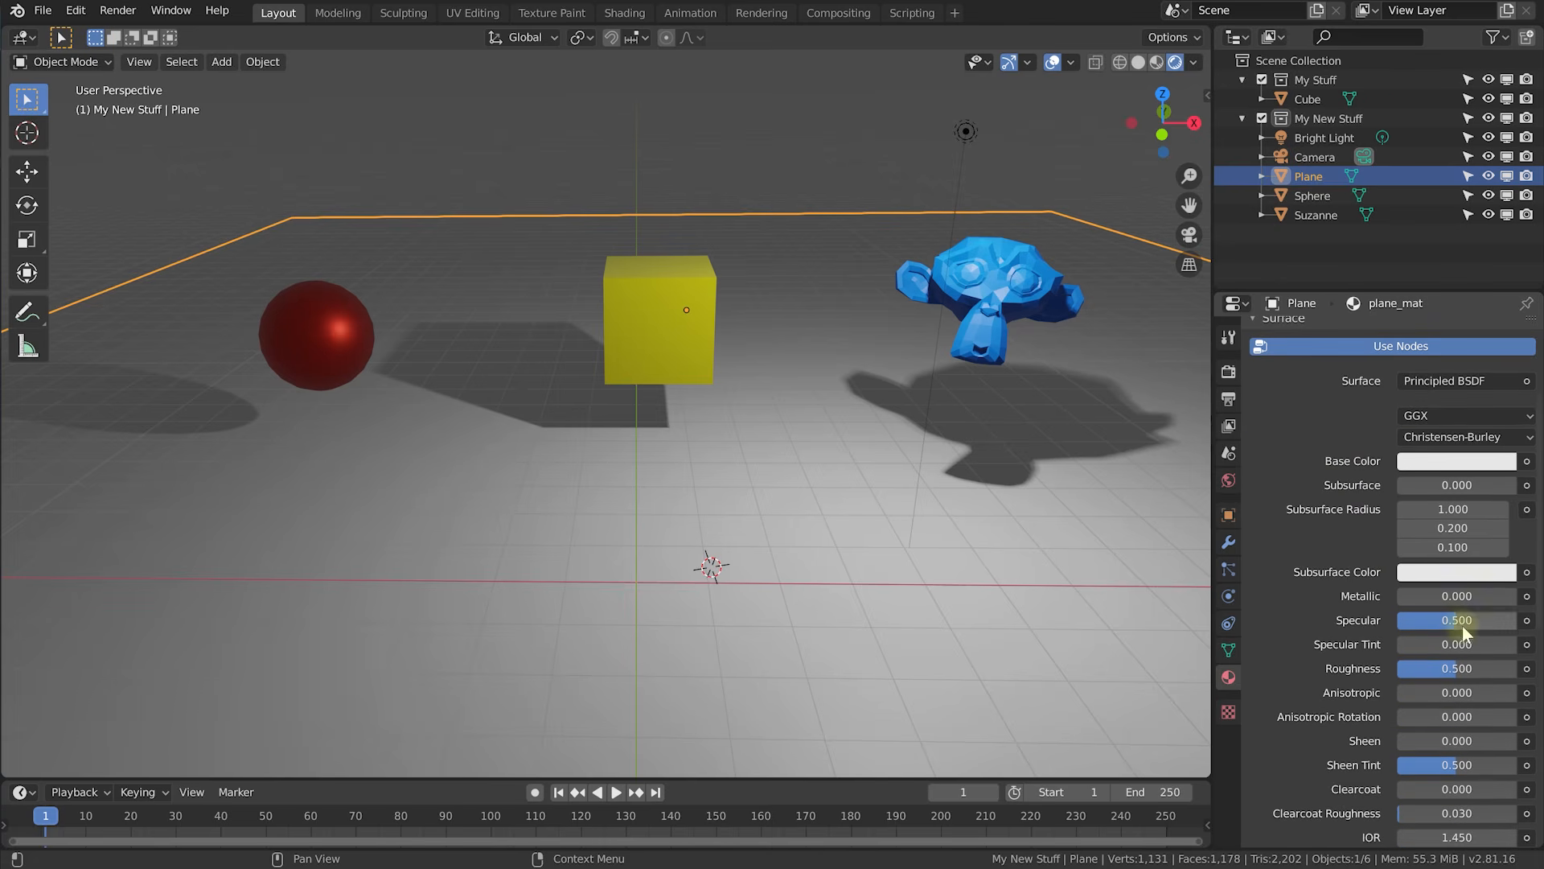
left_click_drag(1455, 674, 1411, 674)
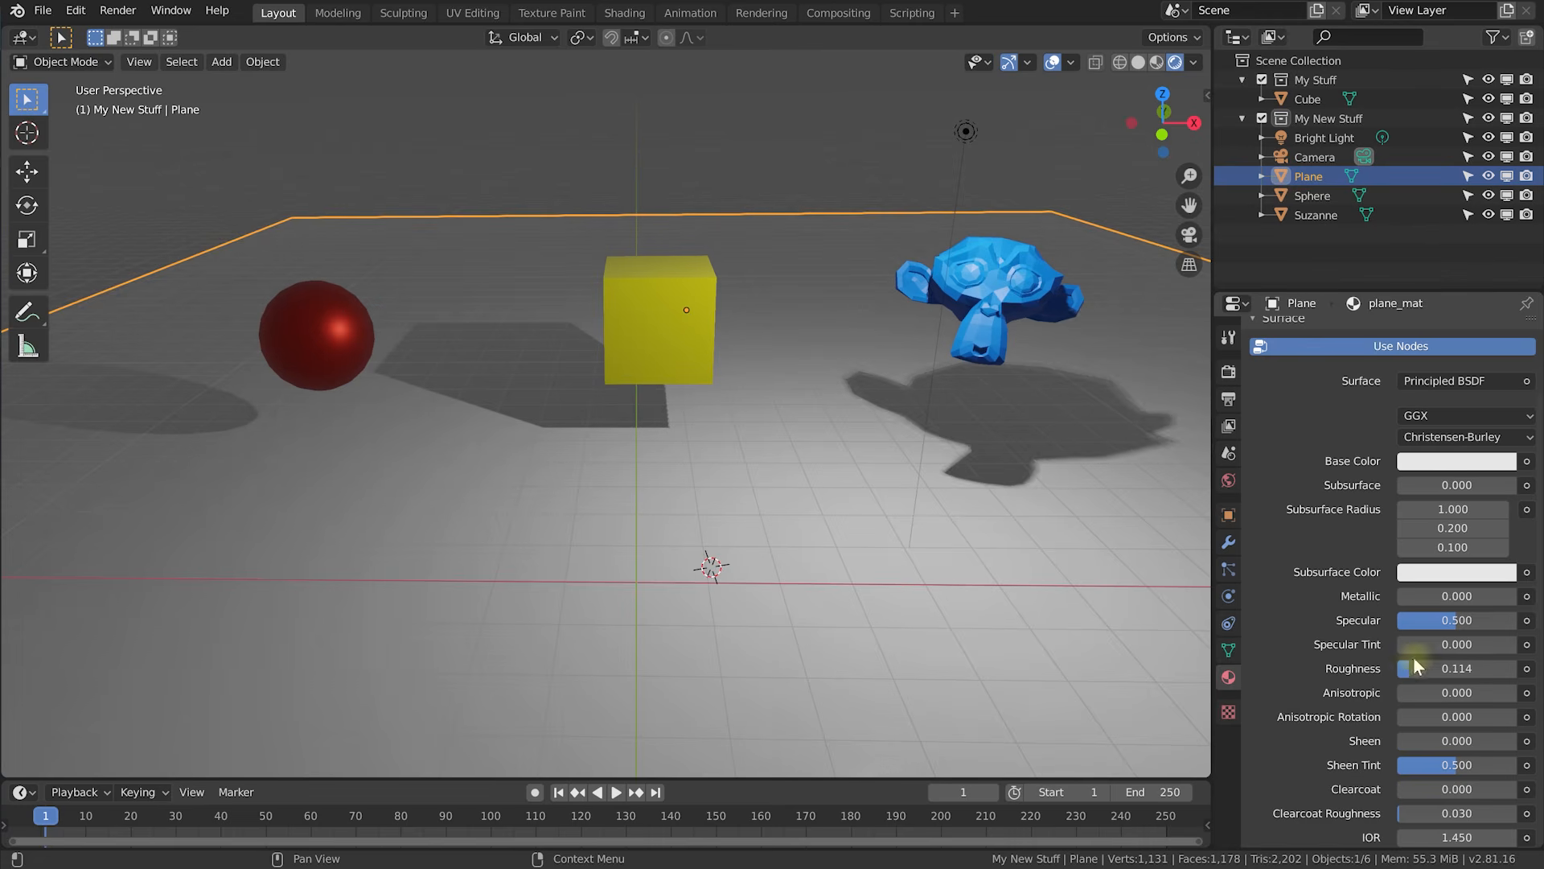
left_click_drag(1452, 624, 1451, 596)
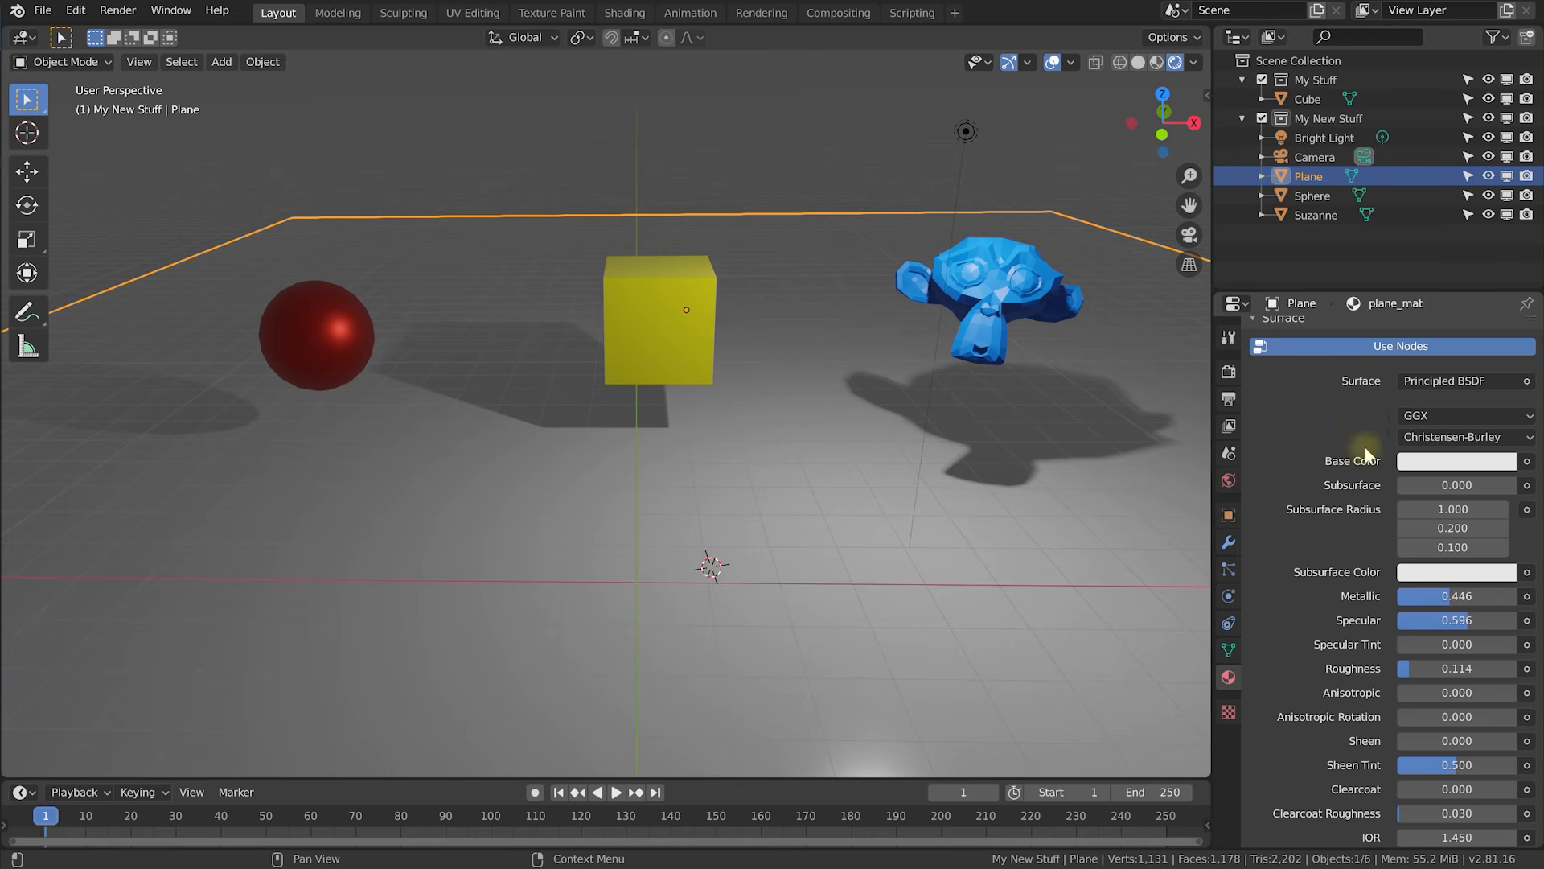
left_click(1448, 463)
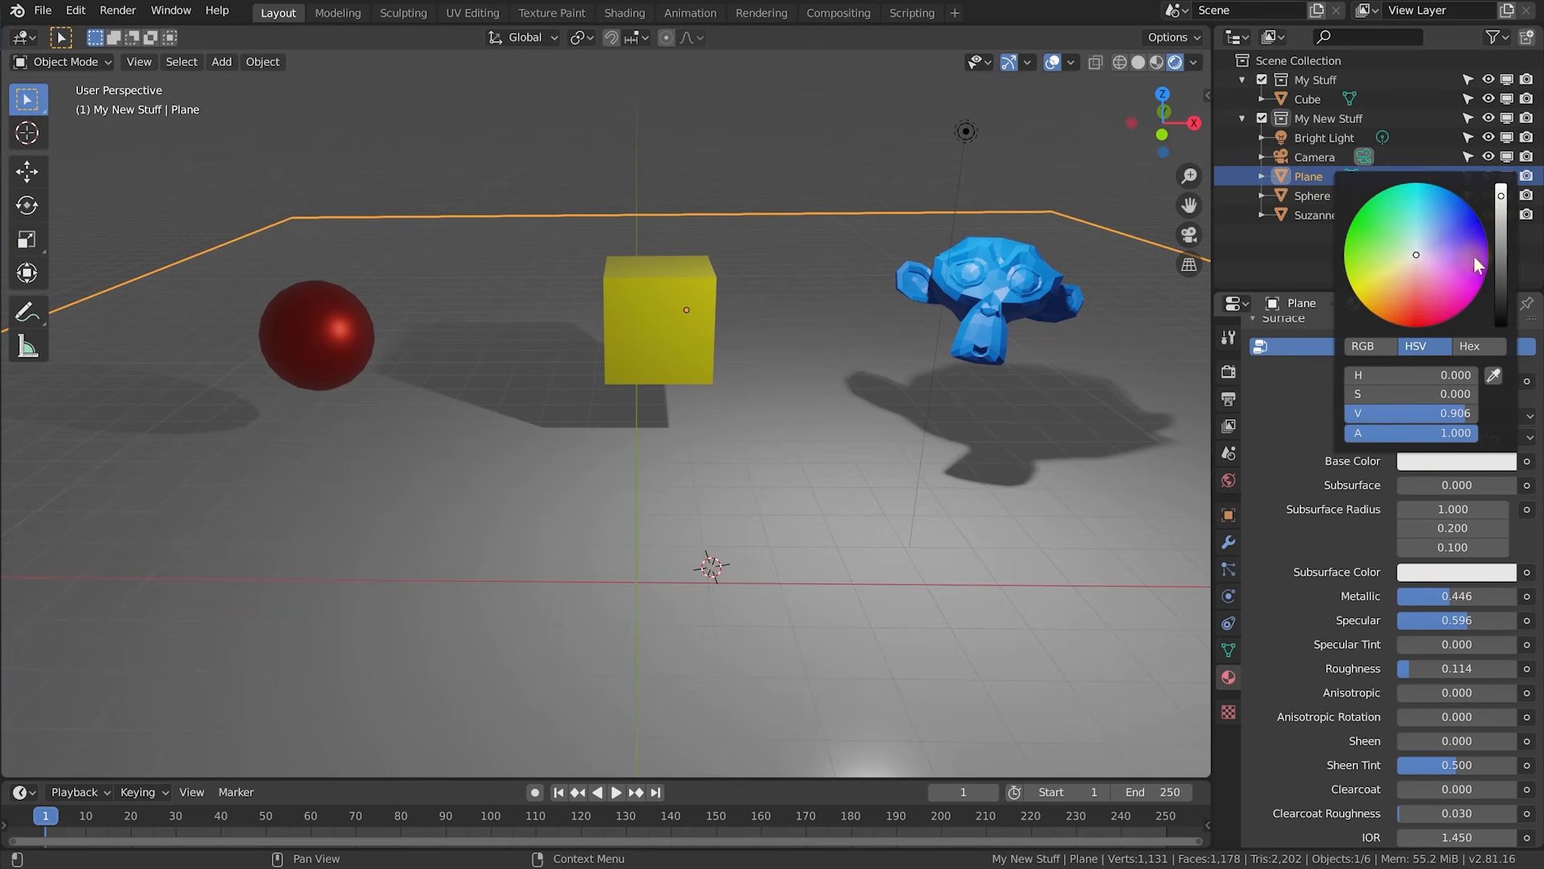
left_click_drag(1504, 195, 1501, 278)
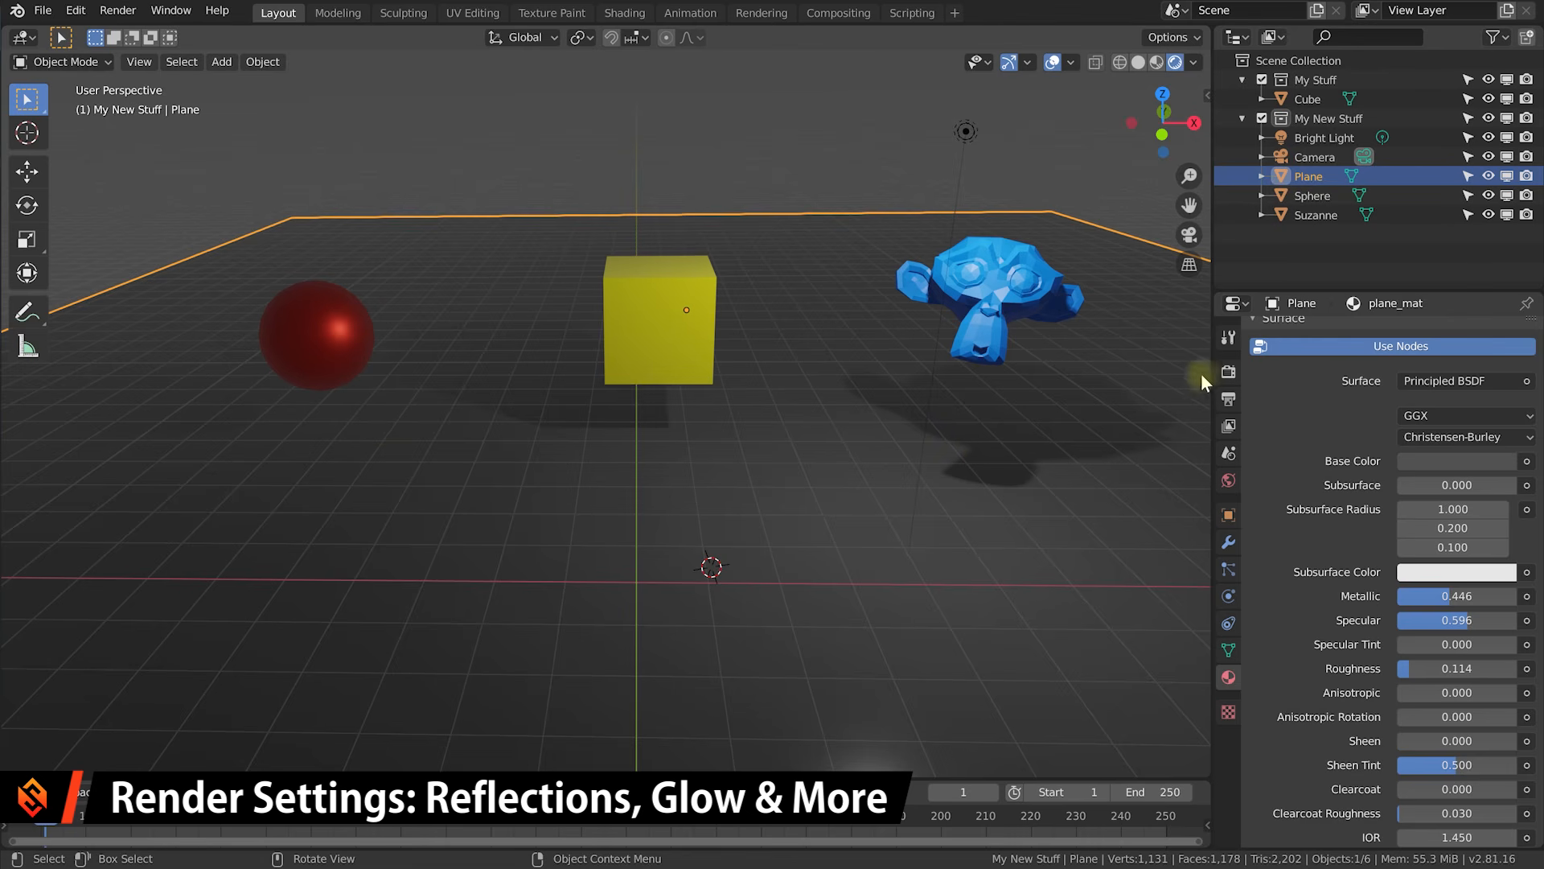
Switch the render engine to Cycles with GPU Compute as the device, and save the file.
left_click(1228, 373)
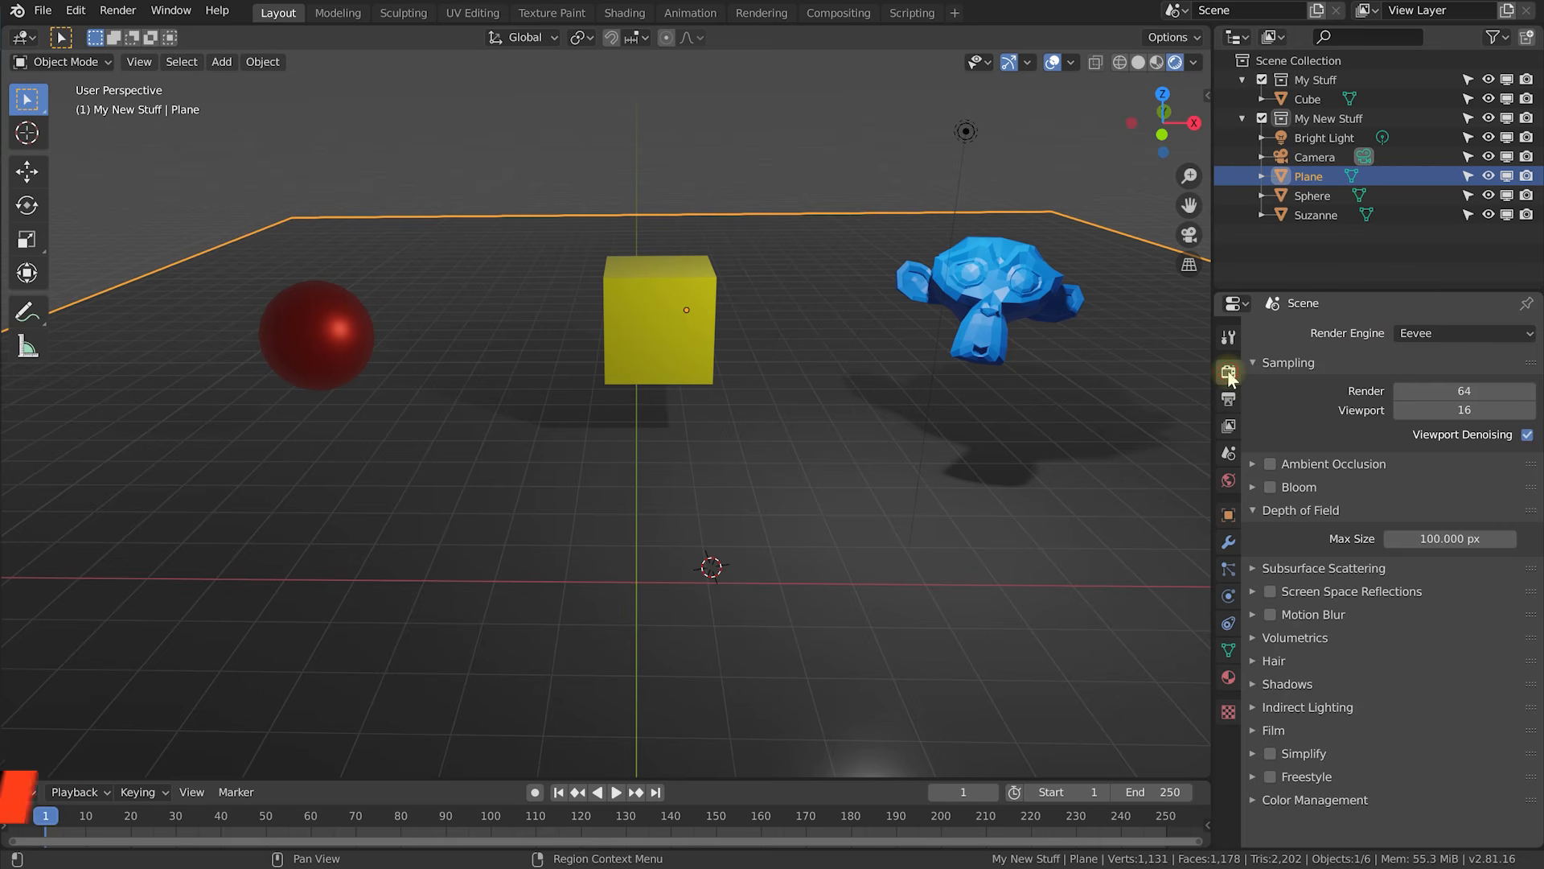
left_click(1464, 334)
left_click(1422, 398)
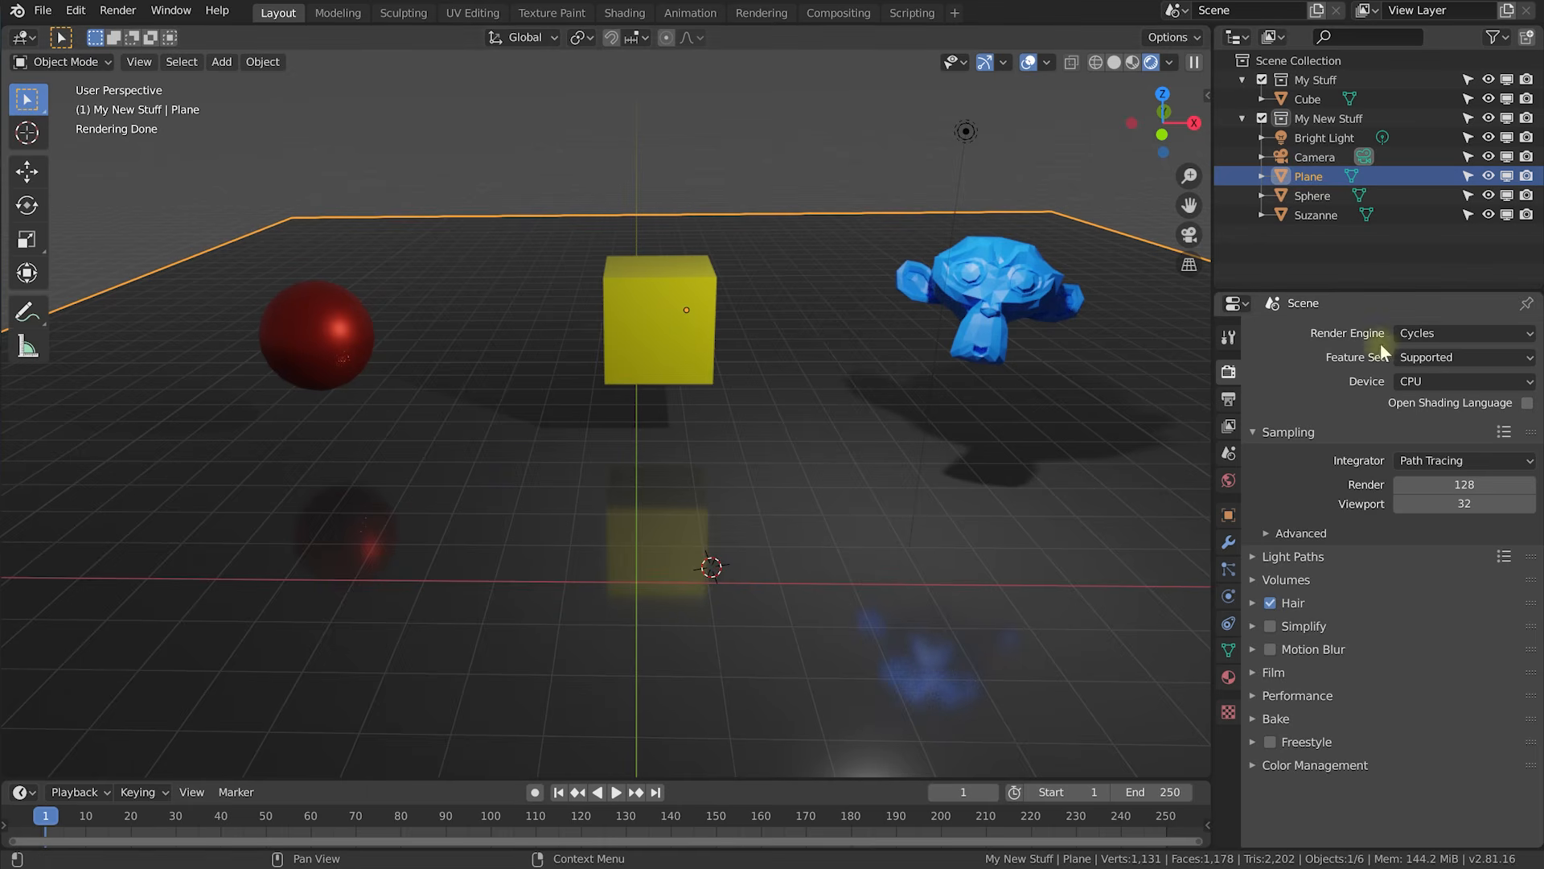
left_click(1450, 383)
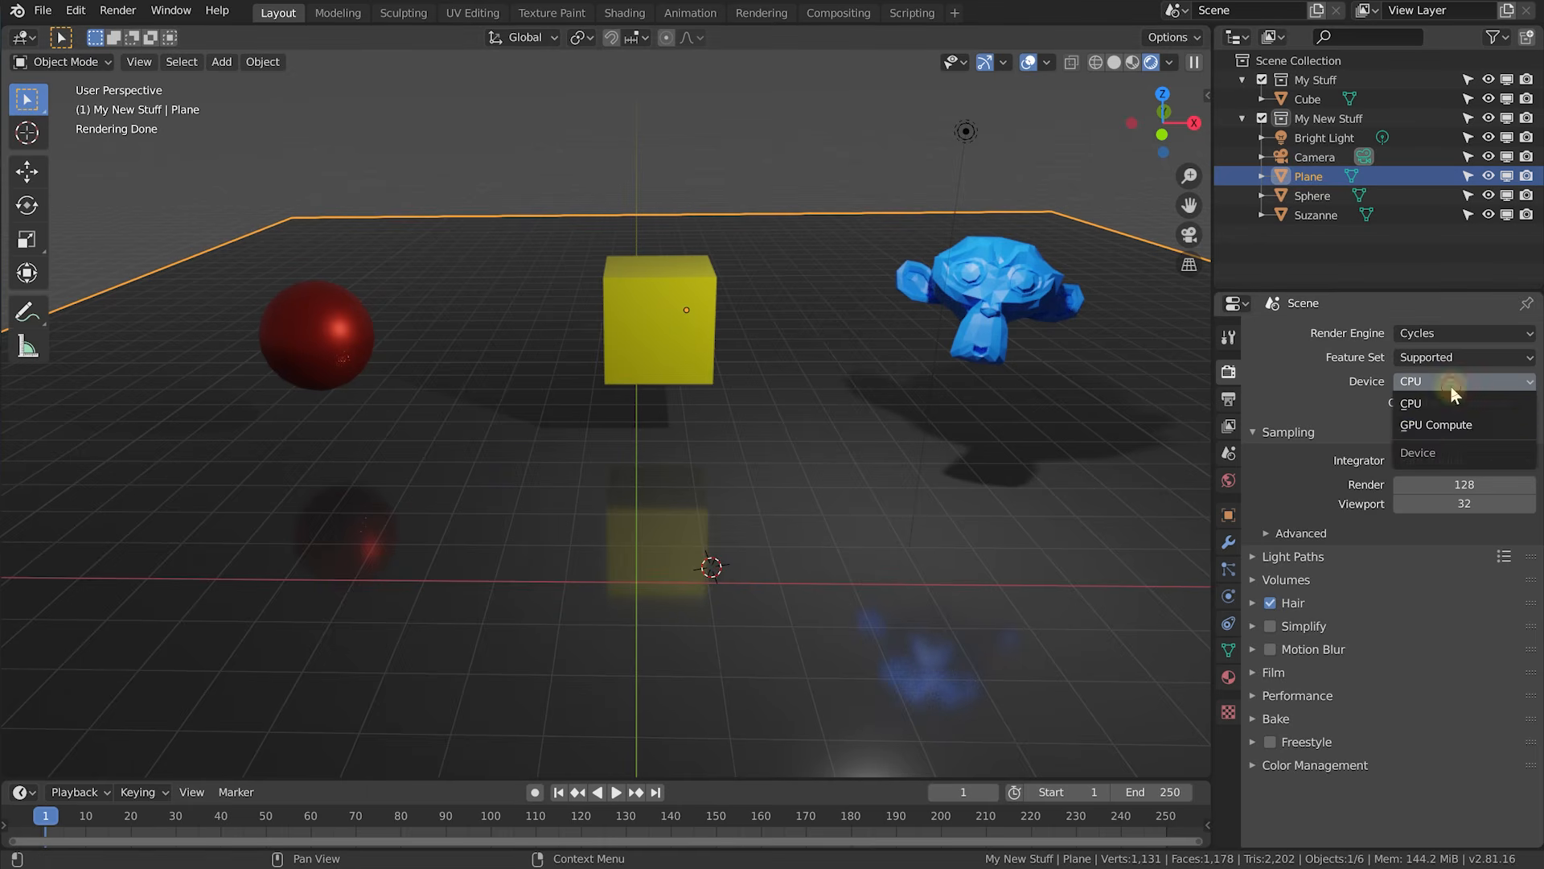
left_click(1460, 428)
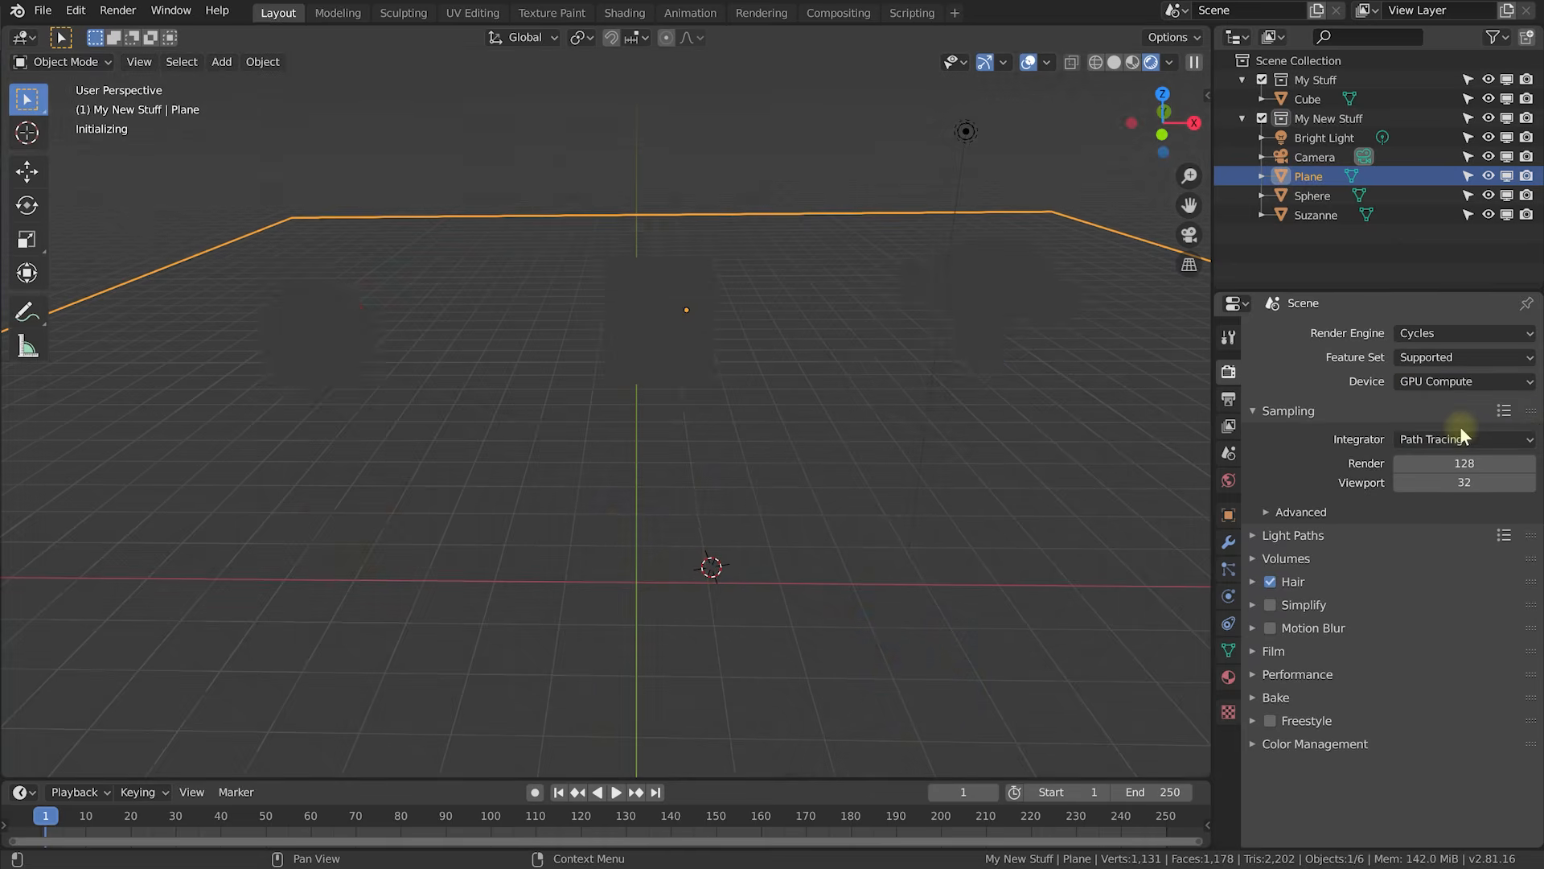
key("ctrl+s")
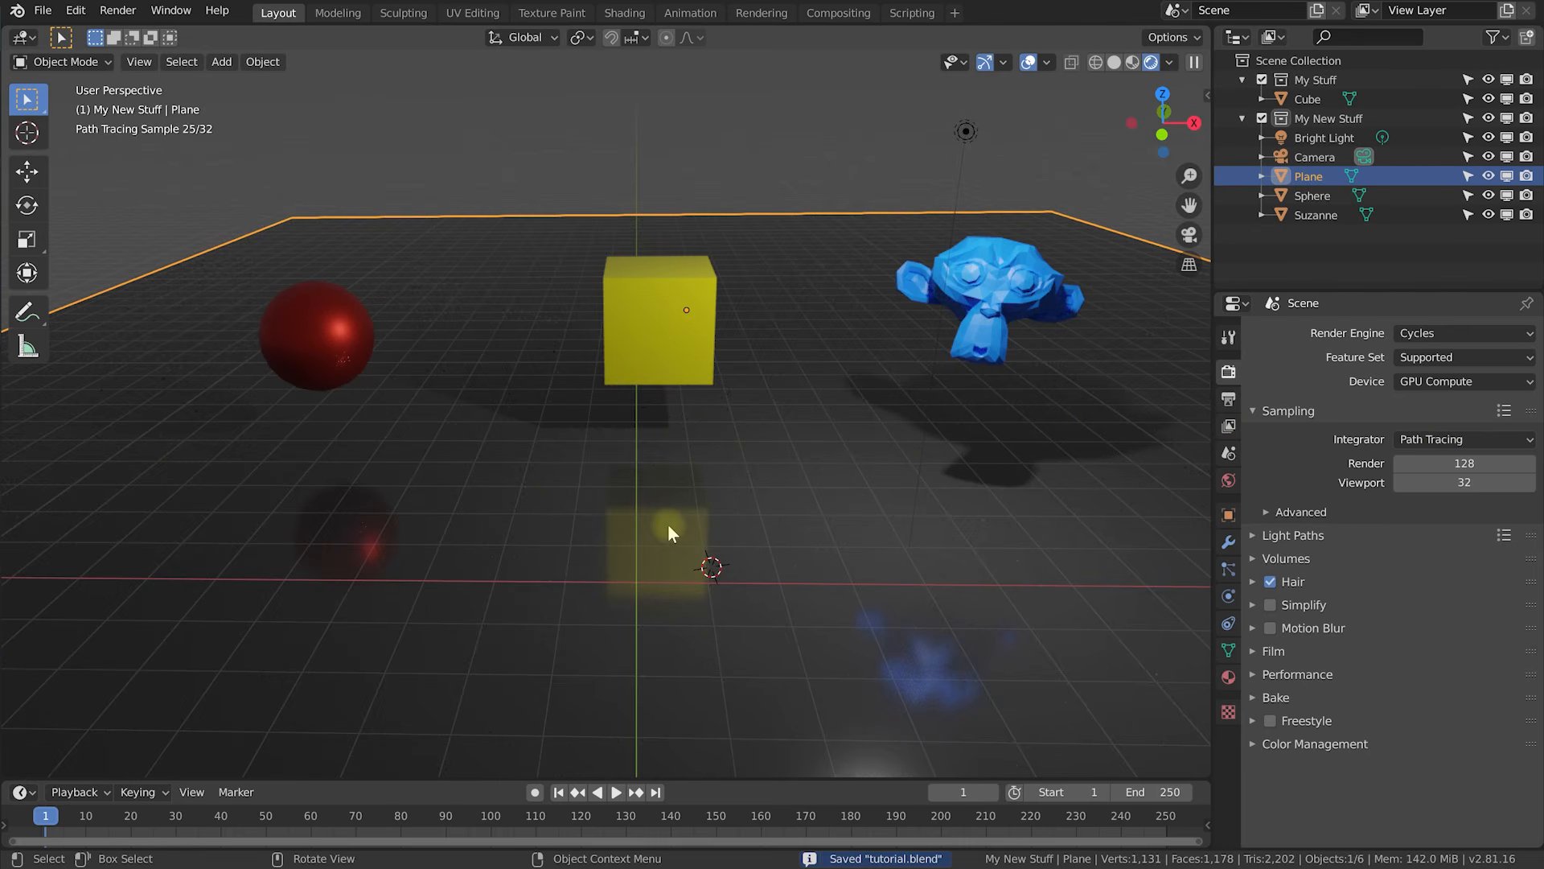
Set the scene's render engine back to Eevee.
mouse_move(676, 532)
middle_mouse_down()
mouse_move(697, 490)
mouse_move(719, 487)
middle_mouse_up()
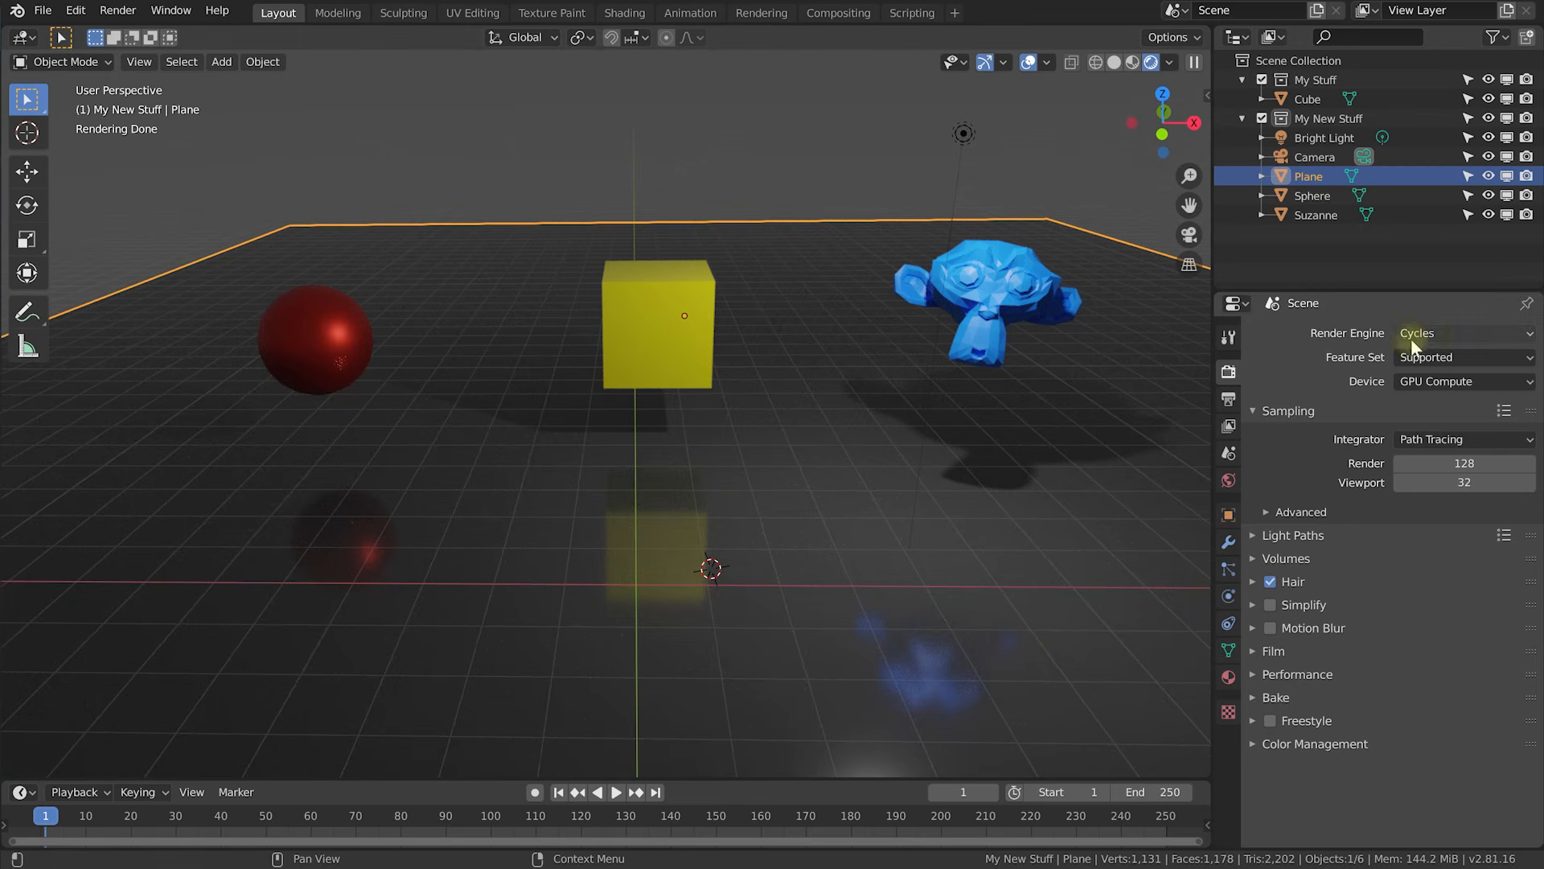
left_click(1443, 333)
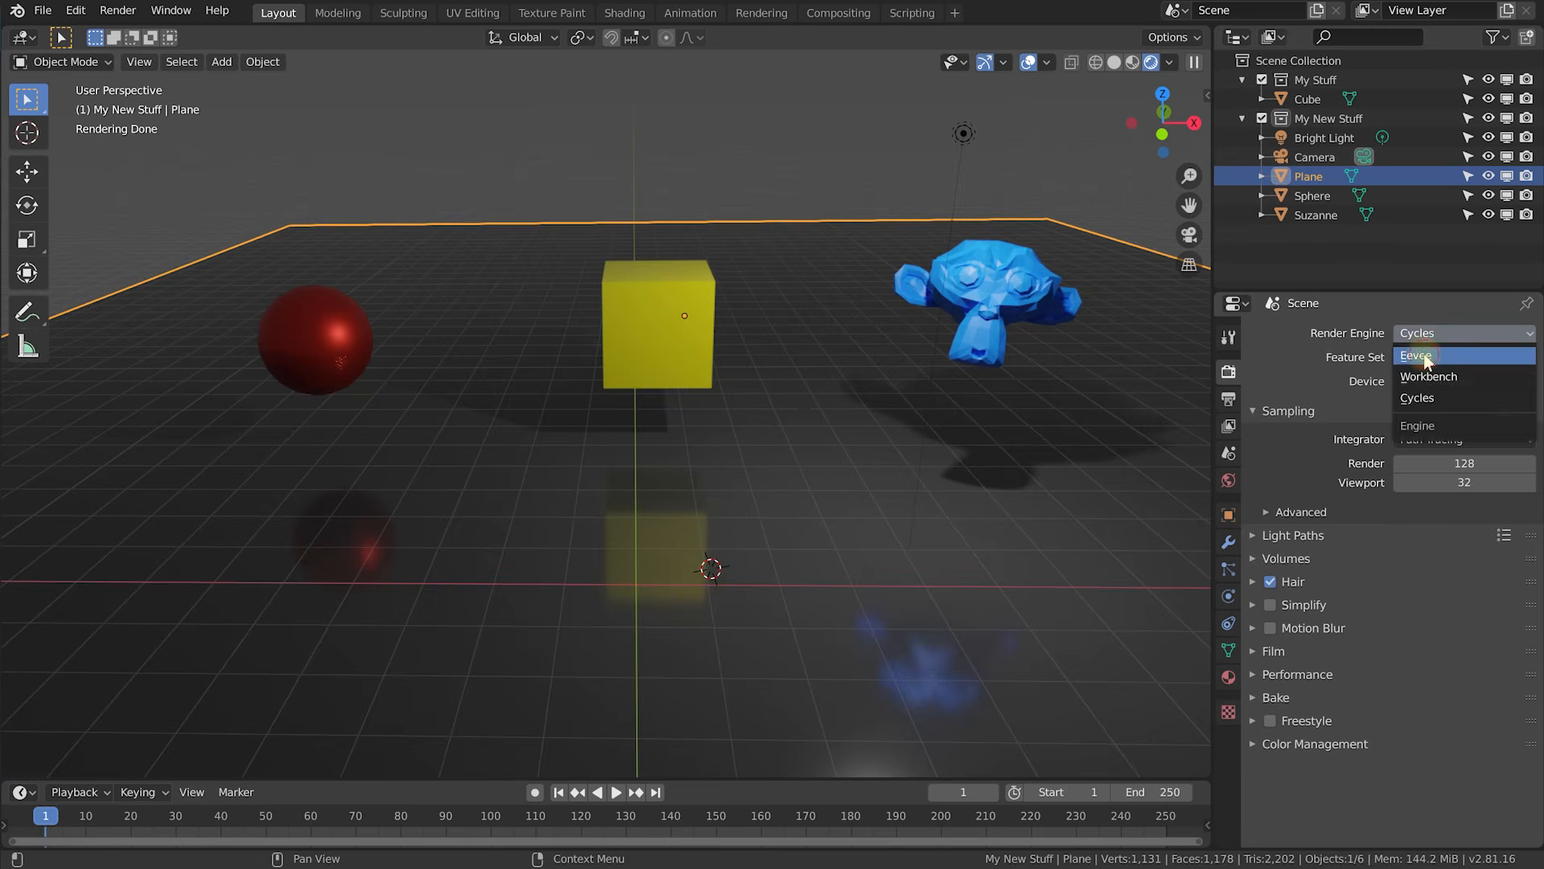
left_click(1424, 357)
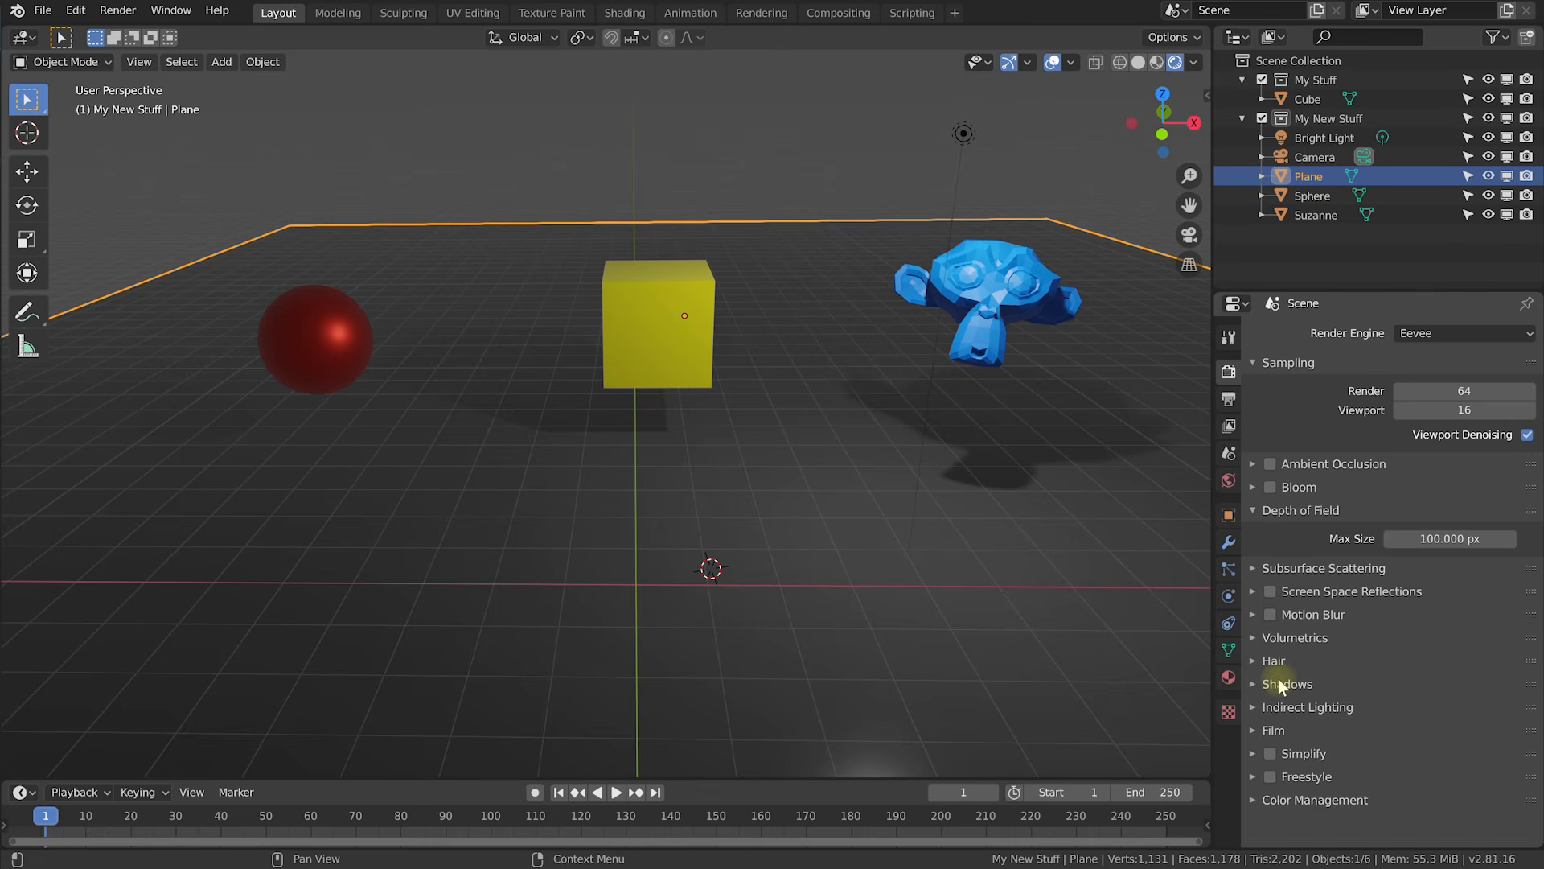
Enable Ambient Occlusion and Bloom in the Eevee render settings.
left_click(1270, 464)
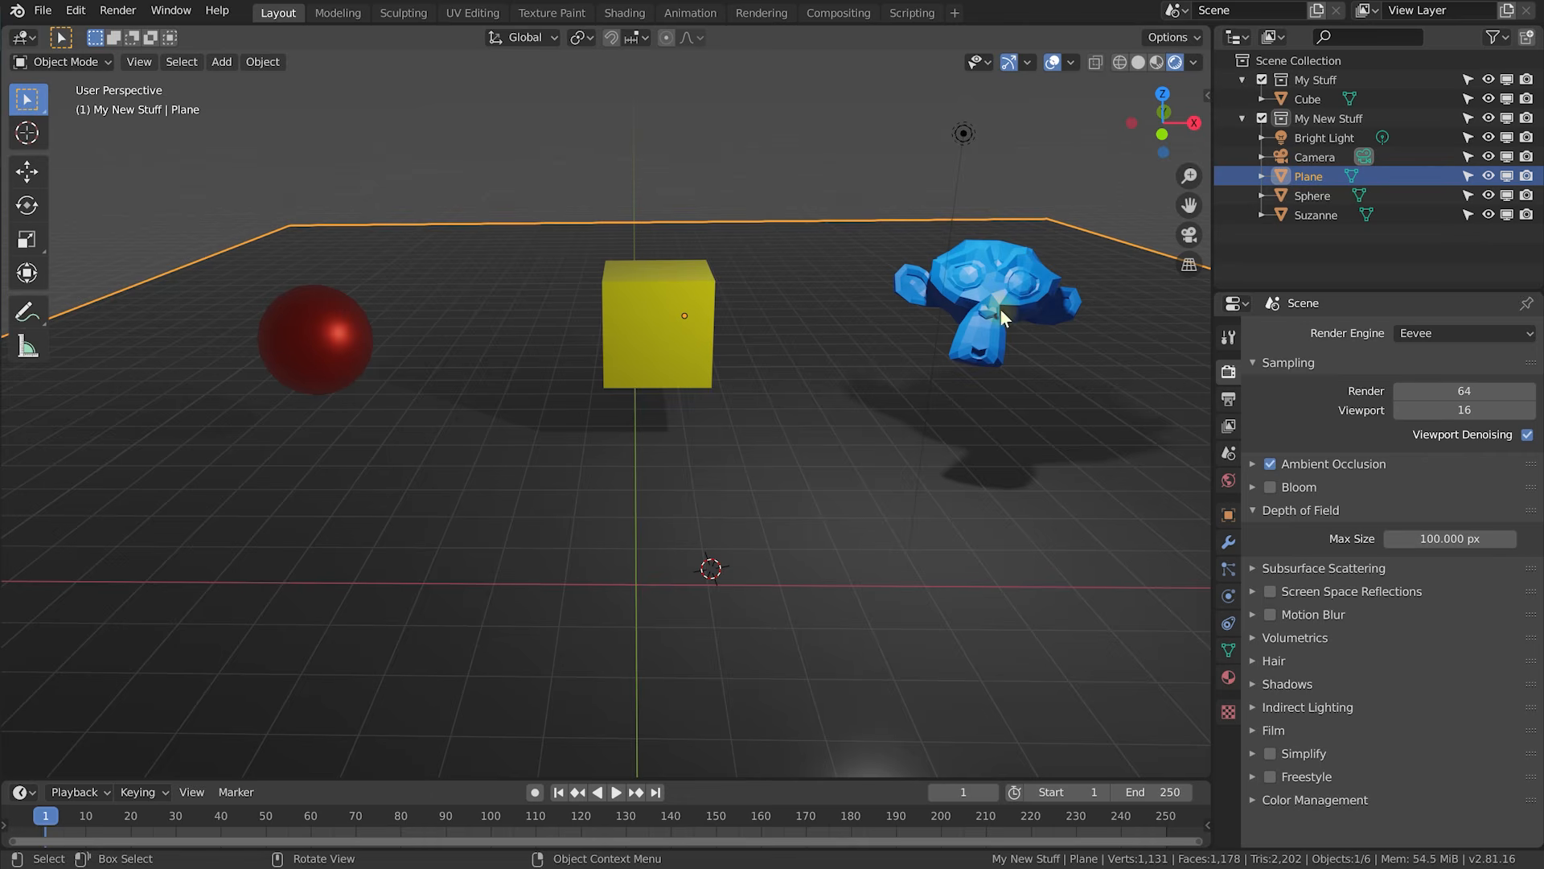
left_click(1270, 487)
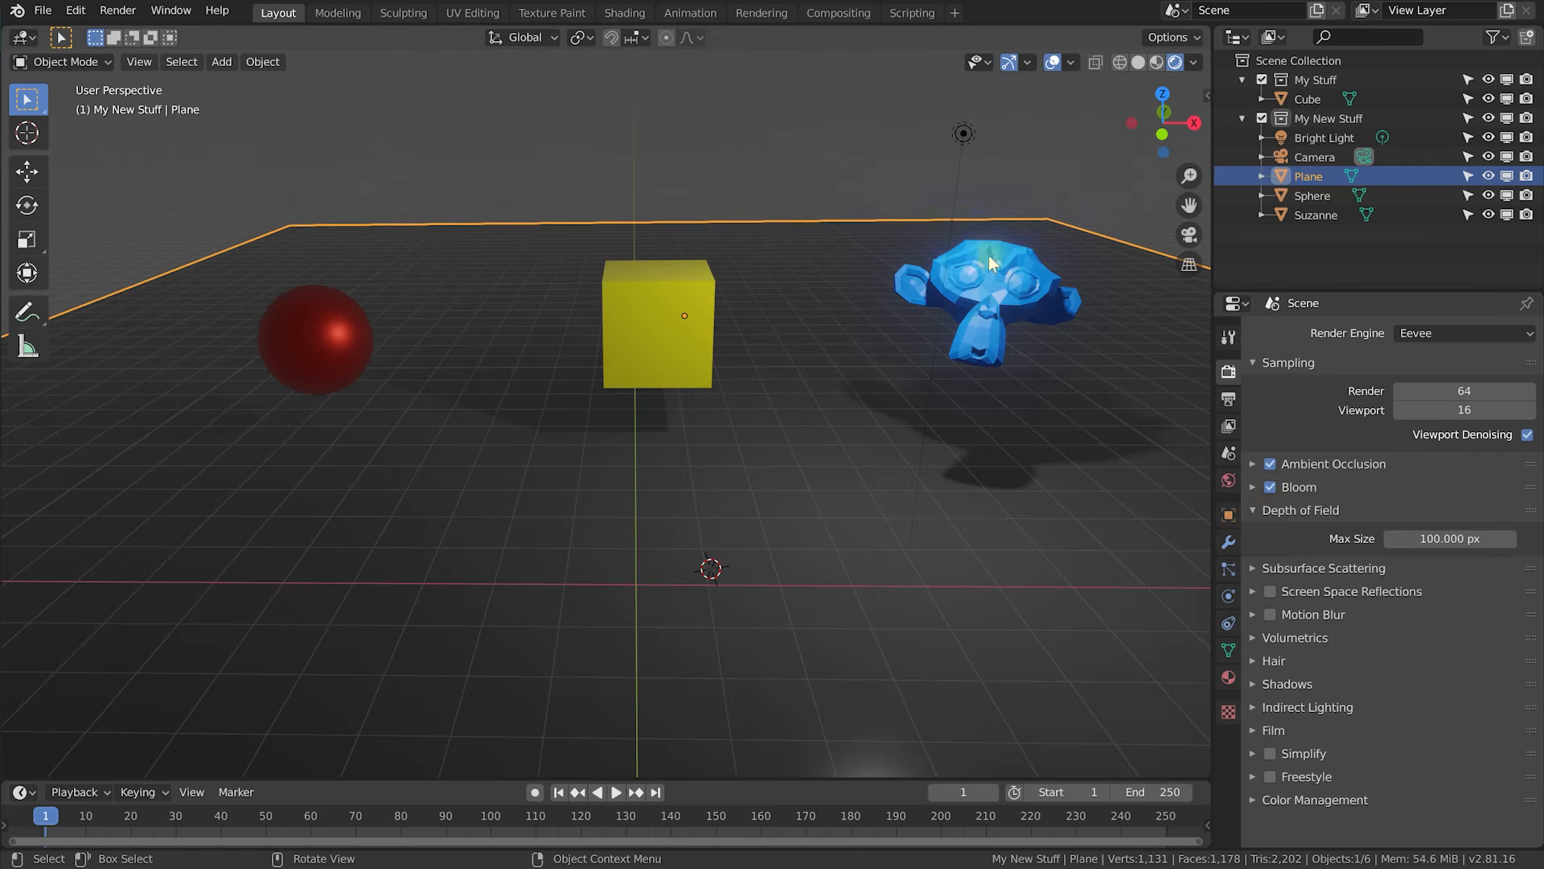
left_click(1268, 488)
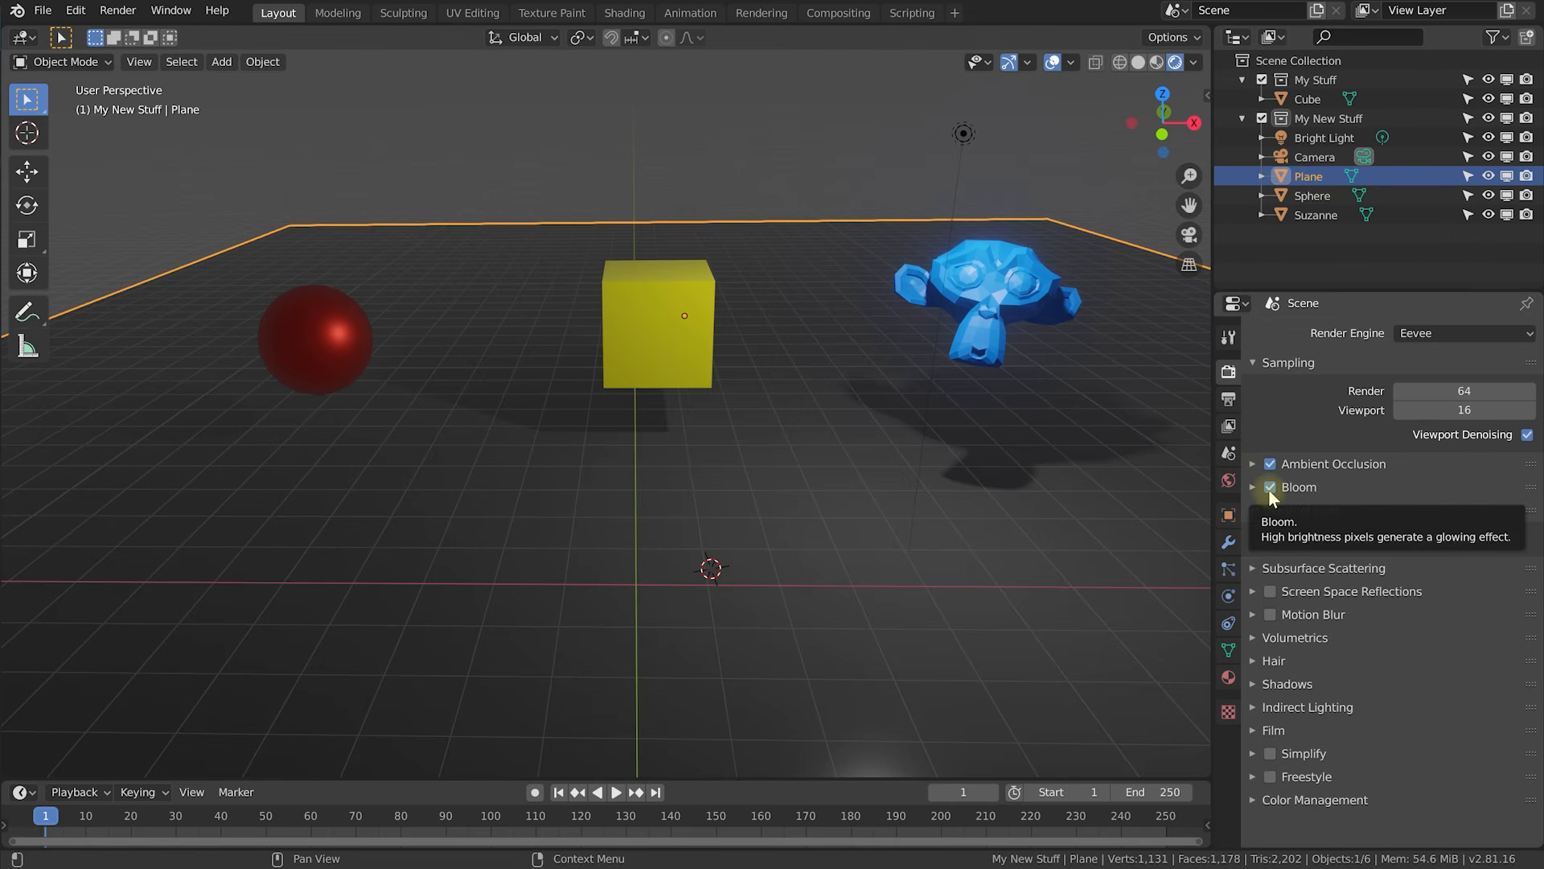
Set the Bloom intensity to 0.035 and radius to 2.593, and toggle Bloom off and on to compare the glow.
left_click(1253, 487)
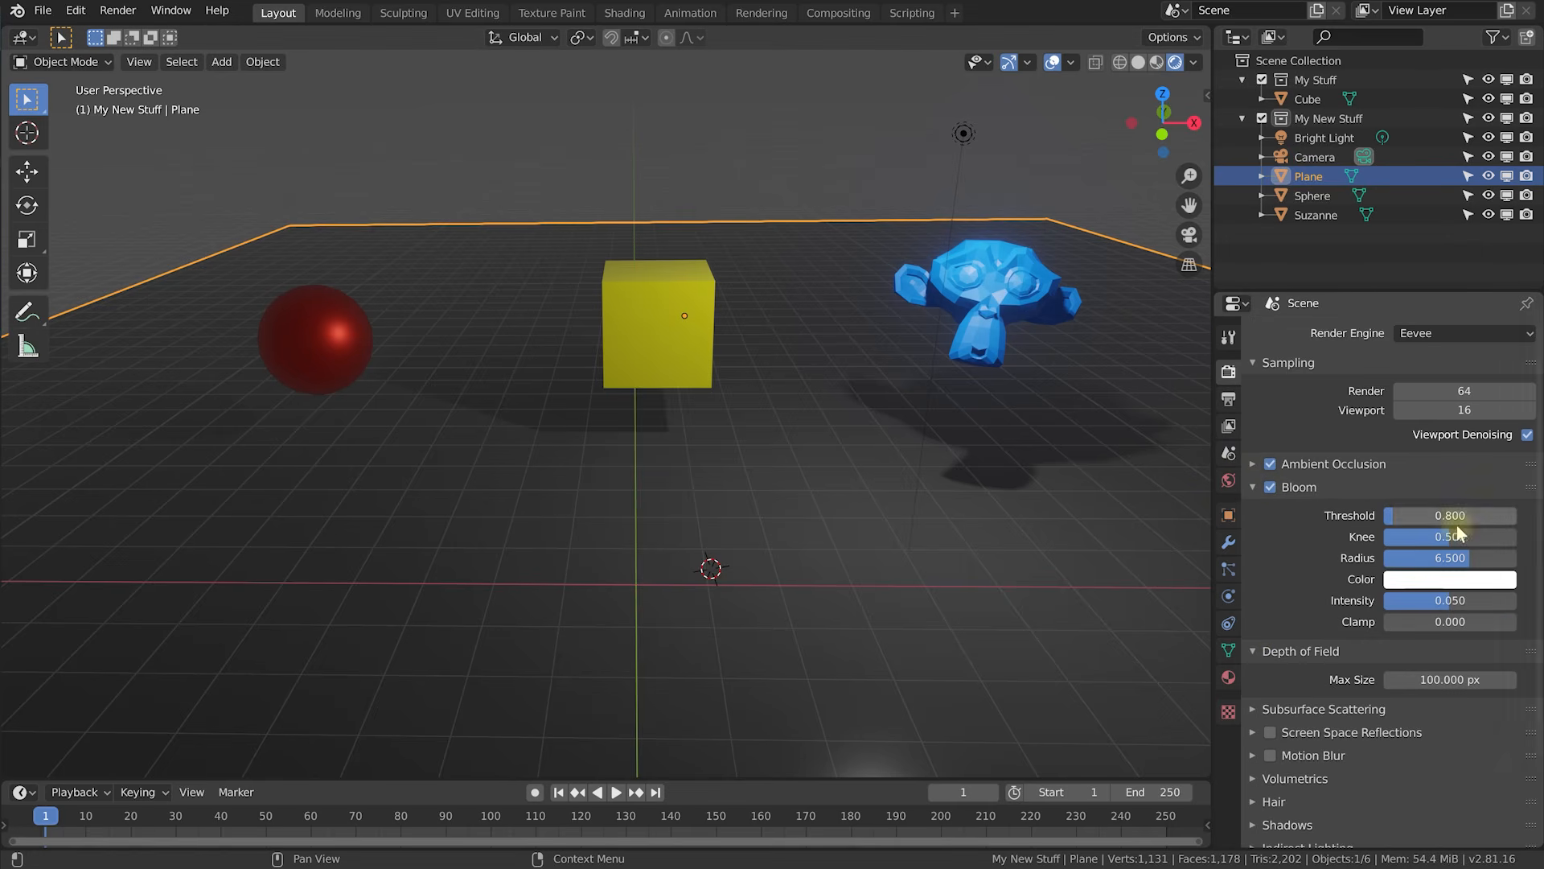
left_click_drag(1445, 611, 1431, 610)
left_click_drag(1460, 559, 1403, 559)
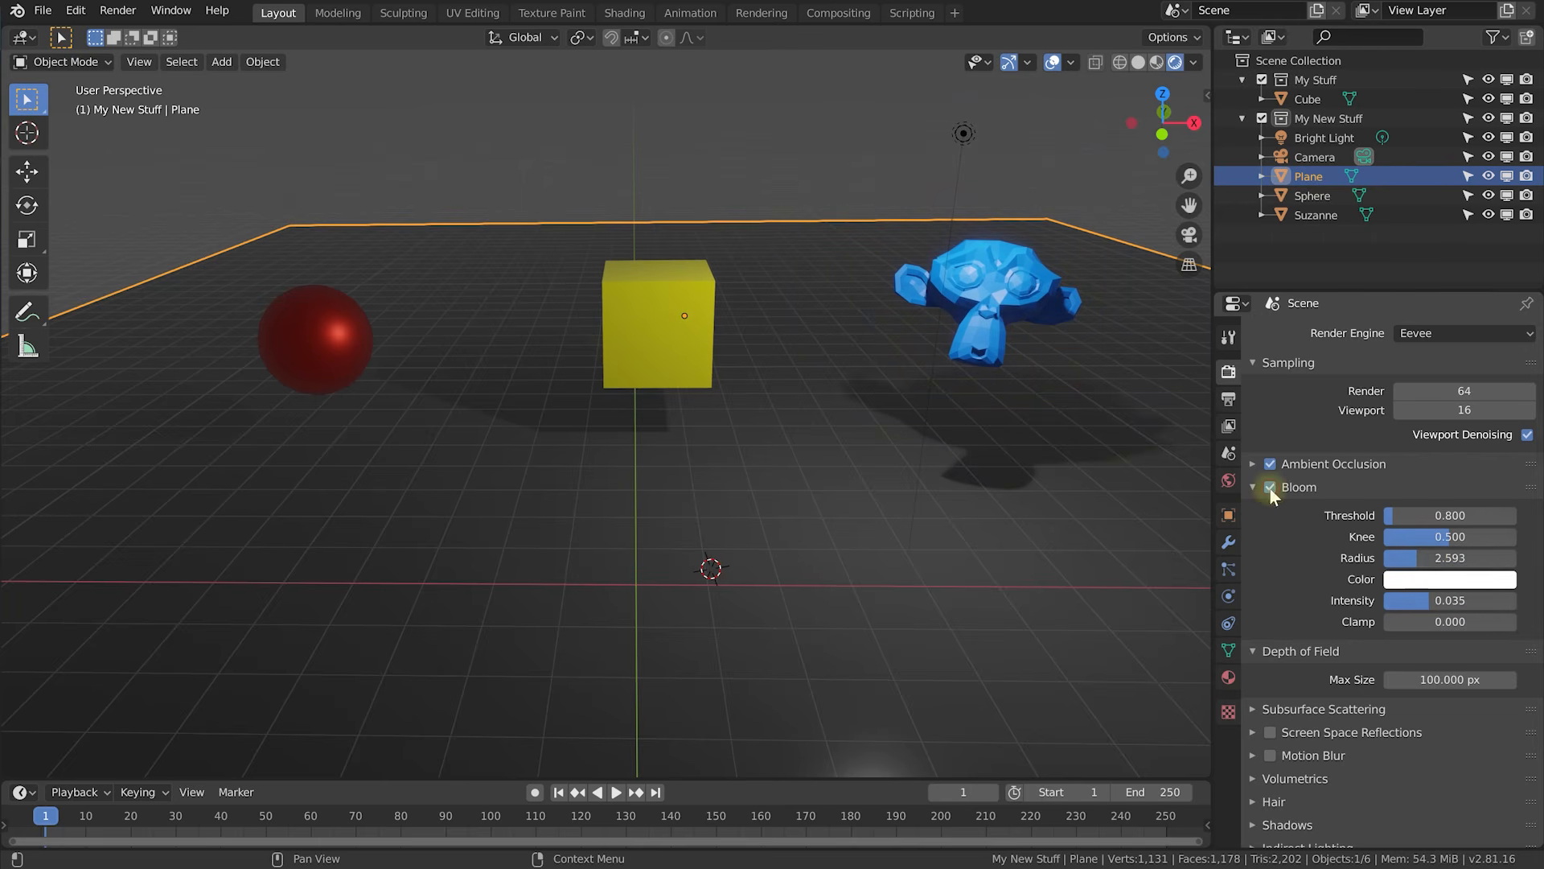
left_click(1269, 486)
left_click(1269, 485)
left_click(1269, 486)
left_click(1269, 486)
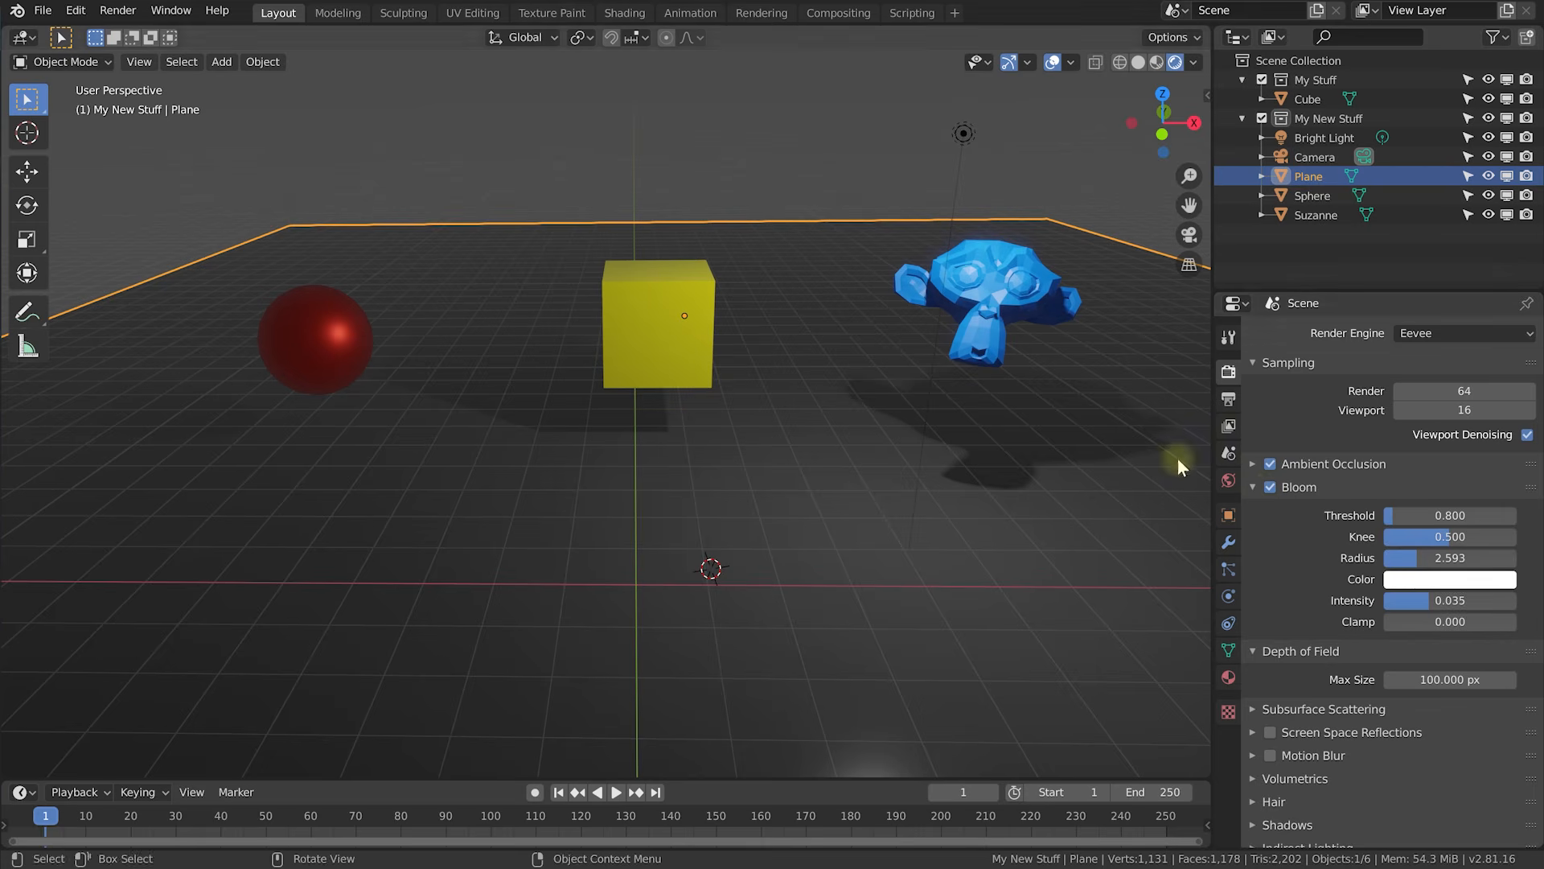
left_click(1252, 487)
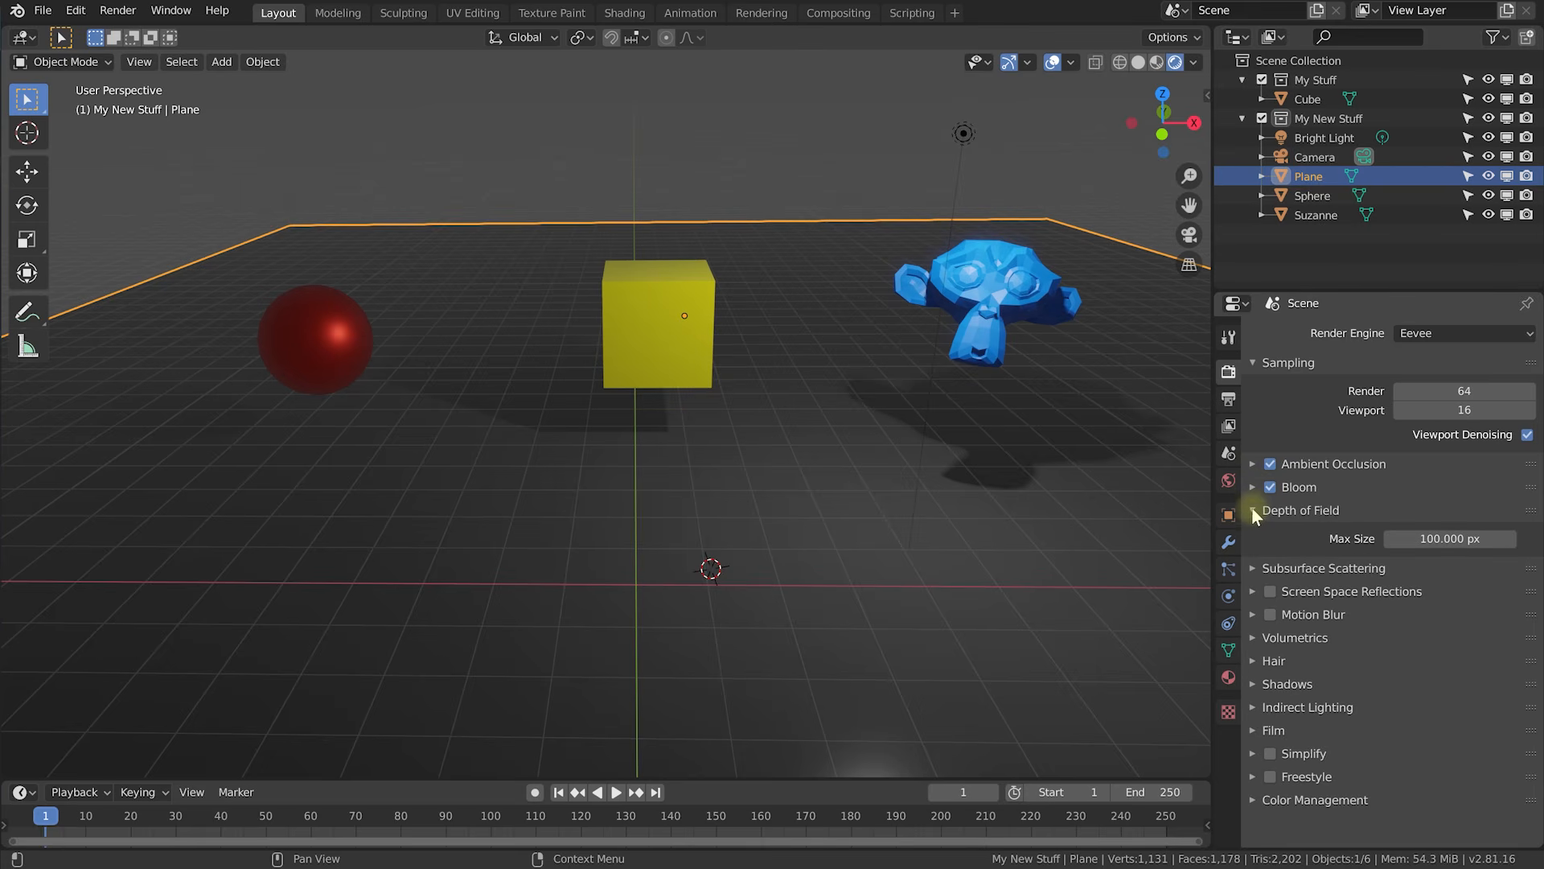
Enable Screen Space Reflections and inspect the objects' reflections on the ground plane from several angles.
left_click(1252, 511)
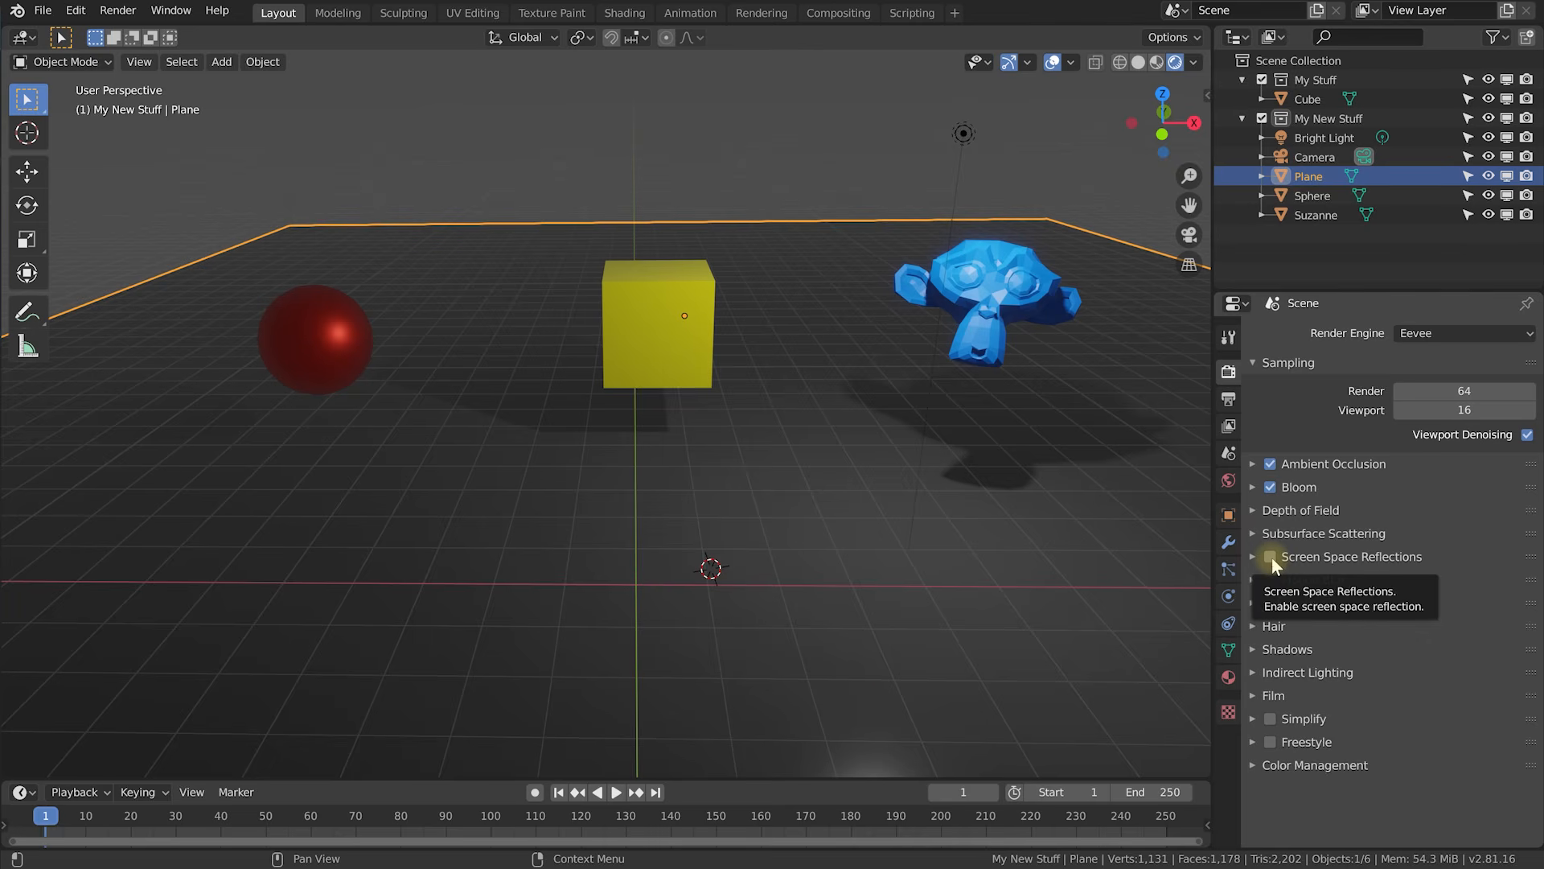
left_click(1270, 556)
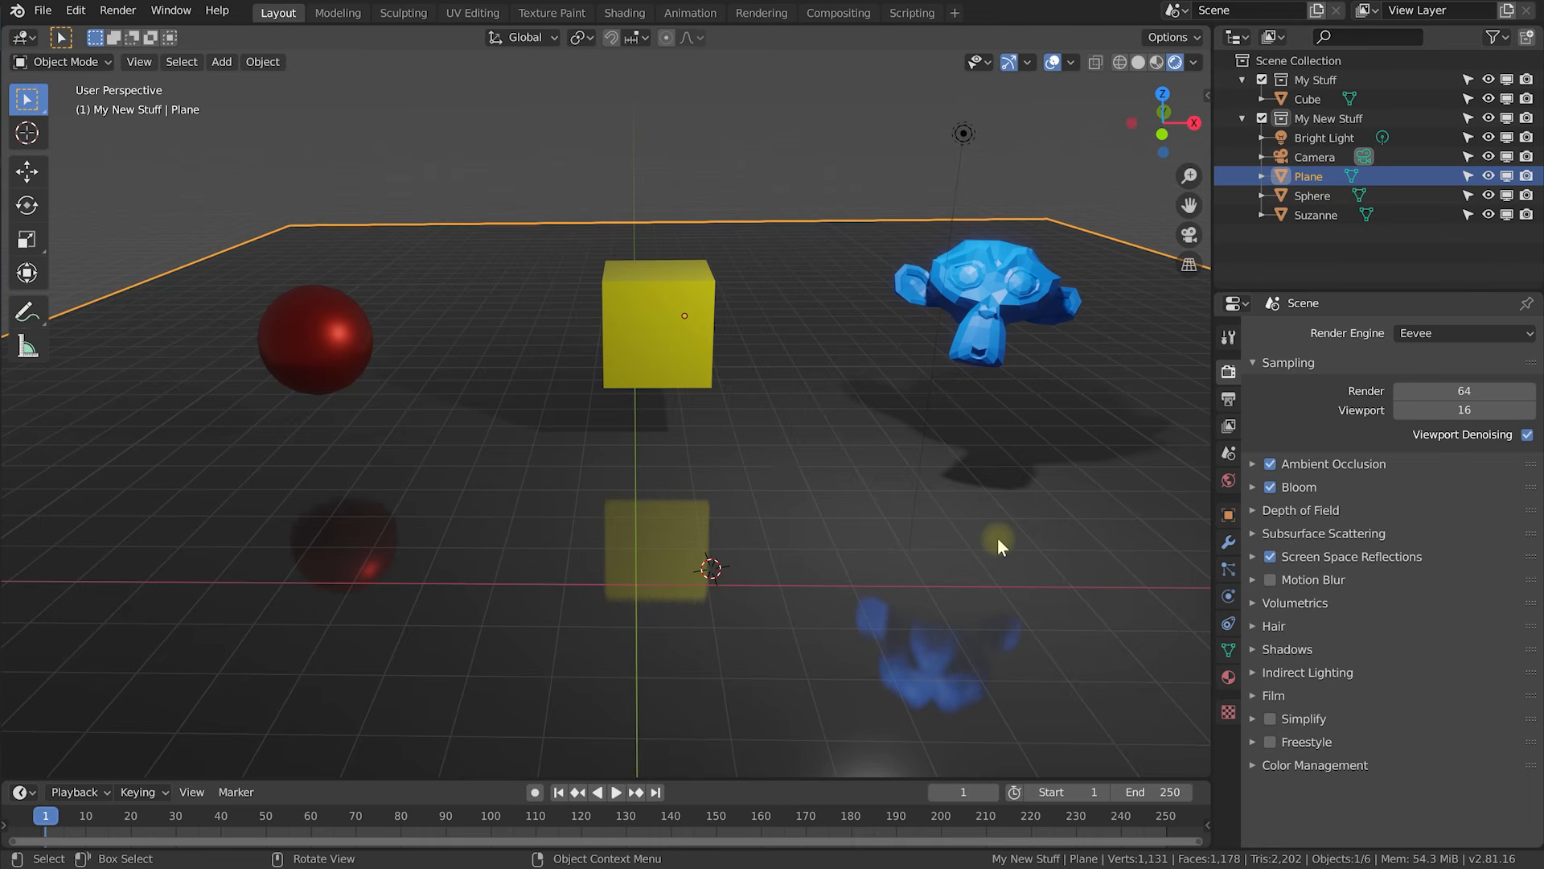
middle_click_drag(997, 537, 750, 460)
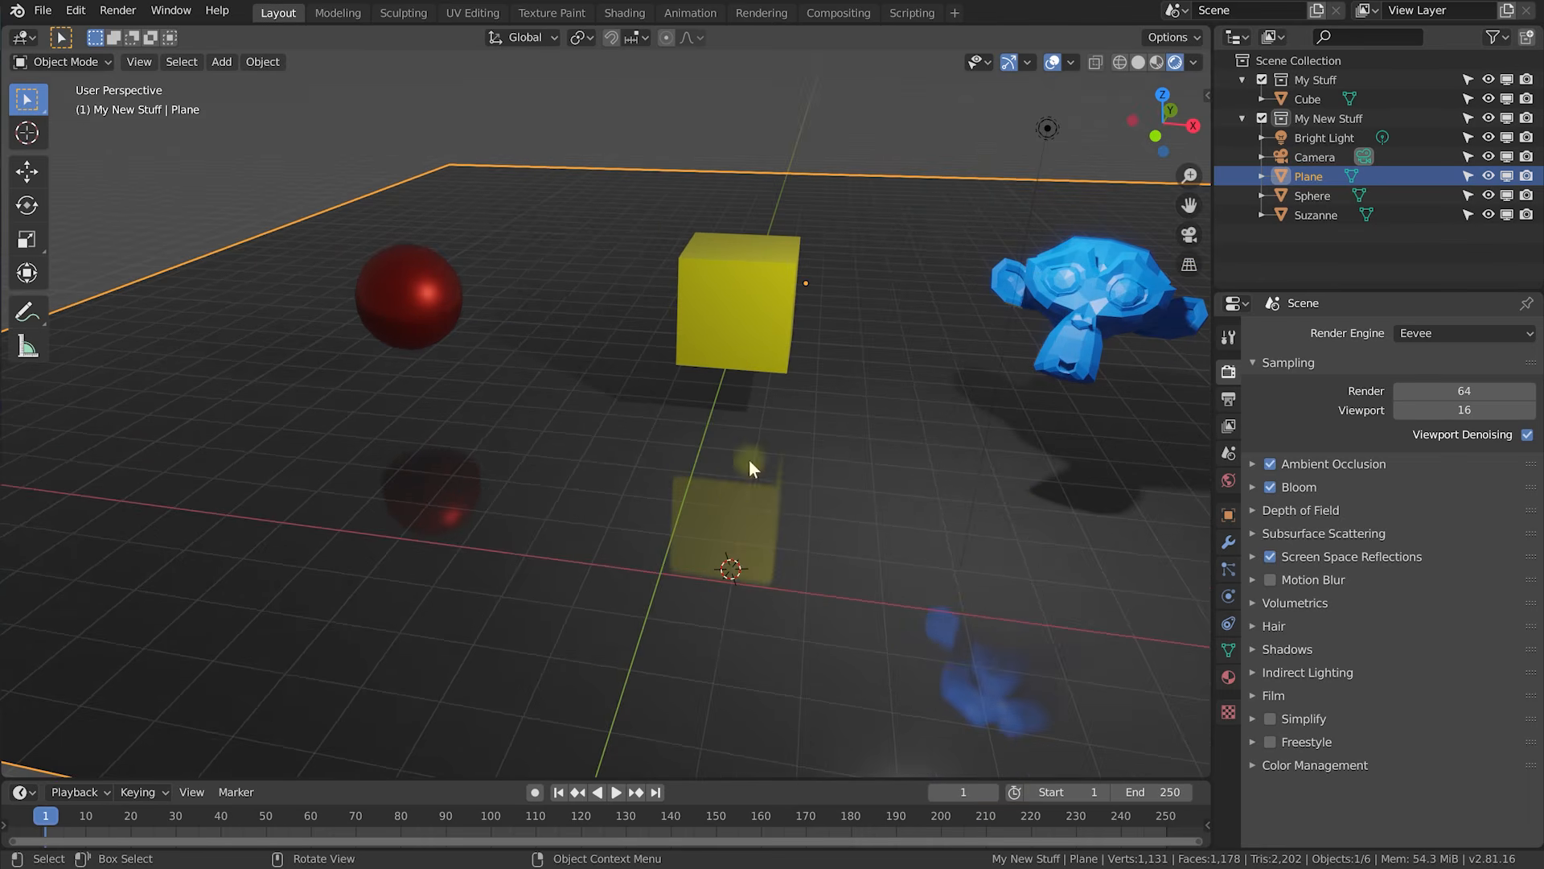
middle_click_drag(857, 555, 697, 494)
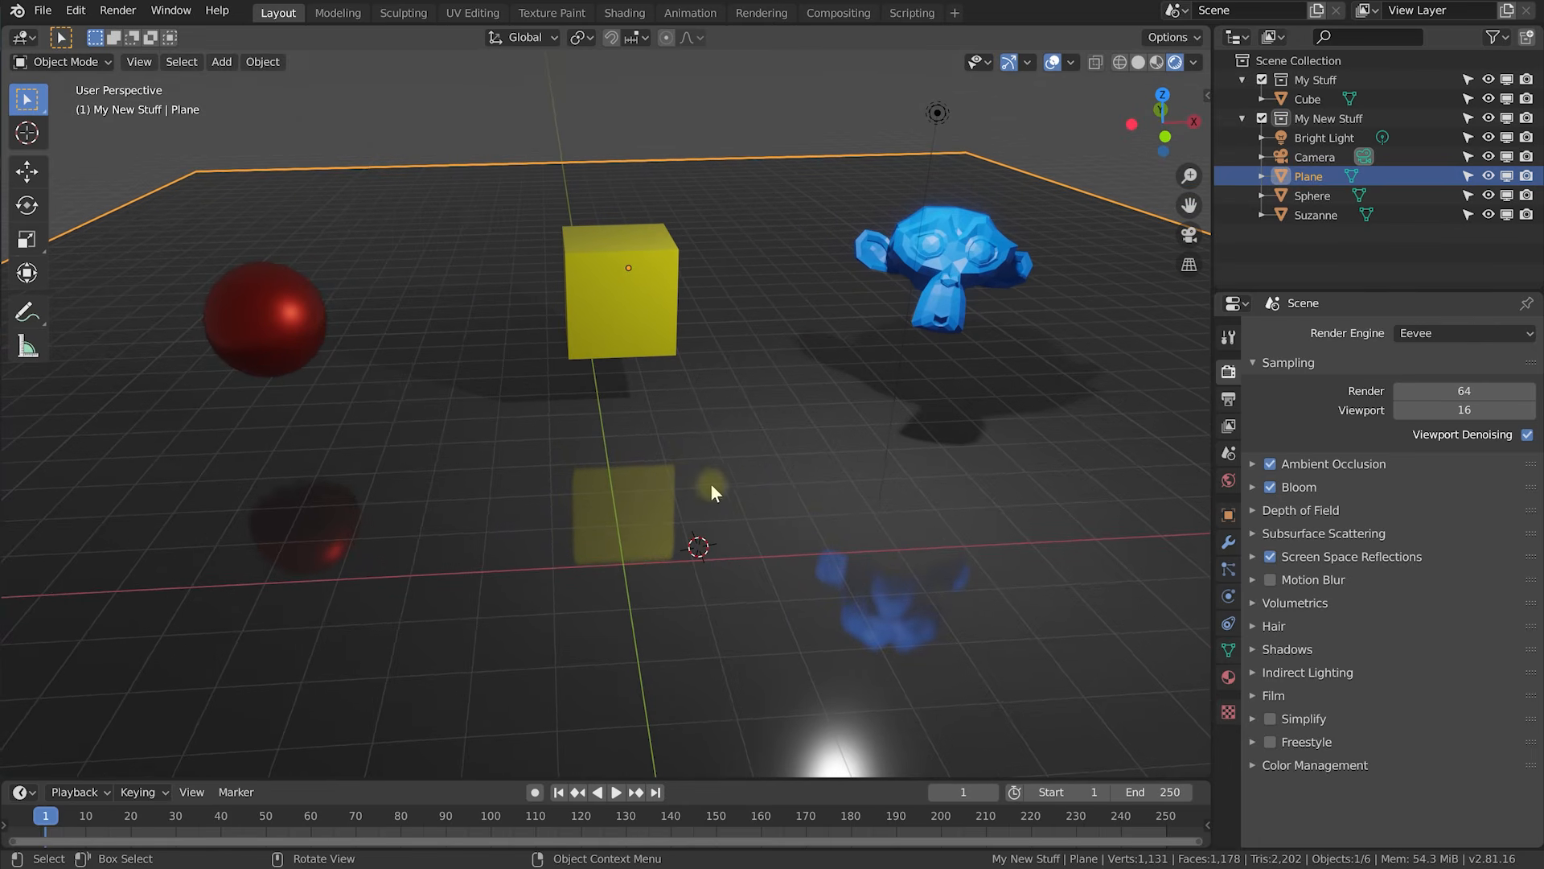
middle_click_drag(779, 524, 748, 523)
mouse_move(820, 447)
middle_mouse_down()
mouse_move(798, 422)
mouse_move(870, 423)
mouse_move(817, 446)
mouse_move(836, 444)
middle_mouse_up()
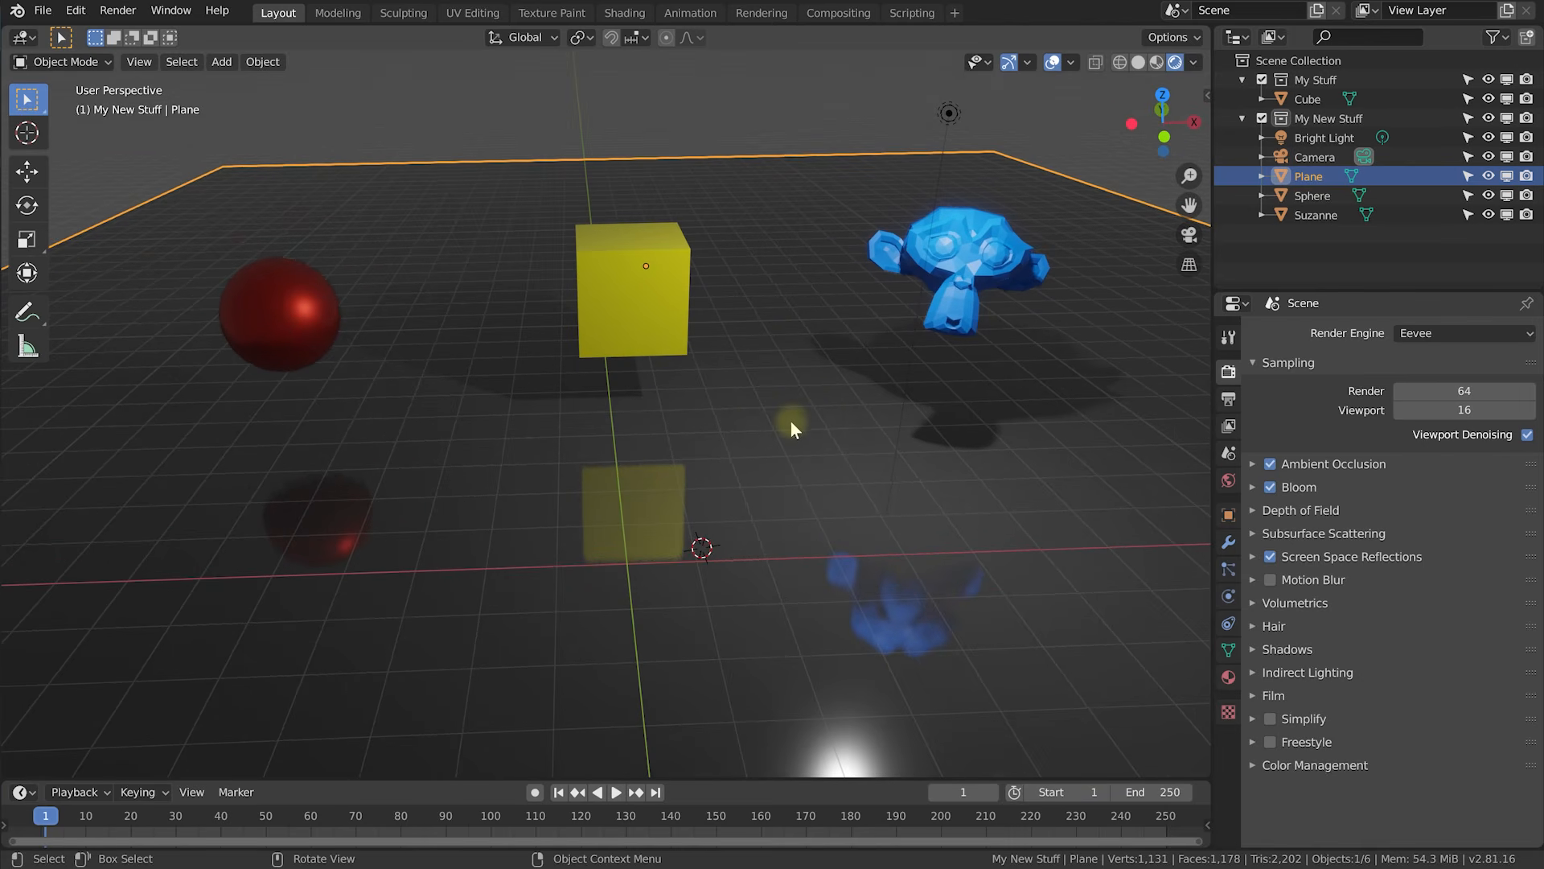
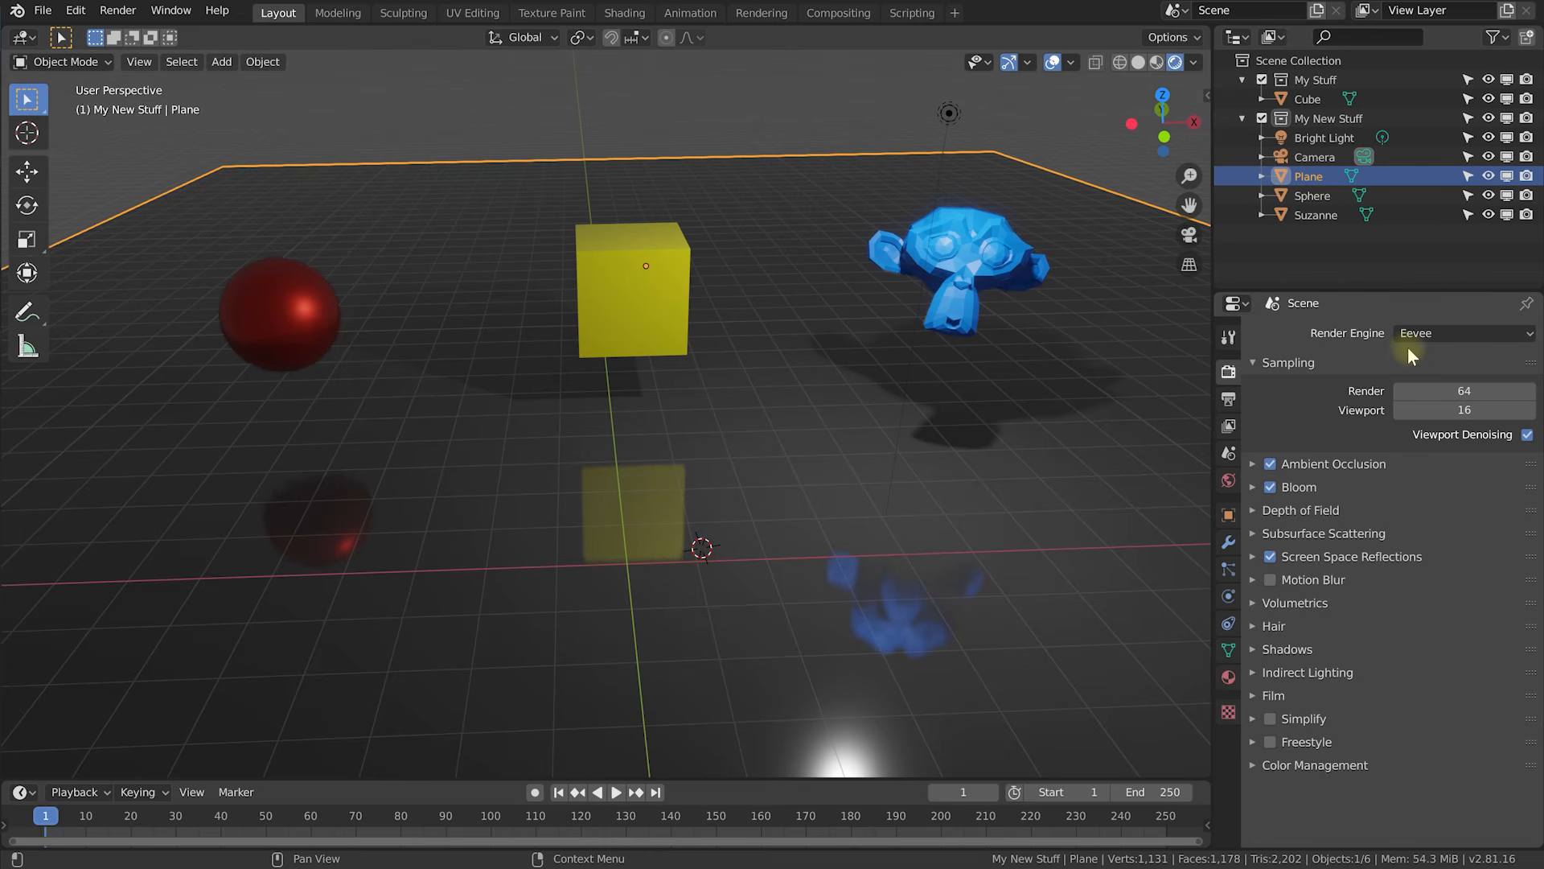
Switch the render engine to Cycles to compare the reflections, and return it to Eevee.
left_click(1432, 335)
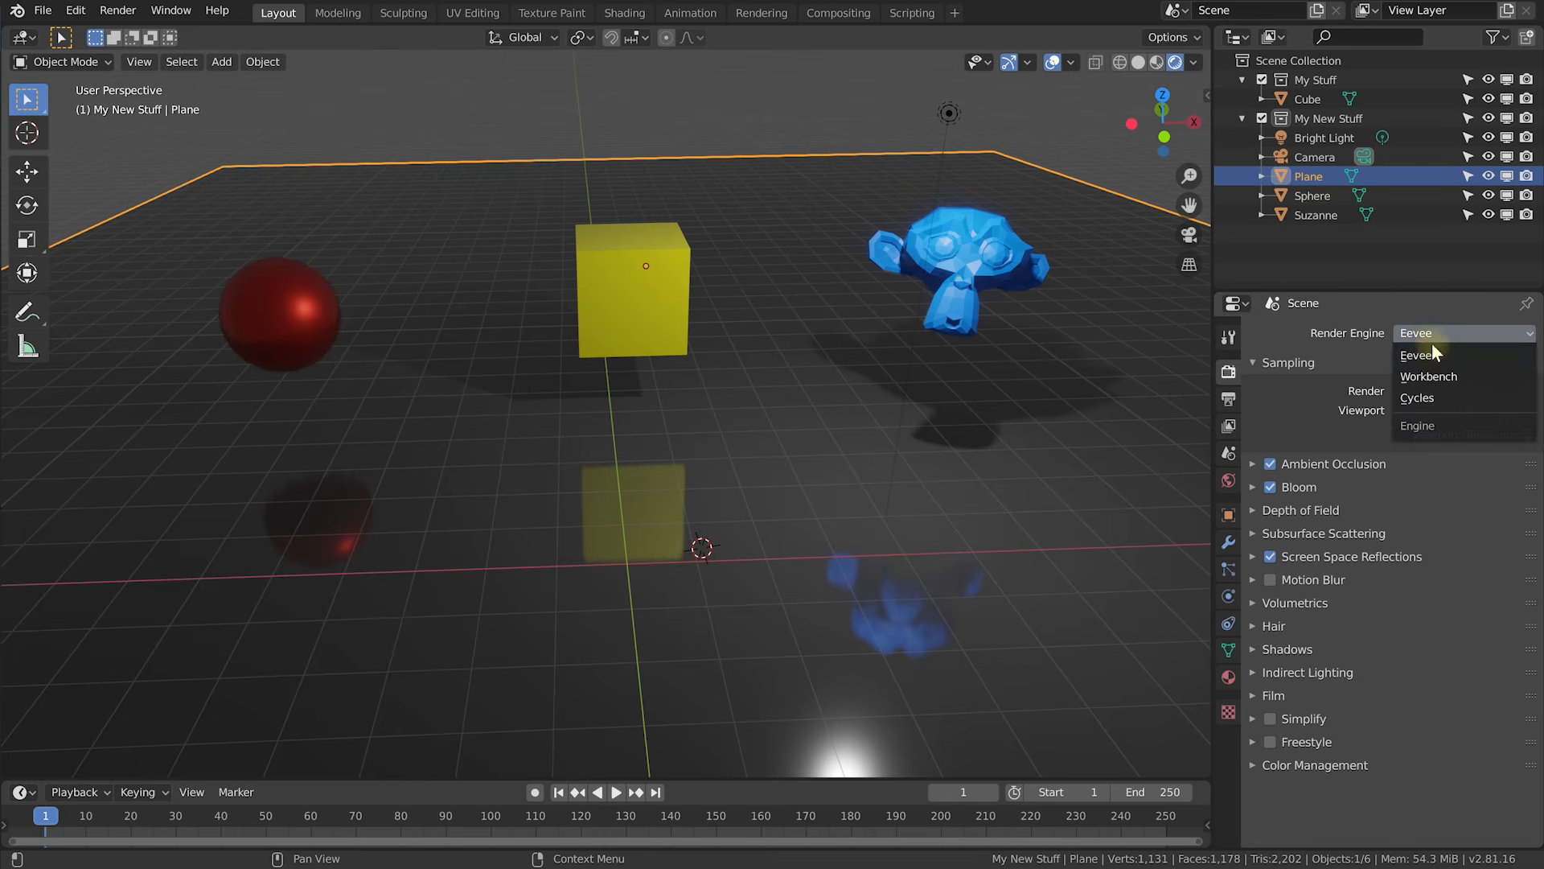
left_click(1425, 397)
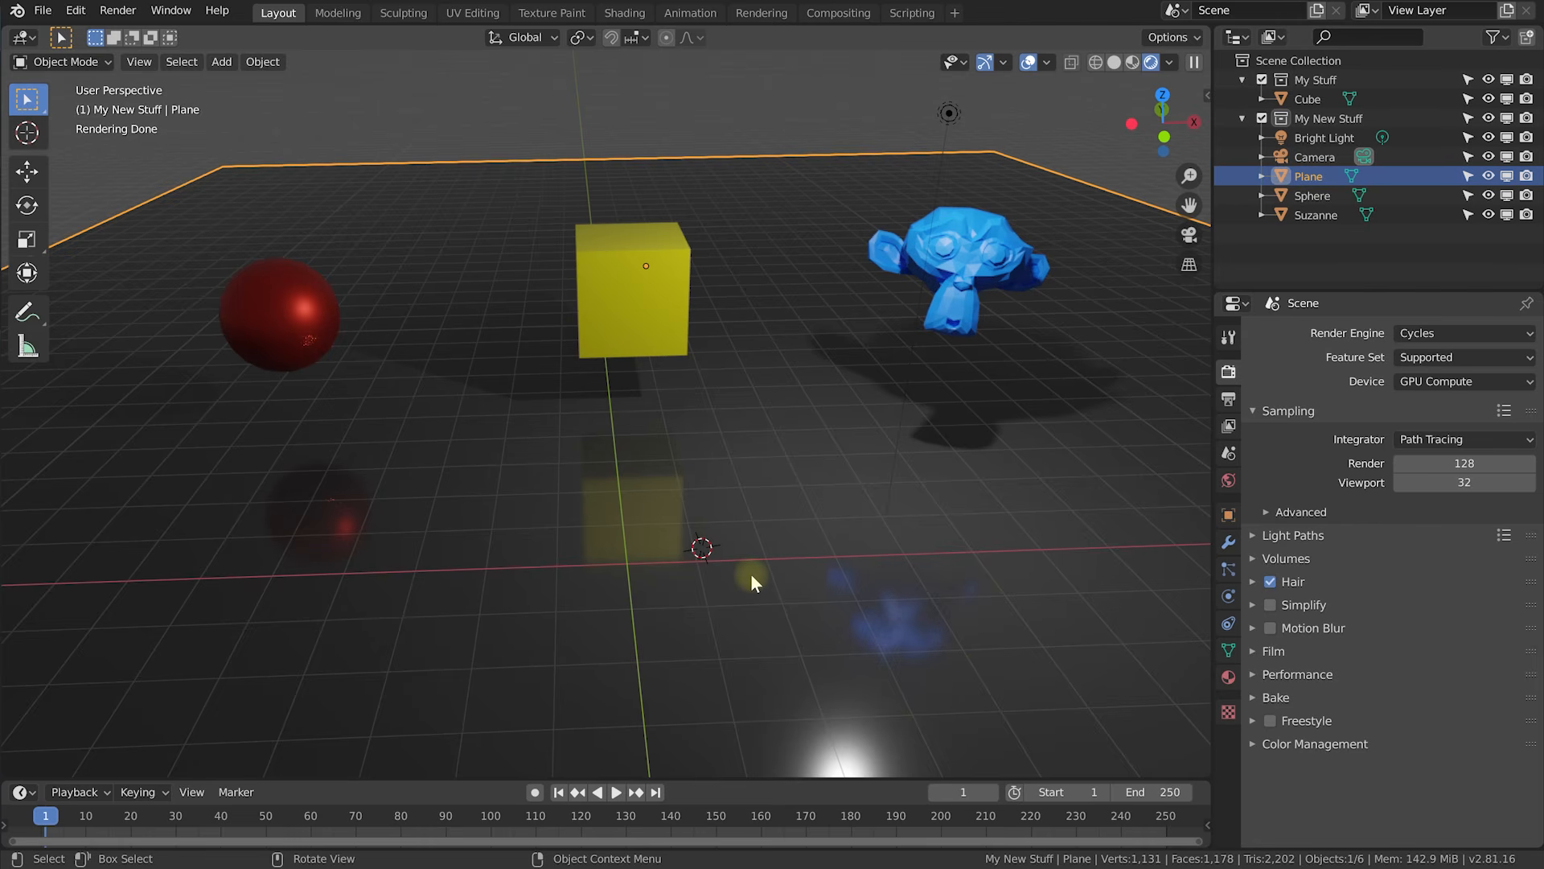
left_click(1424, 333)
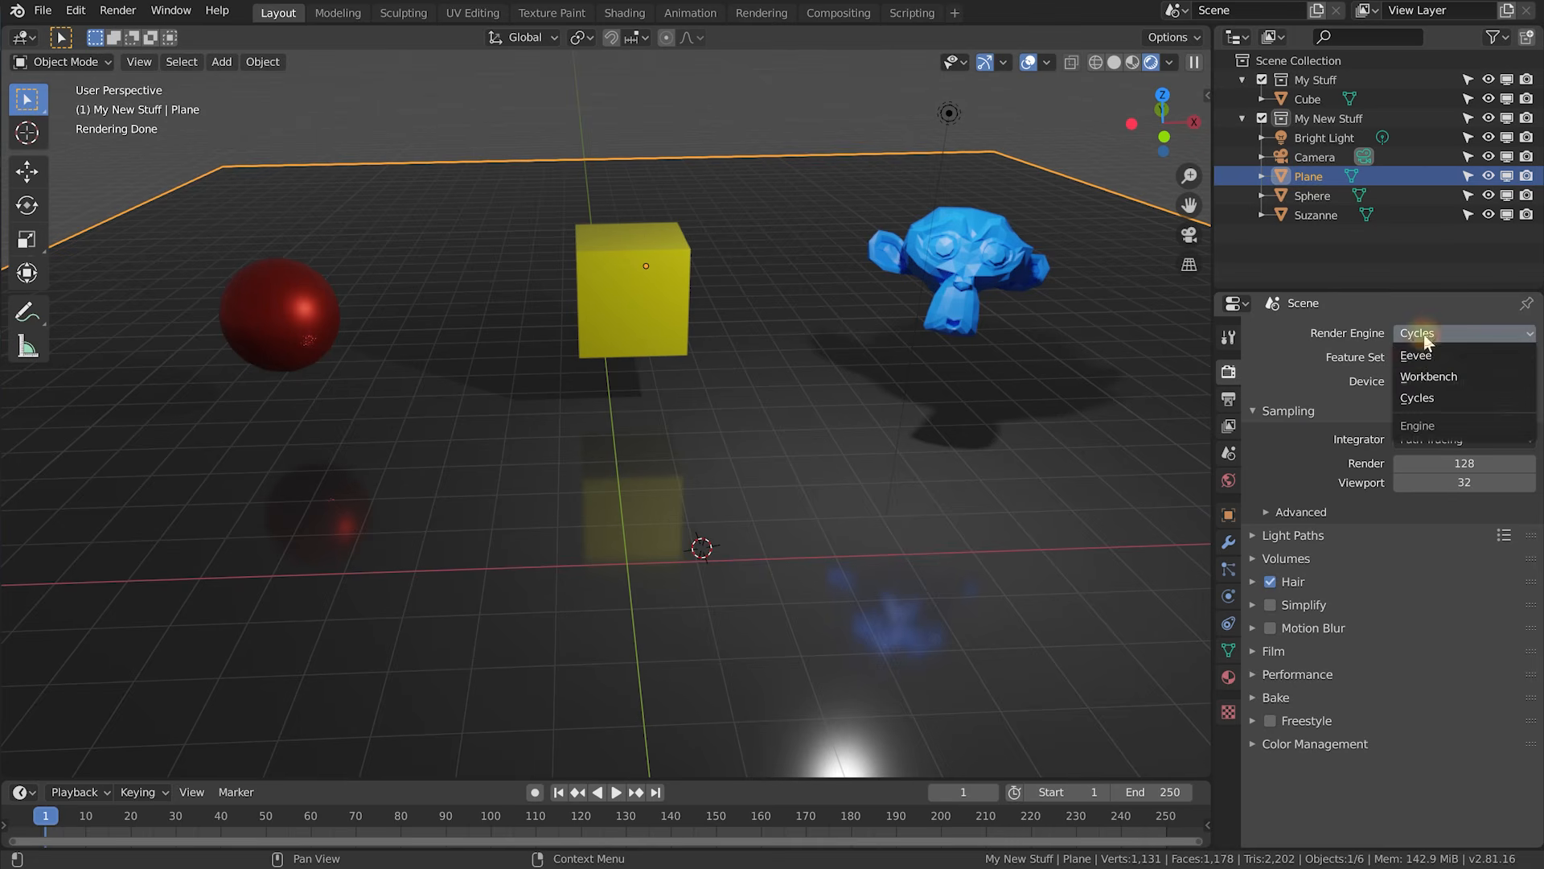
left_click(1417, 354)
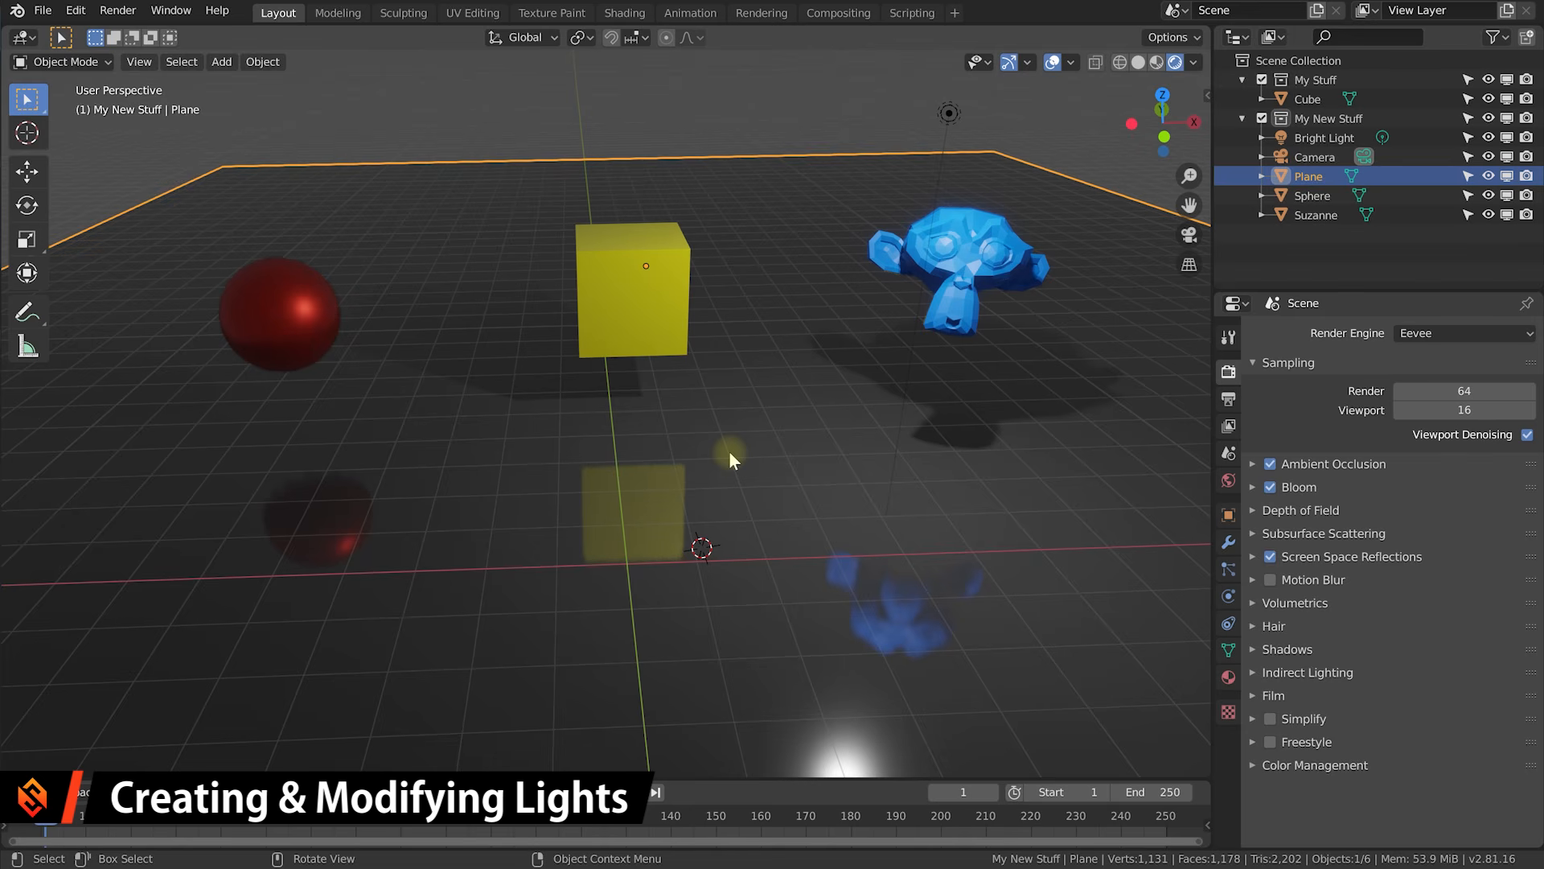
Move the Bright Light about 2.36 m along X so it sits beyond the blue monkey head.
middle_click_drag(682, 423, 755, 293)
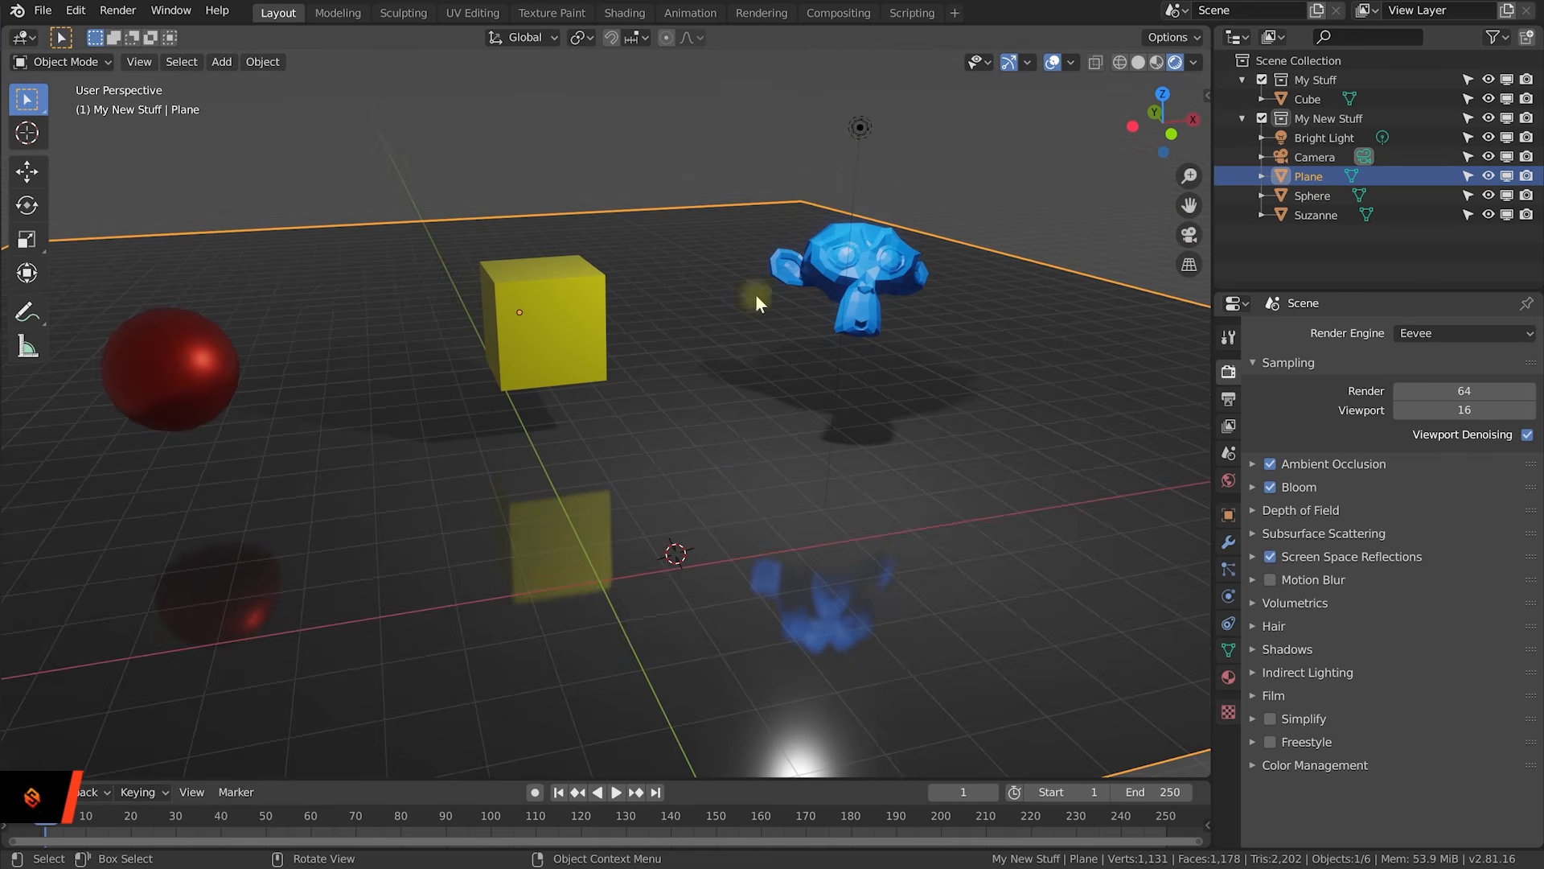
left_click(860, 127)
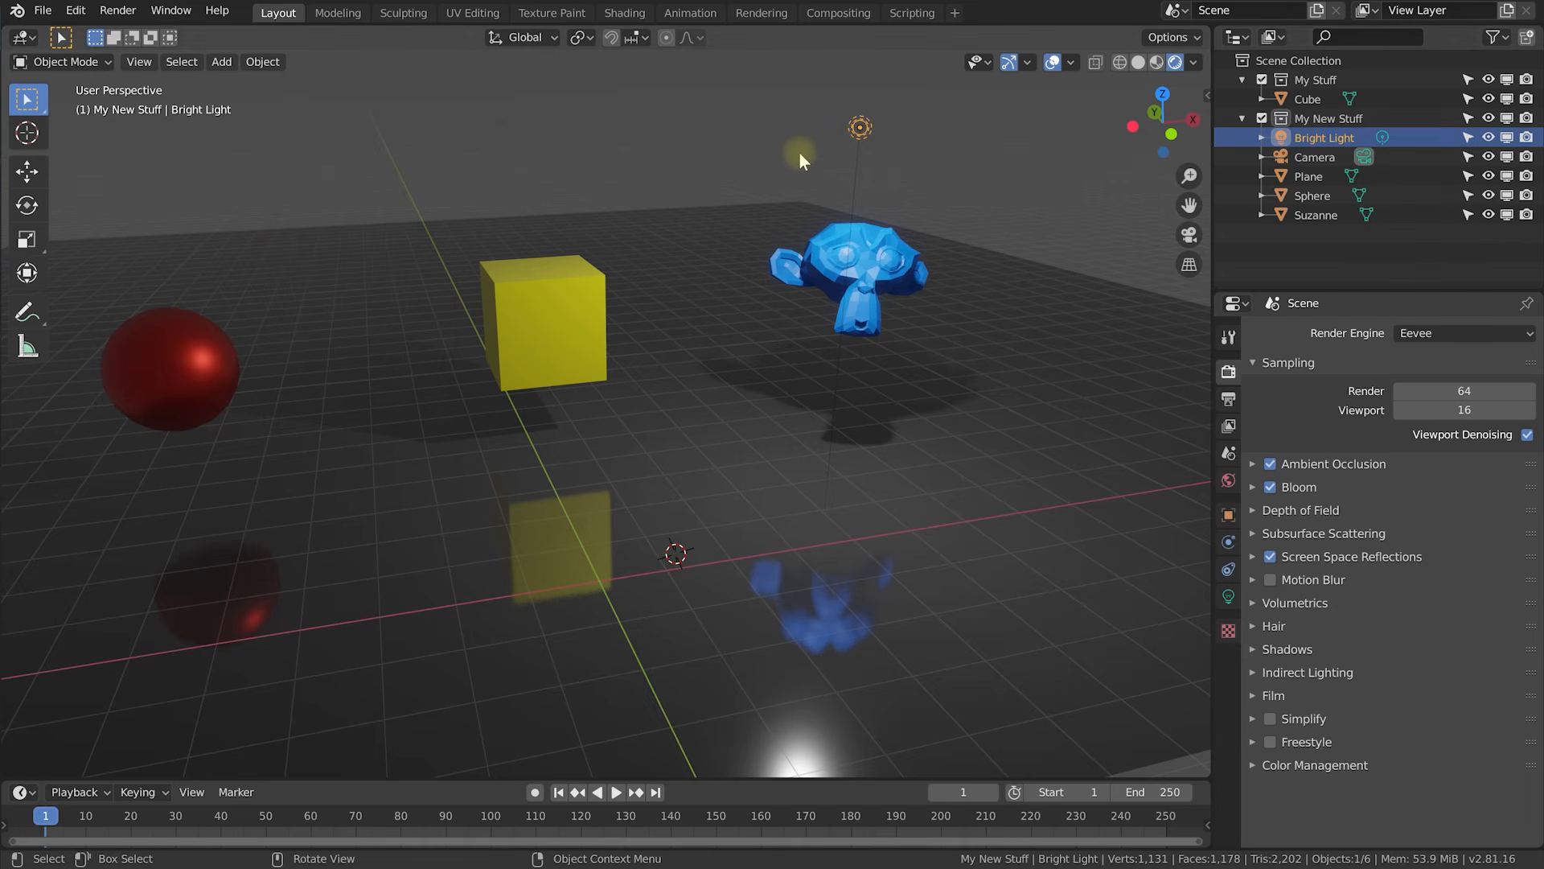
middle_click_drag(823, 127, 892, 145)
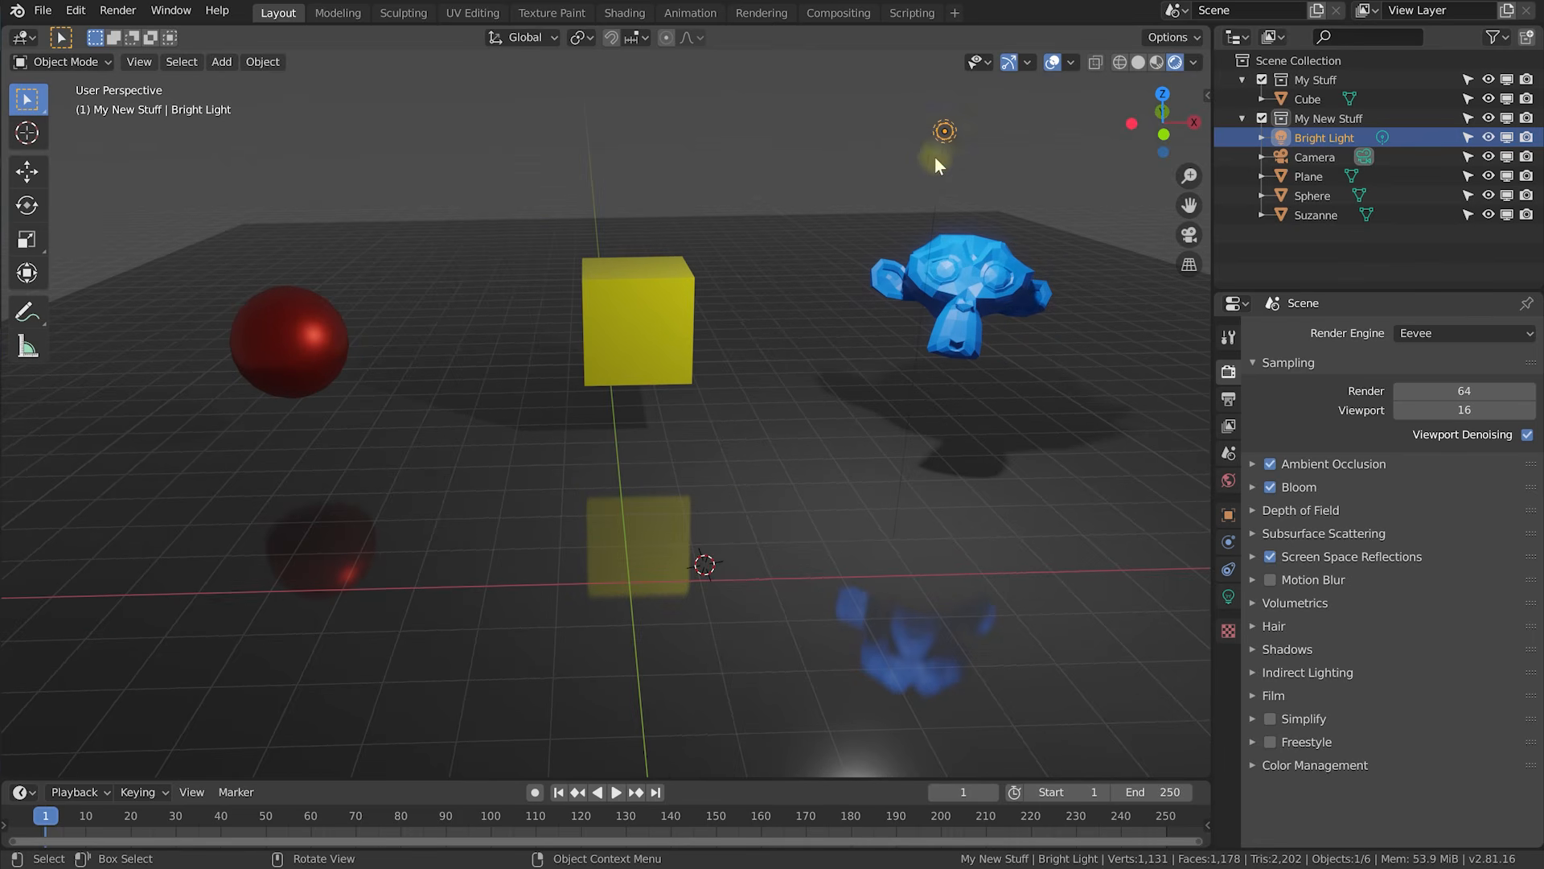
key("g")
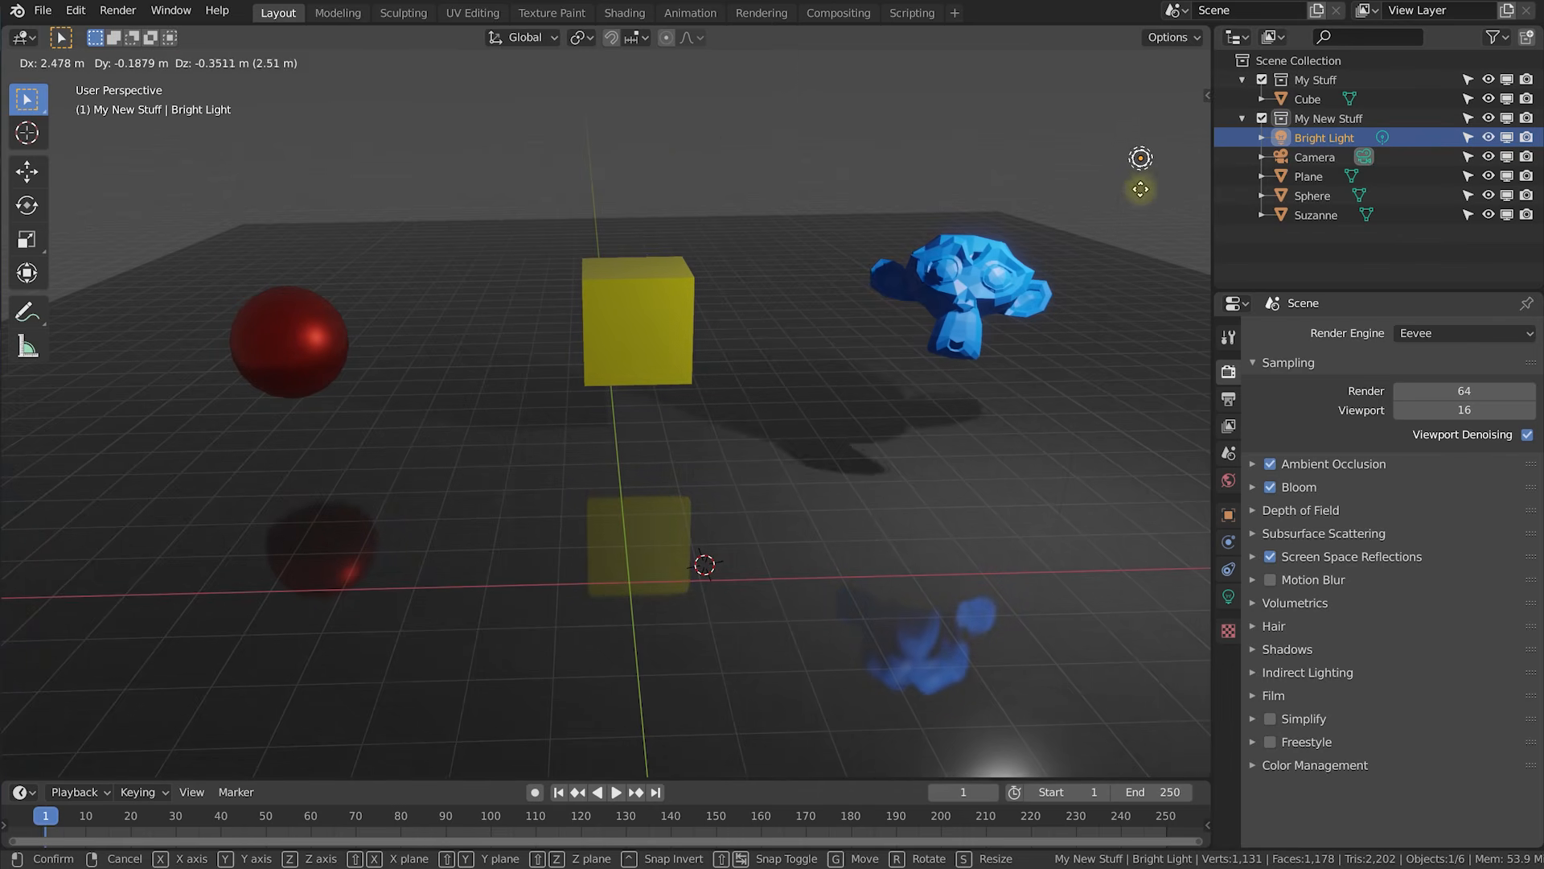
left_click(1134, 188)
Place the 3D cursor on the ground plane between the red sphere and yellow cube, and add an area light there.
middle_click_drag(1036, 212, 743, 284)
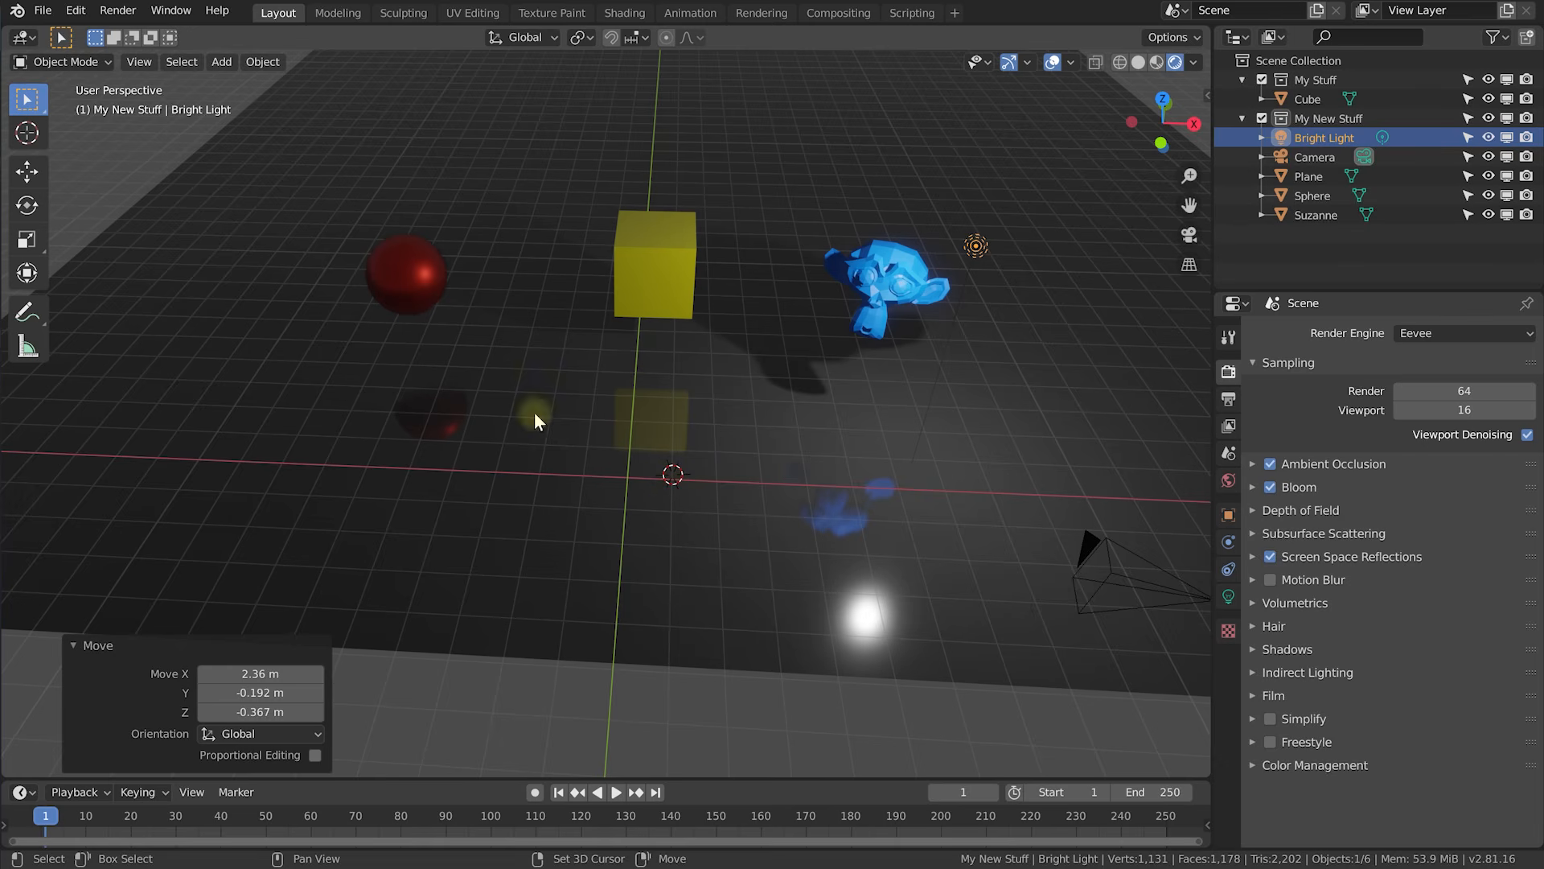
right_click(544, 341, "shift")
key("shift+a")
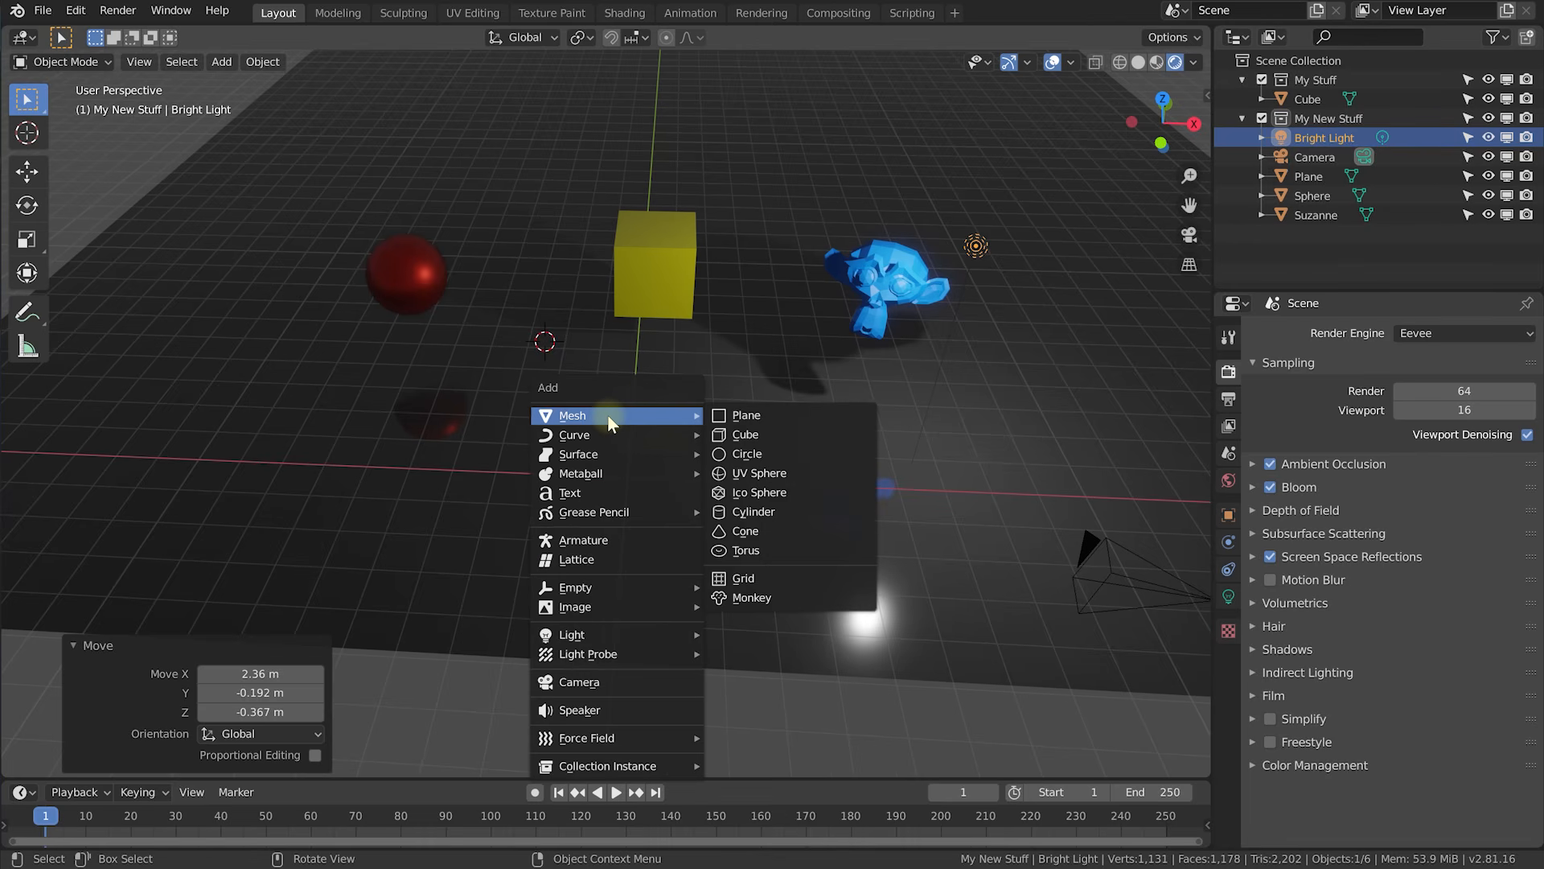
mouse_move(596, 436)
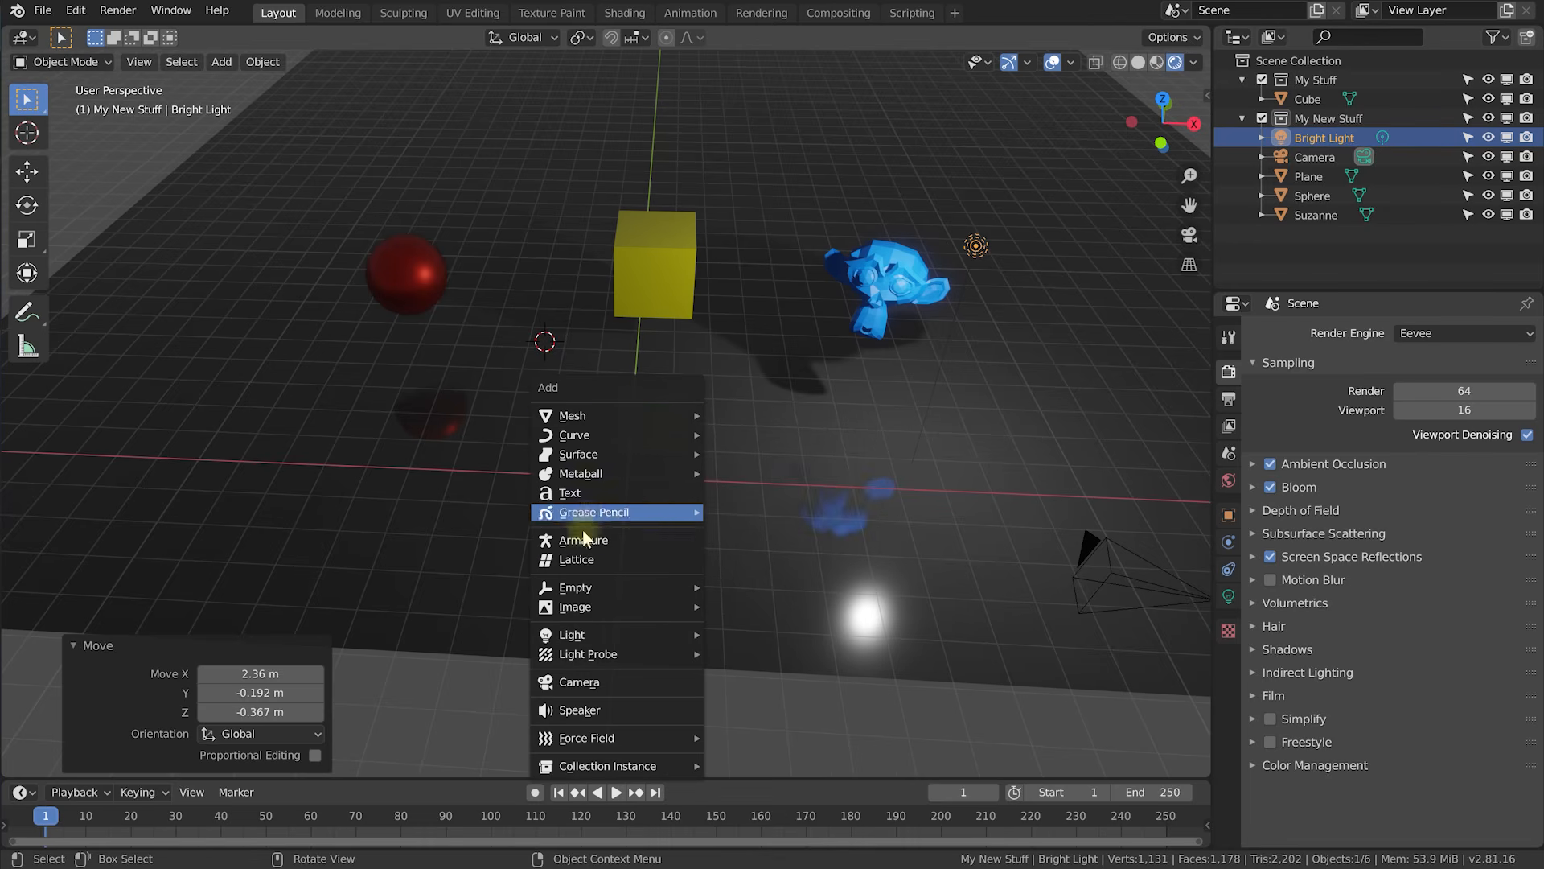
mouse_move(574, 639)
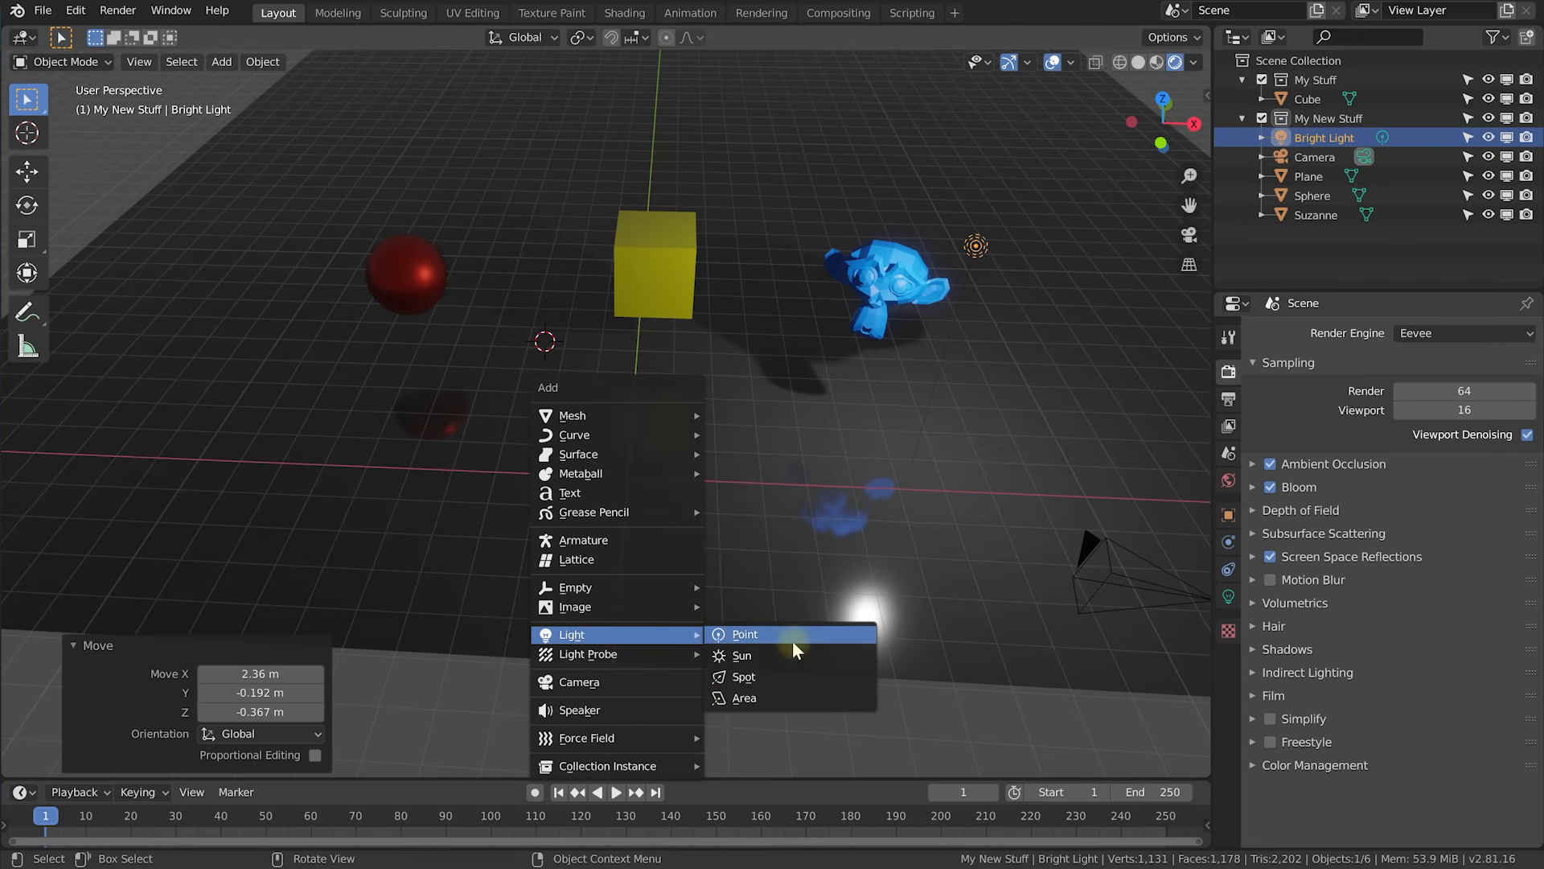
left_click(781, 697)
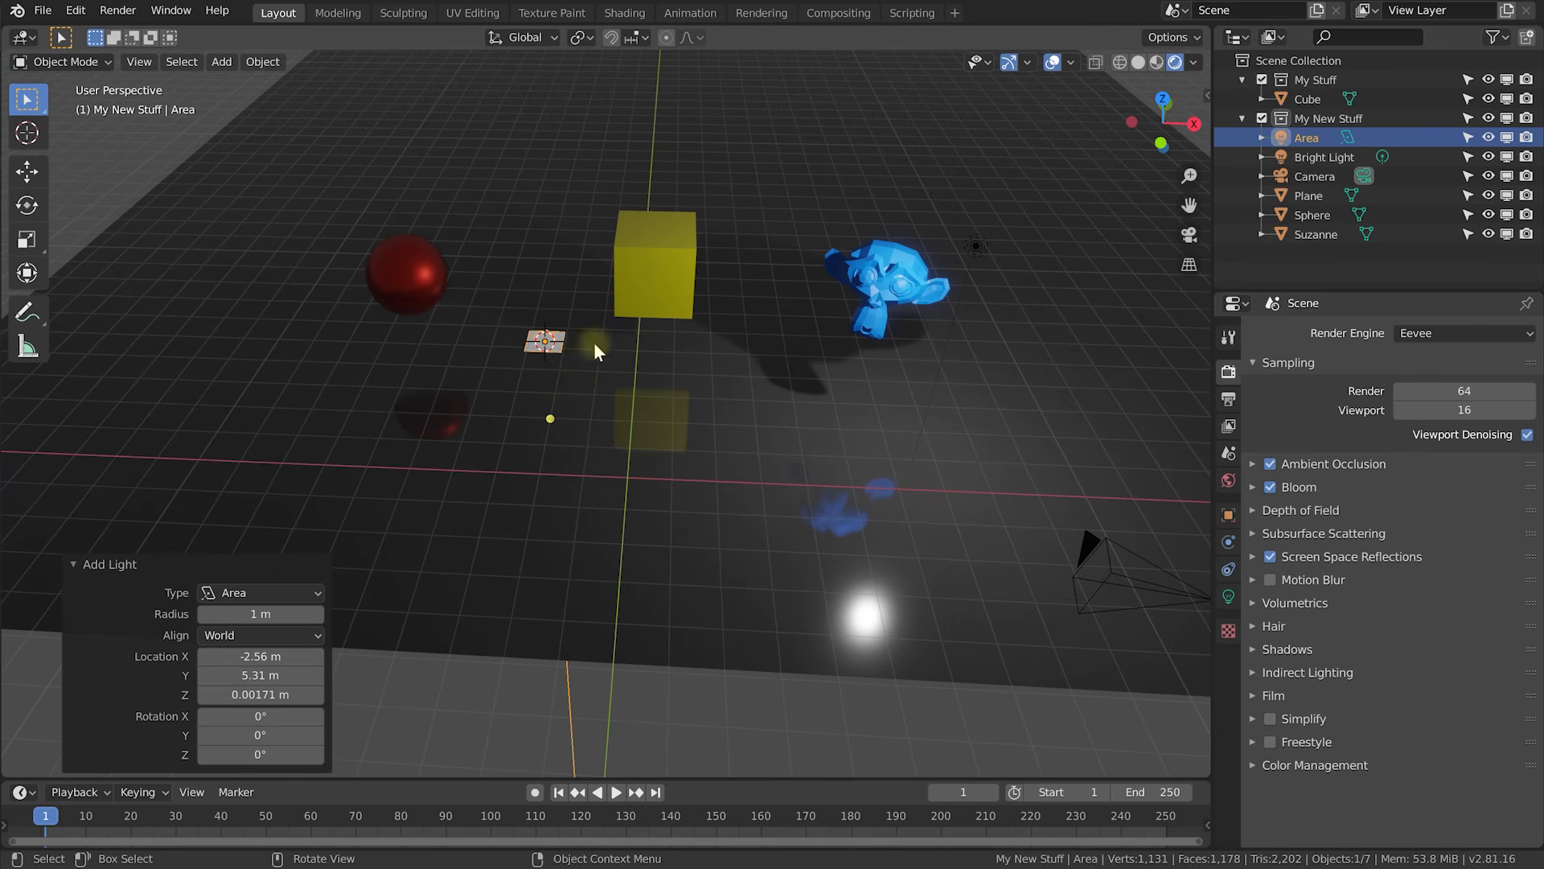
Move the area light about 2.63 m up and 1.39 m along Y so it floats above the ground plane.
middle_click_drag(523, 388, 520, 387)
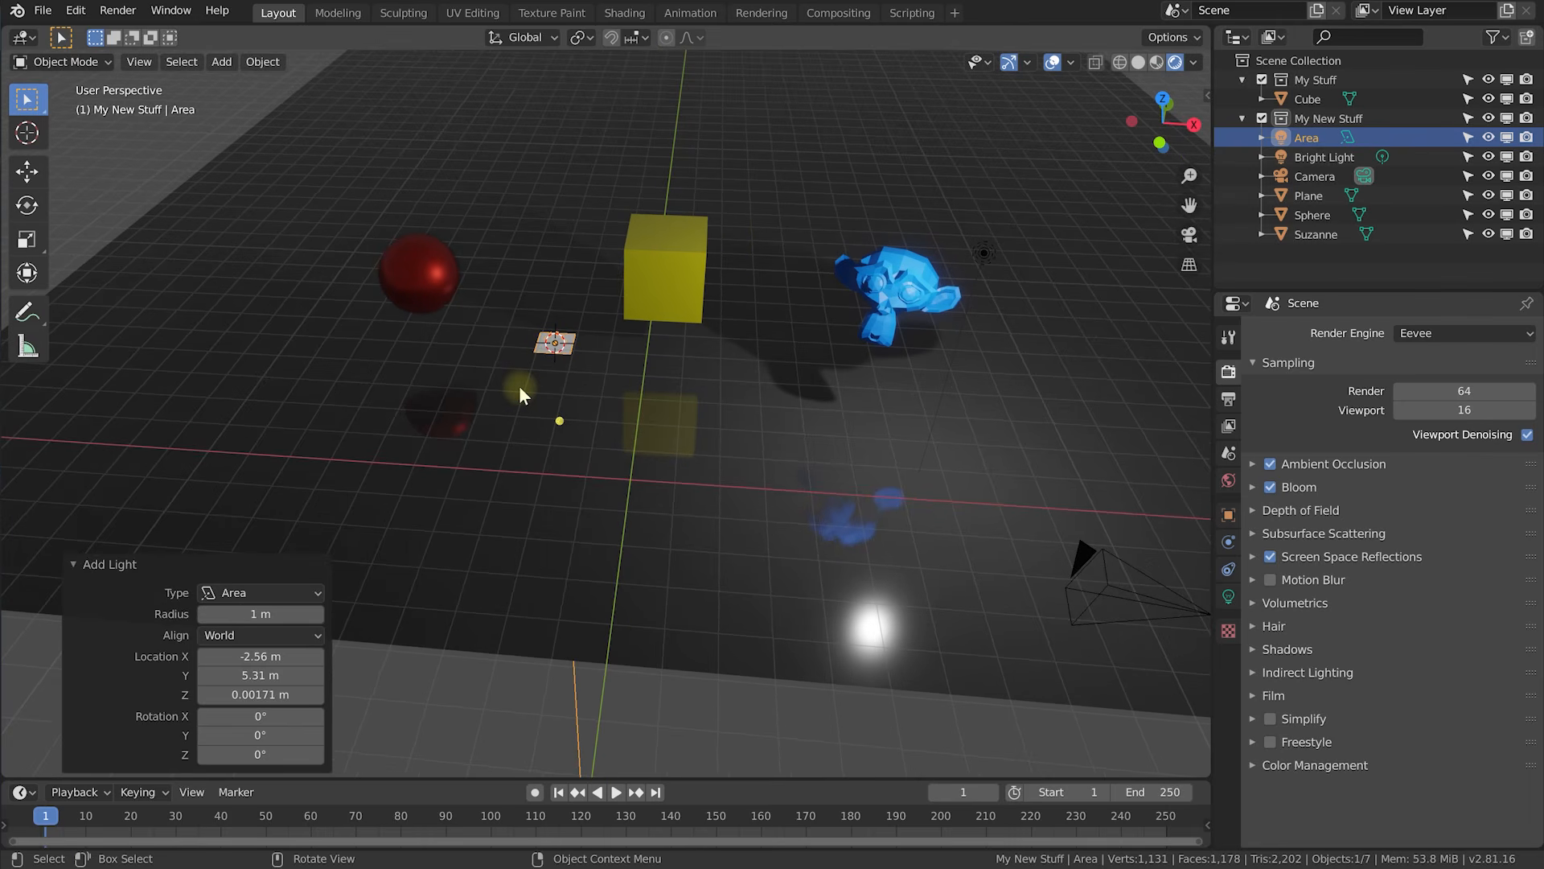
key("KP_Decimal")
middle_click_drag(472, 378, 783, 404)
key("g")
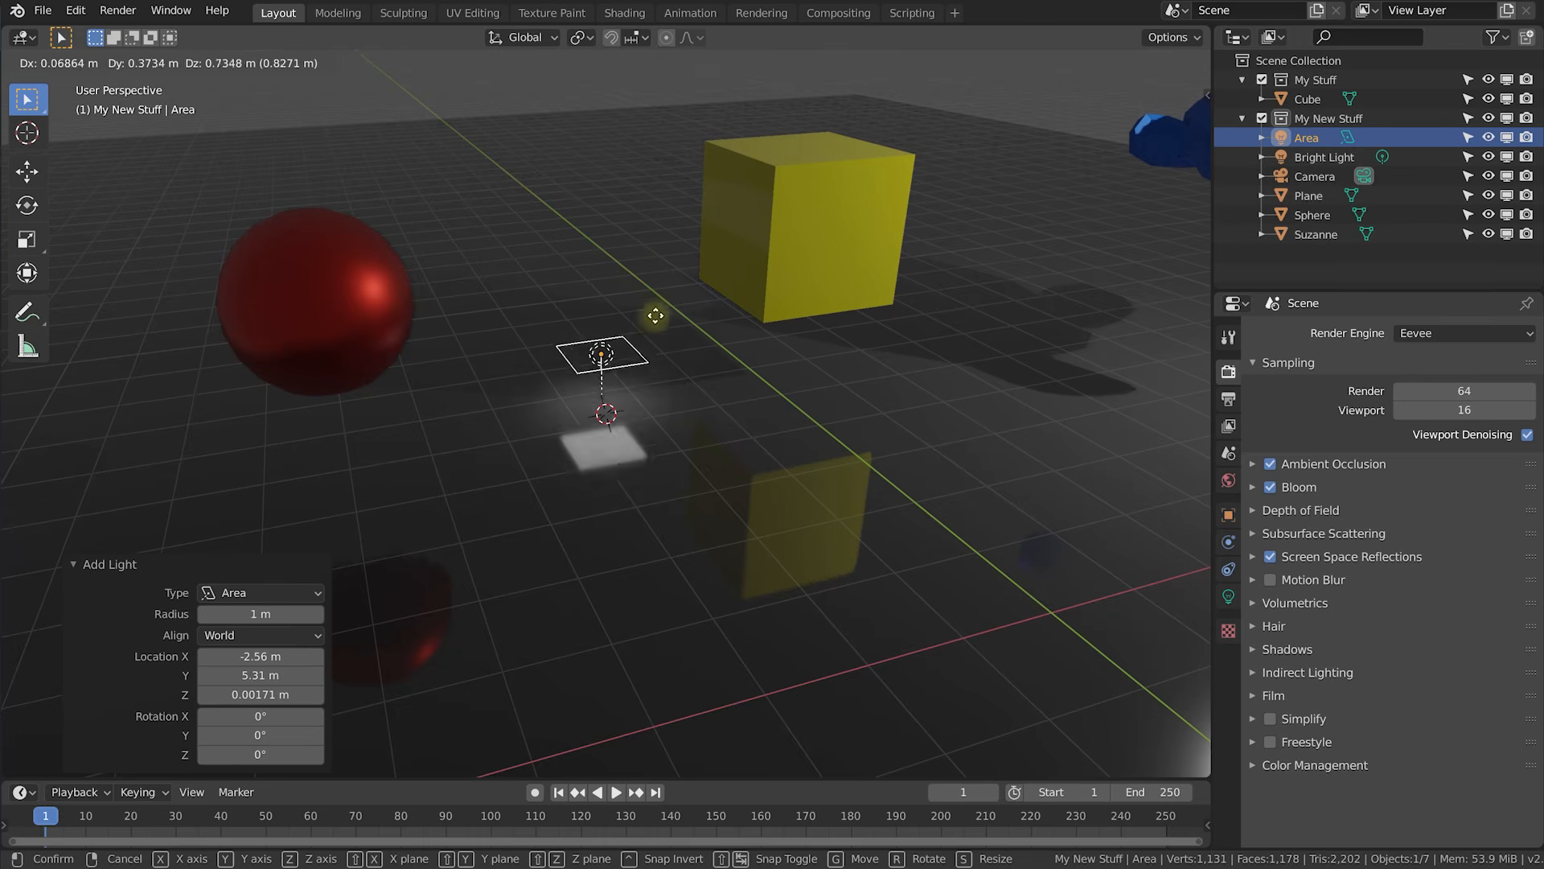
left_click(631, 183)
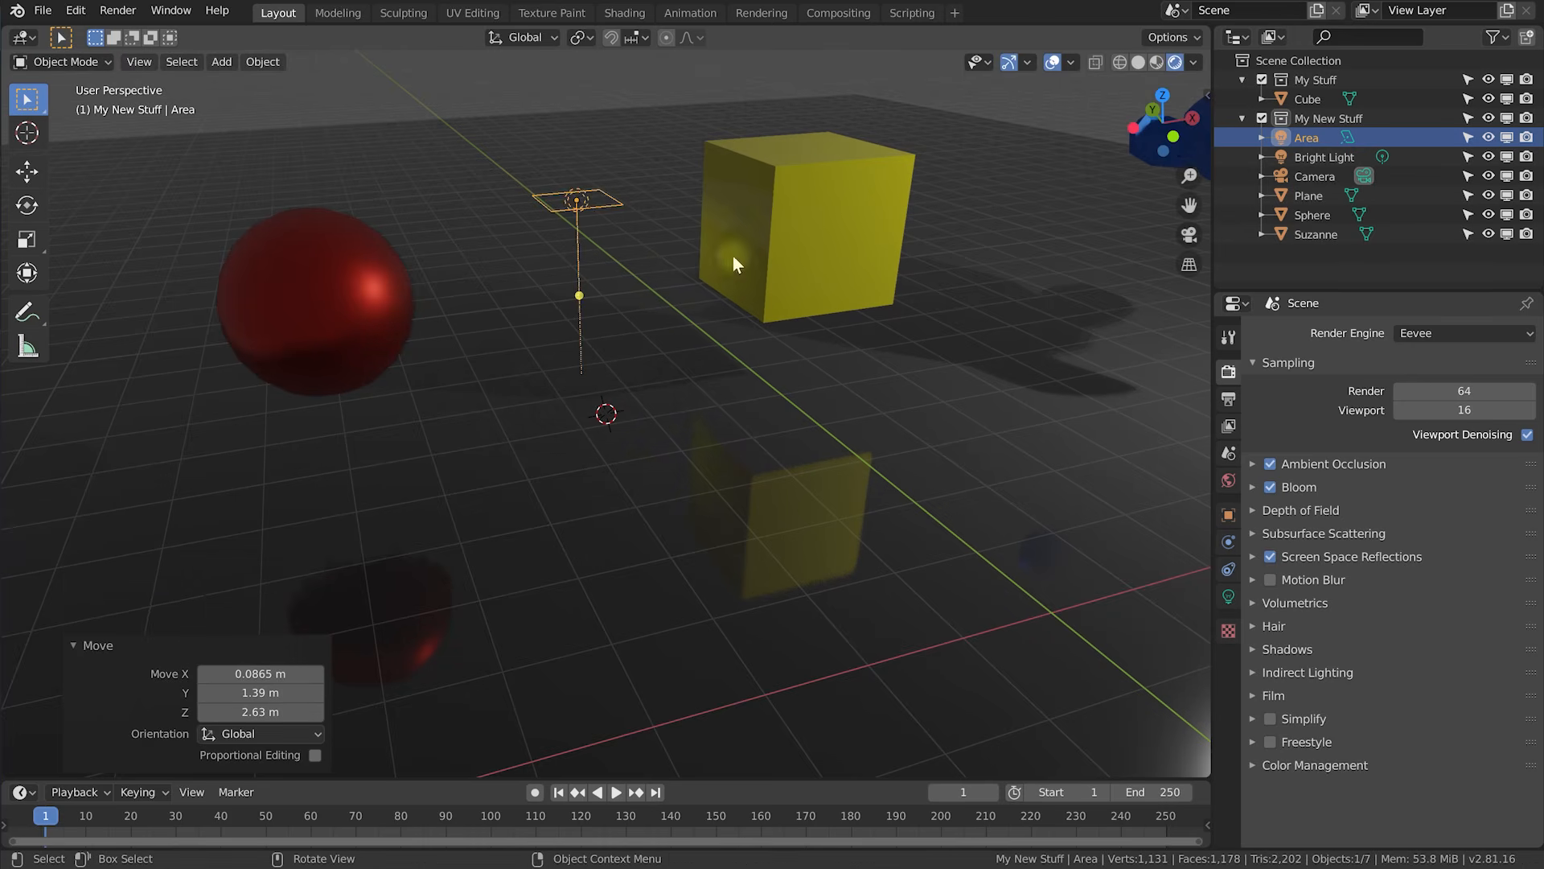
Scale the area light up by a factor of about 14.35 so it spans the sphere and cube.
key("s")
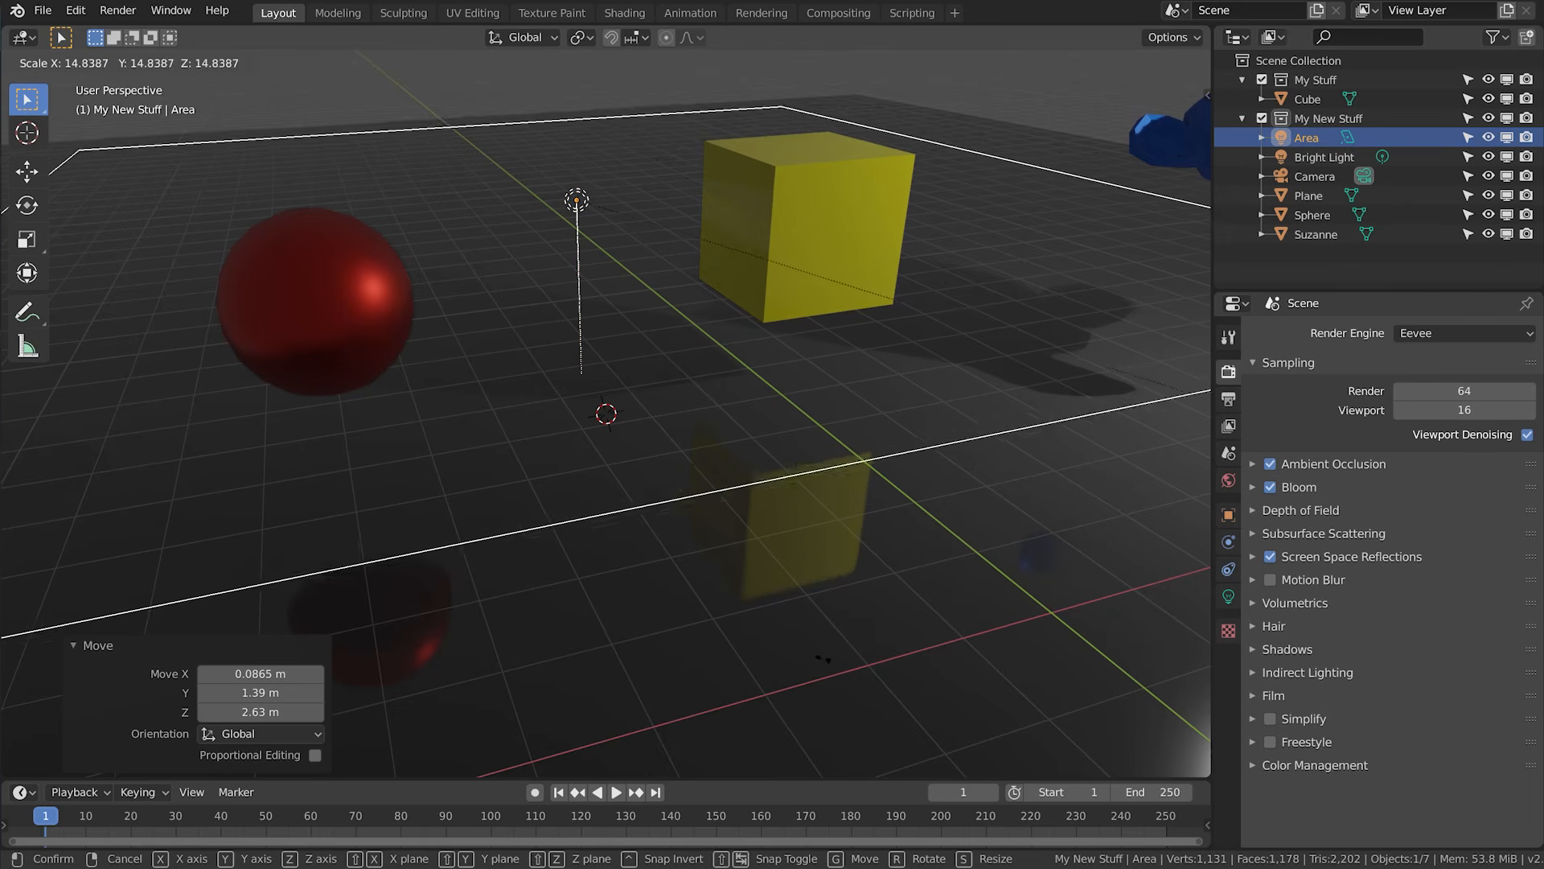
left_click(778, 629)
scroll(593, 461, "down", 5)
mouse_move(593, 461)
middle_mouse_down()
mouse_move(672, 413)
mouse_move(610, 467)
middle_mouse_up()
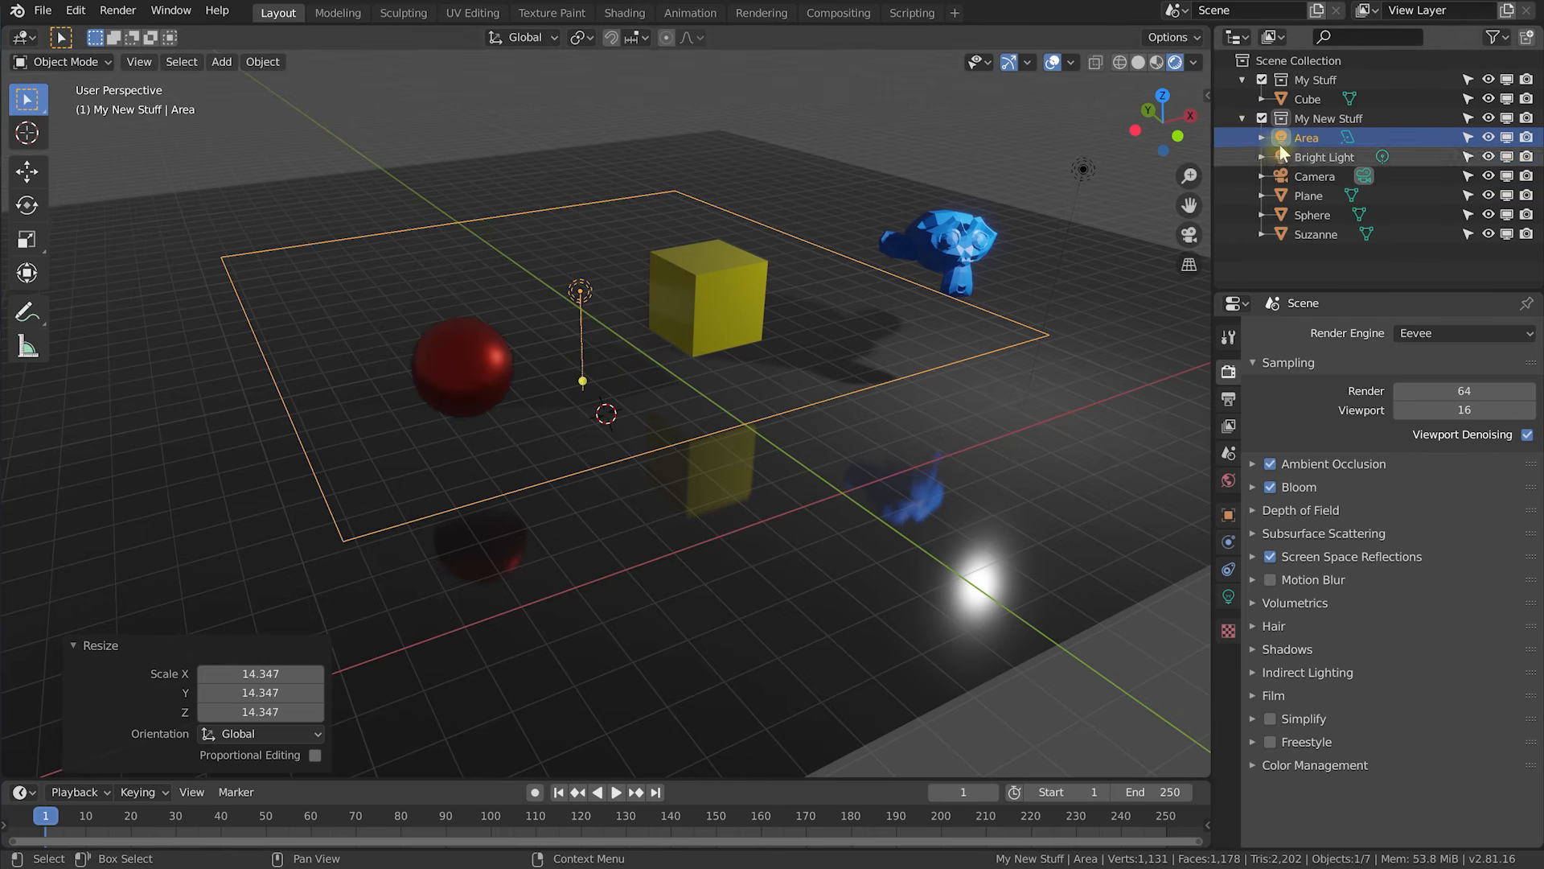
Rename the new area light object to "Area Light".
double_click(1306, 138)
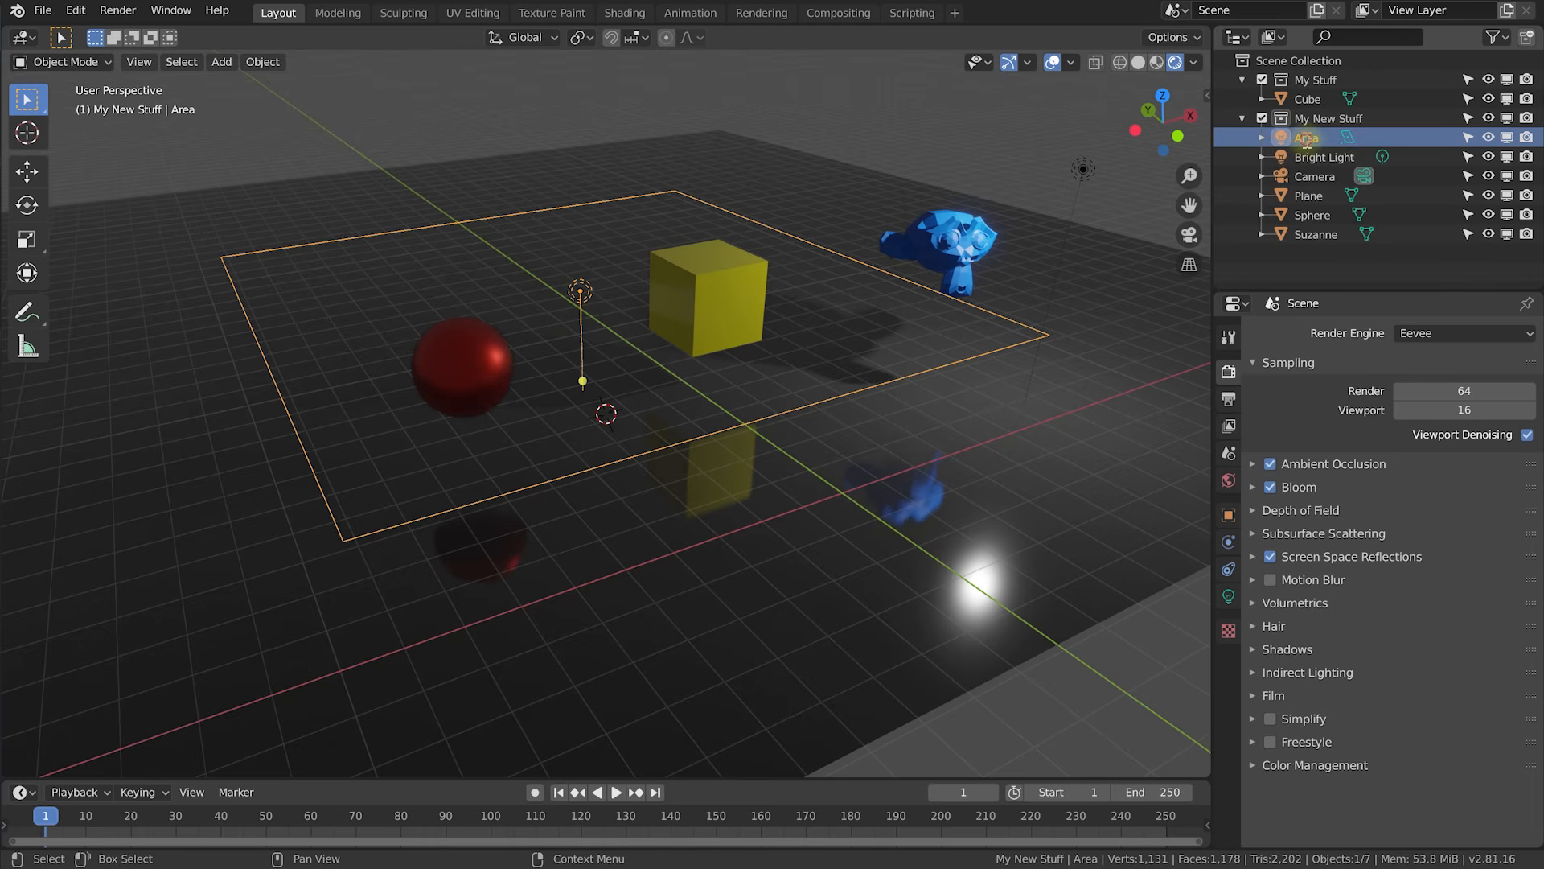
type("Ligh")
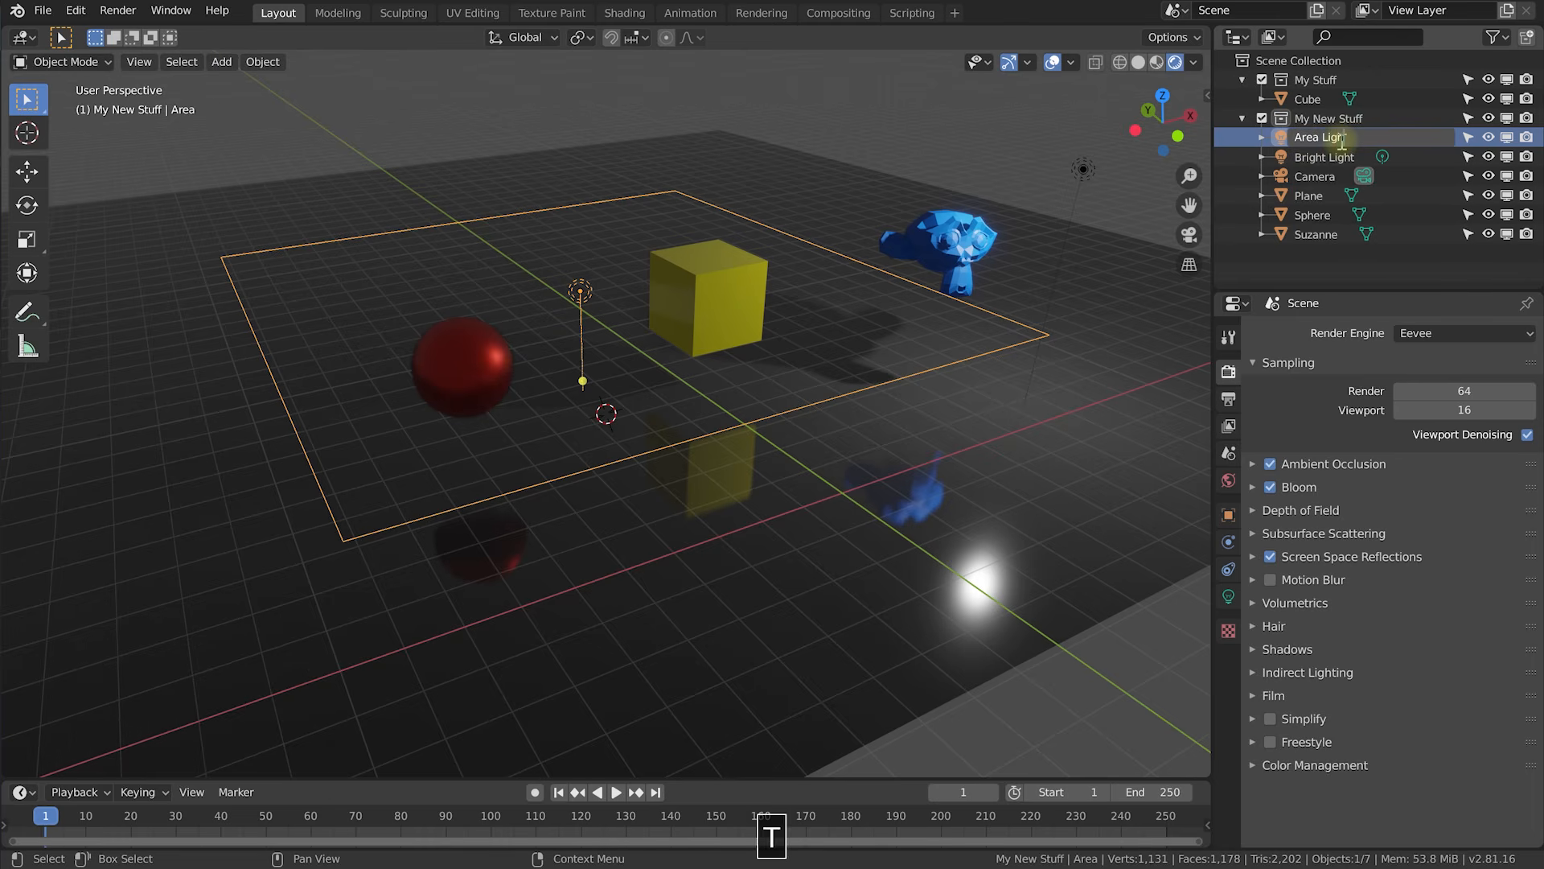
type("t")
key("Return")
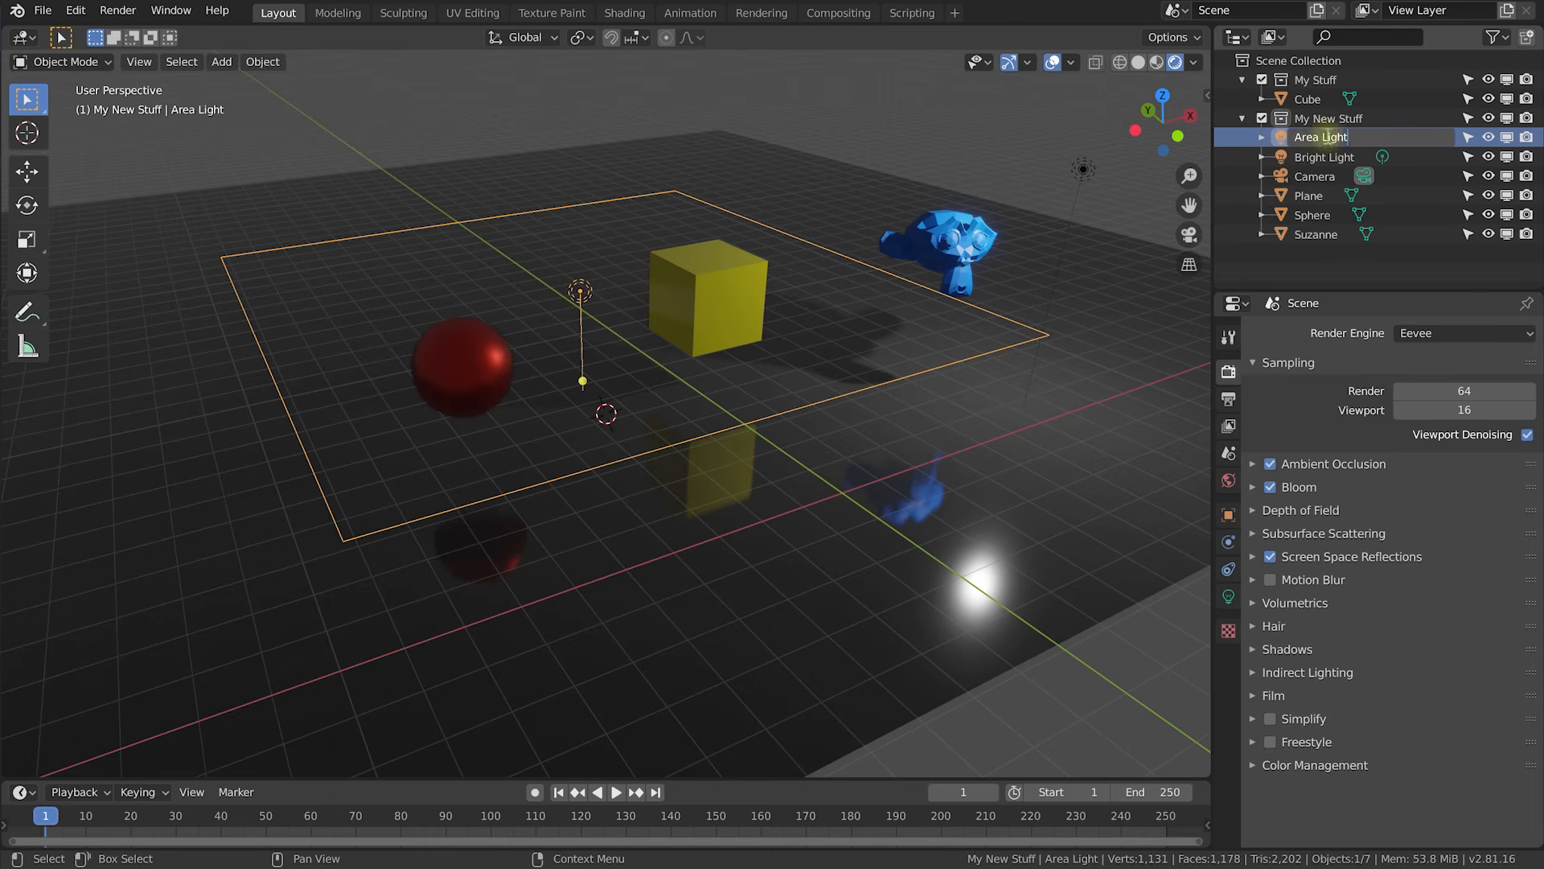
Create a new collection in the scene and name it "Lights".
left_click(1527, 39)
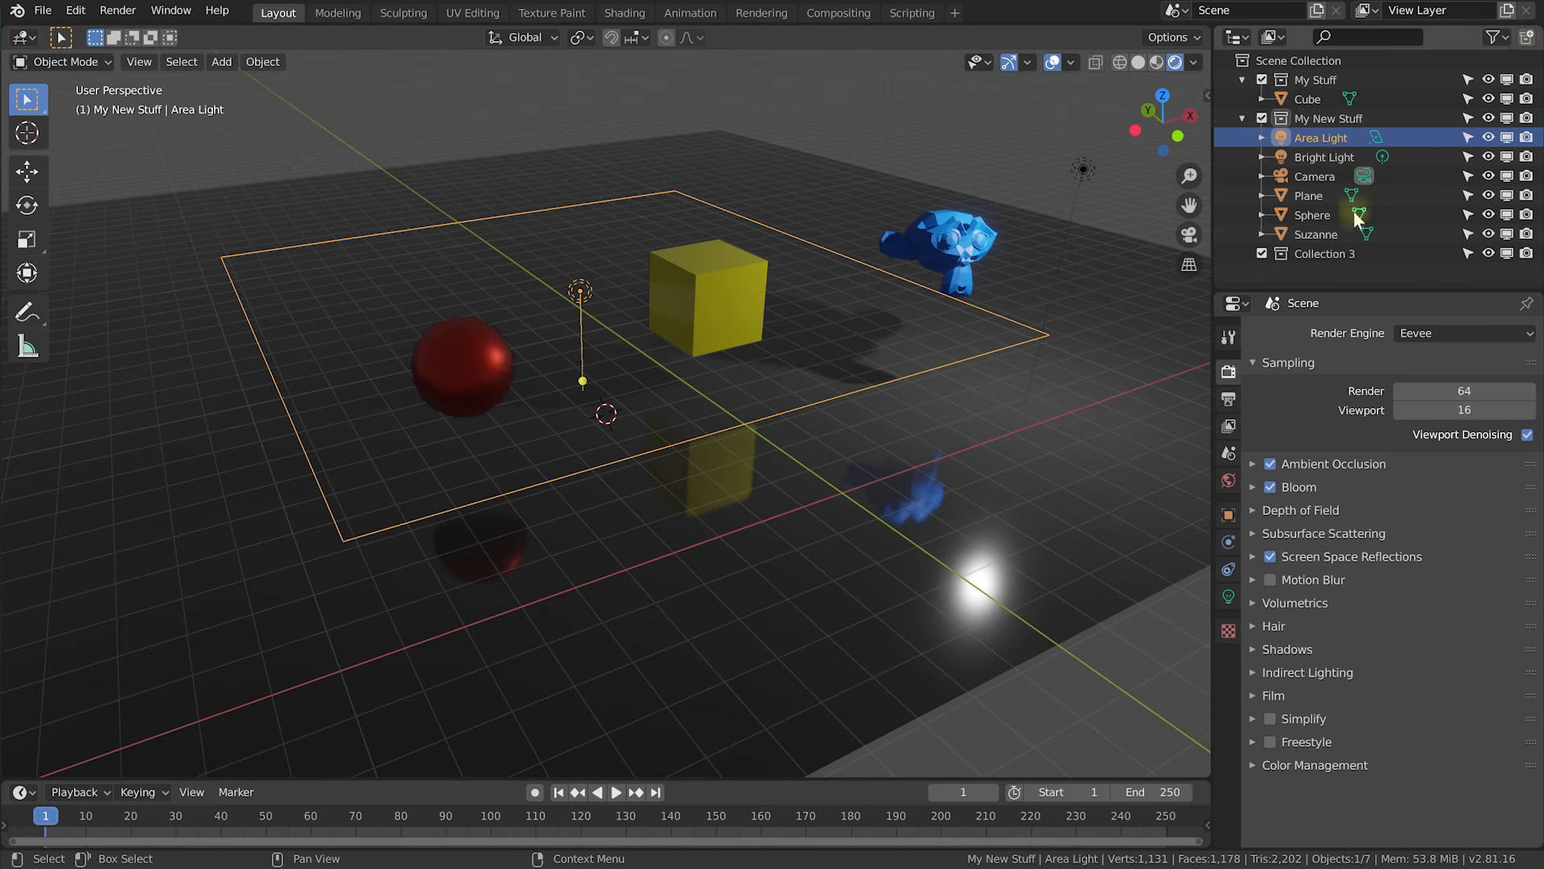
double_click(1315, 254)
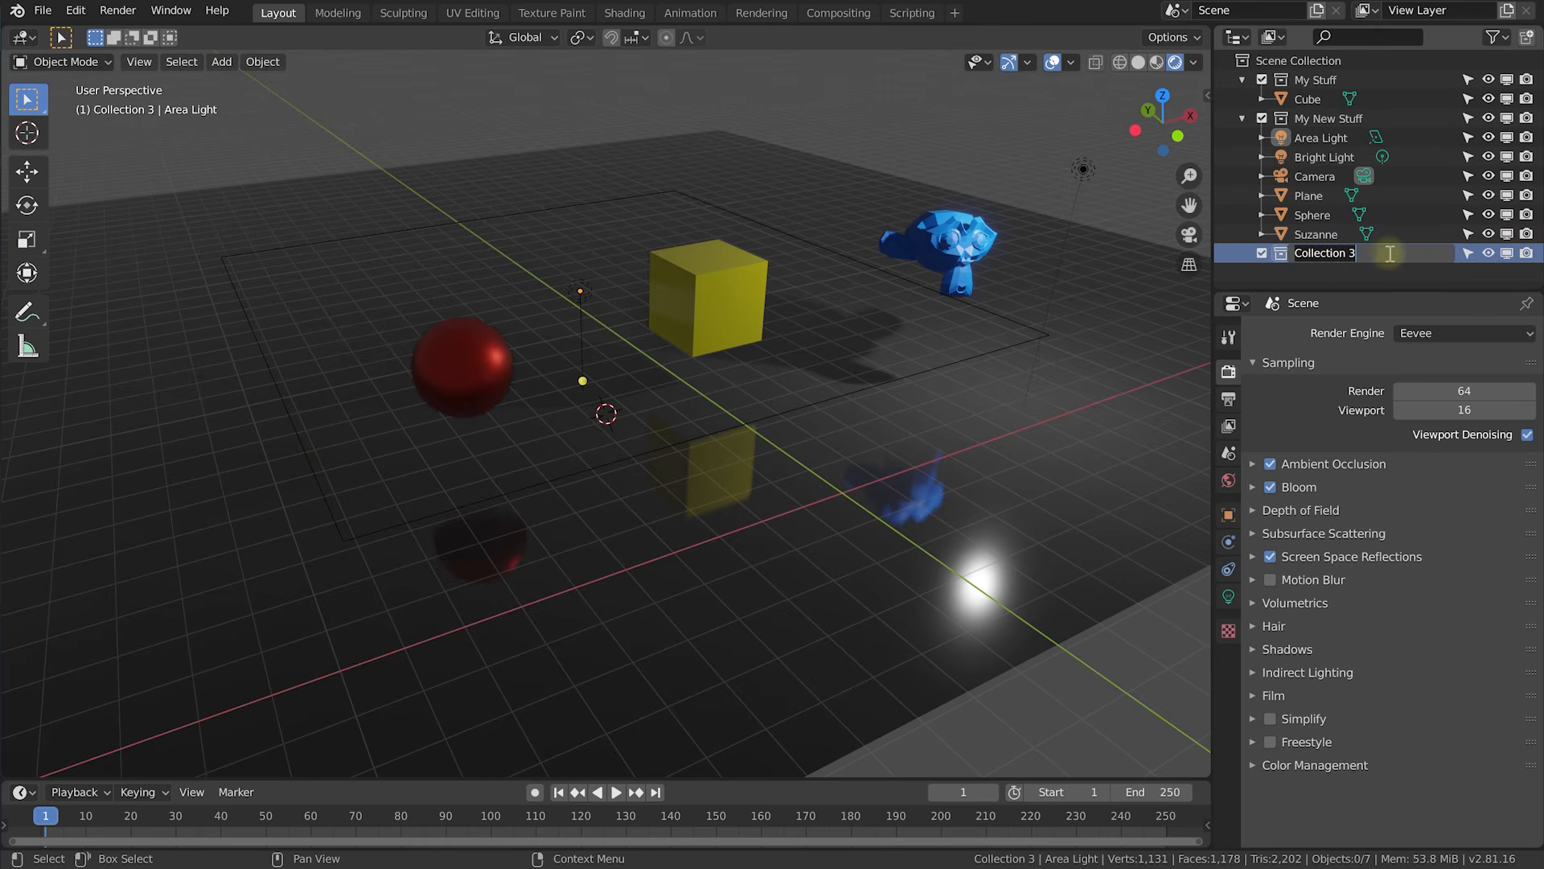
type("Lights")
key("Return")
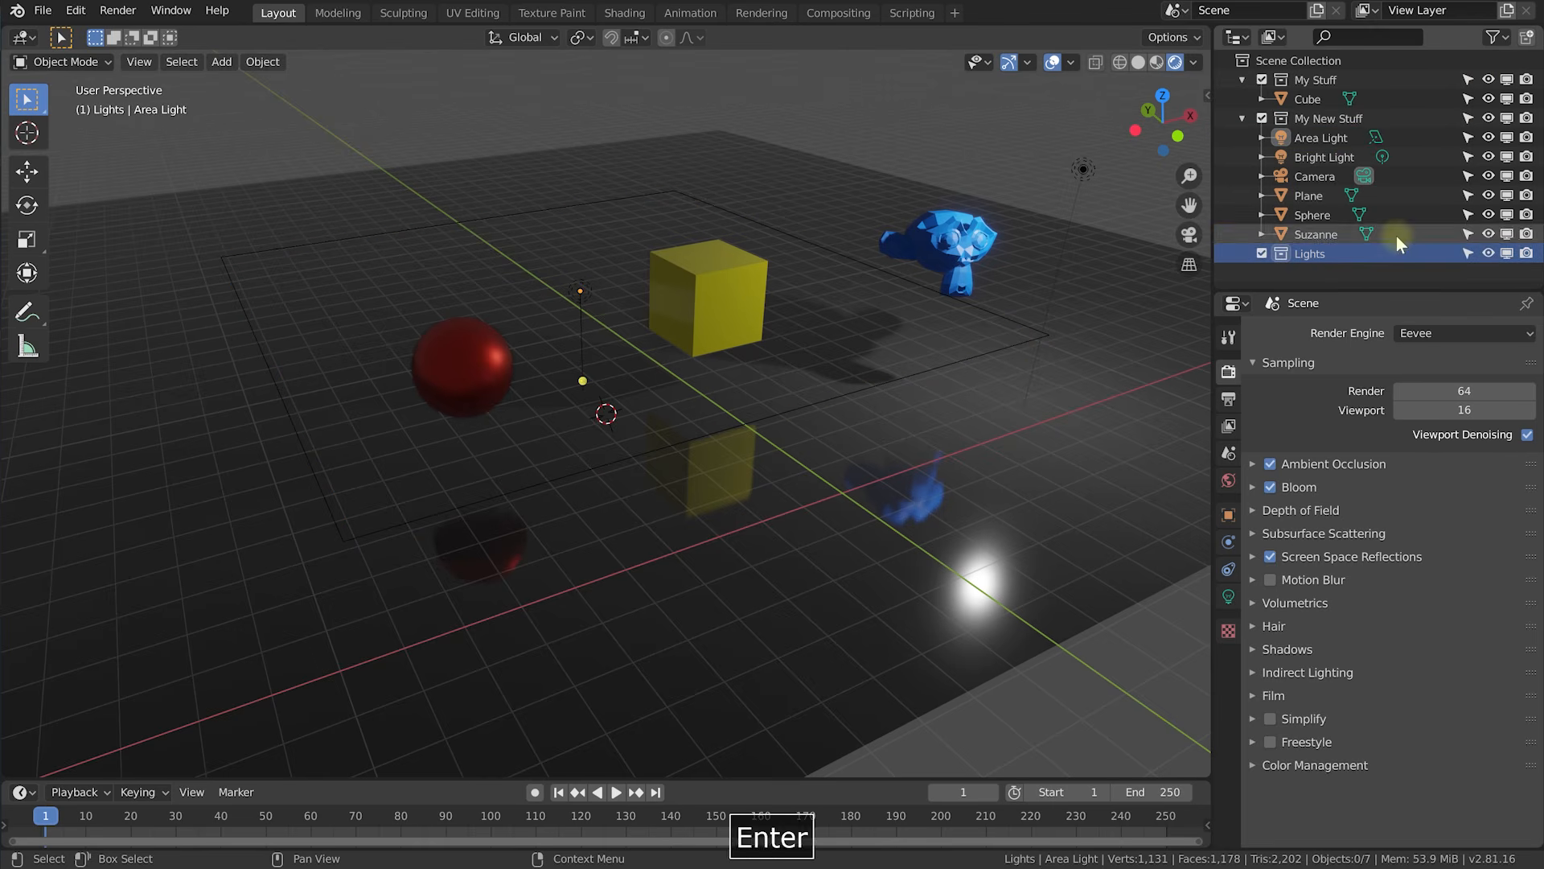
Move the Area Light and Bright Light objects together into the Lights collection.
left_click(1311, 139)
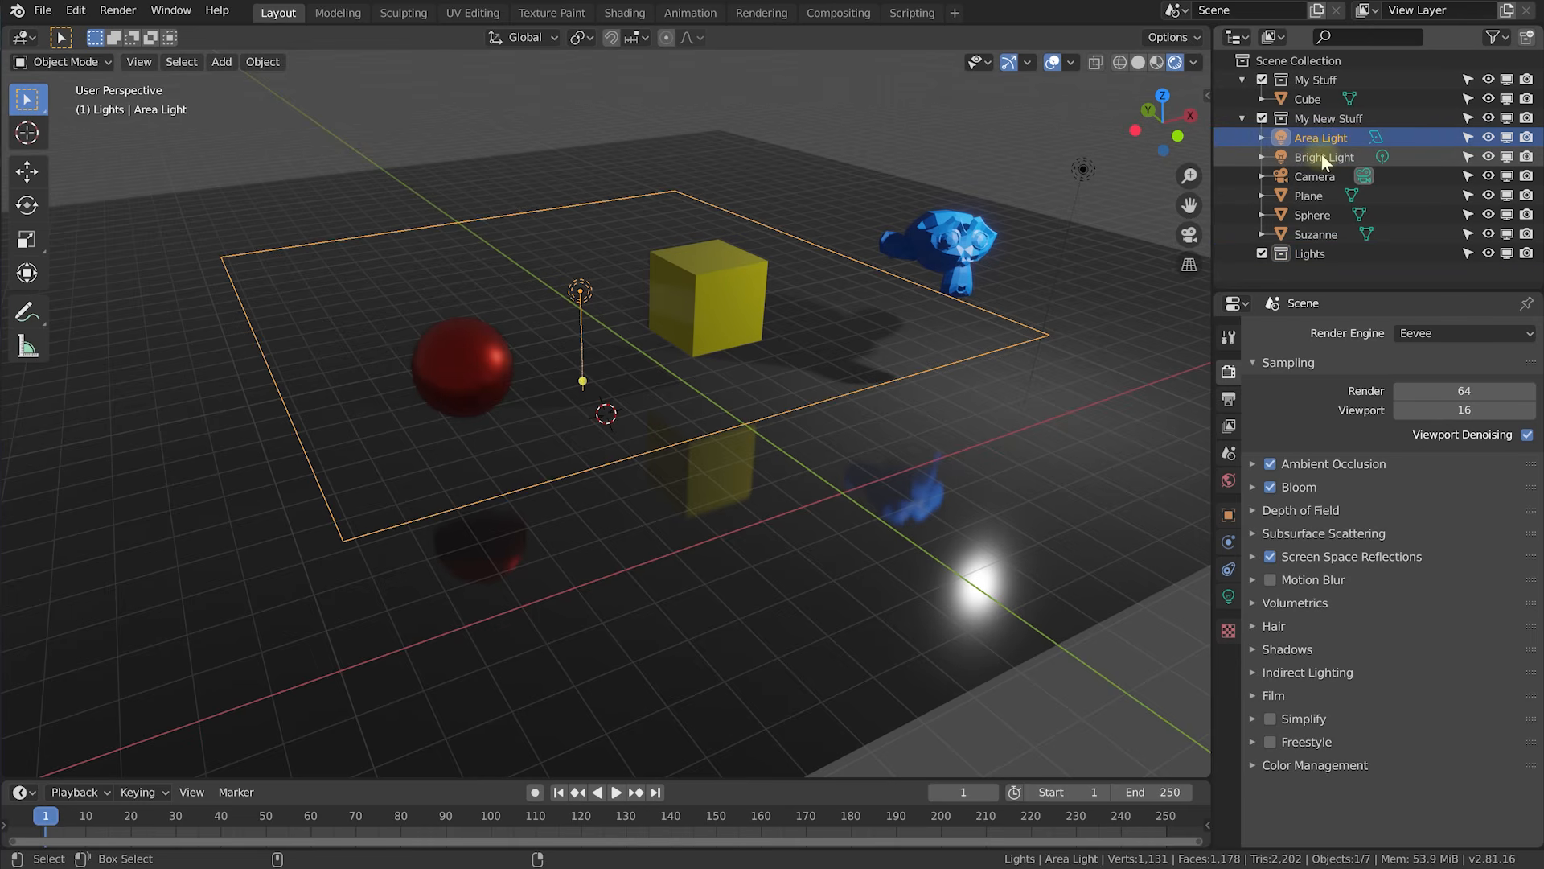
left_click(1320, 153, "ctrl")
left_click_drag(1320, 153, 1315, 255)
left_click(1322, 216)
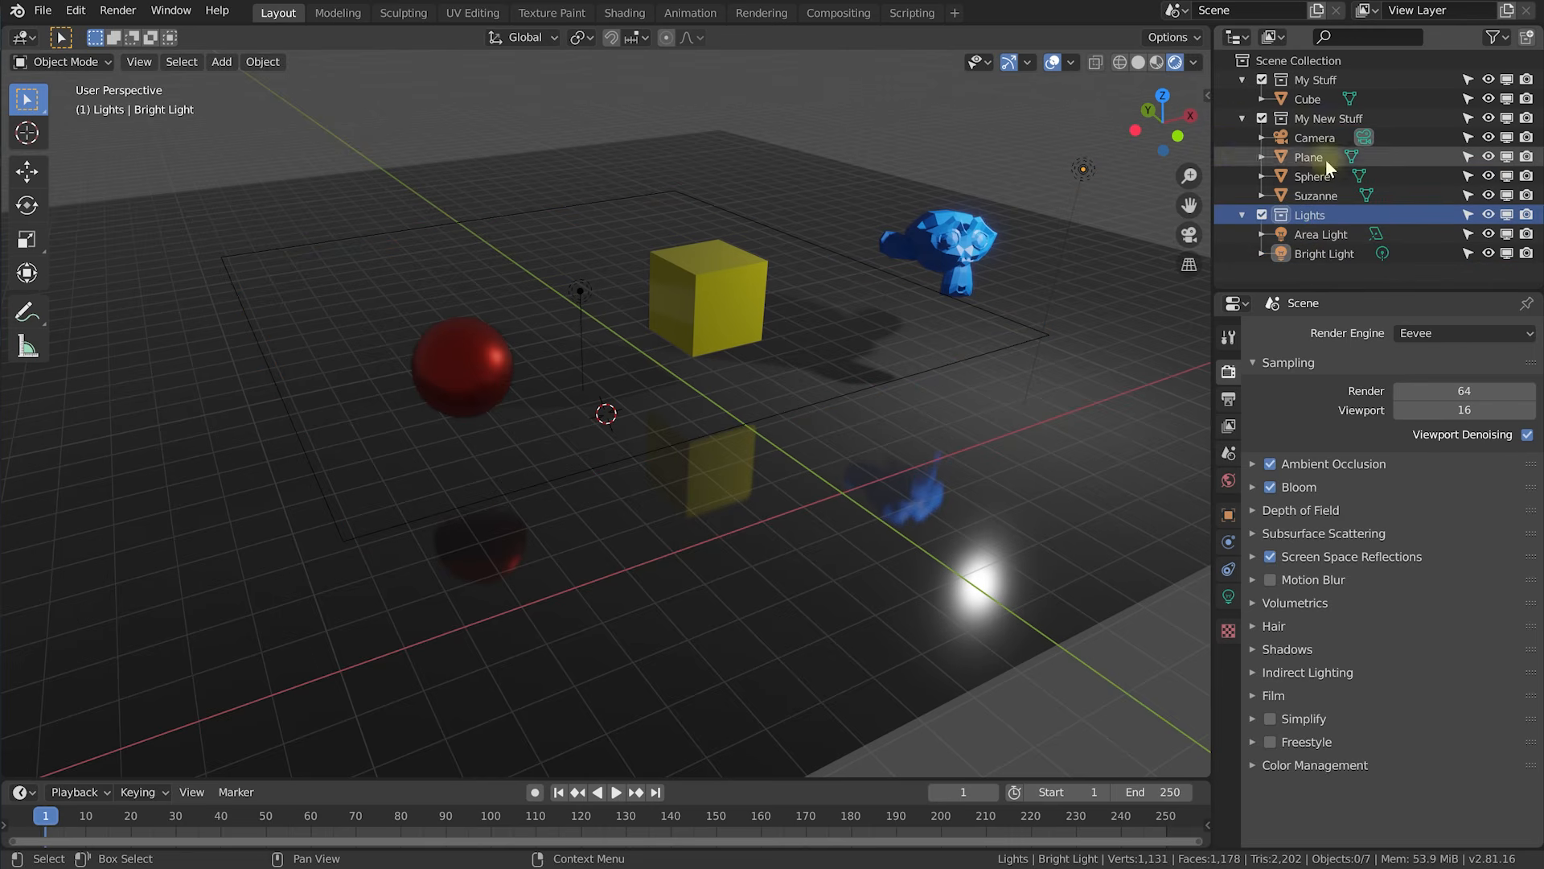
Collapse the My New Stuff and My Stuff collections, and toggle the Lights collection's visibility off and on.
left_click(1242, 118)
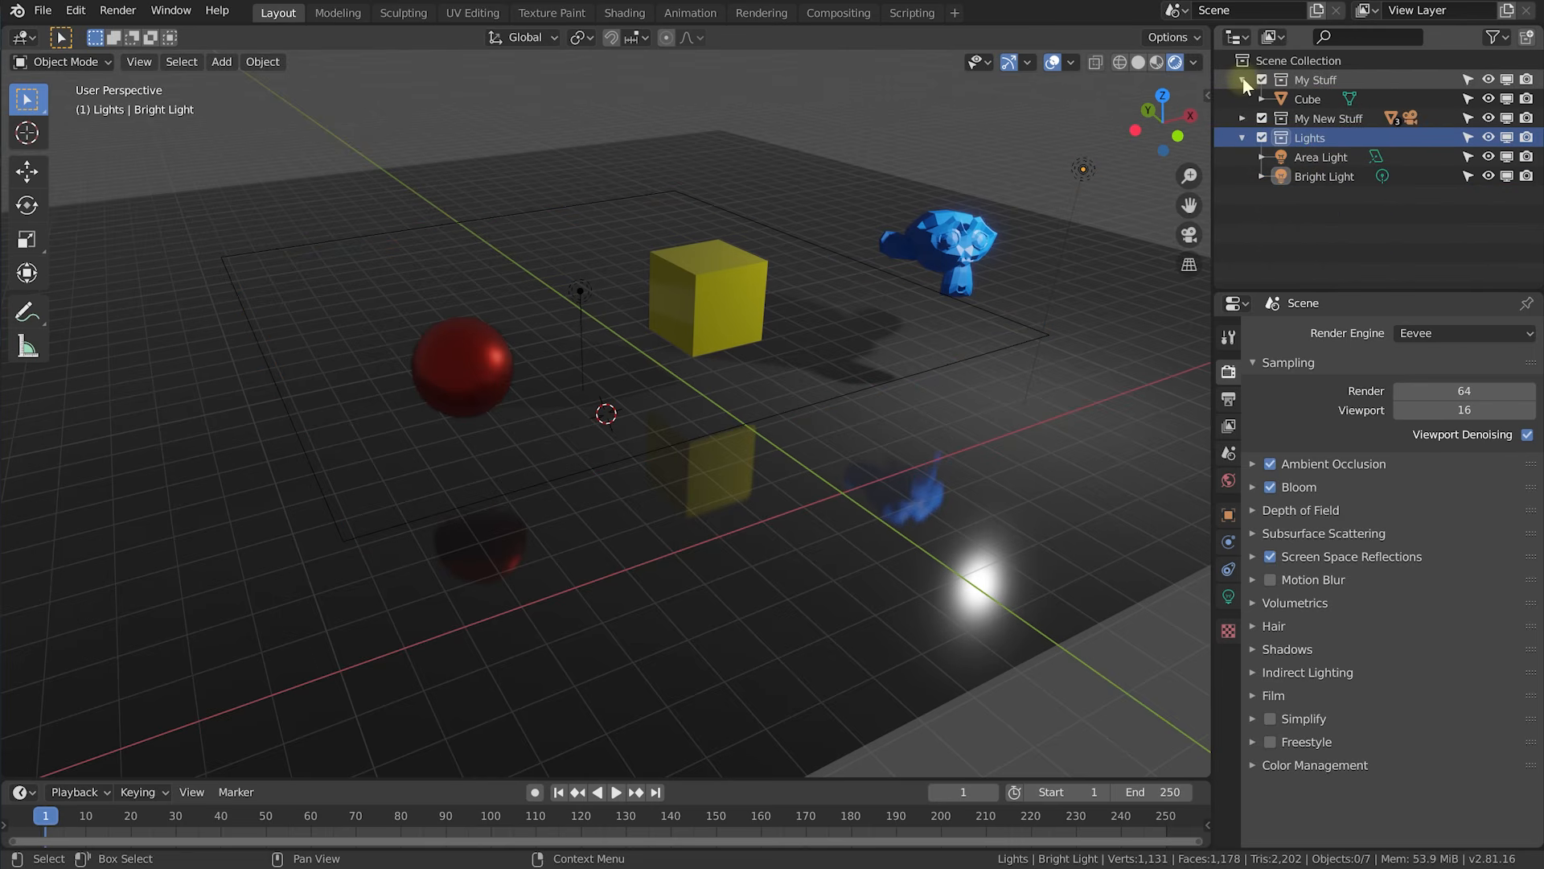
left_click(1243, 80)
left_click(1319, 153)
left_click(1317, 138)
left_click(1311, 120)
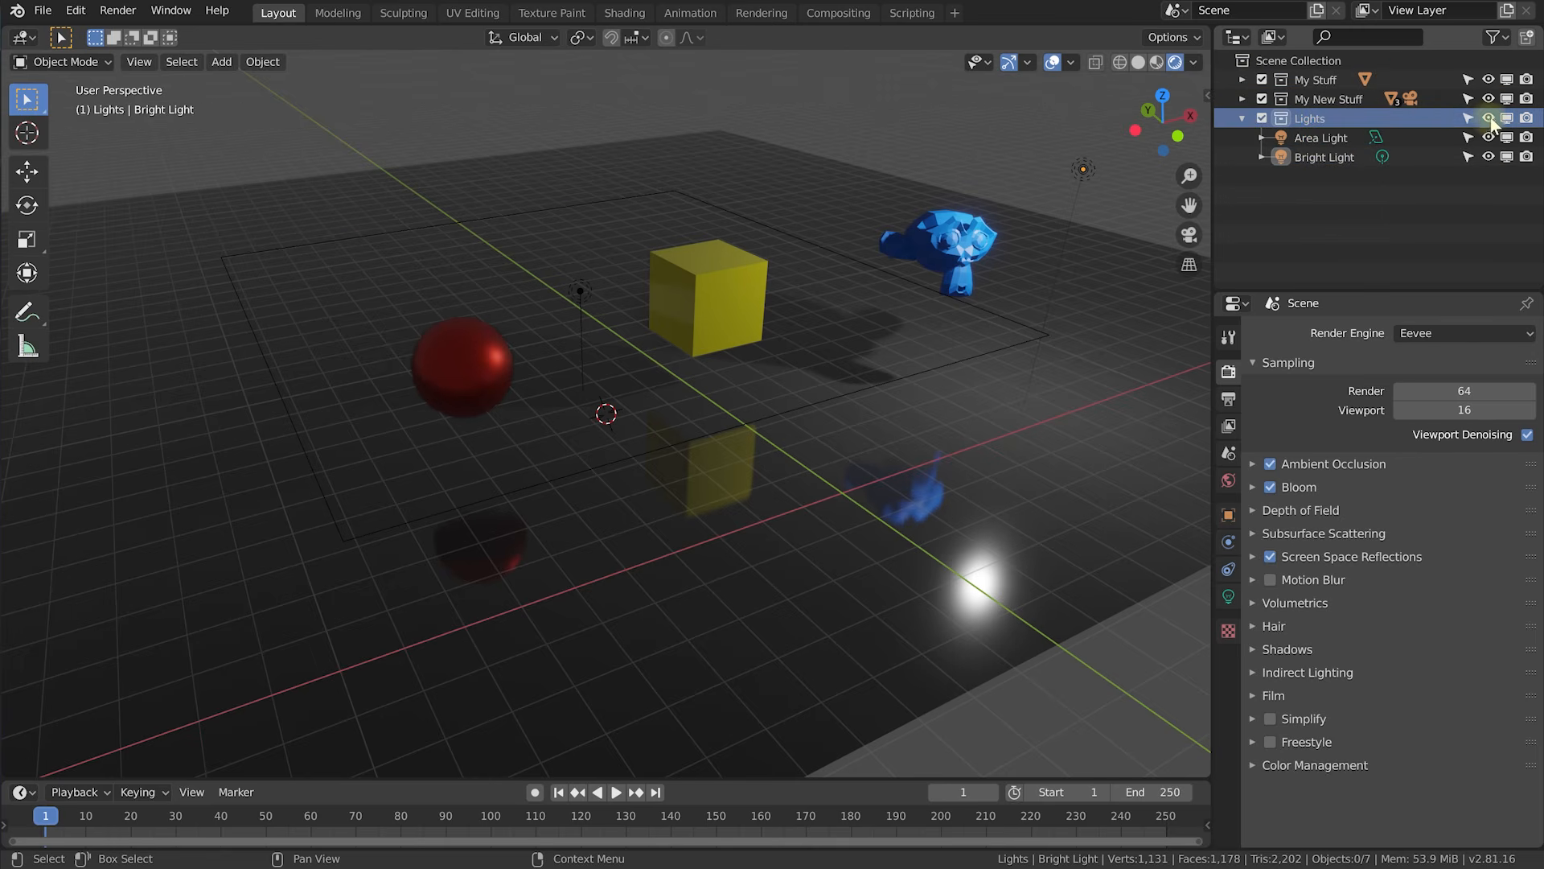
left_click(1489, 117)
left_click(1488, 119)
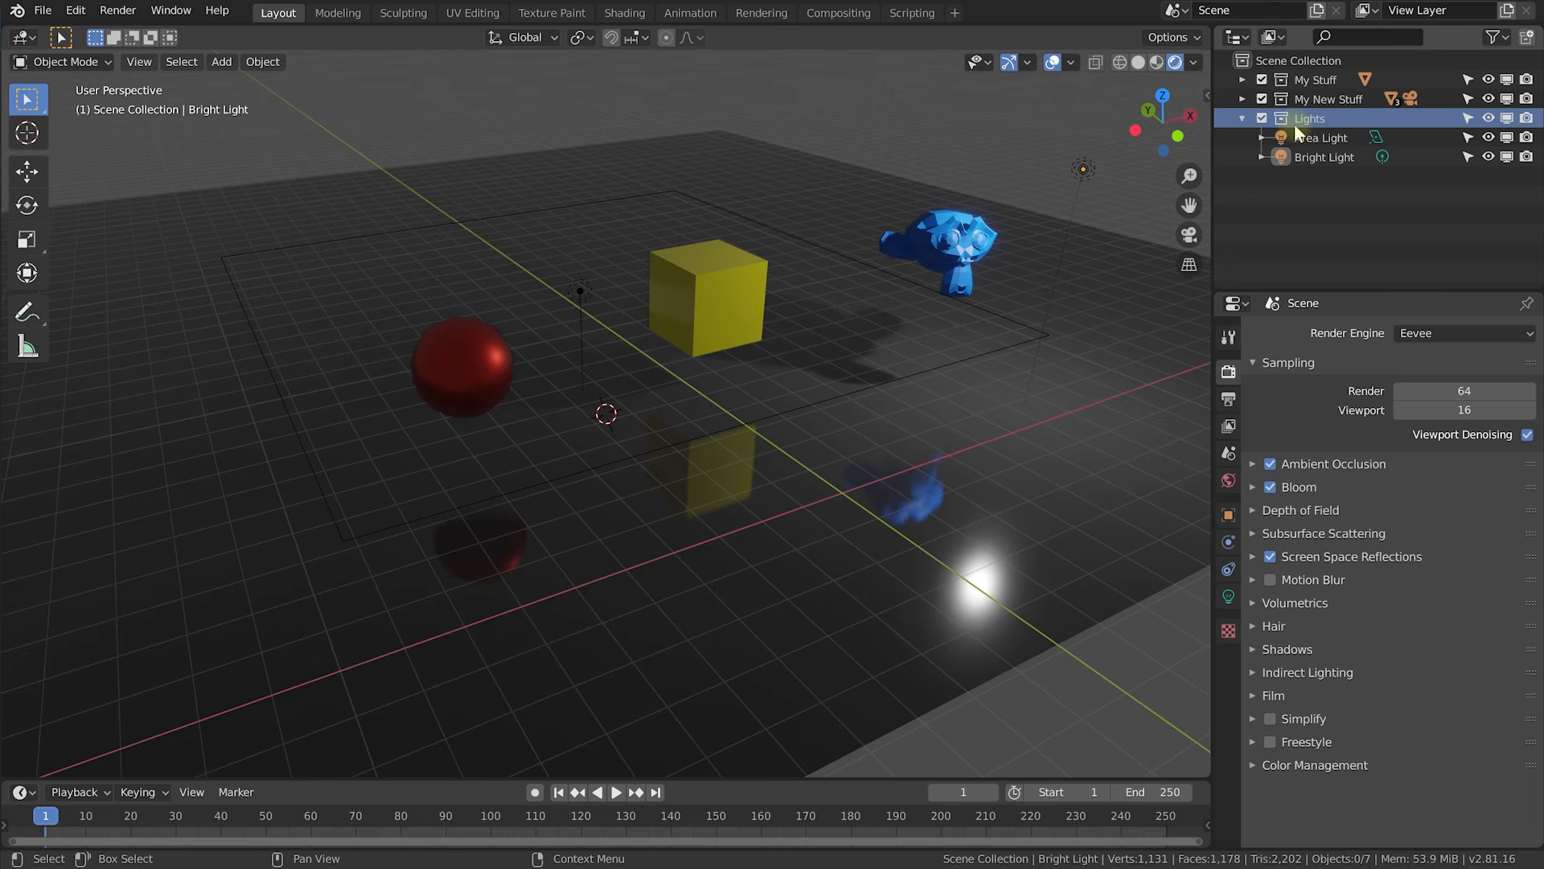
Open the Area Light's light settings, compare the Spot, Sun and Point types, and return it to Area.
left_click(579, 290)
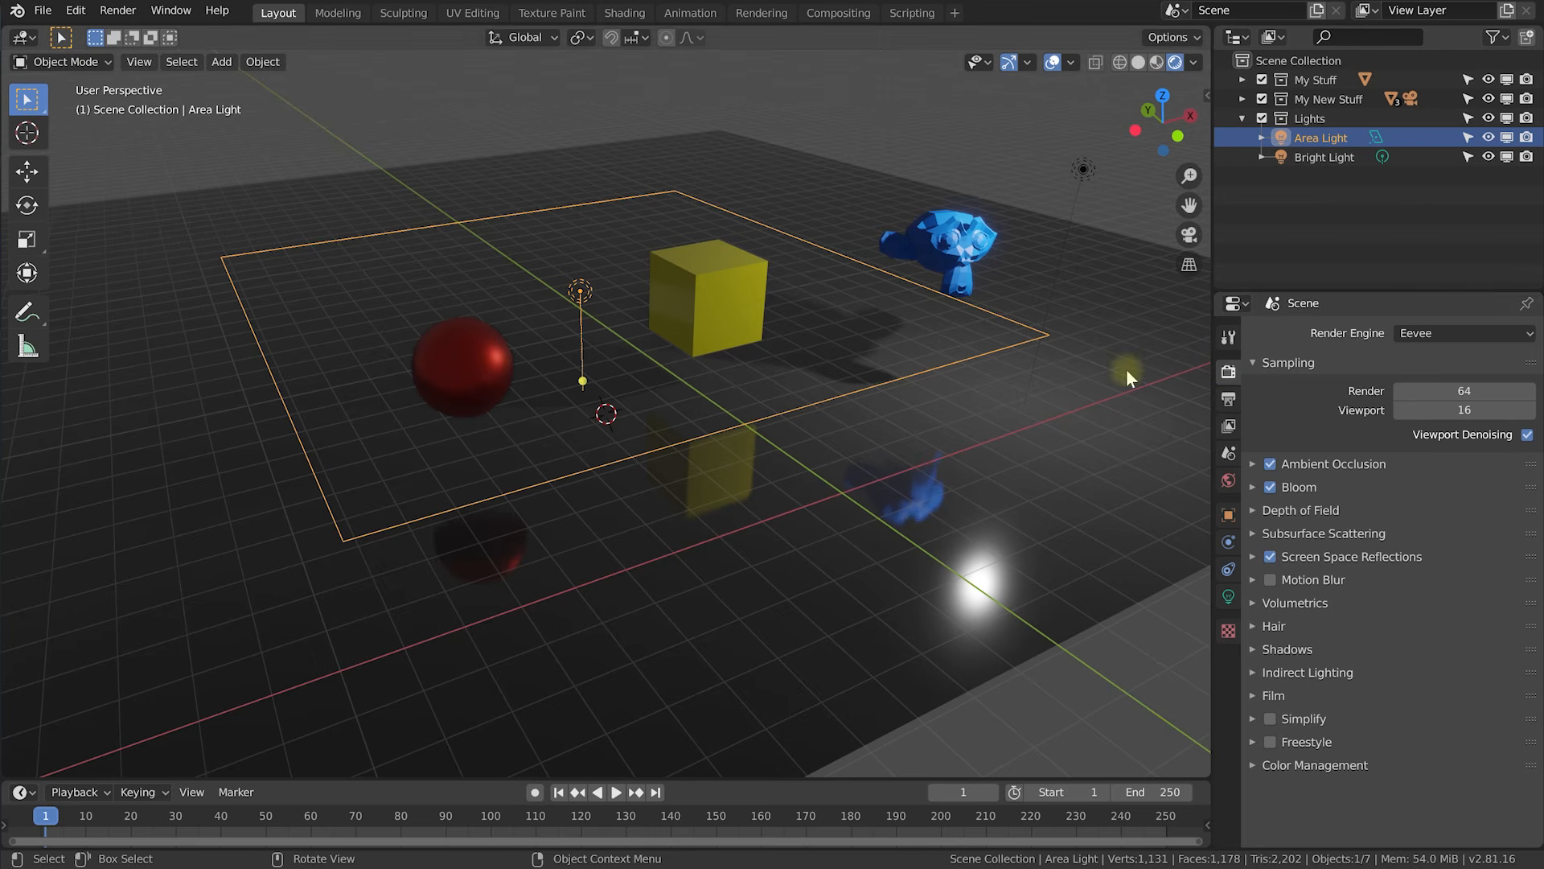
left_click(1228, 596)
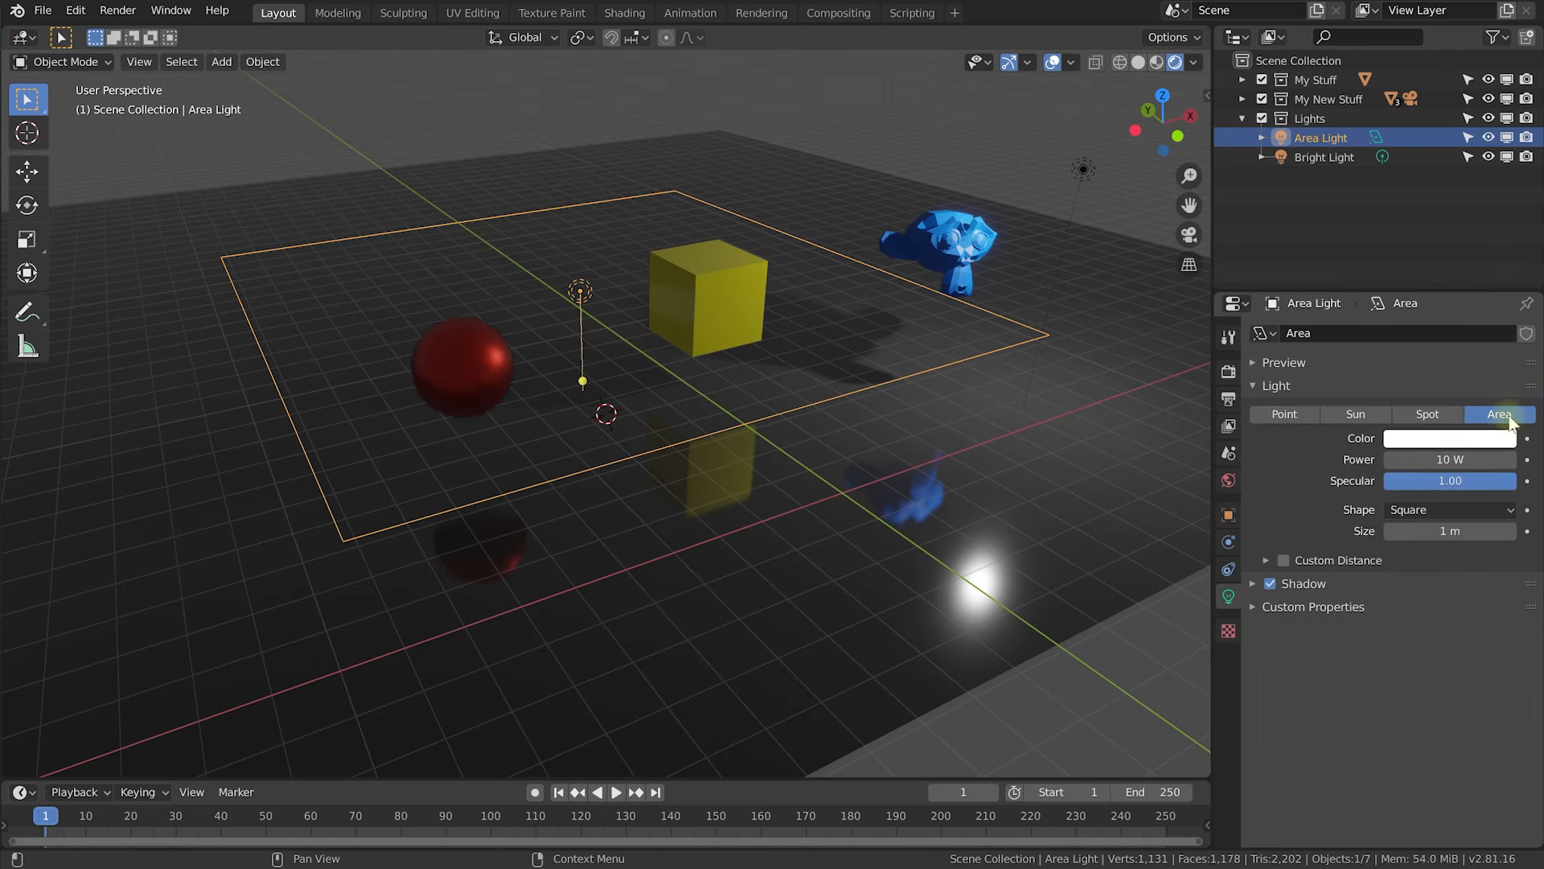
left_click(1427, 414)
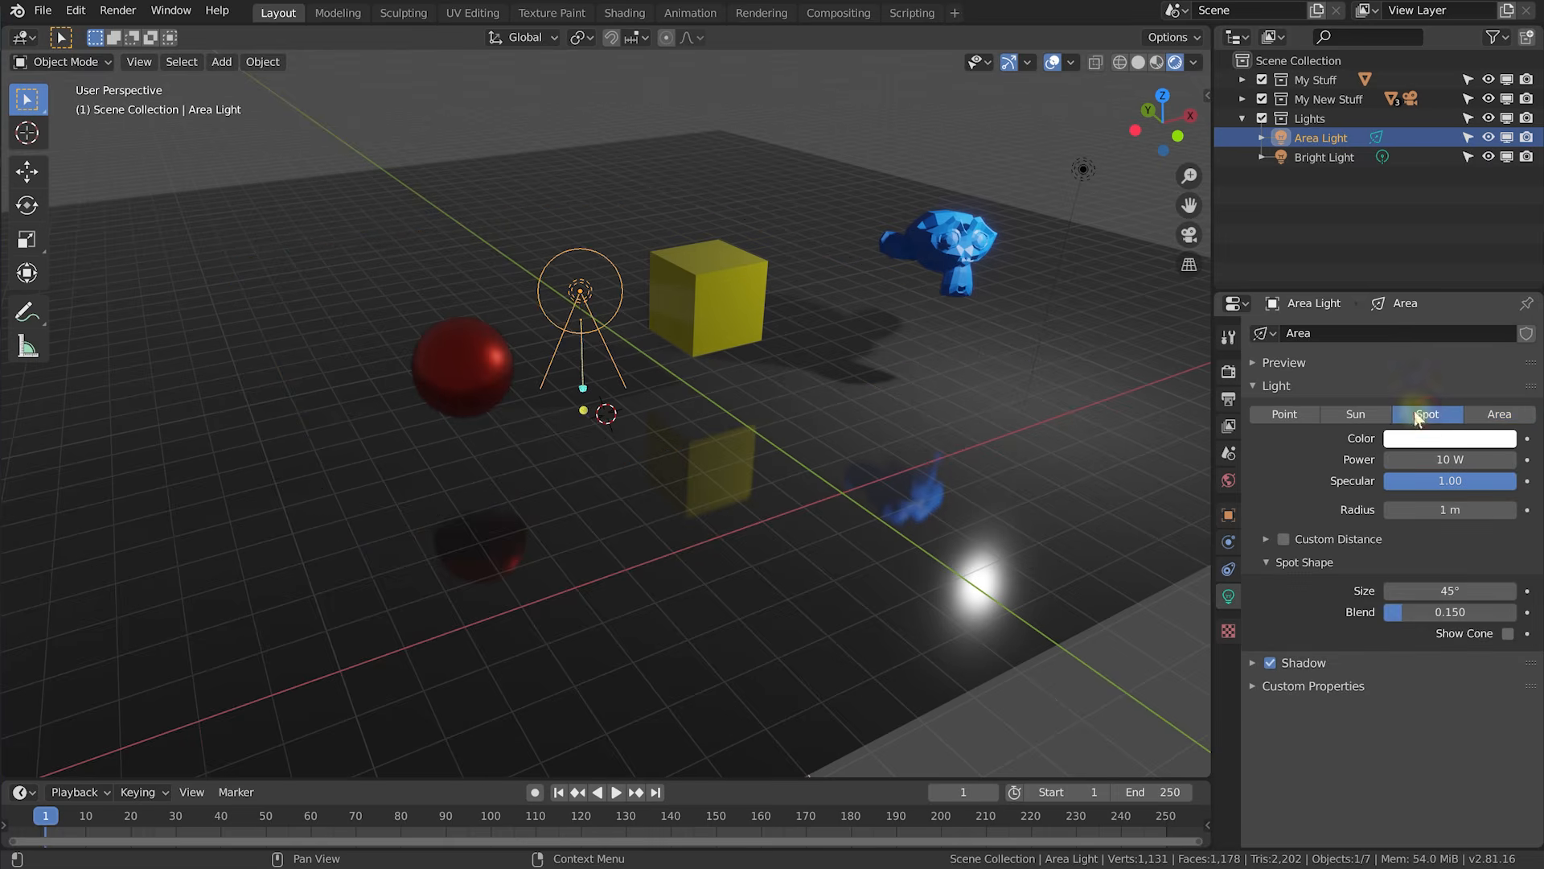
left_click(1367, 413)
left_click(1285, 414)
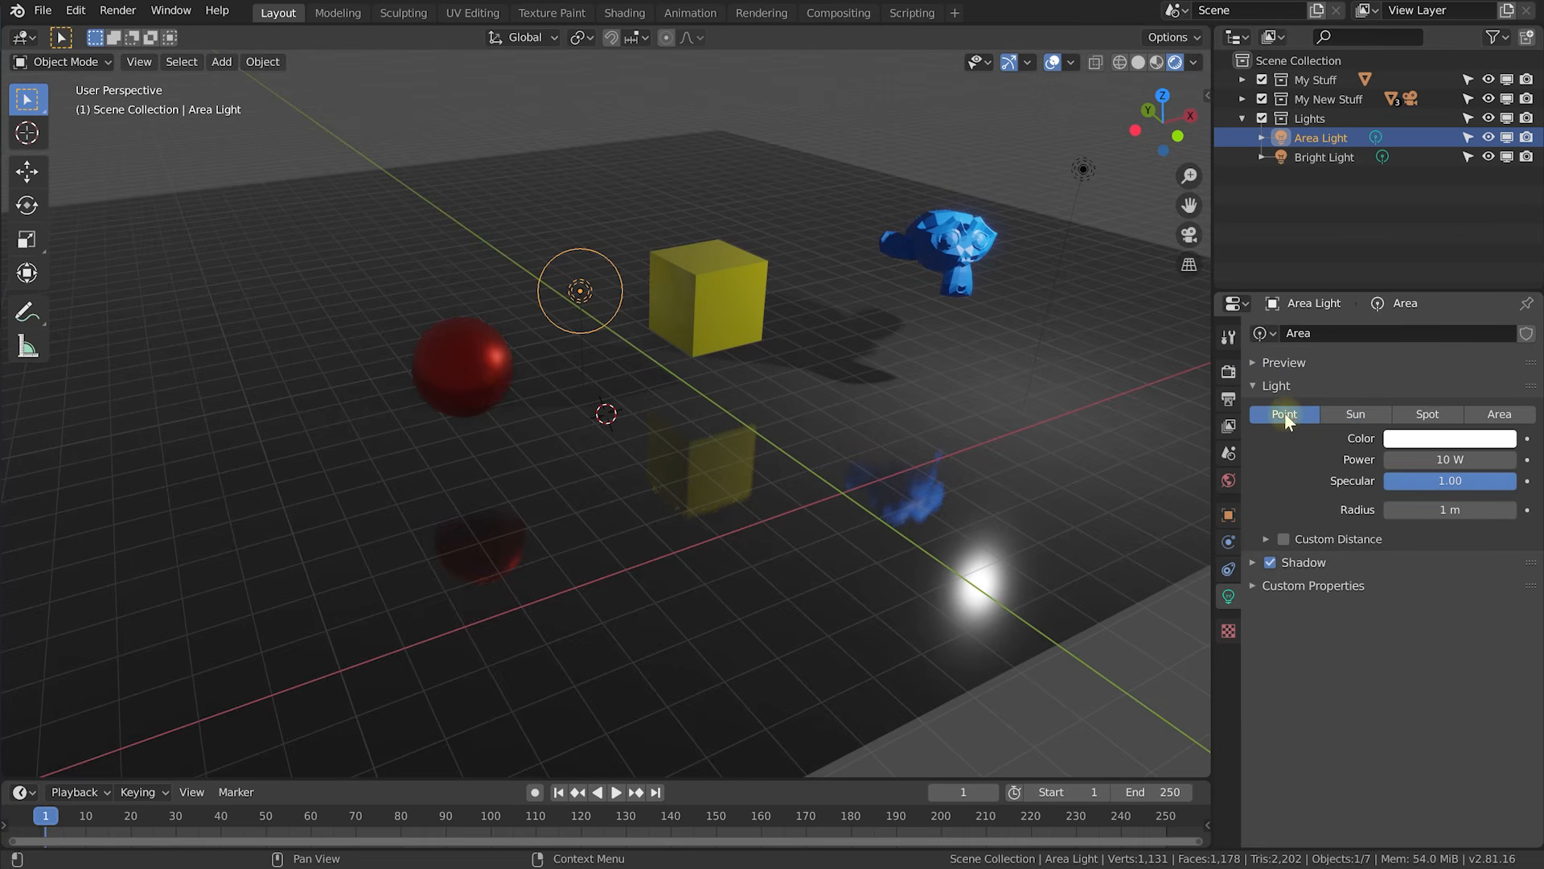
left_click(1499, 415)
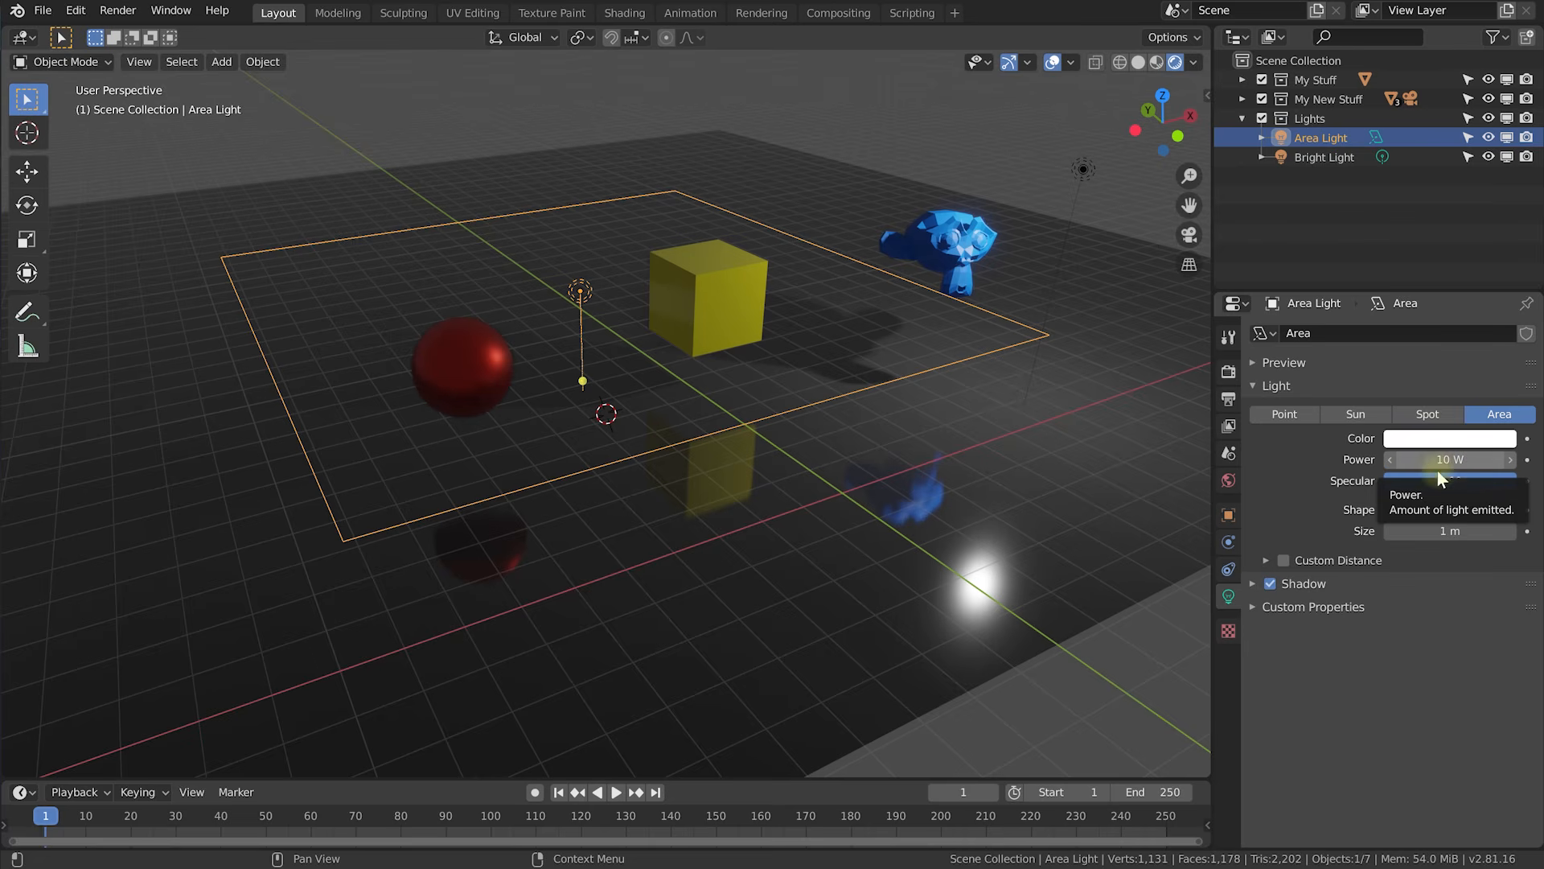
Raise the Area Light's power gradually while watching the illumination, and set it to 1200 W.
left_click_drag(1430, 463, 1434, 462)
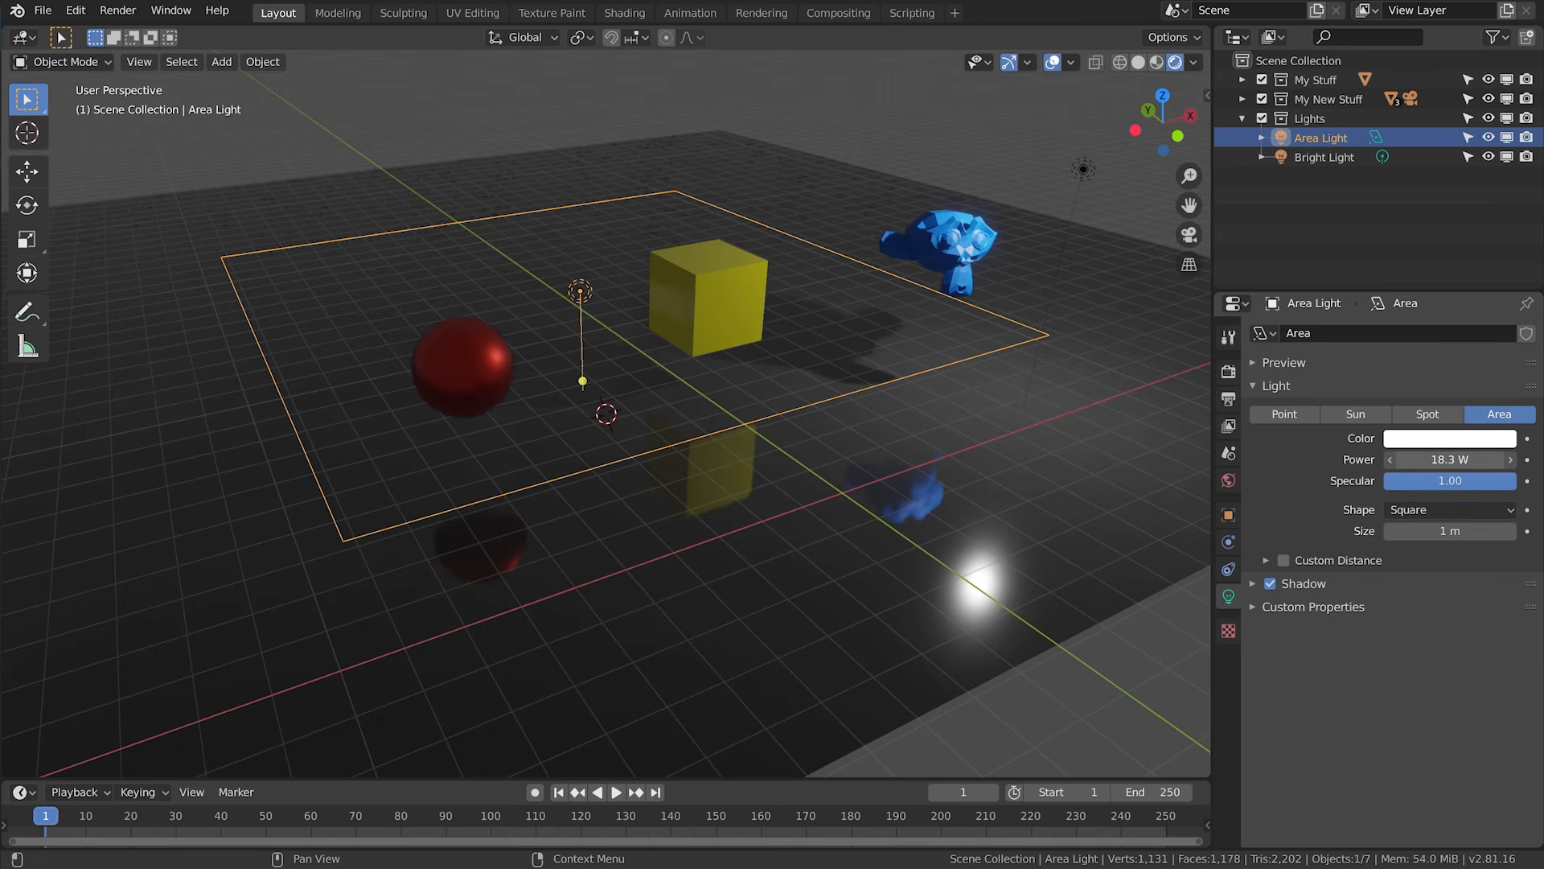
left_click_drag(1433, 463, 1468, 462)
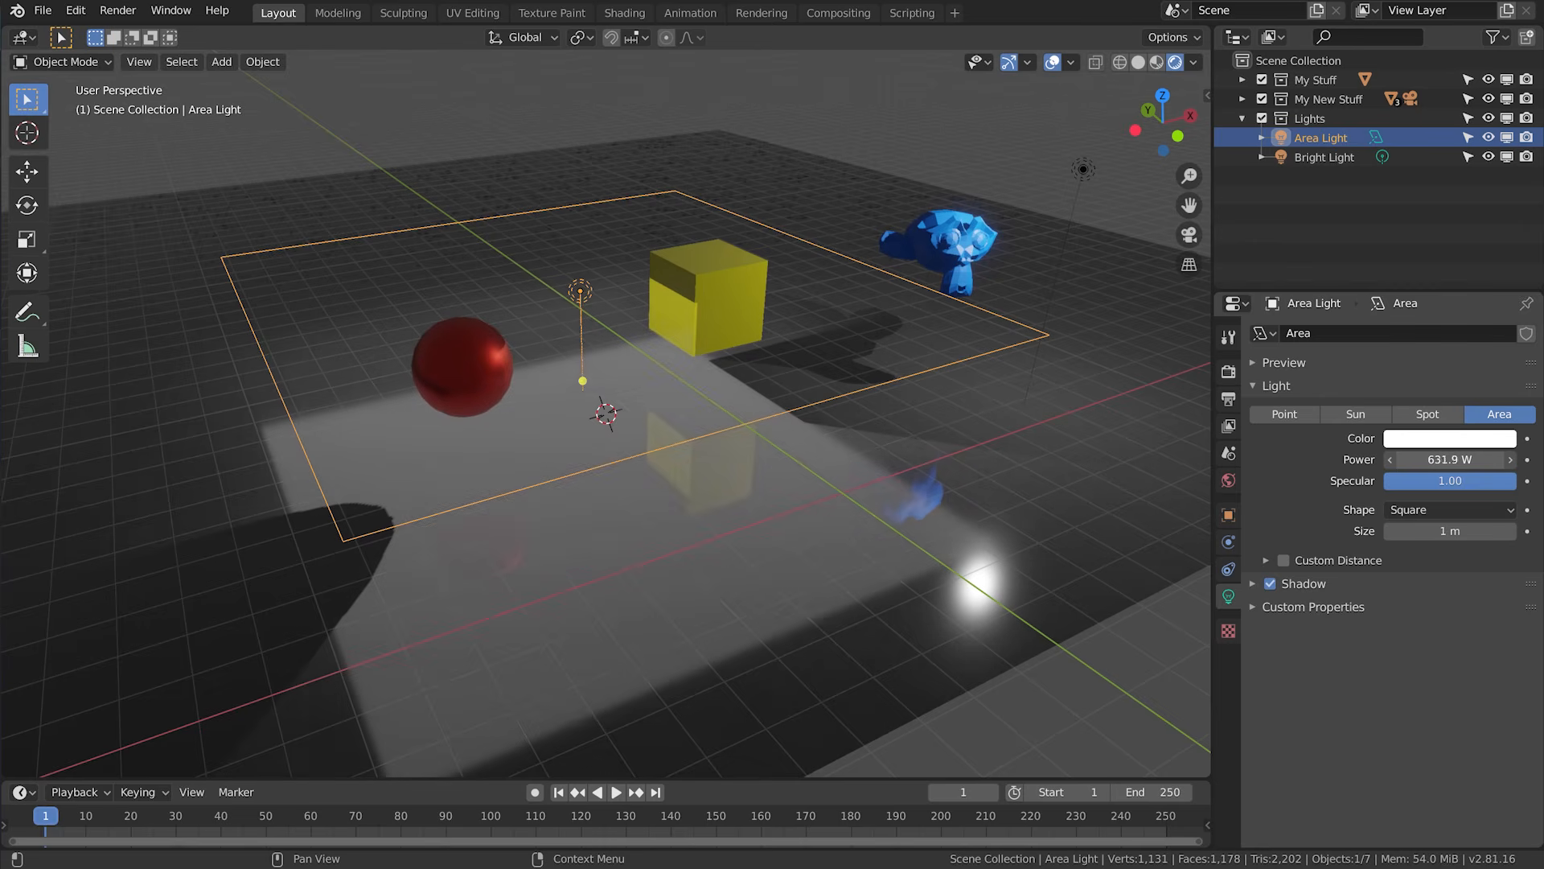
left_click_drag(1468, 462, 1482, 463)
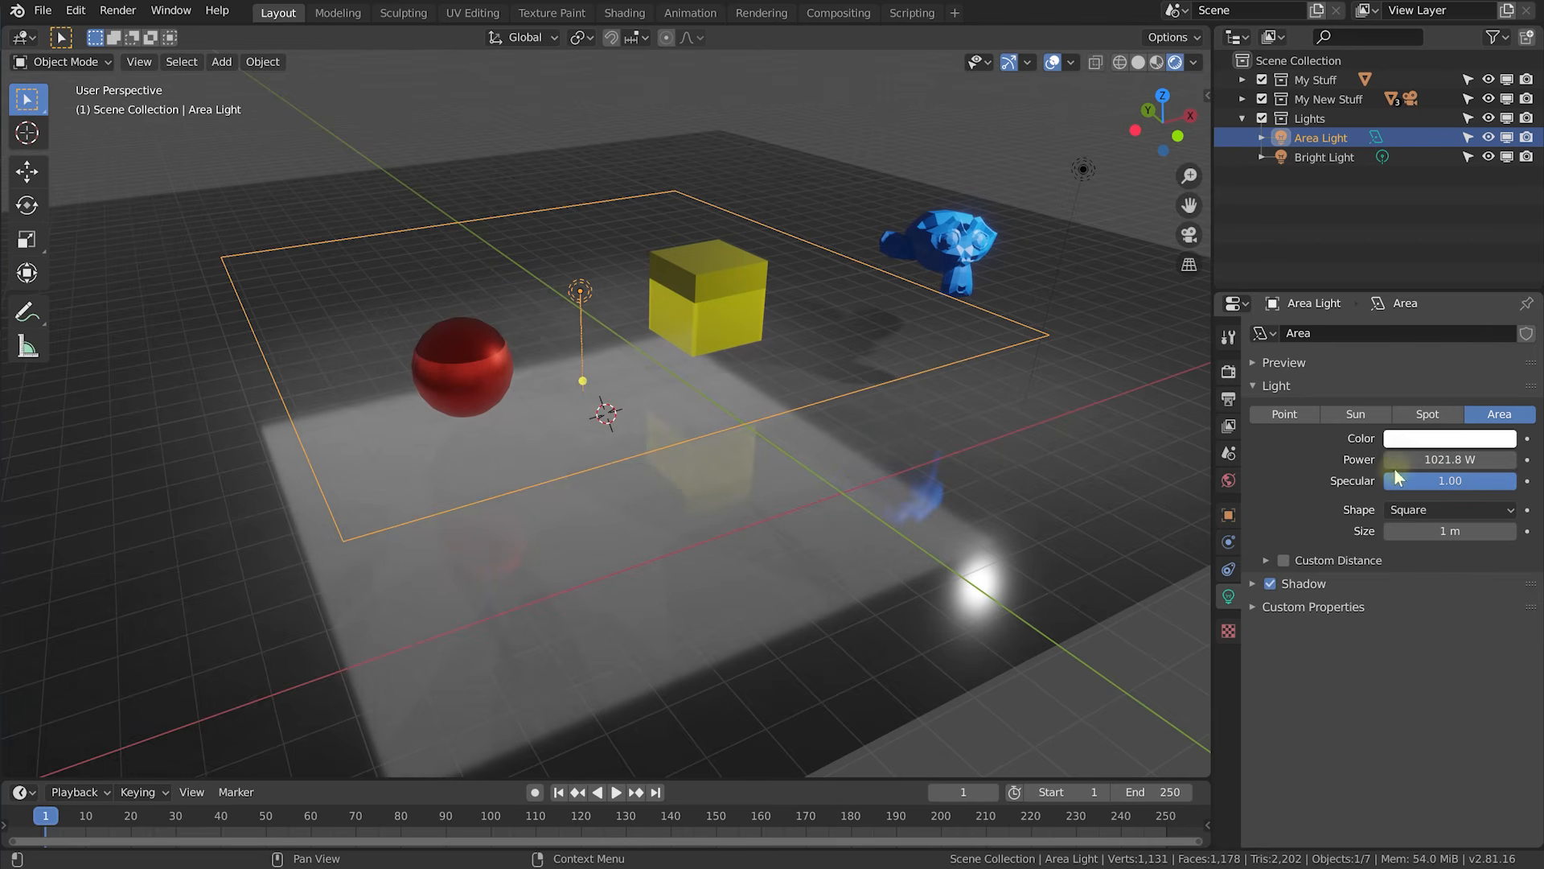
left_click(1466, 464)
type("12")
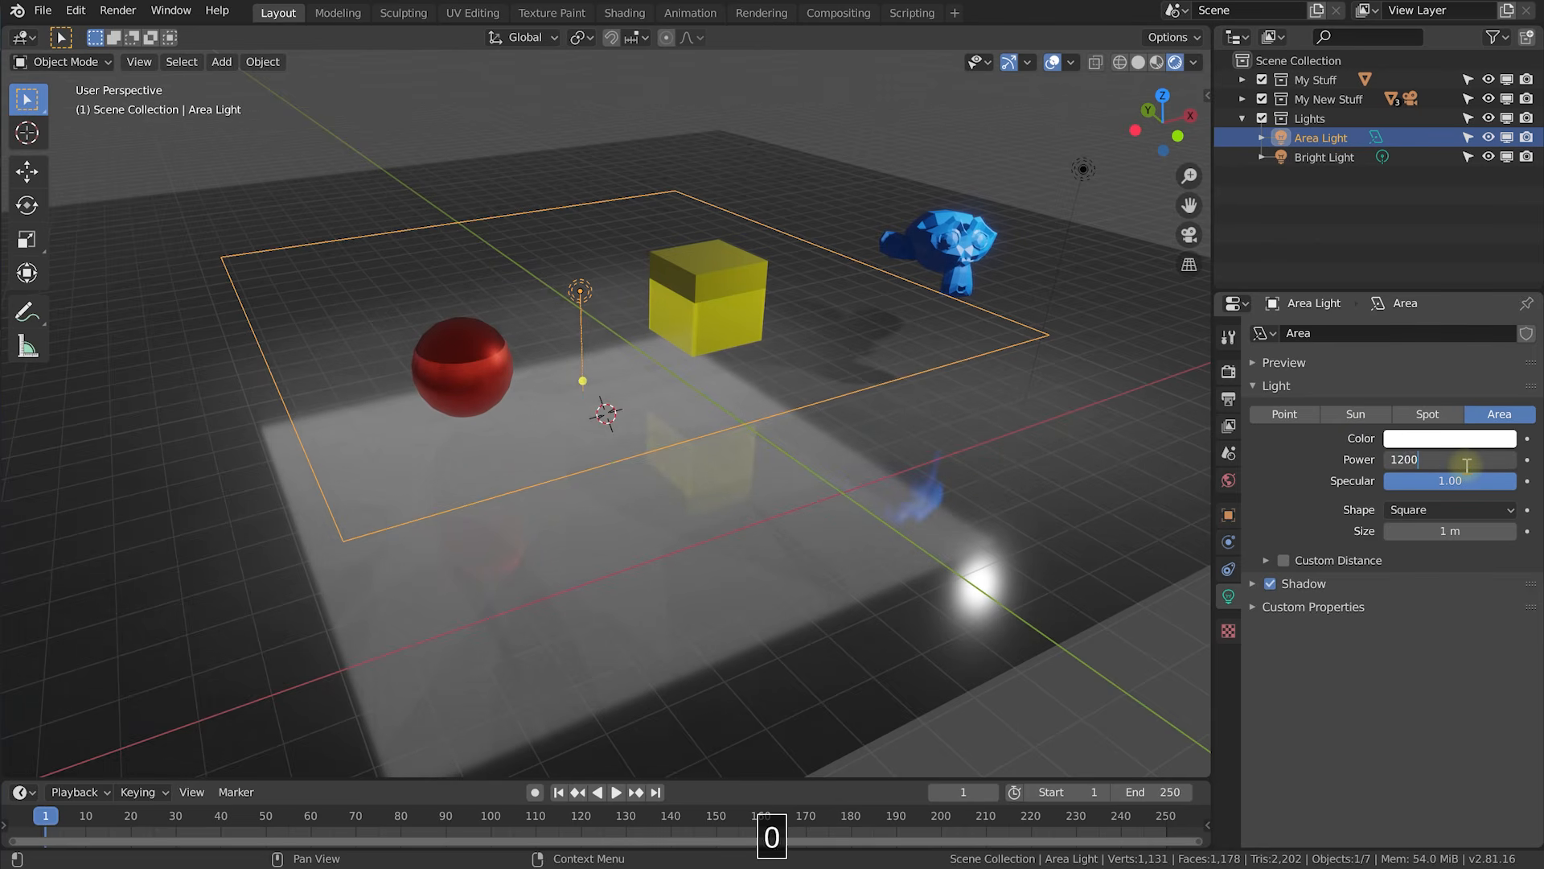
type("00")
key("Return")
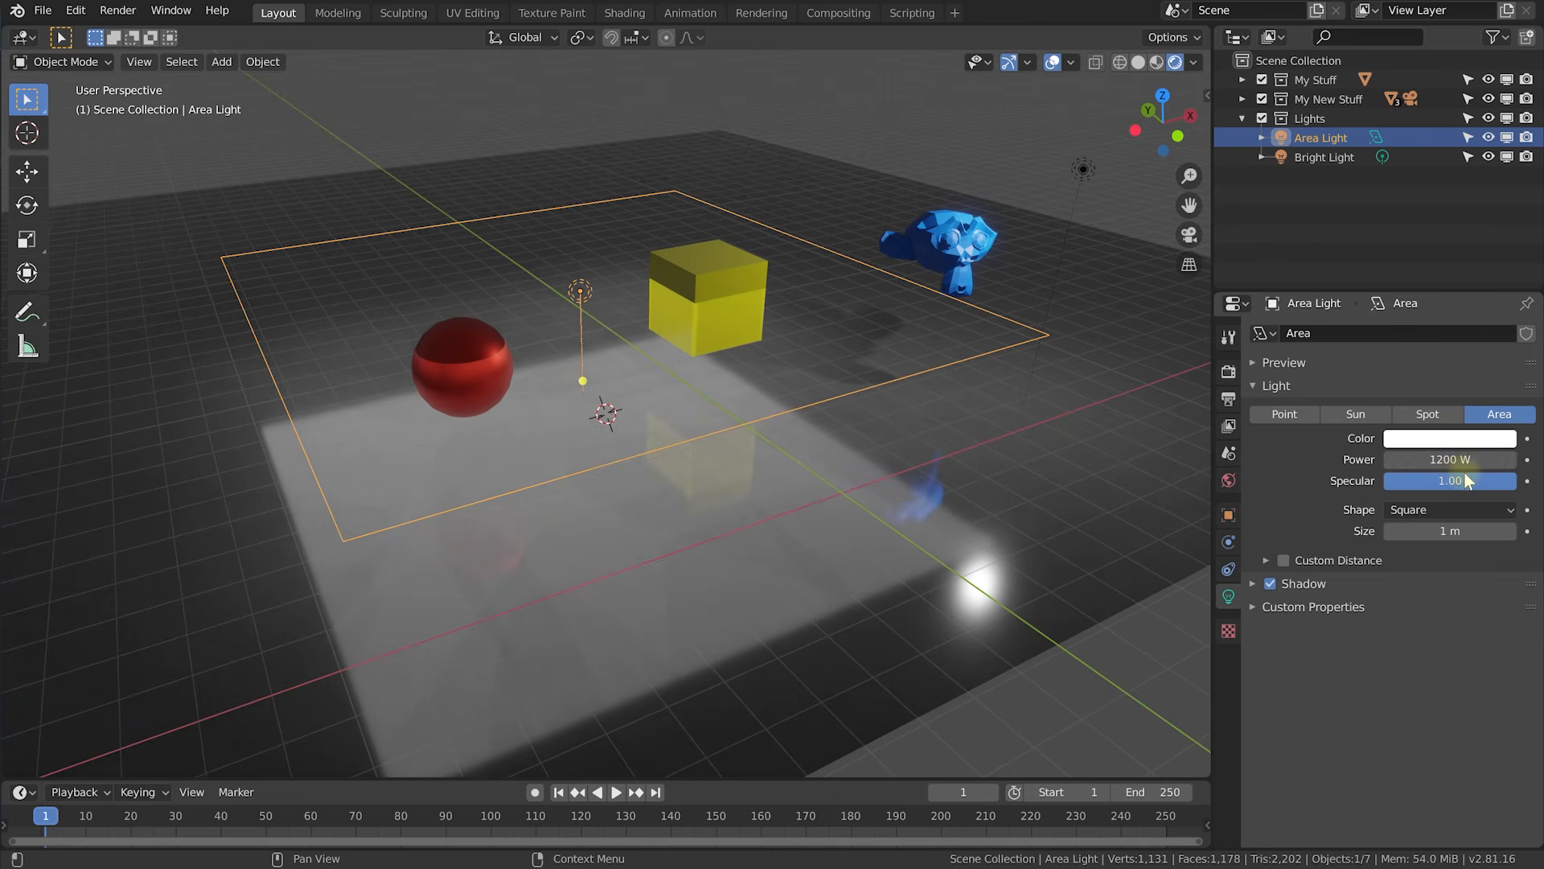
middle_click_drag(542, 344, 658, 362)
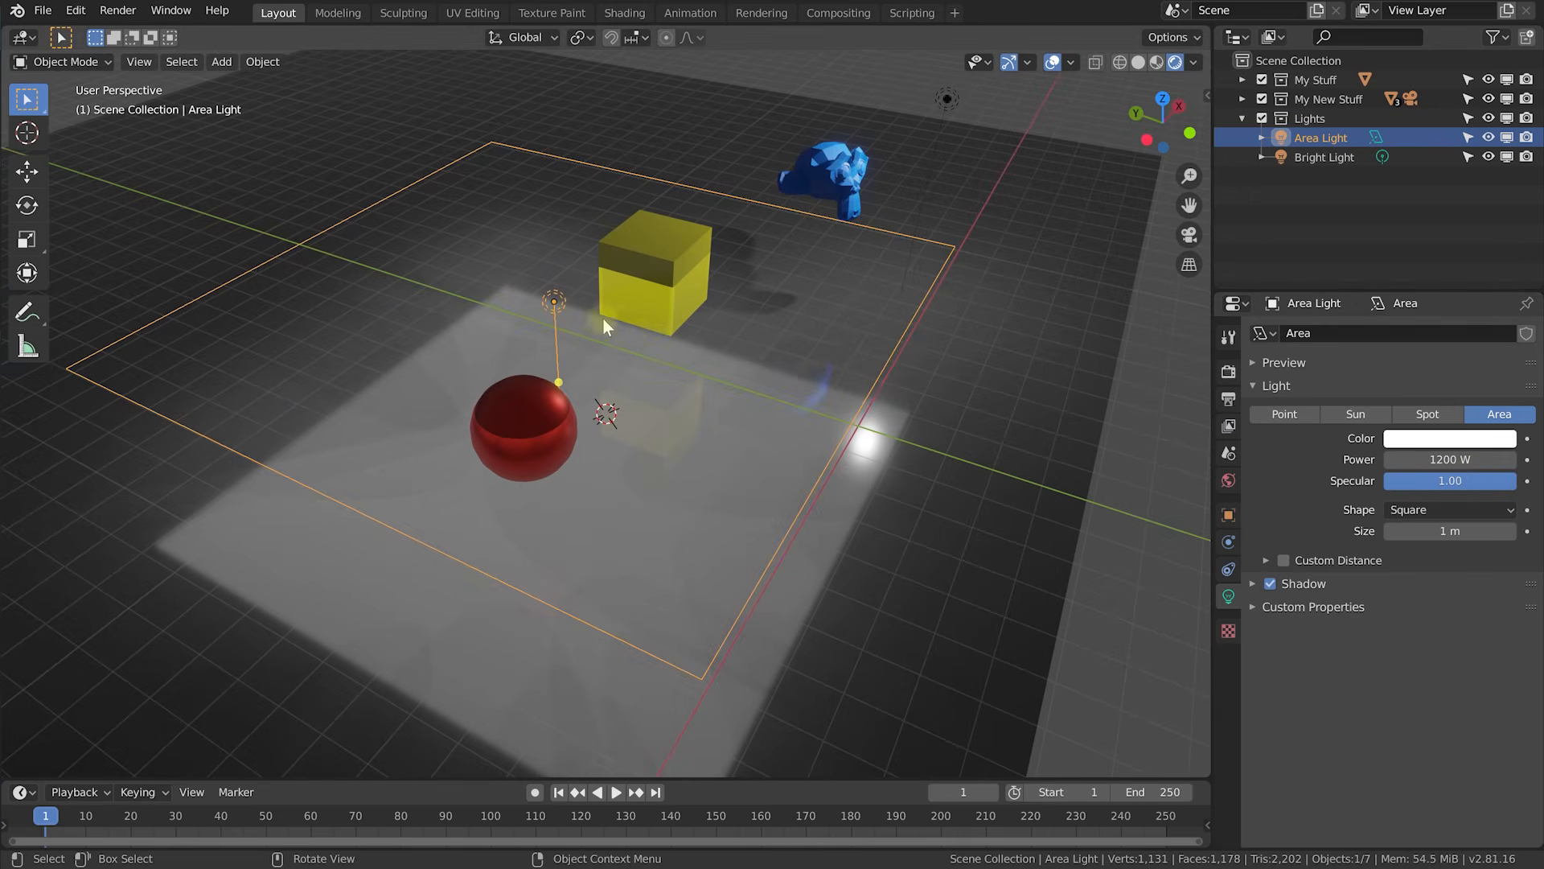
key("r")
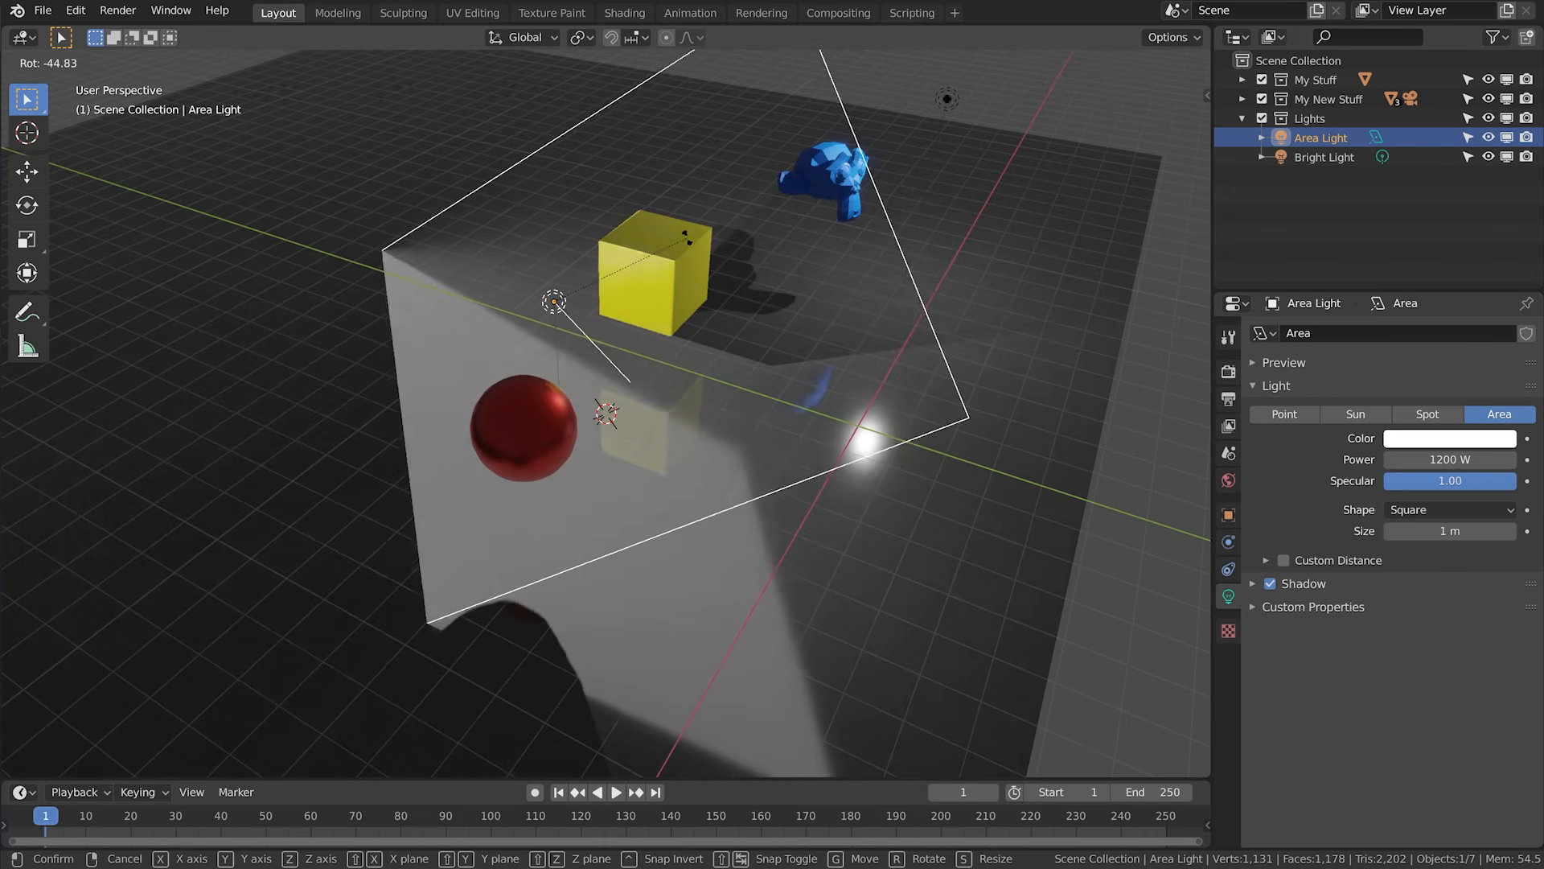
key("Escape")
Re-aim the Area Light sideways across the floor at a shallow angle and inspect how it illuminates the red sphere.
middle_click_drag(726, 356, 693, 341)
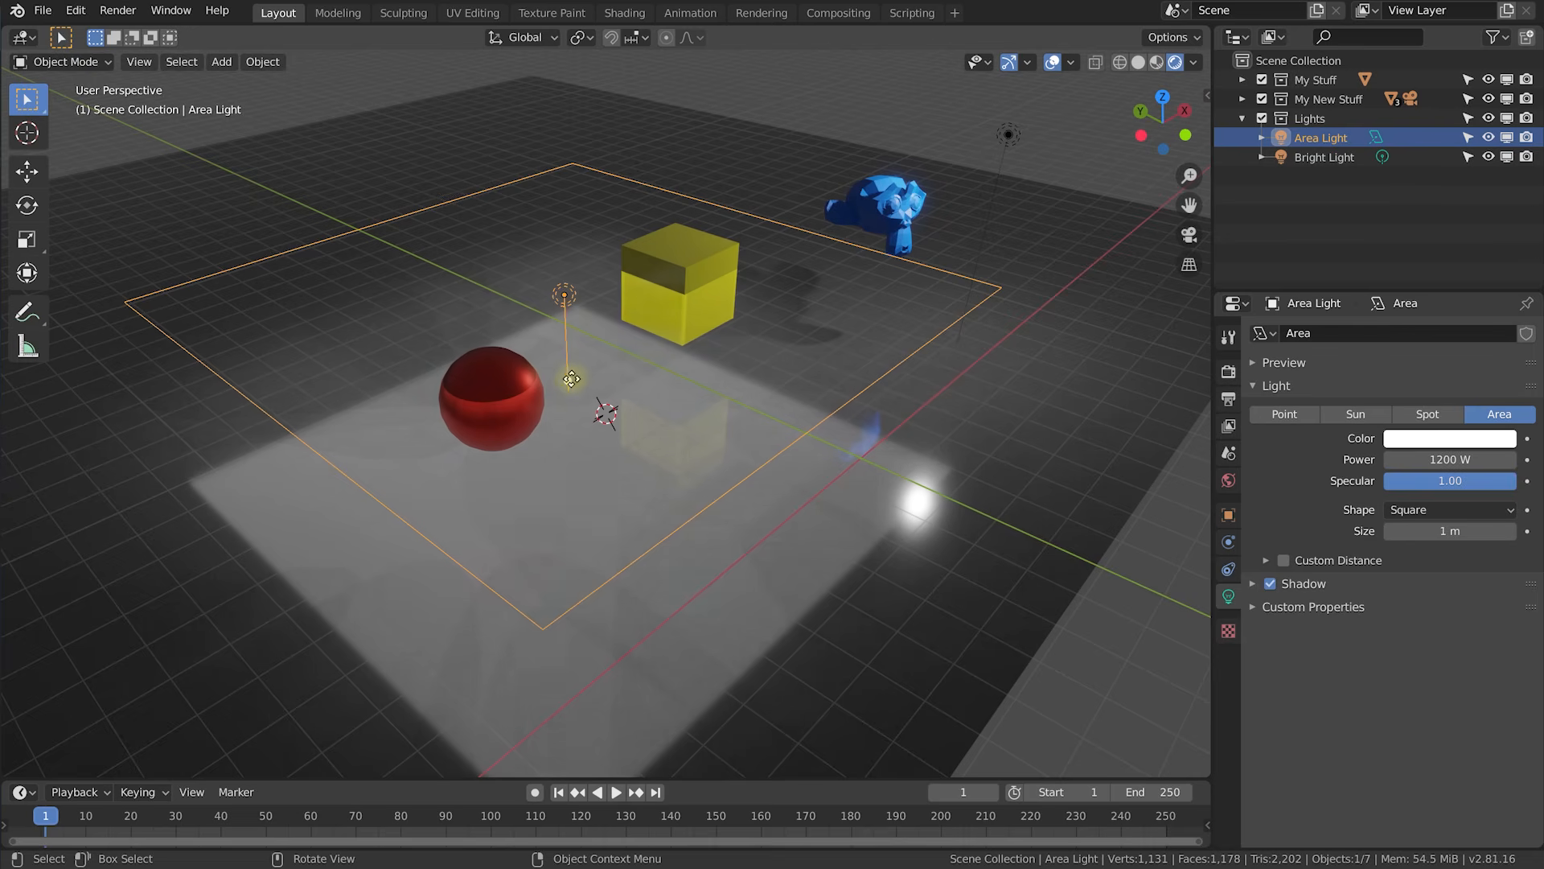
left_click_drag(568, 380, 942, 458)
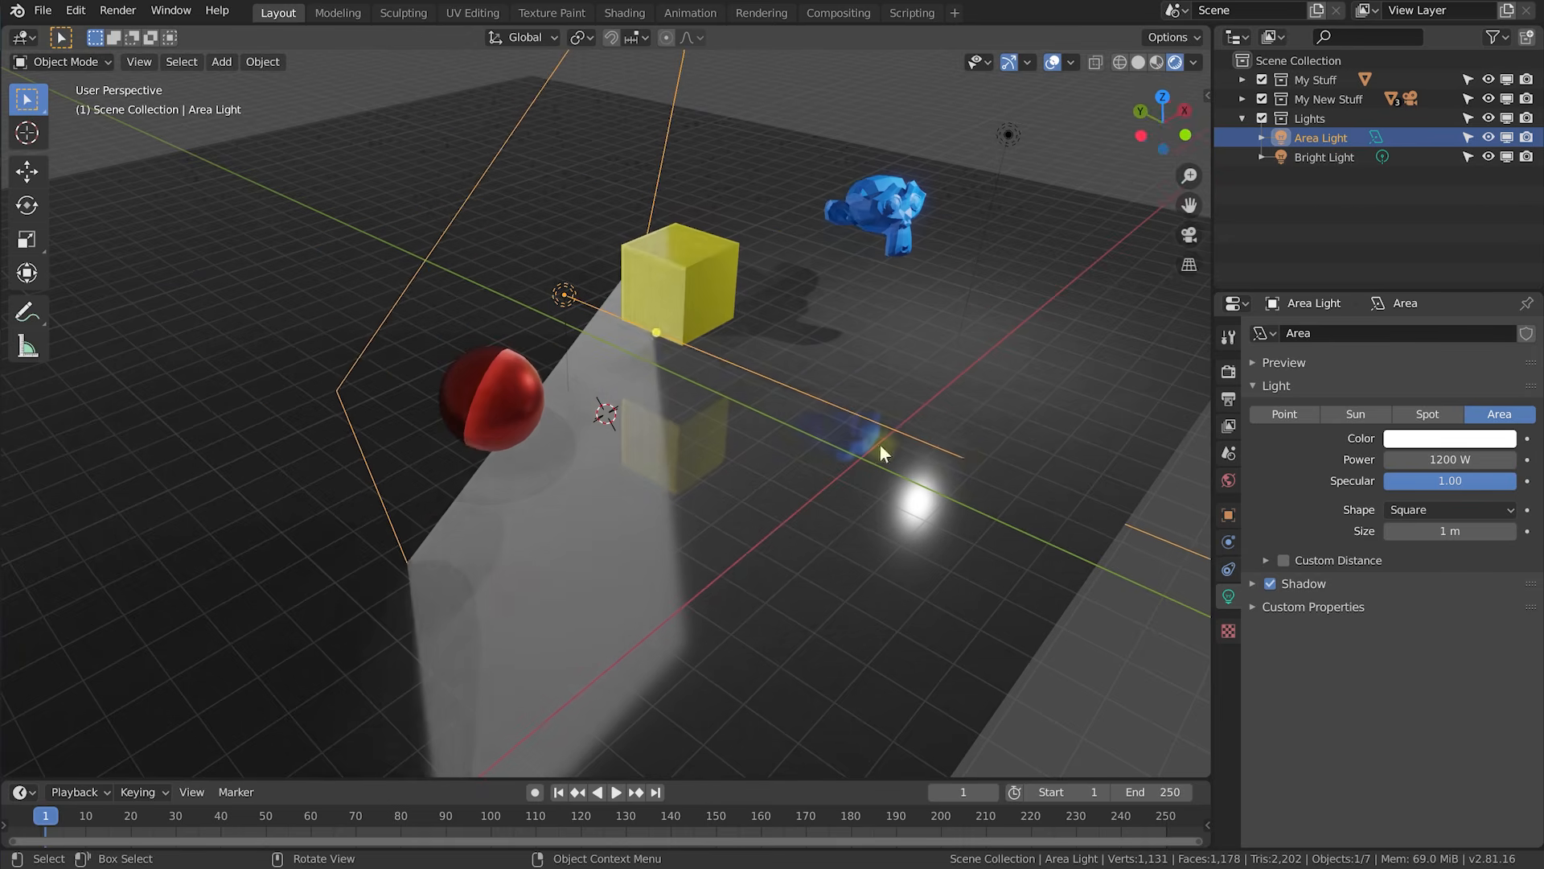
scroll(631, 350, "down", 2)
middle_click_drag(631, 350, 666, 361)
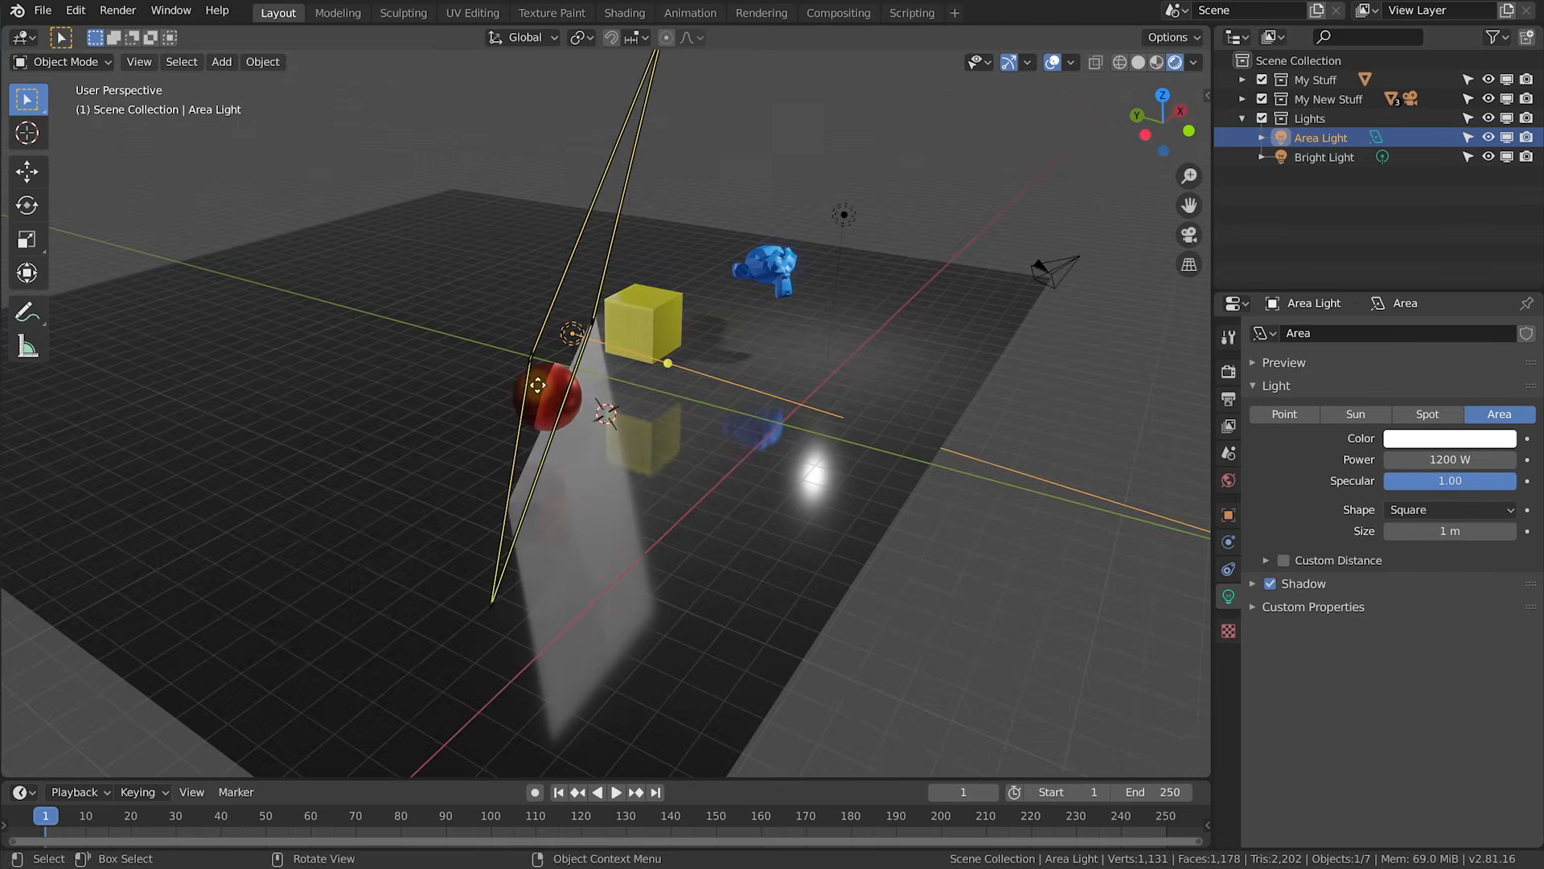
scroll(661, 362, "up", 6)
middle_click_drag(463, 401, 491, 396)
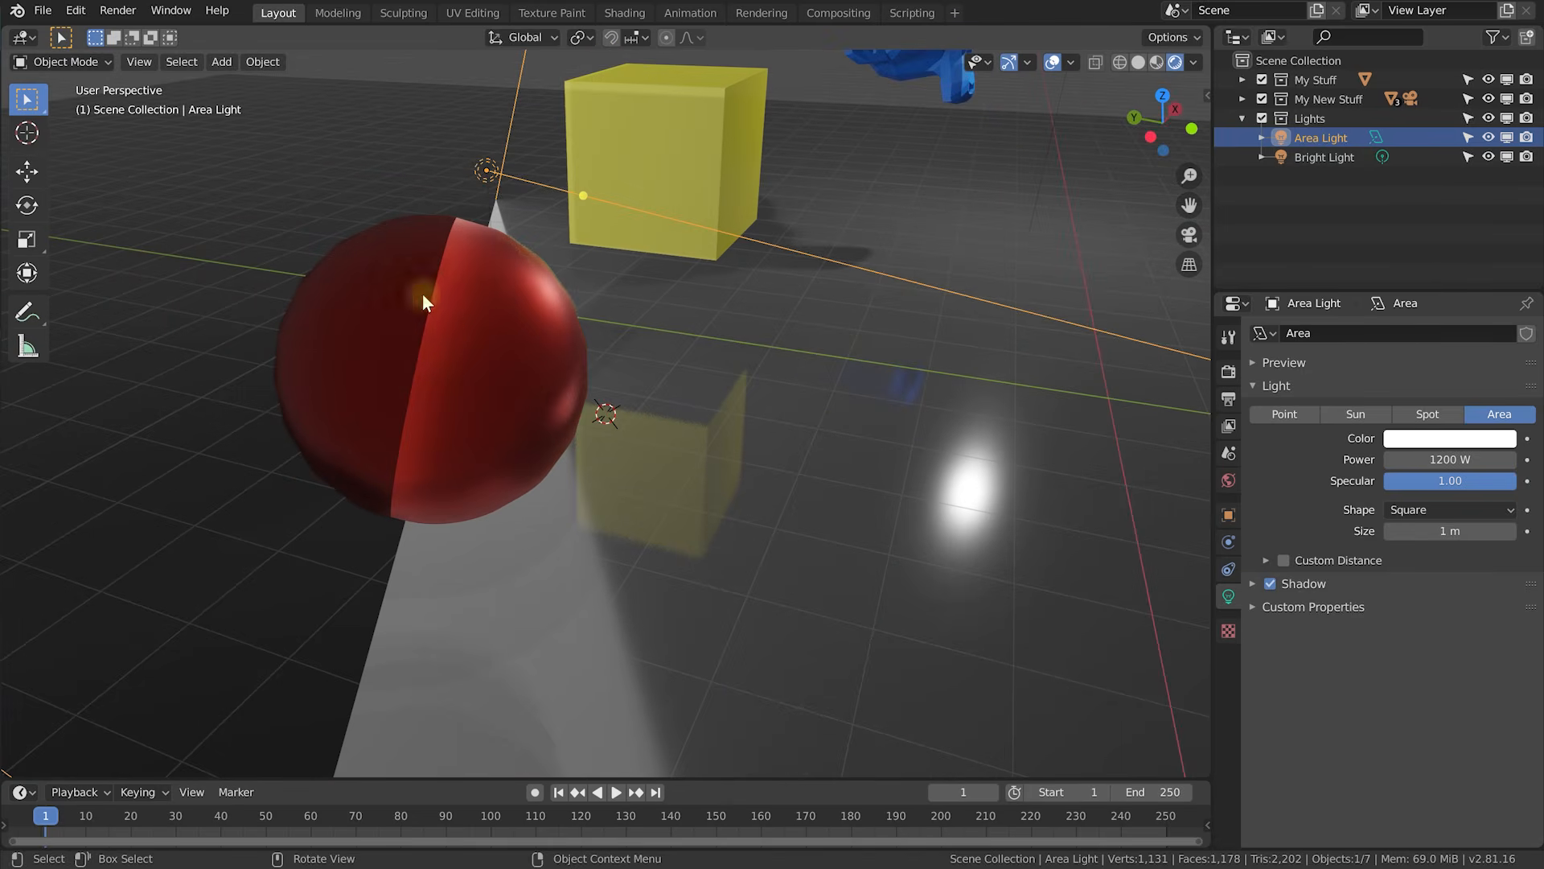
scroll(499, 265, "down", 5)
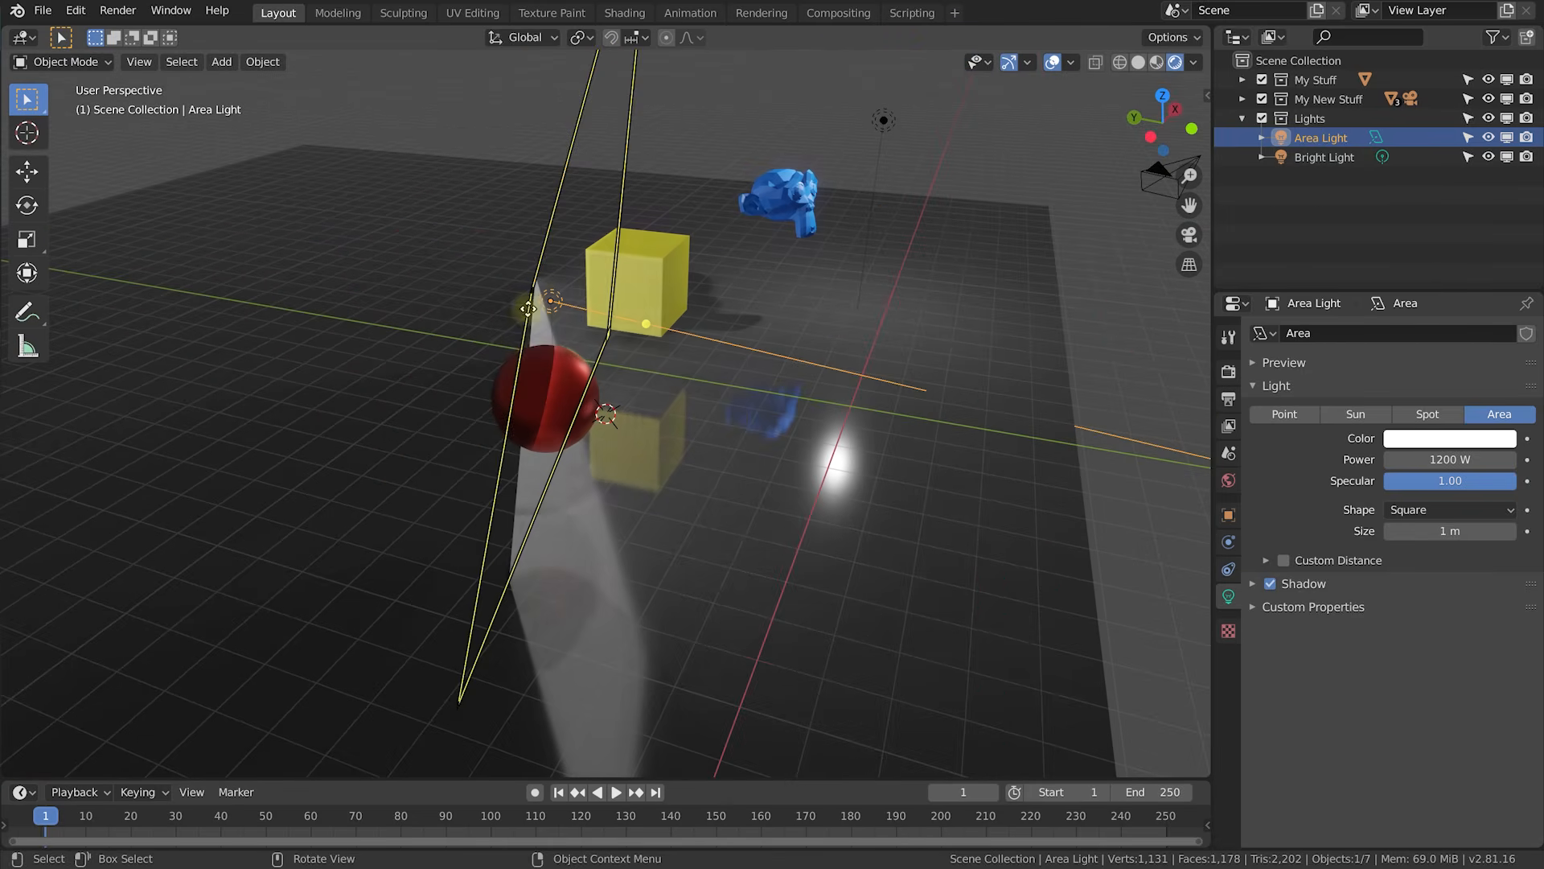
Move the Area Light behind the red sphere by about -1.92 m X, 6.57 m Y and 1.6 m Z, and raise it about 5.21 m.
key("g")
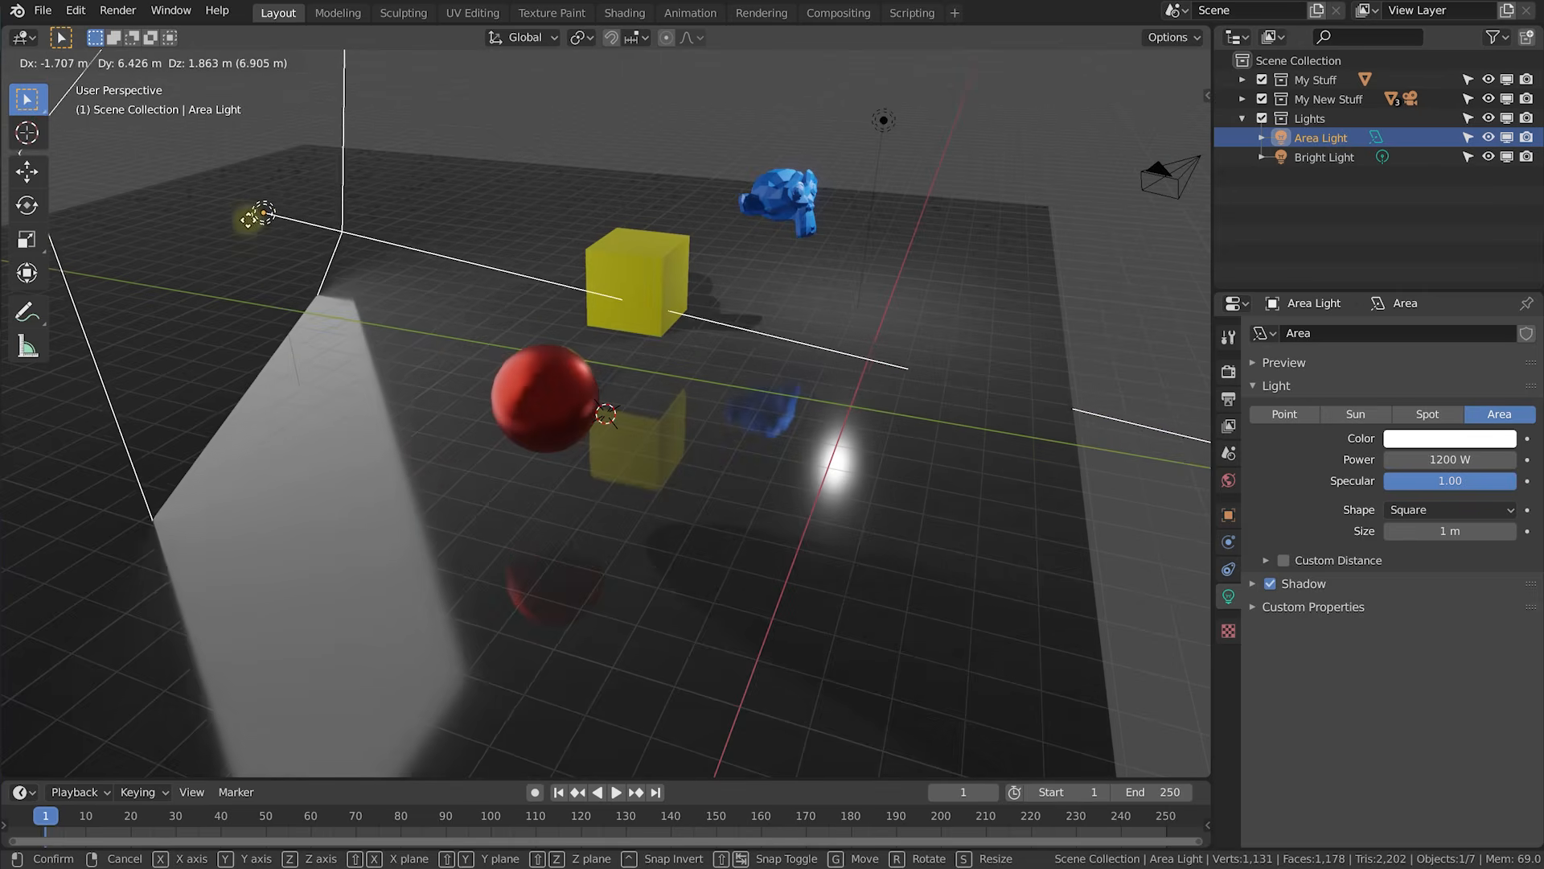
left_click(284, 243)
middle_click_drag(284, 242, 542, 267)
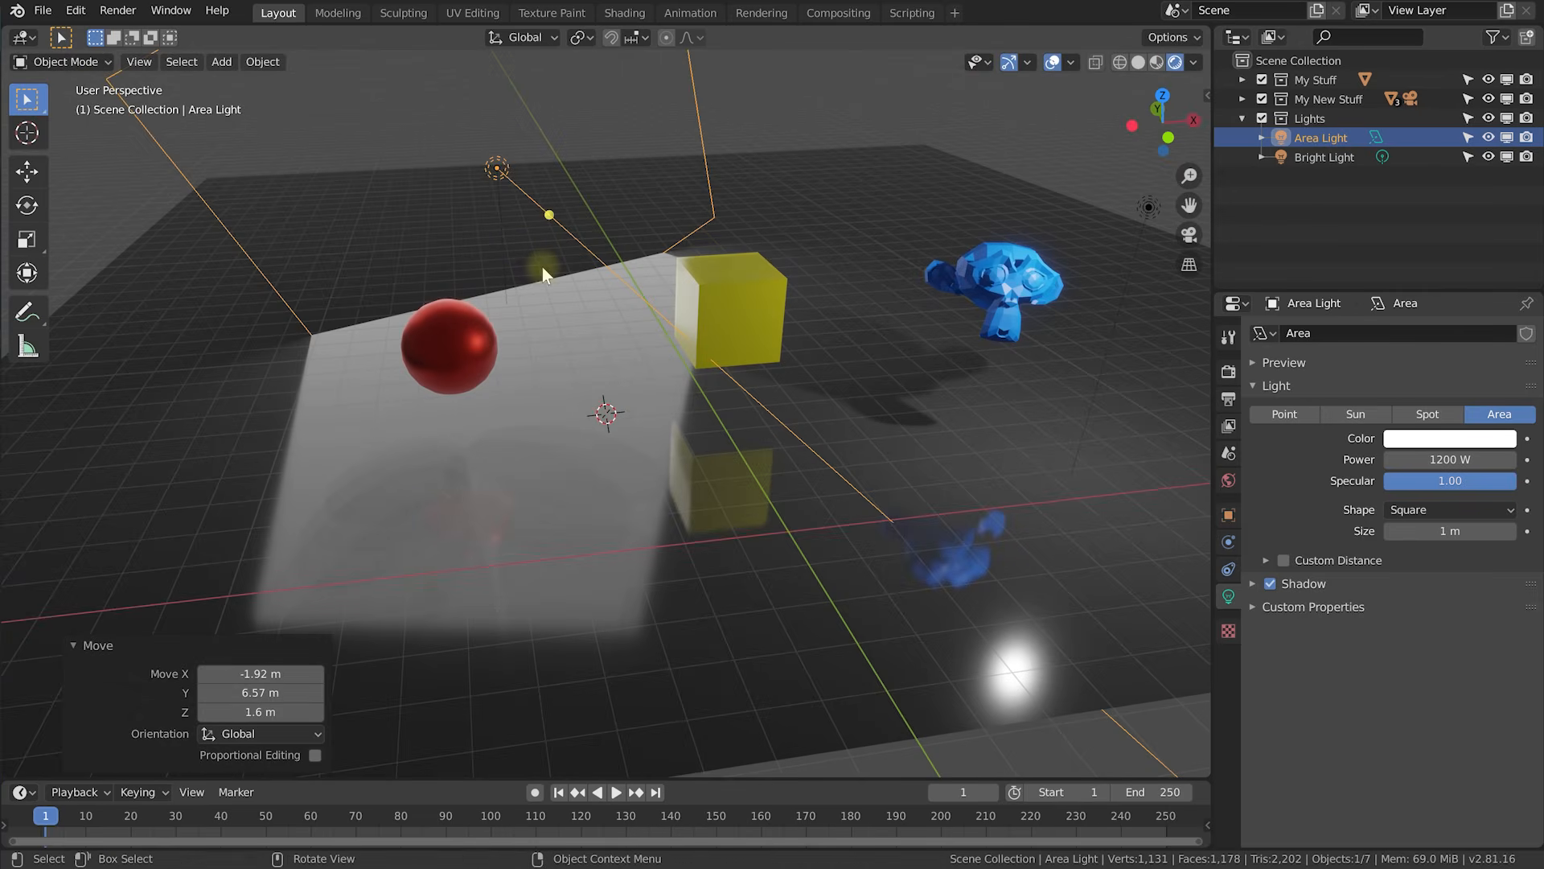
key("g")
key("z")
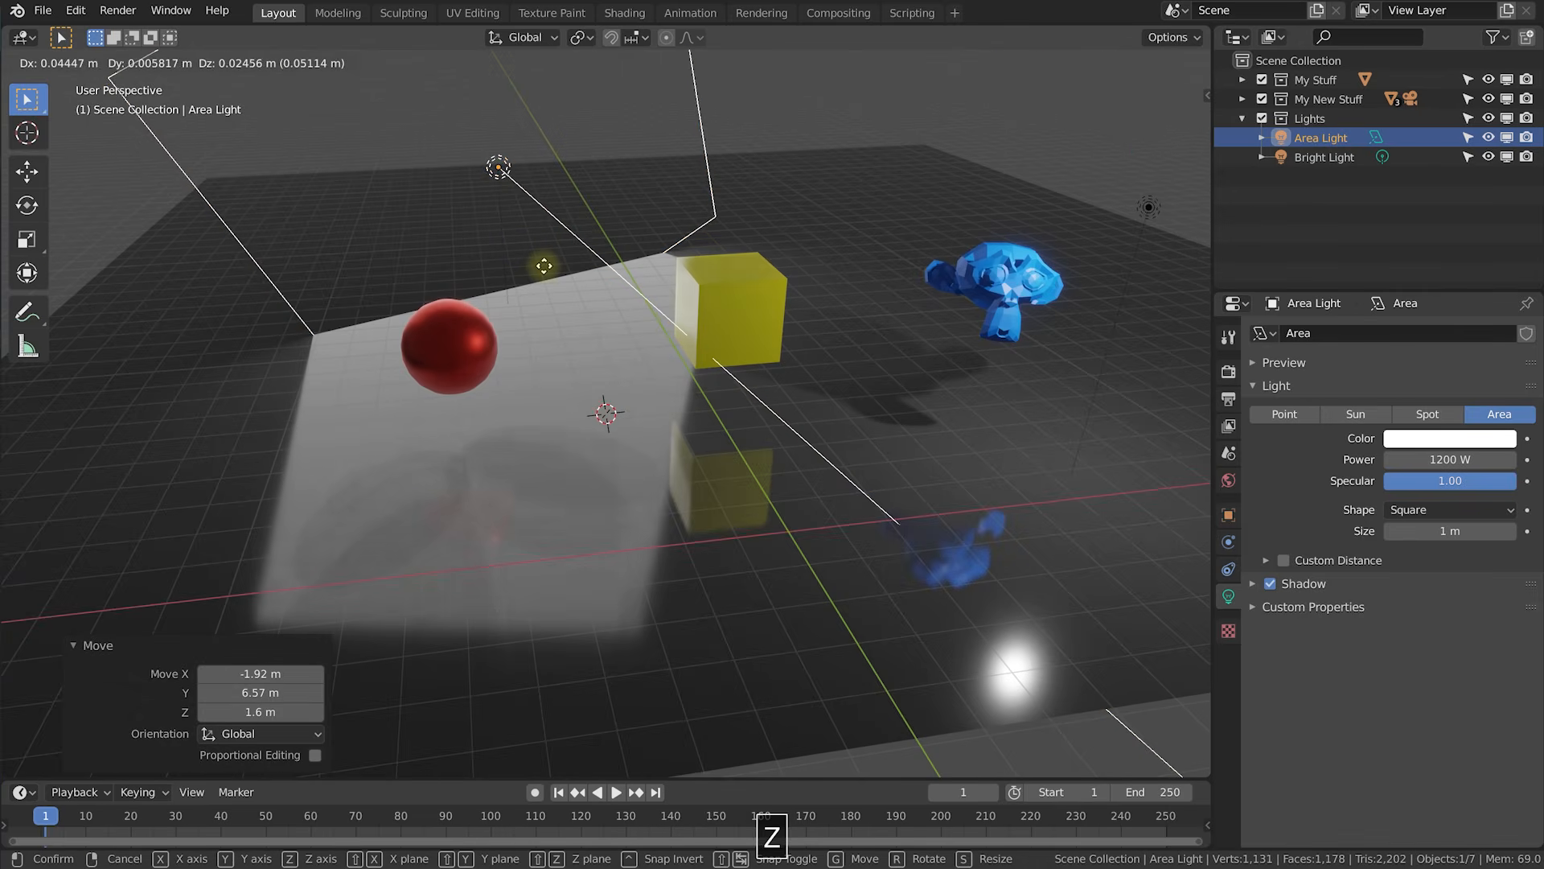
left_click(563, 73)
middle_click_drag(606, 145, 609, 133)
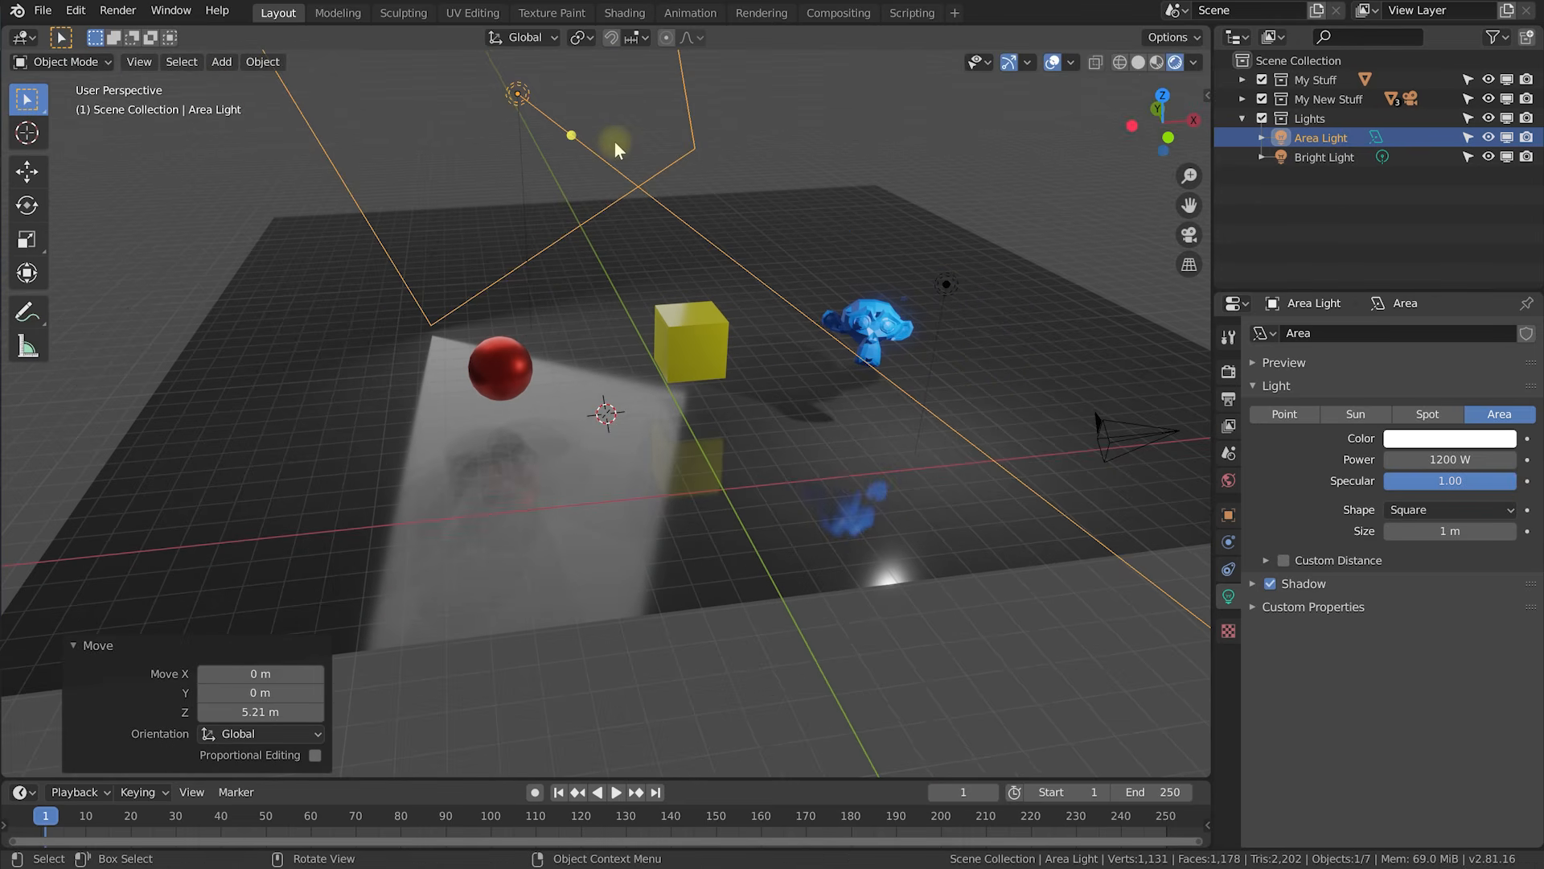
Rotate the Area Light about 24.3° around the global Y axis.
key("r")
key("y")
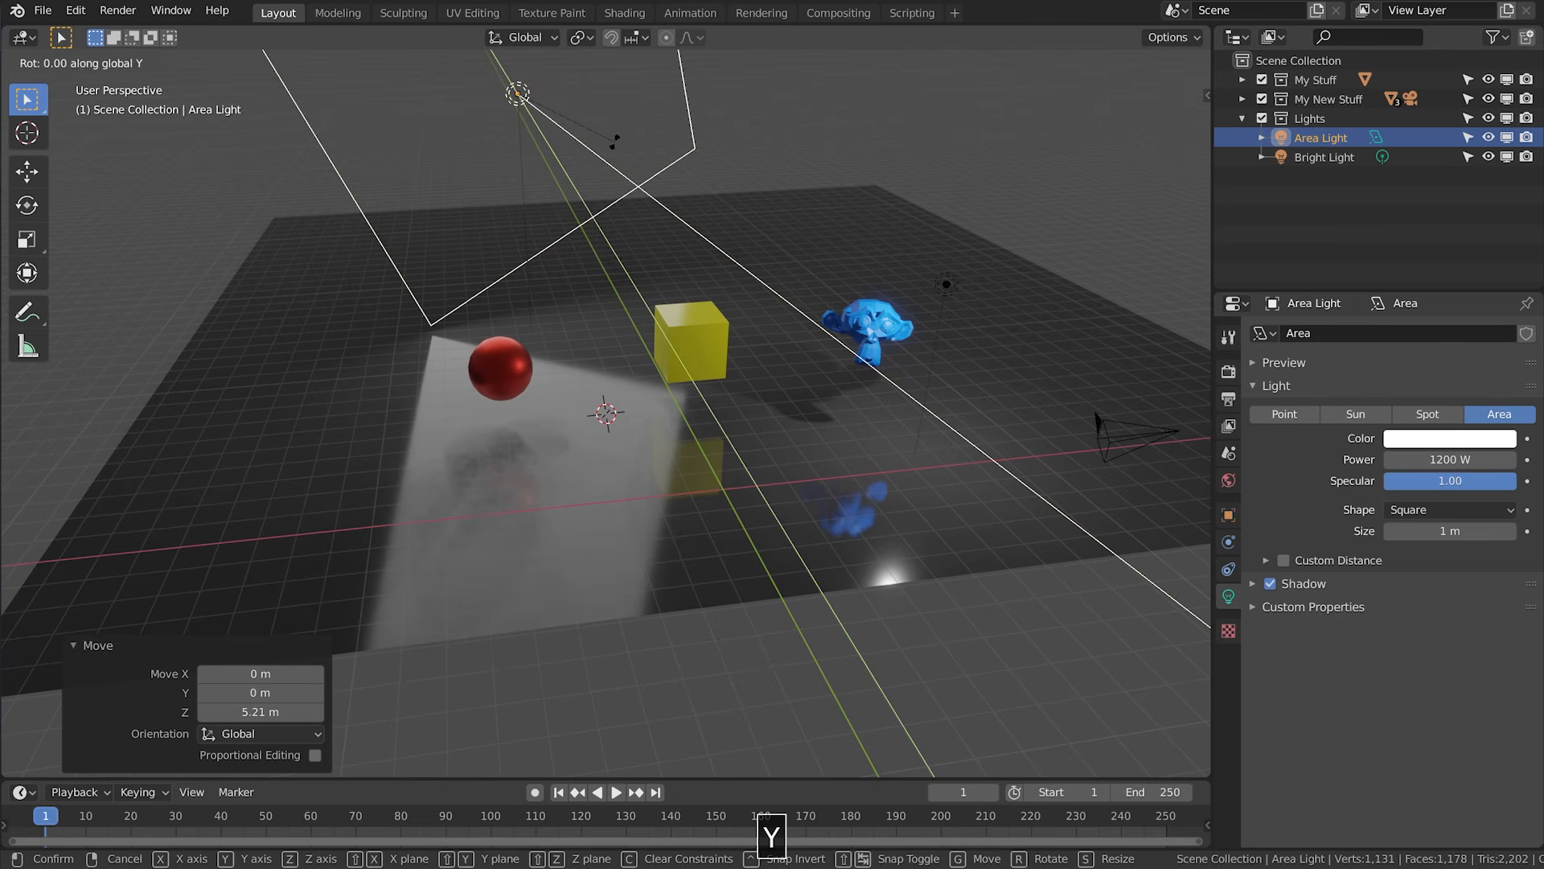
left_click(607, 201)
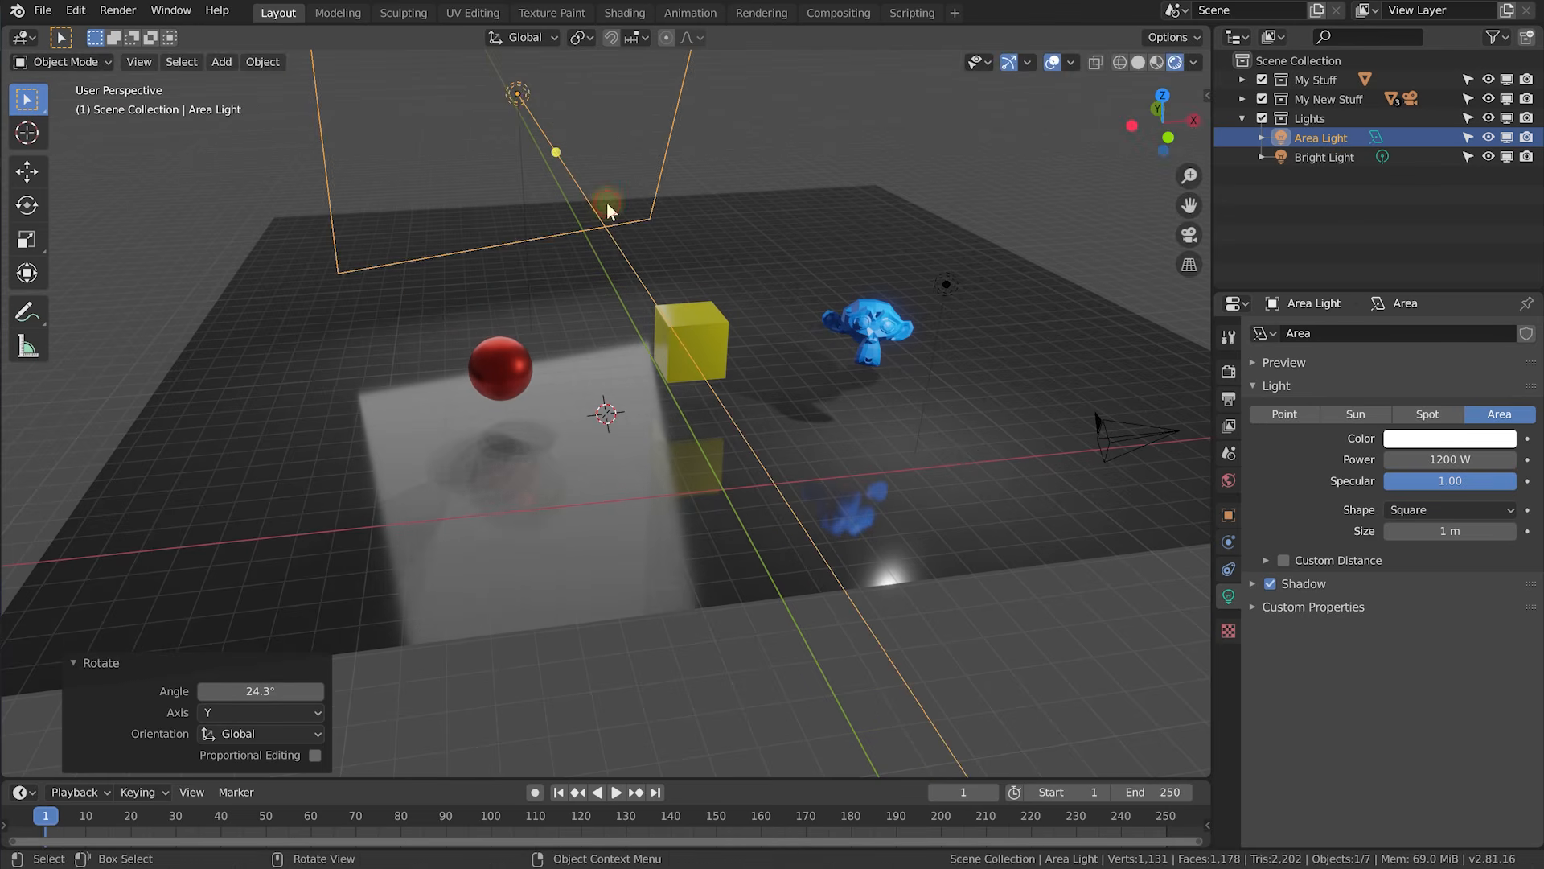
Move the Area Light about -2.98 m X, -0.385 m Y and -1.64 m Z, and aim it at the world origin.
key("g")
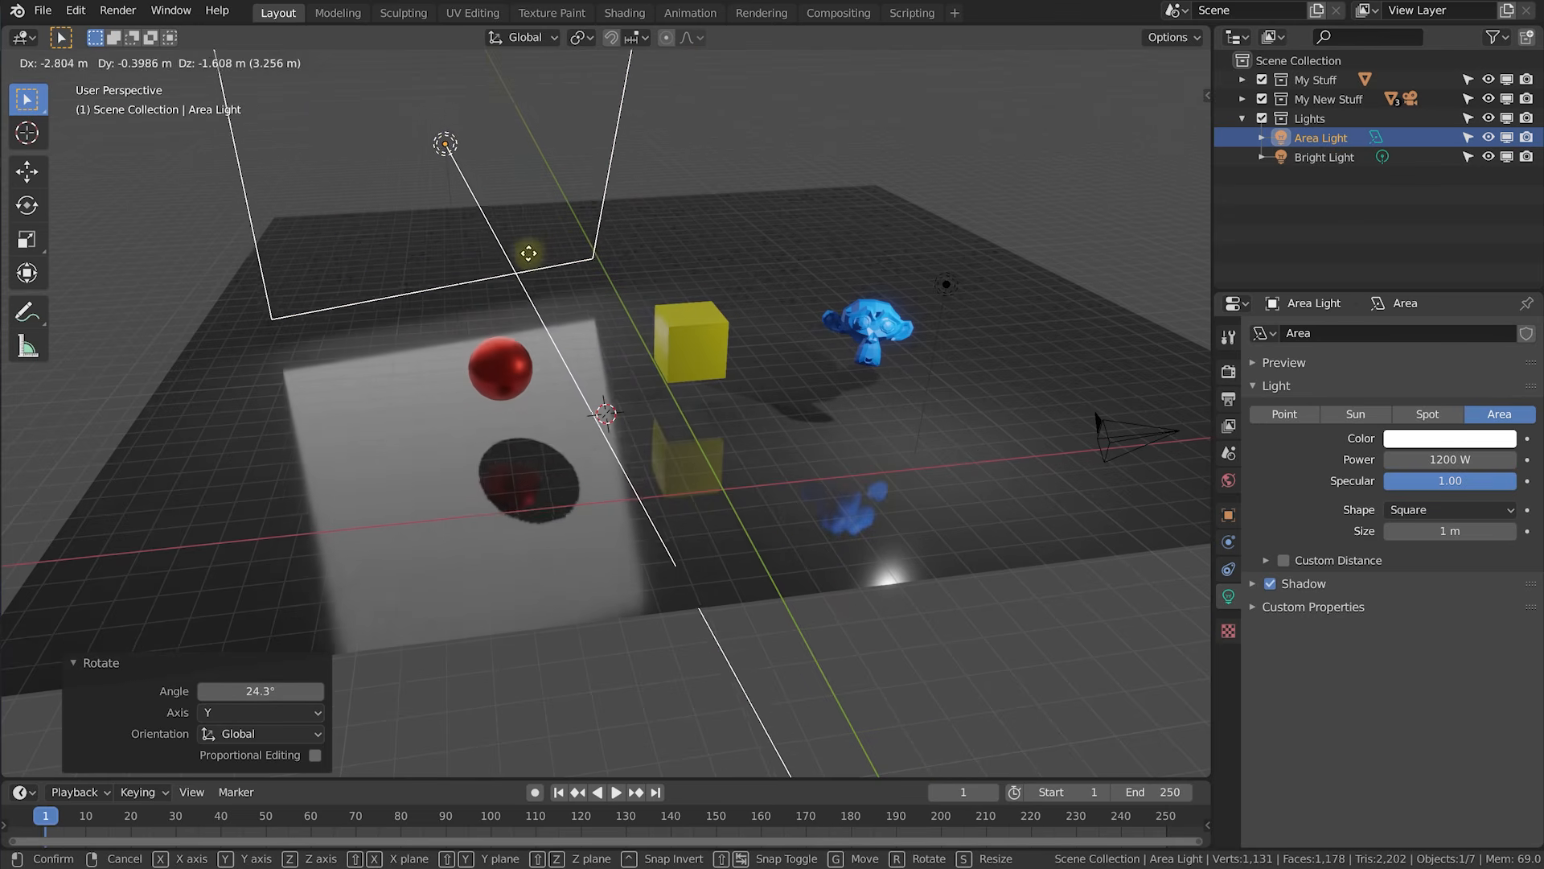
left_click(324, 339)
middle_click_drag(325, 339, 411, 286)
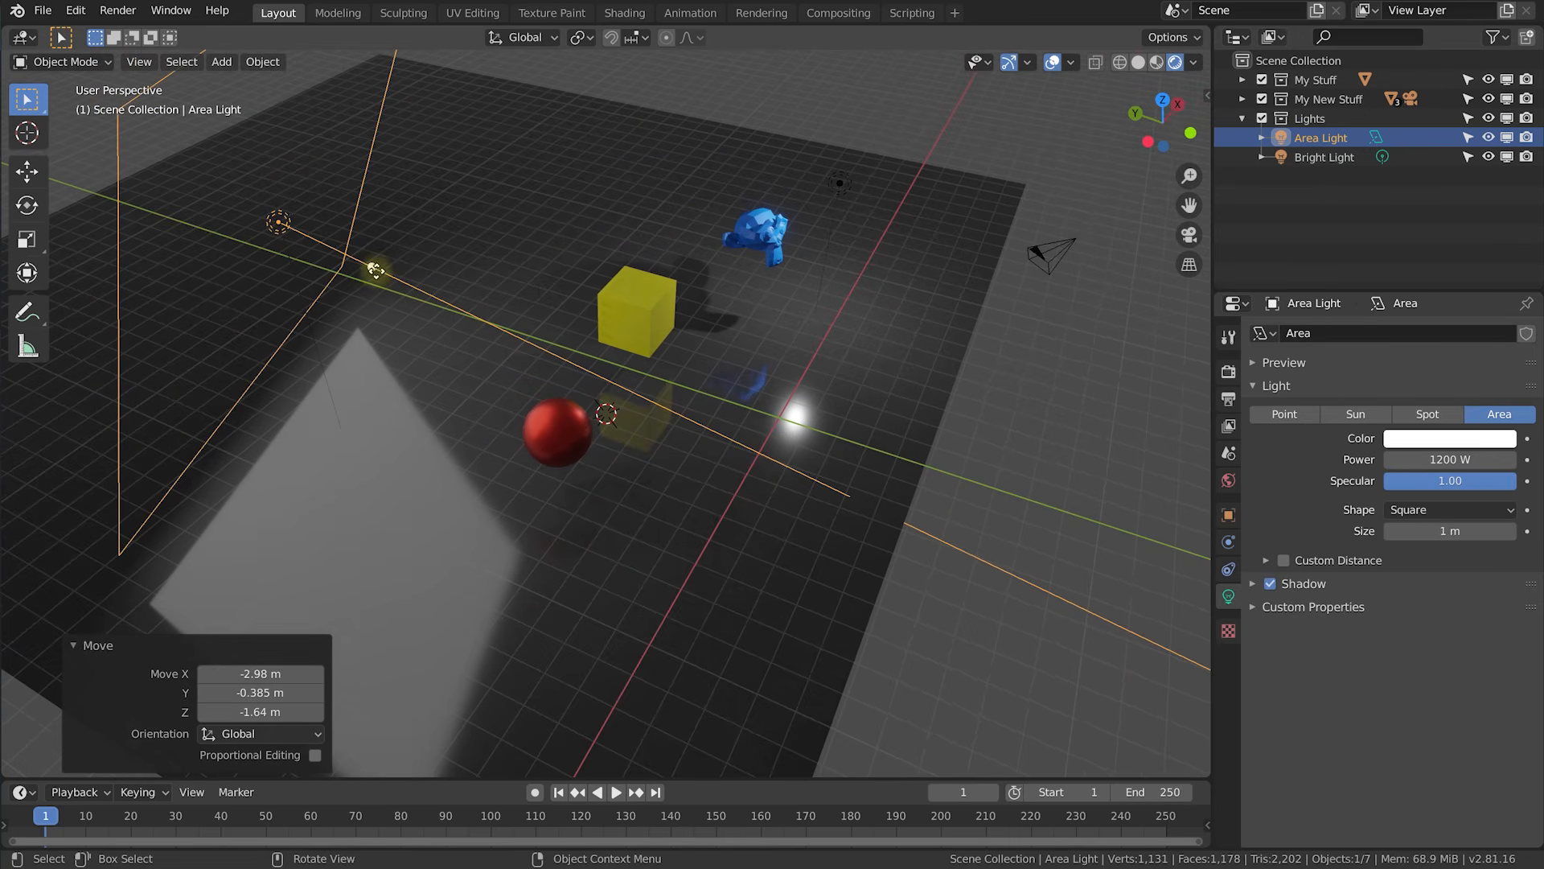
left_click_drag(374, 270, 778, 418)
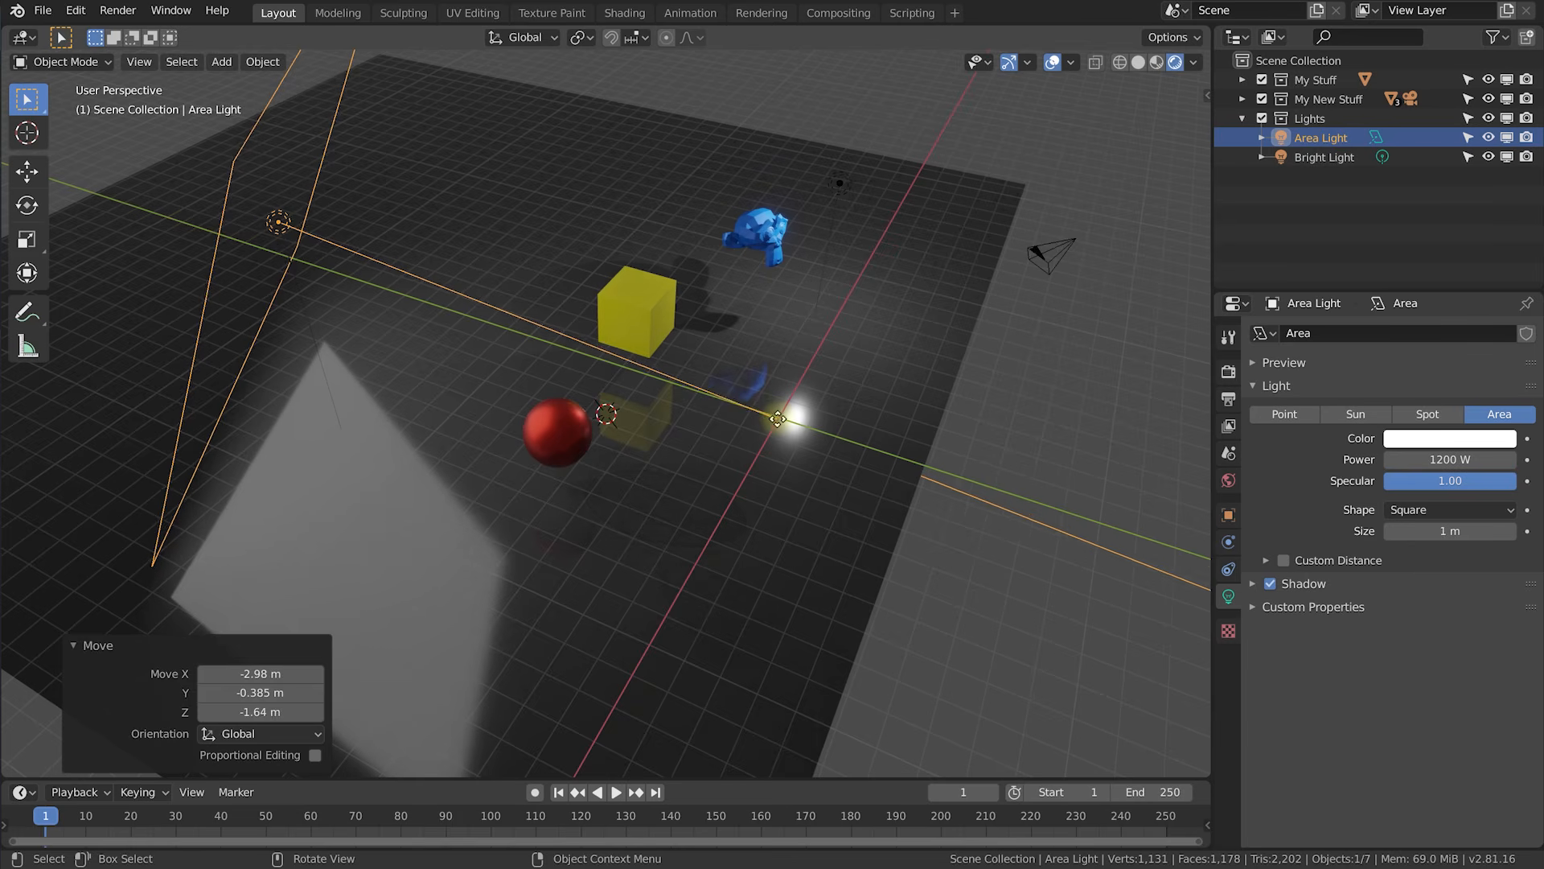
middle_click_drag(793, 416, 964, 551)
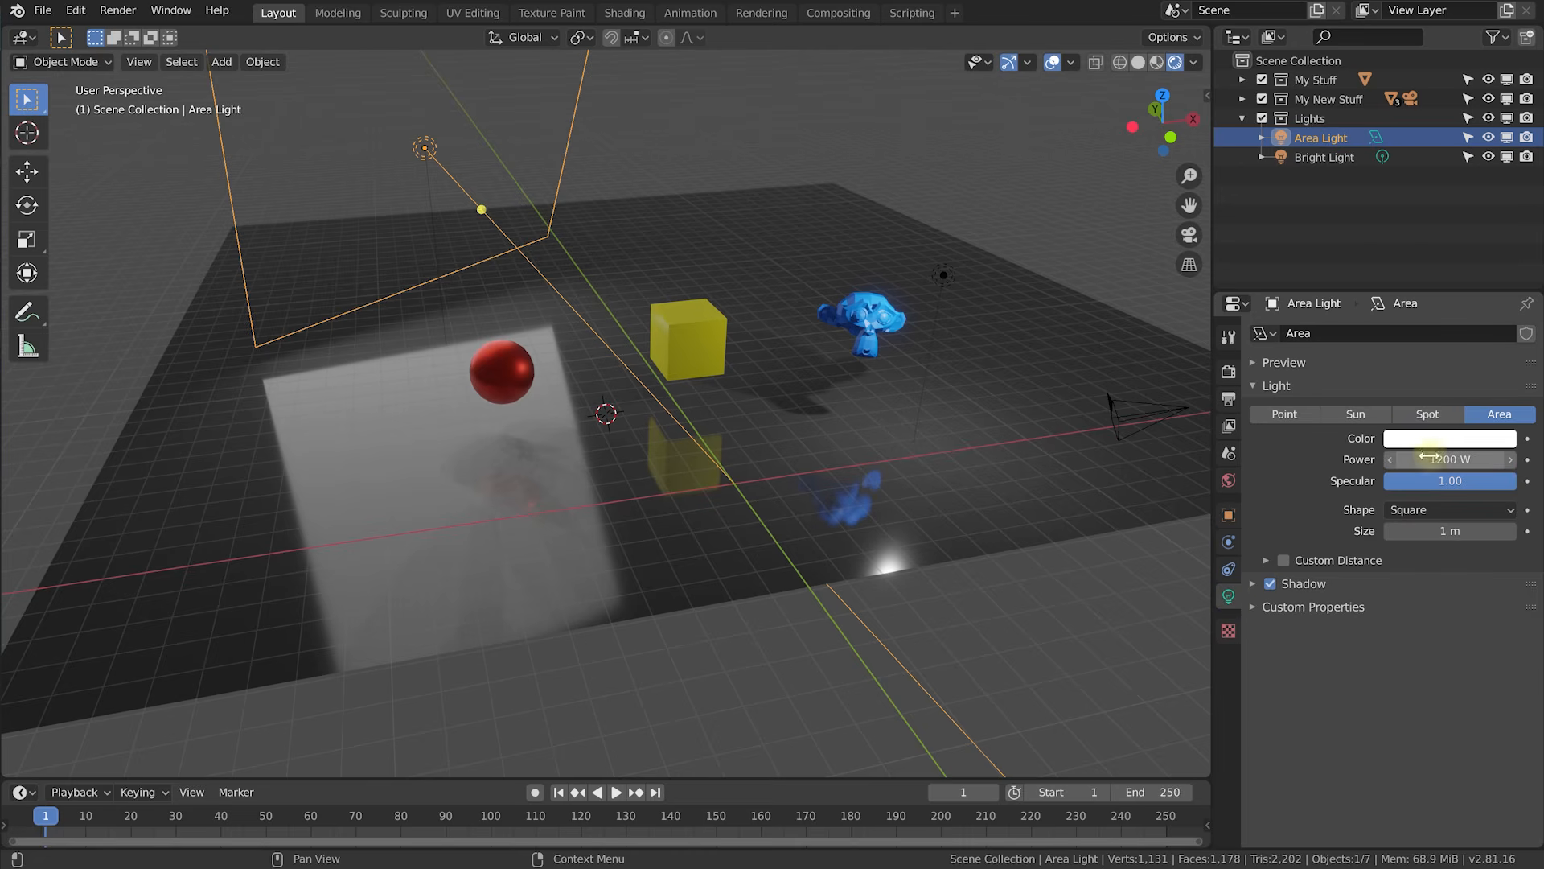
Change the Area Light's color to pale pink and set its power to 3000 W.
left_click(1445, 438)
left_click_drag(1424, 258, 1423, 258)
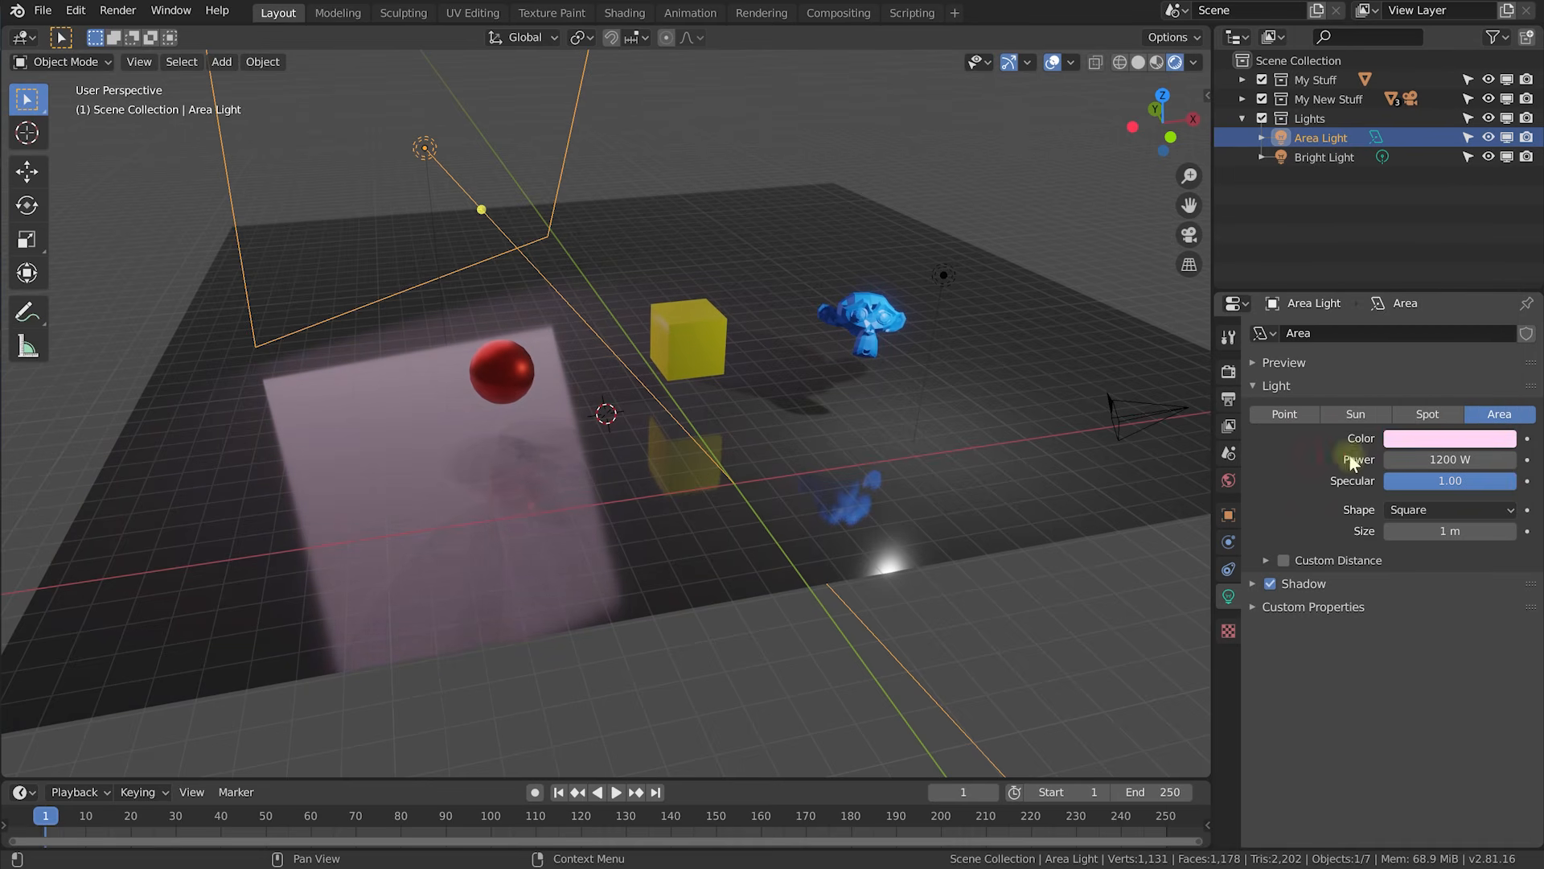
left_click(1424, 459)
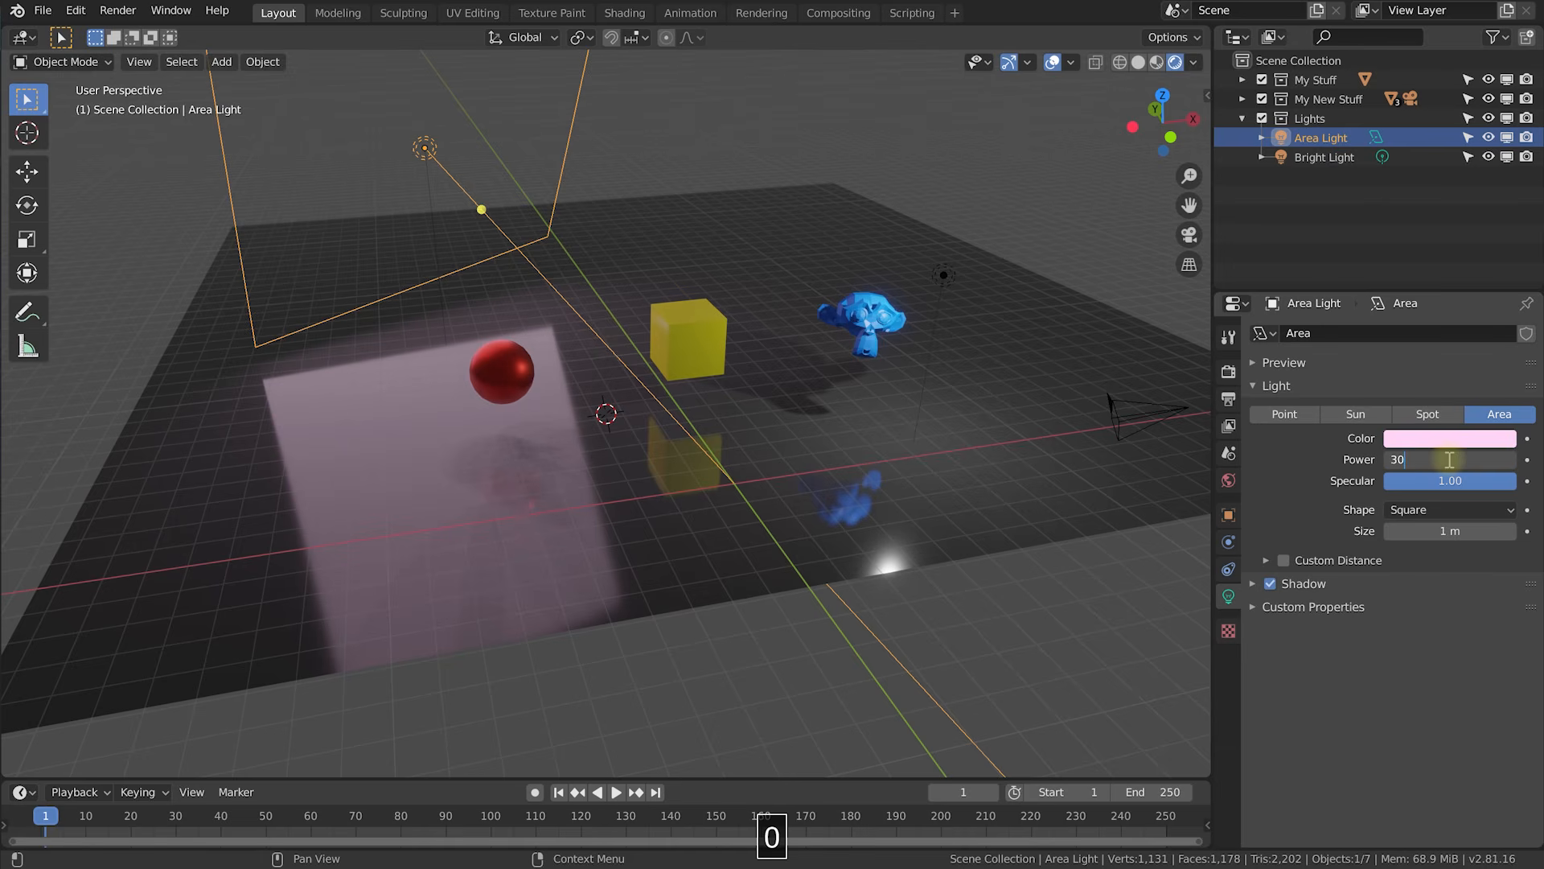
key("Return")
Duplicate the Area Light and place the copy on the opposite side of the scene, beyond the blue monkey head.
middle_click_drag(660, 257, 809, 344)
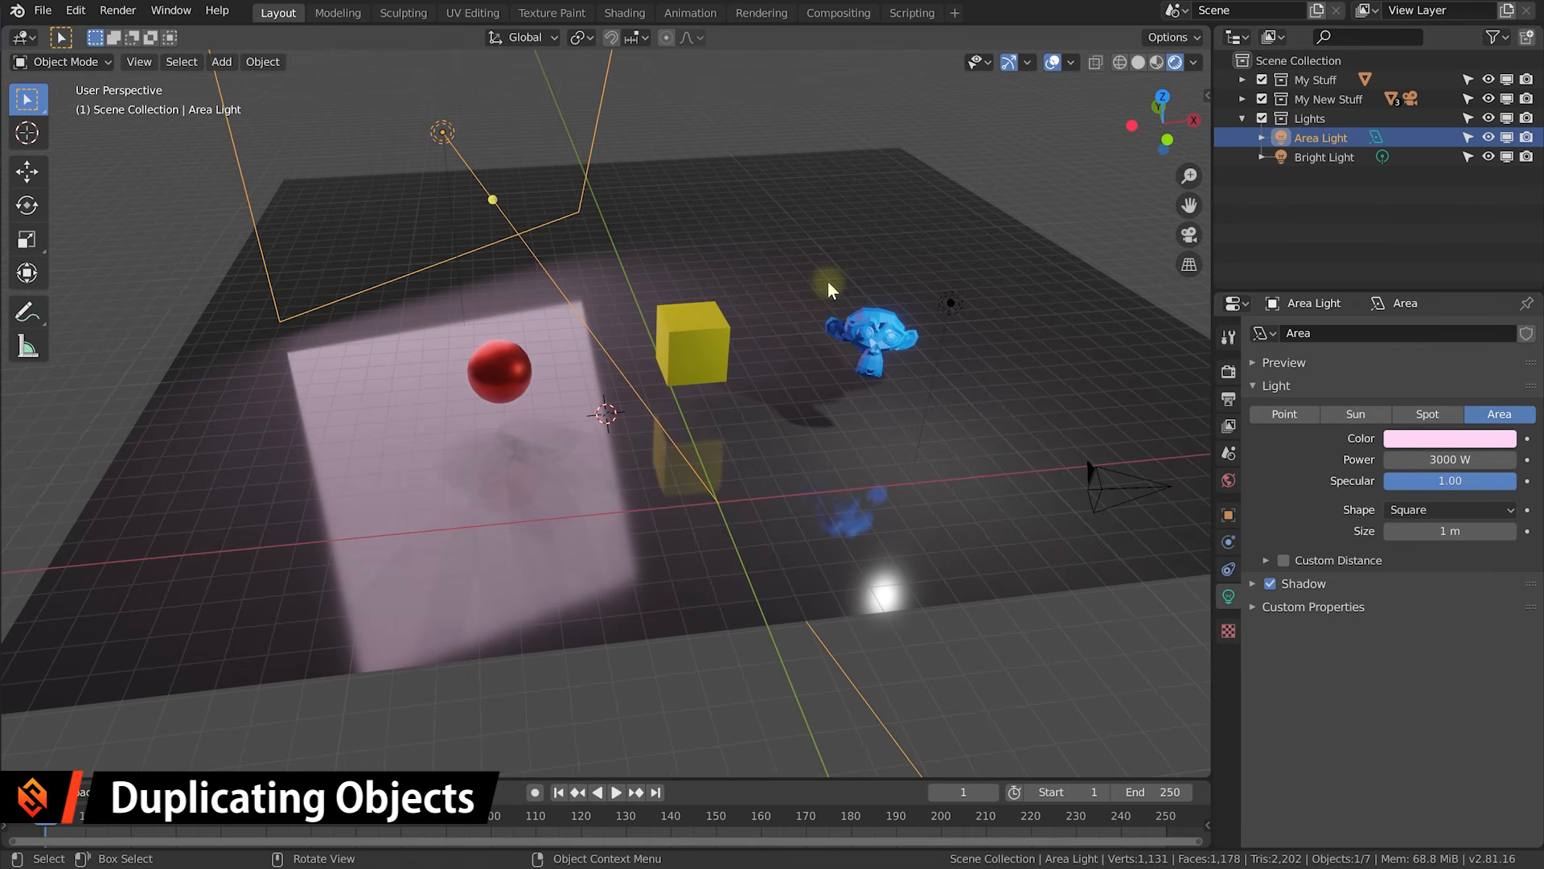
middle_click_drag(830, 286, 812, 299)
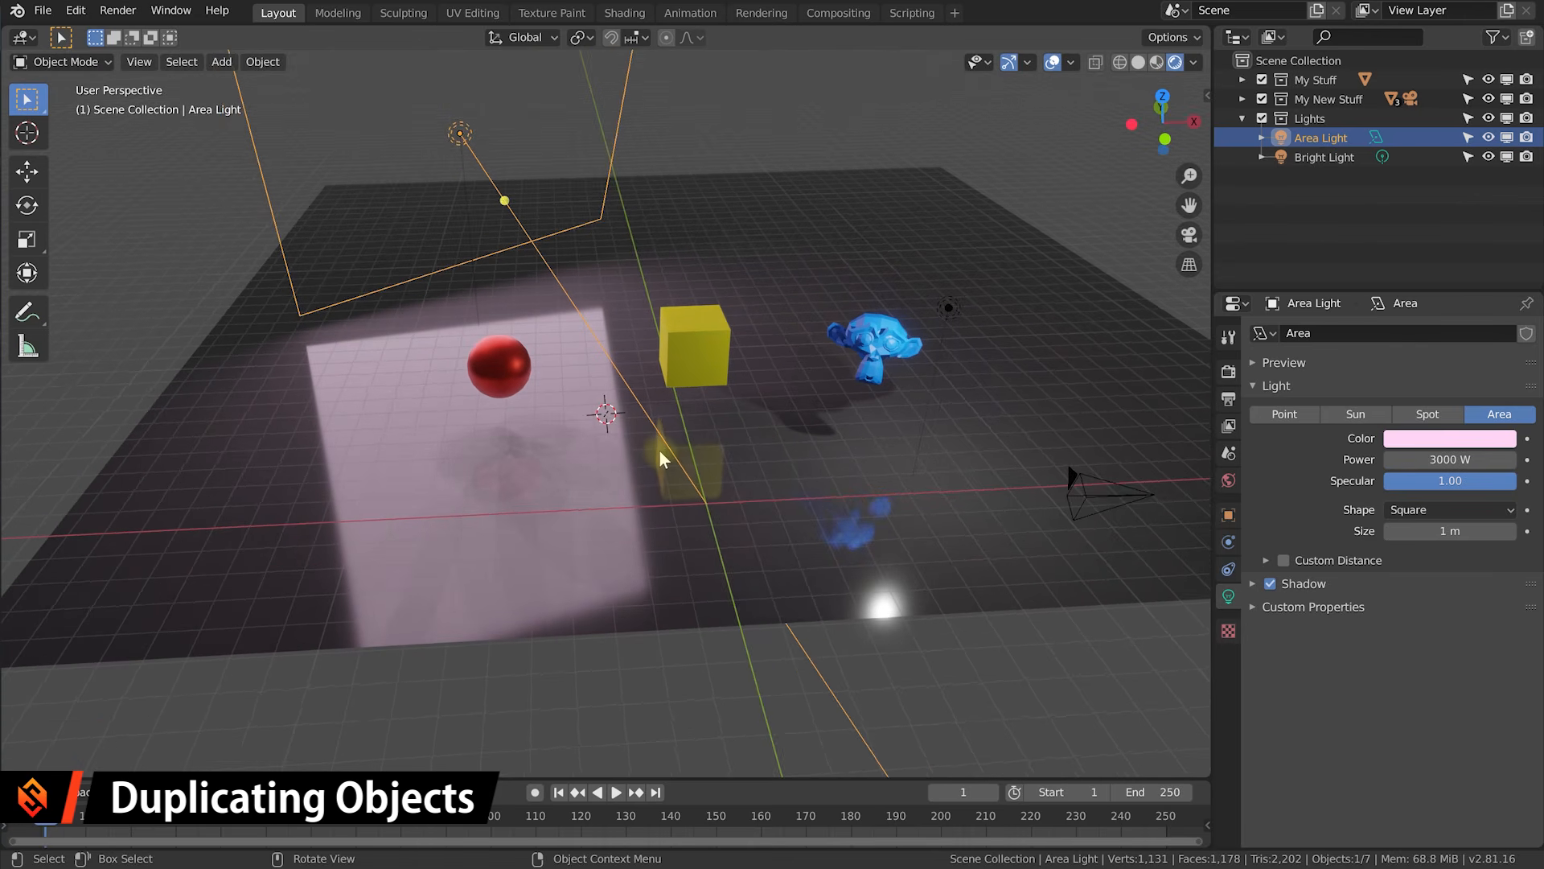
key("shift+a")
mouse_move(654, 447)
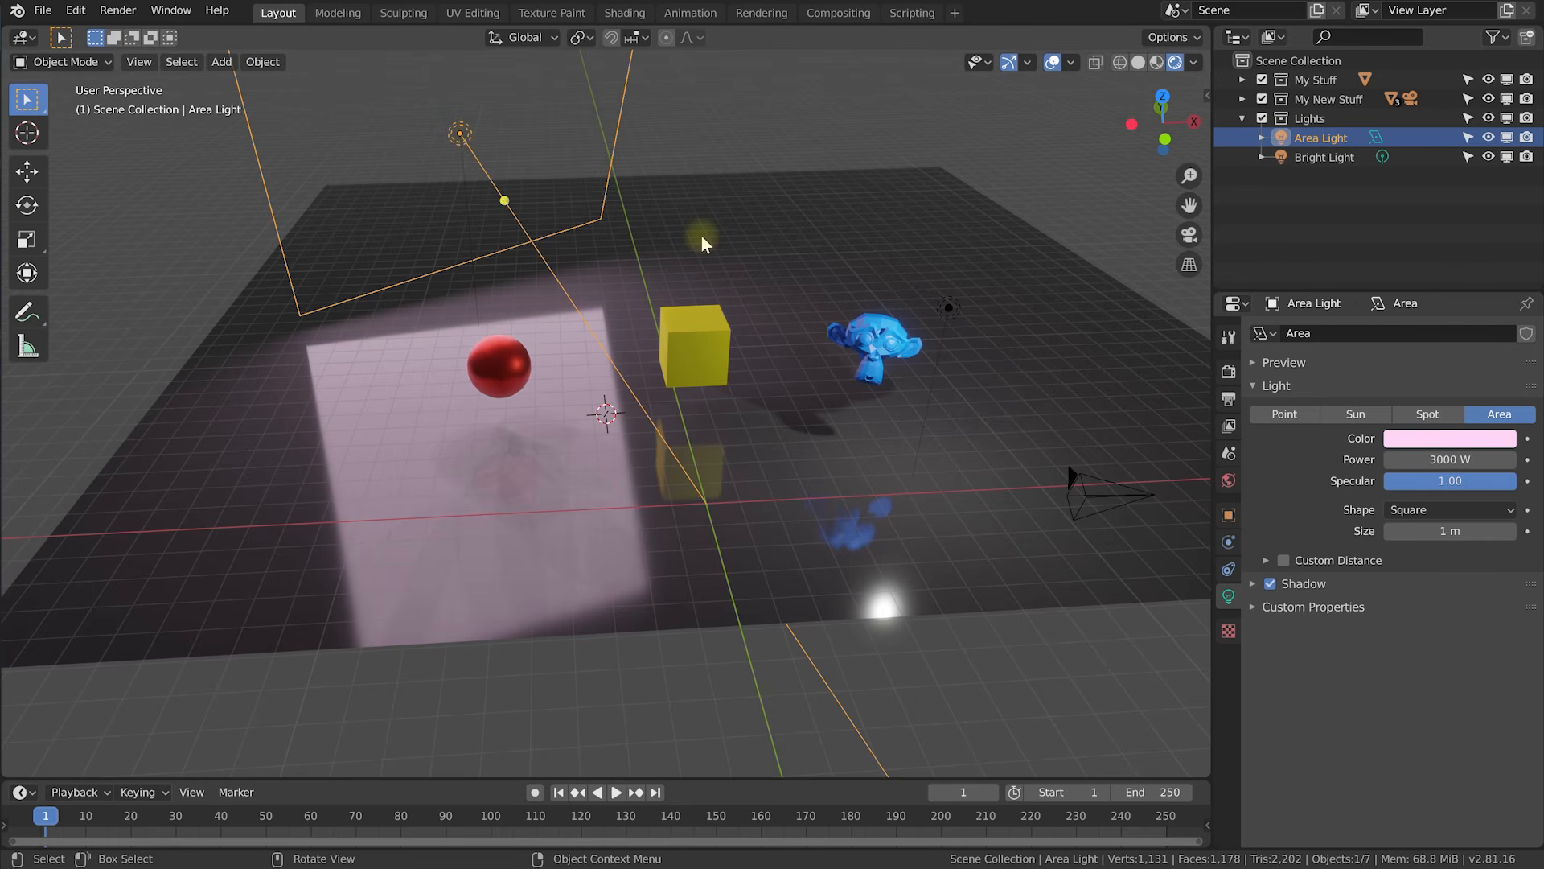
key("shift+d")
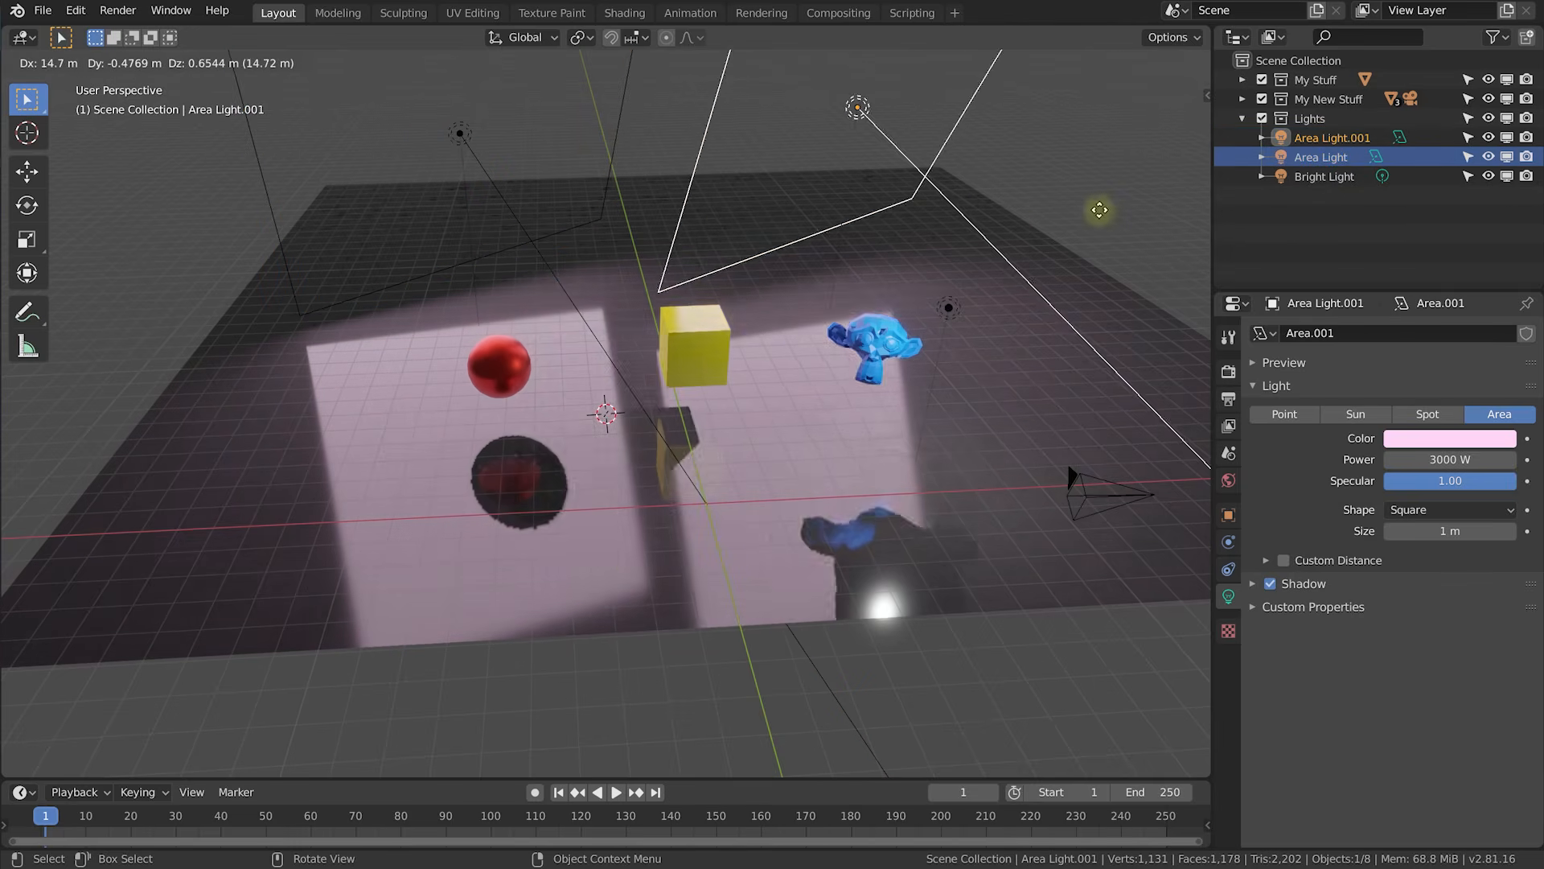
left_click(1195, 216)
Aim the duplicated area light at the world origin and rotate it about -24.2° around the global Y axis.
middle_click_drag(1000, 276, 693, 433)
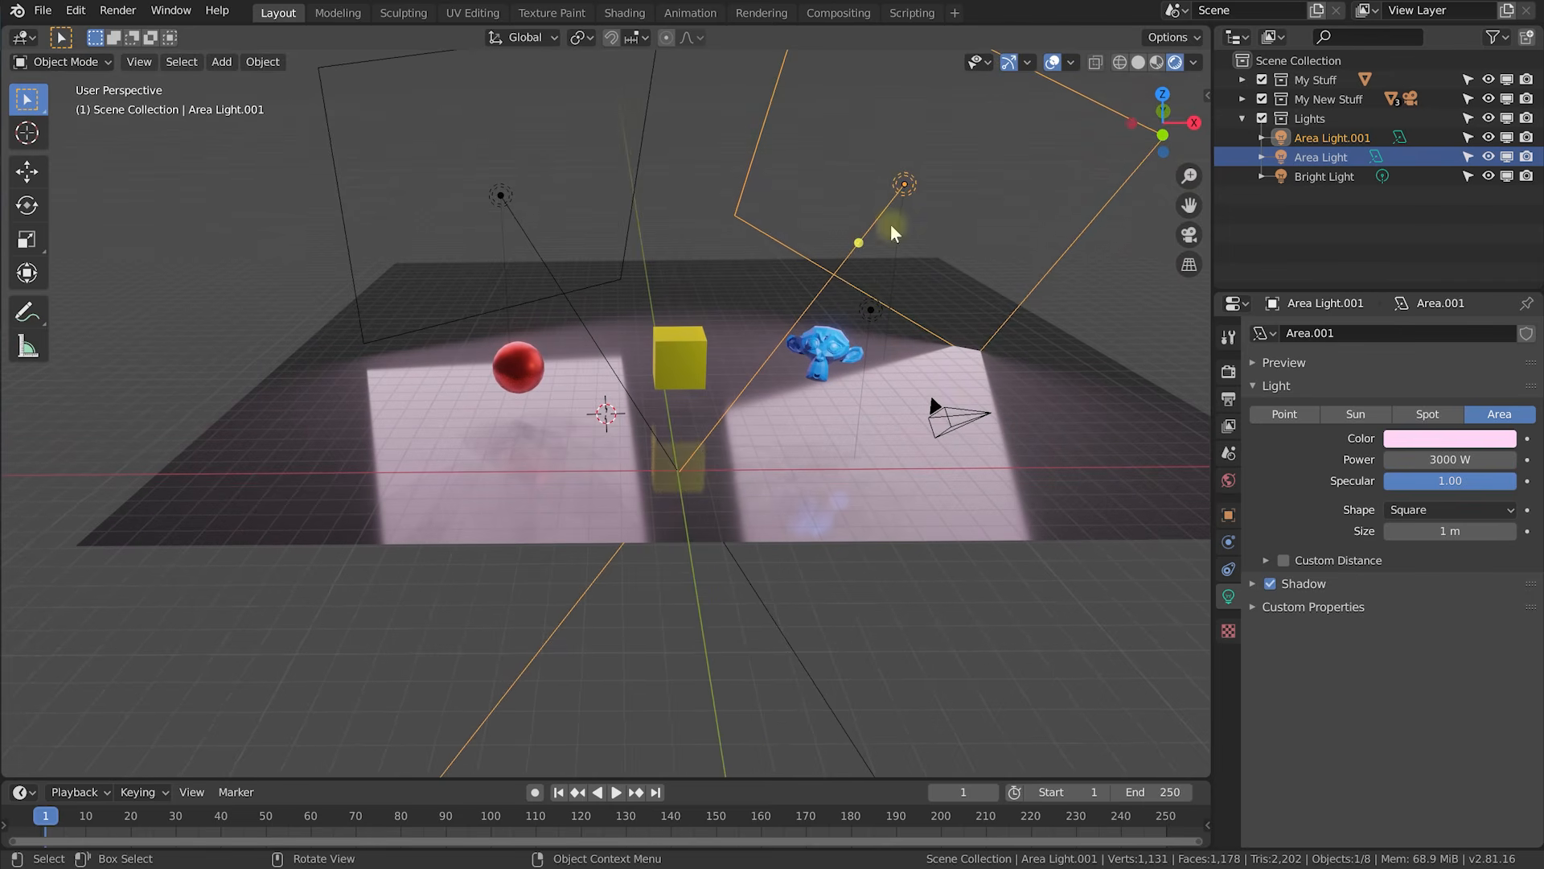
key("r")
key("y")
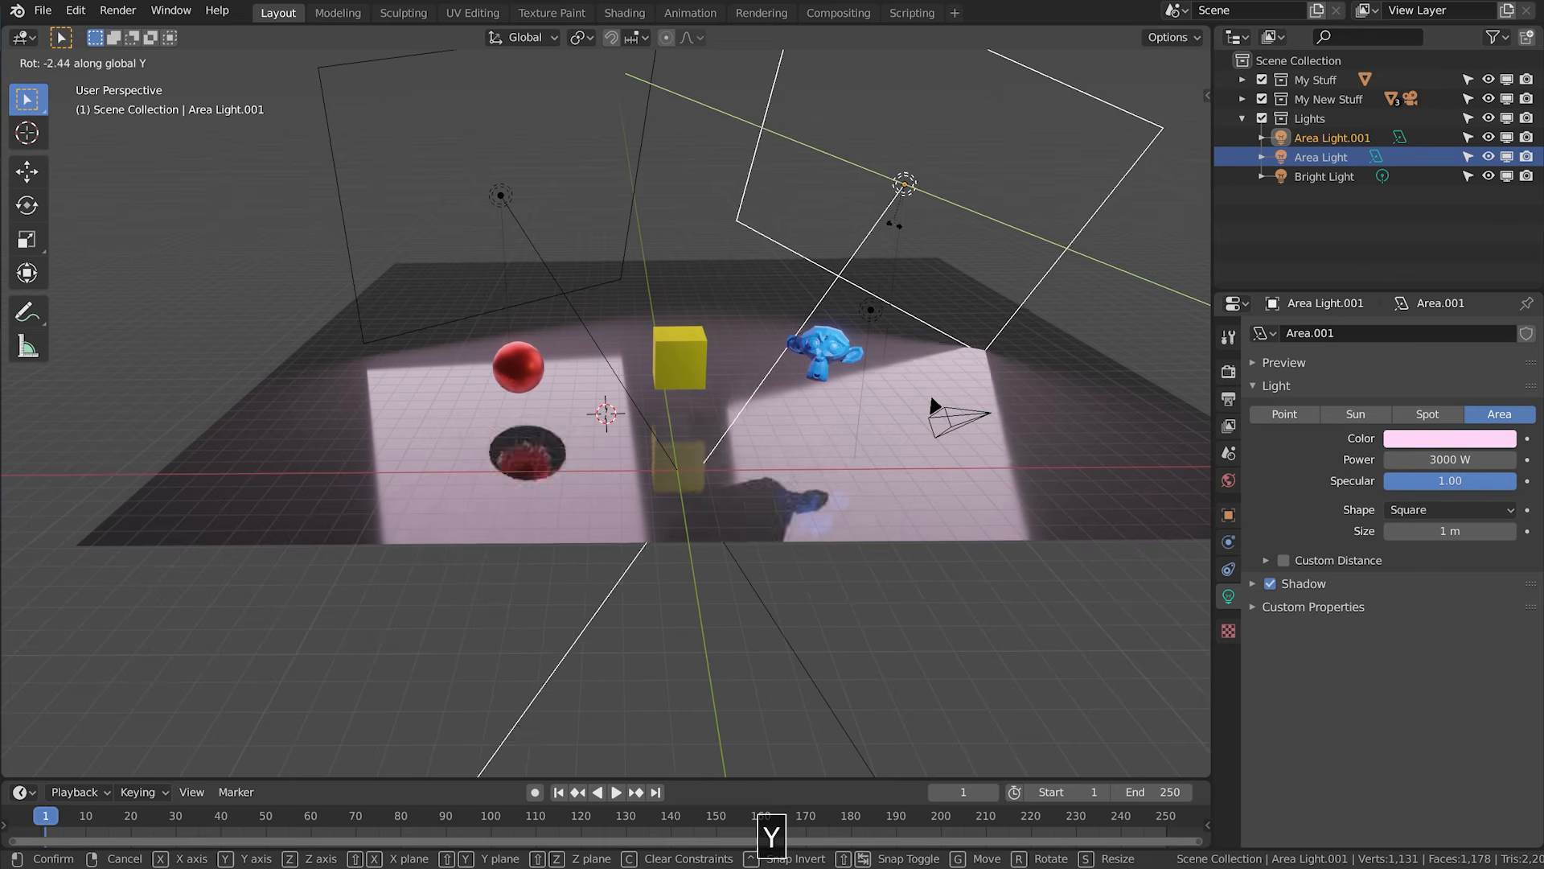
left_click(912, 231)
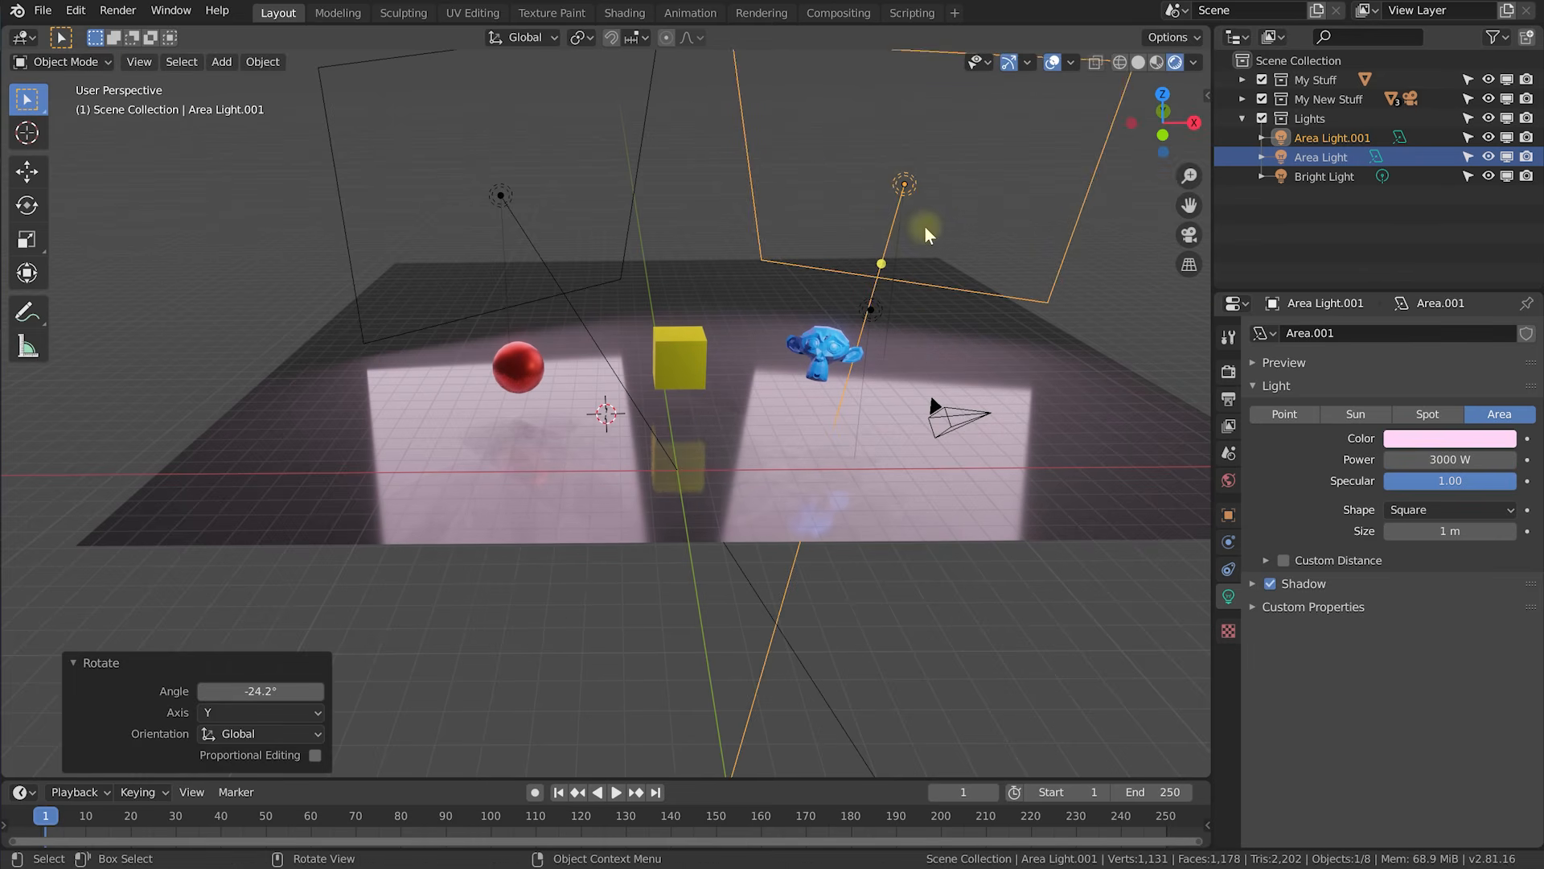
Change the duplicated light's color to pale cyan and scale it down to about 0.551.
left_click(1424, 438)
left_click_drag(1423, 250, 1415, 238)
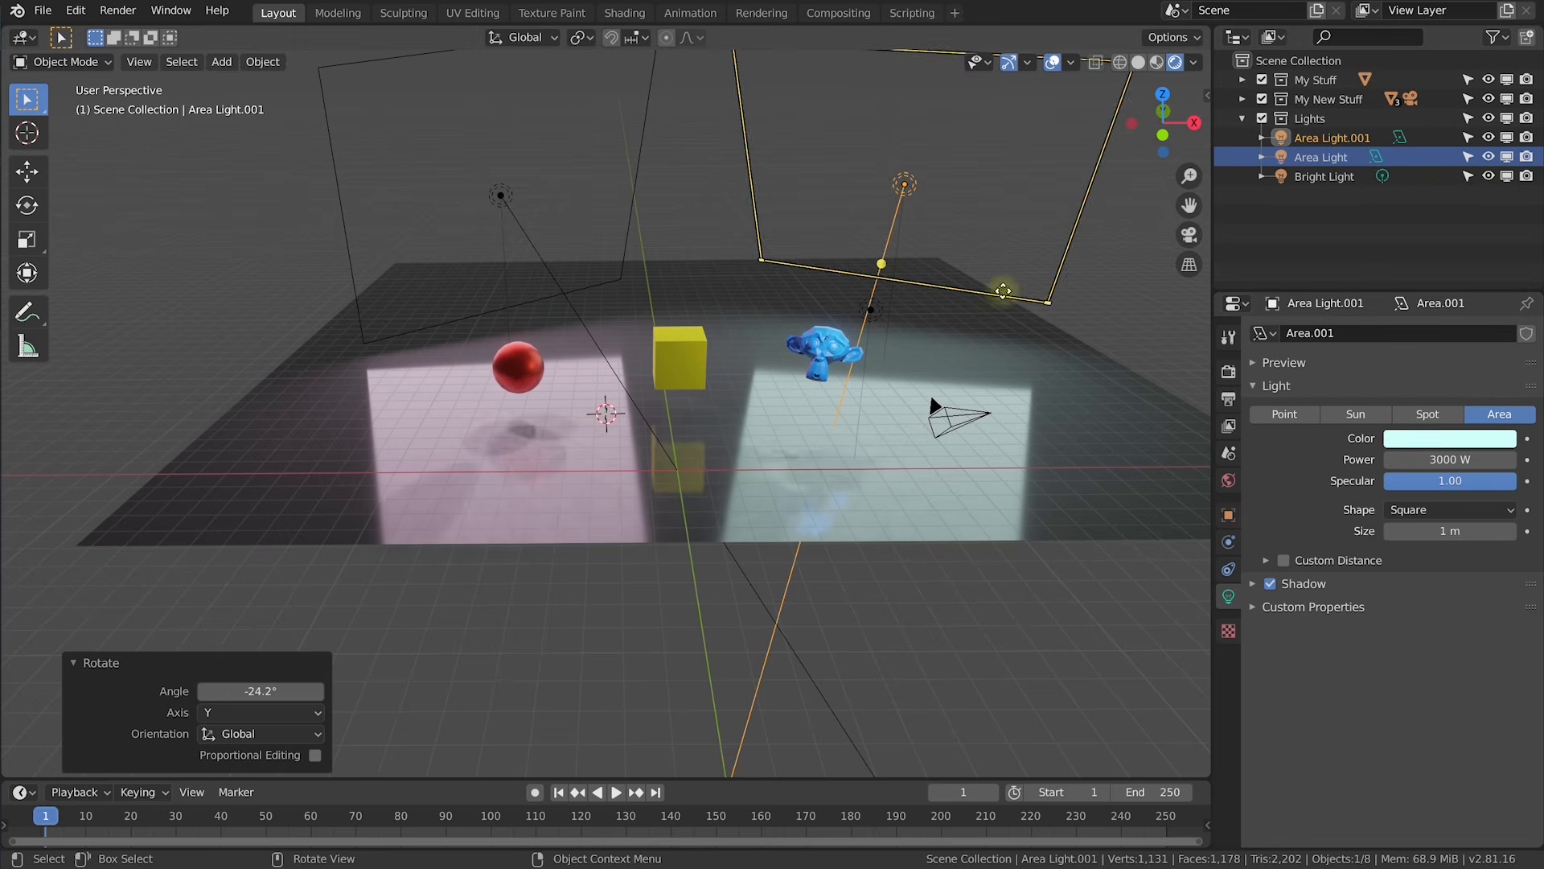
key("s")
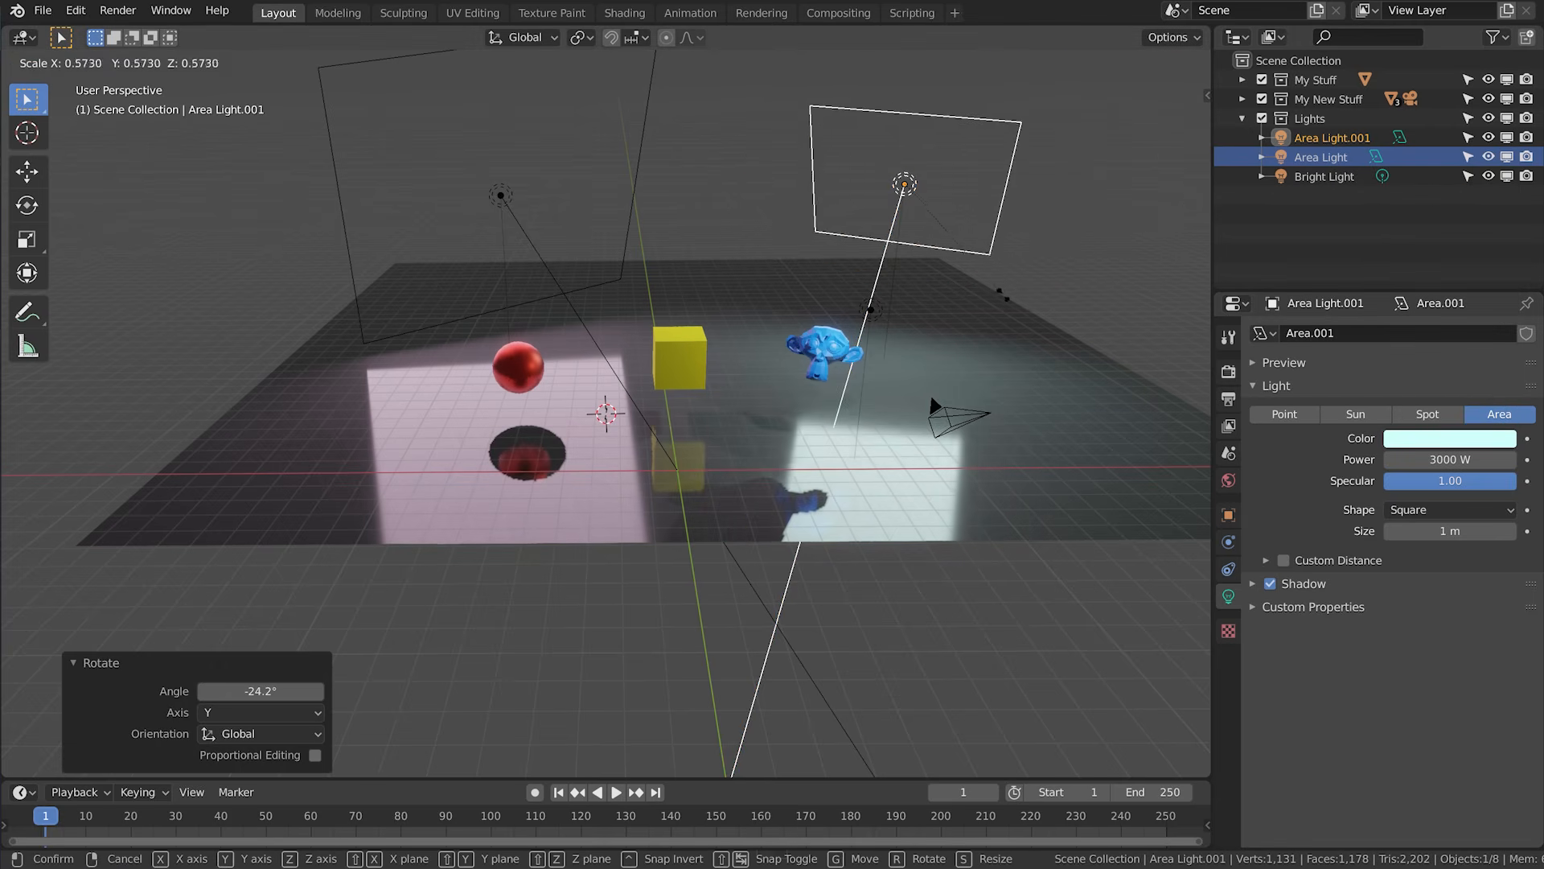
left_click(997, 291)
Reposition the scaled-down duplicate light above and beyond the monkey head and aim it at the world origin.
key("g")
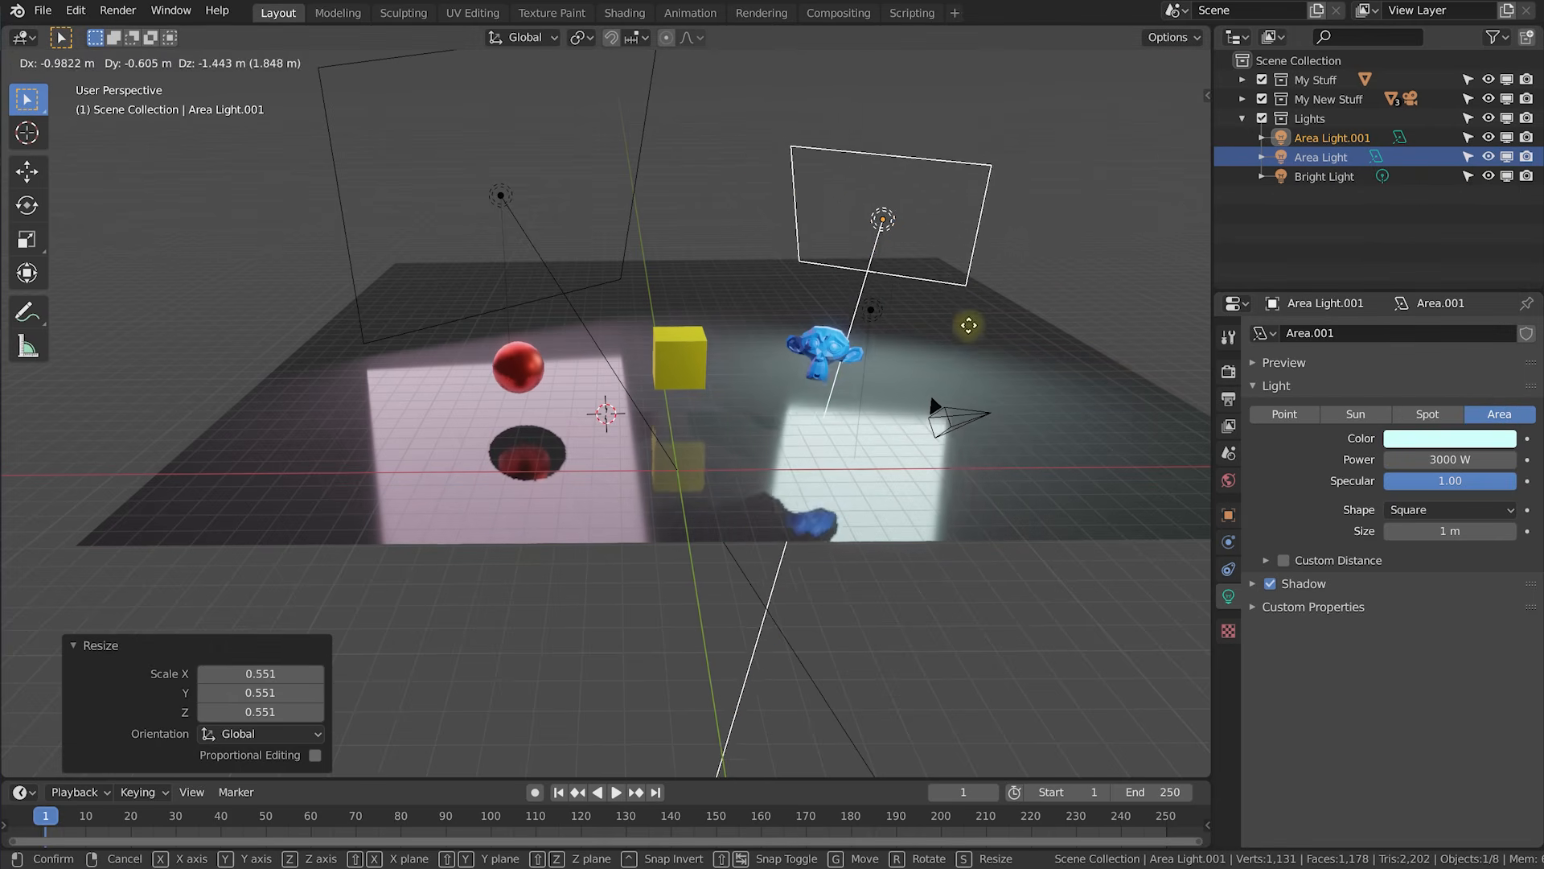
left_click(935, 296)
left_click_drag(936, 297, 675, 471)
Set the power of both the duplicated light and the original Area Light to 5000 W.
middle_click_drag(846, 352, 937, 369)
left_click(1433, 460)
type("5000")
key("Return")
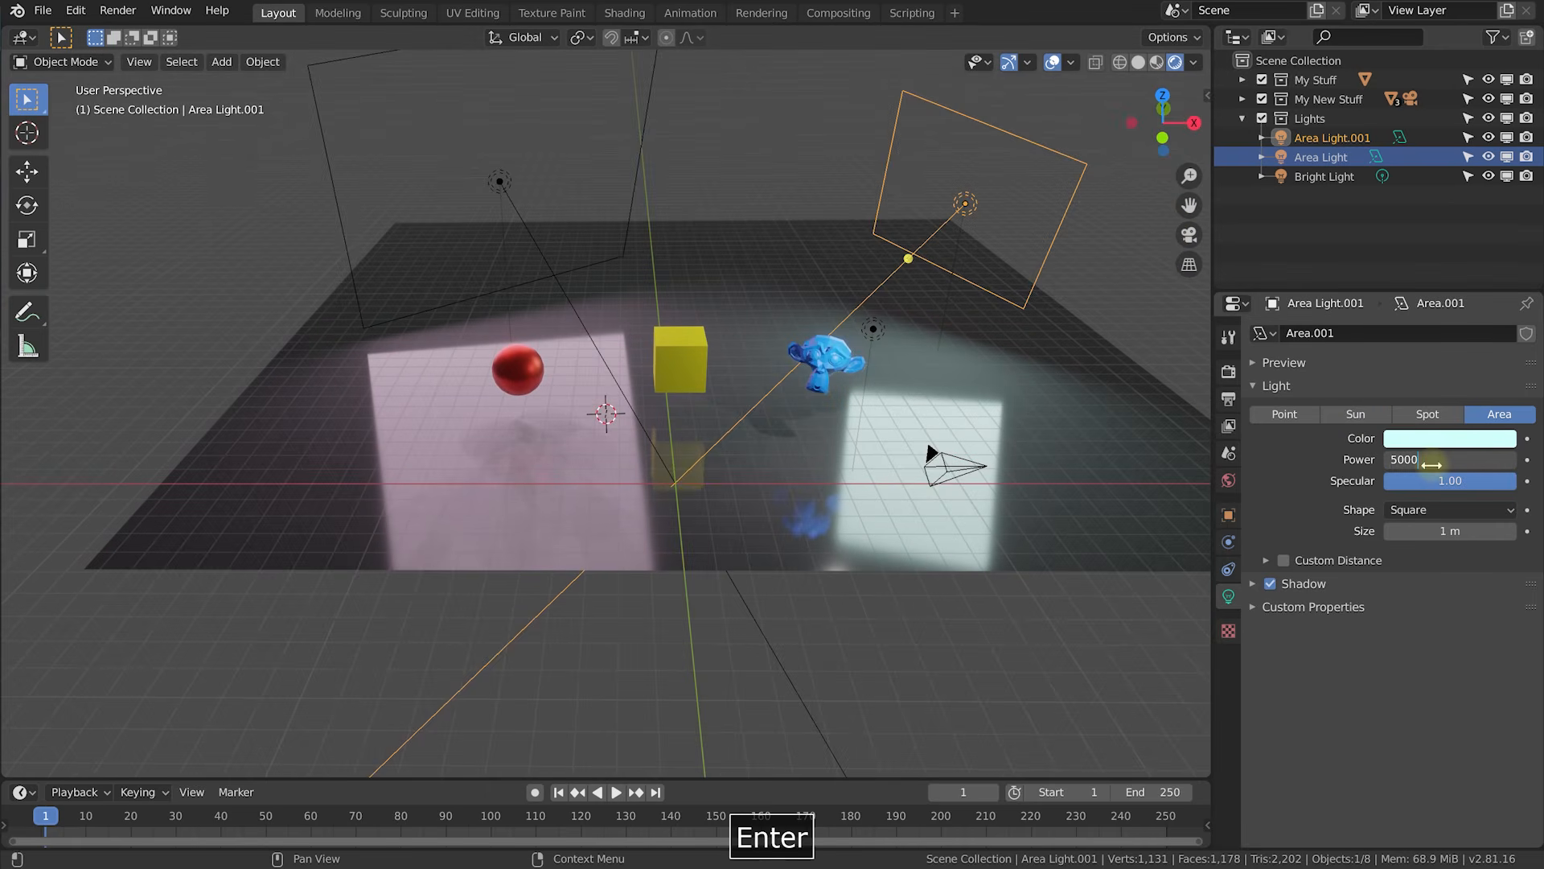
left_click(500, 180)
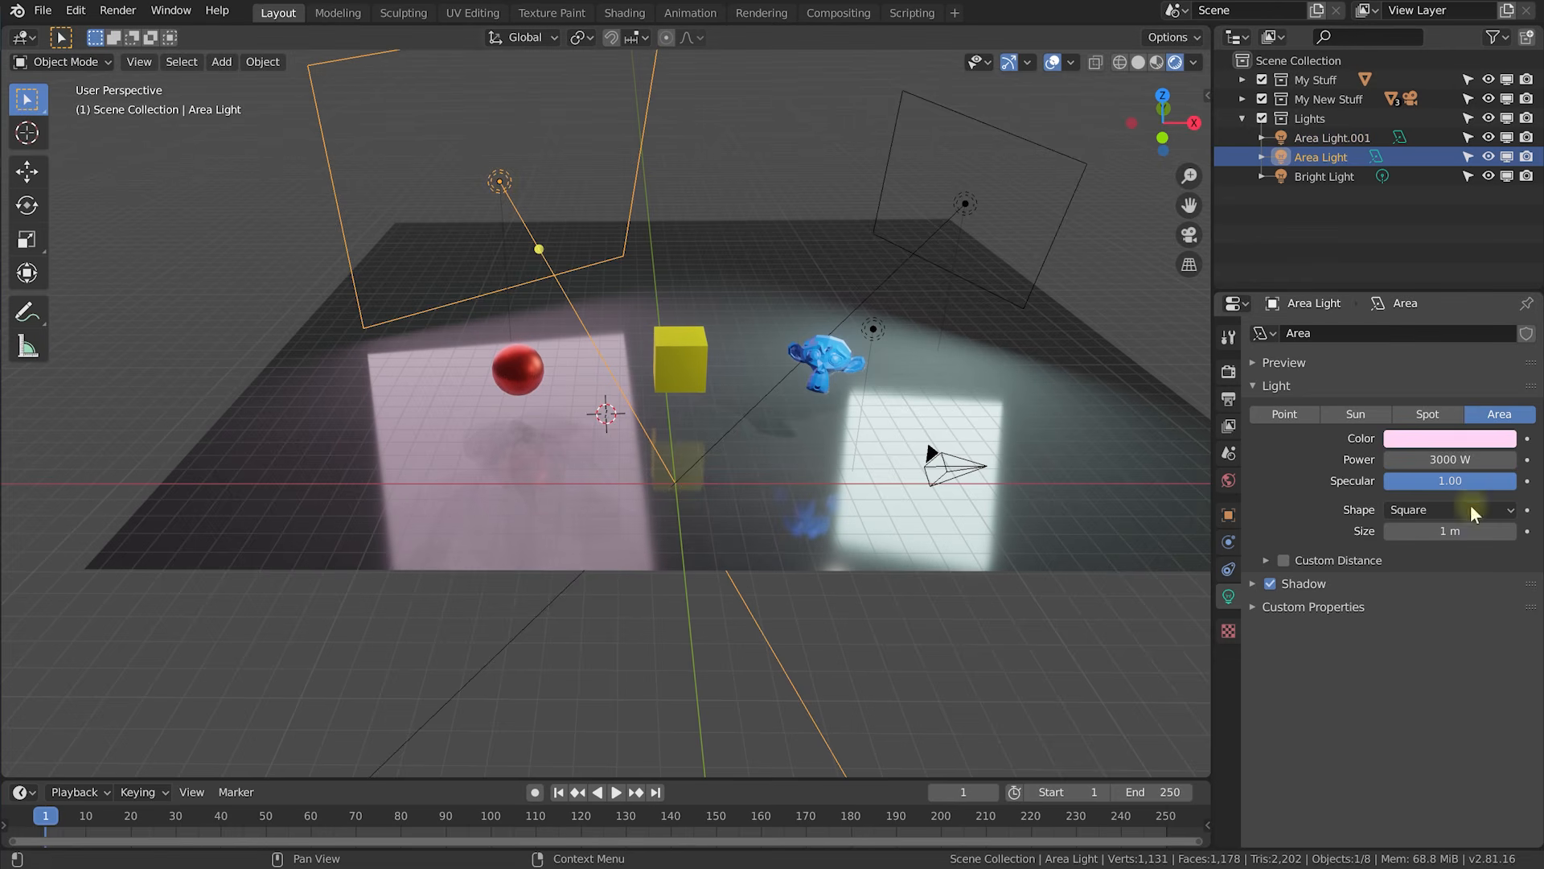
left_click(1455, 460)
type("5000")
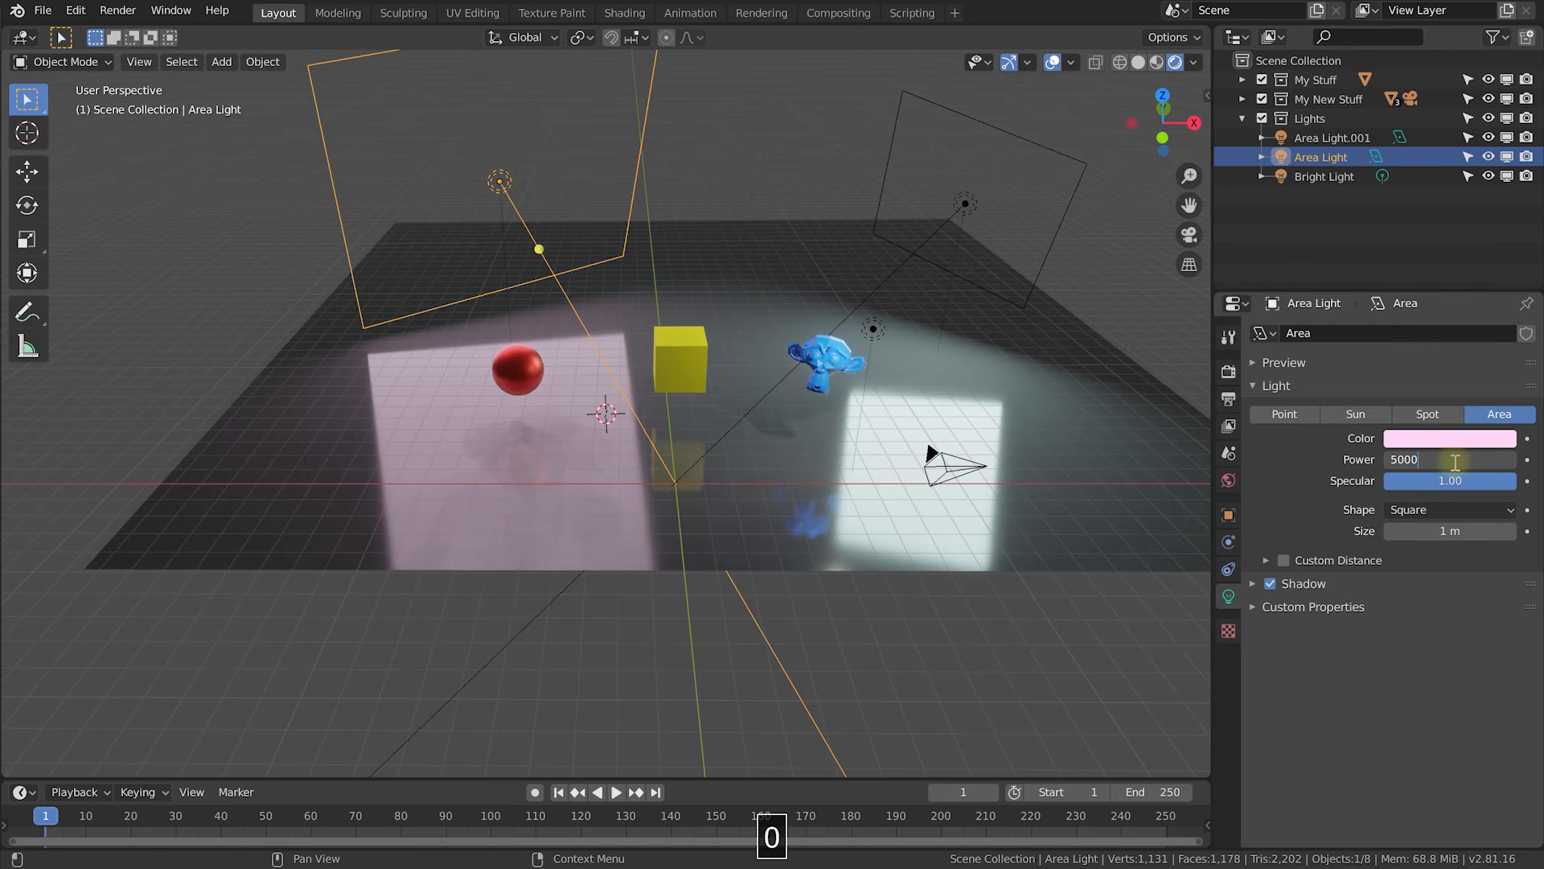
key("Return")
Render a still image of the scene, inspect the whole render result and close its window.
middle_click_drag(760, 334, 780, 318)
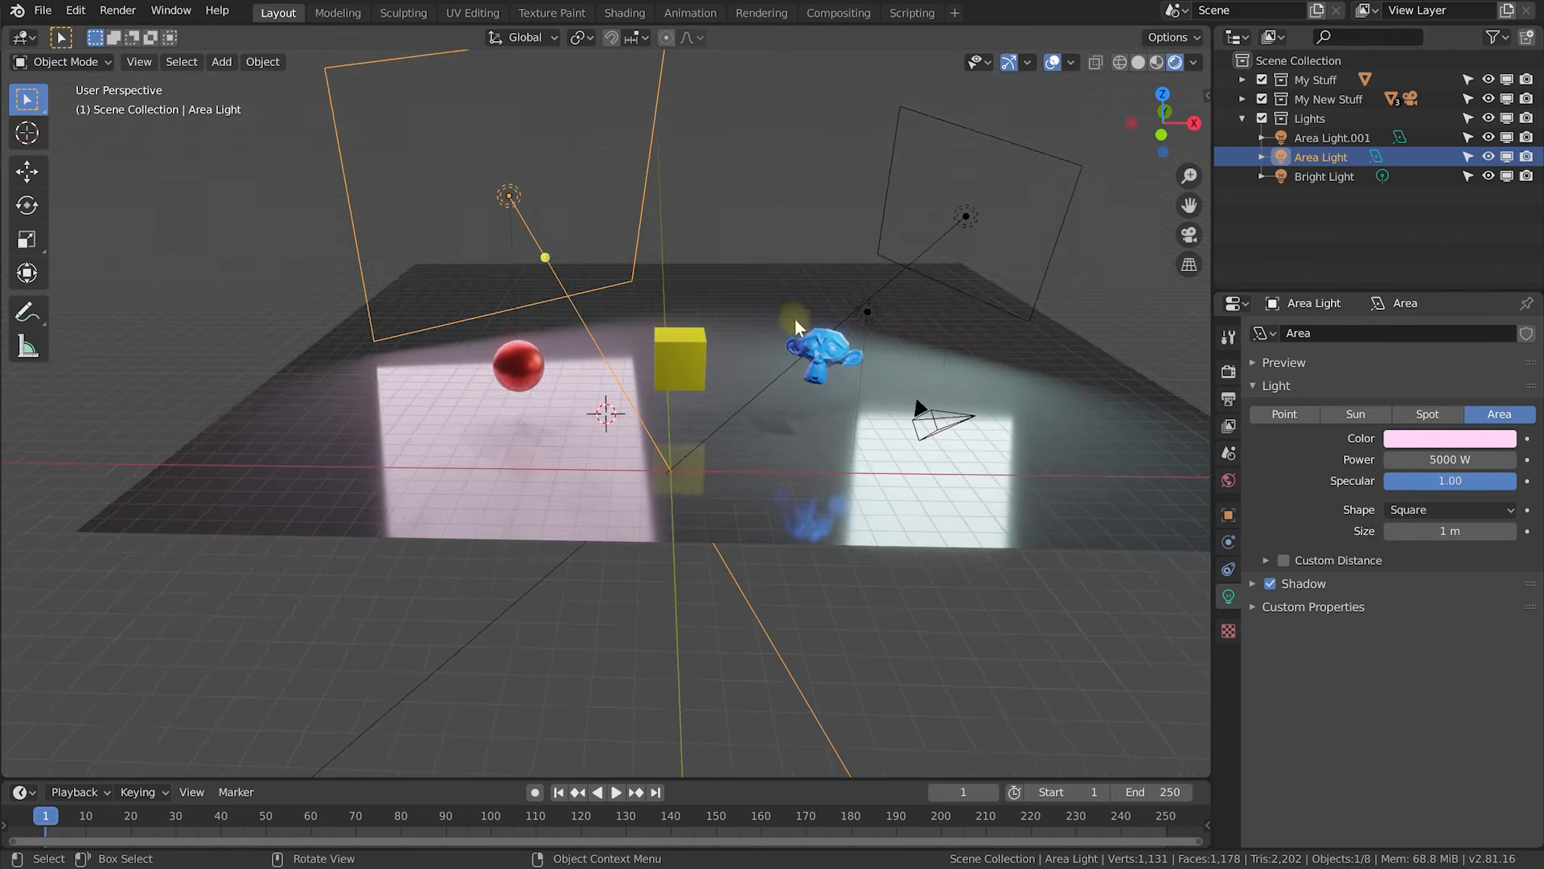
scroll(837, 317, "up", 3)
middle_click_drag(890, 322, 869, 411, "shift")
scroll(831, 360, "up", 1)
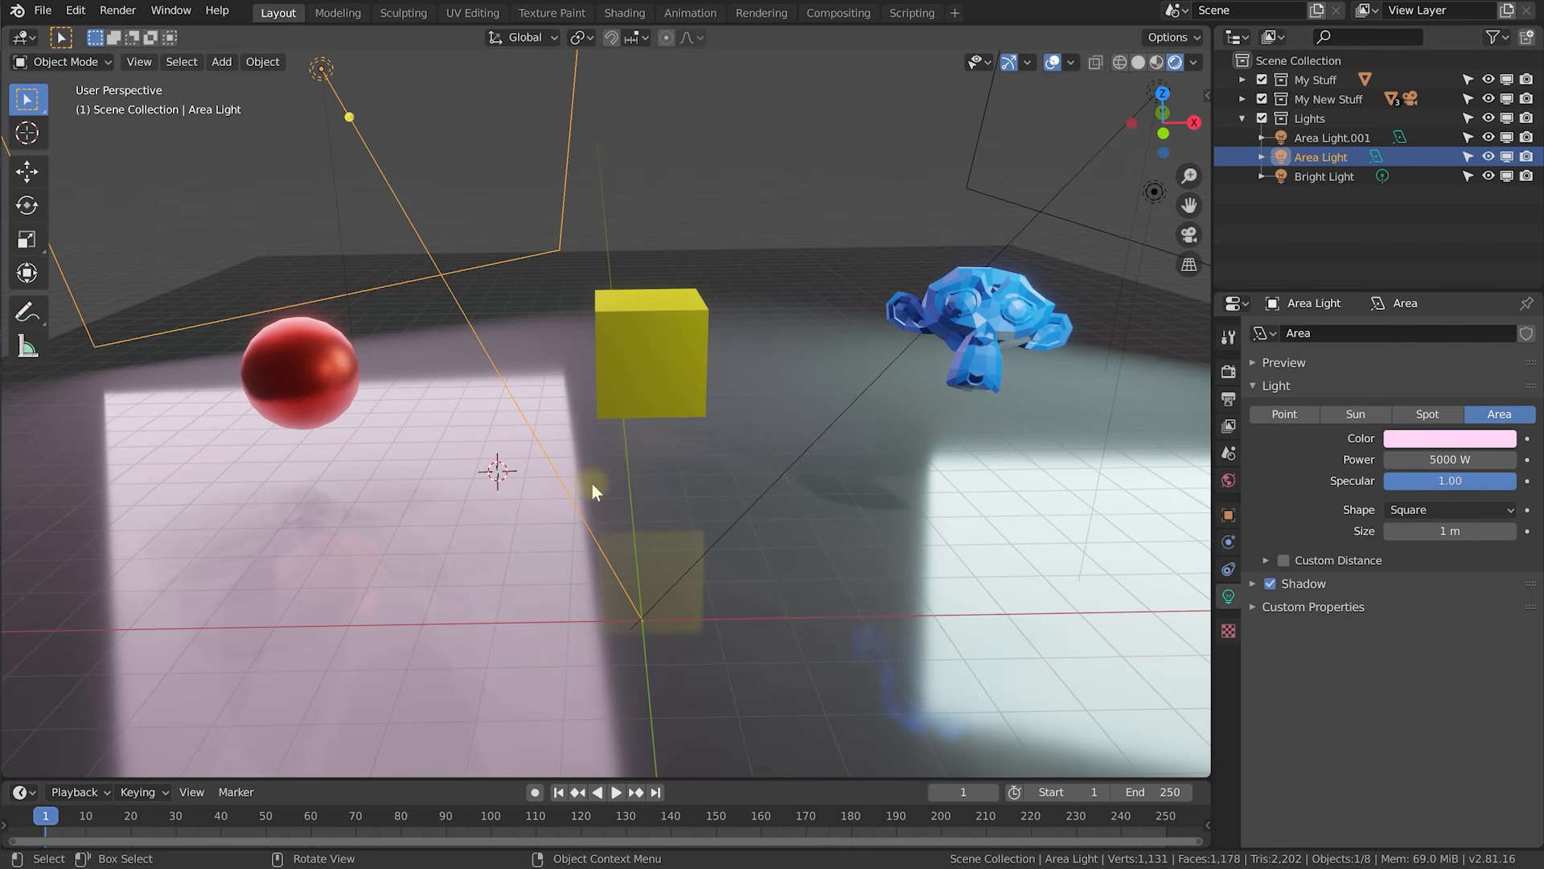
left_click(115, 10)
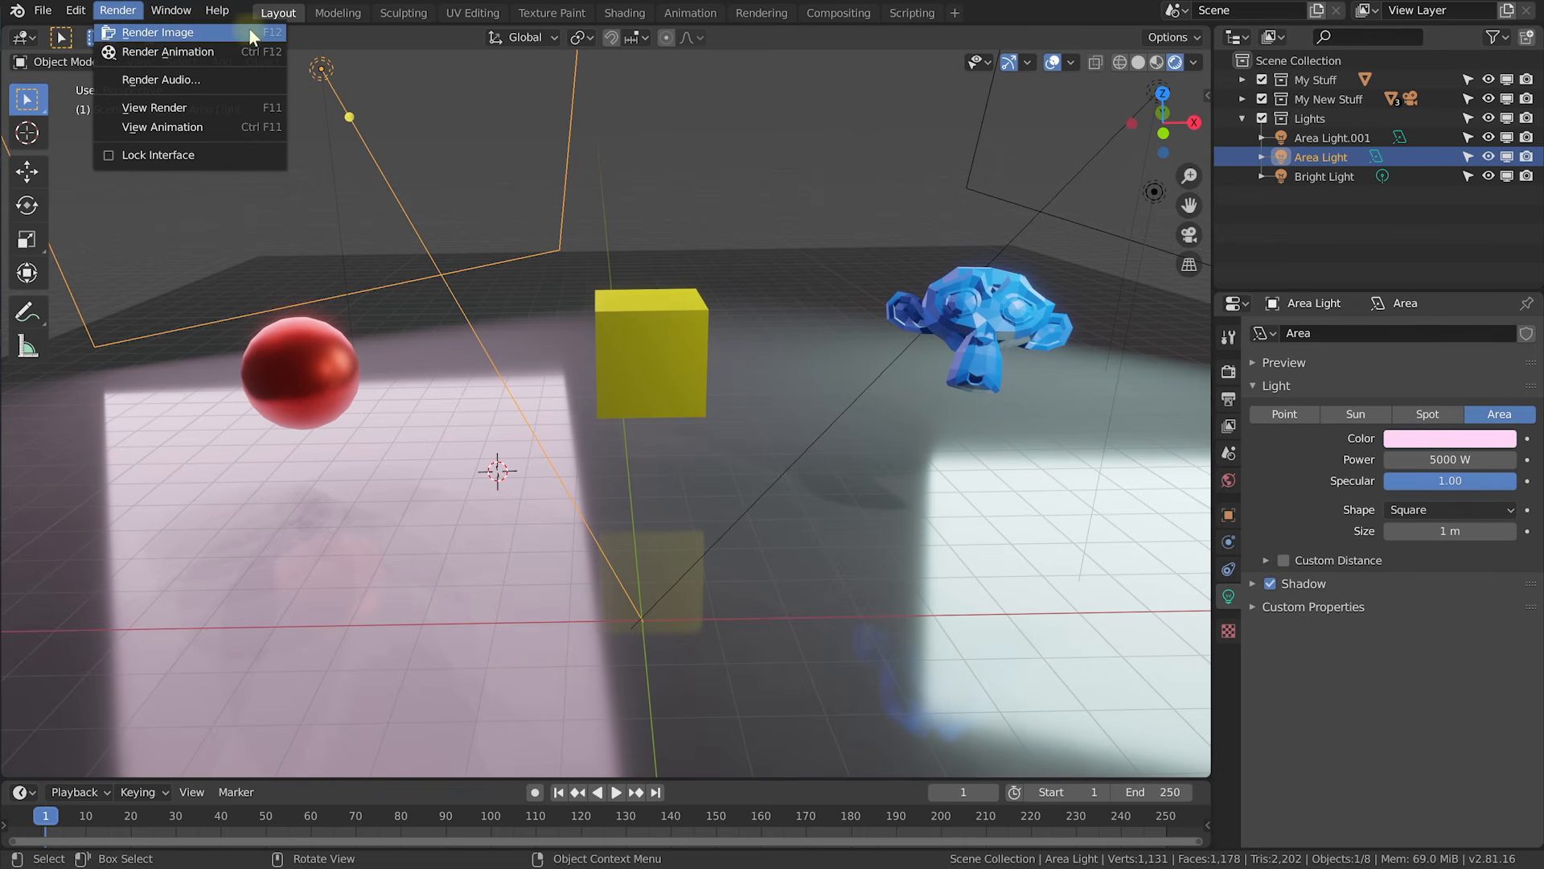
left_click(199, 34)
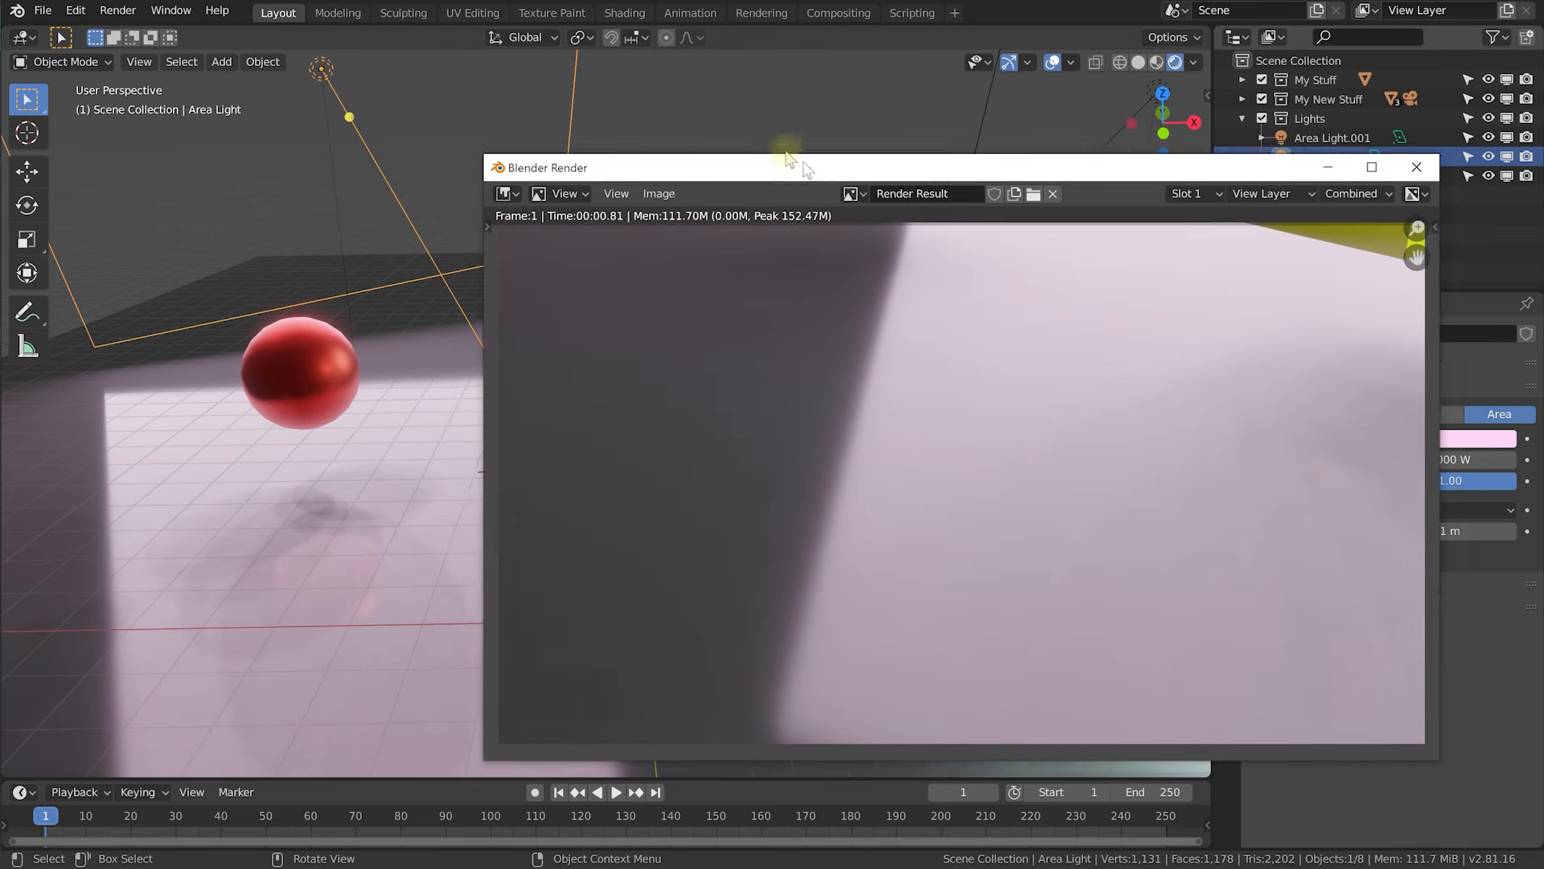
left_click_drag(814, 168, 789, 144)
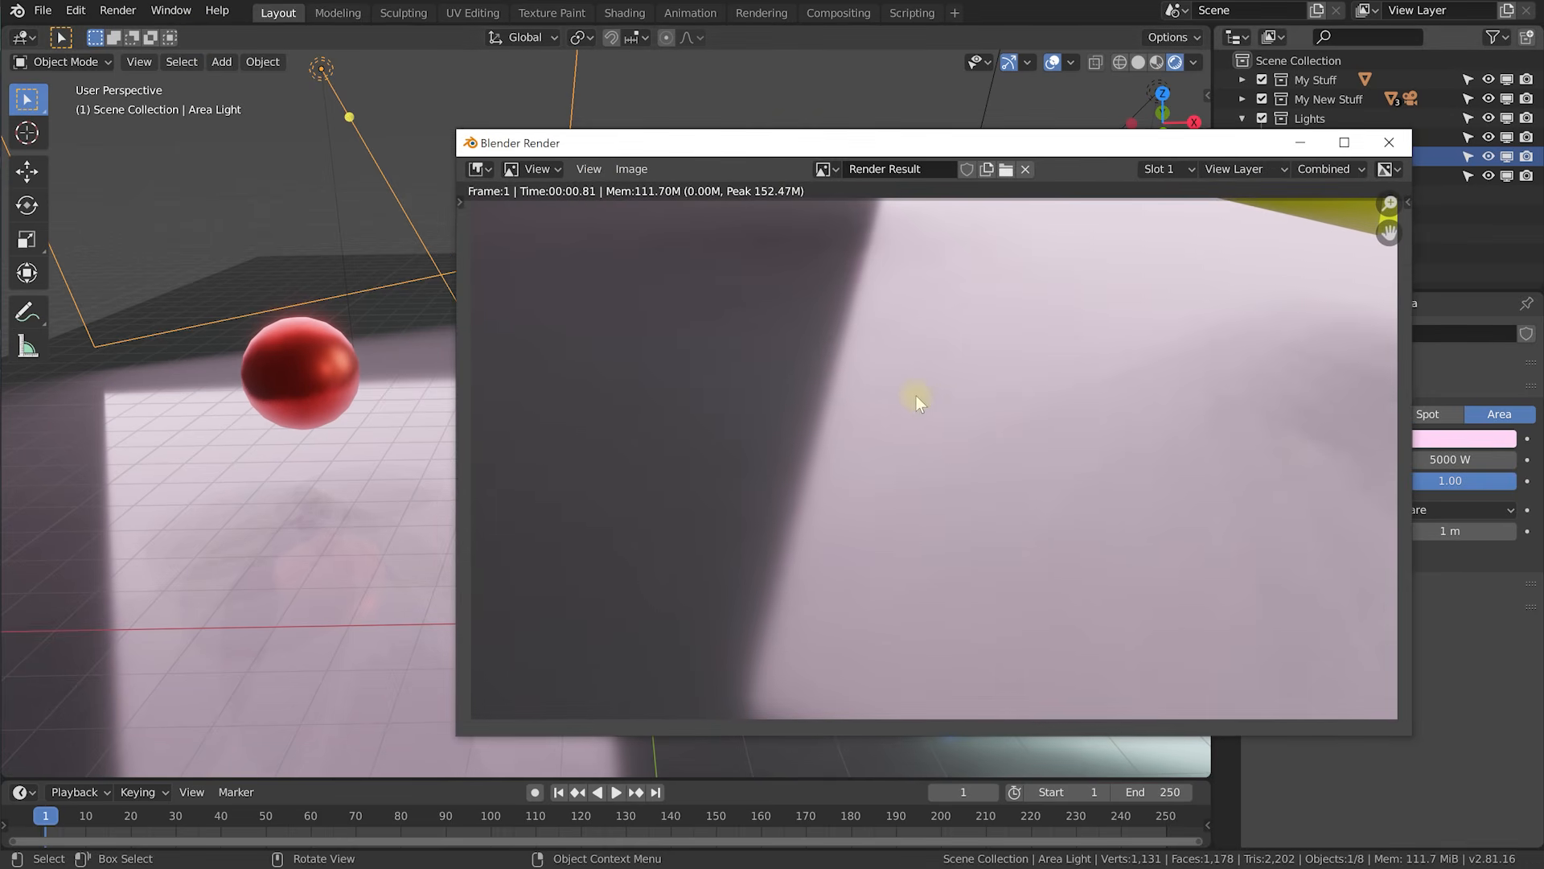
scroll(917, 399, "down", 2)
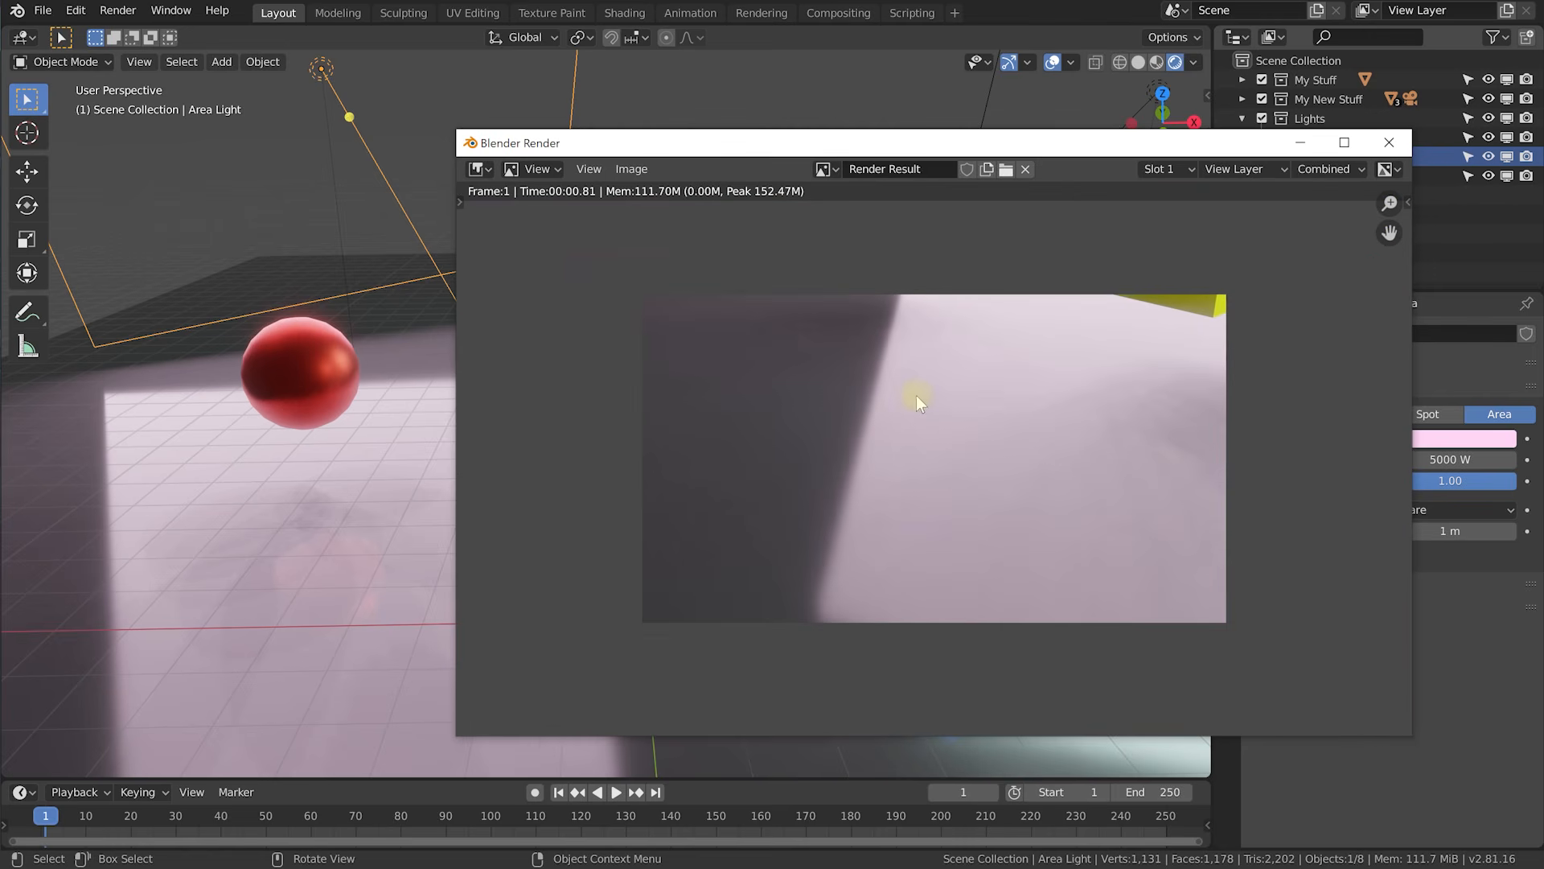
left_click_drag(983, 154, 870, 526)
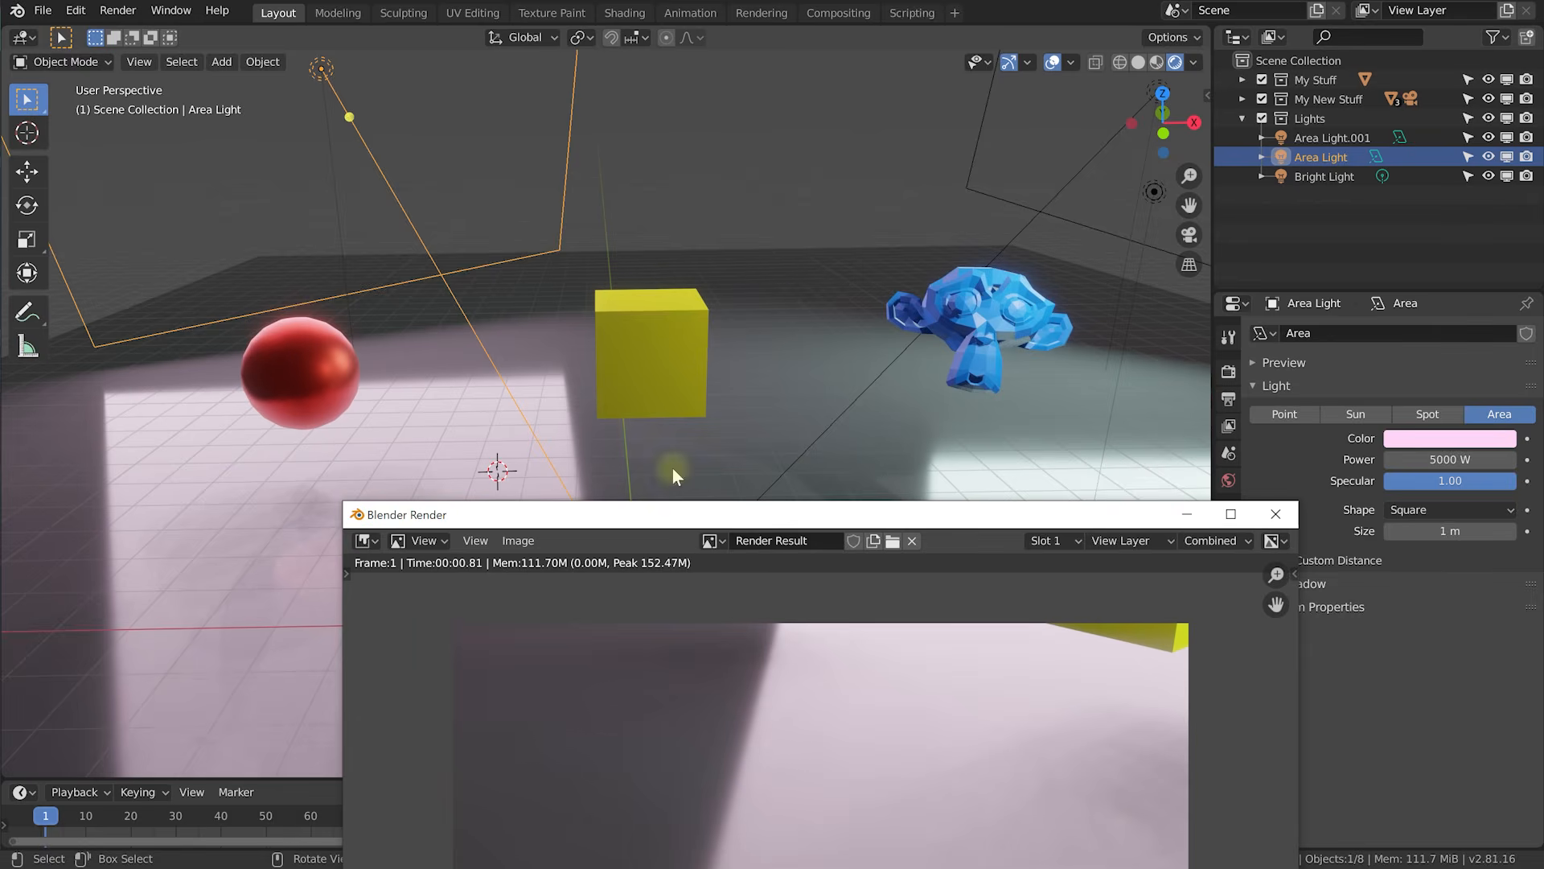
left_click_drag(705, 515, 650, 190)
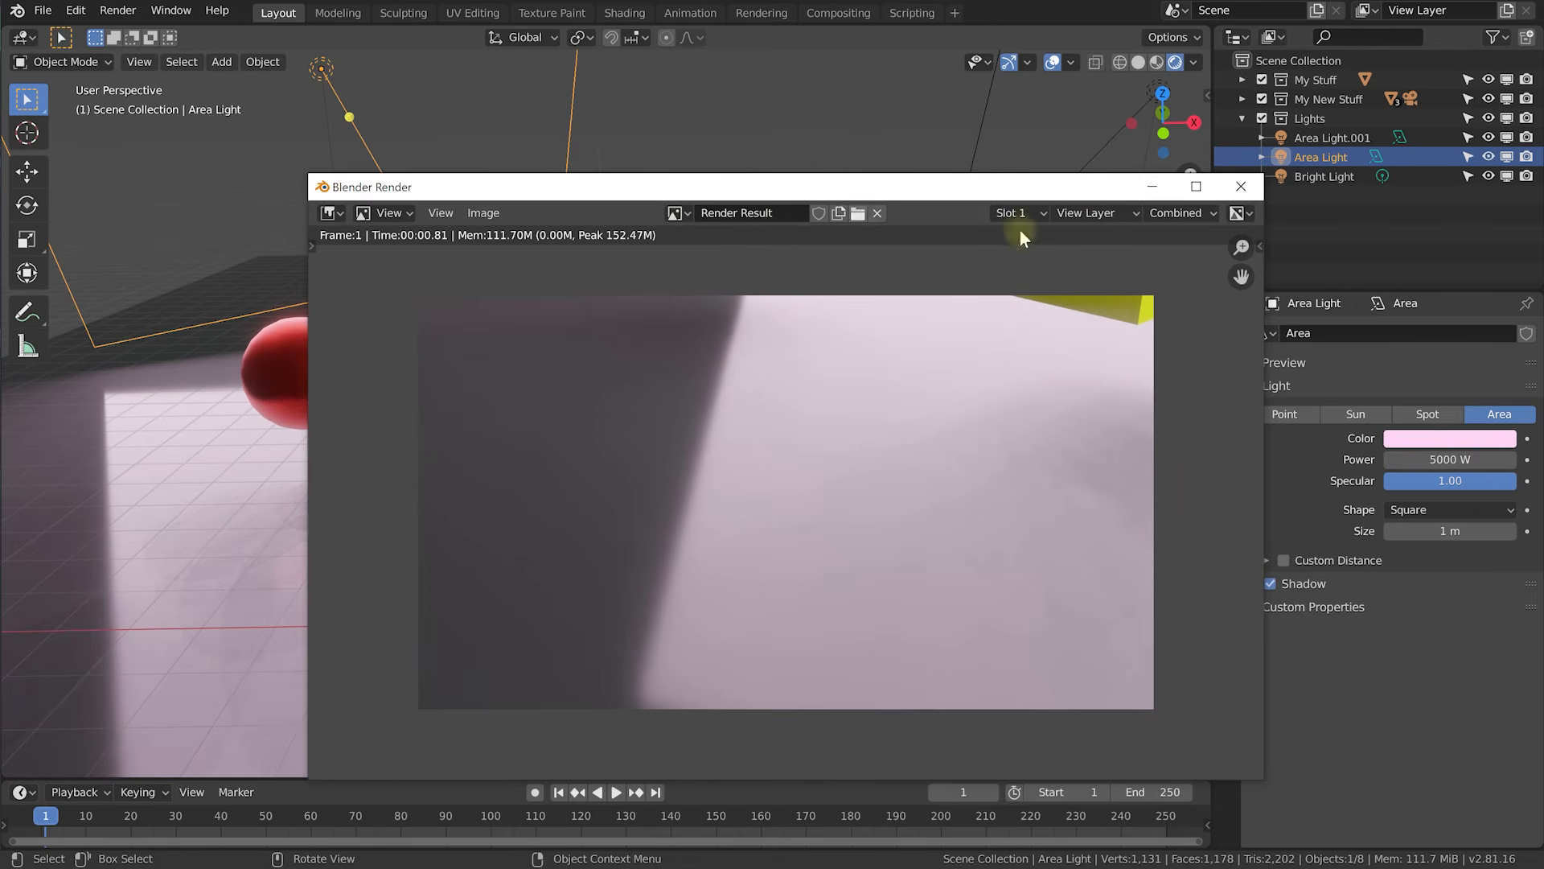
left_click(1240, 187)
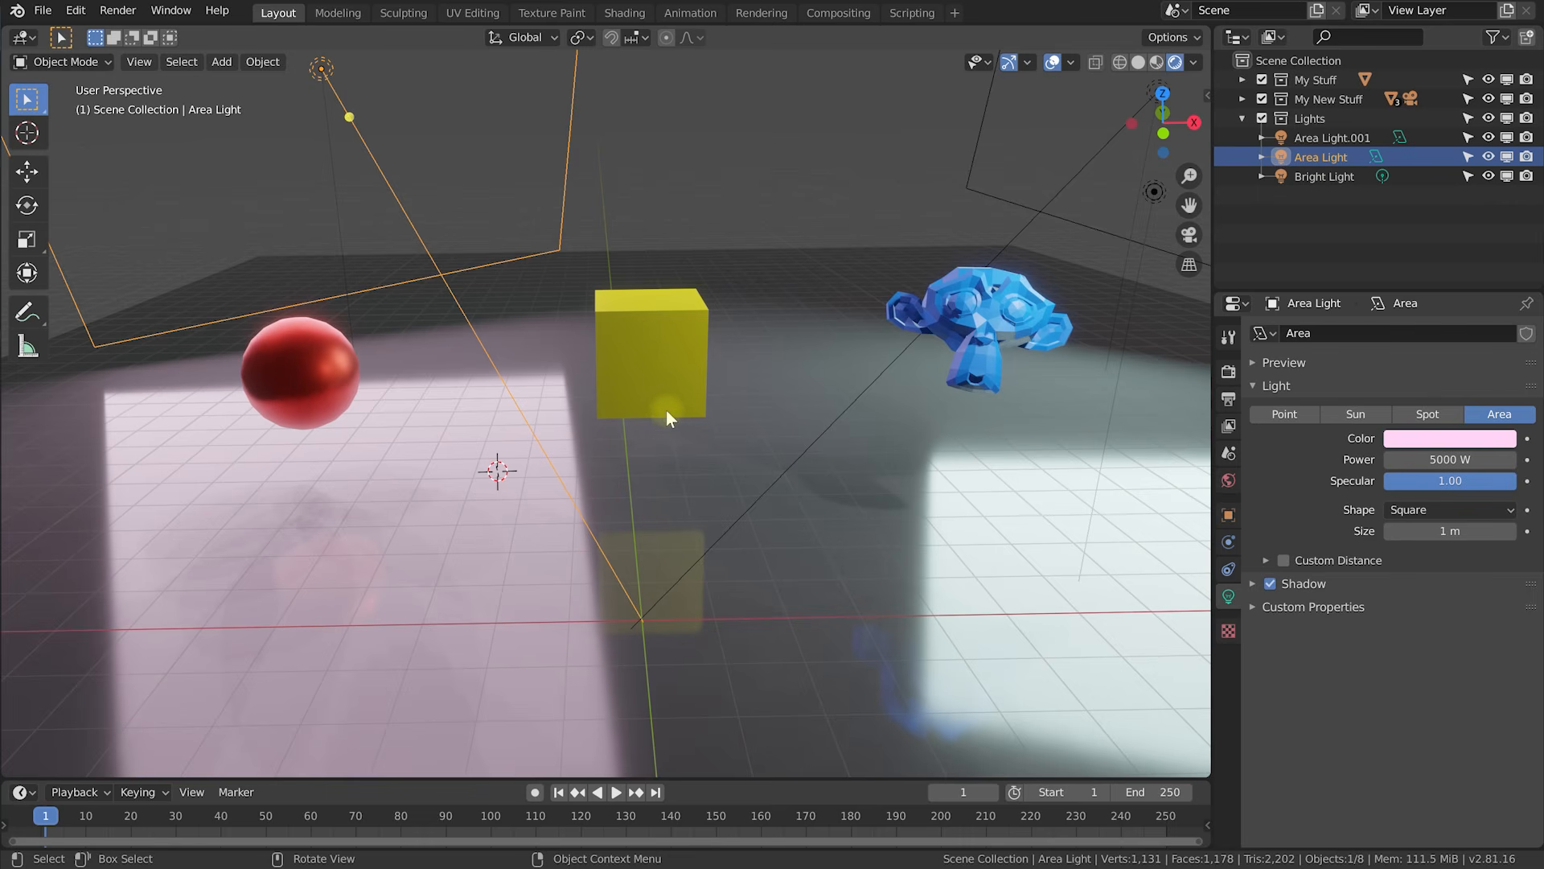
Select the camera beside the monkey head and look at the scene through it.
middle_click_drag(672, 455, 737, 455)
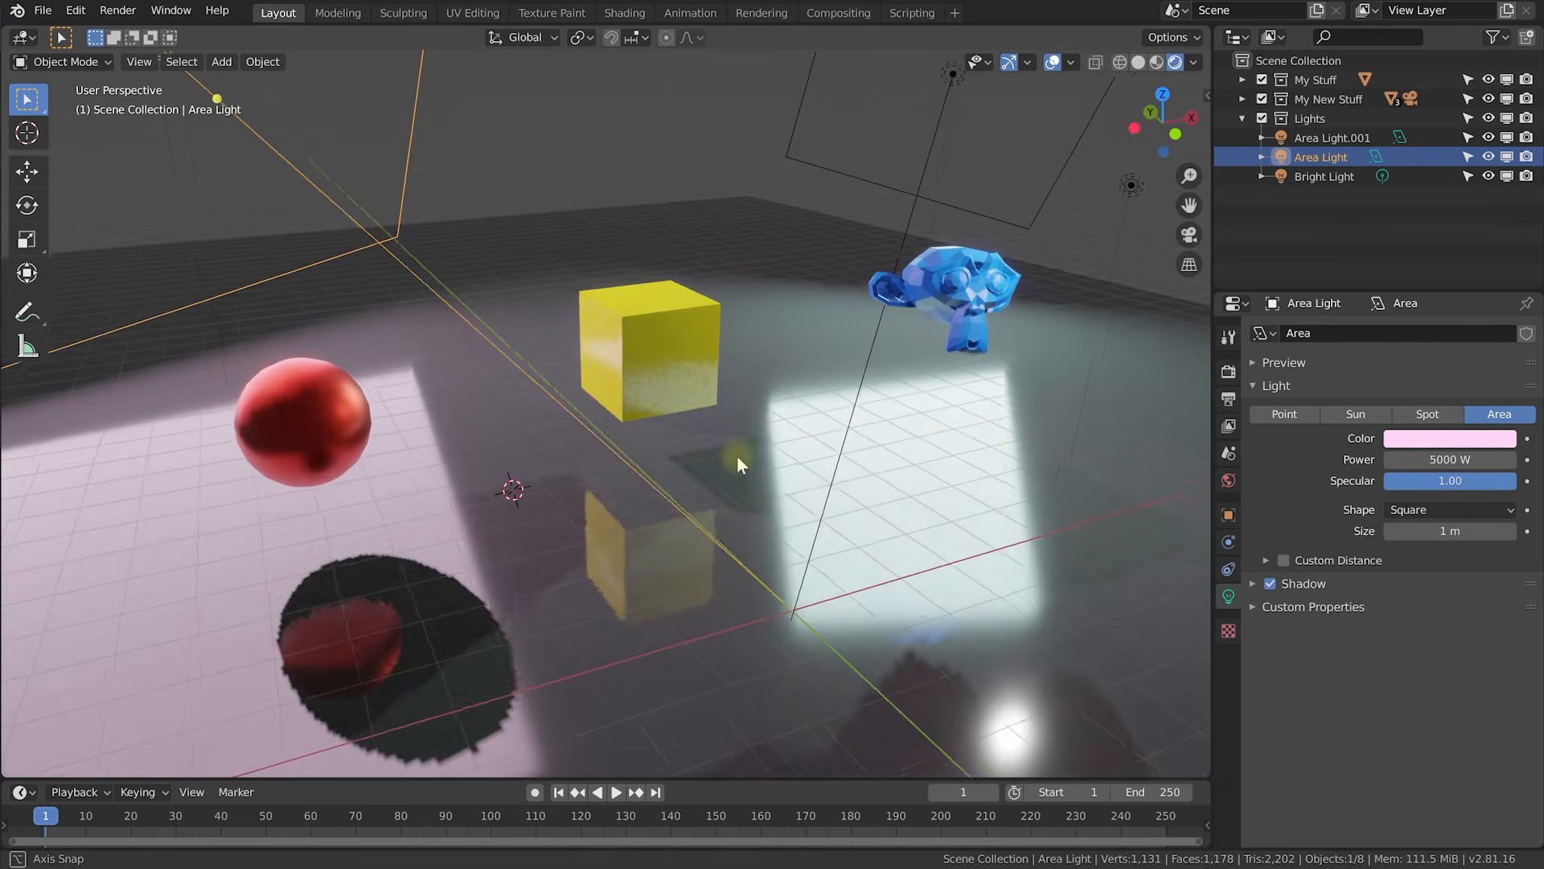
scroll(958, 429, "up", 1)
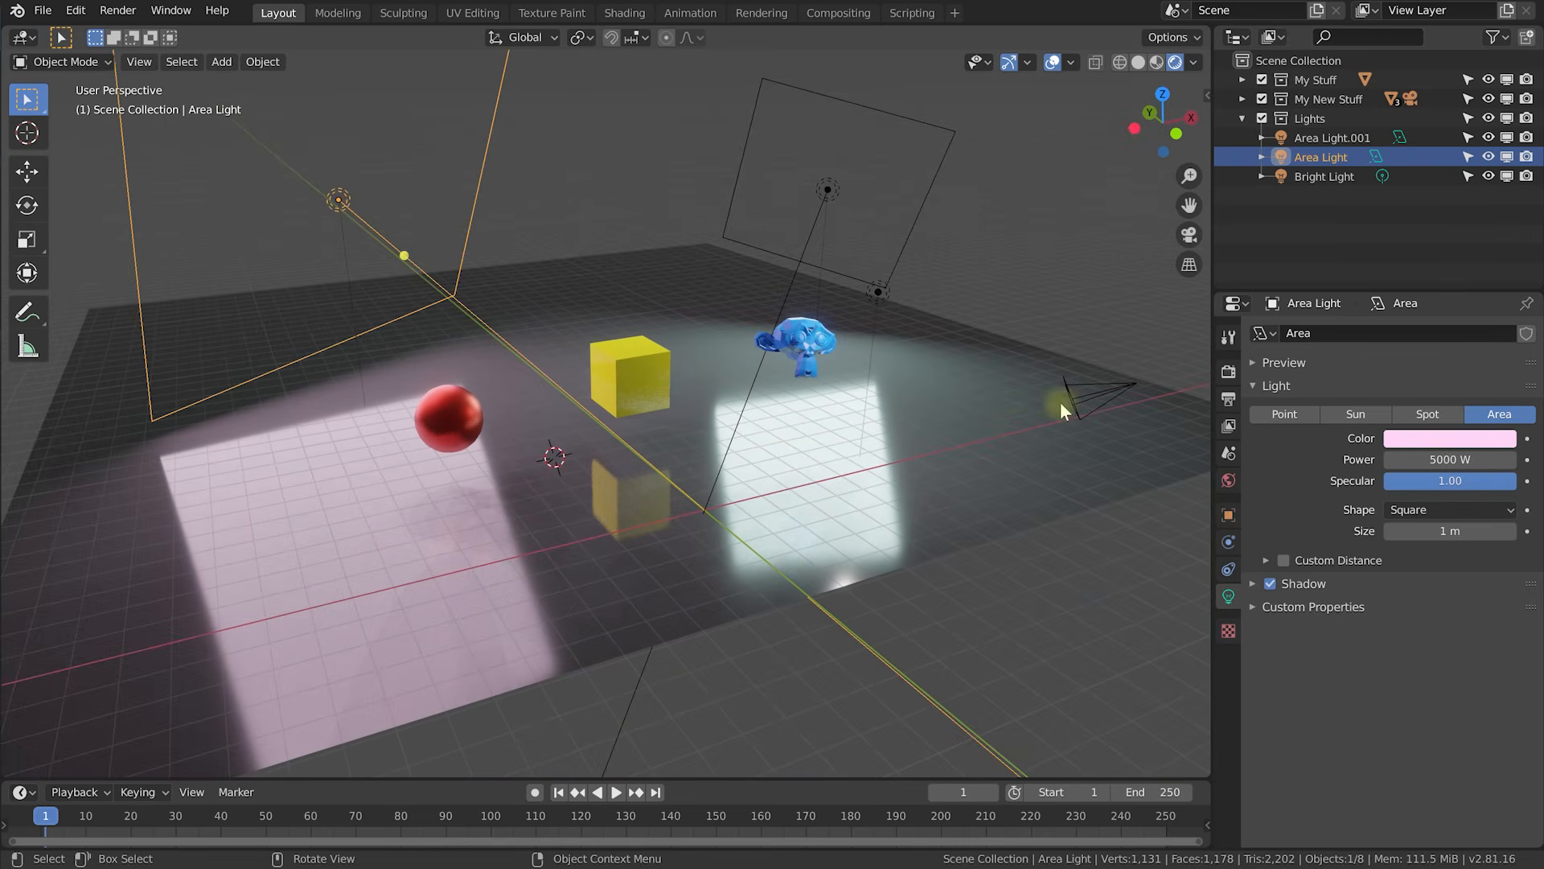
left_click(1073, 396)
middle_click_drag(1073, 396, 663, 348)
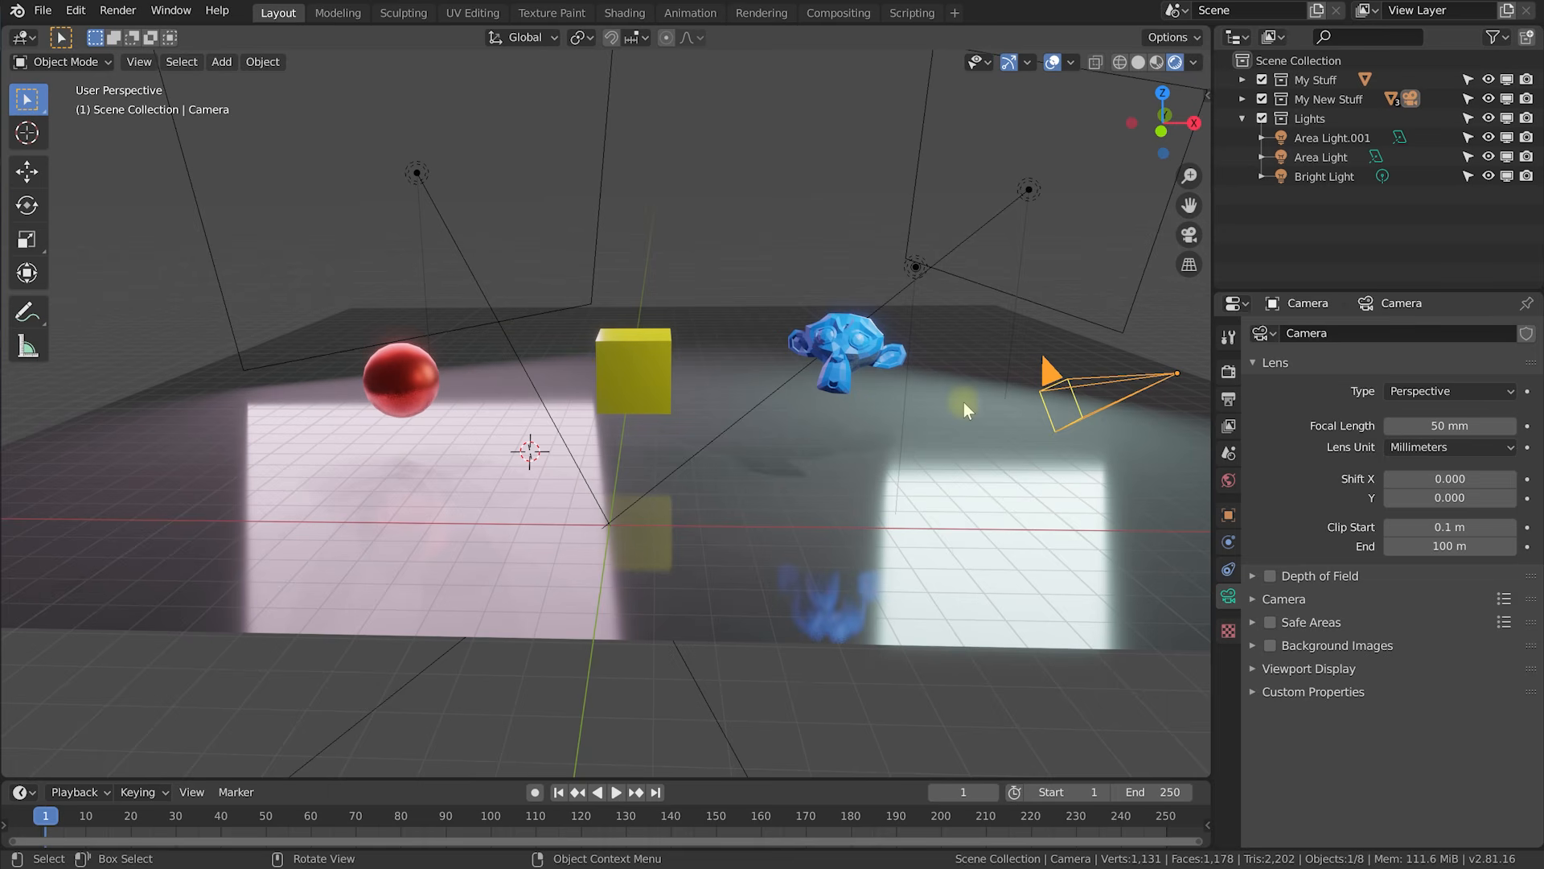
key("KP_0")
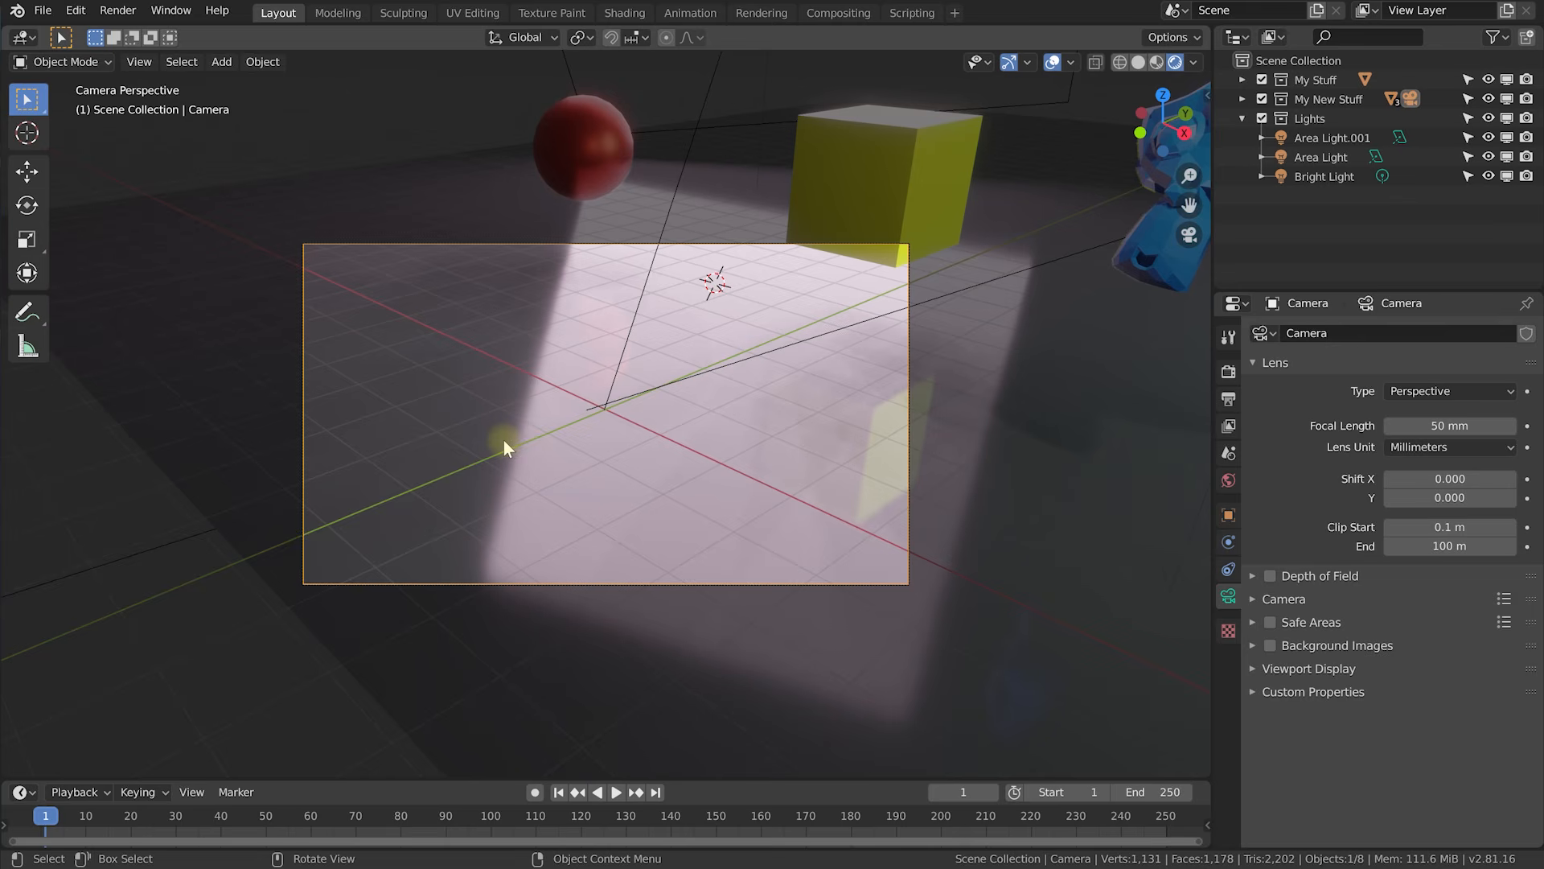
Render the image again, compare the result with the camera frame in the viewport and close the render window.
left_click(116, 11)
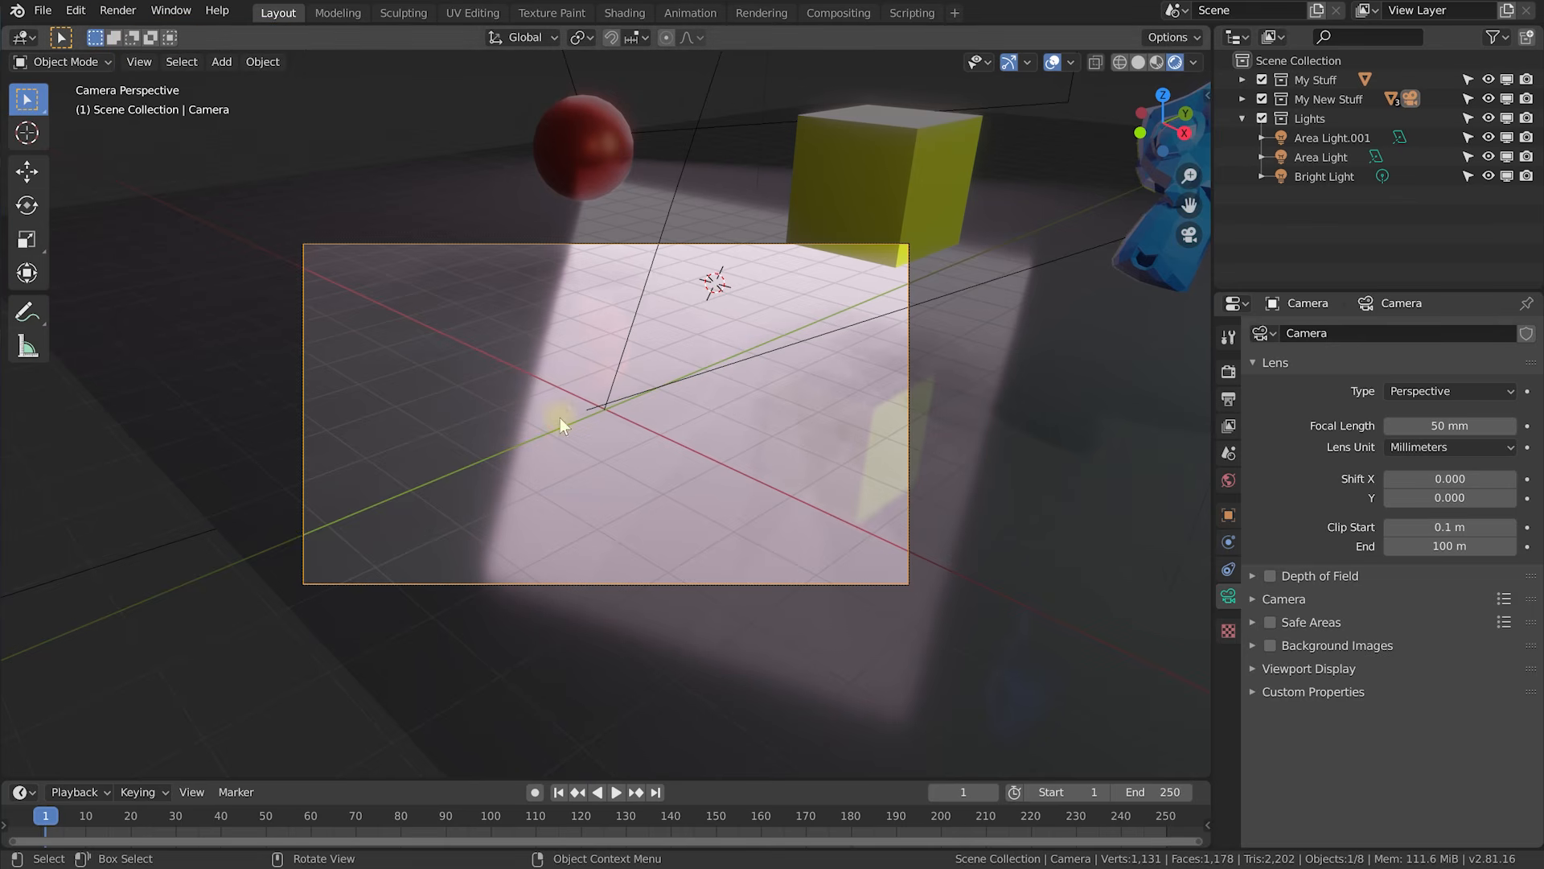
key("F12")
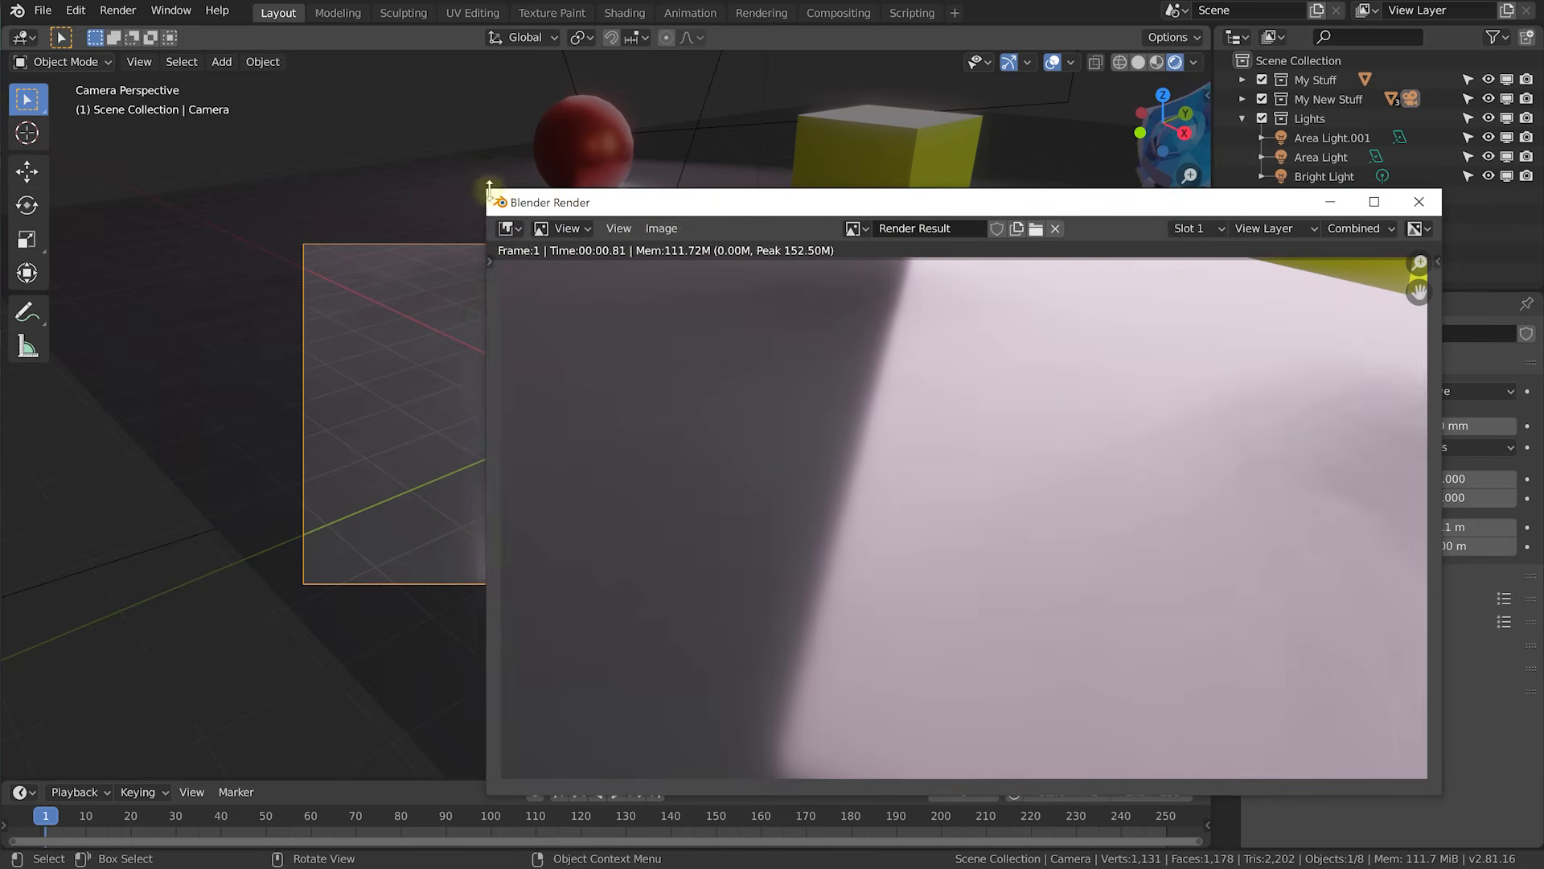
left_click_drag(489, 186, 931, 351)
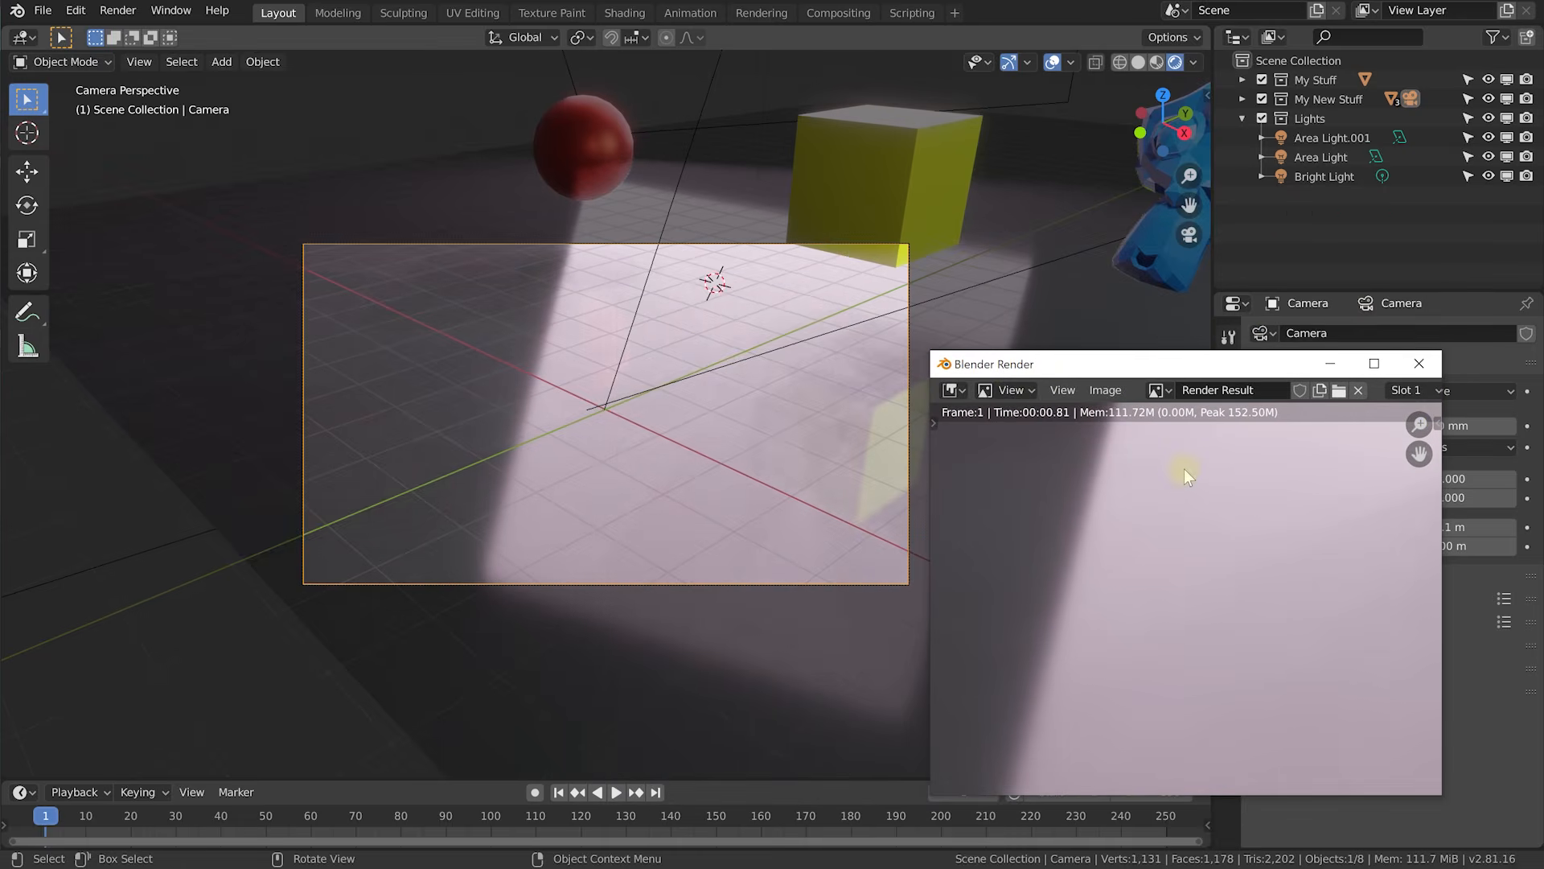
scroll(1199, 492, "down", 4)
left_click_drag(1204, 368, 1248, 273)
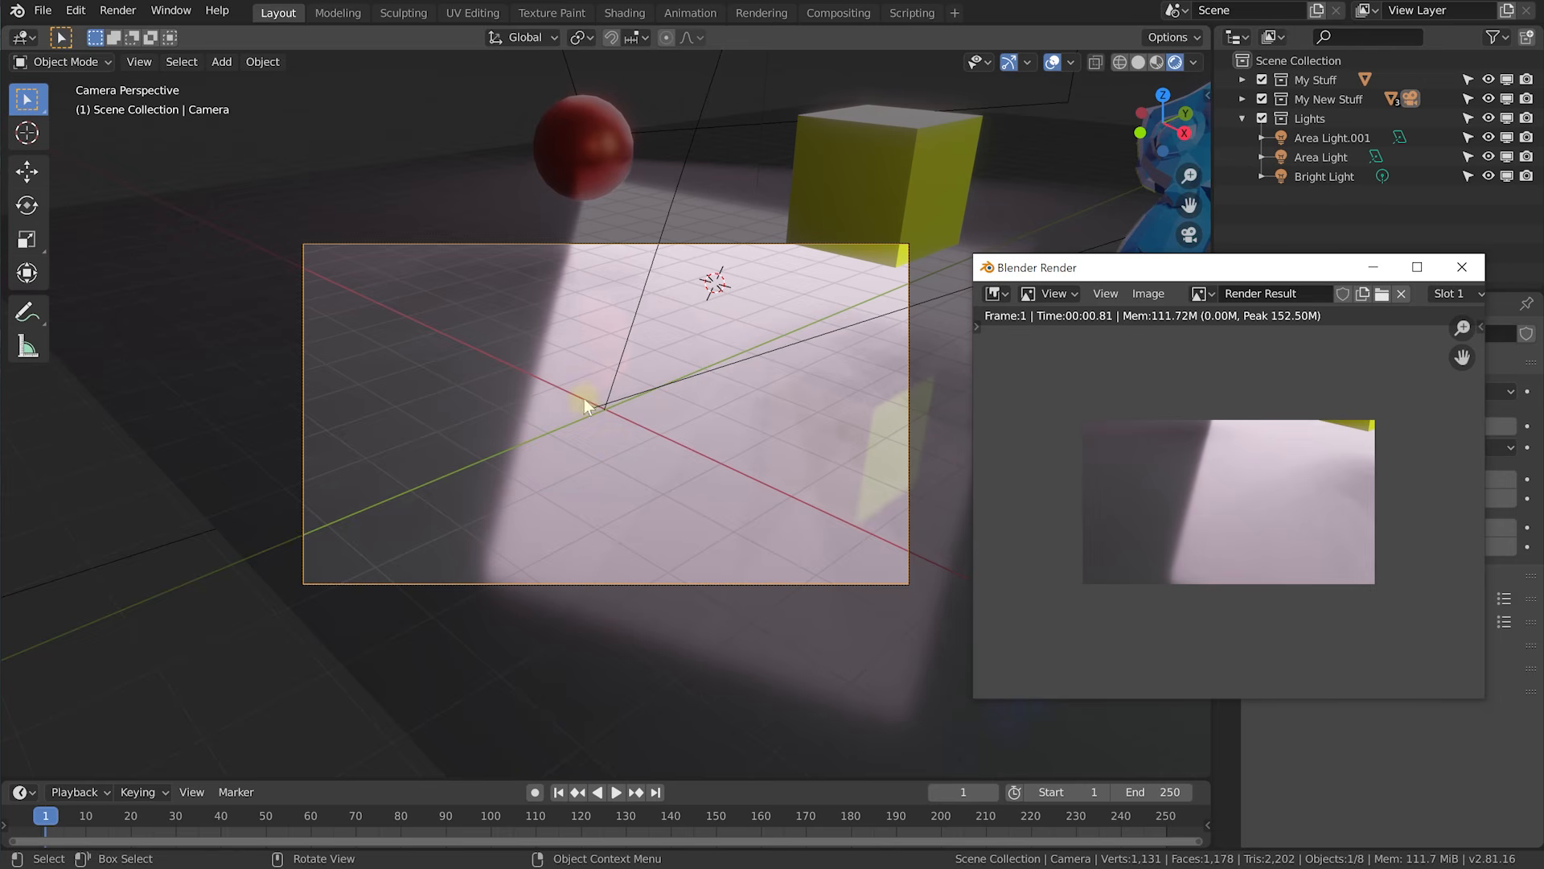
left_click(1462, 267)
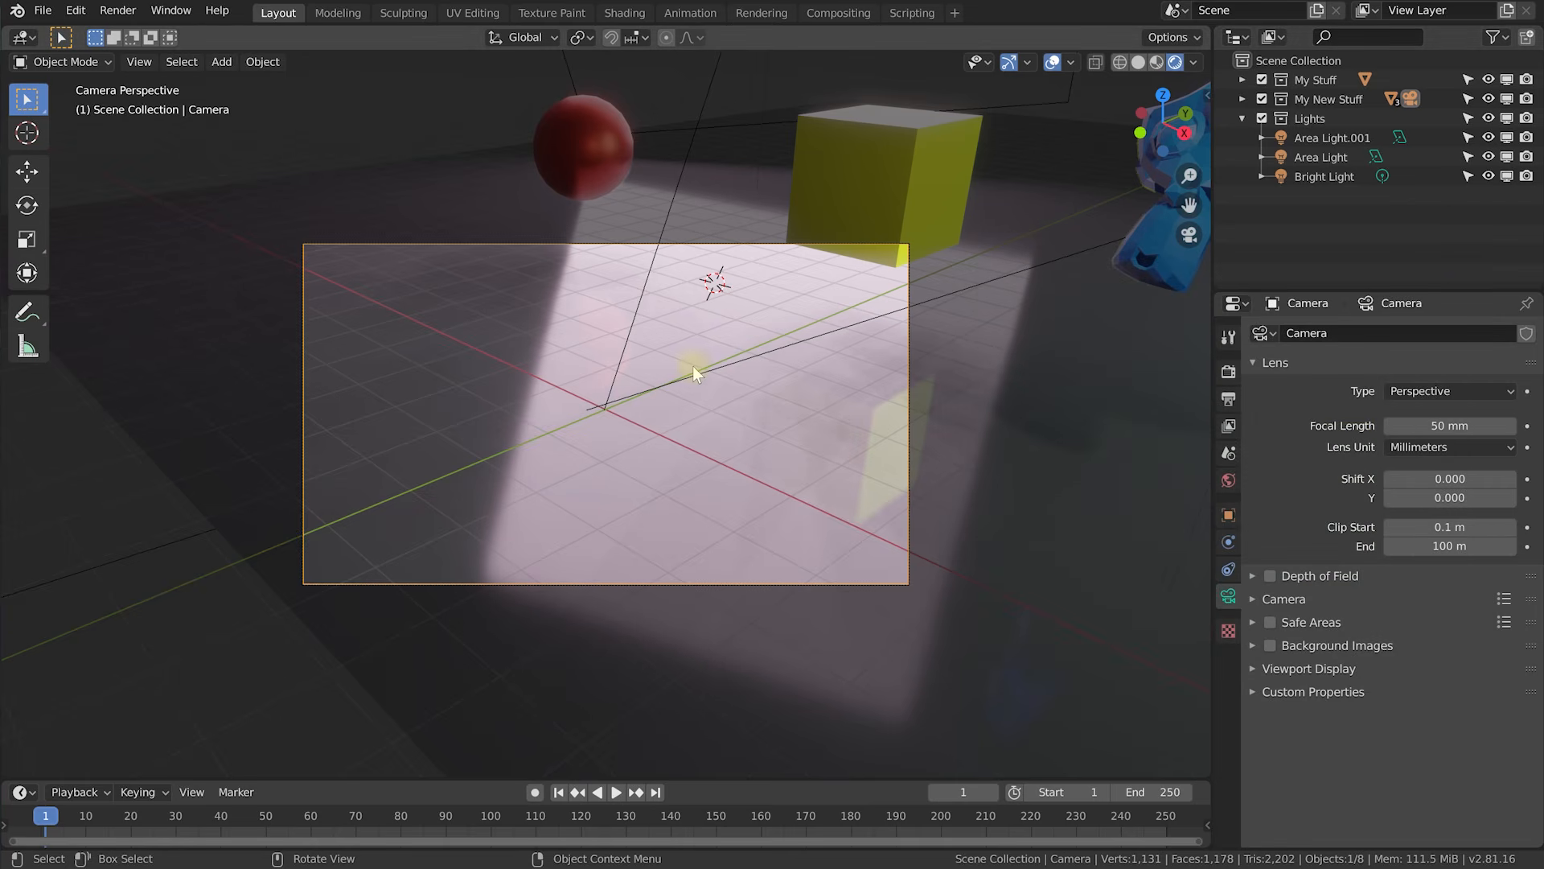
Leave the camera view and enable Emulate Numpad in the Input preferences.
key("KP_0")
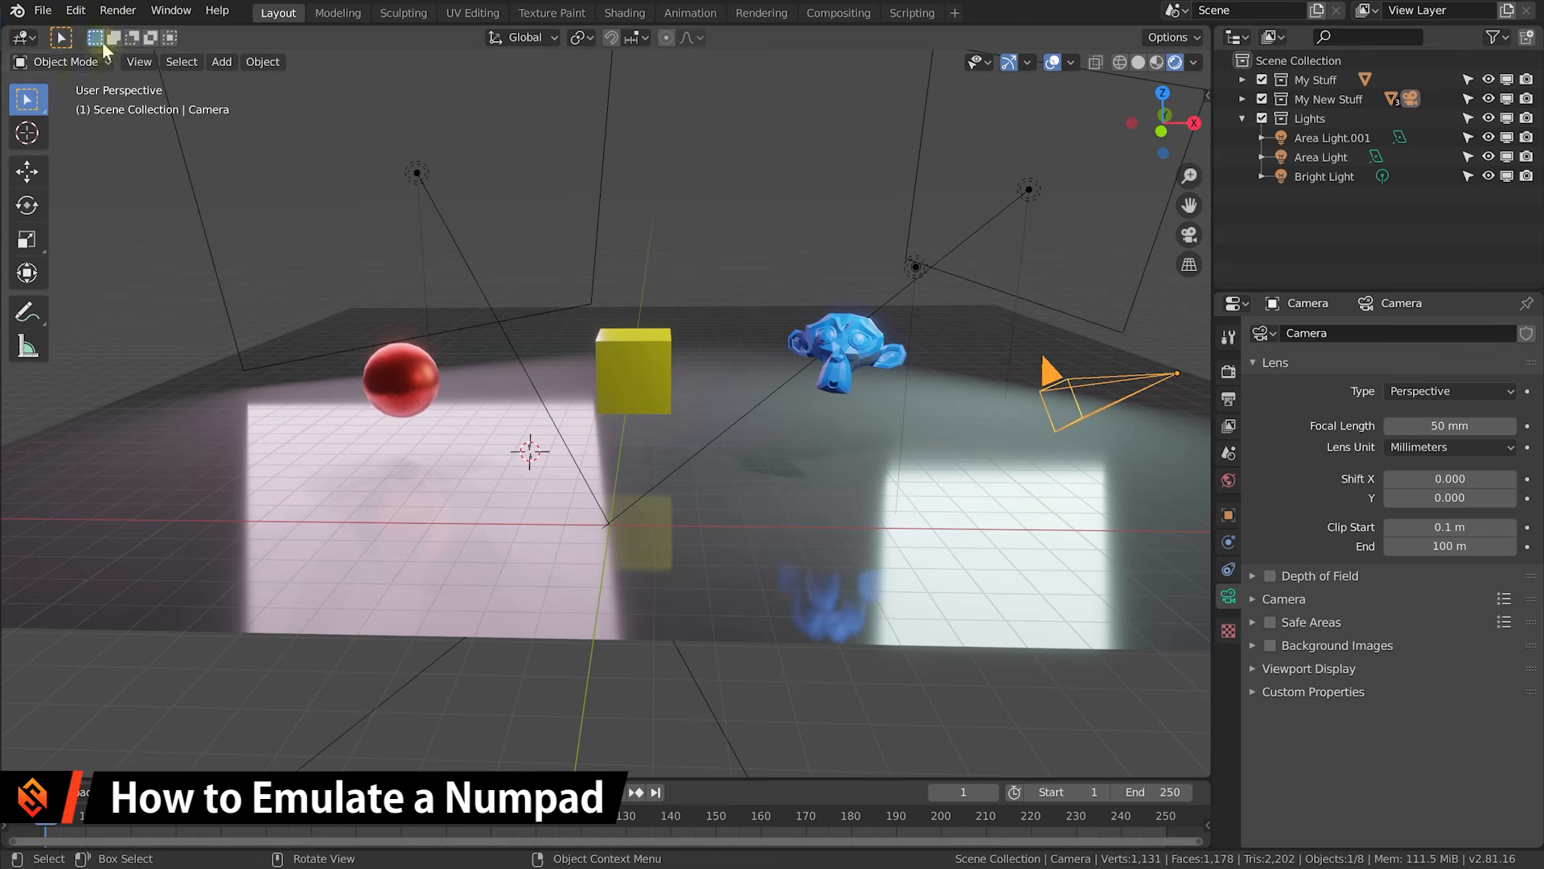
left_click(76, 10)
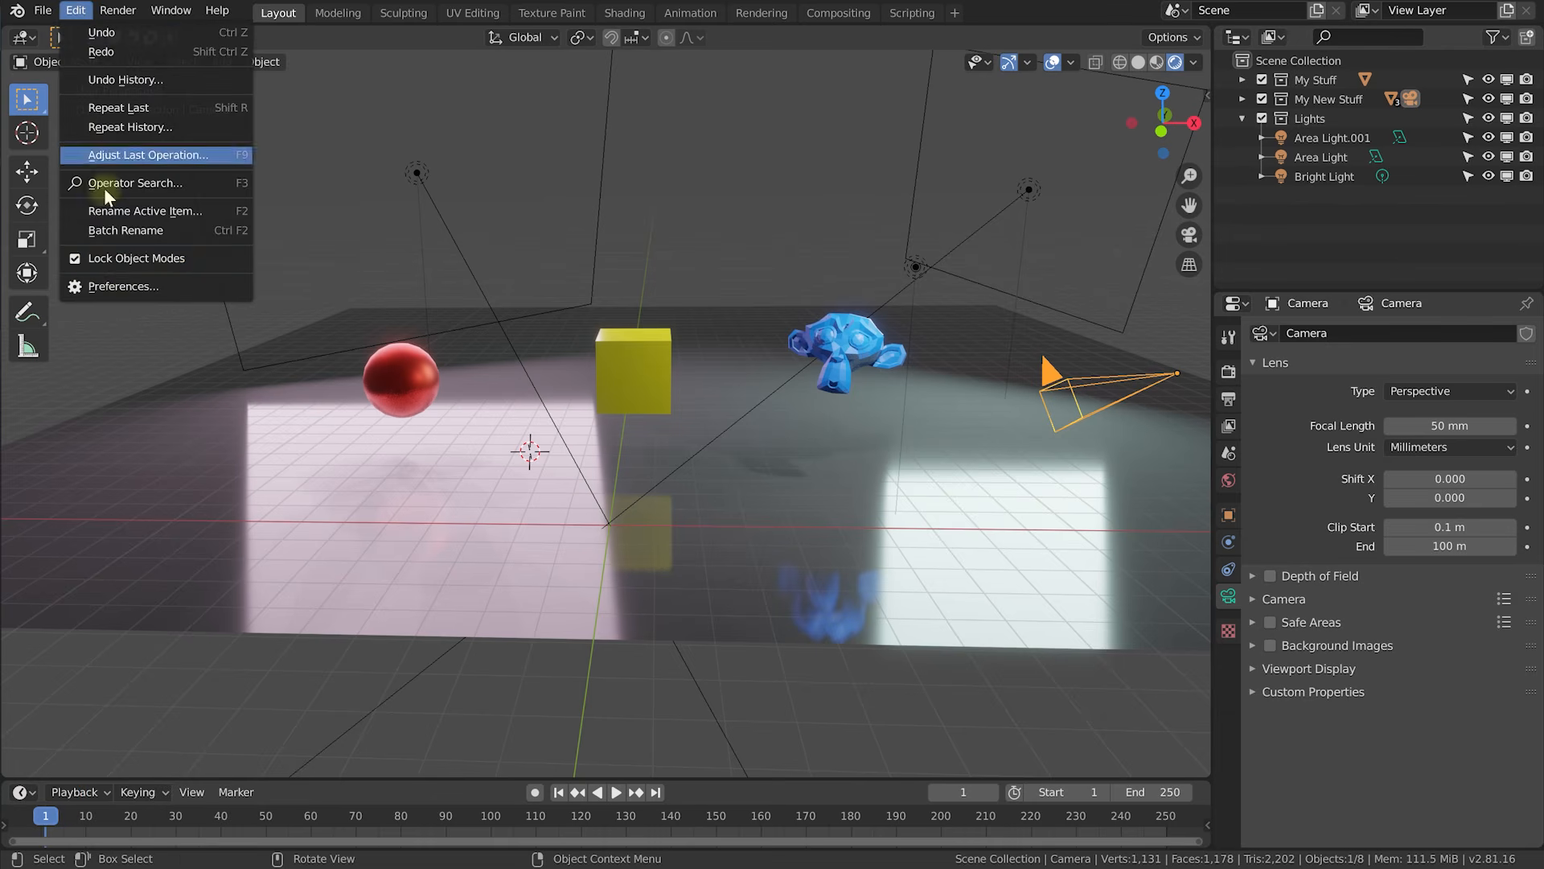
left_click(121, 291)
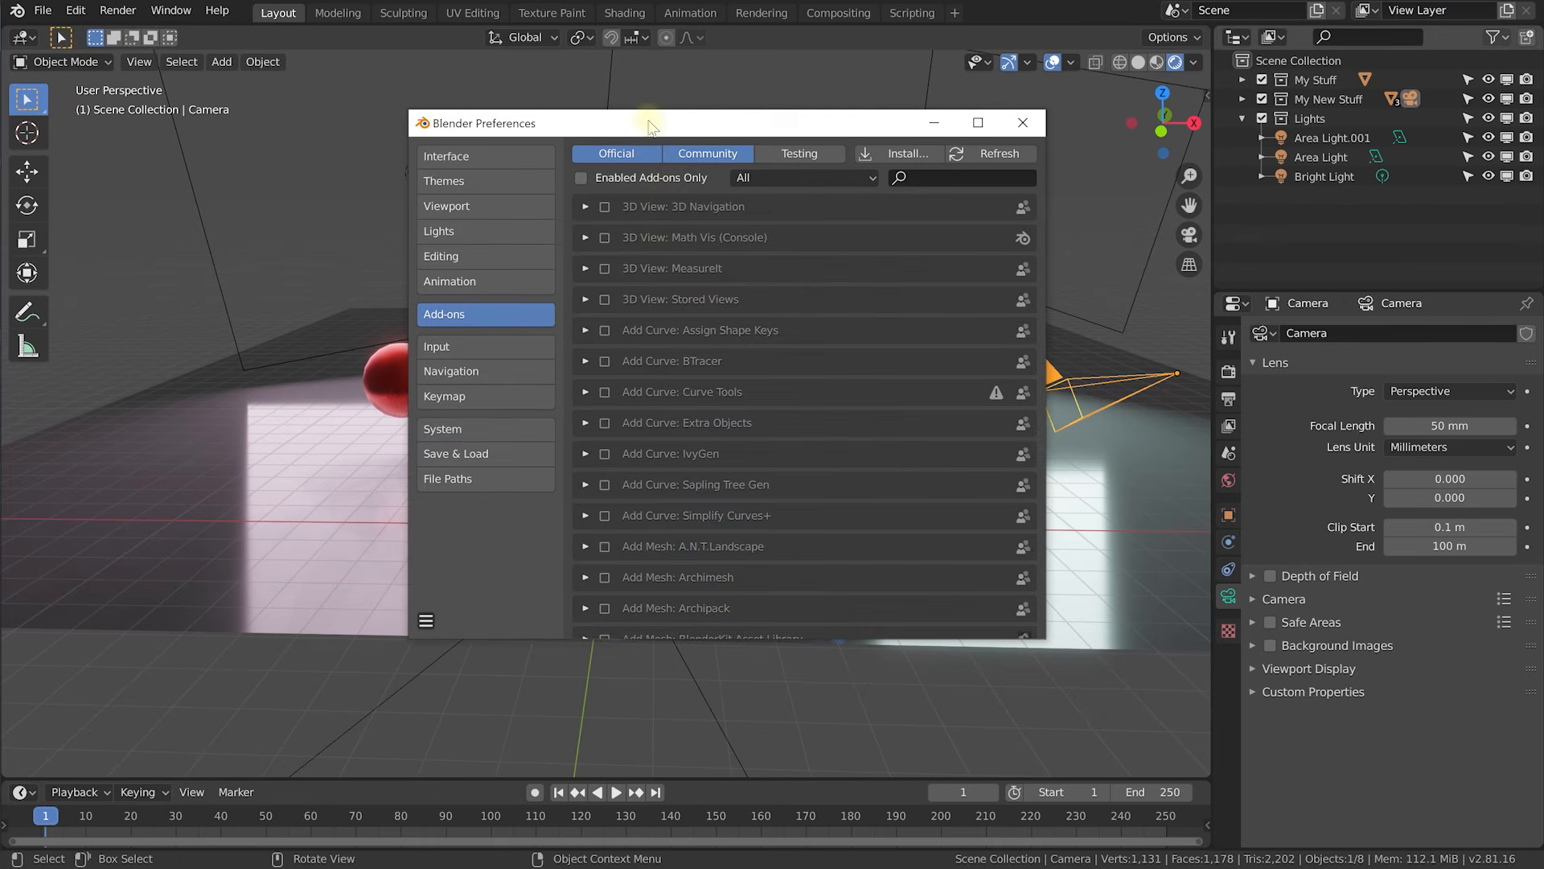
left_click(481, 346)
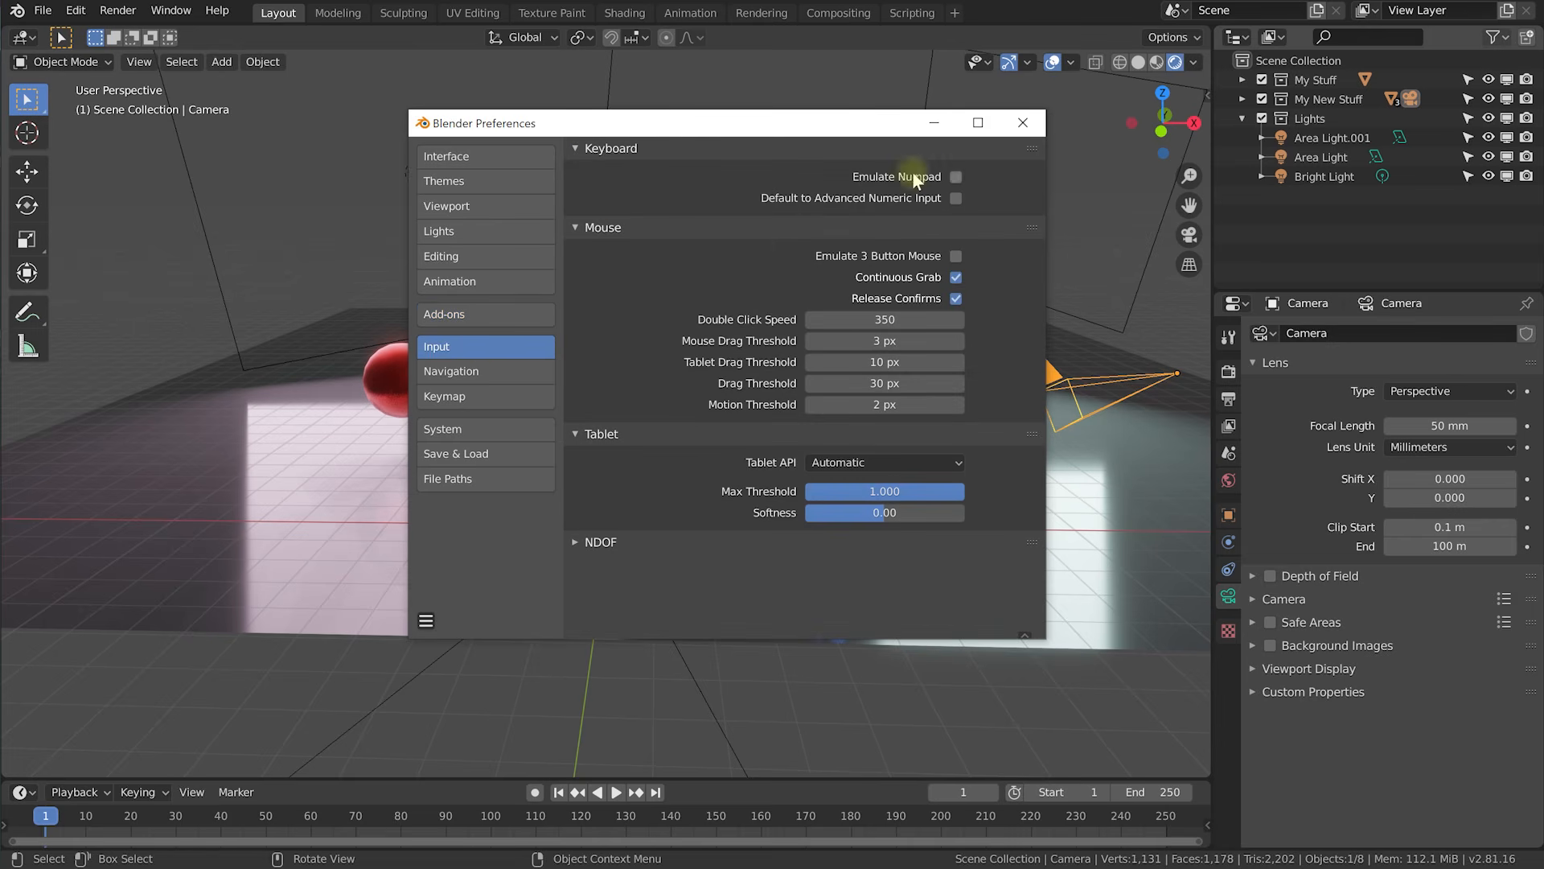
left_click(955, 177)
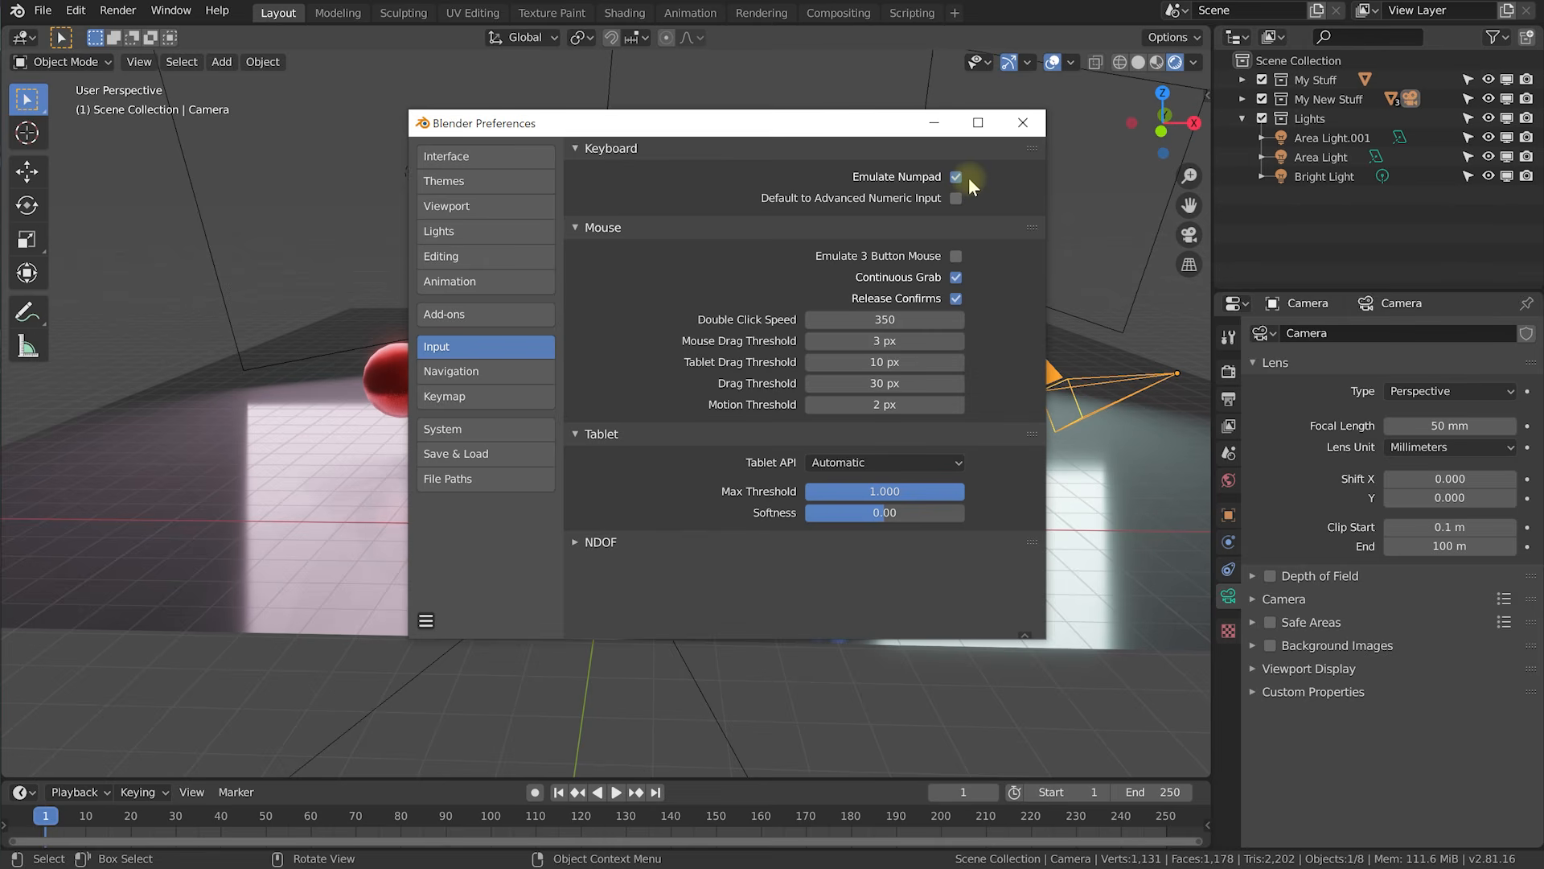
left_click(1023, 124)
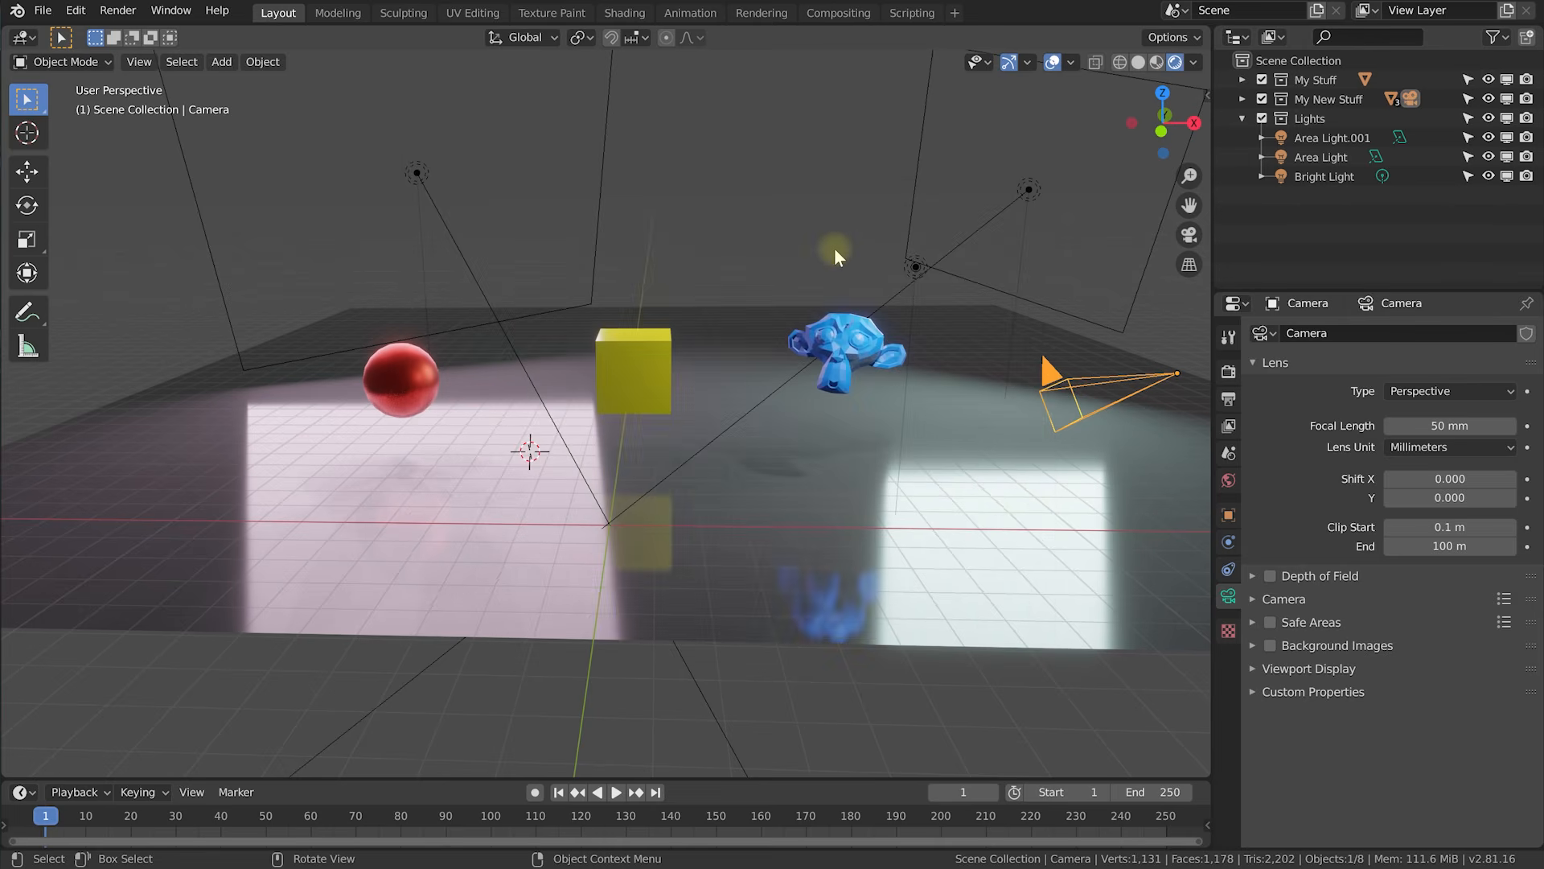
Select the yellow cube and frame it in the viewport.
left_click(645, 373)
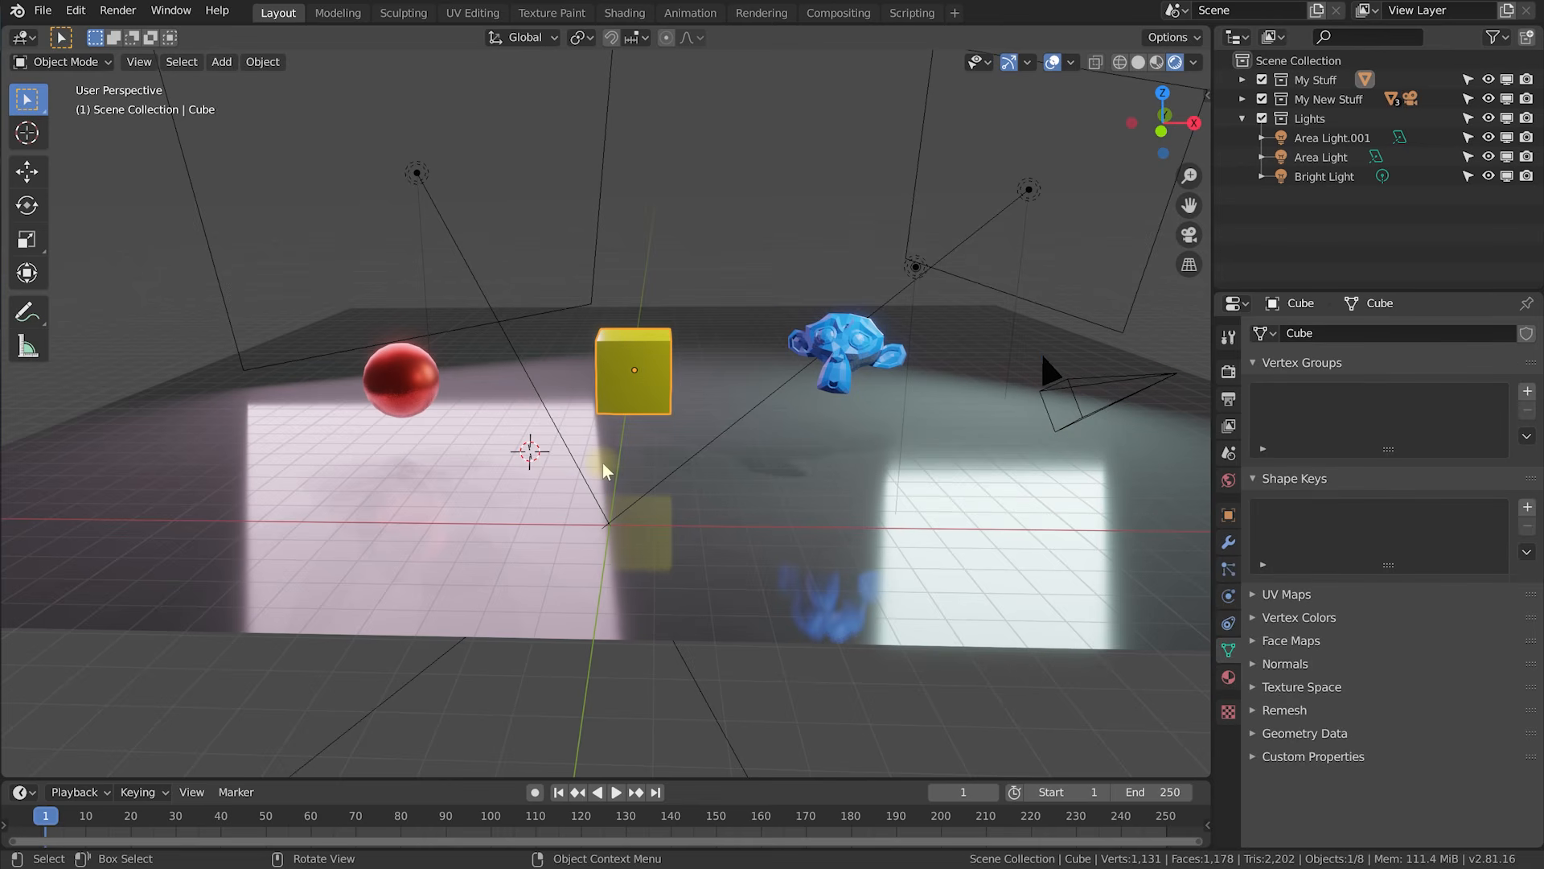
key("KP_Decimal")
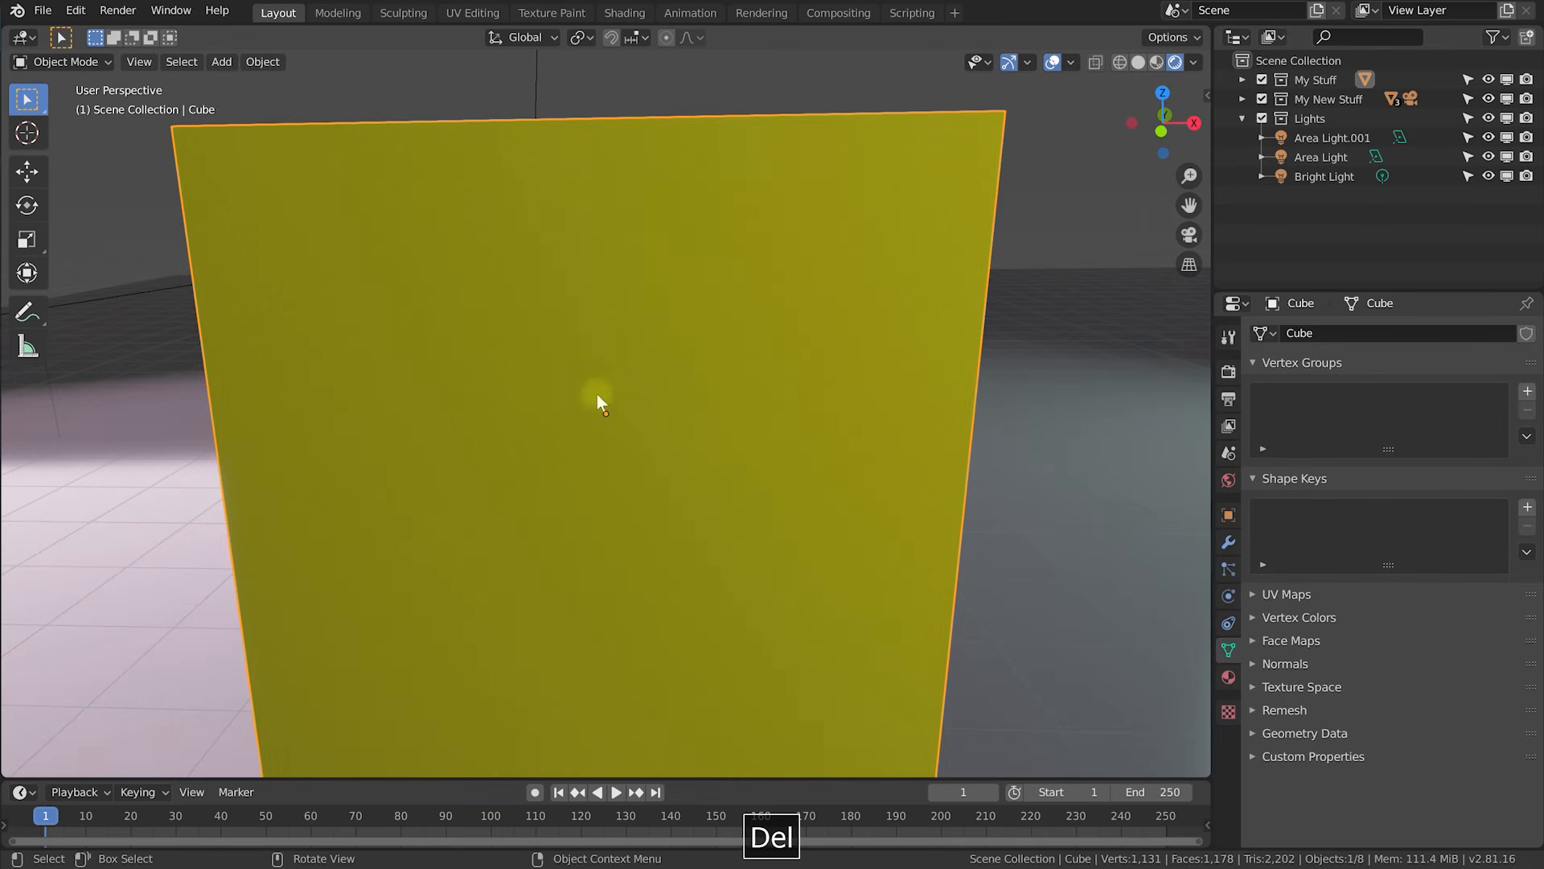
scroll(796, 454, "down", 8)
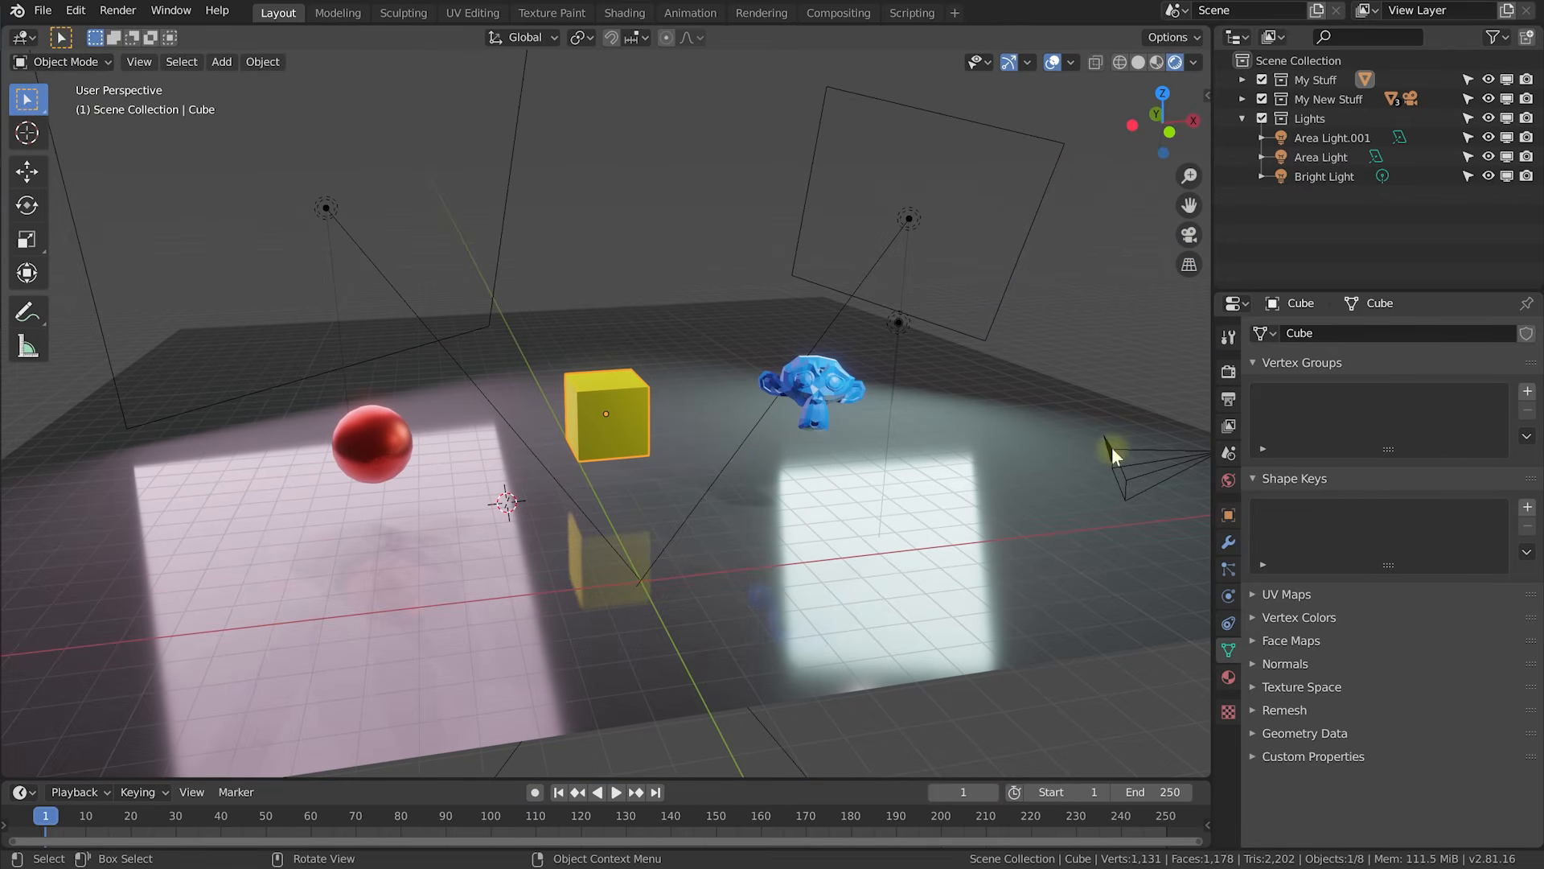
Select the camera and centre the viewport on it with Frame Selected.
left_click(1112, 451)
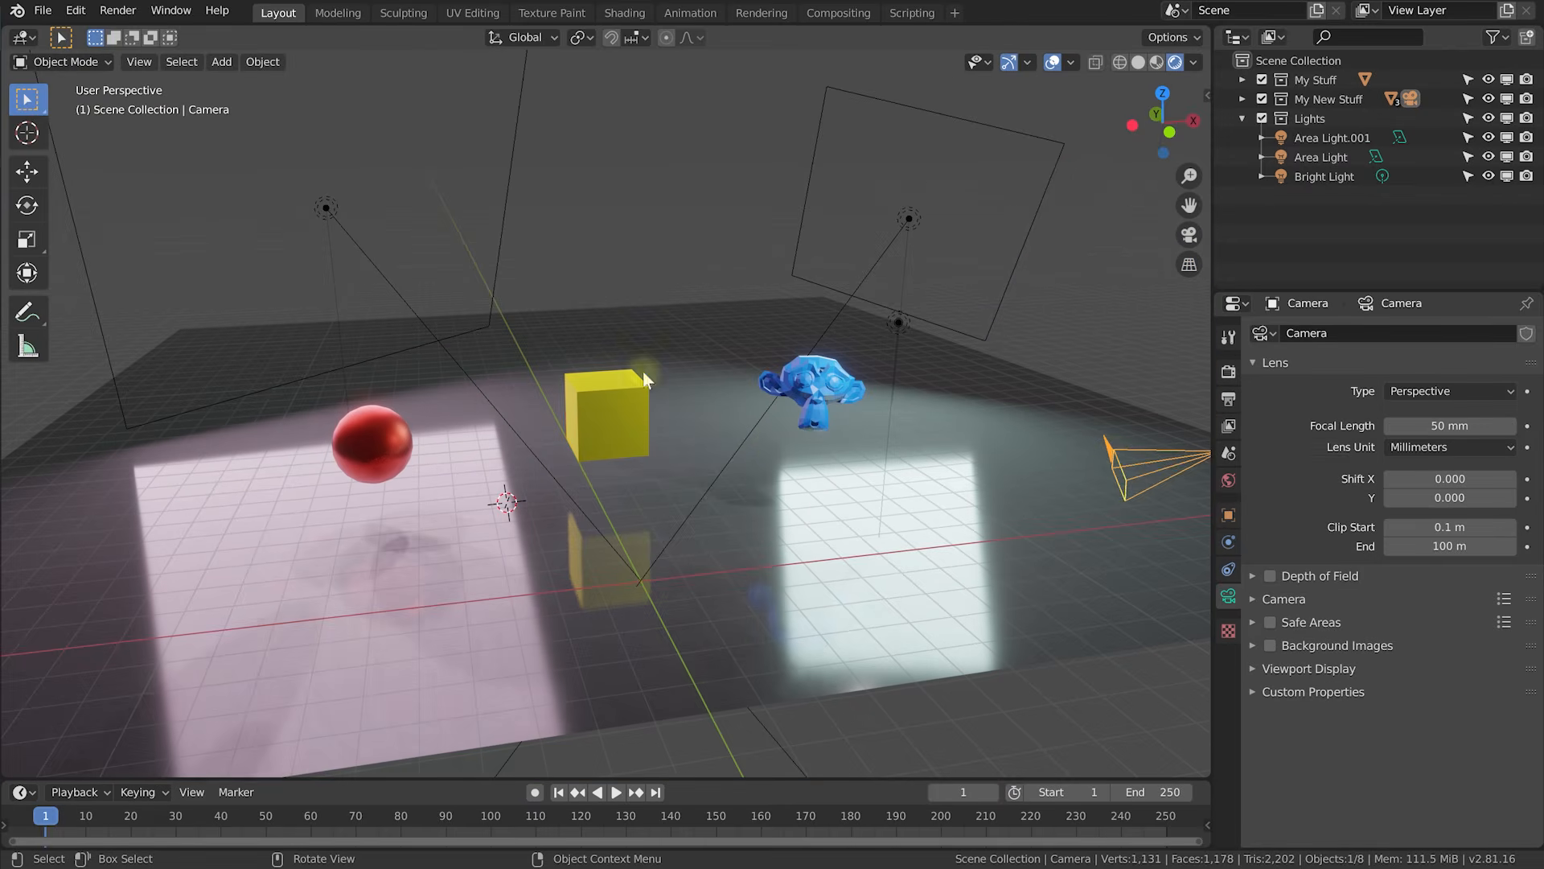
left_click(138, 63)
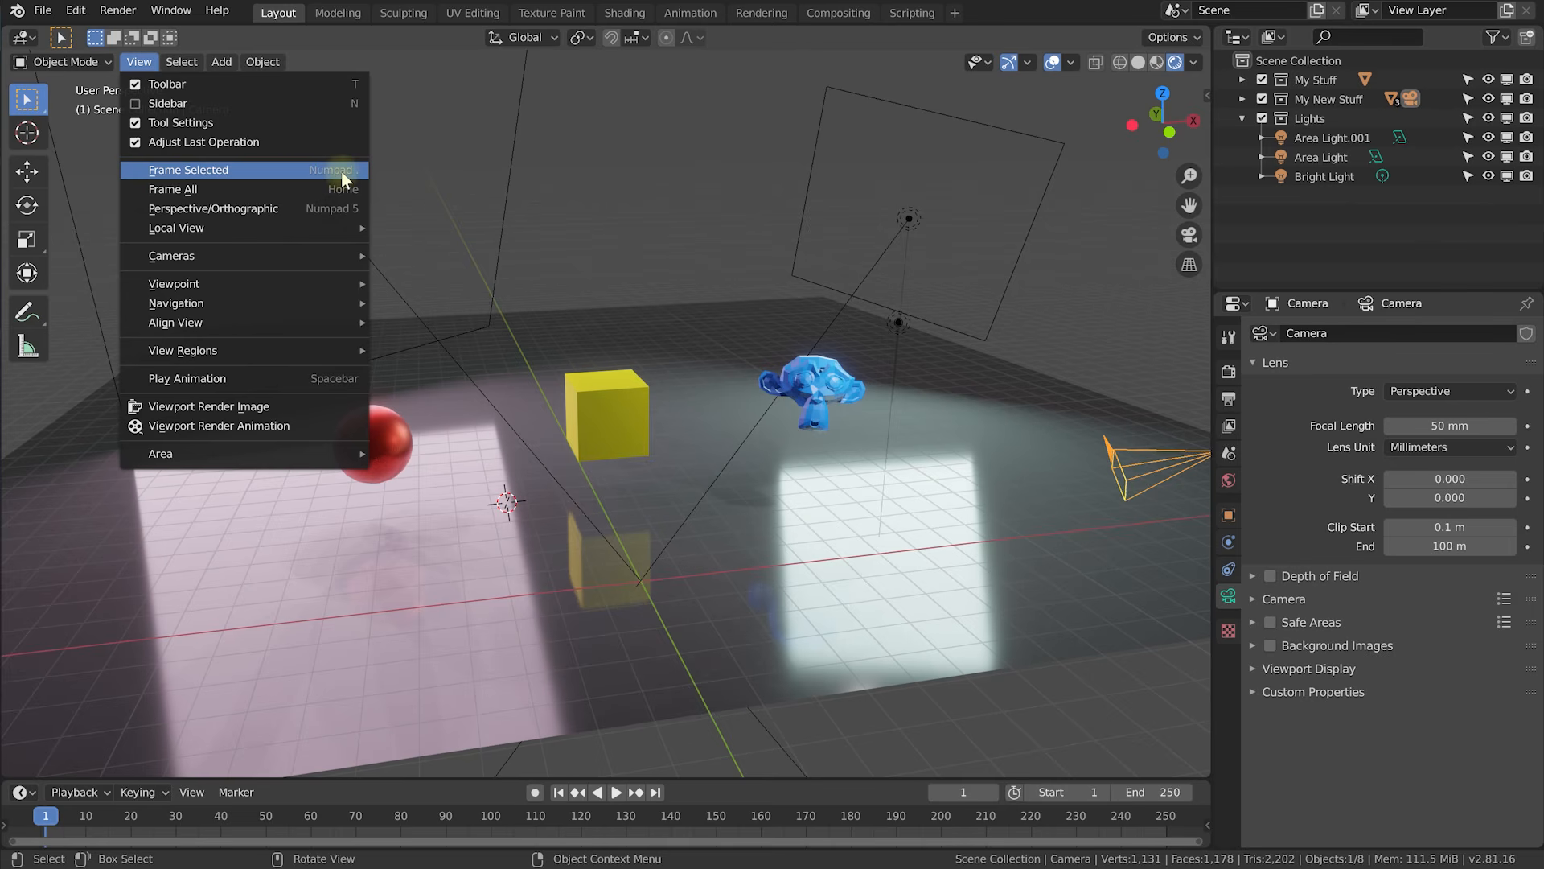
left_click(247, 175)
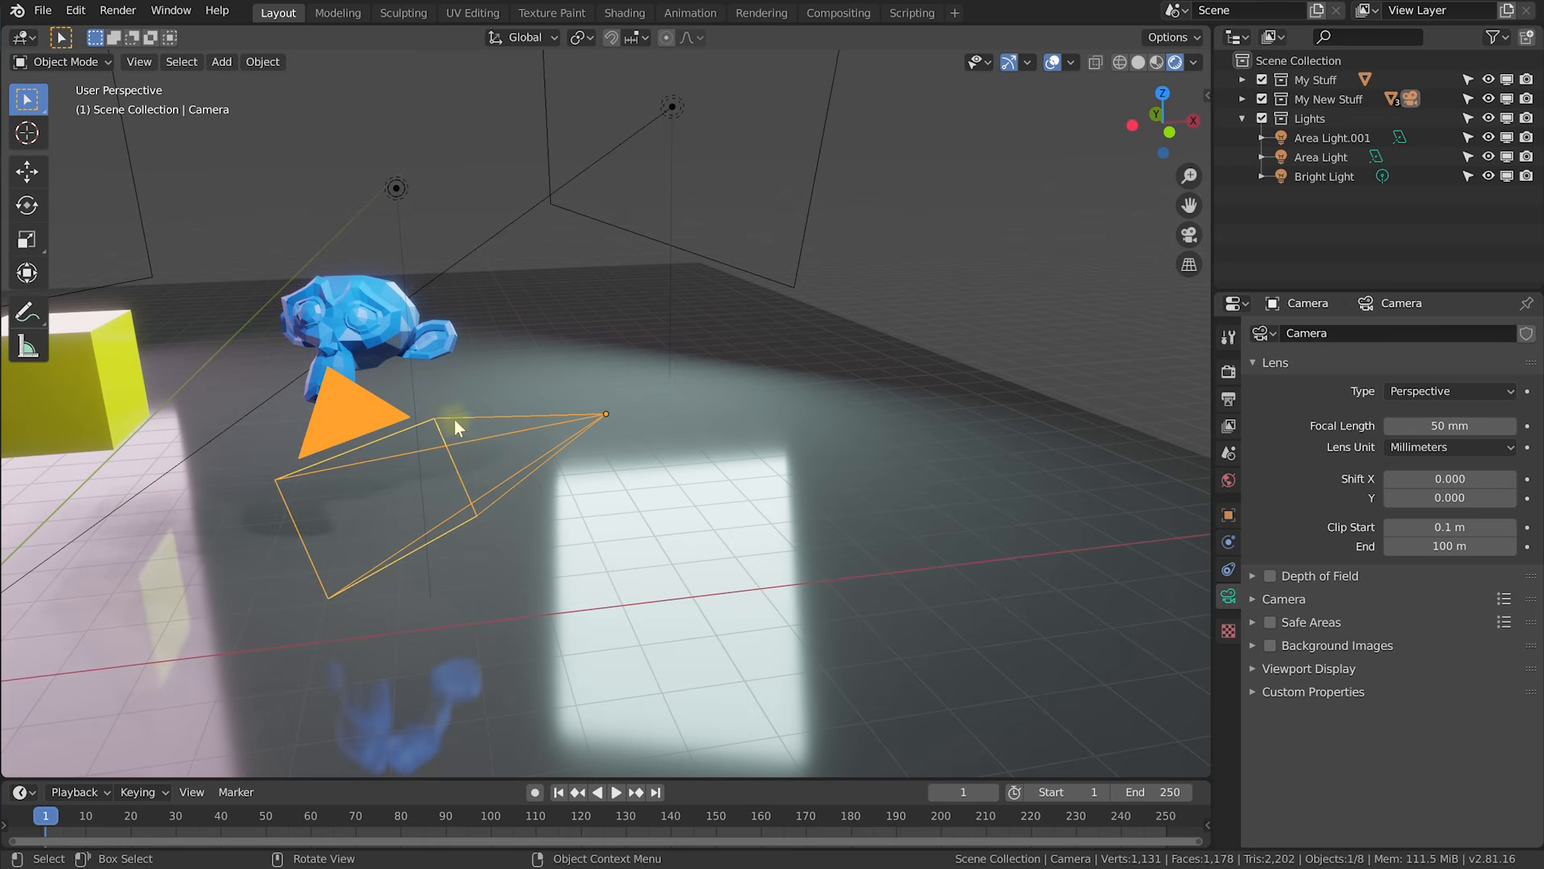
middle_click_drag(613, 445, 572, 483)
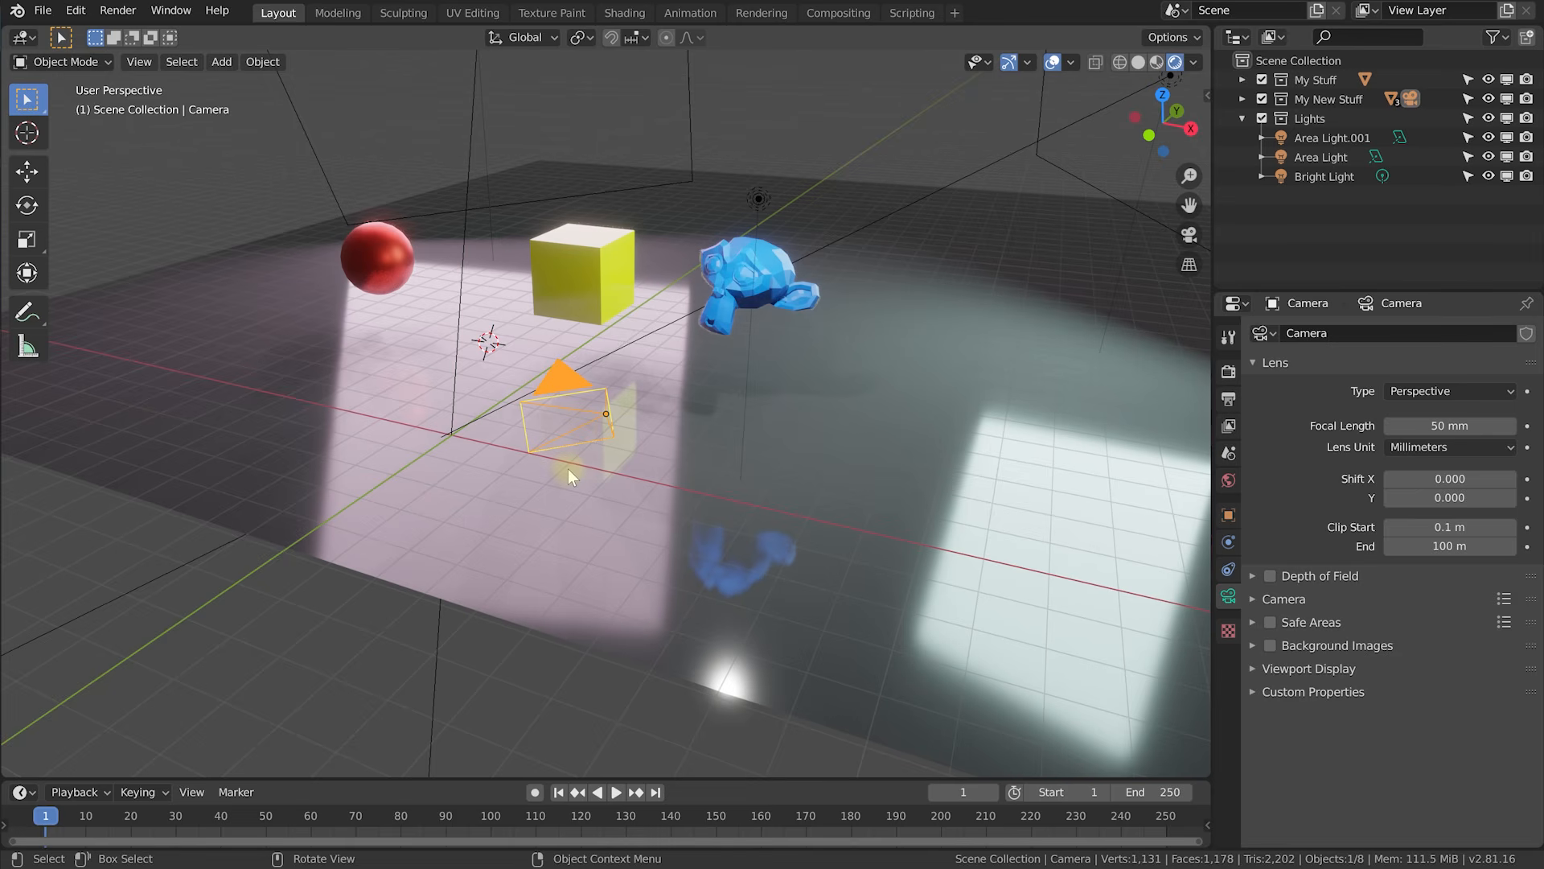
Look through the camera, examine its placement from outside and return to the camera view.
key("KP_0")
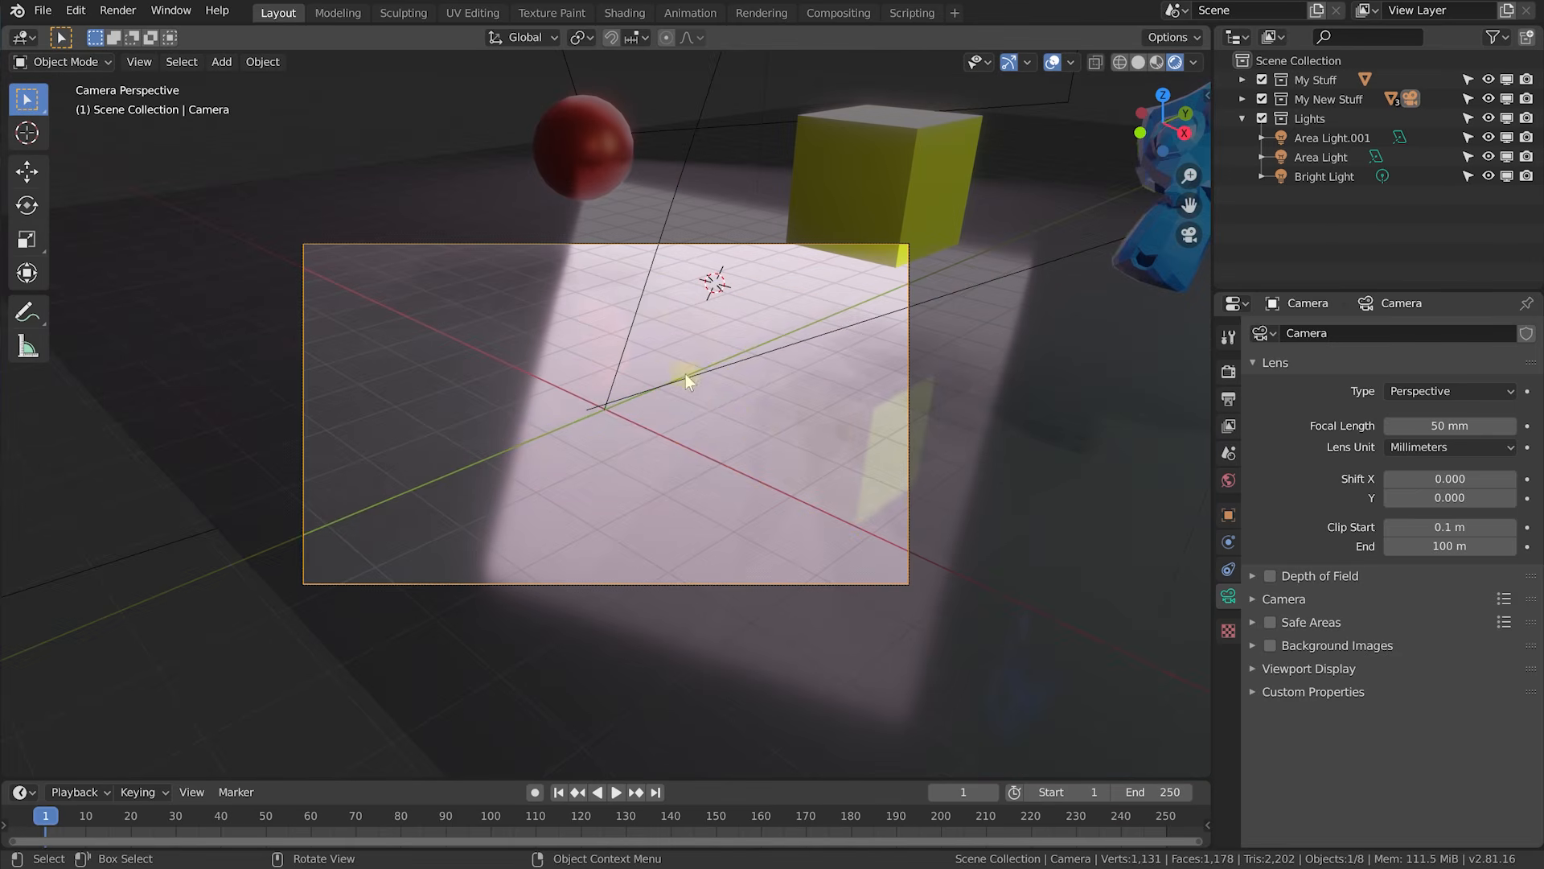
middle_click_drag(603, 379, 954, 306)
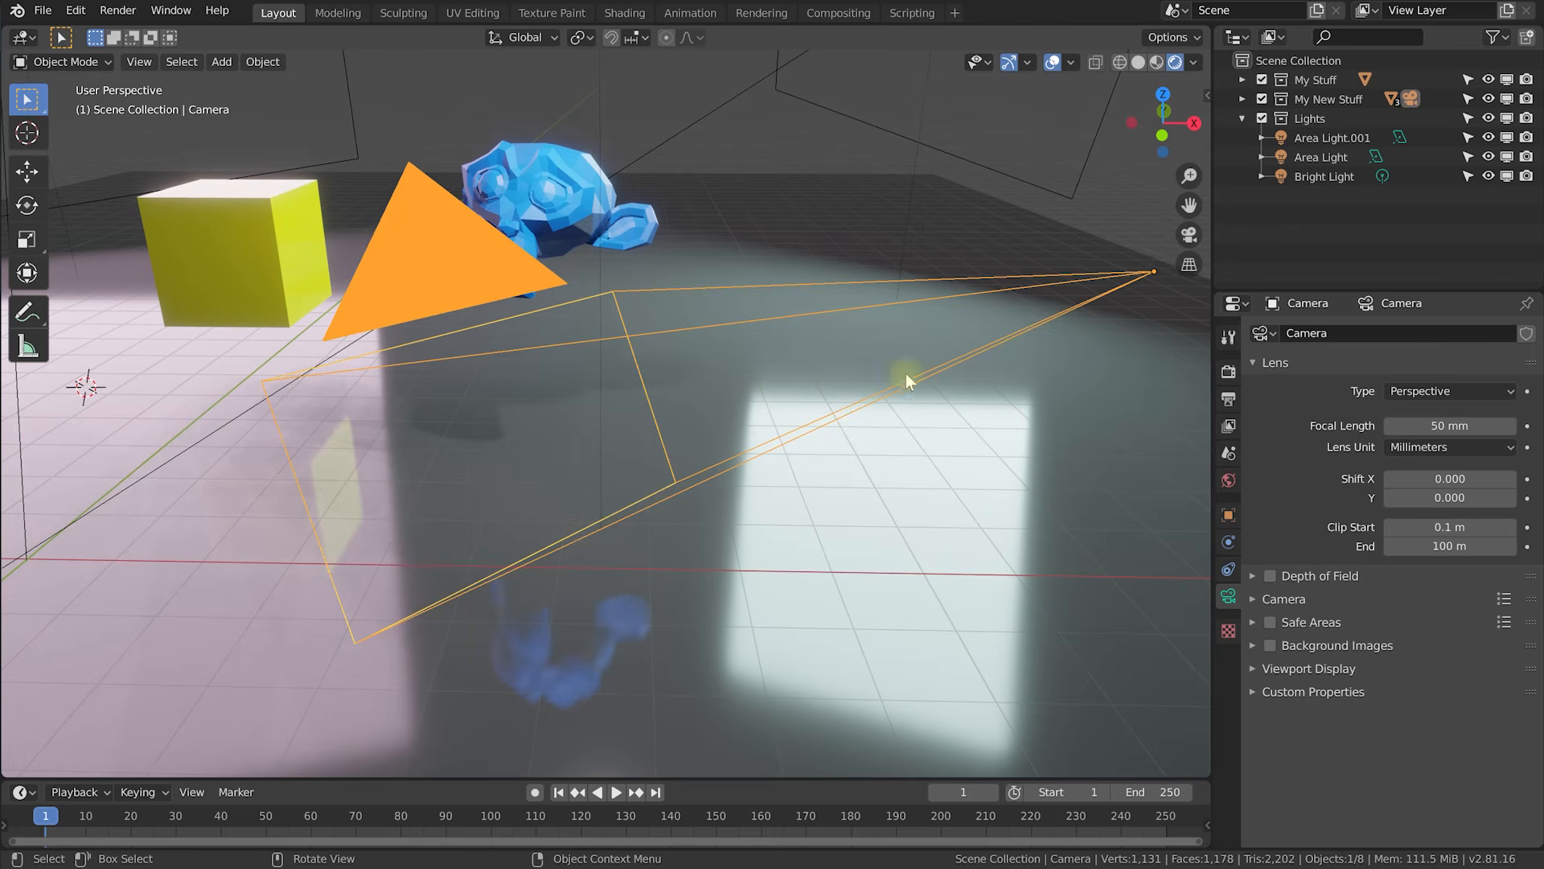
scroll(887, 393, "down", 2)
middle_click_drag(779, 417, 751, 430)
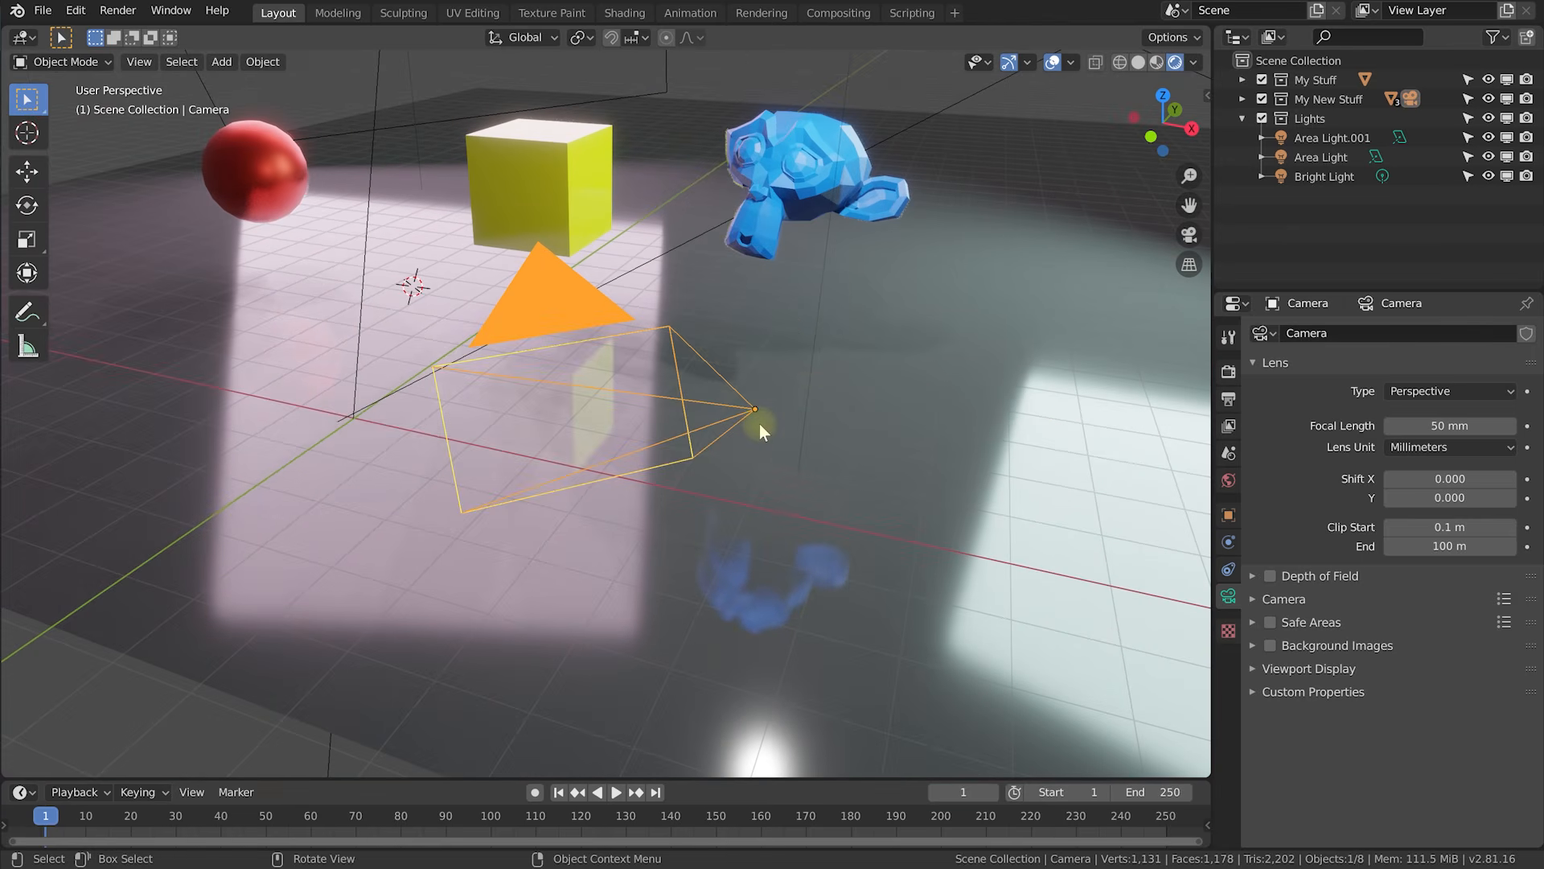
key("KP_0")
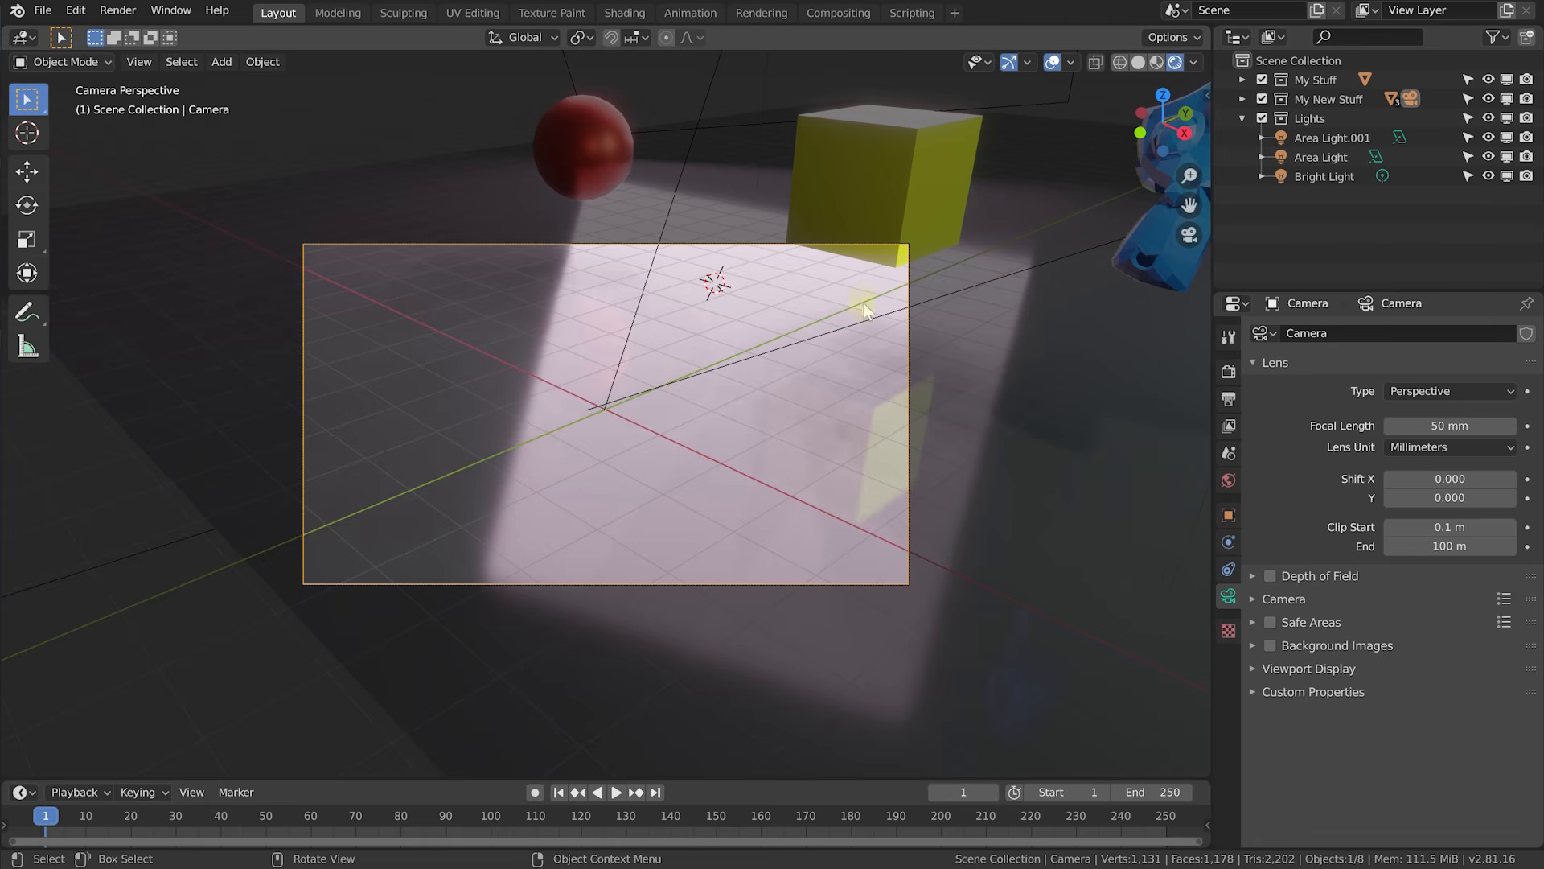
Show the viewport's View settings in the sidebar and enable Lock Camera to View.
left_click(1203, 98)
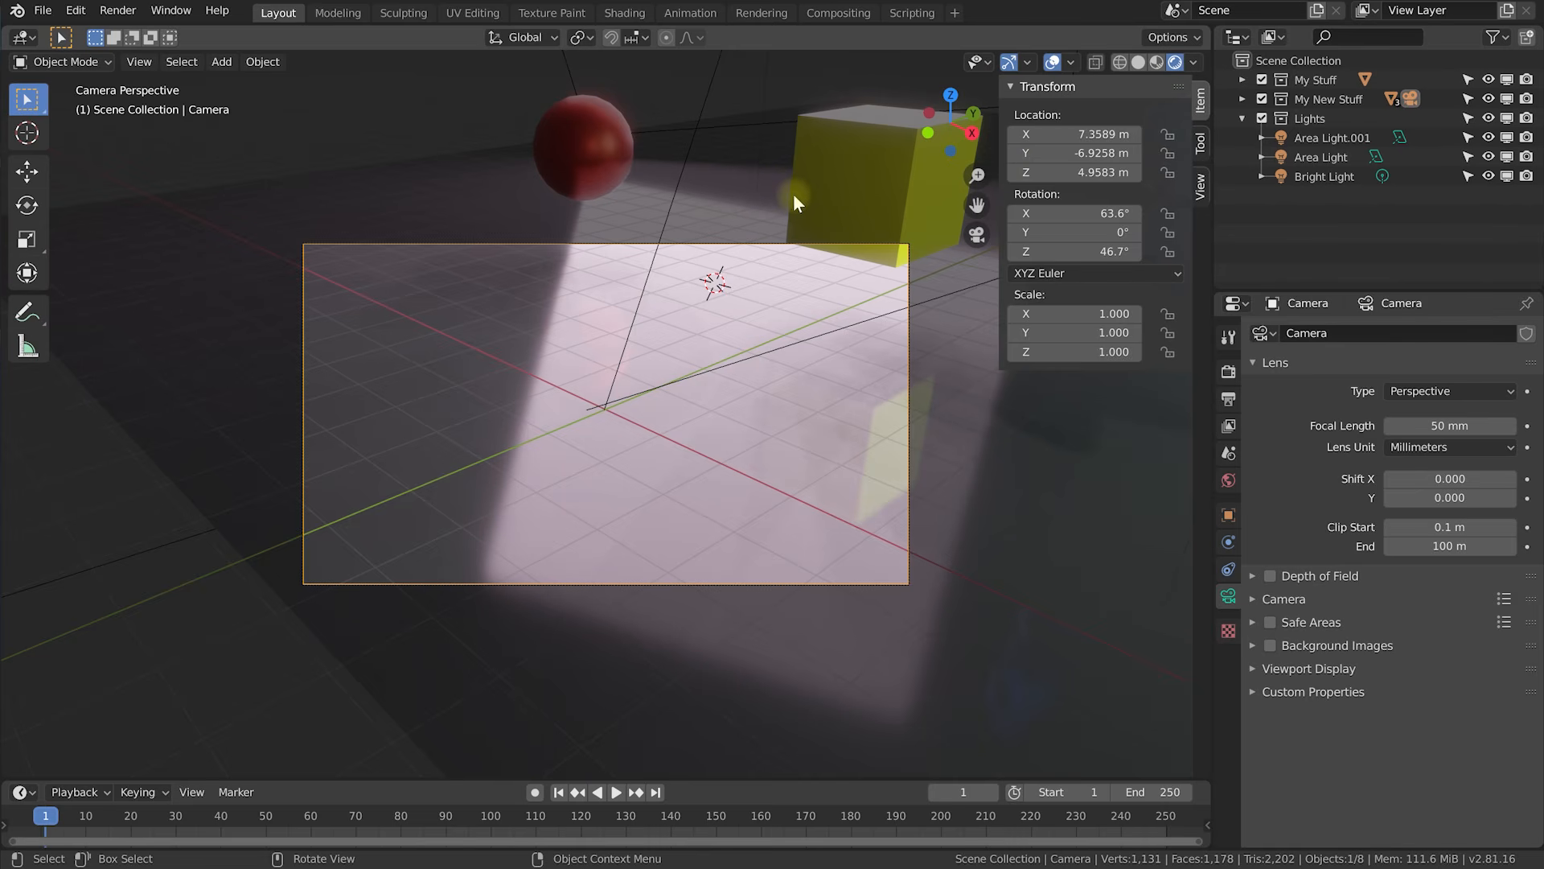
key("n")
key("n")
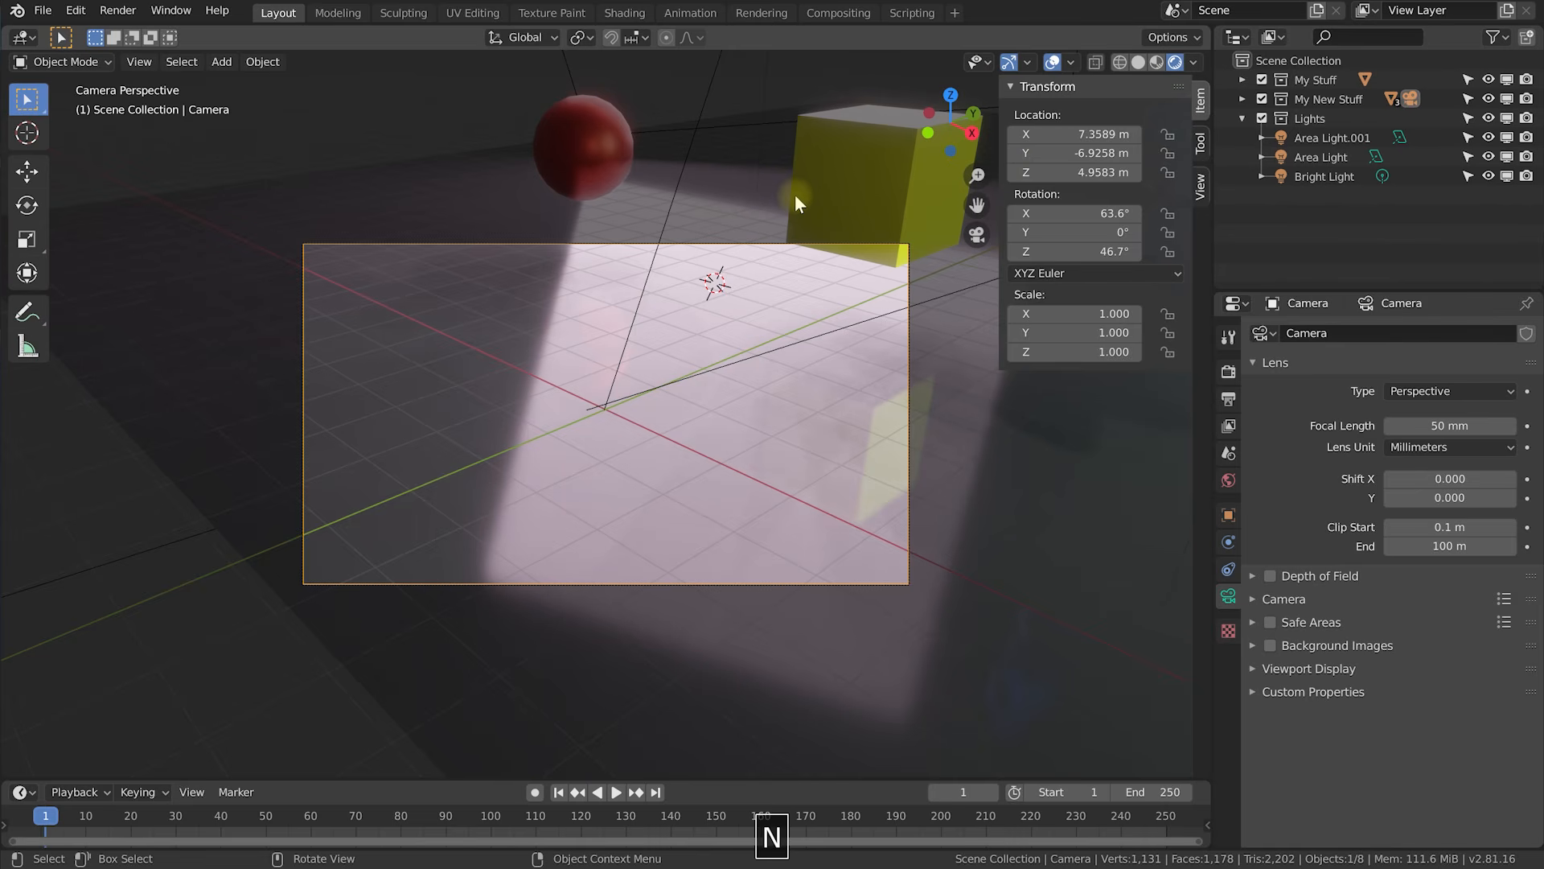
left_click(1198, 108)
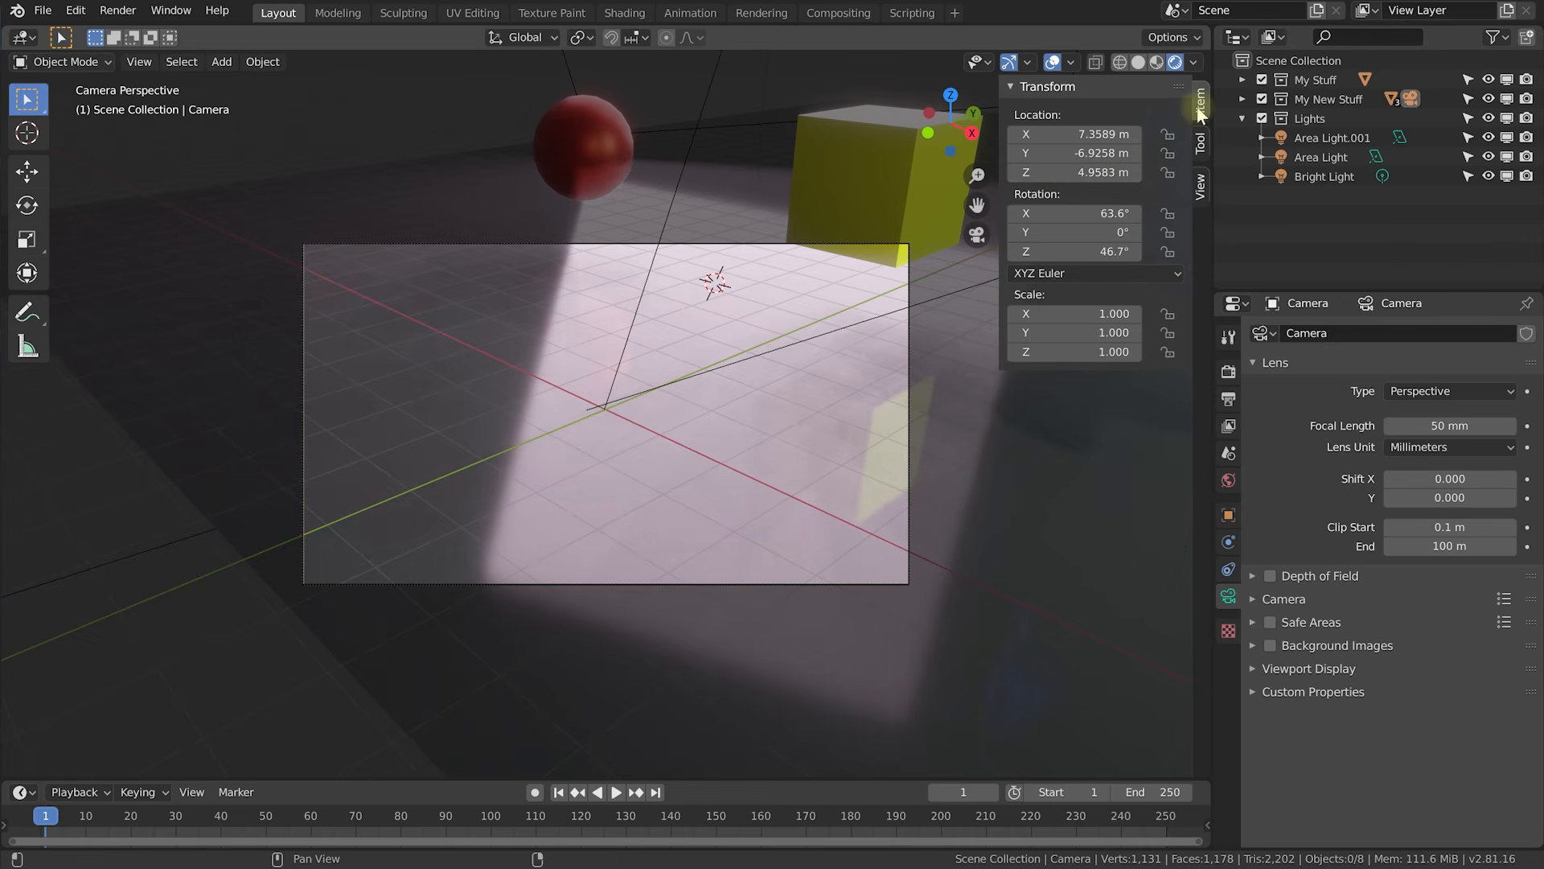
left_click(1200, 191)
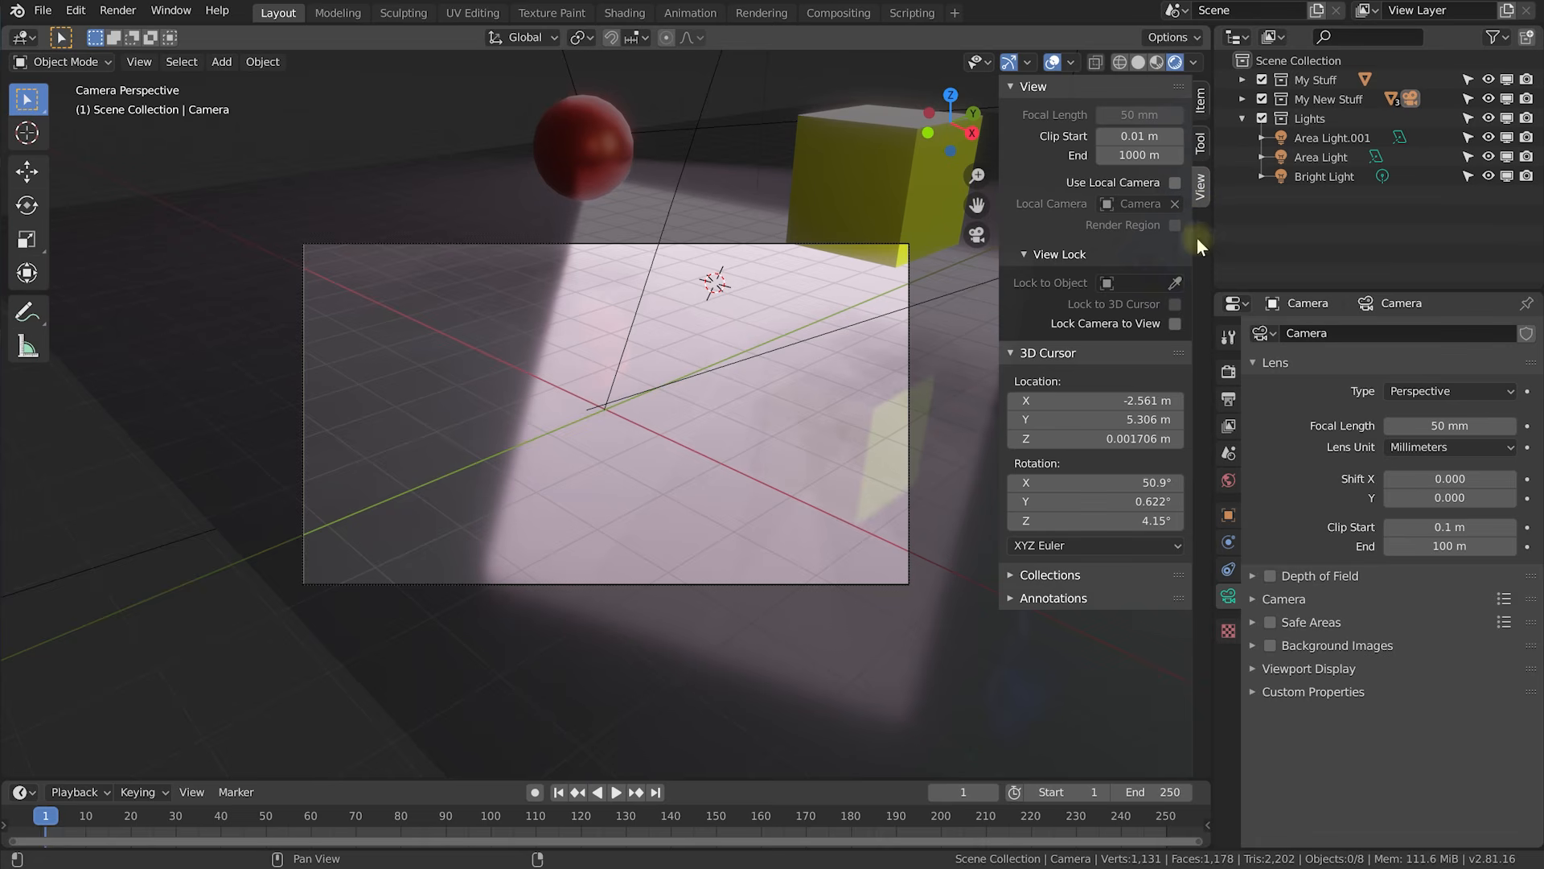
left_click(1174, 323)
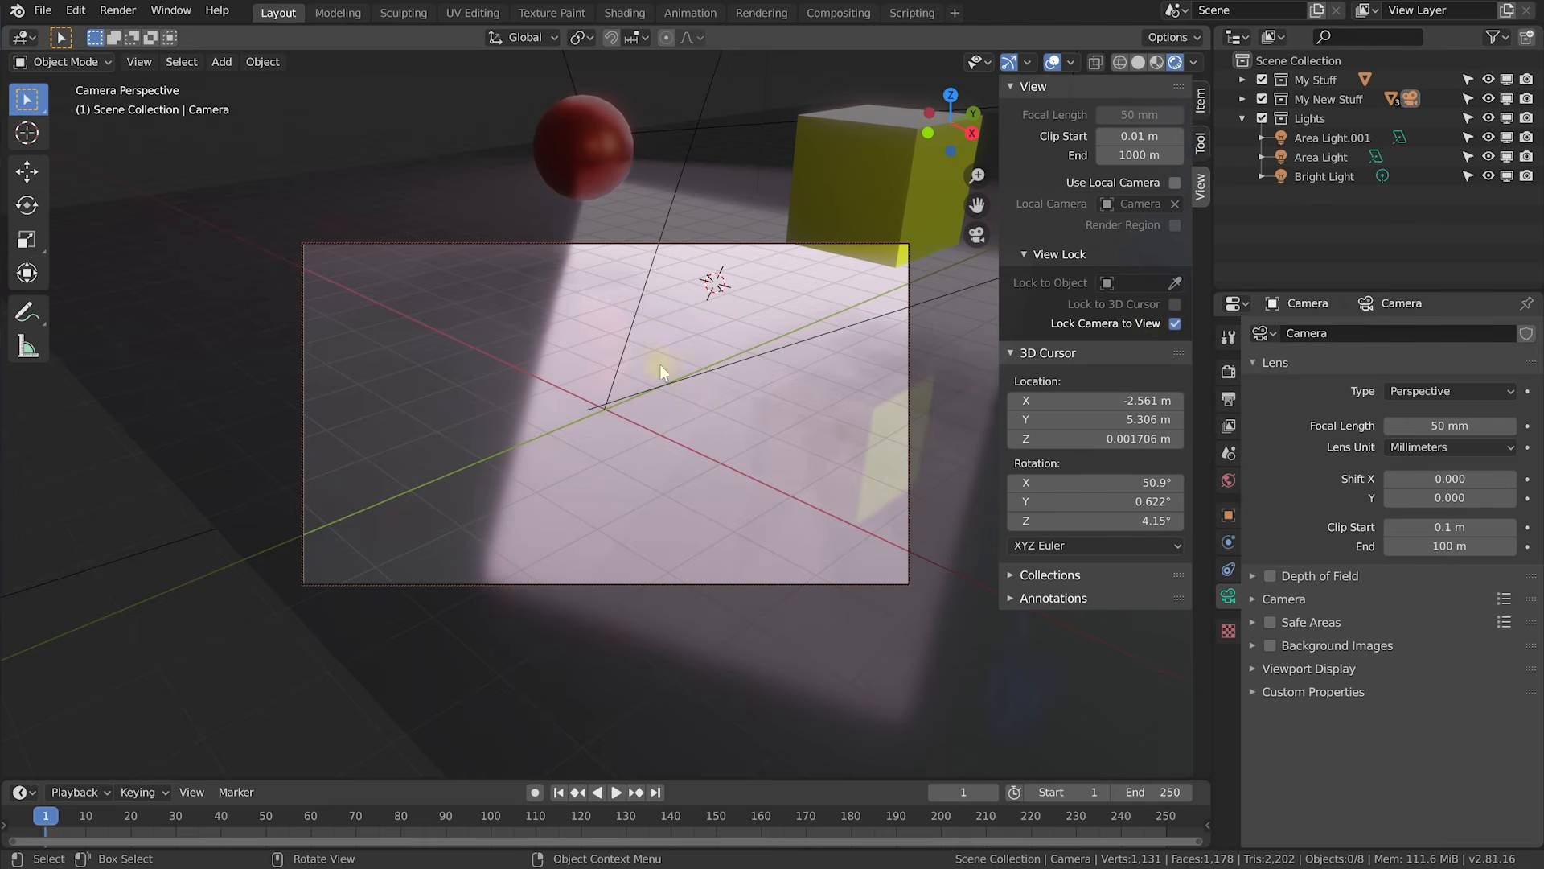
Reposition the locked camera so the red sphere, yellow cube and blue monkey head all fit inside the frame.
middle_click_drag(723, 394, 678, 380)
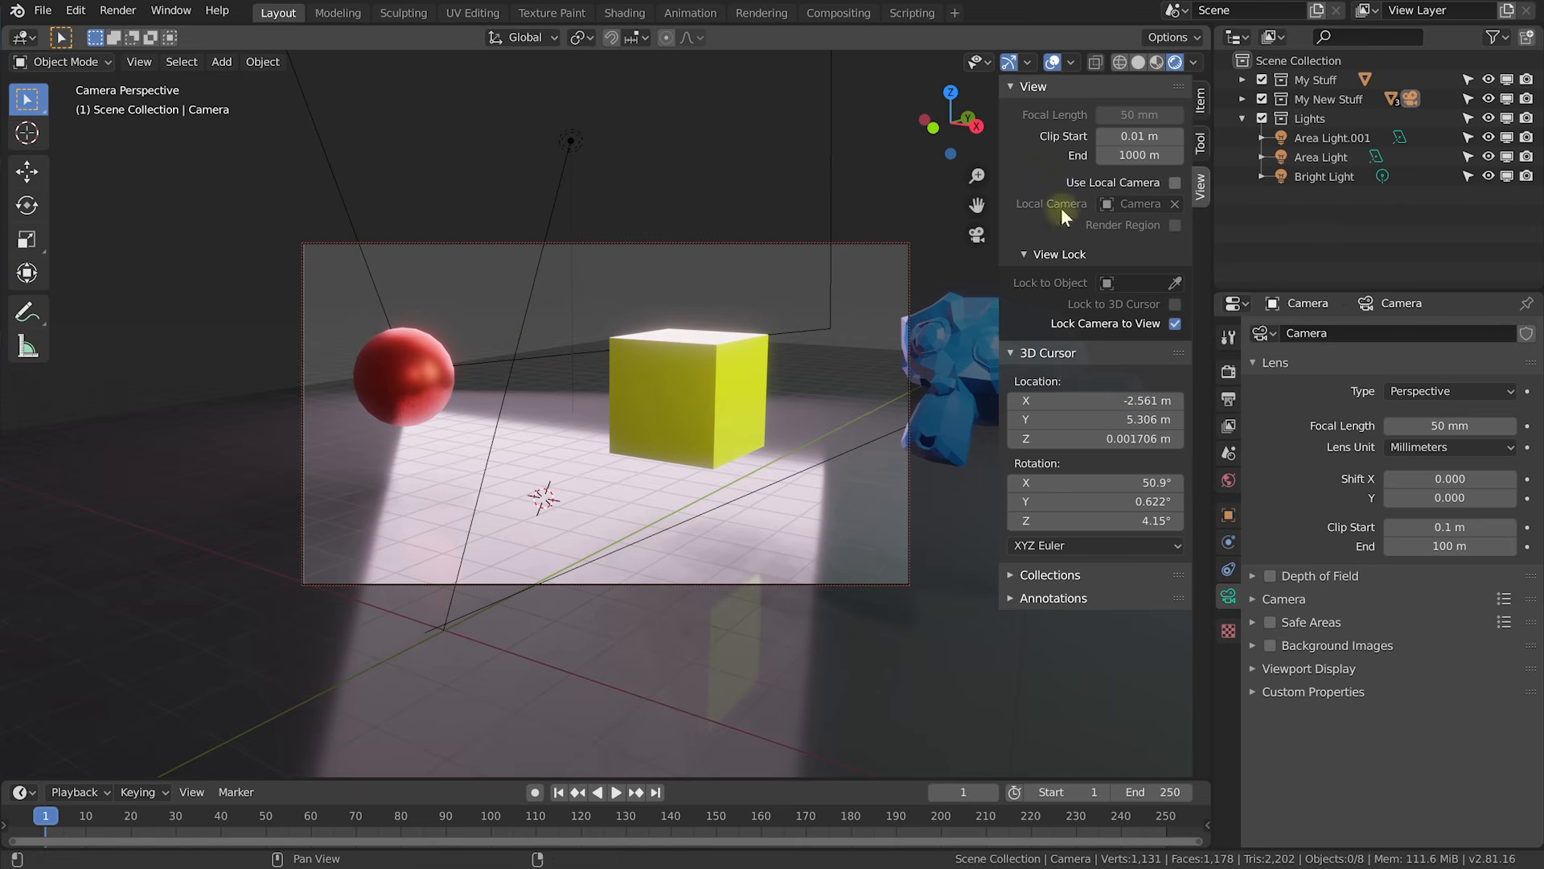
key("n")
middle_click_drag(644, 434, 858, 555)
key("w")
key("w")
key("w")
middle_click_drag(639, 487, 667, 399)
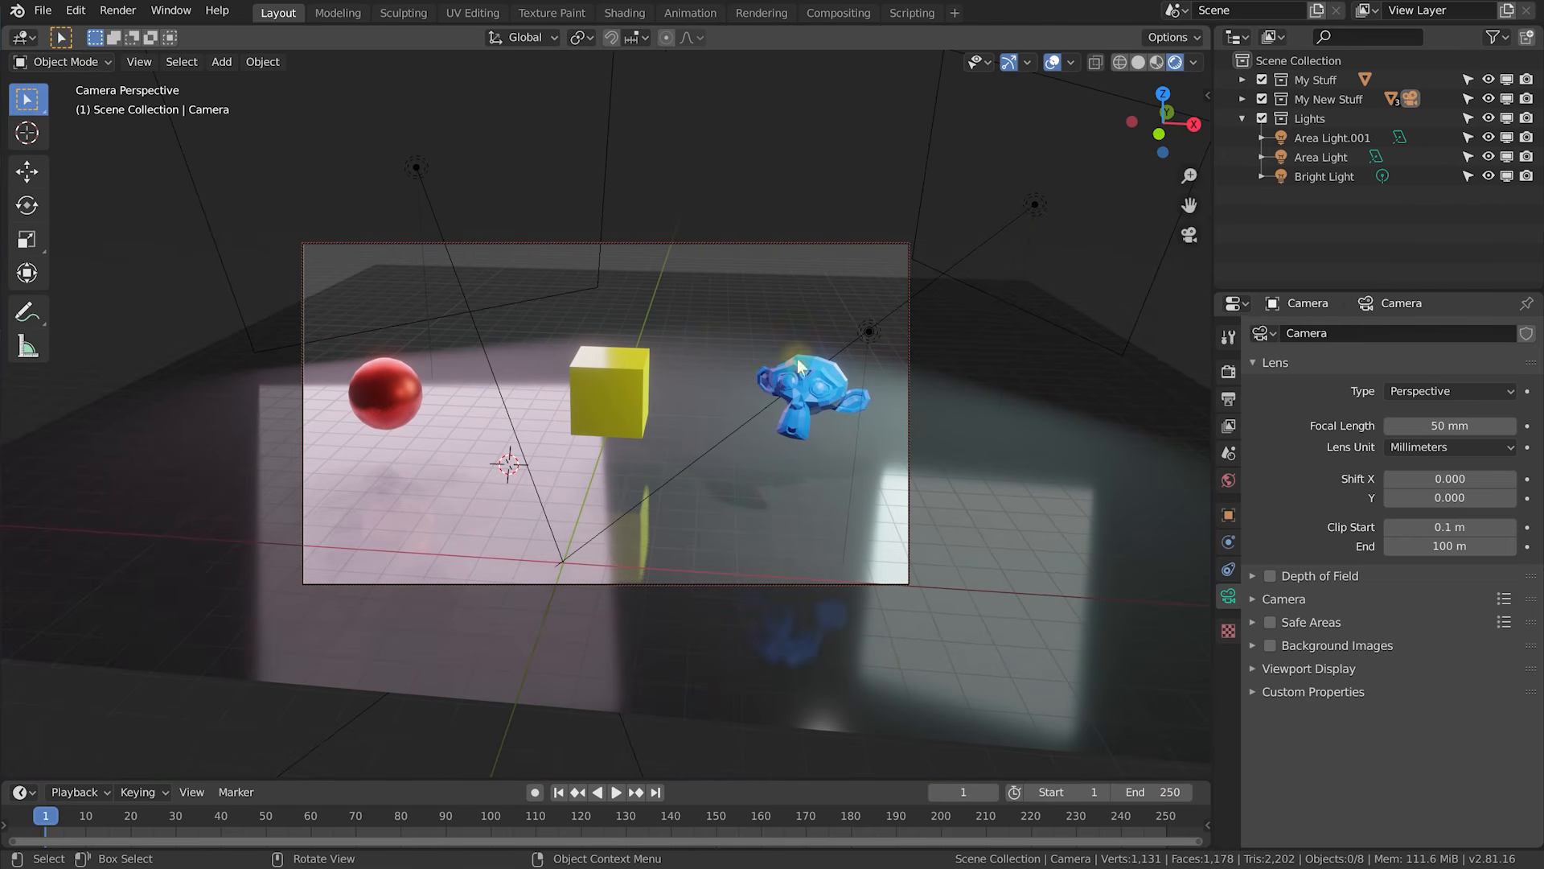
Disable Lock Camera to View, hide the sidebar and leave the camera view by orbiting.
key("n")
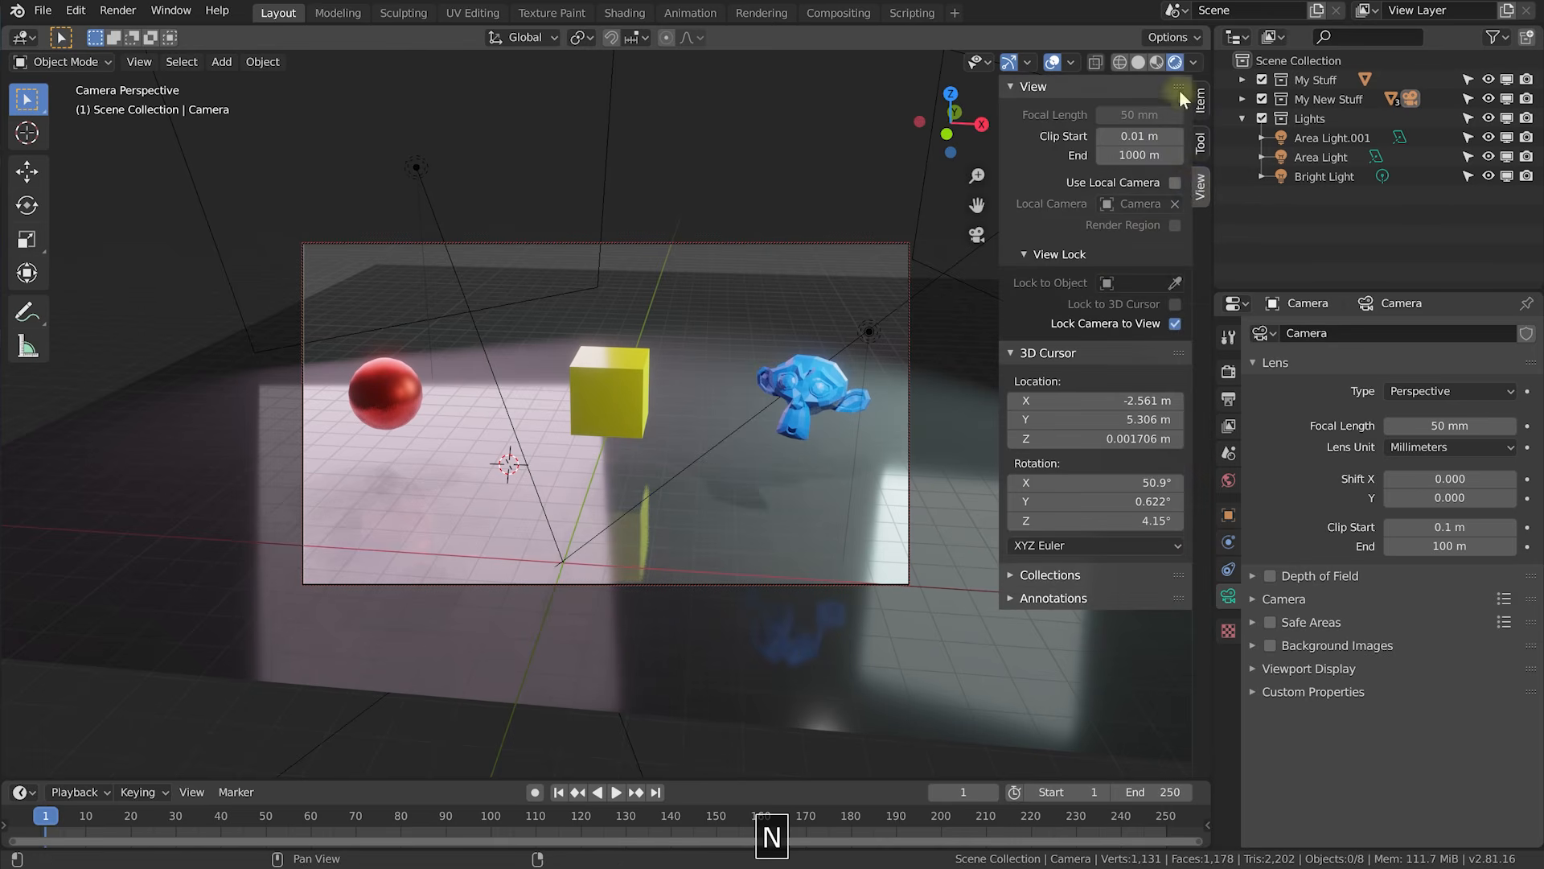
left_click(1174, 322)
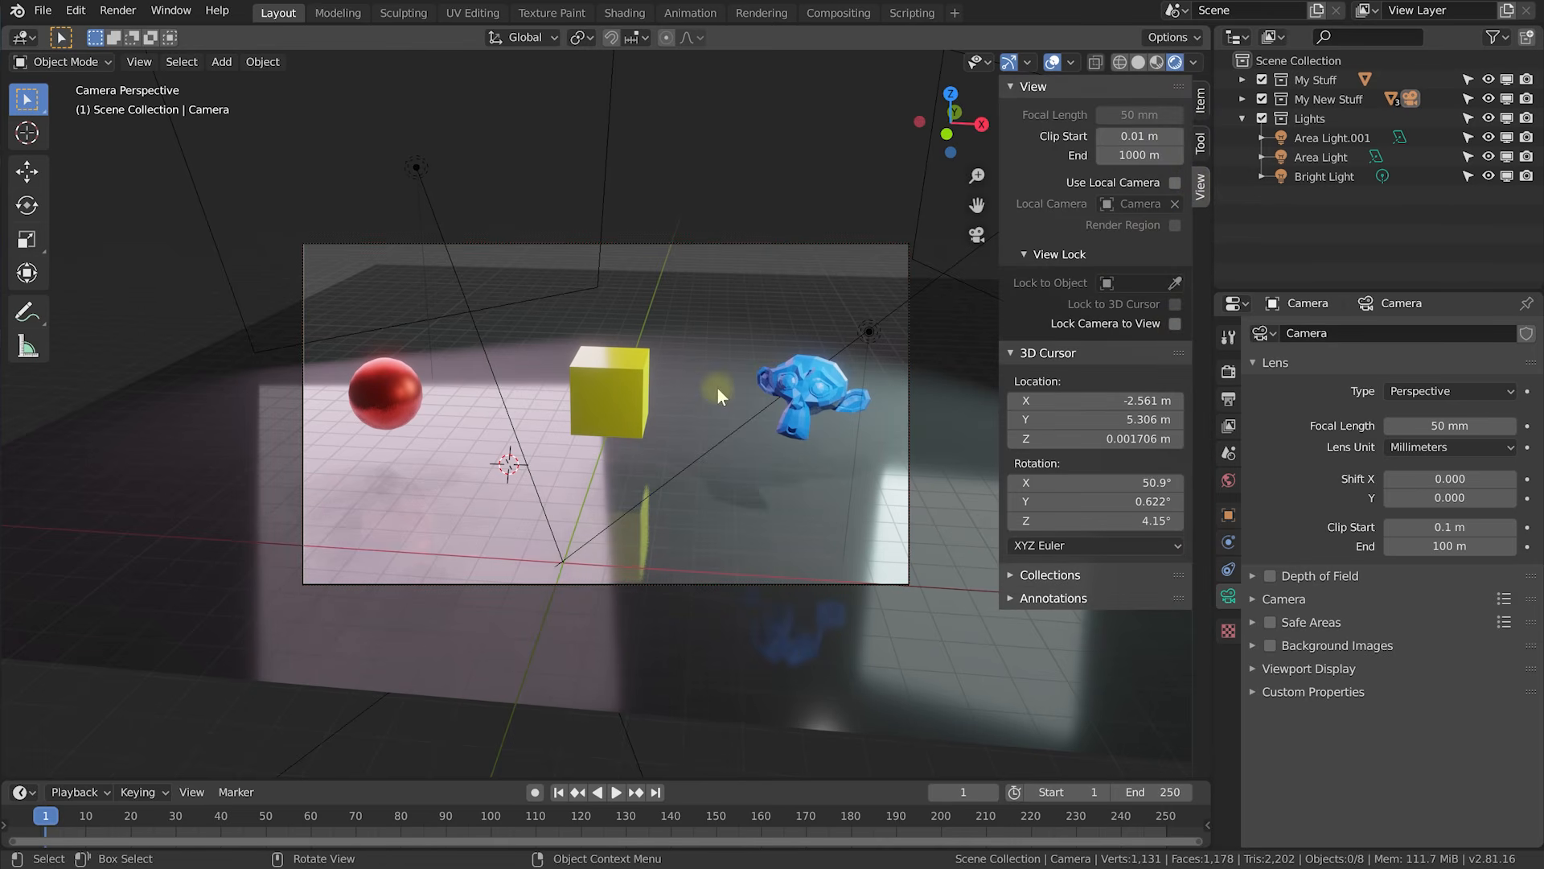
key("n")
middle_click_drag(561, 426, 1060, 367)
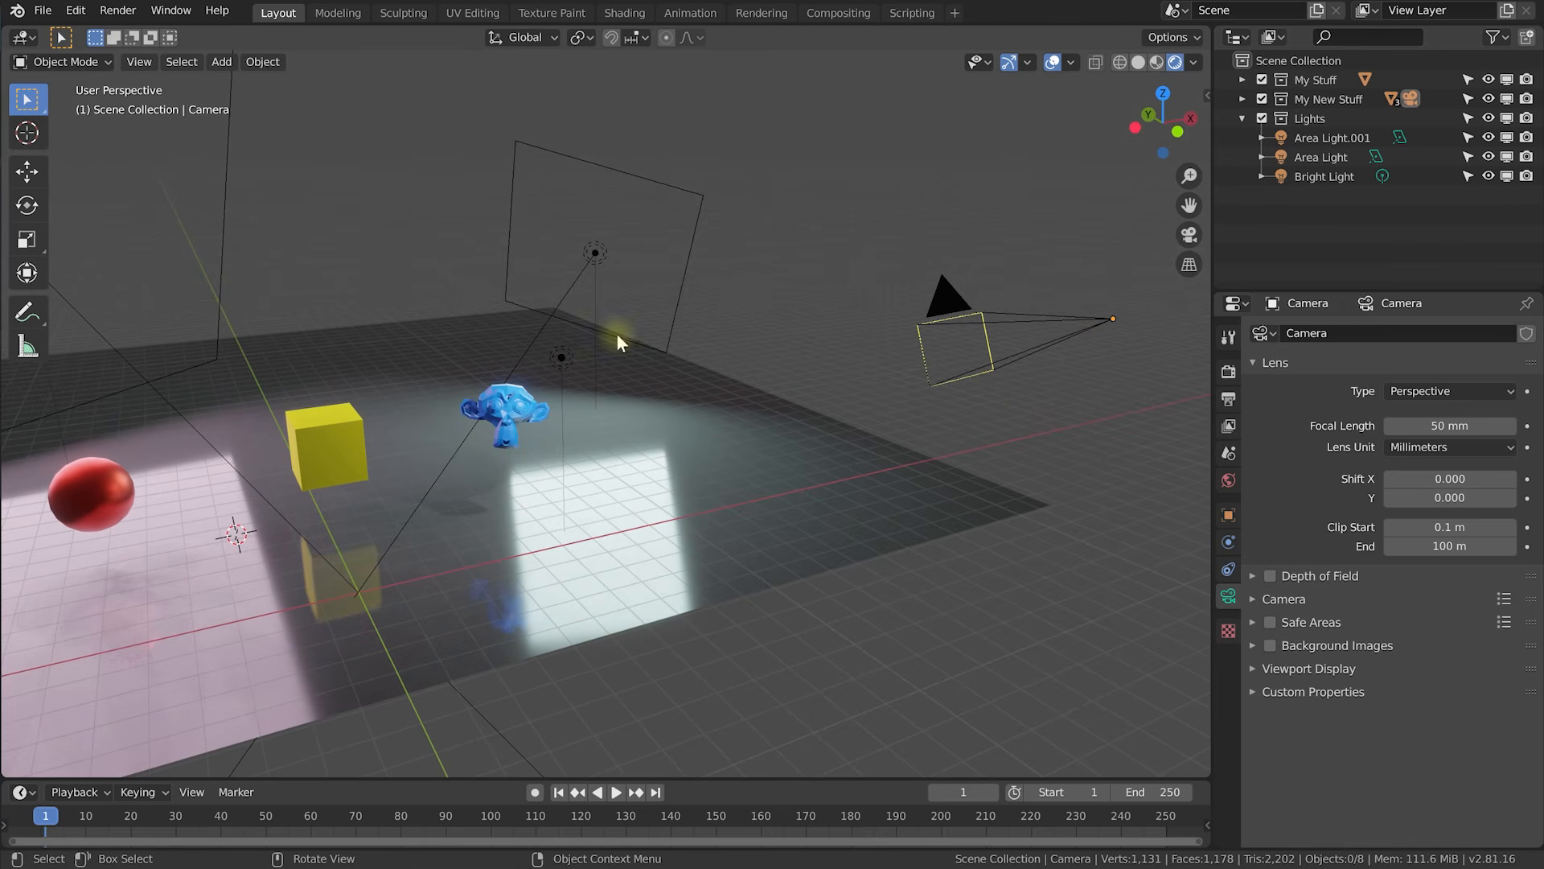
Render the image, inspect the whole frame in the render window and close it.
key("F12")
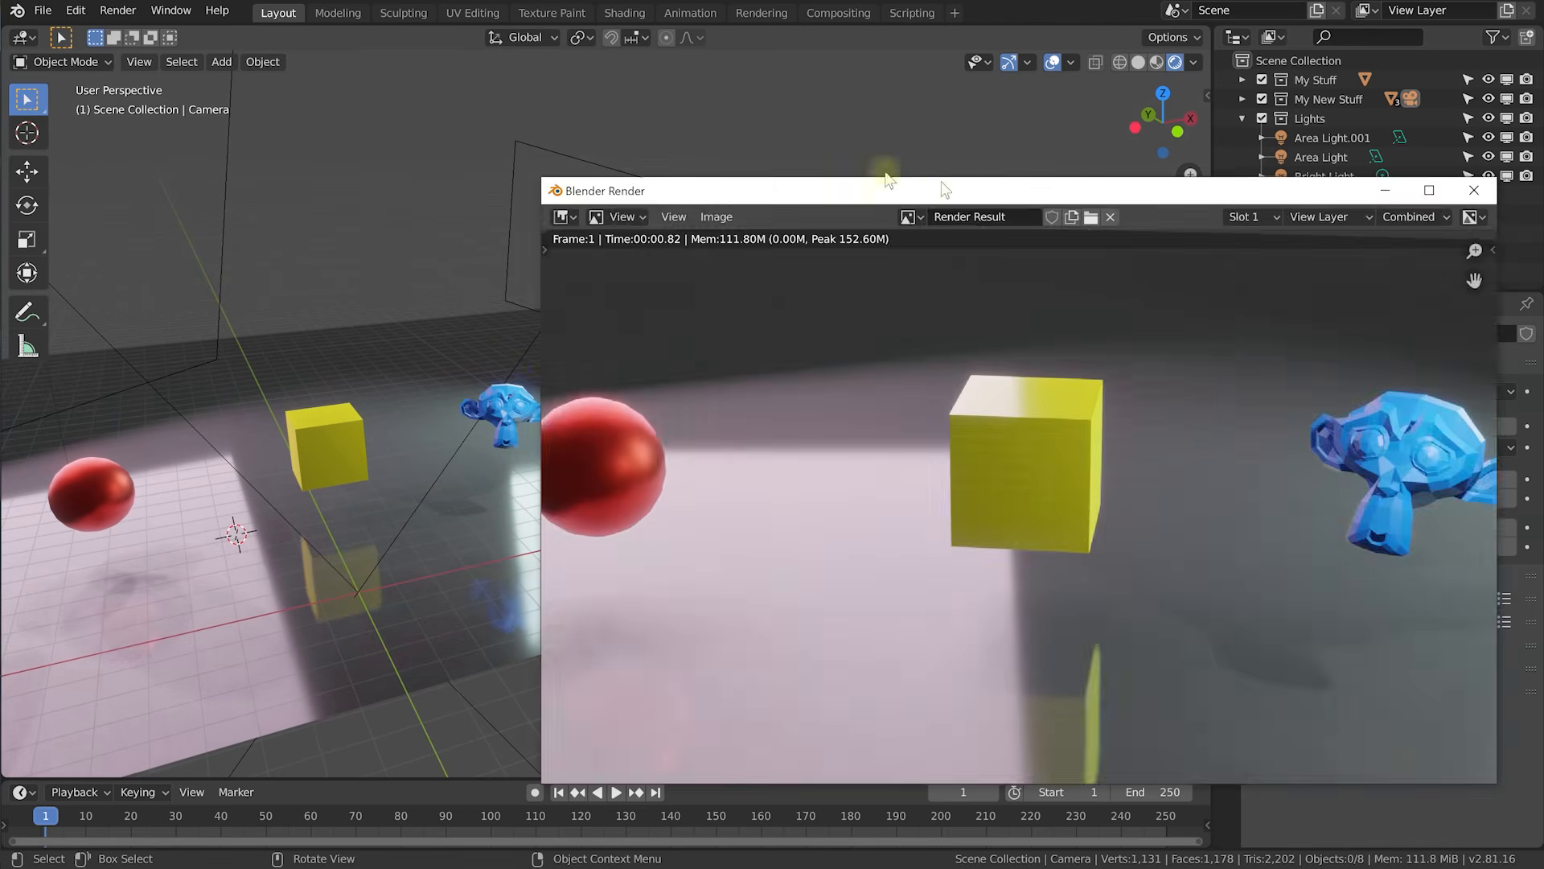
left_click_drag(943, 183, 624, 76)
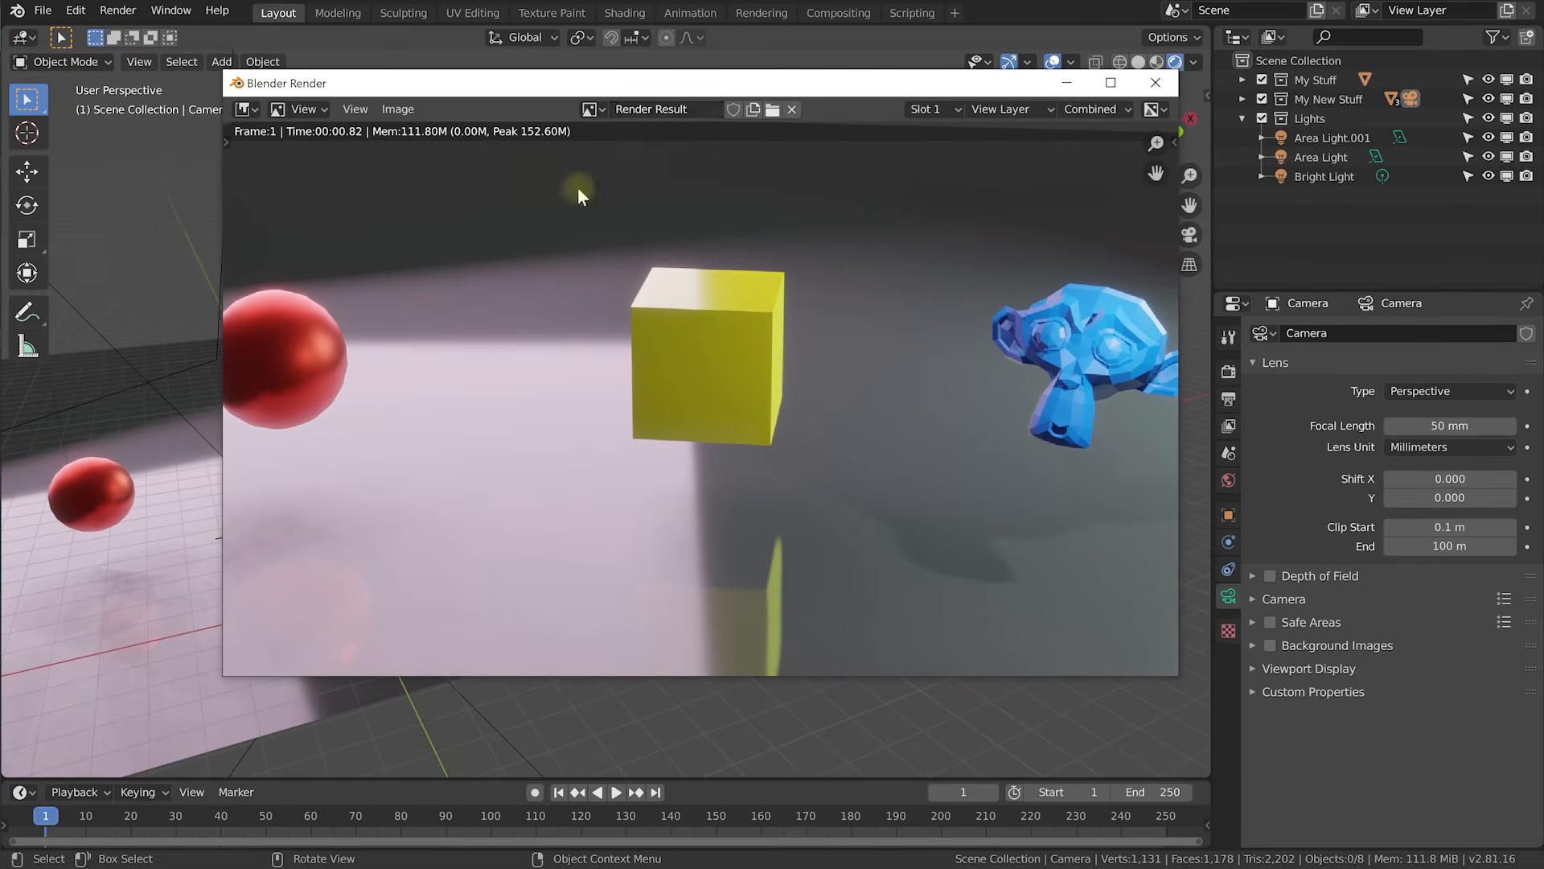
scroll(692, 344, "down", 2)
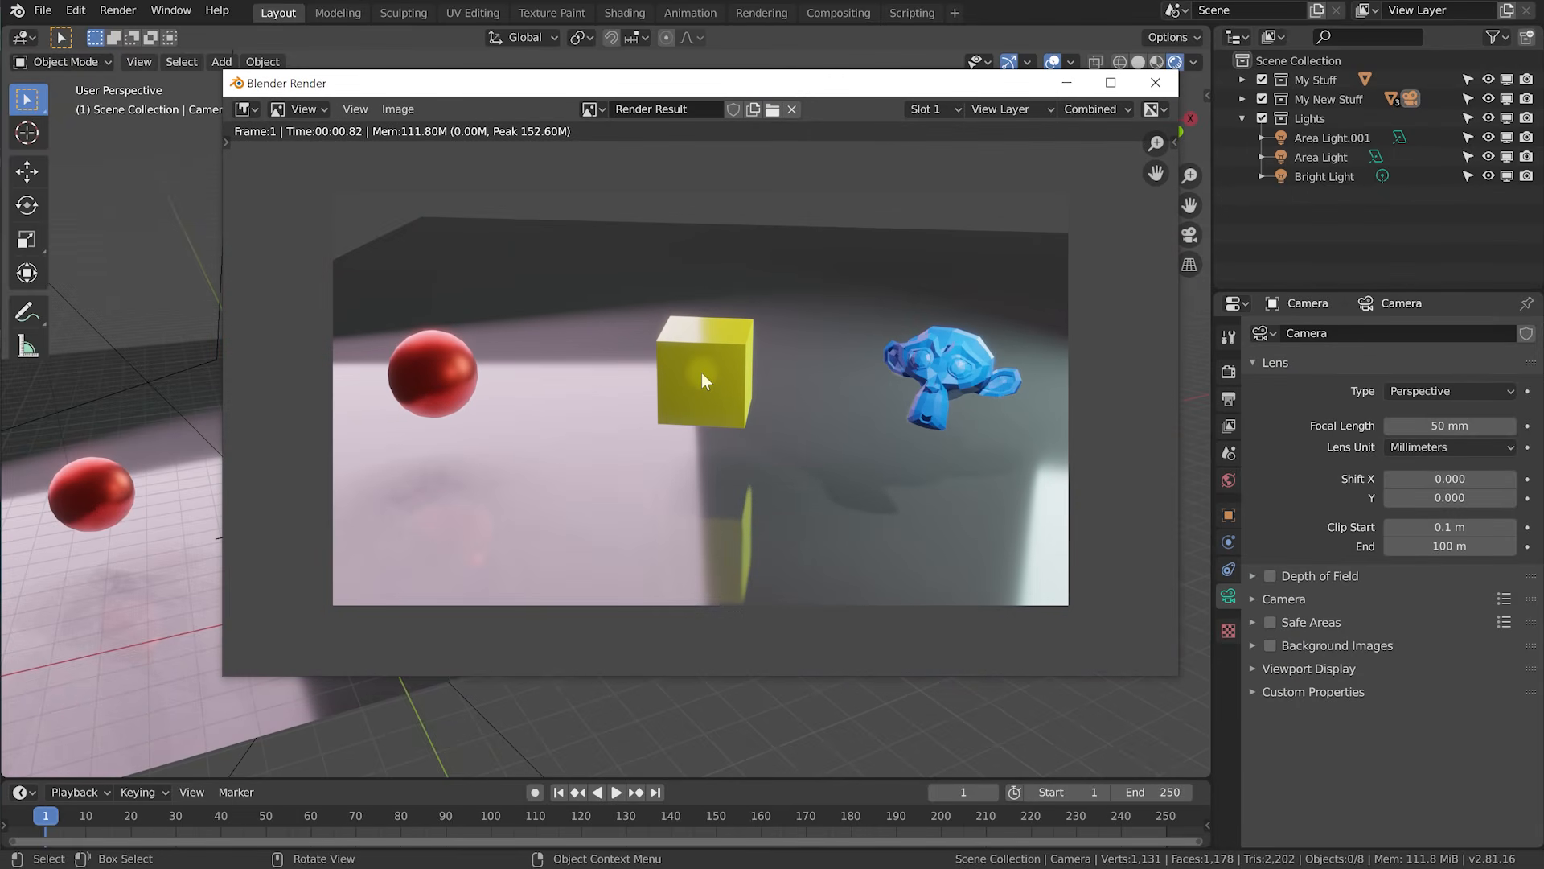
left_click(1156, 82)
middle_click_drag(912, 390, 708, 413)
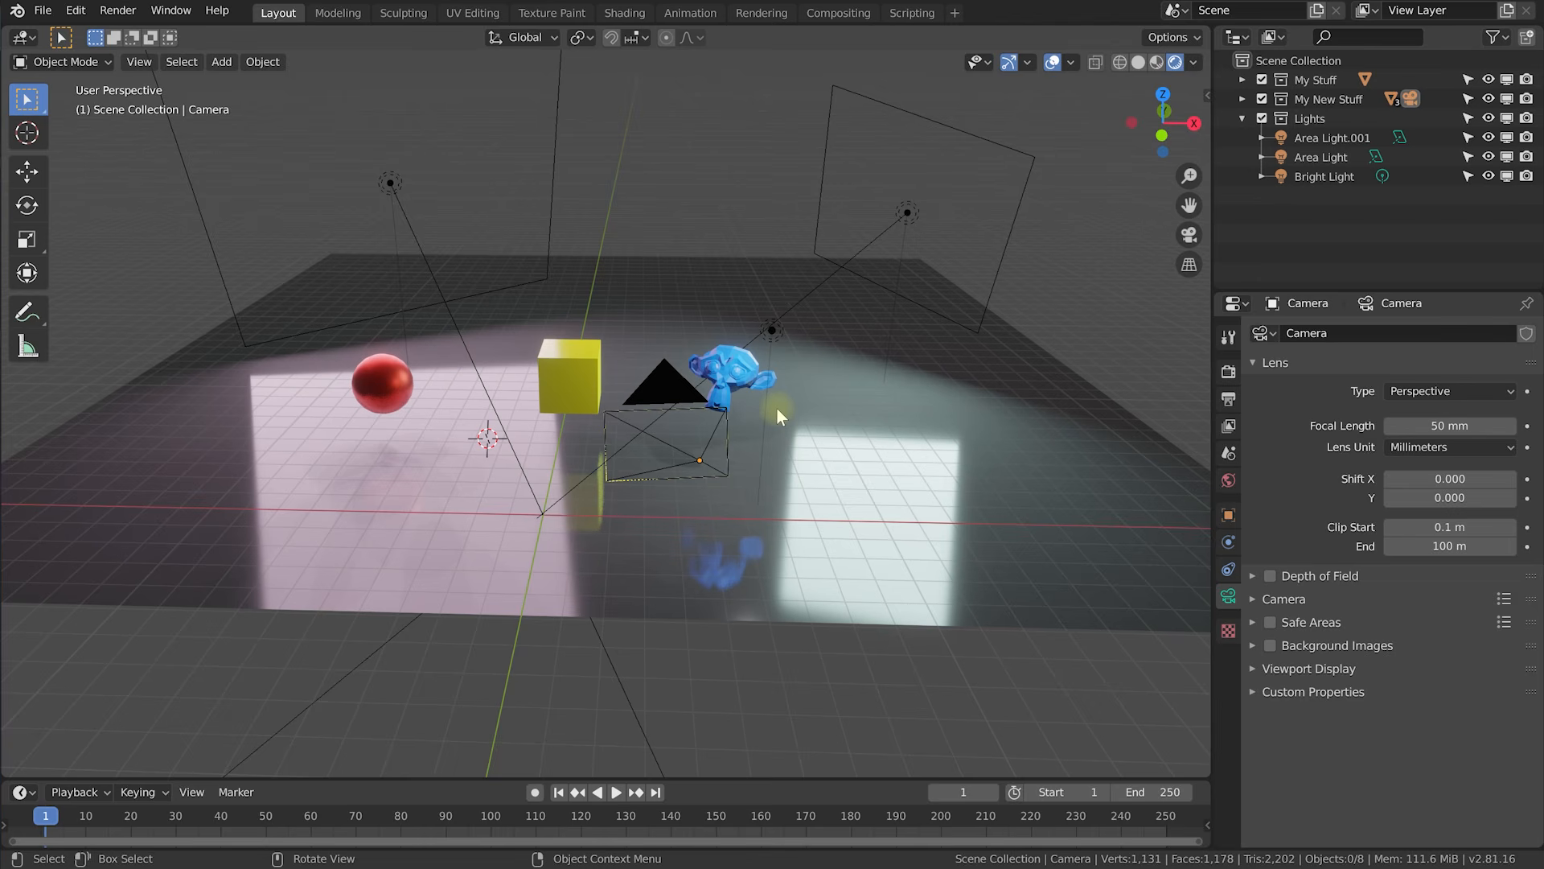
Look through the camera and fly it with walk navigation until the sphere, cube and monkey head are framed, and confirm its position.
key("KP_0")
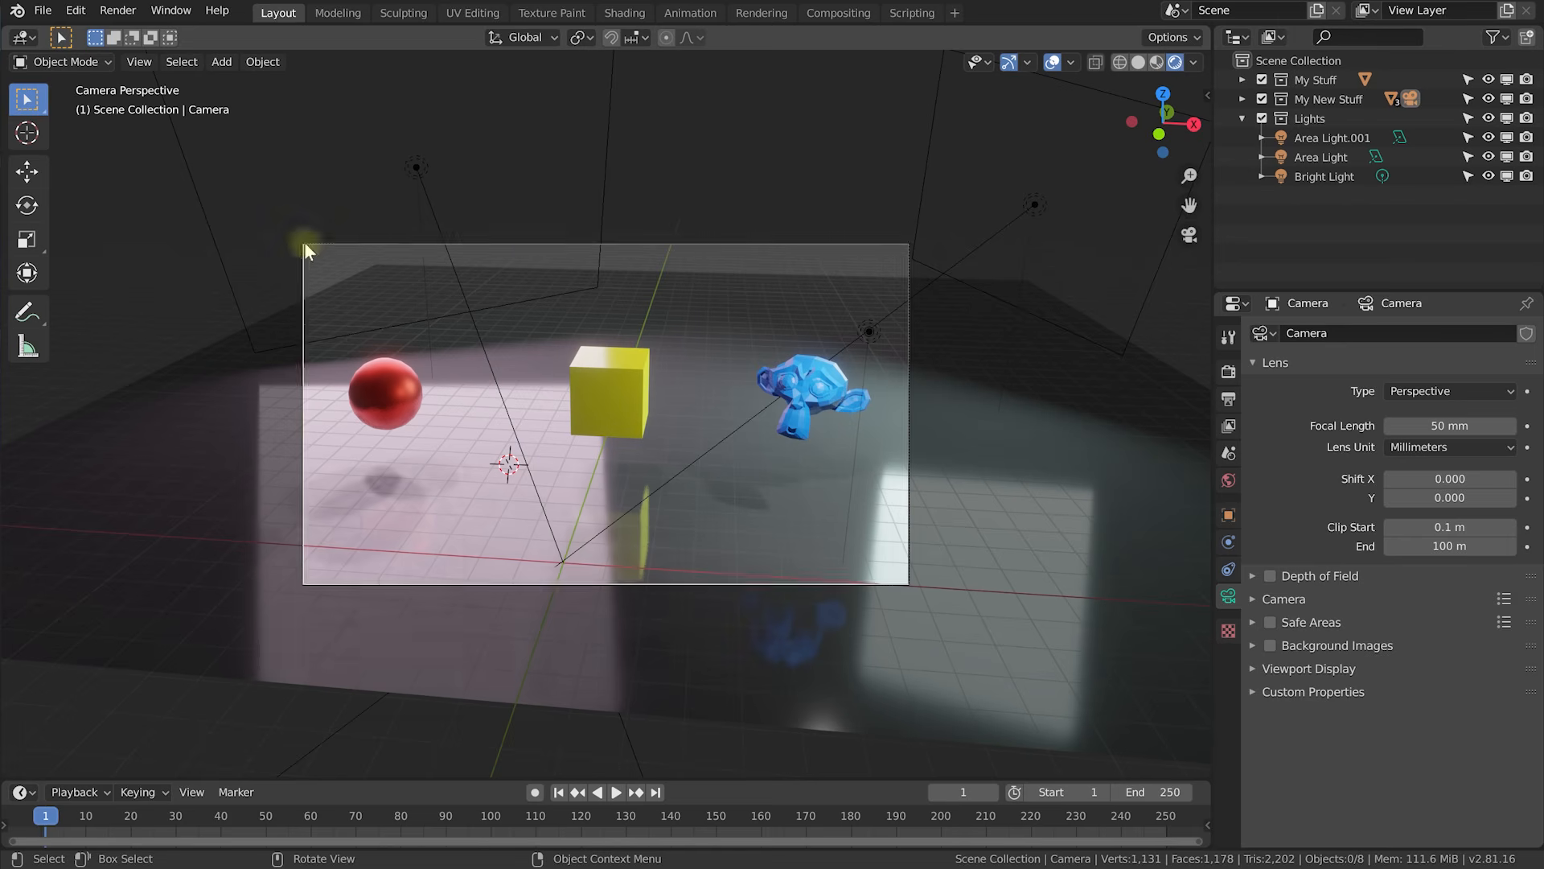
key("shift")
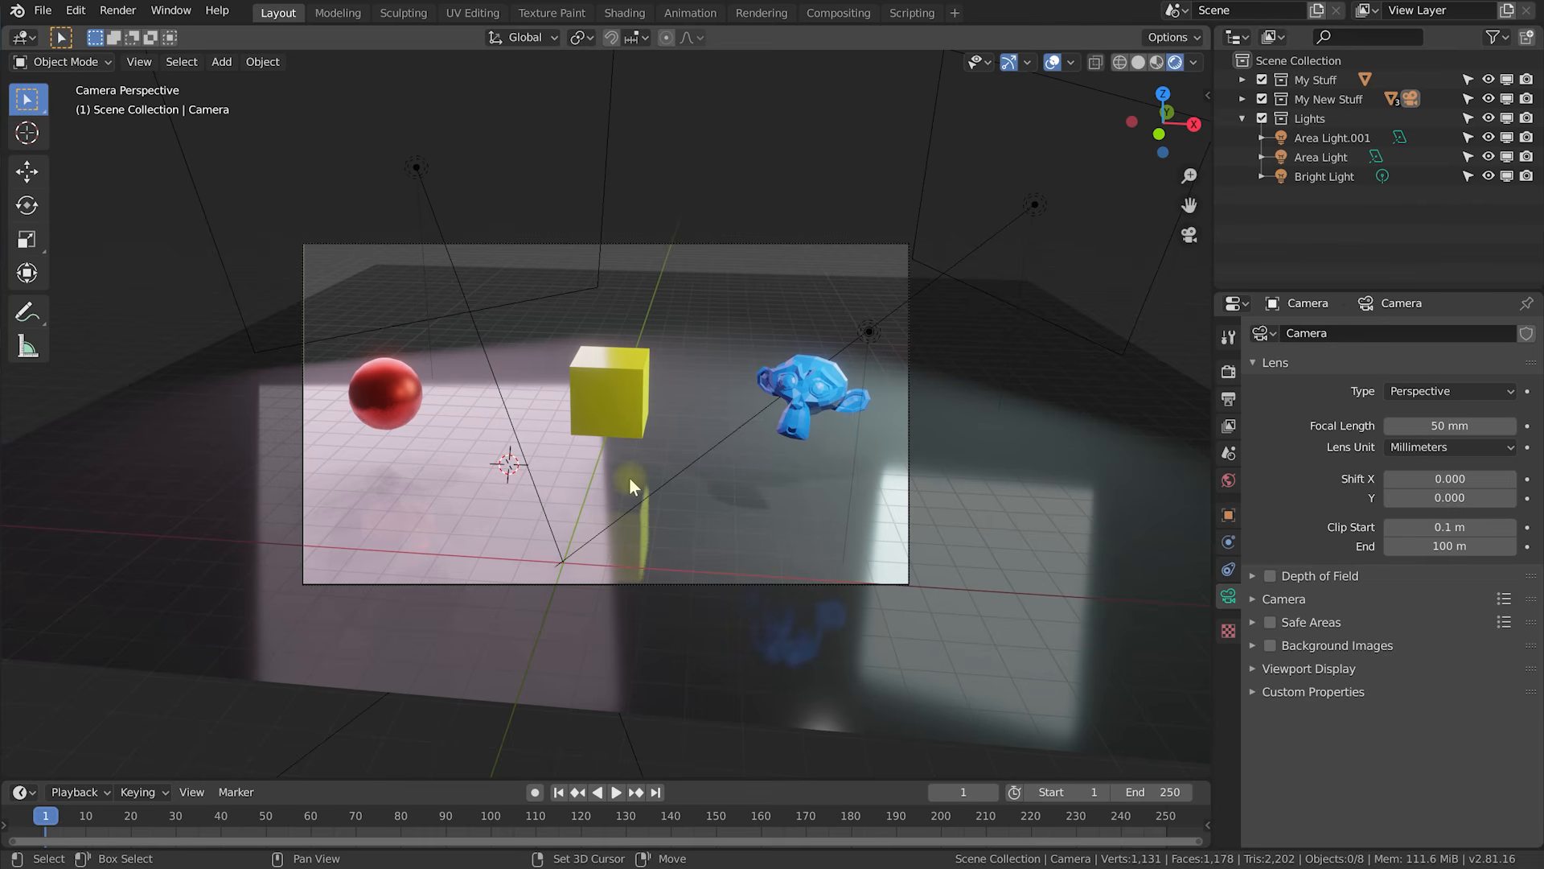
key("shift+grave")
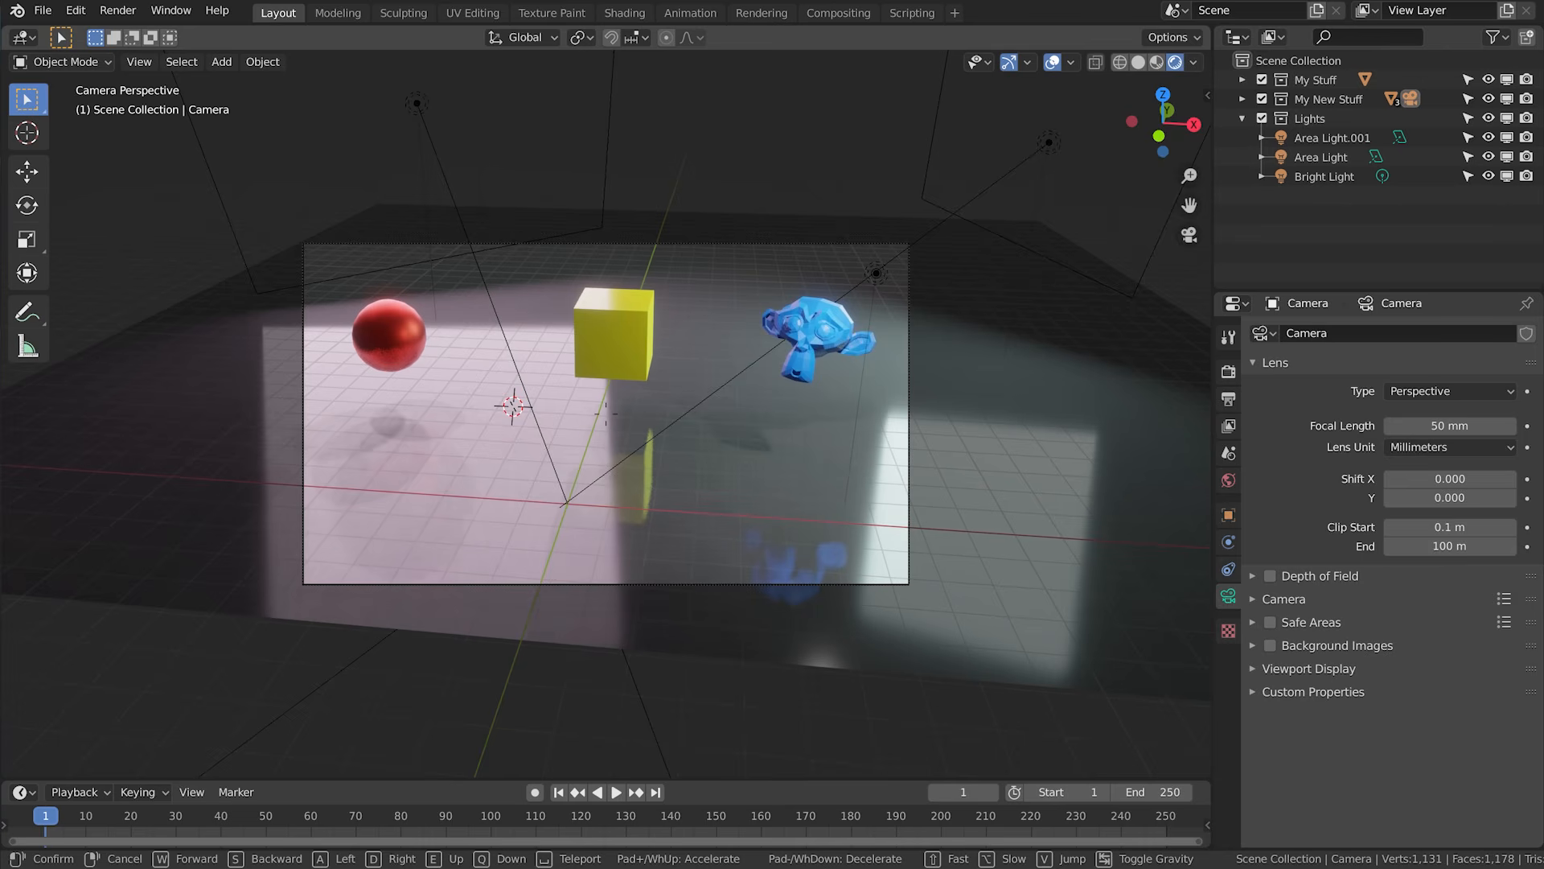
key("w")
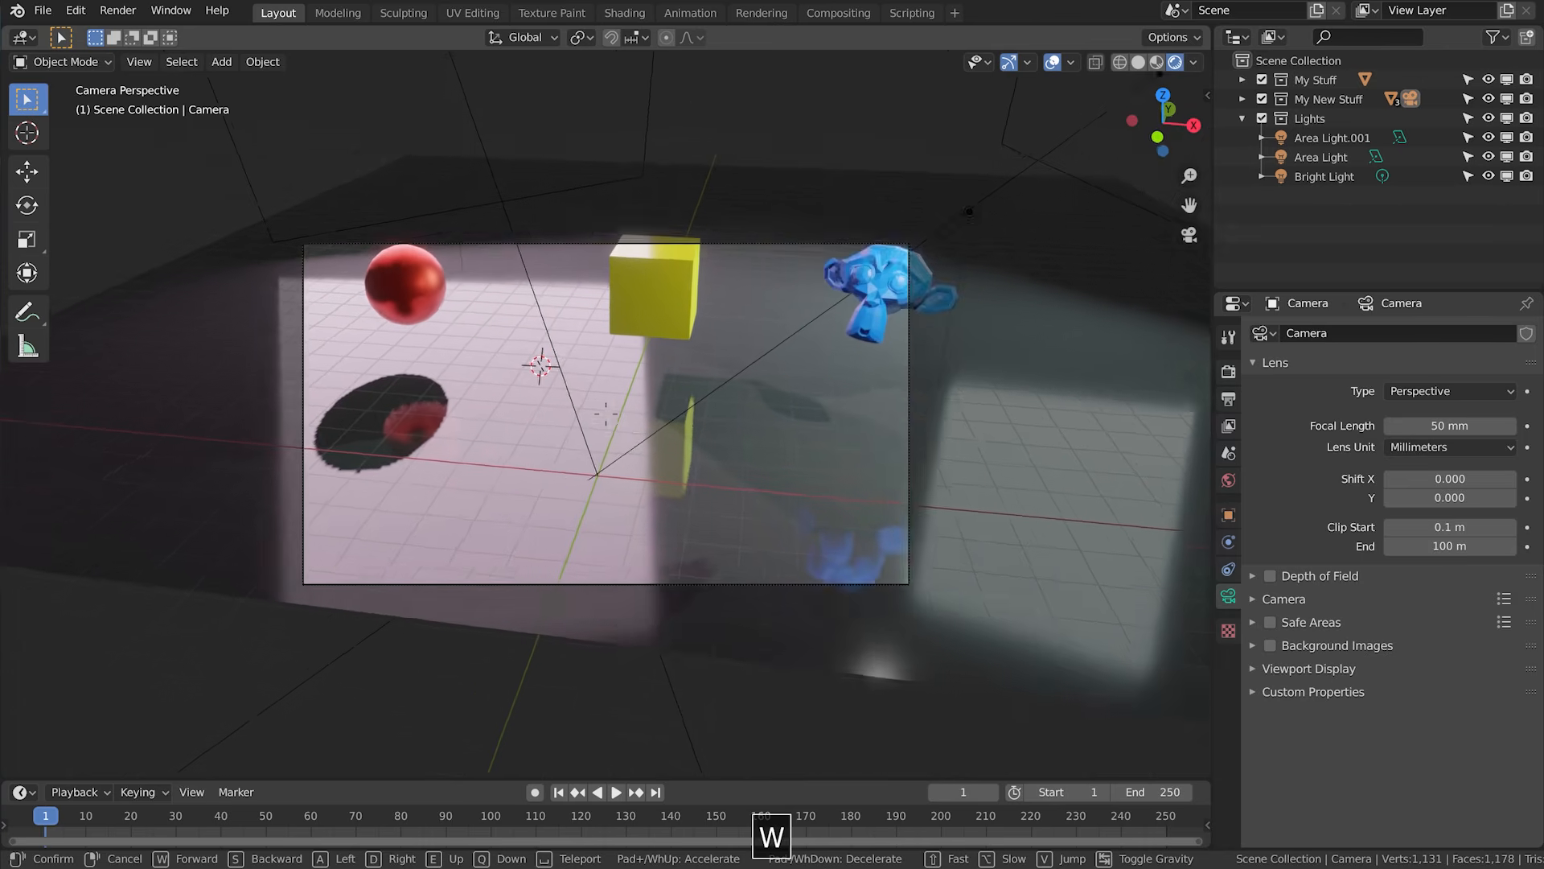
key("d")
key("a")
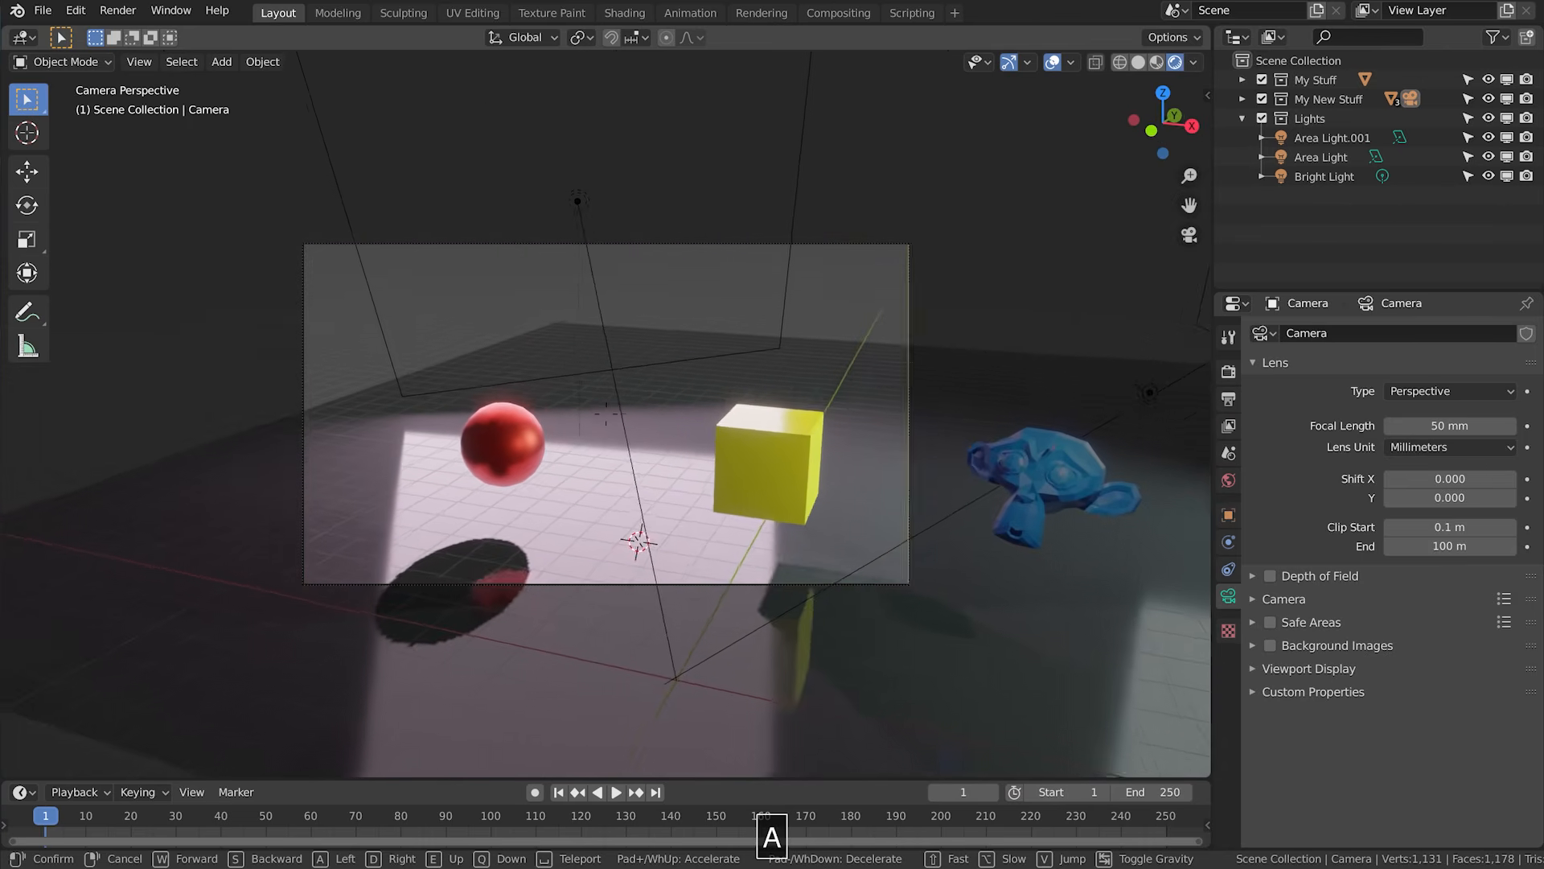
key("s")
key("q")
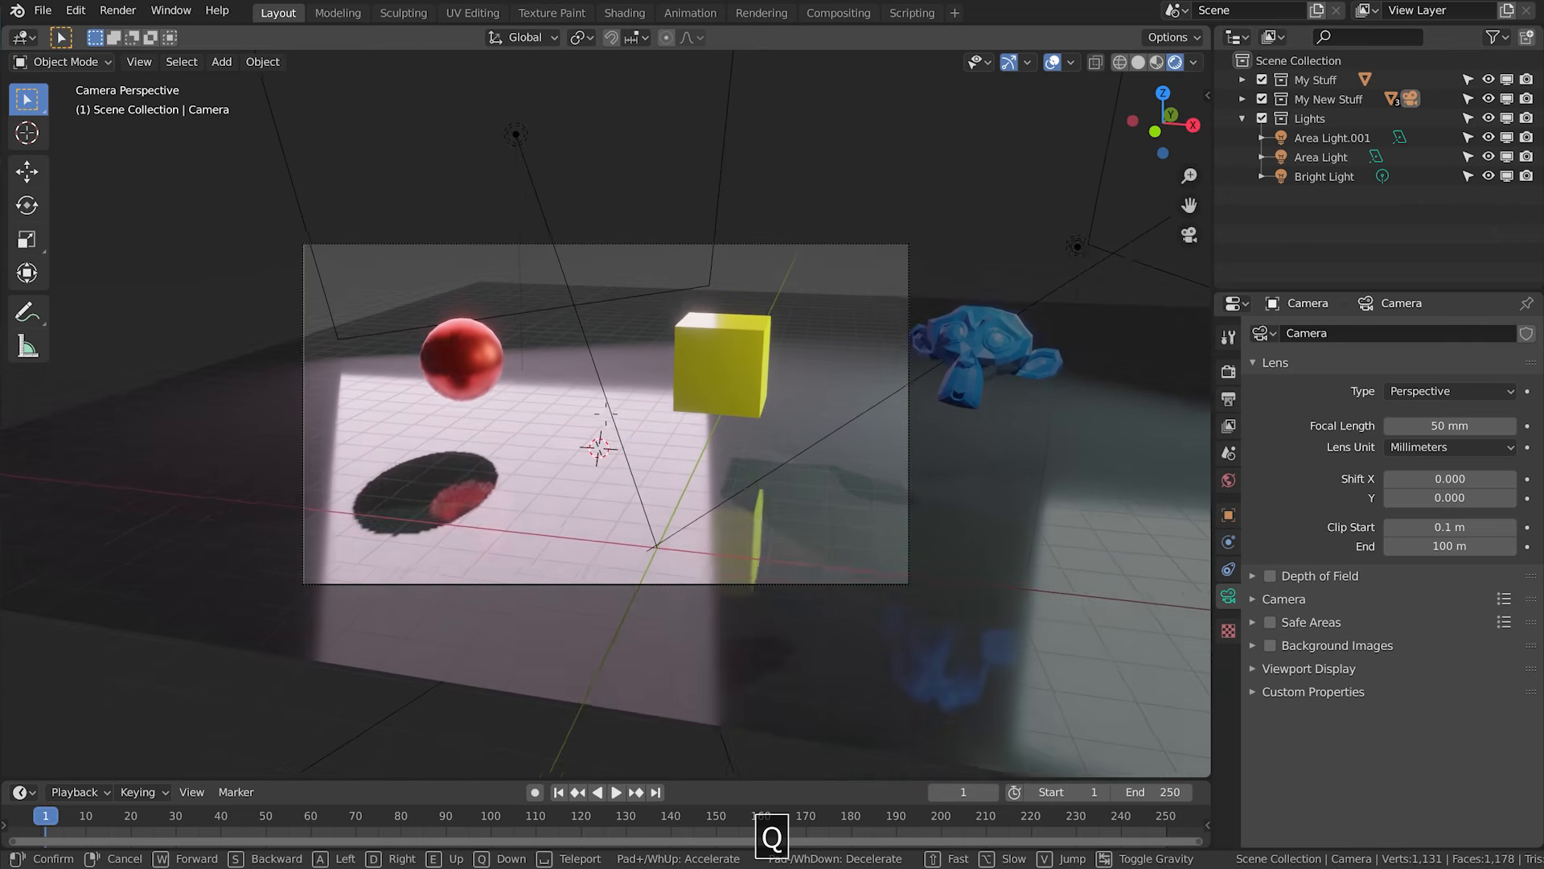
key("e")
key("w")
key("w")
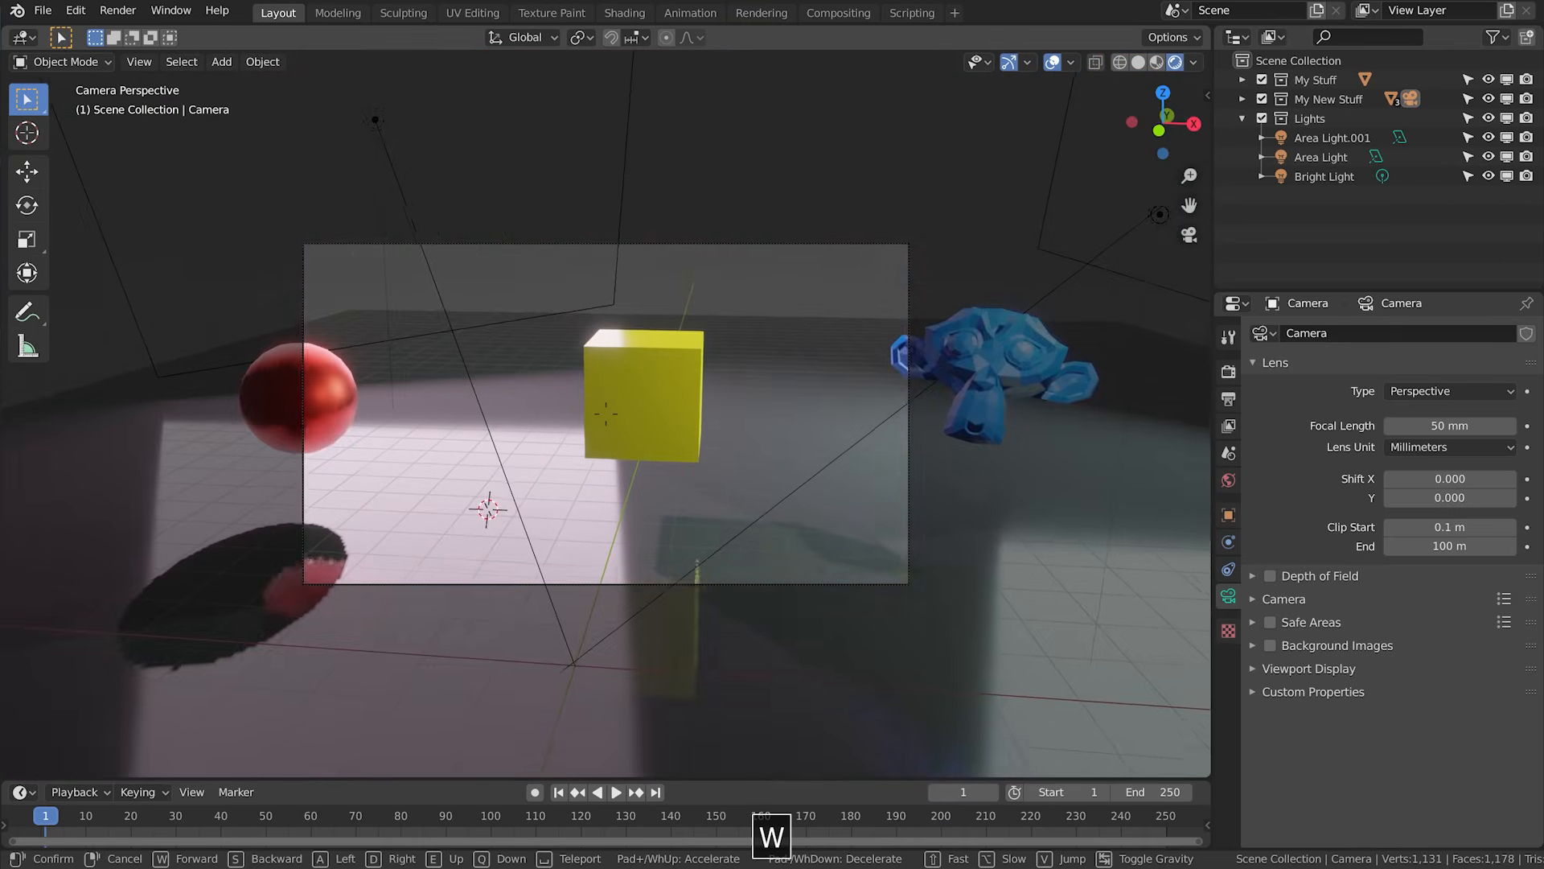
key("s")
key("a")
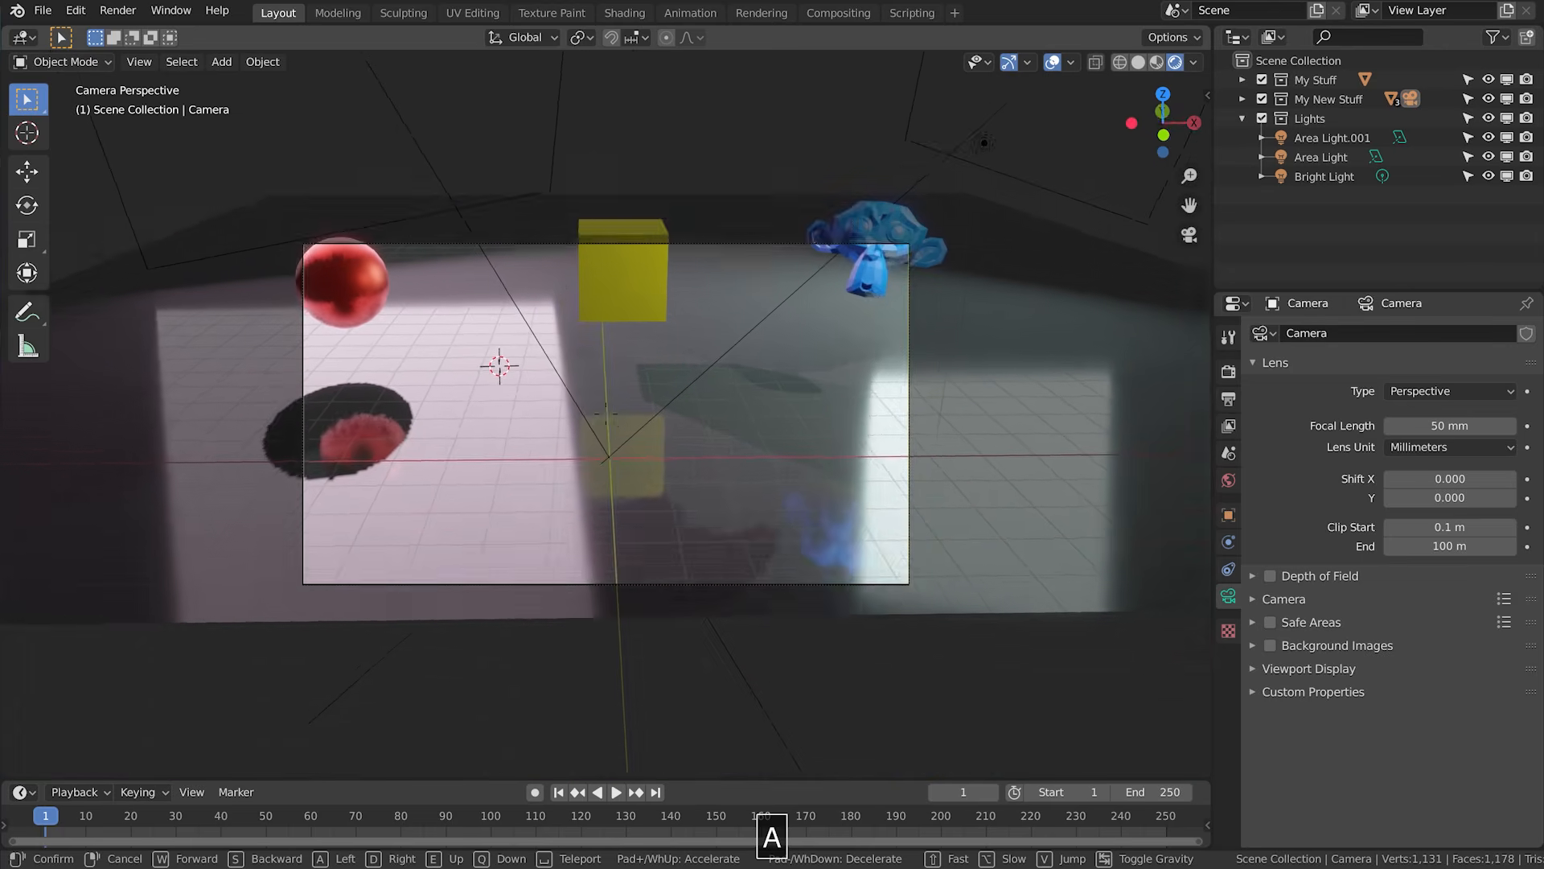
key("d")
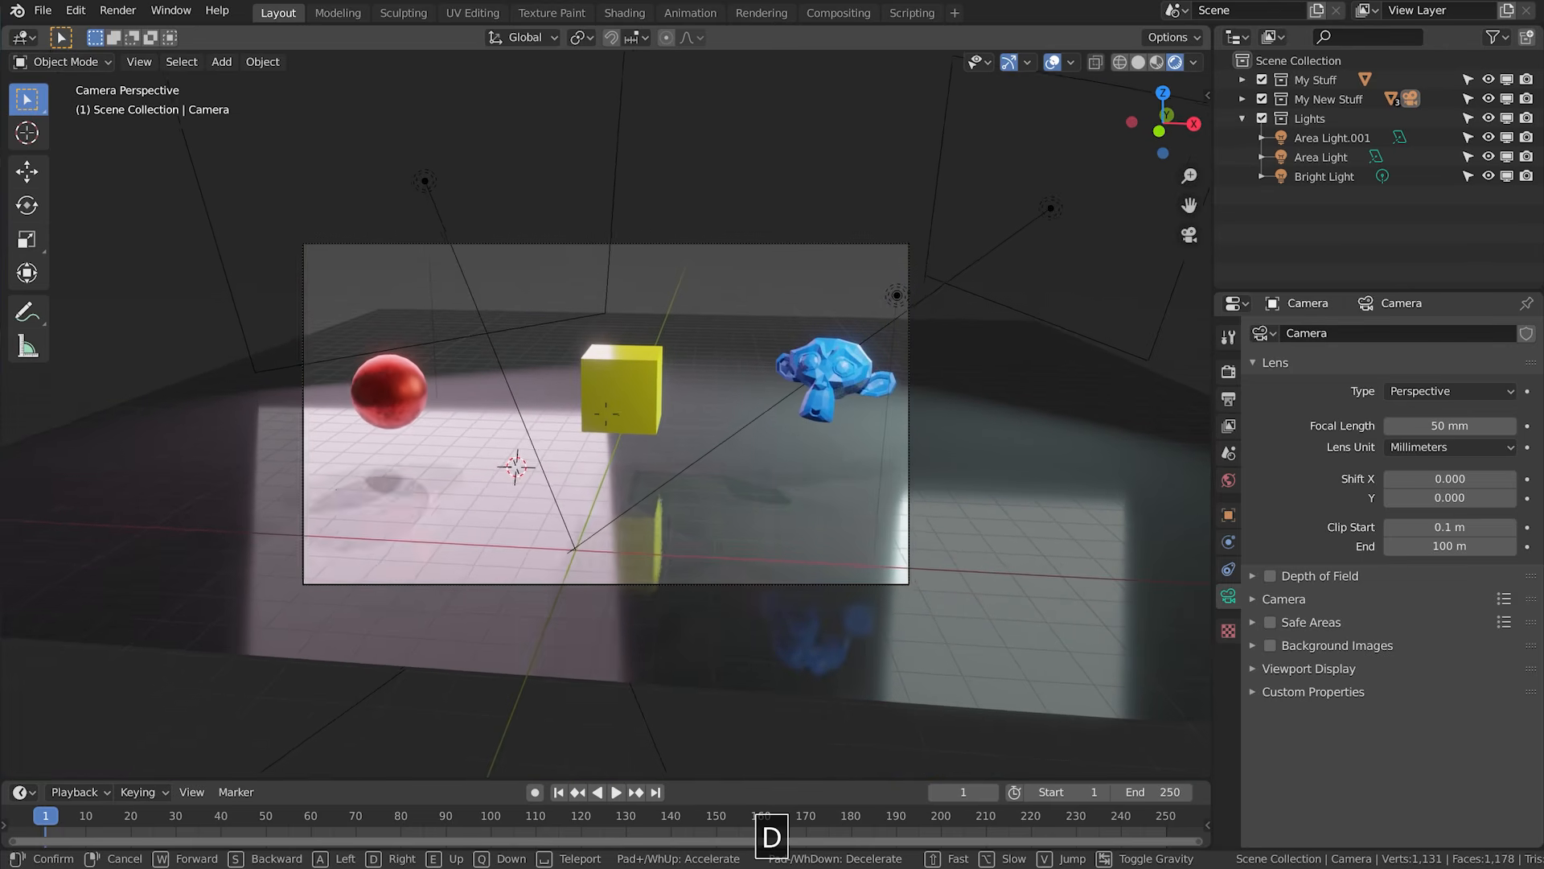
key("w")
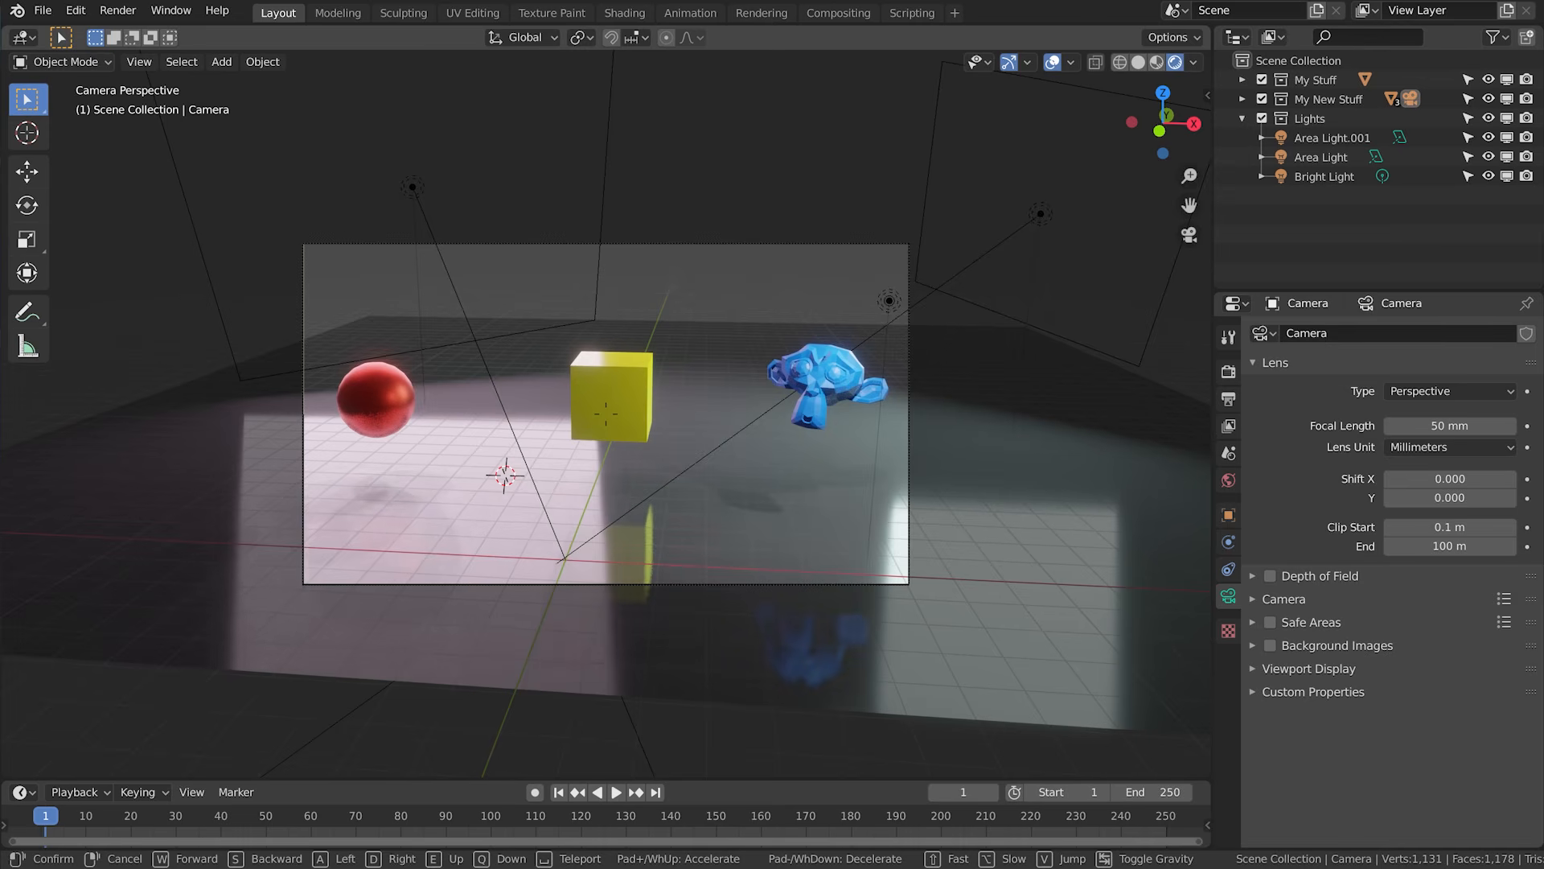
key("w")
key("s")
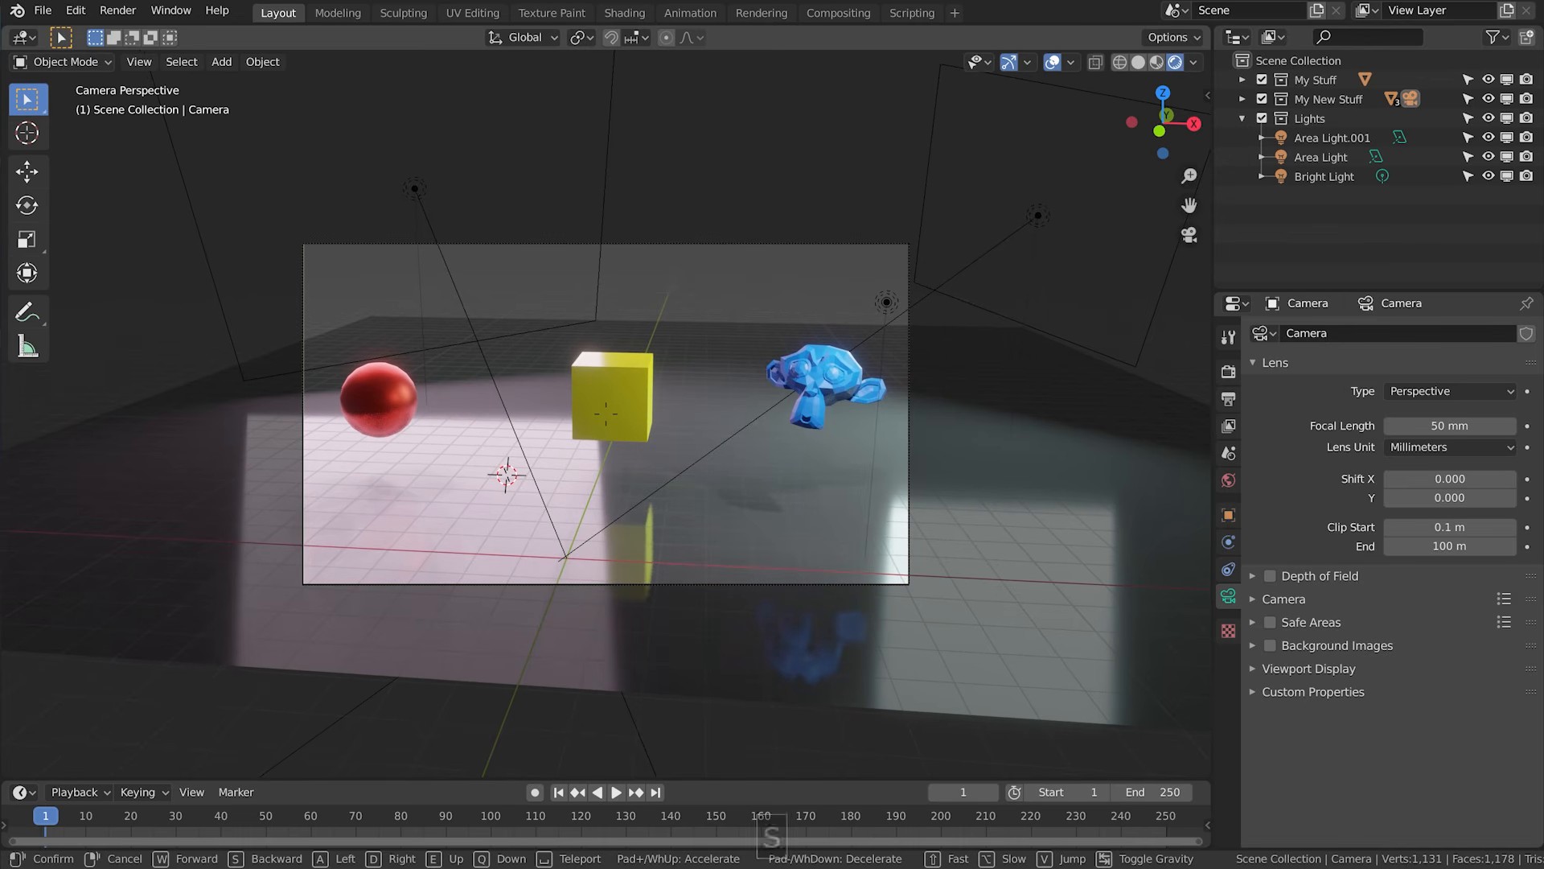
left_click(585, 437)
Render the new camera framing, close the result, and check the camera both from its own view and from outside.
mouse_move(566, 418)
middle_mouse_down()
mouse_move(601, 428)
mouse_move(588, 421)
middle_mouse_up()
key("F12")
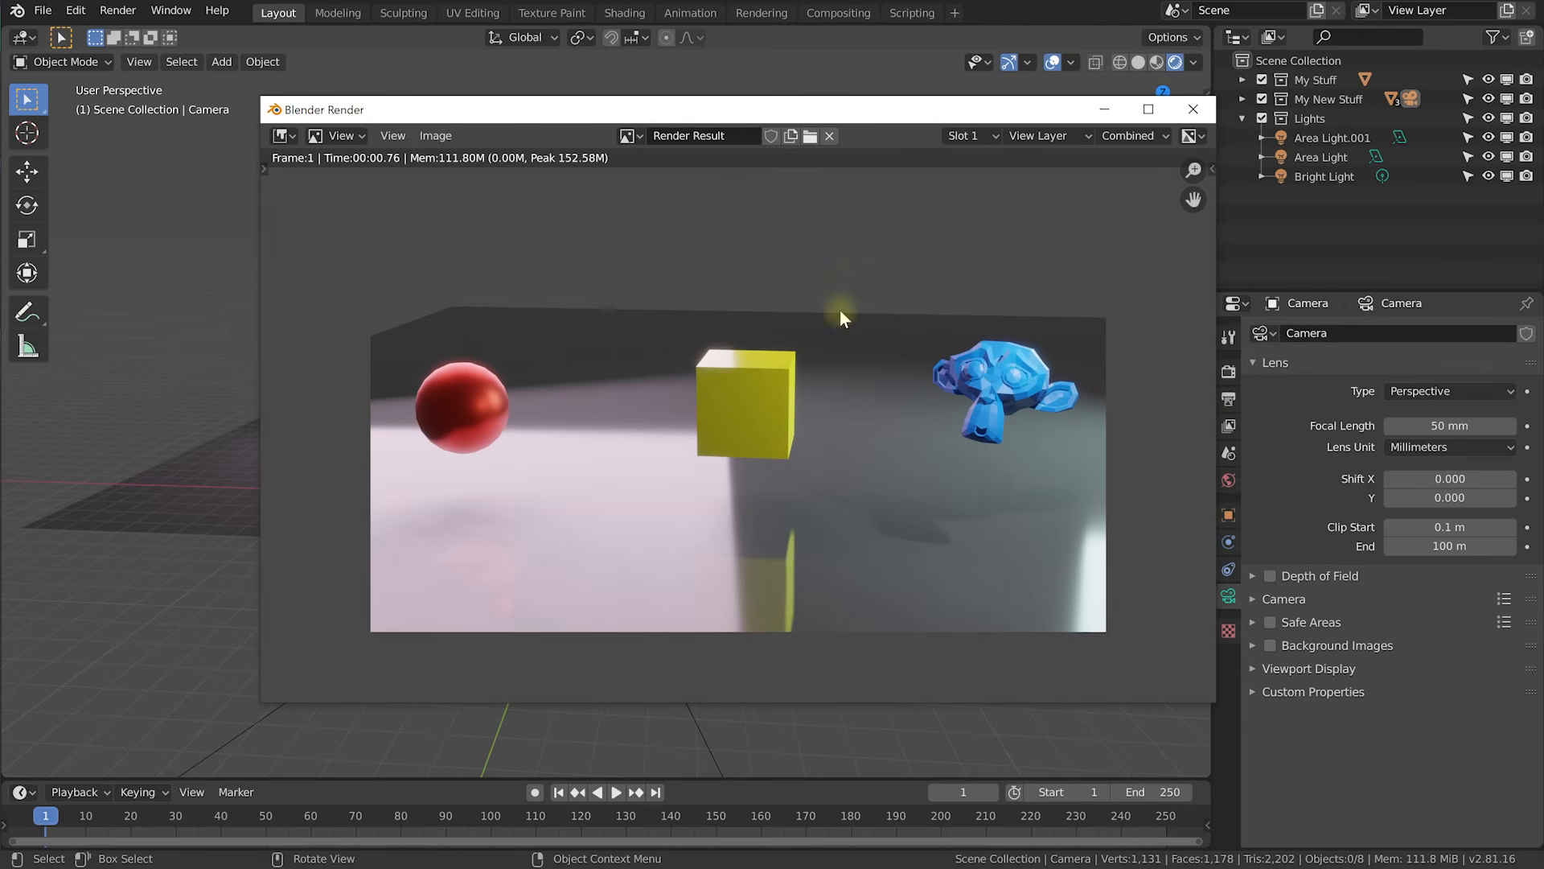
left_click(1193, 110)
key("KP_0")
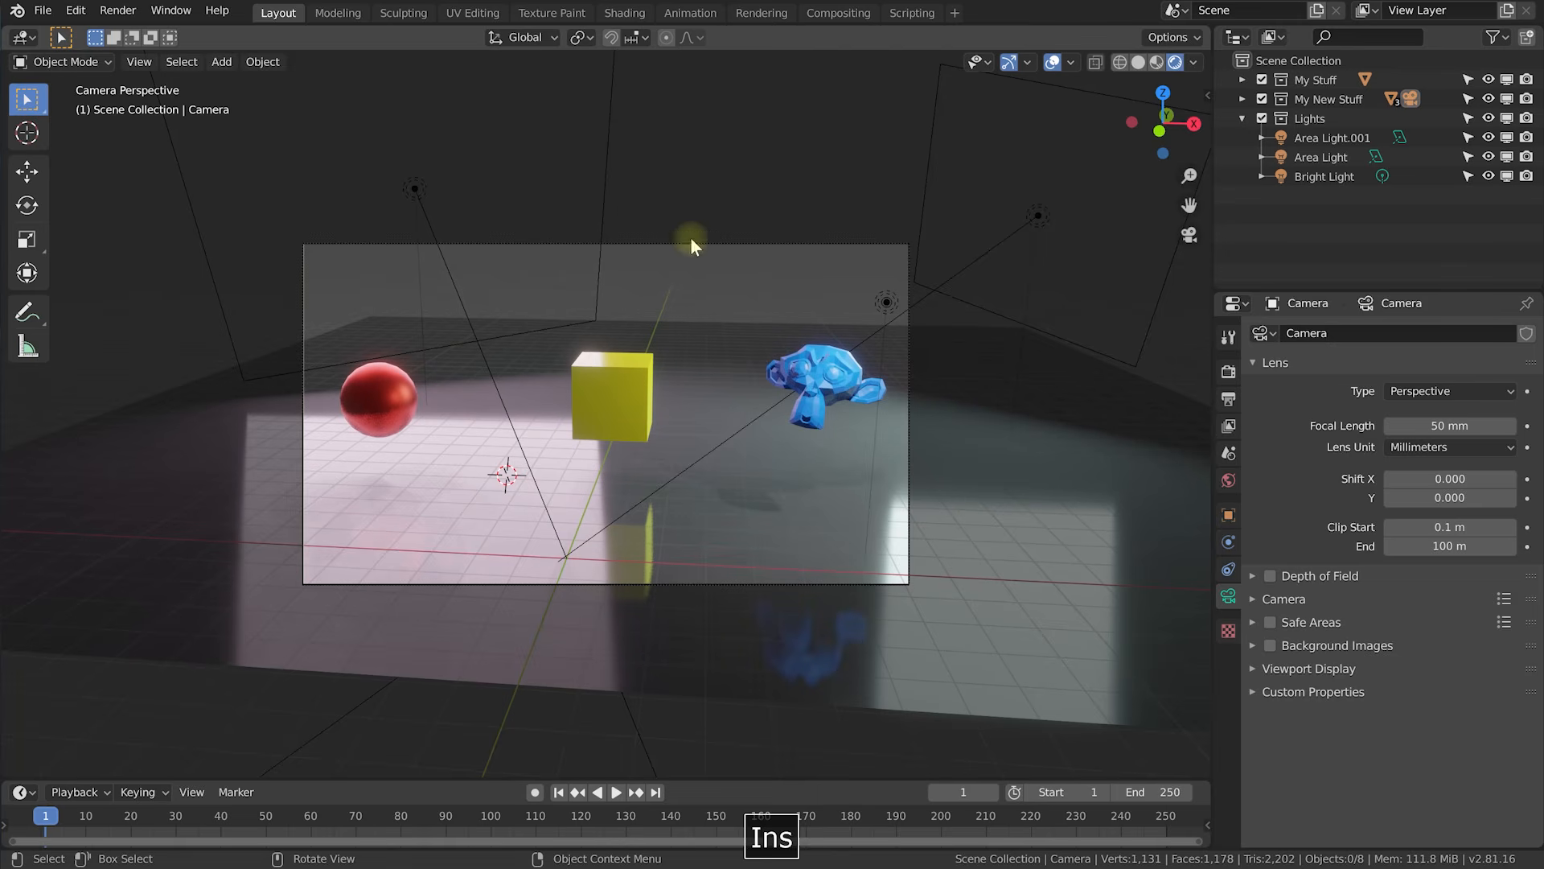
middle_click_drag(587, 438, 692, 436)
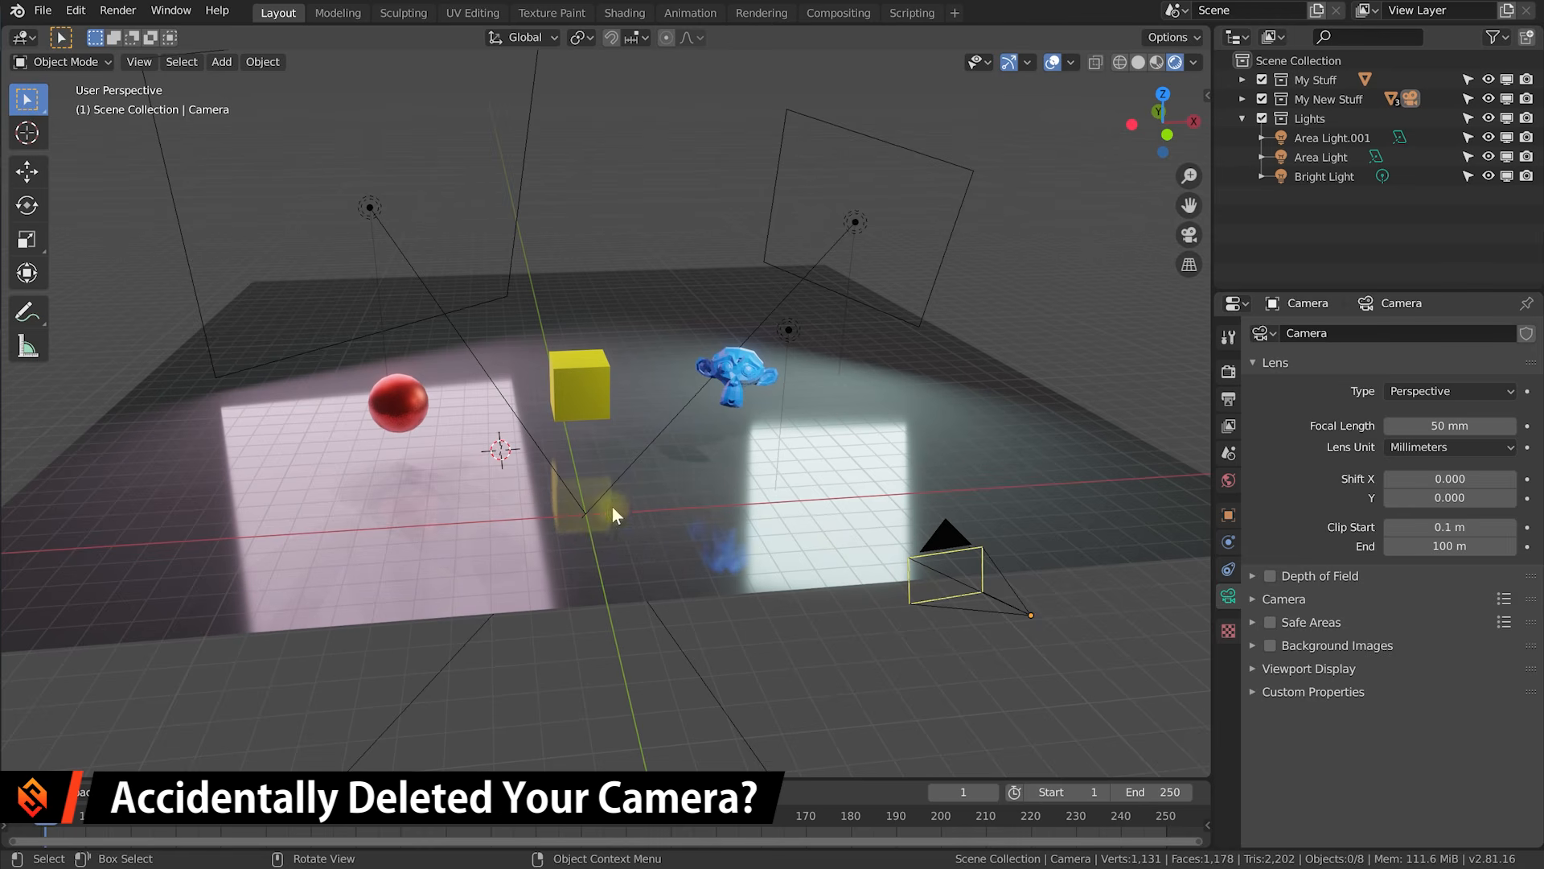
Add a second camera and move it about 5.65 m in X, 3.1 m in Y and 9.53 m in Z.
key("shift+a")
mouse_move(615, 565)
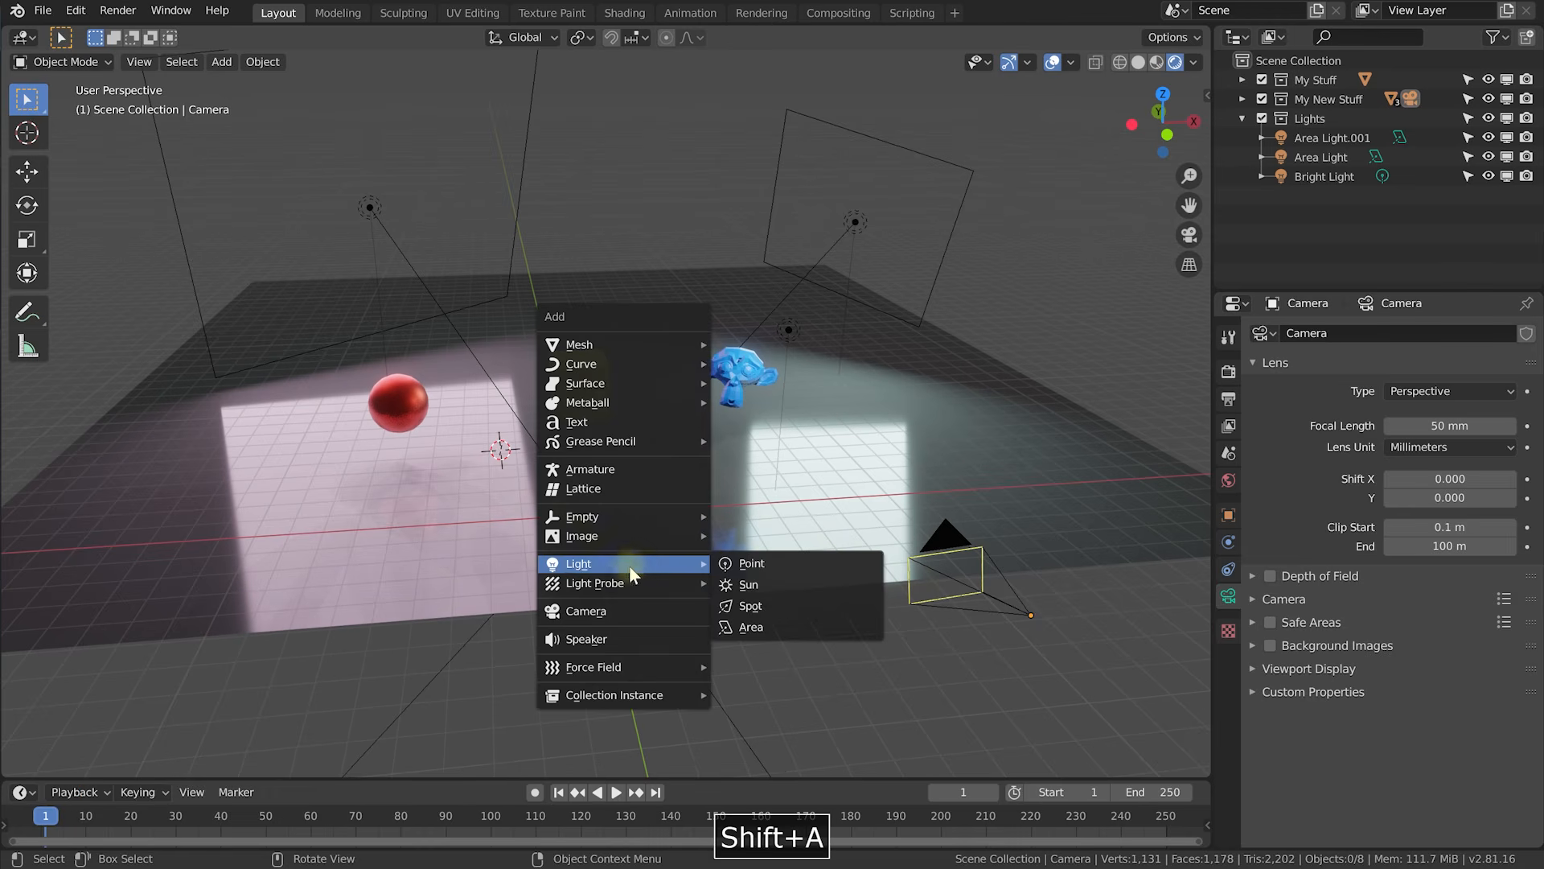
left_click(607, 615)
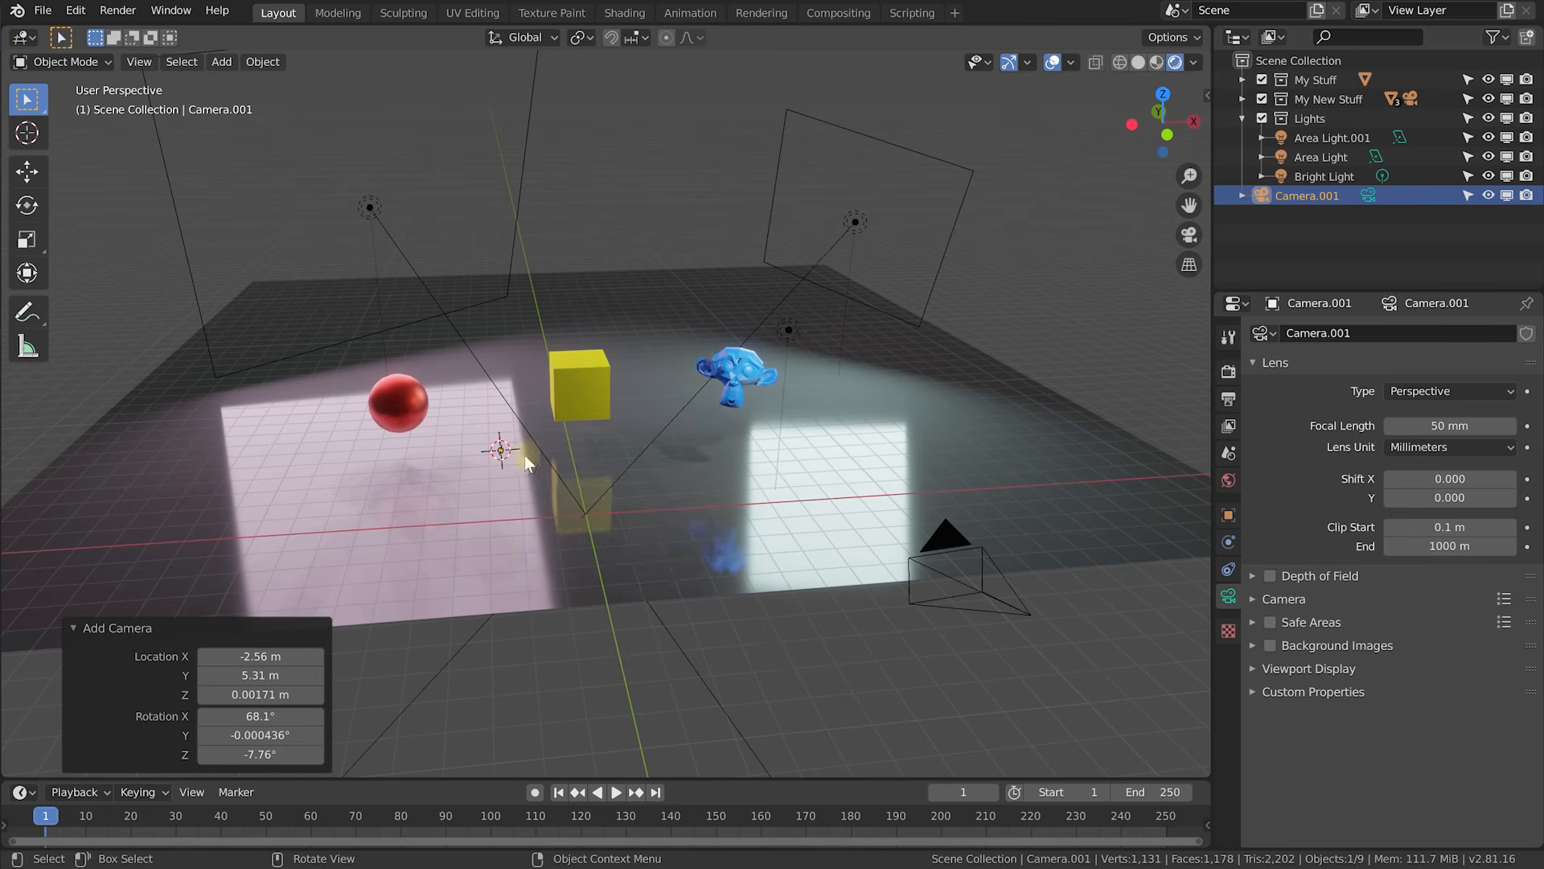
key("g")
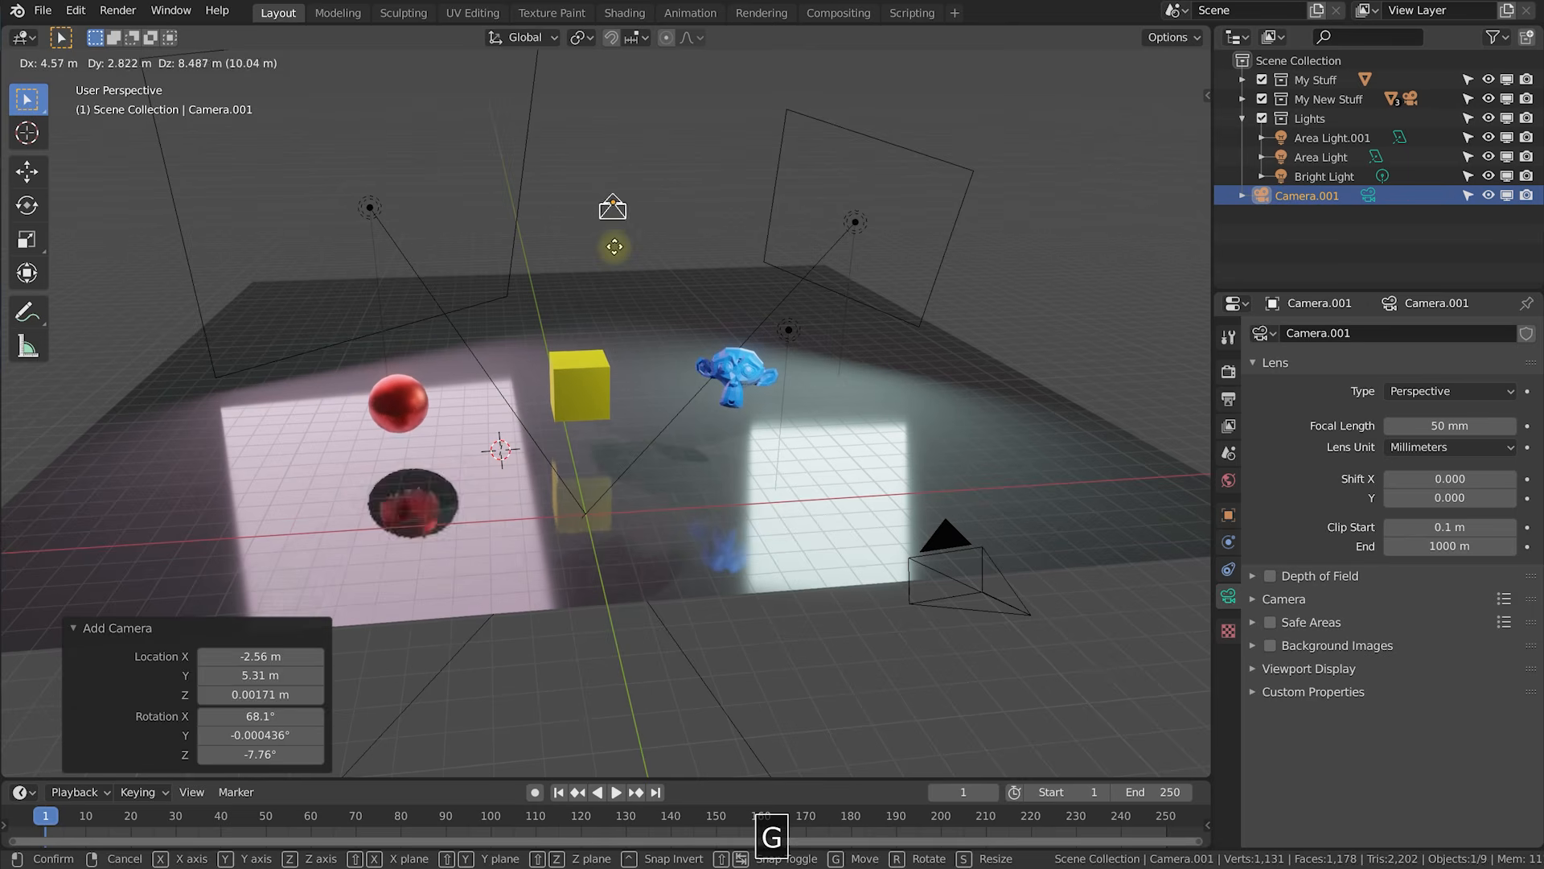
left_click(640, 215)
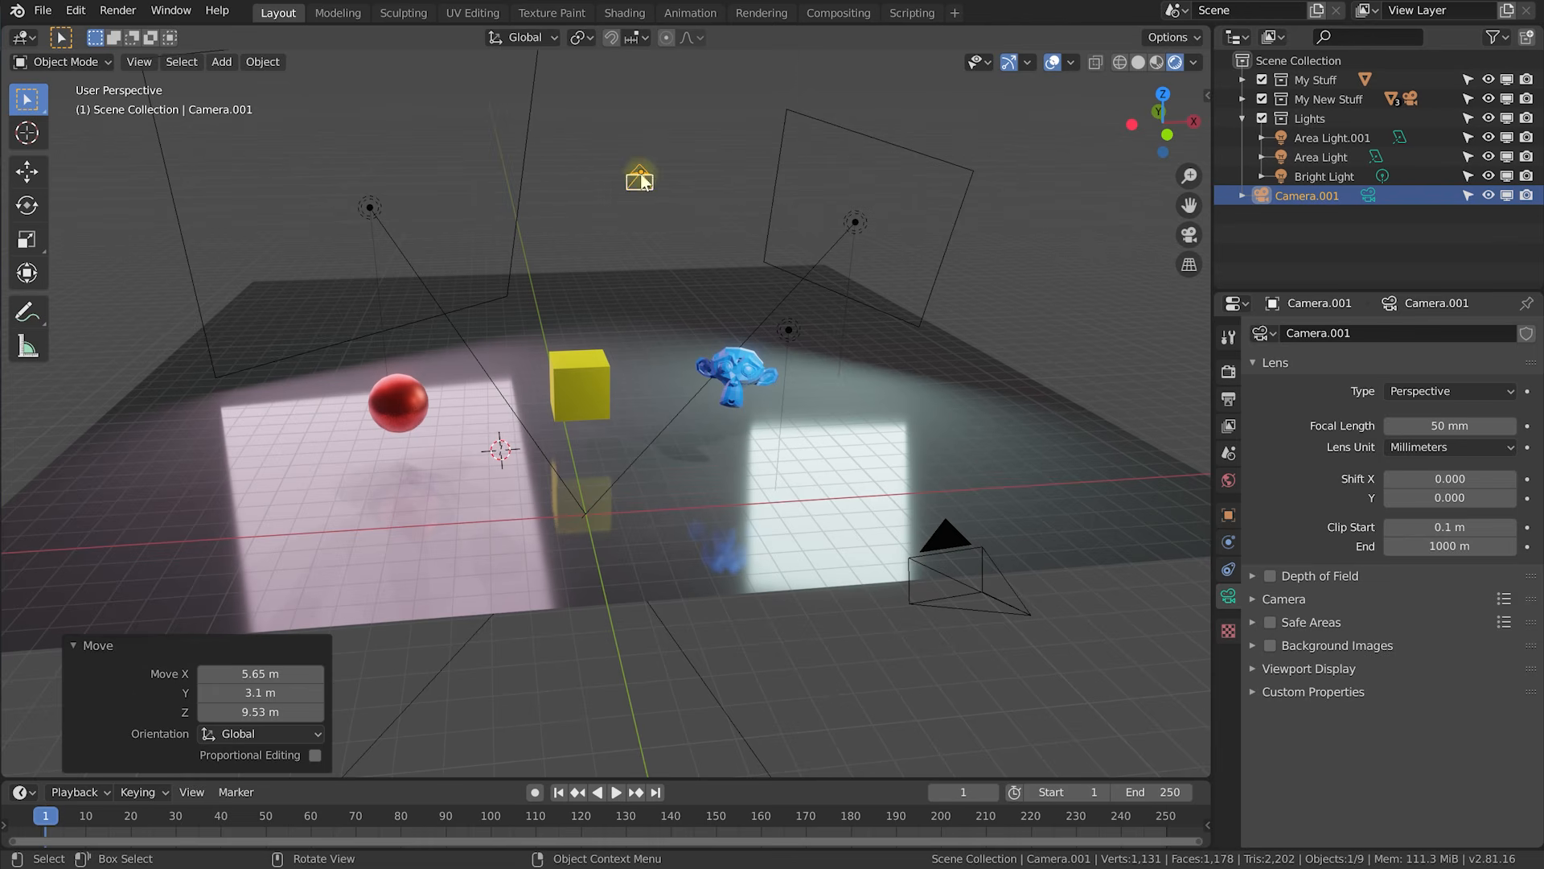
Select the original camera and locate the option for setting the active object as the scene's camera.
left_click(948, 542)
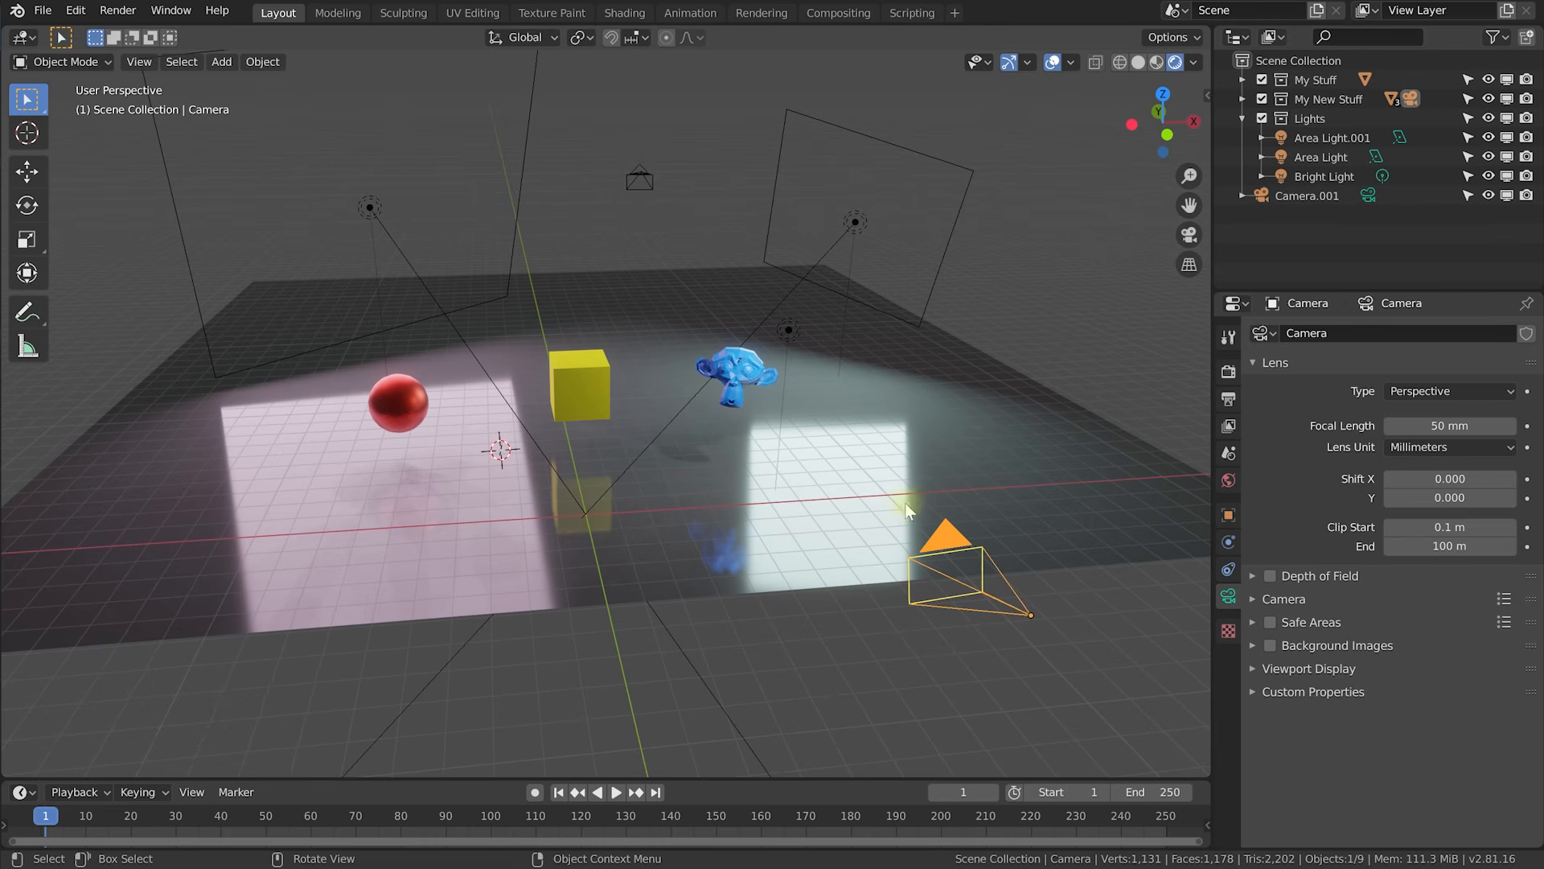
left_click(137, 65)
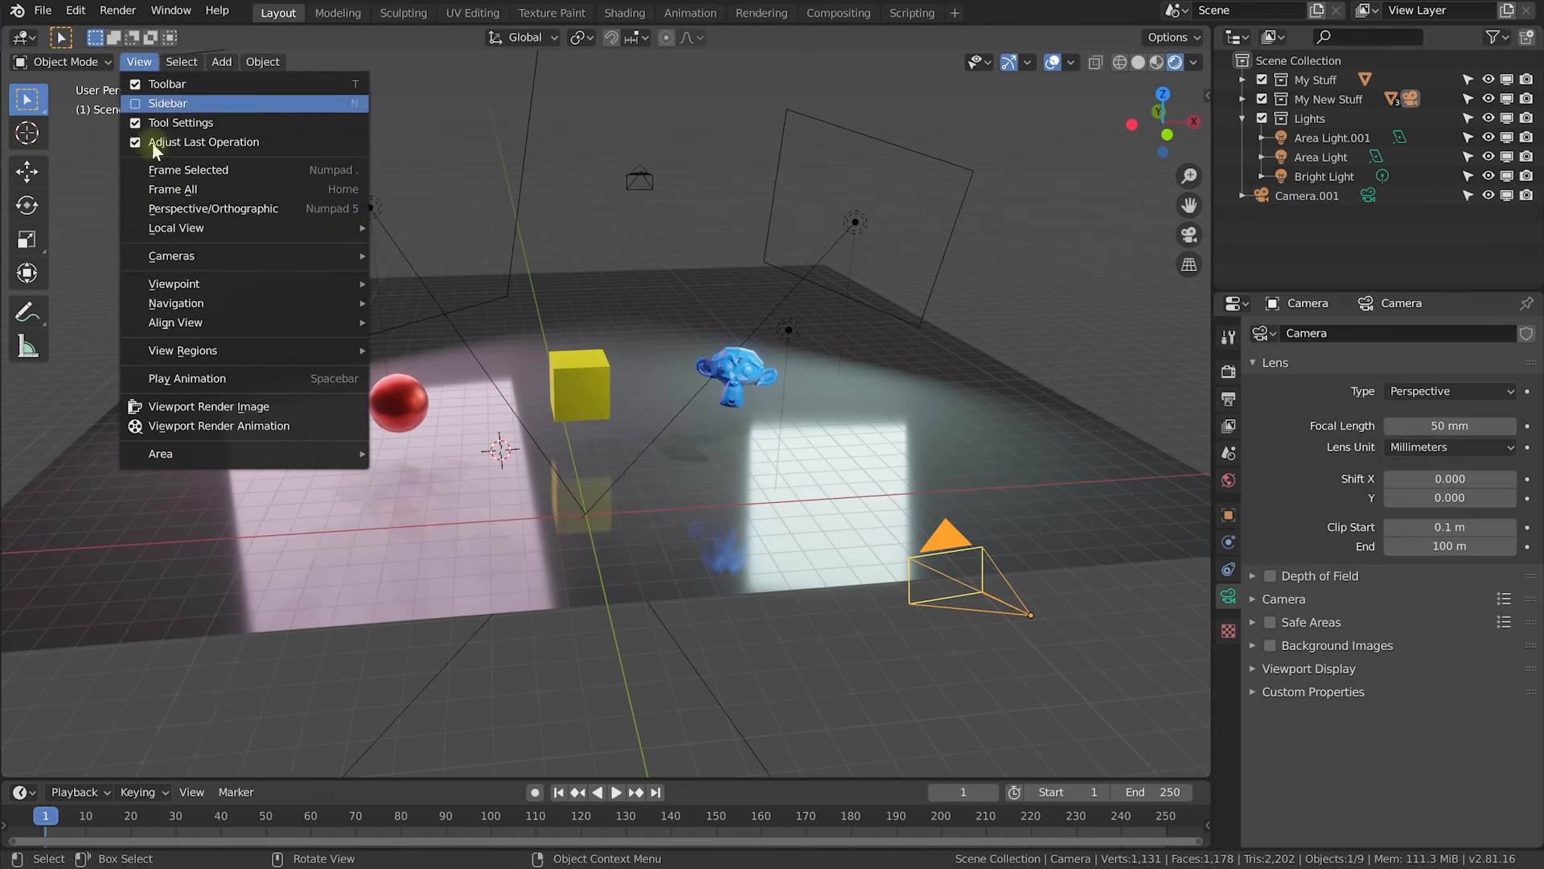
mouse_move(175, 259)
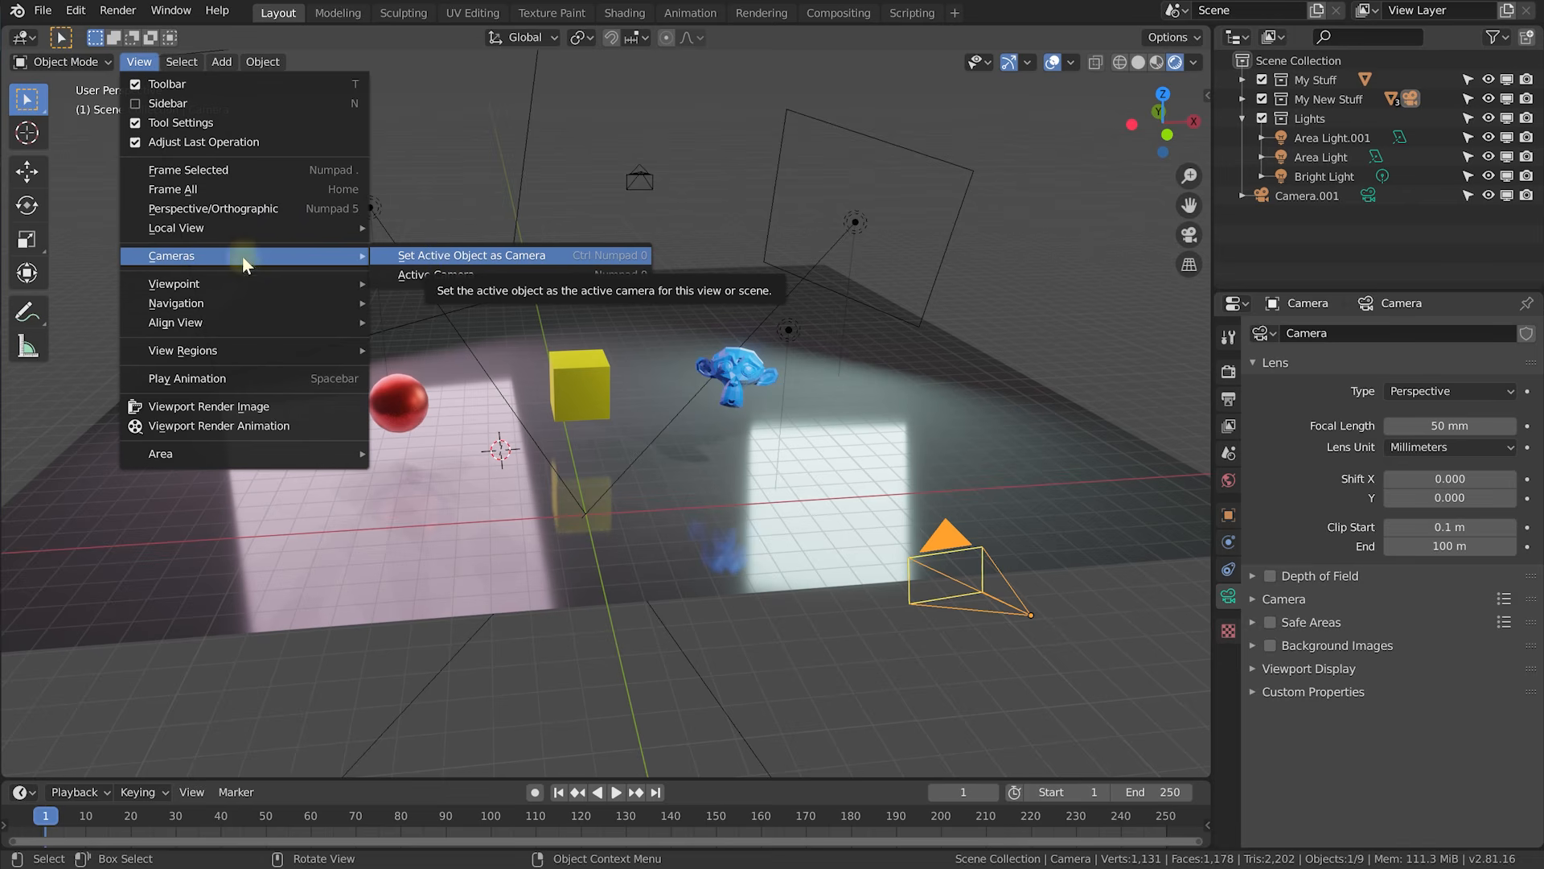
Delete the second camera above the scene.
left_click(642, 174)
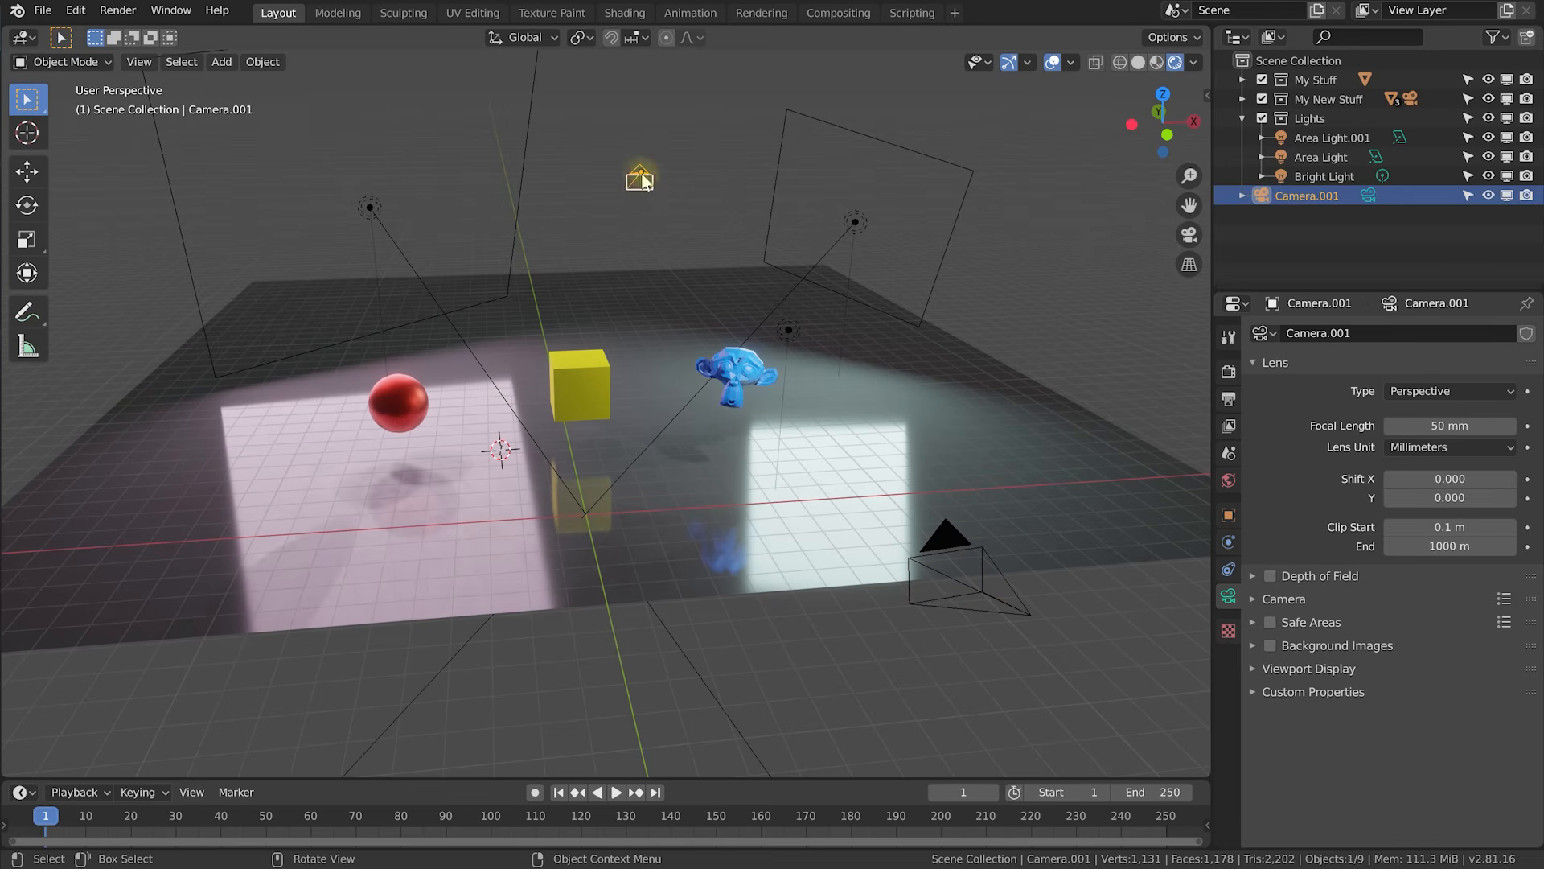
key("x")
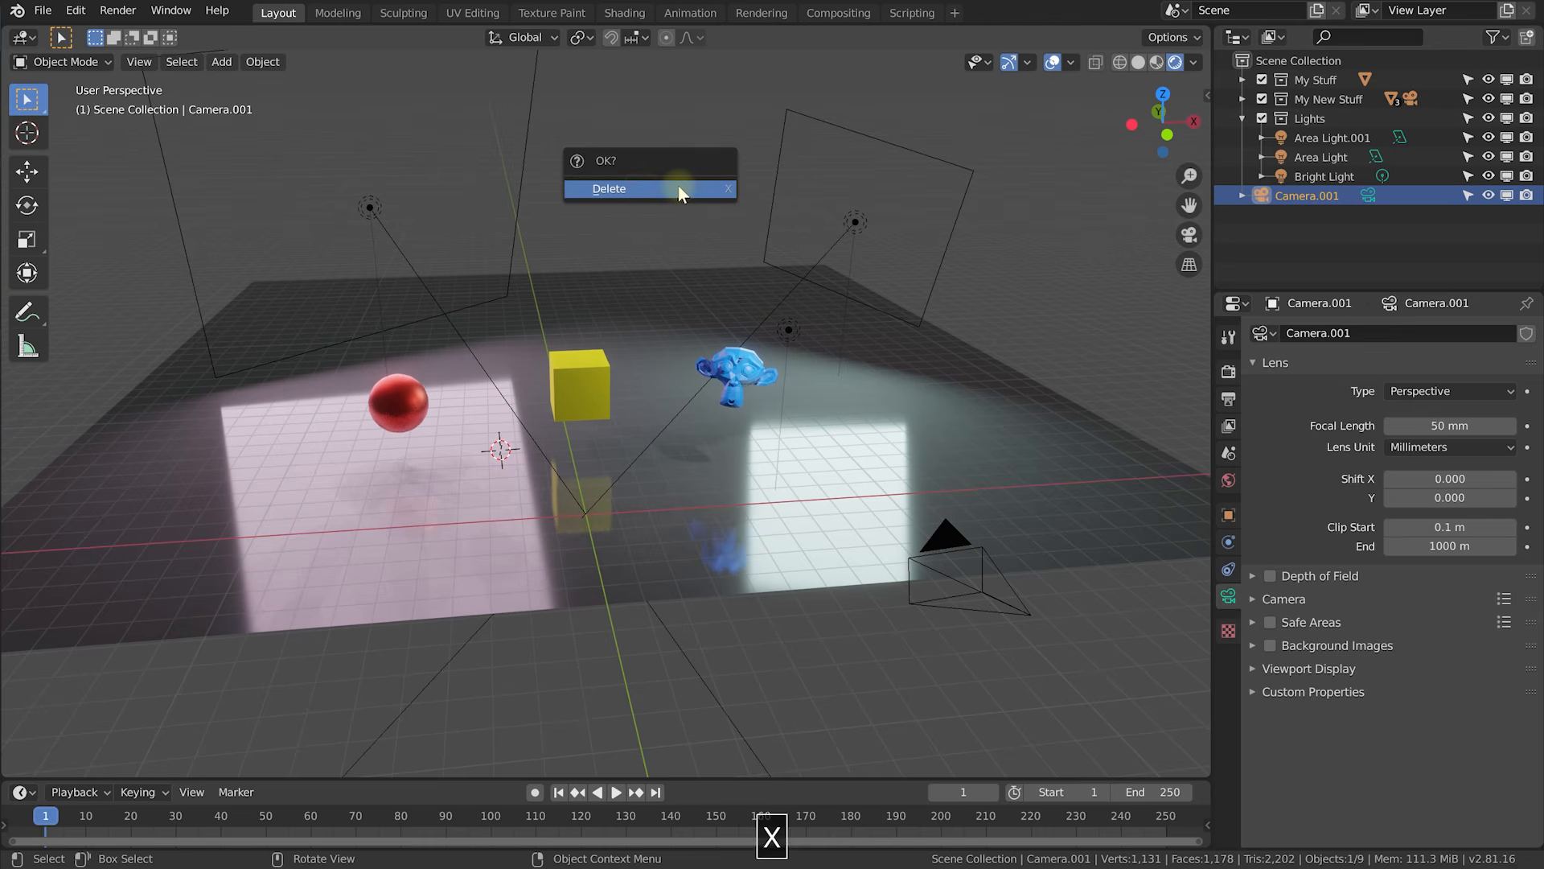
left_click(678, 190)
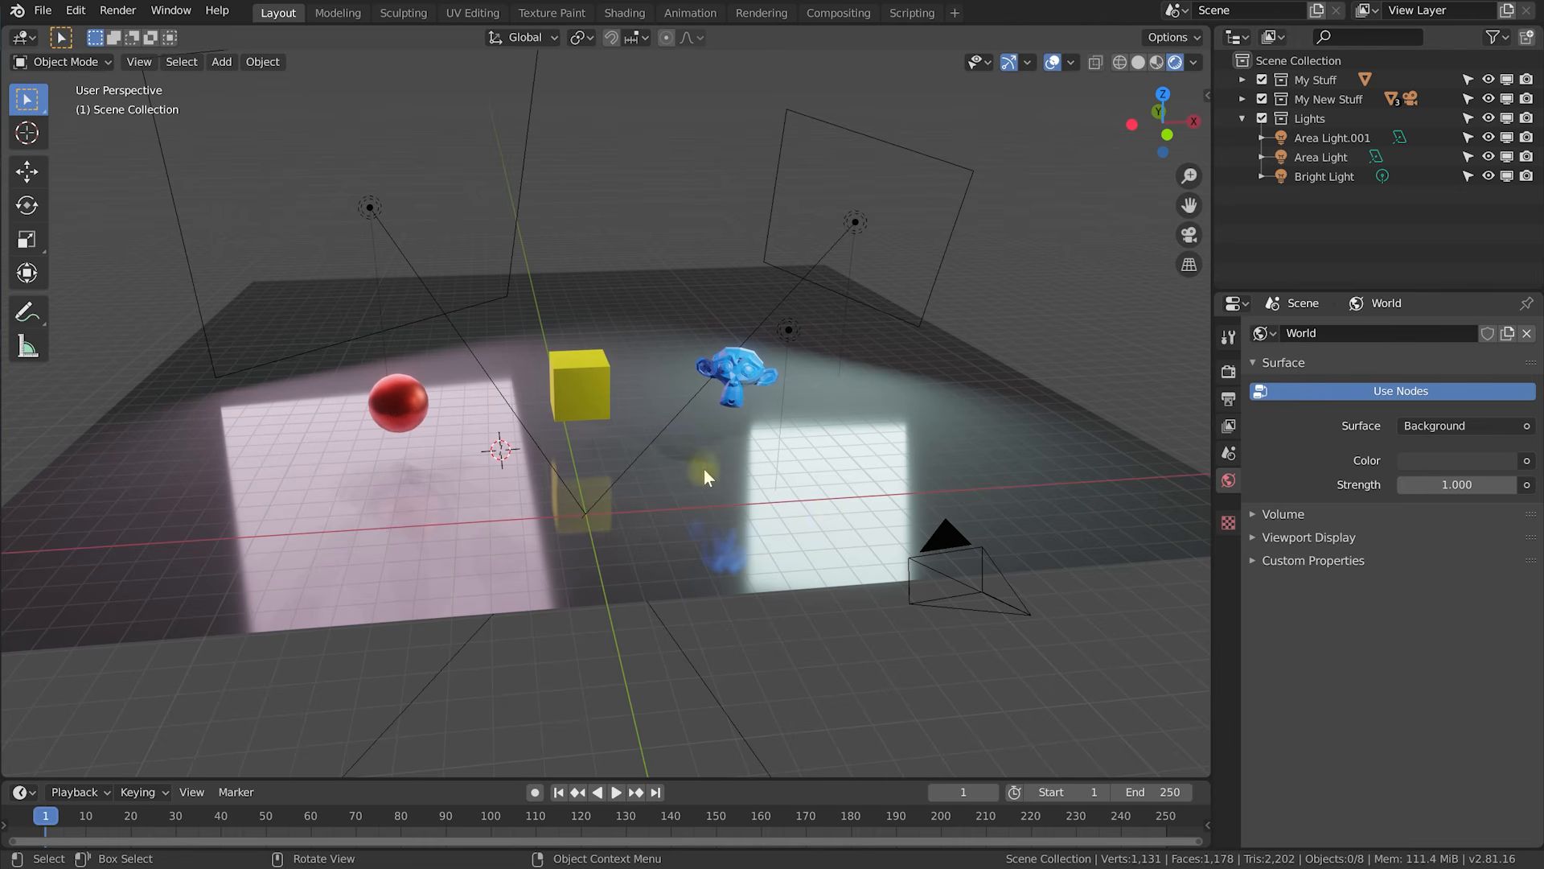
Look through the remaining camera, shift its view slightly with walk navigation and confirm the position.
middle_click_drag(692, 473, 693, 465)
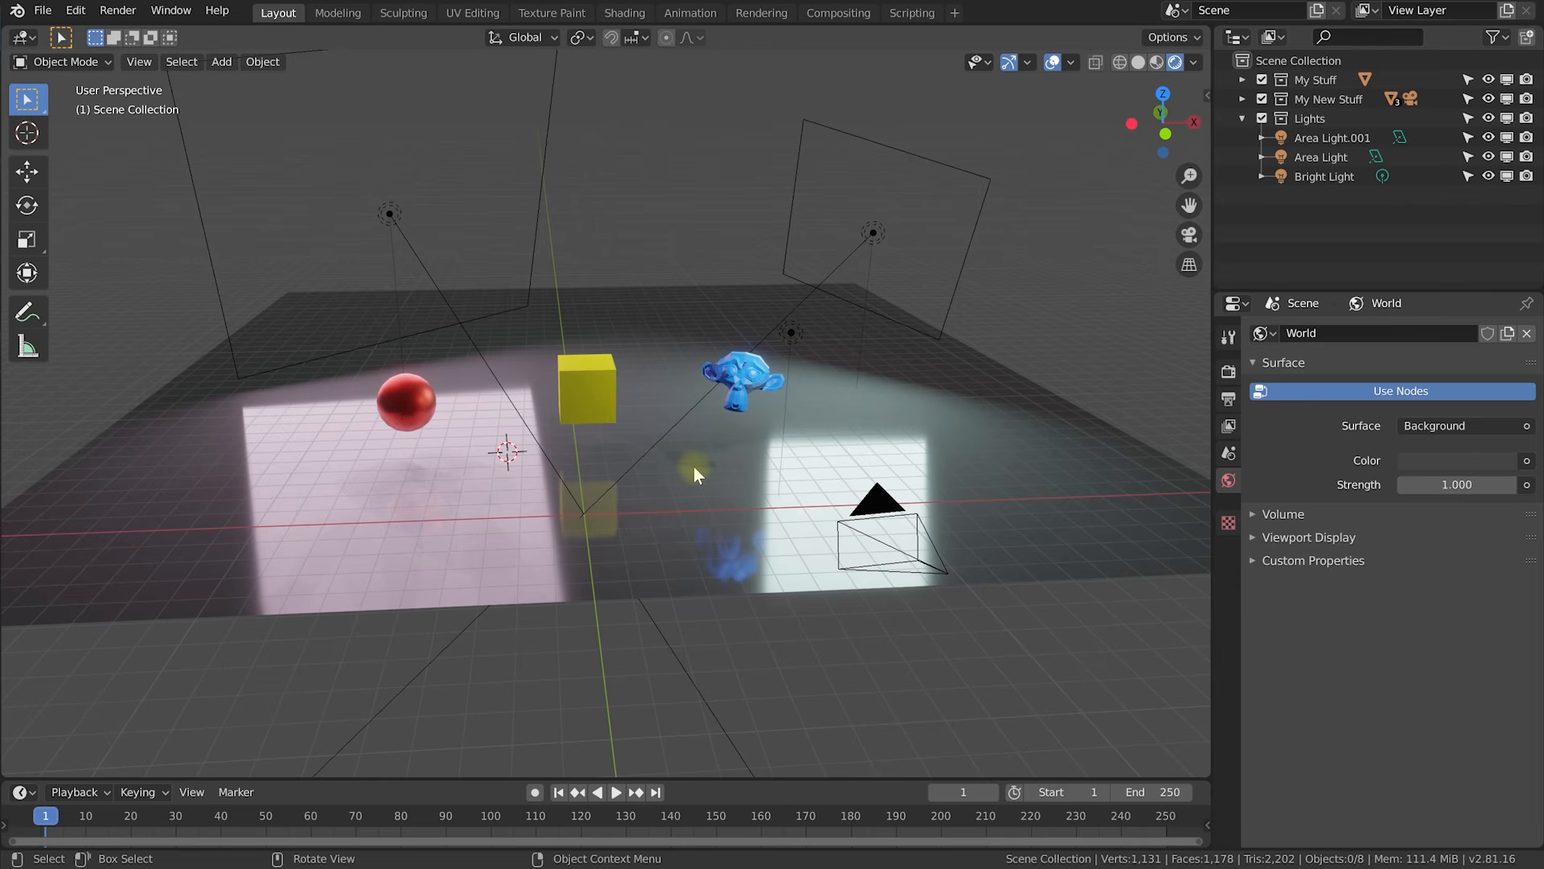
key("KP_0")
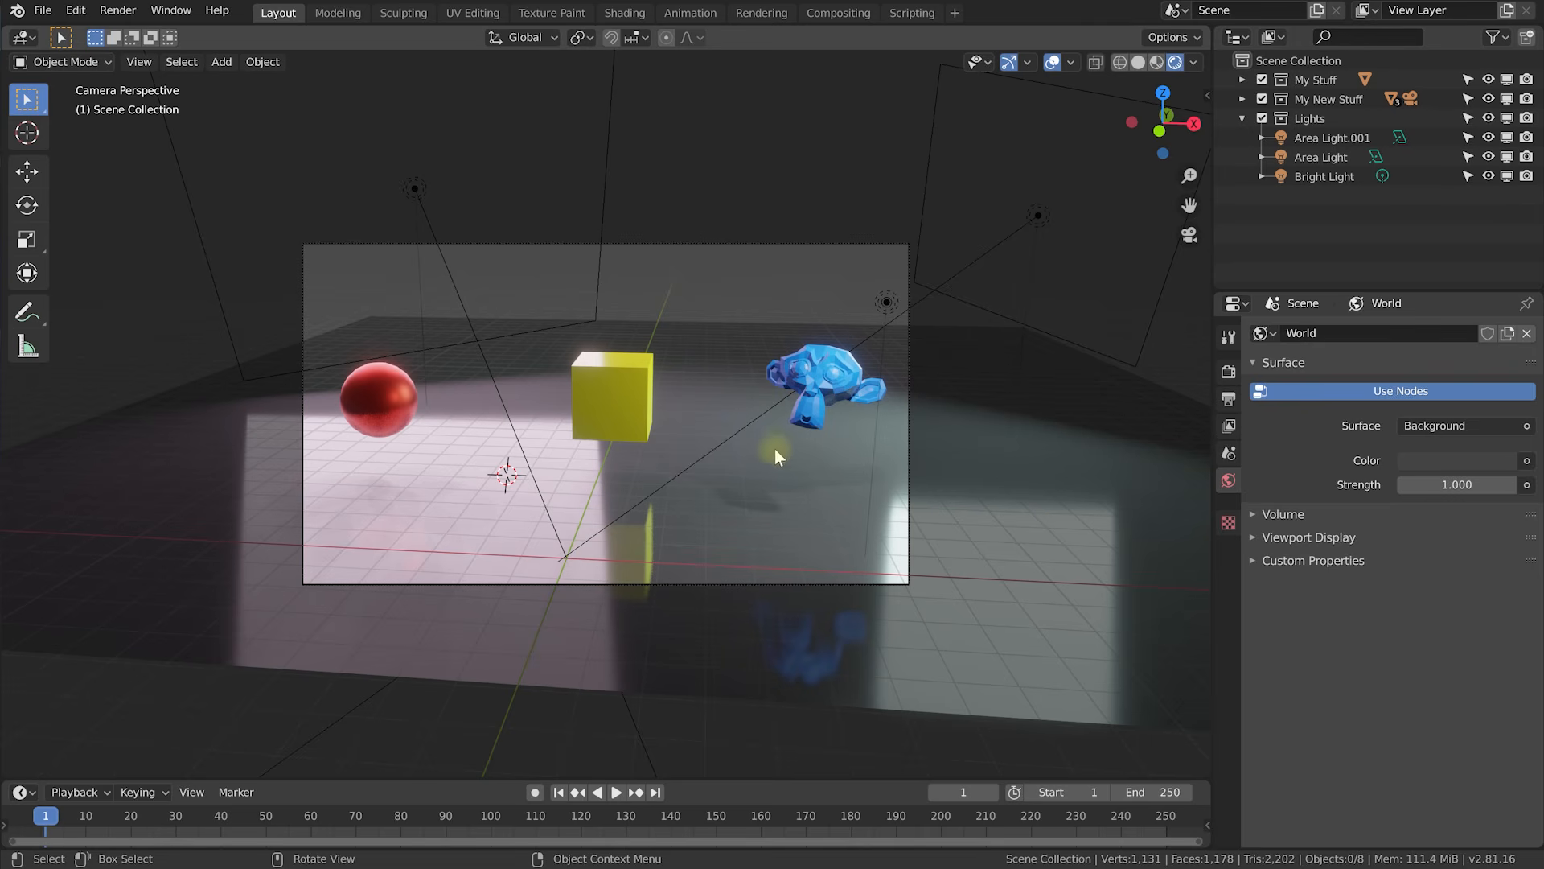
key("ctrl+z")
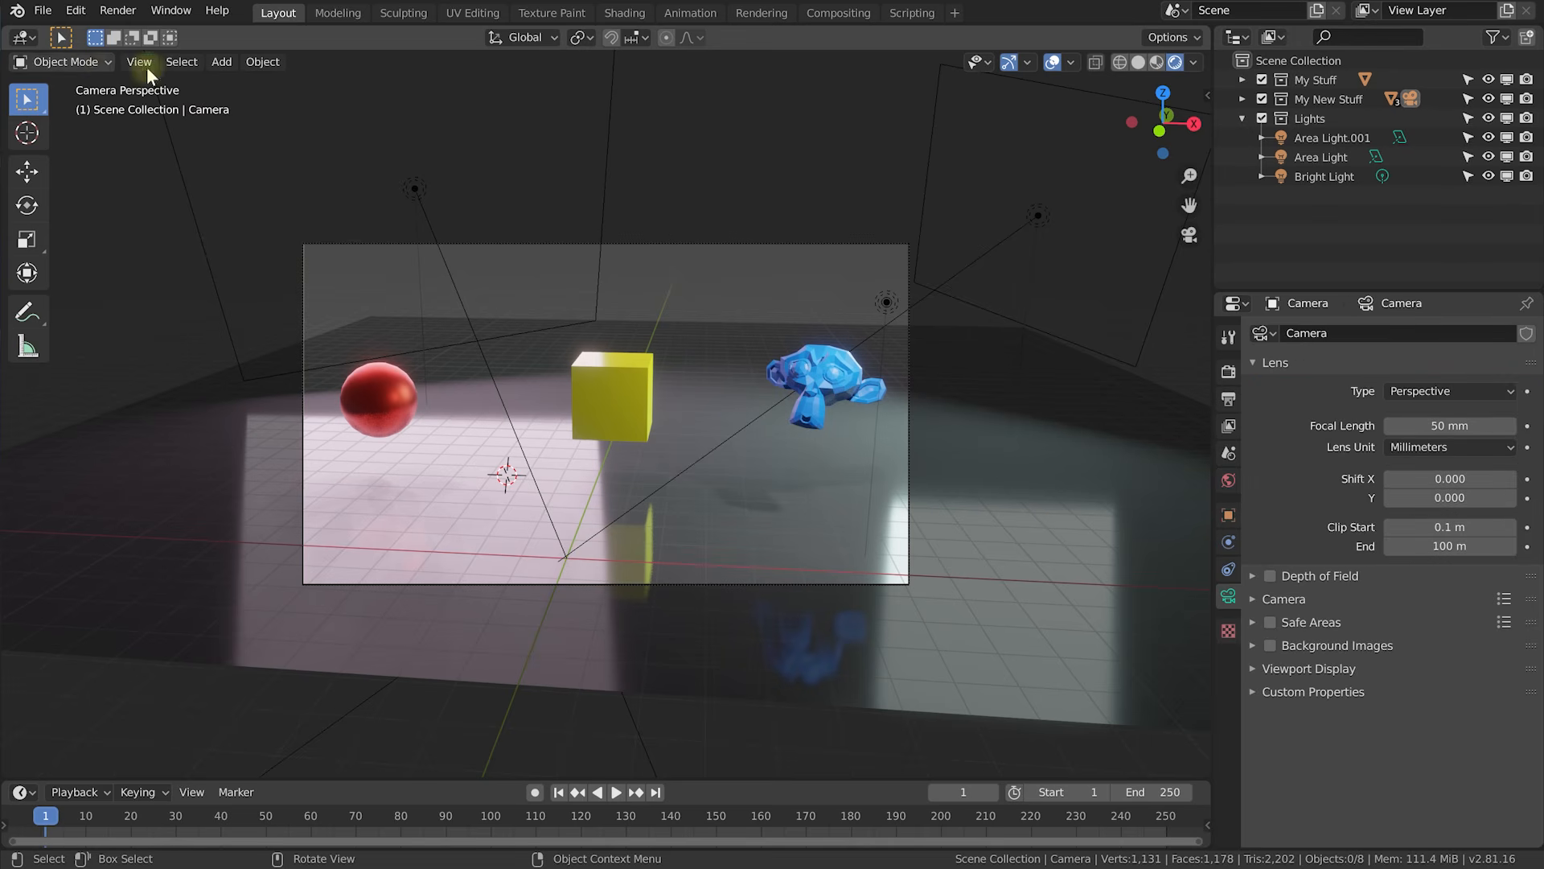
left_click(138, 63)
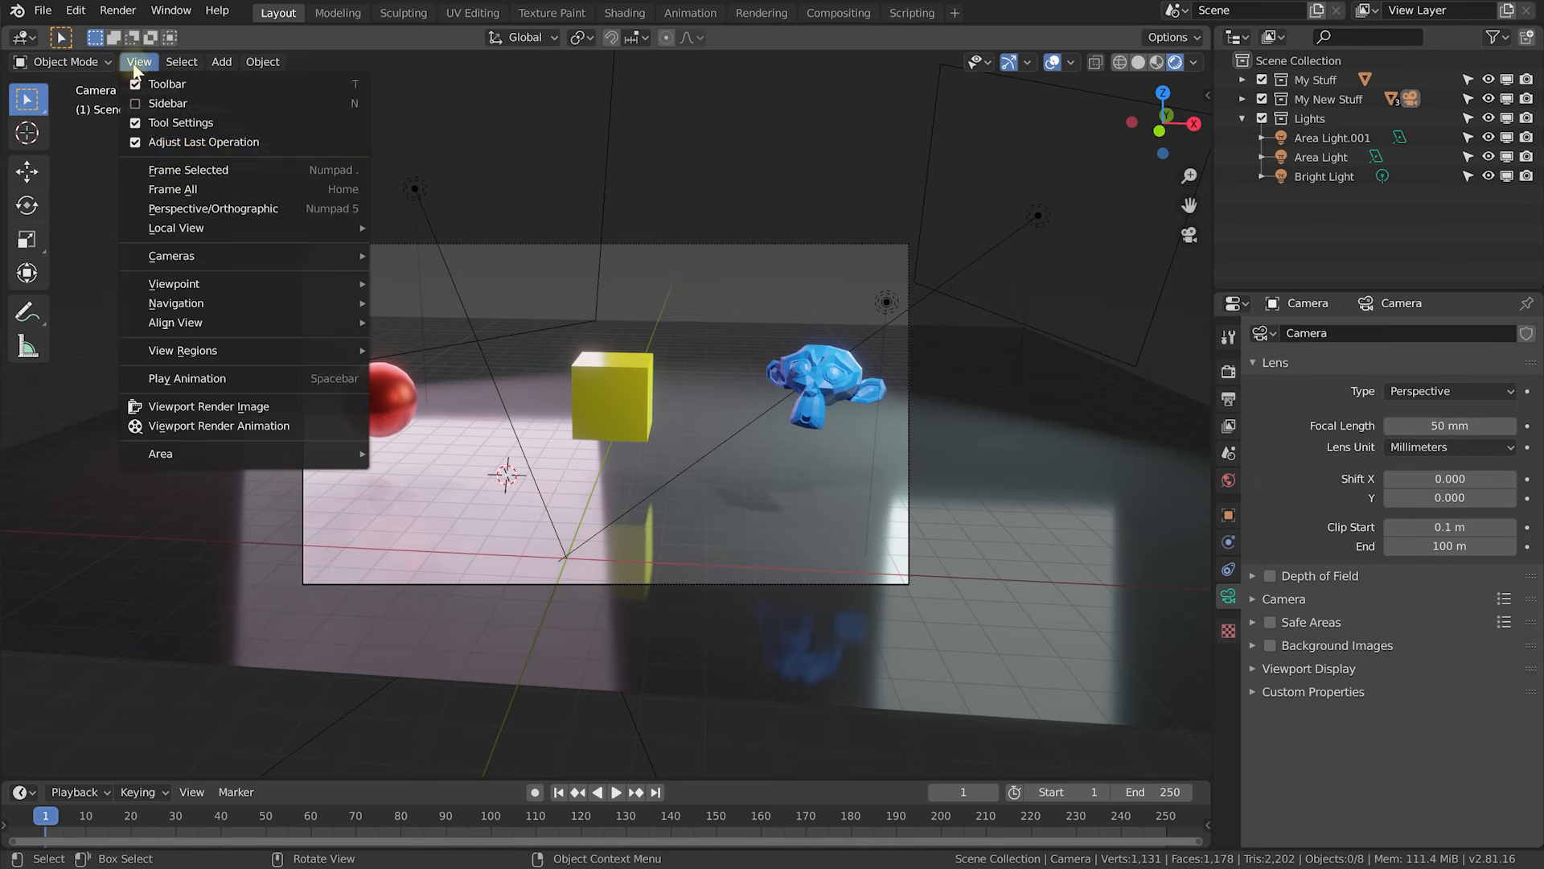
mouse_move(160, 305)
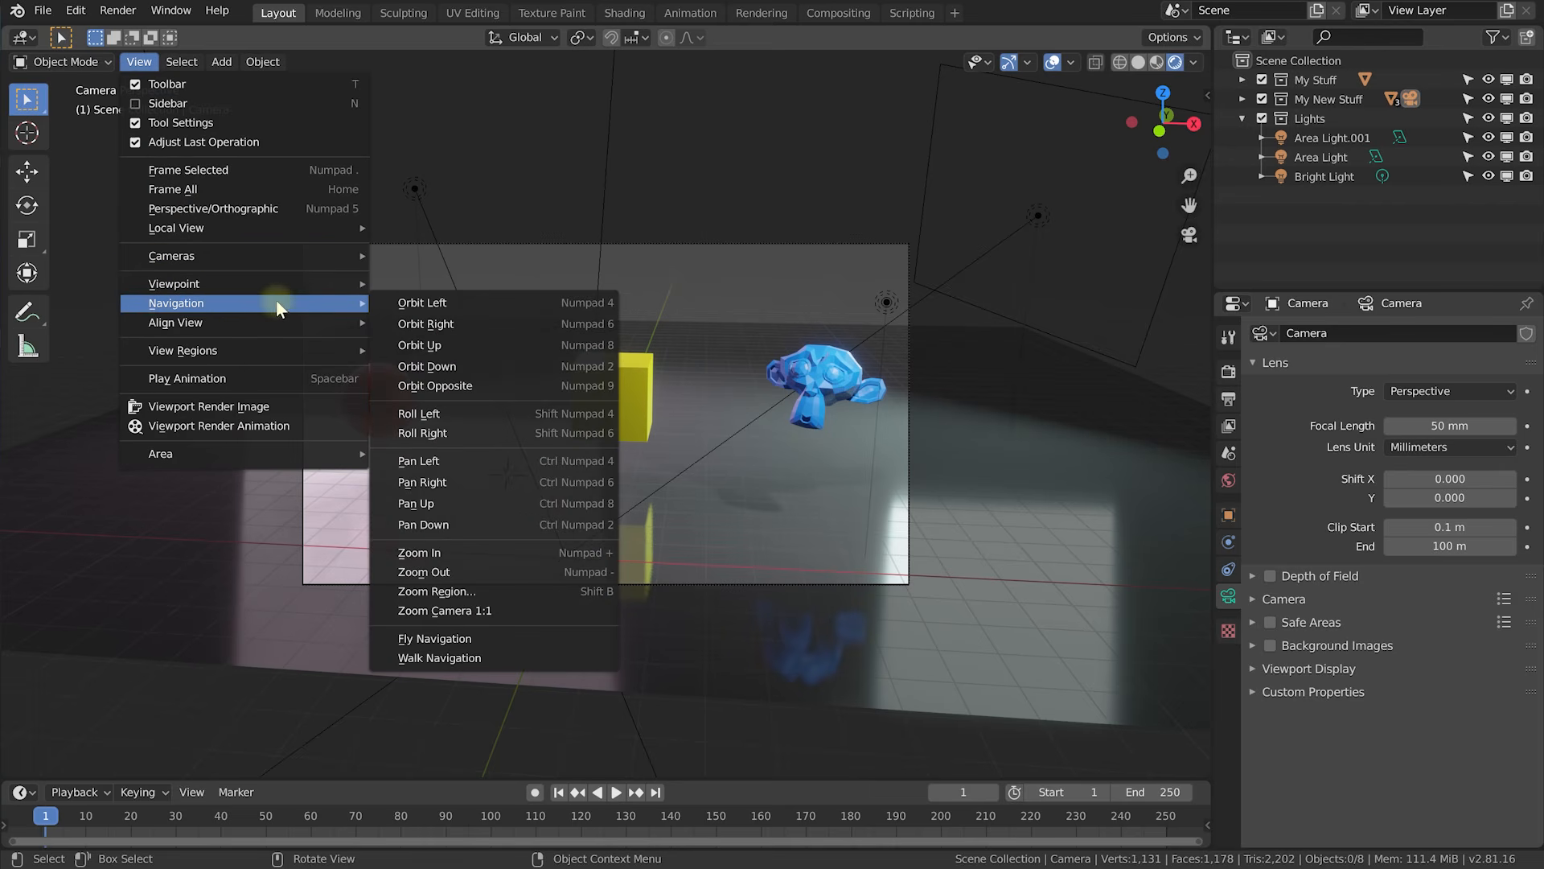
left_click(479, 660)
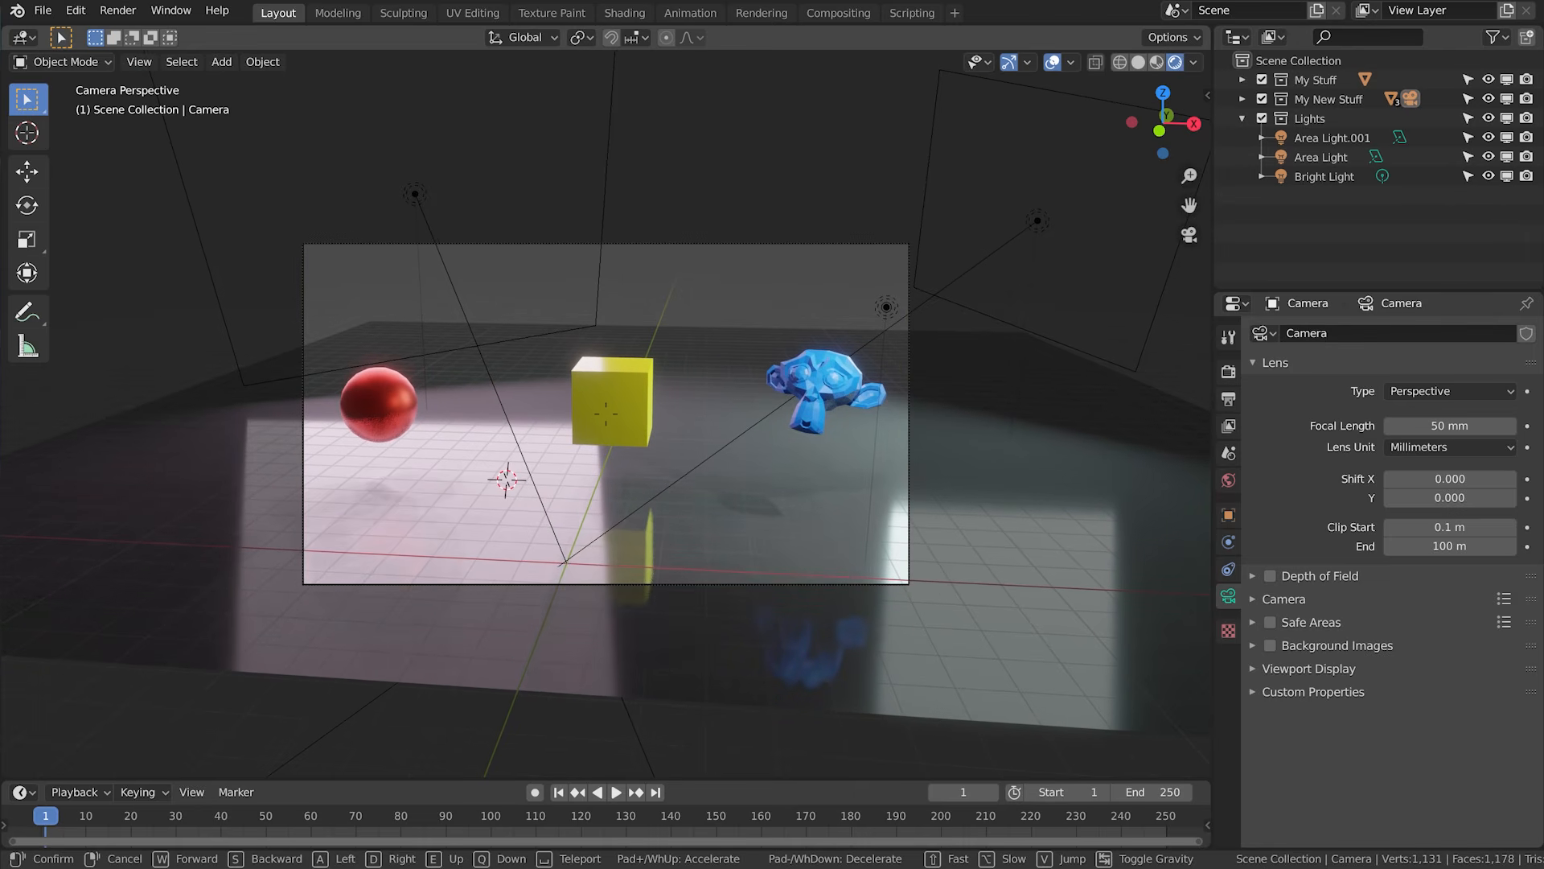
left_click(606, 413)
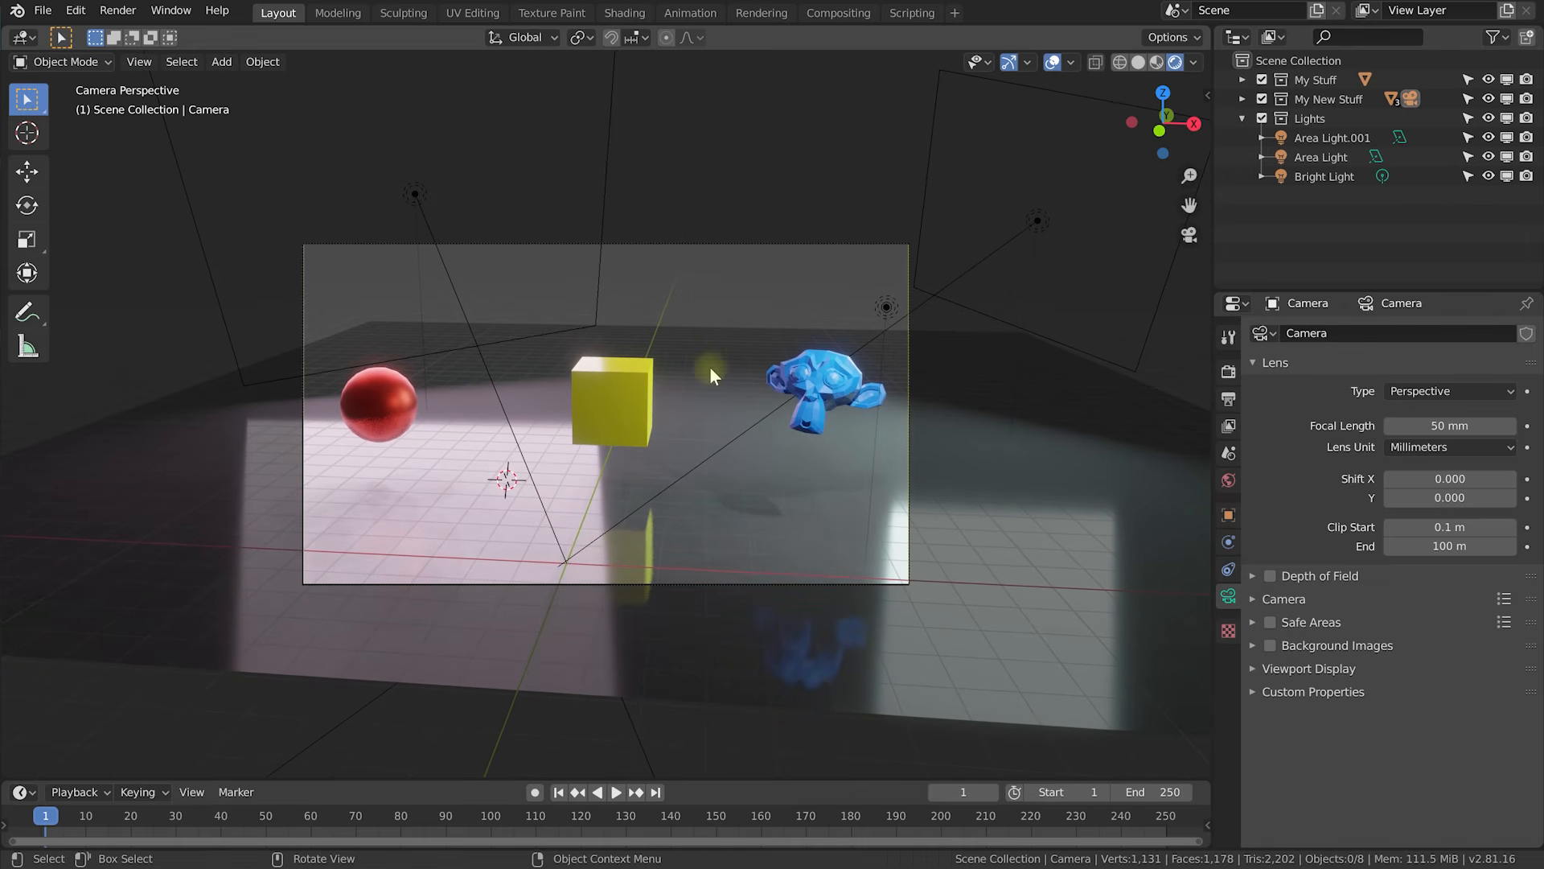
Move the monkey head about -1.45 m along the X axis, closer to the cube.
left_click(832, 390)
key("g")
key("x")
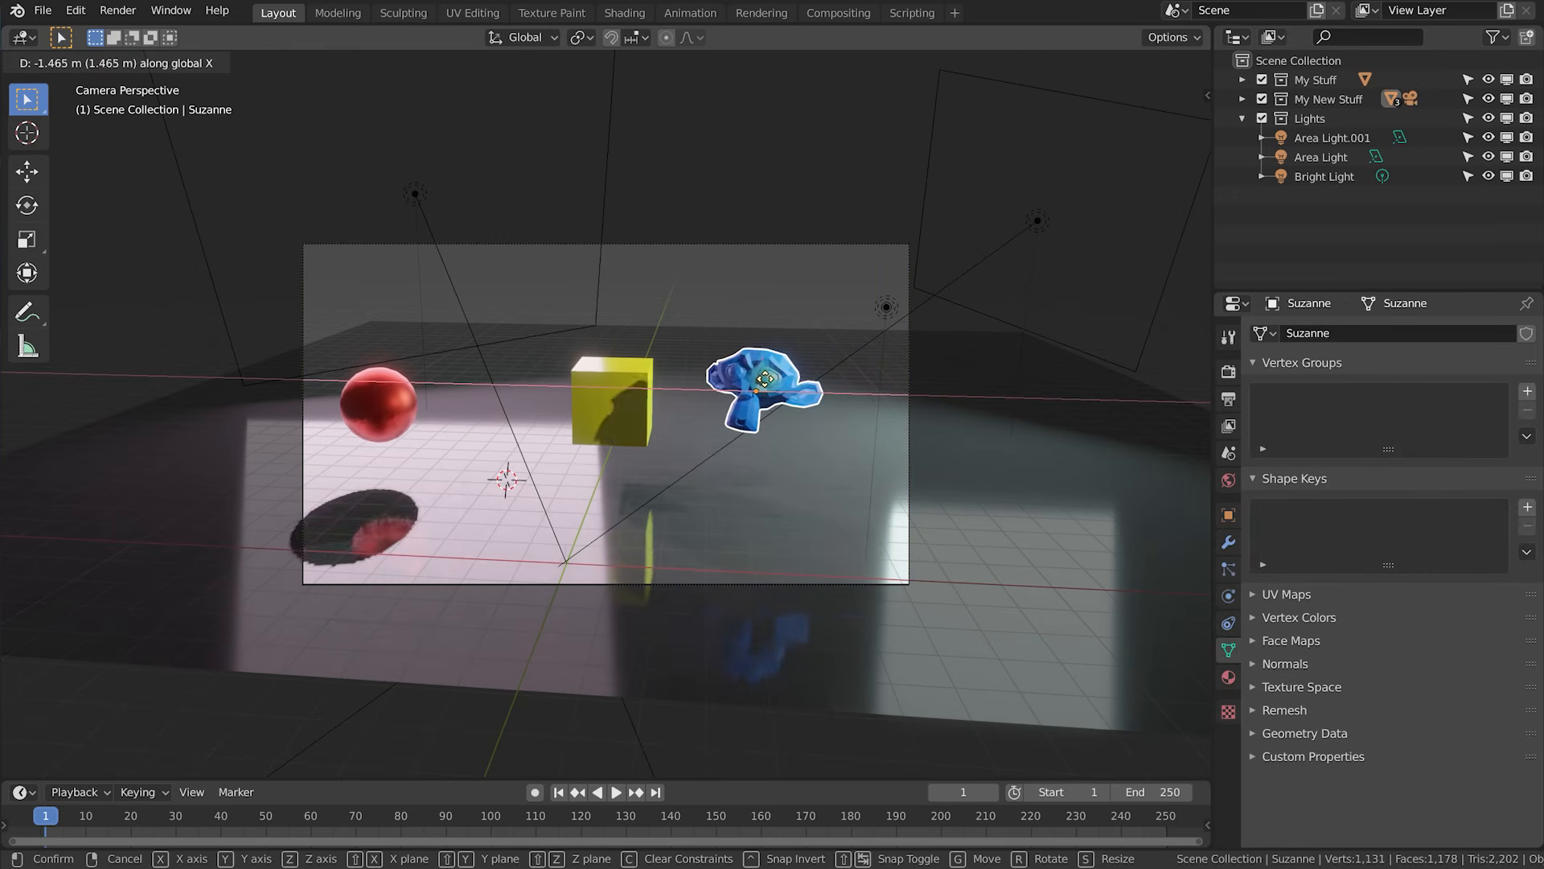
left_click(770, 393)
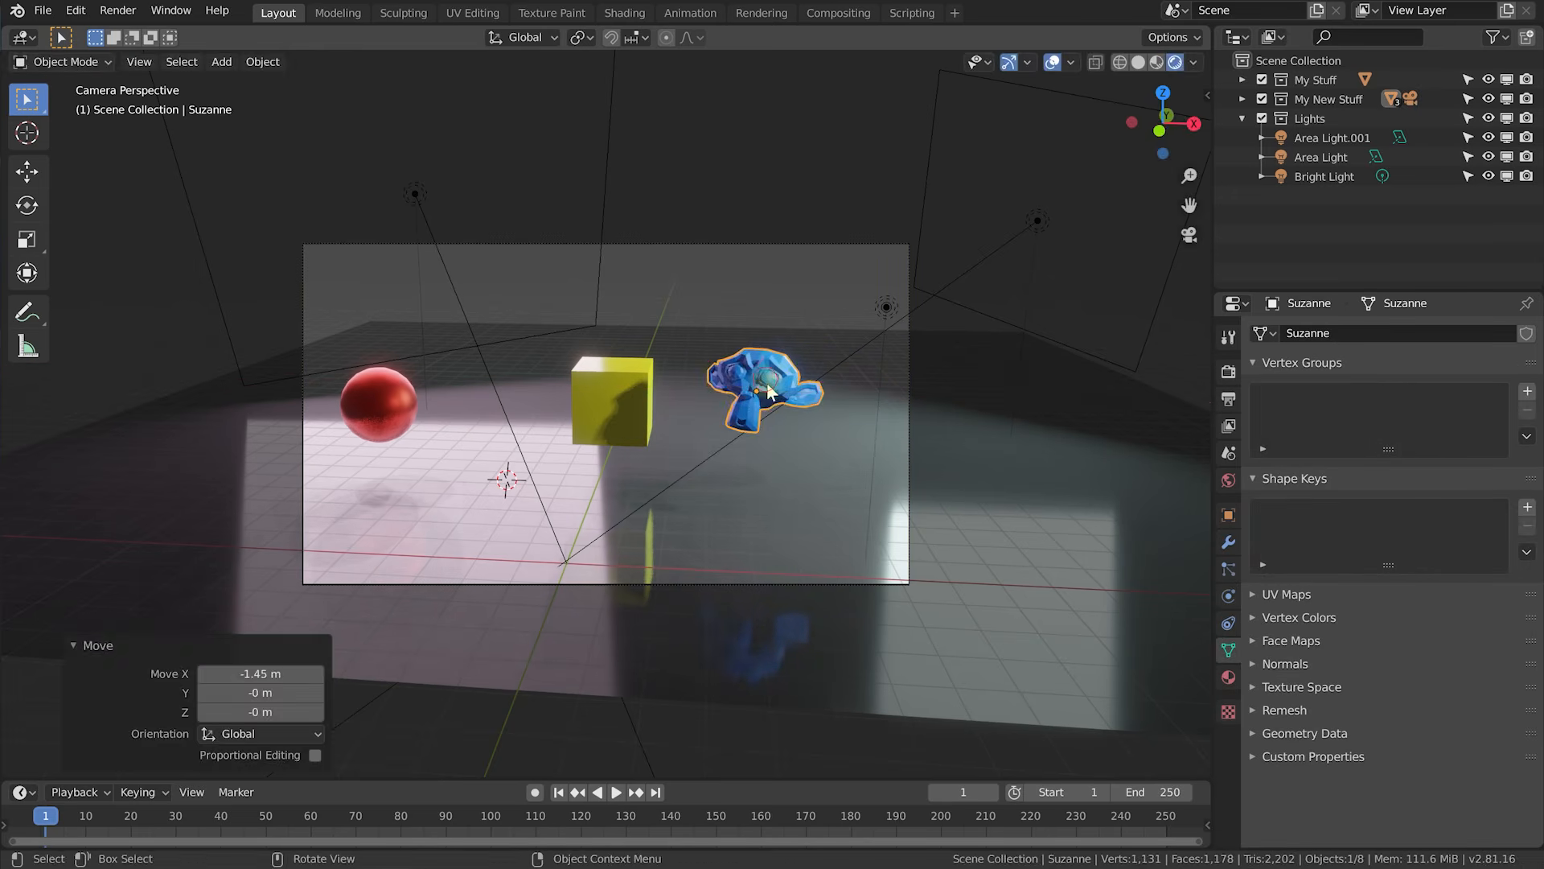
Move the sphere about 2.02 m in X, 0.4 m in Y and 0.63 m in Z, and fine-tune it along X and Z beside the cube.
left_click(388, 402)
key("g")
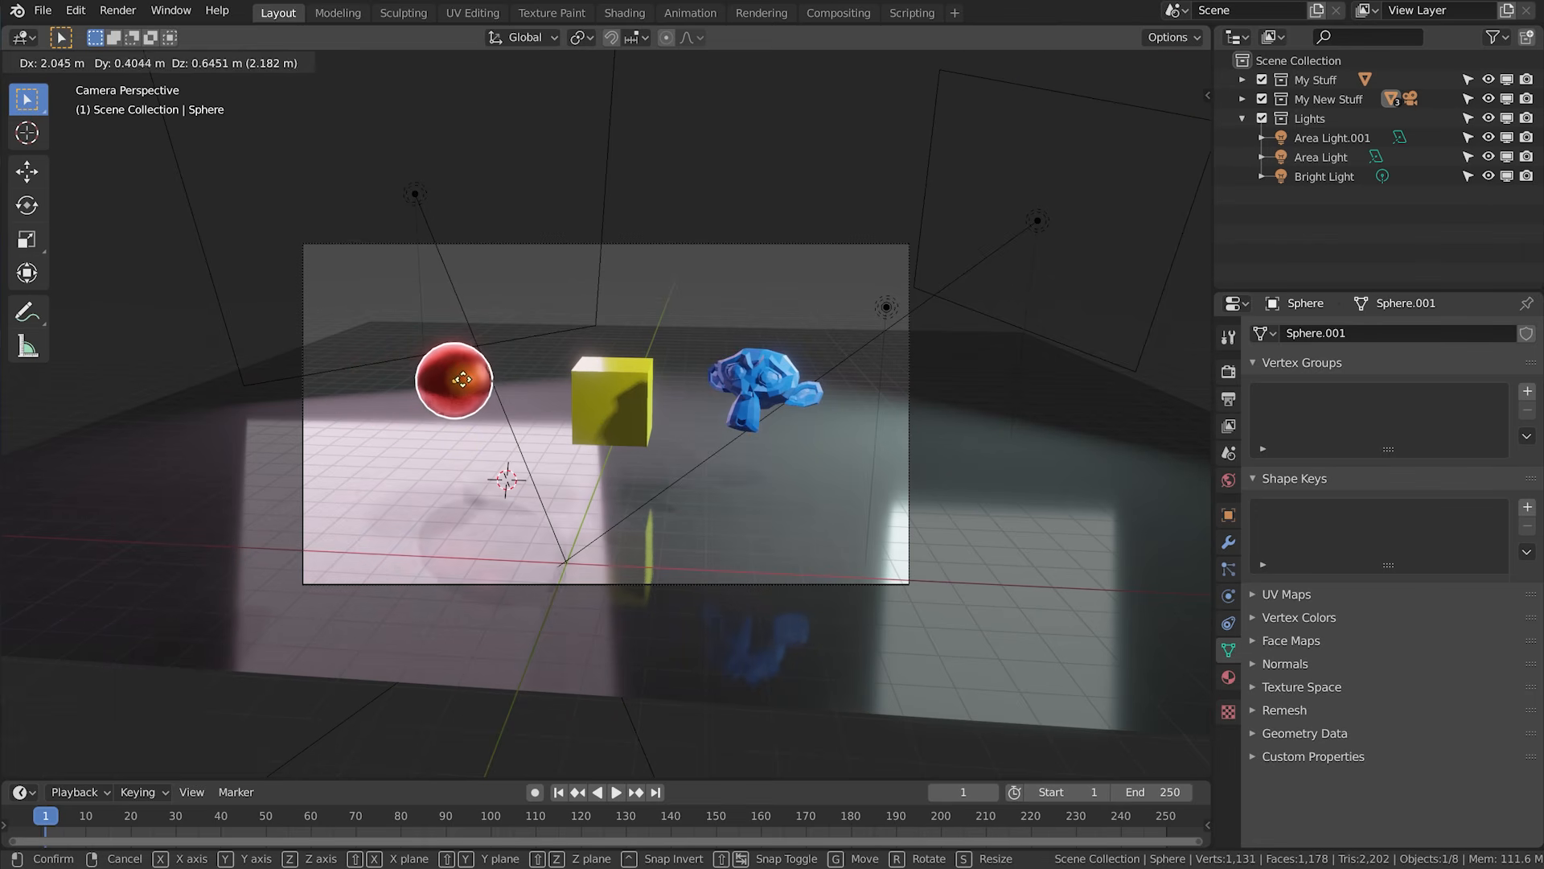
left_click(461, 378)
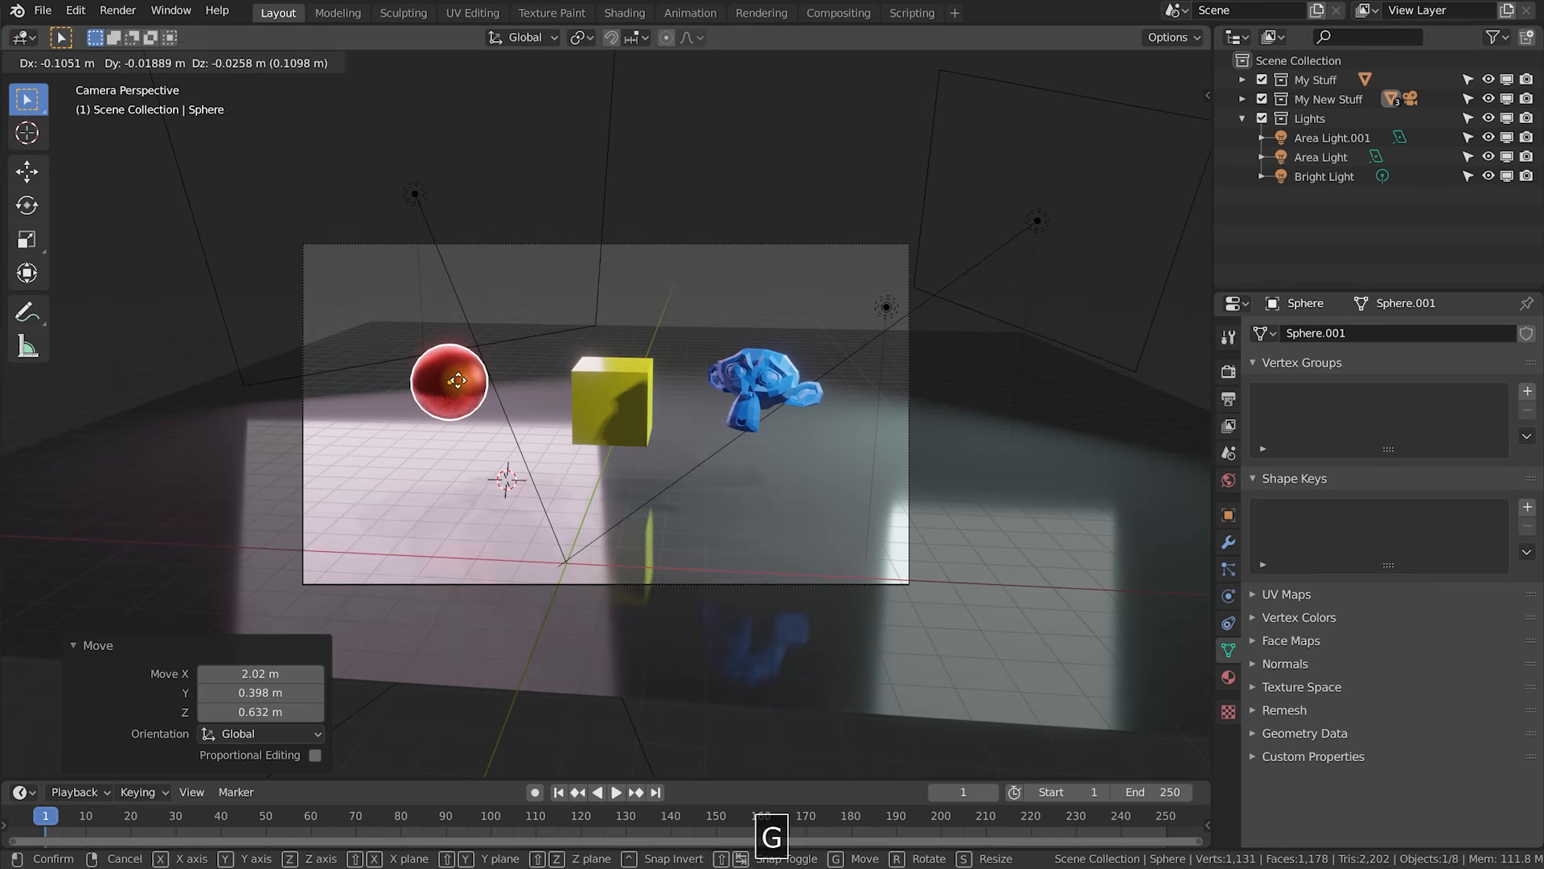
key("x")
left_click(489, 384)
key("g")
key("z")
left_click(499, 388)
Lower the monkey head about 0.234 m along the Z axis.
left_click(753, 393)
key("g")
key("z")
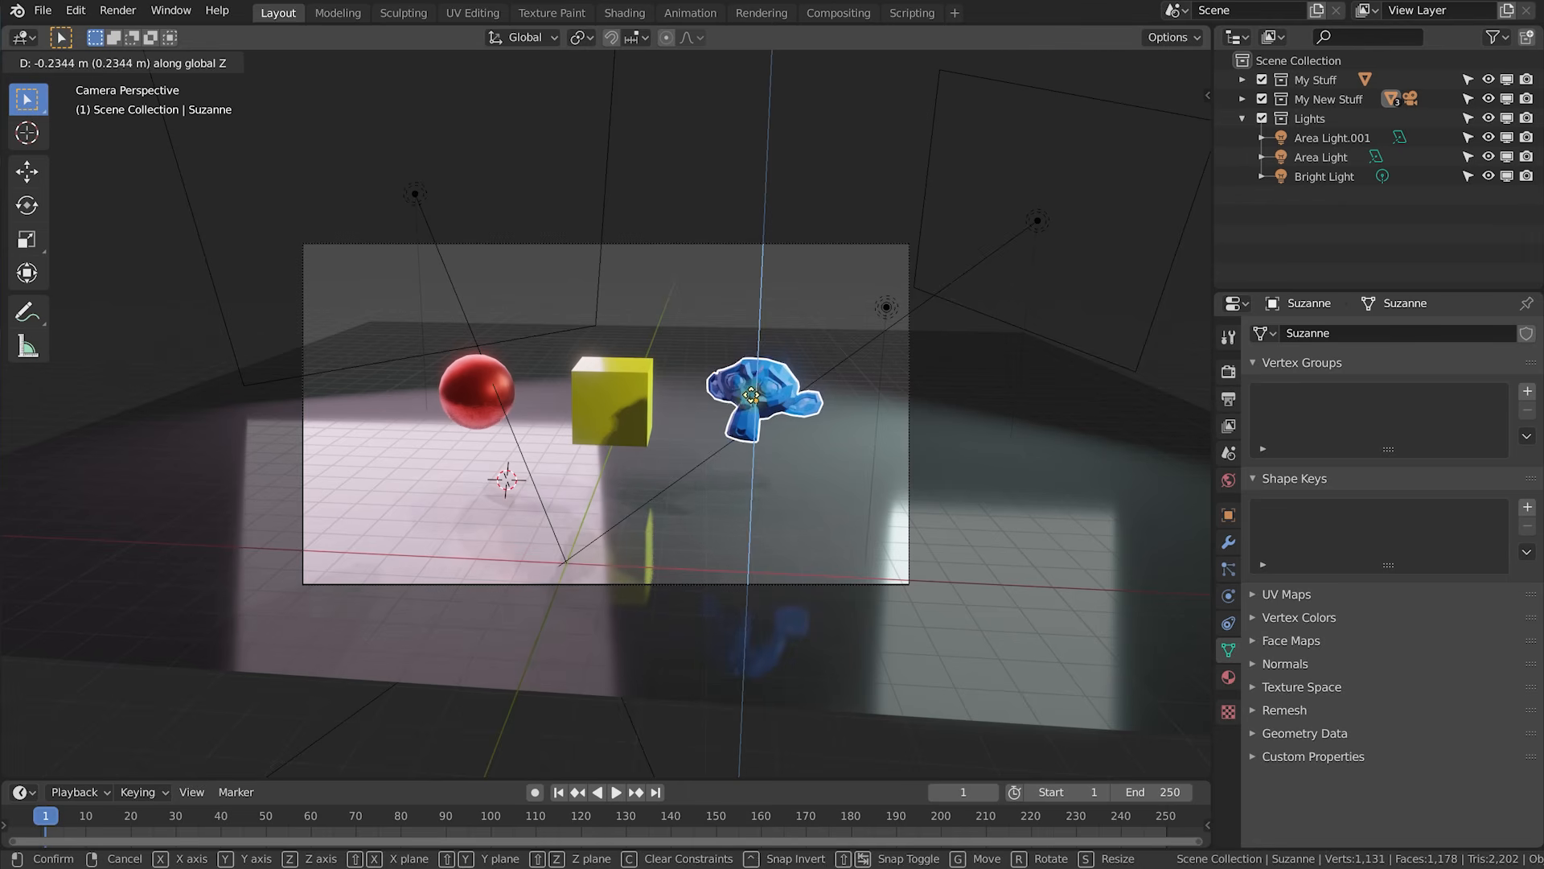
left_click(752, 398)
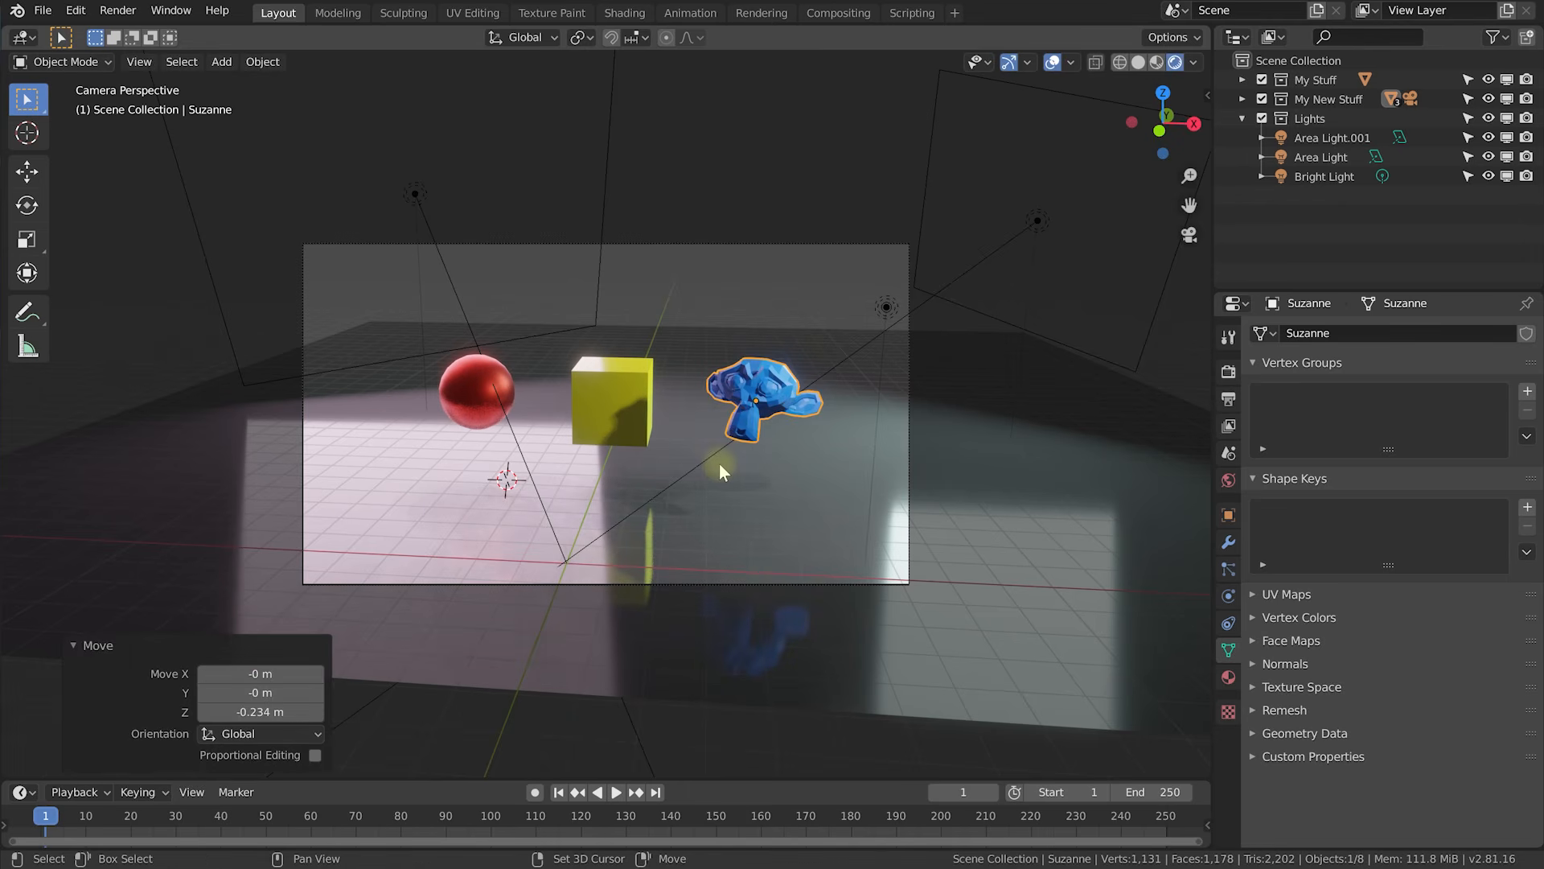
Fly the camera closer with walk navigation, keeping the sphere, cube and monkey head framed, and confirm its position.
key("shift+grave")
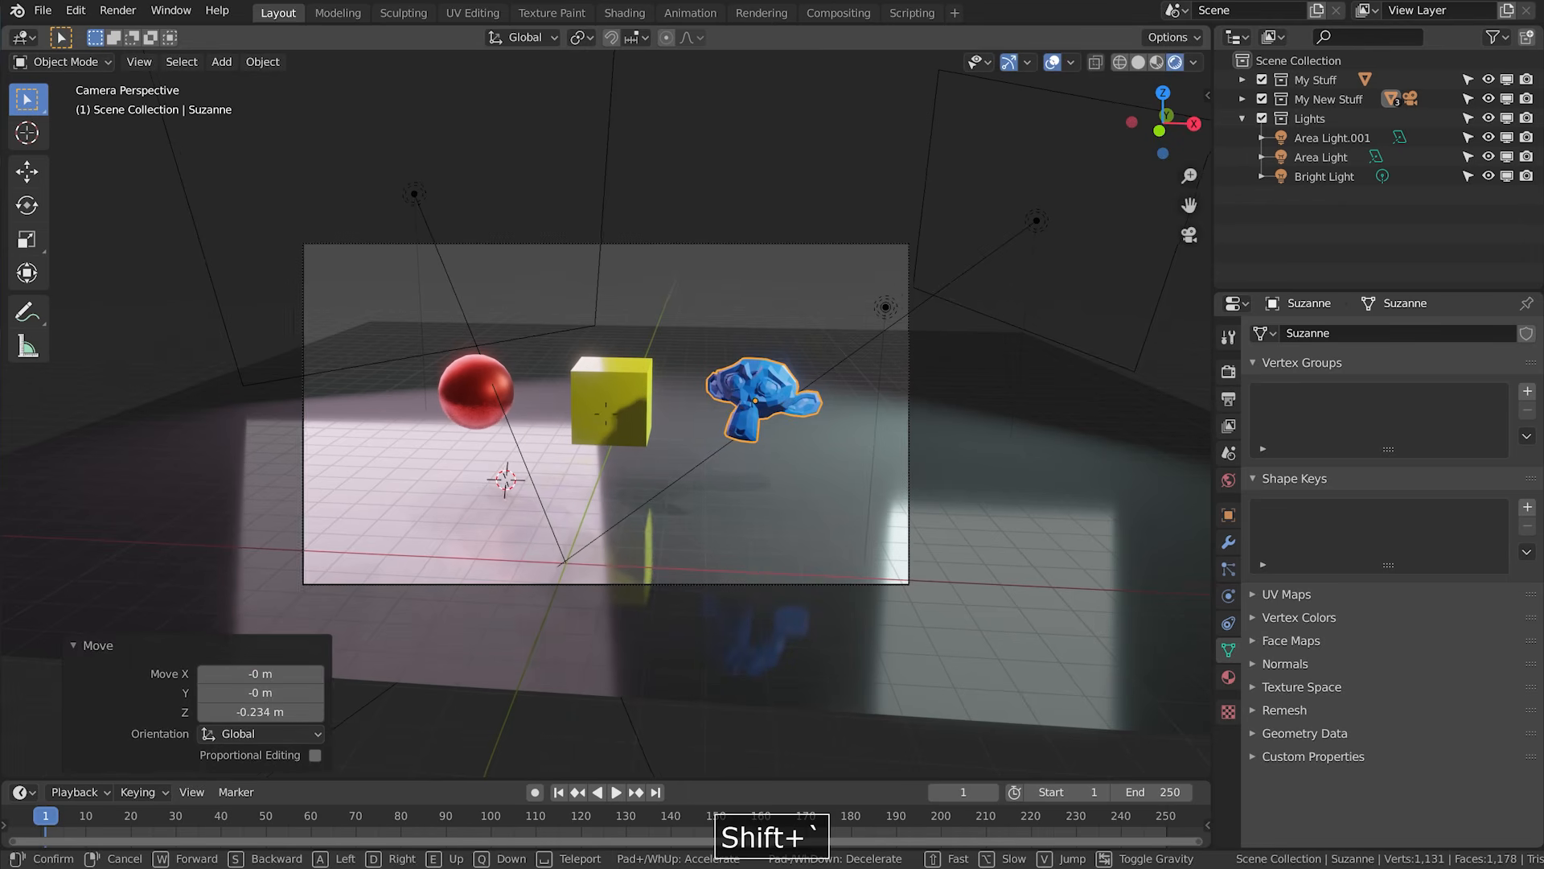
key("w")
key("a")
key("w")
key("s")
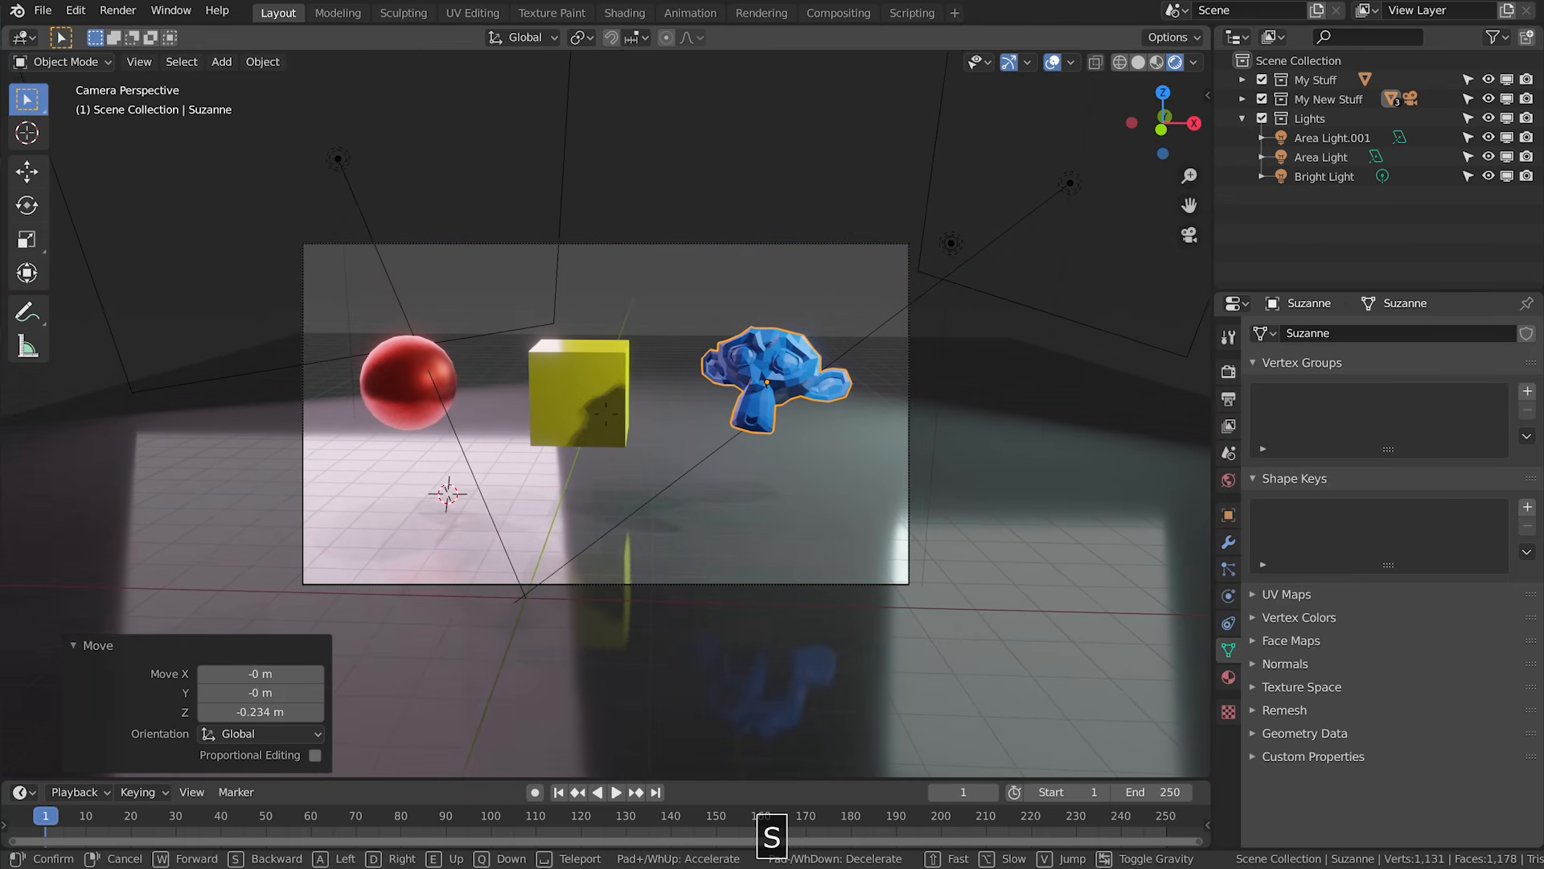
left_click(585, 362)
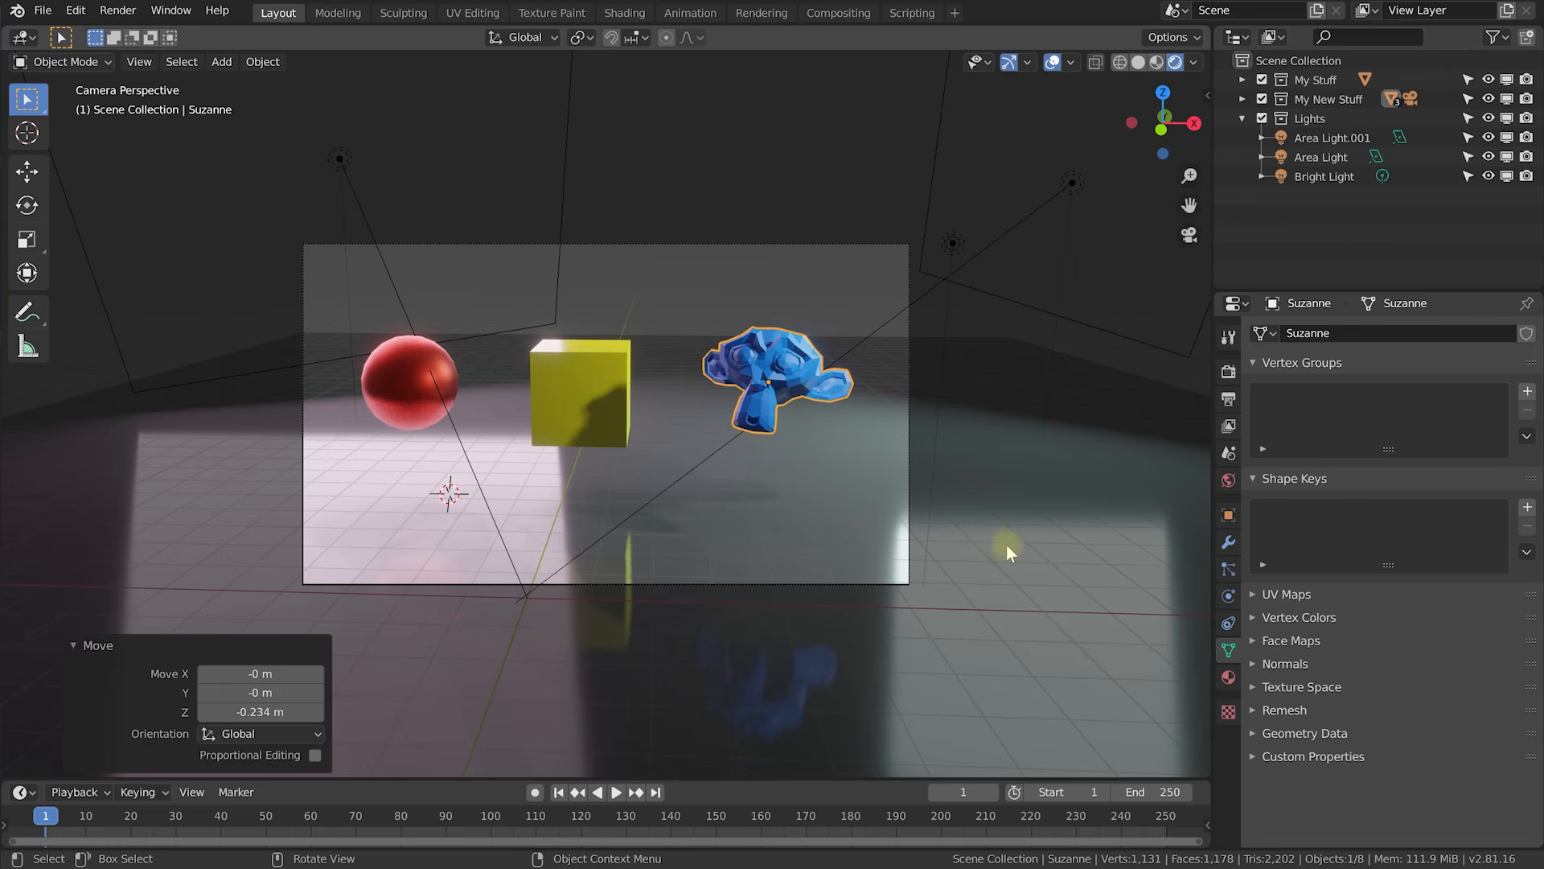
Move the floor plane about 4.89 m along the Y axis.
left_click(1024, 568)
key("g")
key("y")
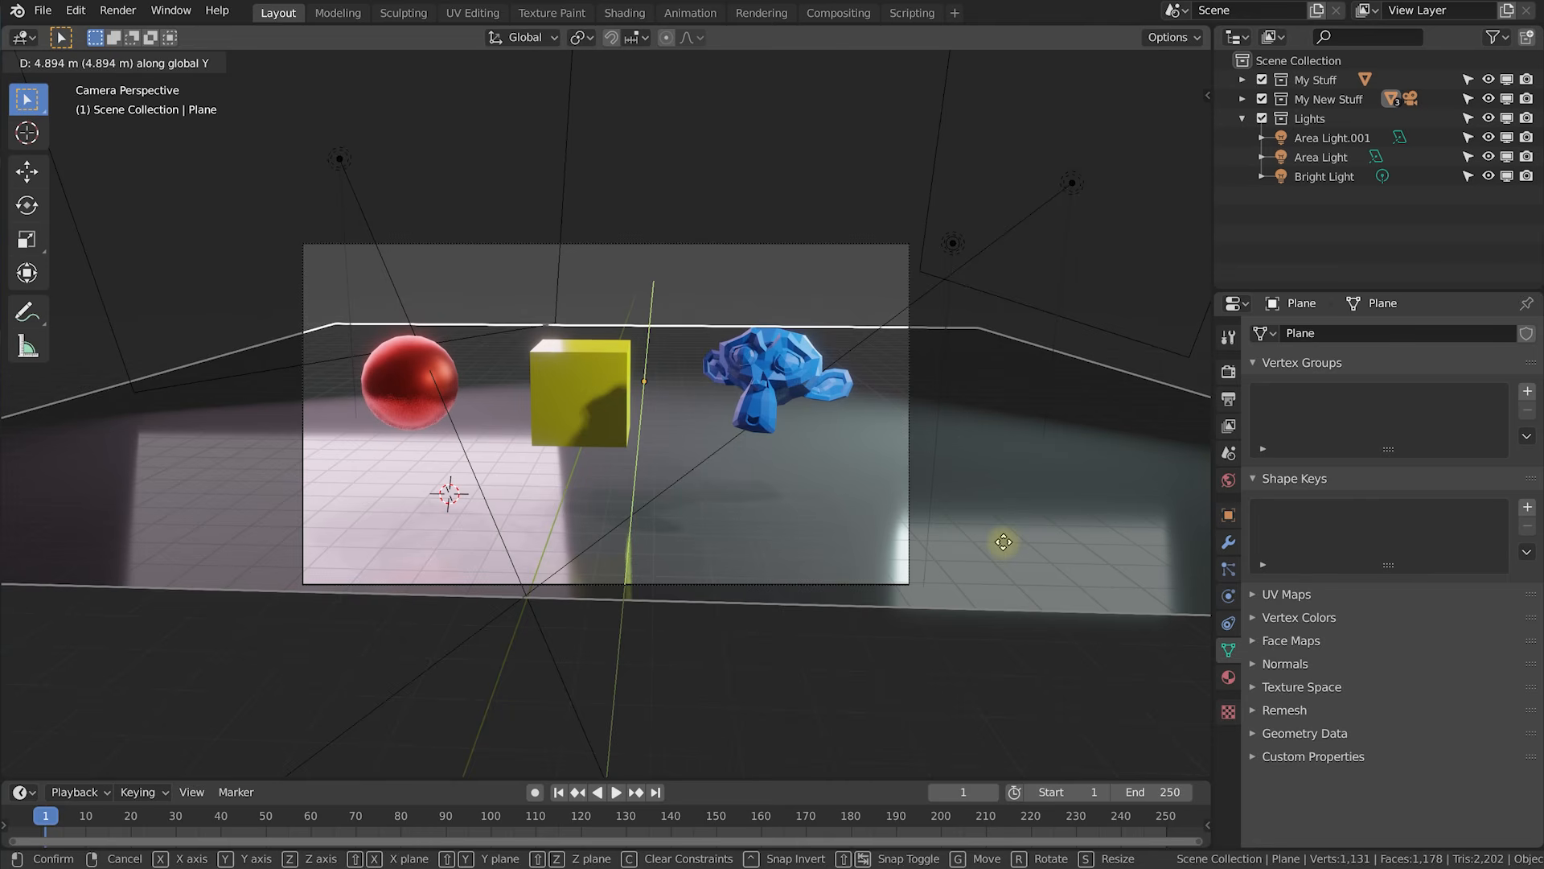
left_click(1003, 547)
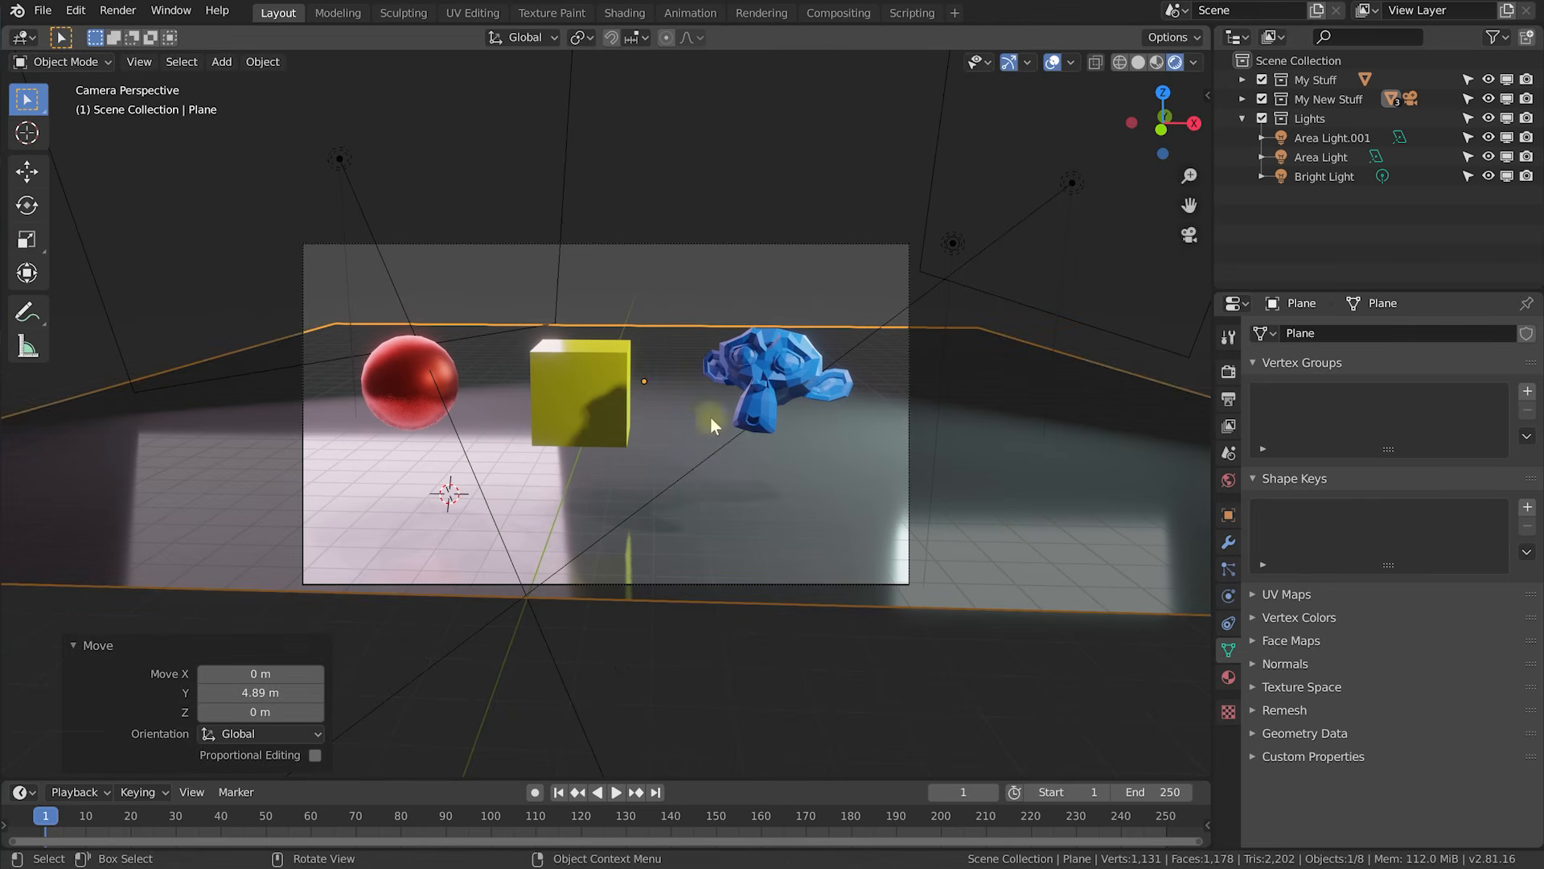
Enlarge the floor plane and move it about 22.9 m along the Y axis, and check it from outside the camera.
key("s")
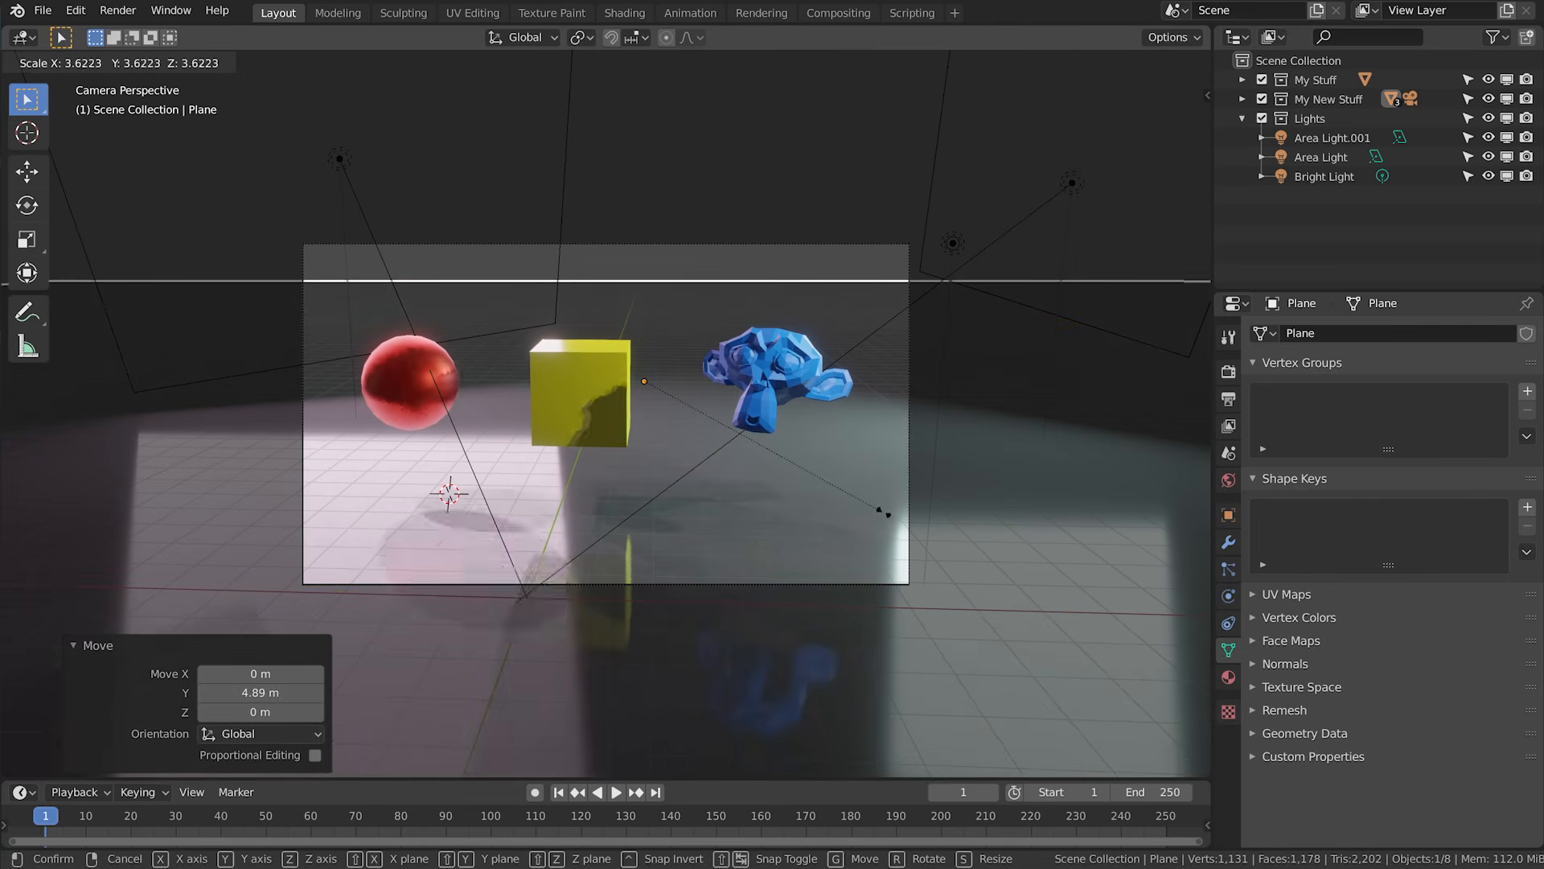
middle_click_drag(686, 445, 494, 273)
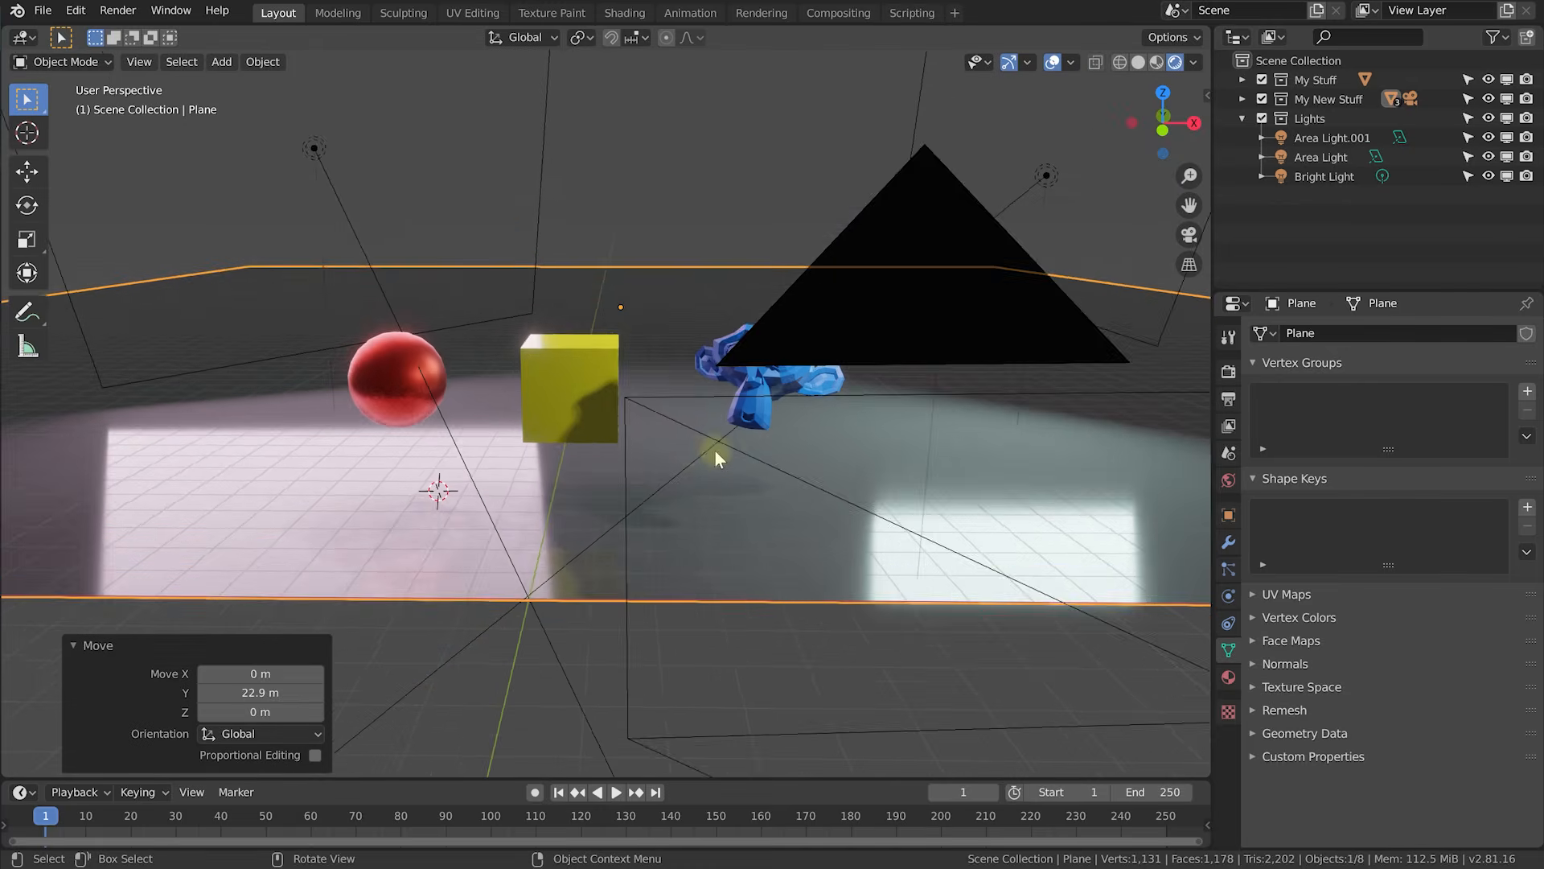
scroll(719, 451, "down", 2)
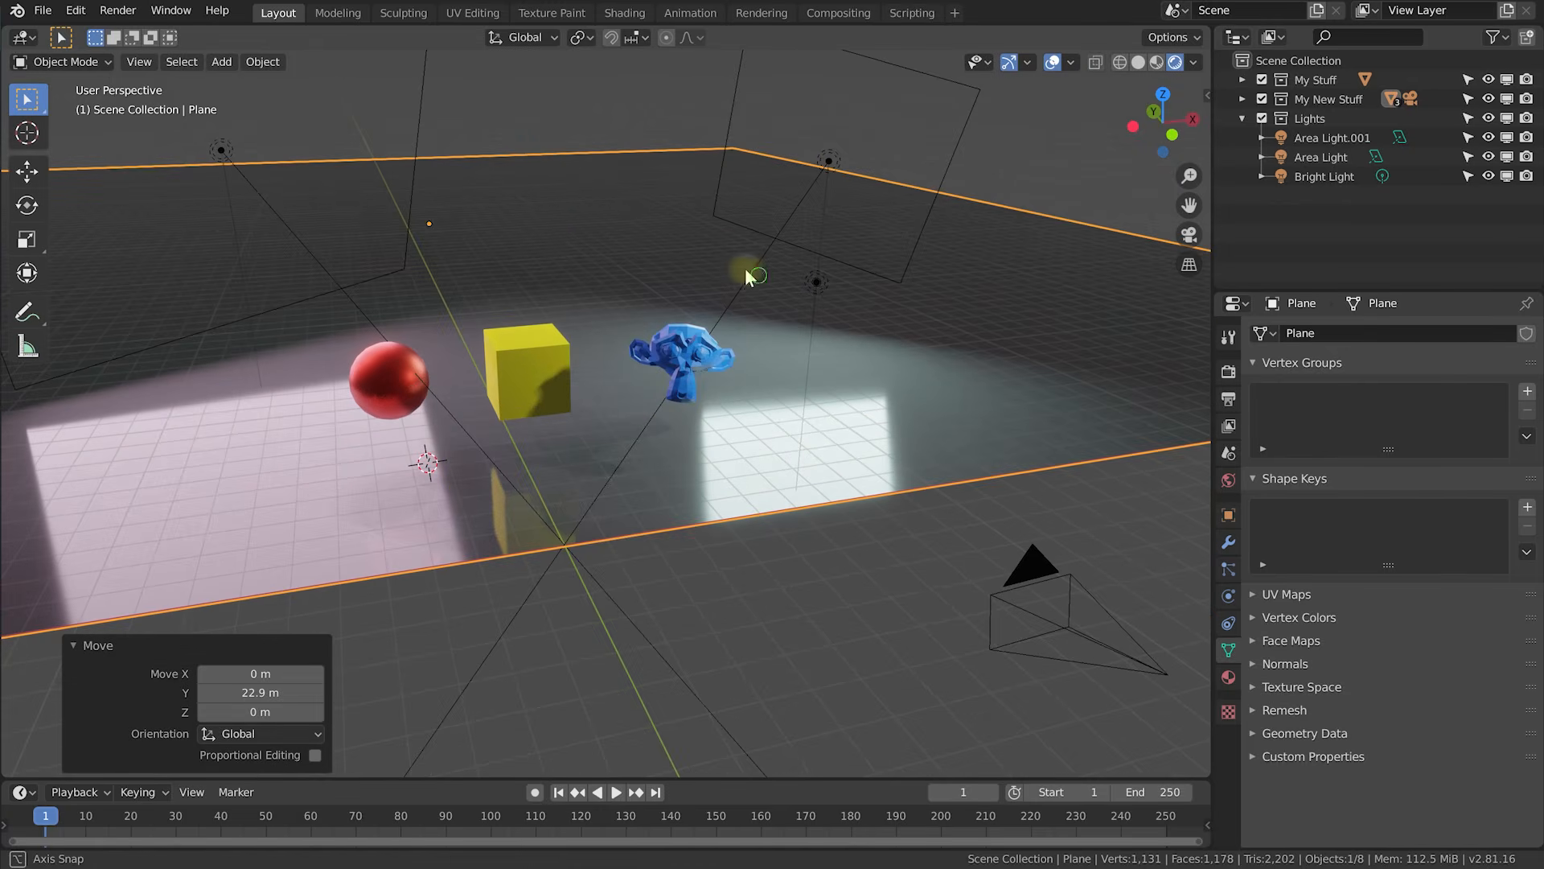
middle_click_drag(748, 268, 727, 269)
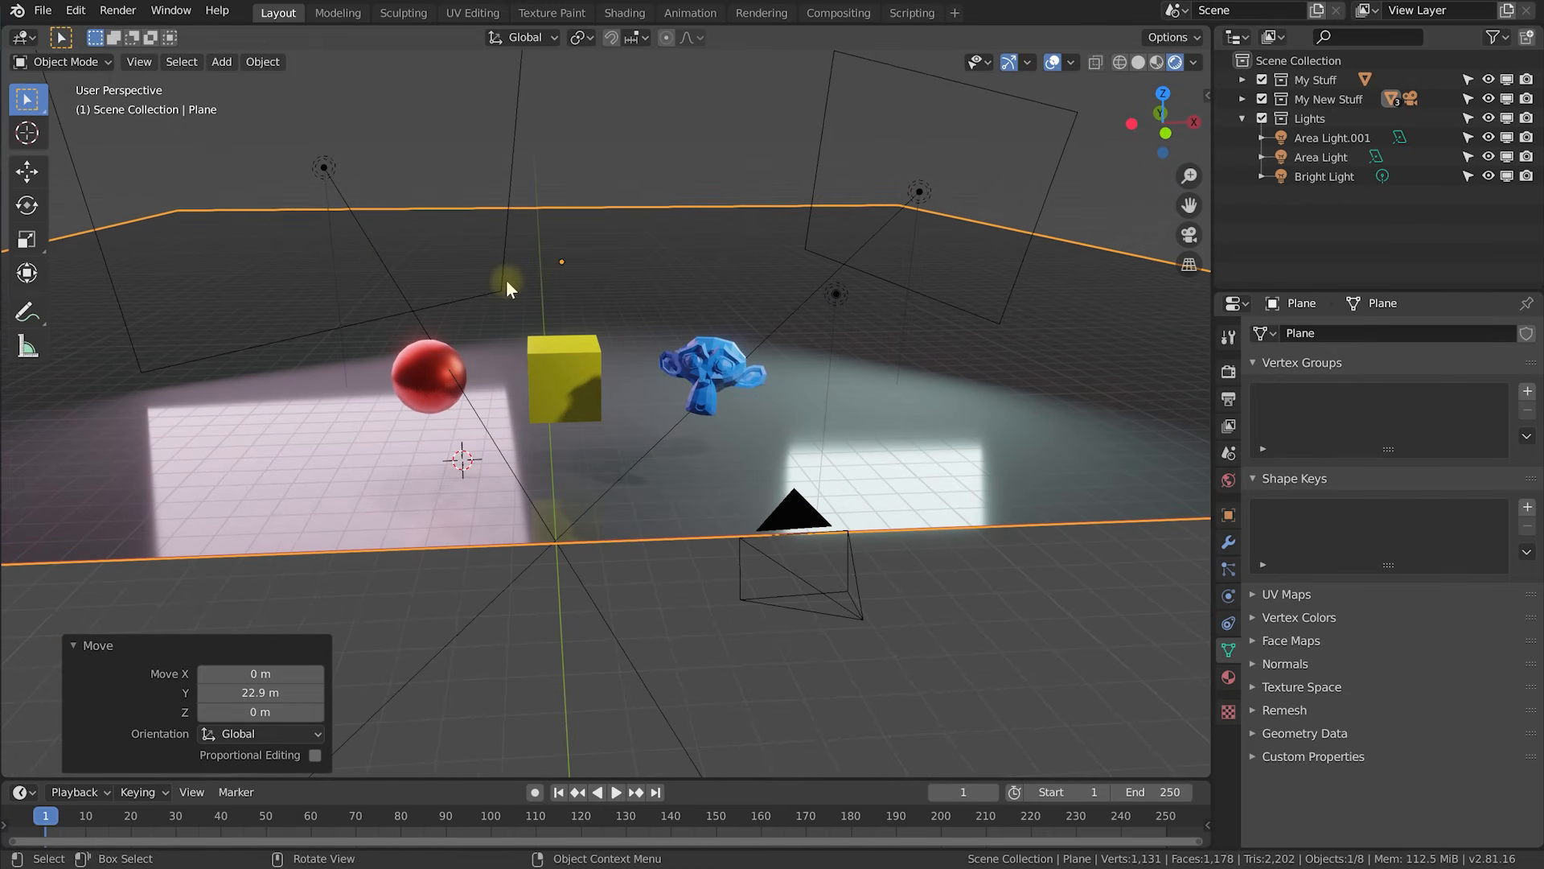
Render the image, reposition the render window and zoom out to inspect the whole frame.
key("F12")
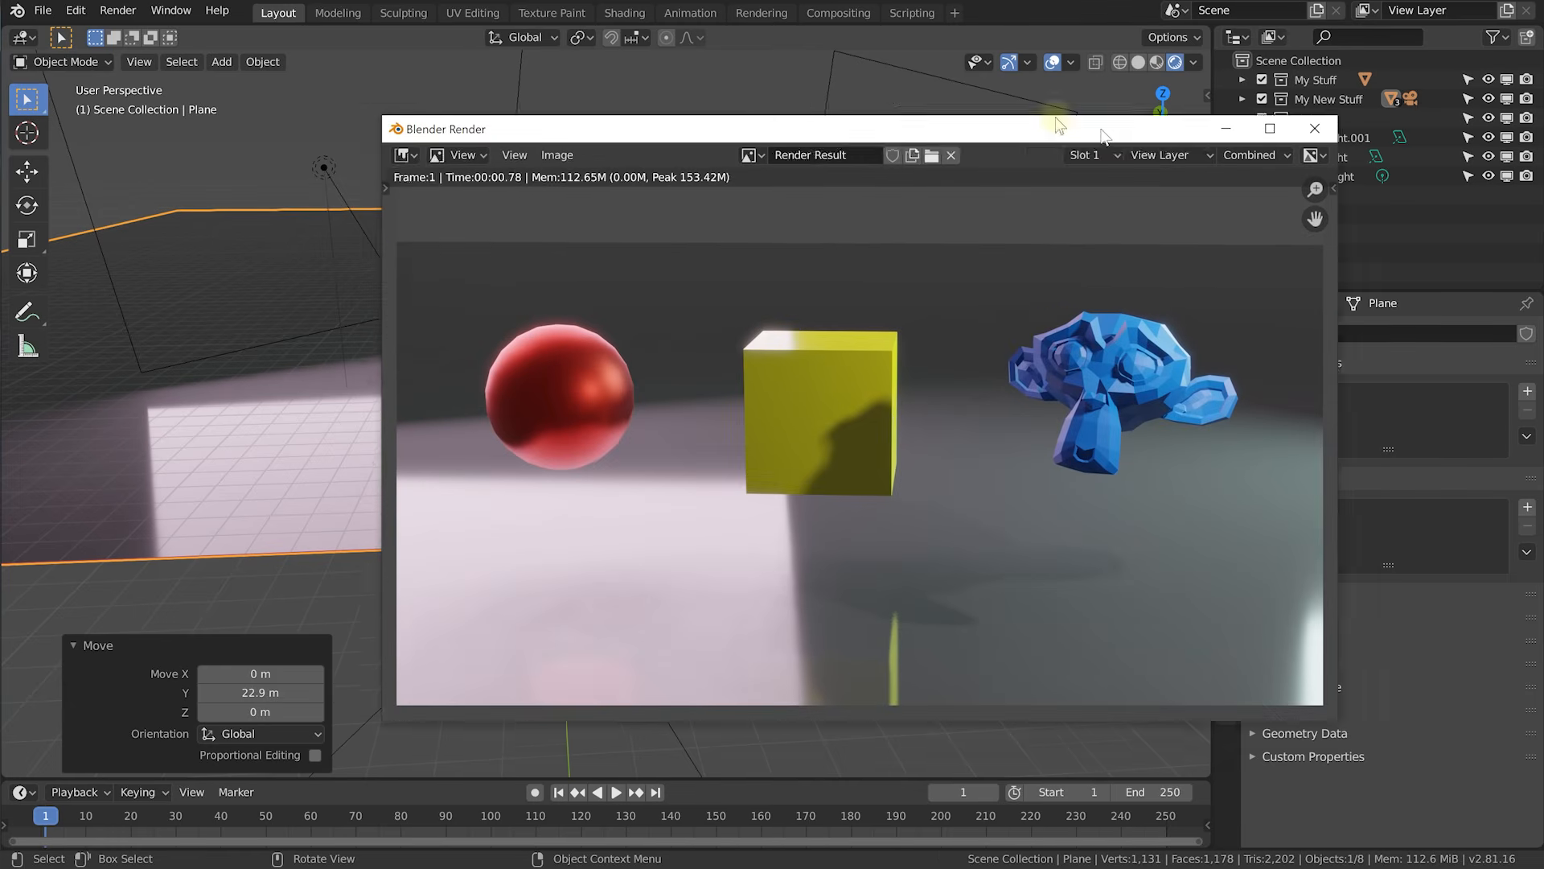
left_click_drag(1056, 123, 915, 87)
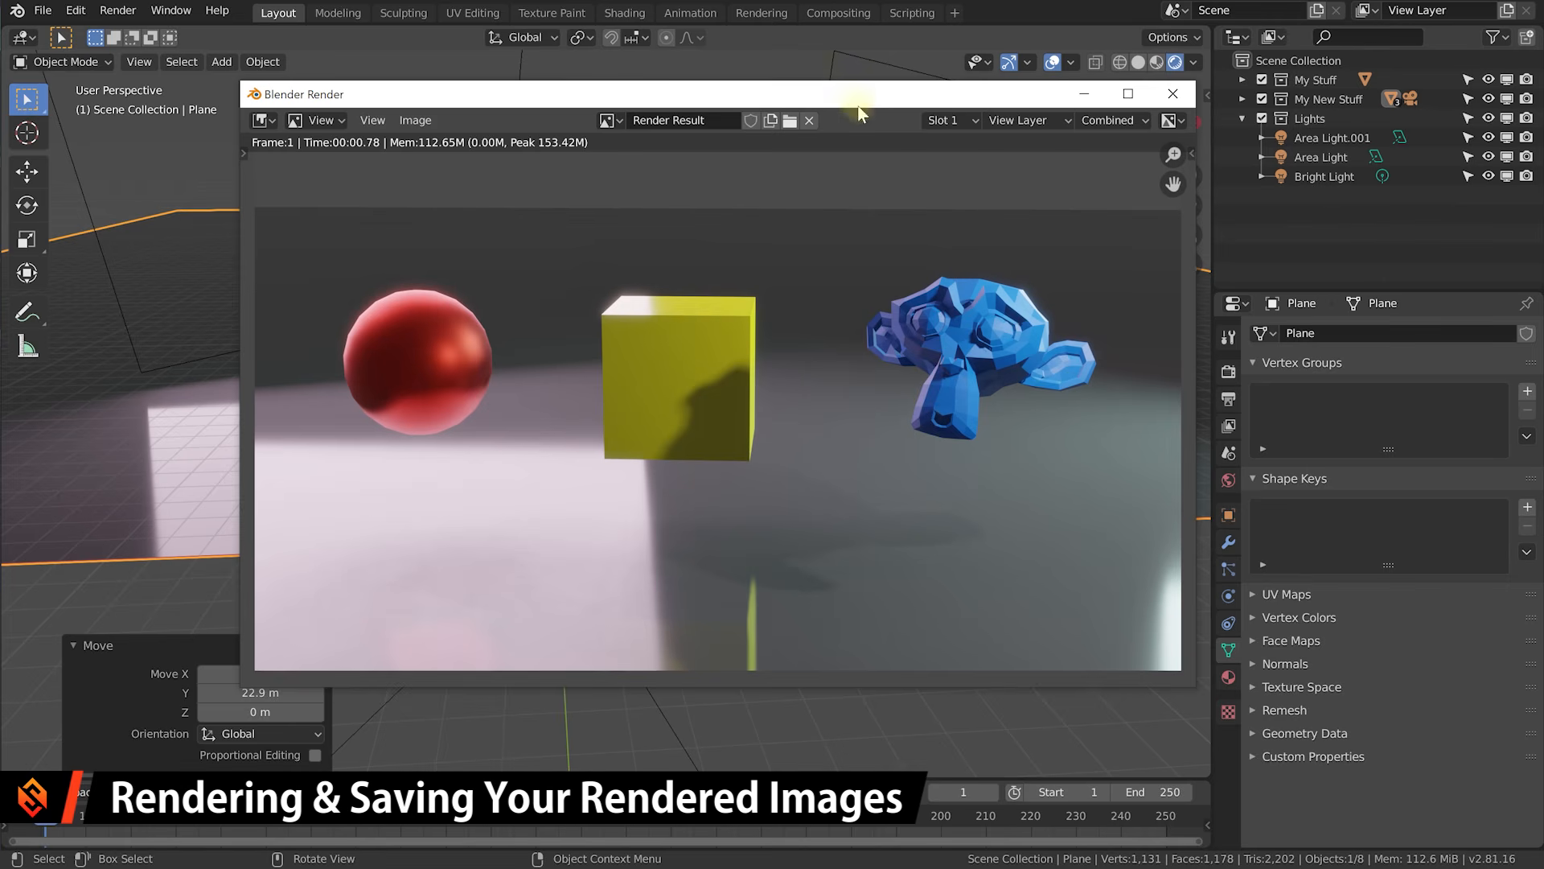
mouse_move(859, 111)
left_mouse_down()
mouse_move(895, 133)
mouse_move(916, 112)
mouse_move(833, 88)
mouse_move(1009, 145)
mouse_move(974, 158)
mouse_move(832, 115)
left_mouse_up()
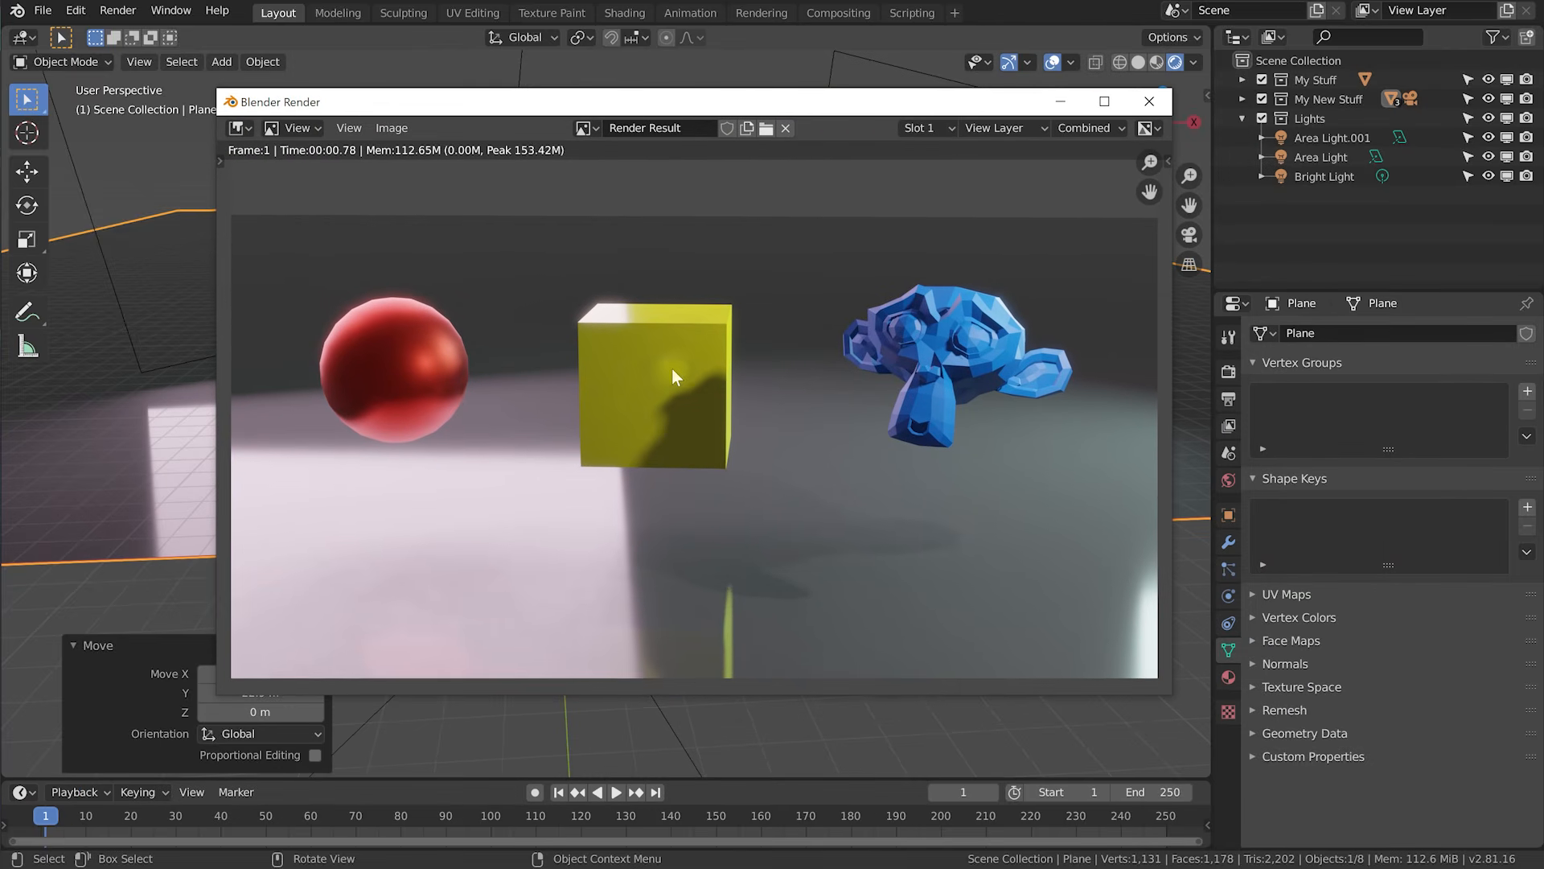
scroll(588, 342, "down", 1)
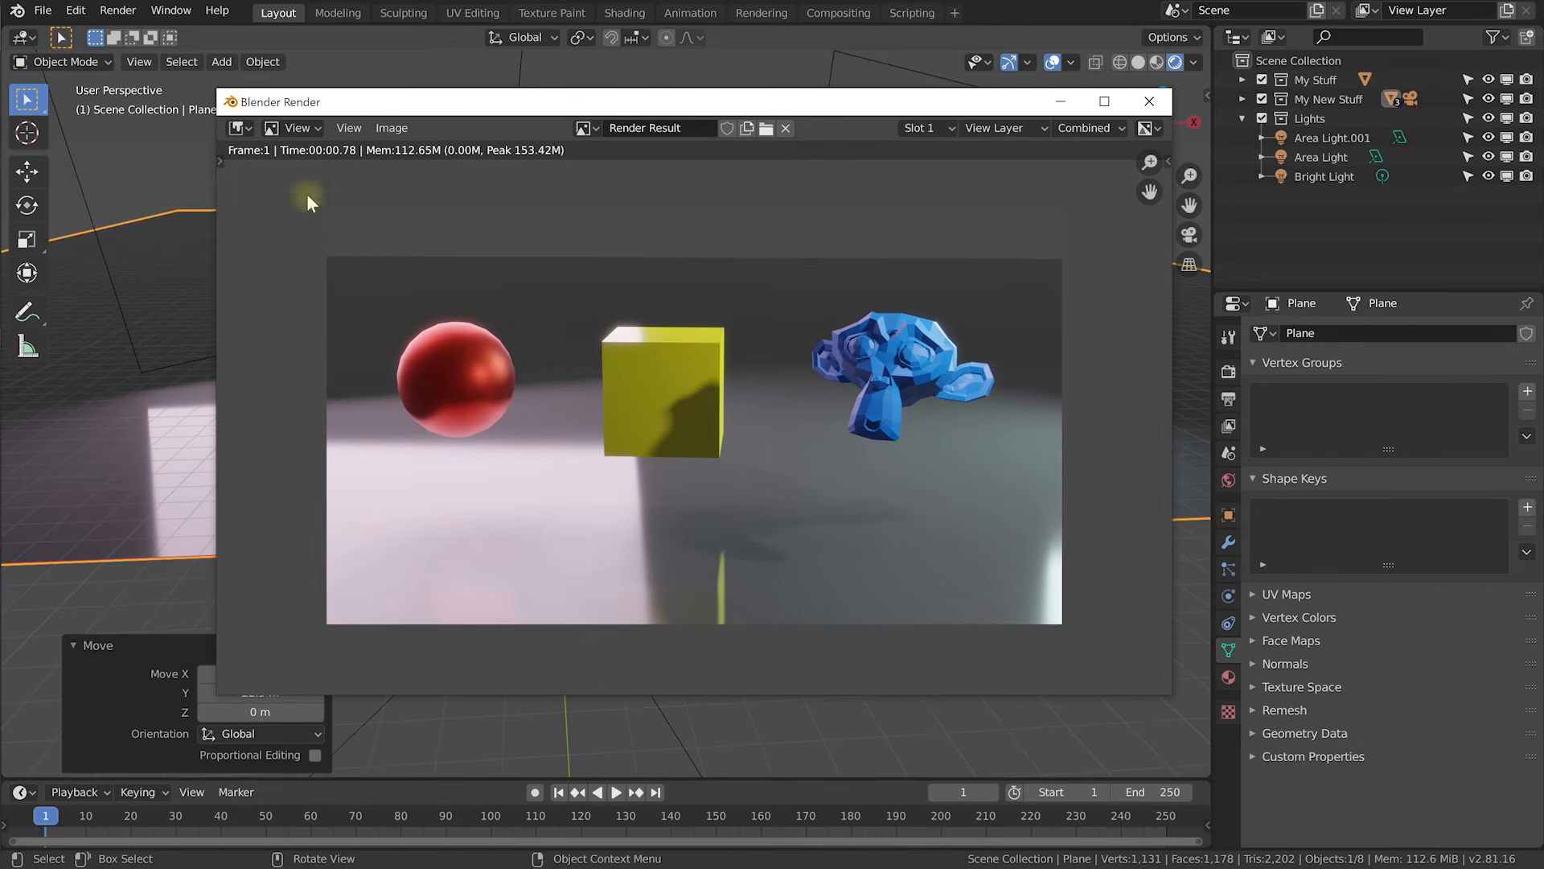
left_click_drag(299, 102, 398, 99)
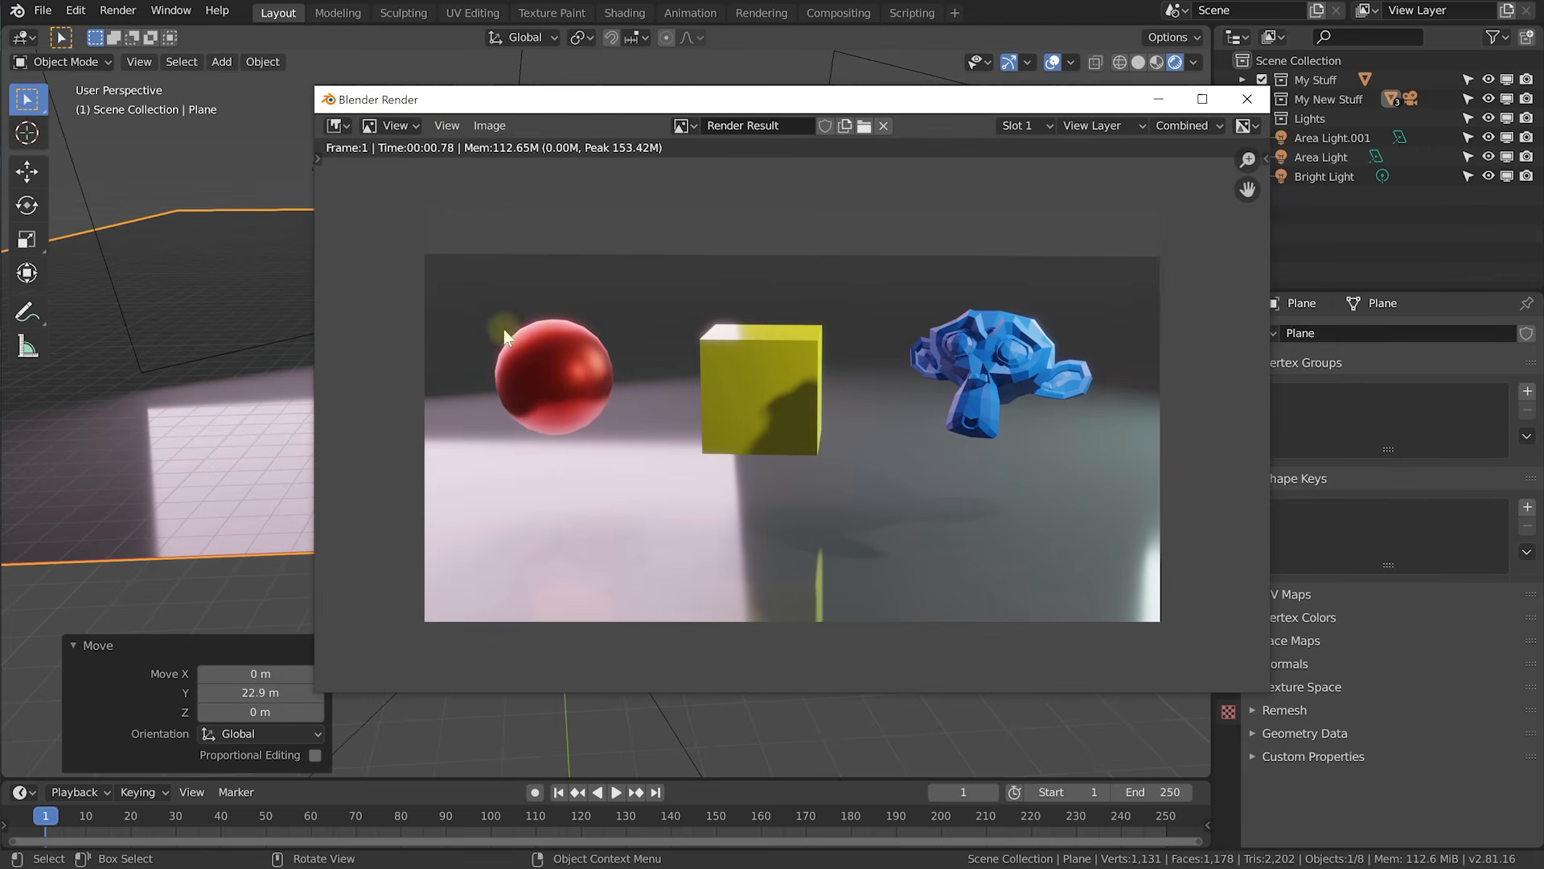
Save the rendered image as my_first_render.png in the 301 - Blender 2.9 for Absolute Beginners folder.
left_click(496, 129)
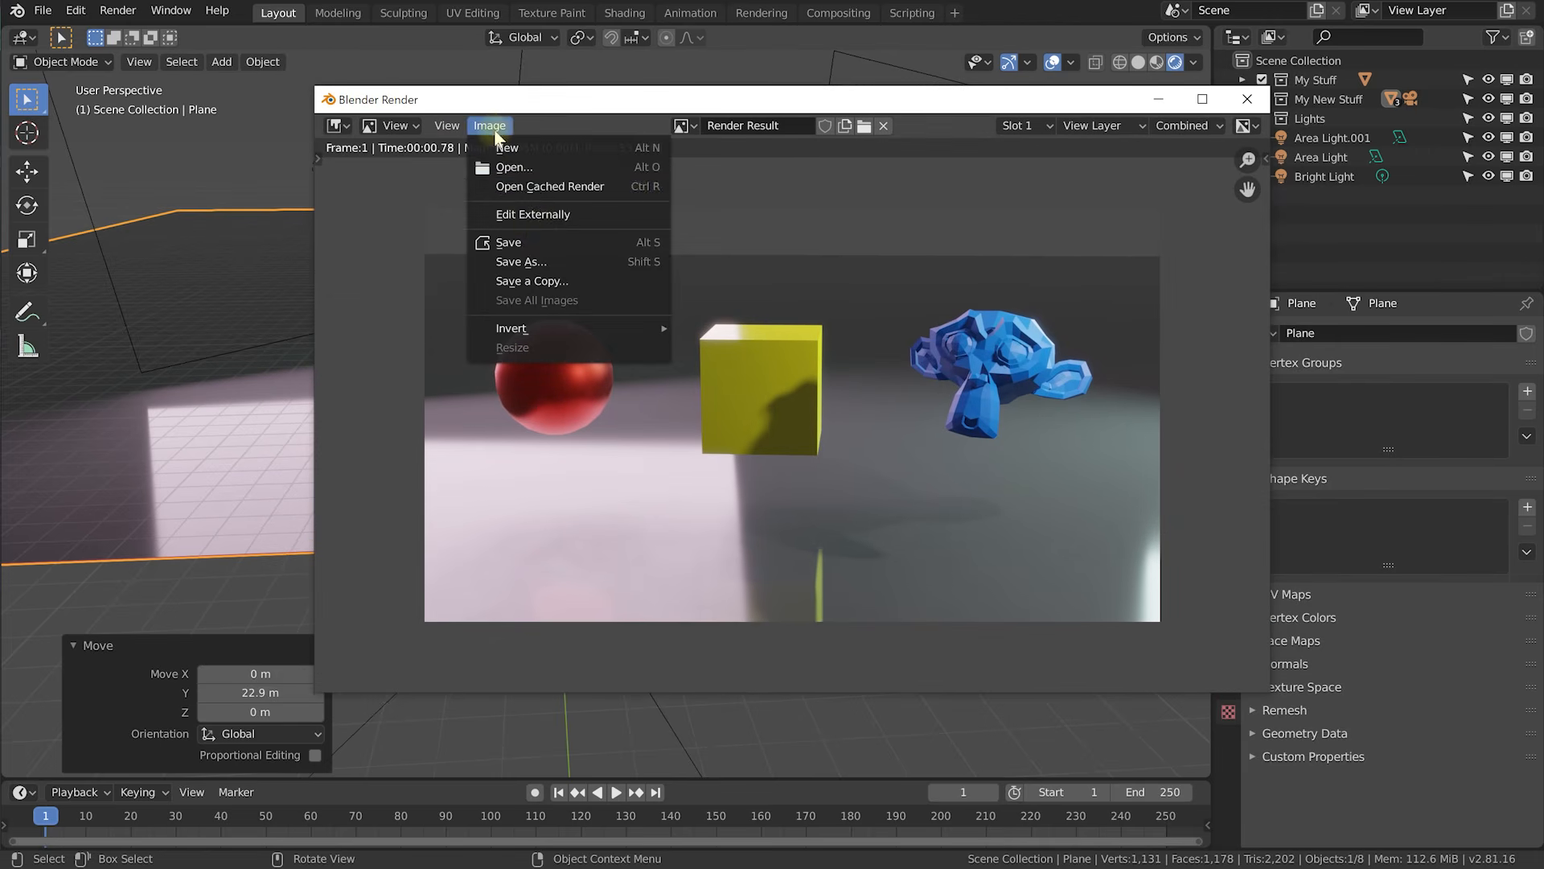
left_click(521, 262)
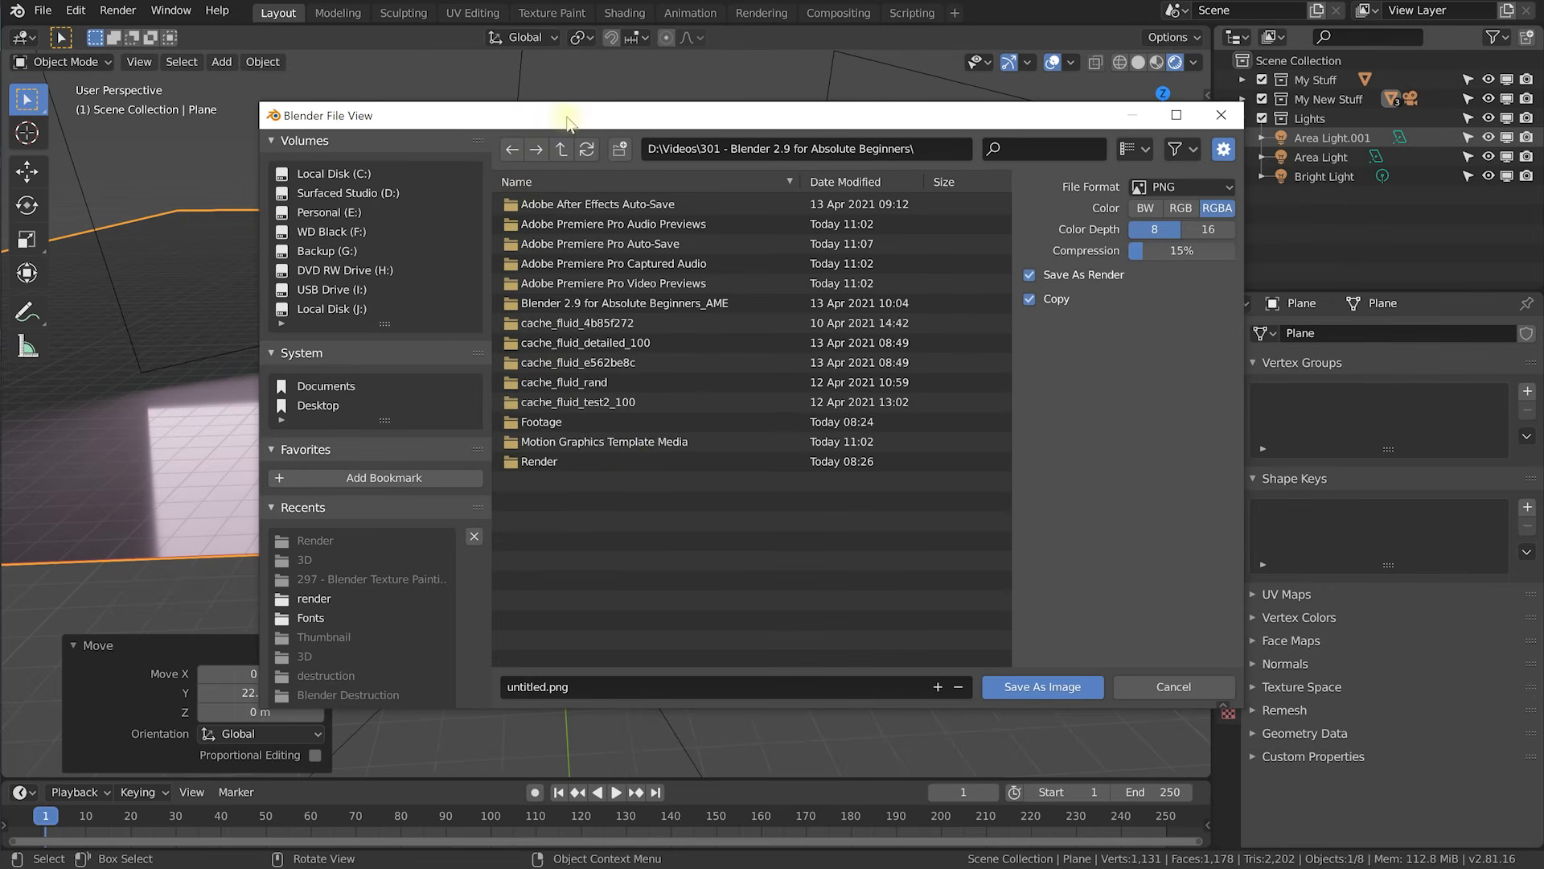
left_click(563, 689)
type("my_first_render")
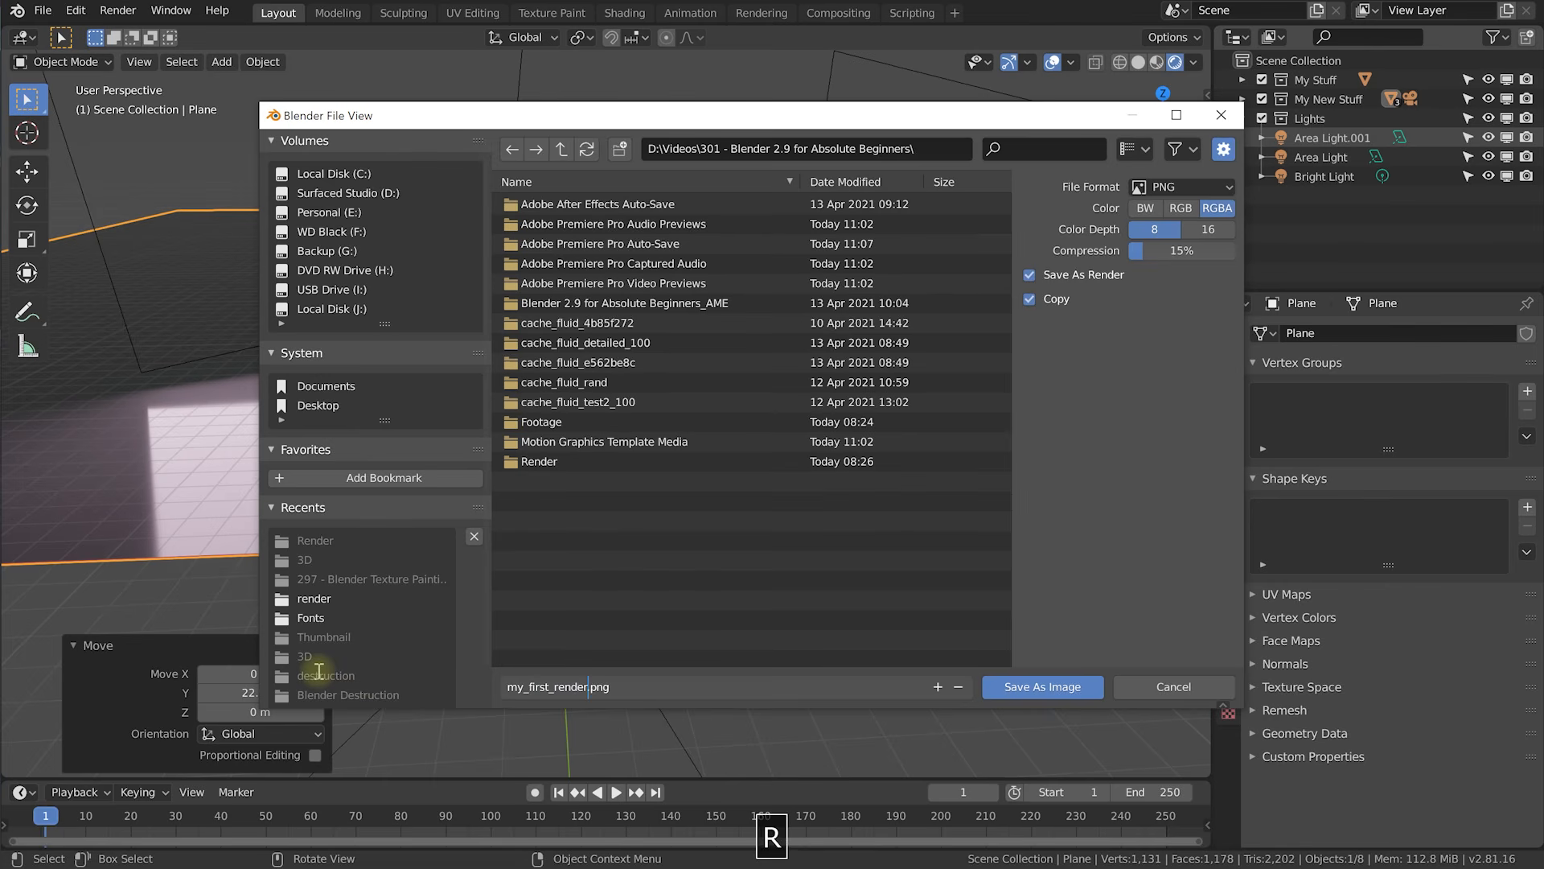
left_click(1032, 687)
Switch to File Explorer, view my_first_render.png in the Photos viewer, and close the viewer and the render window.
key("e")
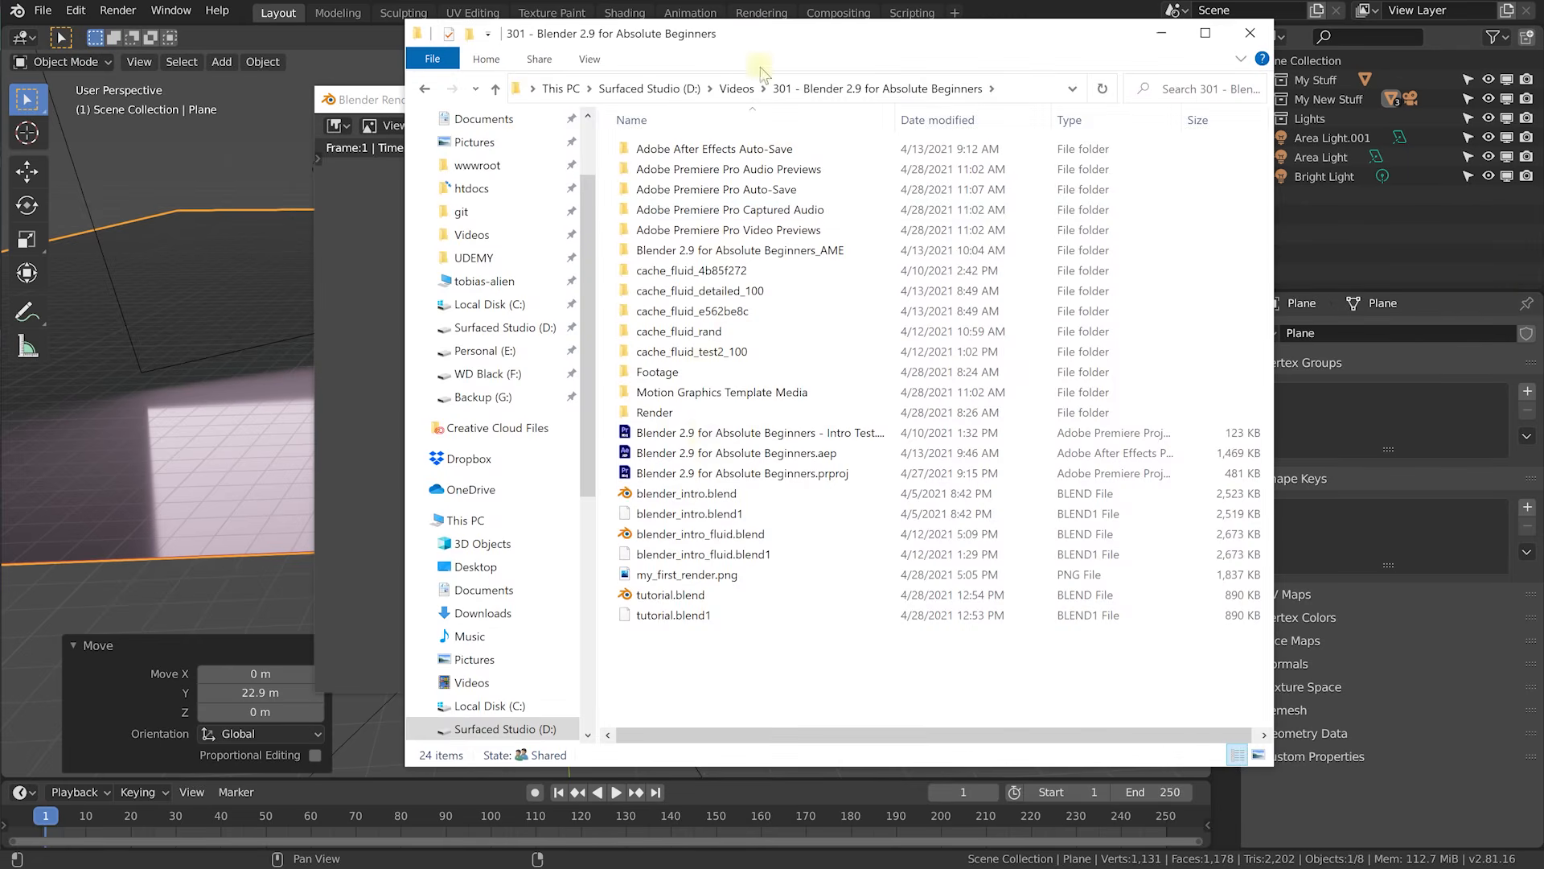
left_click(637, 574)
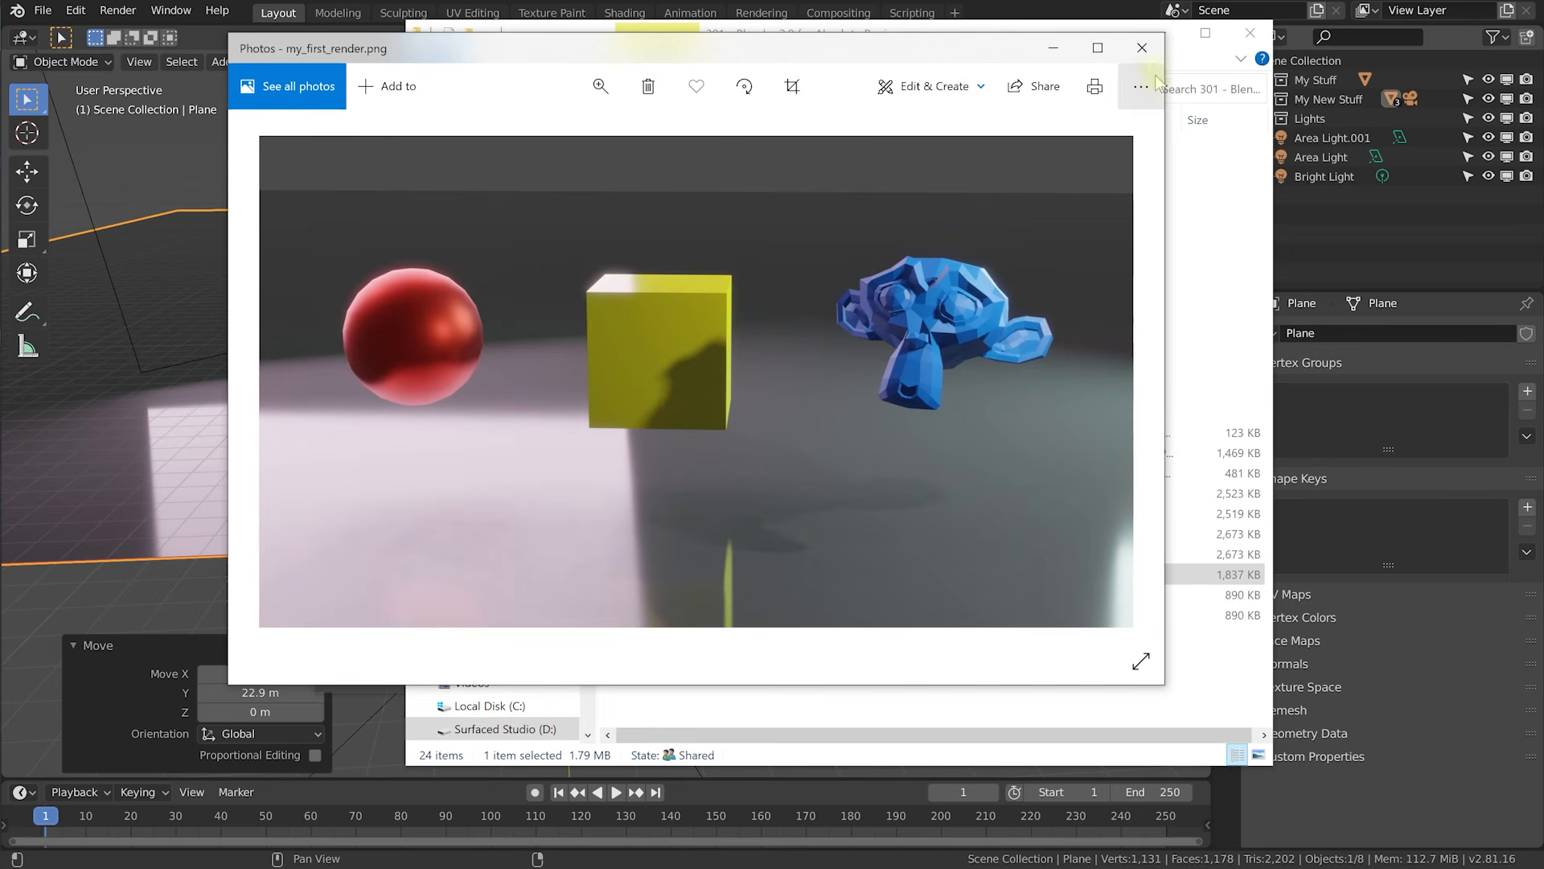
left_click(1142, 47)
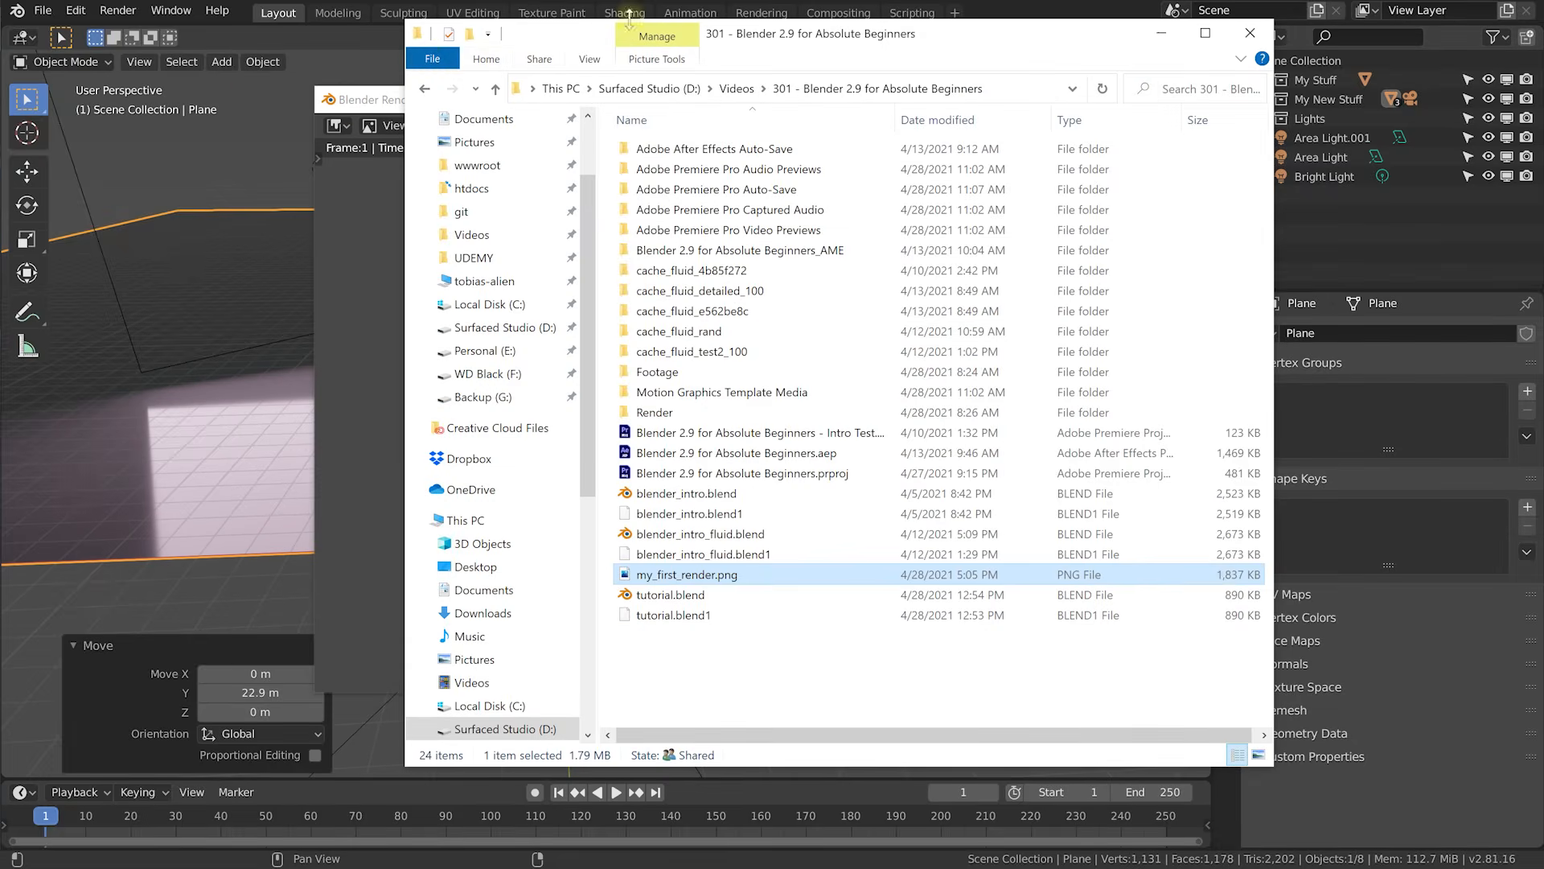
left_click(371, 103)
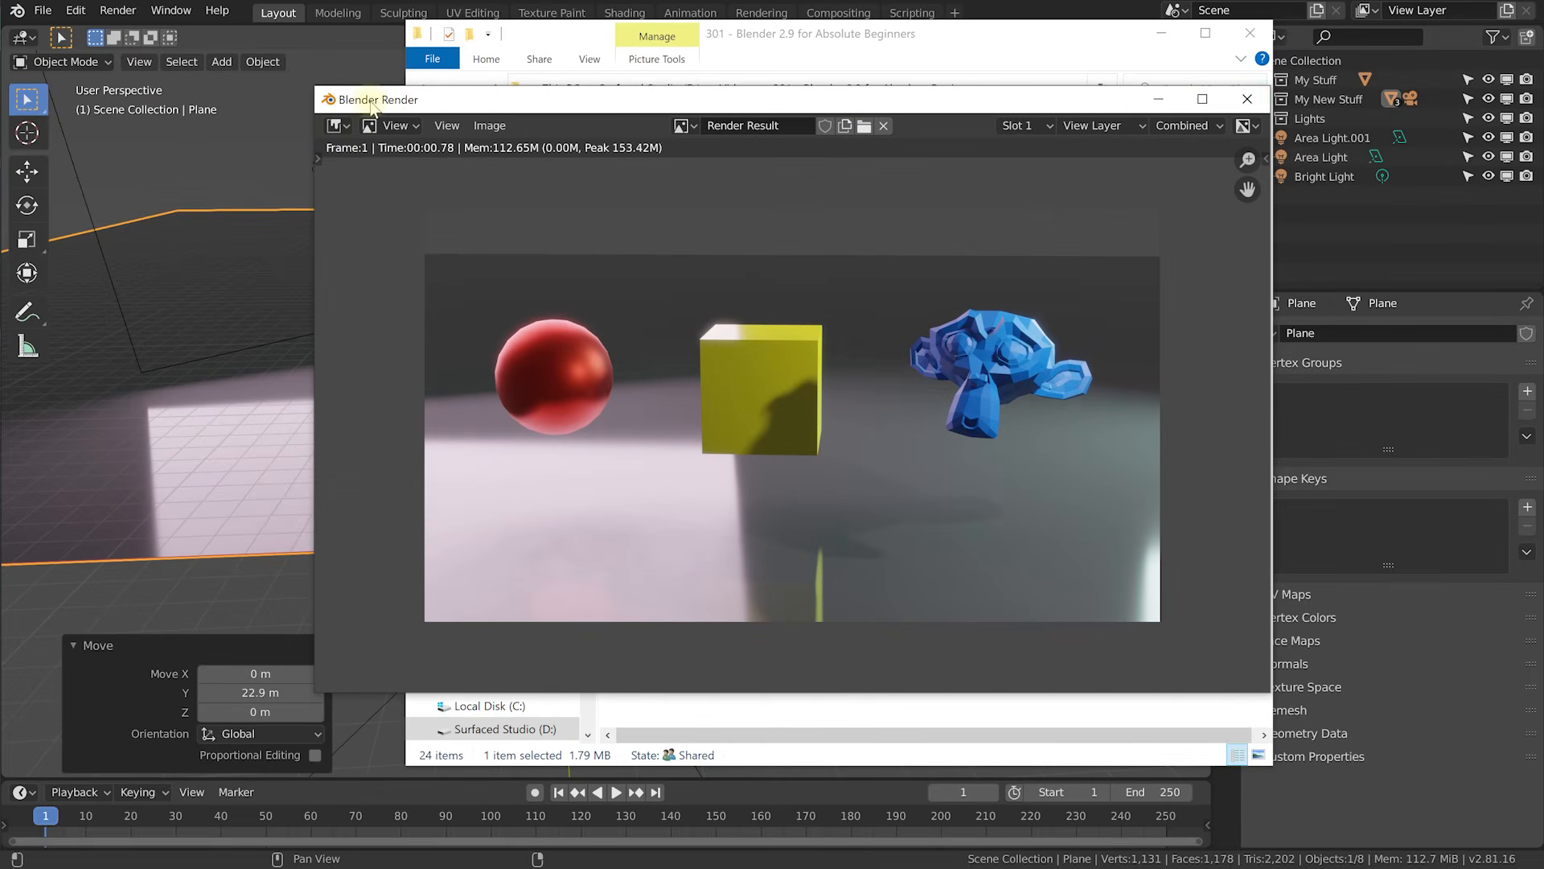
left_click(1246, 99)
left_click_drag(991, 39, 1543, 50)
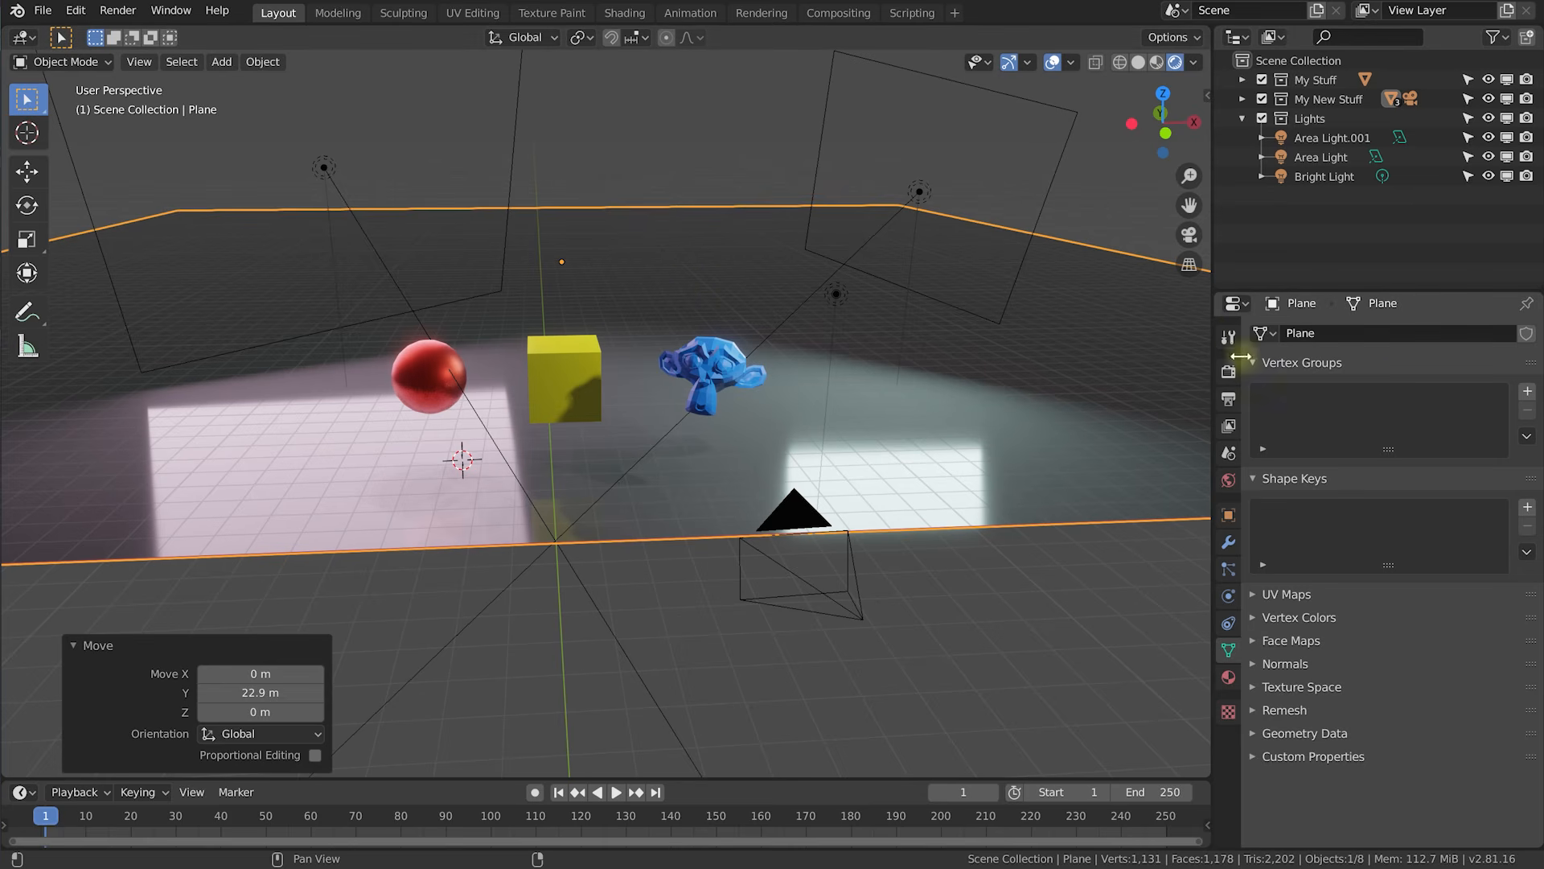
Check the output resolution fields and apply the HDTV 1080p preset to the output dimensions.
left_click(1230, 406)
left_click(1466, 361)
left_click(1467, 377)
left_click(1469, 379)
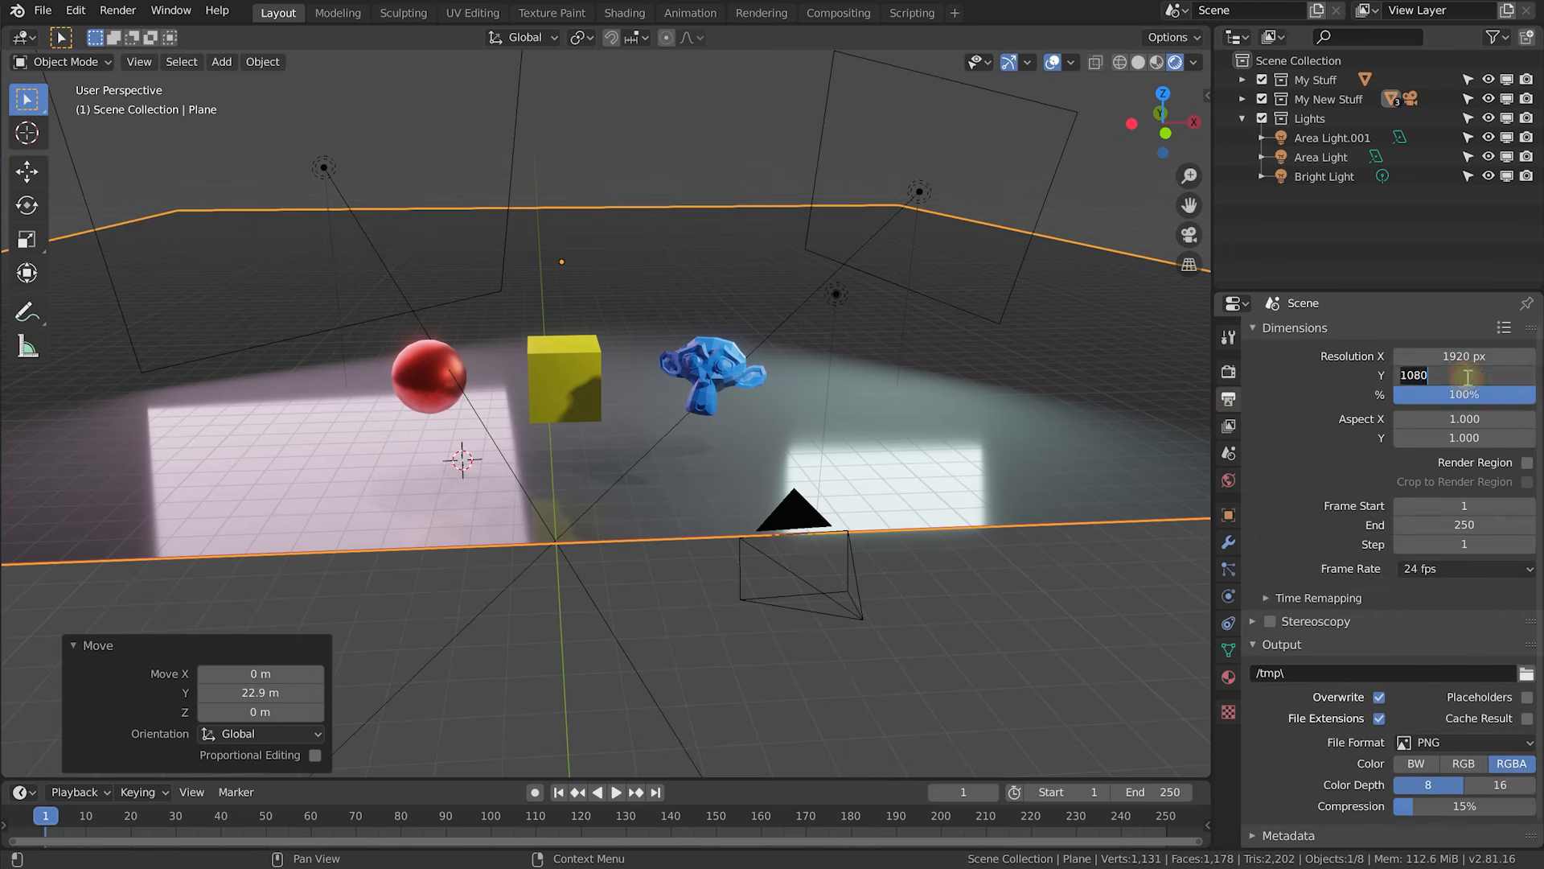
left_click(1307, 380)
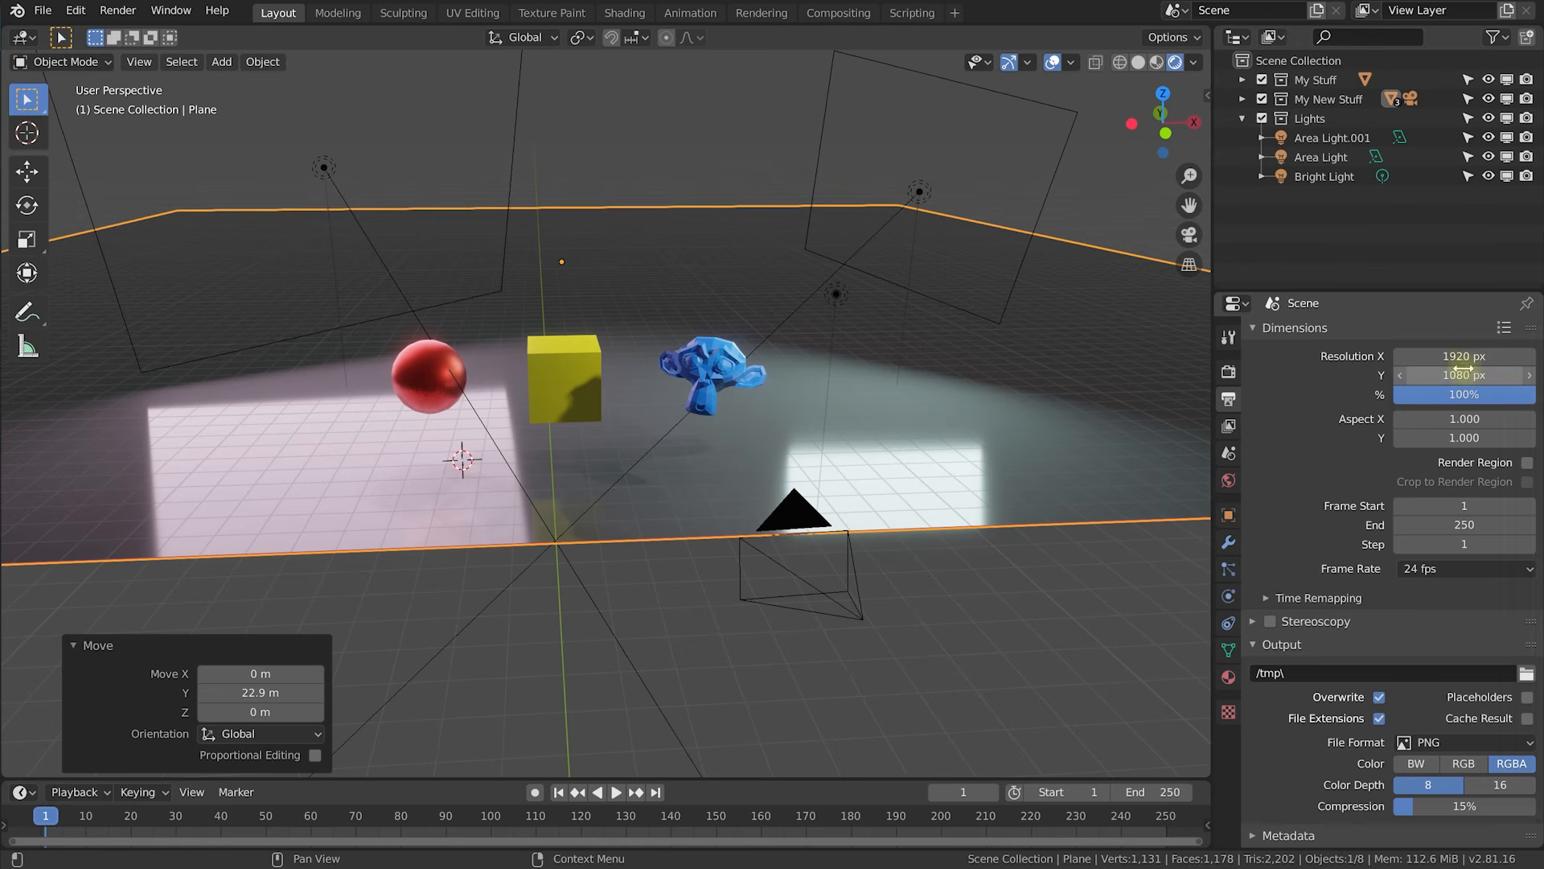
left_click(1505, 330)
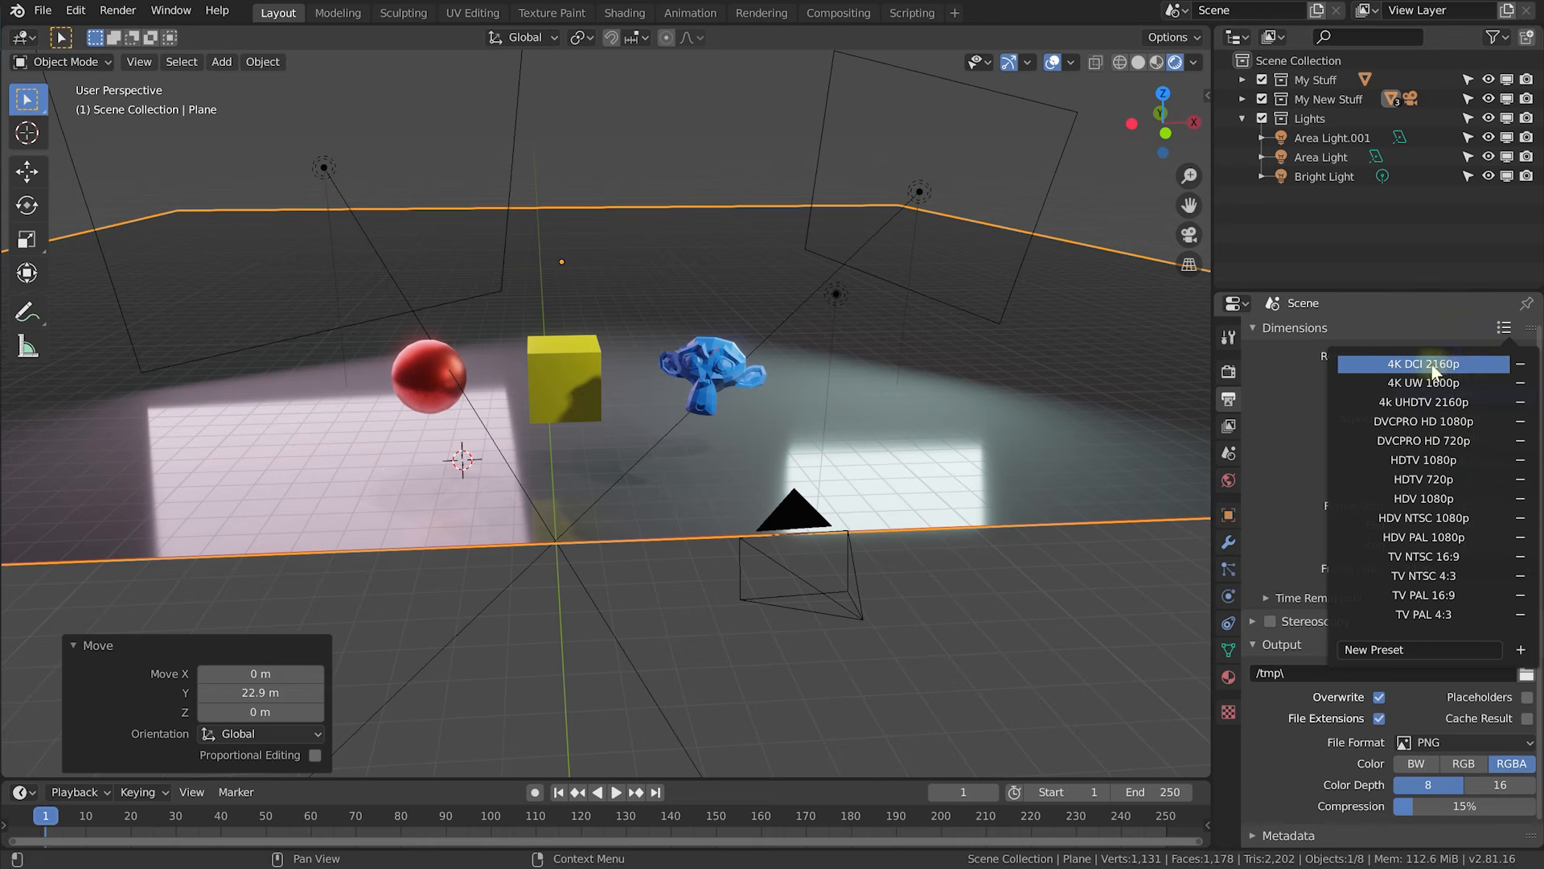
left_click(1443, 465)
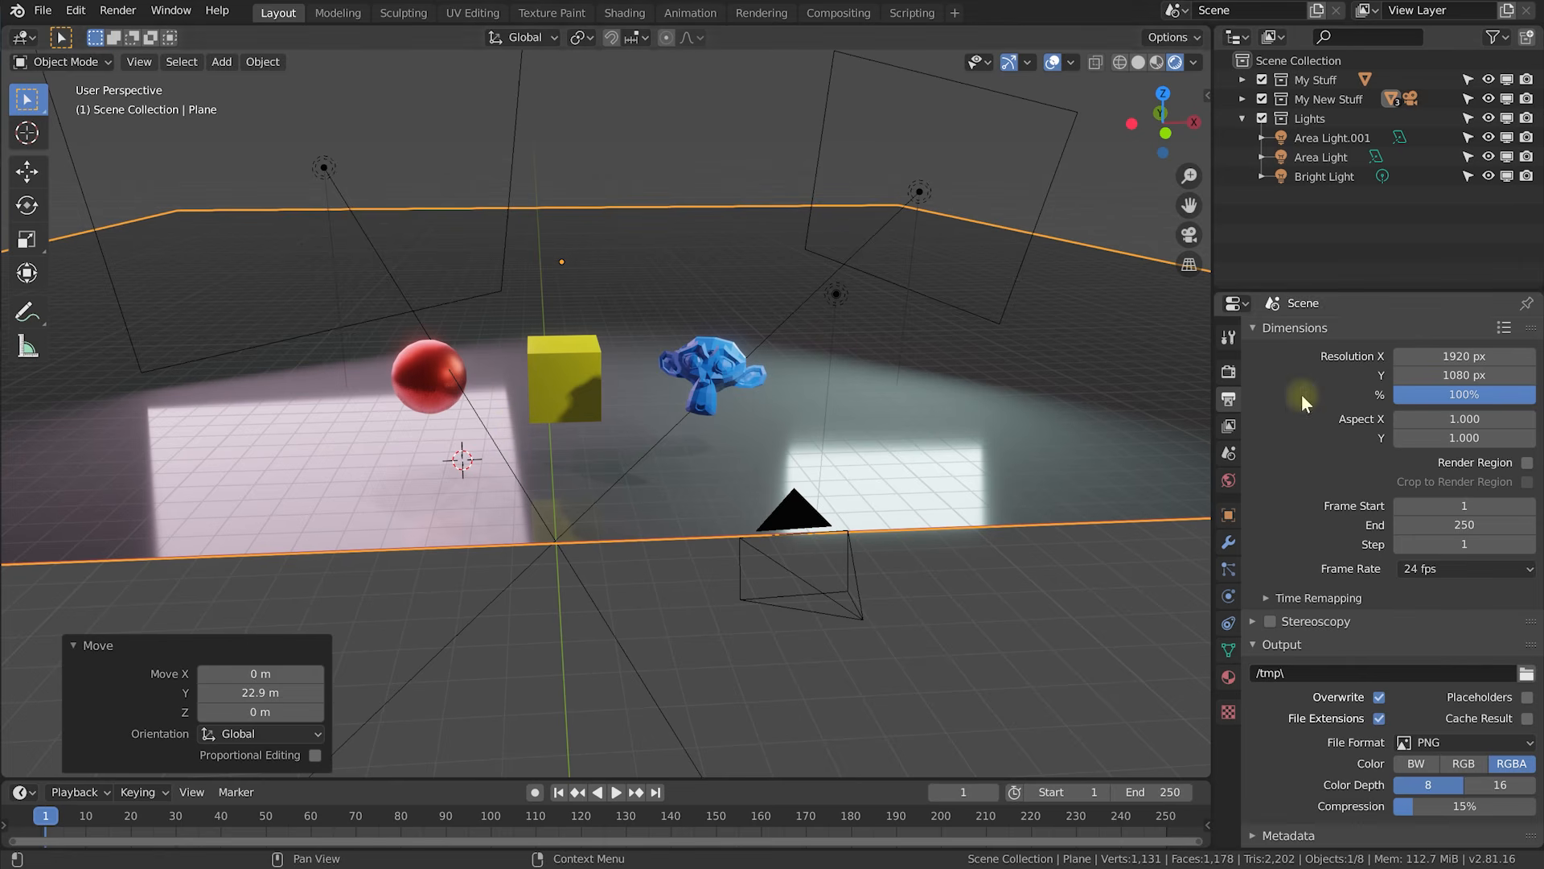
Switch the render engine to Cycles and view the scene in the rendered viewport.
left_click(1229, 377)
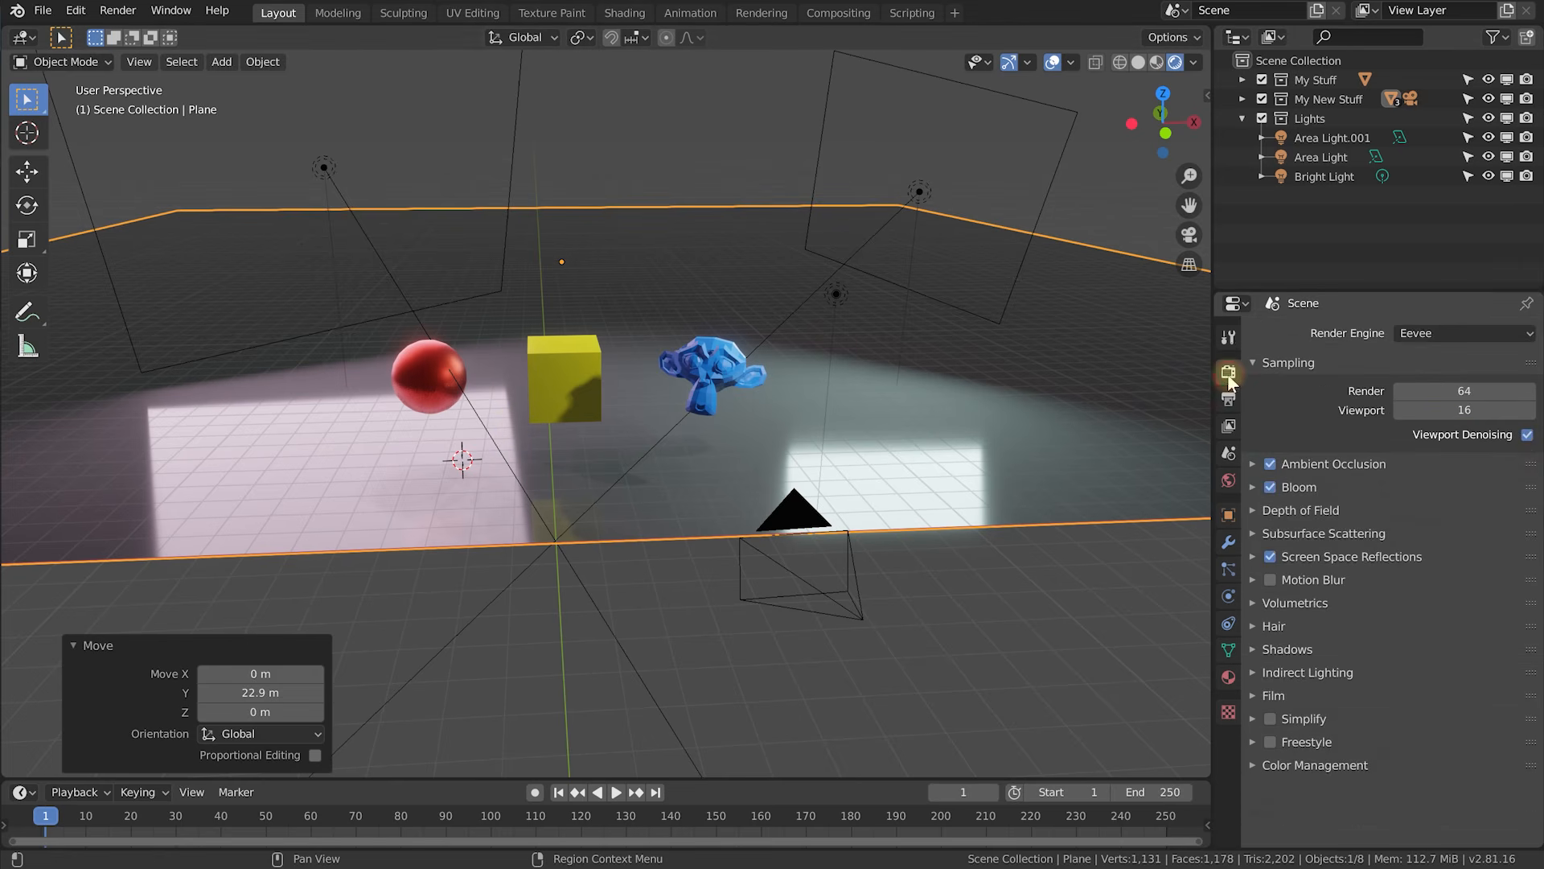
left_click(1410, 336)
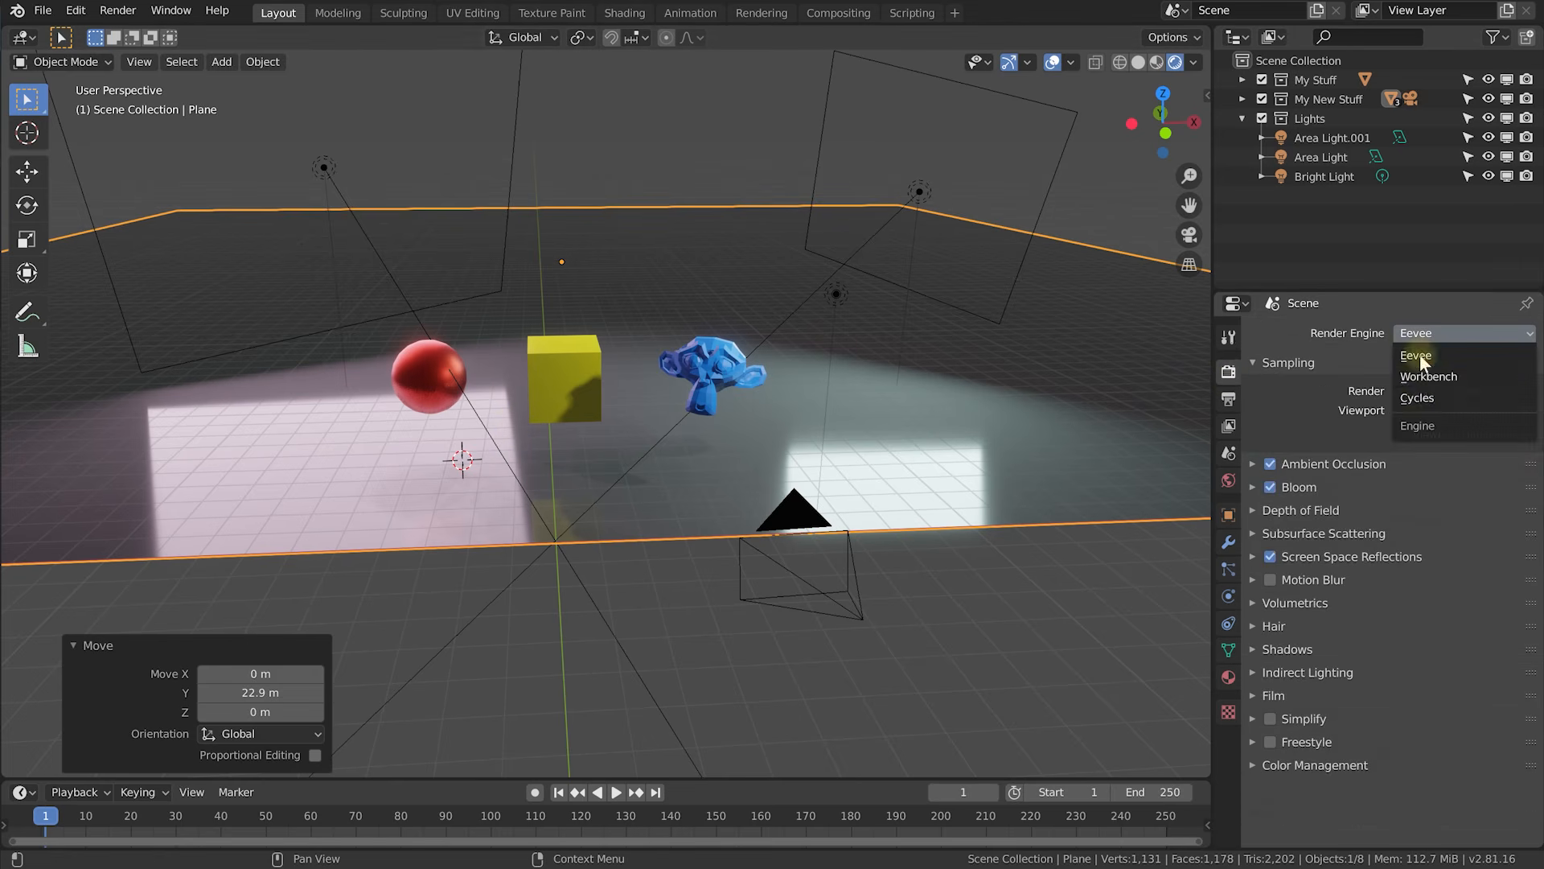
left_click(1420, 399)
mouse_move(650, 401)
middle_mouse_down()
mouse_move(588, 401)
mouse_move(624, 389)
middle_mouse_up()
Render the image with Cycles, inspect the floor reflections in the whole frame, and close the render window.
key("F12")
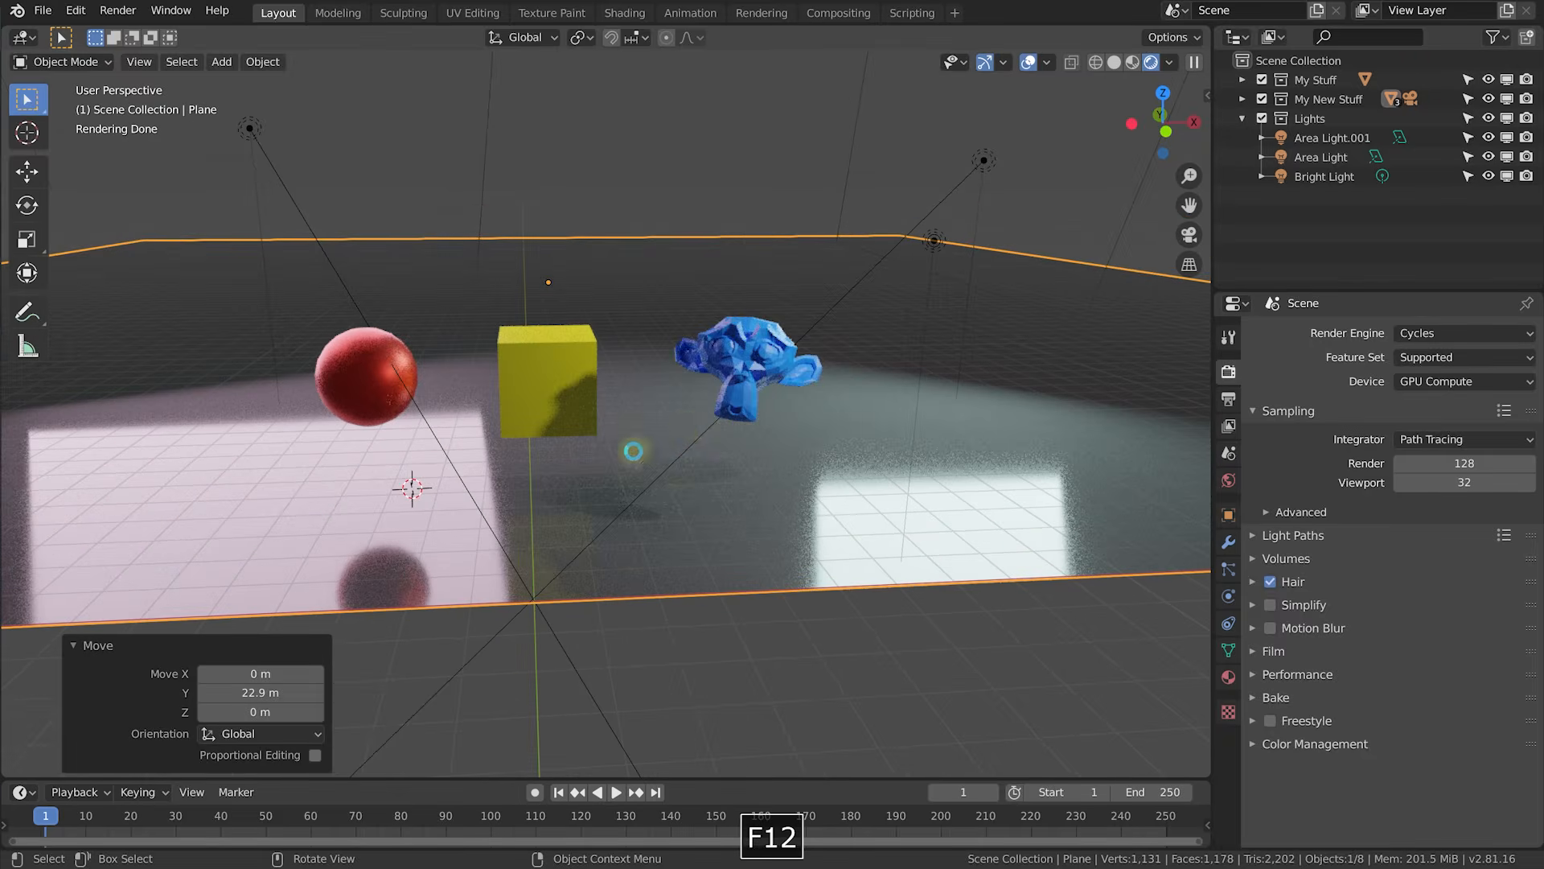
left_click_drag(1092, 180, 560, 97)
scroll(784, 363, "down", 2)
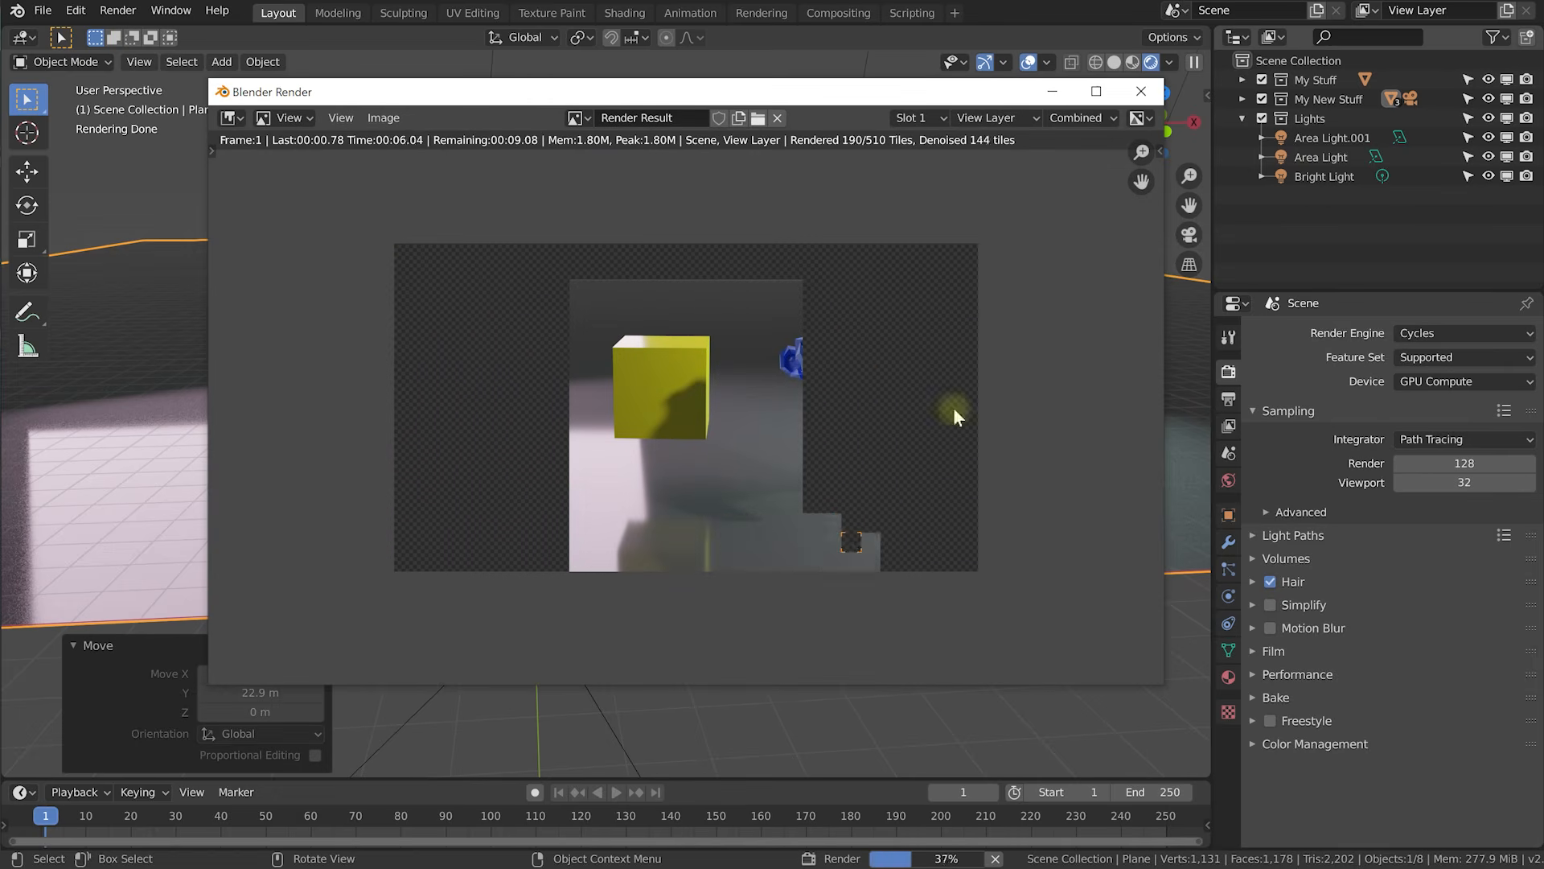
scroll(1005, 427, "up", 1)
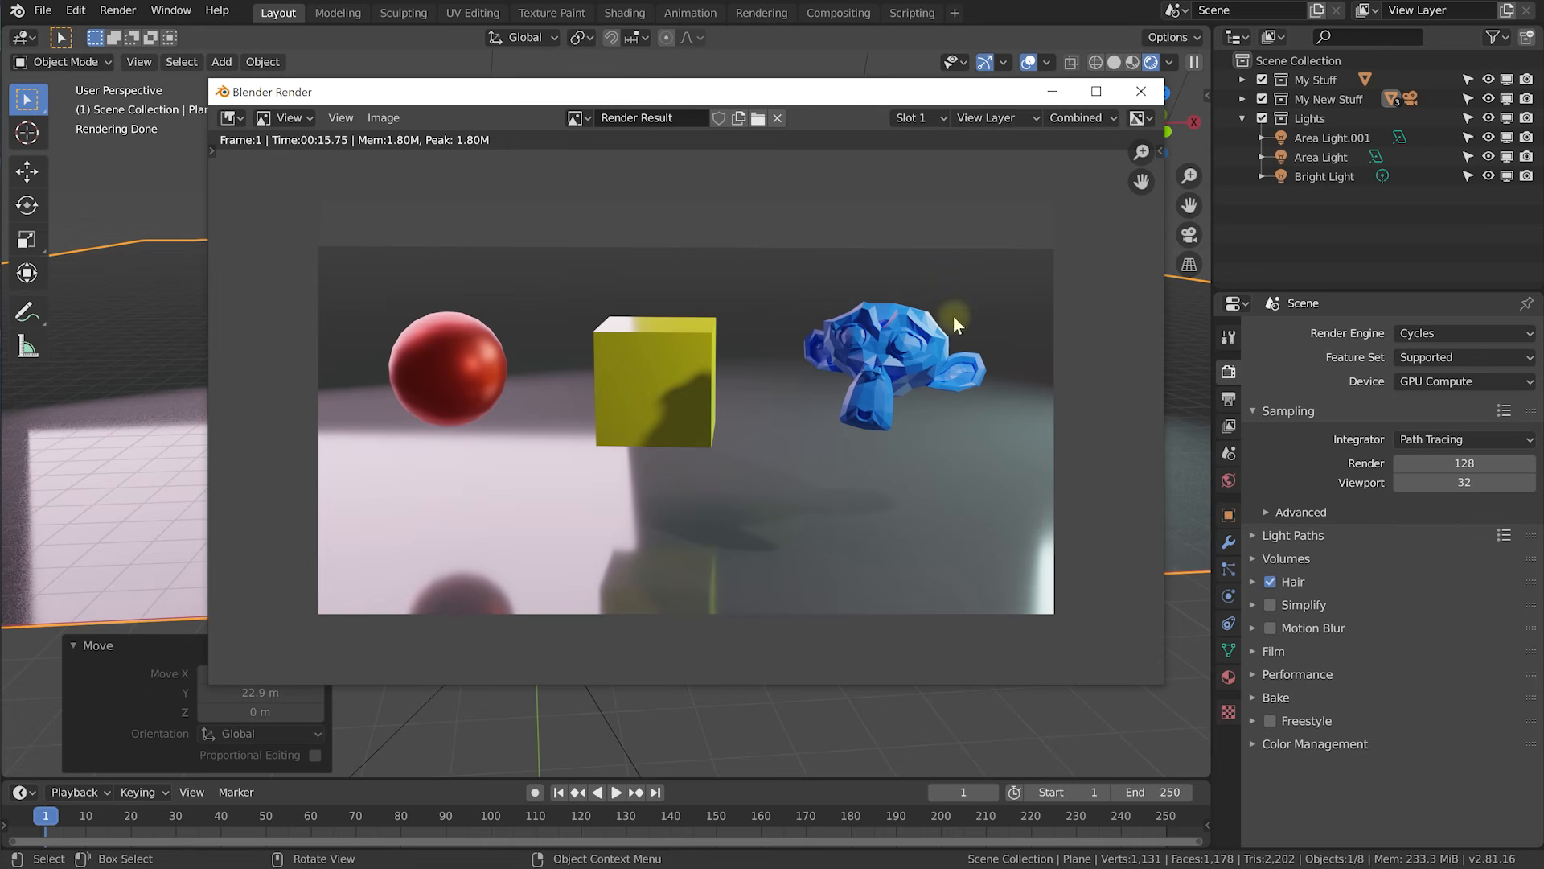
left_click_drag(827, 95, 804, 96)
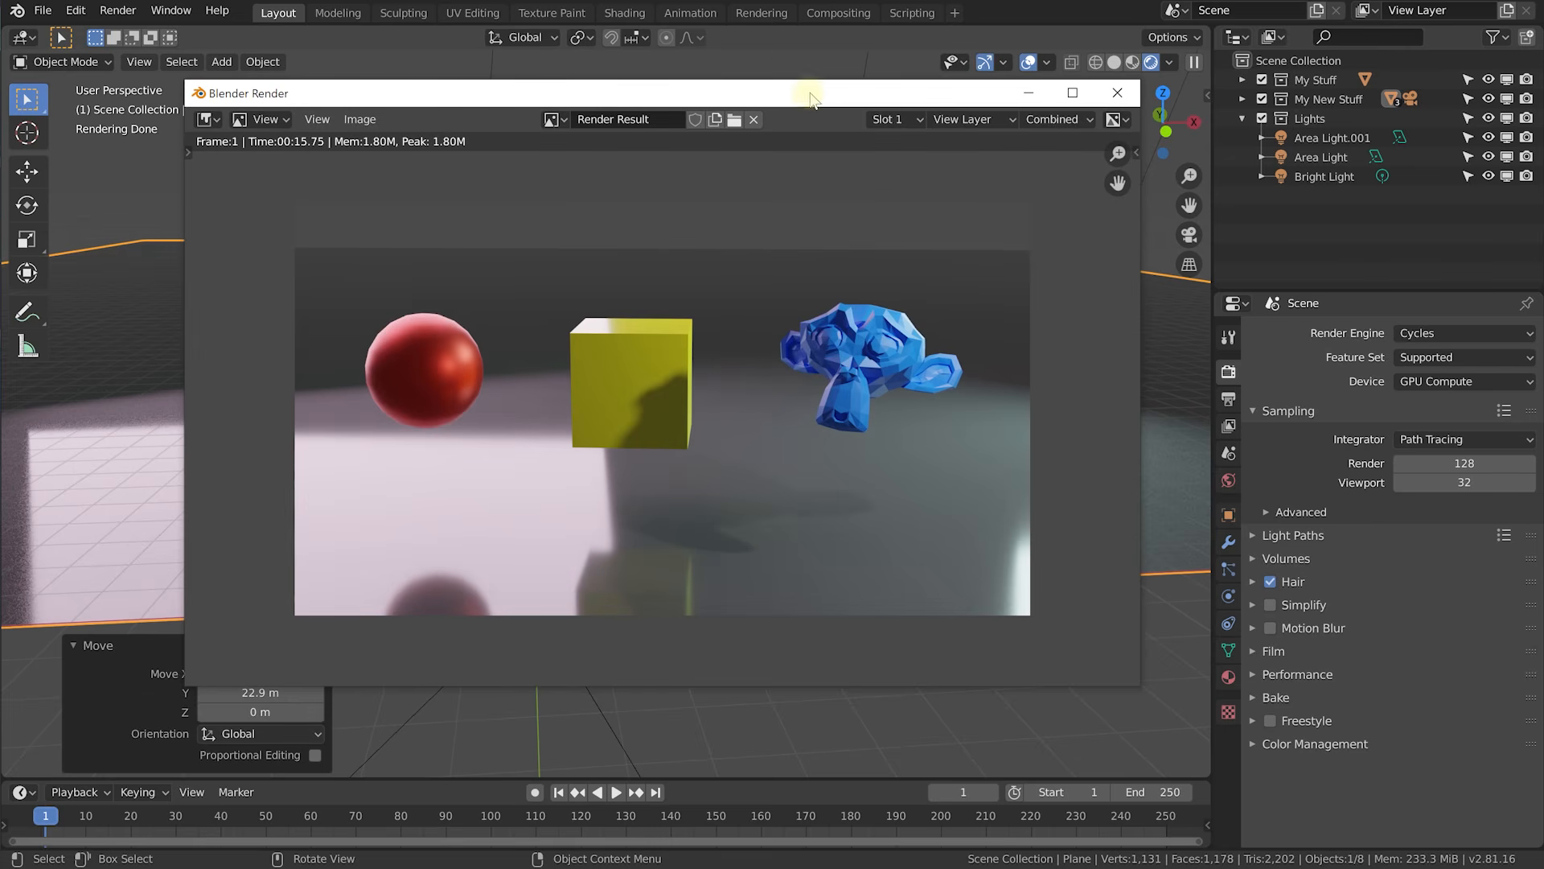
left_click(1120, 93)
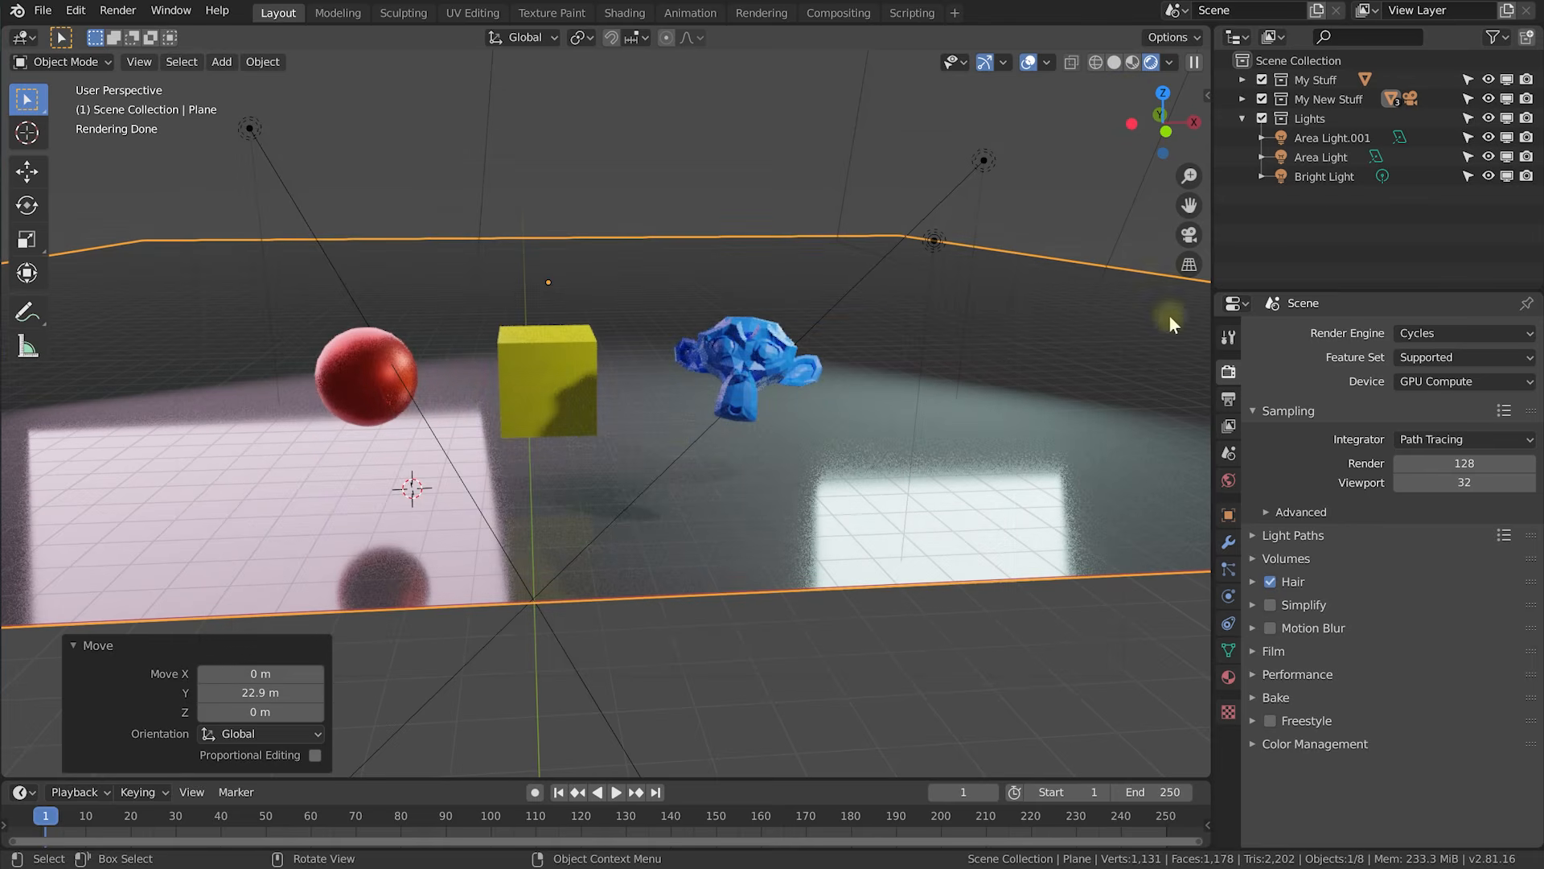
Reduce the output resolution percentage to 49%, render a test image, and close the render window.
left_click(1228, 399)
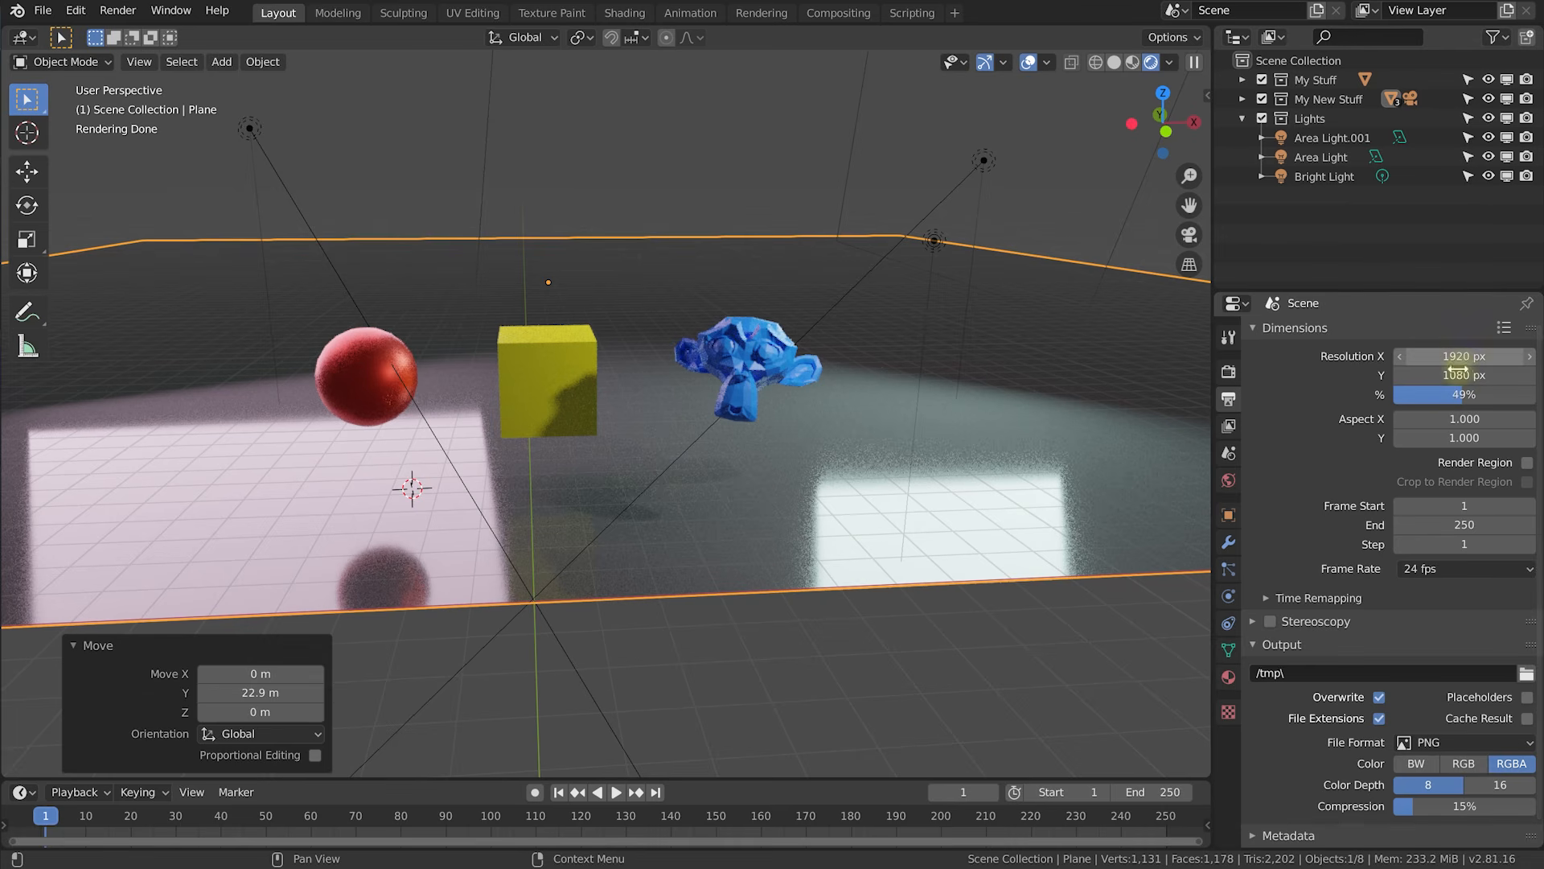
key("F12")
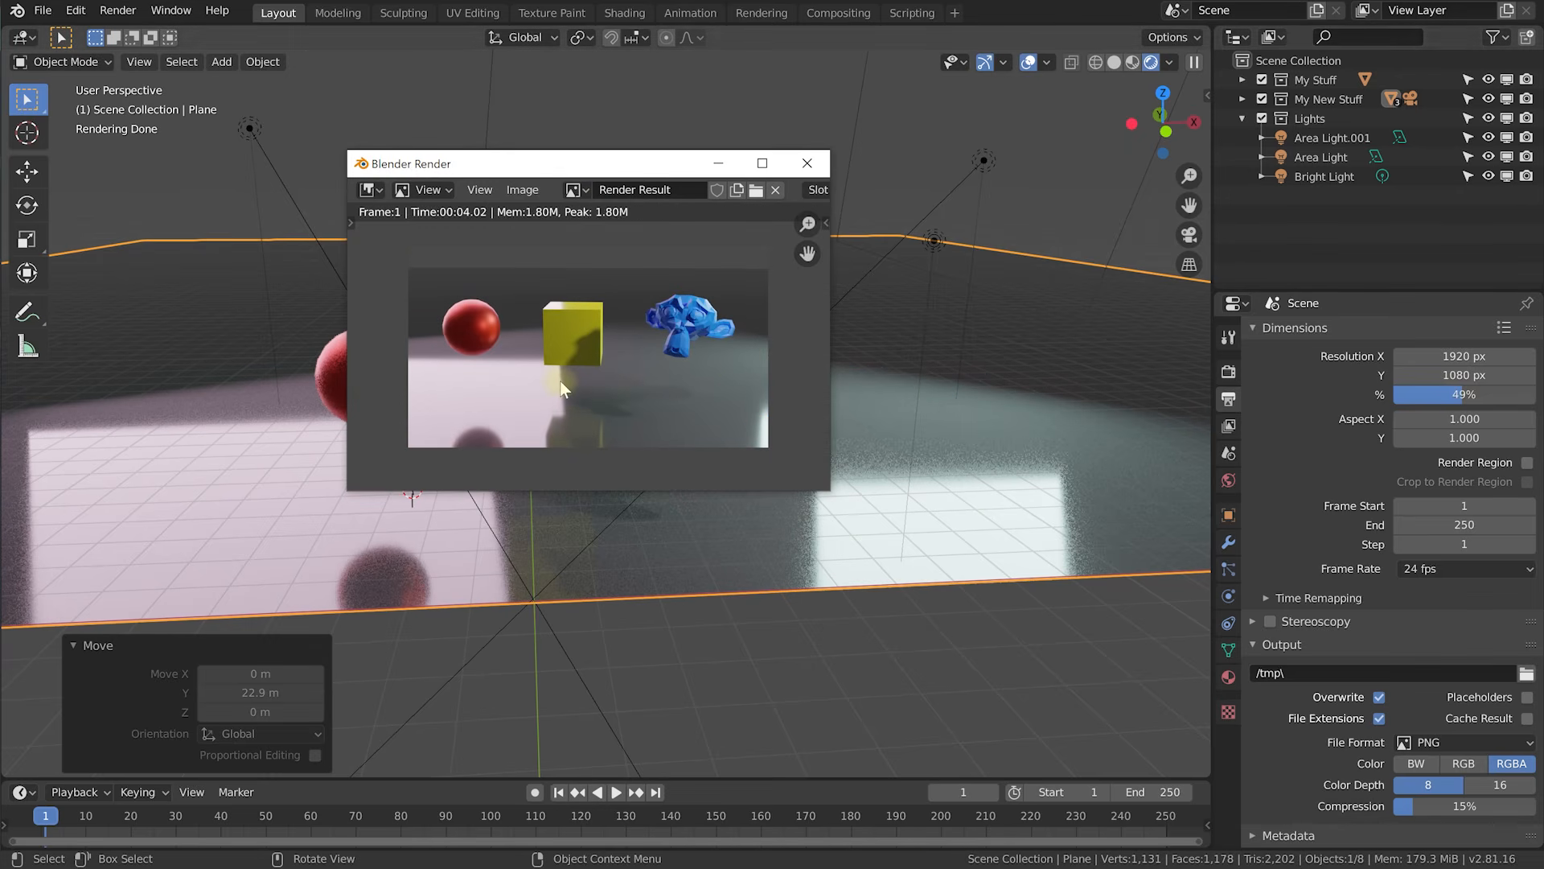
left_click_drag(531, 166, 493, 154)
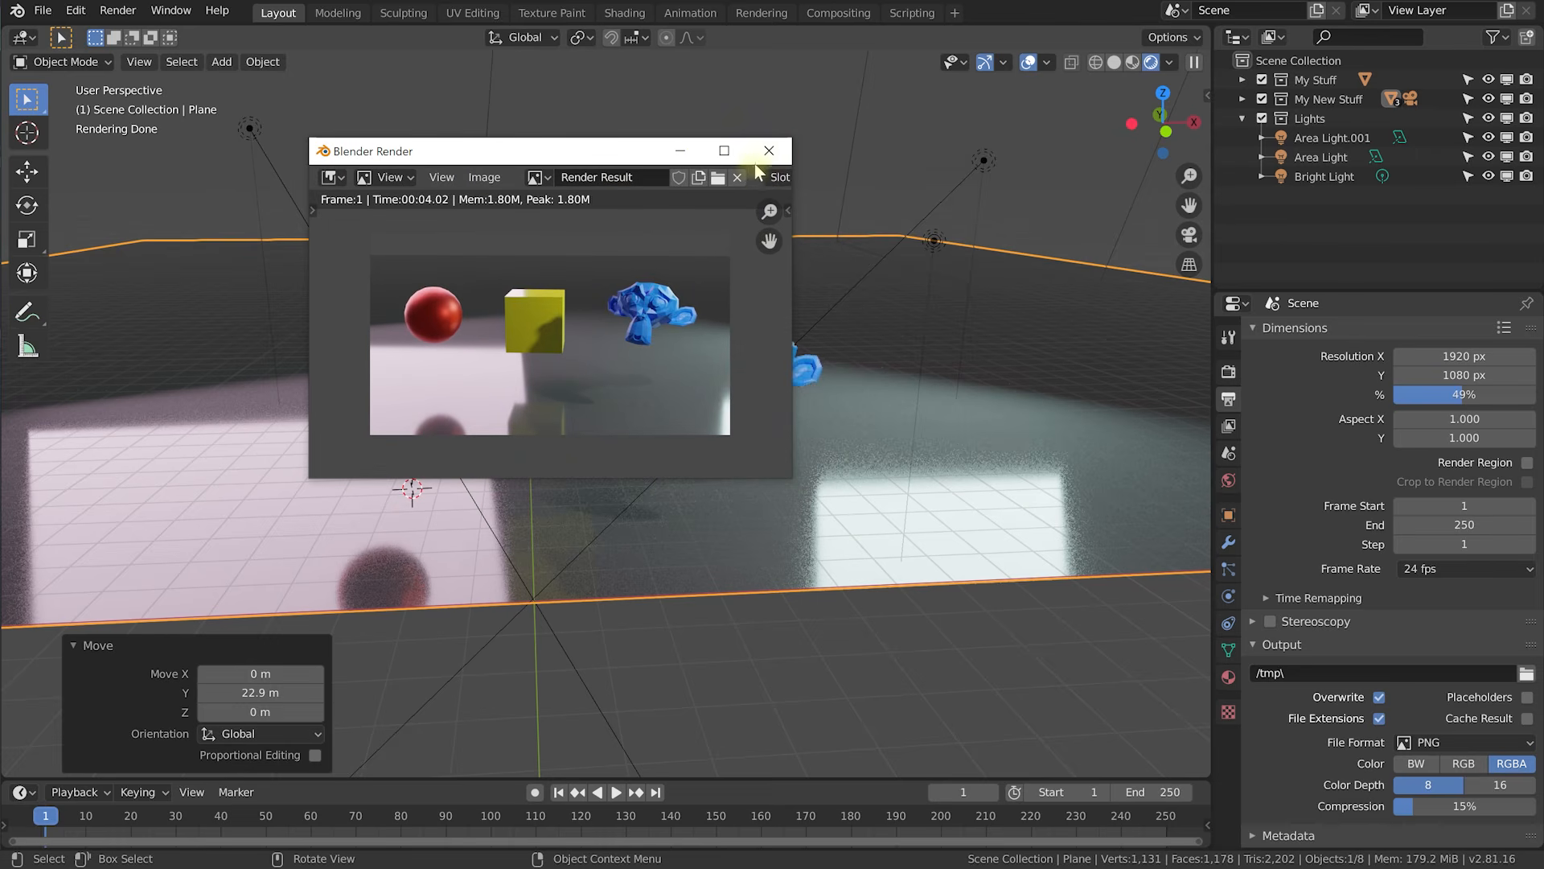
left_click(768, 150)
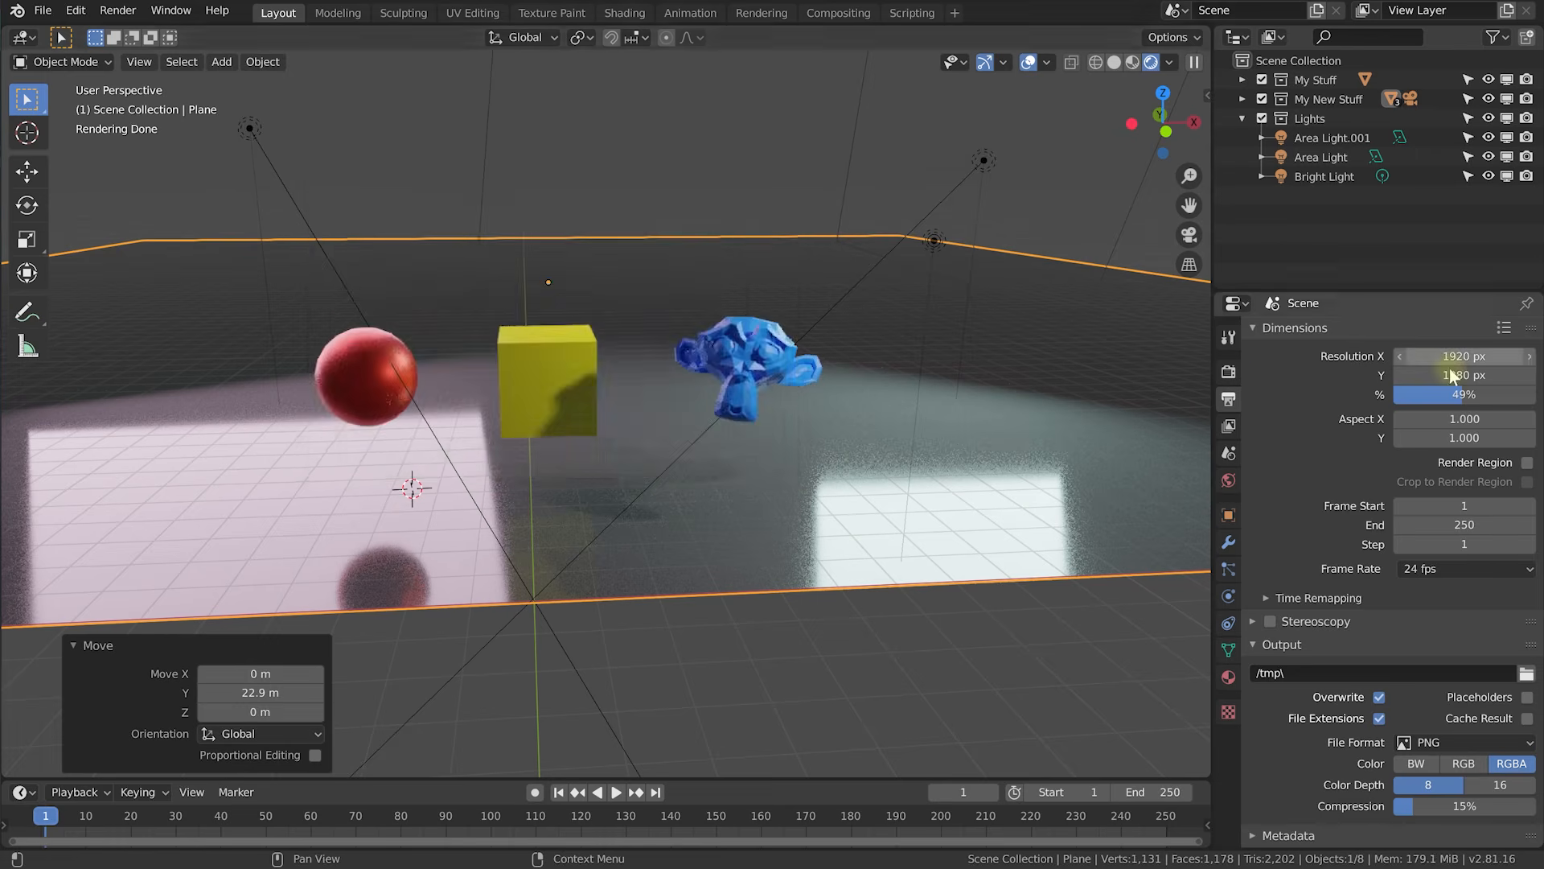
Set the output resolution percentage to 100%.
left_click(1446, 394)
type("100")
key("Return")
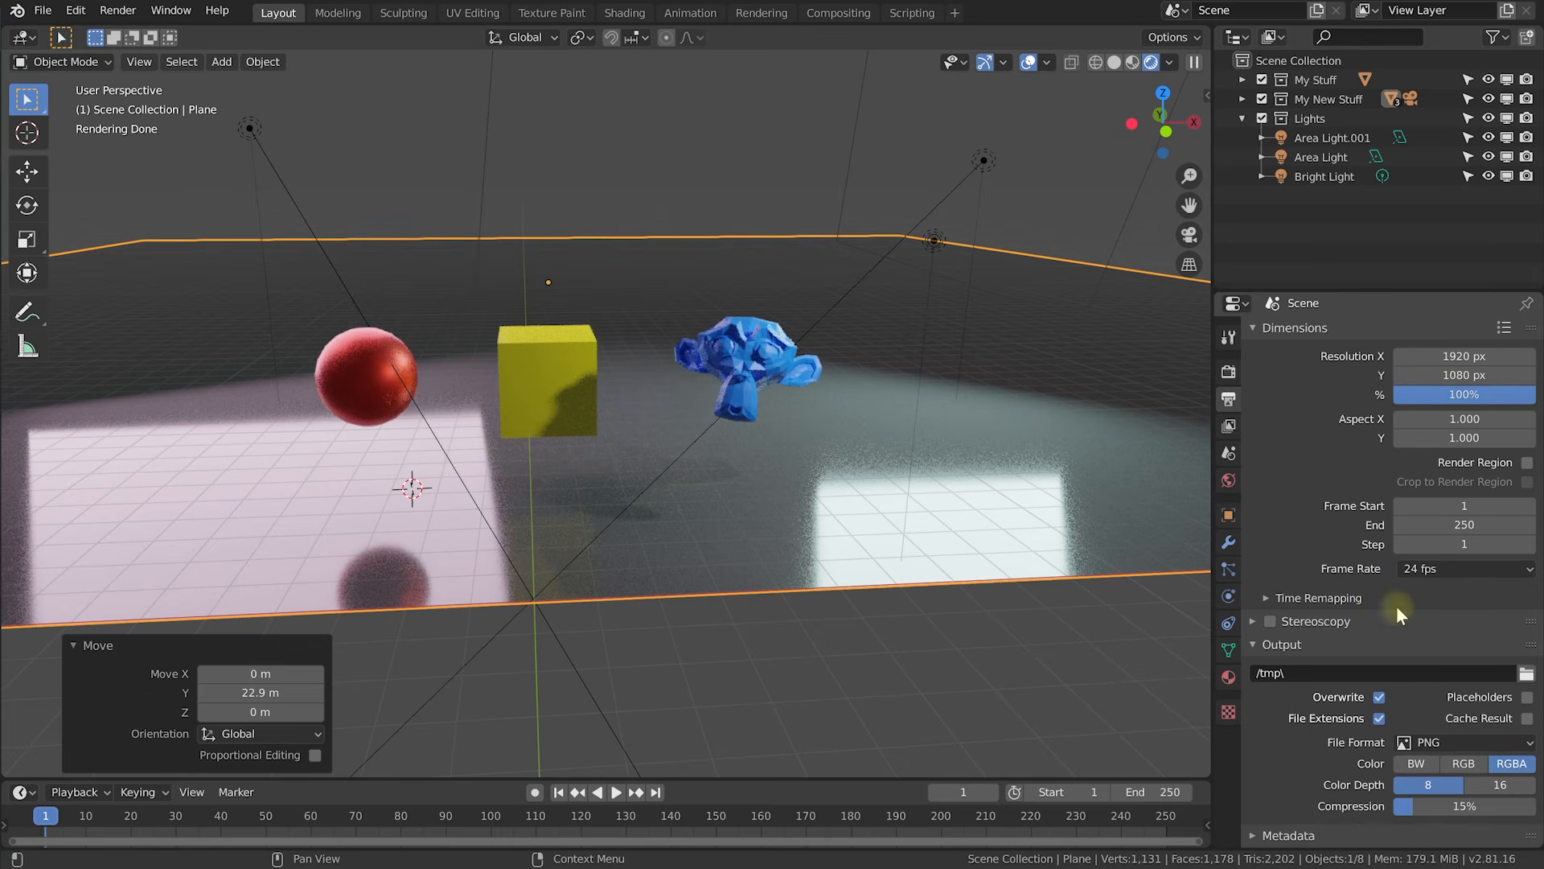
scroll(1396, 605, "down", 1)
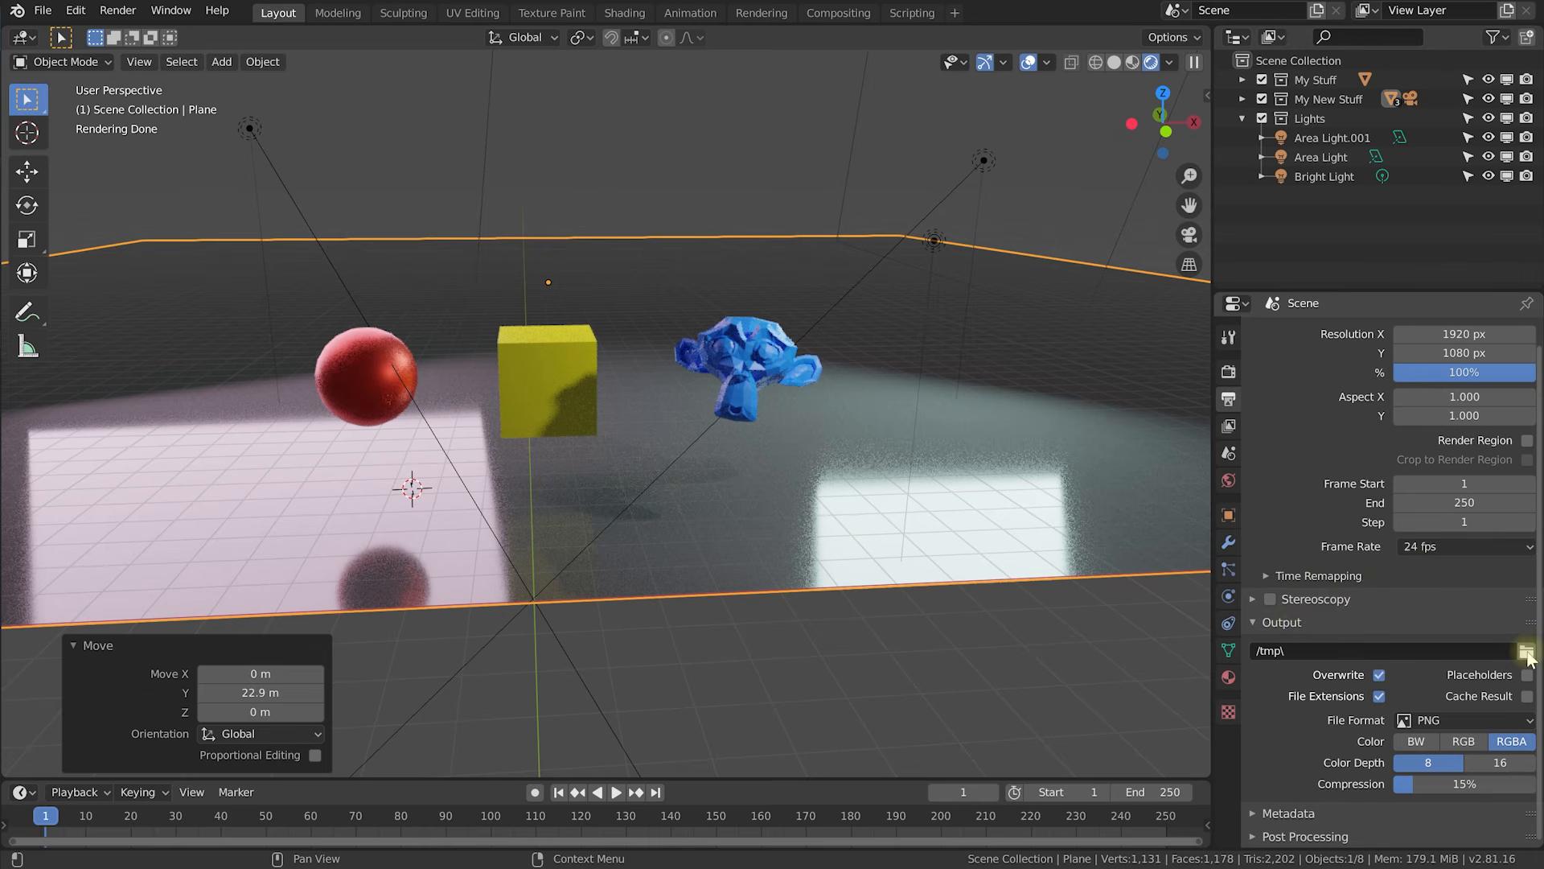
left_click(1527, 653)
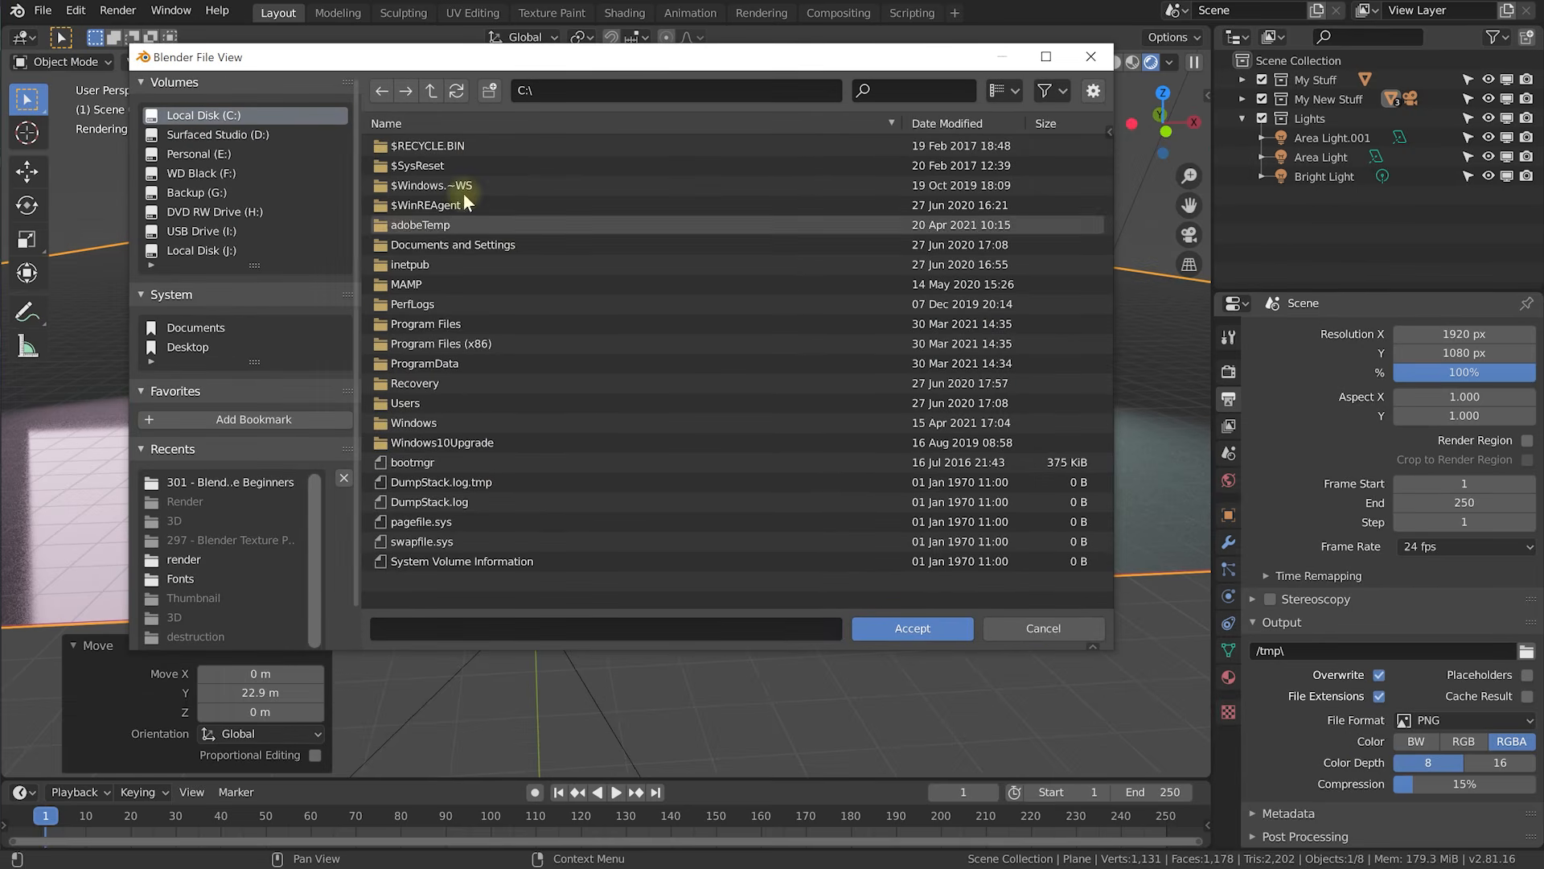
left_click(1023, 633)
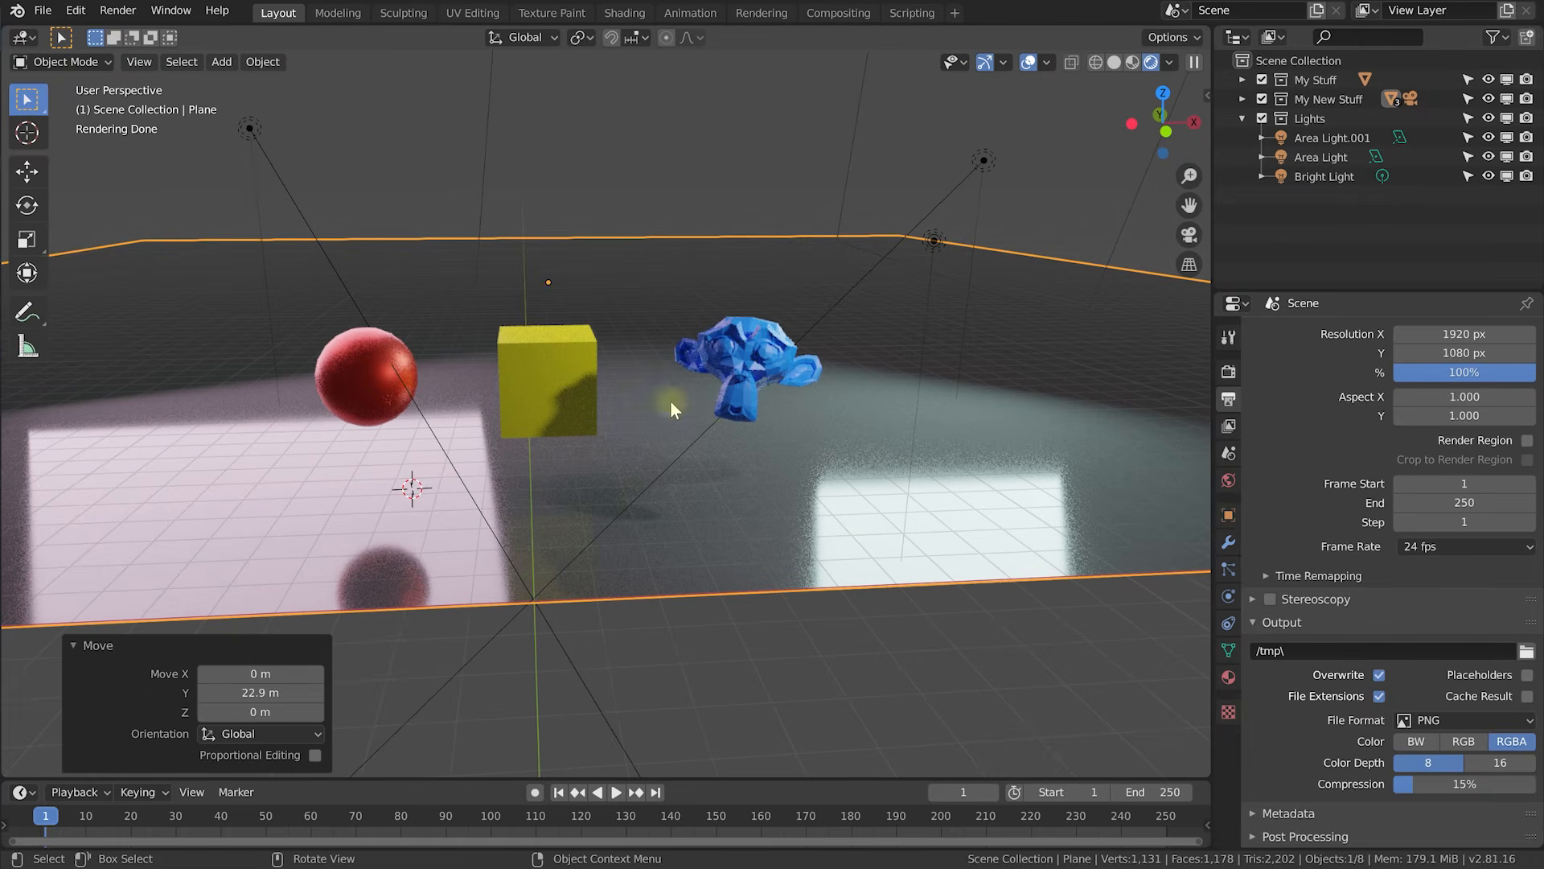
Render the image at full resolution, check the image commands for saving it, and close the render window.
key("F12")
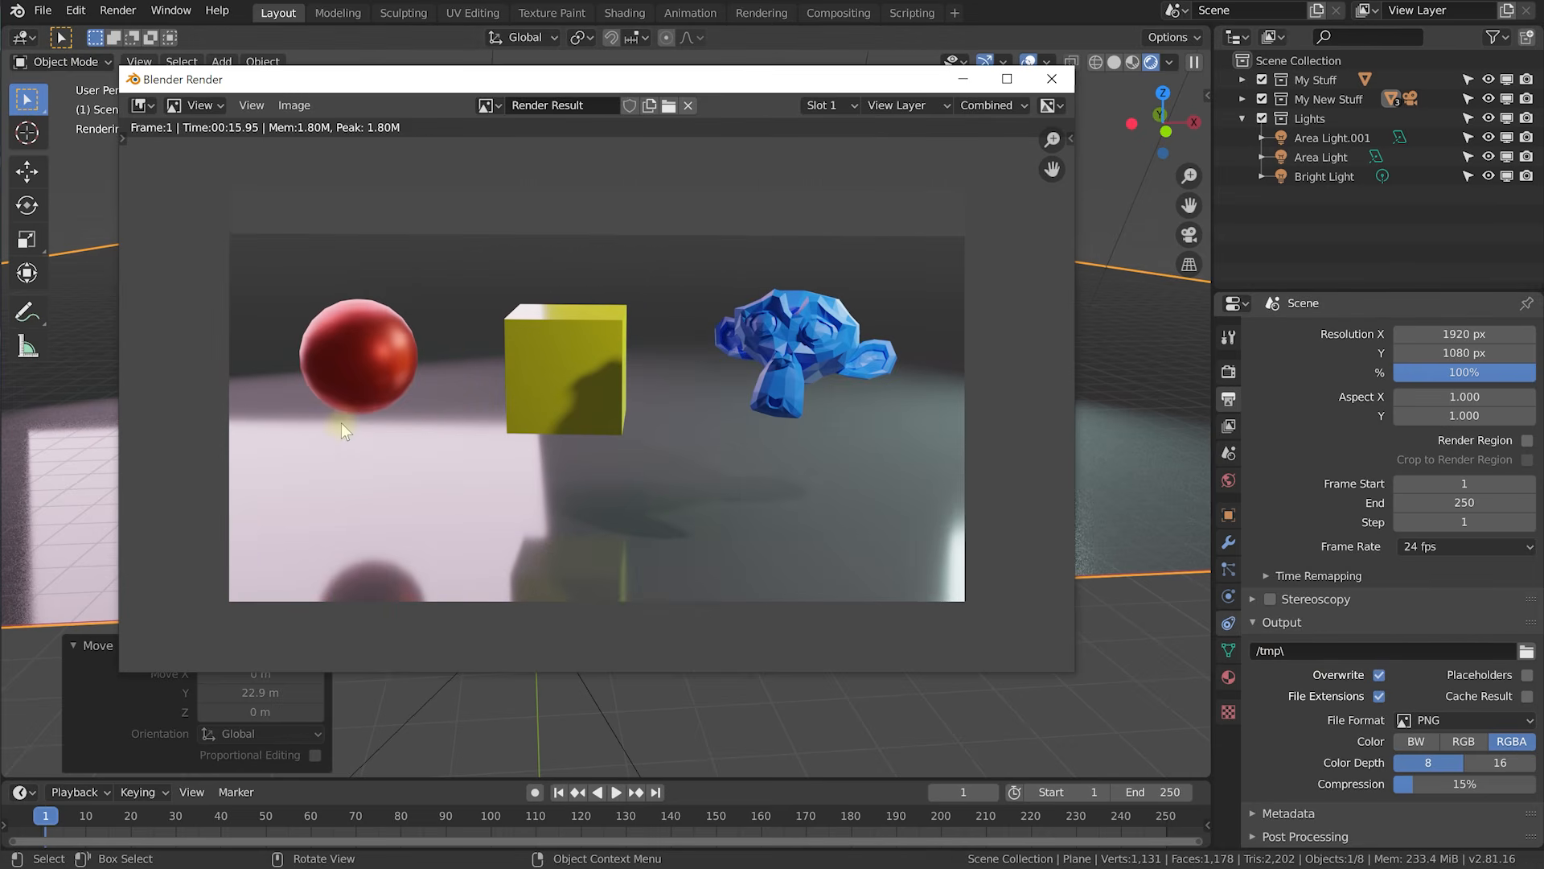
left_click(294, 105)
left_click(1052, 79)
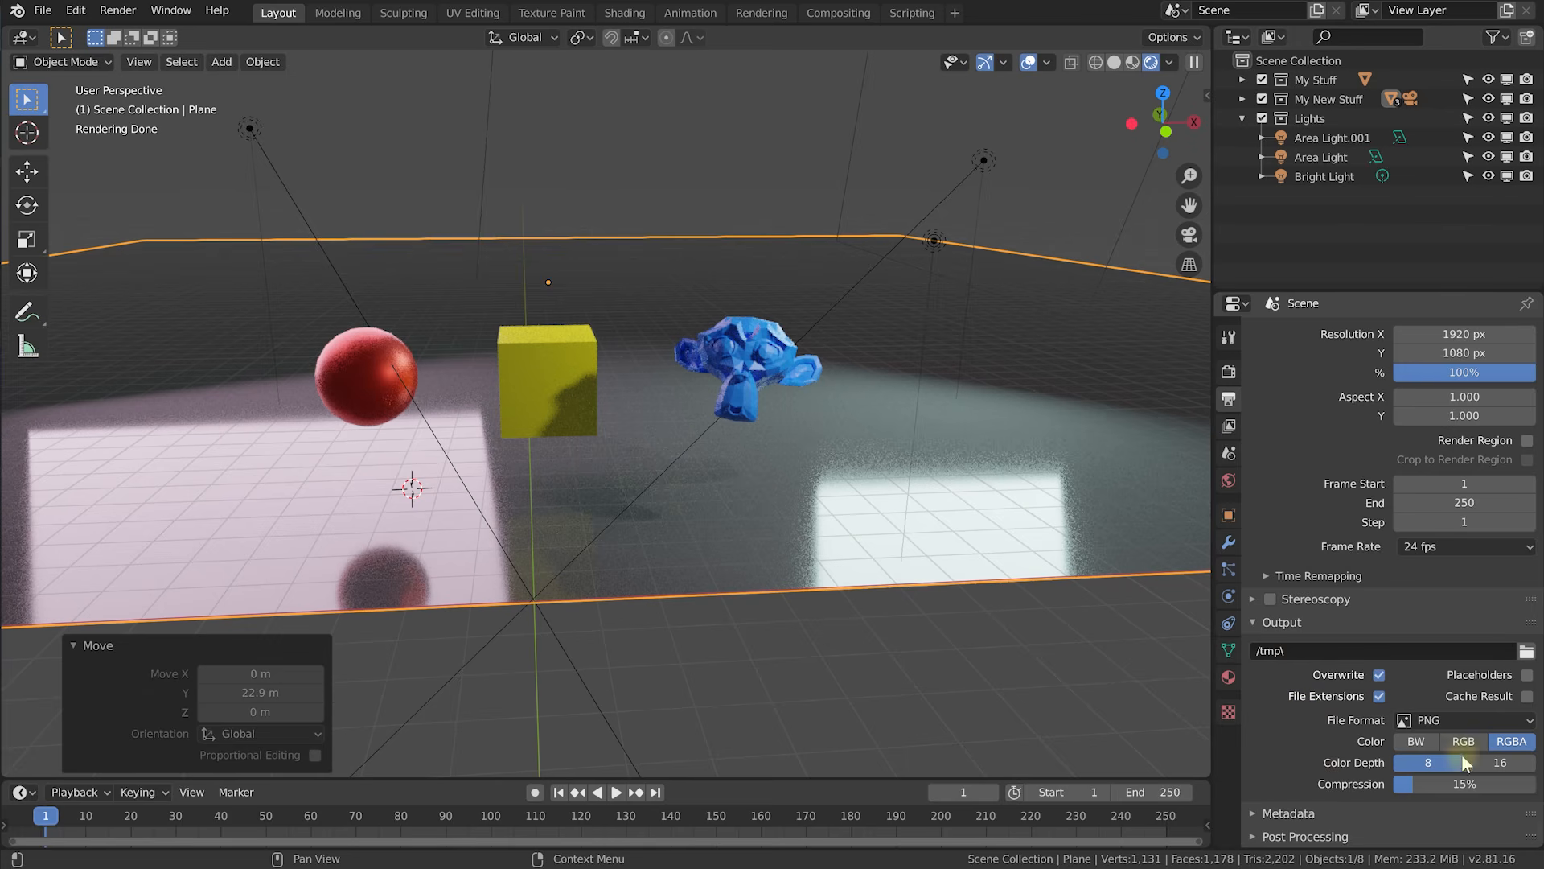
Examine the output file format choices and the resolution percentage setting, and look over the scene from a wider angle.
left_click(1476, 722)
middle_click_drag(809, 442, 684, 496)
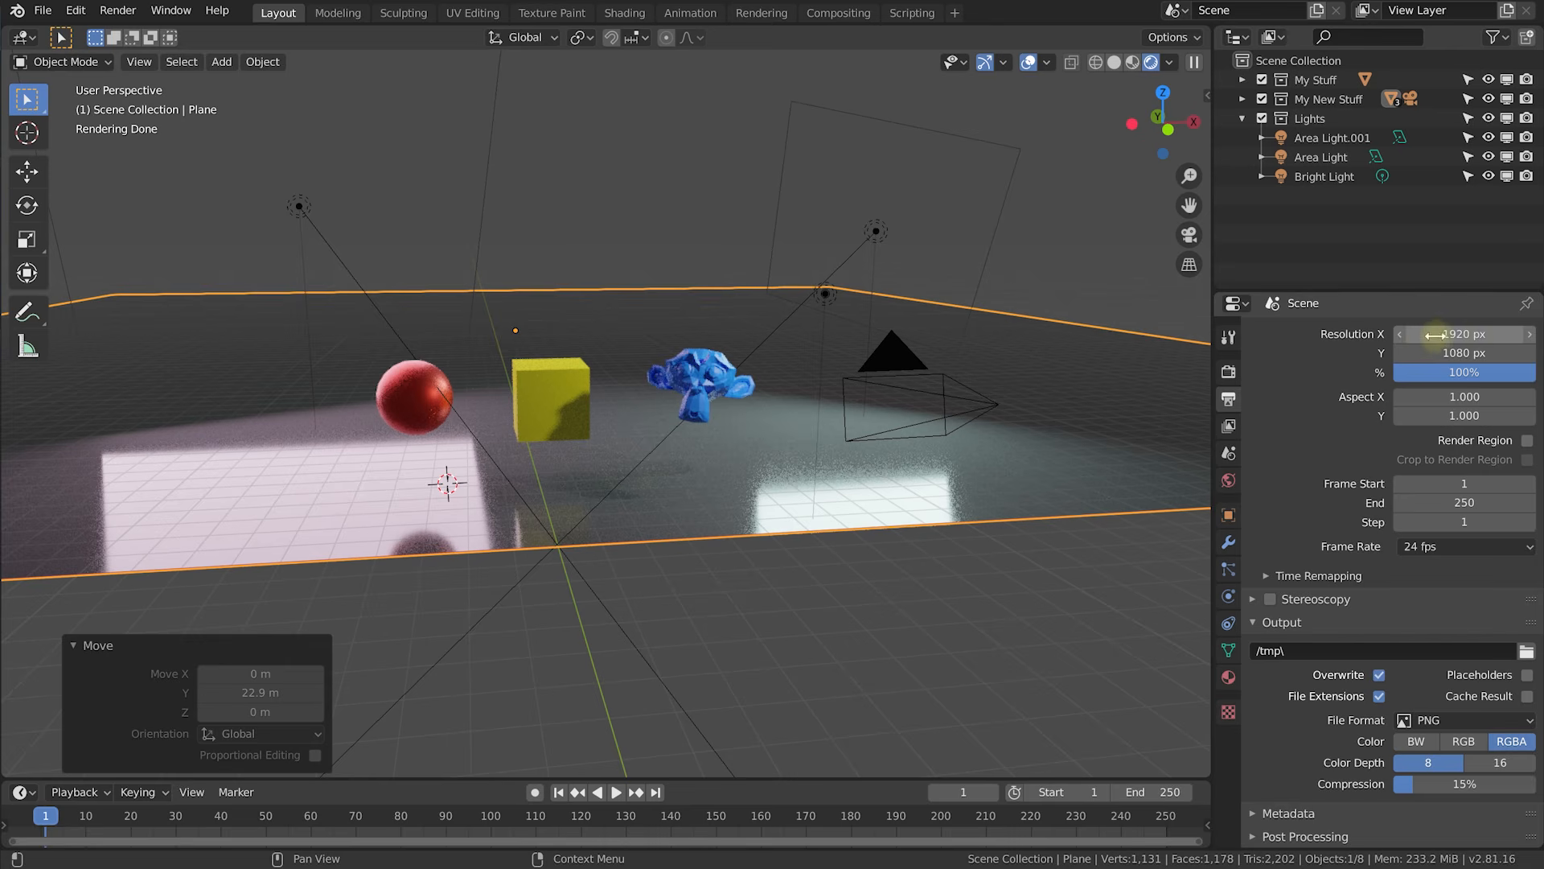
left_click(1445, 371)
left_click(1470, 366)
left_click(760, 359)
middle_click_drag(611, 274, 613, 279)
Render the image once more, enlarge the render window and zoom in on the frame.
key("F12")
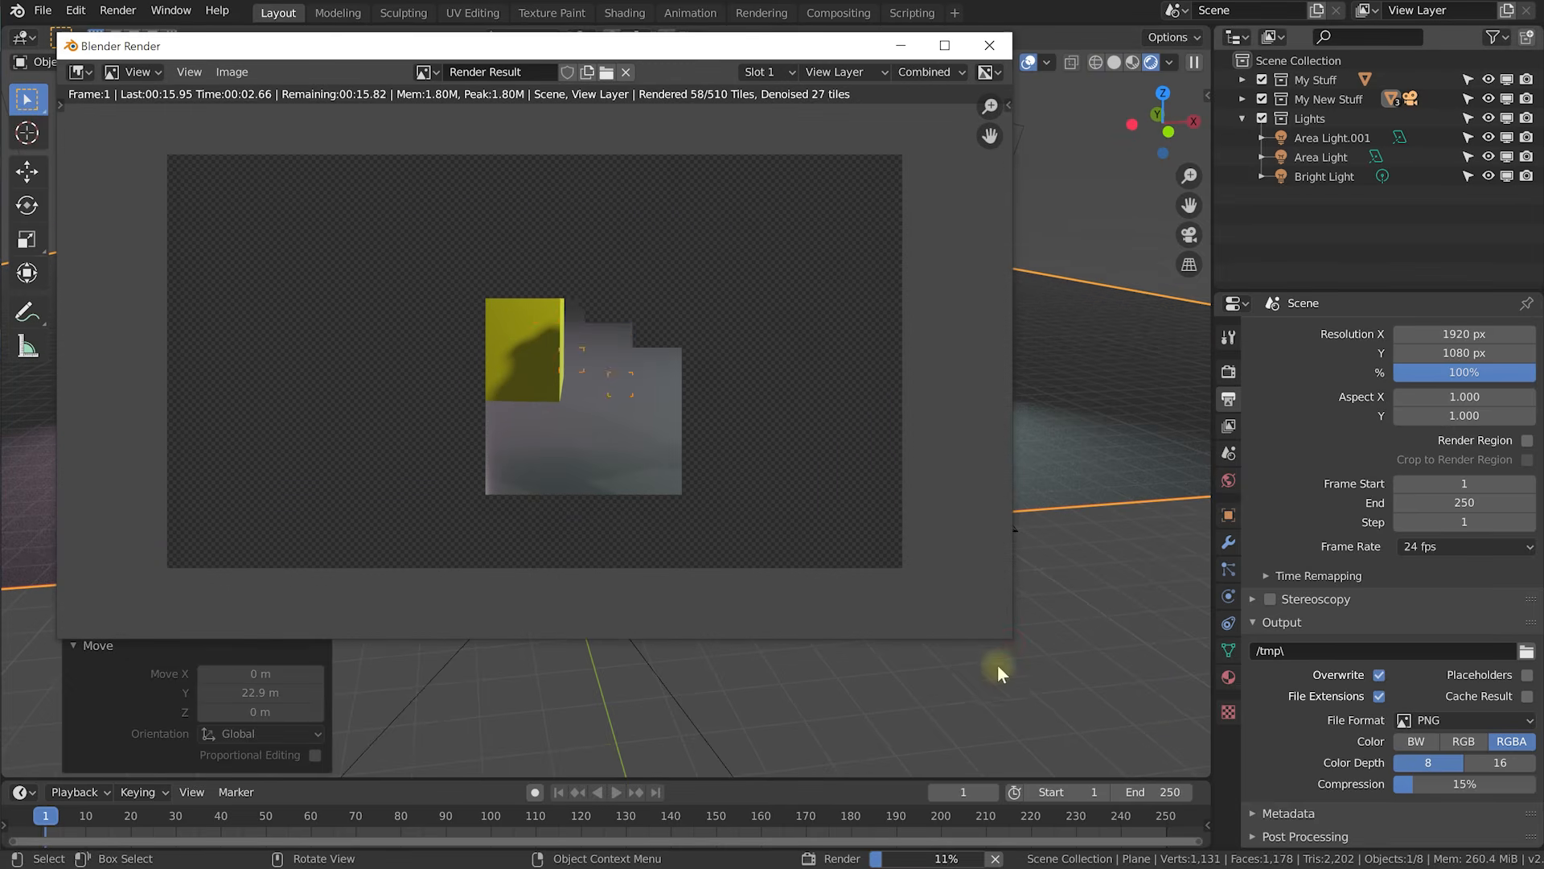
left_click_drag(1011, 639, 1235, 784)
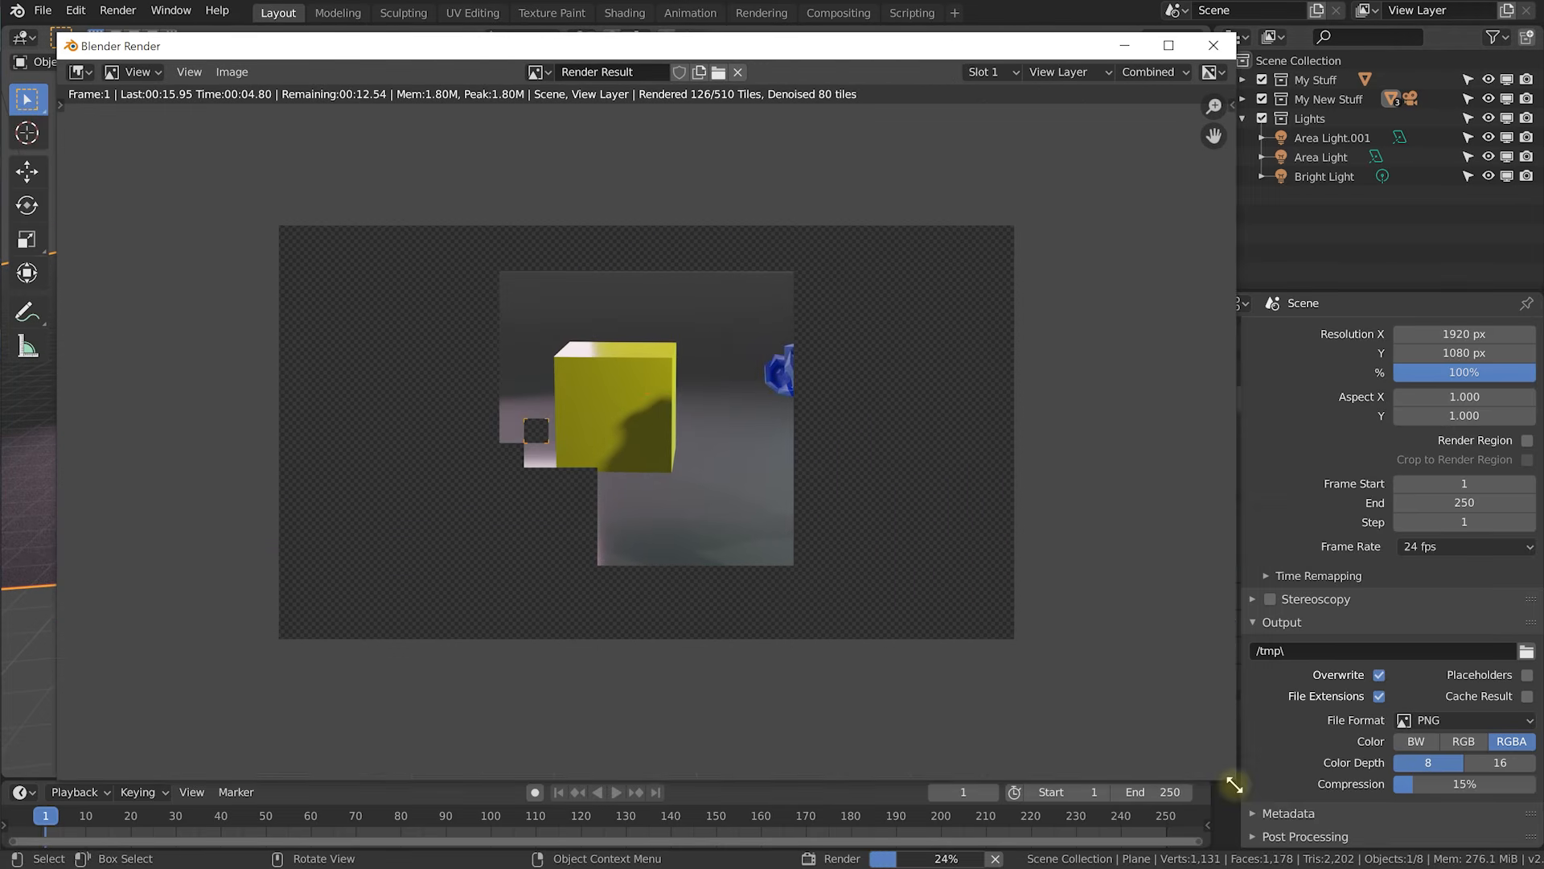
scroll(1100, 510, "up", 1)
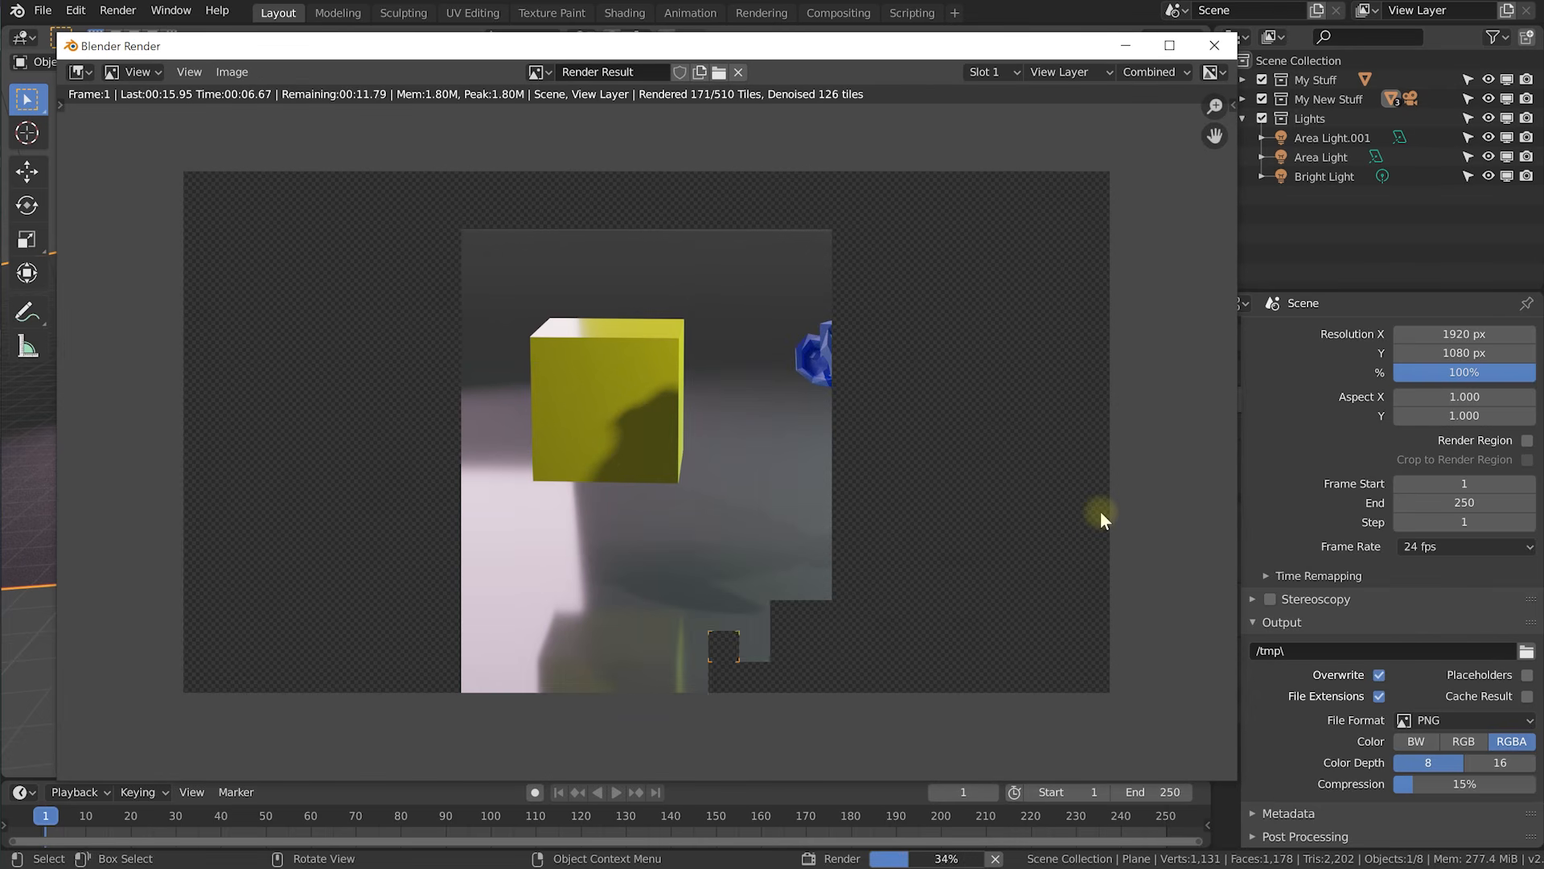